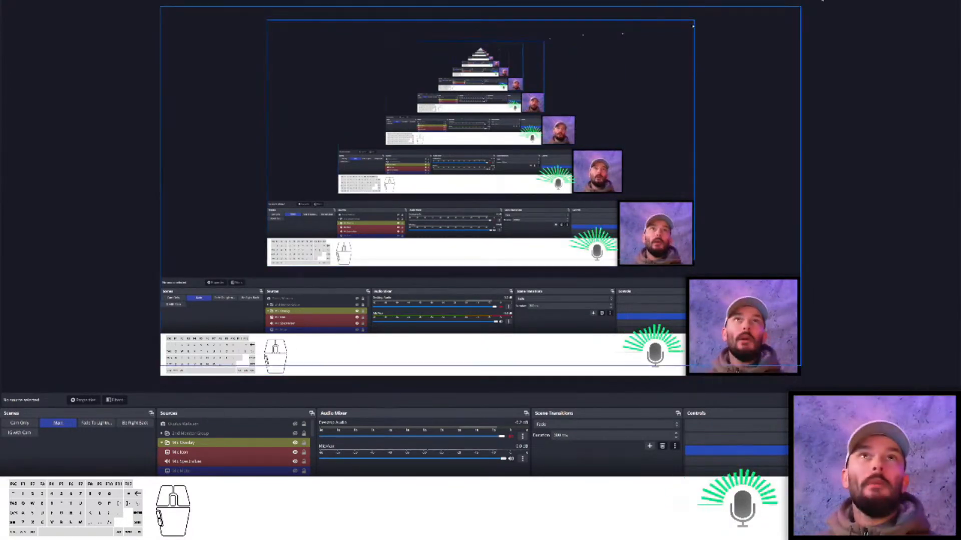
- Check the live broadcast in StreamYard and return to the interior scene in Twinmotion
left_click(910, 1)
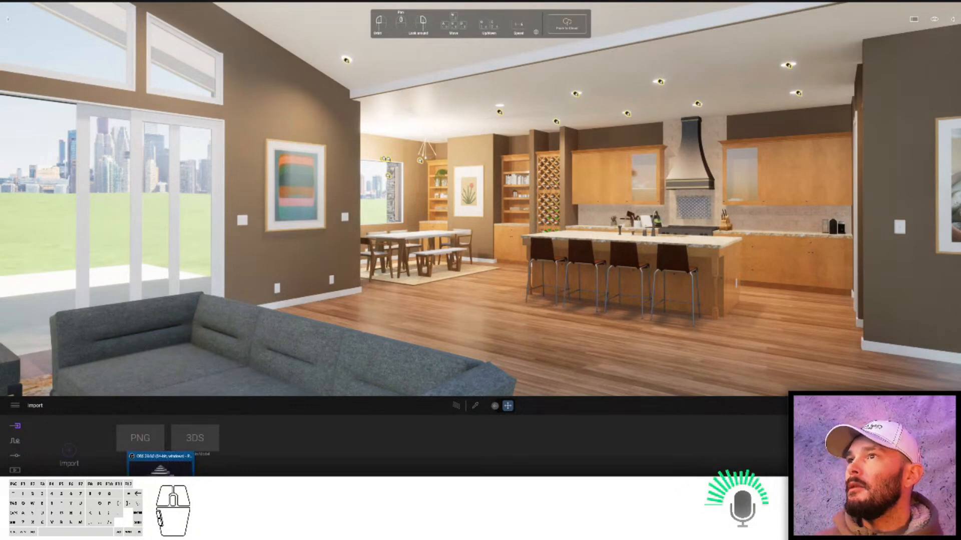
left_click(160, 530)
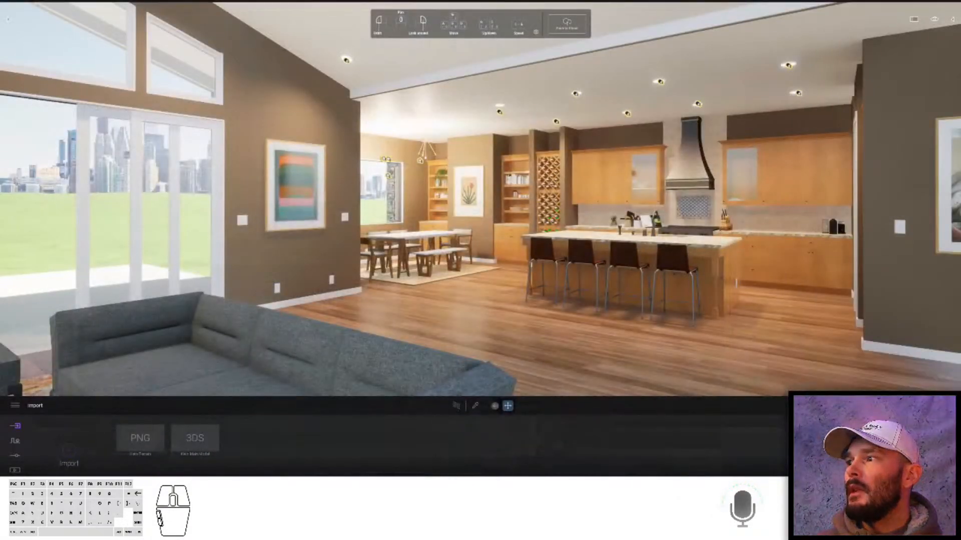
left_click(140, 531)
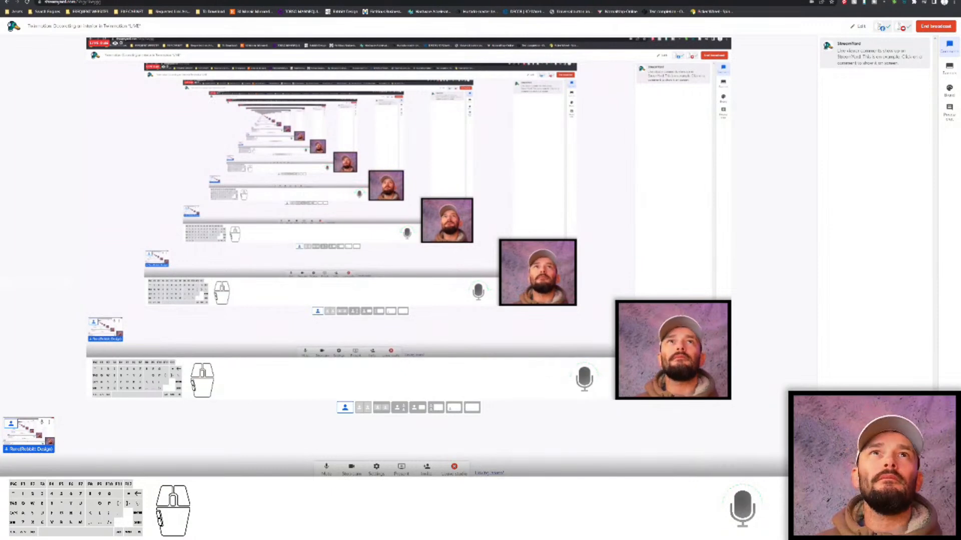
left_click(140, 530)
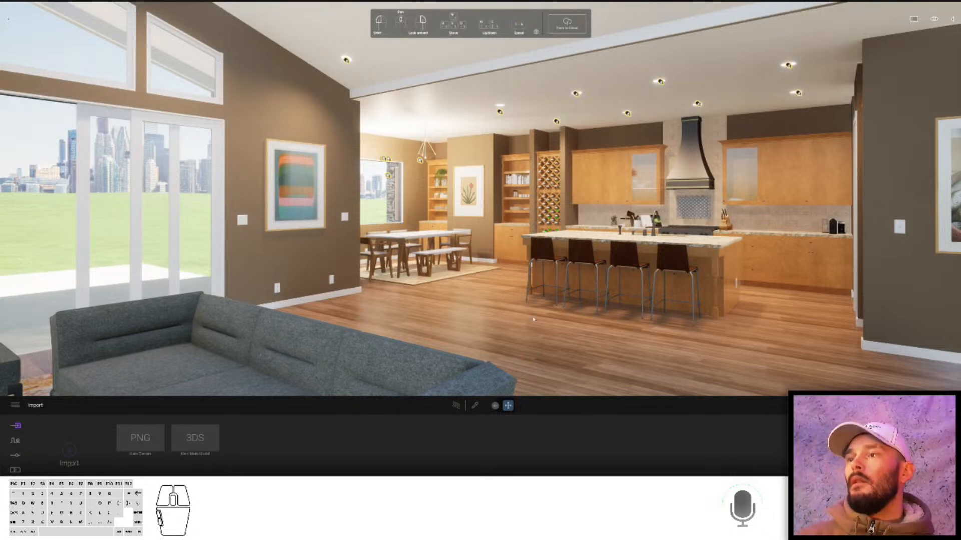
key("alt+Tab")
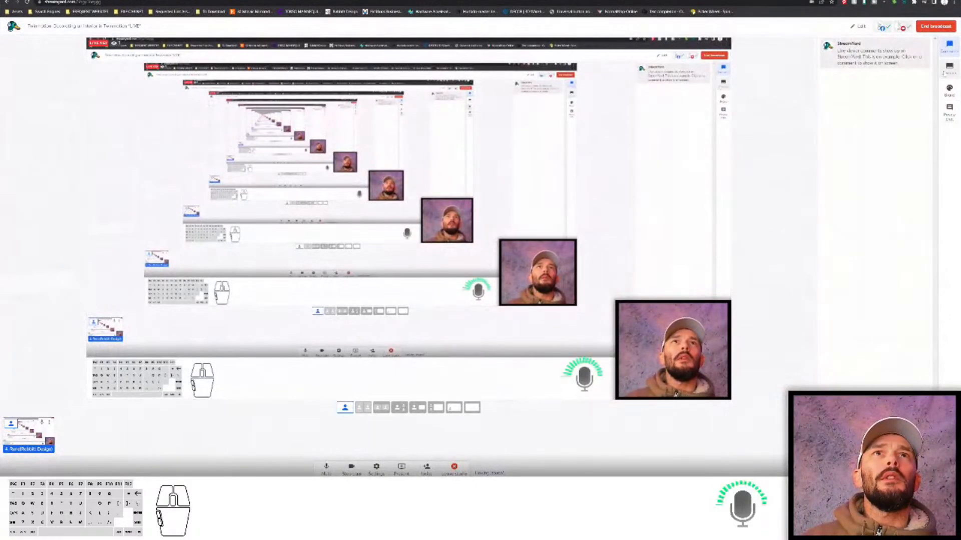
key("alt+Tab")
left_click(538, 266)
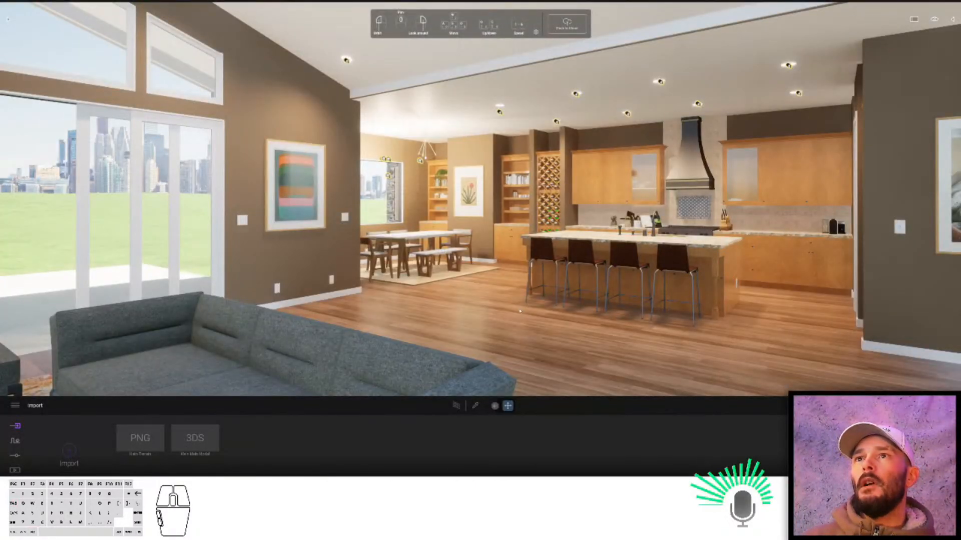
- Walk through the house from the living room and kitchen, down the hallway, into the empty primary bedroom
right_click_drag(538, 266, 520, 311)
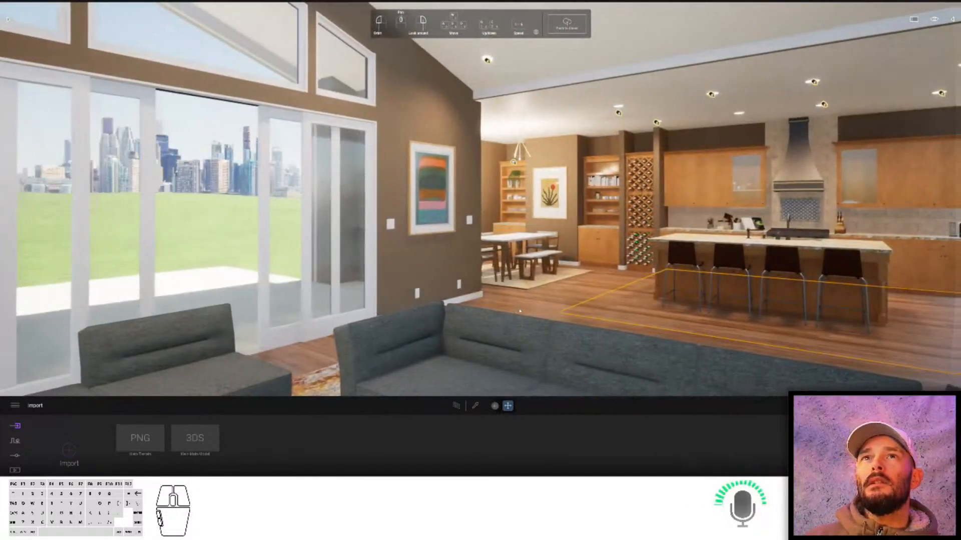
right_click_drag(520, 312, 520, 311)
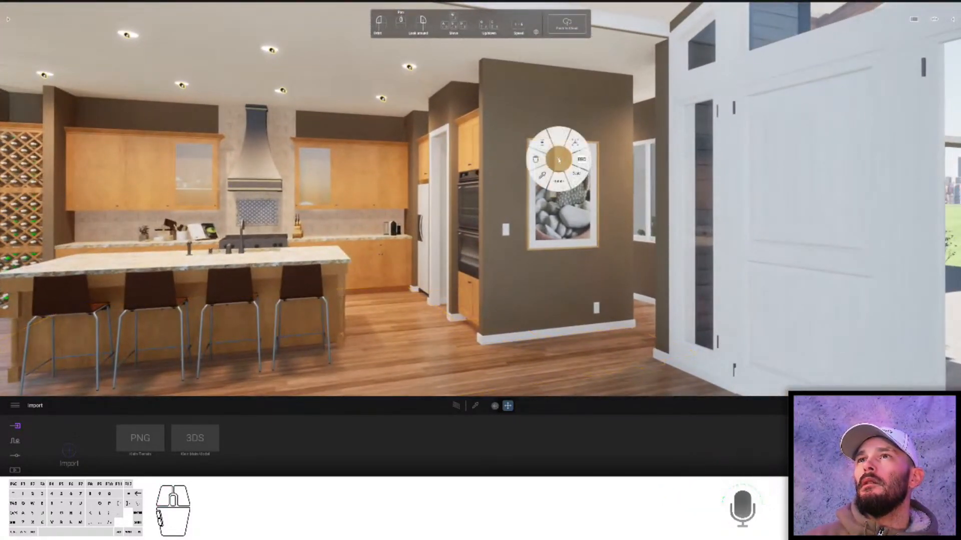
key("w")
right_click_drag(630, 266, 566, 310)
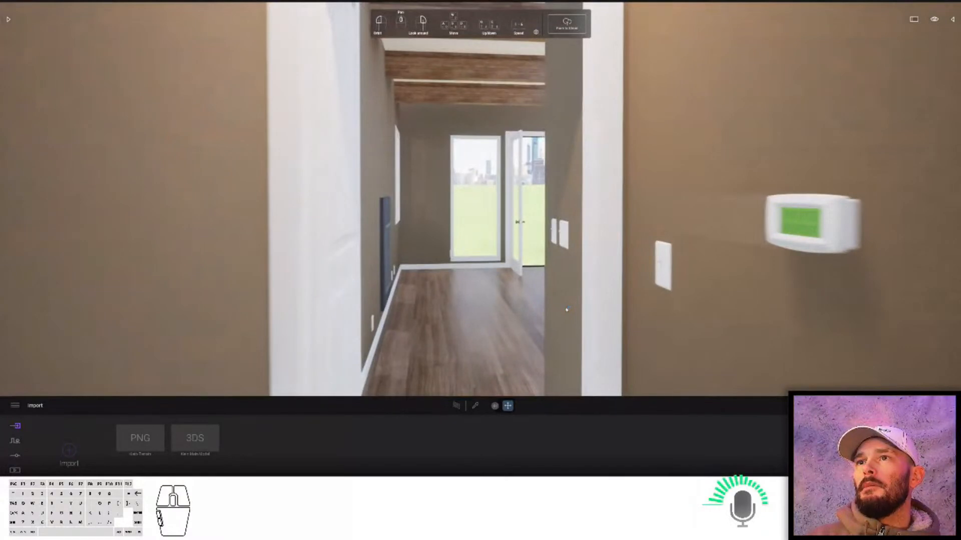
left_click(554, 278)
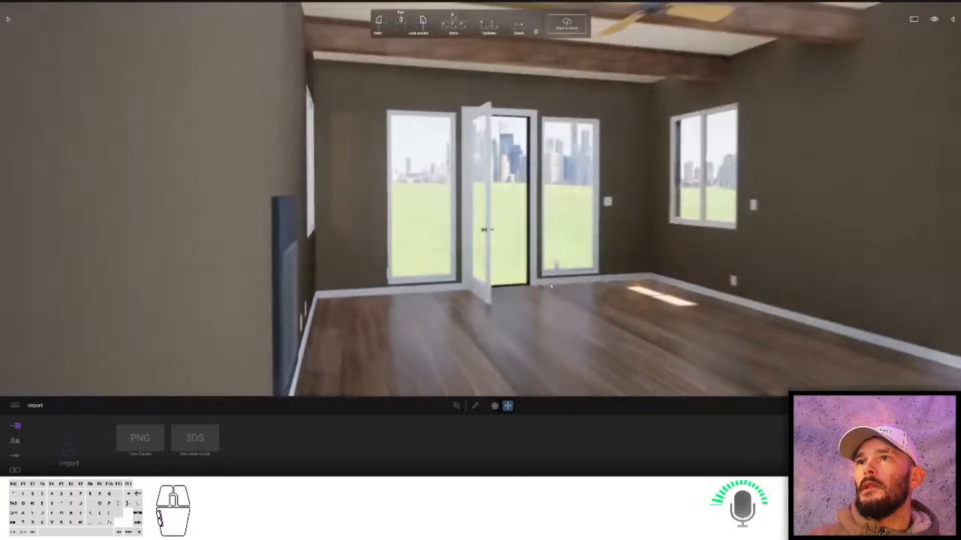
right_click_drag(551, 286, 549, 289)
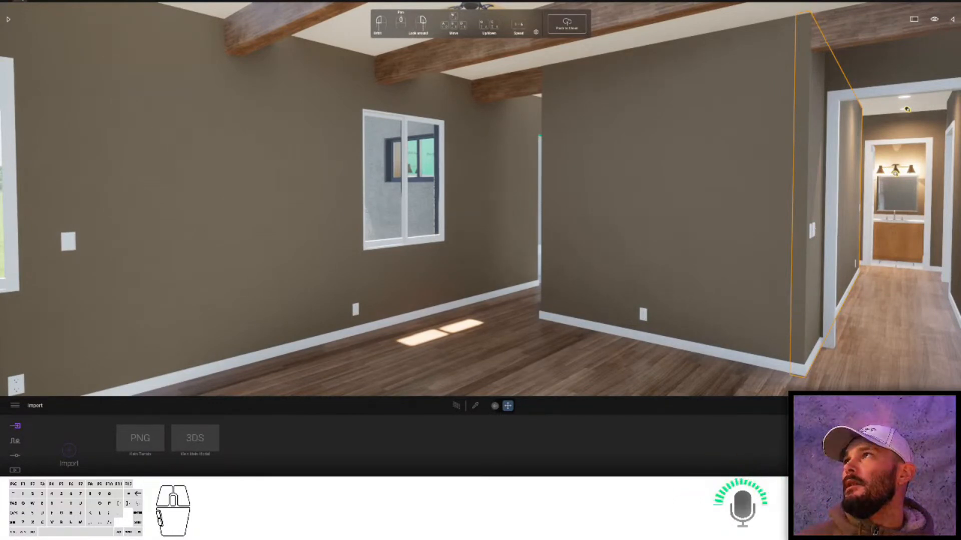
- Review the desktop rendering quality settings in the preferences and close them
left_click(33, 12)
left_click(34, 93)
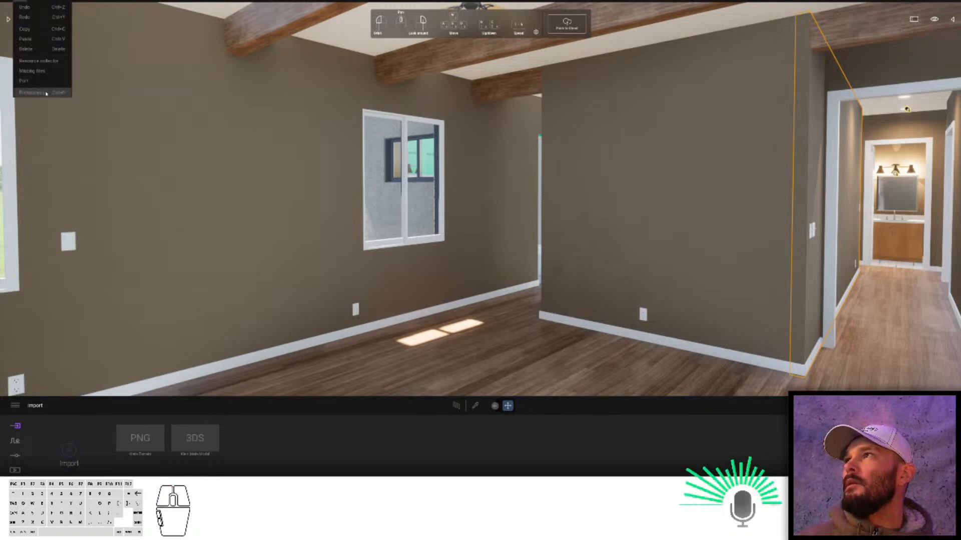
left_click(481, 134)
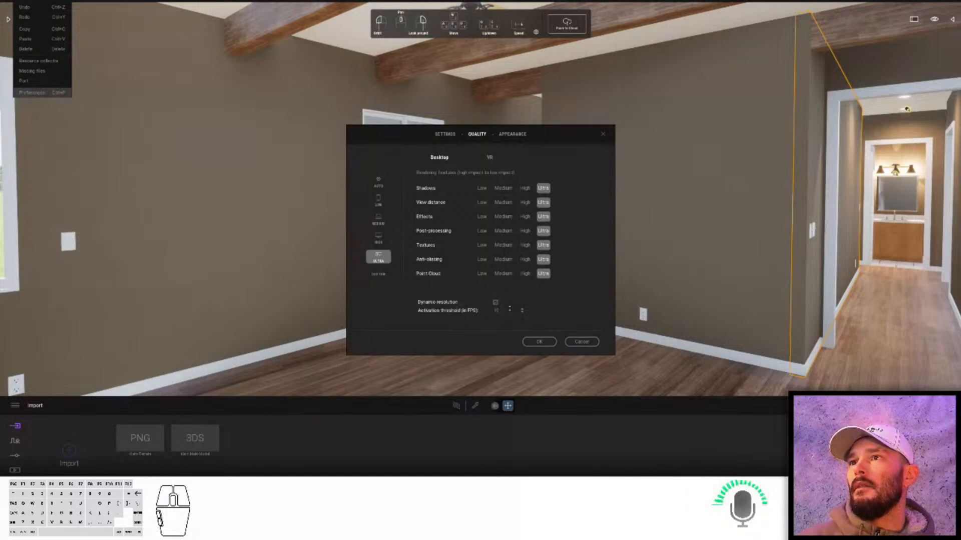
left_click(538, 343)
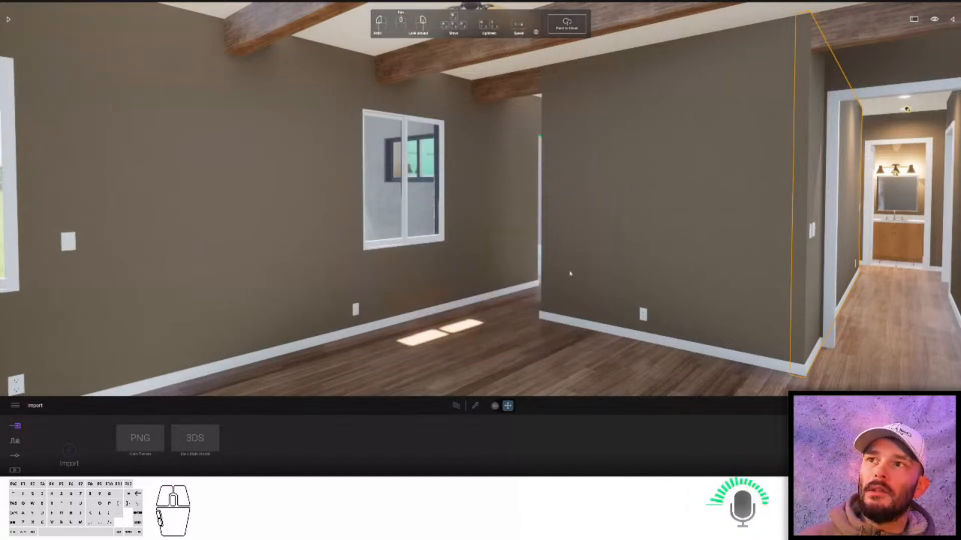
- Look over the house exterior from the lawn and return to the empty primary bedroom
key("s")
right_click_drag(573, 264, 555, 275)
key("s")
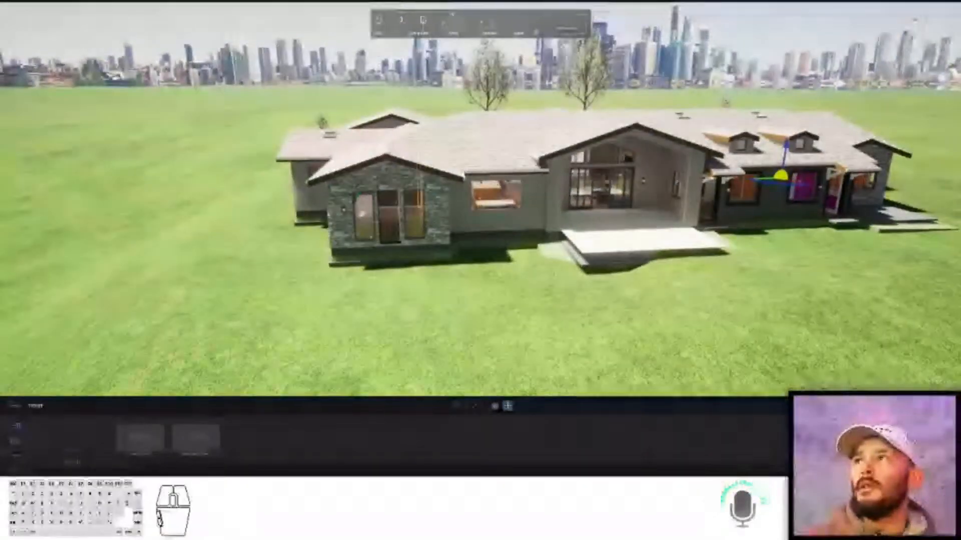
right_click_drag(555, 274, 578, 282)
key("w")
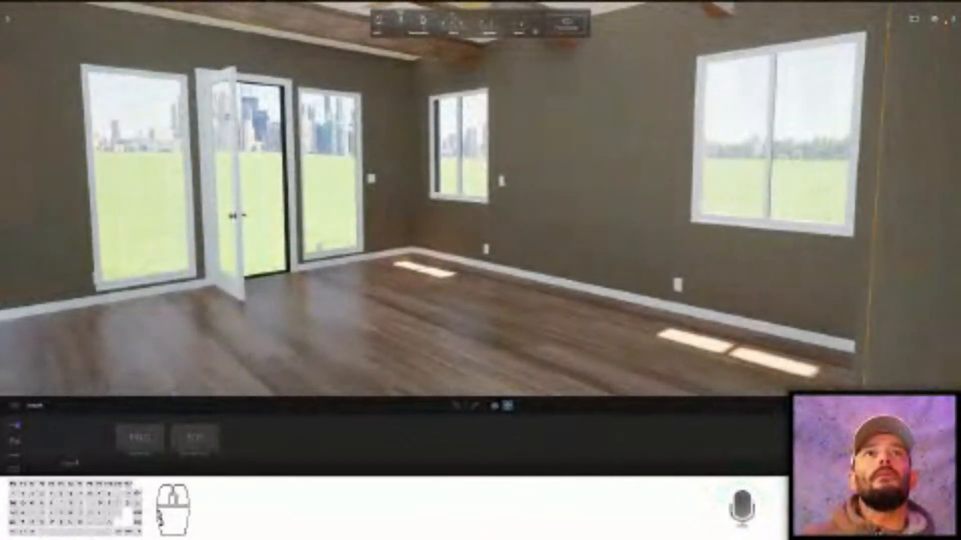
- Show the scene graph and collapse its expanded containers down to the top level
left_click(953, 20)
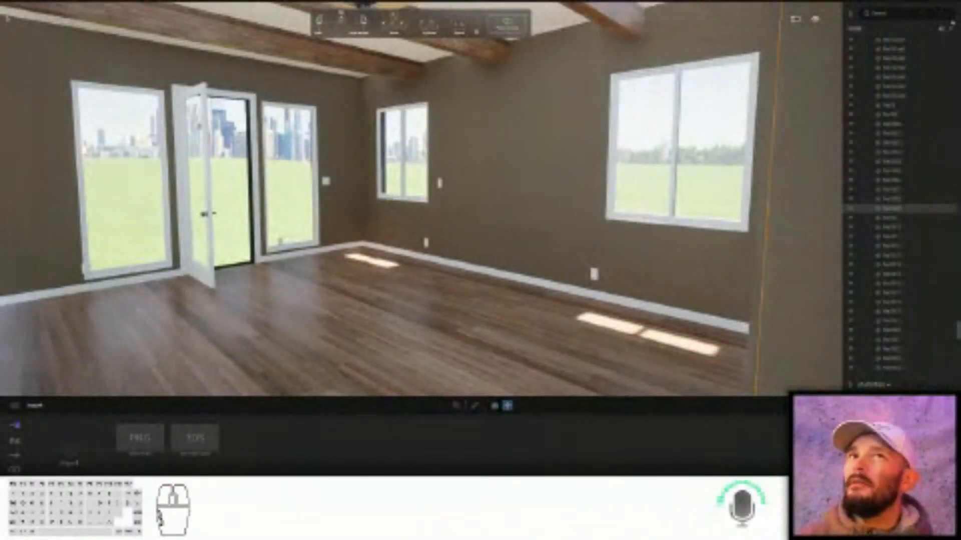
left_click_drag(957, 328, 957, 48)
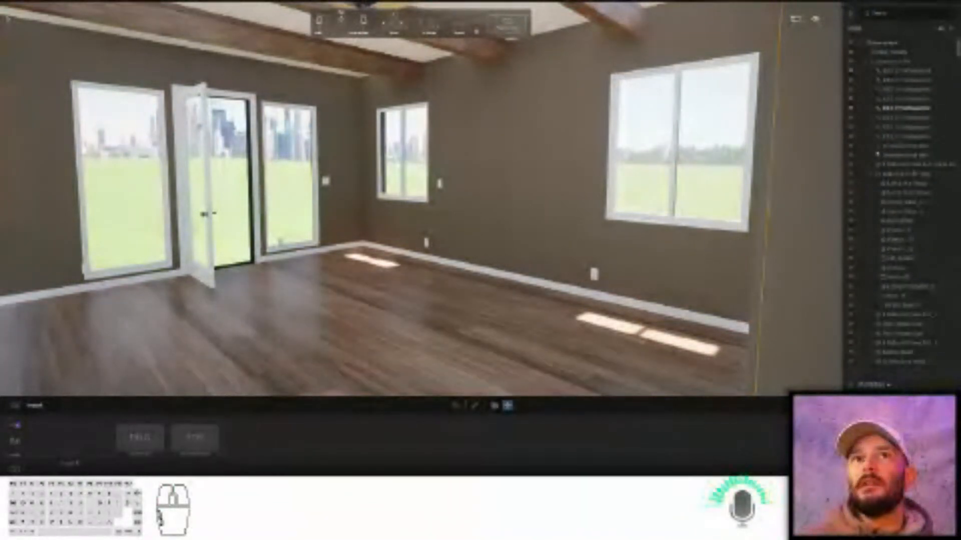
scroll(873, 261, "down", 3)
left_click(871, 339)
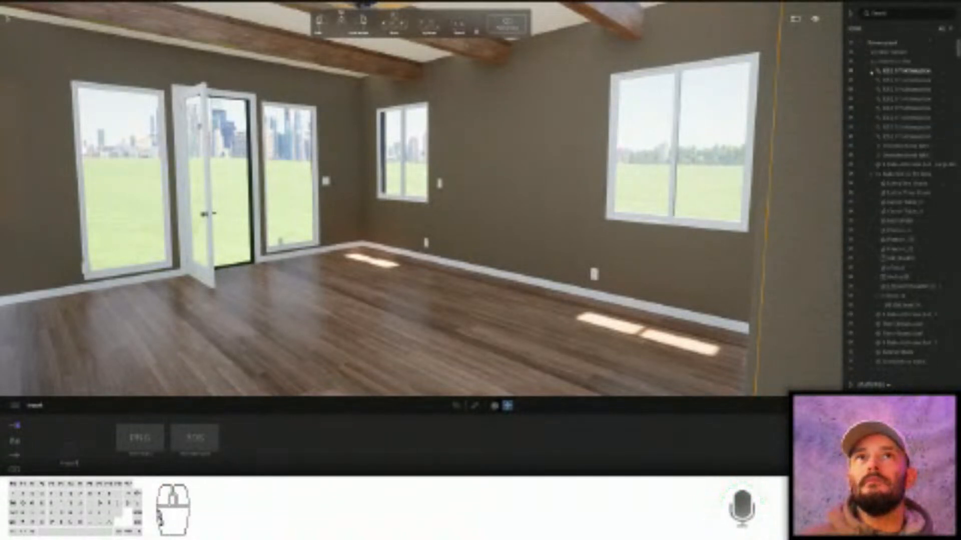
left_click(866, 63)
left_click(866, 71)
left_click(866, 73)
left_click(871, 80)
- Make the Primary Suite container the default destination for newly placed objects
left_click(890, 72)
right_click(890, 72)
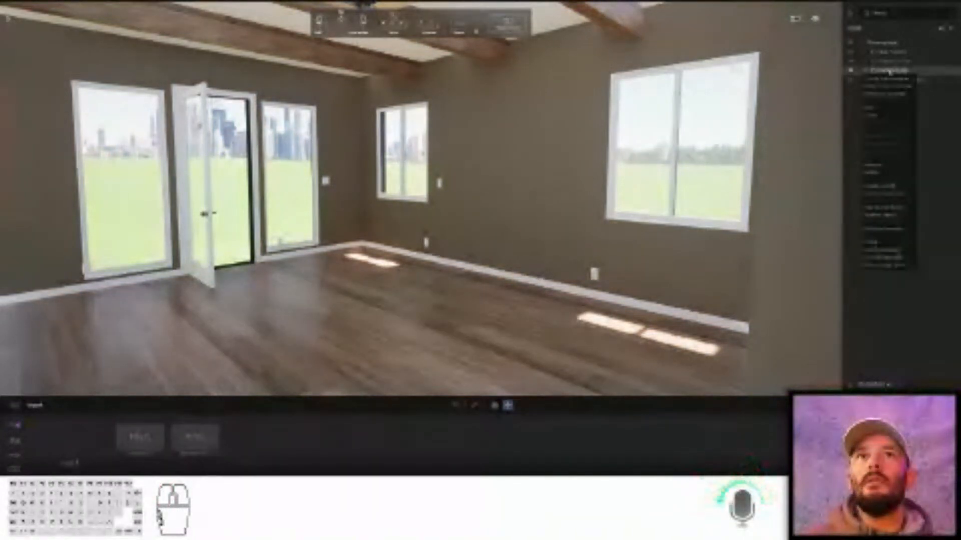
left_click(890, 94)
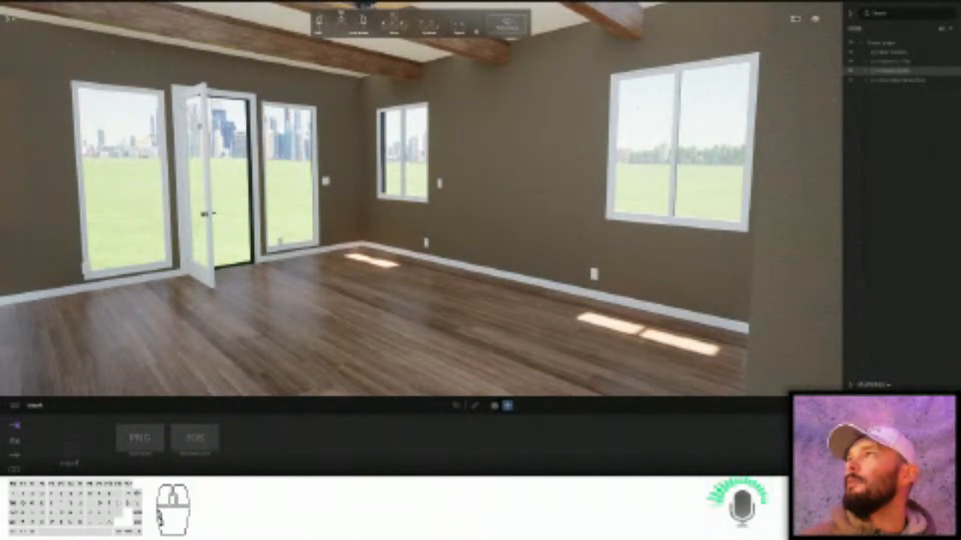
- Open the Bedroom Assys folder in the user library
left_click(7, 19)
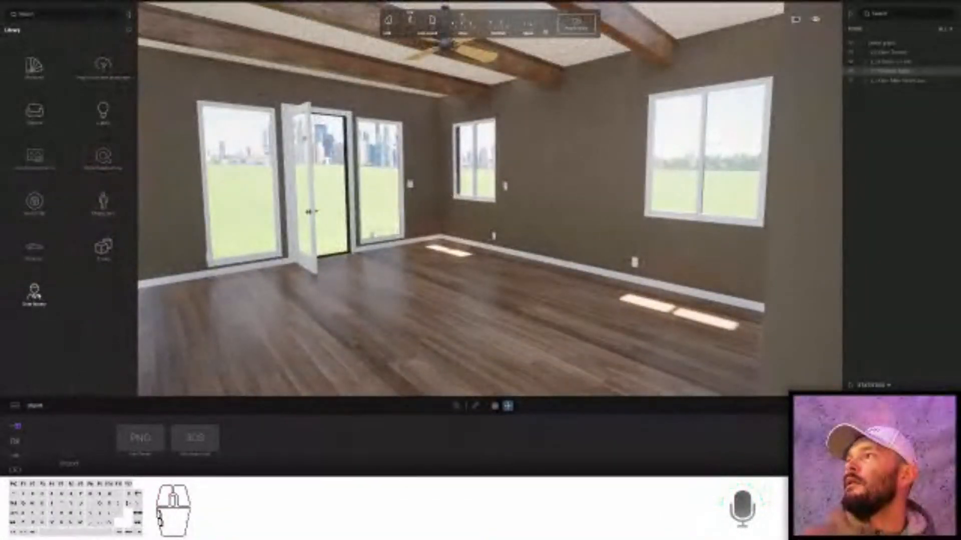
left_click(34, 295)
left_click(109, 106)
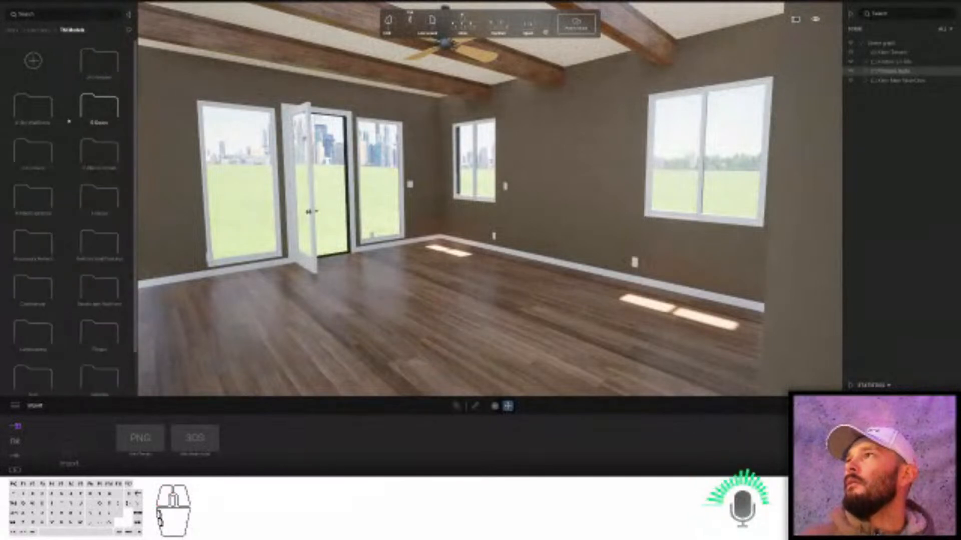
left_click(98, 150)
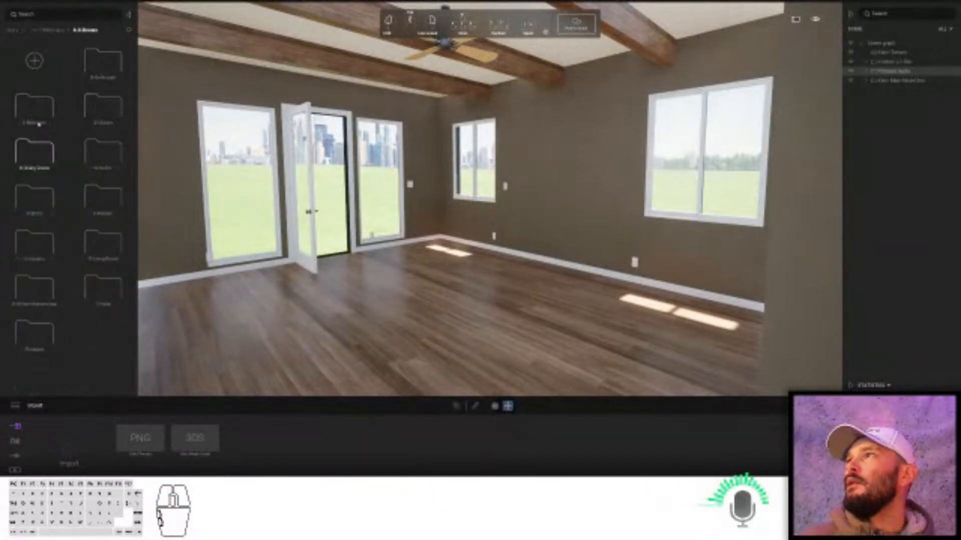
left_click(38, 116)
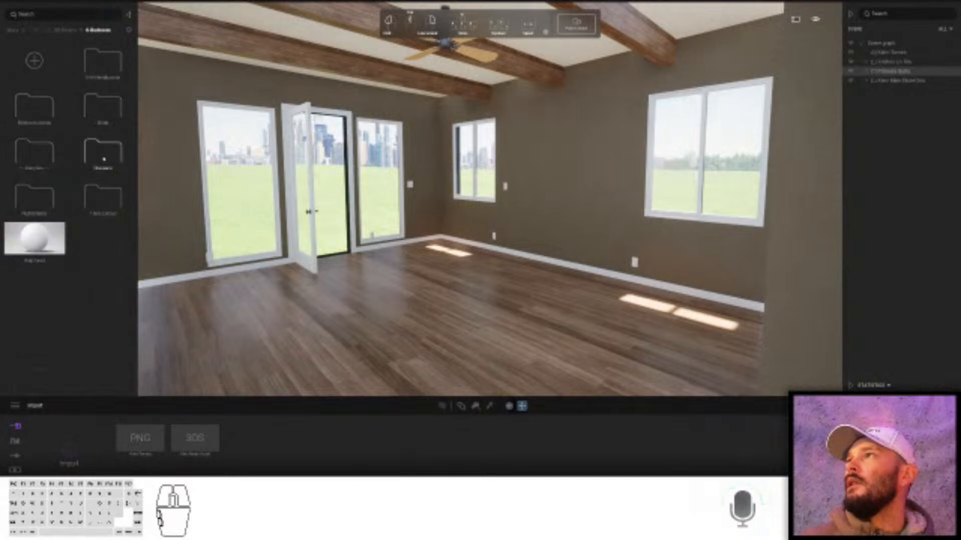
left_click(34, 106)
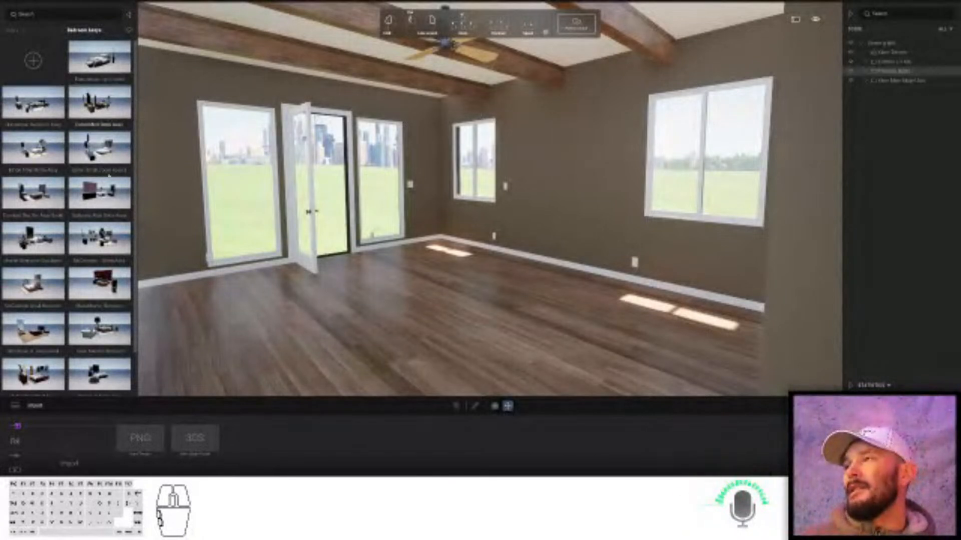
- Browse the bedroom assemblies and try placing the Premont Bed Rm Assy Small on the bedroom floor
scroll(100, 240, "down", 2)
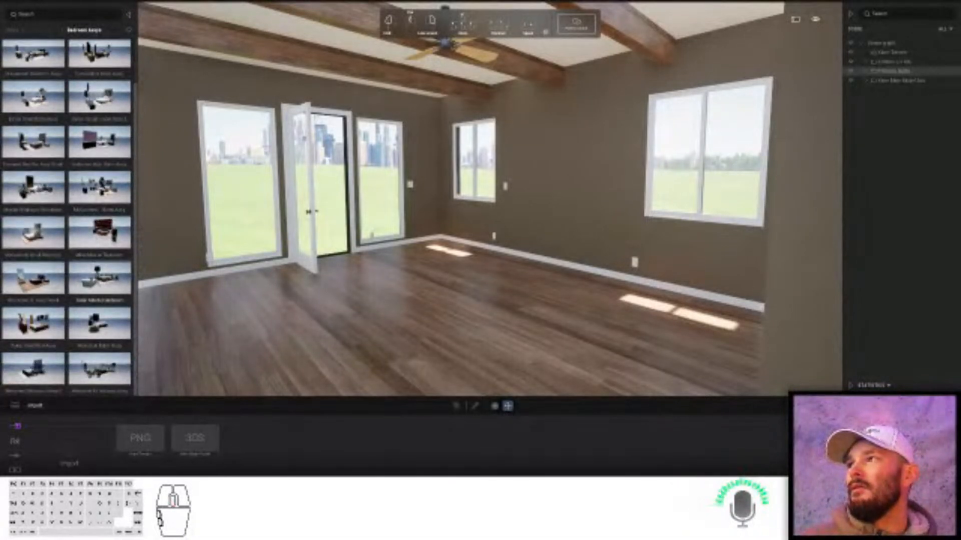
scroll(92, 262, "up", 2)
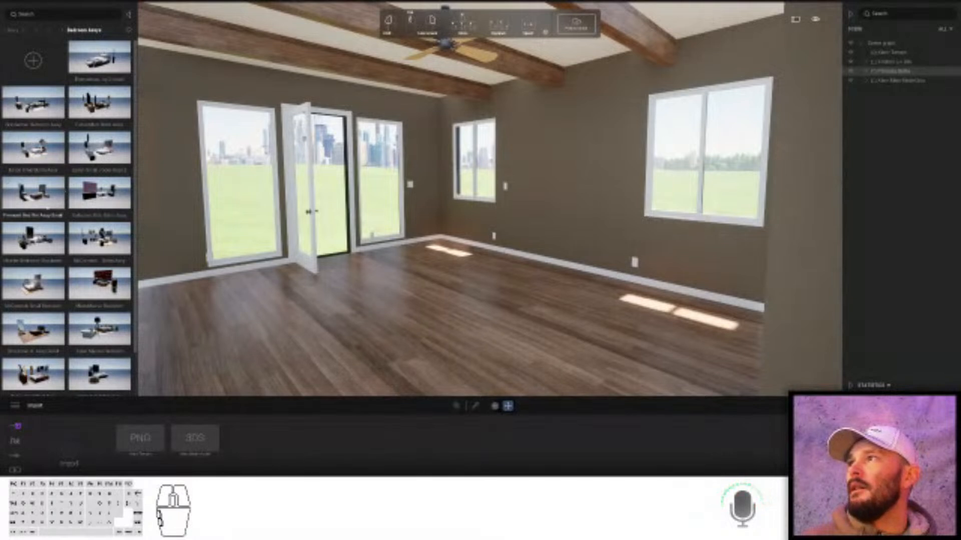
scroll(47, 208, "down", 1)
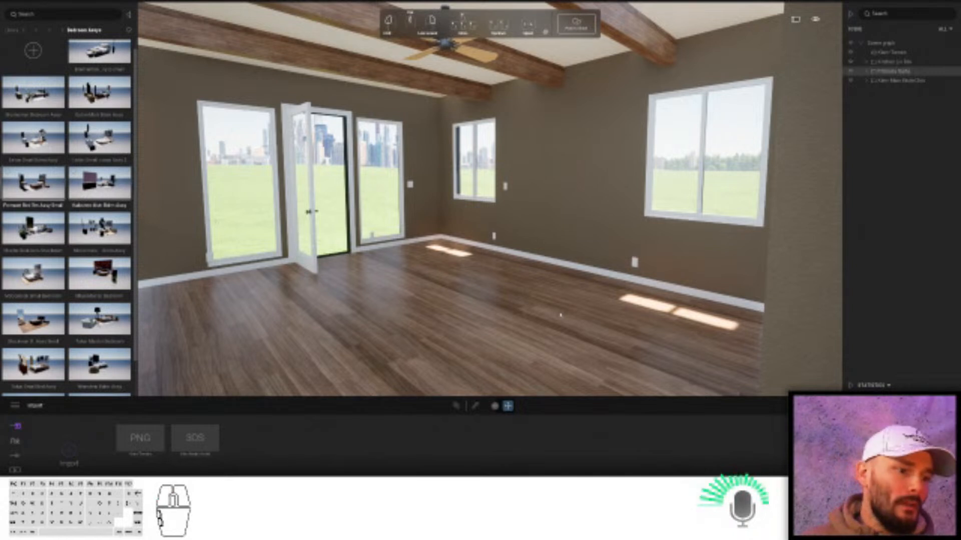
left_click(560, 315)
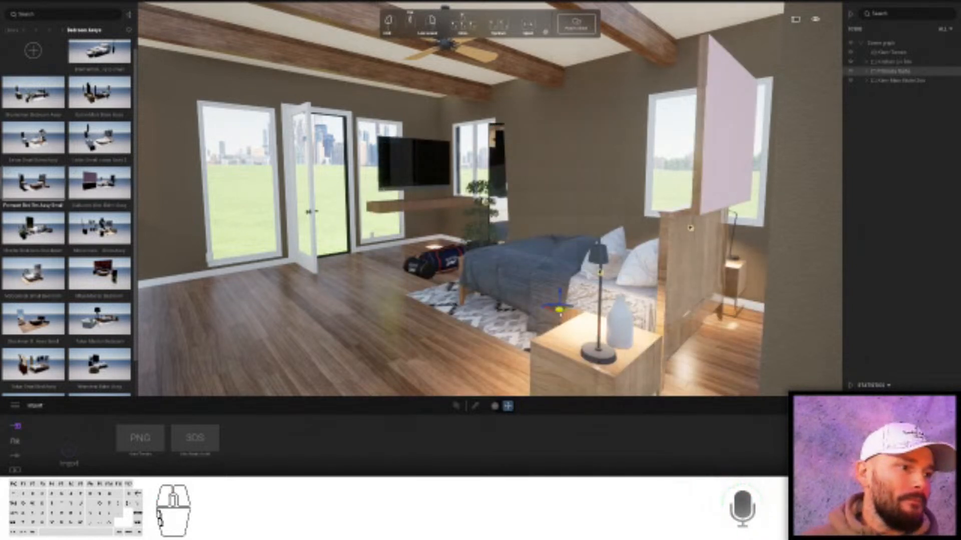
- Place the McCormick Mstr Bdrm Assy in the primary bedroom and shift it across the floor
left_click_drag(560, 314, 99, 229)
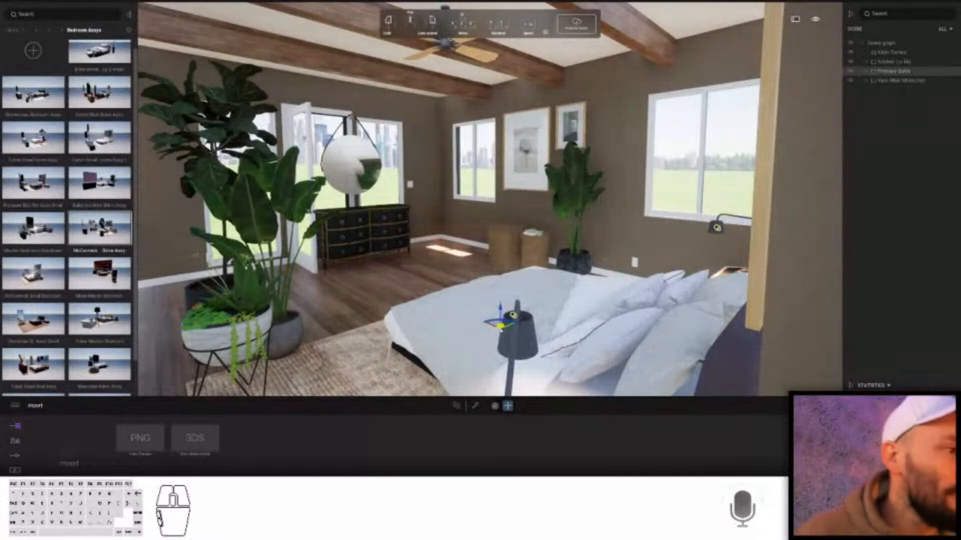
left_click_drag(500, 329, 439, 304)
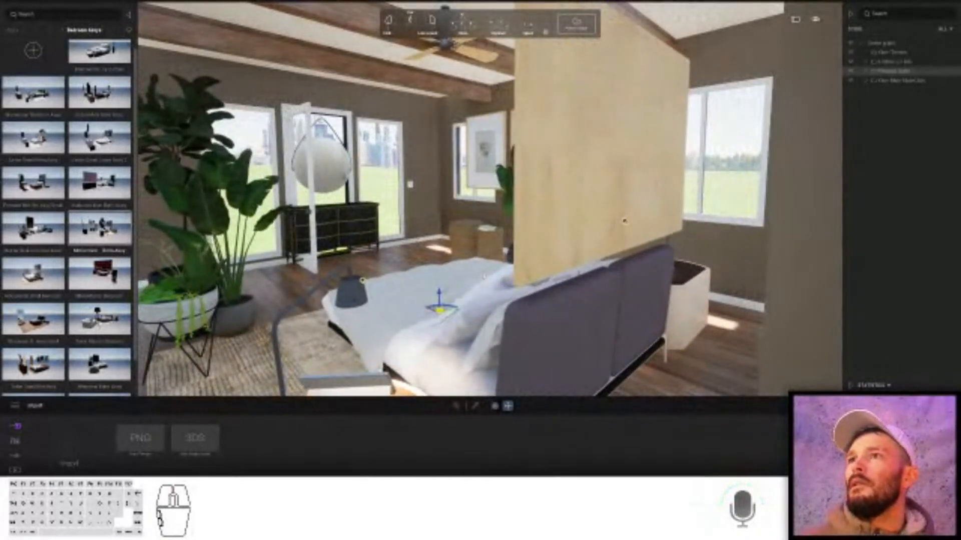
- Select the McCormick Mstr Bdrm Assy in the Primary Suite container and reposition it so the headboard stands against the bedroom wall
left_click(867, 72)
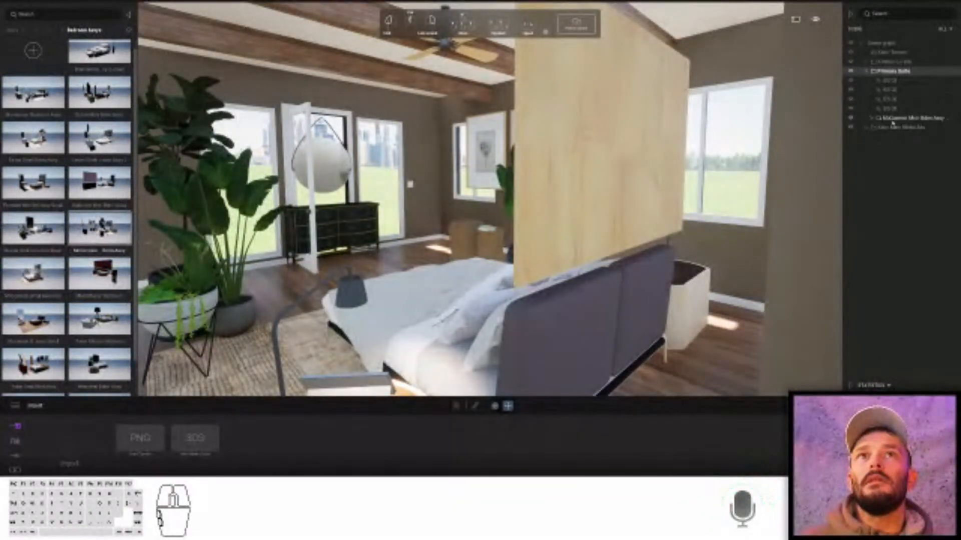
left_click(900, 118)
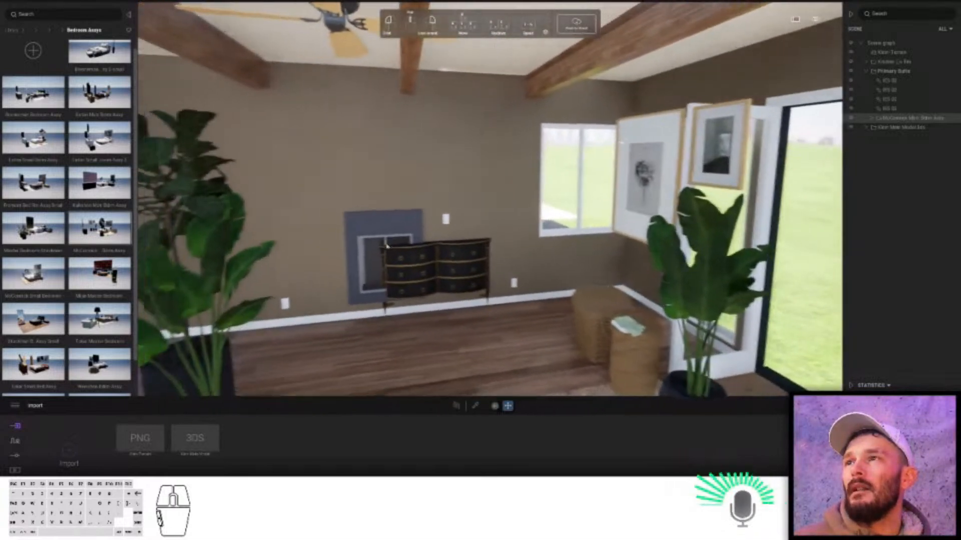
- Delete the entire black dresser group standing in front of the fireplace
left_click(497, 249)
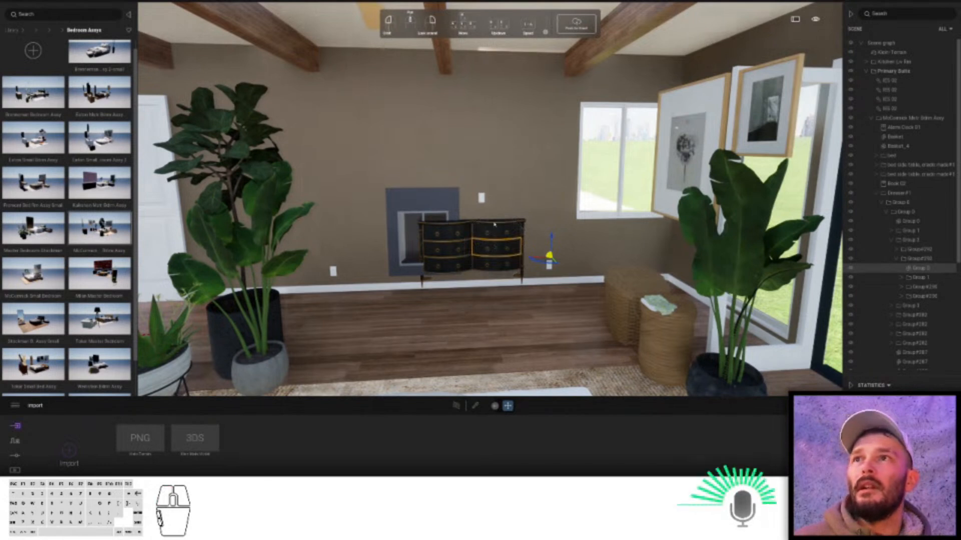
left_click(456, 235)
left_click(458, 256)
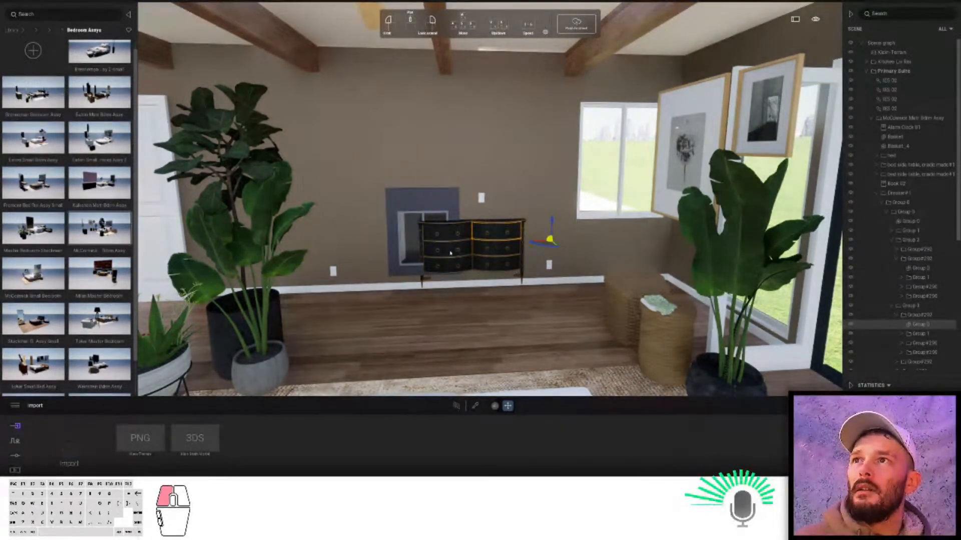
left_click(904, 193)
right_click(903, 194)
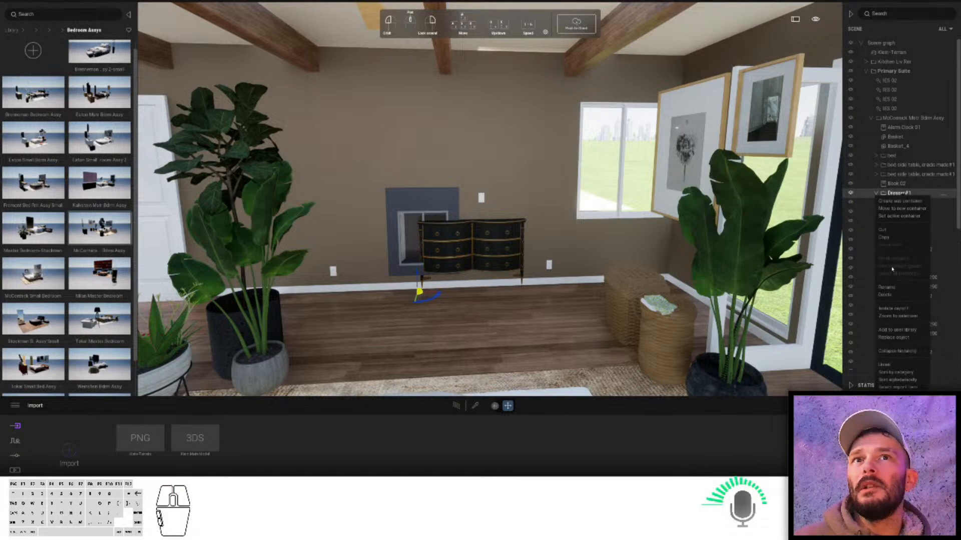
left_click(884, 295)
- Move the two framed artworks floating in front of the glass doors onto the blank wall near the hallway entrance
right_click_drag(706, 276, 813, 283)
key("s")
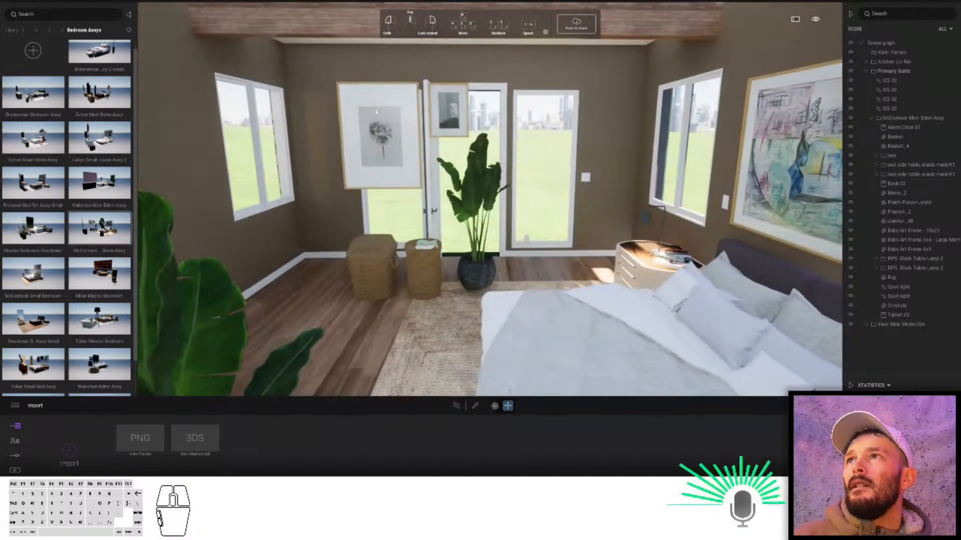
left_click(386, 113)
right_click_drag(492, 87, 672, 143)
key("w")
left_click(661, 146, "ctrl")
right_click_drag(453, 156, 359, 195)
right_click_drag(561, 193, 450, 191)
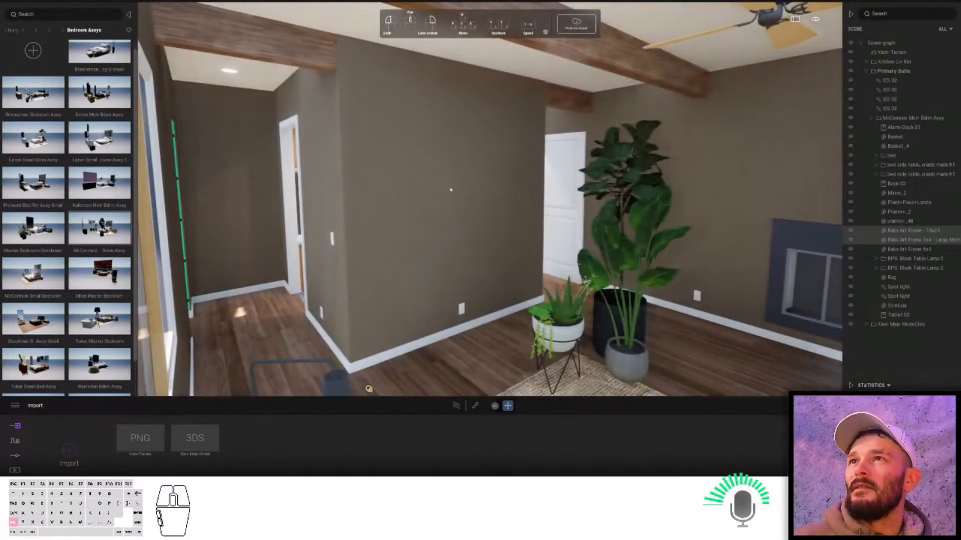
right_click_drag(612, 197, 808, 201)
left_click(541, 304)
- Delete the two woven baskets standing near the glass doors
scroll(541, 303, "up", 5)
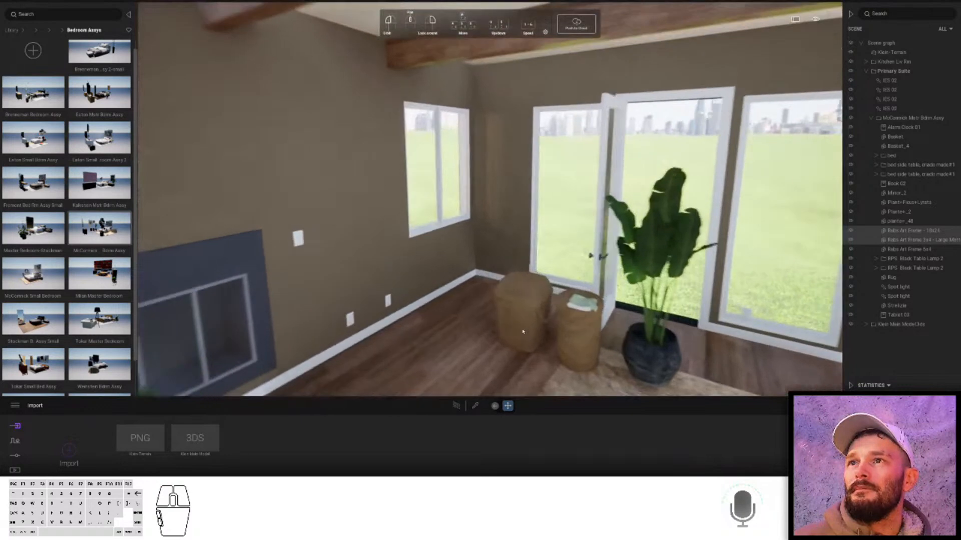
left_click(517, 336)
left_click(602, 341, "shift")
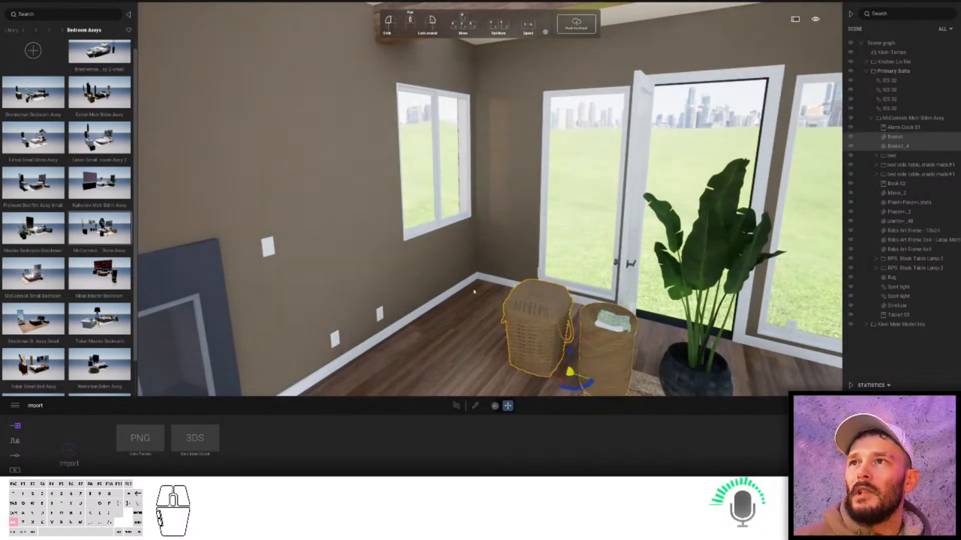
middle_click(487, 294, "shift")
left_click_drag(490, 298, 524, 316)
right_click_drag(528, 316, 616, 299)
key("Delete")
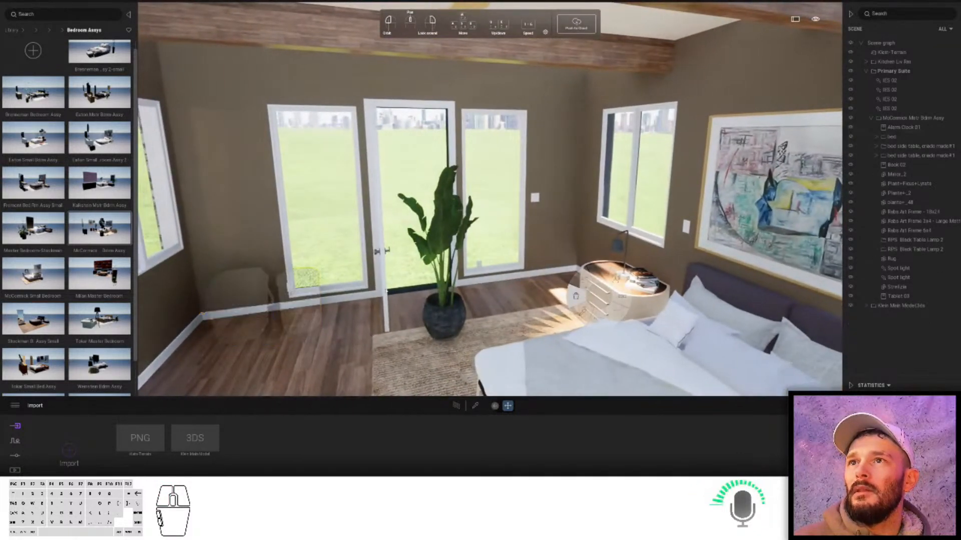
- Move the potted Strelitzia from the glass door into the empty room corner beside the window
left_click(415, 318)
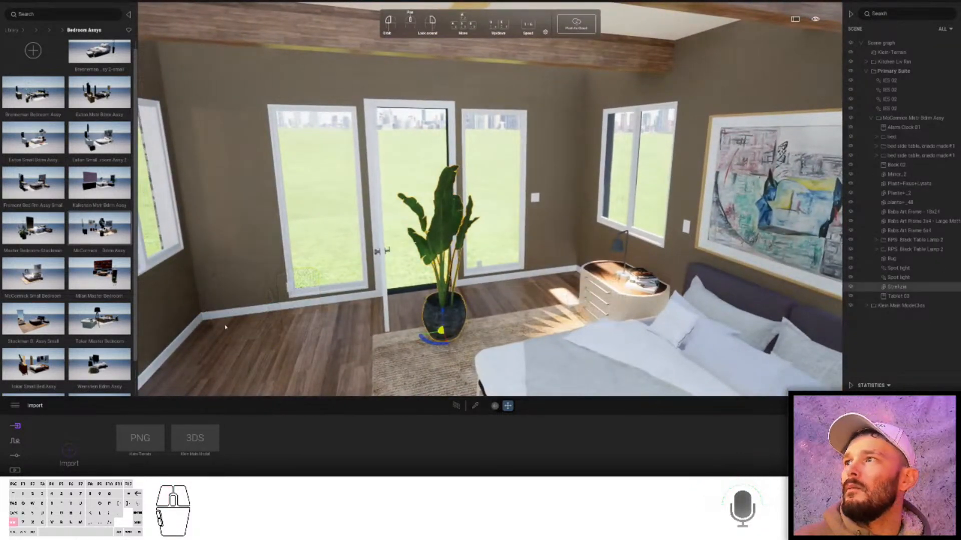
left_click(224, 341, "shift")
right_click_drag(541, 253, 396, 238)
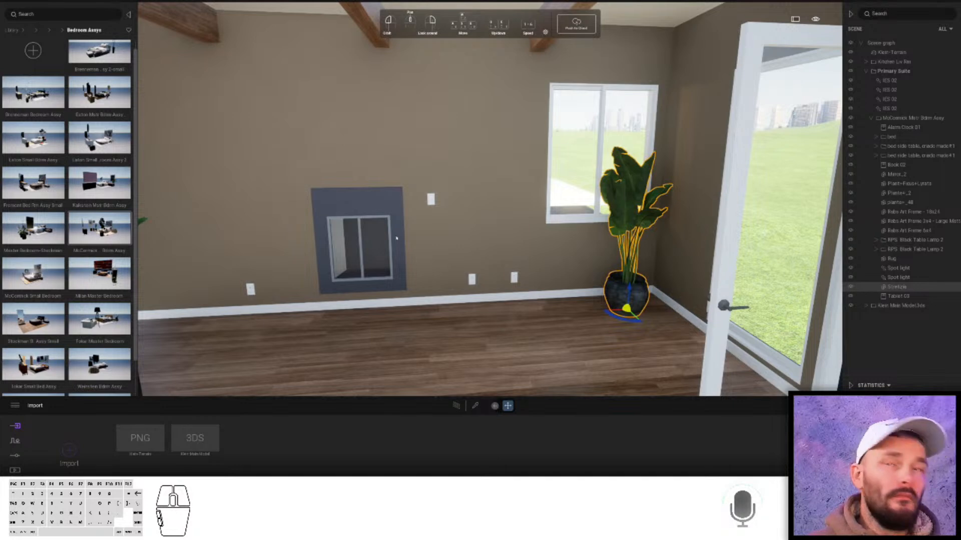
- Relocate the tall fiddle-leaf plant in the dark planter to another spot on the bedroom floor
key("s")
right_click_drag(702, 274, 670, 300)
left_click(293, 324)
right_click_drag(541, 322, 567, 326)
key("s")
left_click(489, 312, "shift")
right_click_drag(489, 312, 680, 310)
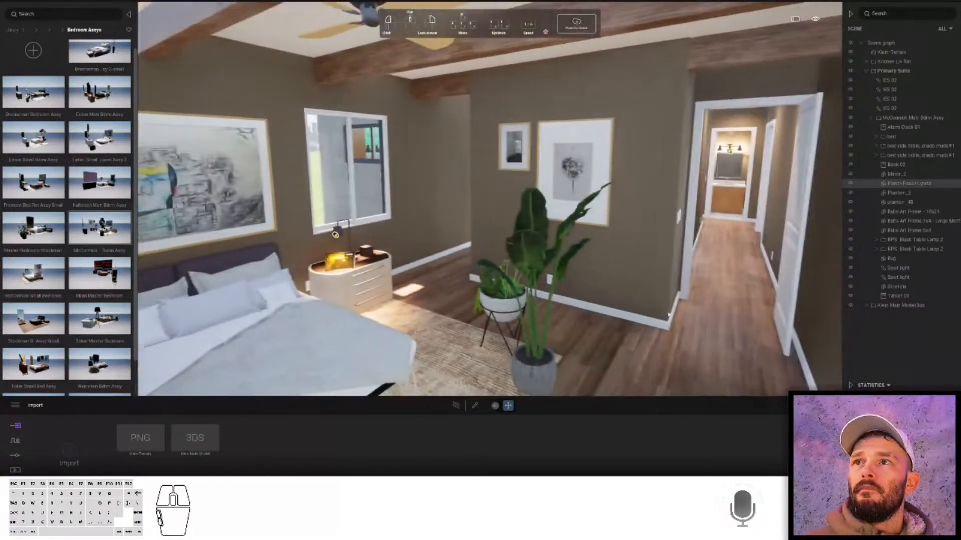
- Move the plant stand to the wall corner by the hallway and place the tall plant in the gray pot beside it
left_click(505, 304)
left_click(644, 335, "shift")
left_click(536, 384)
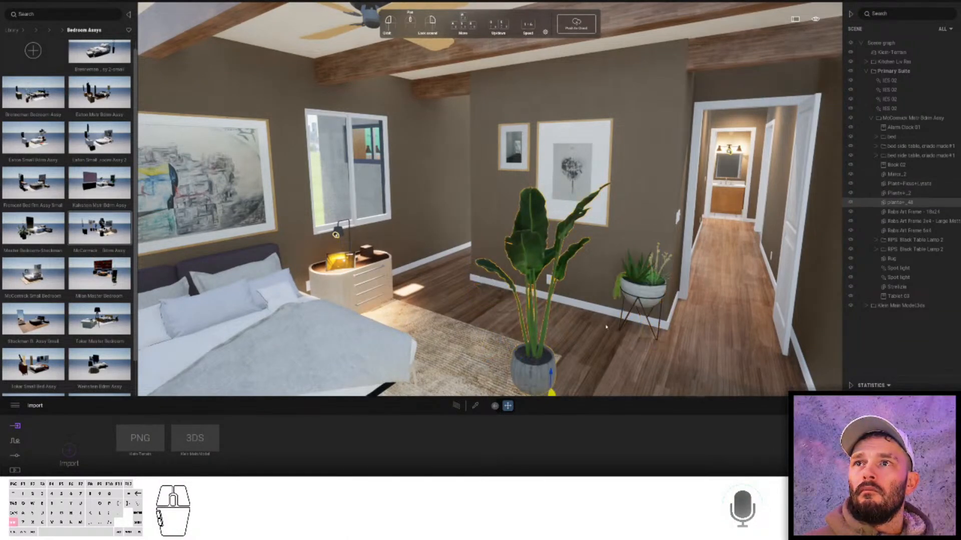
left_click(596, 327, "shift")
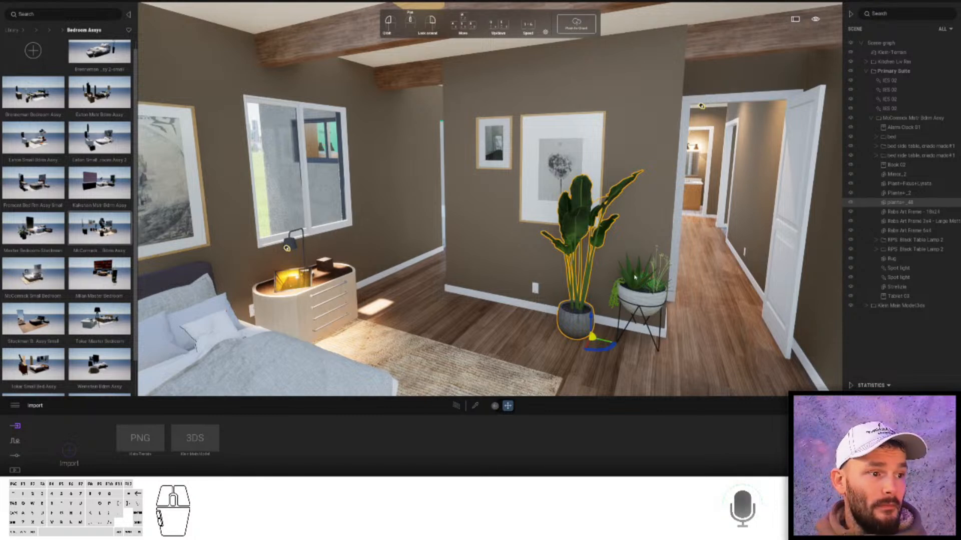
scroll(634, 277, "down", 2)
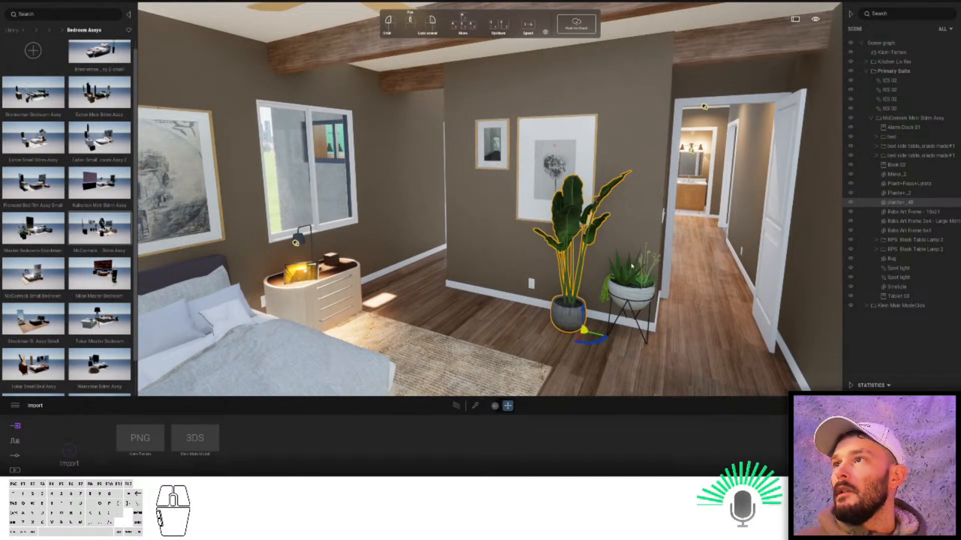
- Examine the walk-in closet's shelving, shoes and hanging clothes
key("a")
key("w")
mouse_move(514, 288)
right_mouse_down()
mouse_move(525, 297)
mouse_move(509, 287)
mouse_move(497, 301)
mouse_move(519, 303)
right_mouse_up()
key("w")
key("w")
key("a")
key("s")
key("w")
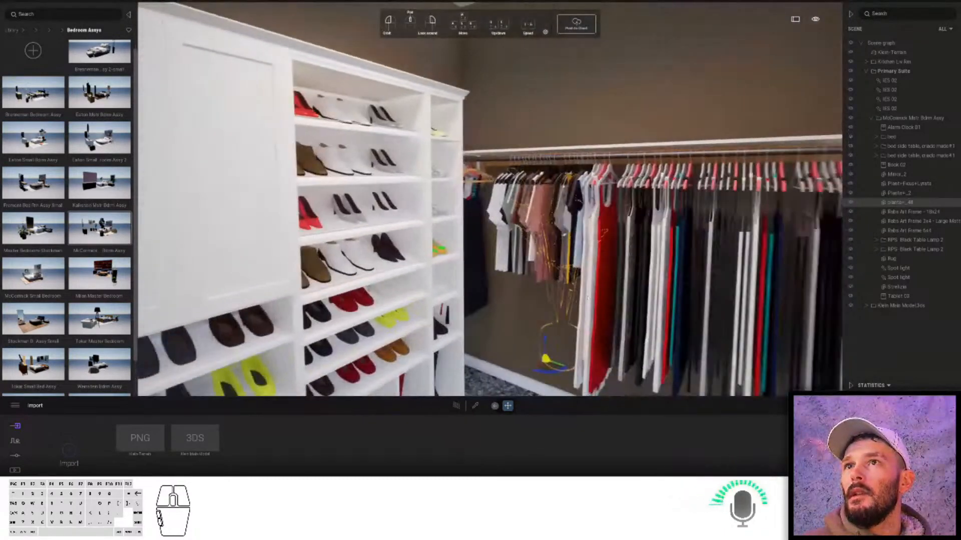
key("s")
key("w")
right_click_drag(523, 234, 503, 232)
key("d")
key("w")
key("s")
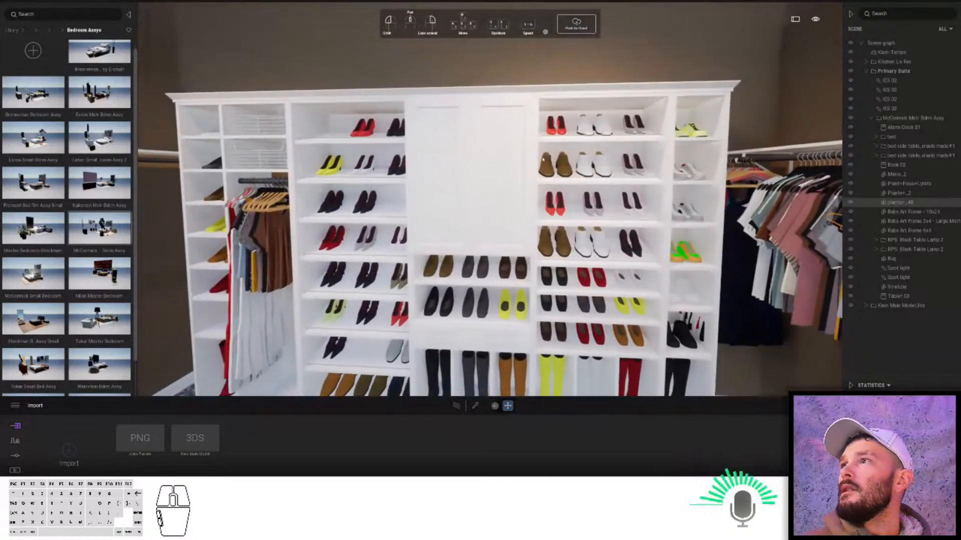
right_click_drag(543, 160, 542, 159)
key("s")
key("a")
key("w")
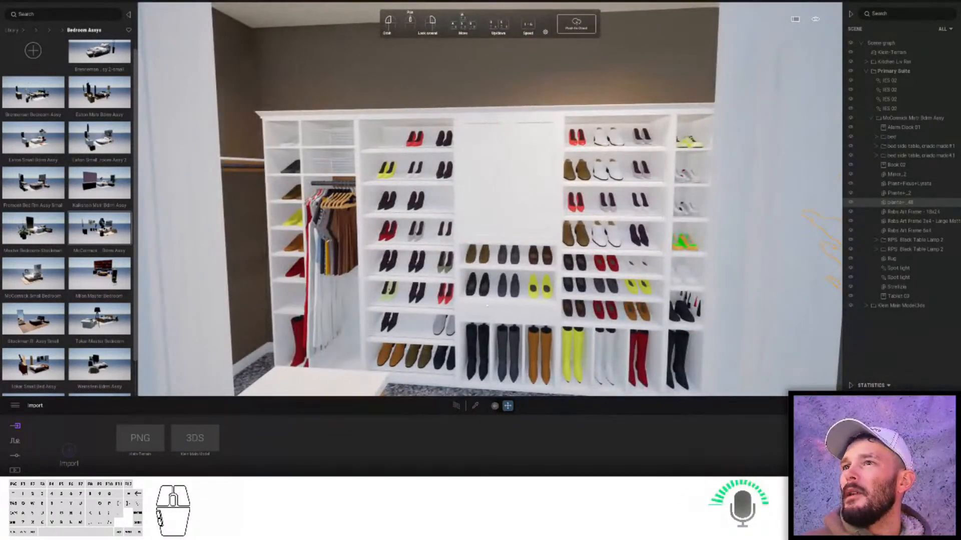
- Sample the materials of the closet's cabinet door and shoes with the material picker
left_click(476, 407)
left_click(496, 153)
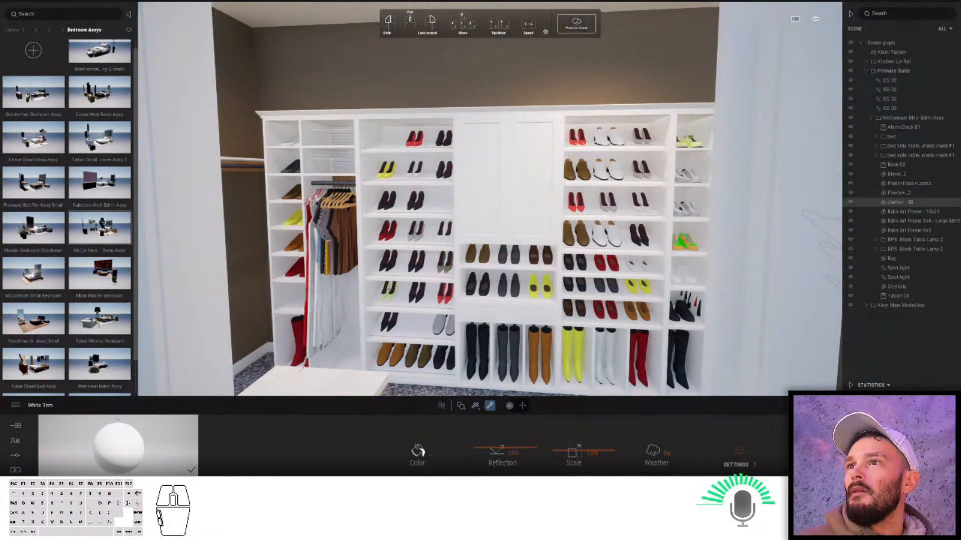
left_click(421, 265)
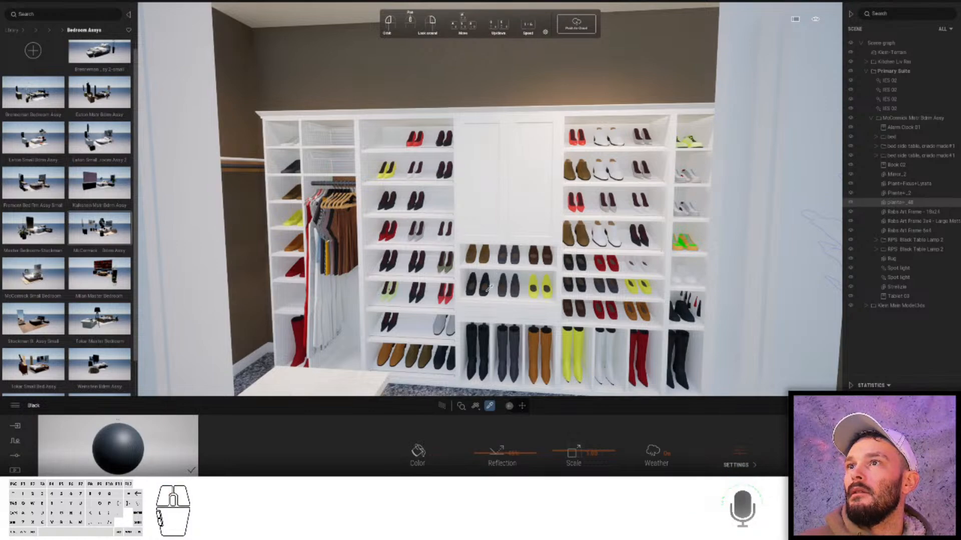
key("w")
right_click_drag(489, 287, 501, 259)
key("Escape")
- Preview the closet from its doorway with the Path Tracer, and turn the Path Tracer off again
key("s")
key("s")
key("w")
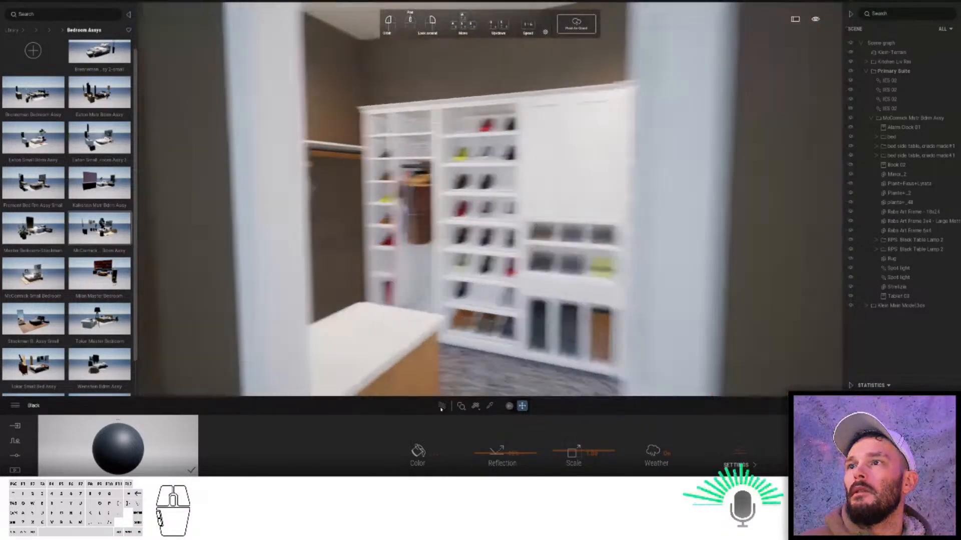
left_click(441, 409)
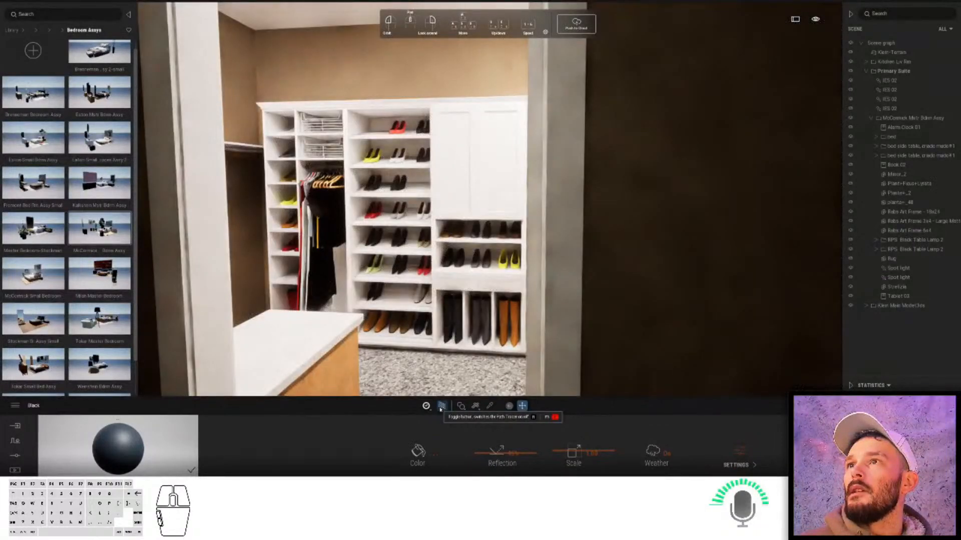
left_click(440, 408)
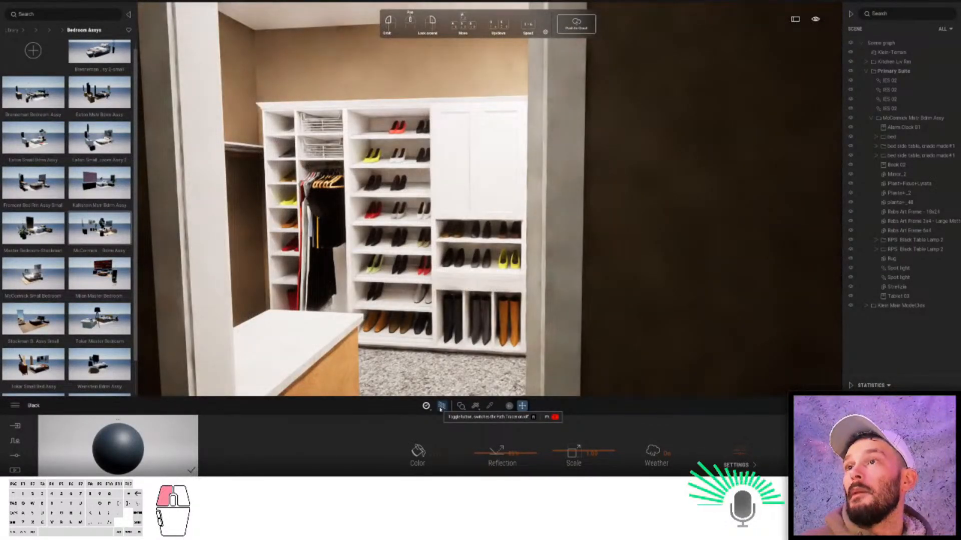
- Apply the Drywall material from the library's 0-0-Color Coding folder to the green Mstr Bath walls
right_click_drag(444, 333, 445, 331)
key("w")
key("w")
key("w")
left_click(43, 31)
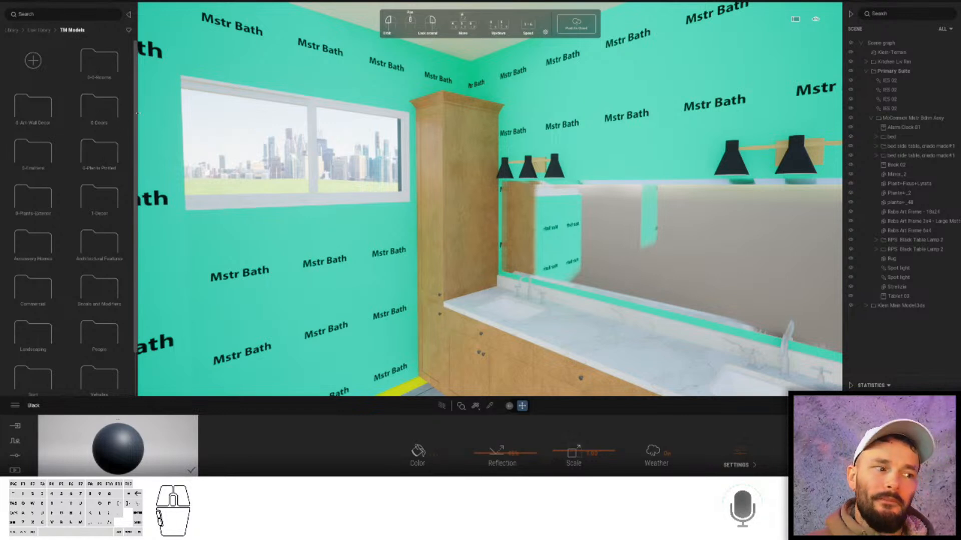
left_click(99, 61)
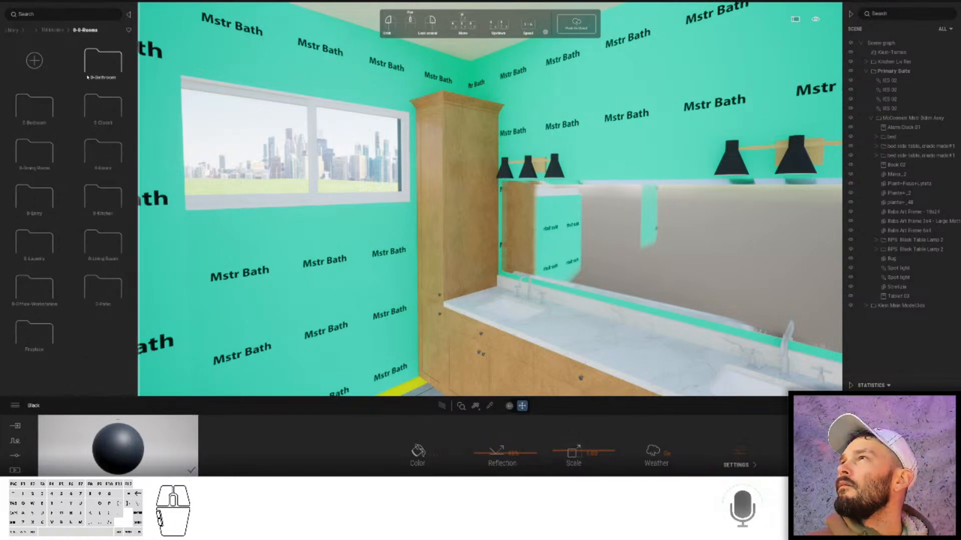
left_click(30, 31)
left_click(56, 116)
left_click(99, 62)
left_click_drag(100, 69, 428, 189)
- Try several tints for the bathroom's Drywall material and set its color to a warm beige
left_click(417, 452)
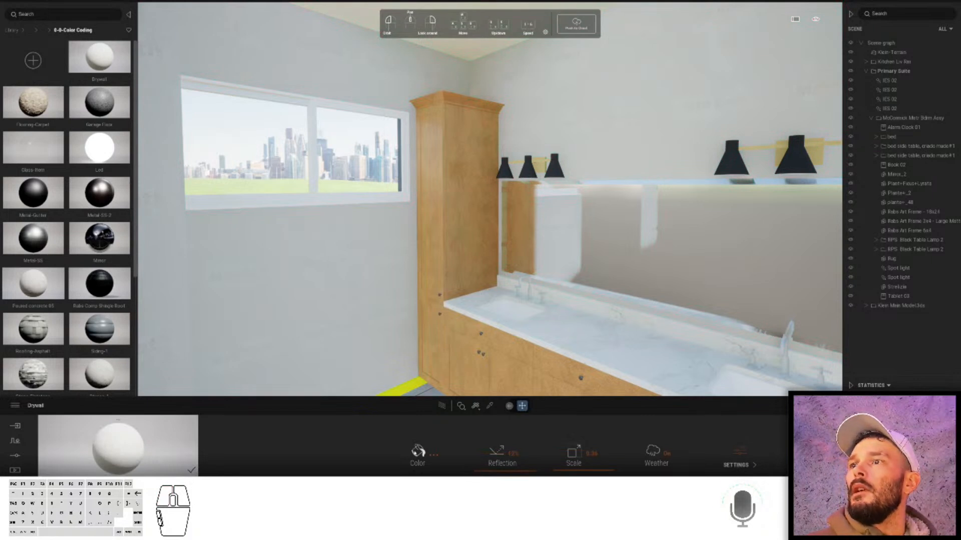
left_click(472, 262)
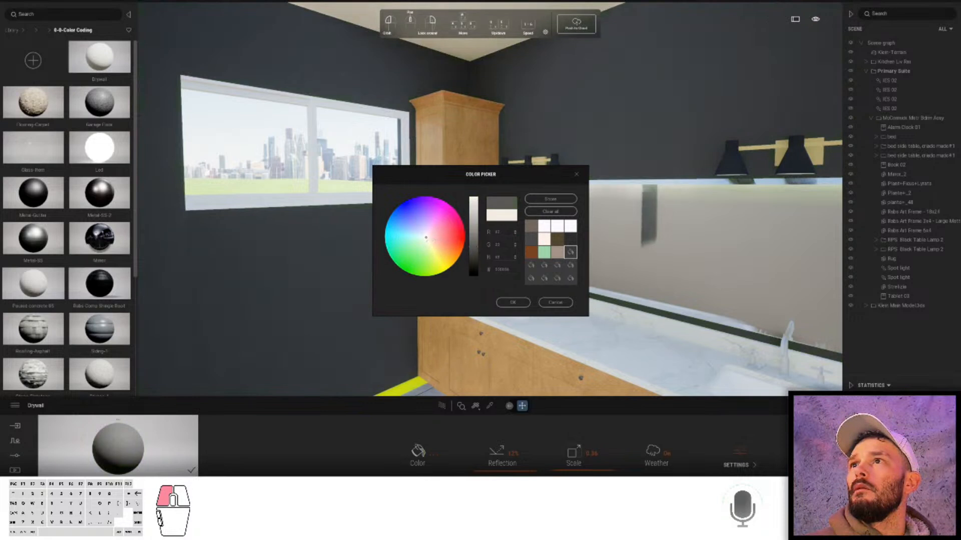
left_click(474, 218)
left_click(423, 238)
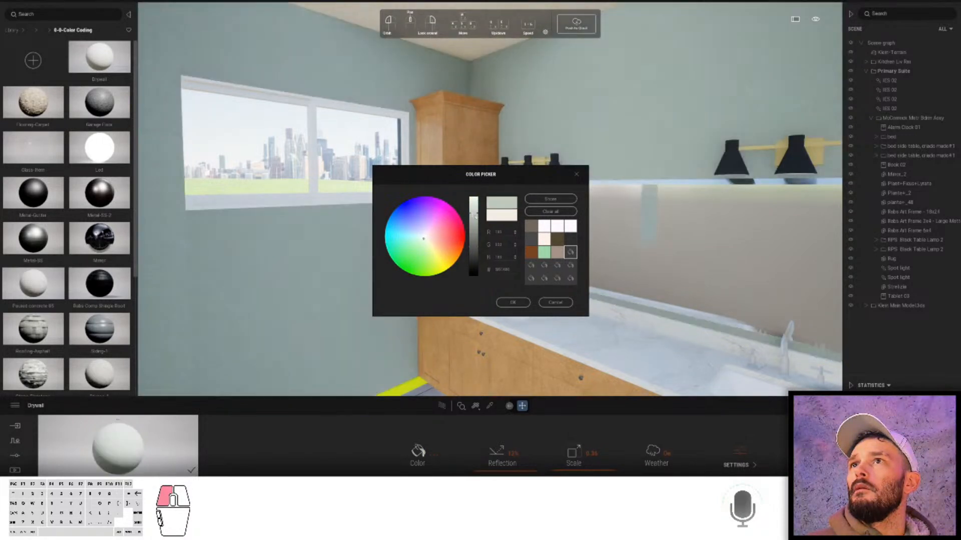
left_click(426, 240)
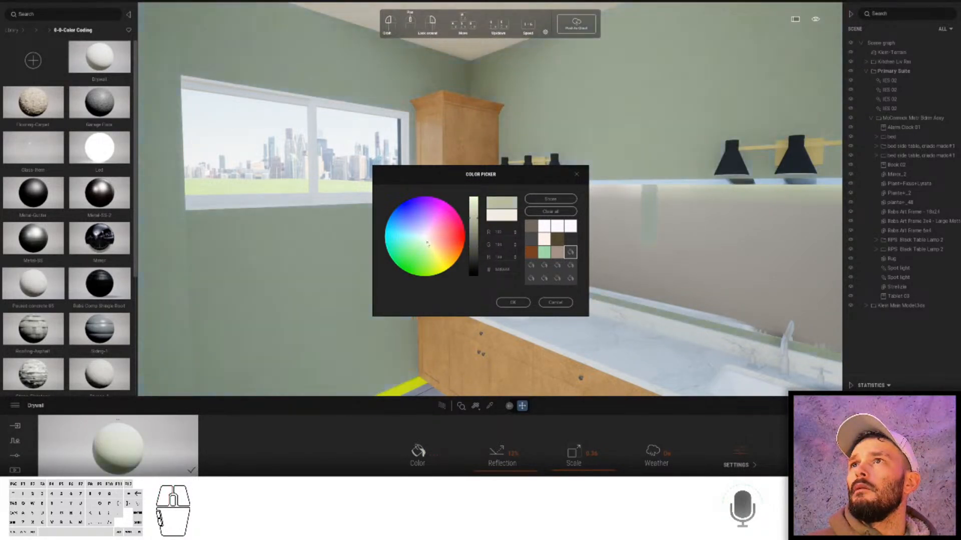
left_click(414, 233)
left_click(429, 233)
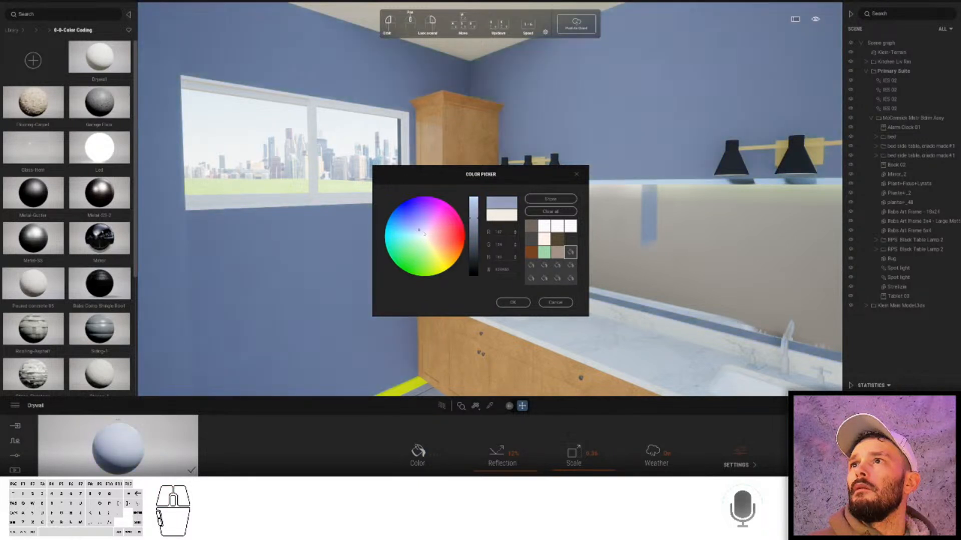
left_click(432, 240)
left_click(513, 303)
- Sample the White Trim material from the hallway baseboard and apply it to the yellow bathroom baseboard
scroll(516, 303, "down", 10)
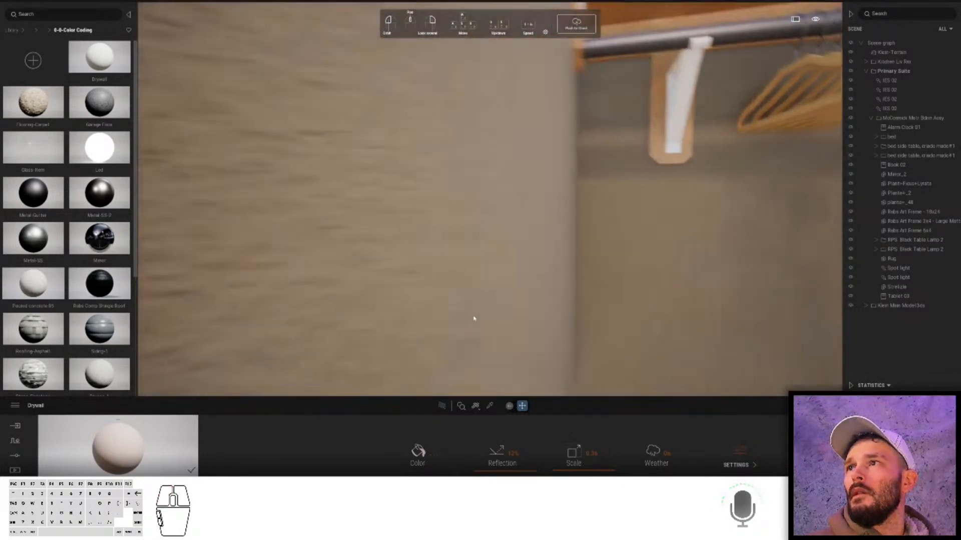
scroll(485, 326, "down", 8)
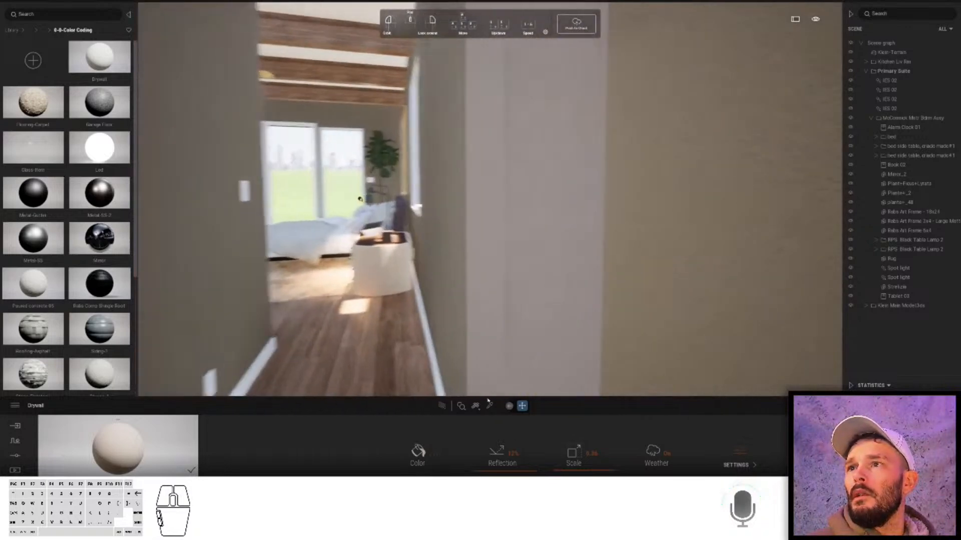
left_click(377, 377)
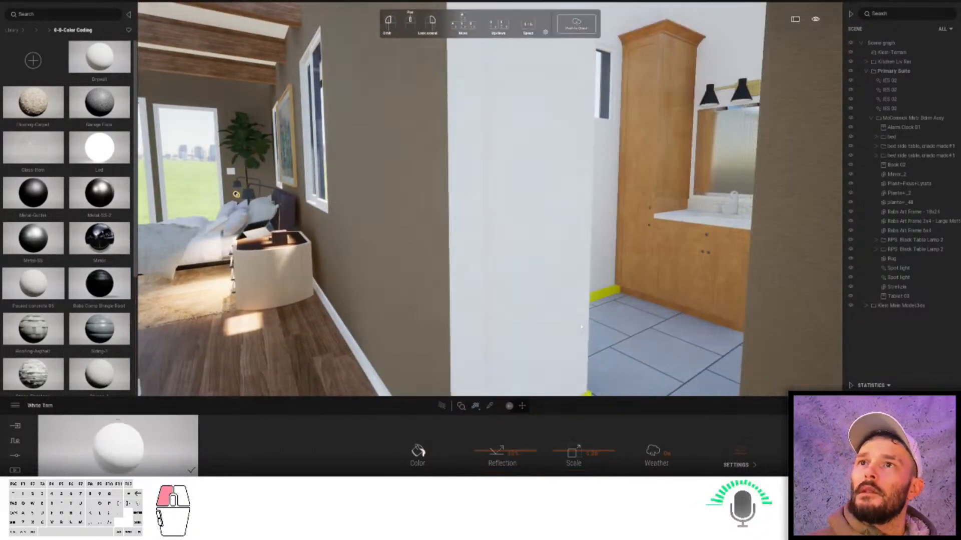
left_click(611, 296)
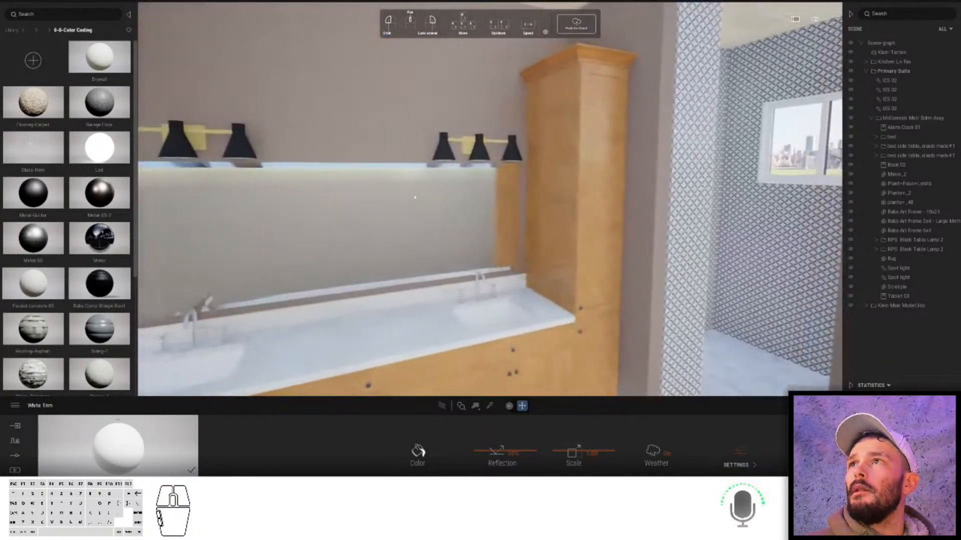
- Place a Box Reflection Probe from the library's Reflection Probes tools on the mirror above the bathroom vanity
left_click(10, 29)
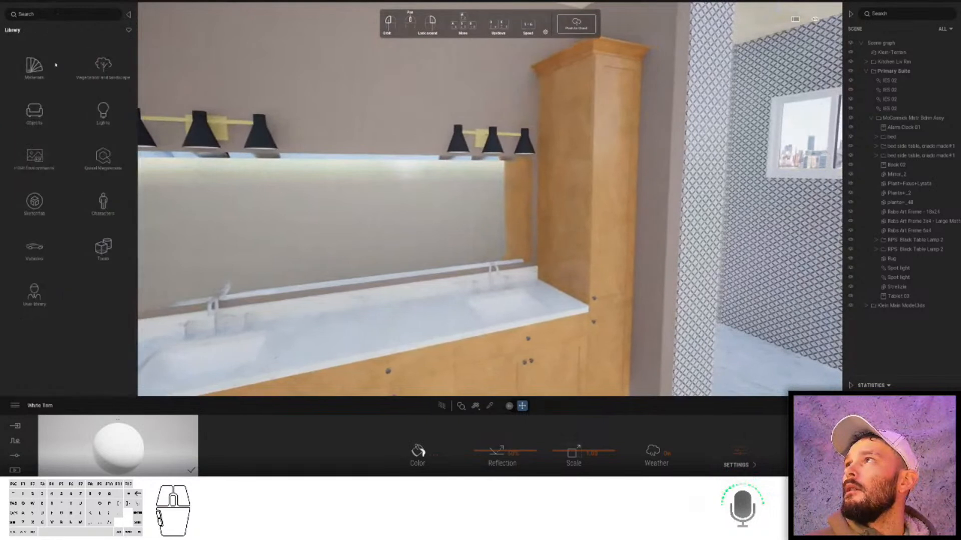
left_click(103, 246)
left_click(103, 72)
left_click(101, 67)
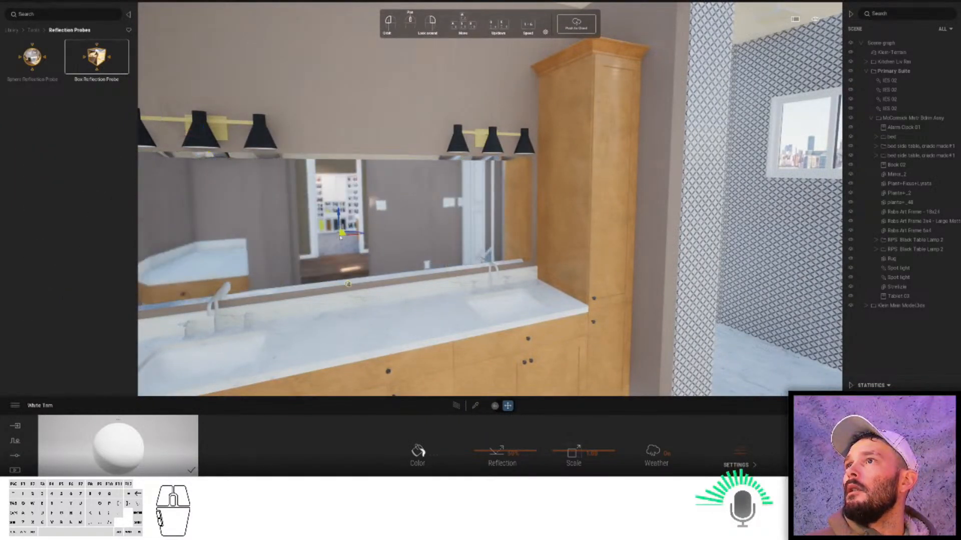
left_click(344, 237)
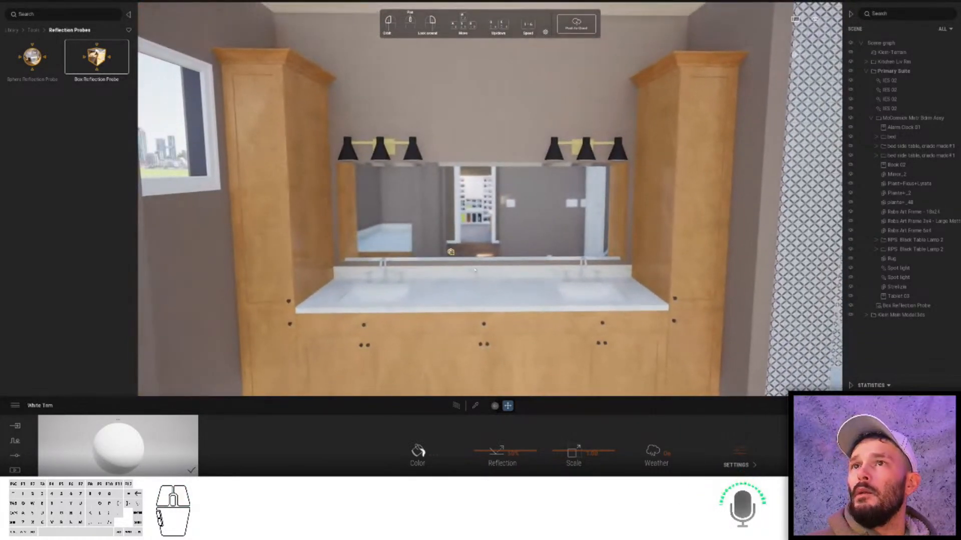
- Apply a Metal - SS material from the TM Materials Metals folder to the vanity faucets and to the yellow vanity light brackets
left_click(12, 30)
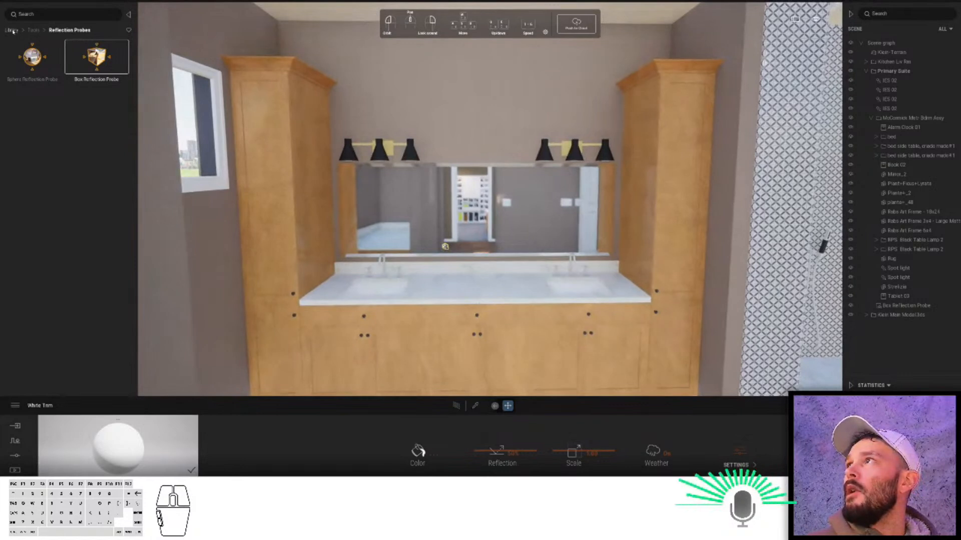
left_click(34, 106)
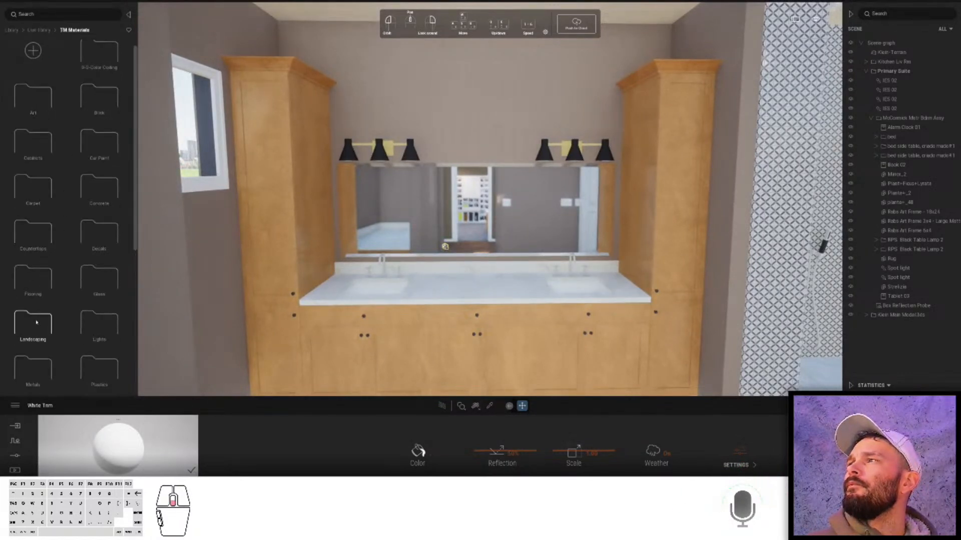
scroll(36, 322, "down", 1)
left_click(45, 343)
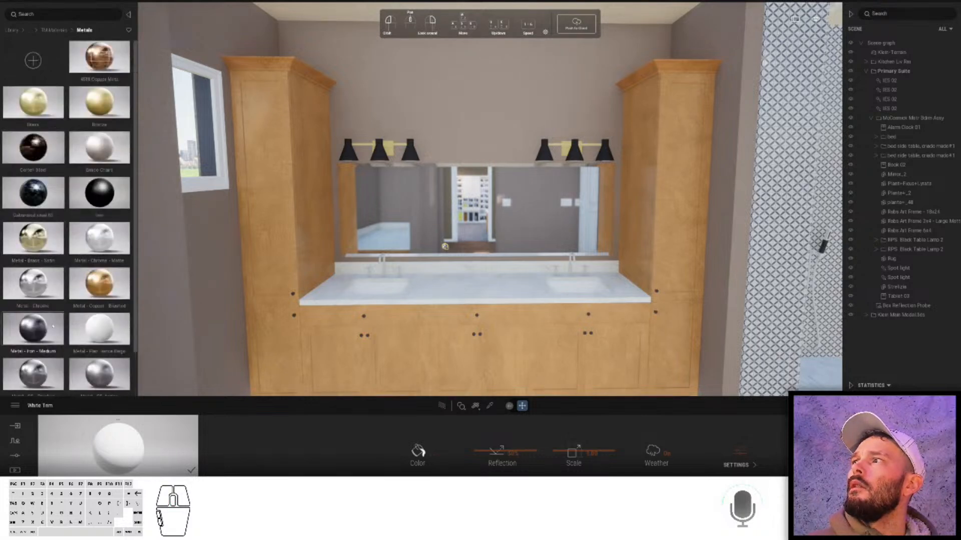
left_click_drag(95, 372, 384, 270)
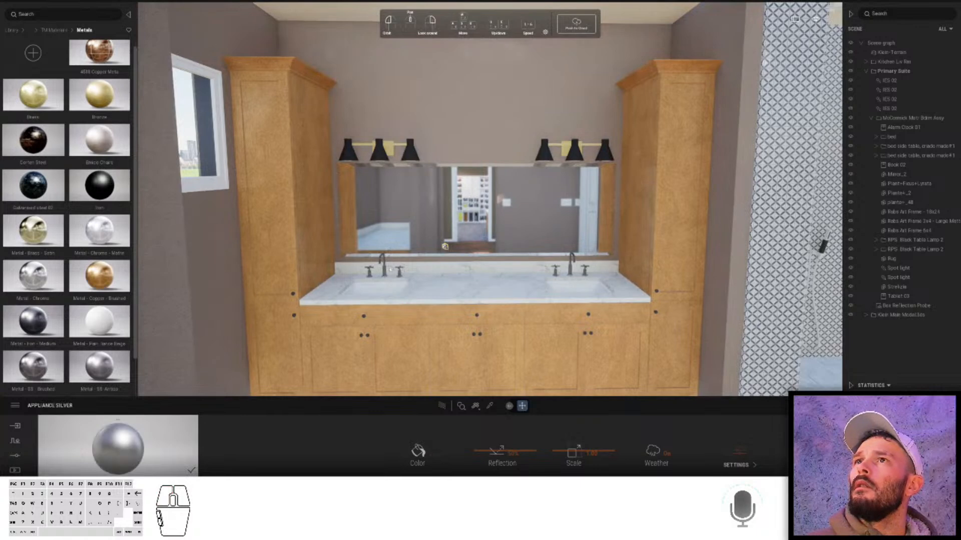
left_click_drag(124, 453, 388, 148)
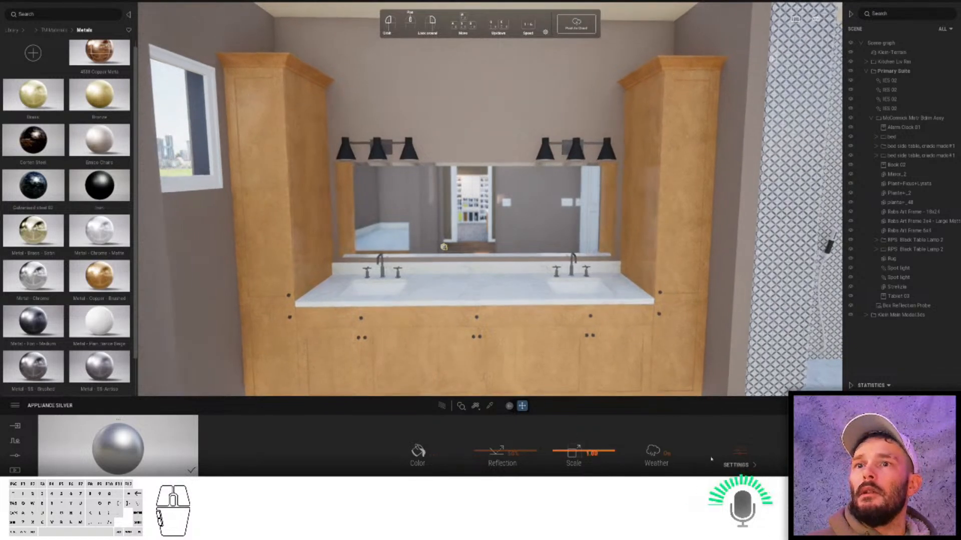
- Open the Appliance Silver material's detailed settings and view the vanity, shower and toilet room from the vanity's side
left_click(737, 464)
left_click(678, 461)
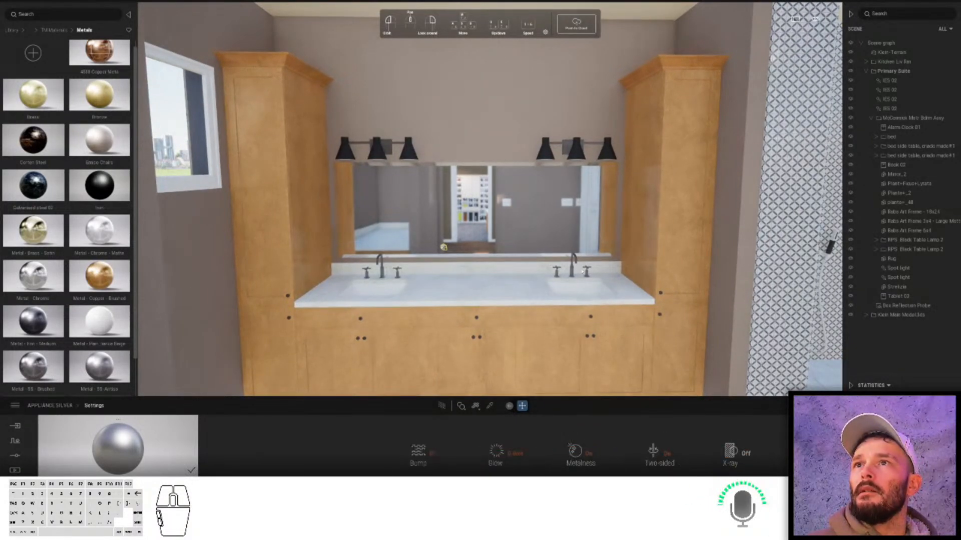
right_click_drag(508, 204, 507, 204)
key("w")
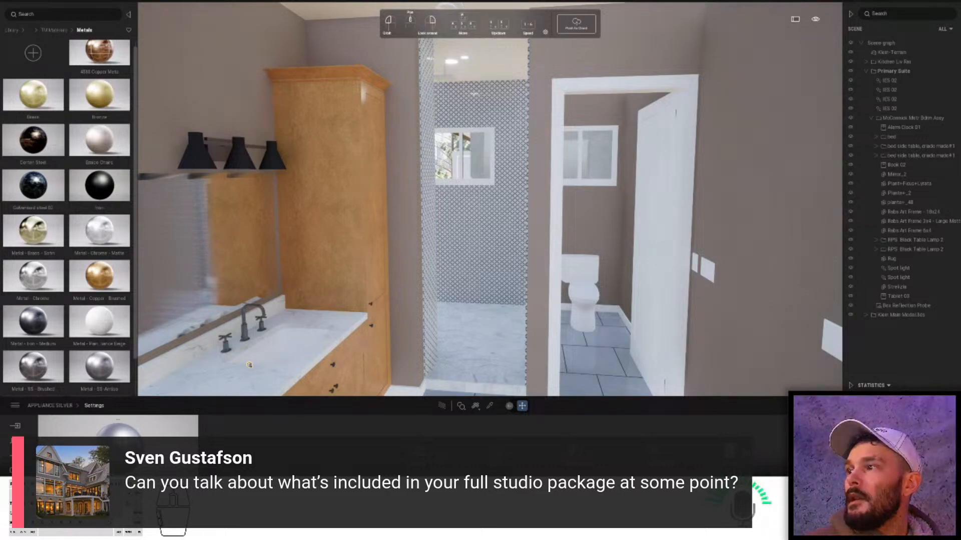
- Switch to the web browser and open the Full Rabbitt Design Library product page in the Rabbitt Design shop
key("alt+Tab")
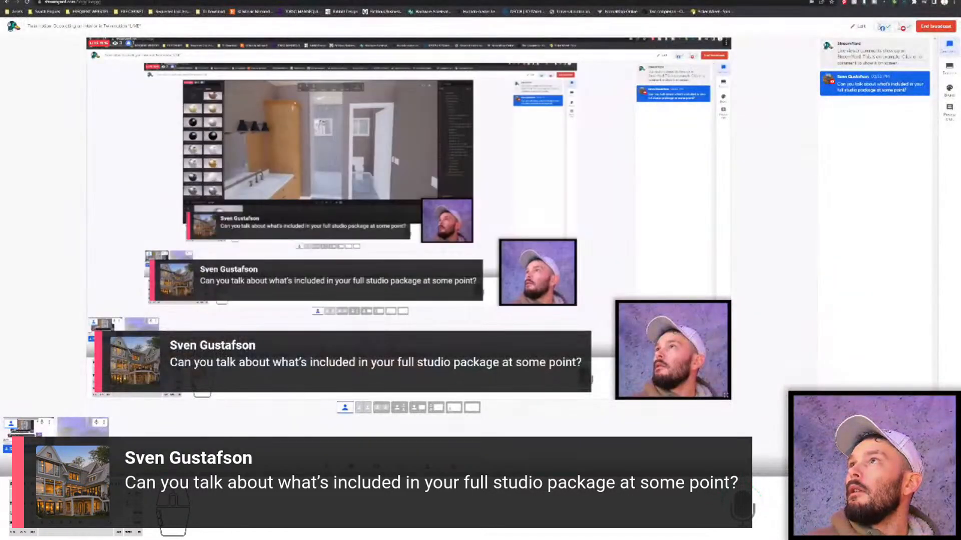
key("ctrl+Tab")
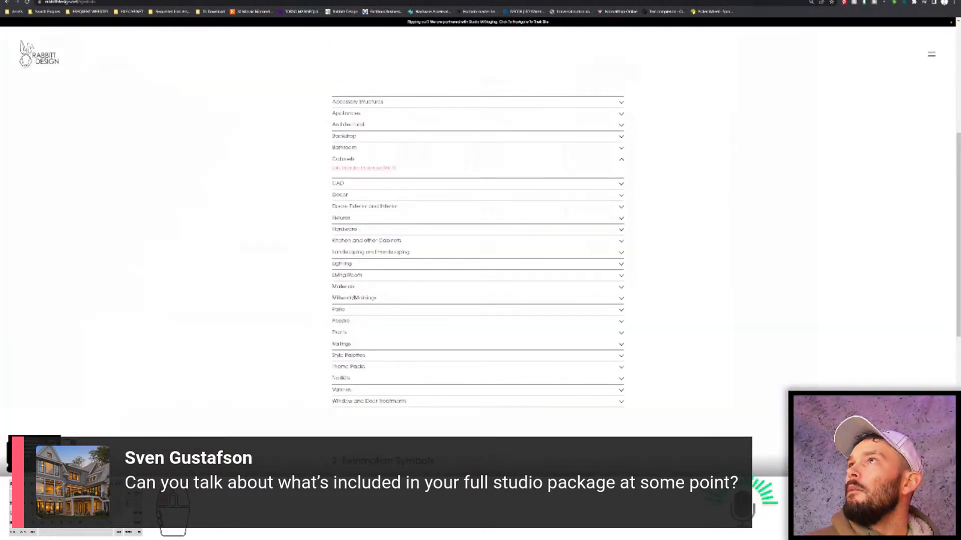
key("ctrl+Tab")
key("ctrl+shift+Tab")
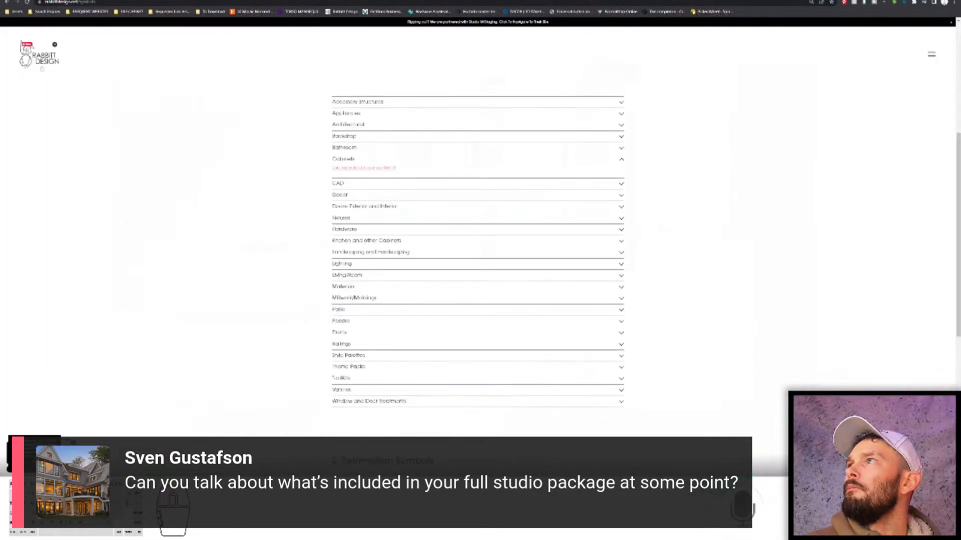
left_click(50, 65)
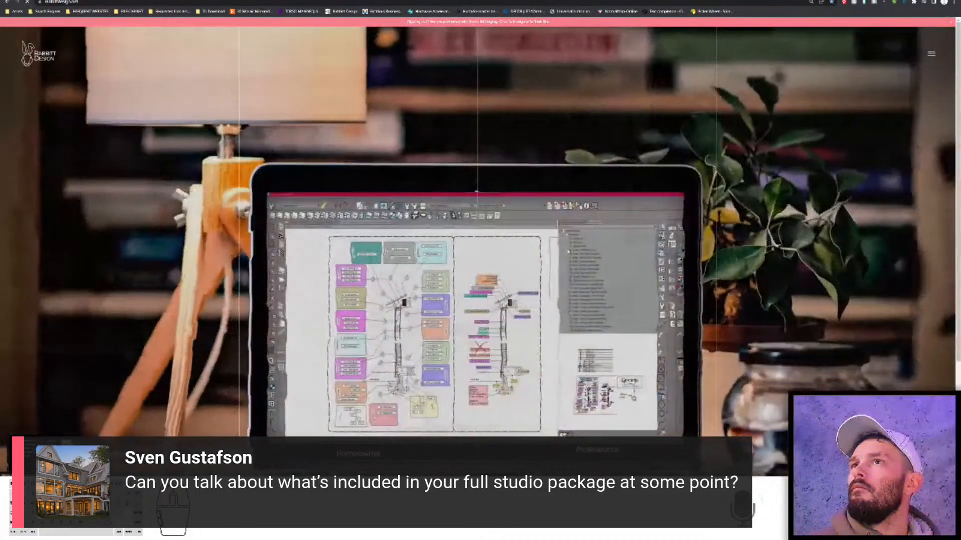
left_click(568, 252)
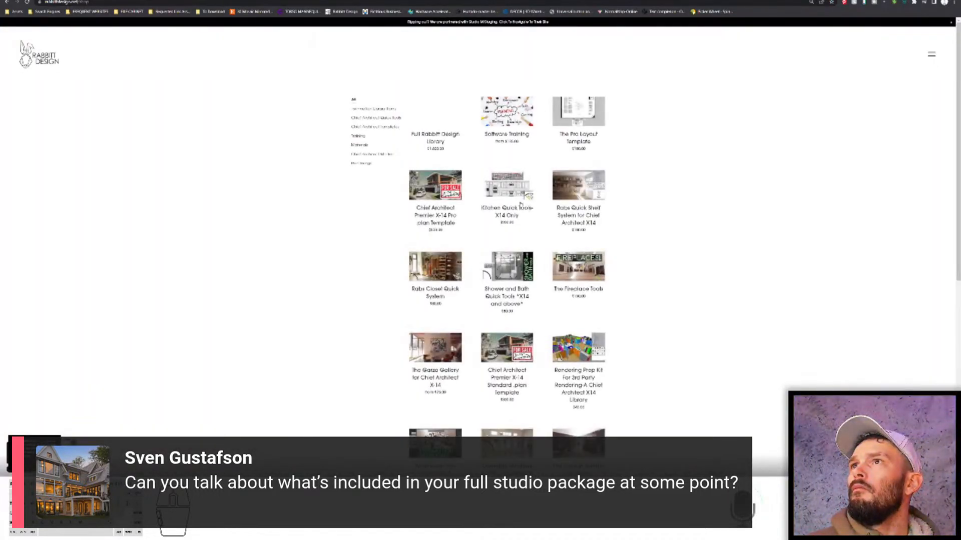
left_click(443, 133)
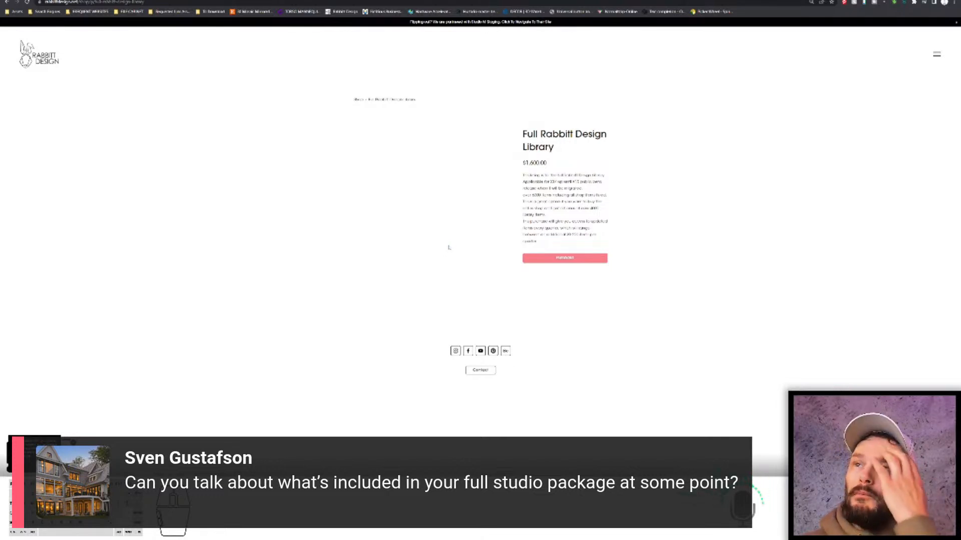
- Switch to Chief Architect, create a new plan and expand all folders of the User Catalog in the library browser
key("alt+Tab")
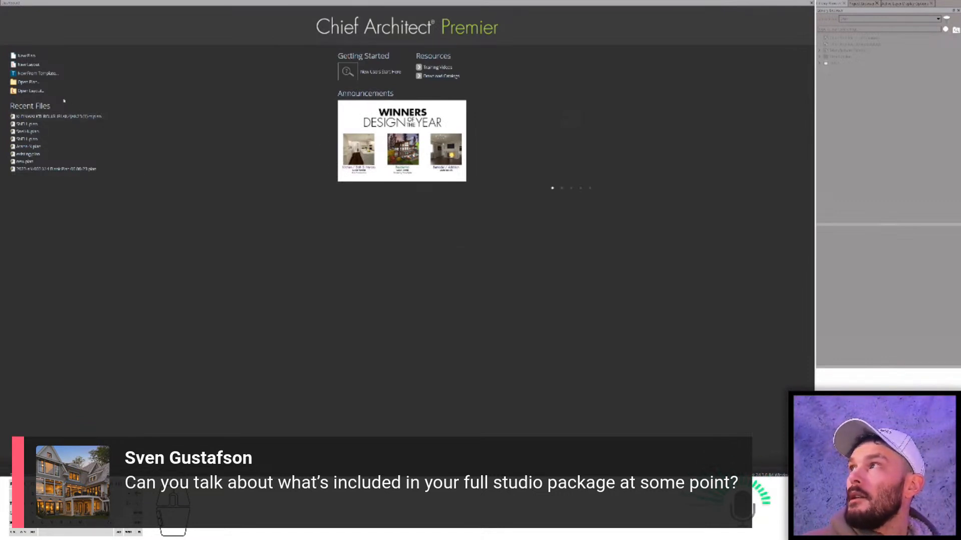
left_click(30, 56)
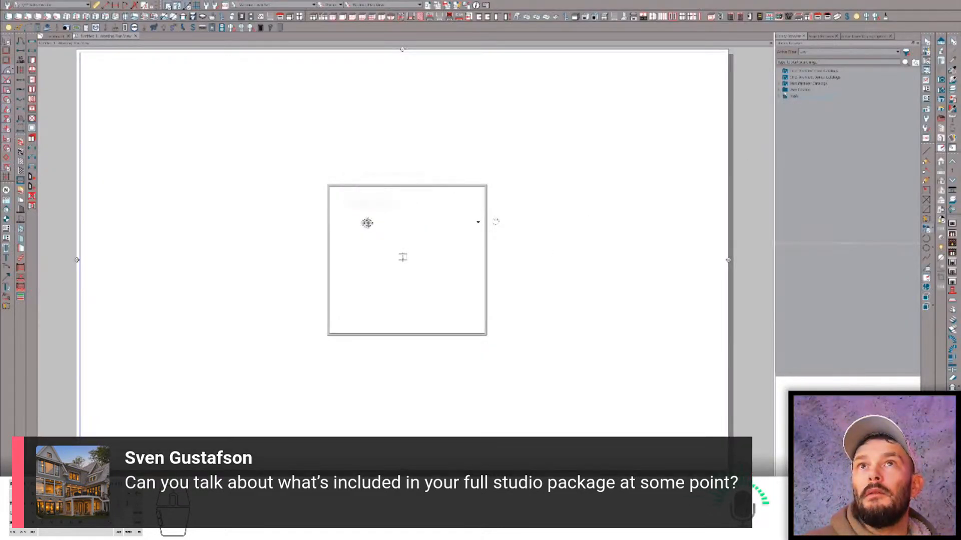
left_click(778, 90)
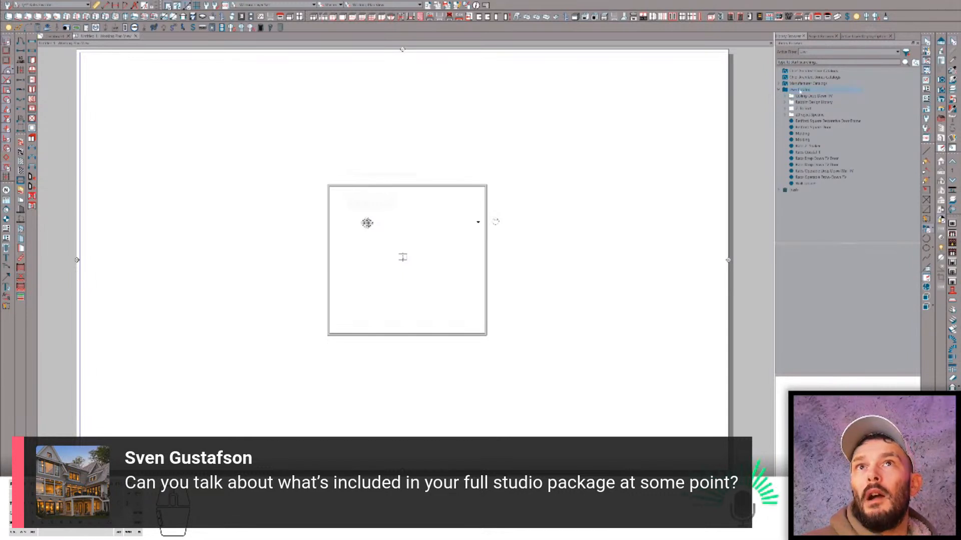
right_click(802, 91)
mouse_move(824, 110)
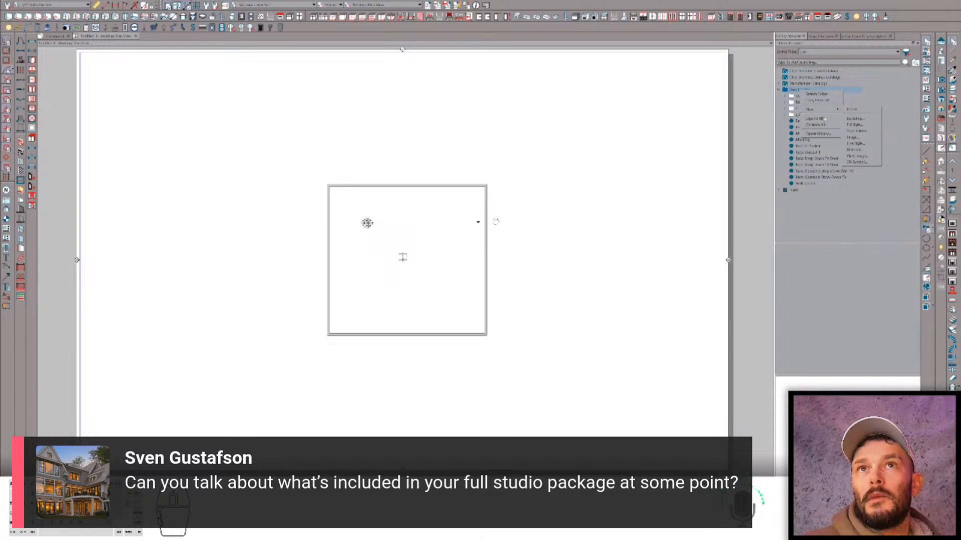
left_click(824, 119)
- Look through the expanded User Catalog from the color materials past doors, lighting, shower fixtures, hoods and microwaves to the potted plants
scroll(842, 140, "down", 10)
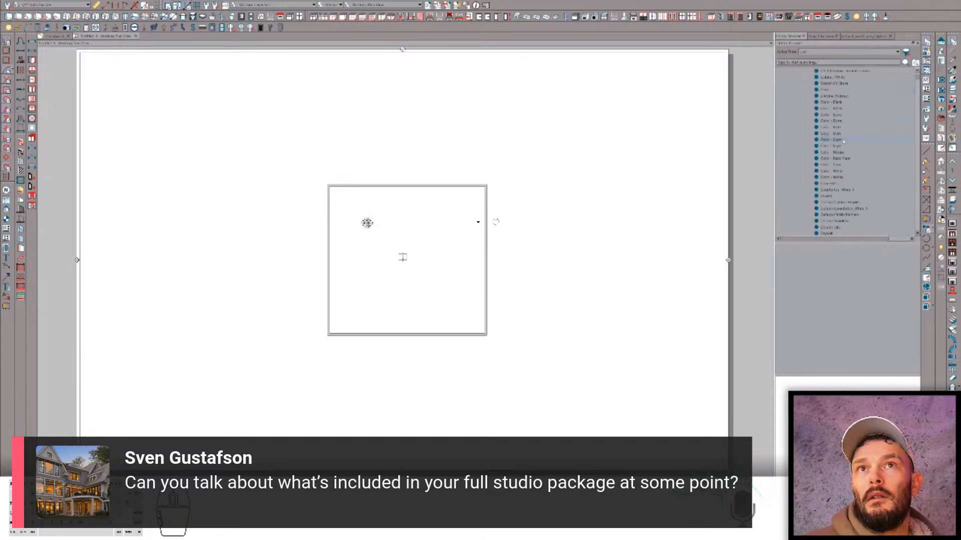
scroll(843, 141, "down", 10)
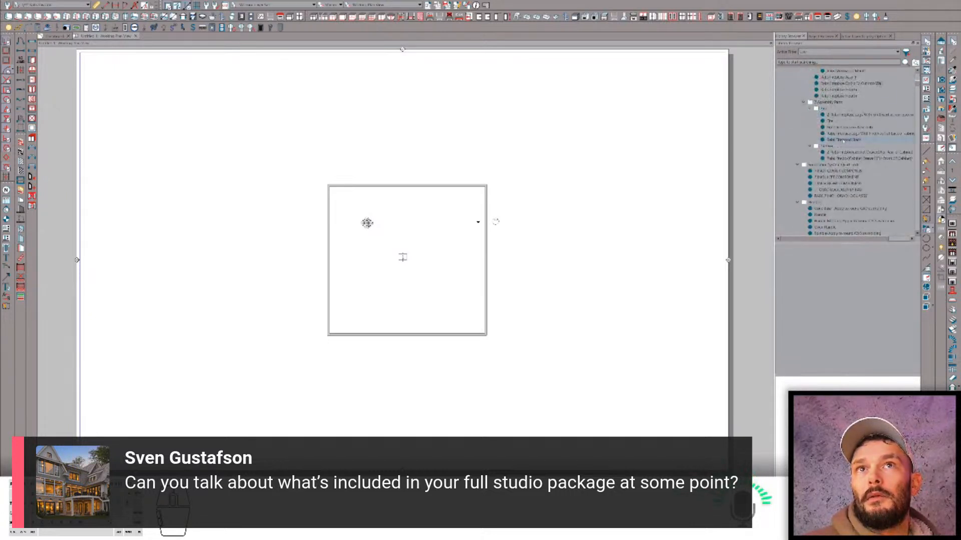
scroll(842, 141, "down", 10)
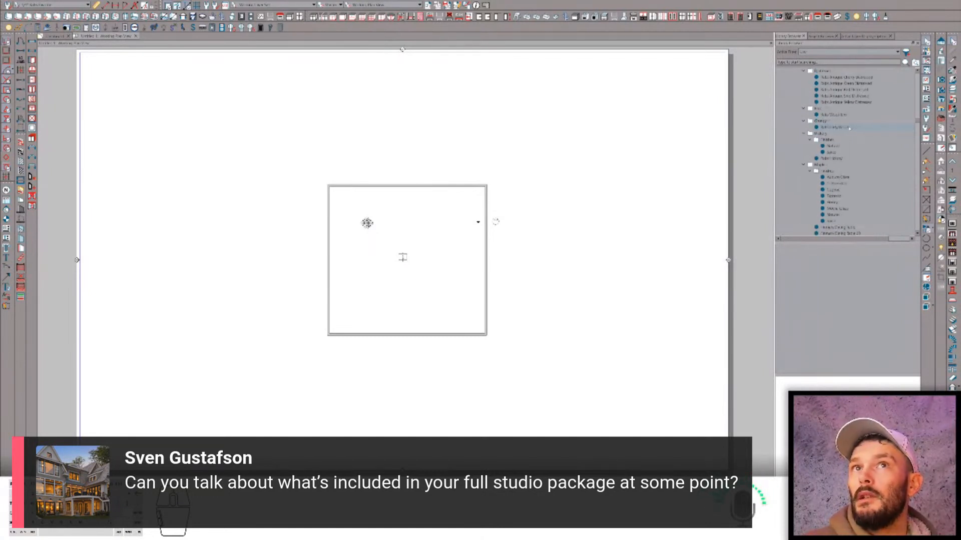
scroll(849, 129, "down", 5)
scroll(849, 128, "down", 2)
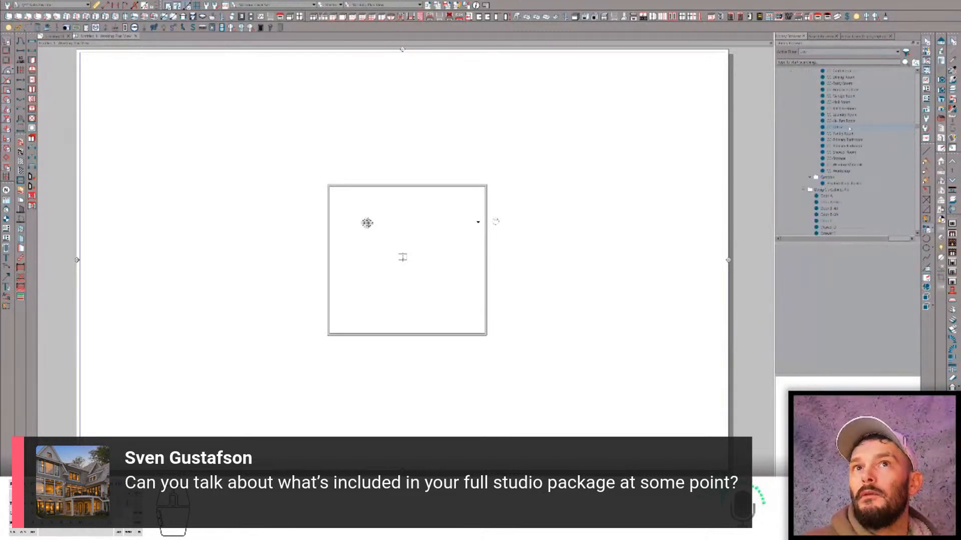
scroll(849, 129, "down", 5)
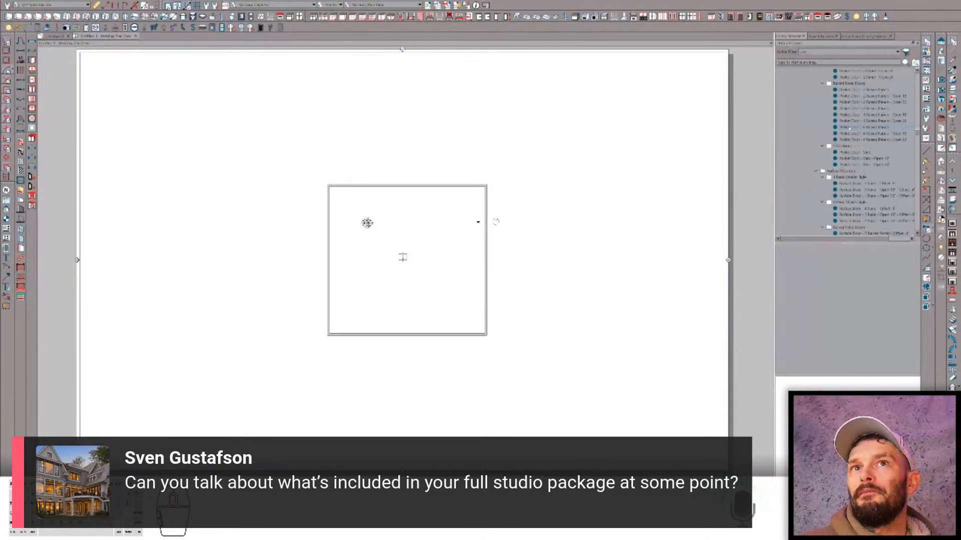
scroll(849, 129, "down", 5)
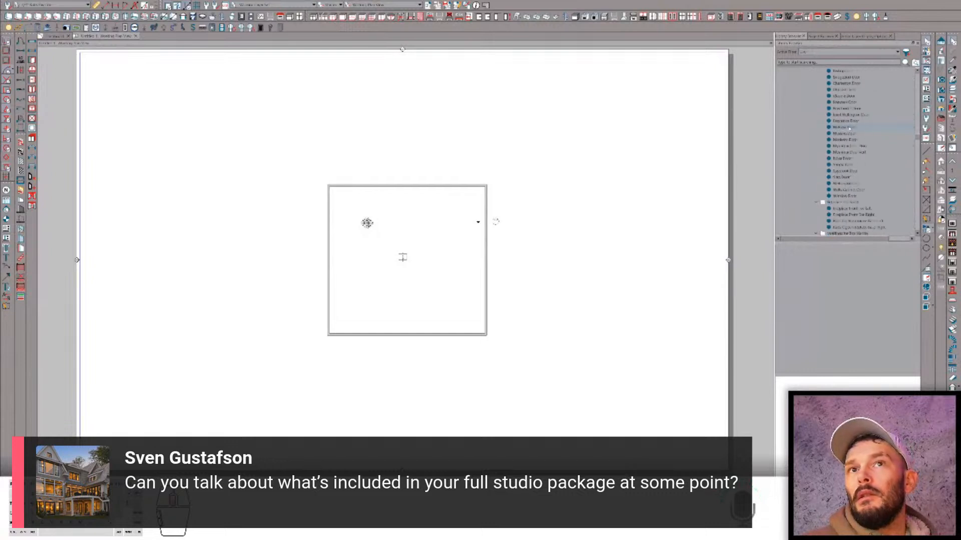
scroll(851, 125, "down", 5)
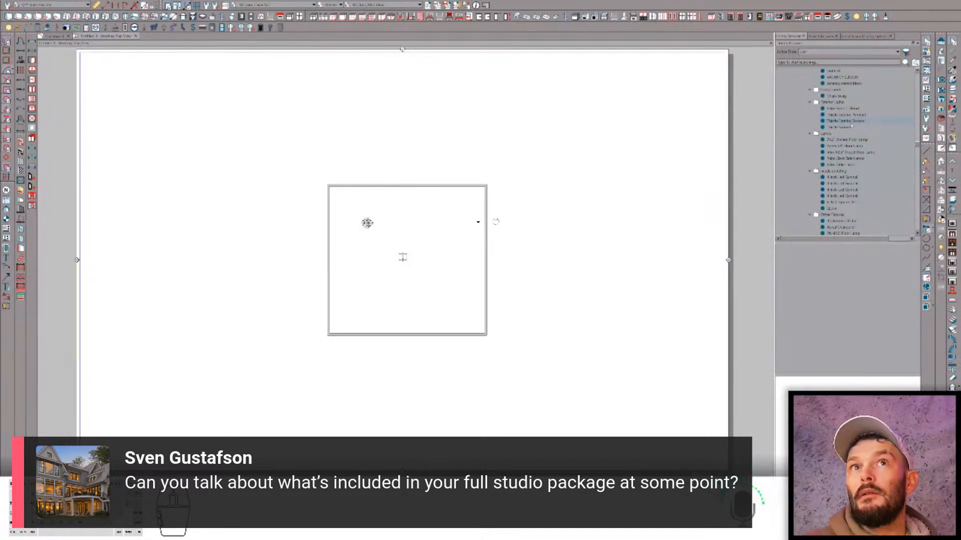
scroll(850, 127, "down", 3)
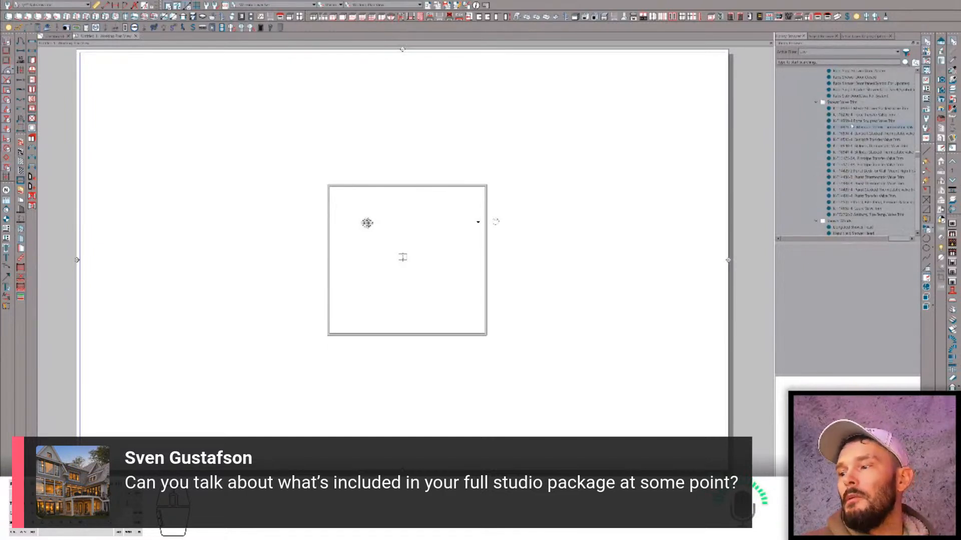
scroll(851, 127, "down", 3)
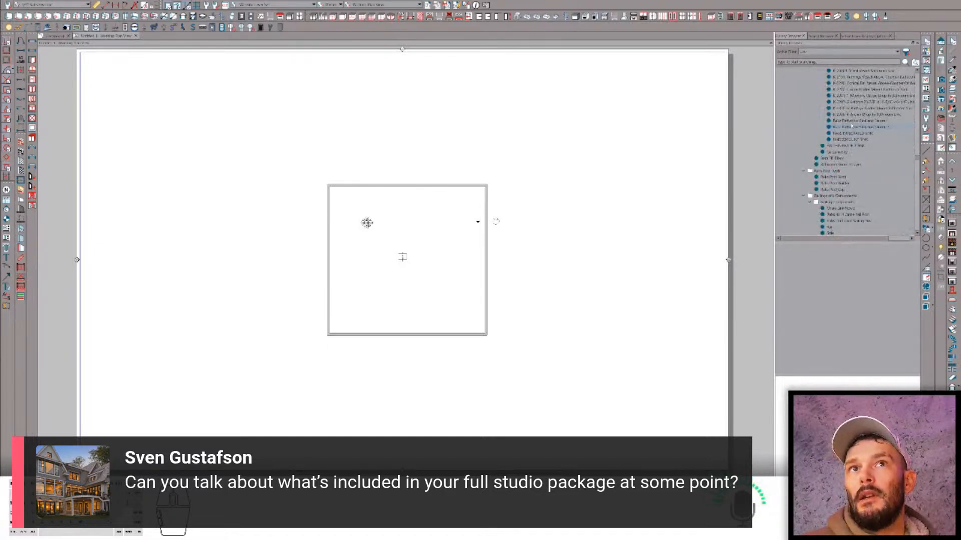
scroll(851, 127, "down", 3)
scroll(851, 127, "down", 3)
scroll(854, 129, "down", 3)
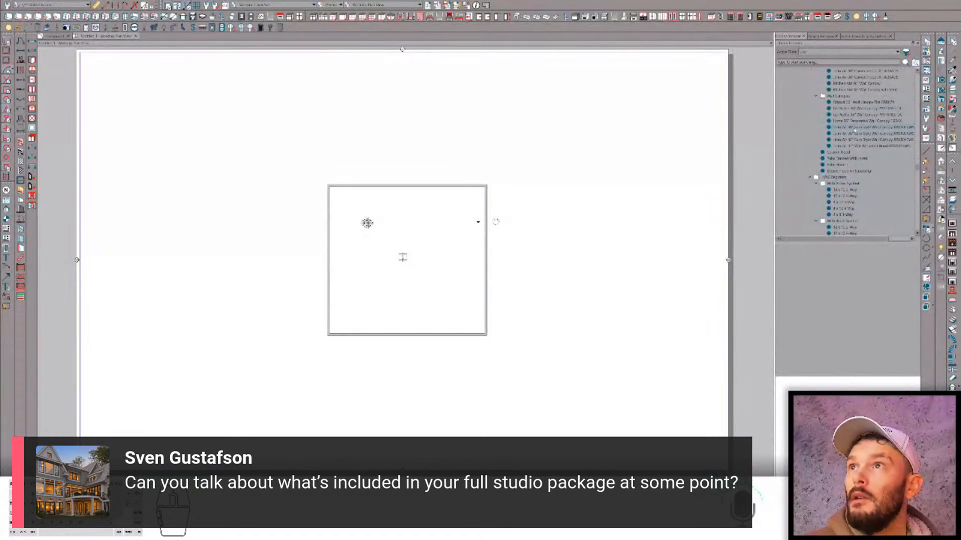
scroll(855, 135, "down", 5)
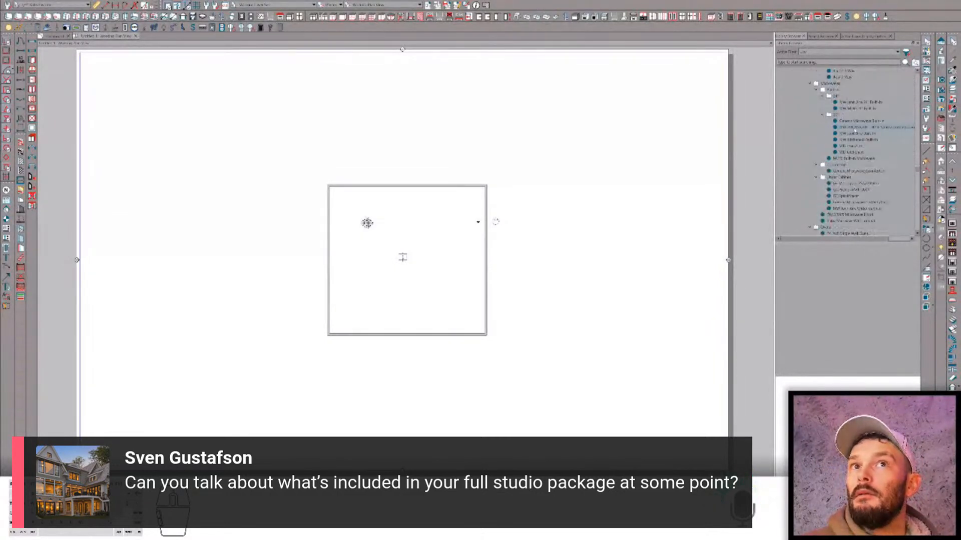
scroll(865, 150, "down", 5)
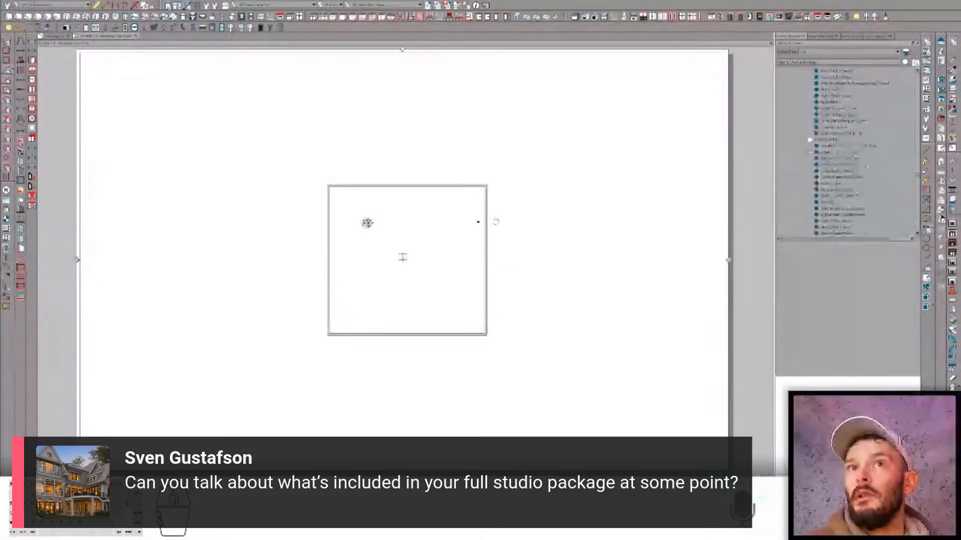
scroll(875, 164, "down", 5)
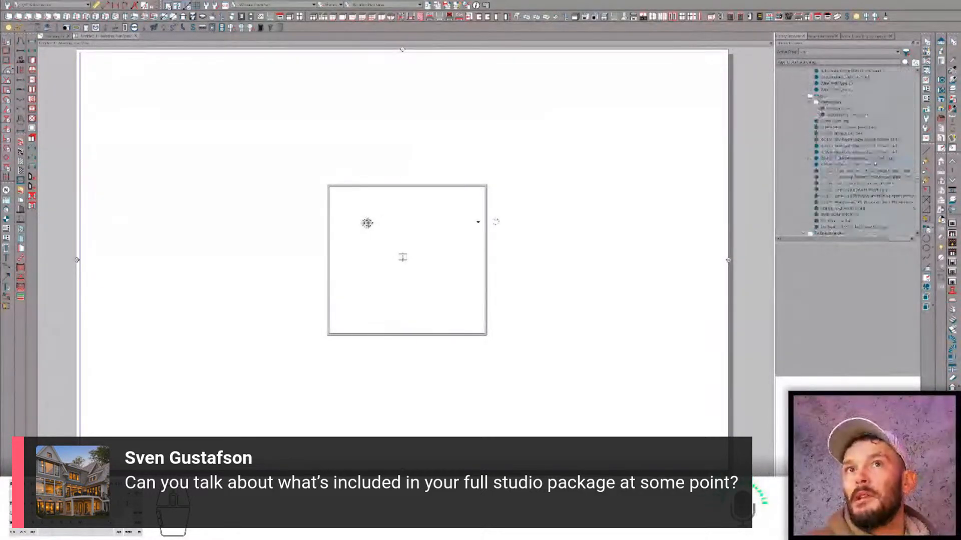
scroll(878, 158, "down", 5)
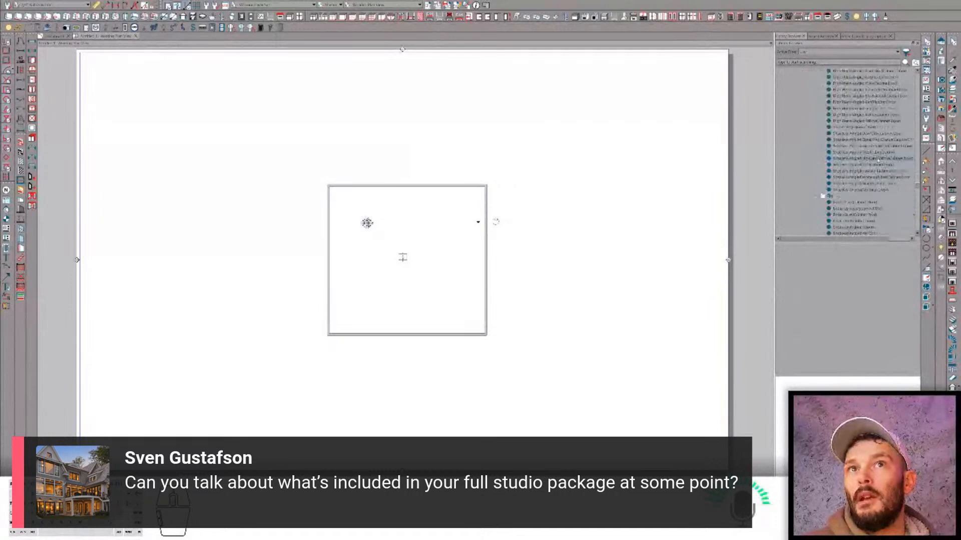
scroll(879, 156, "down", 5)
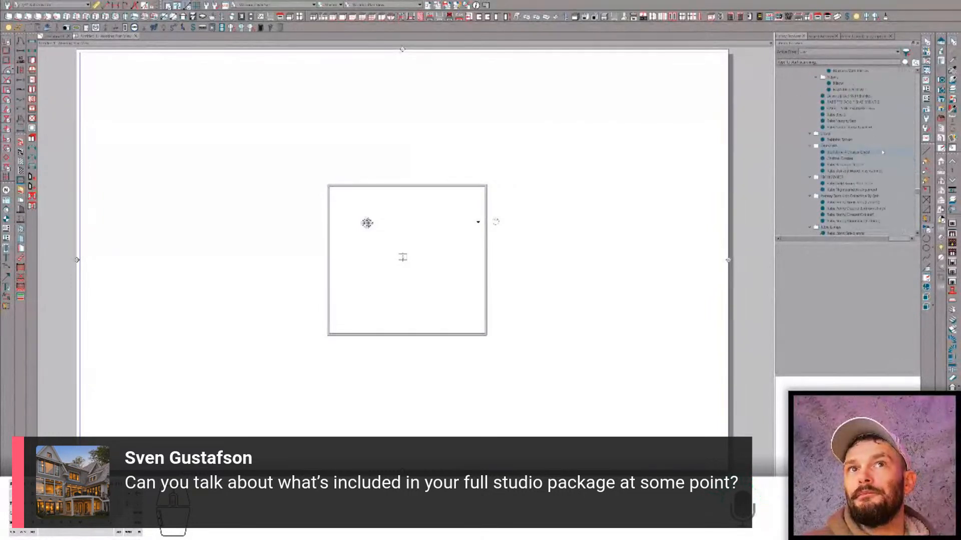
scroll(879, 156, "down", 5)
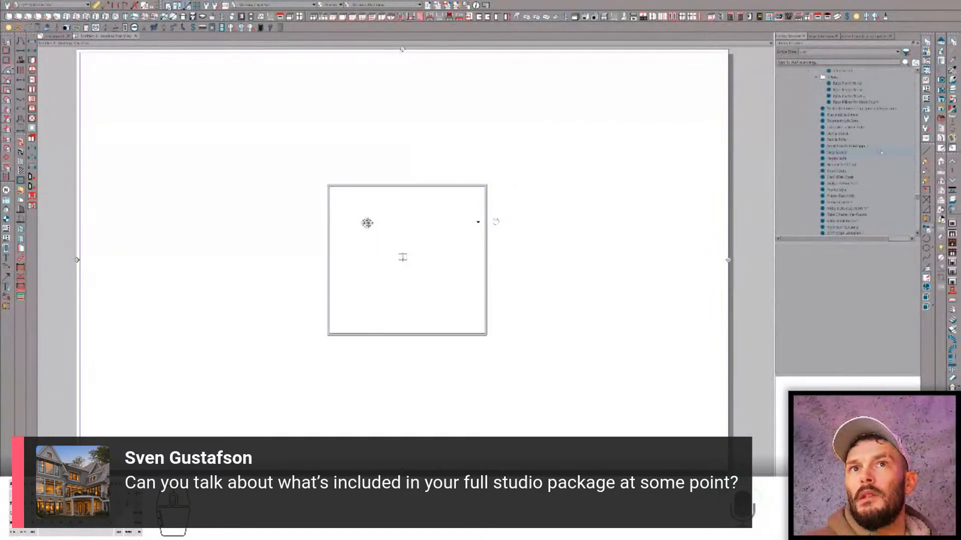
scroll(879, 156, "down", 5)
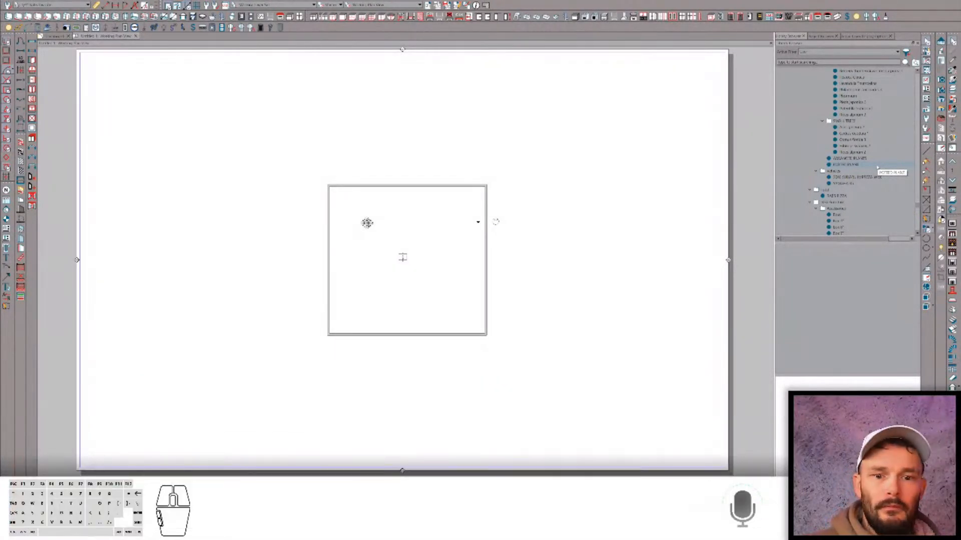
- Switch back to Twinmotion and open the Walls folder of the TM Materials user library
key("alt+Tab")
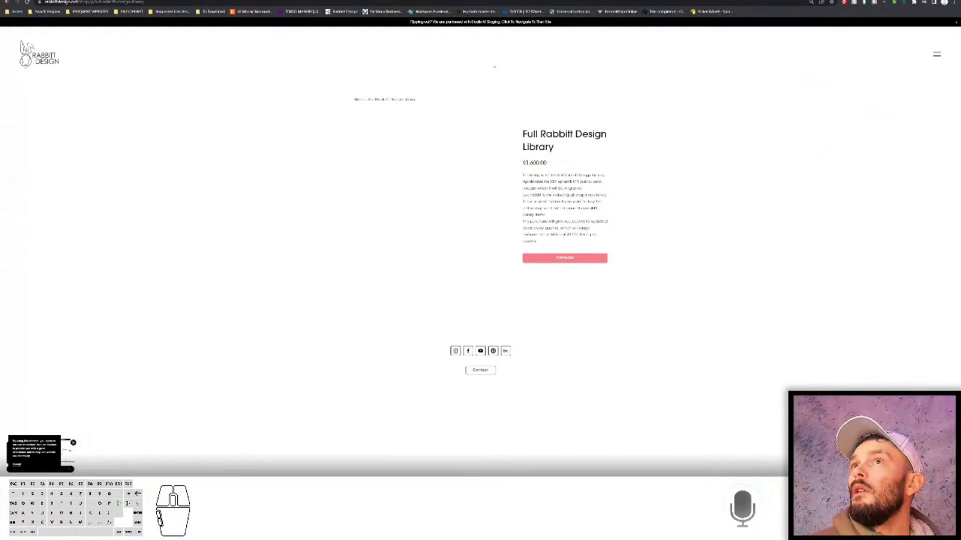
key("alt+Tab")
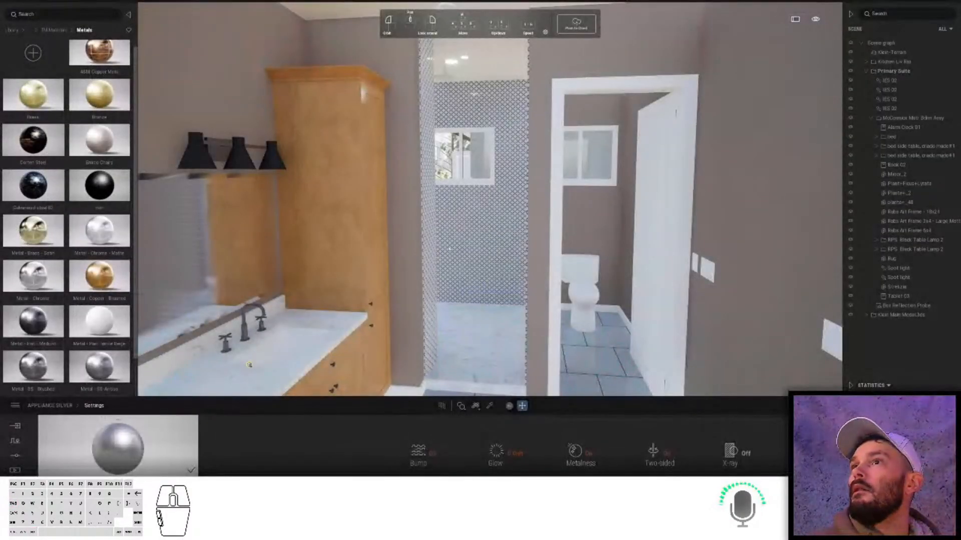
left_click_drag(445, 255, 145, 174)
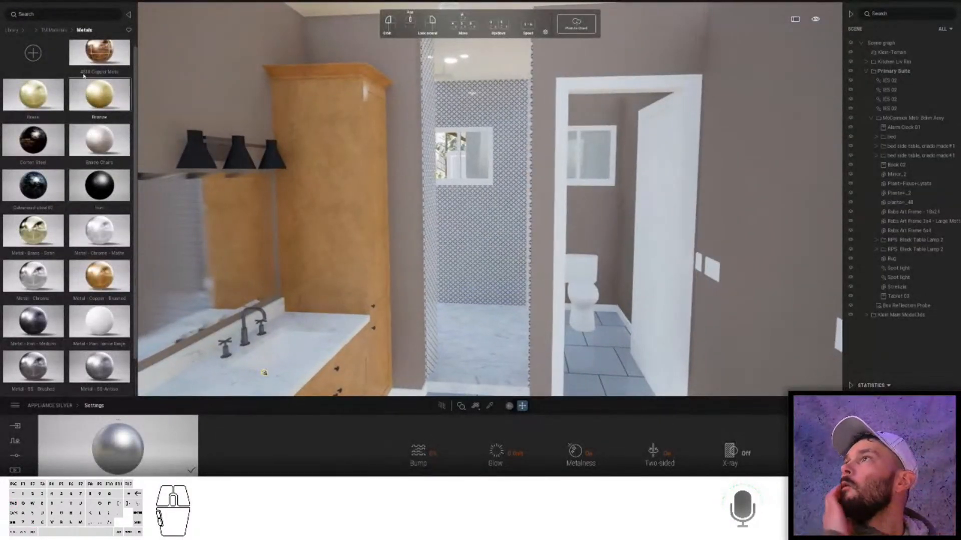
left_click(54, 30)
scroll(90, 300, "down", 5)
left_click(98, 336)
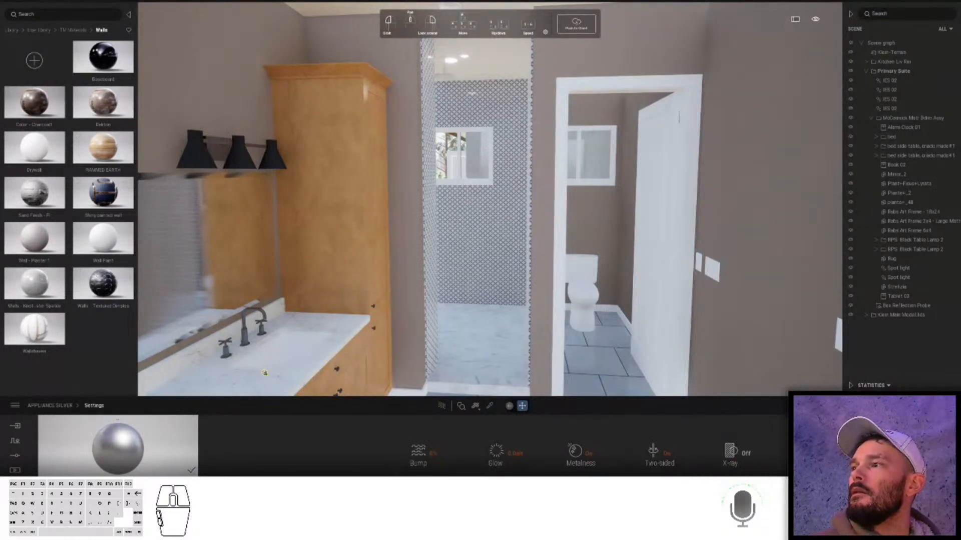
- Create a new material and open the file browser for its color texture
mouse_move(92, 433)
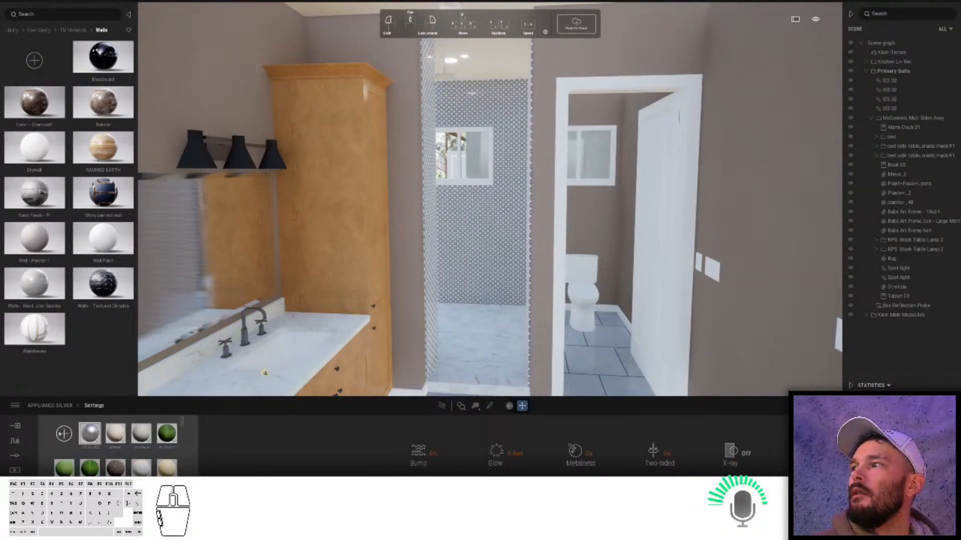
left_click(60, 434)
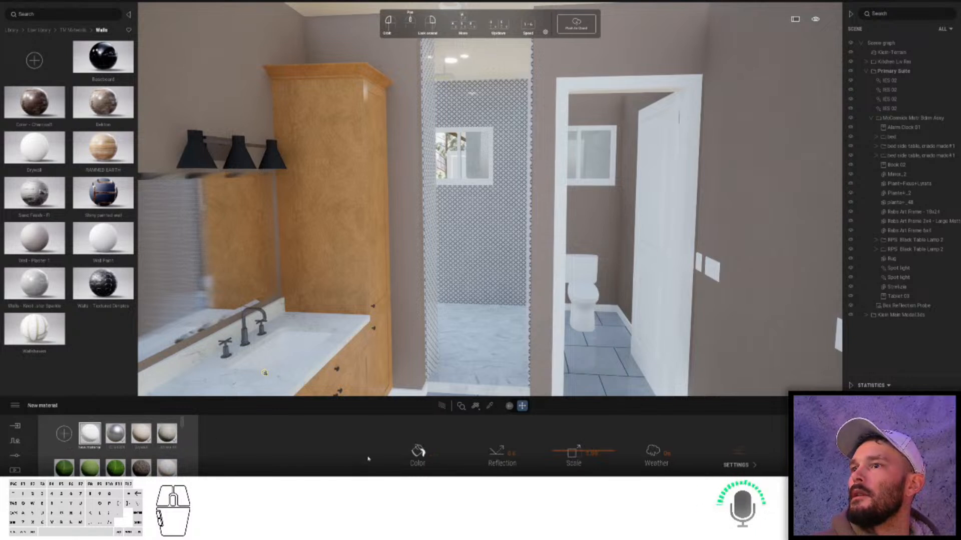
left_click(417, 452)
right_click(418, 450)
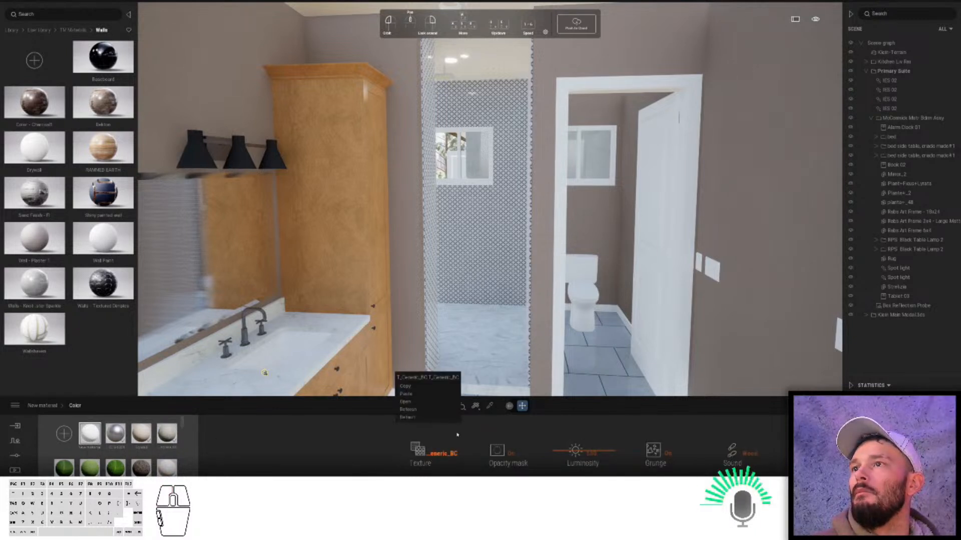
left_click(419, 401)
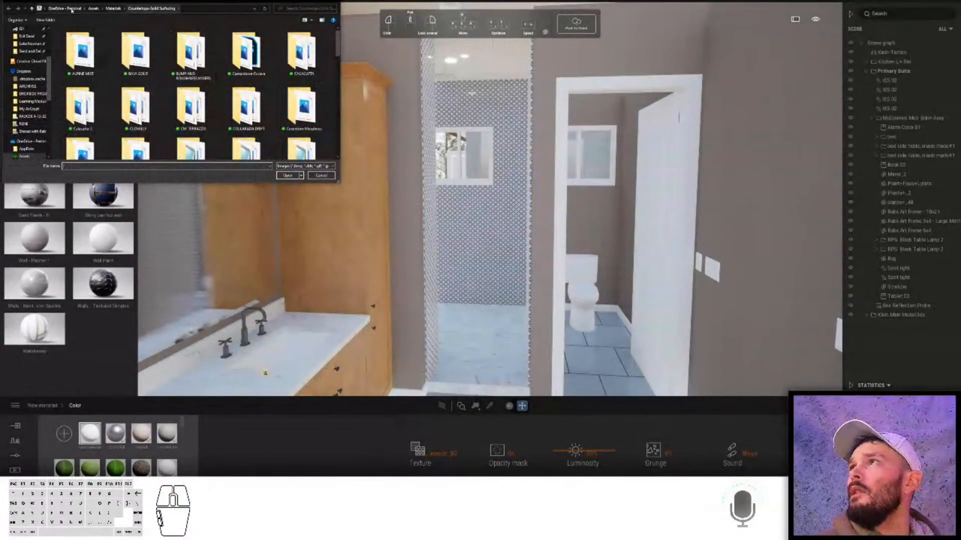
- Open the Tile folder within the Assets Materials folder and look through its tile texture folders
left_click(113, 8)
scroll(175, 75, "down", 1)
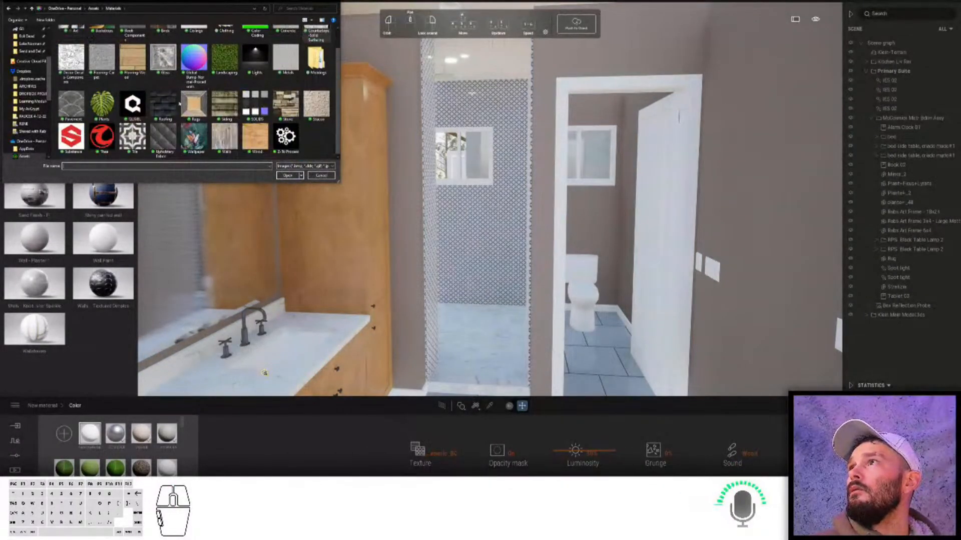
double_click(132, 136)
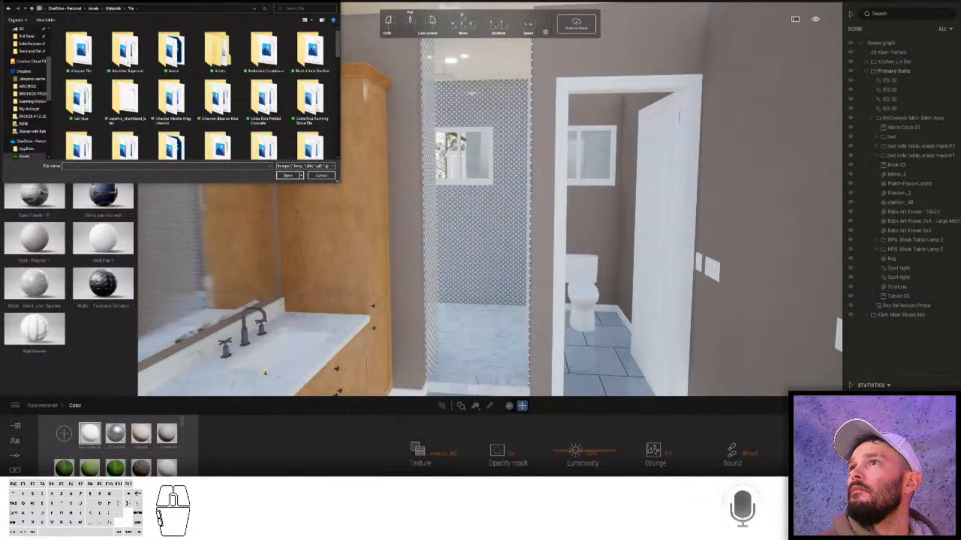
left_click_drag(338, 183, 530, 346)
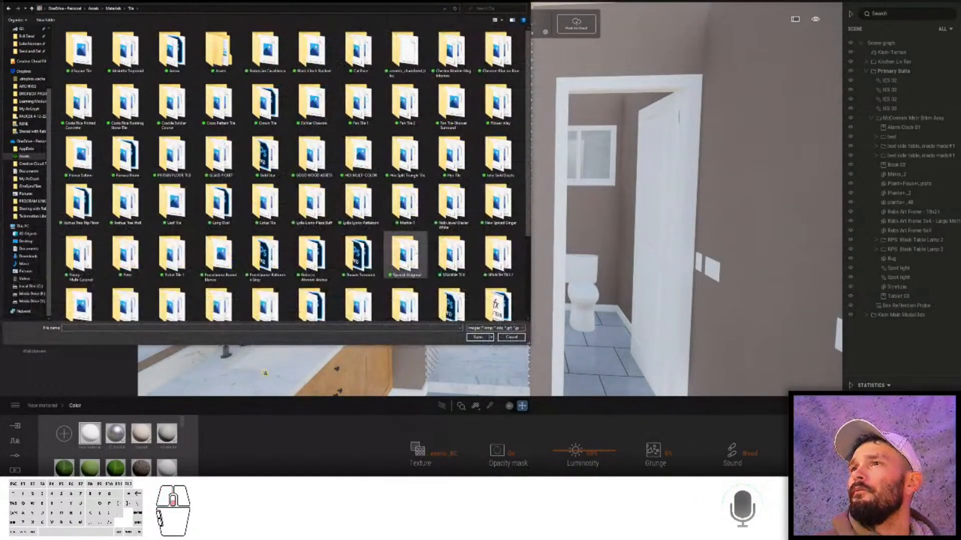
scroll(356, 178, "down", 5)
scroll(356, 178, "up", 5, "ctrl")
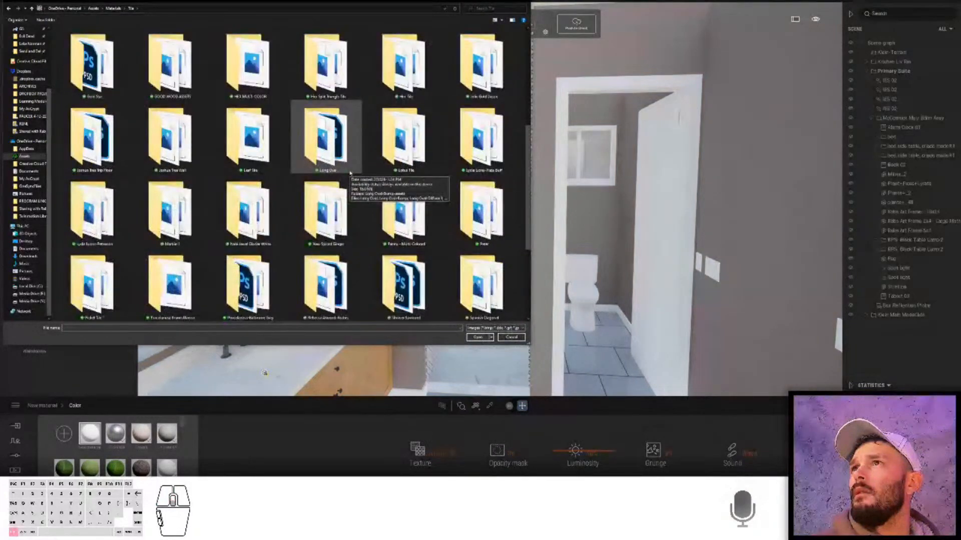
scroll(349, 174, "up", 3)
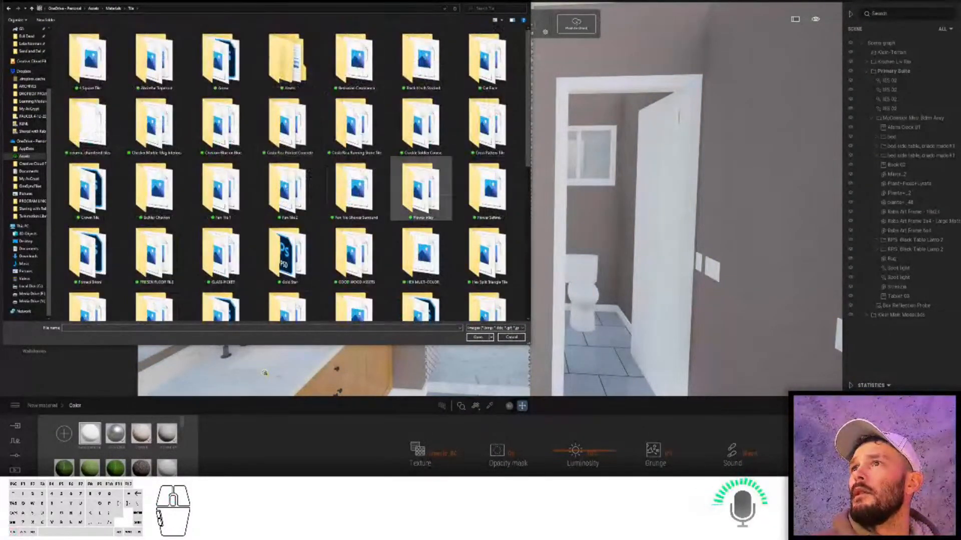
scroll(431, 275, "down", 3)
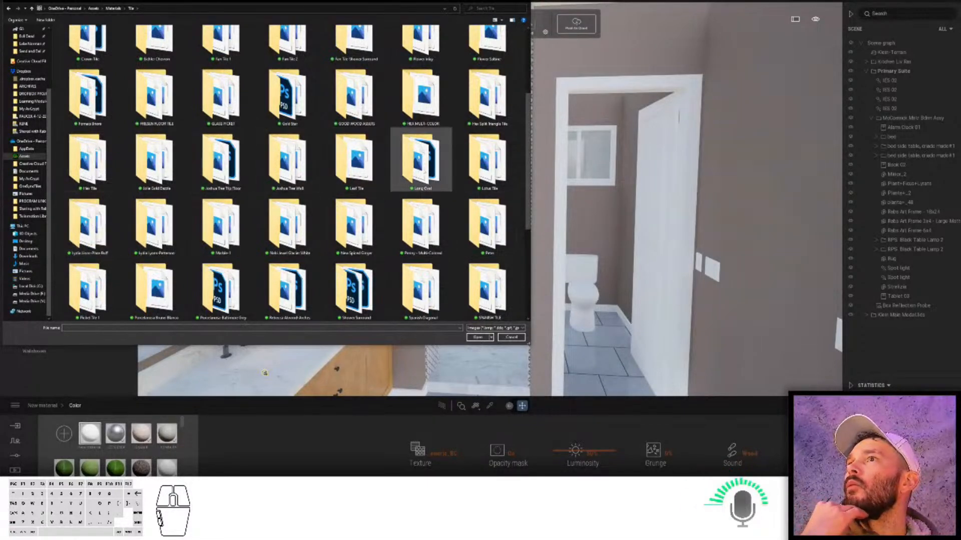
- Load the Long Oval-Diffuse 2.jpg image from the Long Oval folder as the new material's color texture and return to its main properties
double_click(422, 160)
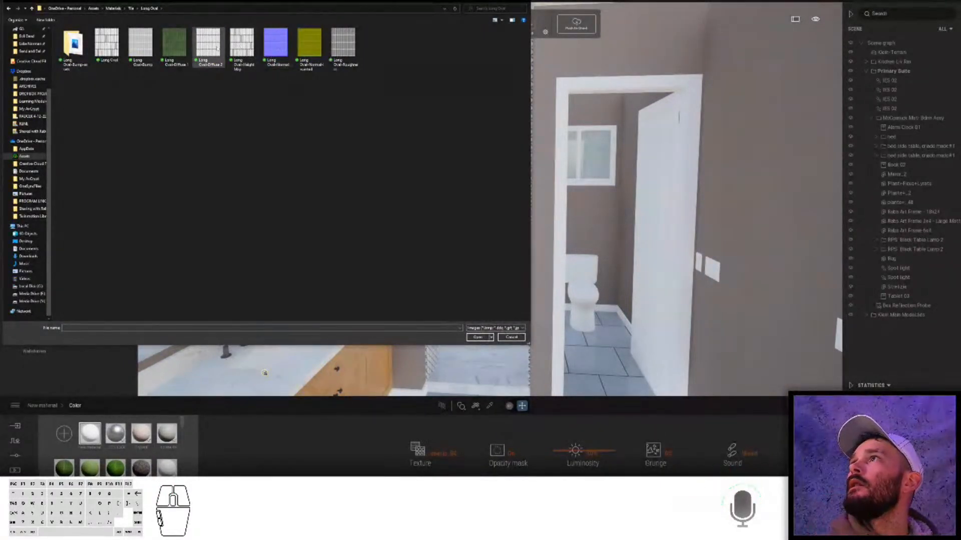
left_click(211, 46)
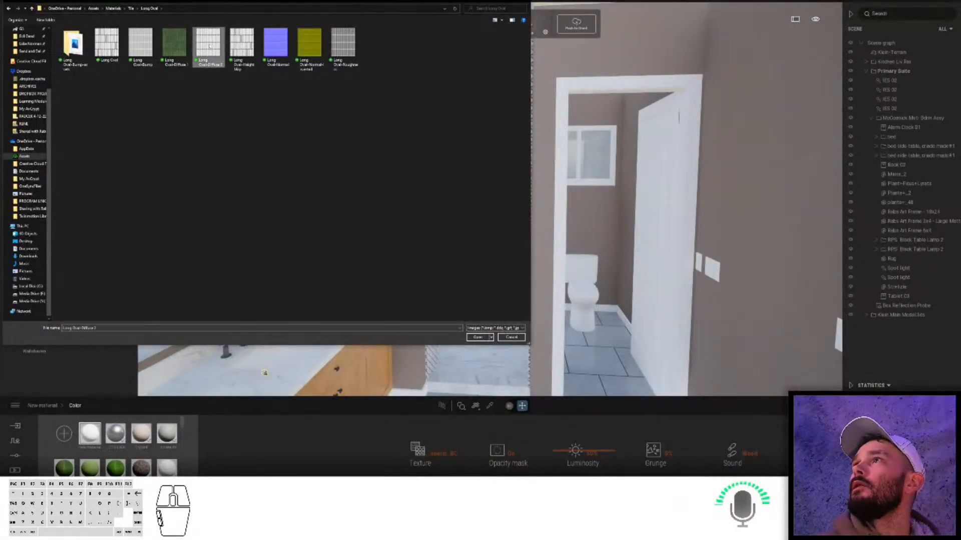
double_click(211, 46)
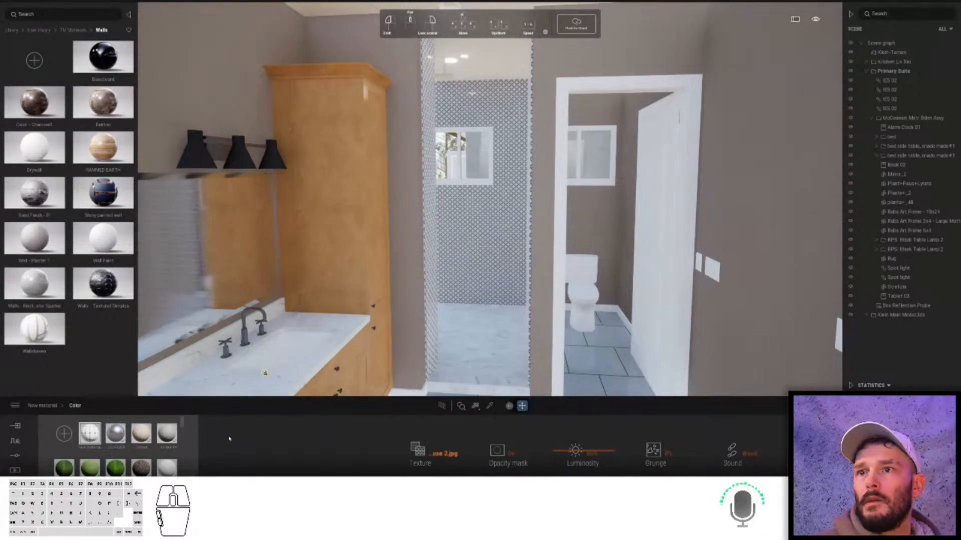
left_click(48, 404)
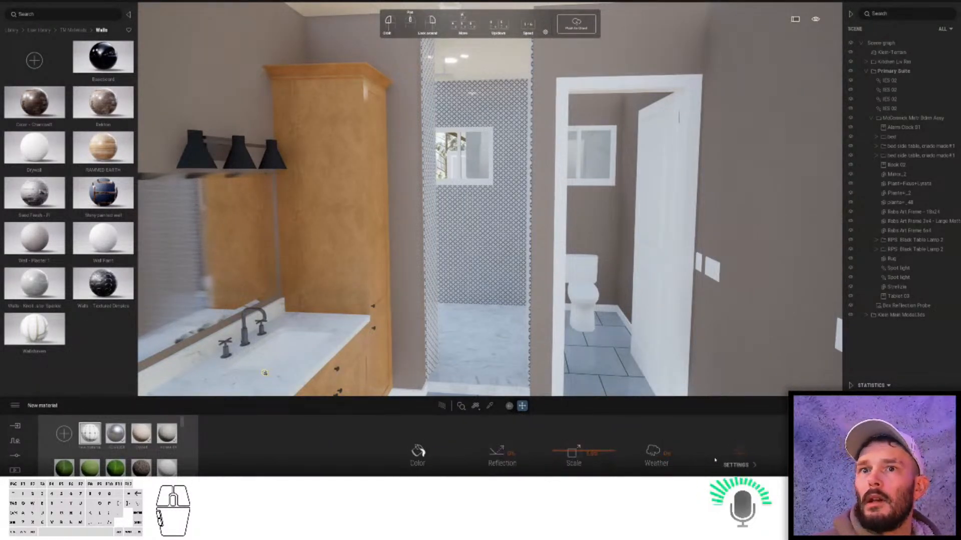
- Load the Long Oval-Normal Inverted image as the bump normal map of the new tile material
left_click(736, 465)
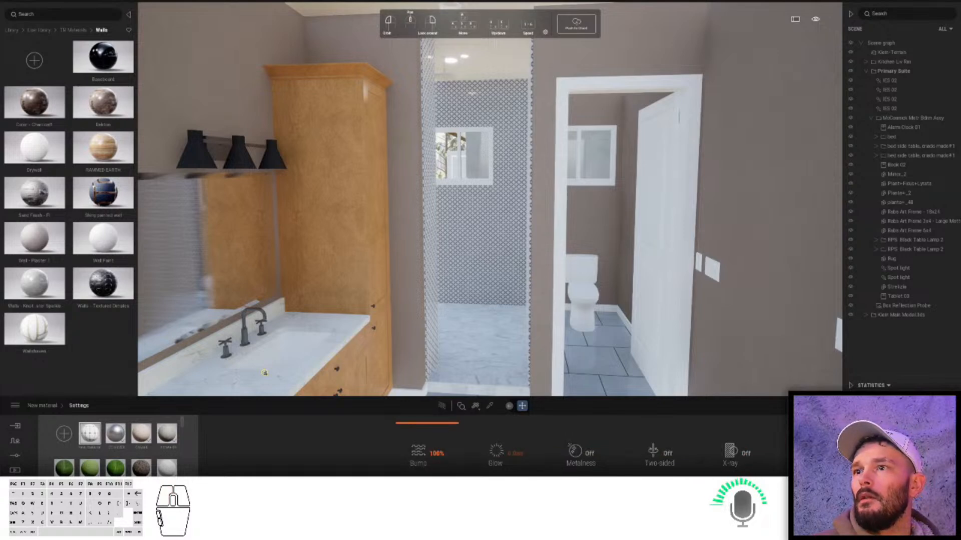
left_click(418, 453)
right_click(551, 453)
left_click(525, 402)
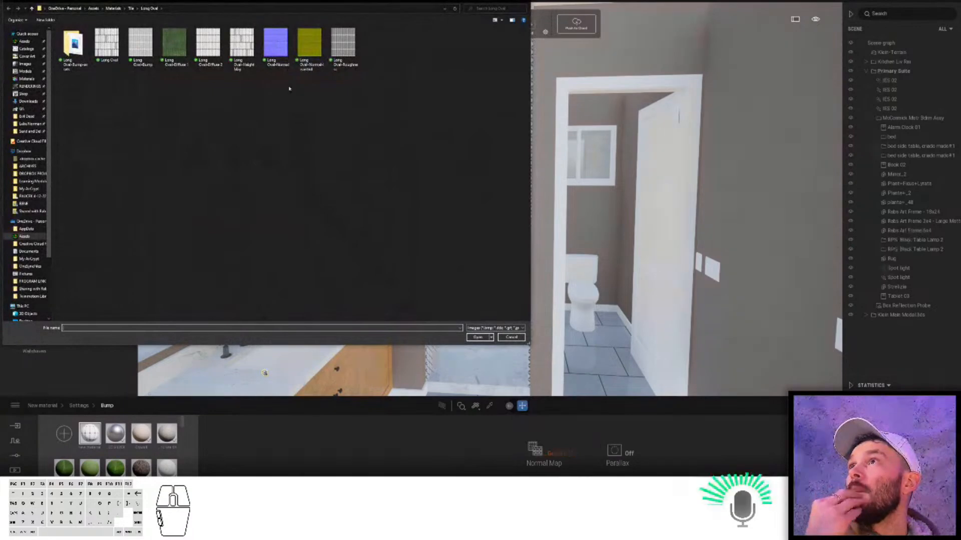
left_click(310, 51)
double_click(310, 52)
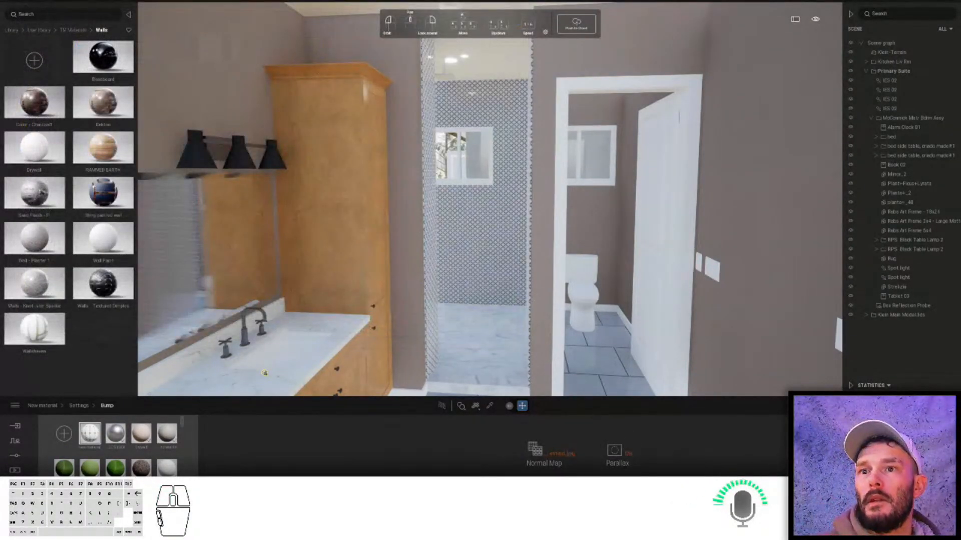
- Load the Long Oval image as the height map for the new material's parallax
left_click(615, 452)
right_click(534, 443)
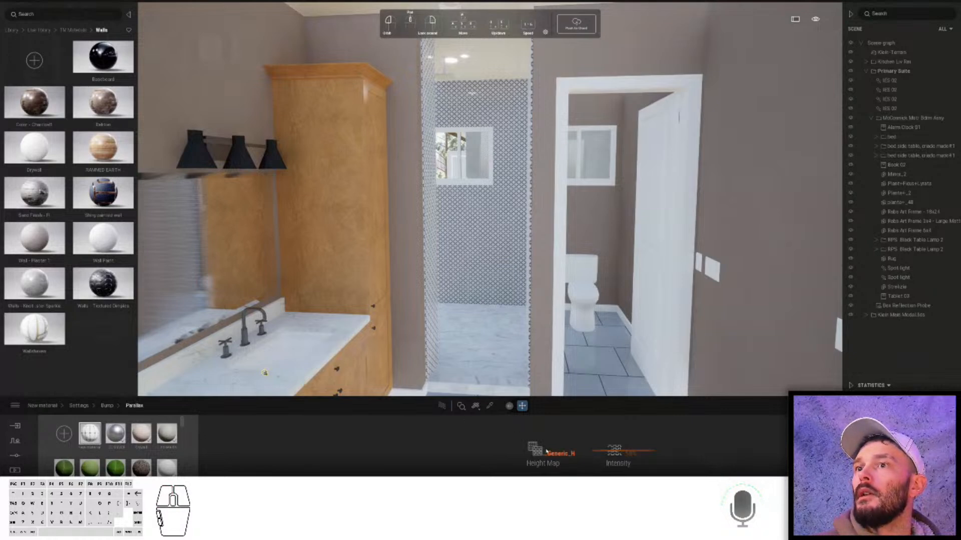
left_click(525, 402)
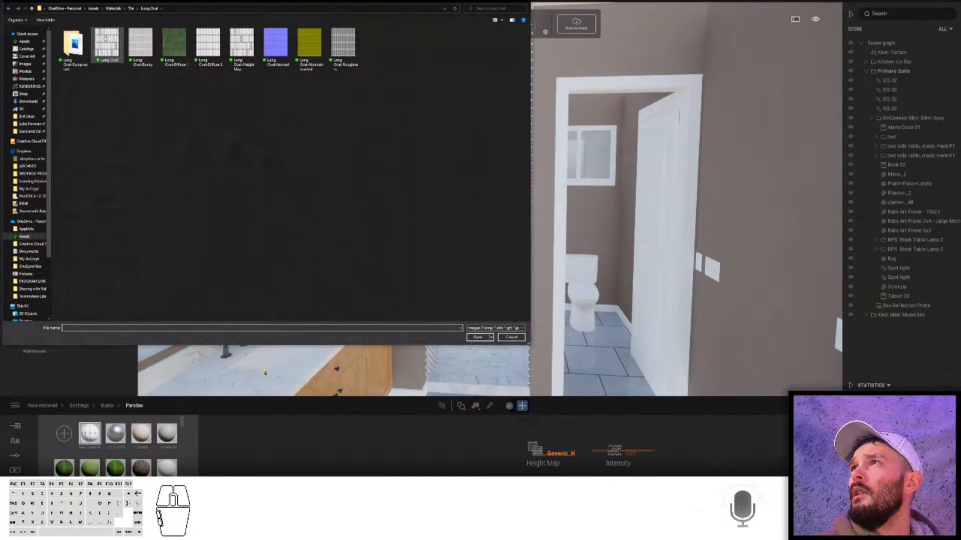
double_click(105, 40)
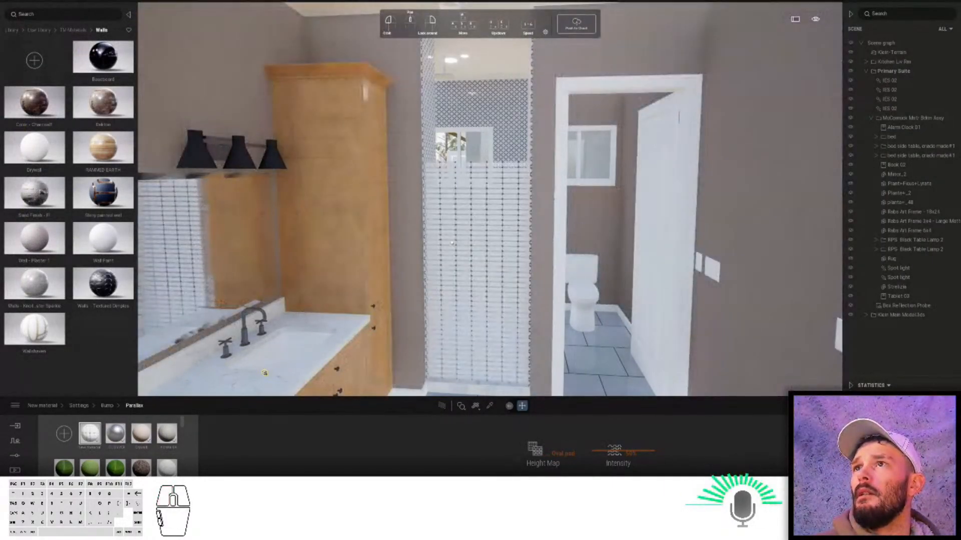
- Undo the material drop on the shower glass and apply the new tile material to the shower walls
key("ctrl+z")
left_click_drag(91, 433, 475, 96)
scroll(488, 199, "up", 6)
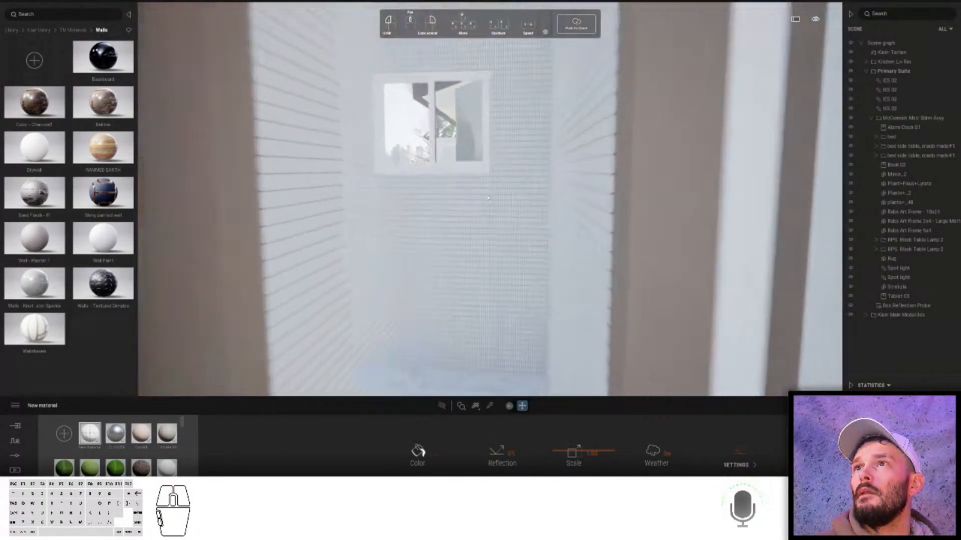
scroll(488, 198, "up", 4)
right_click_drag(488, 198, 476, 426)
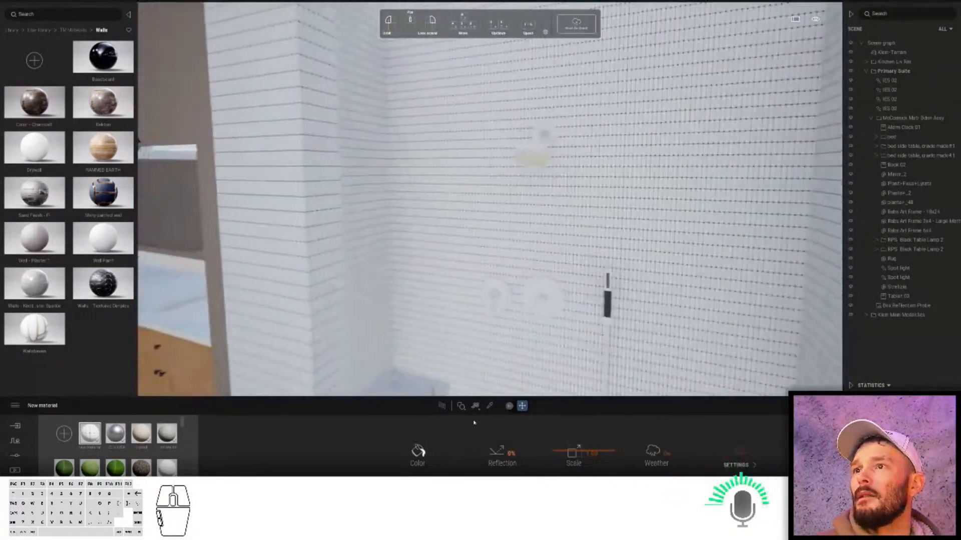
- Keep the Replace material mode, set the mapping to Cube UVs and reapply the tile material to the shower walls
left_click(464, 410)
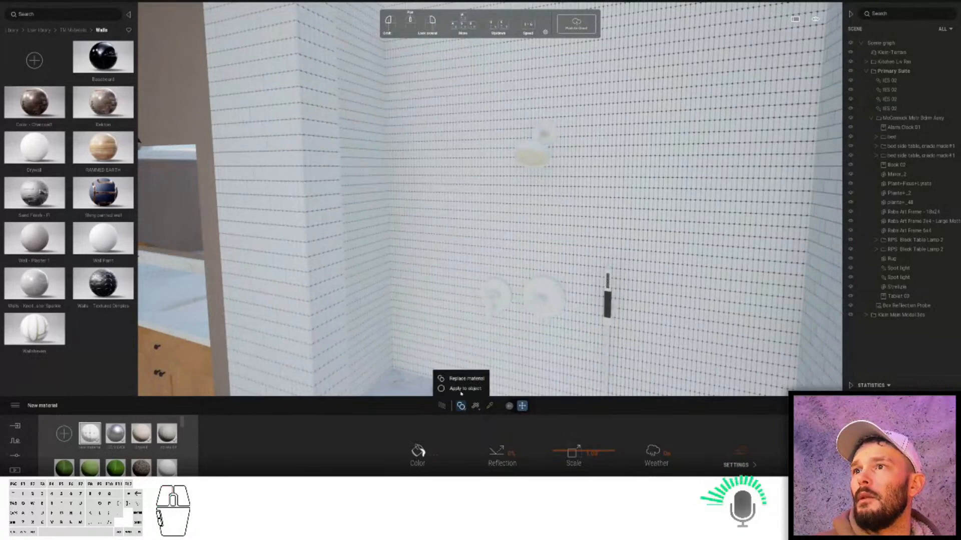
left_click(461, 389)
left_click(463, 407)
left_click(465, 380)
left_click(477, 408)
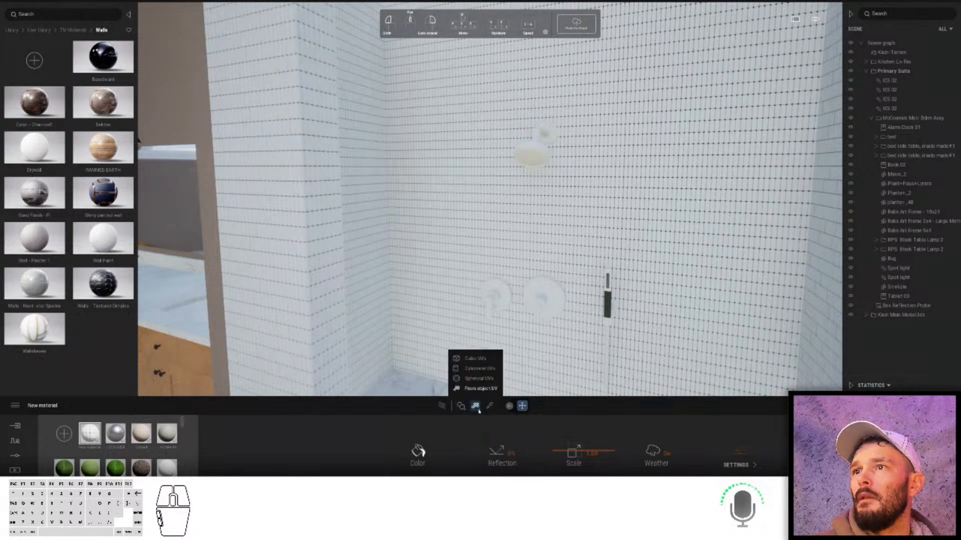
left_click(474, 359)
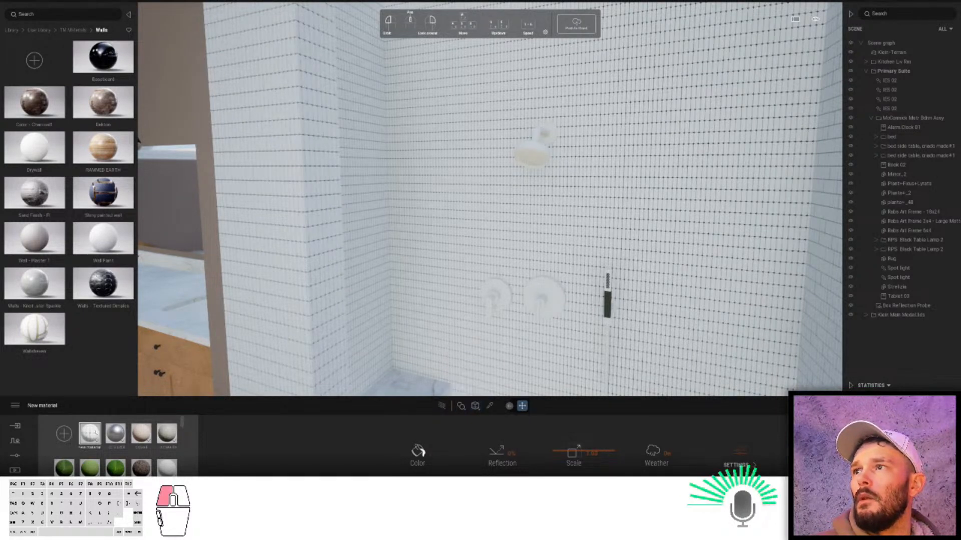
left_click_drag(89, 434, 349, 351)
- Set the tile material's scale to 0.39 while viewing the shower from the vanity area
right_click_drag(349, 351, 528, 367)
key("s")
key("s")
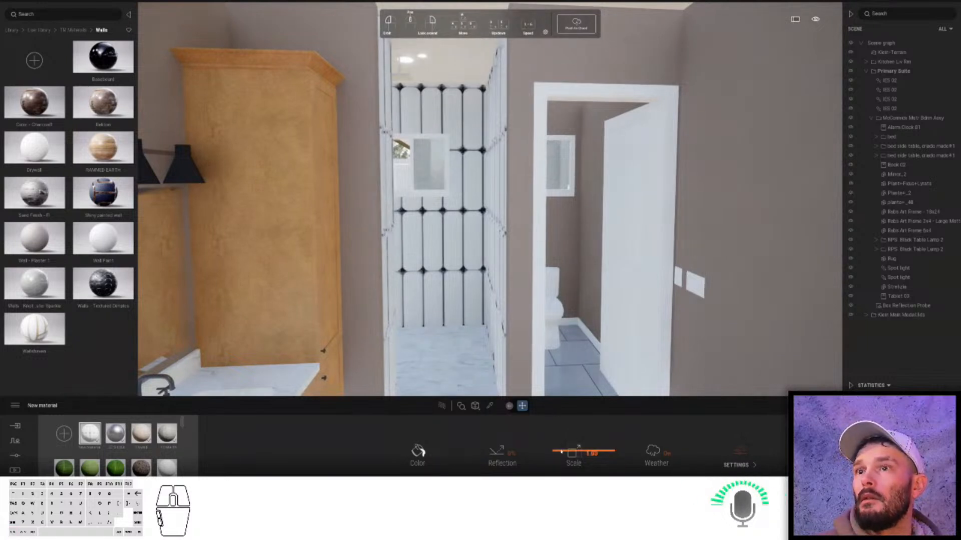
left_click_drag(561, 452, 563, 471)
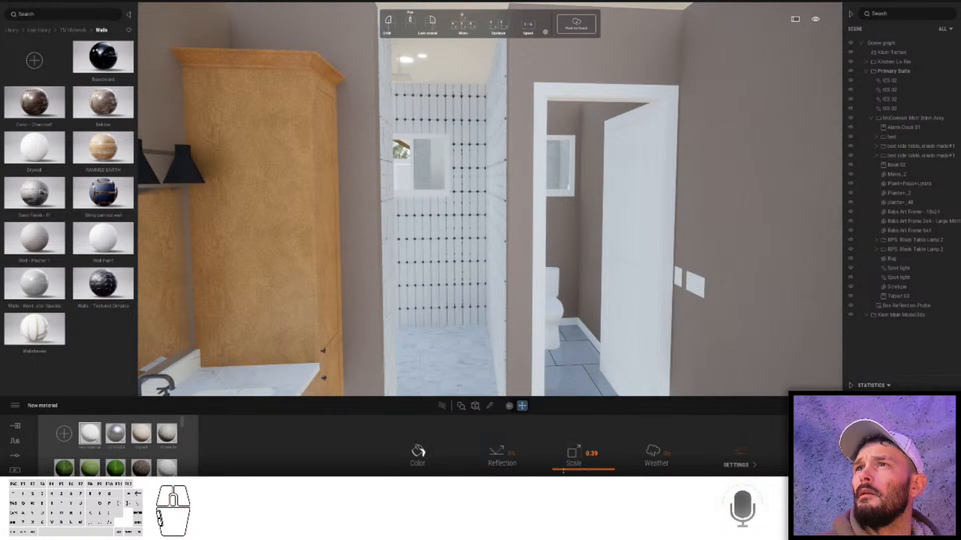
left_click(740, 458)
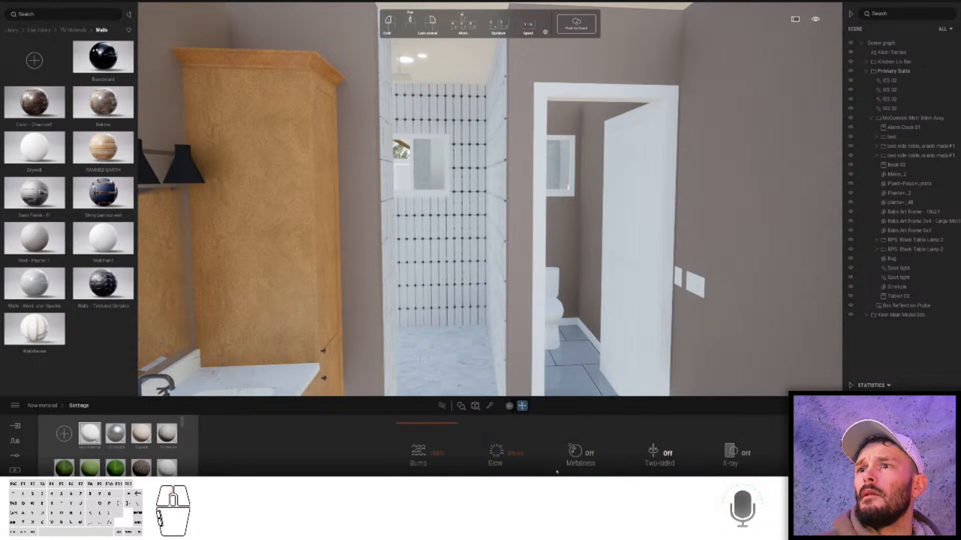
left_click(45, 407)
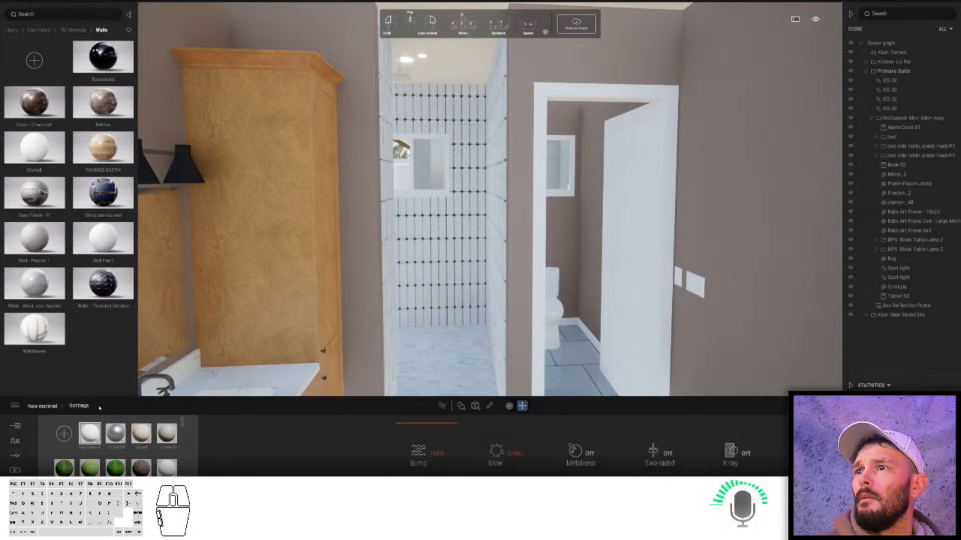
- Load the Long Oval-Roughness image as the tile material's reflection texture and return to its main properties
left_click_drag(503, 474, 503, 454)
left_click(503, 456)
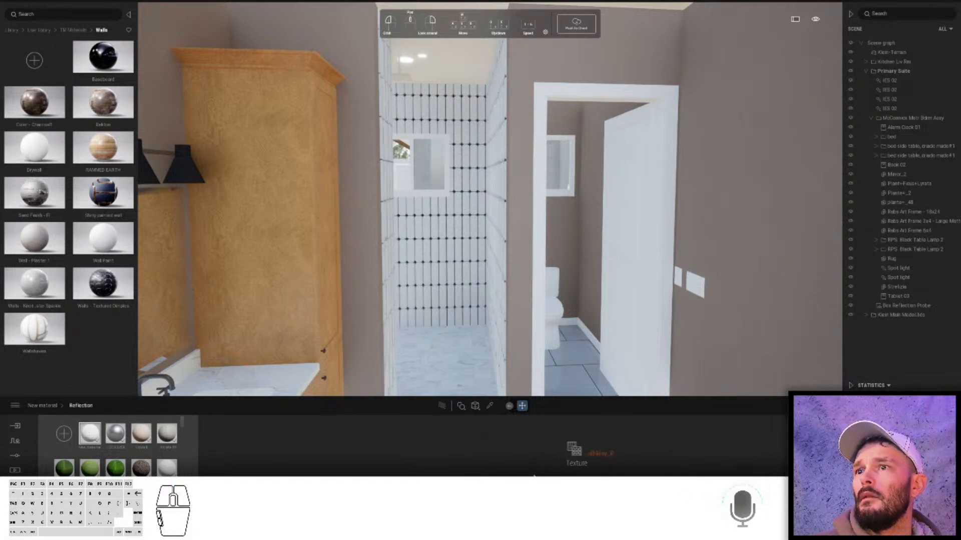
right_click(582, 452)
left_click(546, 402)
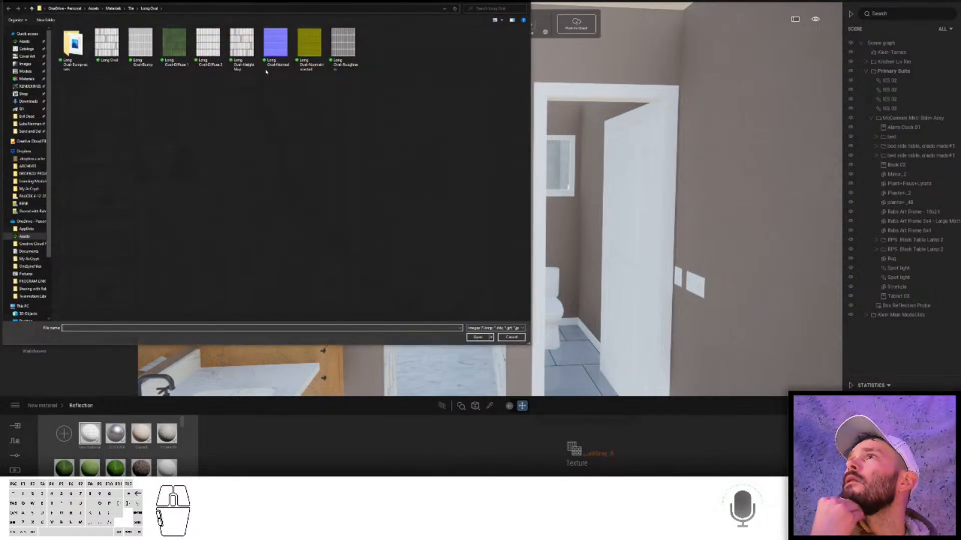
double_click(342, 44)
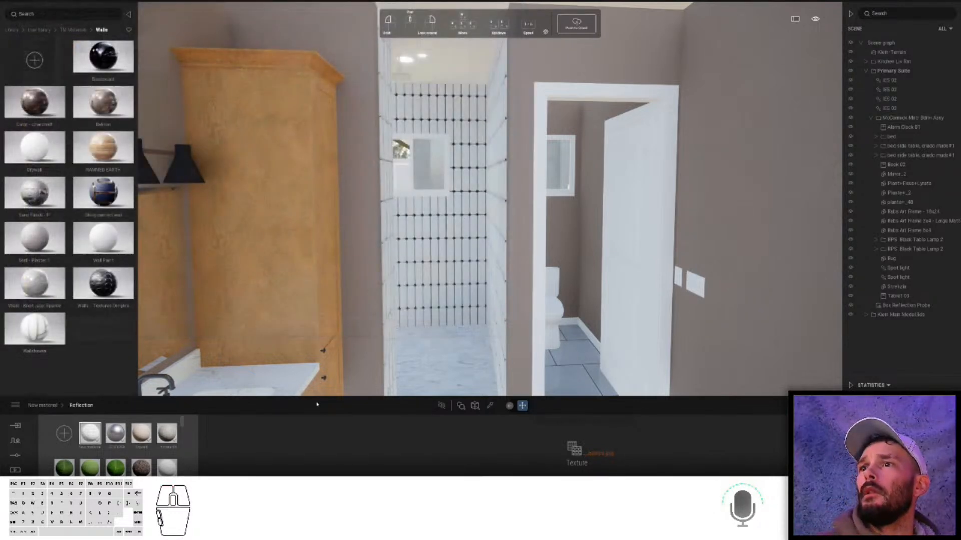
left_click(32, 408)
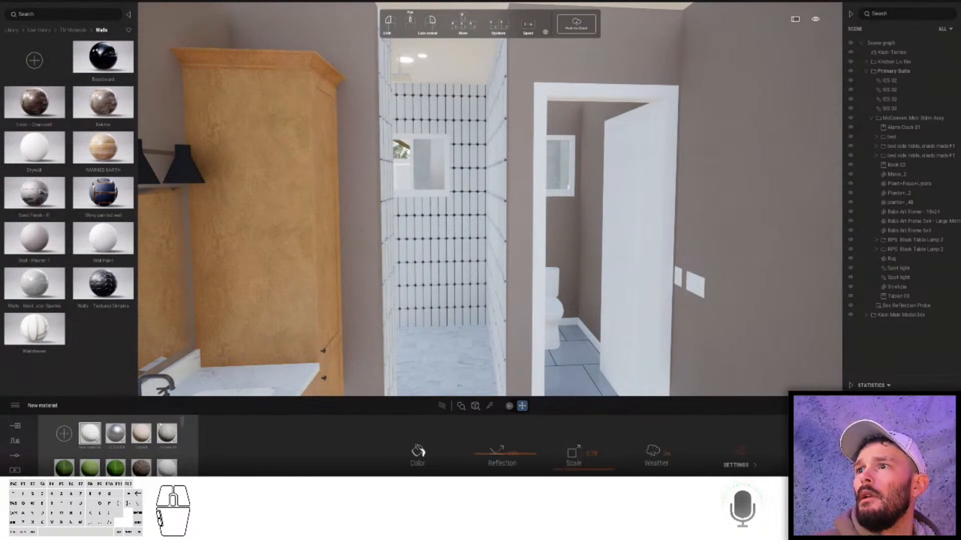
- Tint the tile material a light peach color
left_click(415, 460)
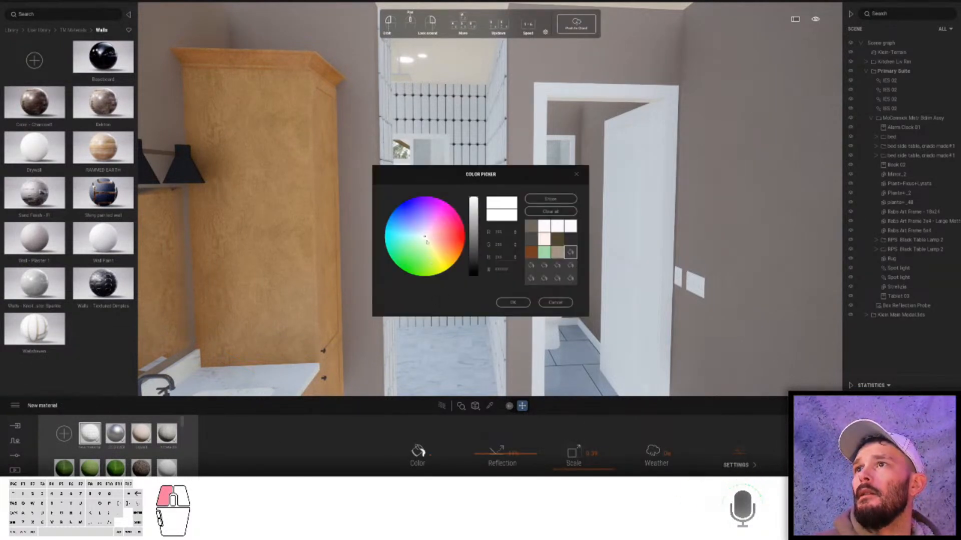
left_click(432, 248)
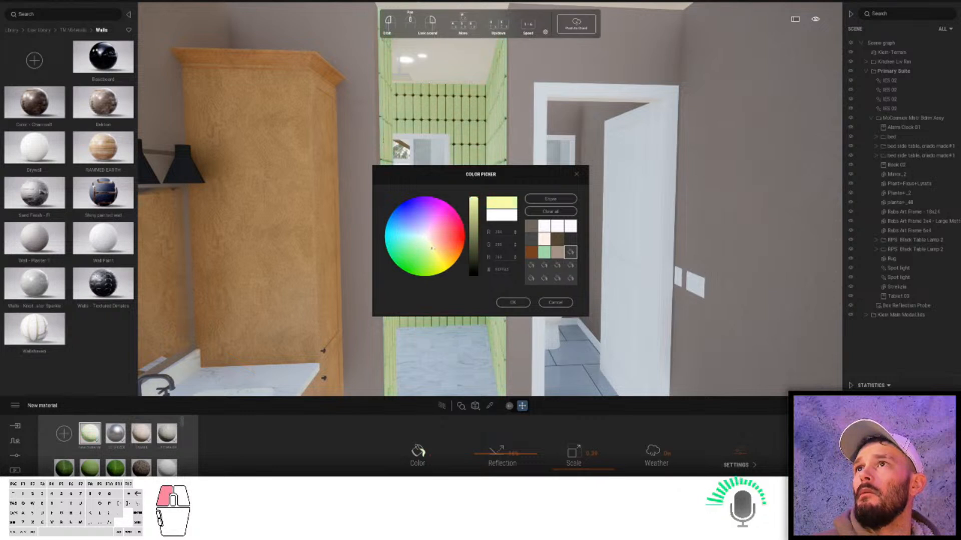
left_click(435, 243)
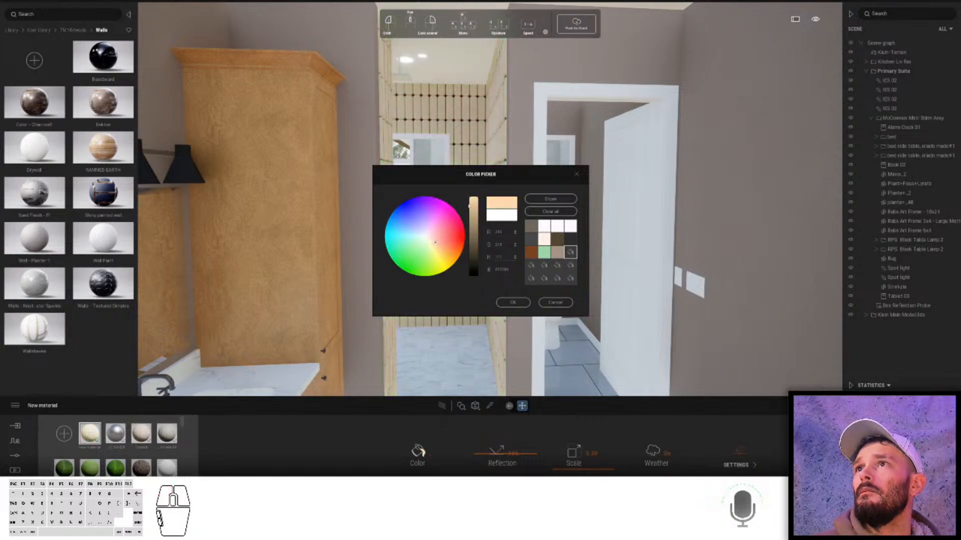
left_click_drag(492, 175, 697, 89)
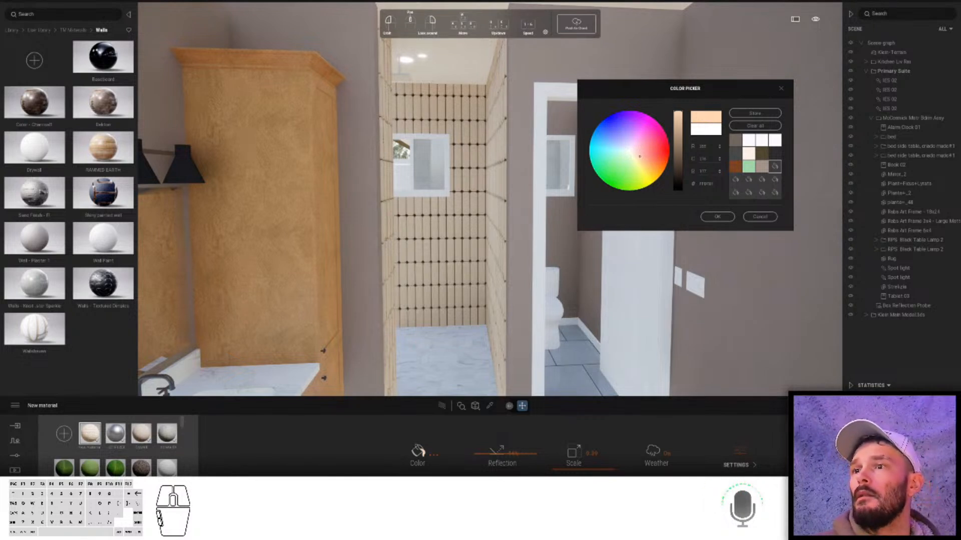
left_click(717, 218)
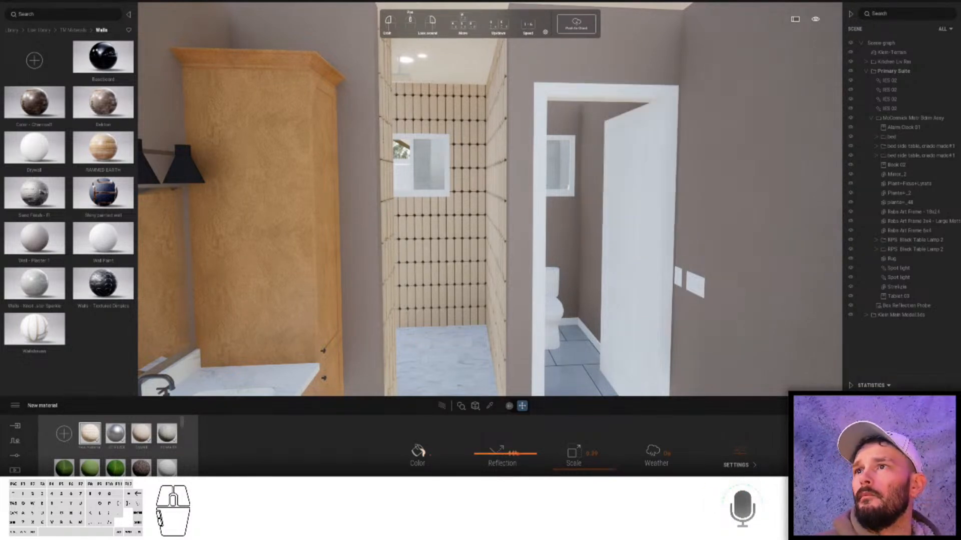
- Replace the tile material's color texture with the green Long Oval-Diffuse 1 image and return to its main properties
left_click(453, 465)
left_click(445, 458)
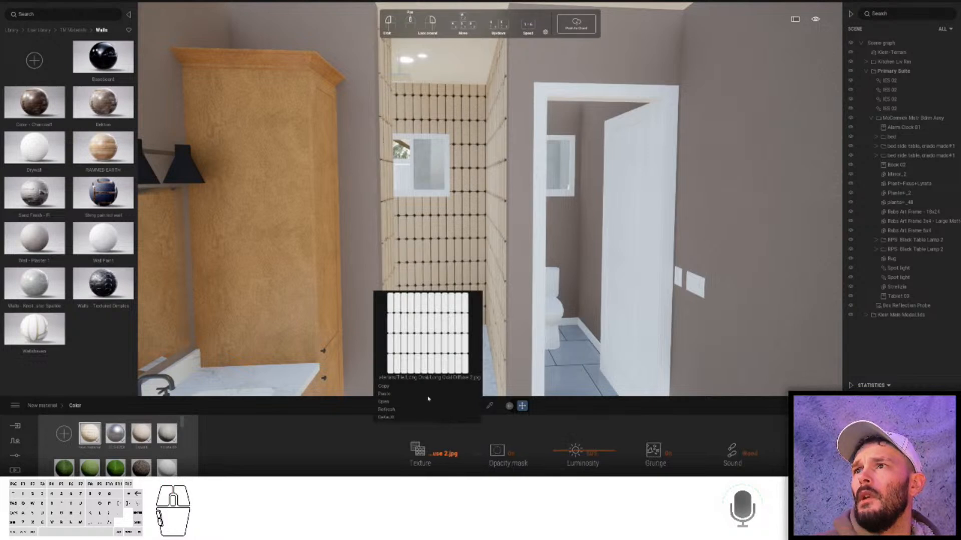
left_click(388, 403)
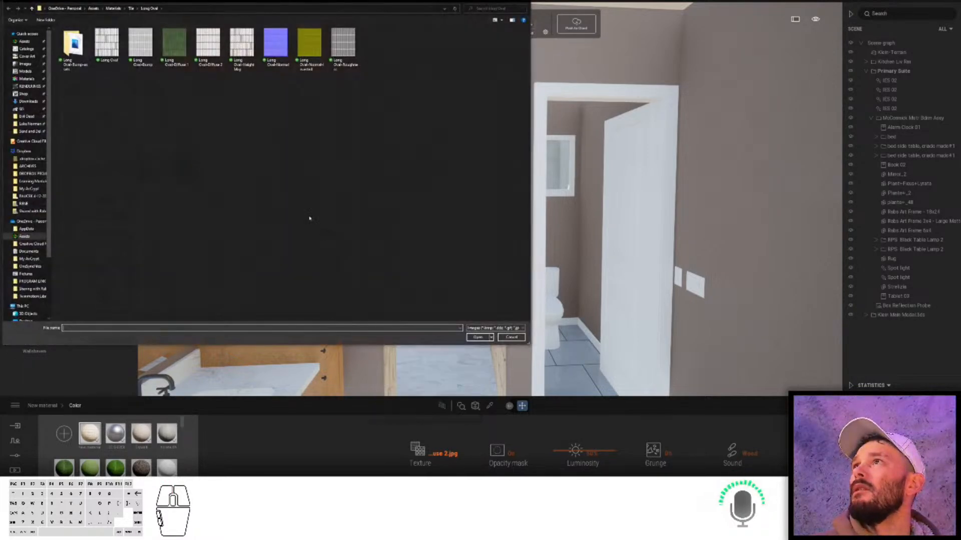
double_click(176, 54)
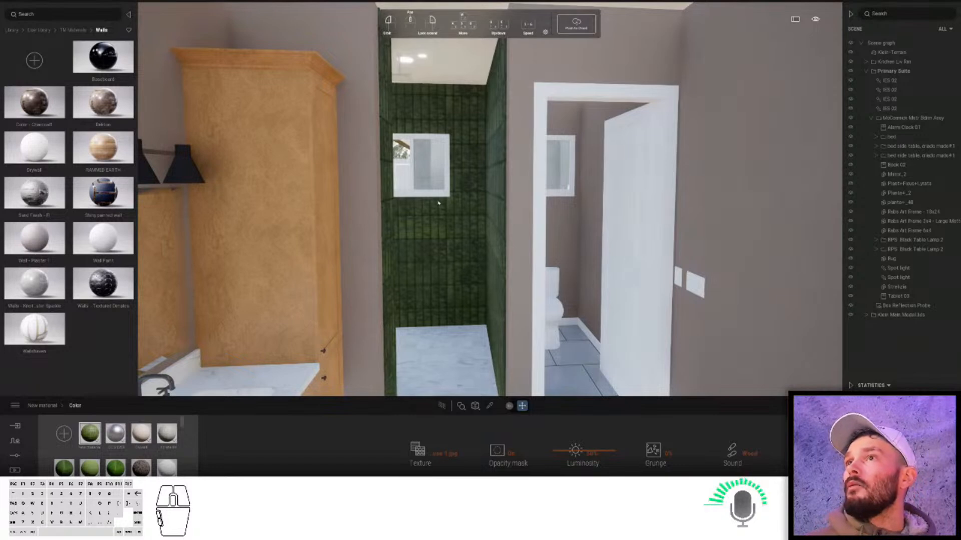
left_click(45, 406)
- Delete the recessed ceiling light nearest the shower head inside the shower
scroll(519, 98, "up", 3)
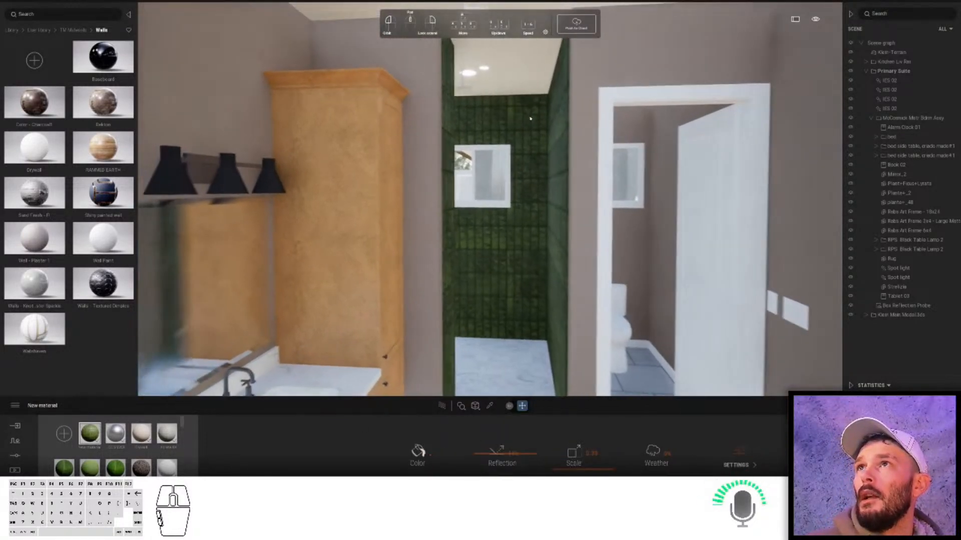
scroll(520, 99, "up", 5)
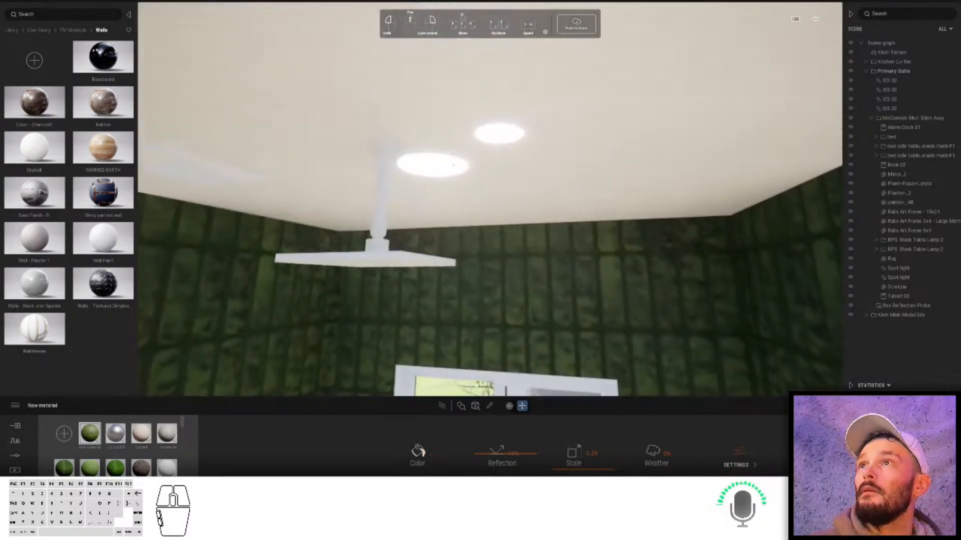
right_click(449, 169)
left_click(448, 169)
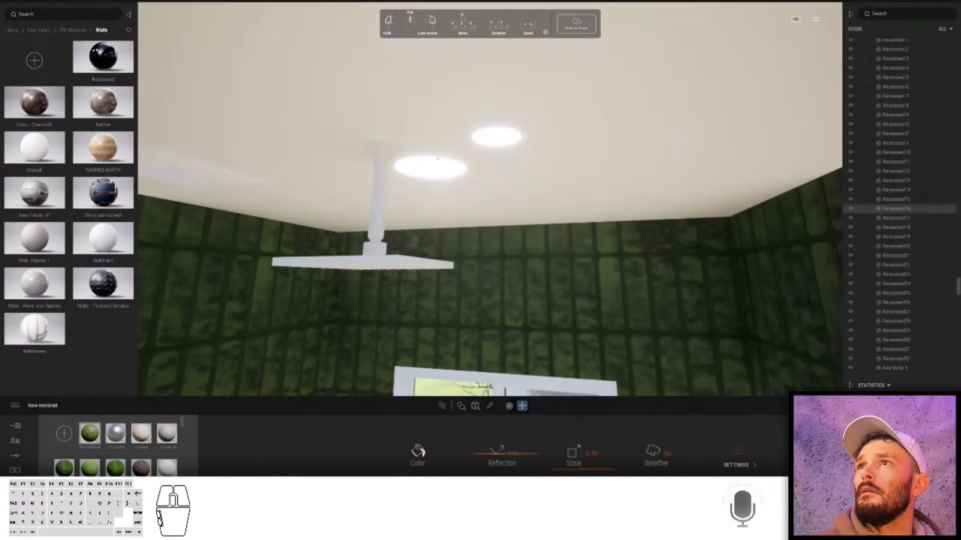
key("Delete")
- Place an IES 21 ft Attenuation light from the TM Models 0-Emitters folder at the shower's remaining recessed ceiling light
scroll(406, 157, "down", 5)
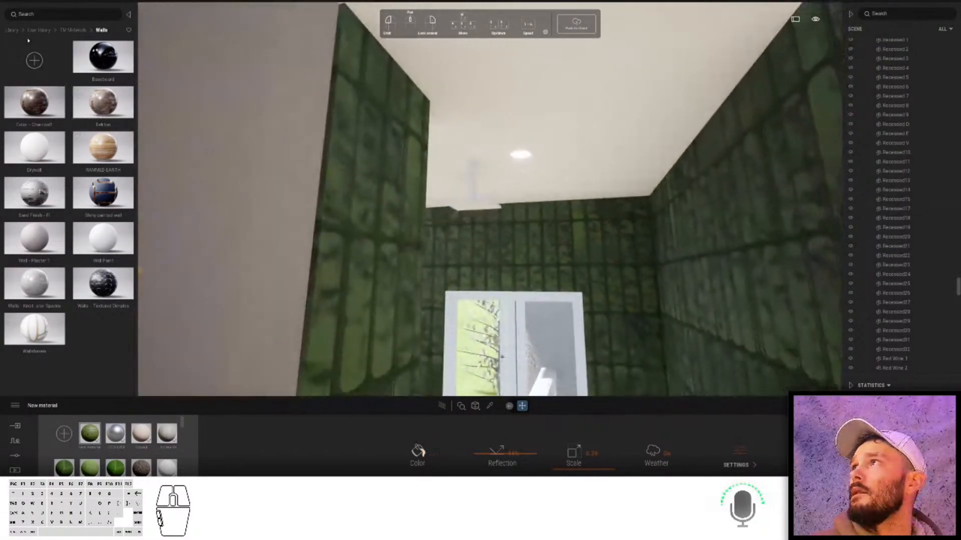
left_click(39, 30)
left_click(100, 107)
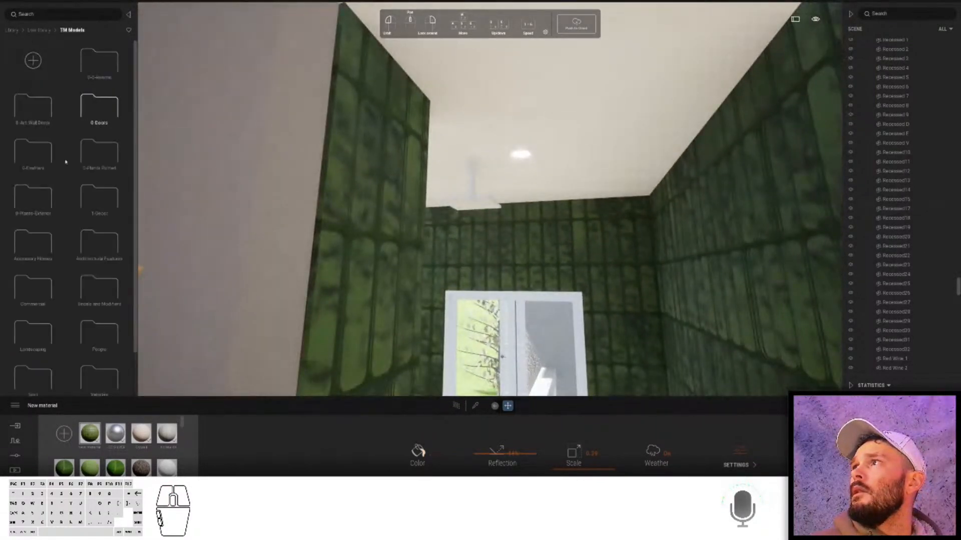
left_click(33, 153)
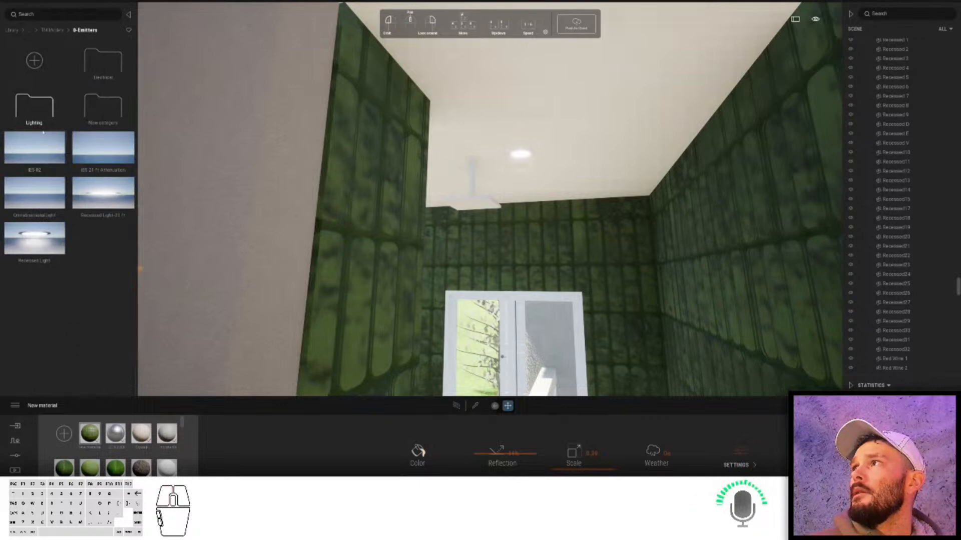
left_click(97, 157)
left_click_drag(98, 157, 522, 157)
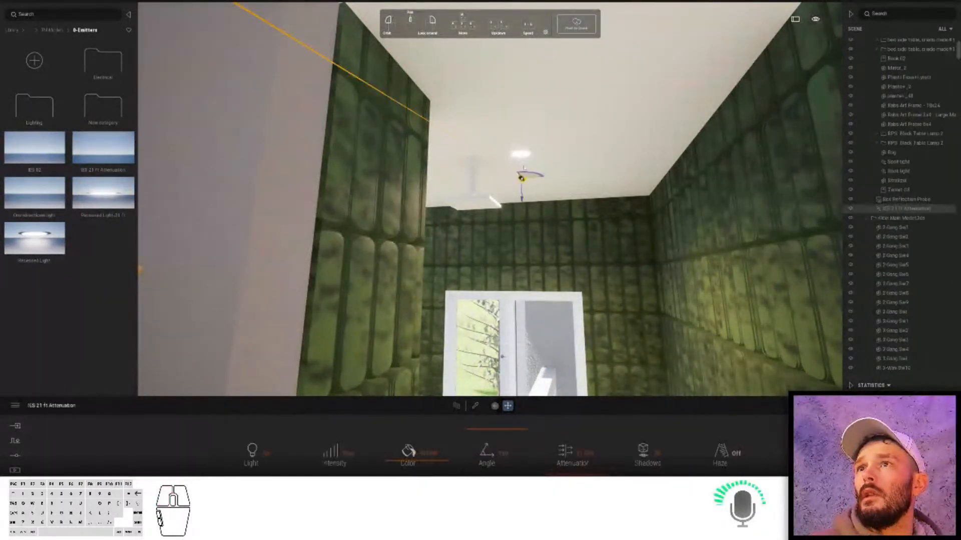
right_click_drag(523, 157, 558, 235)
key("s")
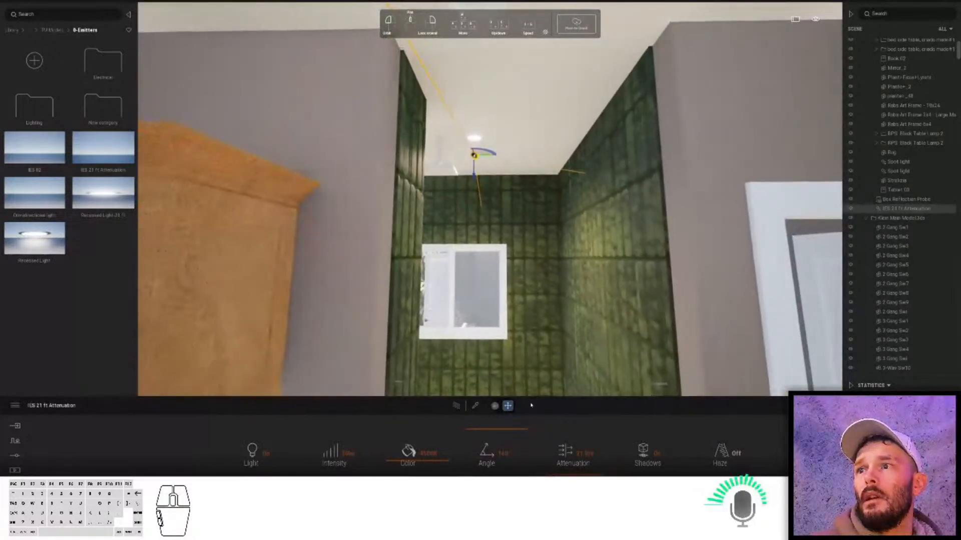
- Pick the green tile material from the shower wall, then raise its reflection and lower its bump strength
left_click(475, 405)
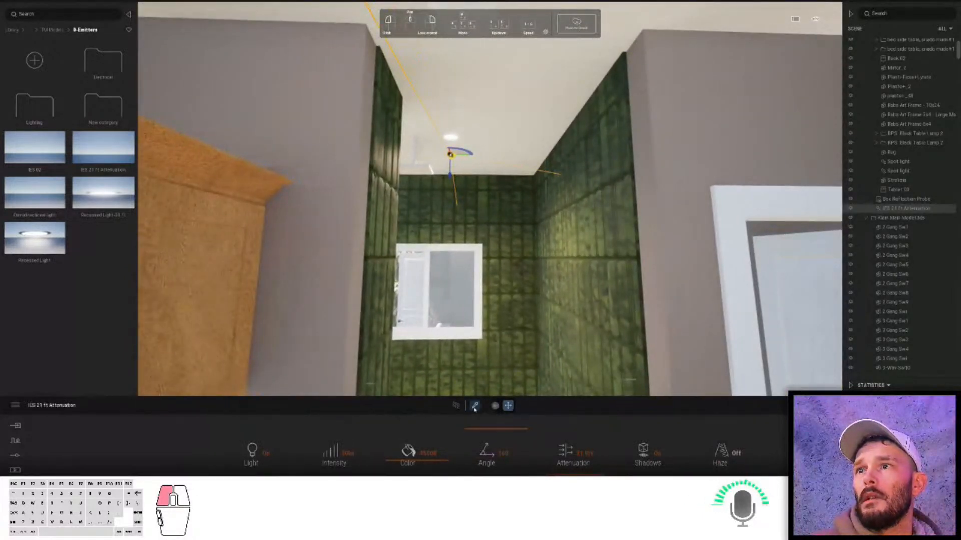
left_click(622, 149)
left_click(738, 465)
left_click_drag(409, 427, 401, 451)
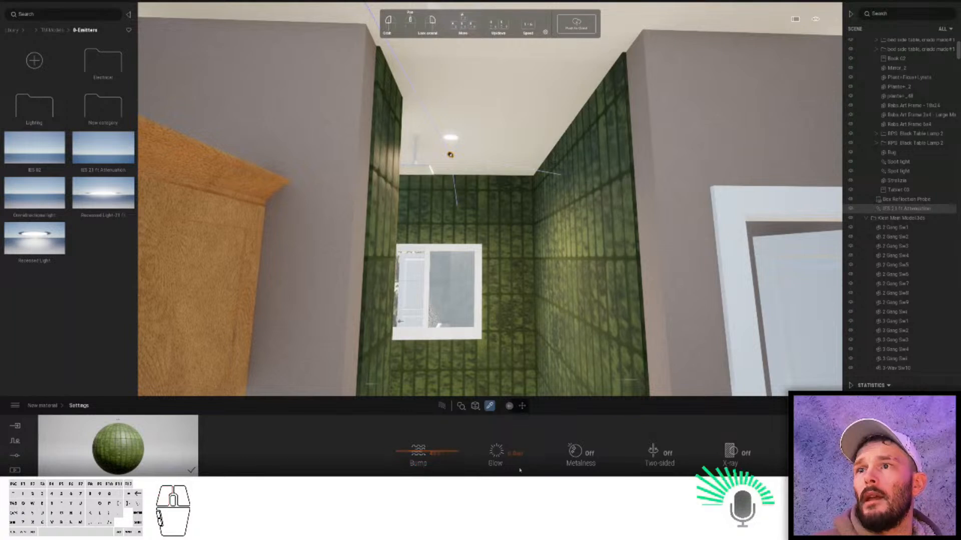
left_click(47, 406)
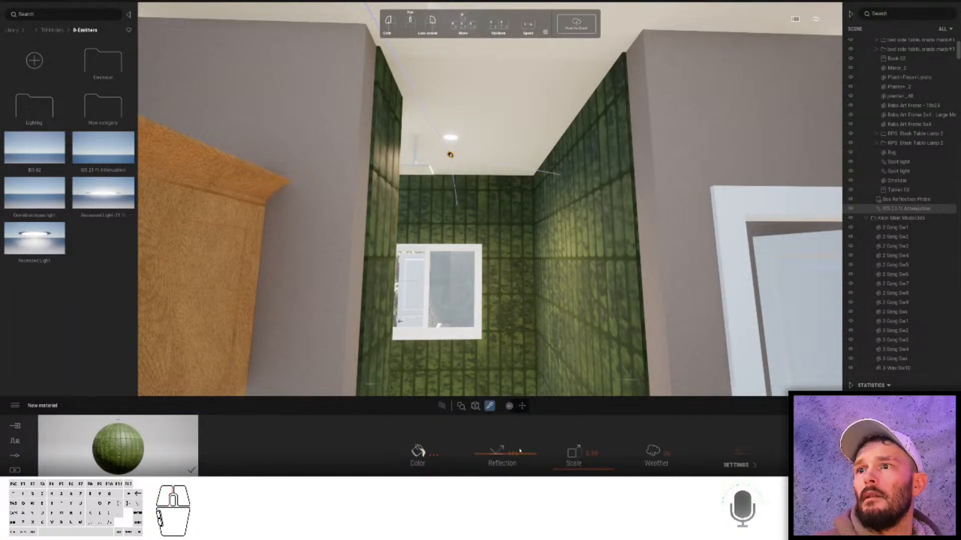
left_click_drag(495, 453, 492, 444)
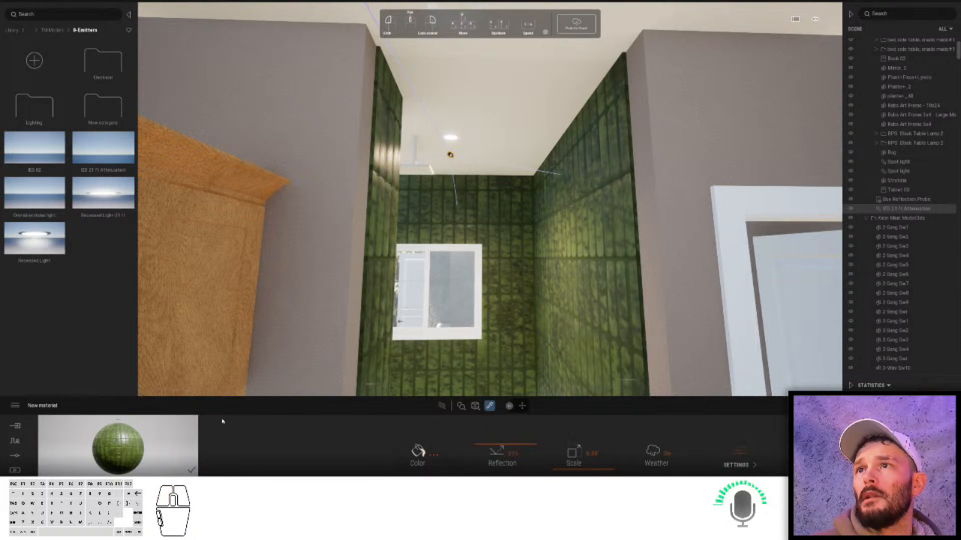
left_click(750, 449)
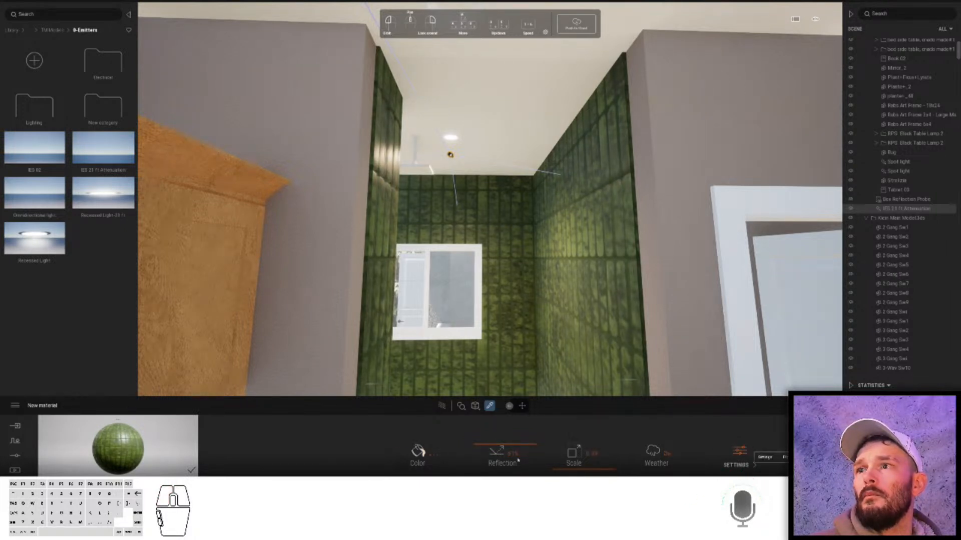
left_click_drag(407, 453, 396, 454)
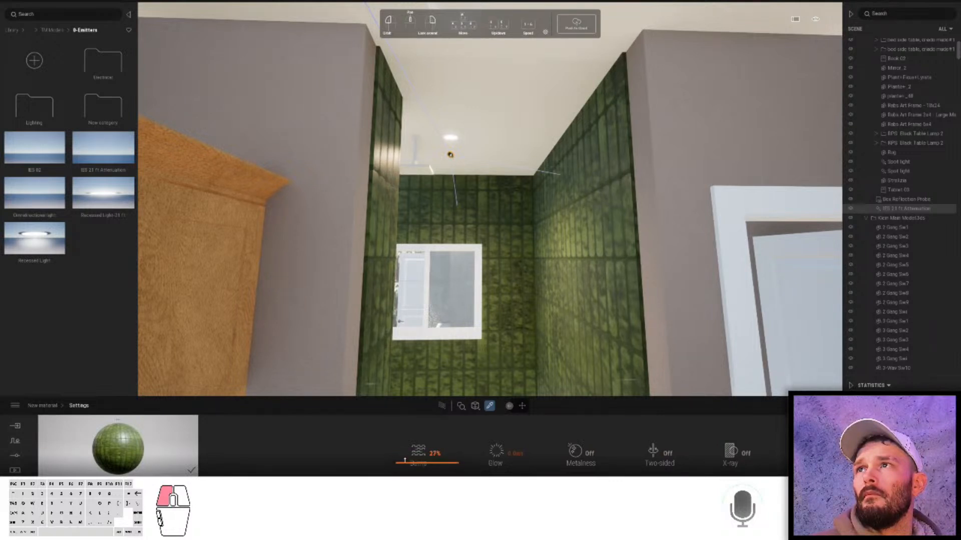
- Browse to the Tile folder of TM Materials and add the green tile material to the user library
right_click_drag(491, 272, 521, 253)
scroll(491, 293, "down", 5)
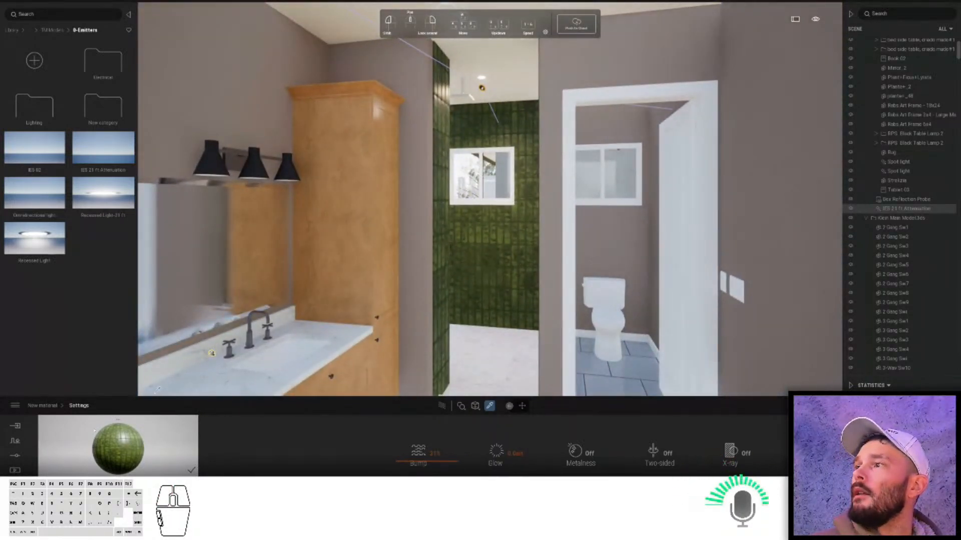
left_click(28, 31)
scroll(113, 265, "down", 5)
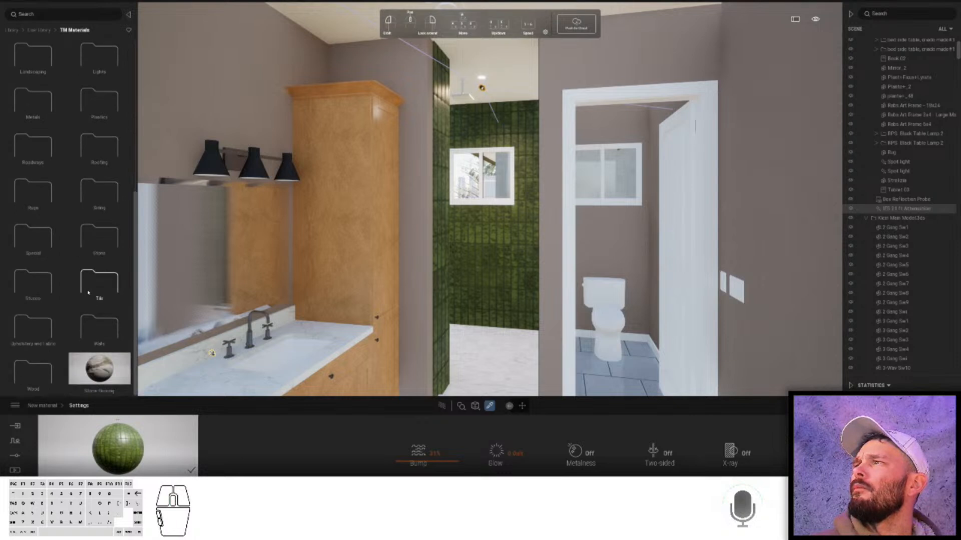
double_click(99, 284)
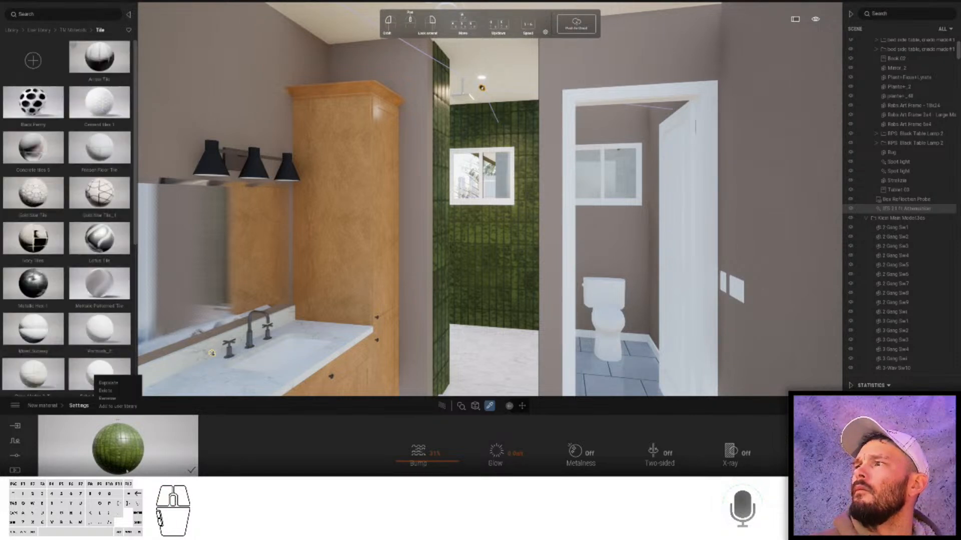
left_click(122, 419)
left_click(120, 406)
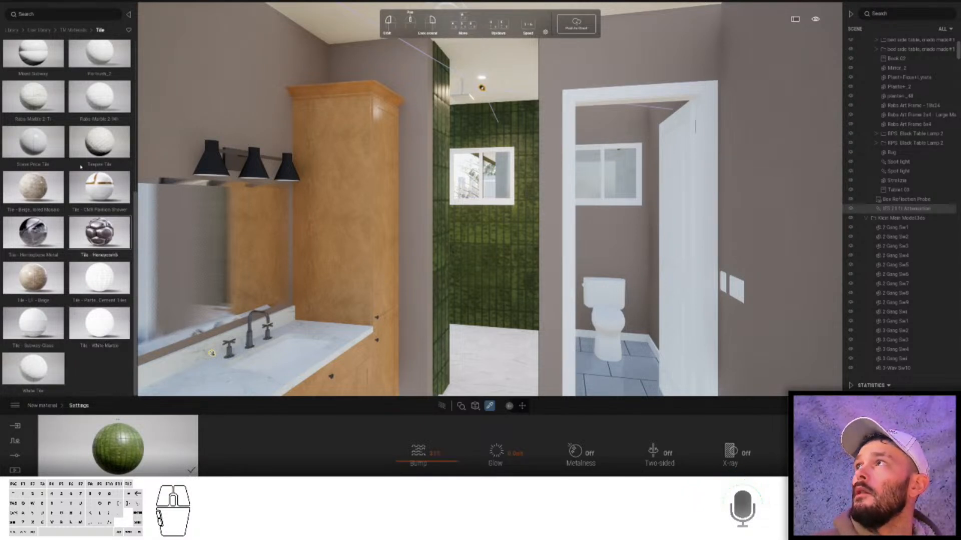
- Rename the newly added green material in the Tile folder to "WOW Long Oval"
scroll(80, 167, "up", 2)
scroll(80, 168, "up", 4)
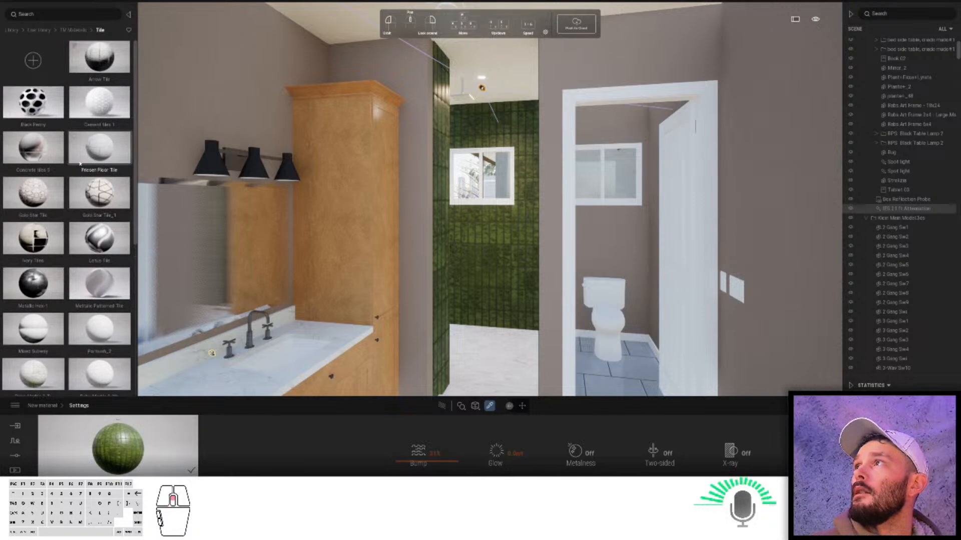
scroll(79, 183, "down", 6)
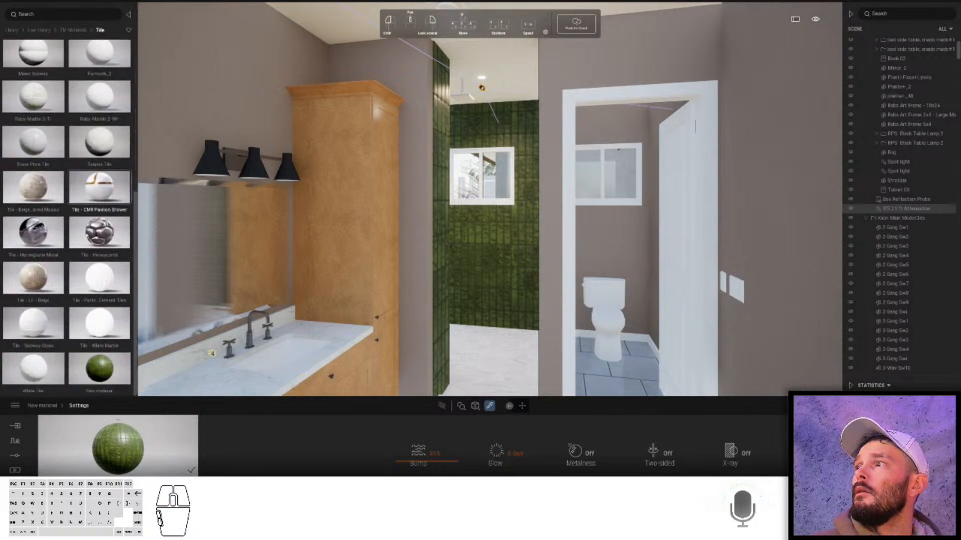
right_click(93, 376)
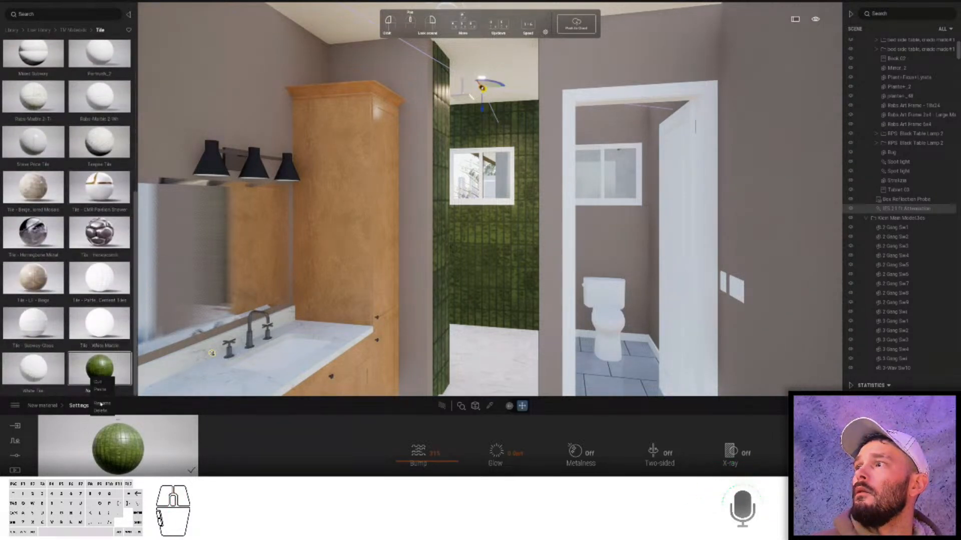
left_click(102, 403)
type("WO")
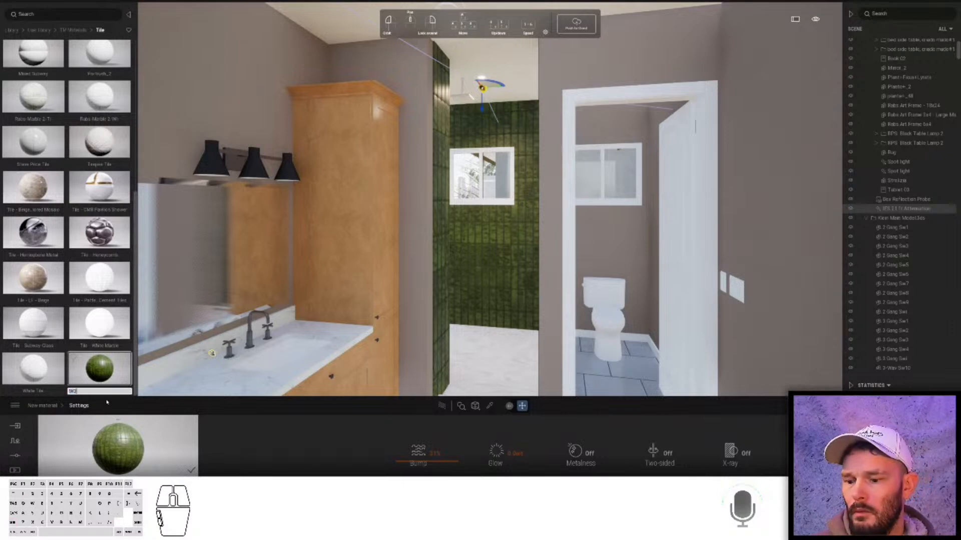
type("W Long Gval")
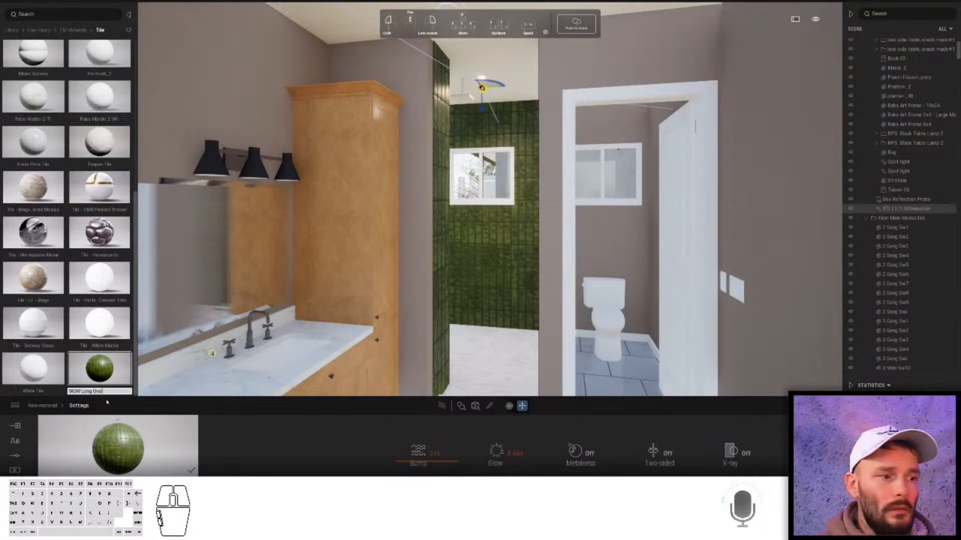
key("Return")
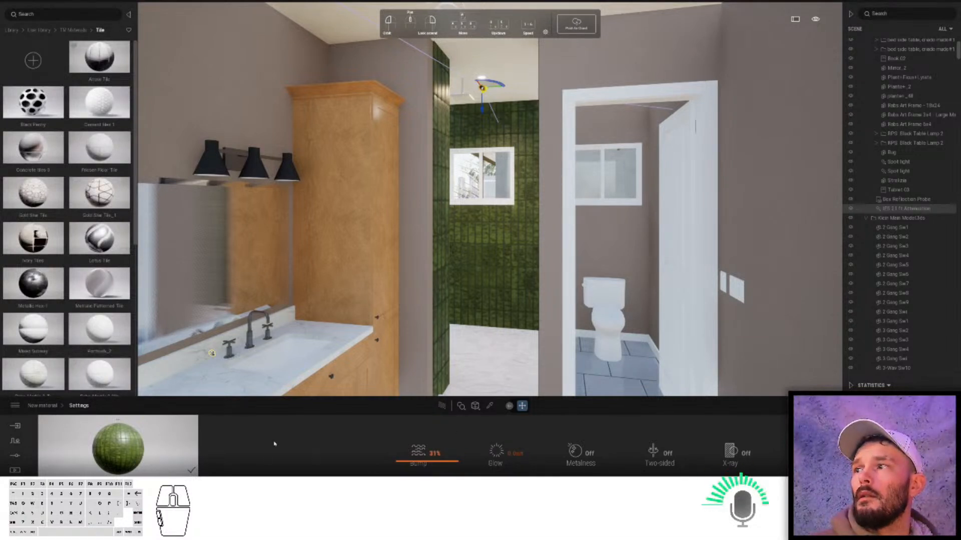
- Replace the shower tile material's color texture with the diffuse image from the WOW Stripes folder under Tile
left_click(43, 405)
left_click(417, 453)
left_click(419, 448)
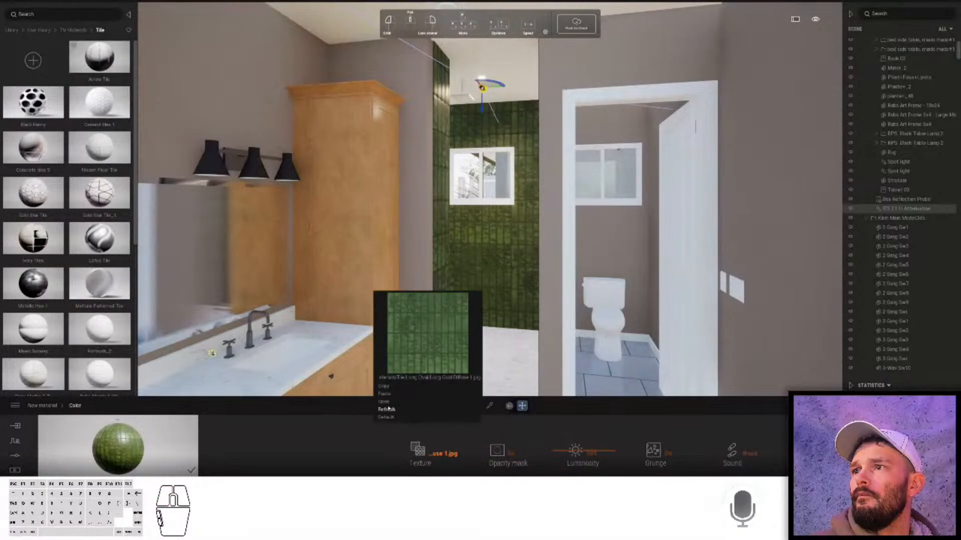
left_click(384, 402)
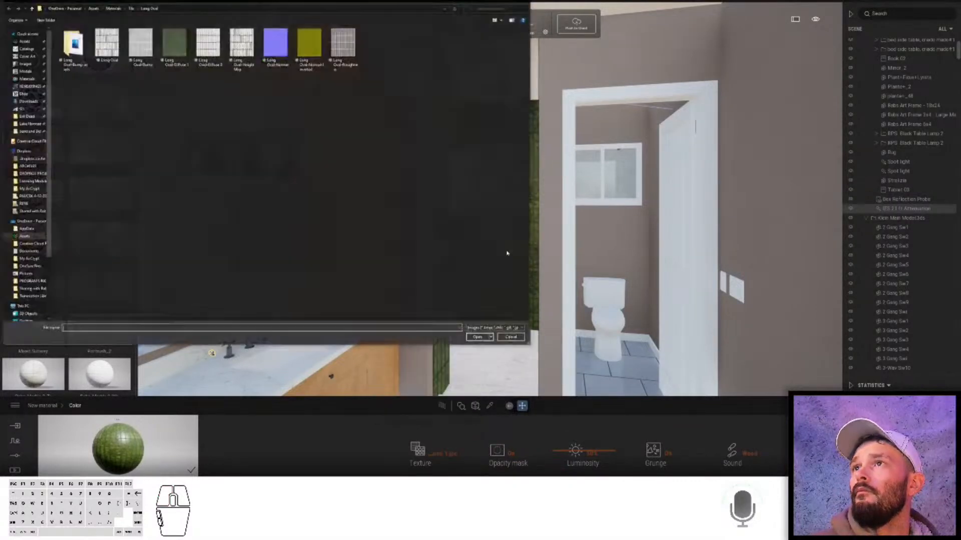
left_click(130, 8)
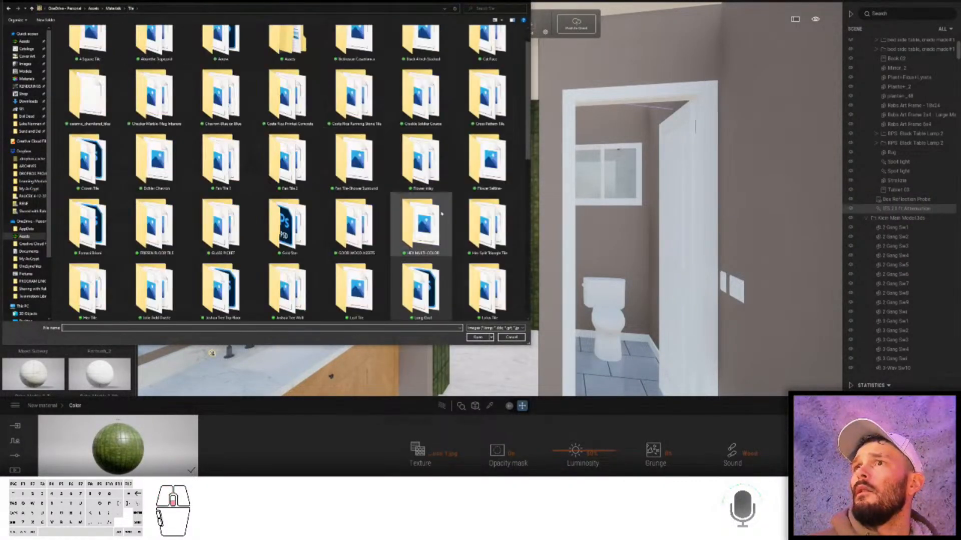
scroll(458, 234, "down", 3)
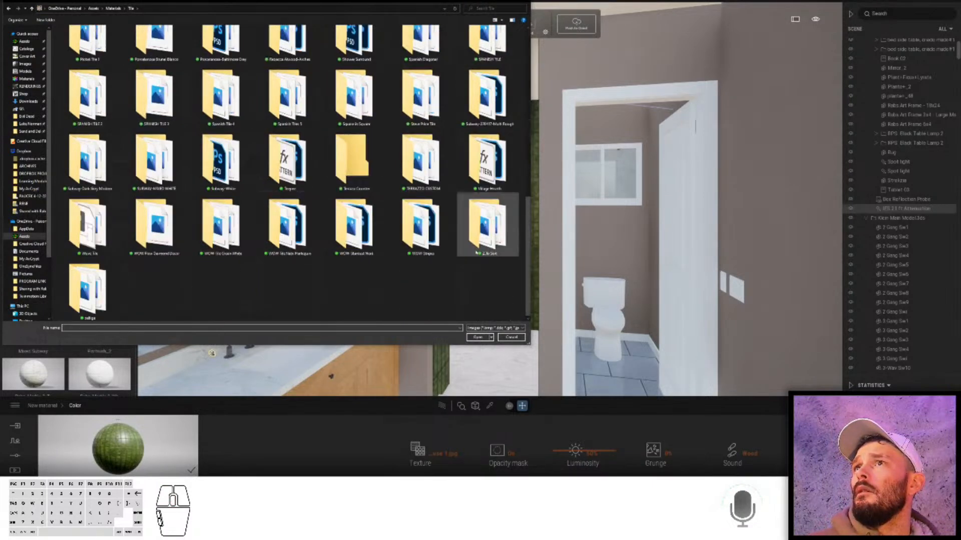
left_click(422, 228)
double_click(420, 226)
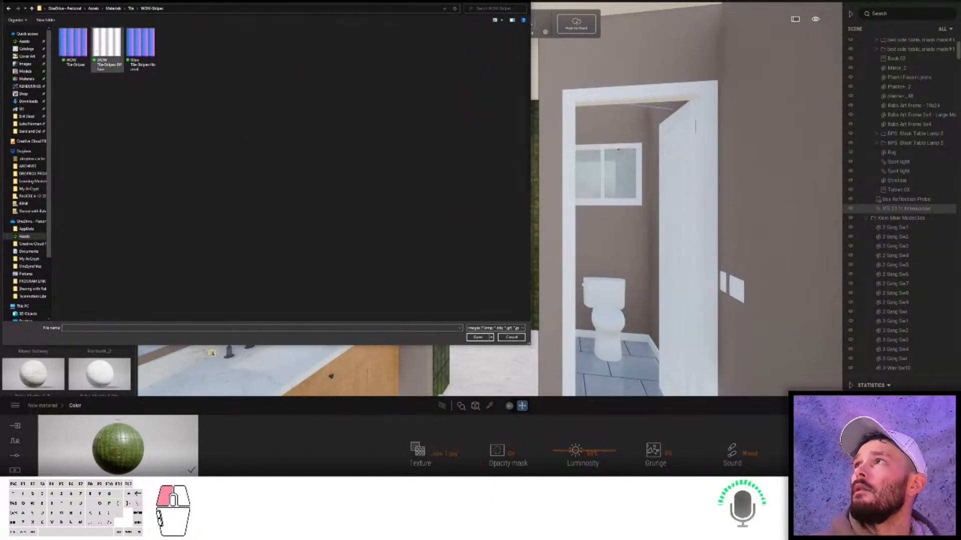
double_click(122, 65)
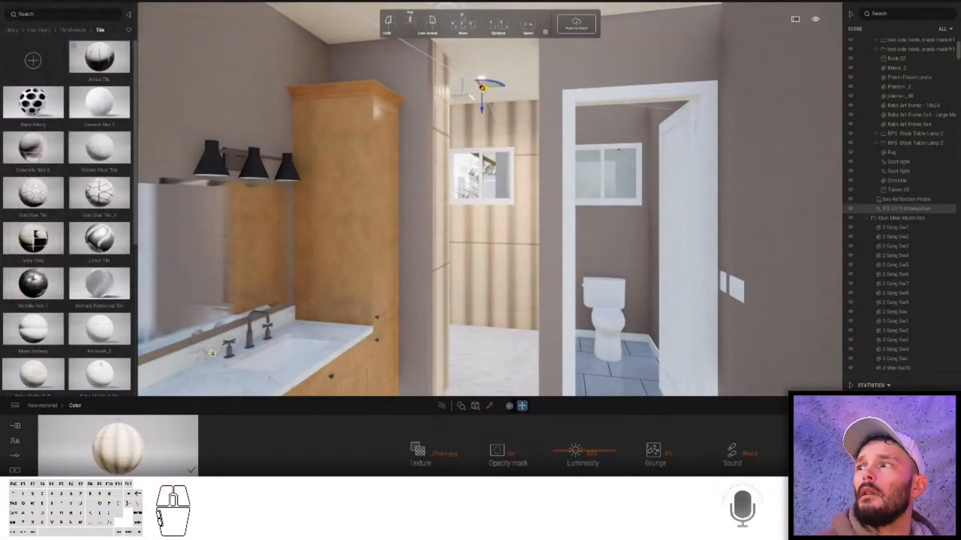
- Replace the shower tile material's bump normal map with the normal image from the WOW Stripes folder
left_click(42, 406)
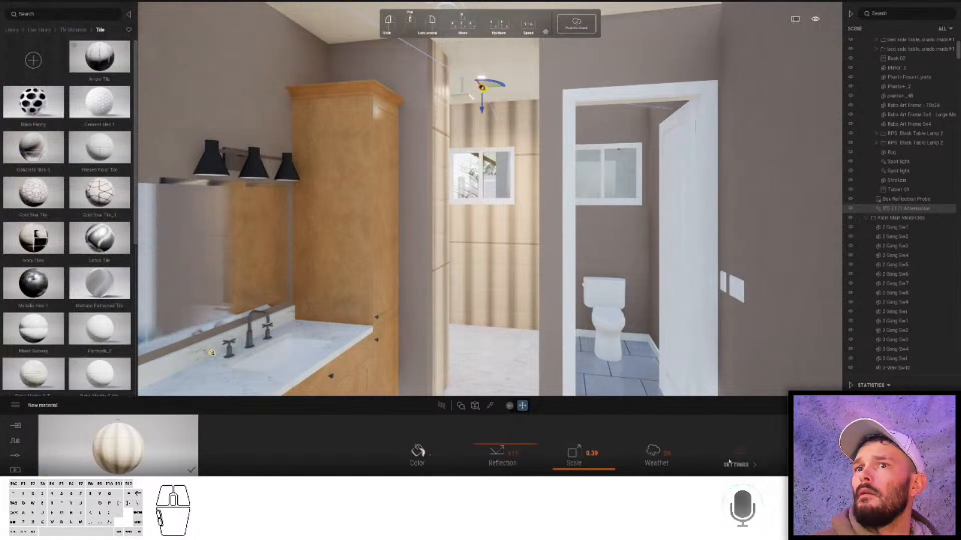
left_click(734, 465)
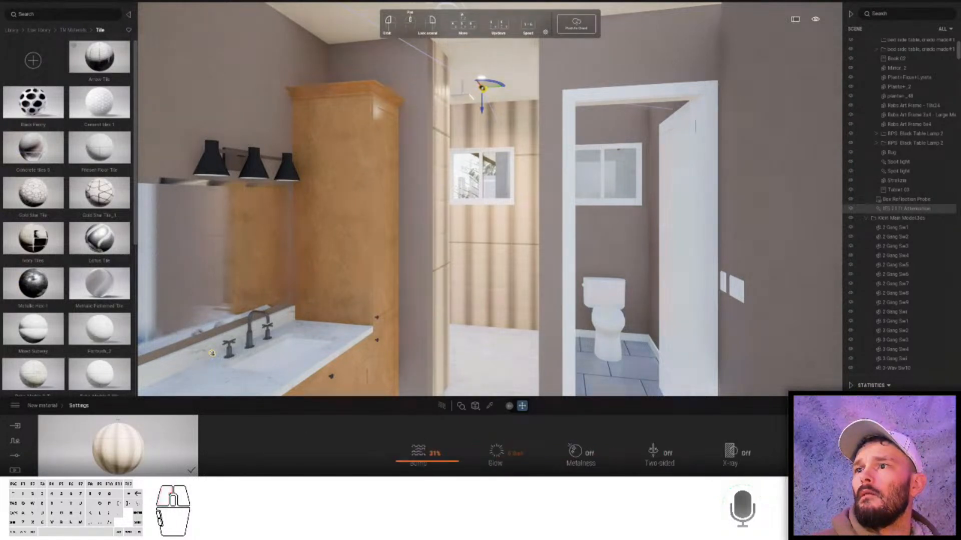
left_click(418, 452)
left_click(535, 450)
left_click(500, 402)
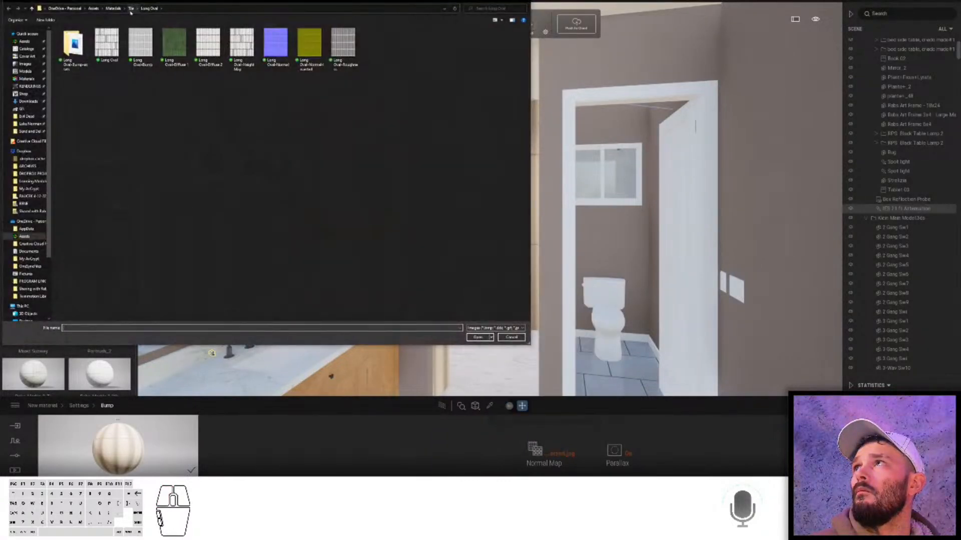
left_click(130, 8)
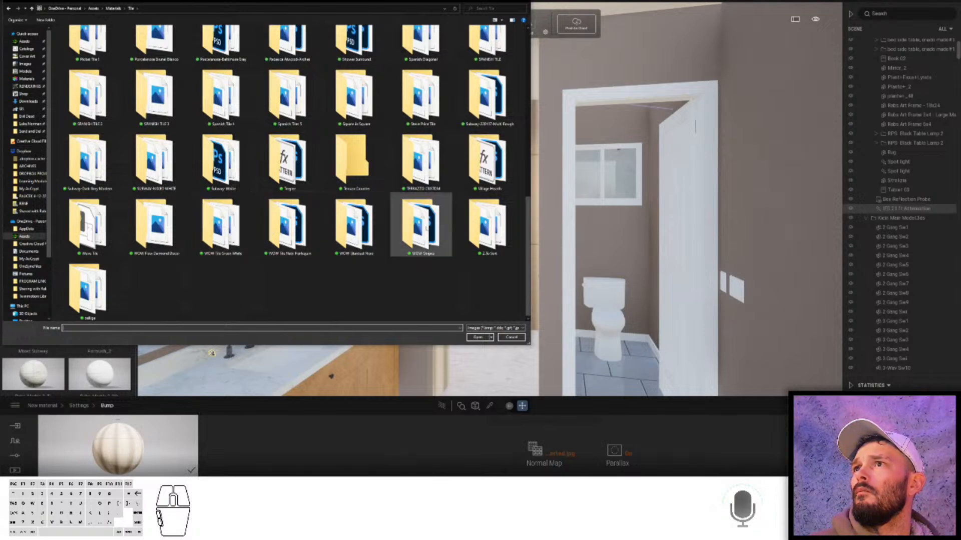
double_click(425, 227)
left_click(150, 39)
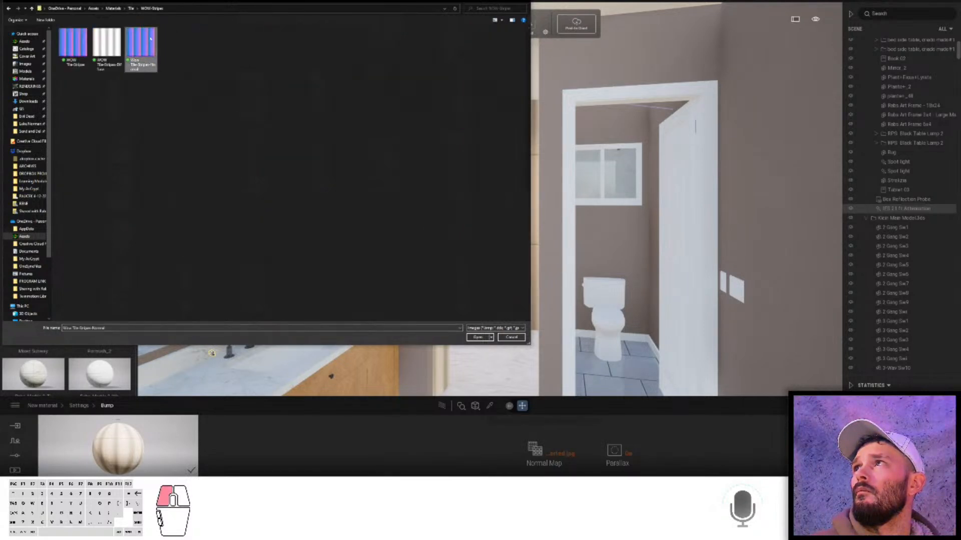
double_click(150, 39)
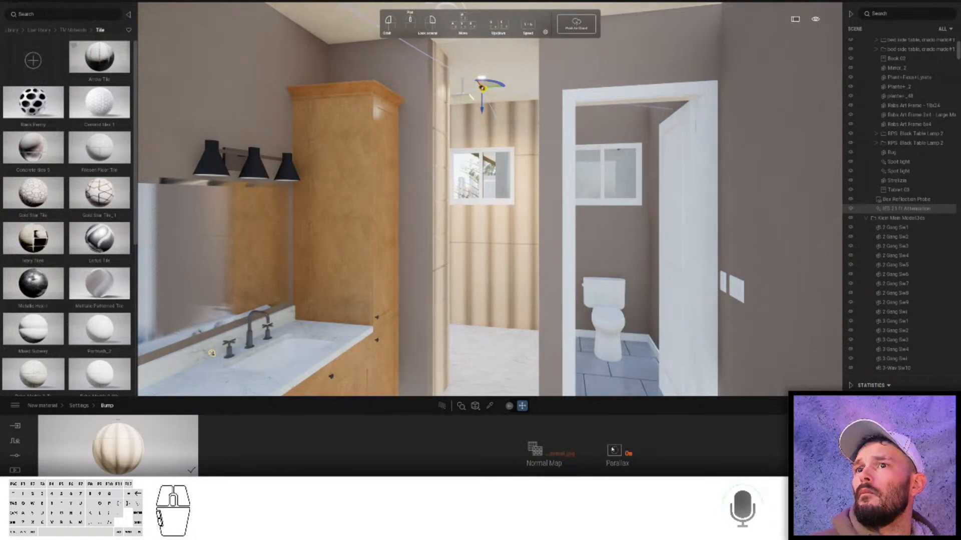
left_click(79, 406)
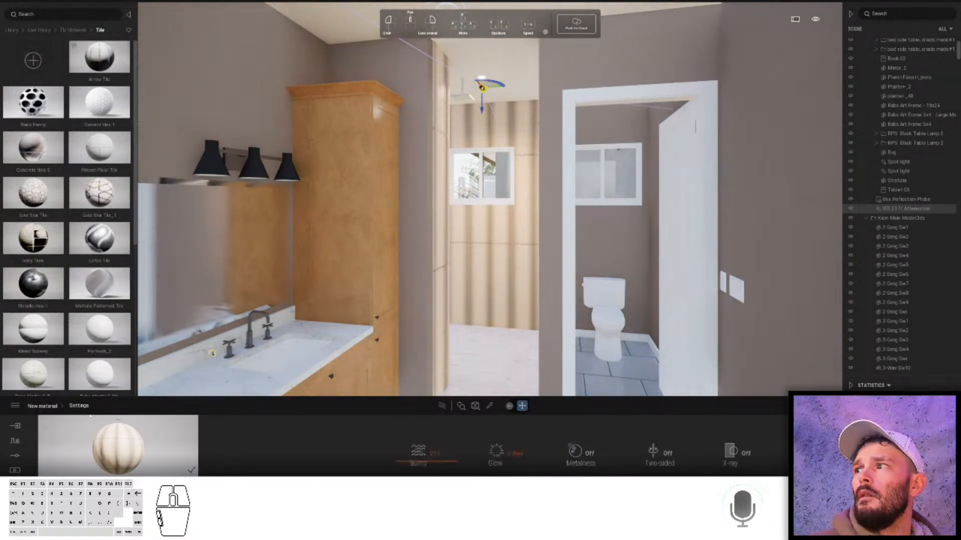
- Reset the shower tile material's reflection texture to its default and set the material's scale to 1.00
left_click(43, 406)
left_click(526, 461)
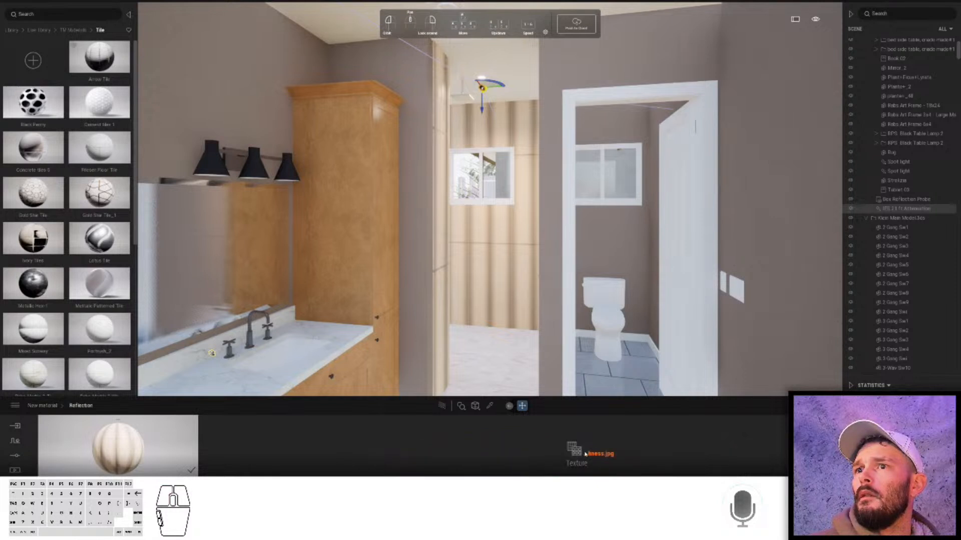
left_click(587, 454)
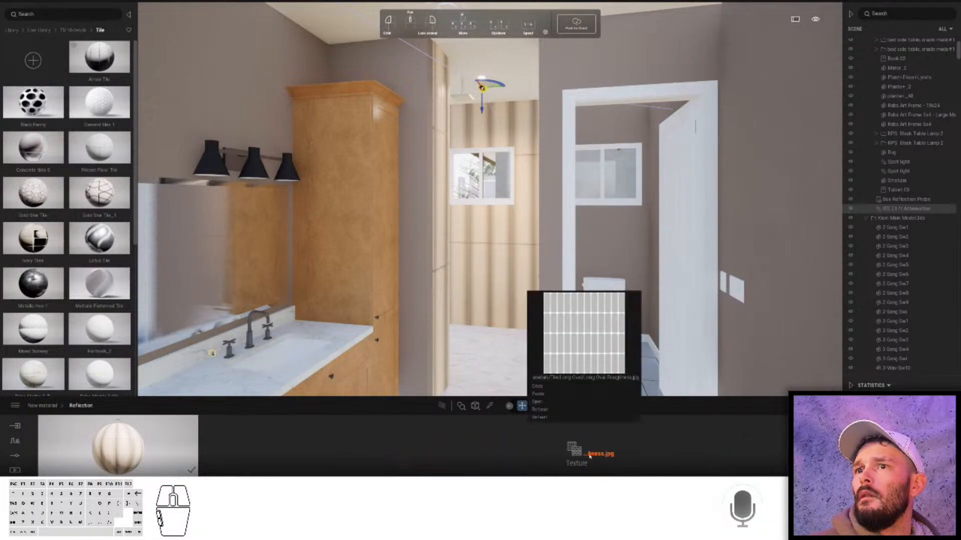
left_click(539, 417)
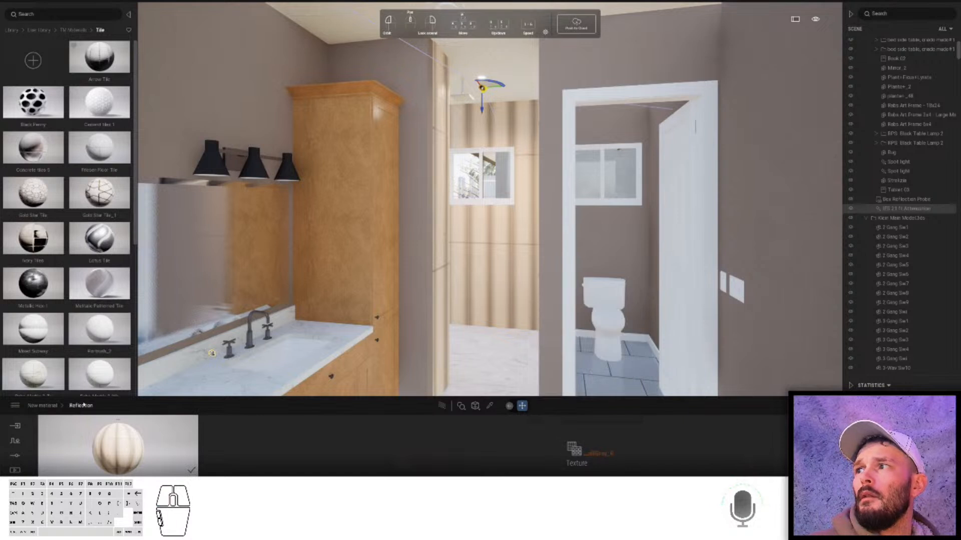
left_click(33, 407)
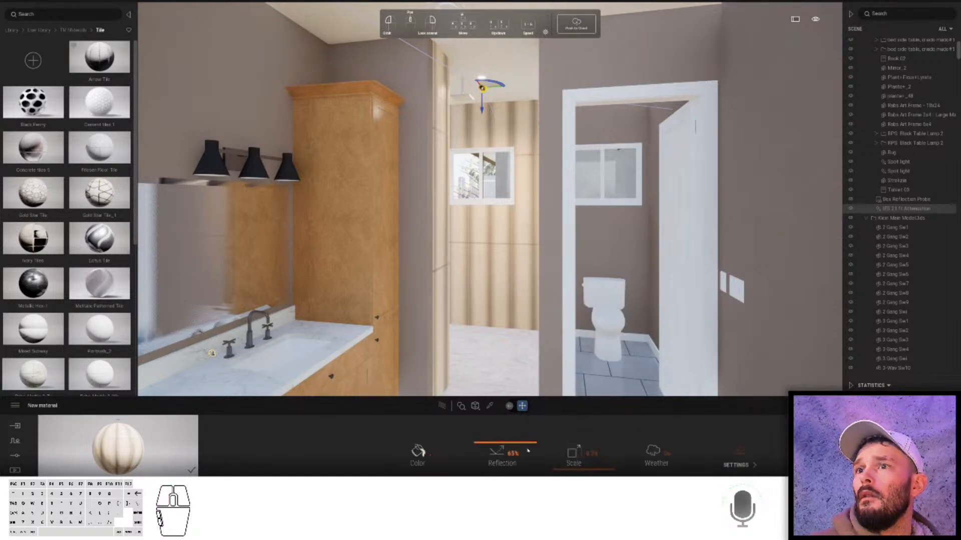
left_click(574, 454)
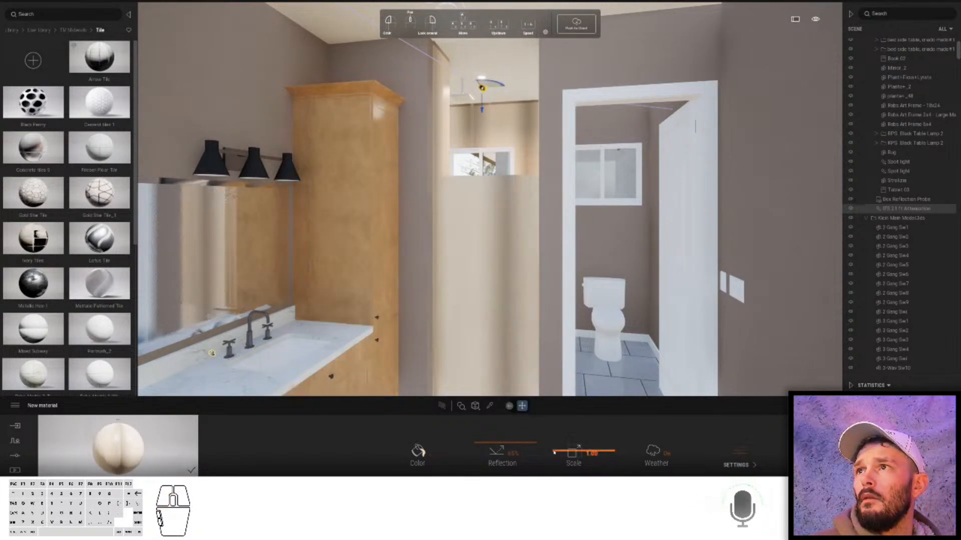
key("ctrl+z")
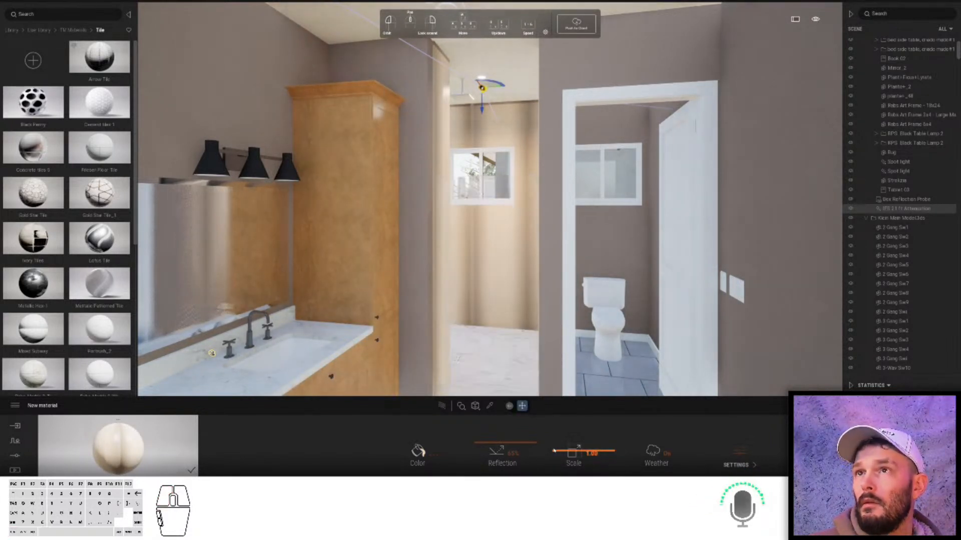
- Reduce the shower tile material's scale to about 0.1 and rename the material "WOW Stripes"
left_click_drag(556, 453, 558, 480)
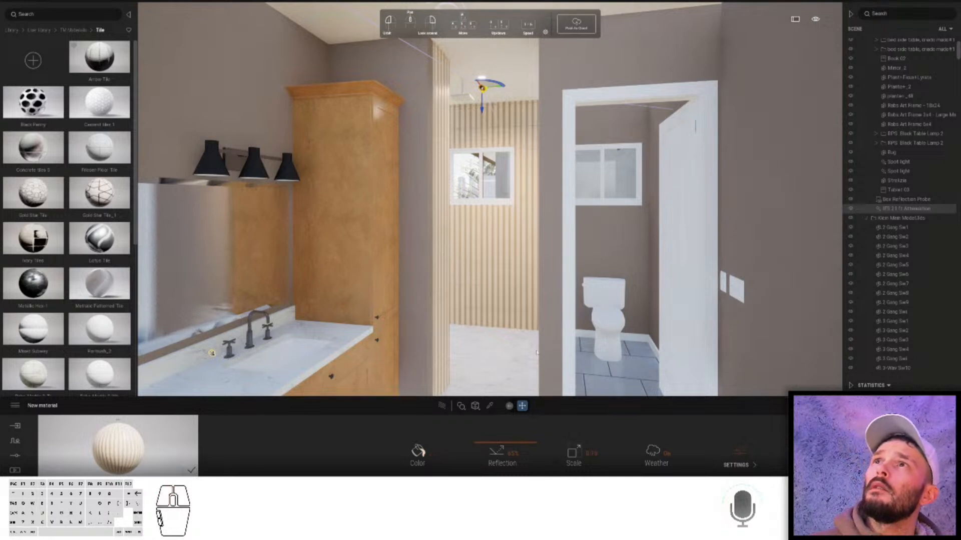
mouse_move(505, 433)
left_mouse_down()
mouse_move(506, 421)
mouse_move(509, 443)
left_mouse_up()
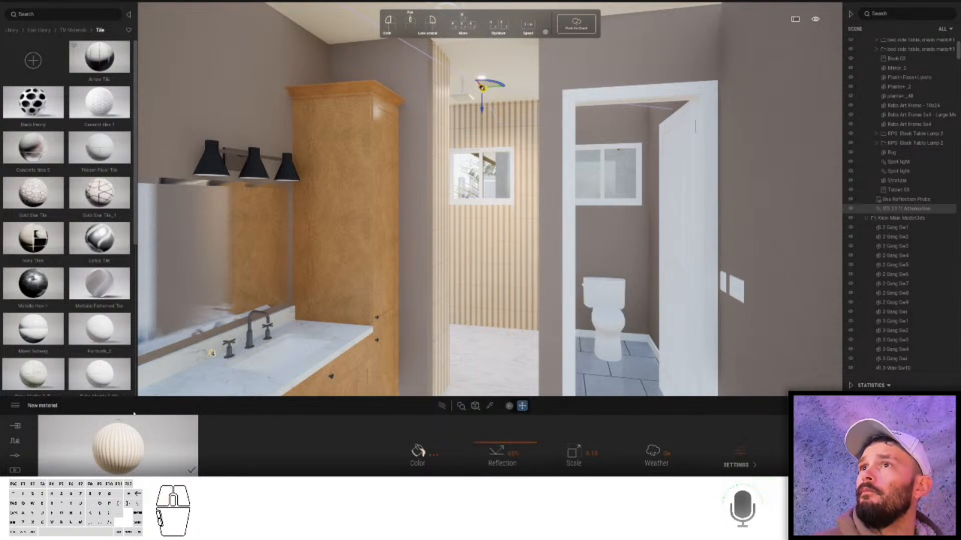
right_click(96, 376)
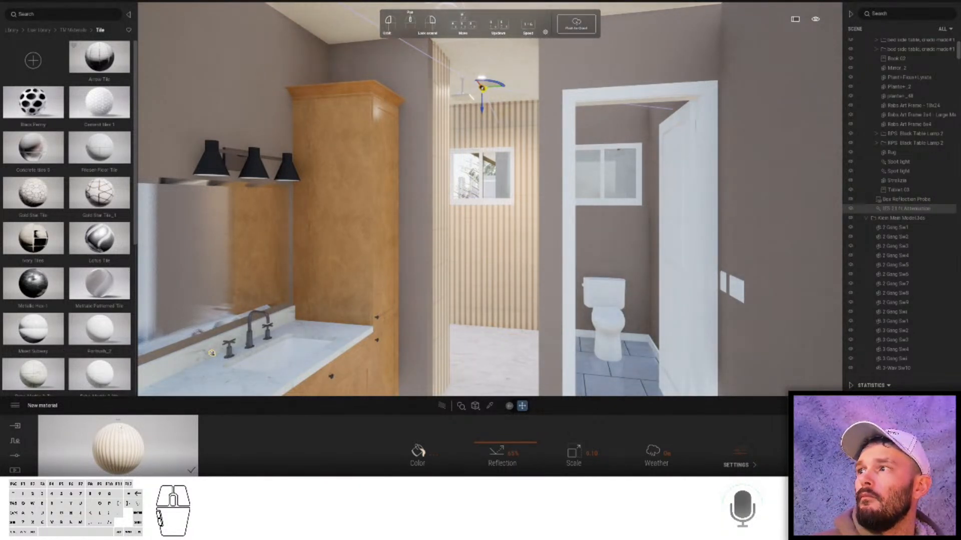
right_click(118, 416)
left_click(114, 400)
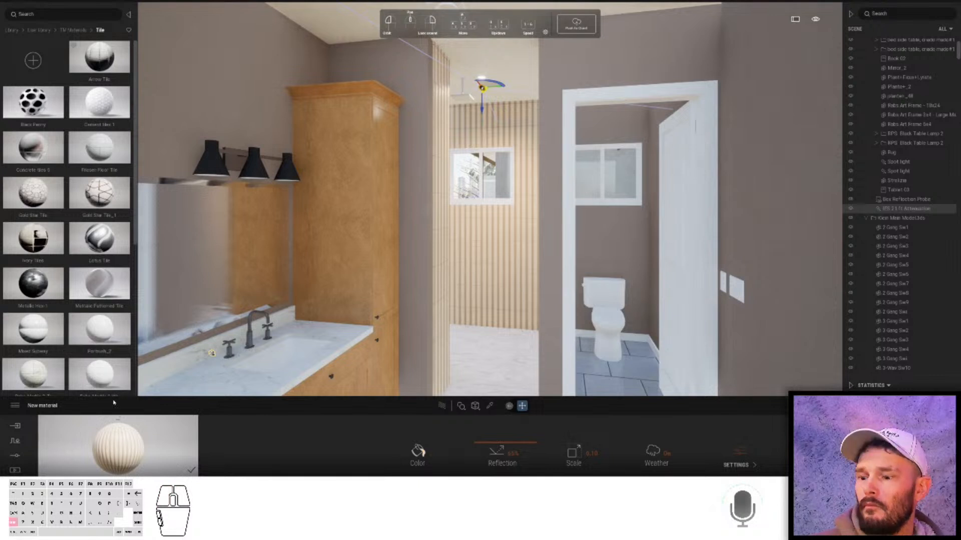
type("ak Strips")
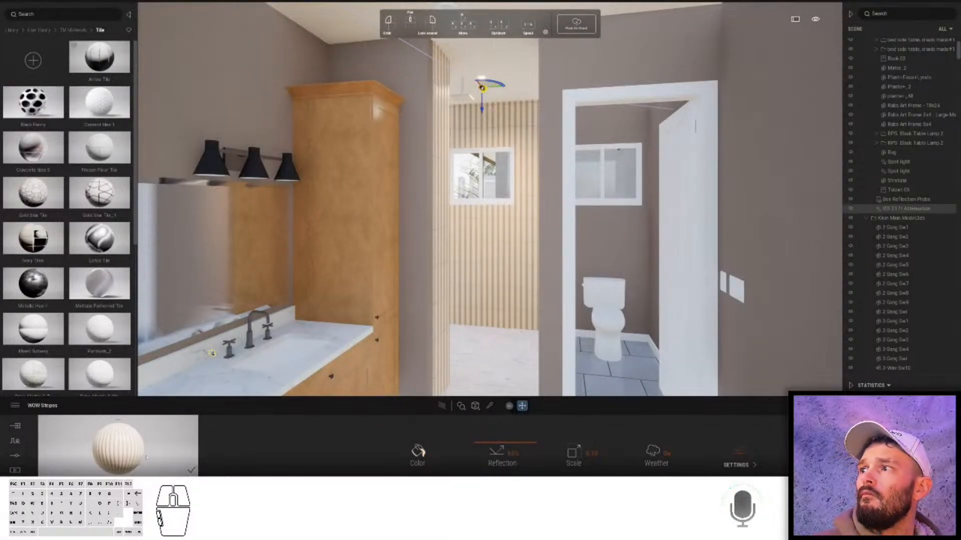
- Replace the shower tile material's color texture with the Stardust Nero-Diffuse 4 image from the WOW Stardust Nero folder under Tile
scroll(117, 393, "down", 5)
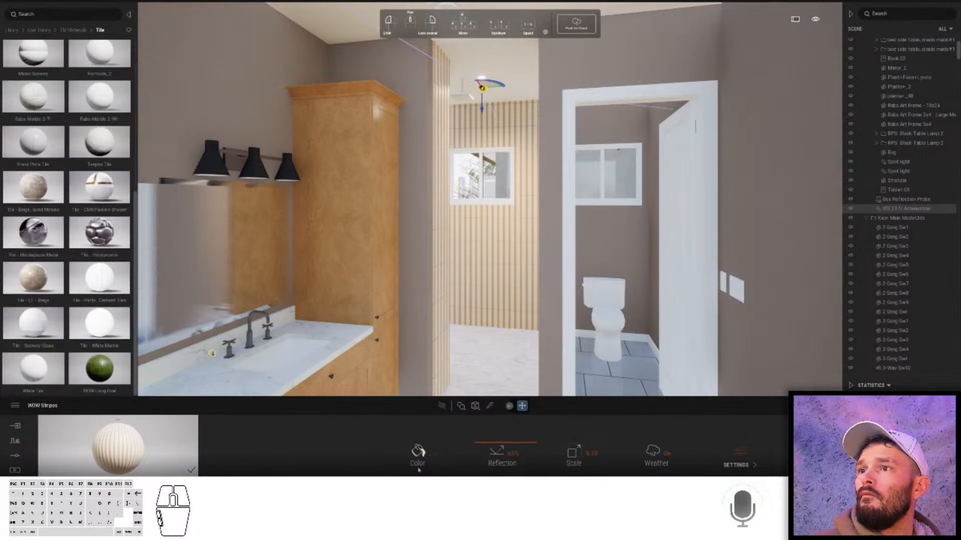
left_click(417, 453)
left_click(418, 450)
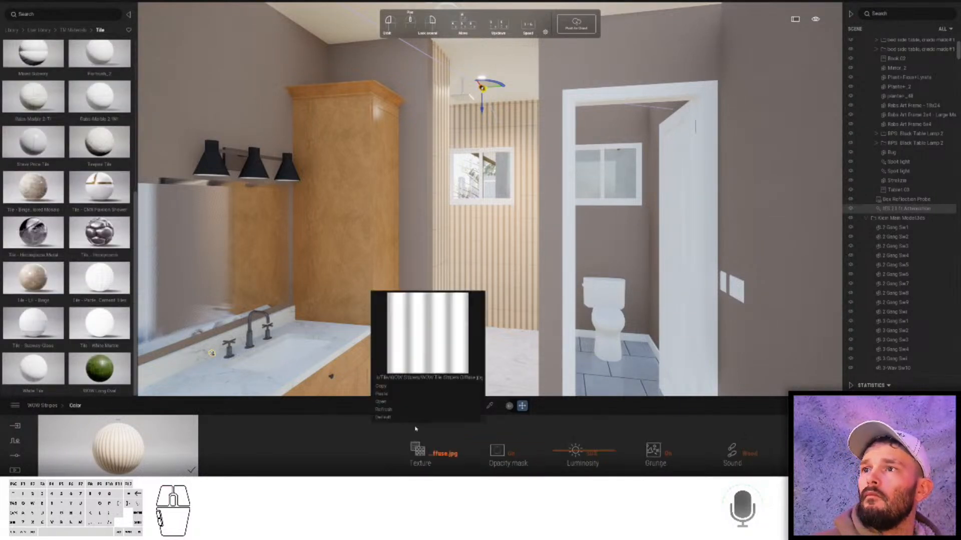
left_click(388, 402)
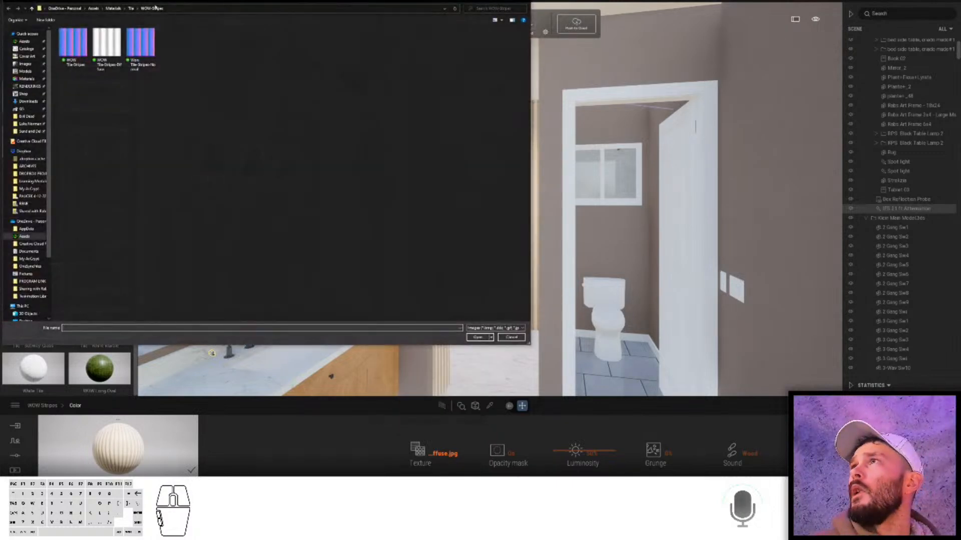
left_click(131, 8)
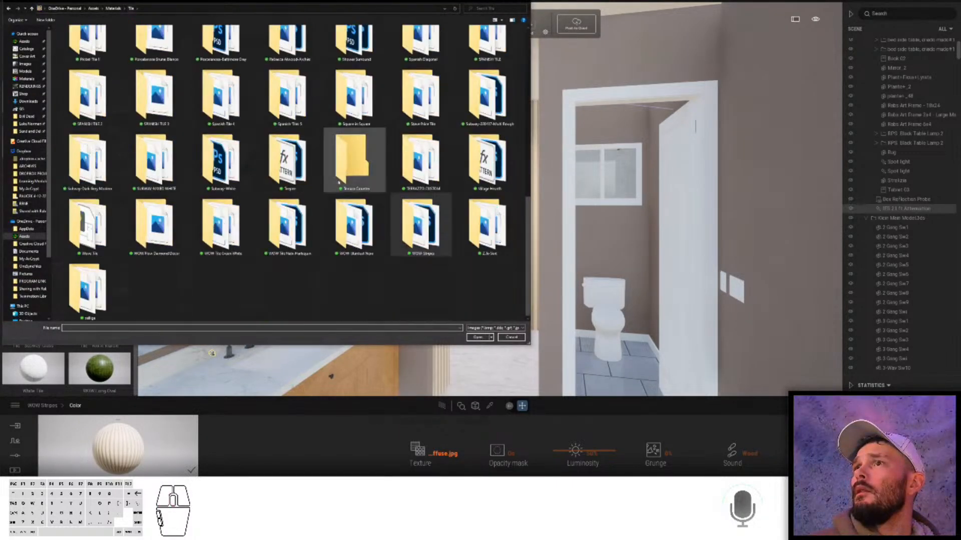
double_click(355, 226)
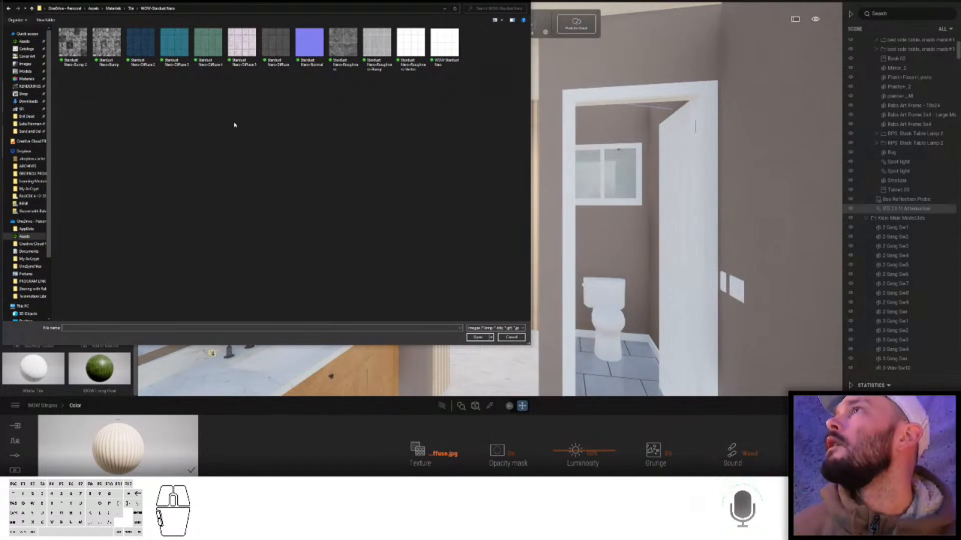
double_click(205, 44)
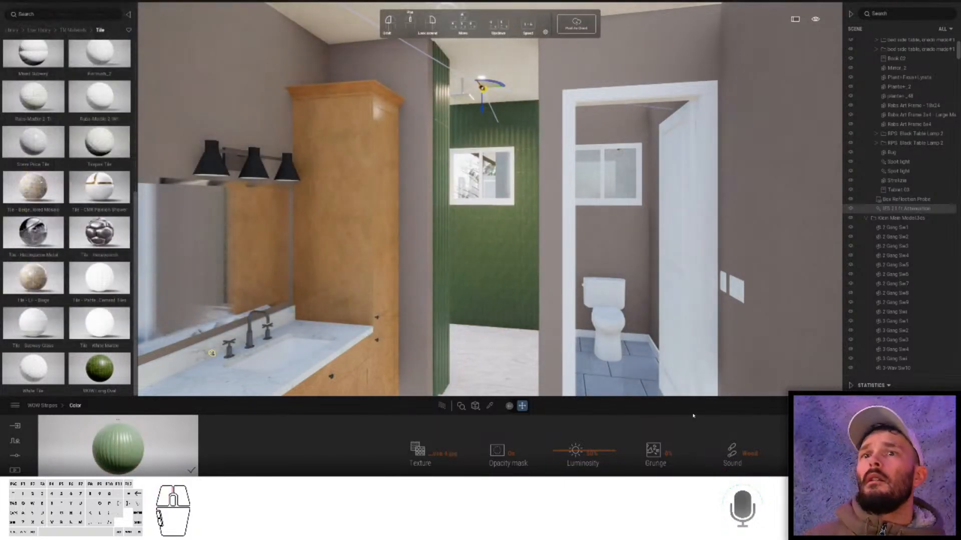
- Replace the shower tile material's bump normal map with the Stardust Nero-Normal image from the WOW Stardust Nero folder
left_click(45, 406)
left_click(735, 455)
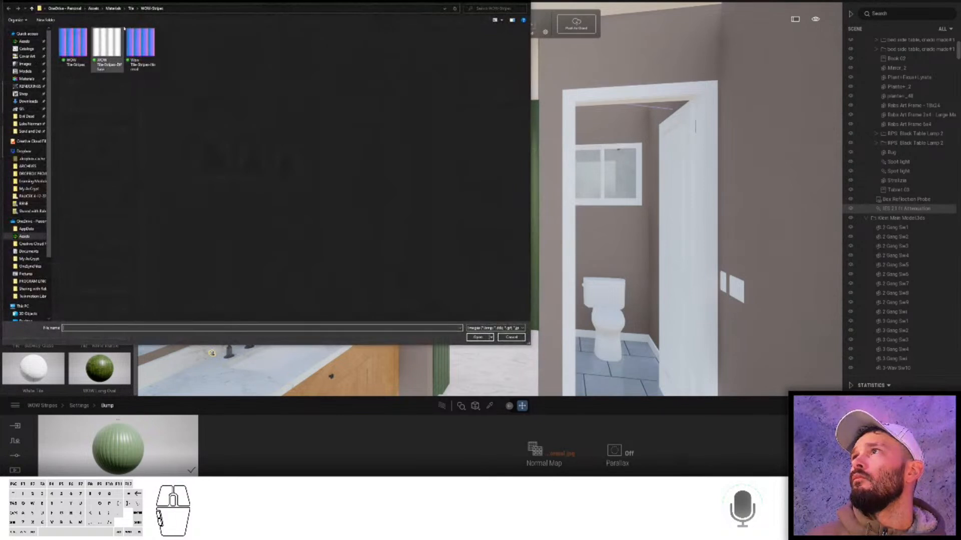
left_click(131, 8)
double_click(356, 293)
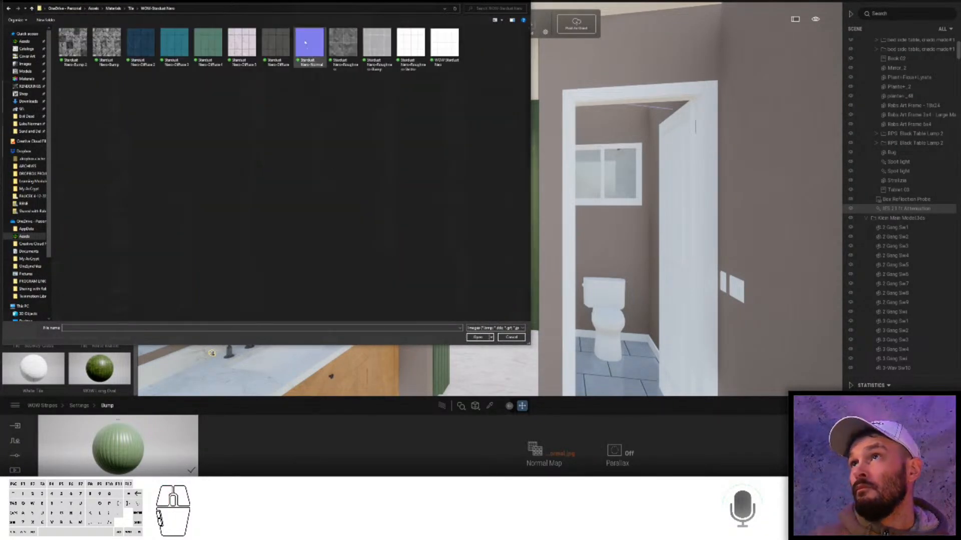
double_click(305, 43)
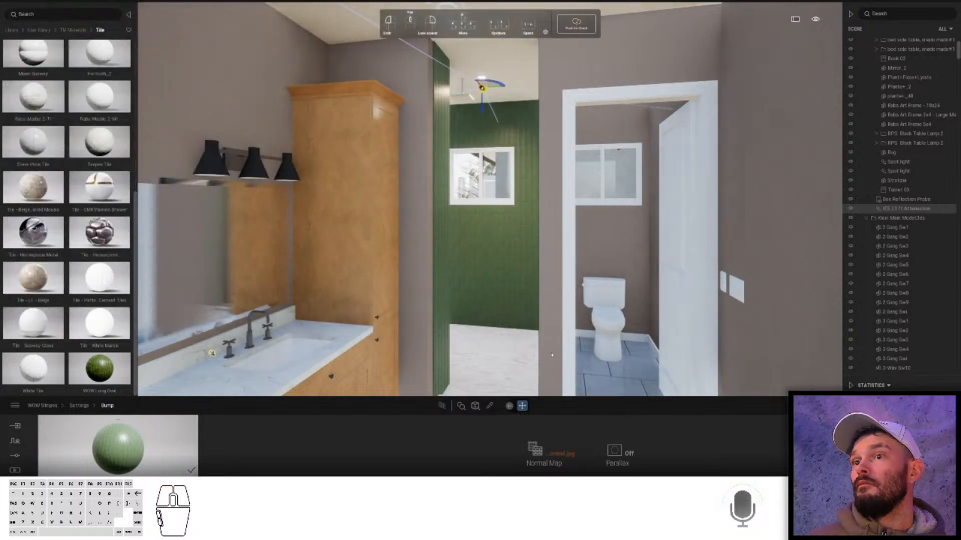
- Copy the bump normal map into the reflection texture, then swap that texture for the Stardust Nero-Roughness image in the same folder
left_click(563, 456)
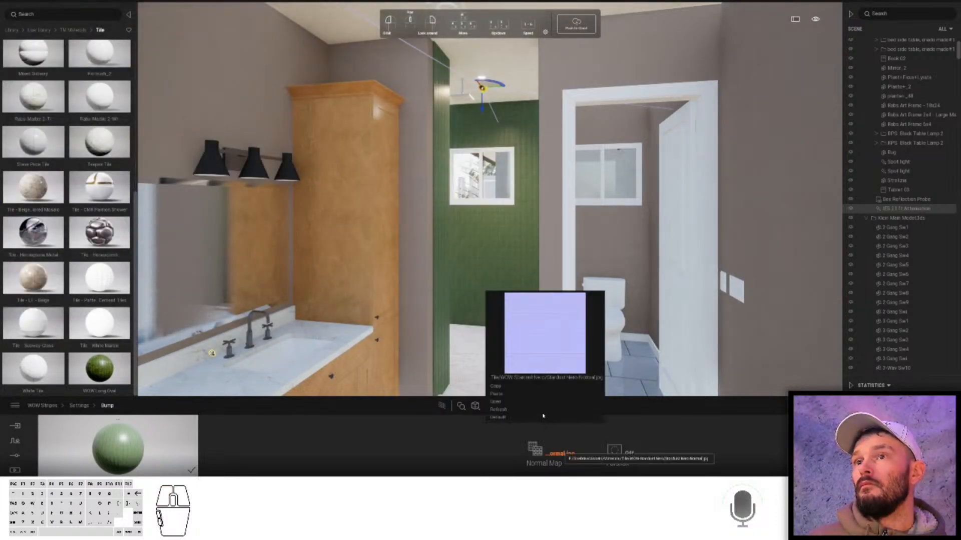
left_click(496, 386)
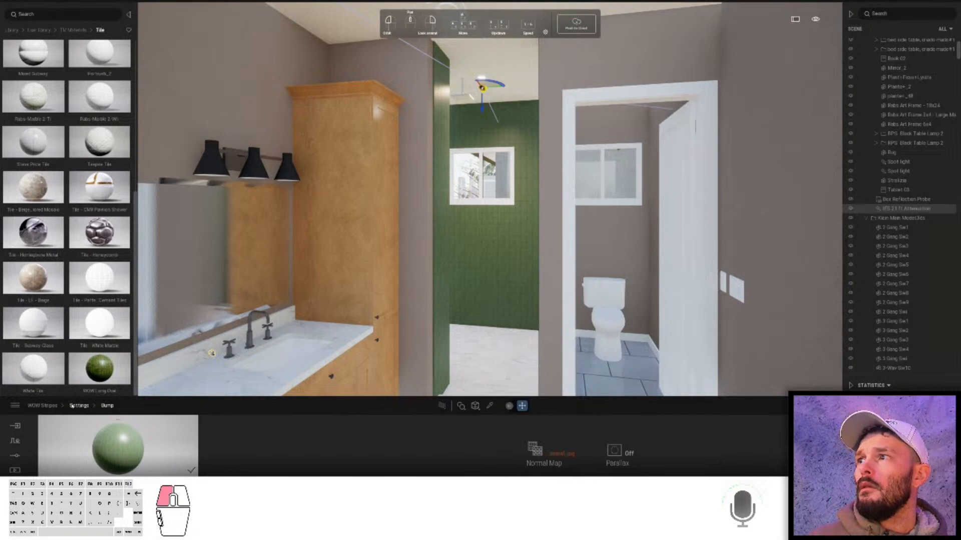
left_click(78, 406)
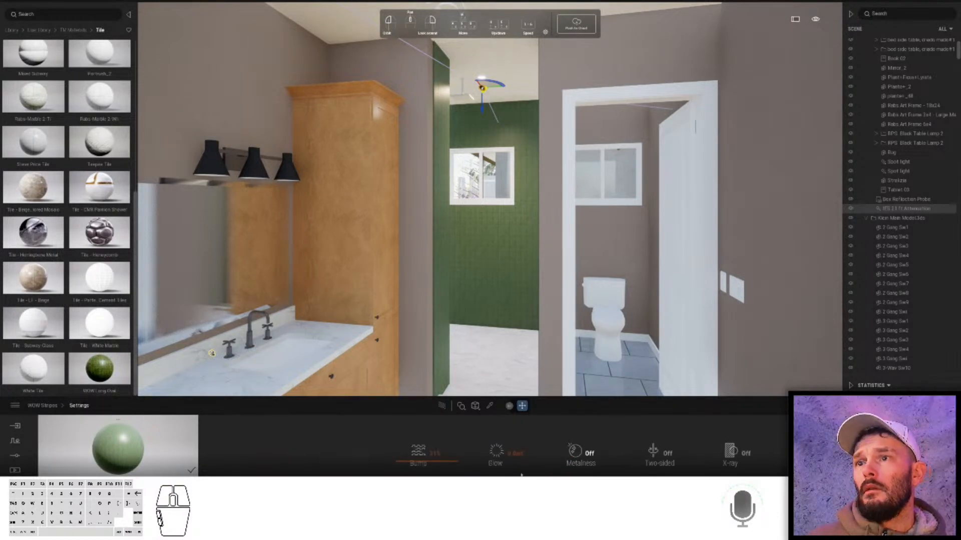
left_click(43, 406)
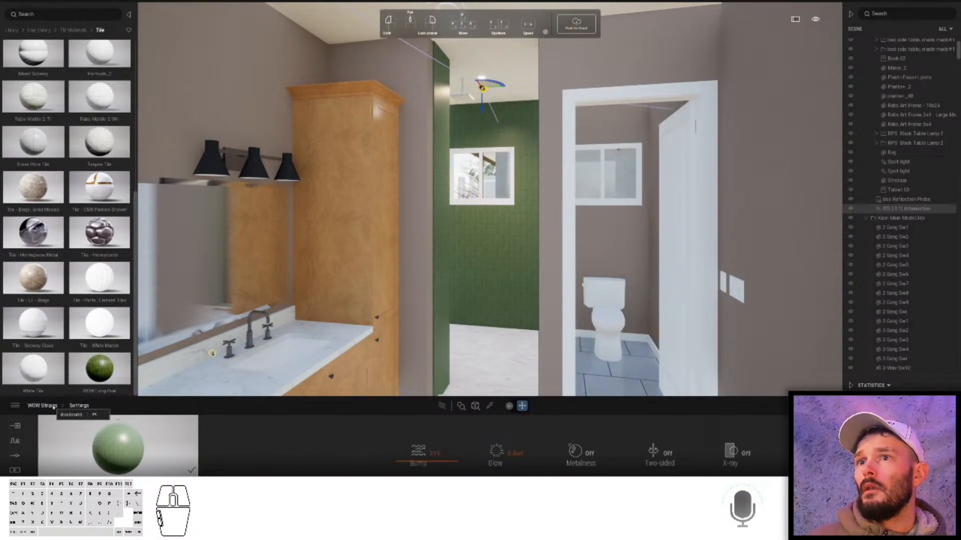
left_click(502, 453)
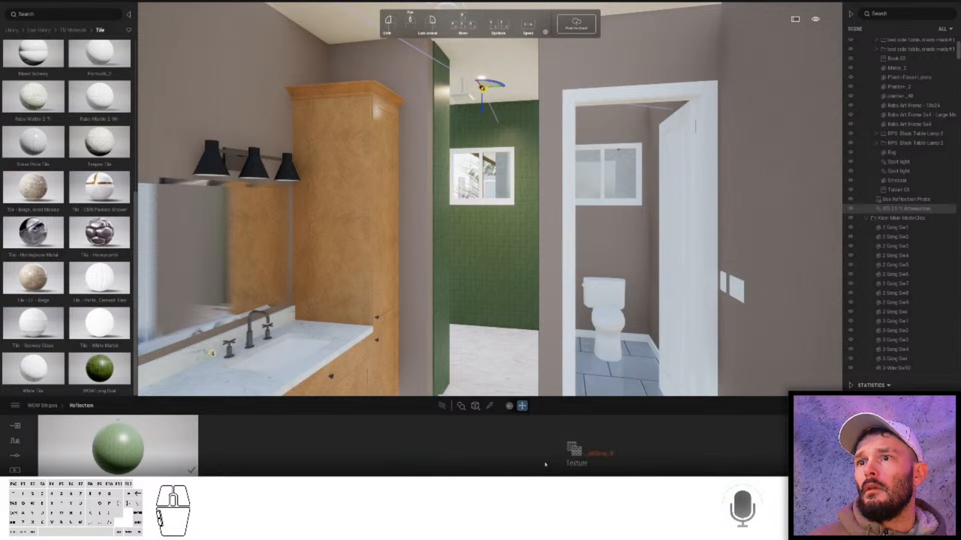
left_click(576, 448)
left_click(551, 400)
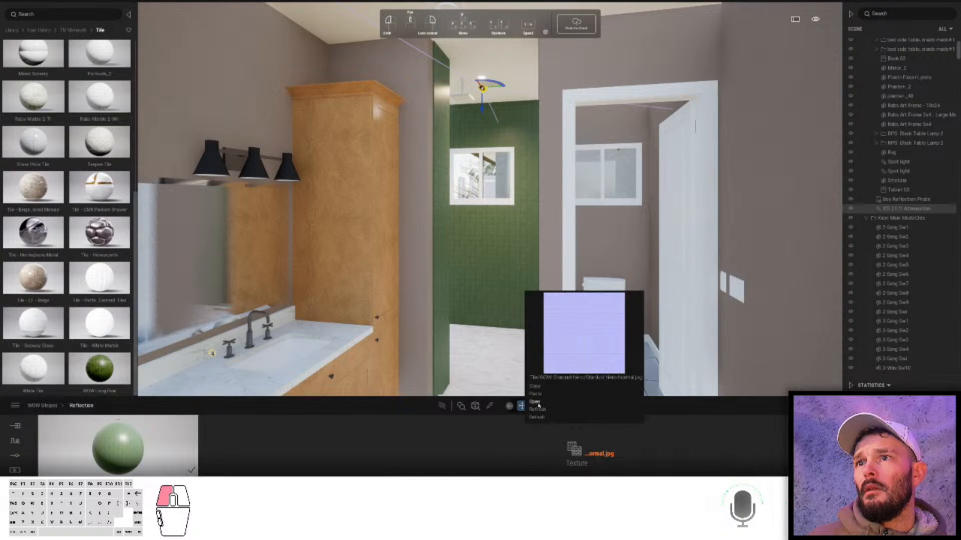
left_click(536, 402)
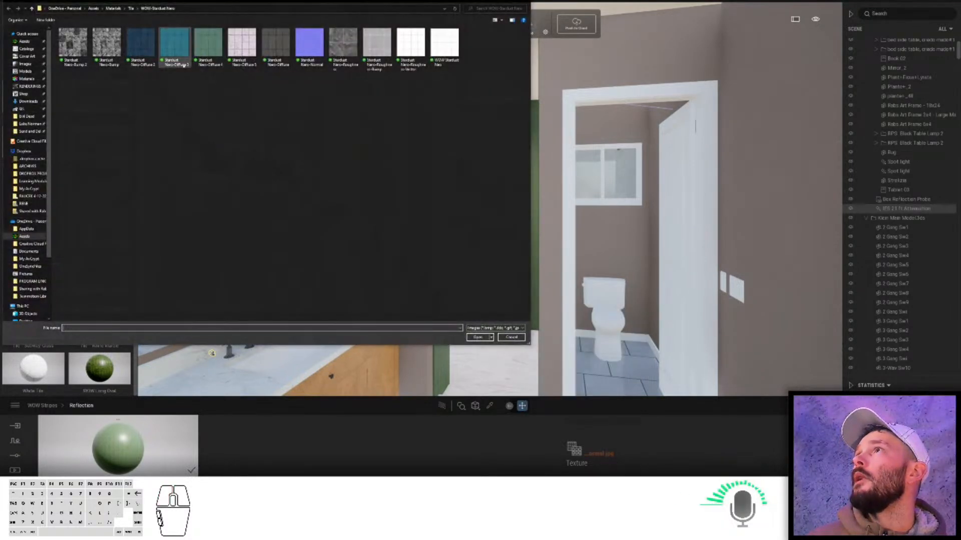
double_click(339, 44)
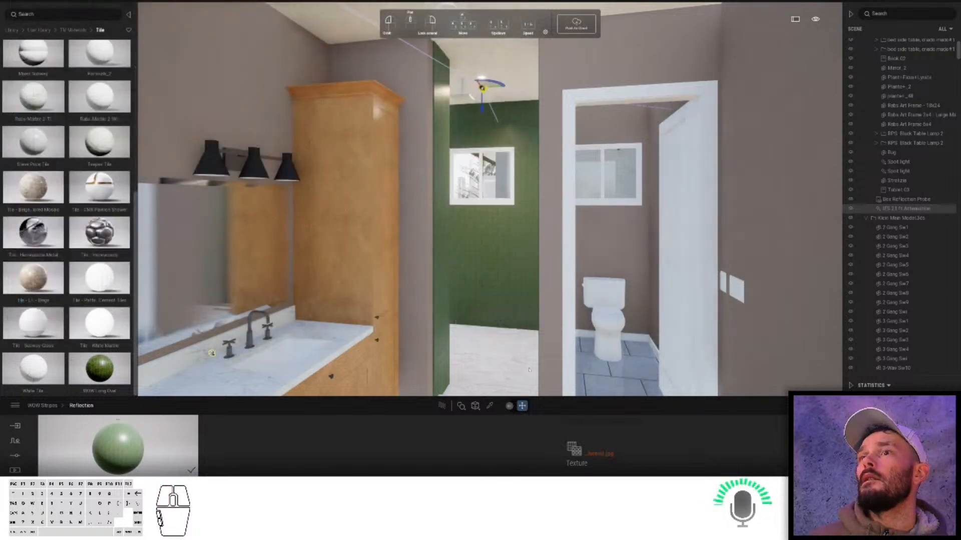
left_click(56, 406)
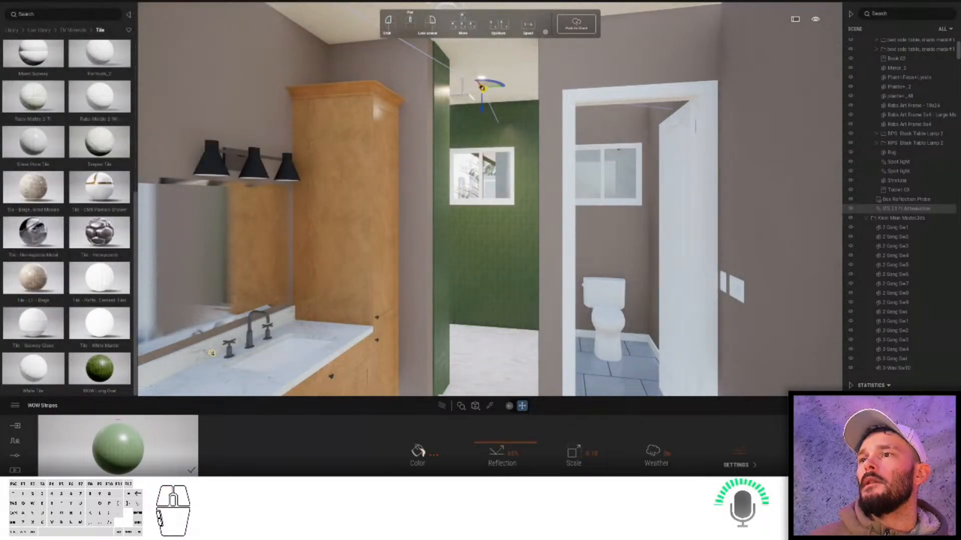
left_click(417, 453)
right_click(418, 450)
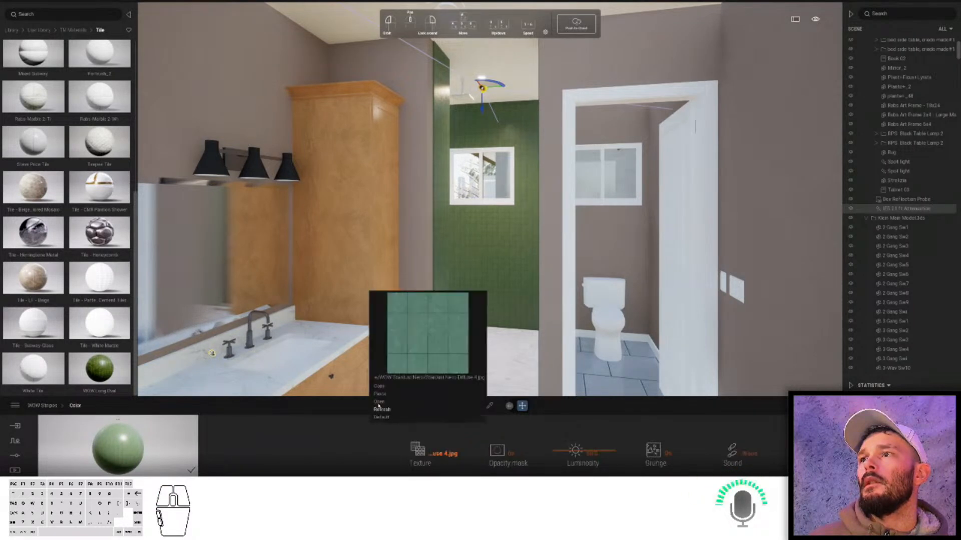
left_click(378, 402)
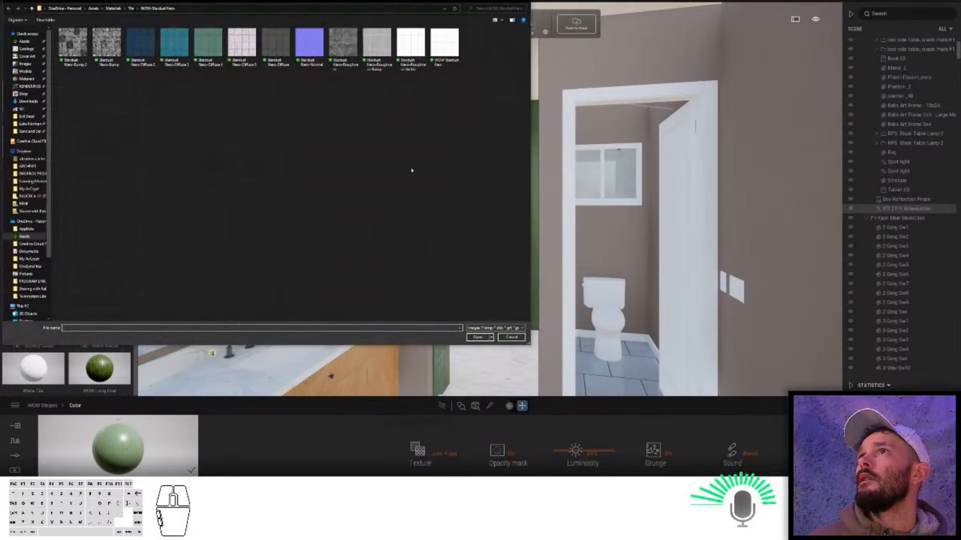
left_click(511, 337)
left_click(56, 409)
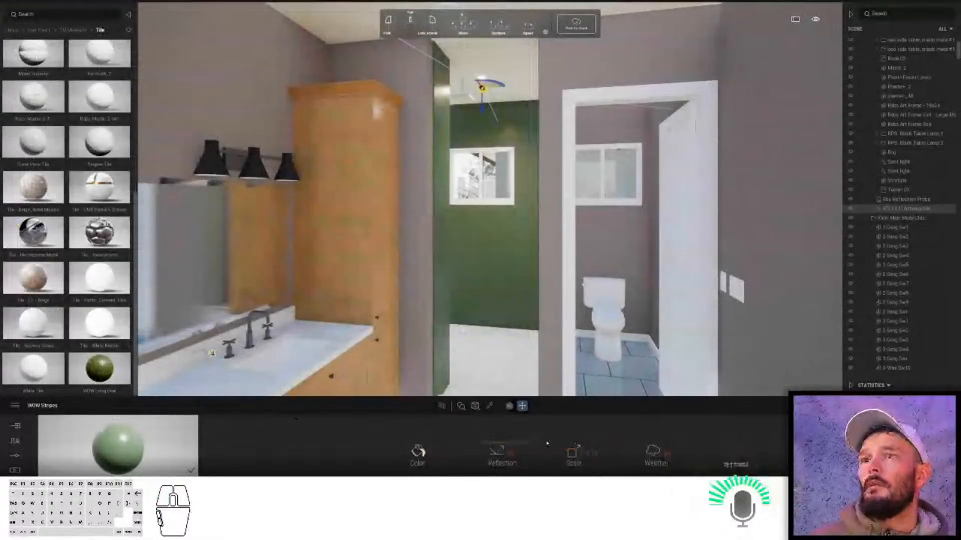
- Replace the bump's parallax height map with the Stardust Nero-Bump 2 image from the WOW Stardust Nero folder
left_click(740, 450)
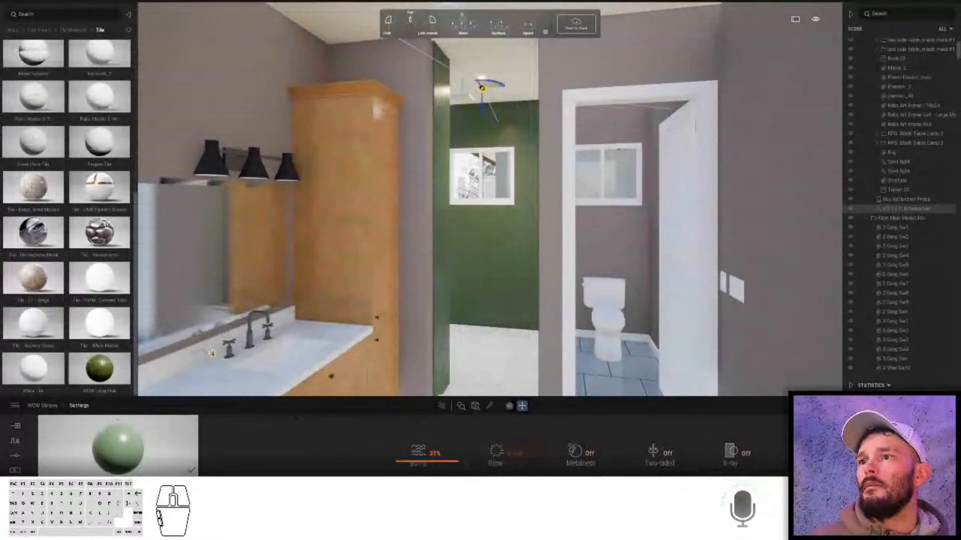
left_click(418, 454)
left_click(614, 451)
mouse_move(548, 457)
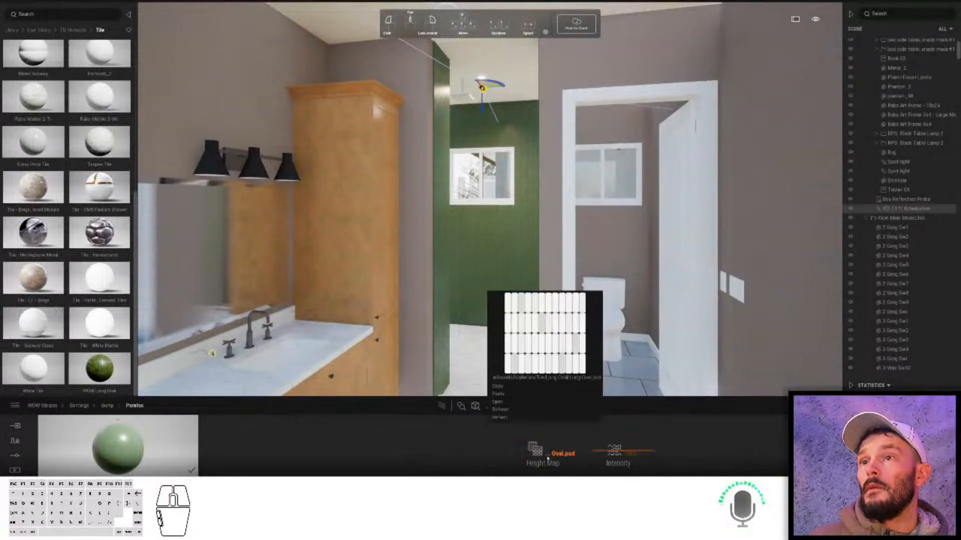
left_click(497, 403)
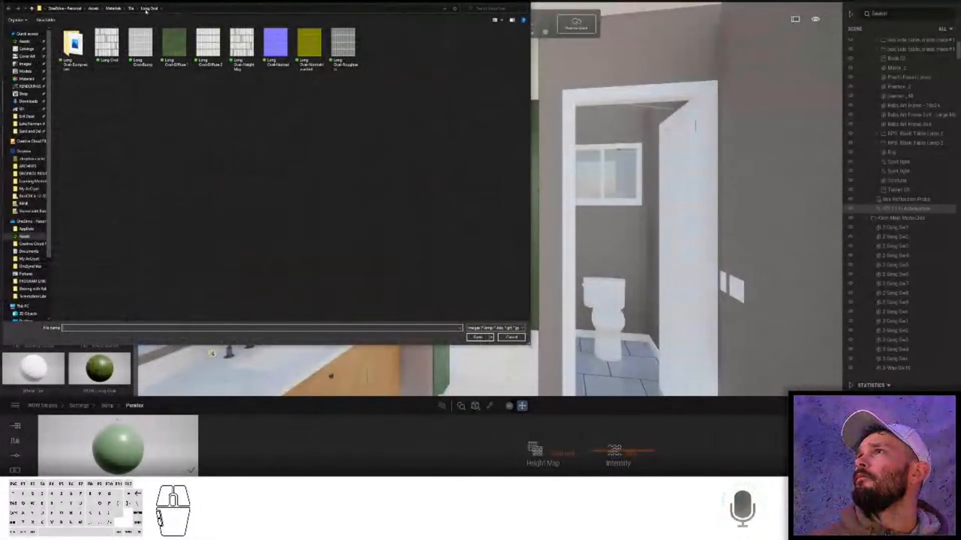
left_click(130, 8)
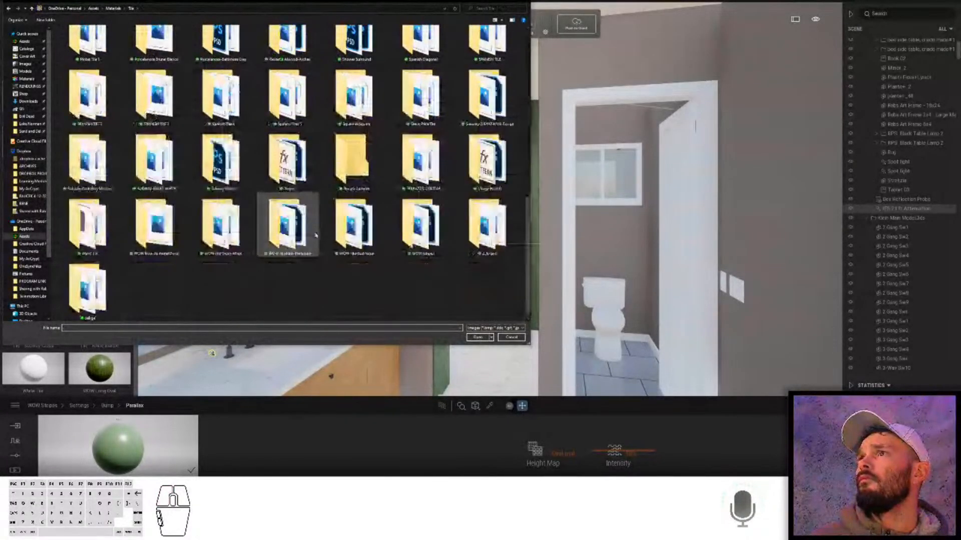
left_click(354, 225)
double_click(353, 225)
double_click(75, 47)
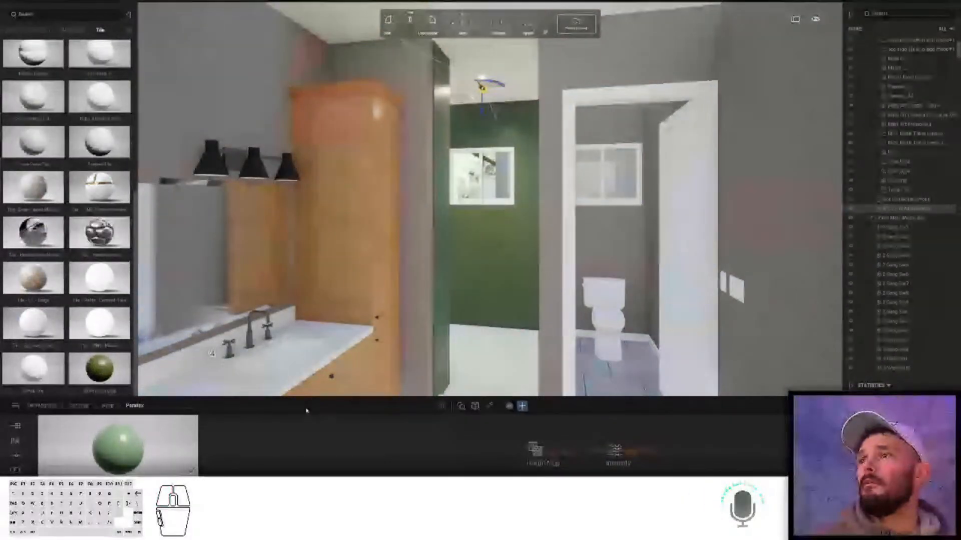
left_click(110, 406)
- Raise the shower tile material's bump to 86% and set its scale to 1
left_click(79, 406)
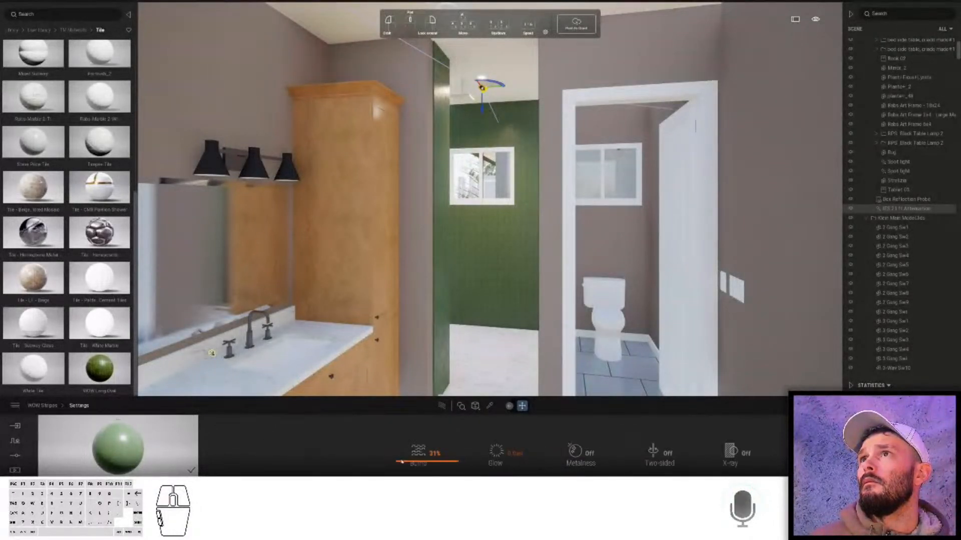
mouse_move(407, 442)
left_mouse_down()
mouse_move(410, 425)
mouse_move(415, 438)
left_mouse_up()
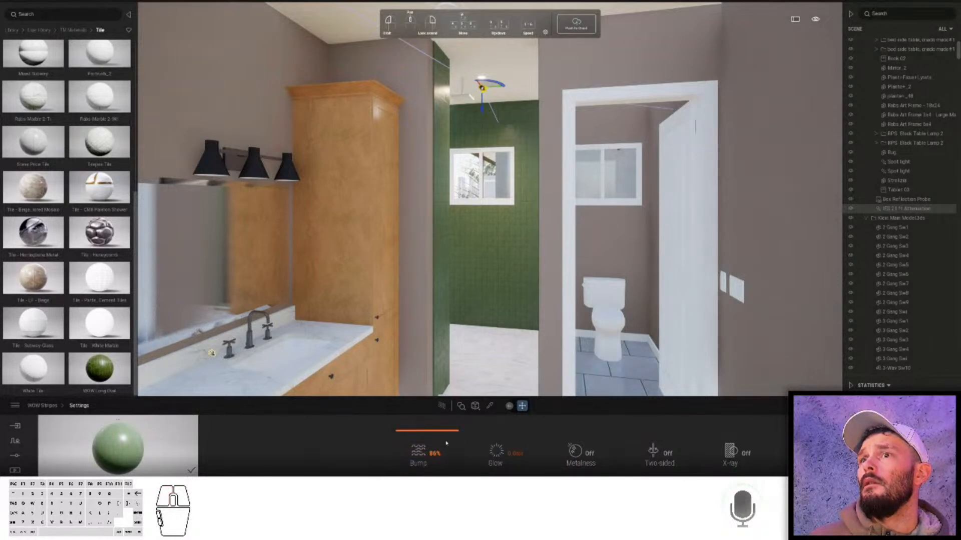
left_click(43, 405)
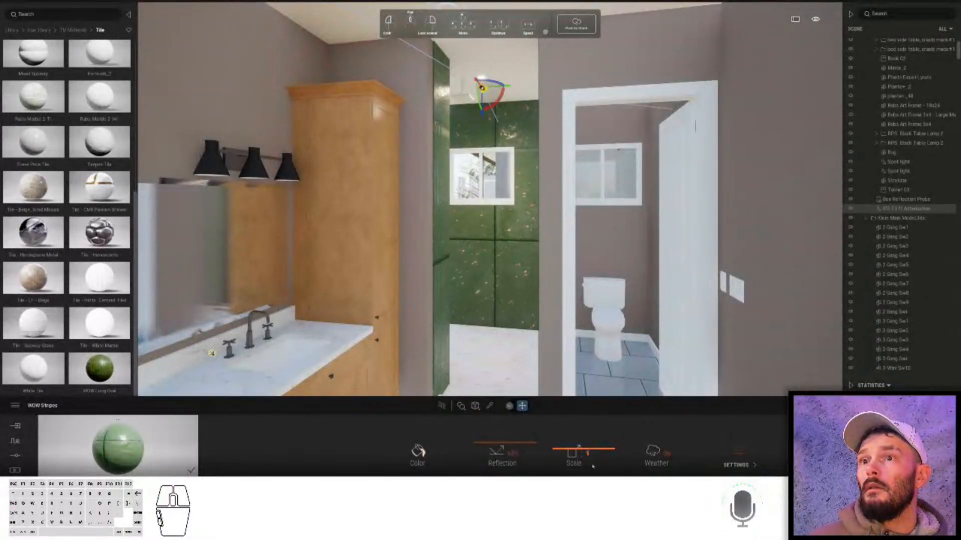
key("Return")
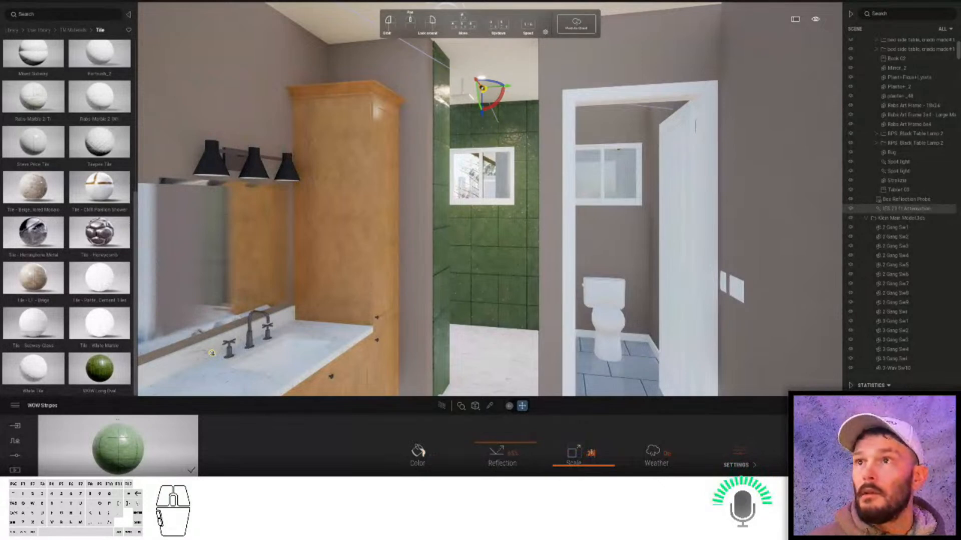
- Set the shower tile material's scale to 0.25 and rename the material WOW Stardust Neo
key("Tab")
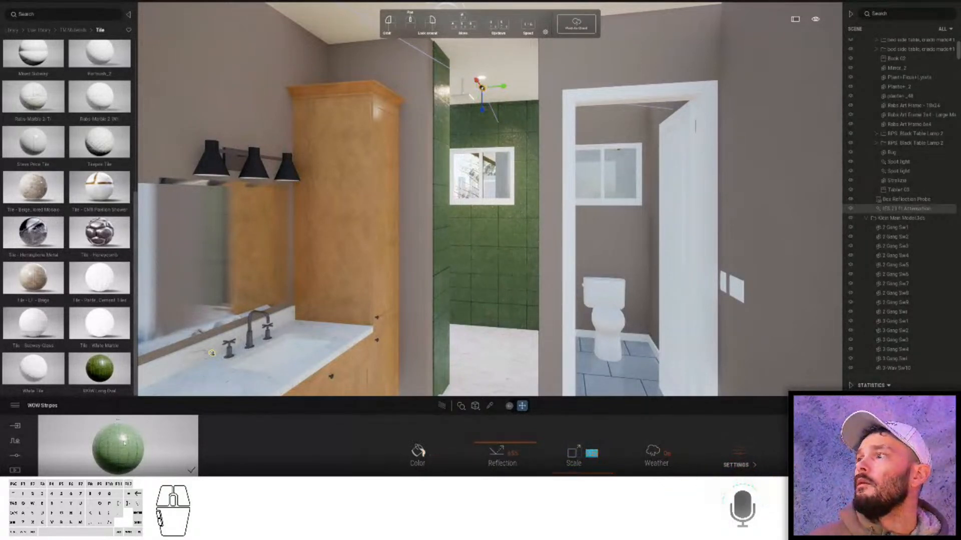
right_click(96, 376)
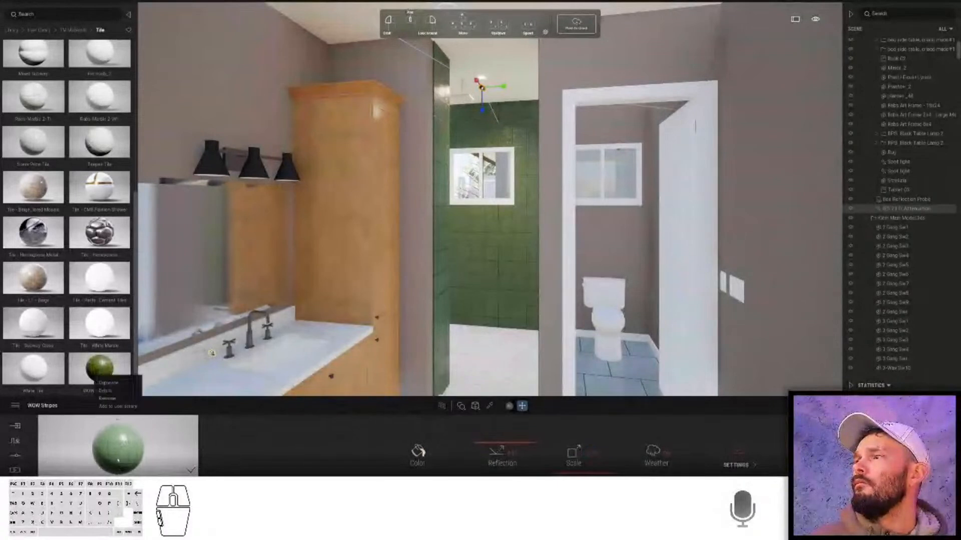
left_click(106, 398)
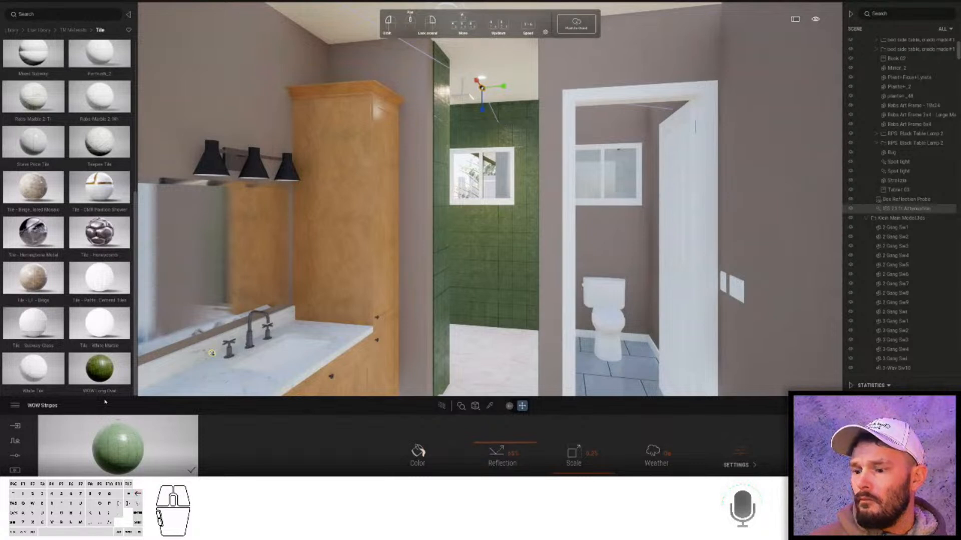
type("ut")
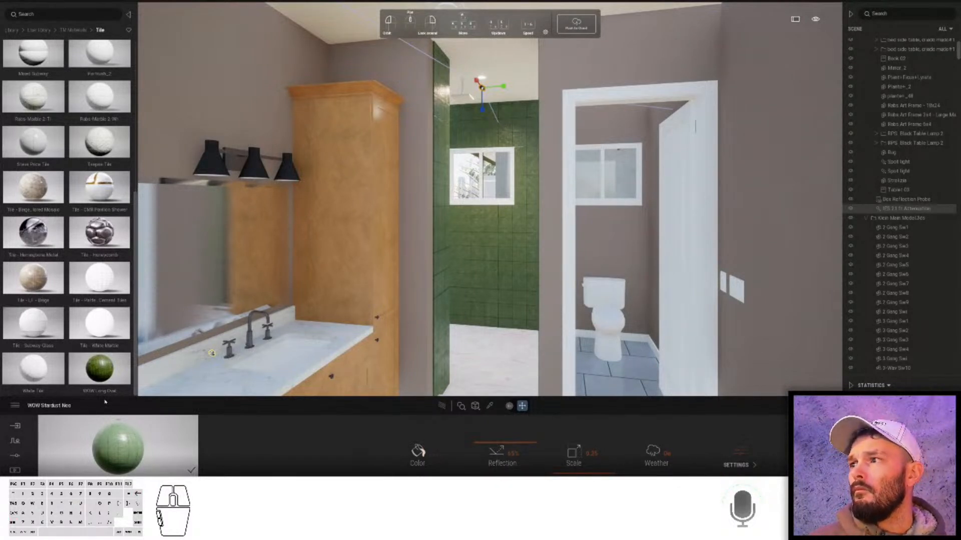
- Replace the tile material's color texture with the Stardust Nero-Diffuse 5 image from the WOW-Stardust Nero folder
left_click(417, 453)
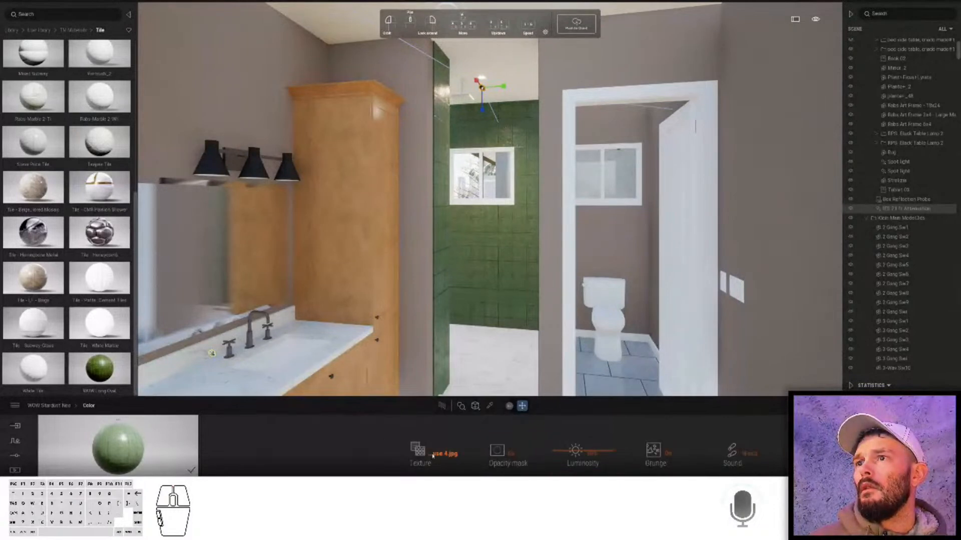
mouse_move(418, 450)
left_click(380, 402)
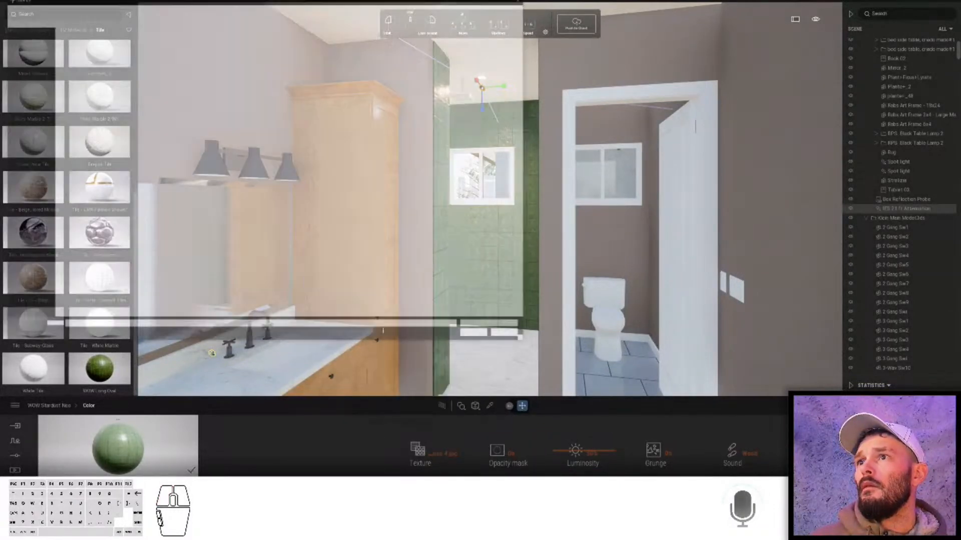
left_click(237, 47)
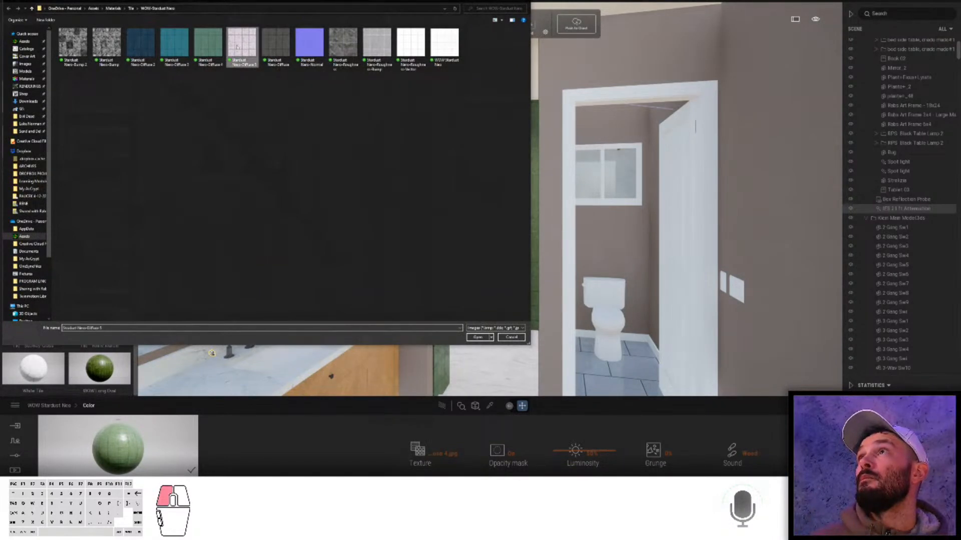
double_click(237, 47)
left_click(50, 405)
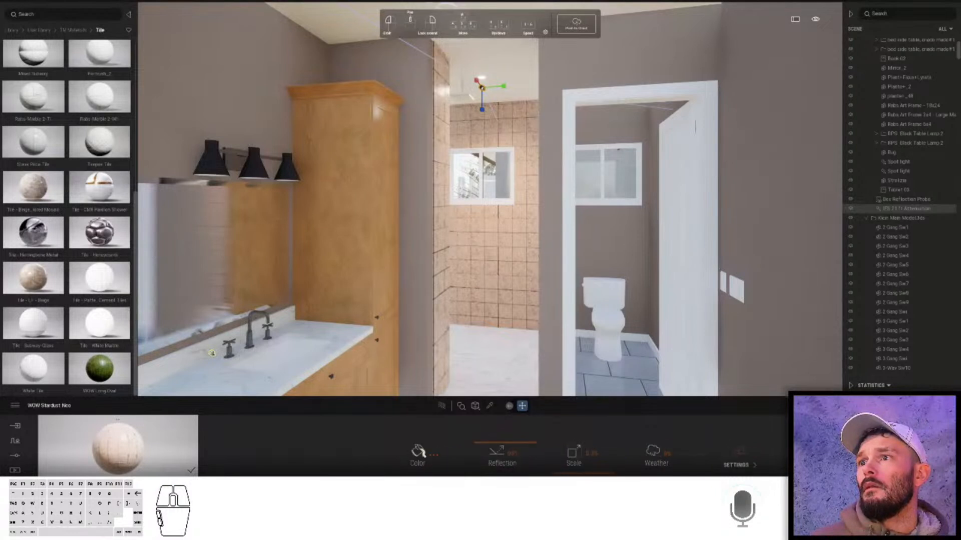
- Change the tile material's peach color tint to a near-white shade
left_click(417, 452)
left_click(429, 240)
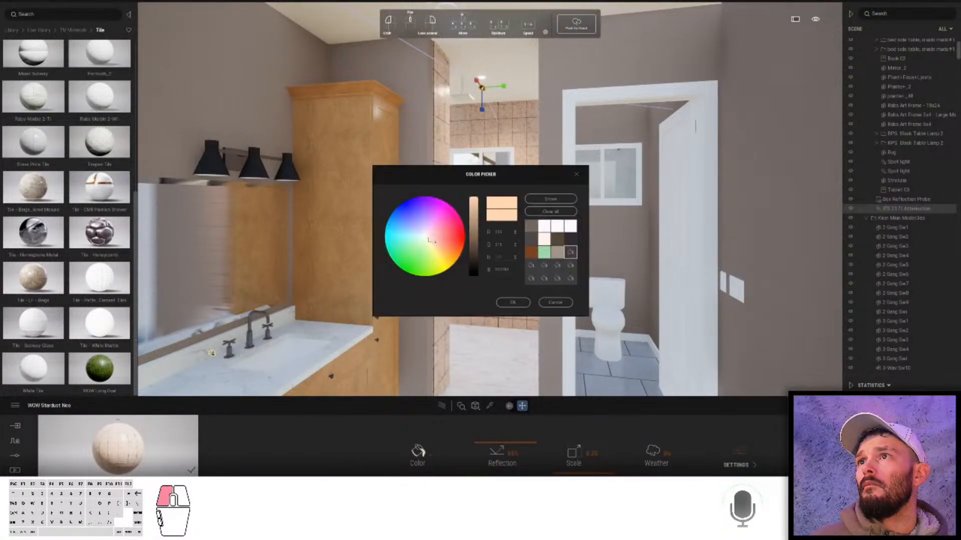
left_click(513, 302)
- Rename the tile material WOW Stardust Neo-Colorless and add it to the user library
left_click(119, 420)
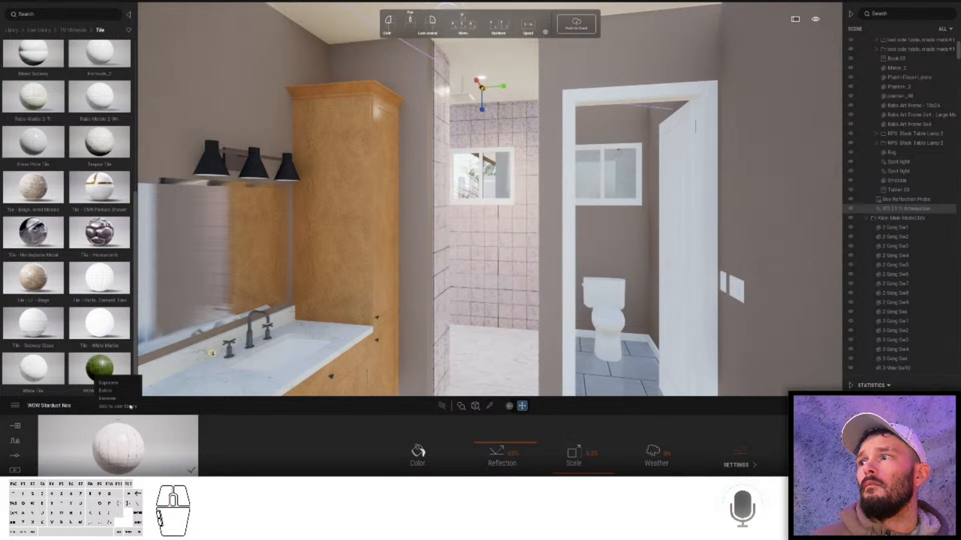
left_click(115, 399)
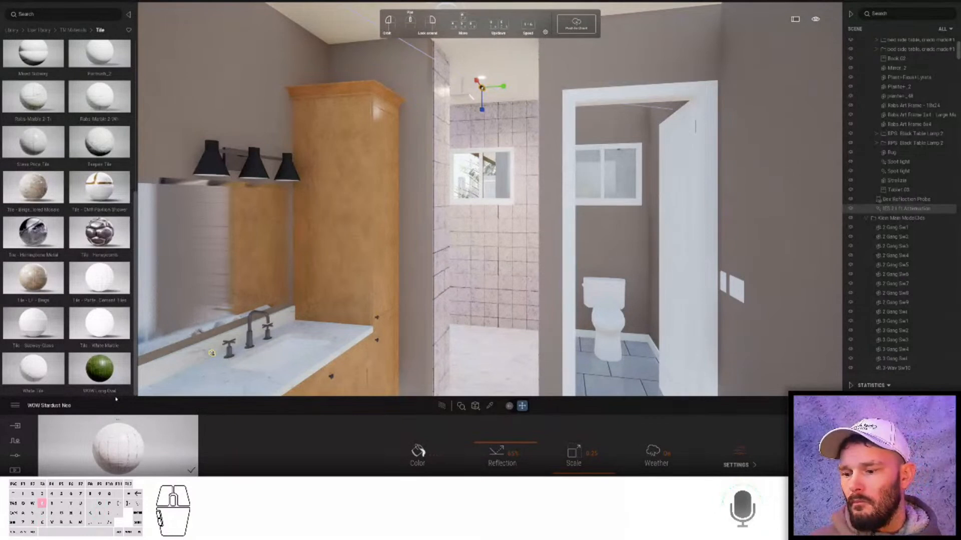
type("-Colorless")
key("Return")
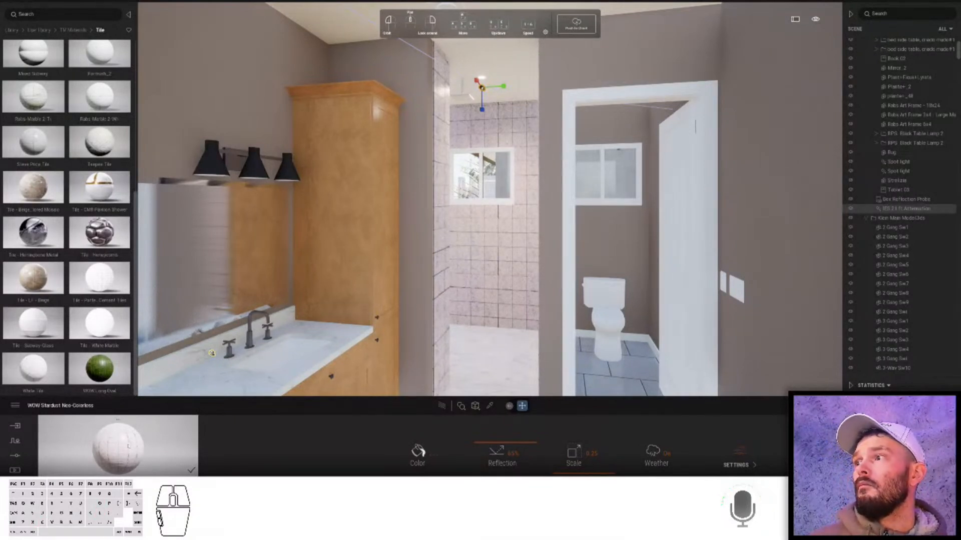
right_click(120, 415)
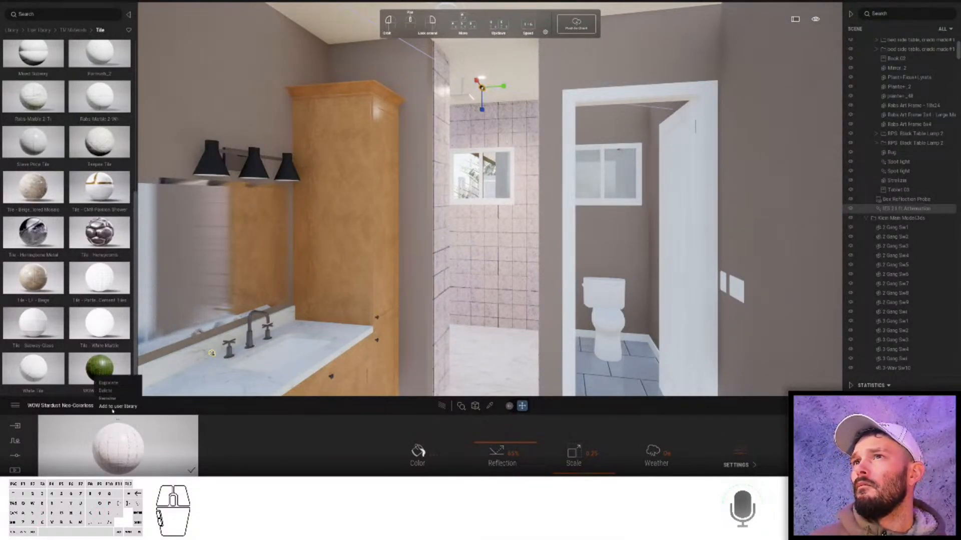
left_click(115, 407)
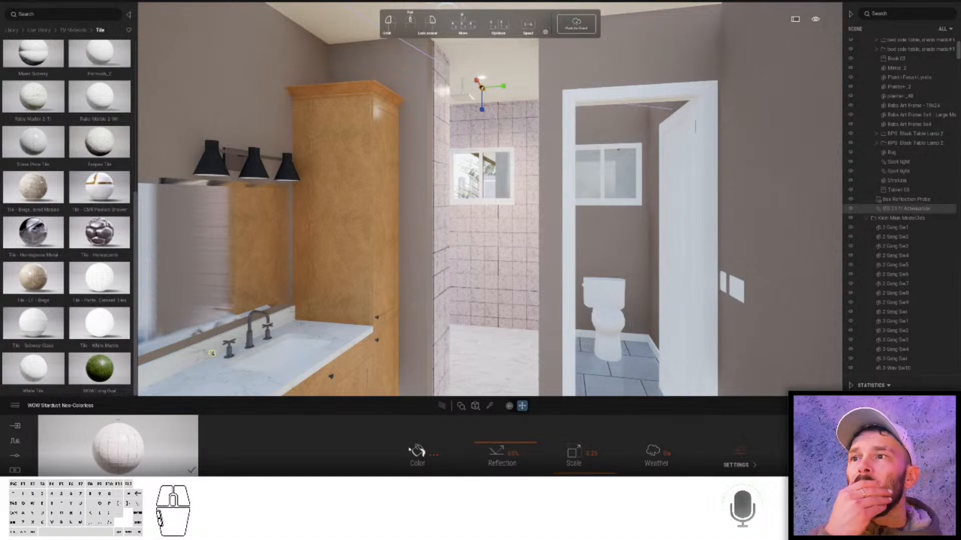
- Set the WOW Stardust Neo-Colorless material's color to the saved white swatch
left_click(410, 450)
left_click(551, 226)
left_click(512, 302)
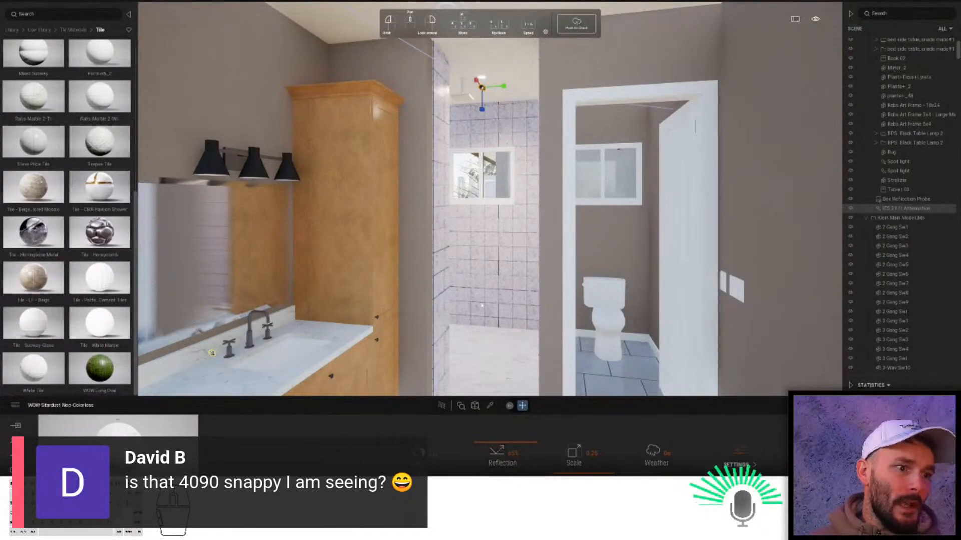
- Preview the bathroom with the path tracer, check its quality options and the tile color, and return to the real-time view
left_click(441, 406)
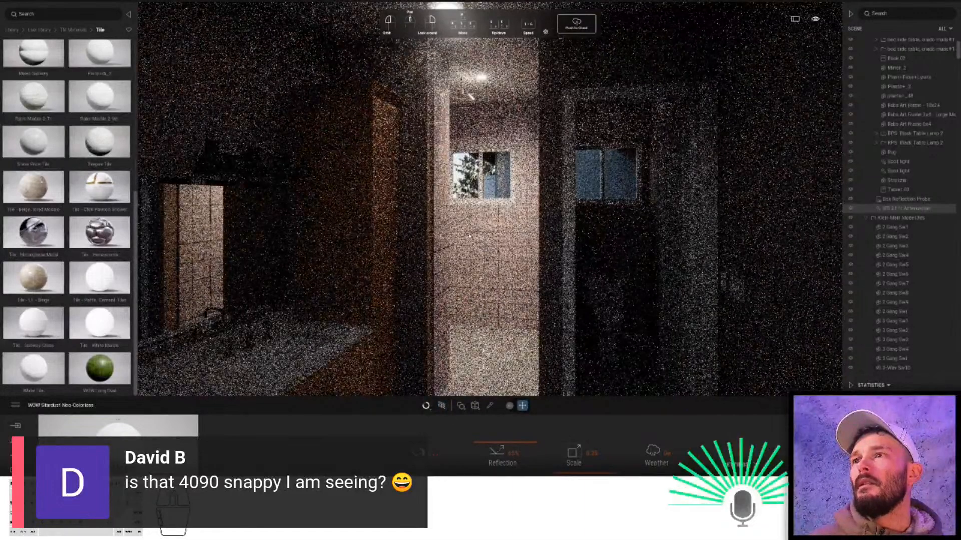
left_click(441, 406)
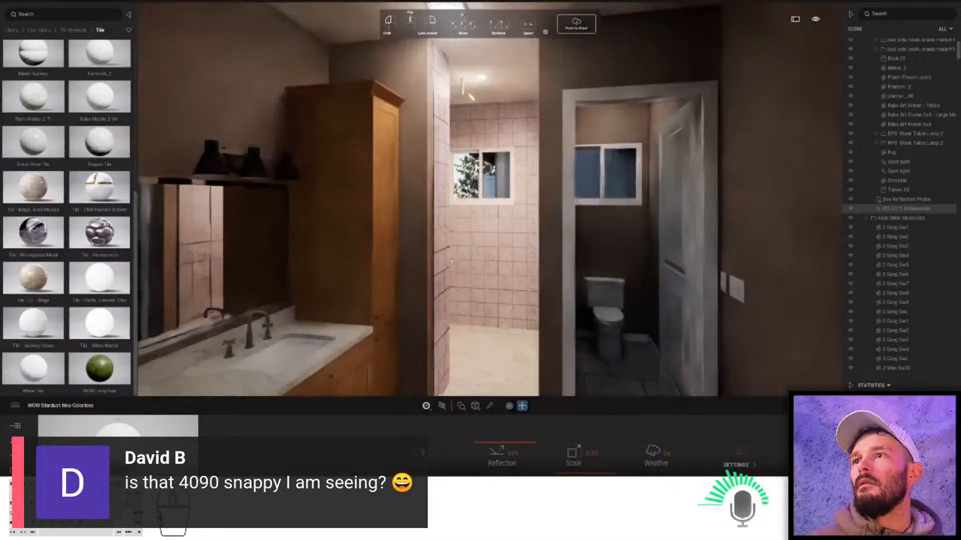
left_click(432, 412)
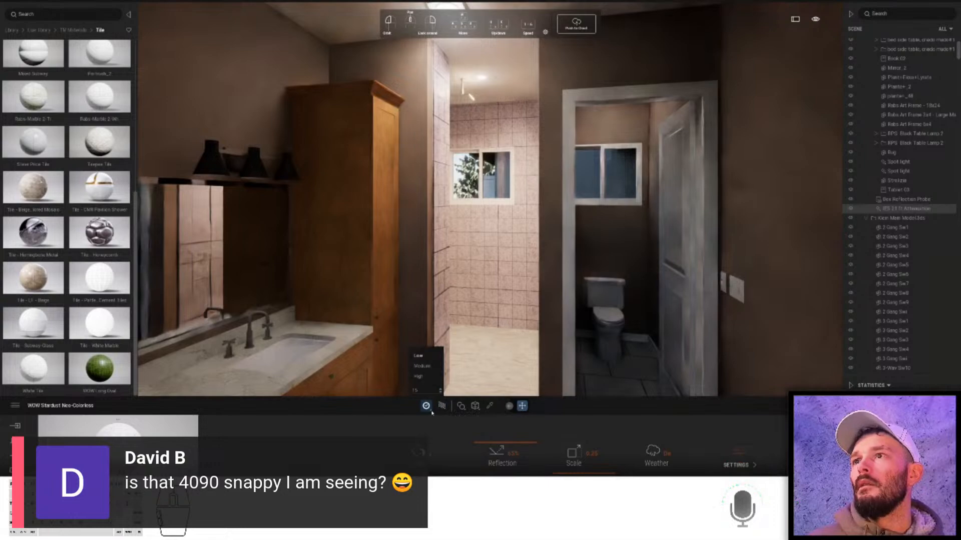
left_click(361, 451)
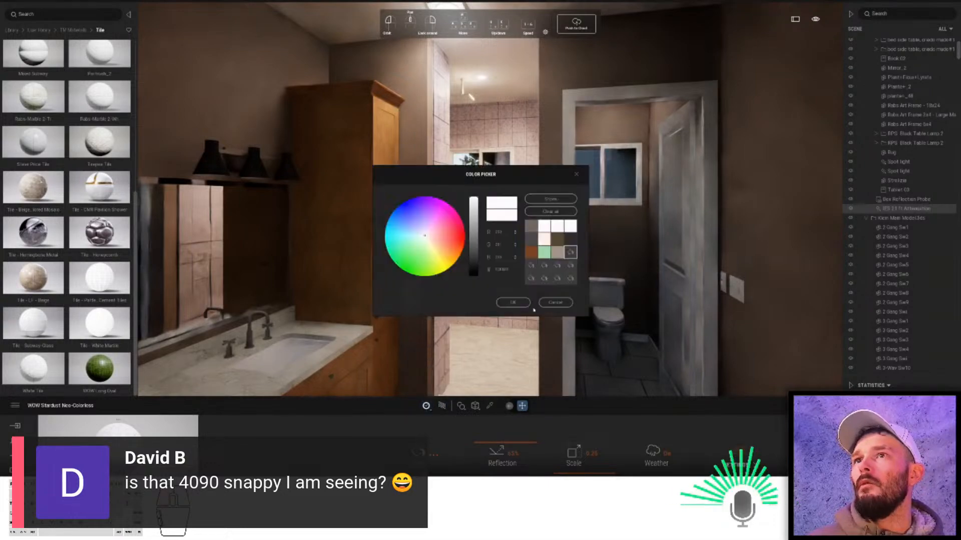
left_click(550, 304)
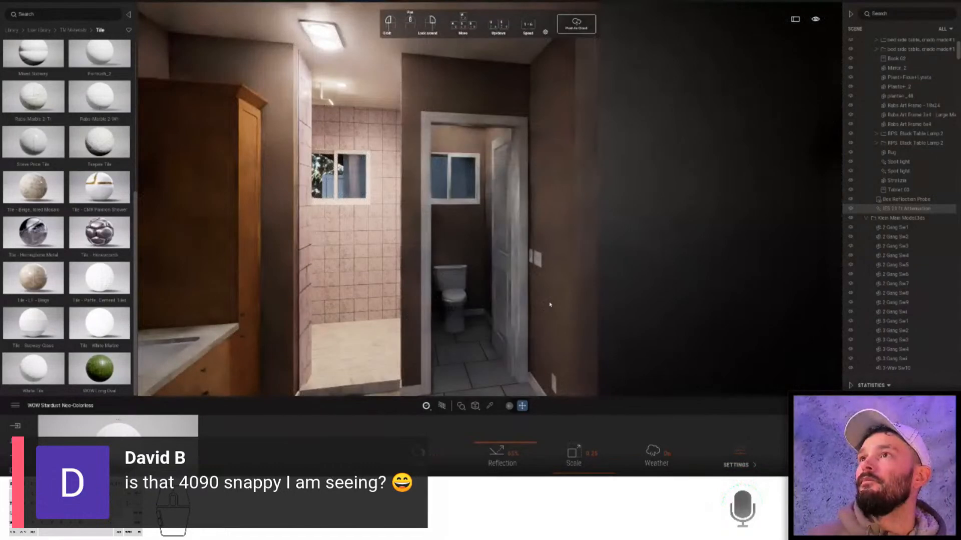
left_click(443, 407)
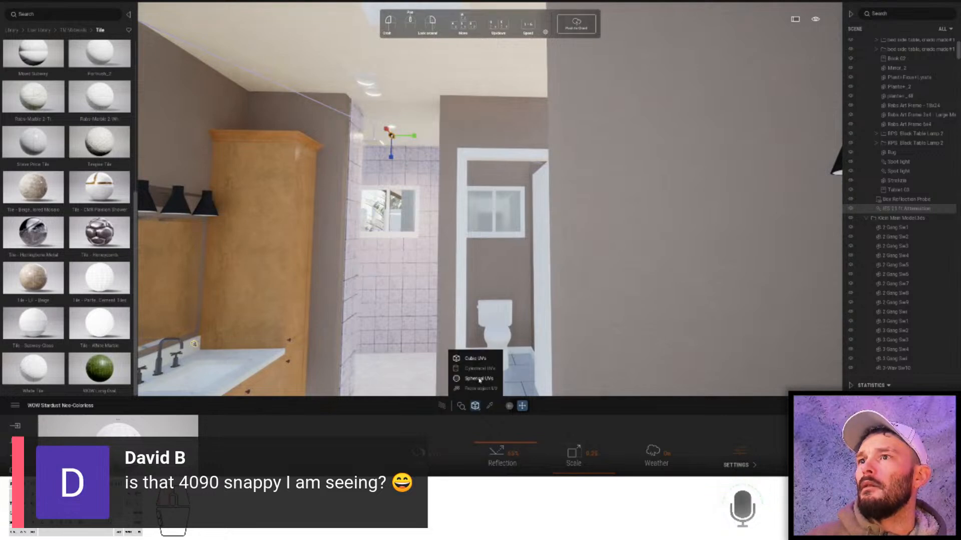
- Place an omnidirectional light from the user library's emitters inside each of the three shades of the first vanity fixture
mouse_move(469, 305)
right_mouse_down()
mouse_move(415, 171)
mouse_move(401, 167)
mouse_move(388, 171)
mouse_move(398, 224)
mouse_move(386, 234)
mouse_move(374, 208)
mouse_move(399, 237)
right_mouse_up()
left_click(39, 30)
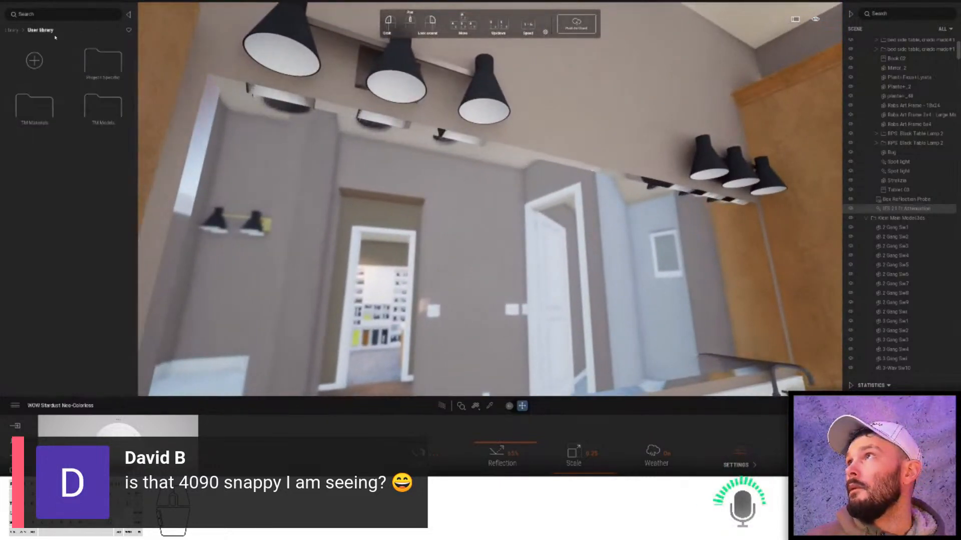
double_click(91, 122)
double_click(35, 150)
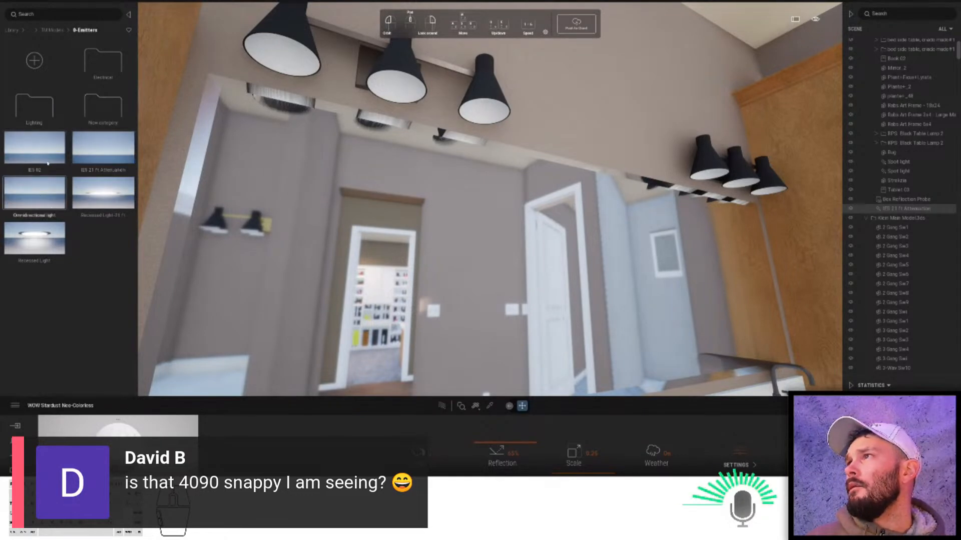
left_click_drag(45, 188, 389, 80)
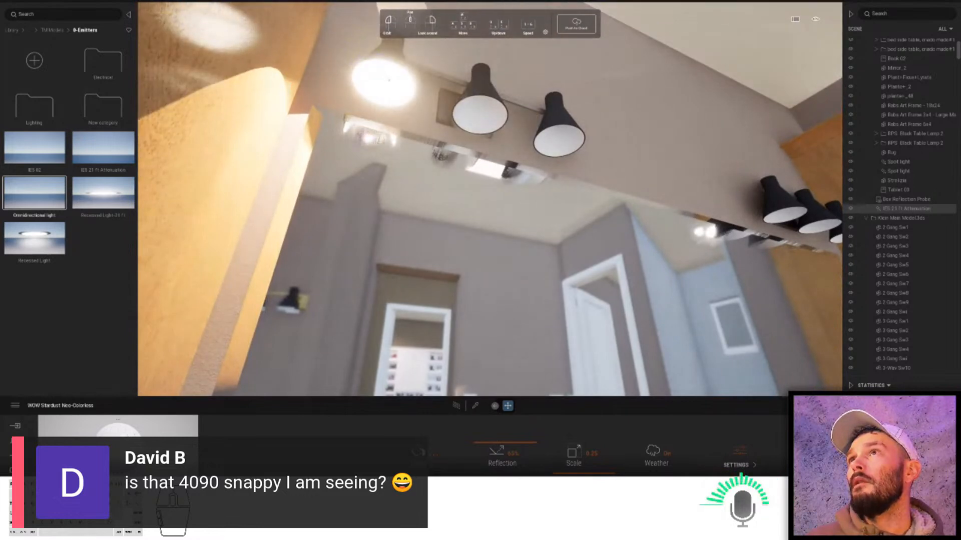
left_click(388, 80)
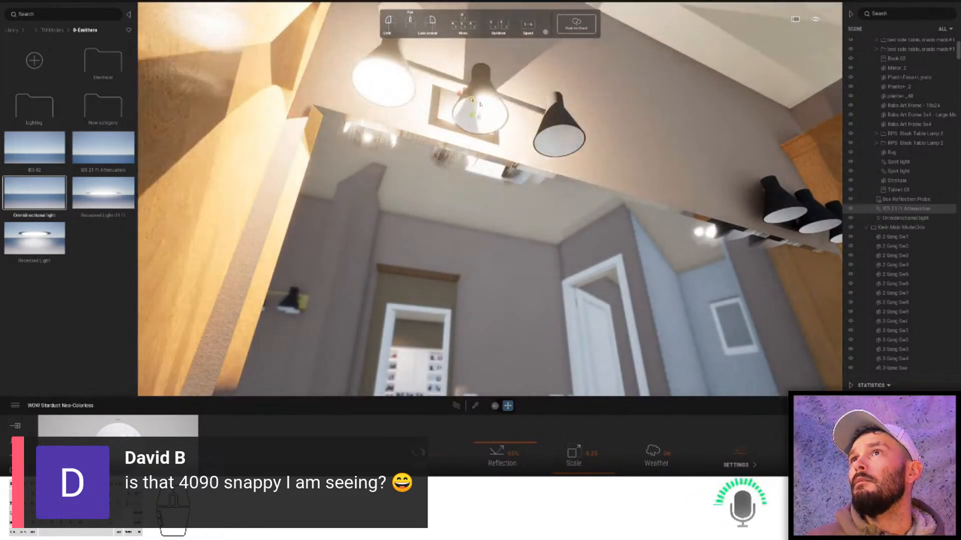
left_click(480, 105)
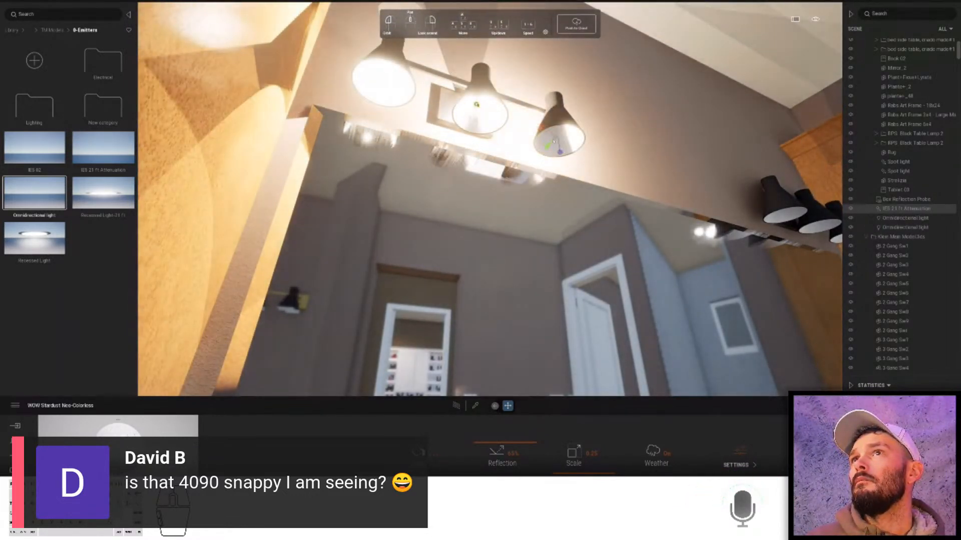
left_click(555, 142)
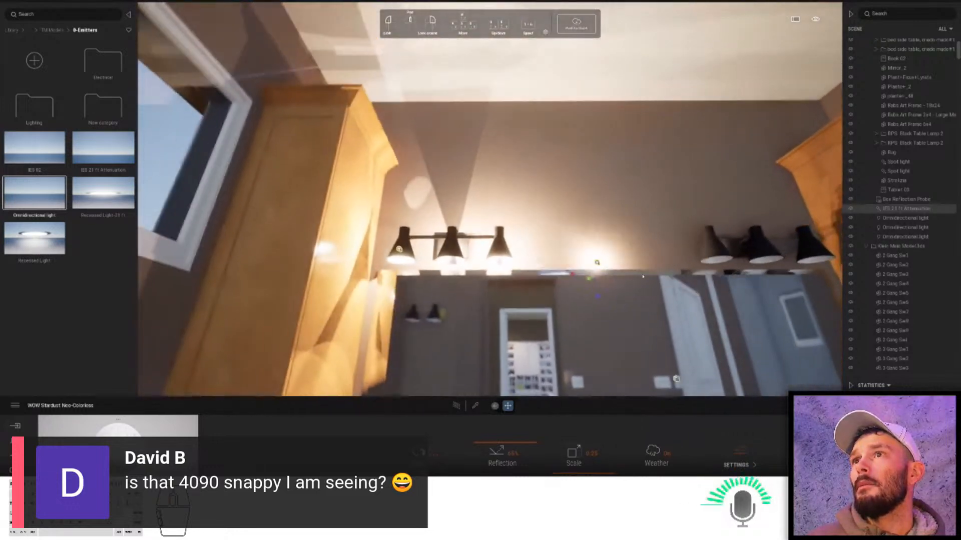
- Place omnidirectional lights inside the three shades of the second vanity fixture, beside the tall wood cabinet
key("a")
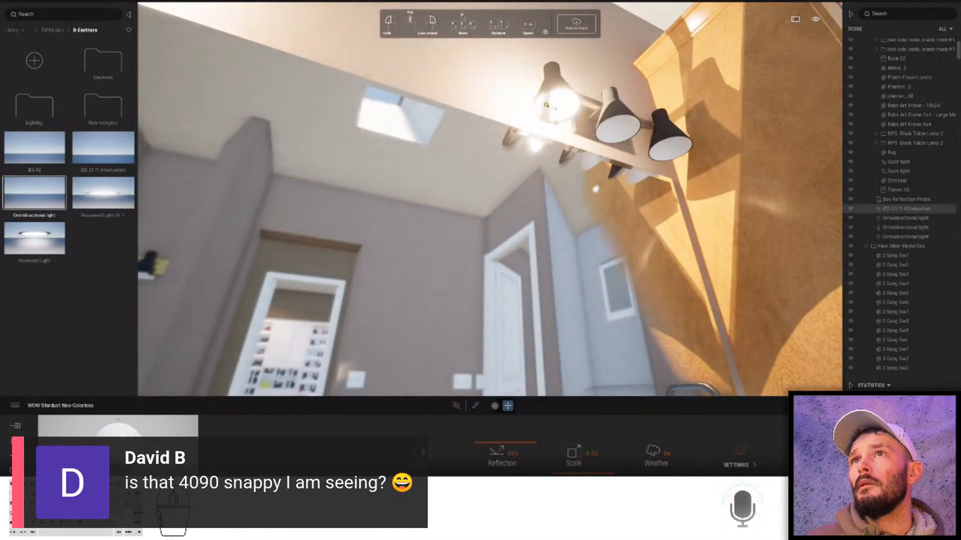
left_click(547, 106)
left_click(613, 133)
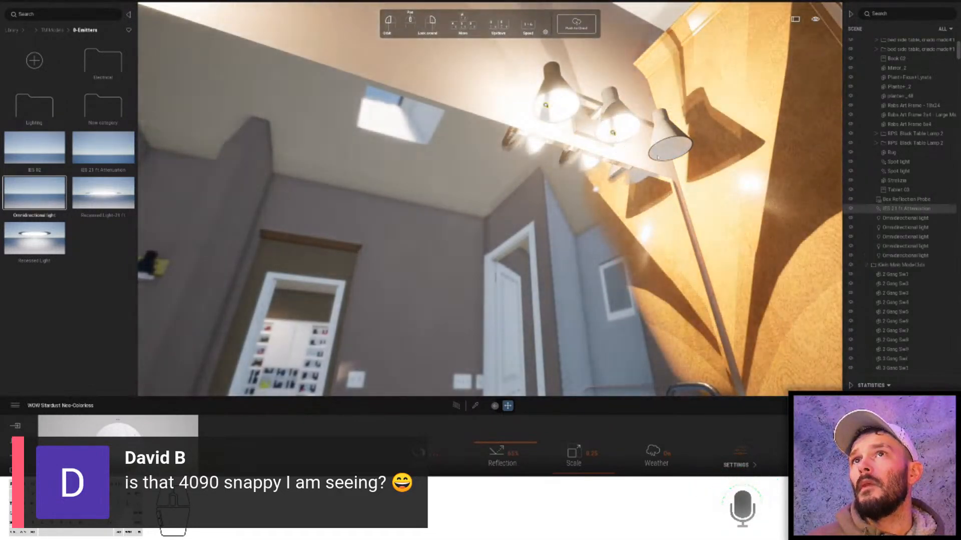
key("s")
right_click_drag(650, 156, 518, 205)
key("s")
key("e")
key("s")
key("s")
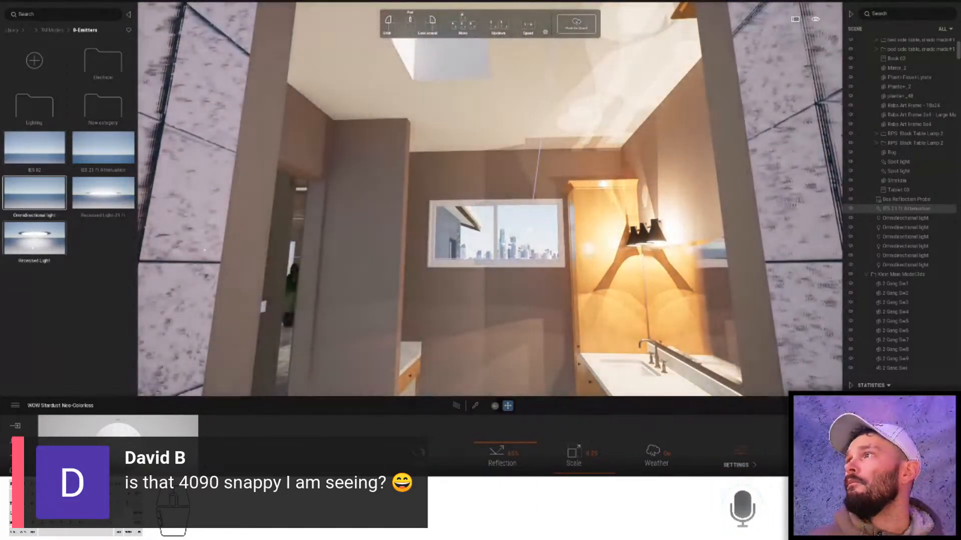
- Place four Recessed Light-21 ft fixtures across the master bath ceiling, including one in the toilet room
left_click_drag(103, 192, 473, 117)
key("w")
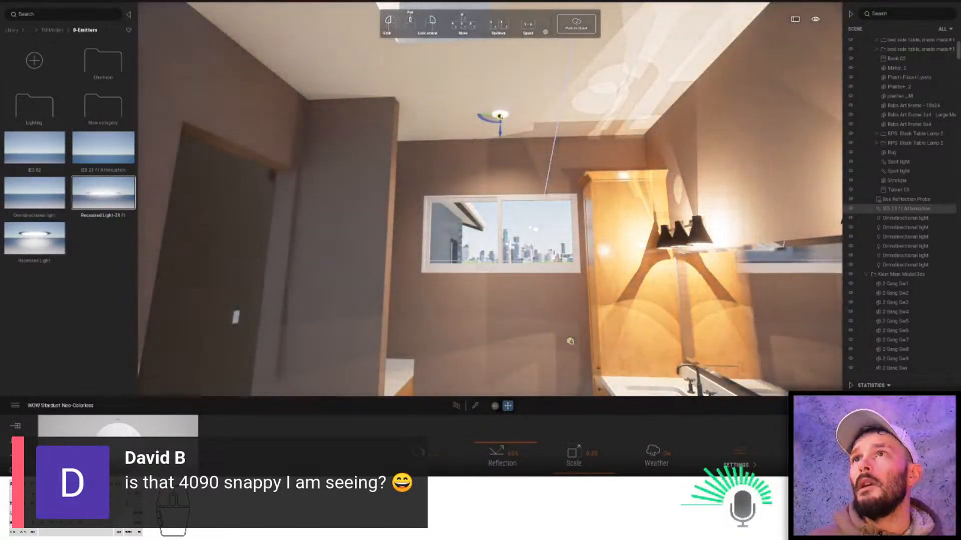
right_click_drag(454, 146, 466, 148)
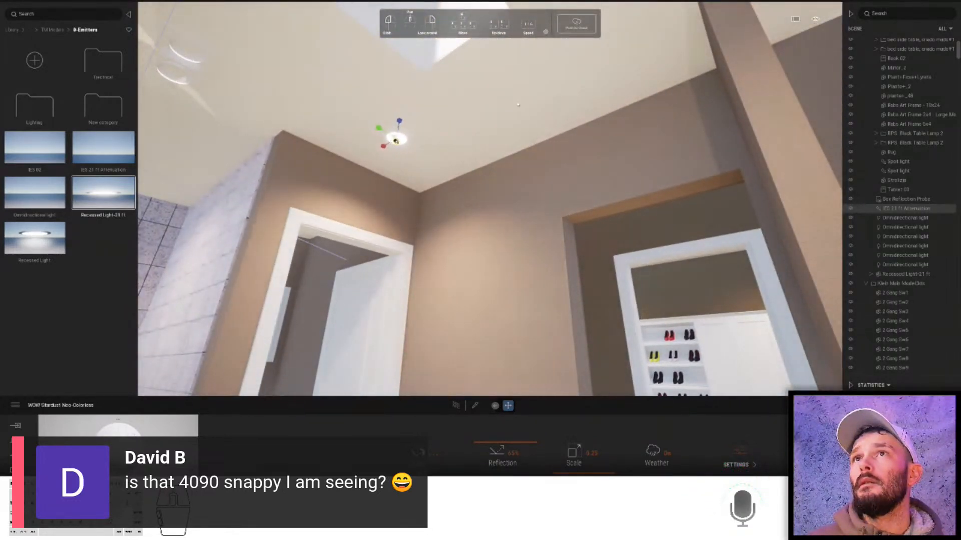
right_click_drag(466, 148, 467, 148)
right_click_drag(424, 256, 482, 159)
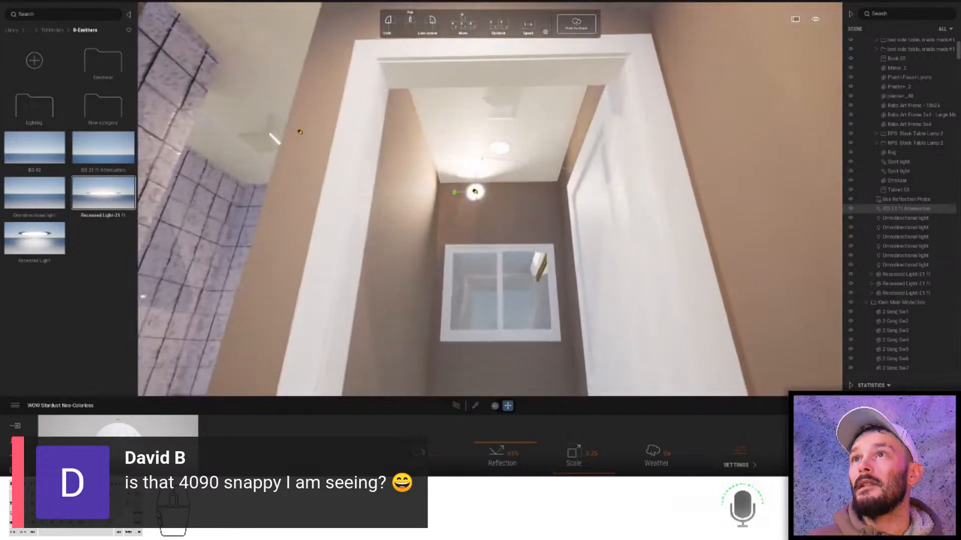
key("v")
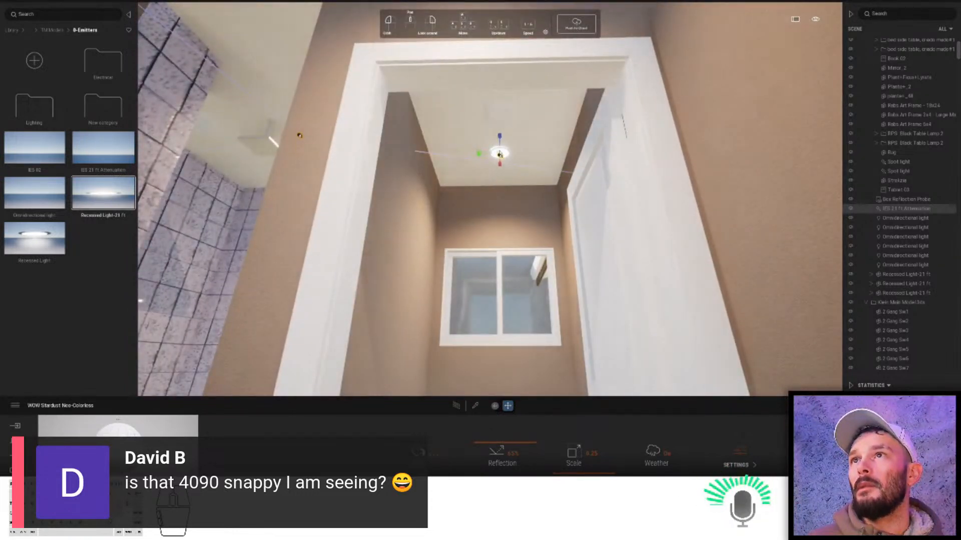
left_click(498, 152)
key("s")
right_click_drag(473, 226, 459, 337)
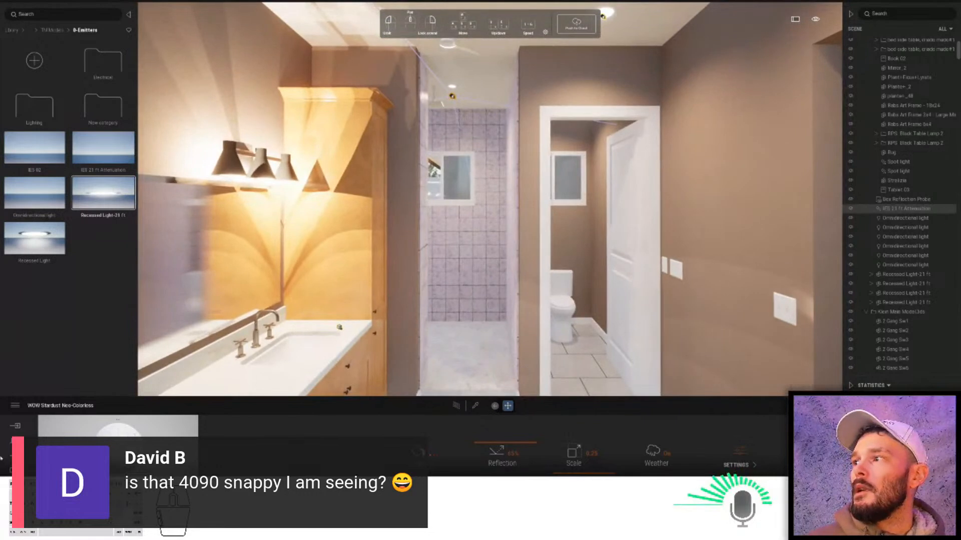
- Check the camera settings, including vignetting, lens flare and near clipping
left_click(738, 464)
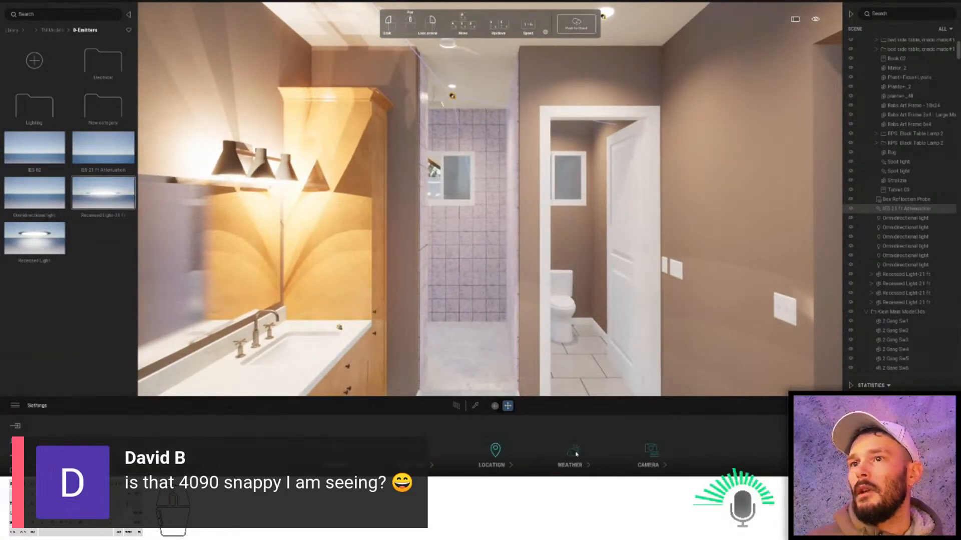
left_click(650, 453)
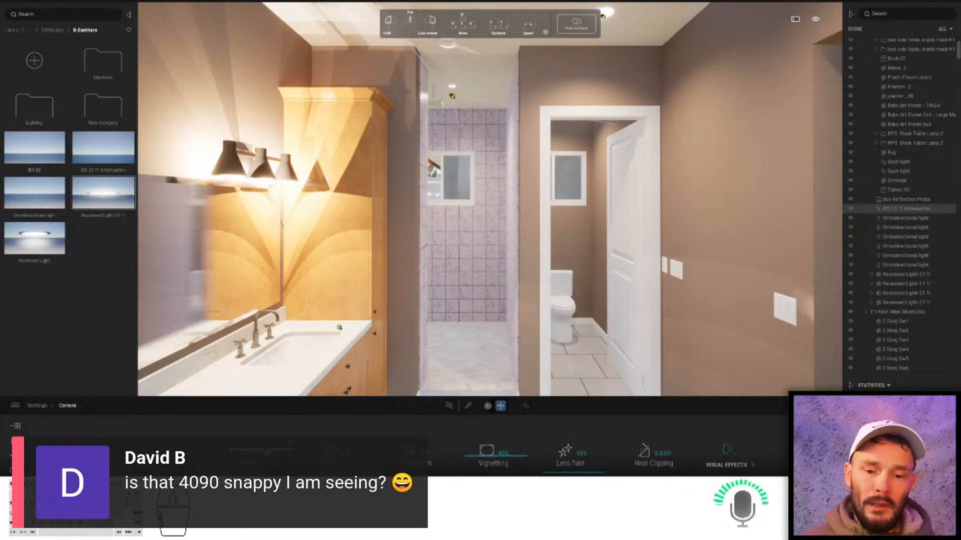
scroll(489, 200, "down", 5)
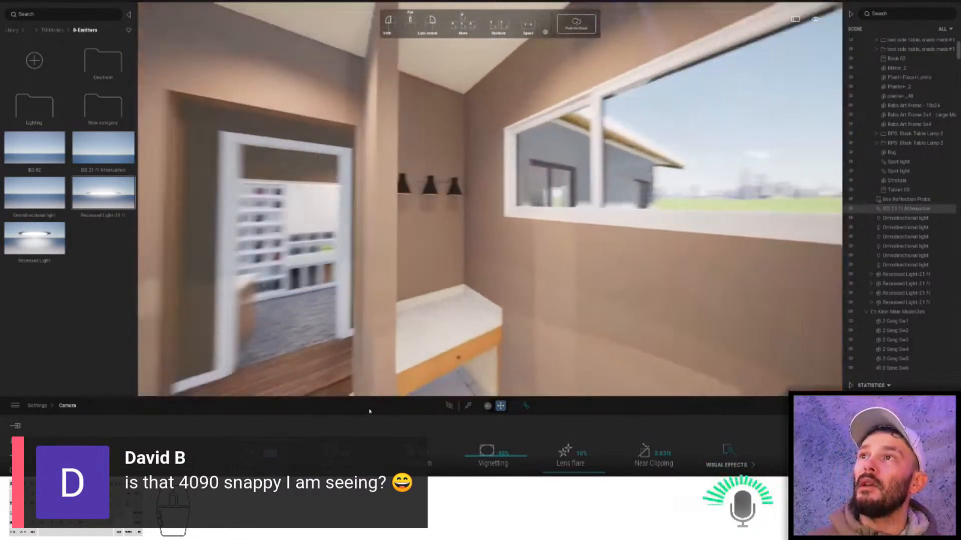
- Place omnidirectional lights in the three shades of the fixture above the small counter beside the window
right_click_drag(370, 411, 300, 401)
key("w")
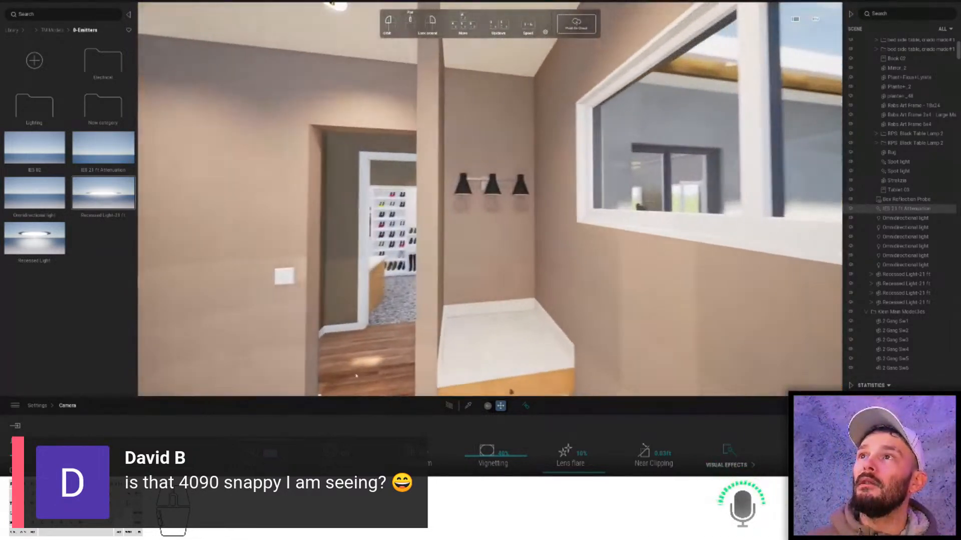
left_click(32, 208)
right_click_drag(326, 241, 426, 157)
key("w")
key("s")
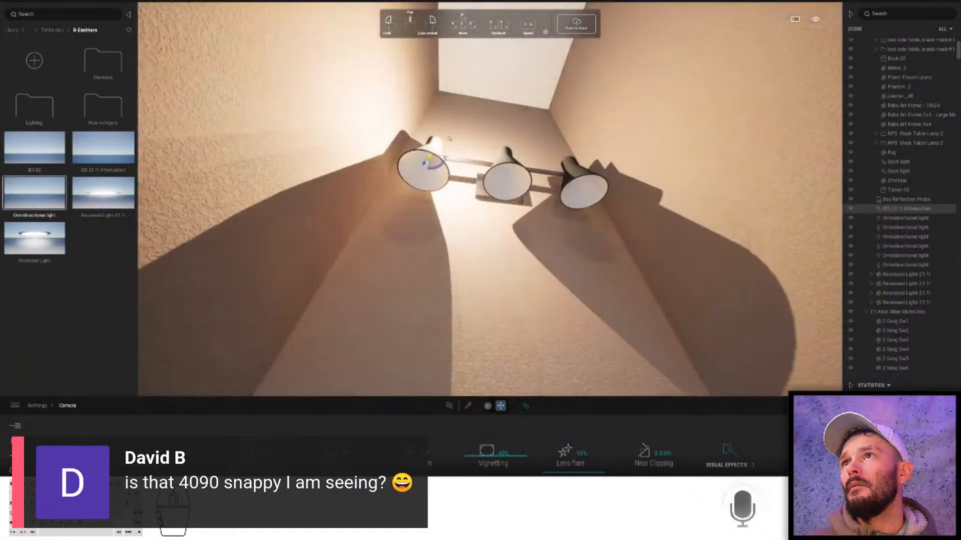
left_click(509, 178)
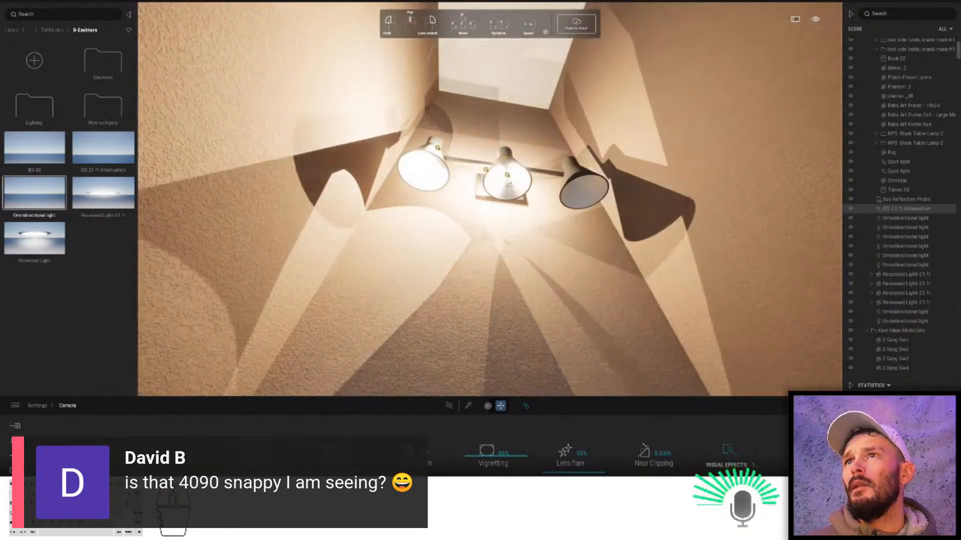
left_click(580, 202)
left_click_drag(593, 207, 585, 192)
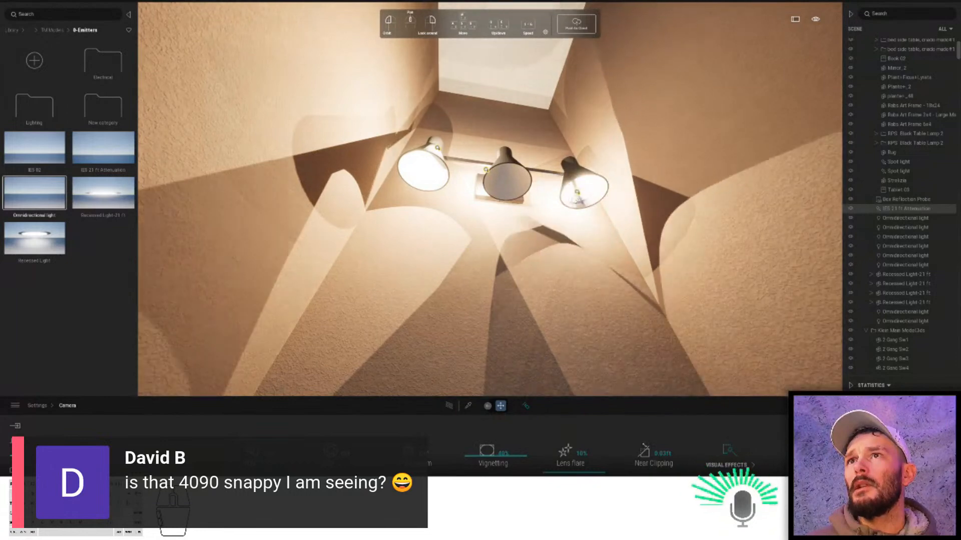
left_click(581, 196)
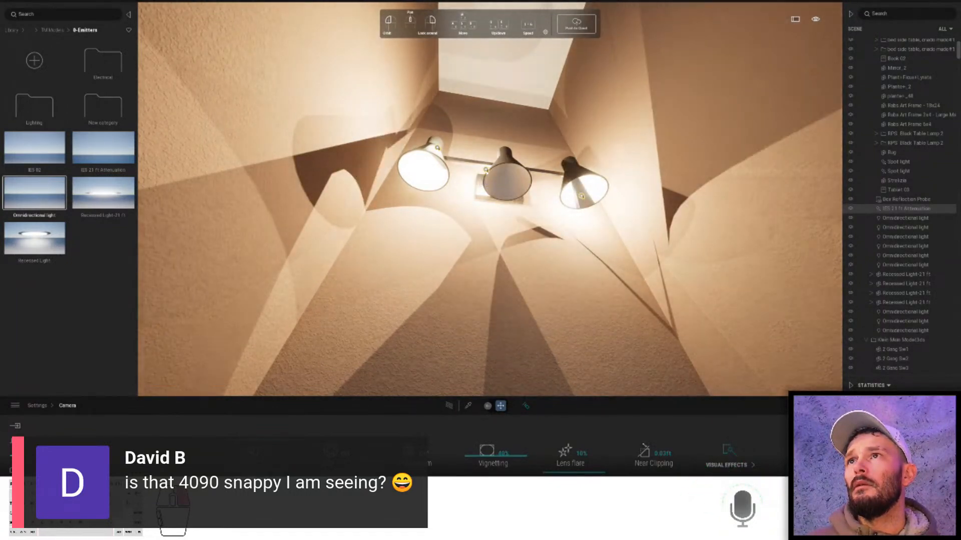
- Reposition the middle omnidirectional light so it sits centered inside the opening of its shade
left_click(485, 169)
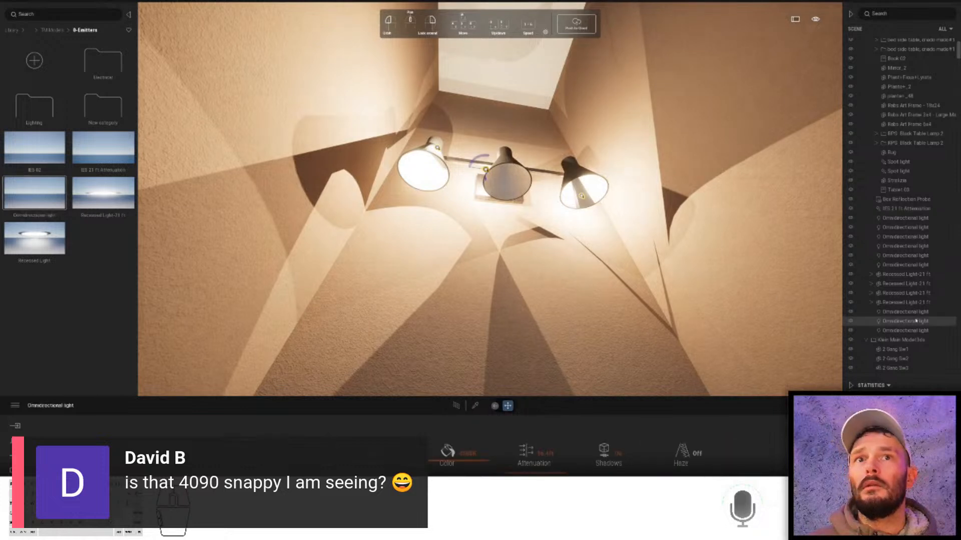
left_click_drag(485, 169, 502, 182)
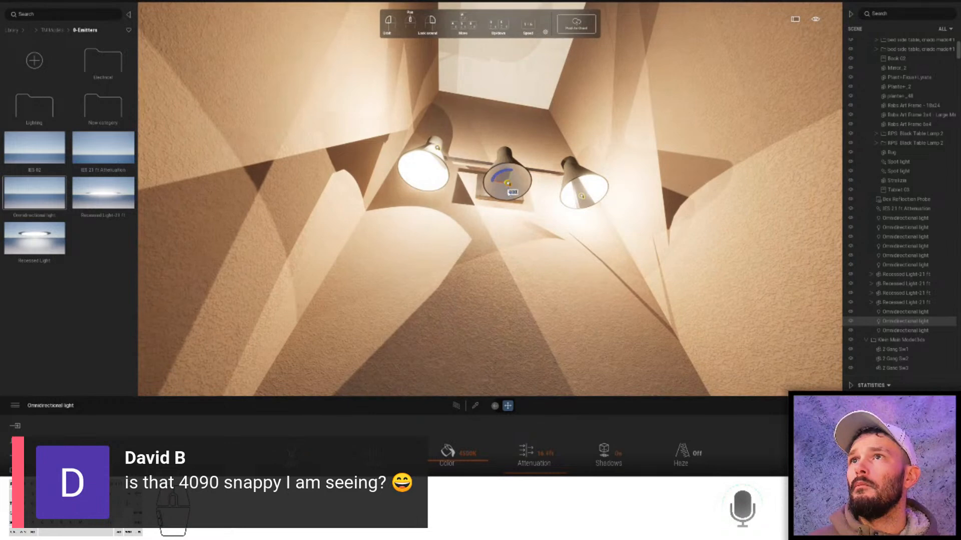
middle_click_drag(507, 185, 492, 255, "shift")
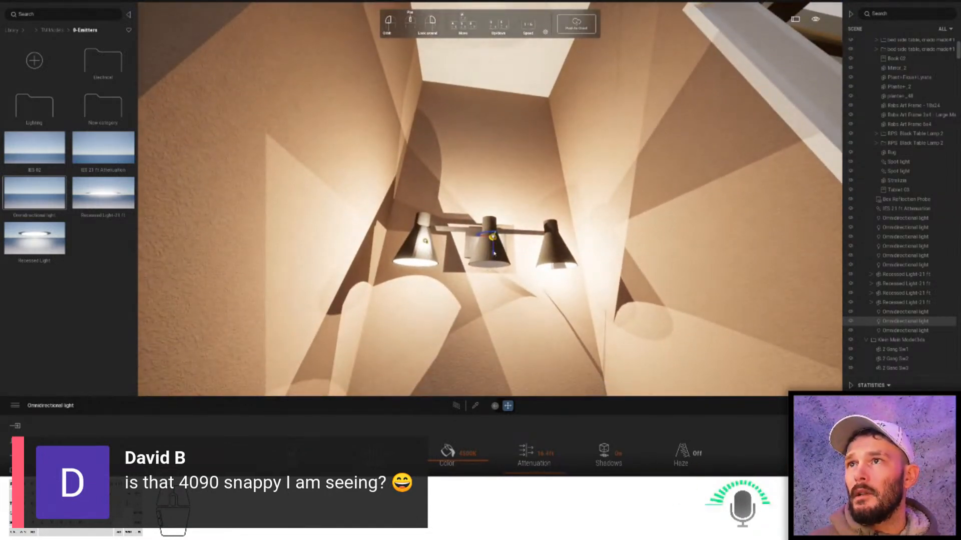
left_click_drag(494, 266, 492, 292)
middle_click_drag(492, 294, 492, 290, "shift")
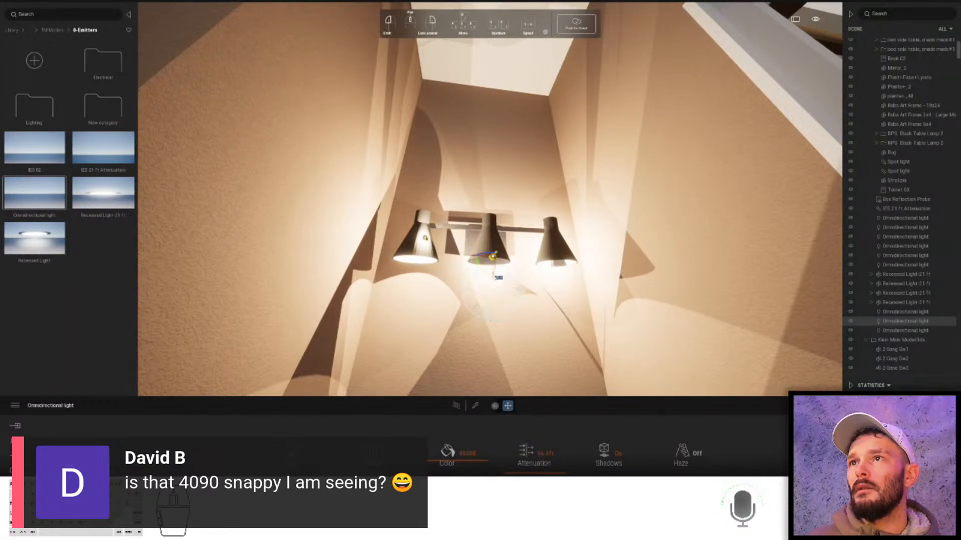
left_click_drag(494, 286, 498, 287)
key("w")
right_click_drag(498, 288, 463, 204)
key("s")
key("w")
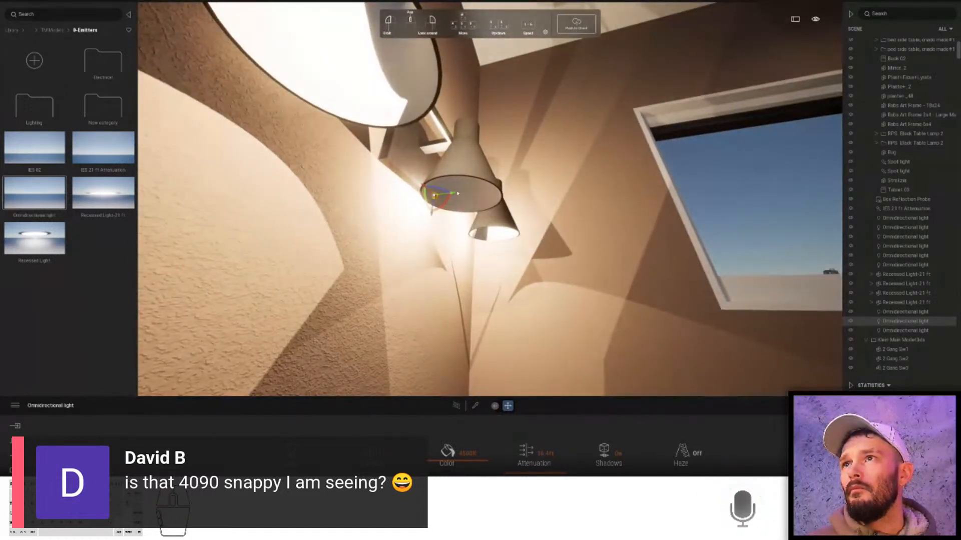
left_click_drag(455, 192, 487, 186)
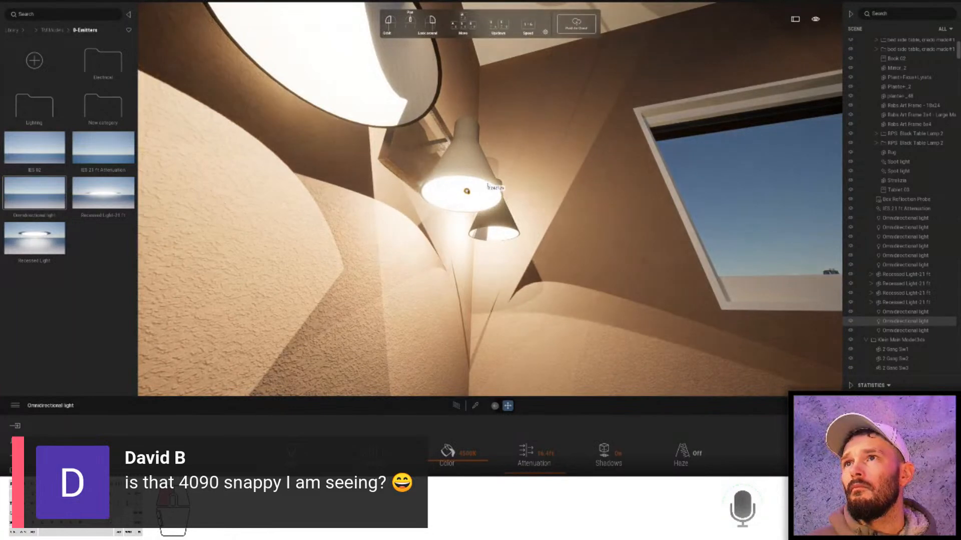
- Preview the fully lit bathroom along the vanity with the path tracer, and return to the real-time view
key("s")
right_click_drag(487, 227, 491, 281)
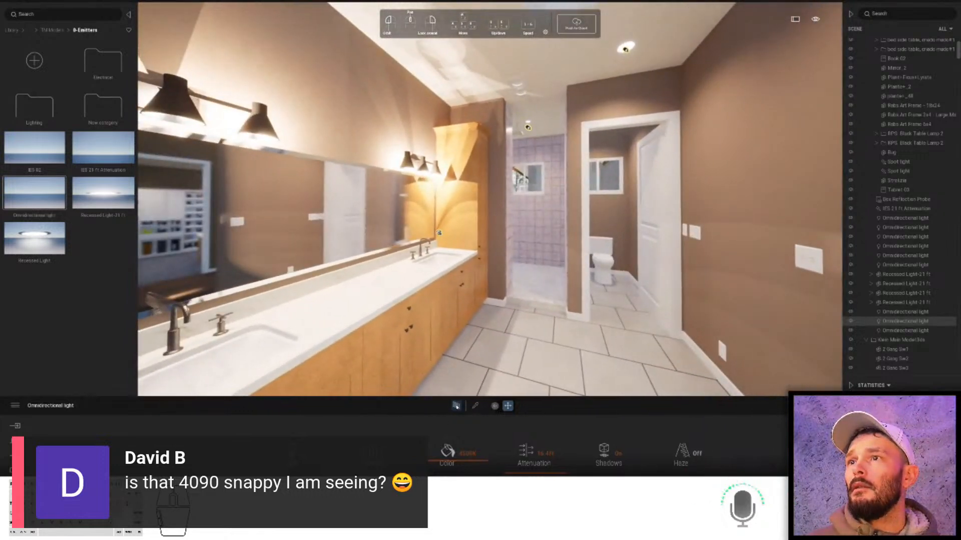
right_click(470, 323)
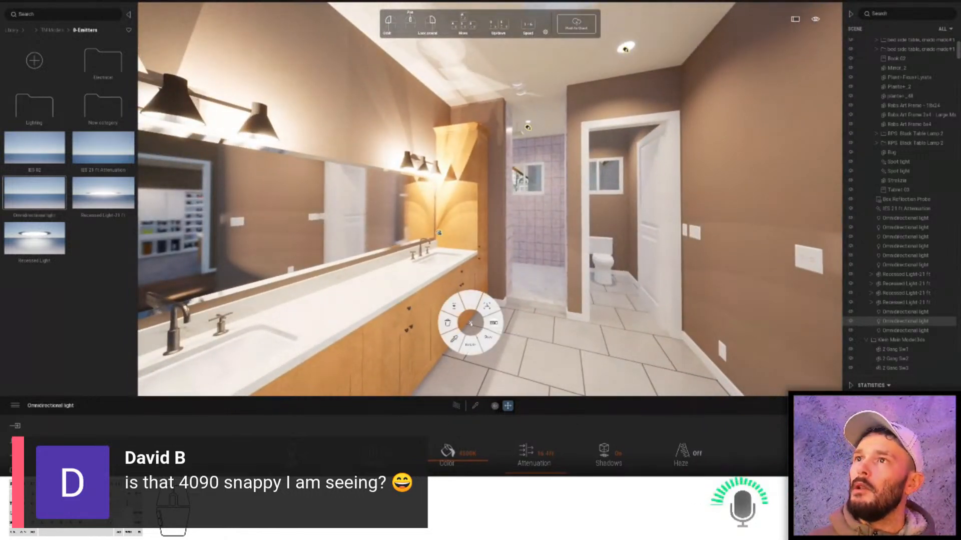
right_click(470, 324)
right_click(471, 324)
left_click(471, 323)
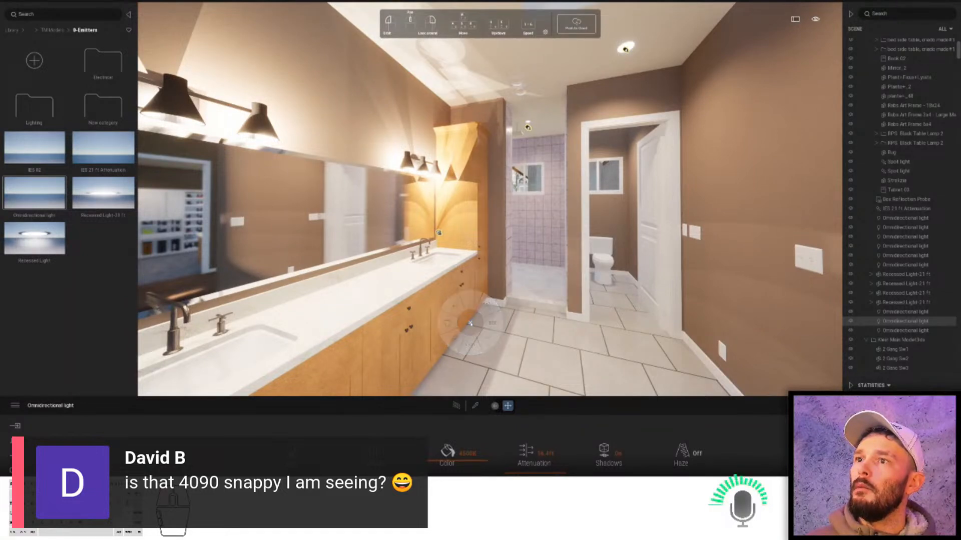
left_click(457, 405)
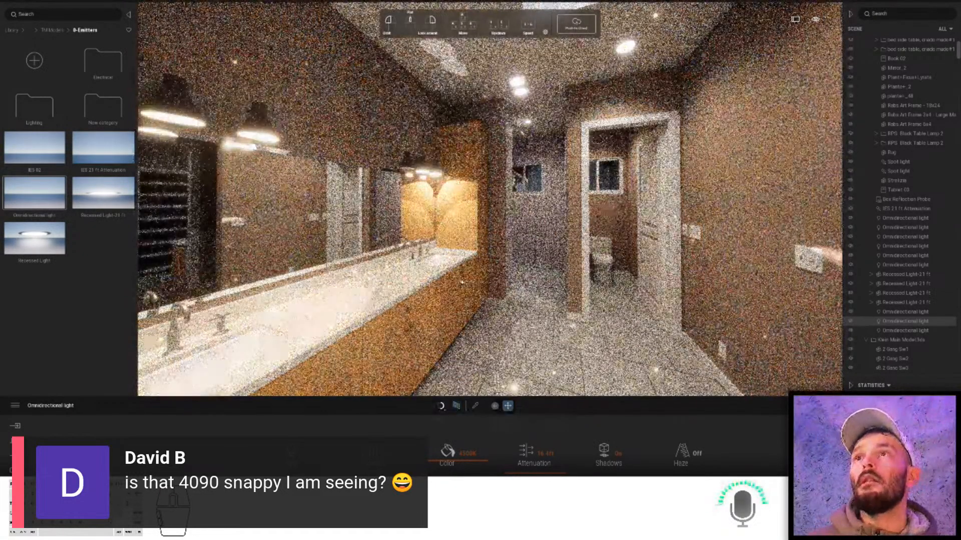
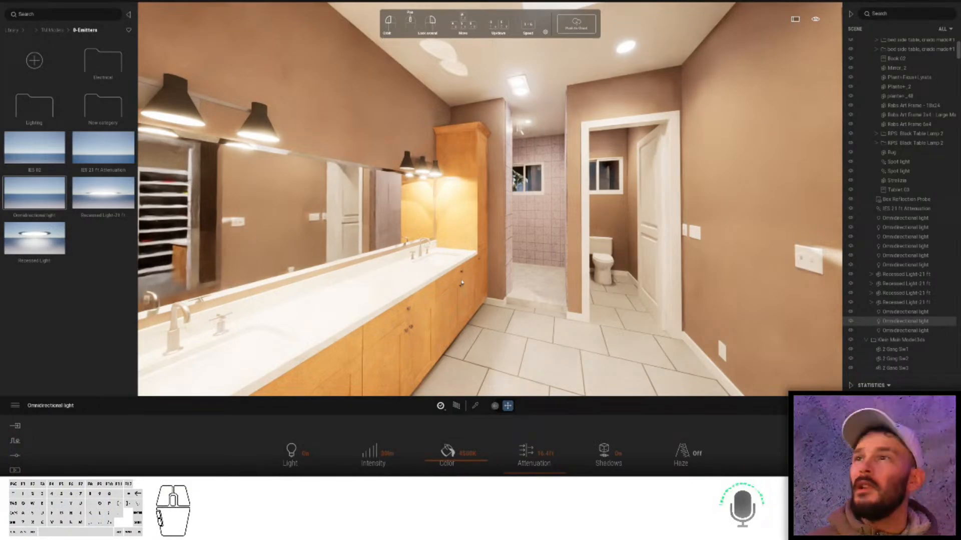
key("r")
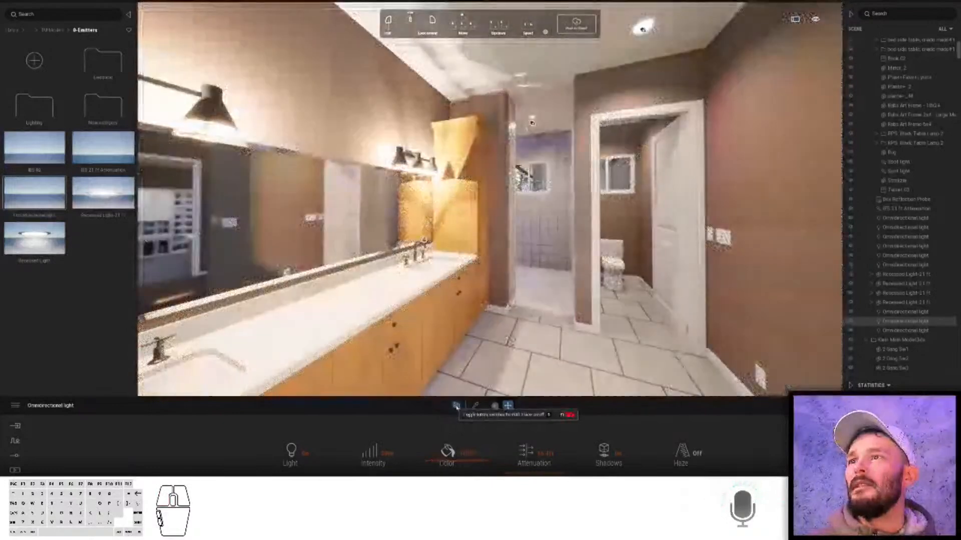
left_click(456, 406)
- Place Towel Bar models from the user library's bathroom decor on the wall beside the closet doorway and on the shower wall
right_click_drag(448, 303, 508, 301)
key("w")
key("s")
key("w")
key("s")
key("w")
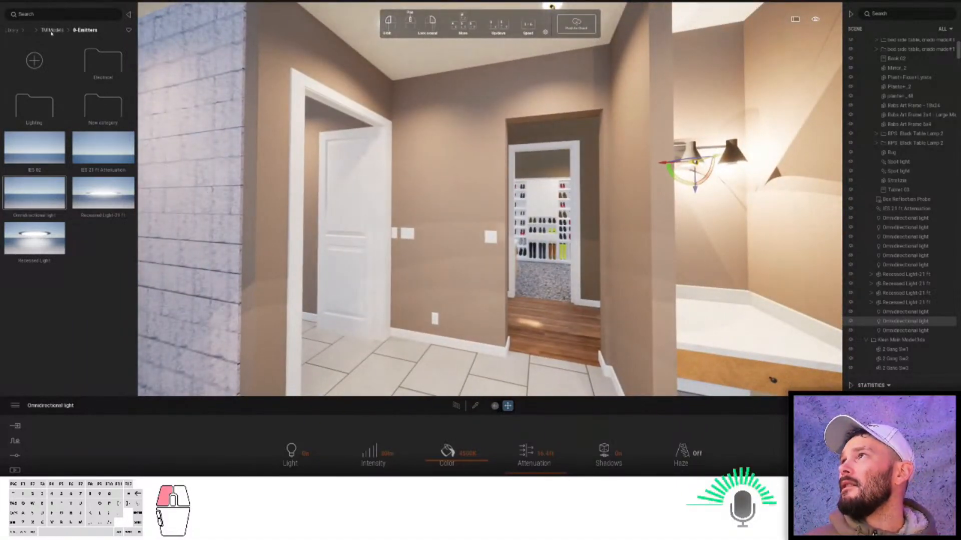
left_click(52, 31)
left_click(93, 75)
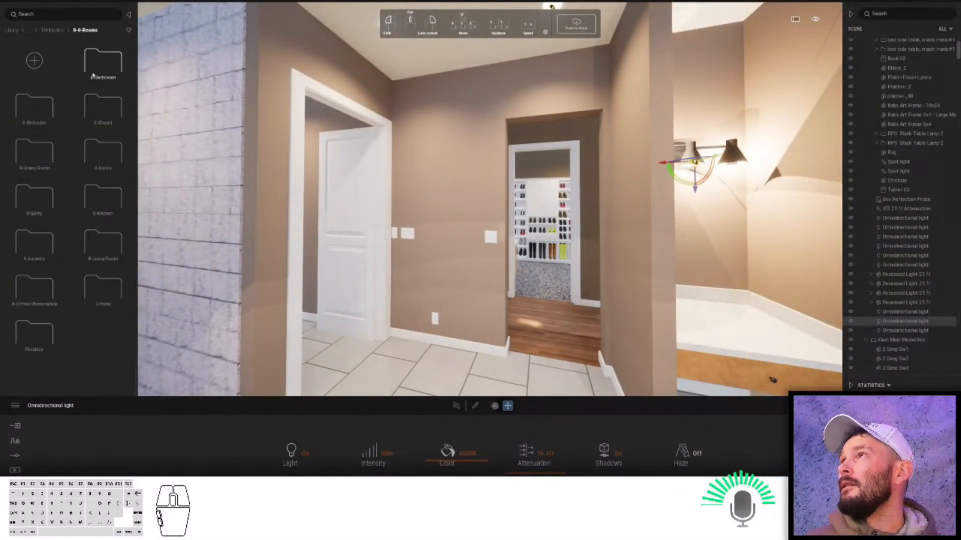
left_click(93, 75)
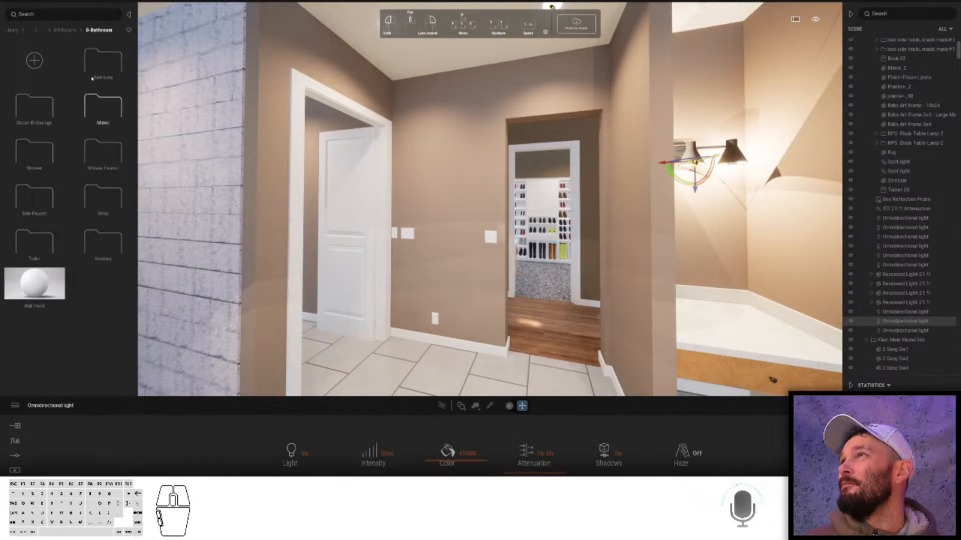
left_click(41, 107)
scroll(82, 231, "down", 5)
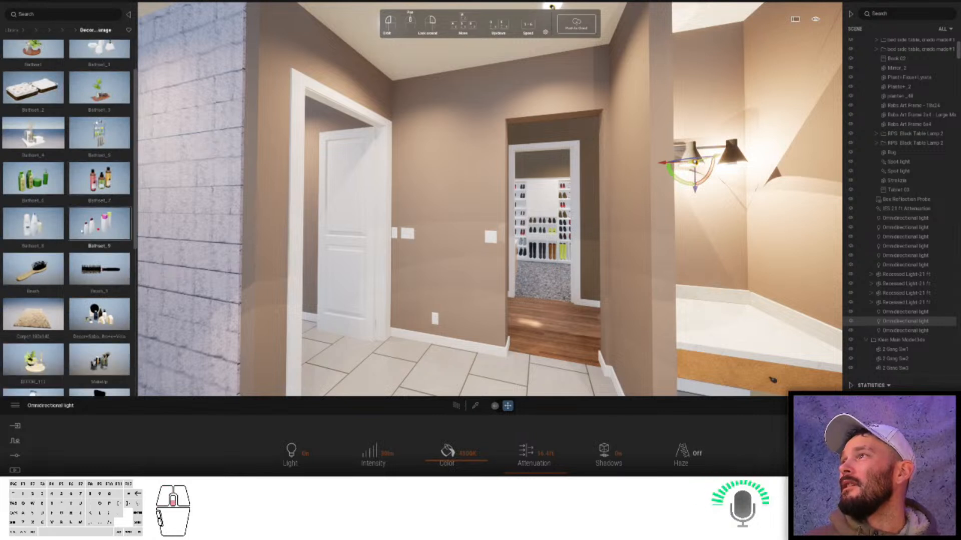
scroll(82, 231, "down", 5)
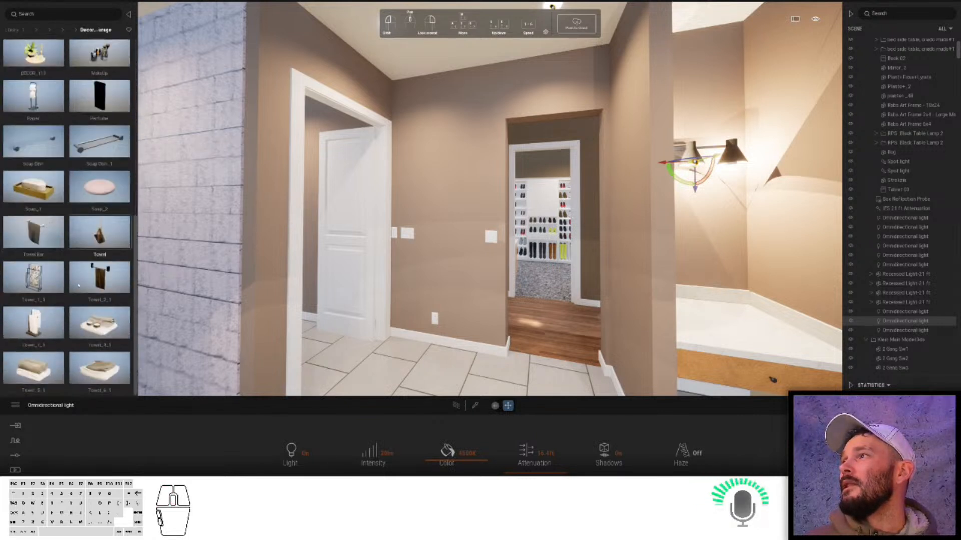
left_click_drag(33, 232, 433, 239)
left_click(426, 238)
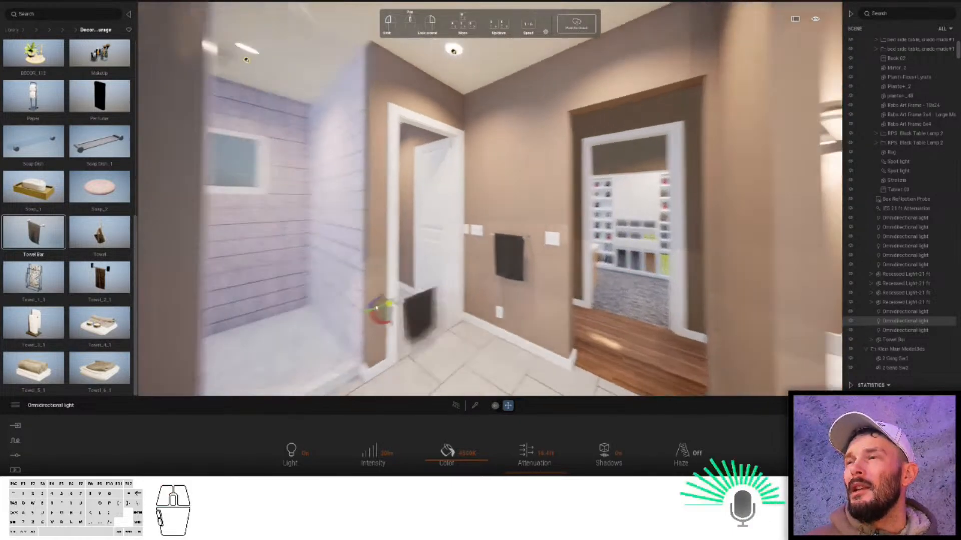
mouse_move(425, 295)
right_mouse_down()
mouse_move(393, 296)
mouse_move(402, 309)
mouse_move(410, 298)
right_mouse_up()
key("w")
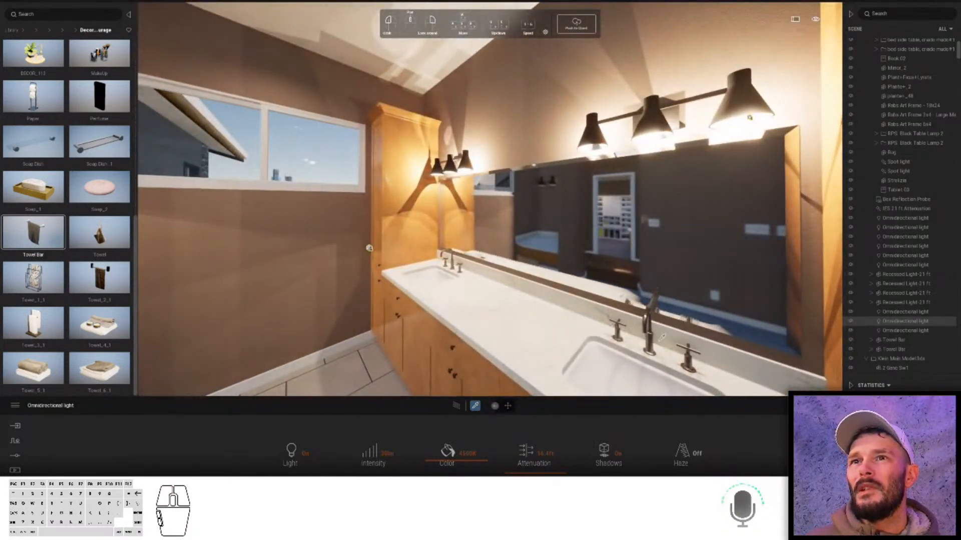
- Sample the APPLIANCE SILVER material from the vanity faucet and apply it to the towel bar in the shower
left_click(653, 341)
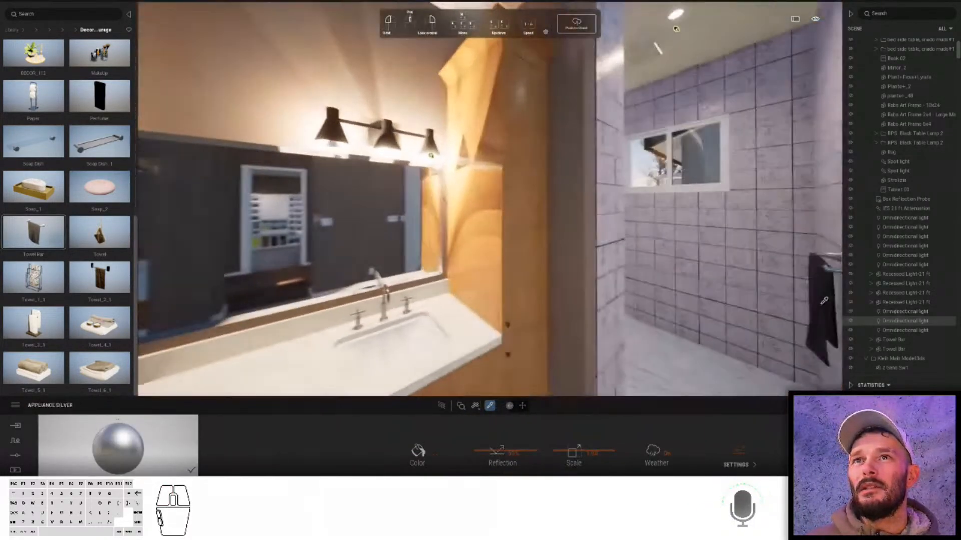
key("w")
right_click_drag(824, 301, 675, 288)
left_click_drag(135, 442, 423, 297)
key("s")
right_click_drag(423, 297, 253, 331)
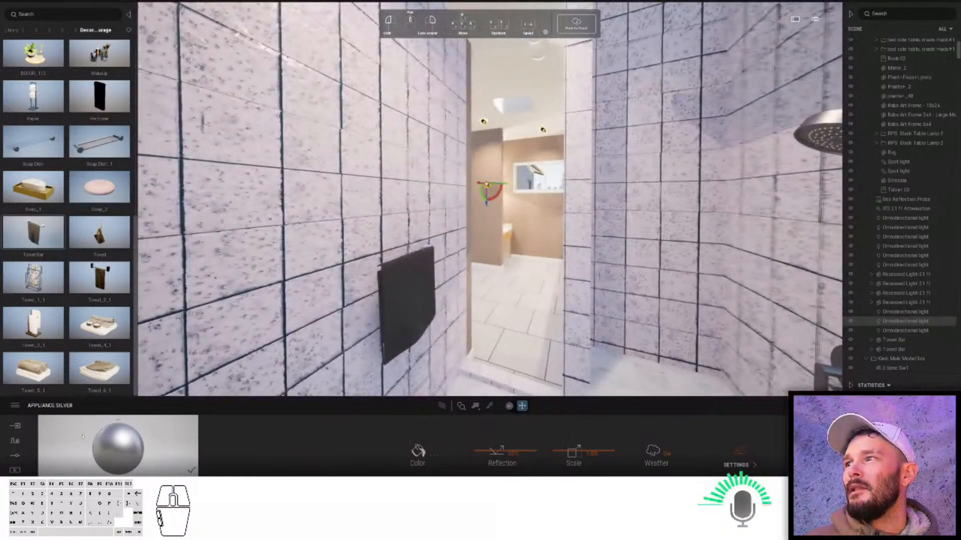
left_click_drag(116, 441, 353, 276)
key("w")
right_click_drag(473, 293, 618, 285)
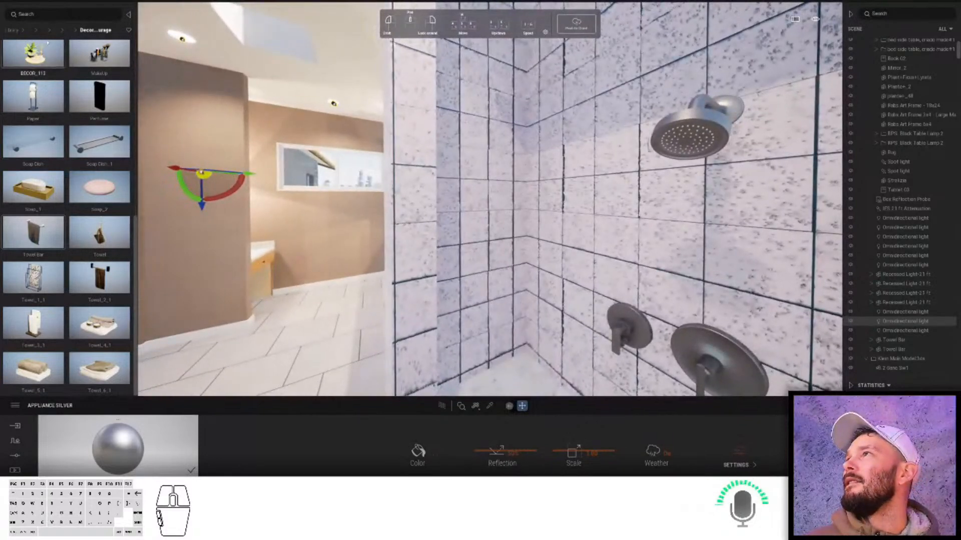
- Apply Rabs-Marble 2-Wh from the user library's Tile materials to the shower walls and set its scale to 0.28
left_click(57, 31)
left_click(55, 32)
left_click(44, 32)
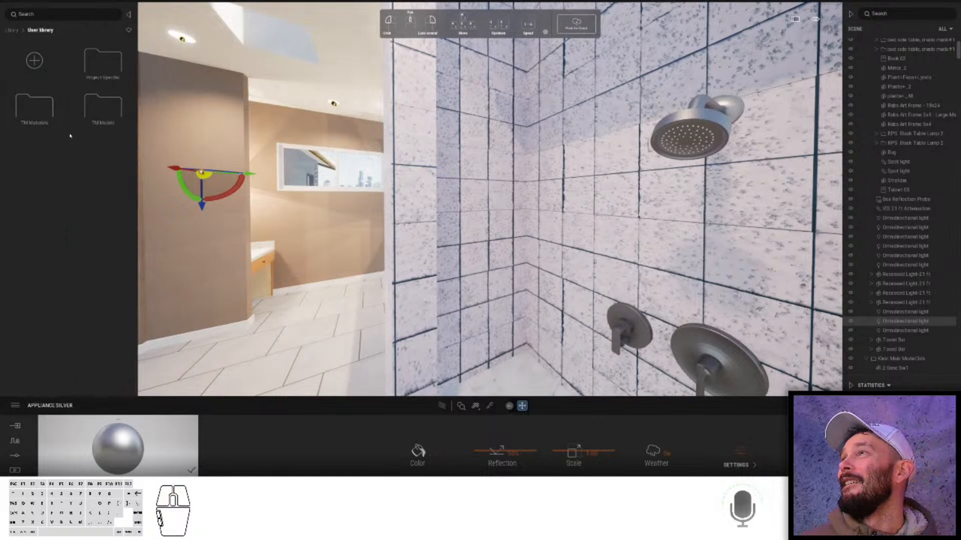
left_click(46, 120)
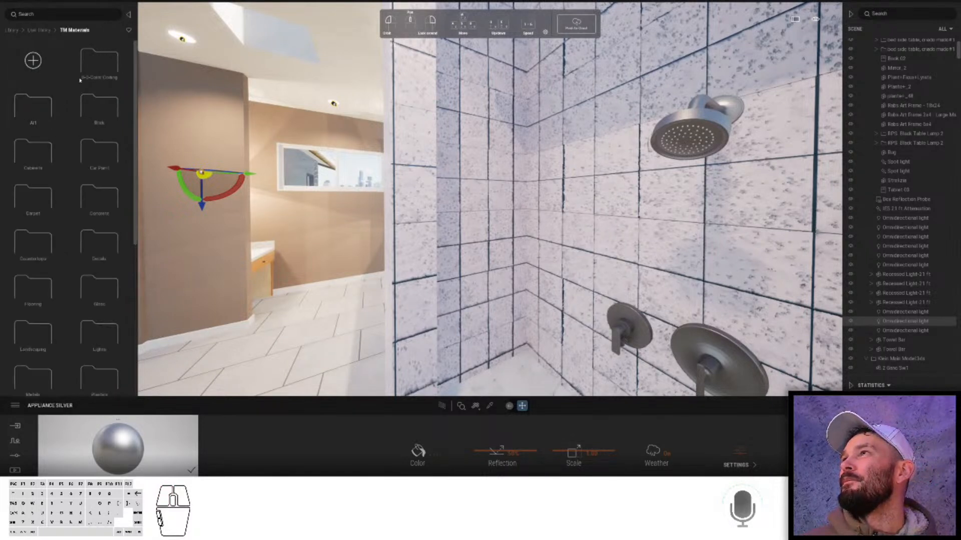
scroll(88, 300, "down", 5)
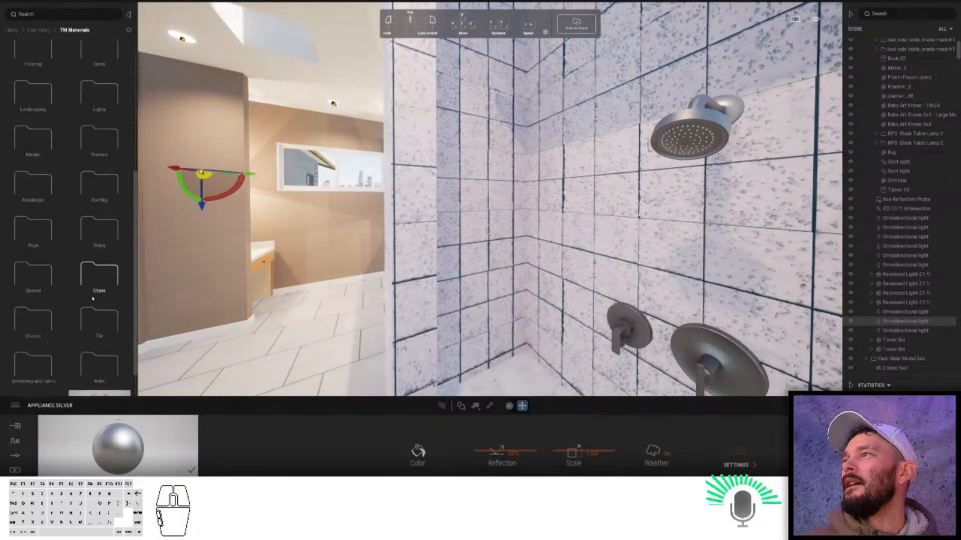
left_click(99, 300)
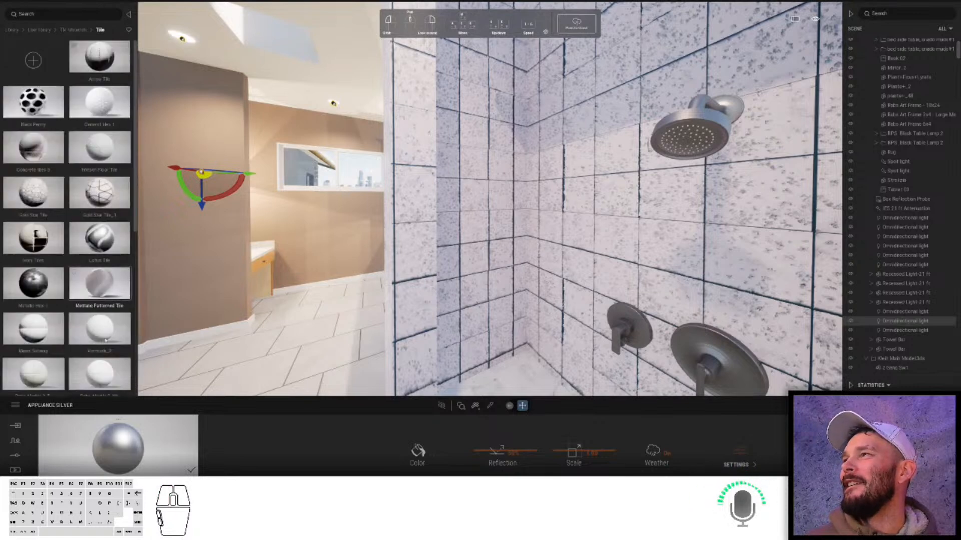
left_click_drag(103, 374, 457, 201)
left_click_drag(556, 452, 564, 472)
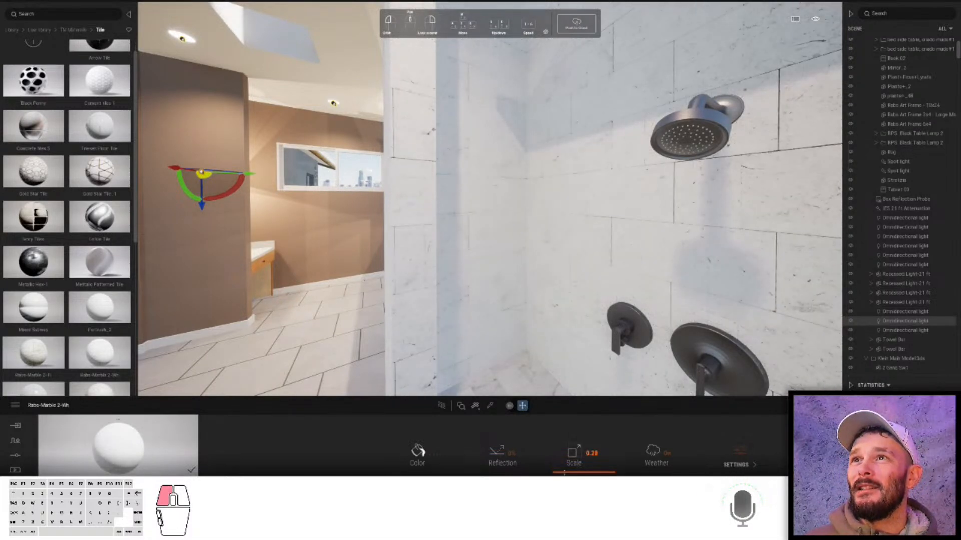
- Apply the shower's white marble tile material to the main bathroom floor
key("w")
right_click_drag(425, 341, 479, 353)
key("s")
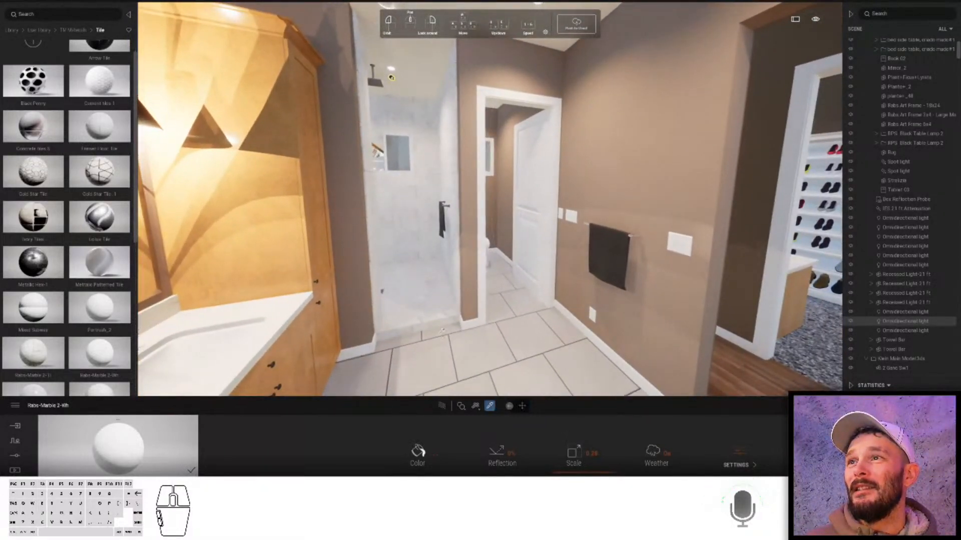
left_click_drag(118, 465, 476, 370)
- Sample the Drywall material from the wall above the towel bar and recolor it to a light, warm beige
mouse_move(483, 336)
right_mouse_down()
mouse_move(460, 334)
mouse_move(484, 340)
right_mouse_up()
key("w")
left_click(490, 406)
left_click(570, 236)
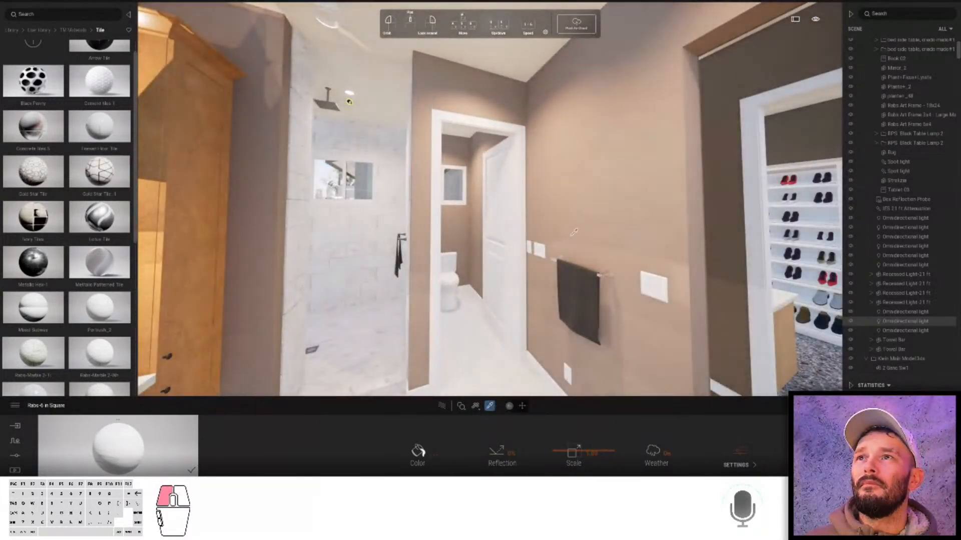
left_click(610, 217)
left_click(421, 452)
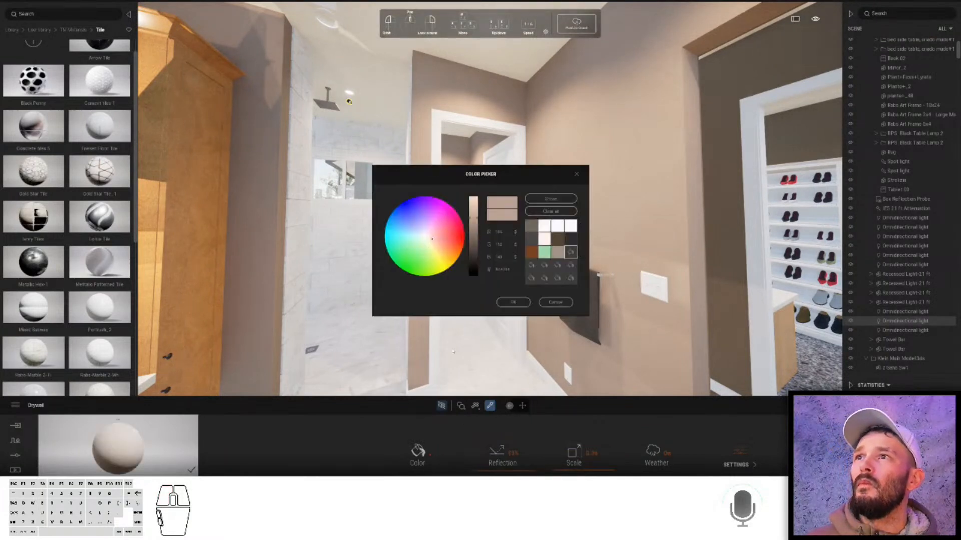
left_click_drag(434, 238, 434, 240)
left_click_drag(469, 214, 474, 201)
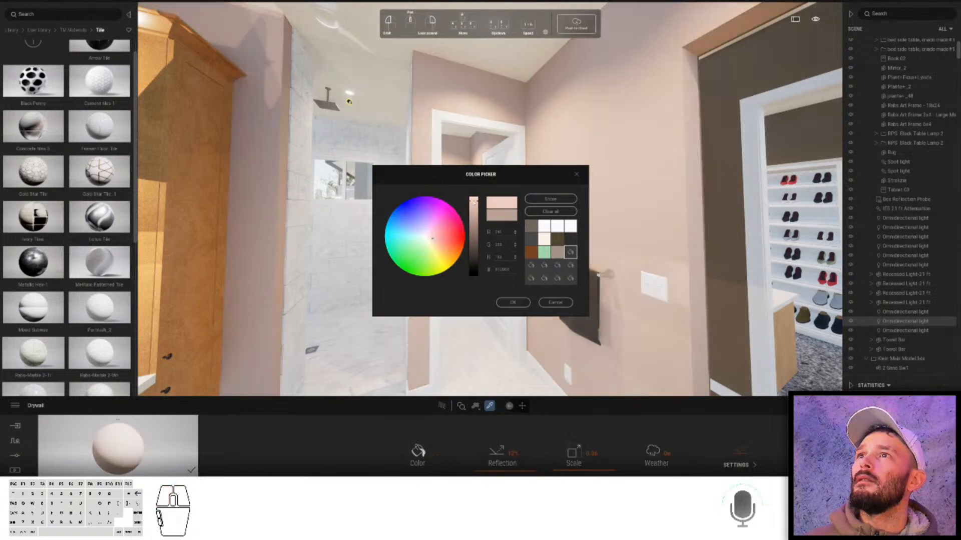
left_click_drag(431, 239, 430, 238)
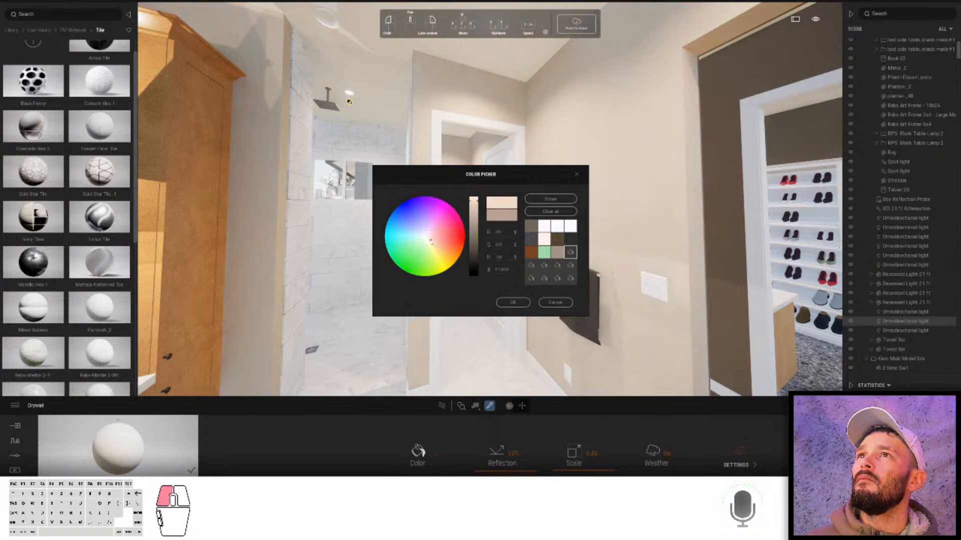
left_click(513, 302)
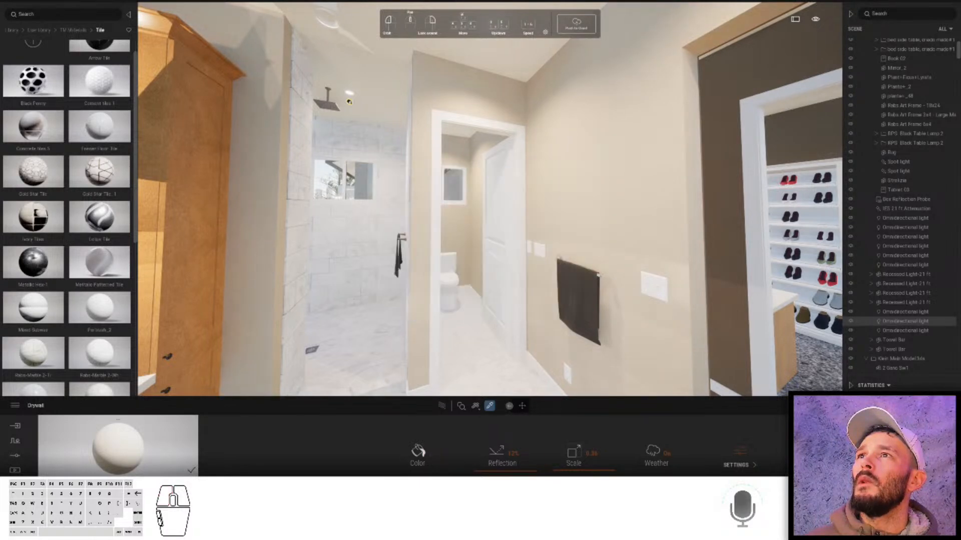
- Examine the recolored walls around the vanity, shower, toilet room and closet doorway
key("Up")
key("Left")
key("Left")
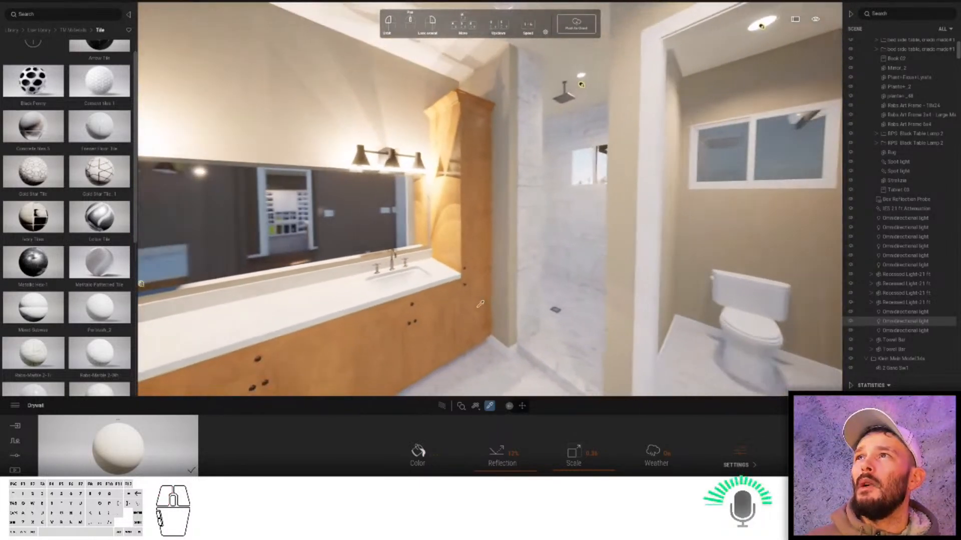
key("Left")
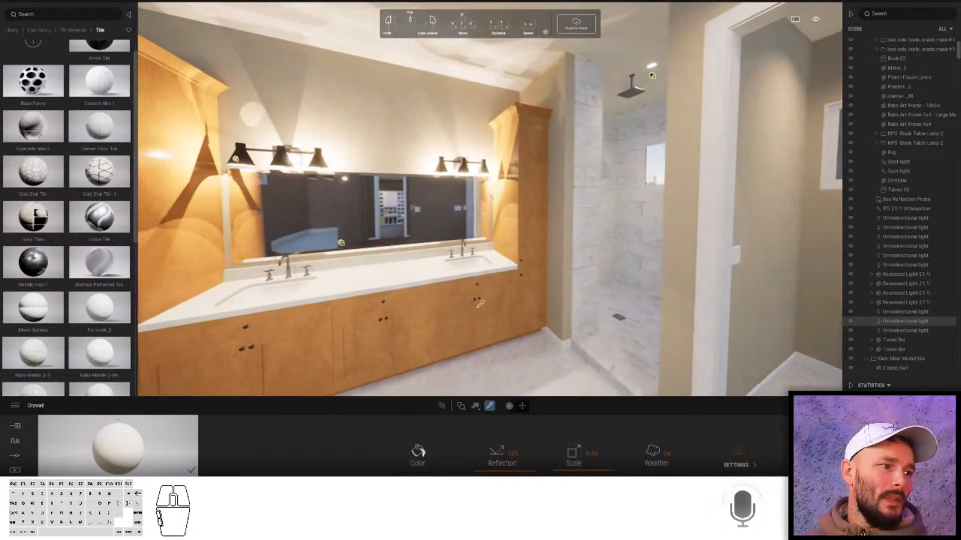
key("Left")
key("Right")
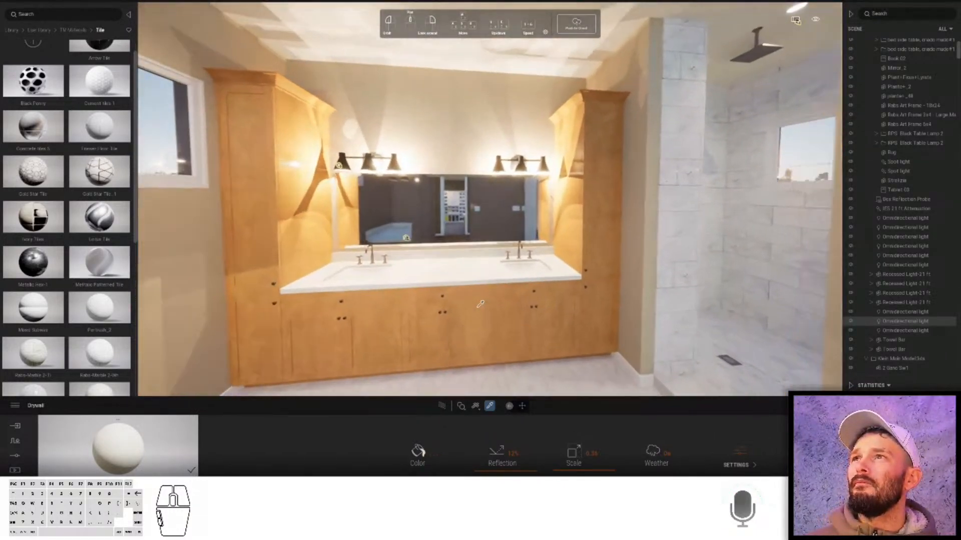
key("Right")
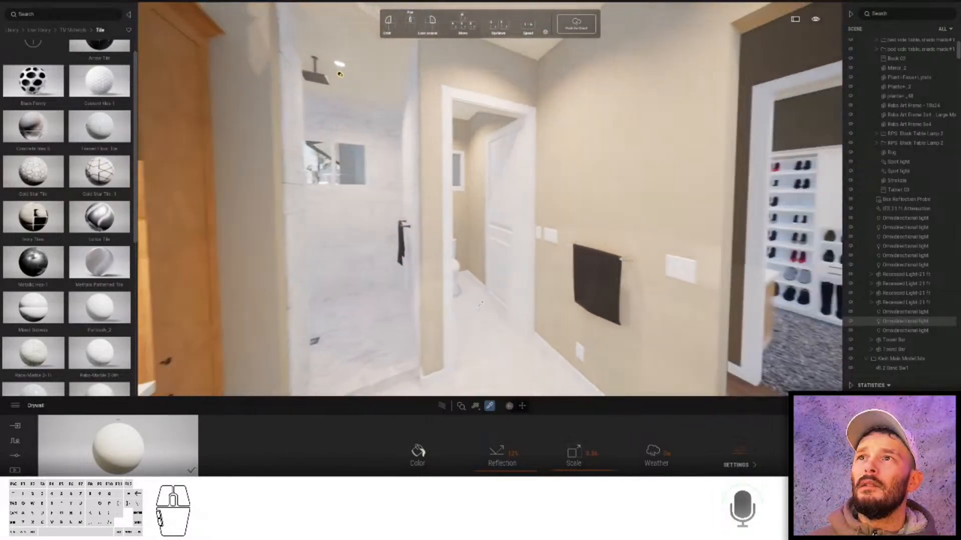
right_click_drag(480, 304, 550, 270)
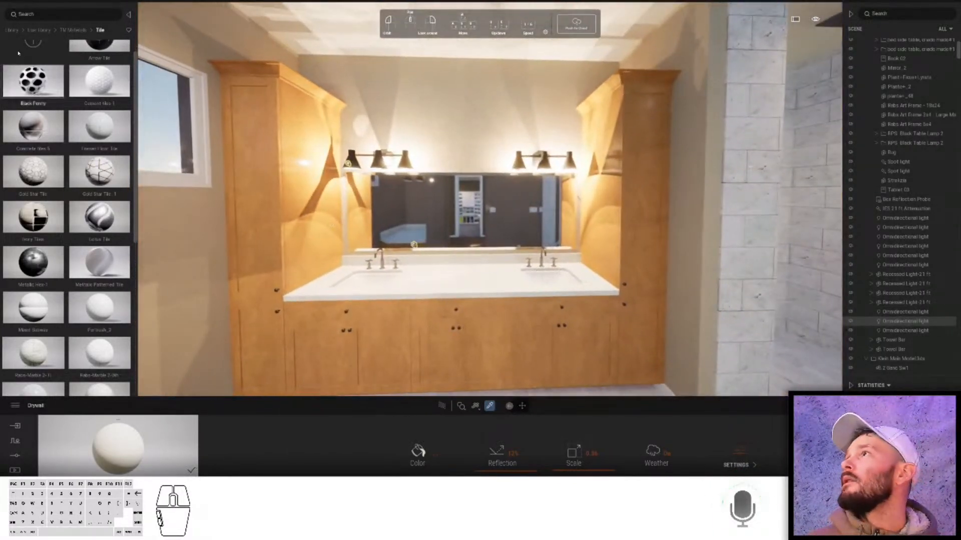
- Place Bathset_1 and Bathset_3 from the user library's bathroom decor on the vanity countertop between the two sinks
left_click(39, 30)
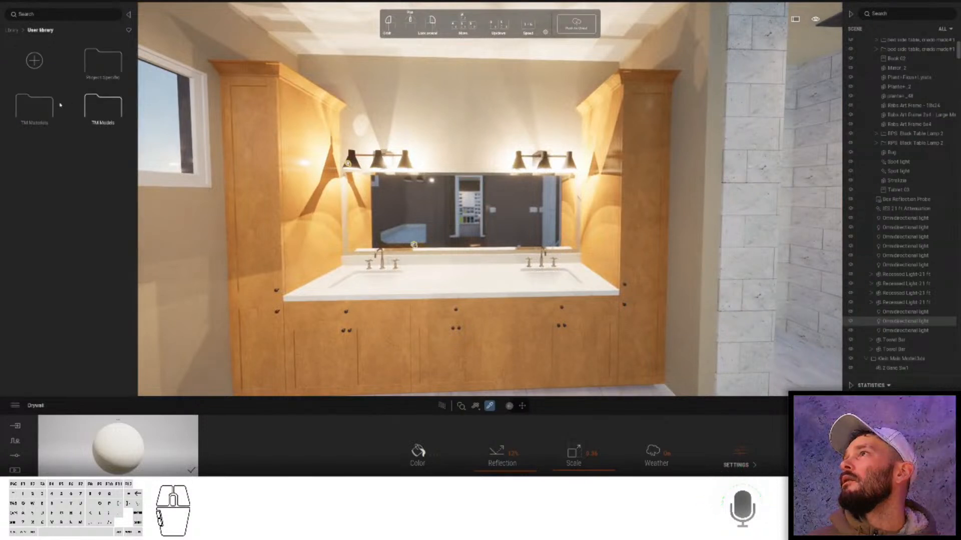
left_click(100, 108)
left_click(95, 76)
left_click(86, 71)
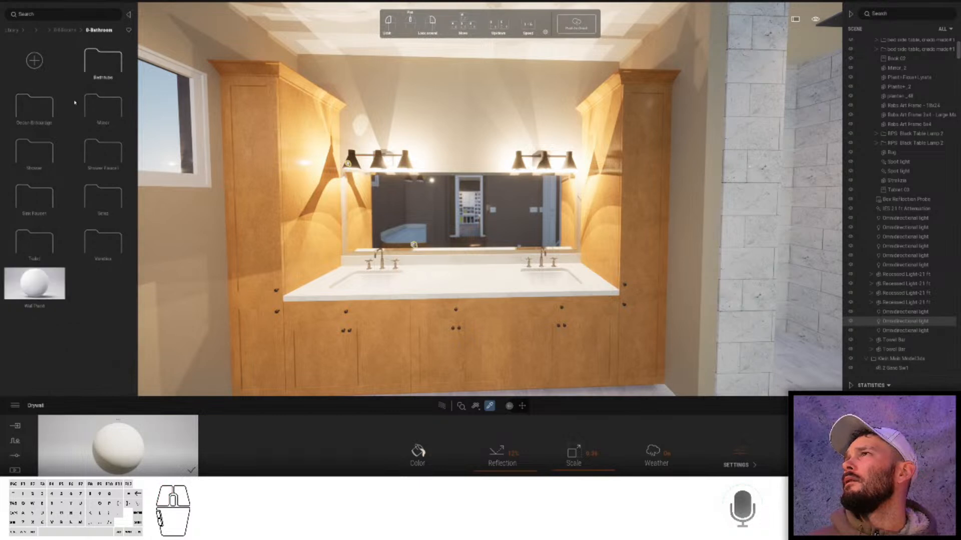
left_click(35, 120)
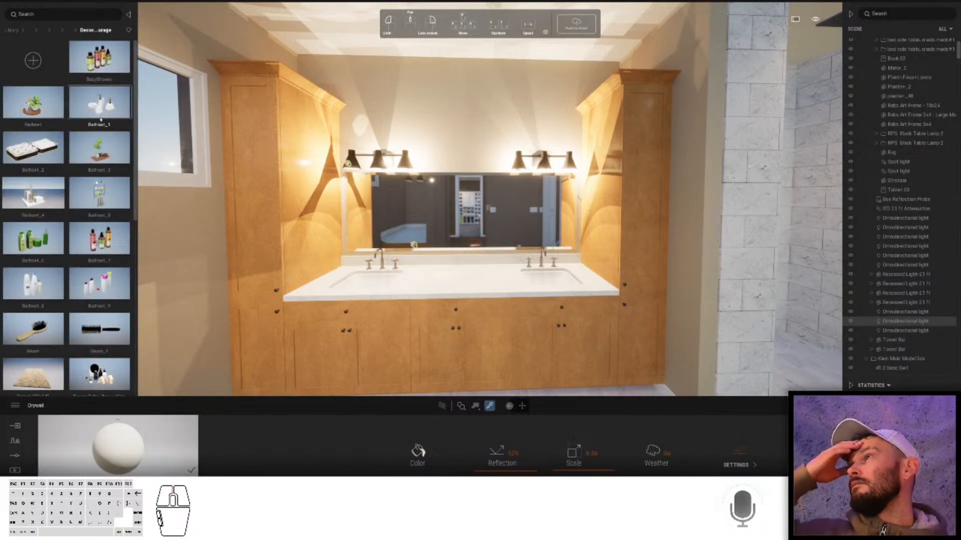
mouse_move(492, 270)
left_mouse_down()
mouse_move(504, 267)
mouse_move(495, 268)
left_mouse_up()
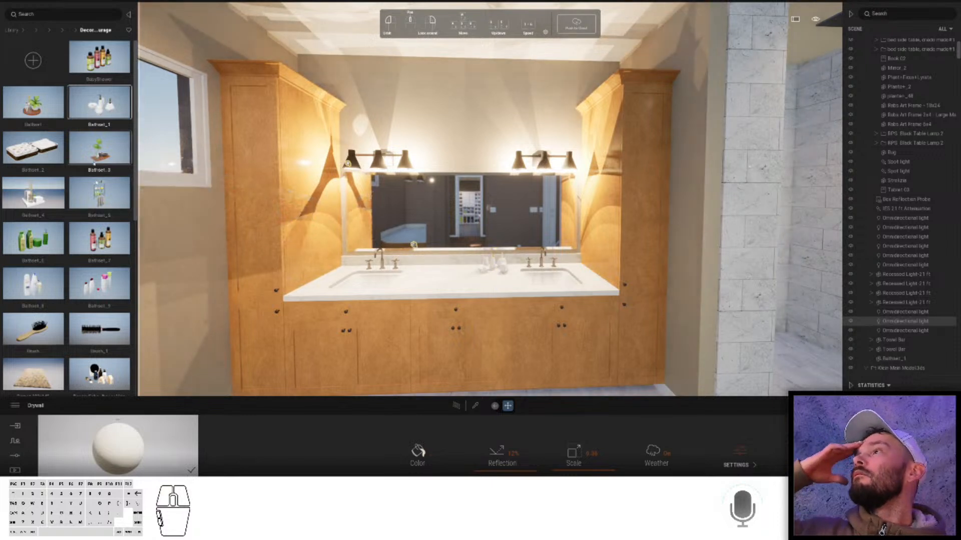
left_click_drag(423, 272, 429, 274)
left_click(429, 274)
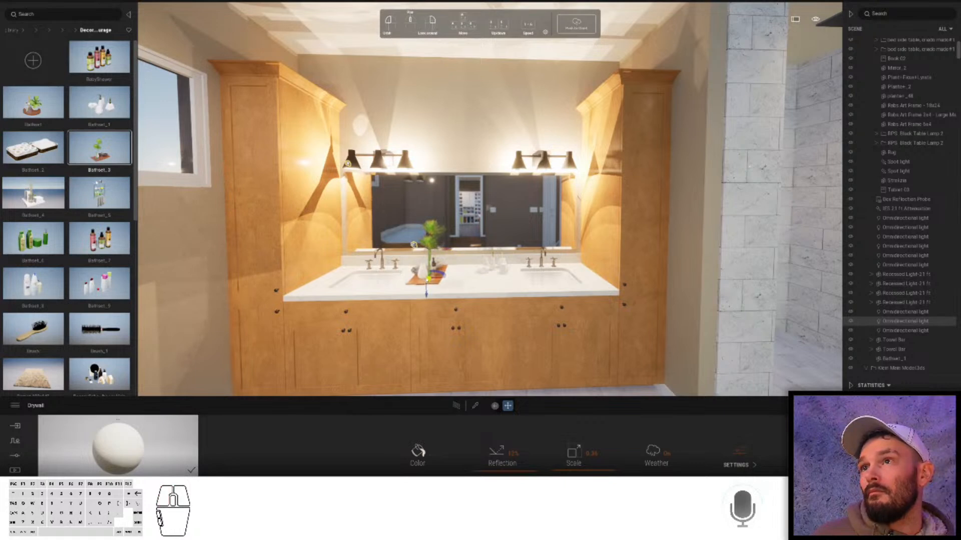
- Place the large-matte Rabs Art Frame from the user library's 0-Art-Wall Decor models on the wall above the towel bar
right_click_drag(359, 273, 331, 302)
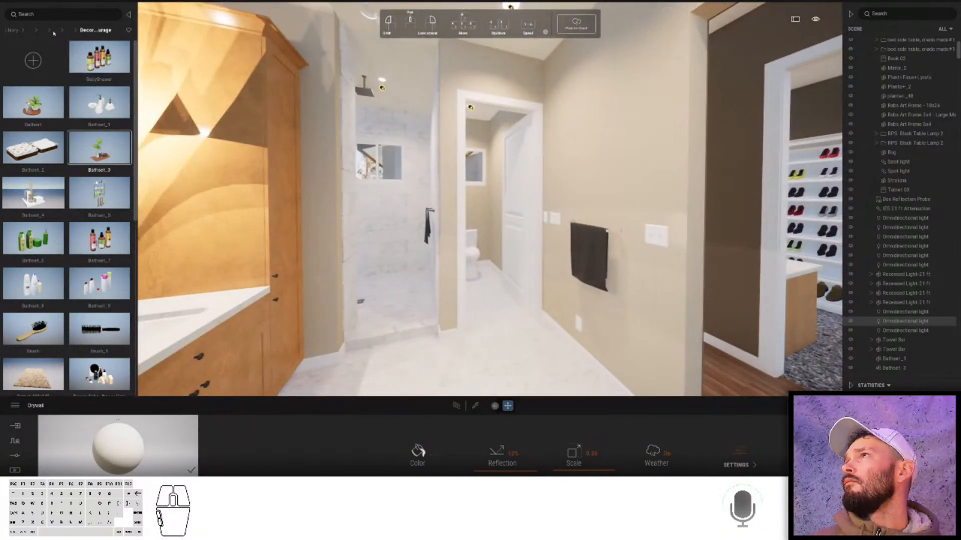
left_click(56, 30)
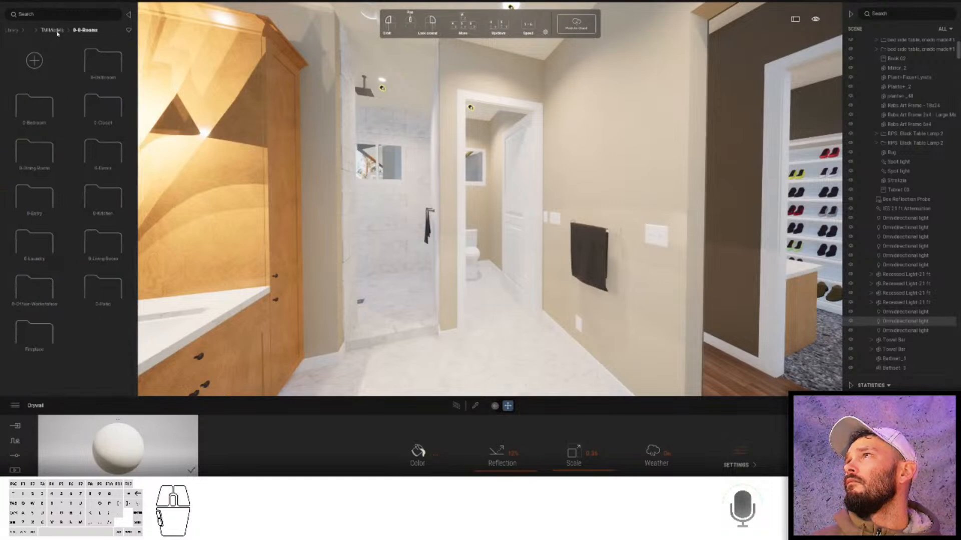
left_click(45, 30)
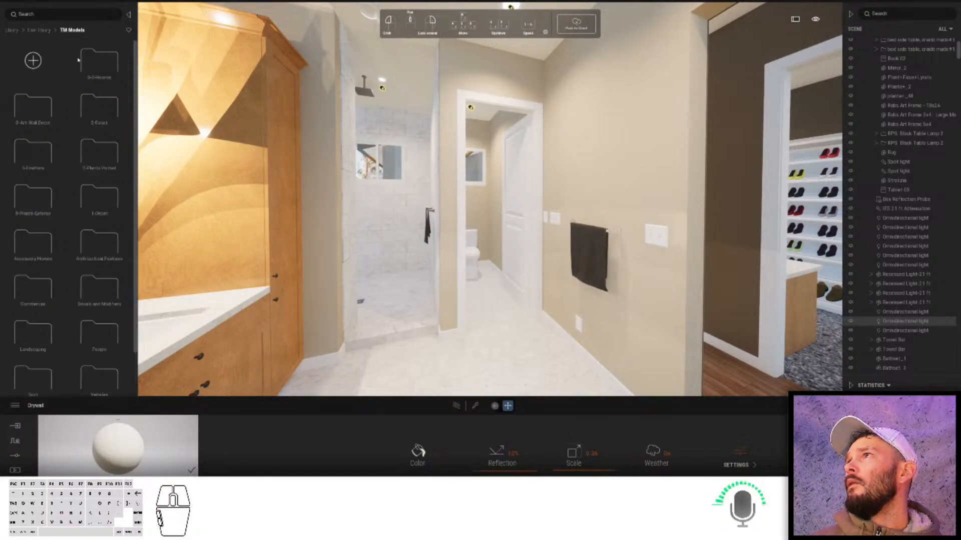
left_click(33, 106)
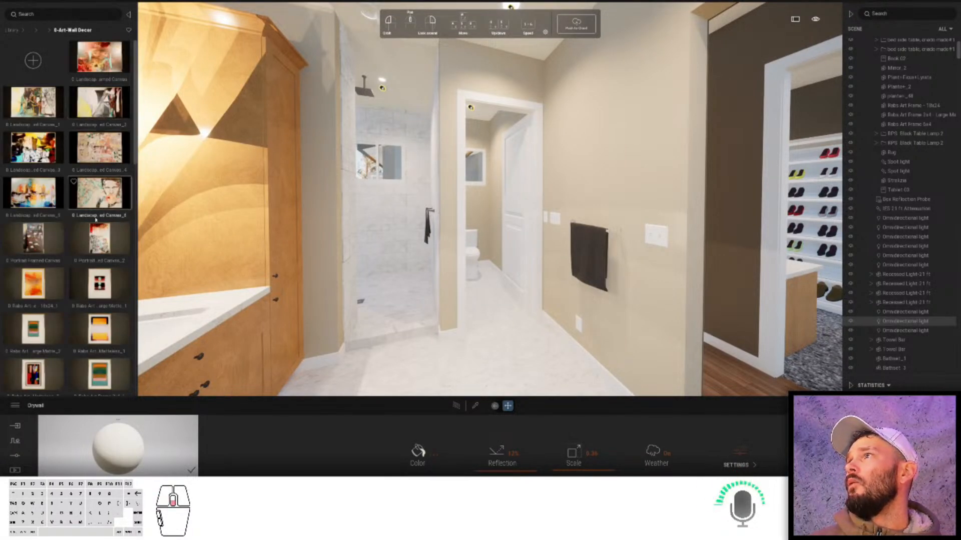
scroll(99, 228, "down", 3)
left_click(101, 273)
left_click_drag(573, 169, 300, 273)
left_click(106, 218)
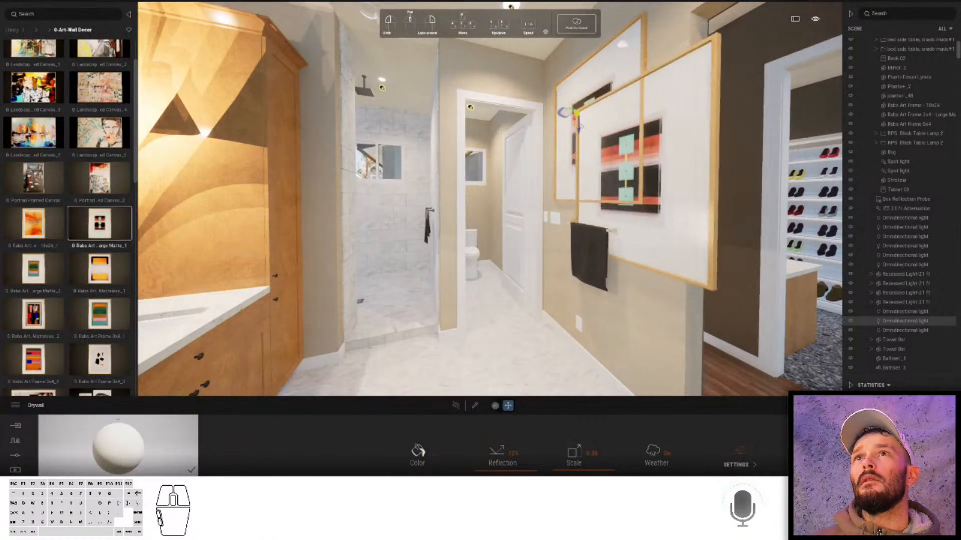
- Scale down the framed art and lower it on the wall above the towel bar
left_click(571, 97)
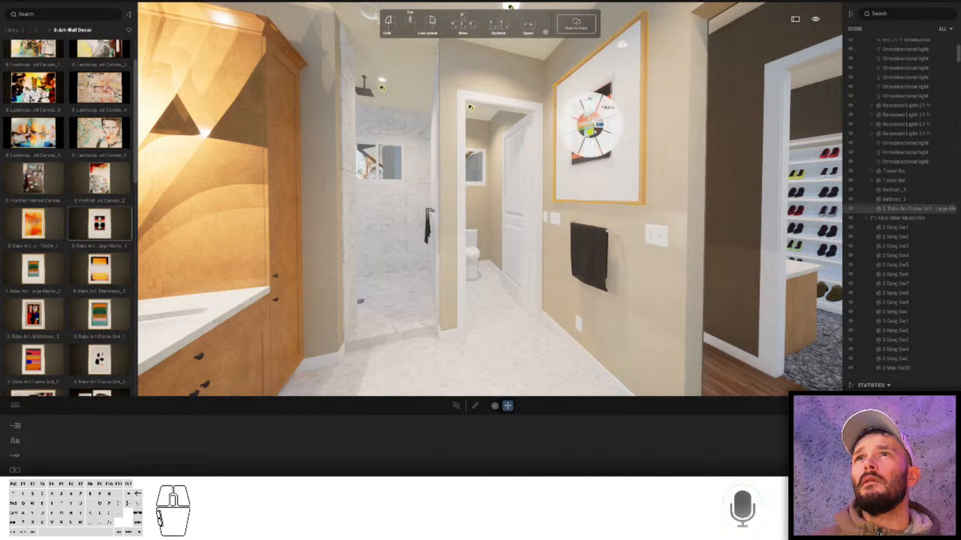
mouse_move(604, 129)
left_mouse_down()
mouse_move(573, 137)
mouse_move(590, 140)
left_mouse_up()
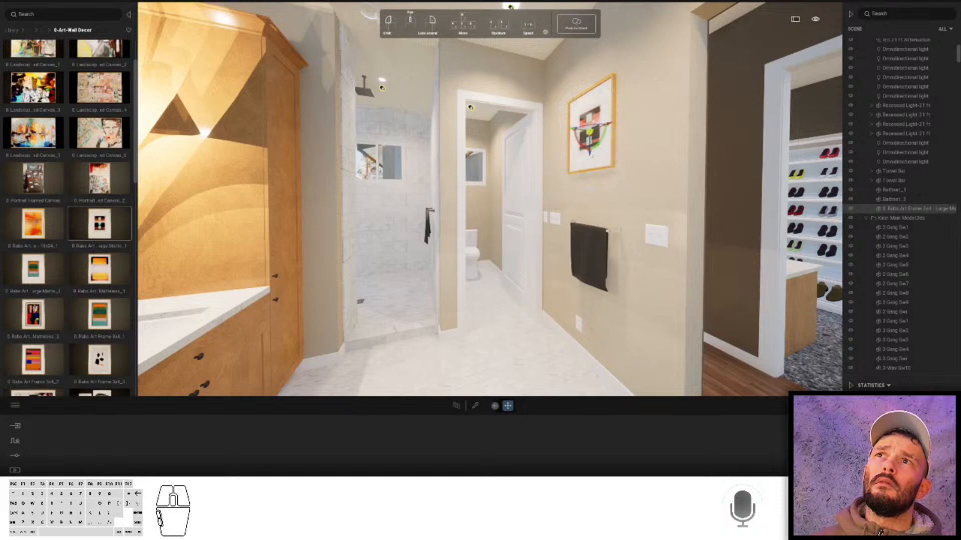
left_click_drag(590, 159, 591, 188)
- Sample the framed art's The Rythm Of Progress material and replace its texture with the cactus and red circle image IMG_7675 from the Art folder
key("w")
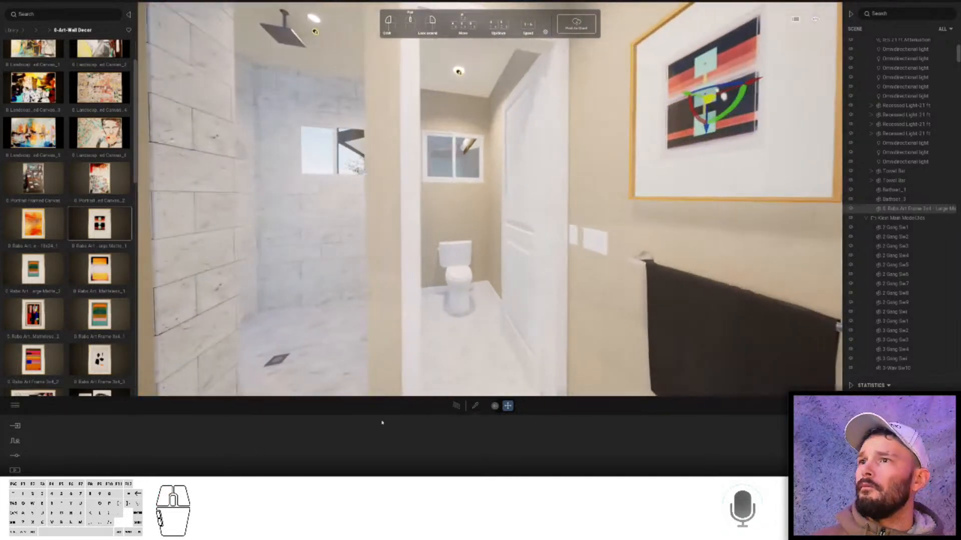
left_click(474, 405)
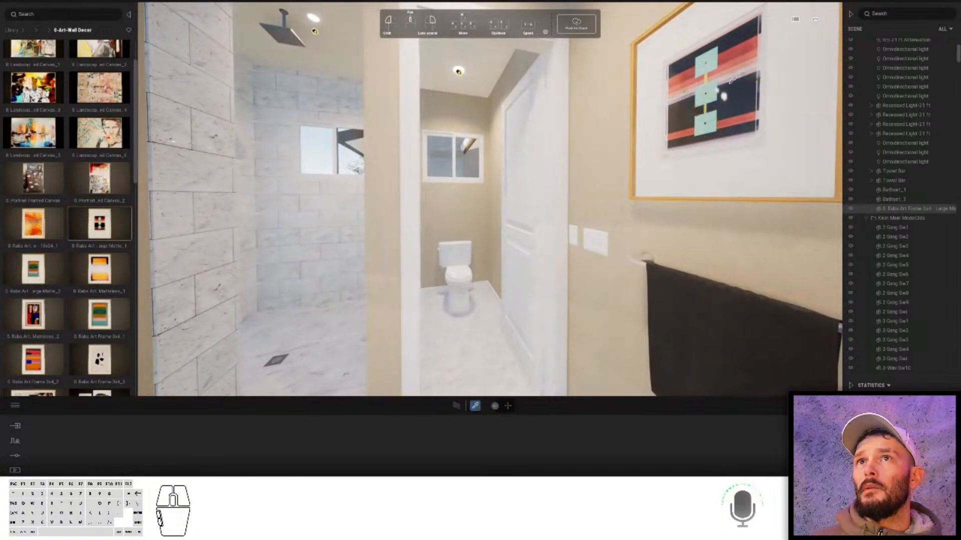
left_click(370, 284)
left_click(723, 96)
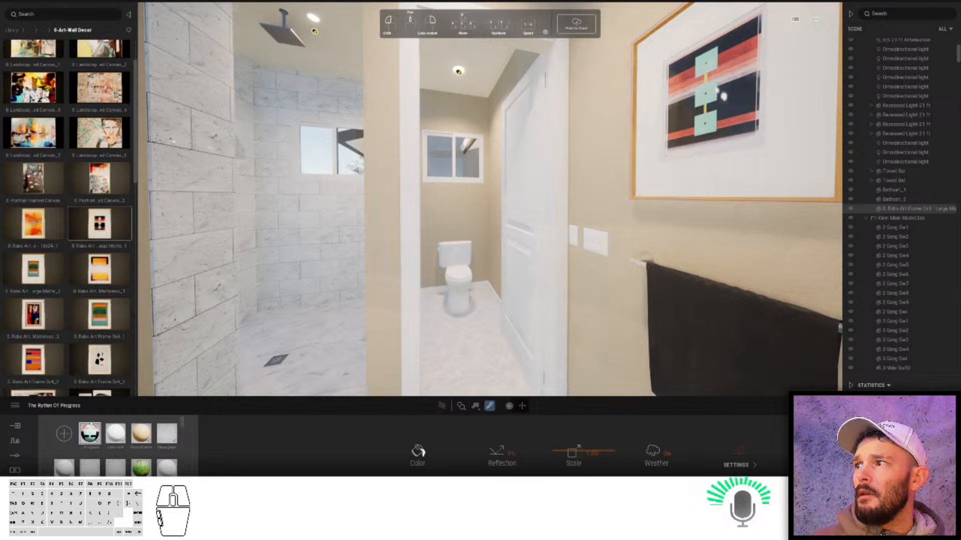
left_click(433, 455)
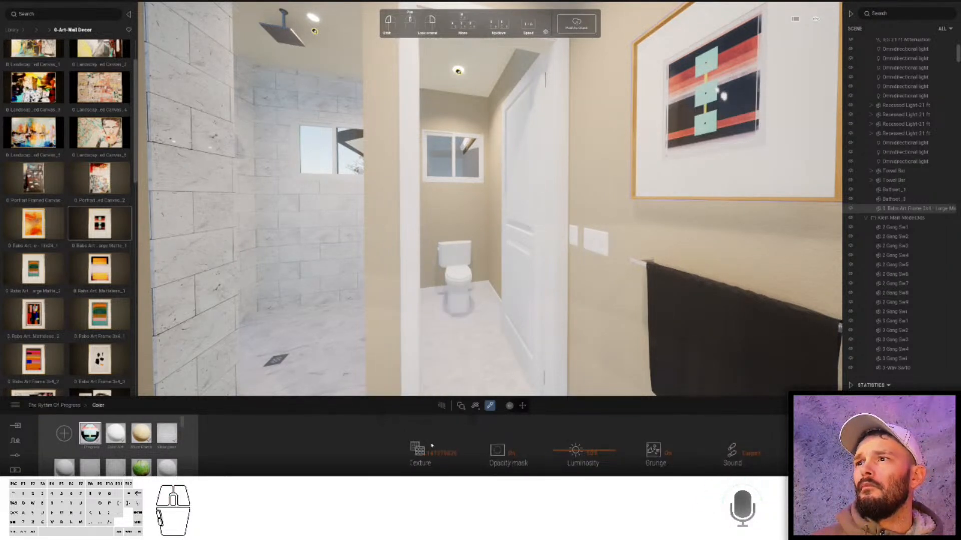
left_click(436, 455)
left_click(389, 402)
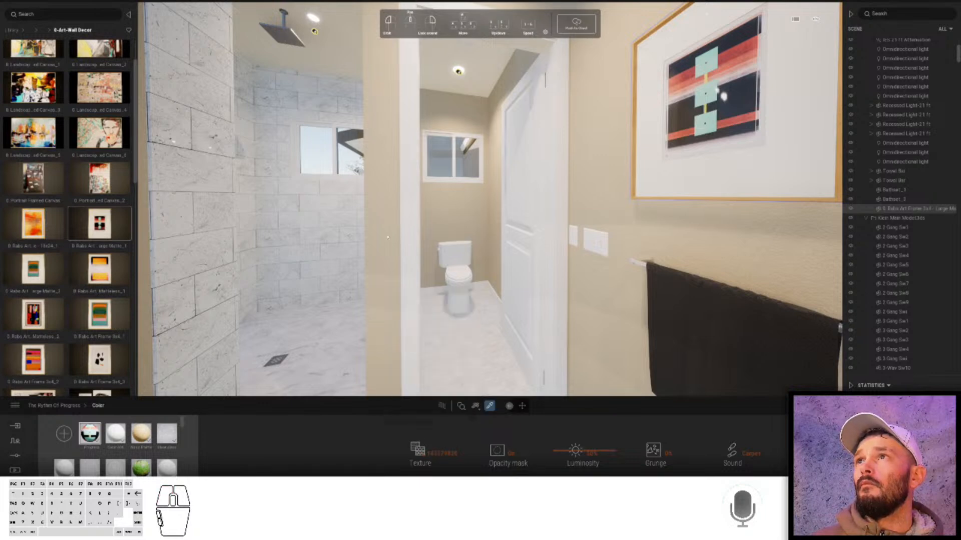
scroll(46, 100, "up", 5)
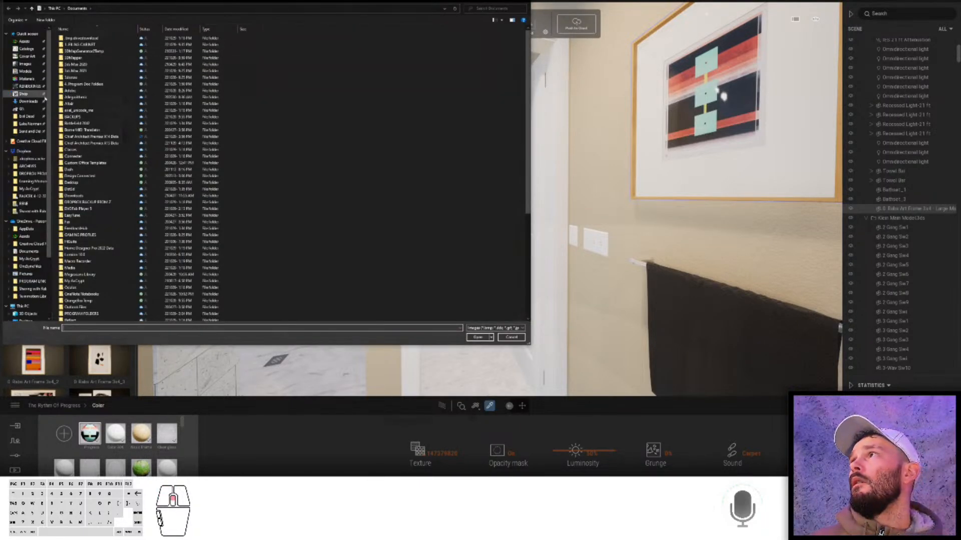
left_click(26, 79)
double_click(75, 40)
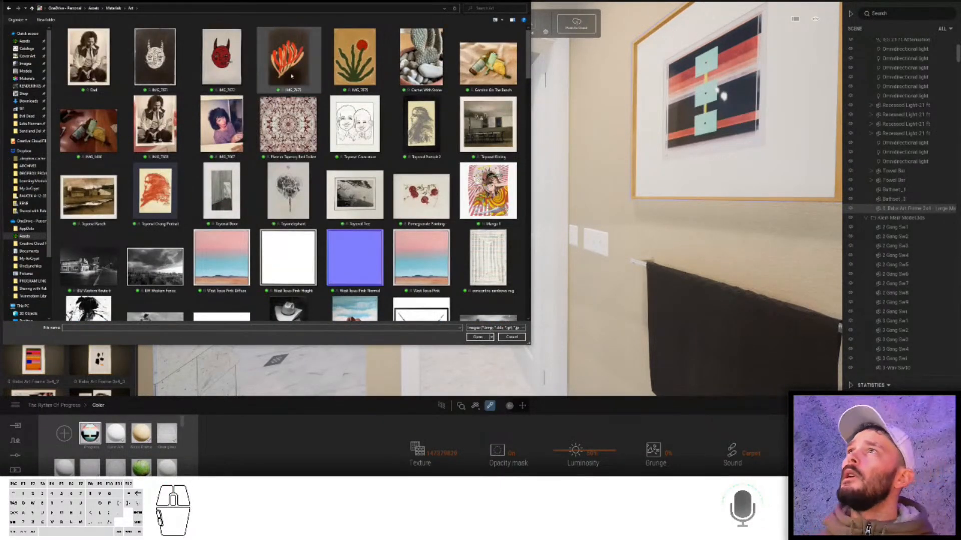
double_click(353, 63)
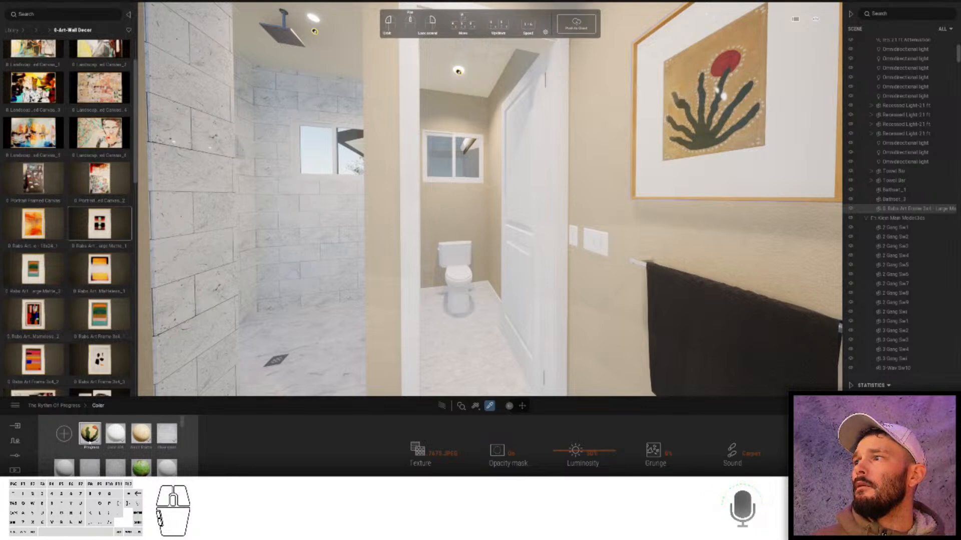
- Browse the Art folder for a different image to use as the framed art's texture
left_click(442, 453)
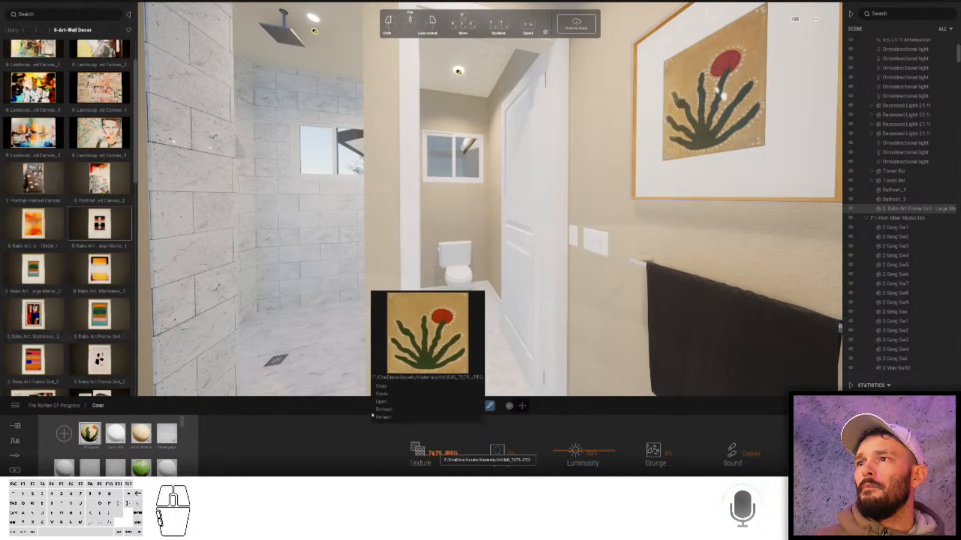
left_click(381, 402)
scroll(289, 150, "down", 15)
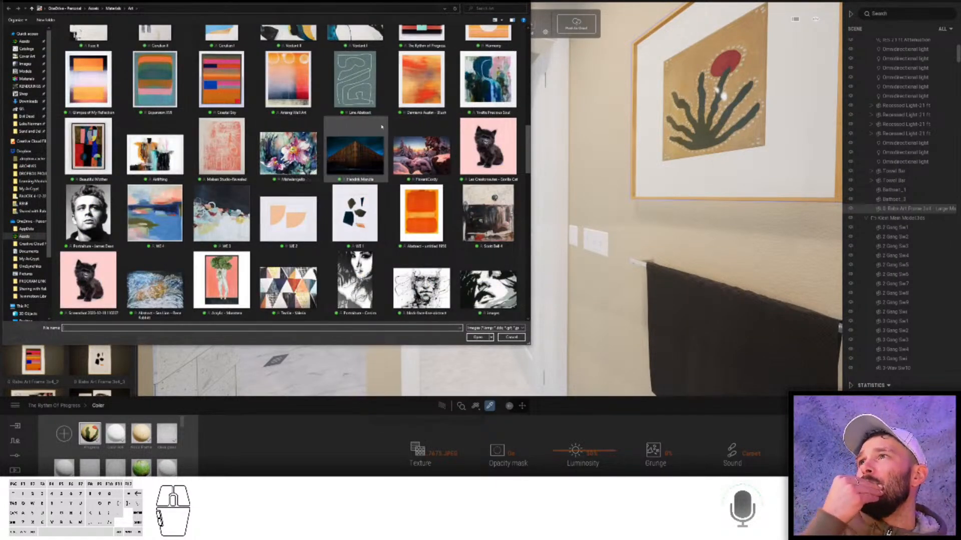
scroll(310, 165, "down", 3)
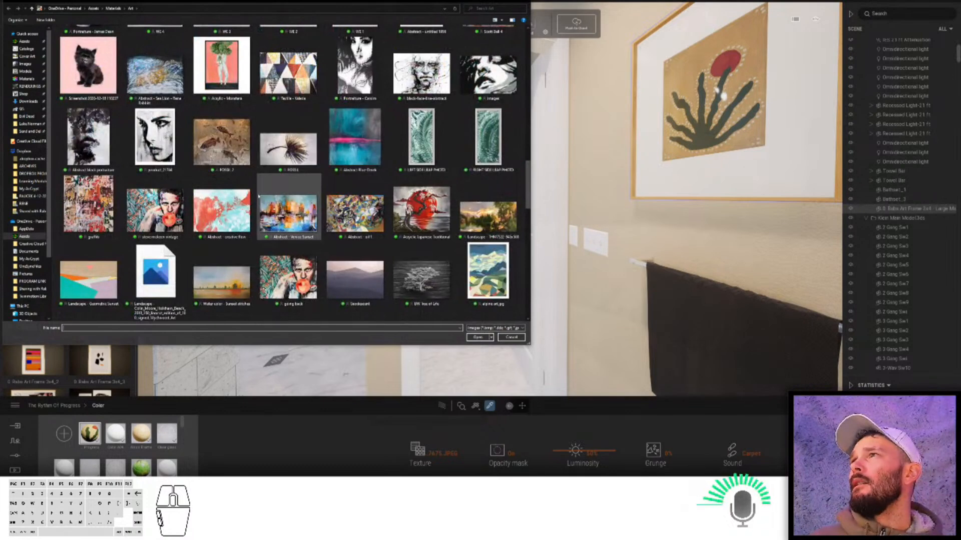
scroll(292, 214, "down", 3)
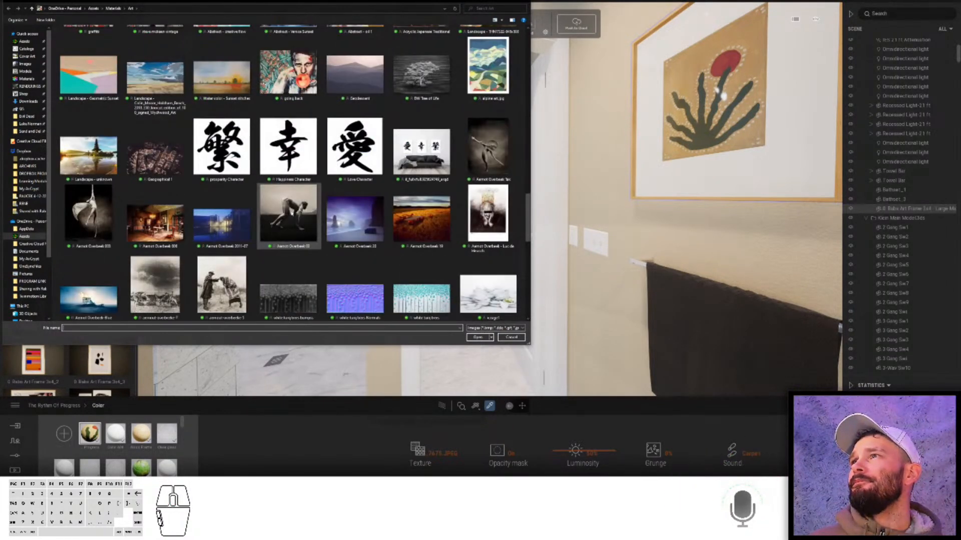
- Replace the framed wall art's texture with the red-and-pink abstract line drawing from the Art materials folder
scroll(250, 225, "down", 3)
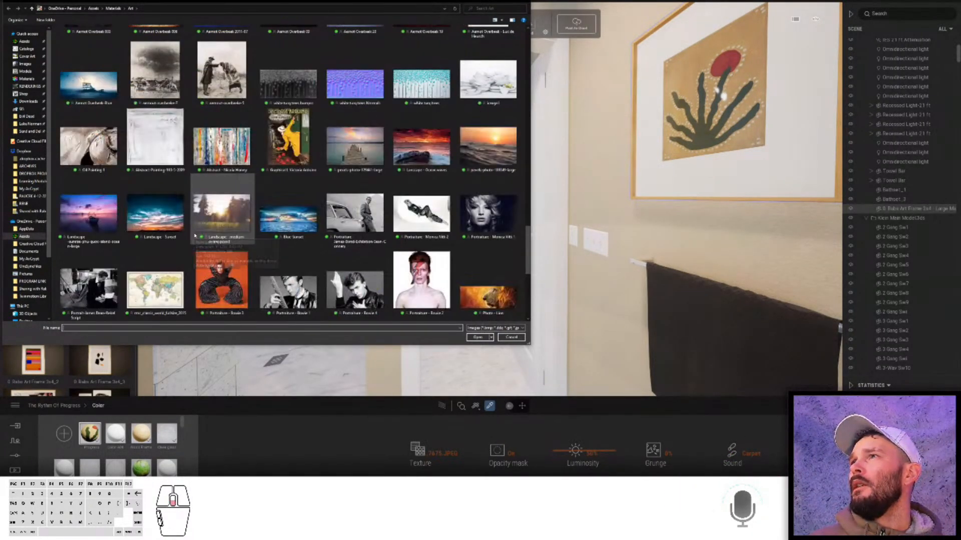
scroll(195, 234, "down", 1)
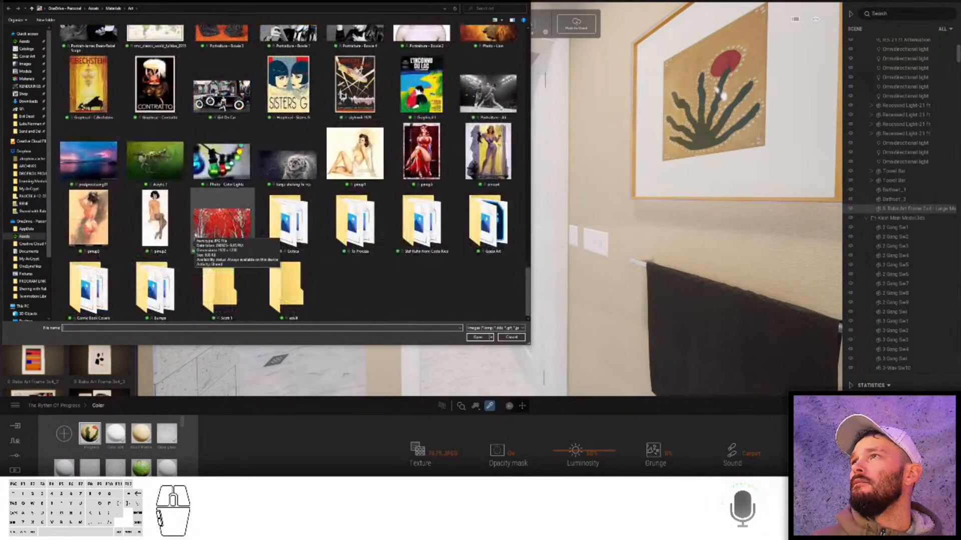
scroll(315, 215, "up", 15)
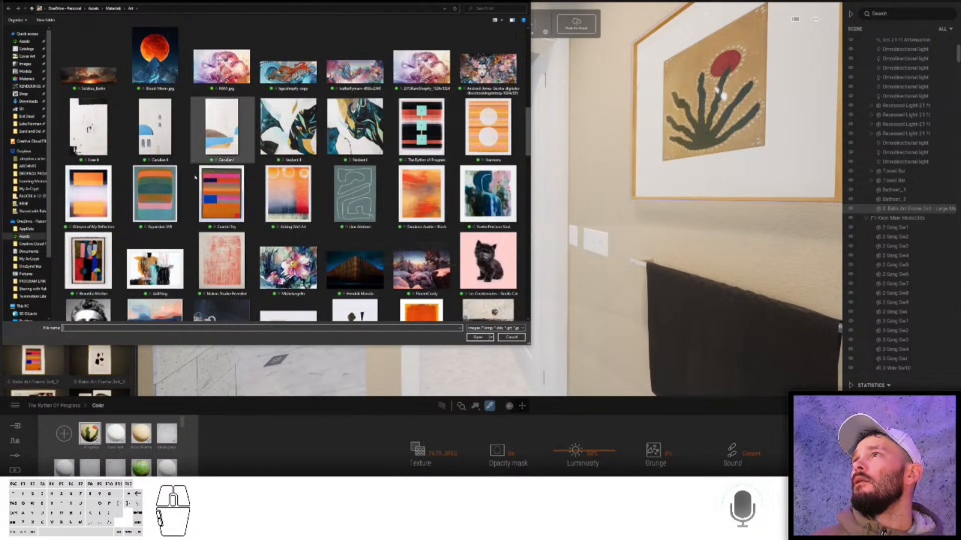
scroll(222, 255, "down", 3)
double_click(222, 80)
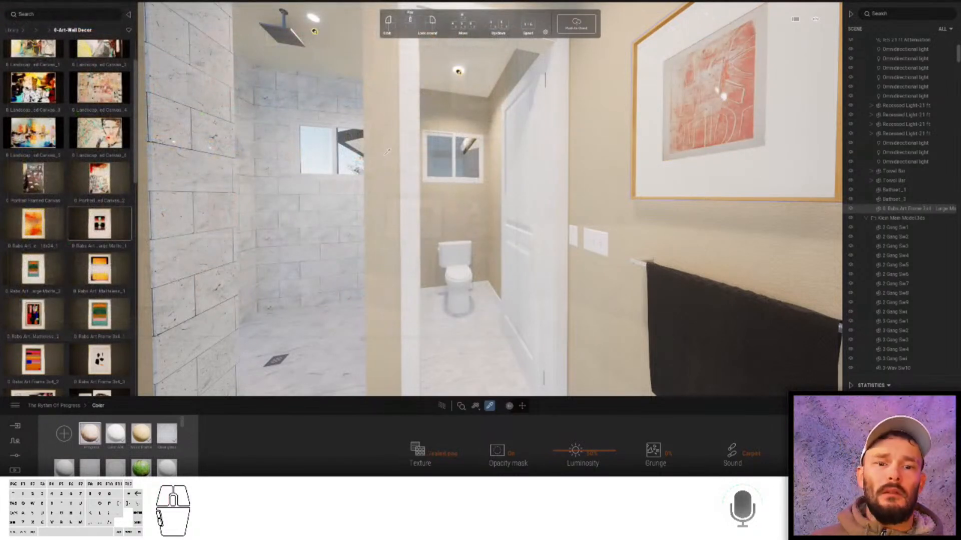
key("t")
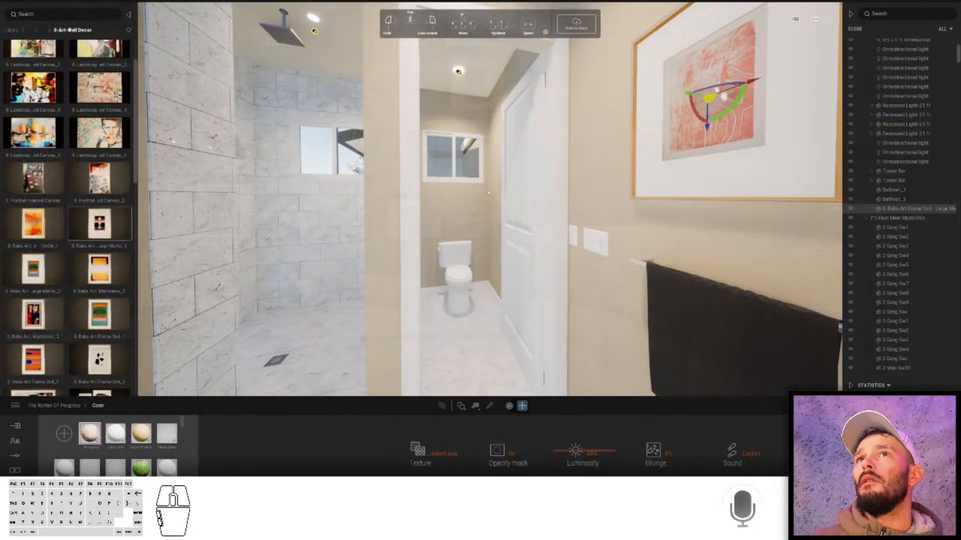
- Face the vanity desk area and open the Chairs folder of the dining room models in the user library
scroll(488, 199, "down", 5)
right_click_drag(486, 201, 462, 269)
key("w")
key("w")
left_click(43, 31)
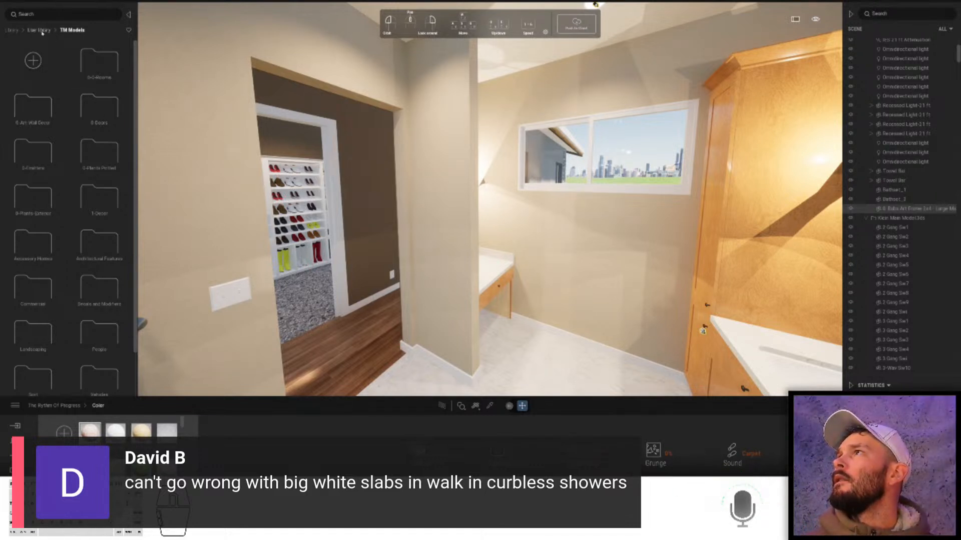
double_click(88, 62)
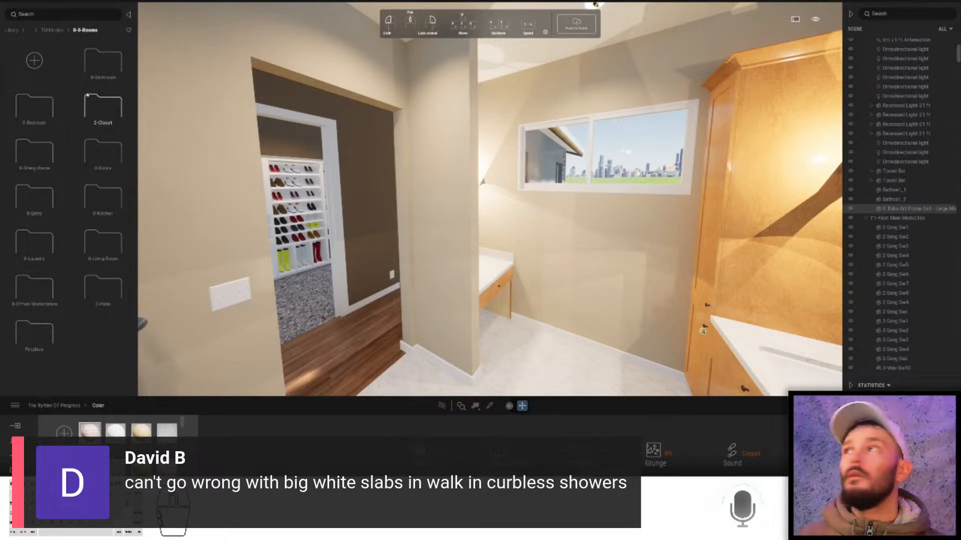
double_click(34, 150)
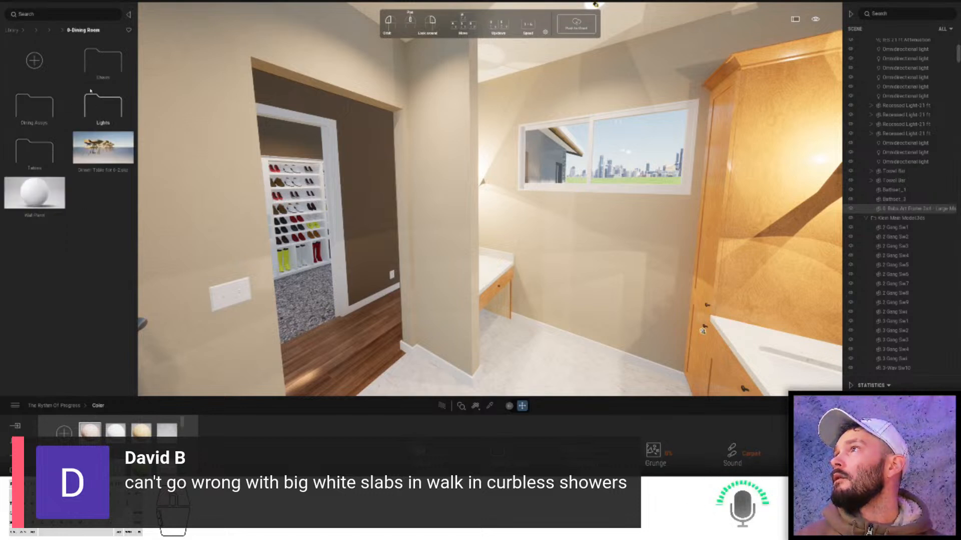
double_click(102, 60)
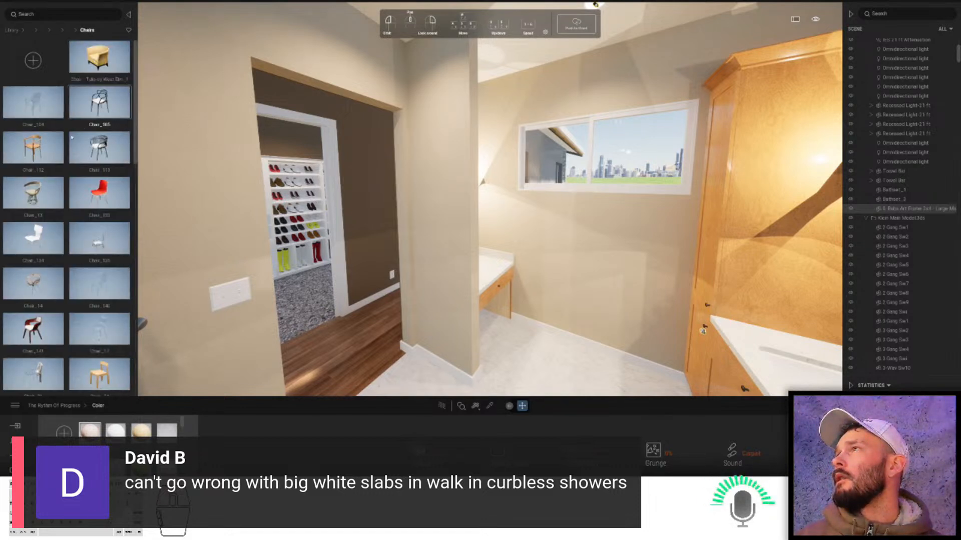
- Place Chair_104 on the floor in front of the vanity desk and rotate it to face the desk
left_click_drag(44, 109, 542, 370)
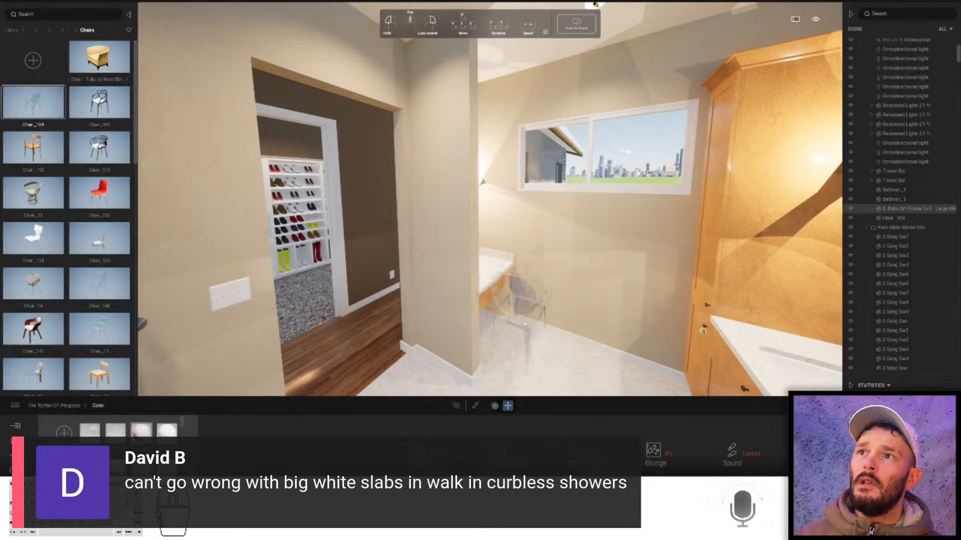
left_click(526, 320)
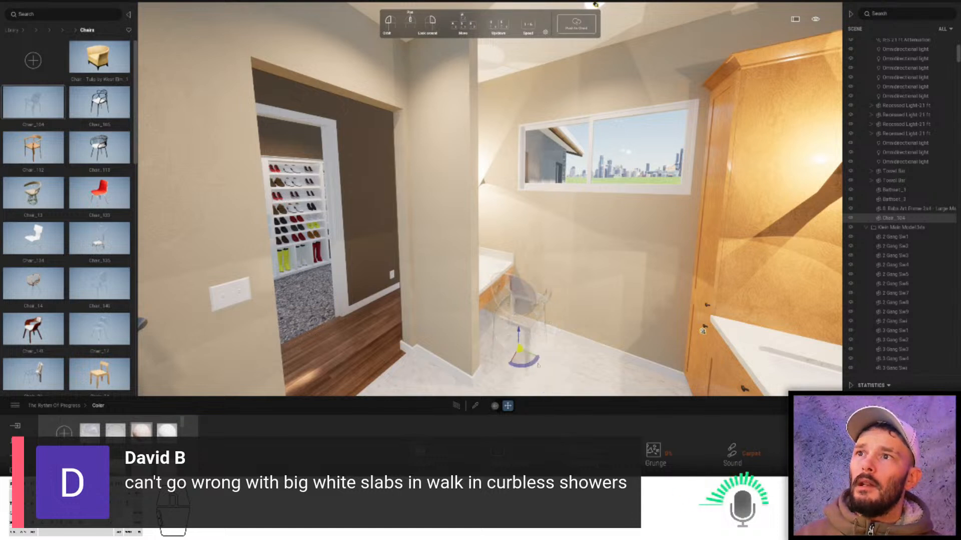
left_click_drag(563, 347, 574, 341)
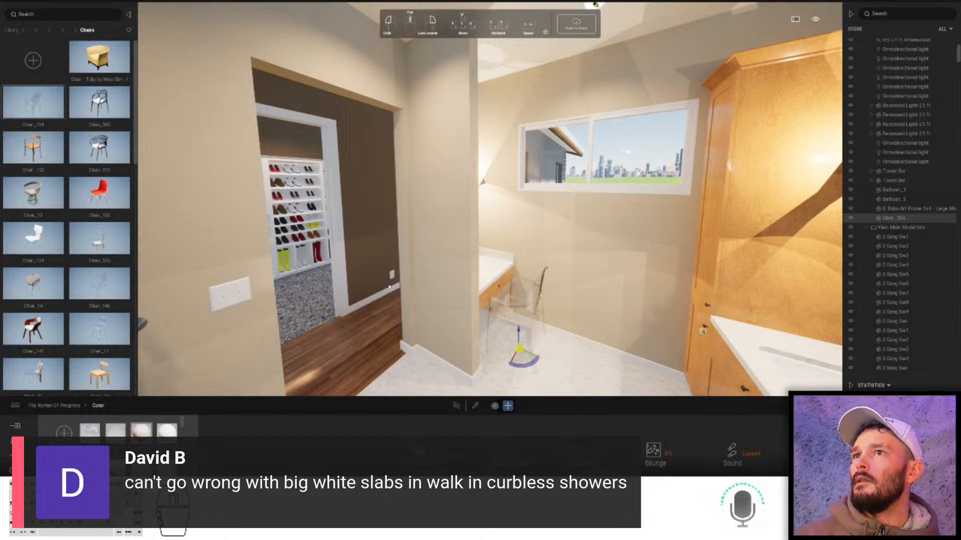
- Delete the Chair_104 item from the library's Chairs folder
right_click(46, 98)
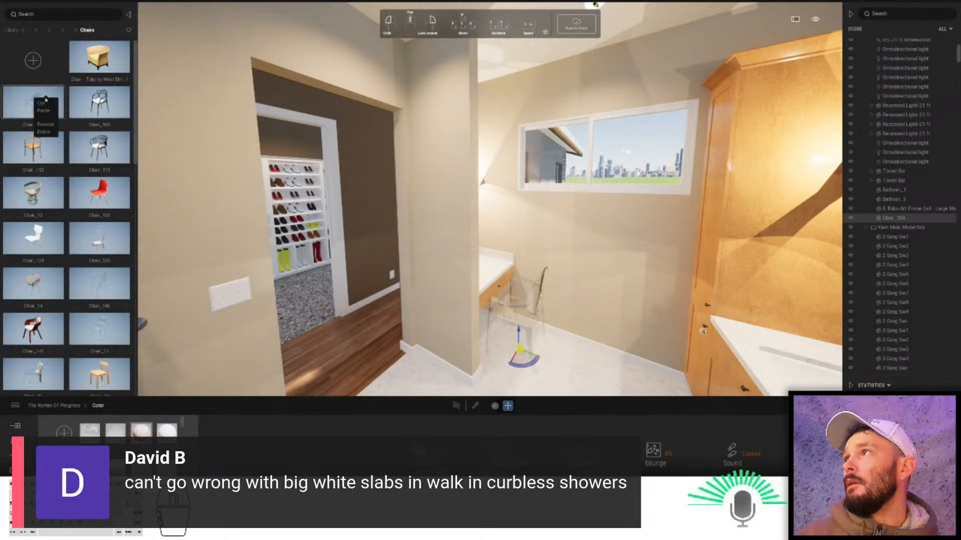
left_click(44, 132)
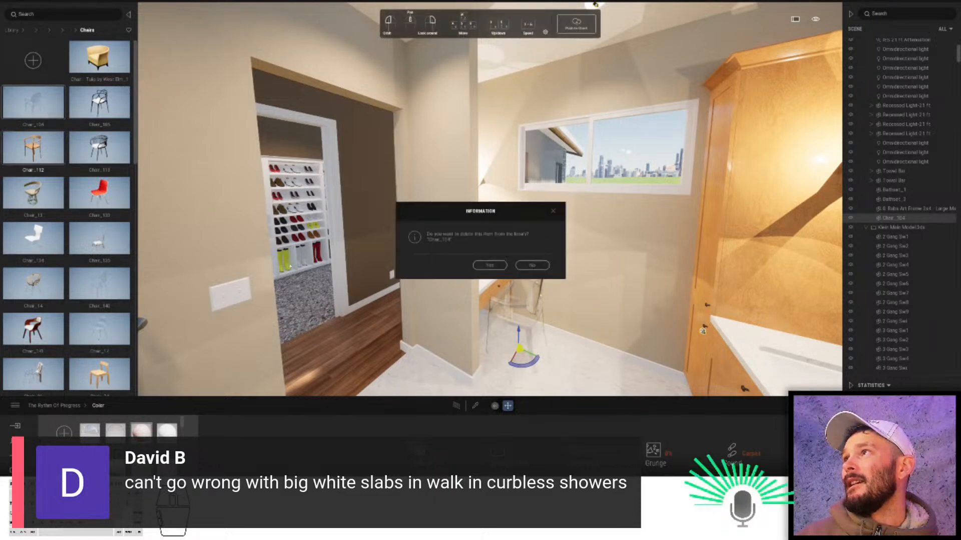
left_click(501, 266)
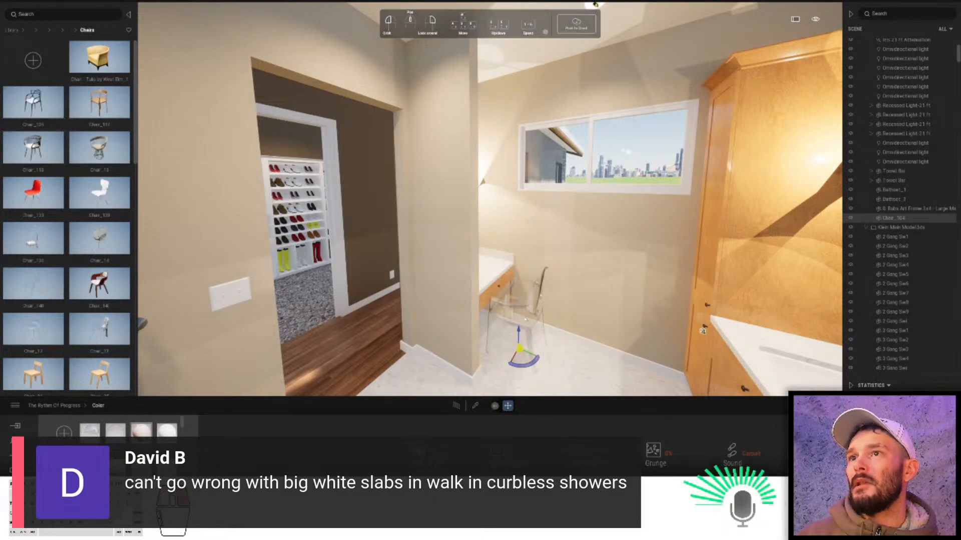
- Add the Chair_104 object placed in the scene to the user library
key("Escape")
left_click(526, 322)
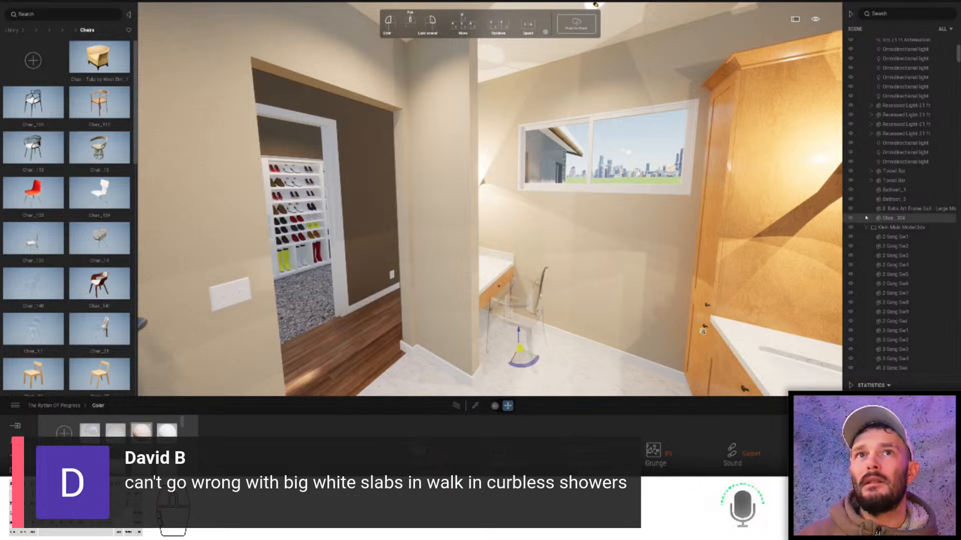
right_click(891, 218)
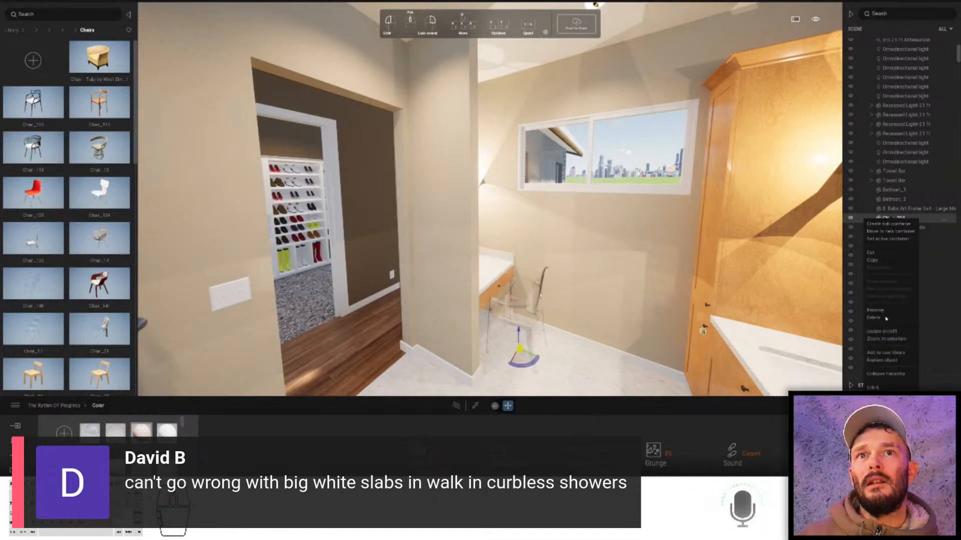
left_click(881, 353)
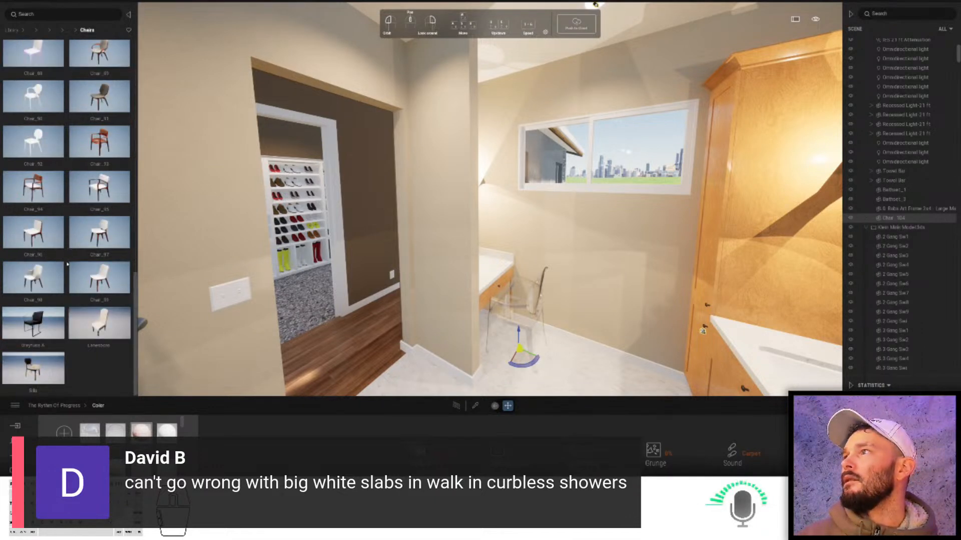
- Place Chair_99 beside the transparent chair and apply that chair's Clear glass material to its seat and legs
left_click_drag(334, 300, 595, 386)
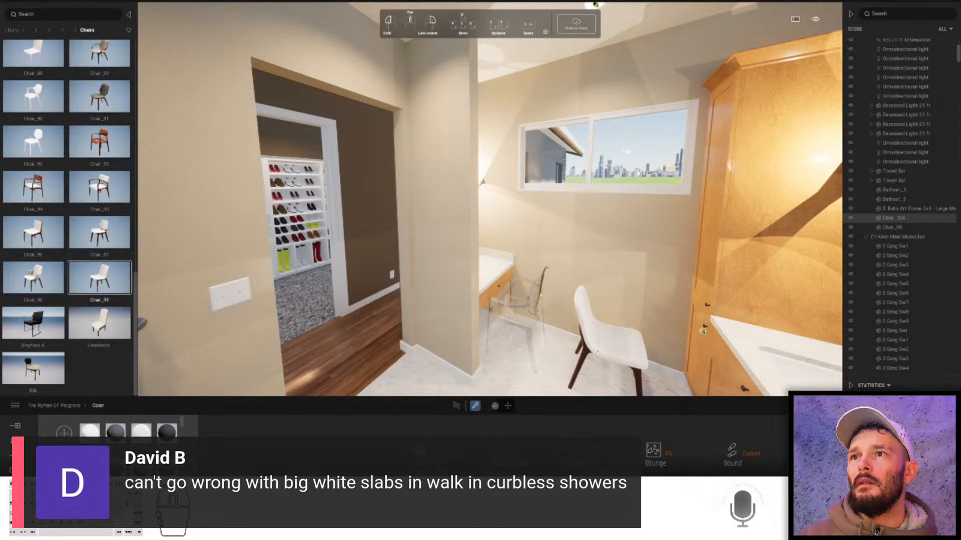
left_click(530, 315)
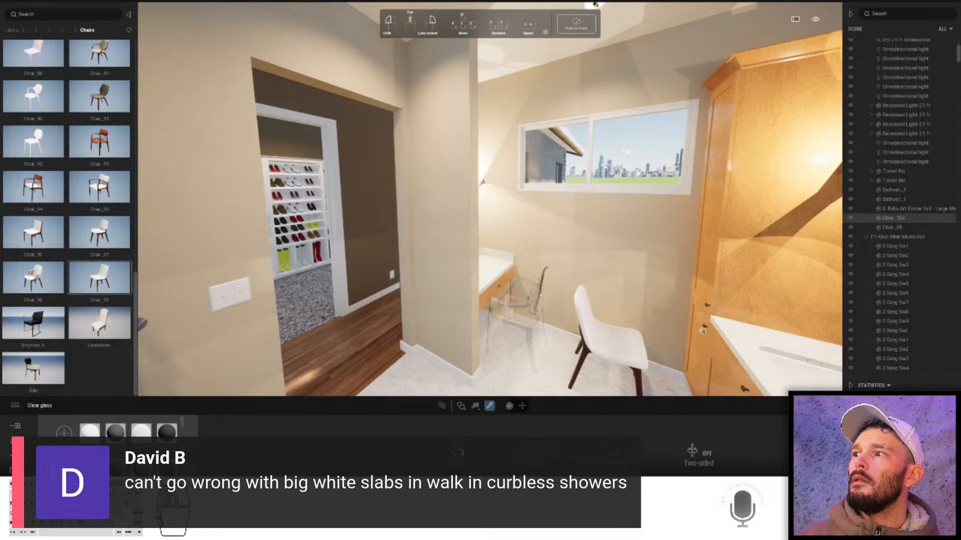
left_click_drag(119, 428, 607, 340)
left_click_drag(131, 425, 564, 344)
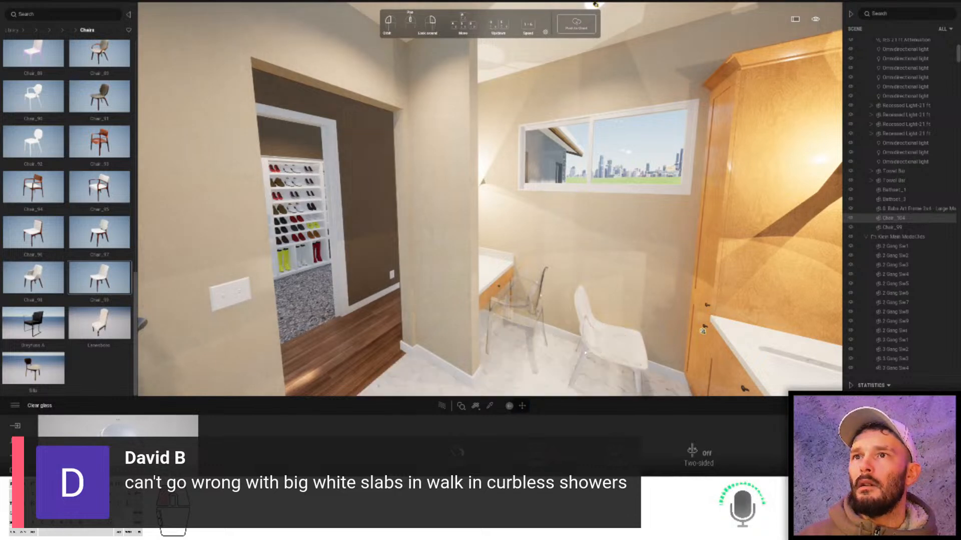
- Inspect both glass chairs up close and delete Chair_104 from the scene
middle_click_drag(576, 374, 567, 301)
scroll(566, 301, "up", 5)
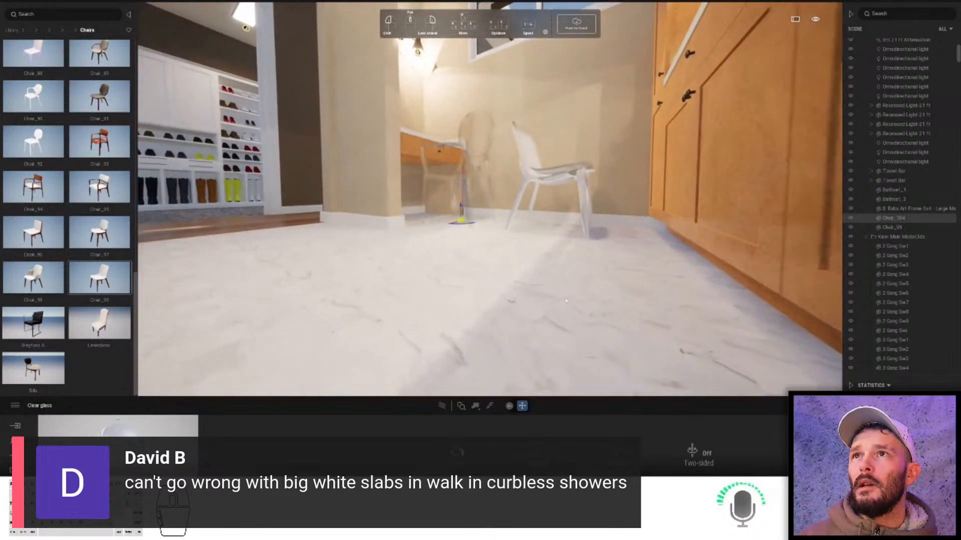
scroll(567, 301, "up", 8)
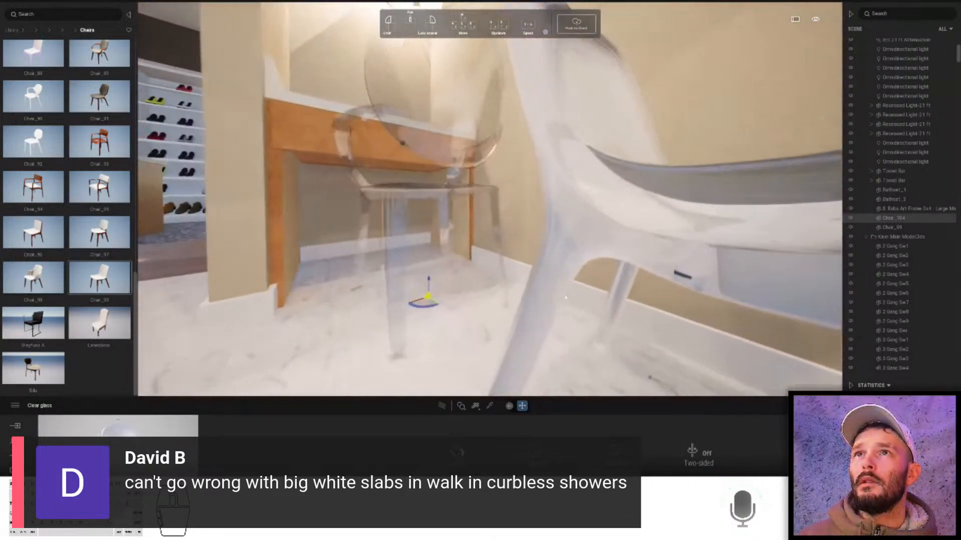
scroll(566, 297, "down", 6)
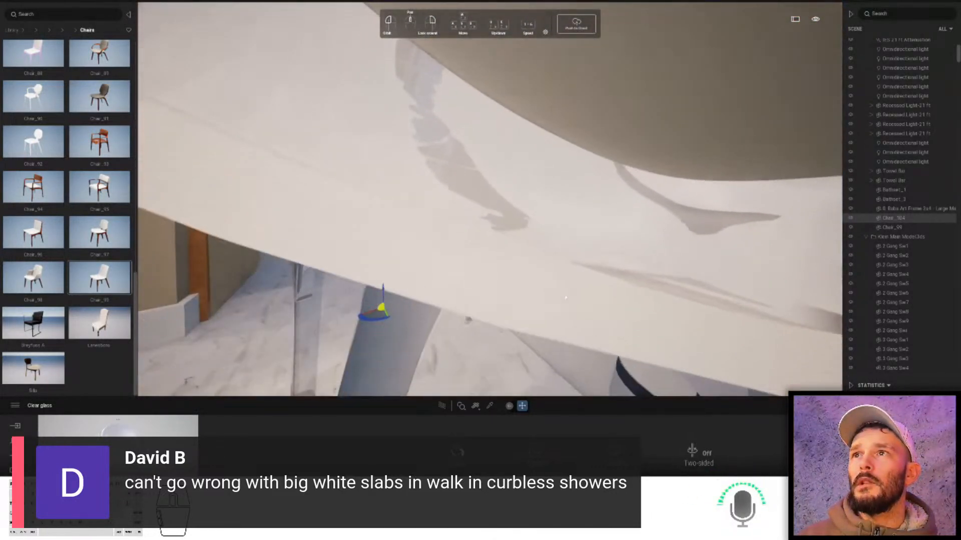
scroll(565, 298, "down", 8)
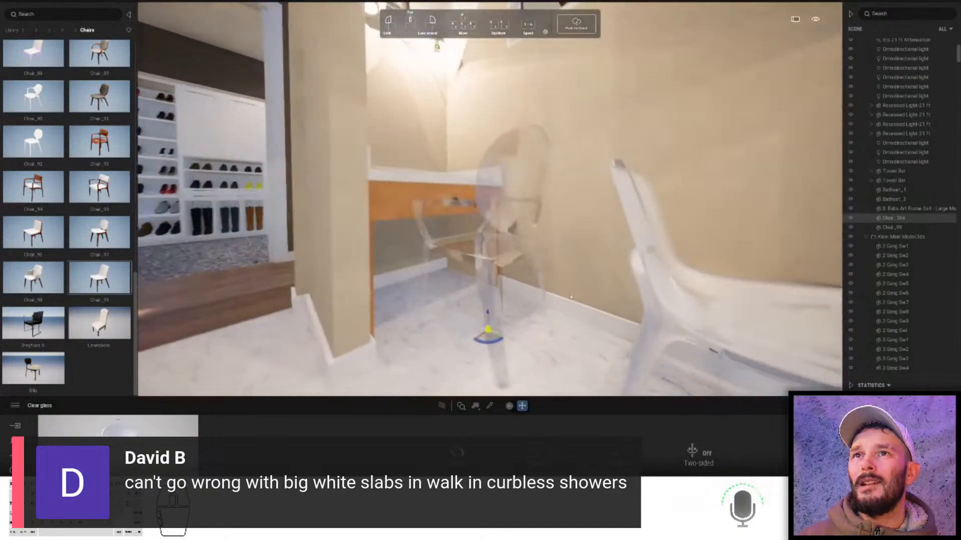
scroll(592, 301, "down", 2)
key("Escape")
left_click(531, 270)
key("Delete")
- Rotate Chair_99 to face the vanity desk and move it up to the desk
scroll(609, 325, "down", 4)
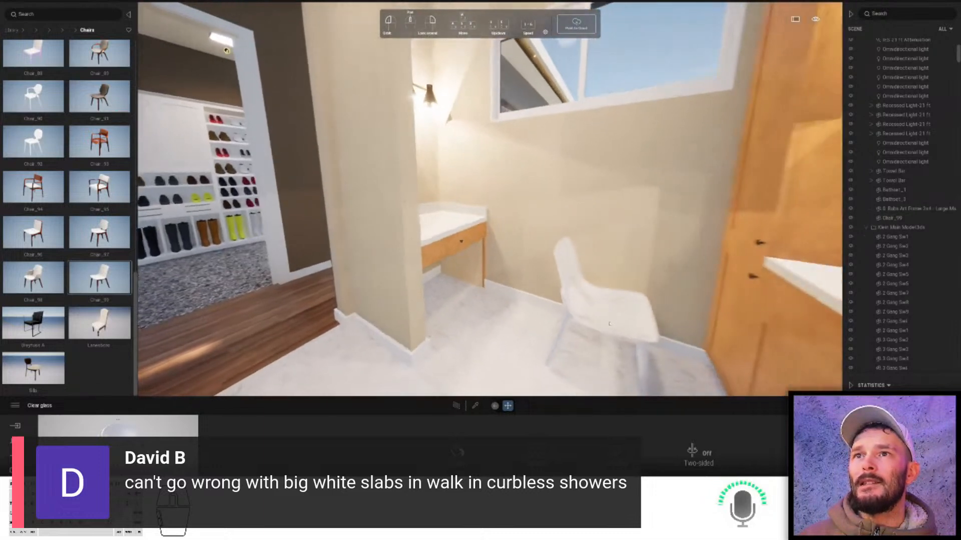
scroll(609, 325, "down", 2)
left_click(581, 313)
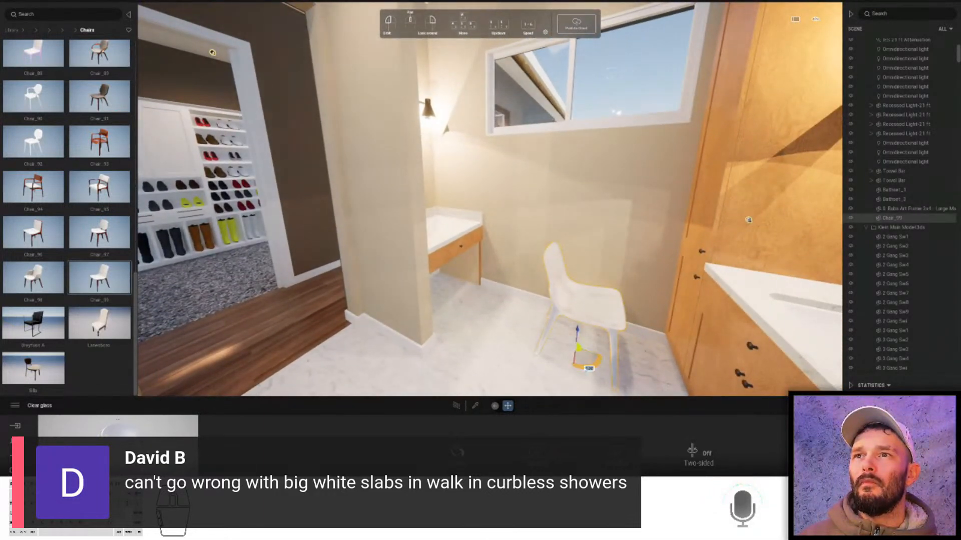
left_click_drag(589, 368, 458, 322)
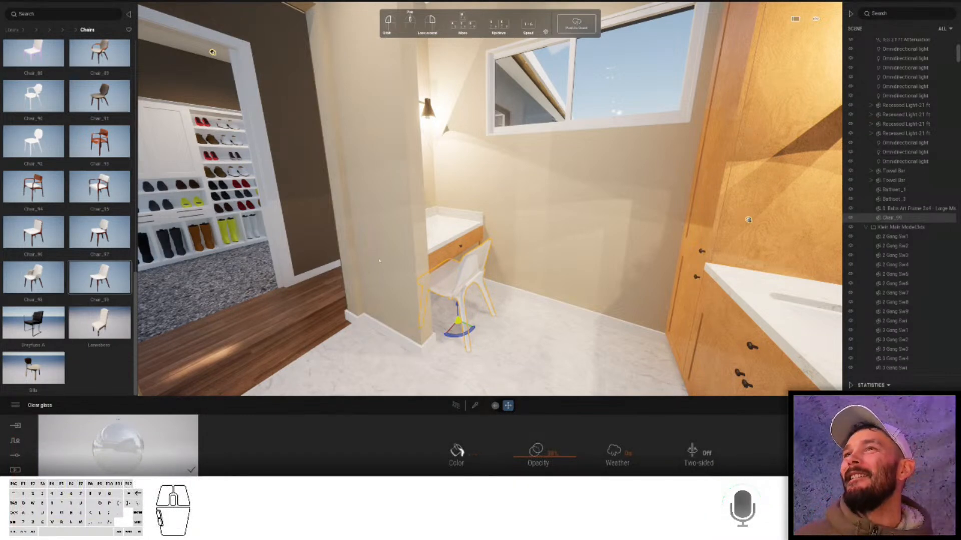
- Place the carpet from the bathroom decor models on the floor in front of the double-sink vanity
right_click_drag(368, 240, 382, 230)
key("s")
key("s")
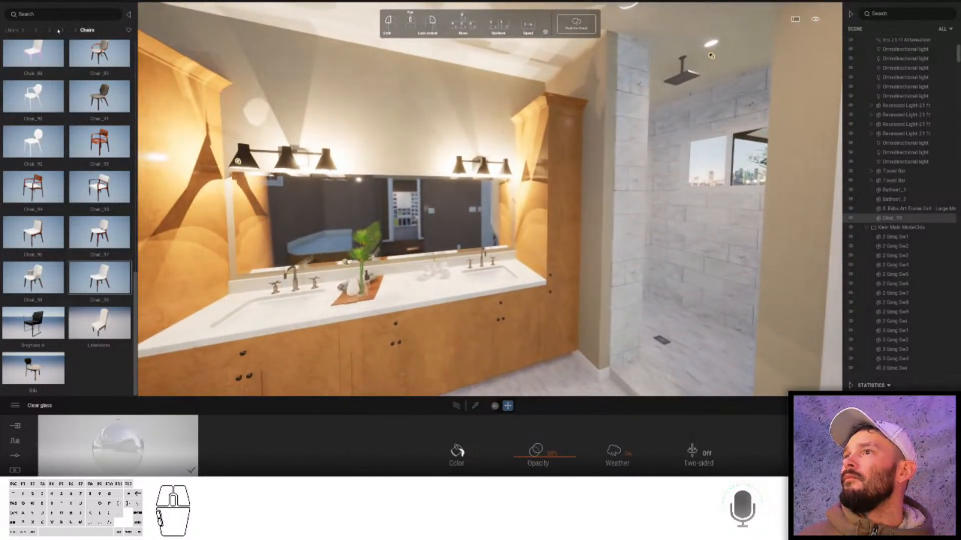
right_click_drag(357, 233, 357, 234)
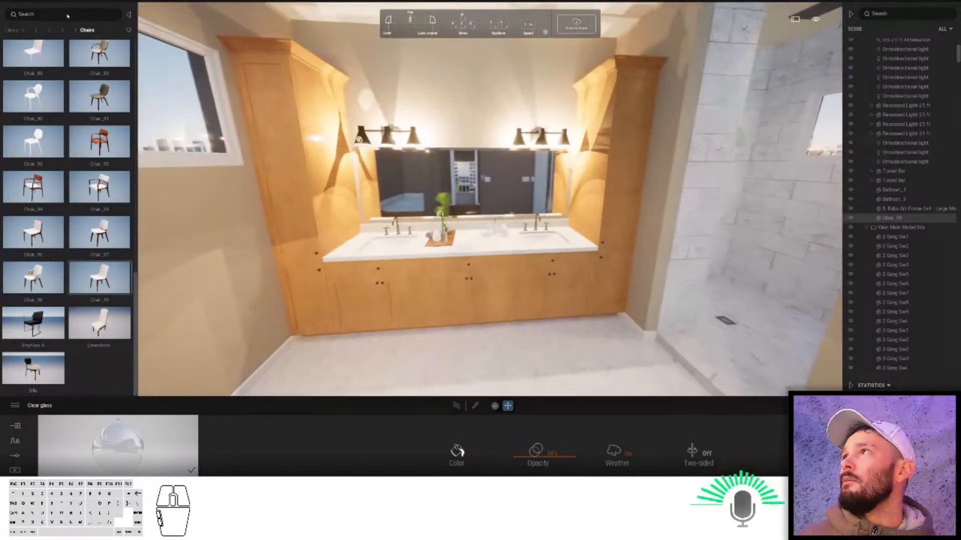
left_click(54, 31)
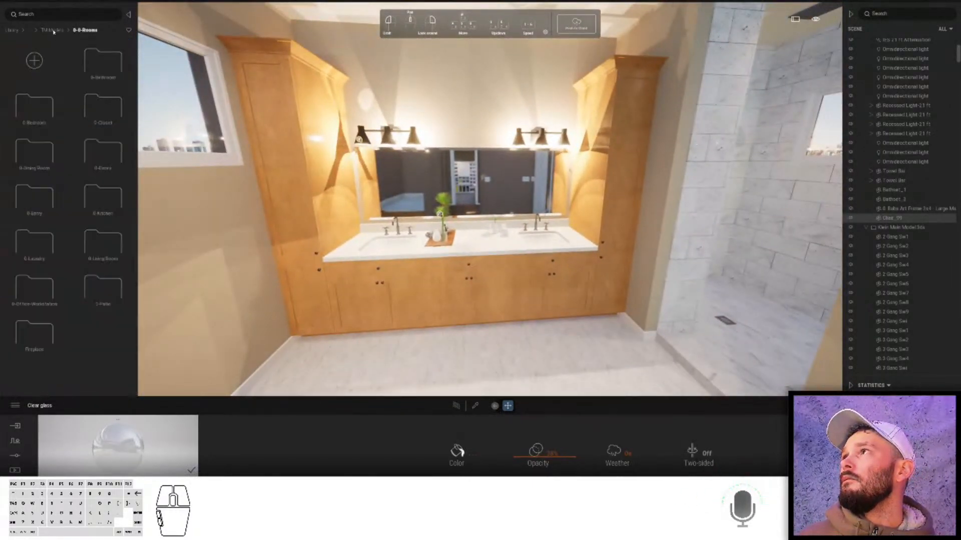
left_click(36, 107)
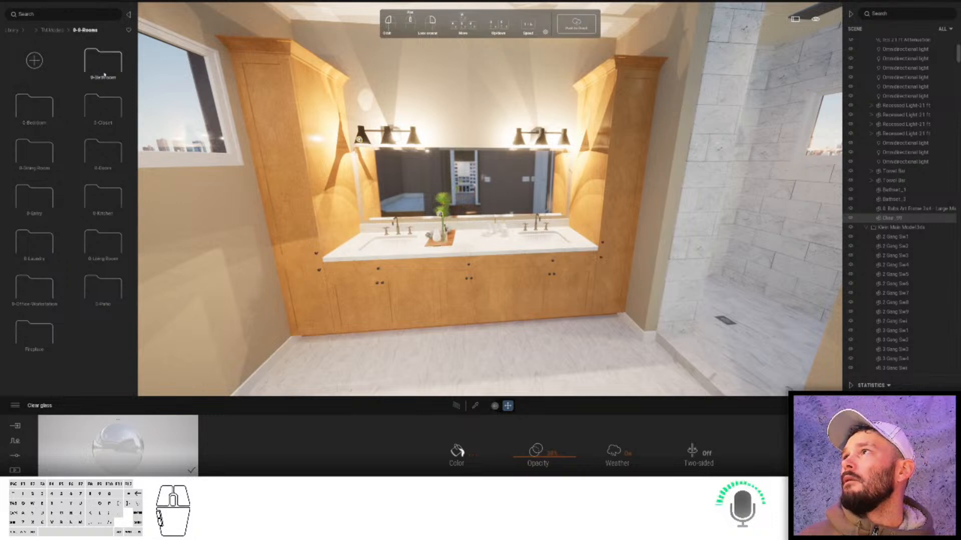
left_click(37, 118)
scroll(45, 210, "down", 5)
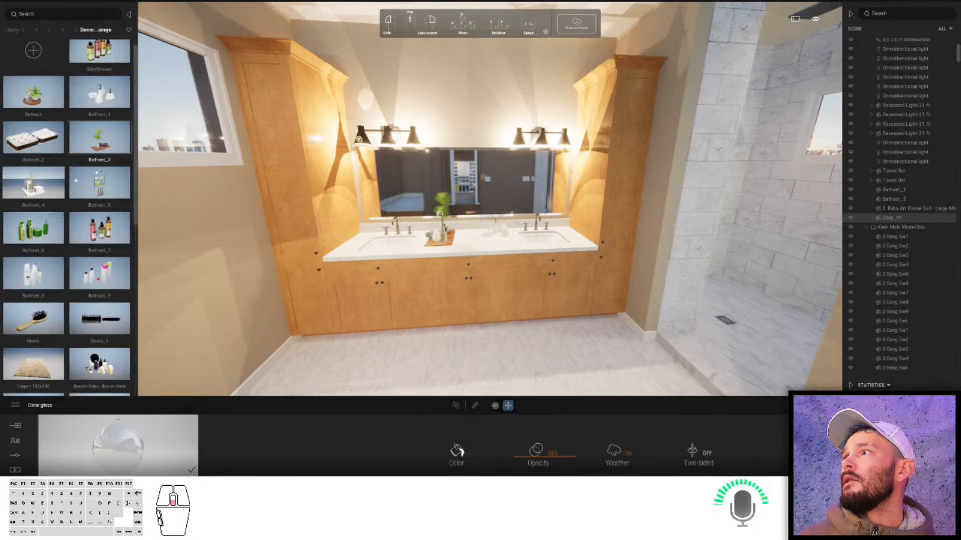
left_click_drag(47, 243, 491, 354)
left_click(491, 354)
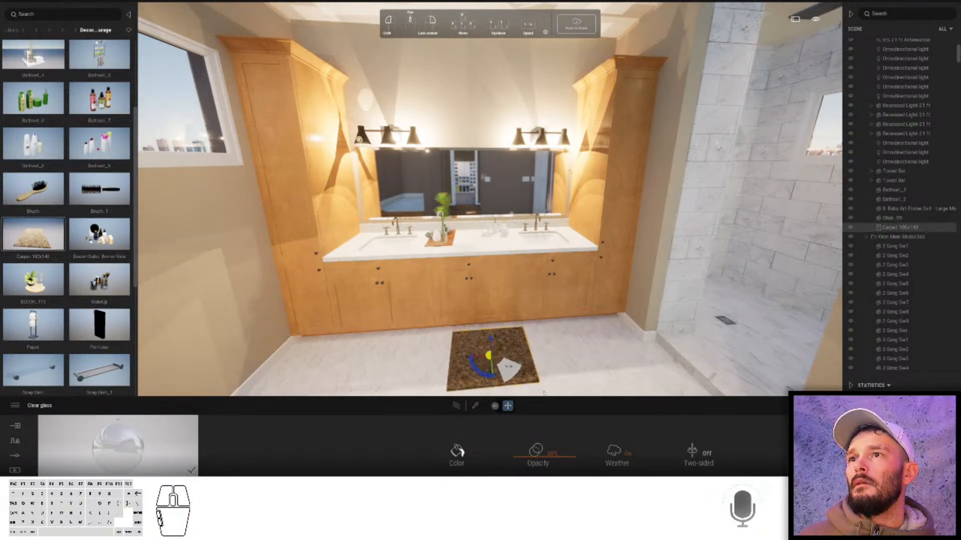
- Widen the carpet so that it extends further along the front of the vanity
mouse_move(456, 357)
left_mouse_down()
mouse_move(443, 358)
mouse_move(452, 359)
left_mouse_up()
right_click(452, 358)
left_click(449, 376)
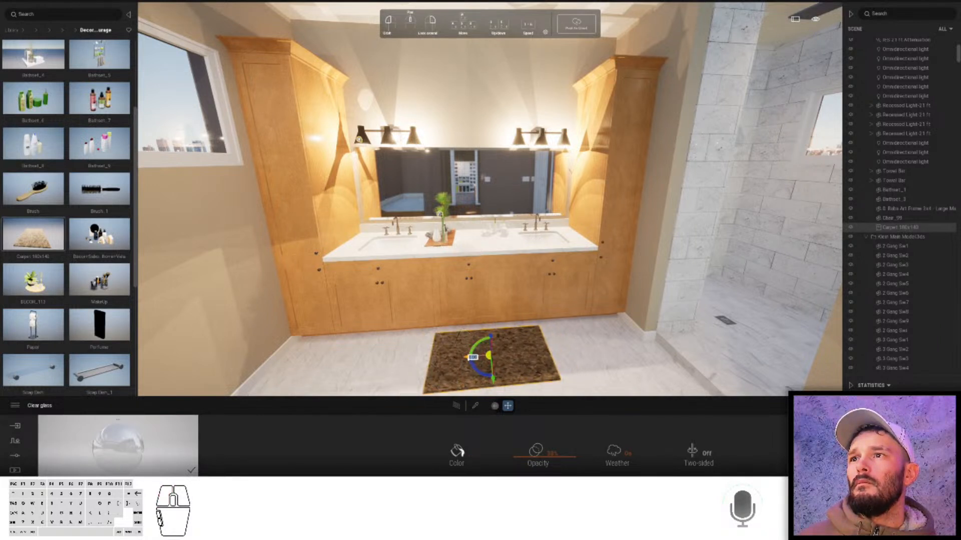
- Copy the carpet along the double-sink vanity so that a second carpet lies in front of the other sink
left_click_drag(507, 354, 357, 374)
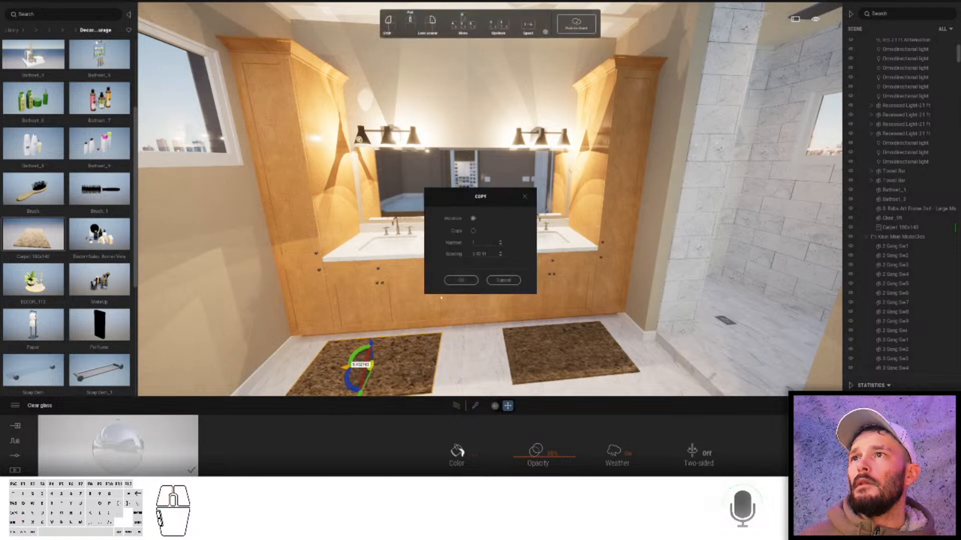
left_click(460, 280)
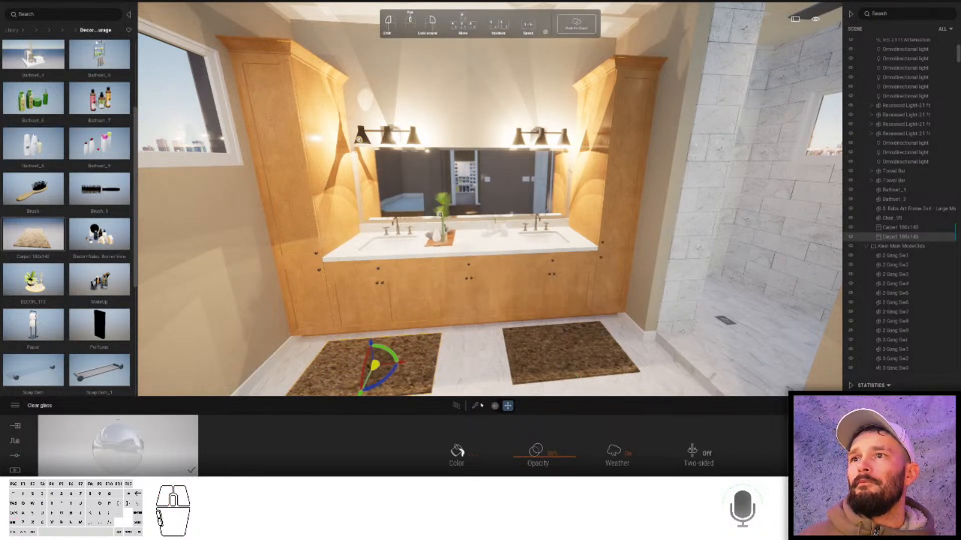
- Place the 18x24 framed artwork from the 0-Art-Wall Decor models on the brown wall beside the closet doorway
right_click_drag(507, 280, 639, 113)
right_click_drag(492, 158, 495, 185)
key("w")
key("s")
left_click(55, 31)
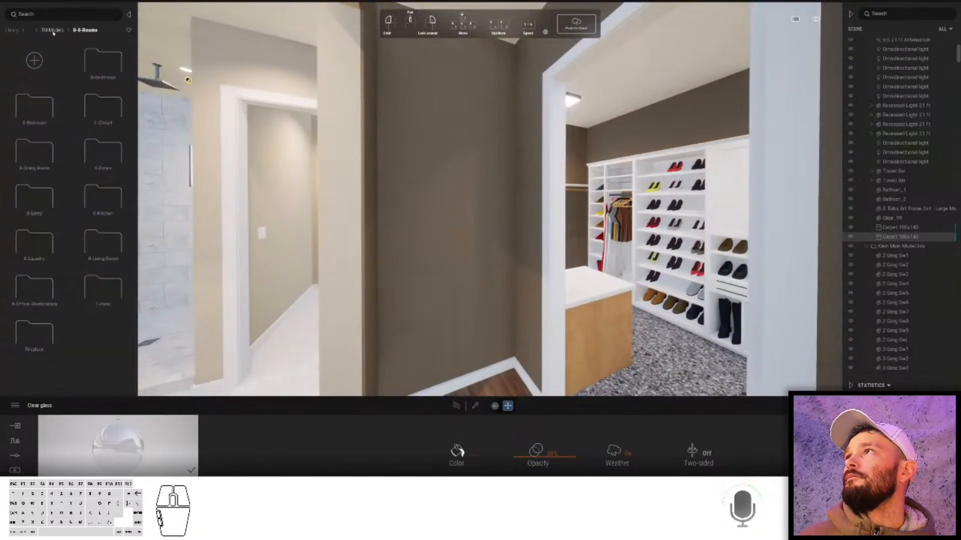
left_click(53, 30)
left_click(100, 61)
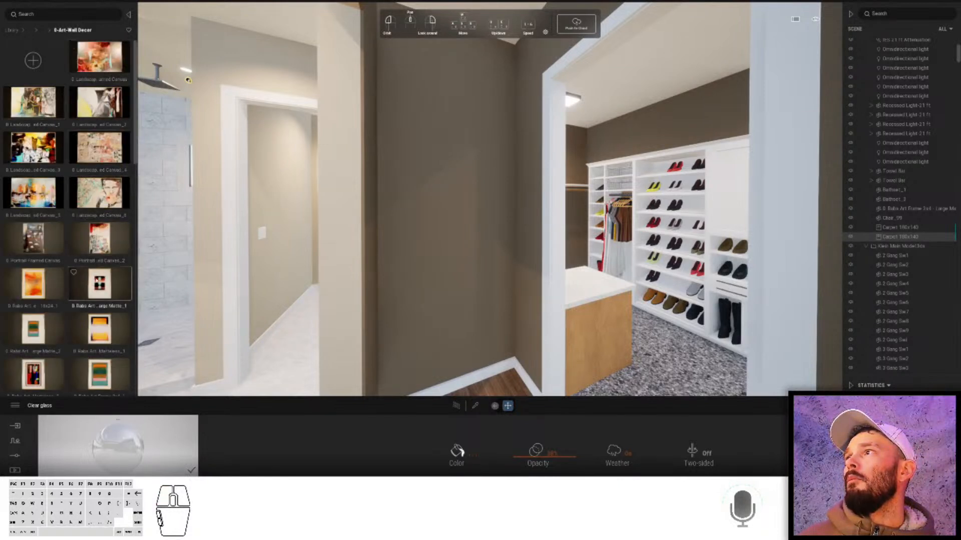
left_click_drag(428, 192, 422, 165)
left_click(423, 165)
right_click(437, 145)
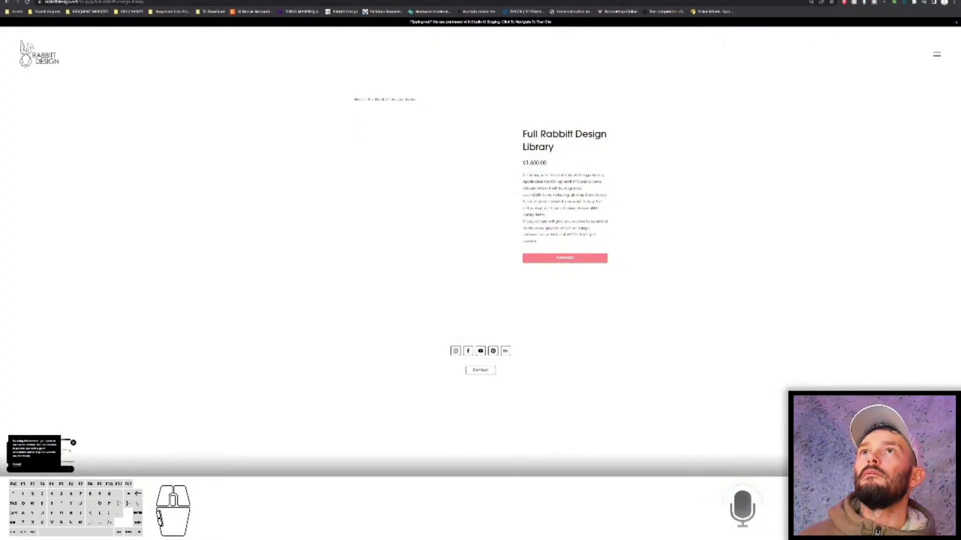
key("ctrl+t")
type("artstation.com/channels/props?sort_by=trending")
key("Return")
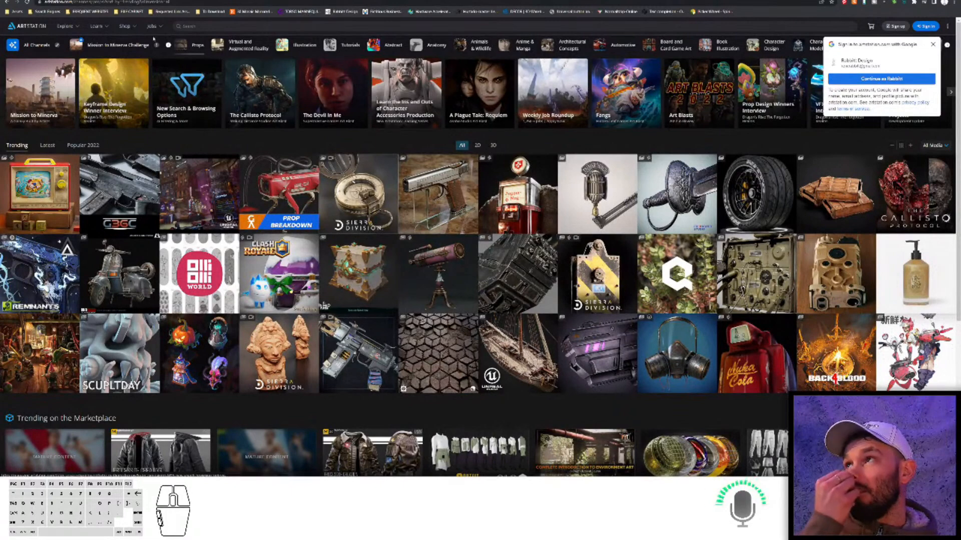
- Search Google Images for "art desert"
left_click(131, 2)
type("art")
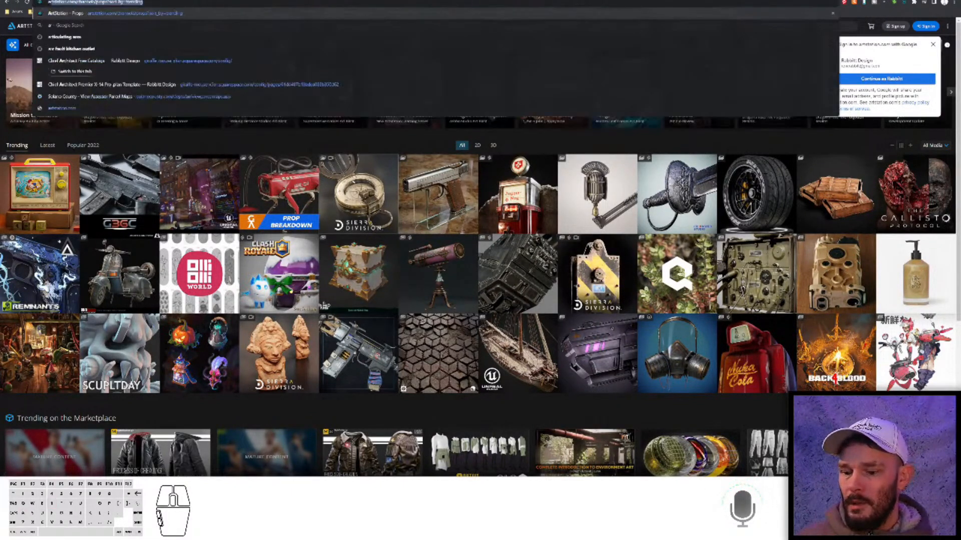
key("Return")
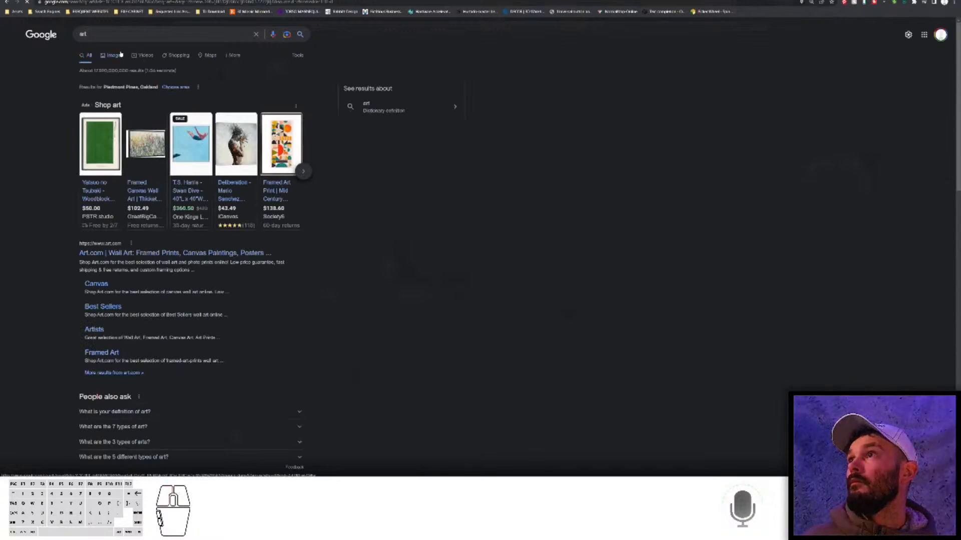
left_click(113, 55)
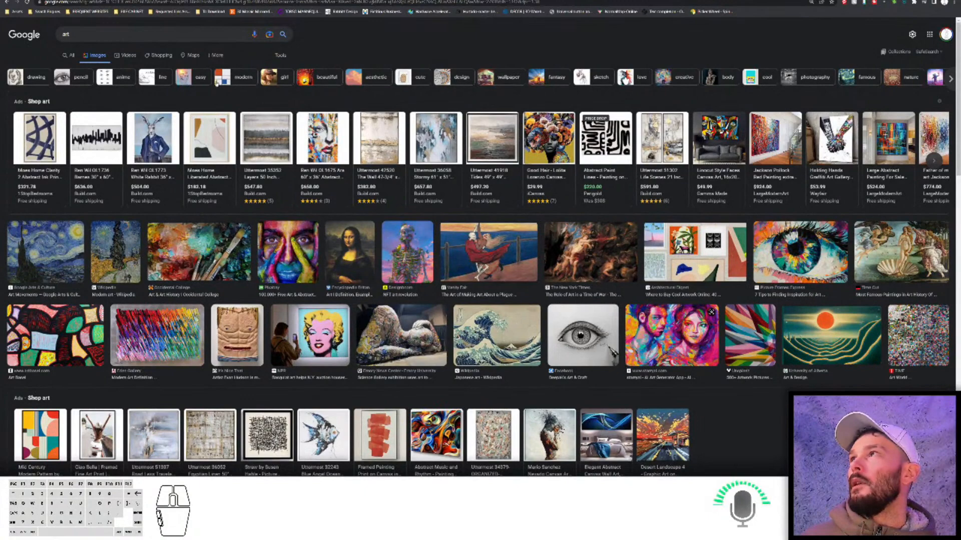
left_click(121, 36)
type("desert")
key("Return")
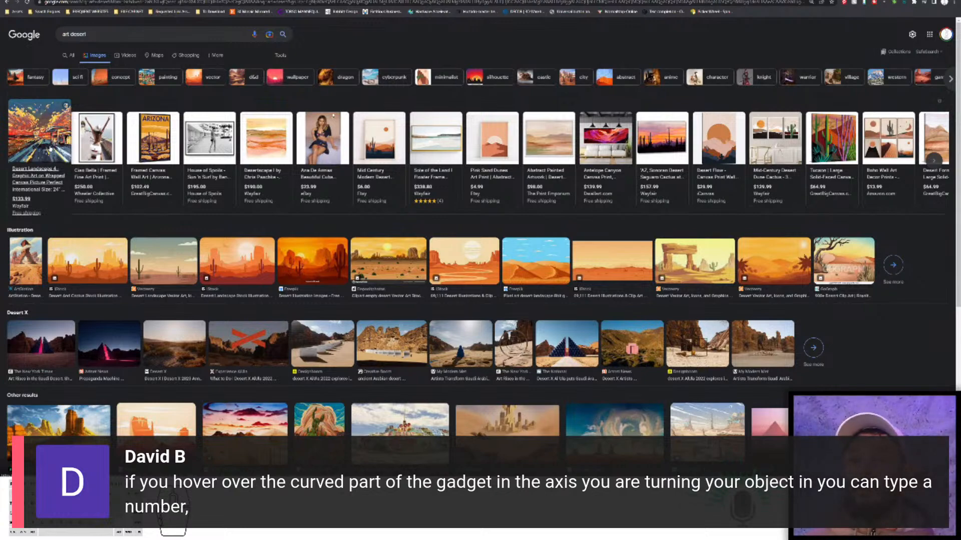
- Browse the desert art results and open the preview of the orange cactus and mountain painting from Pinterest
scroll(168, 252, "down", 1)
scroll(168, 252, "down", 1)
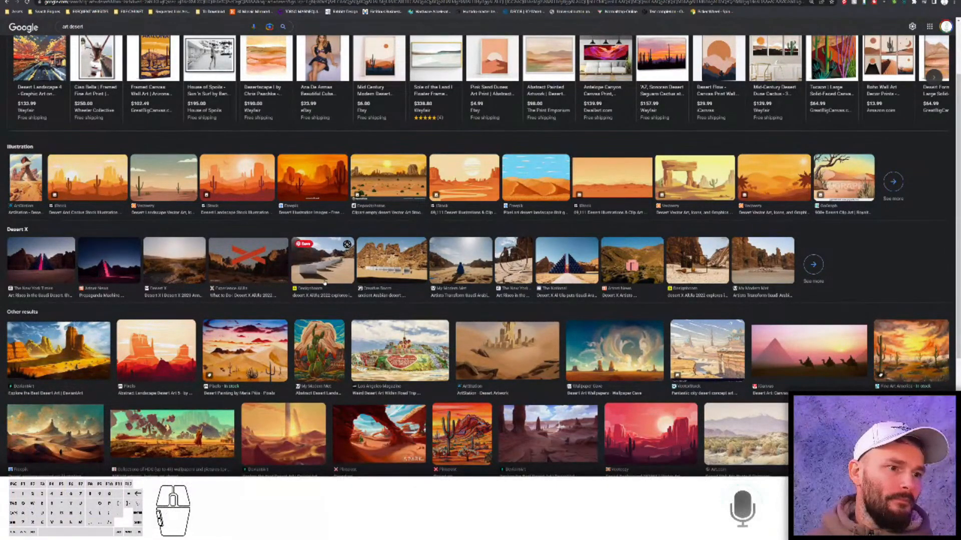
scroll(324, 283, "down", 1)
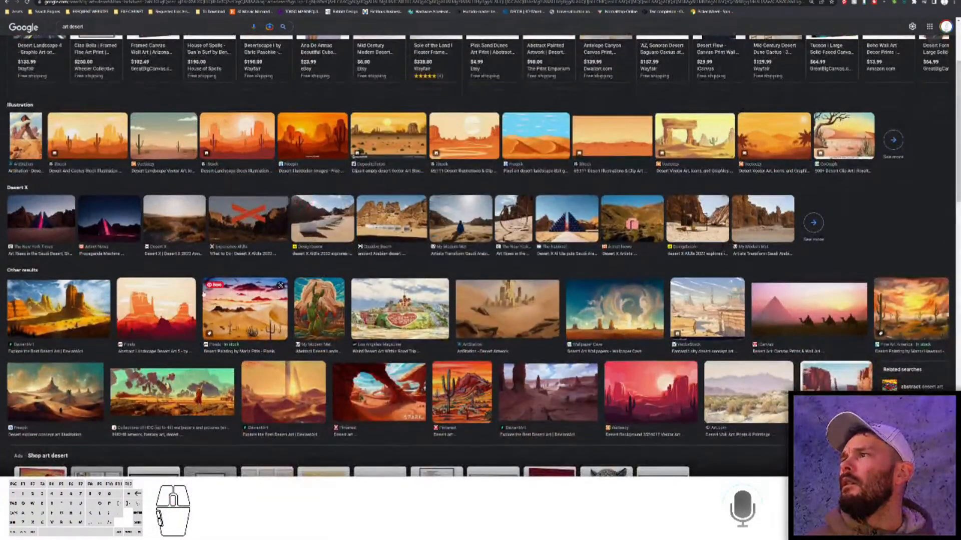
scroll(204, 295, "down", 1)
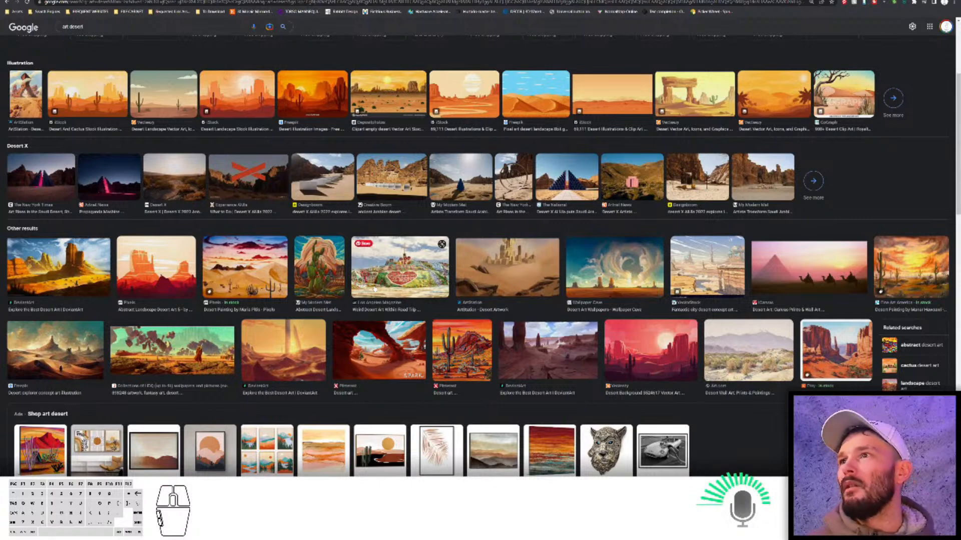
scroll(458, 279, "down", 2)
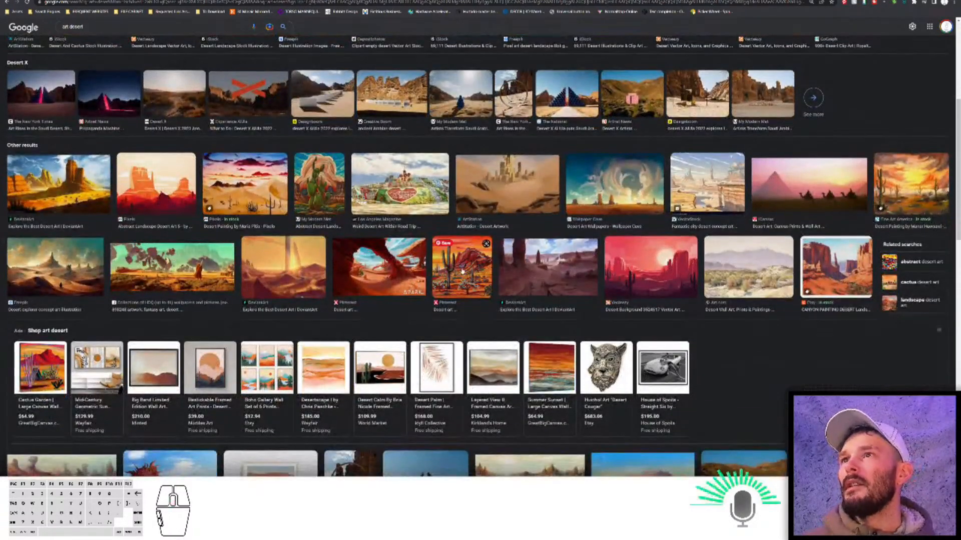
left_click(462, 272)
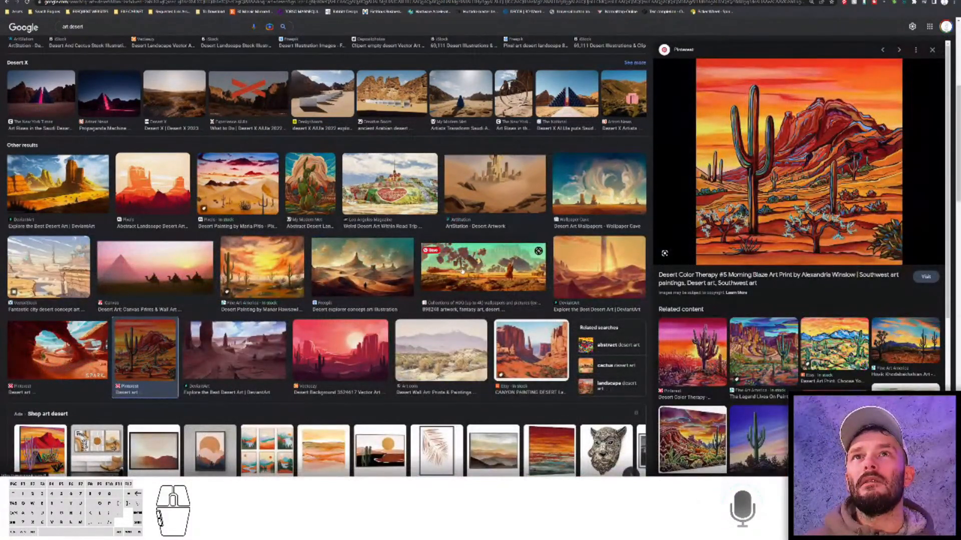
- Start saving the previewed painting as an image, choosing the art folder inside Materials as the destination
right_click(803, 177)
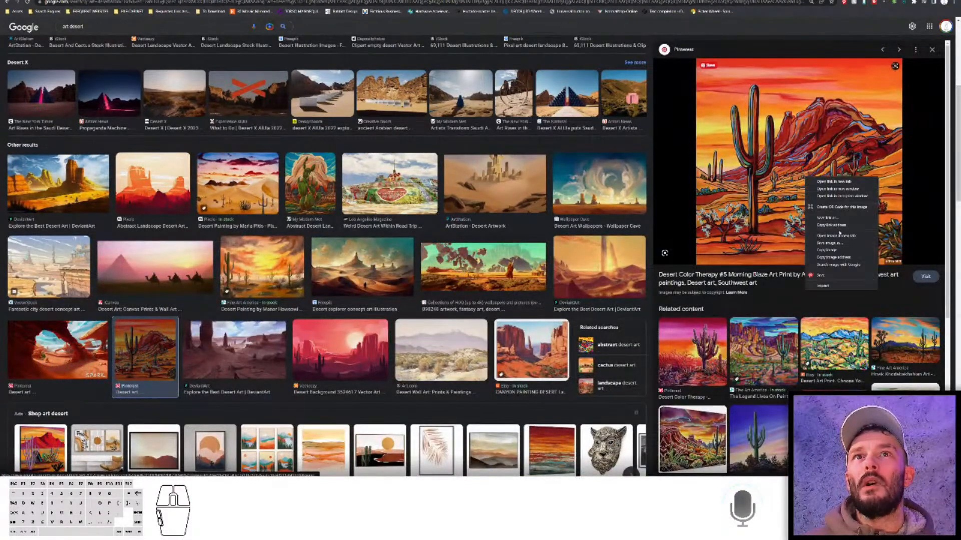
left_click(832, 243)
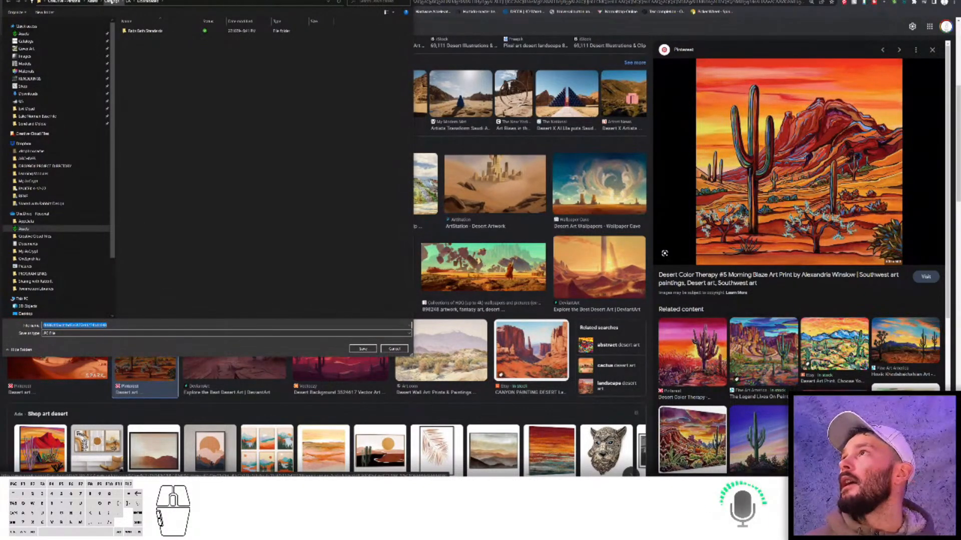
left_click(23, 72)
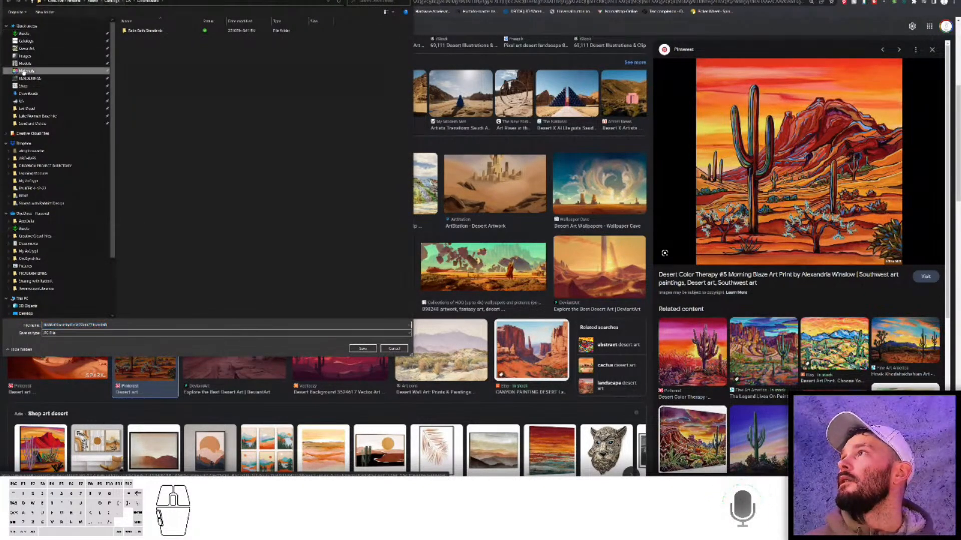
double_click(137, 35)
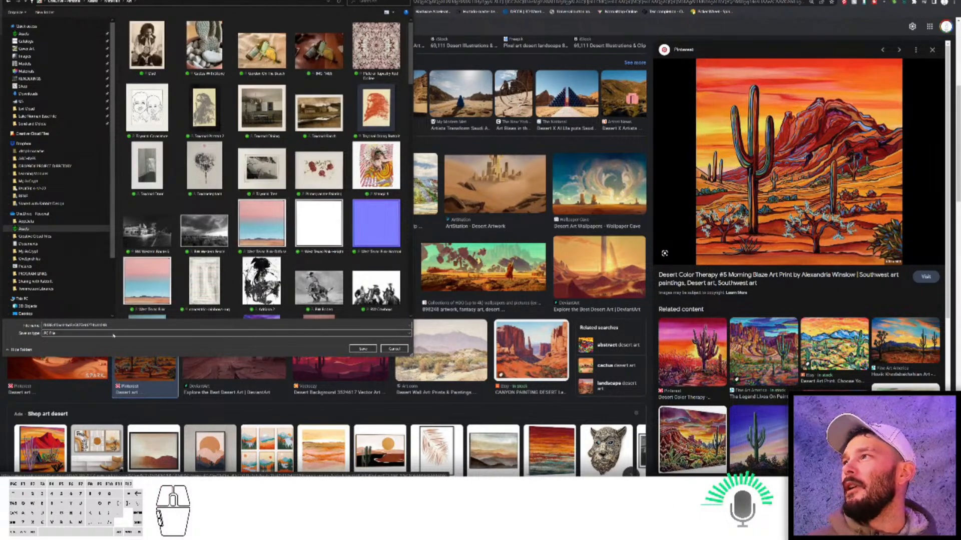
double_click(105, 325)
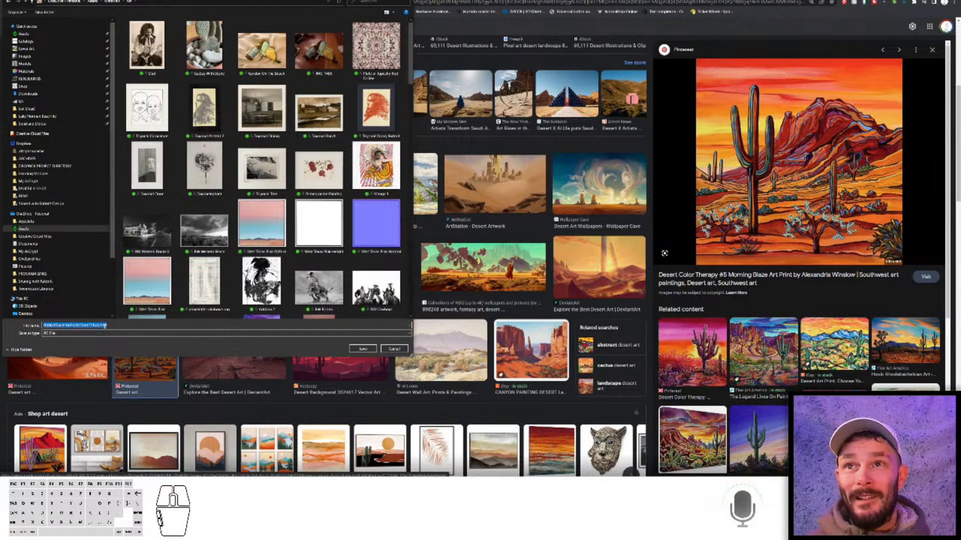
type("Desert")
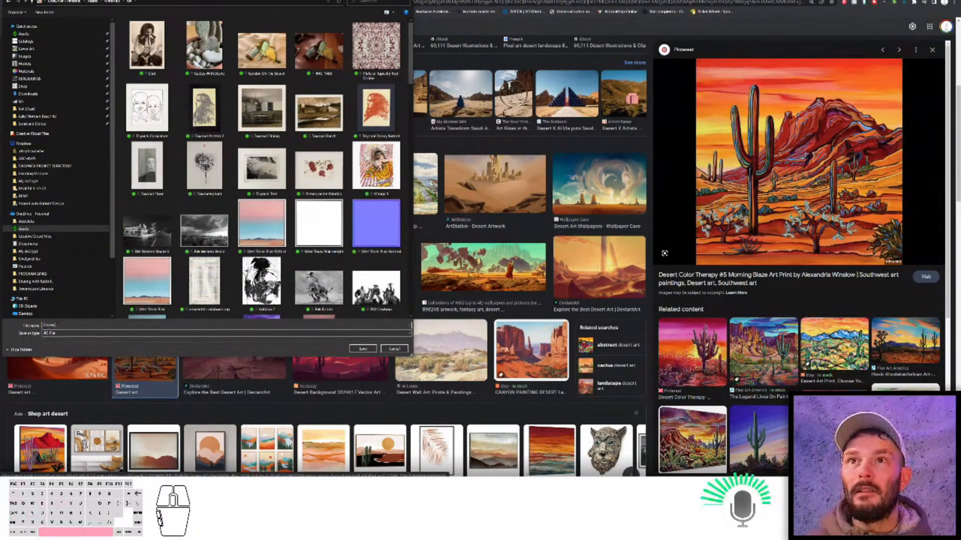
type(" Color Ther")
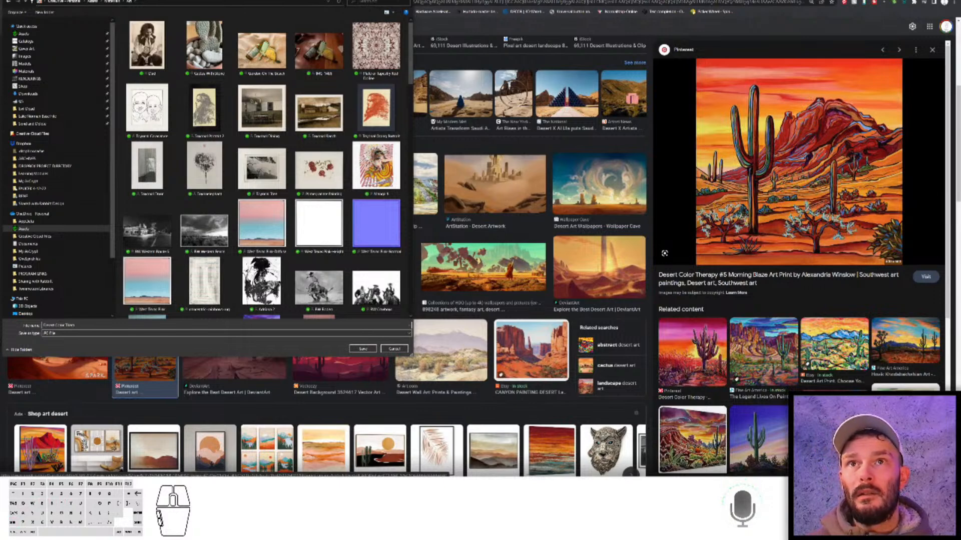
key("BackSpace")
key("BackSpace")
key("BackSpace")
key("BackSpace")
key("BackSpace")
key("BackSpace")
key("BackSpace")
key("BackSpace")
key("BackSpace")
key("BackSpace")
key("BackSpace")
key("BackSpace")
key("BackSpace")
key("BackSpace")
key("BackSpace")
key("BackSpace")
key("BackSpace")
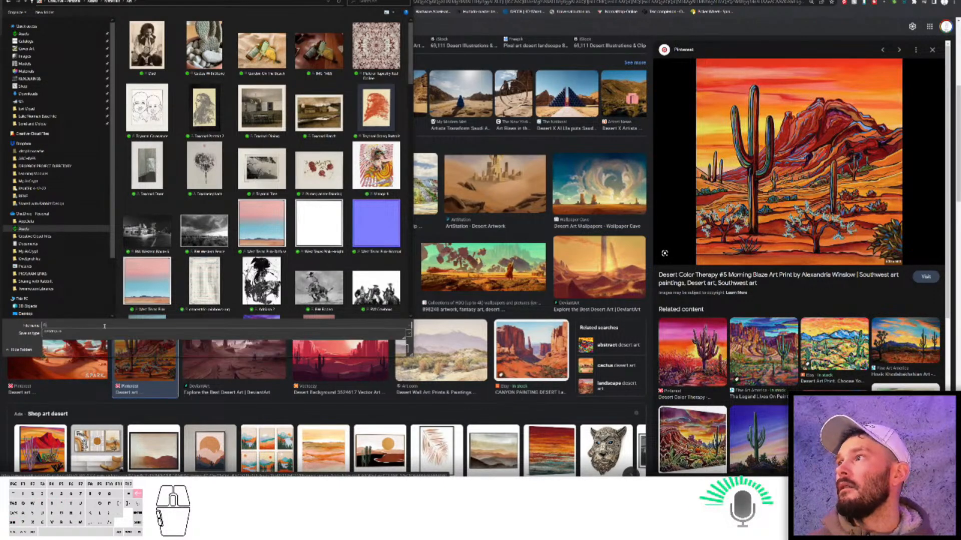
- Name the image file "Morning Blaze Art by" followed by the artist's name and save it
type("Morning Blaze Art")
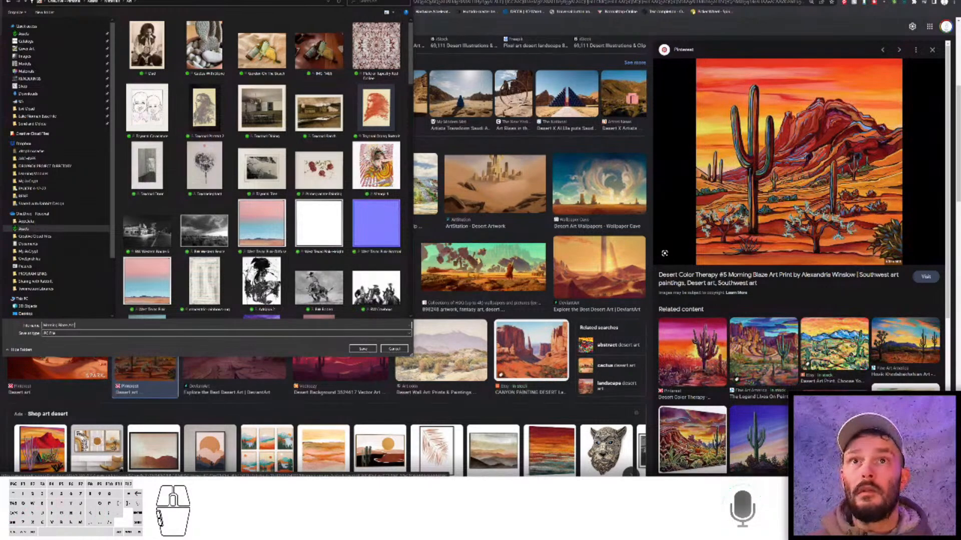
type(" by")
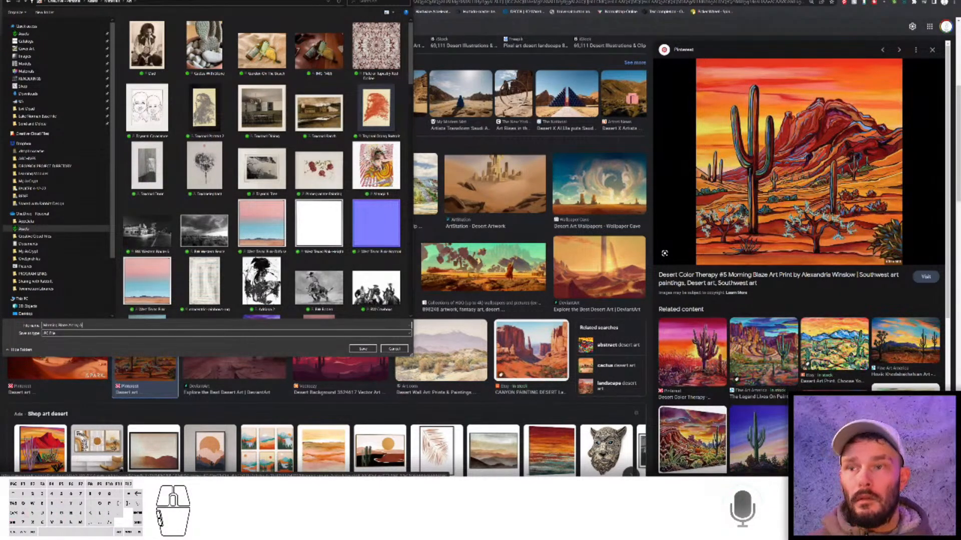
type(" Alexandria Winslow")
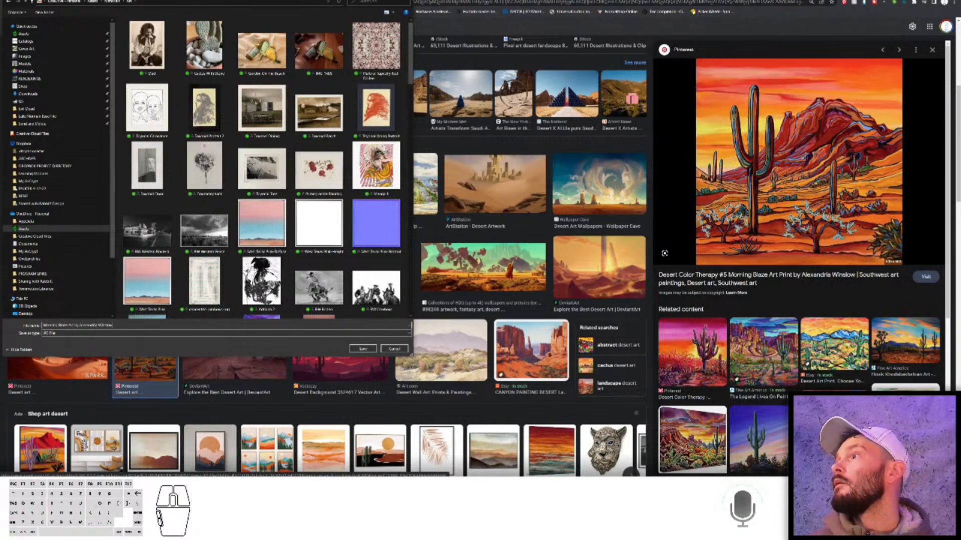
key("Return")
- Switch back to Twinmotion and open the file browser for the color texture of the framed artwork's Painting material
key("alt+Tab")
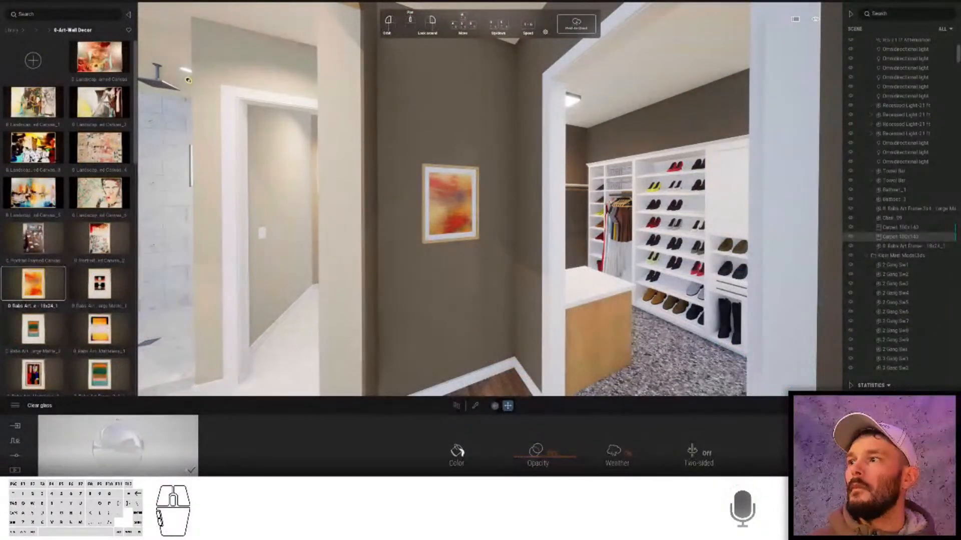
mouse_move(150, 443)
left_click(115, 434)
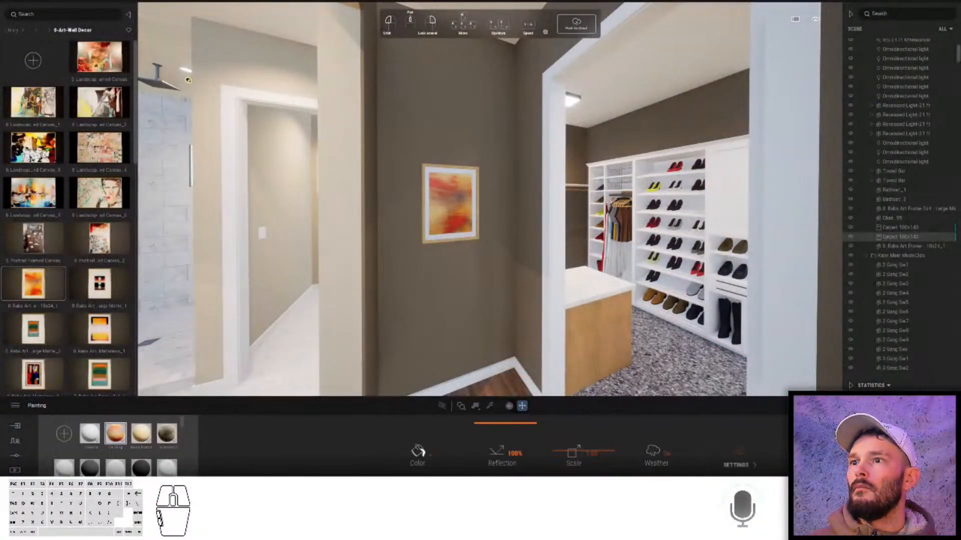
left_click(418, 452)
left_click(442, 449)
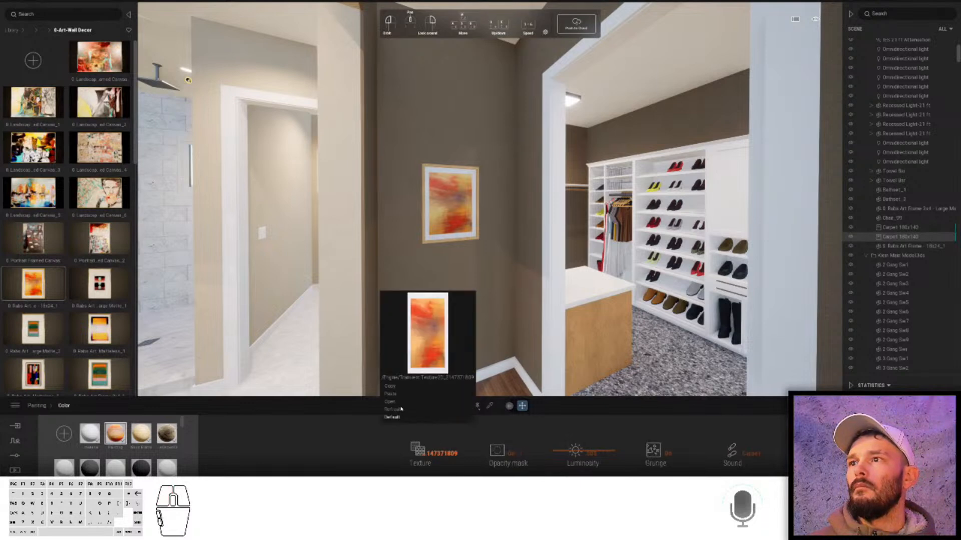
left_click(393, 402)
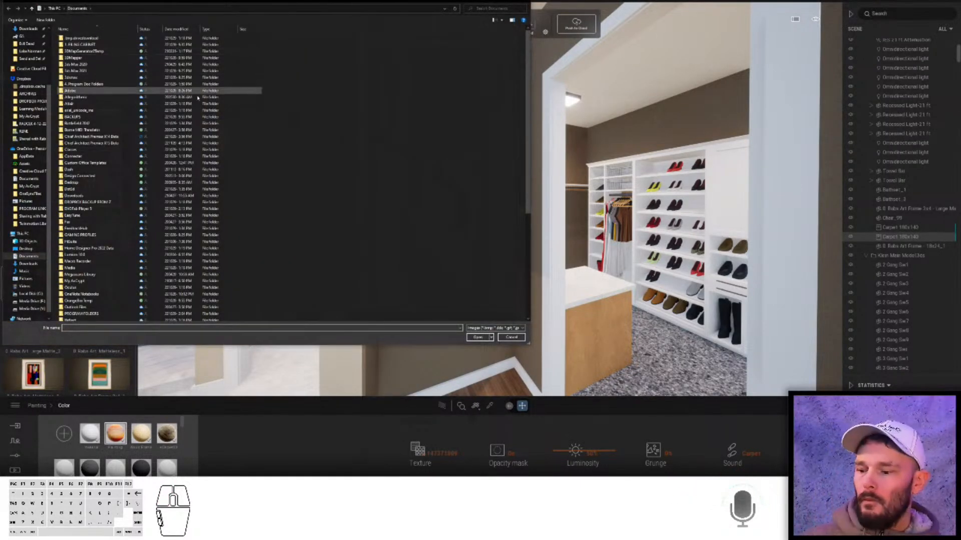
- Switch to Photoshop and open the saved Morning Blaze desert painting from the Art folder inside Materials
key("alt+Tab")
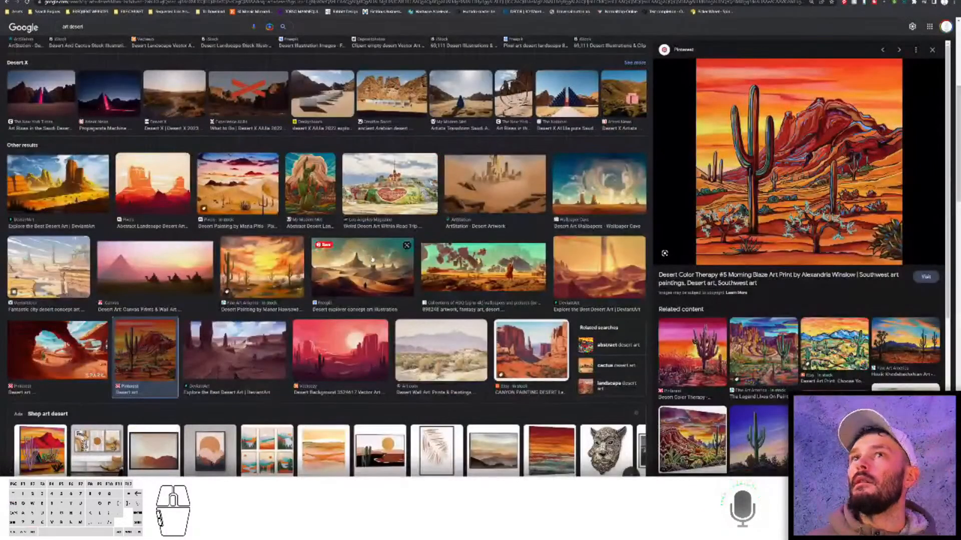
key("alt+Tab")
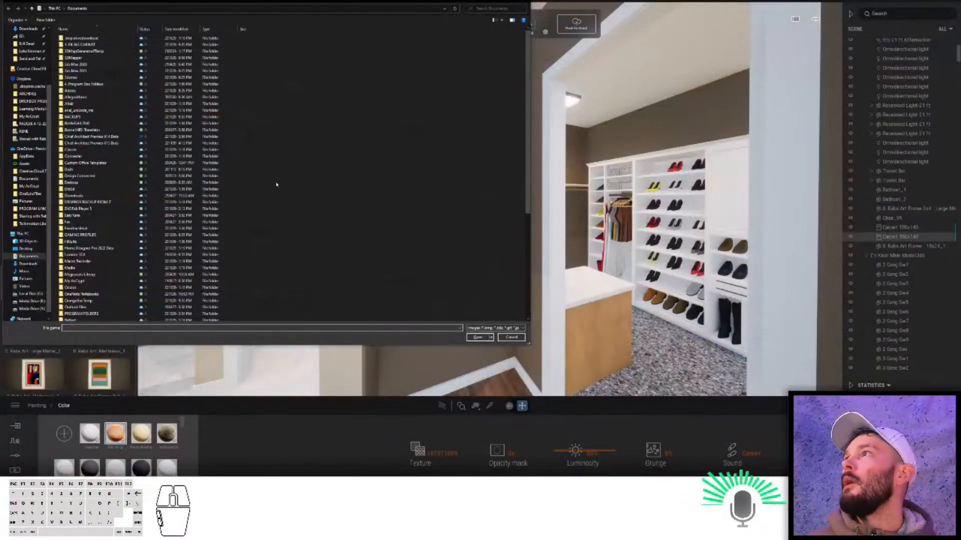
key("alt+Tab")
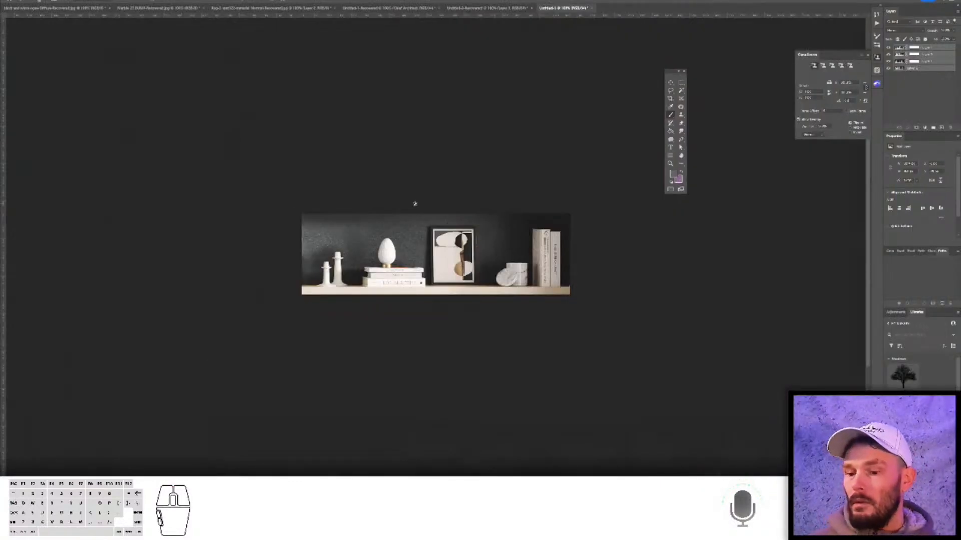
key("ctrl+o")
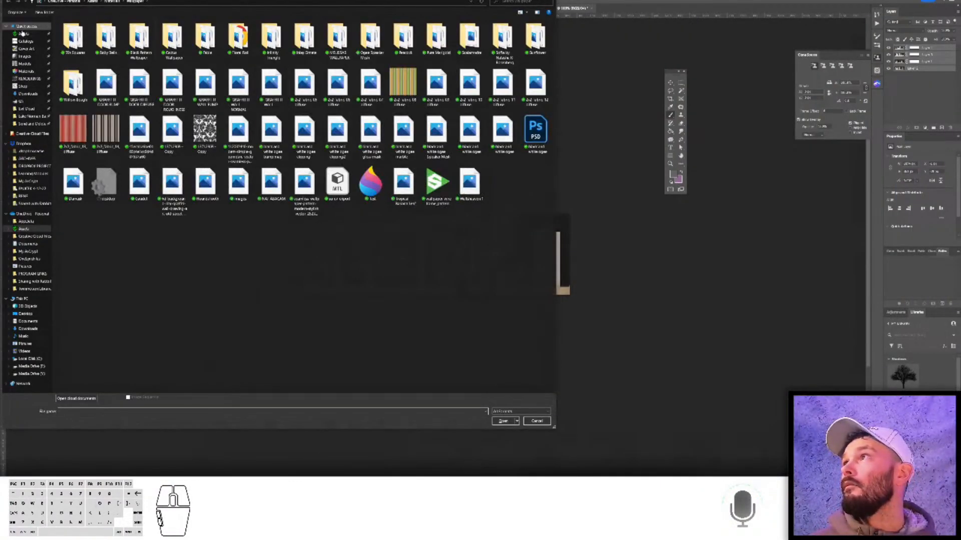
left_click(21, 34)
left_click(25, 71)
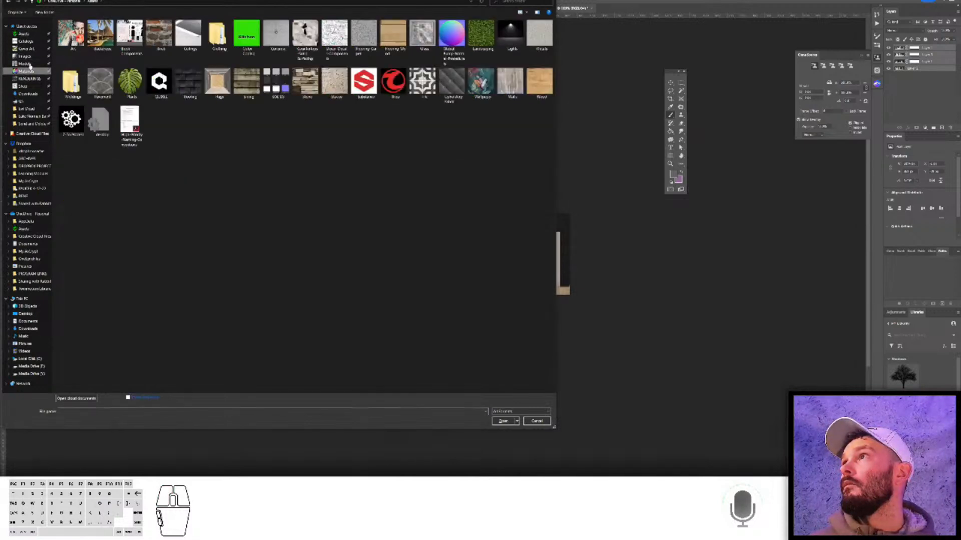
double_click(71, 35)
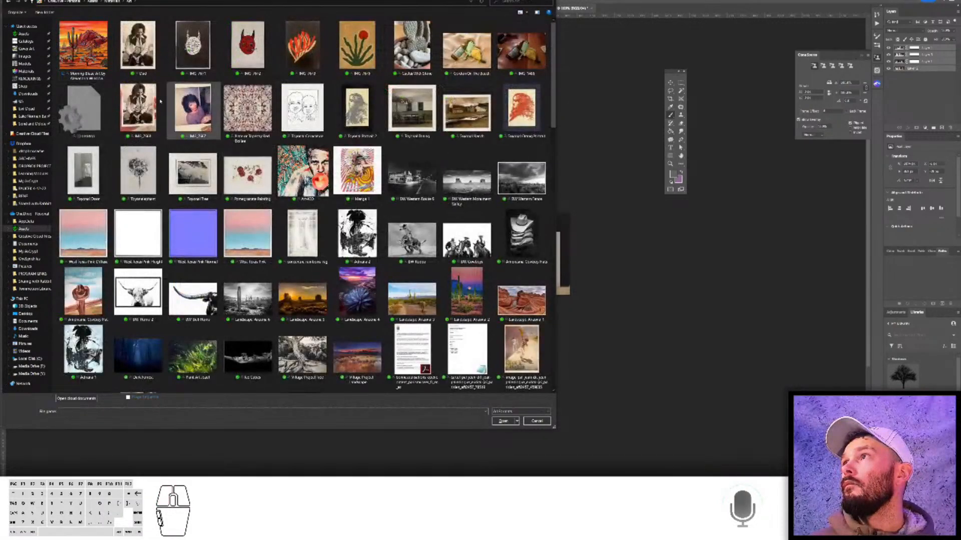
left_click(83, 47)
double_click(85, 44)
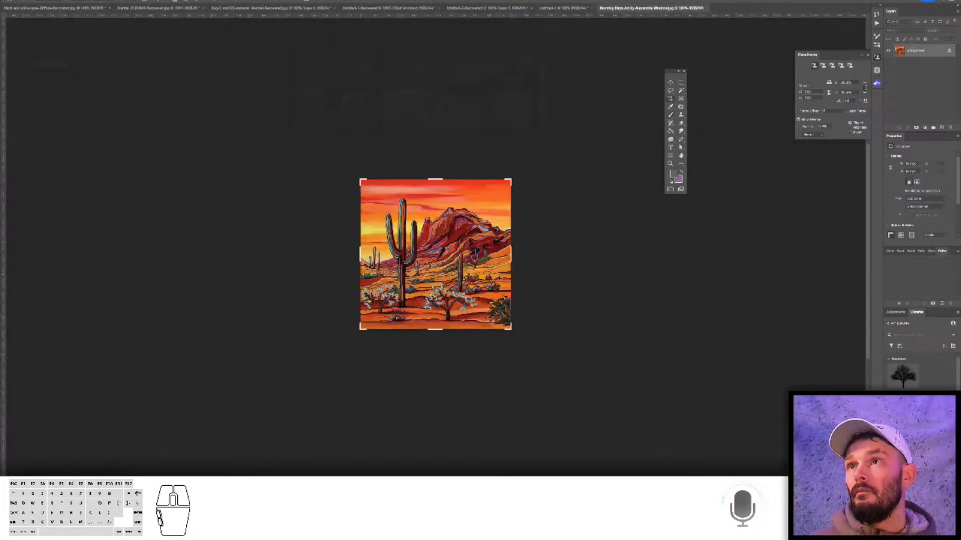
- Enlarge the canvas evenly around the painting to about 752 × 752 px with the Crop tool and fill the added border with white
left_click_drag(511, 331, 530, 354, "alt")
key("Return")
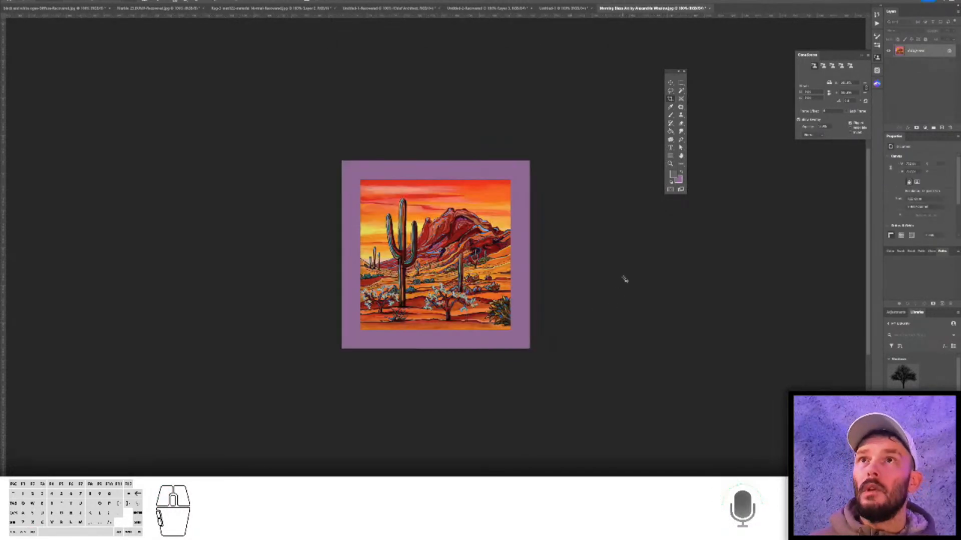
left_click(671, 174)
left_click(594, 167)
key("Return")
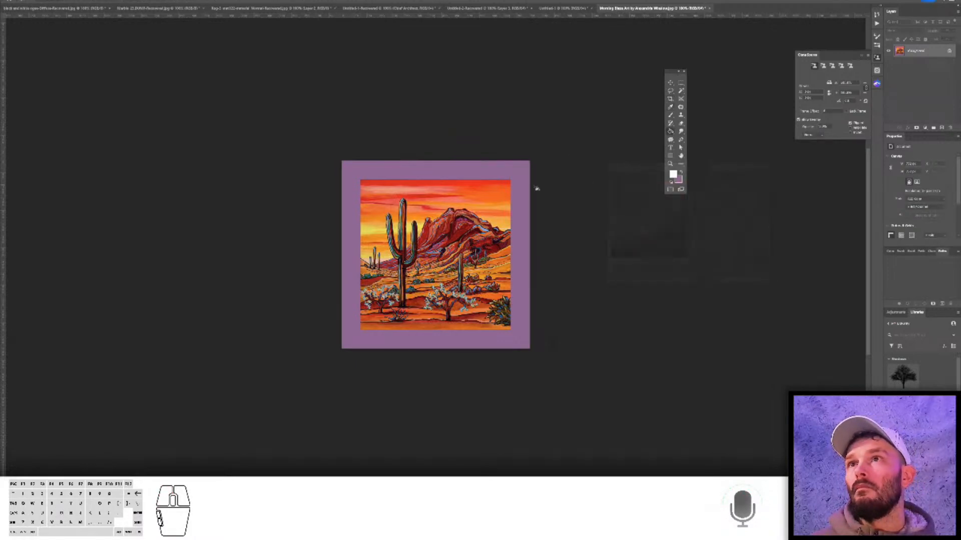
left_click(516, 183)
- Export the bordered painting as a JPG into the Art folder inside Materials, adding "Matted" to the end of its file name
key("ctrl+alt+shift+w")
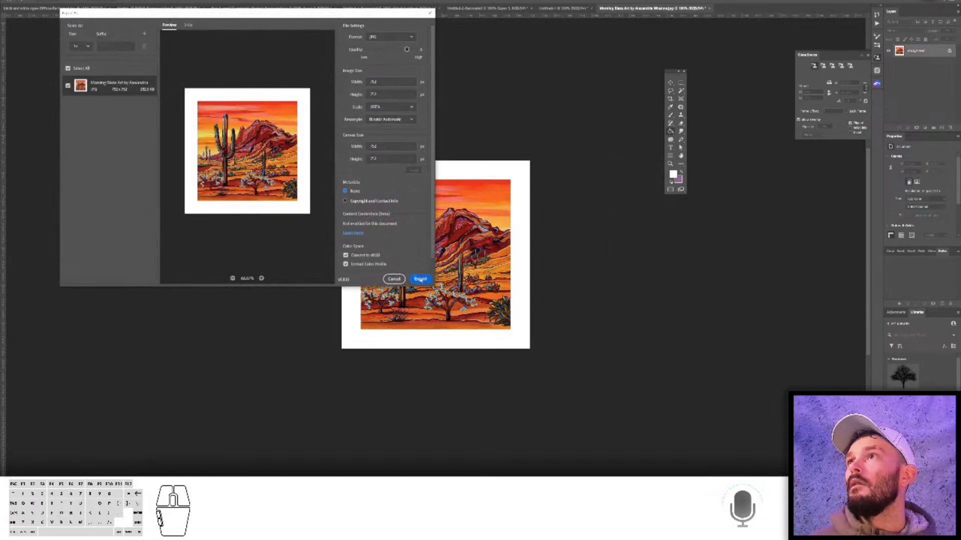
left_click(421, 279)
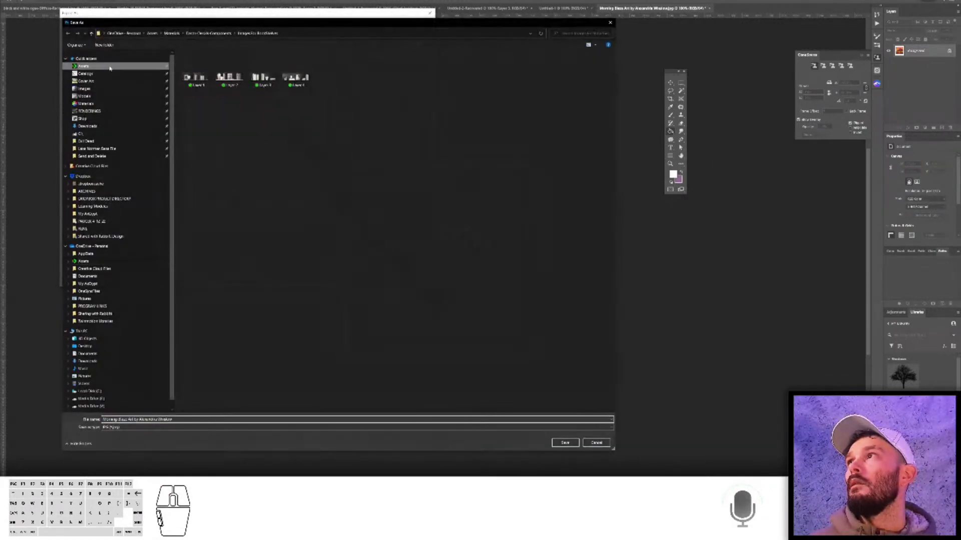
left_click(109, 66)
left_click(86, 103)
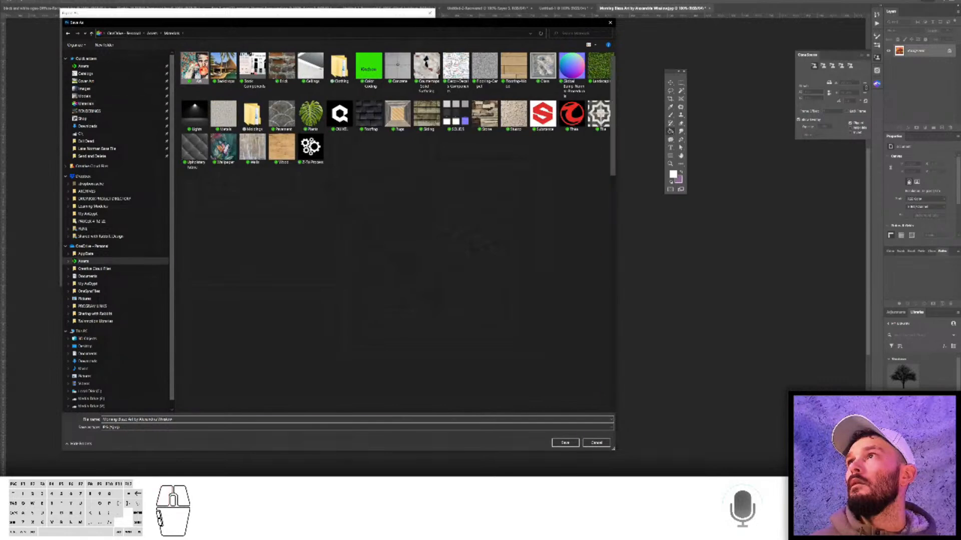
double_click(194, 67)
left_click(199, 419)
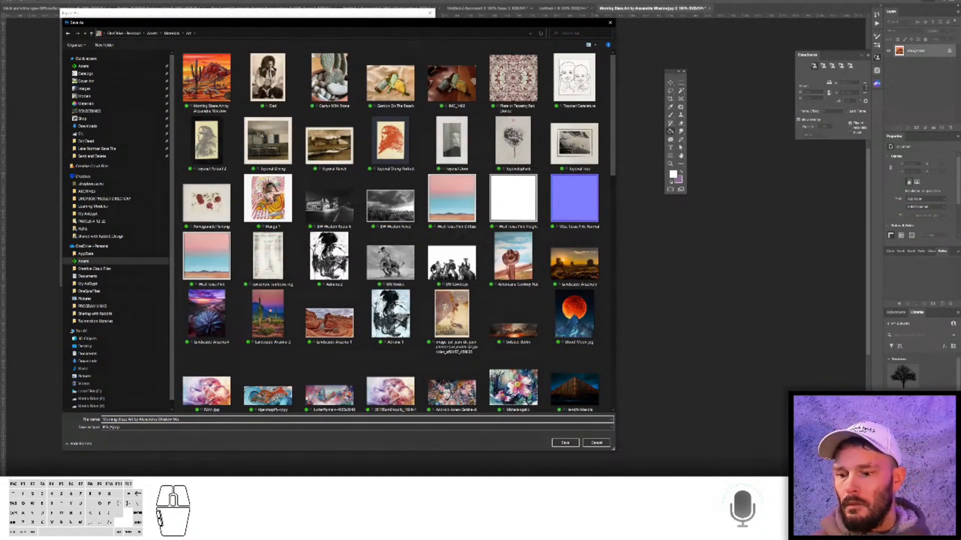
- Switch back to Twinmotion and load the matted Morning Blaze image as the color texture of the Painting material
key("alt+Tab")
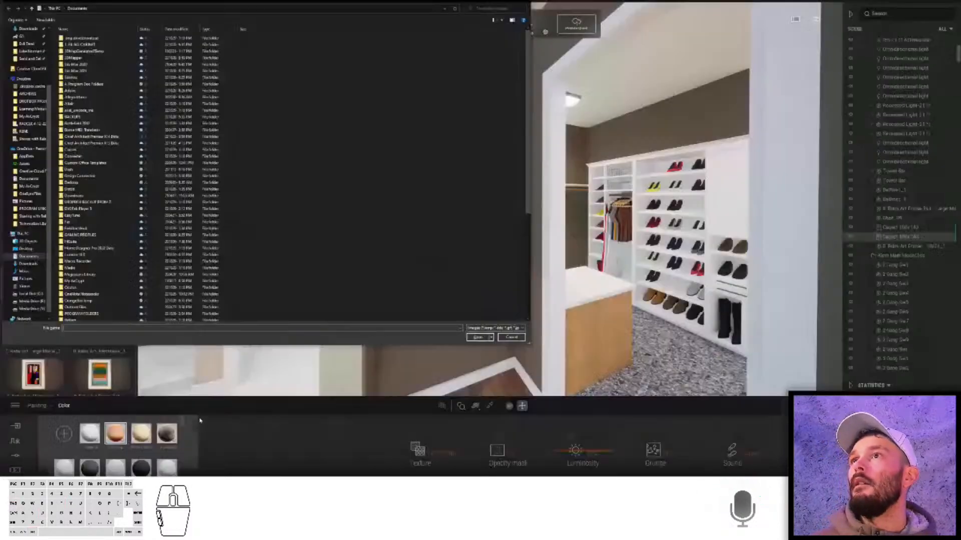
scroll(44, 51, "up", 3)
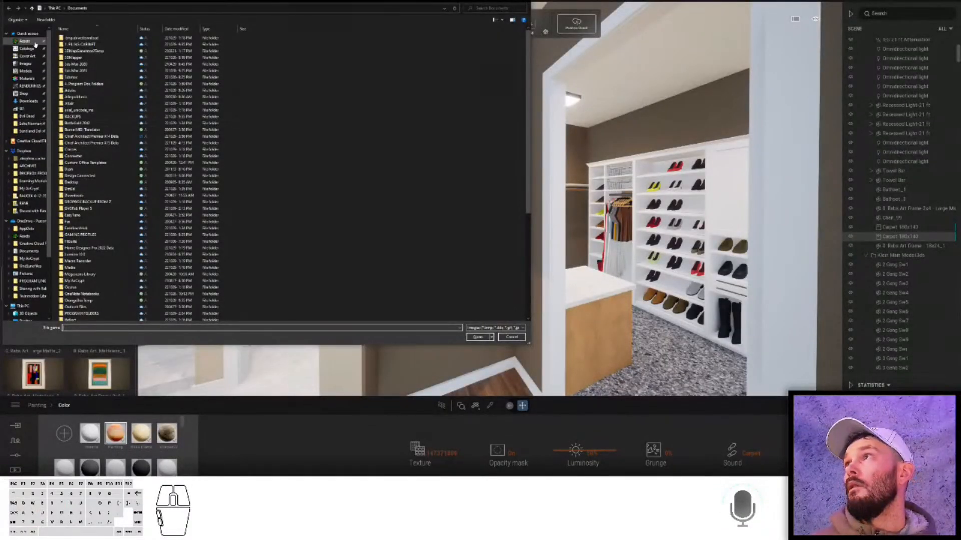
left_click(25, 41)
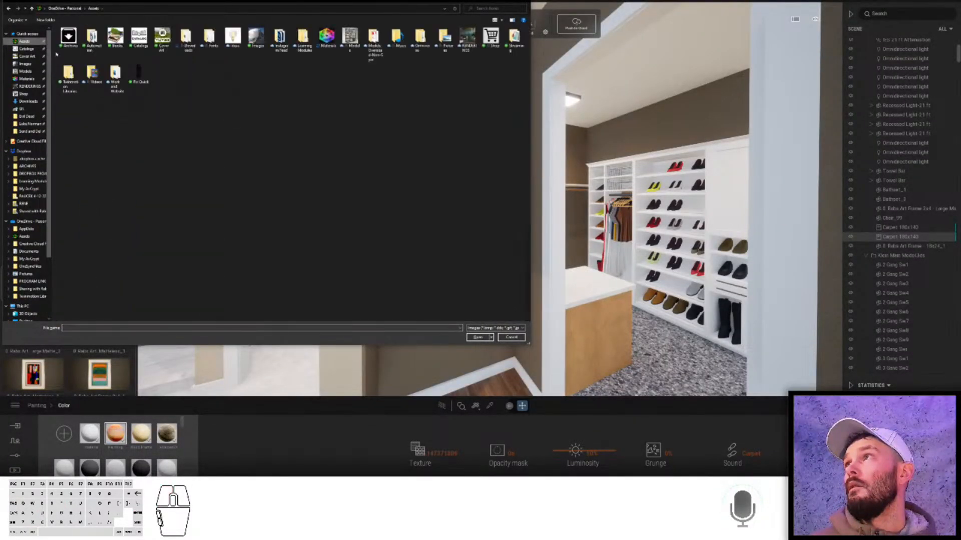
left_click(26, 78)
double_click(75, 43)
double_click(77, 42)
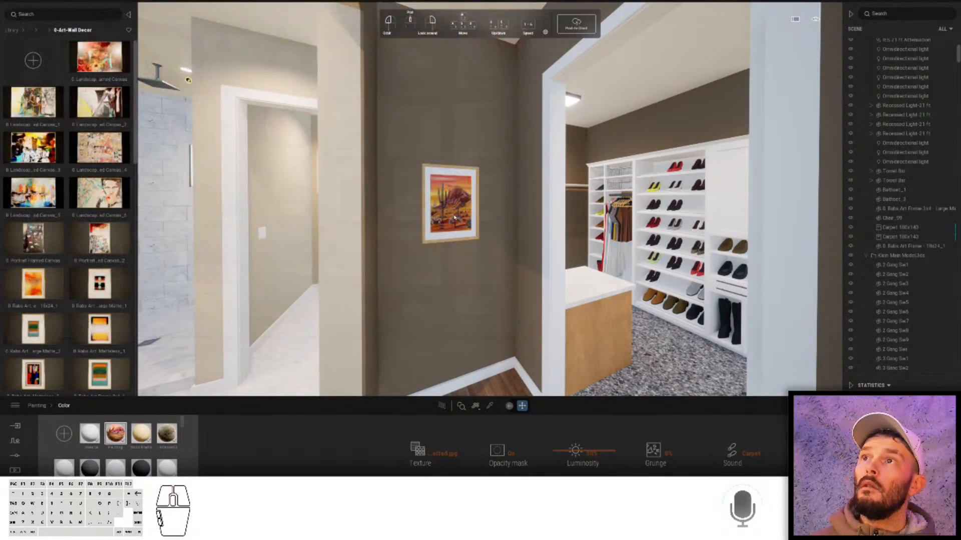
- Center the pivot of the framed desert artwork and widen the frame to a nearly square shape on the wall
left_click(472, 213)
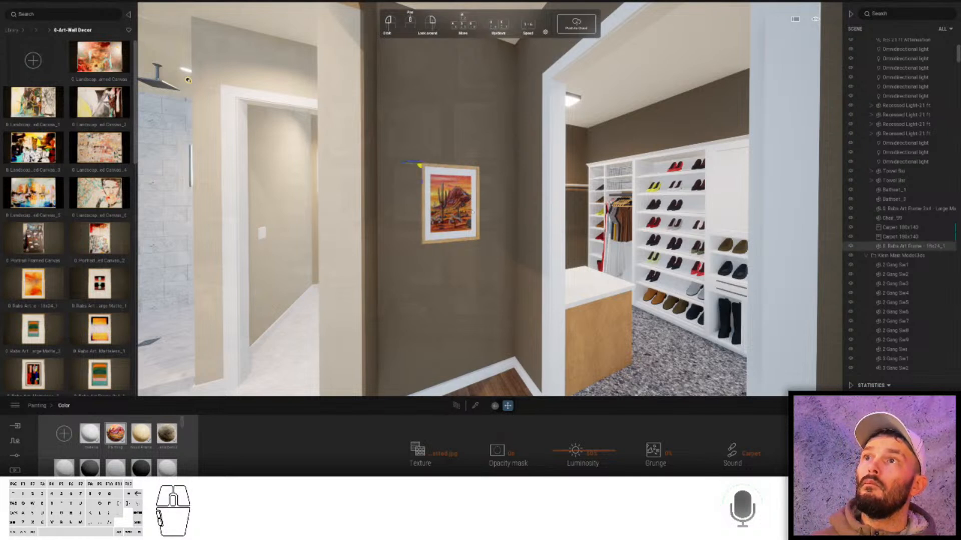
right_click(459, 206)
left_click(474, 222)
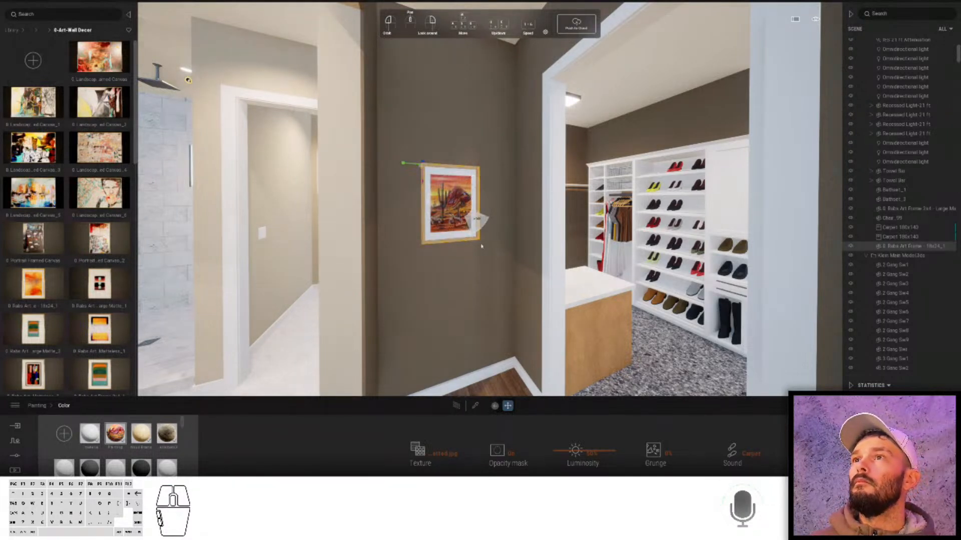
right_click(440, 212)
left_click(456, 197)
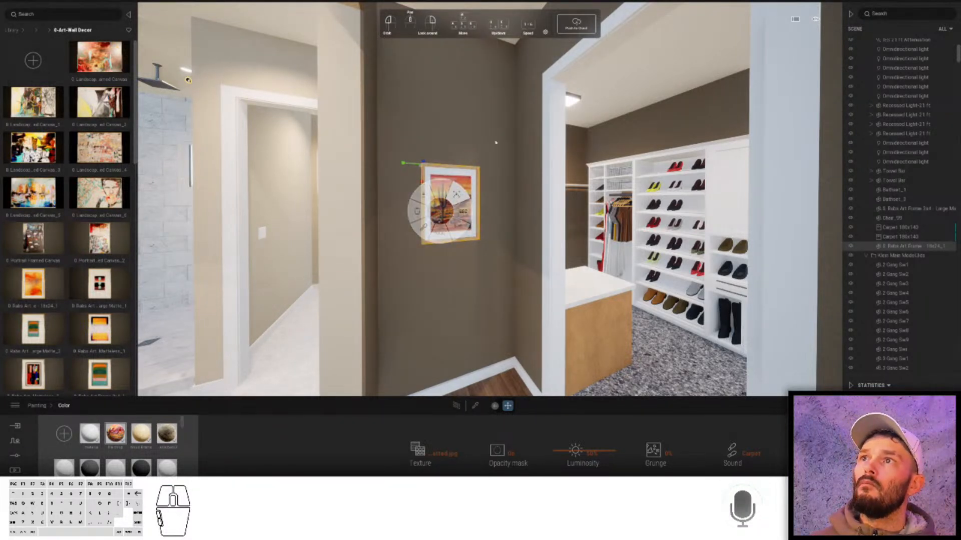
right_click(448, 204)
left_click(445, 205)
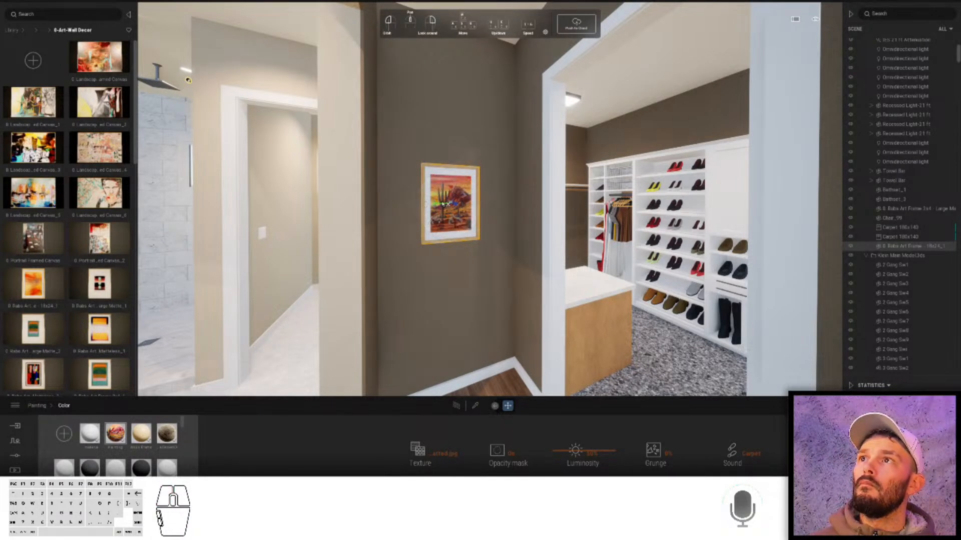
left_click_drag(433, 203, 416, 205)
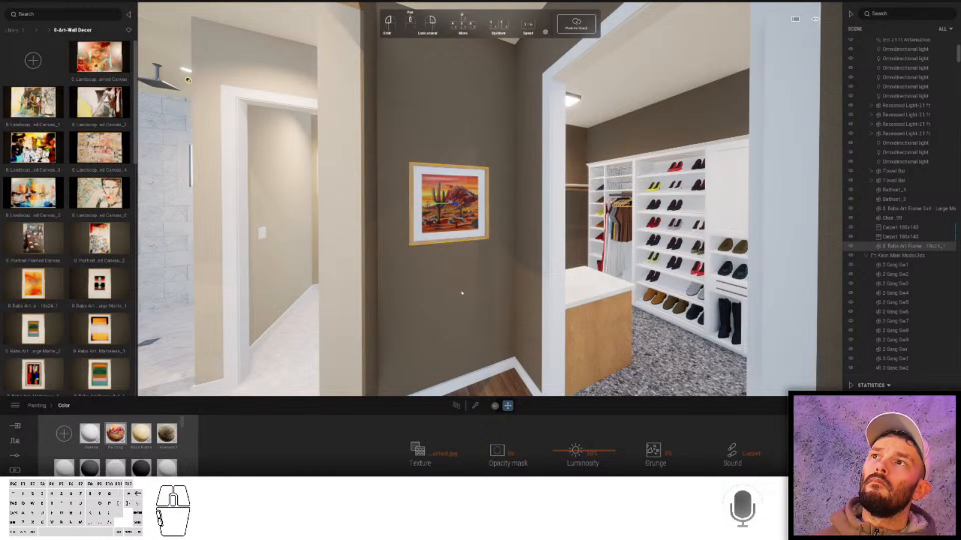
double_click(461, 293)
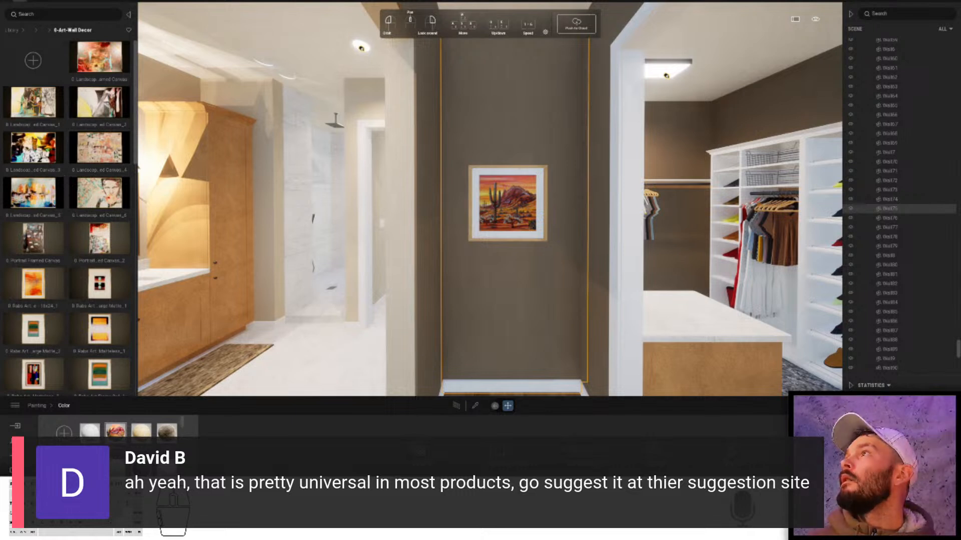
- Open the program preferences and check the angle snap setting
left_click(20, 1)
left_click(32, 92)
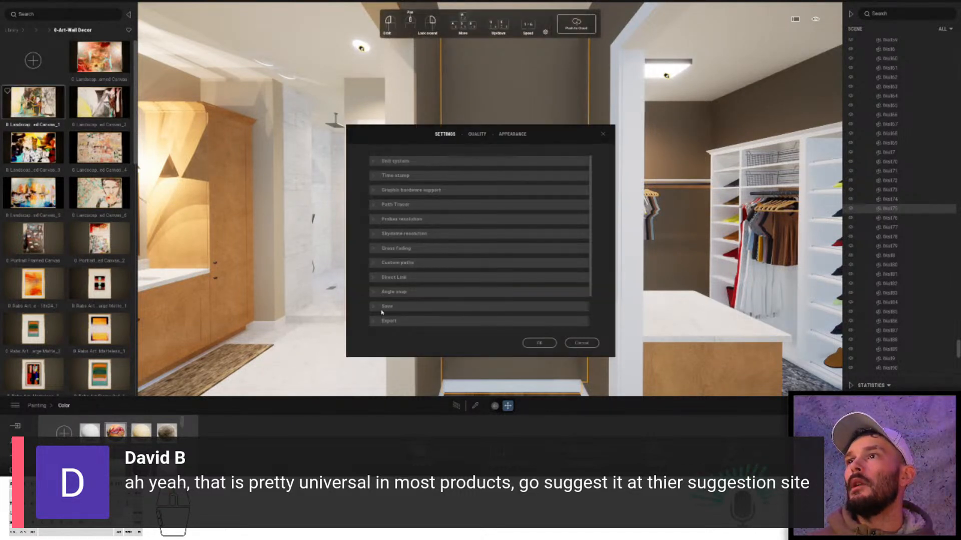
left_click(373, 292)
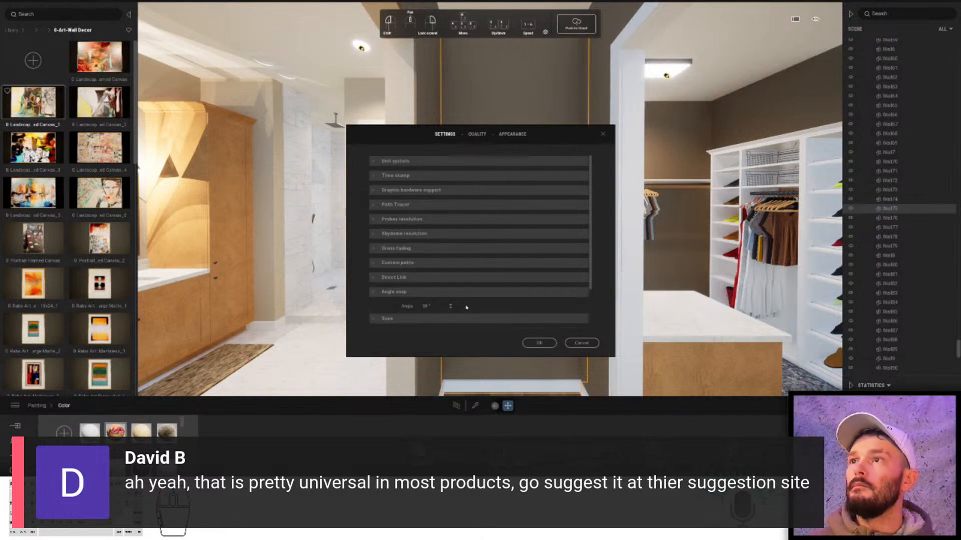
left_click(539, 343)
- Try the graffiti-style landscape canvas on the wall beyond the bedroom window and remove it
right_click_drag(508, 273, 496, 251)
key("w")
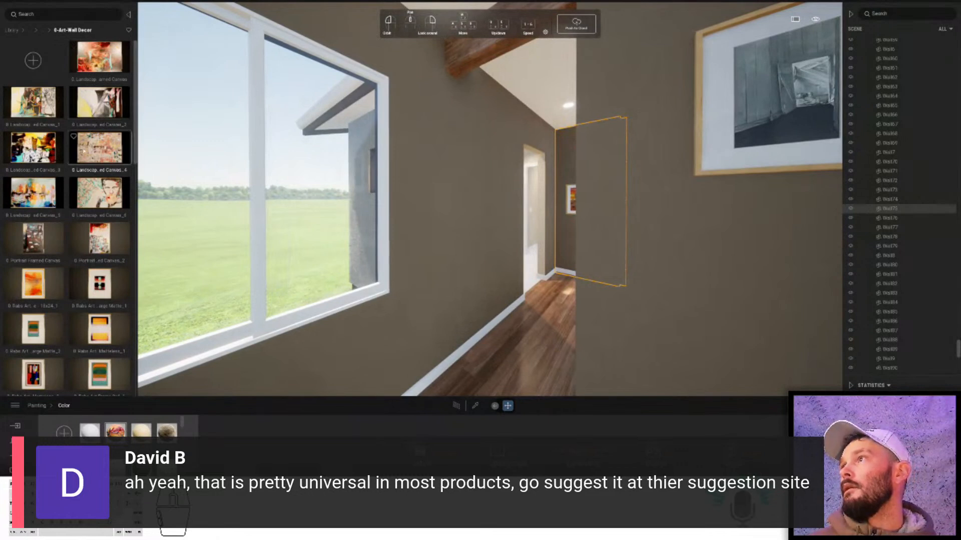
mouse_move(477, 186)
left_mouse_down()
mouse_move(465, 174)
mouse_move(471, 186)
left_mouse_up()
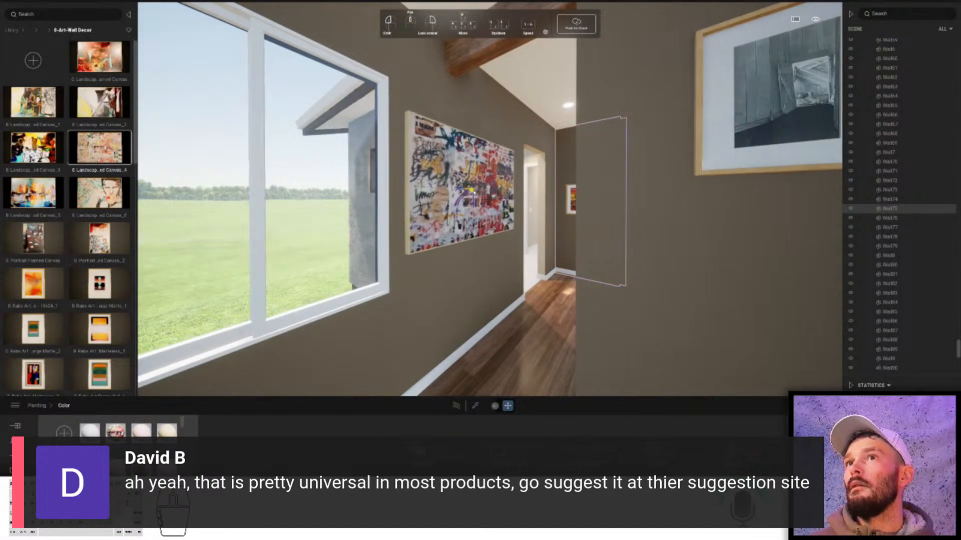
left_click(483, 208)
key("Escape")
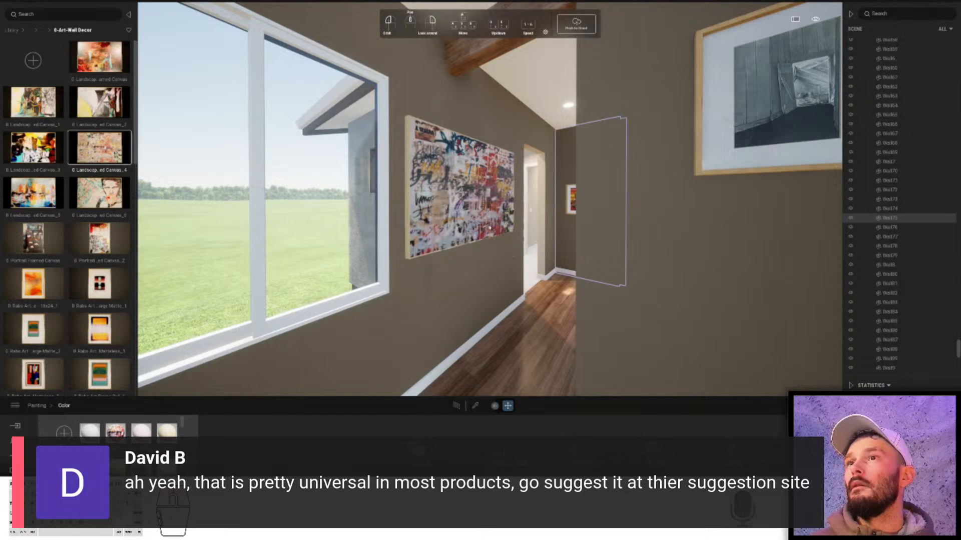
mouse_move(442, 290)
right_mouse_down()
mouse_move(372, 239)
mouse_move(460, 204)
right_mouse_up()
key("s")
key("w")
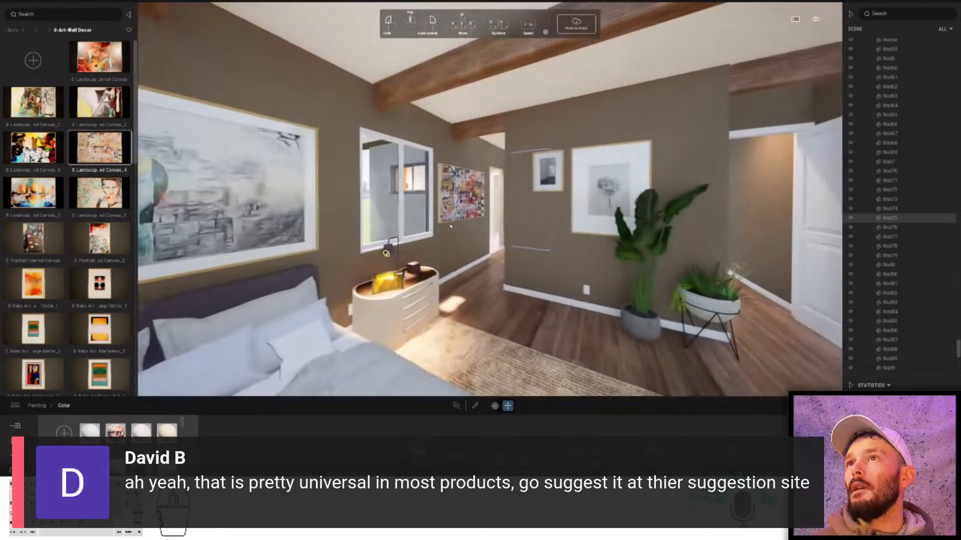
right_click(460, 201)
- Place the Art Group - Black and White set on the wall beyond the bedroom window
scroll(86, 251, "down", 5)
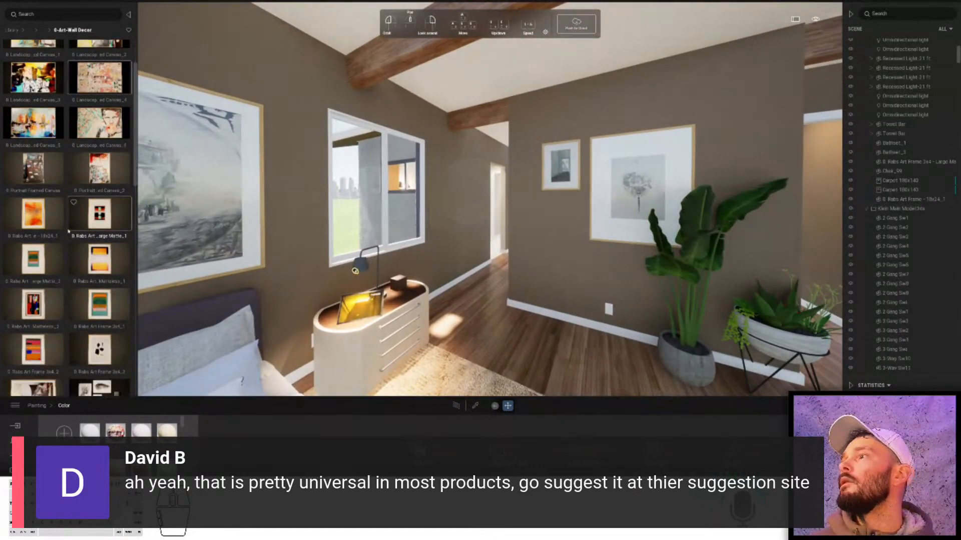
left_click_drag(370, 223, 460, 204)
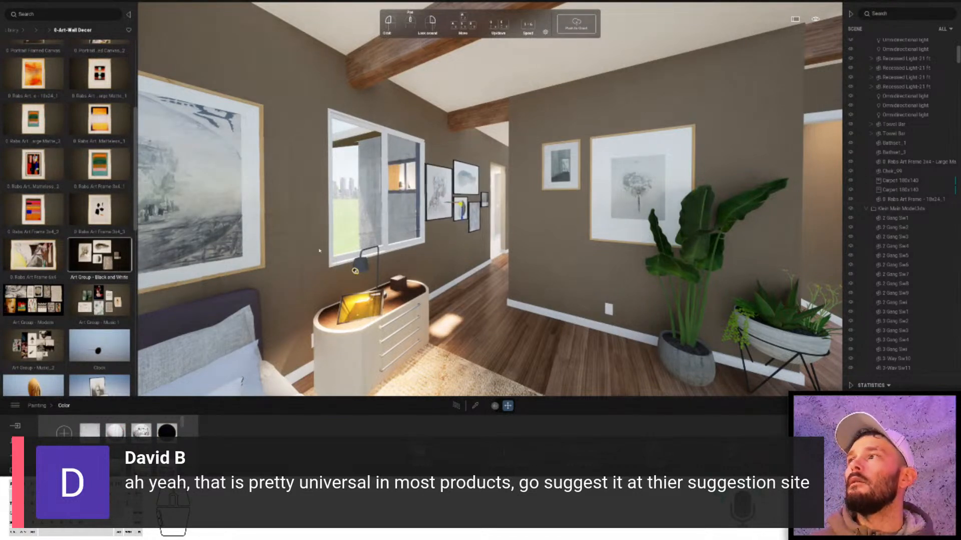
left_click_drag(131, 247, 465, 187)
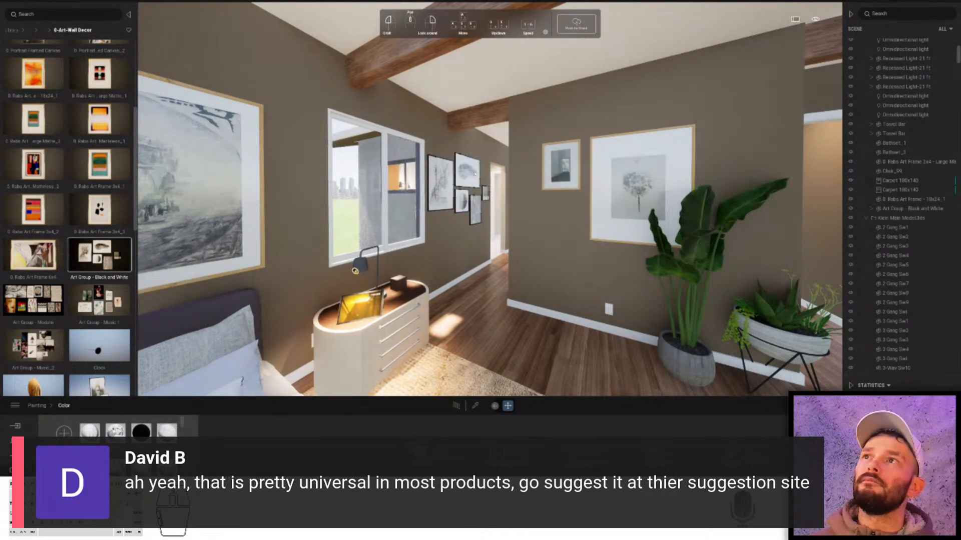
- Select the entire Art Group - Black and White and shift it along the wall, slightly away from the bedroom window
left_click(472, 173)
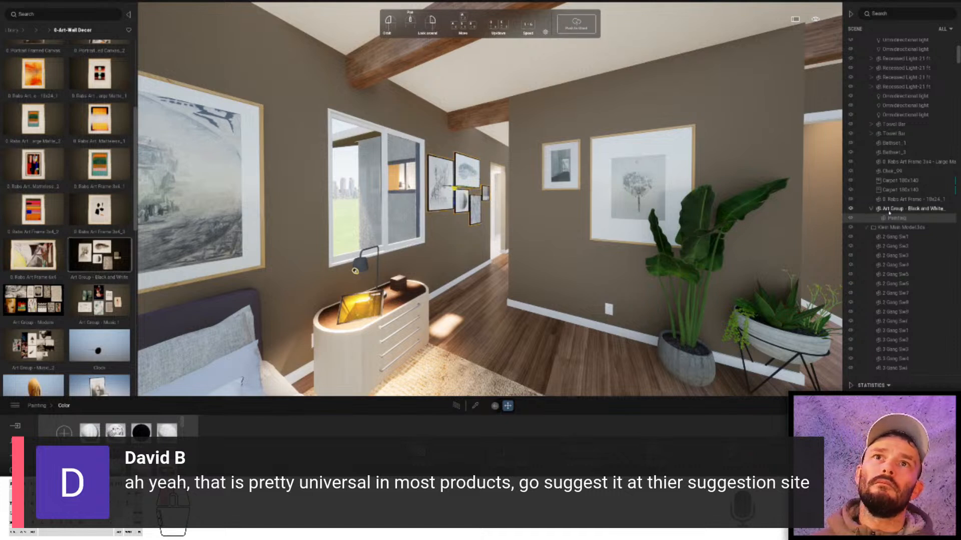
left_click(889, 210)
left_click(477, 205)
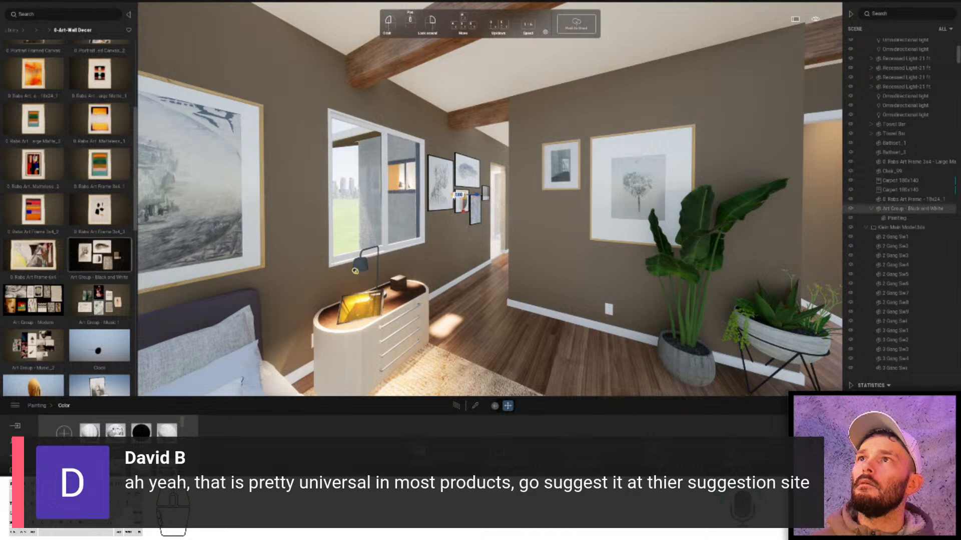
left_click_drag(460, 196, 467, 200)
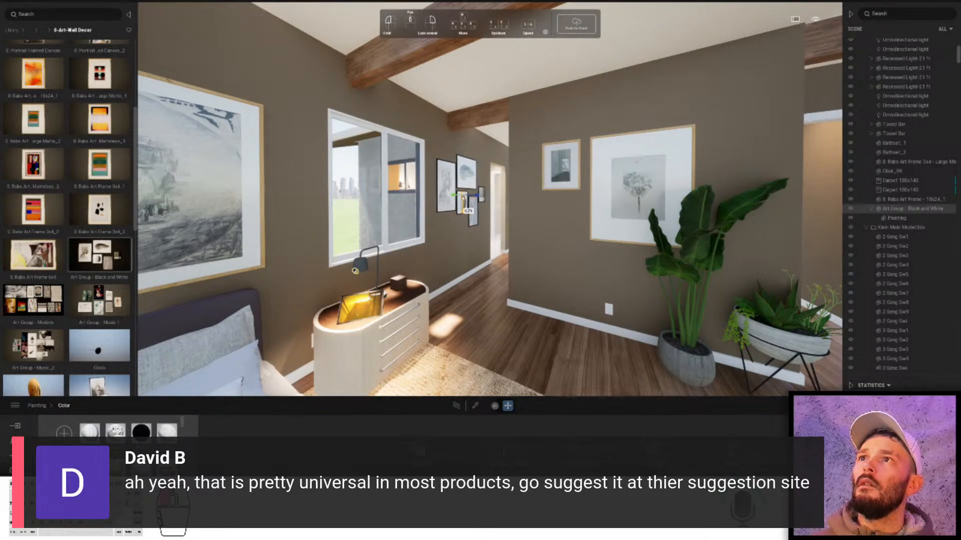
- Place the small fire particle effect inside the fireplace
left_click(486, 319)
key("w")
mouse_move(515, 337)
right_mouse_down()
mouse_move(525, 339)
mouse_move(523, 328)
right_mouse_up()
key("w")
right_click_drag(514, 242, 530, 295)
left_click(17, 33)
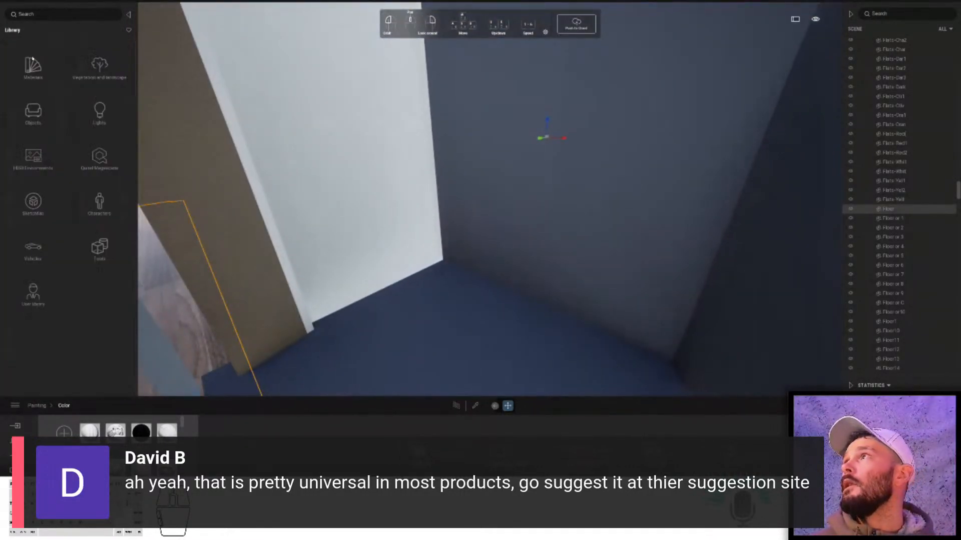
left_click(30, 306)
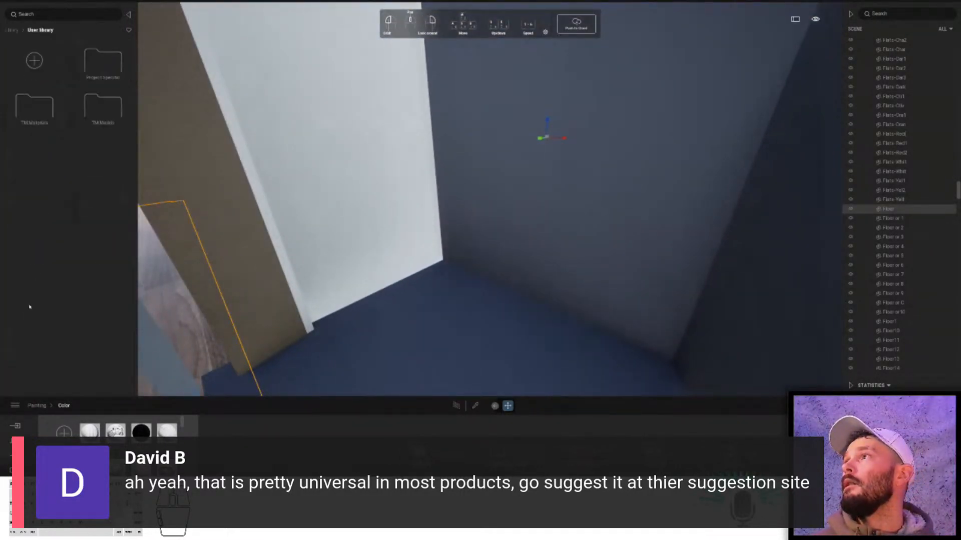
left_click(15, 31)
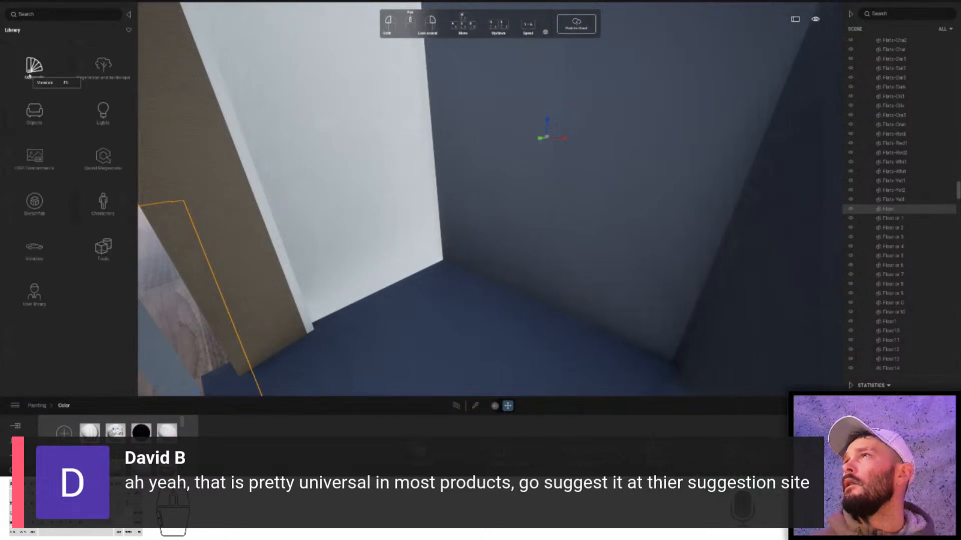
left_click(34, 120)
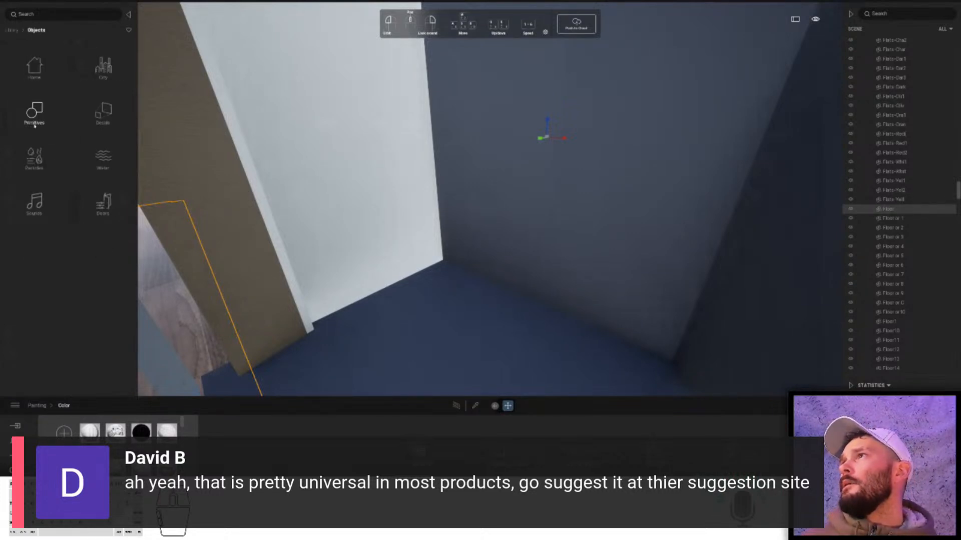
left_click(35, 158)
left_click_drag(33, 57, 510, 371)
key("s")
right_click_drag(511, 370, 438, 275)
key("s")
- Apply the Iron material from the user library's metals to the fireplace surround and the glass door frame
left_click(12, 30)
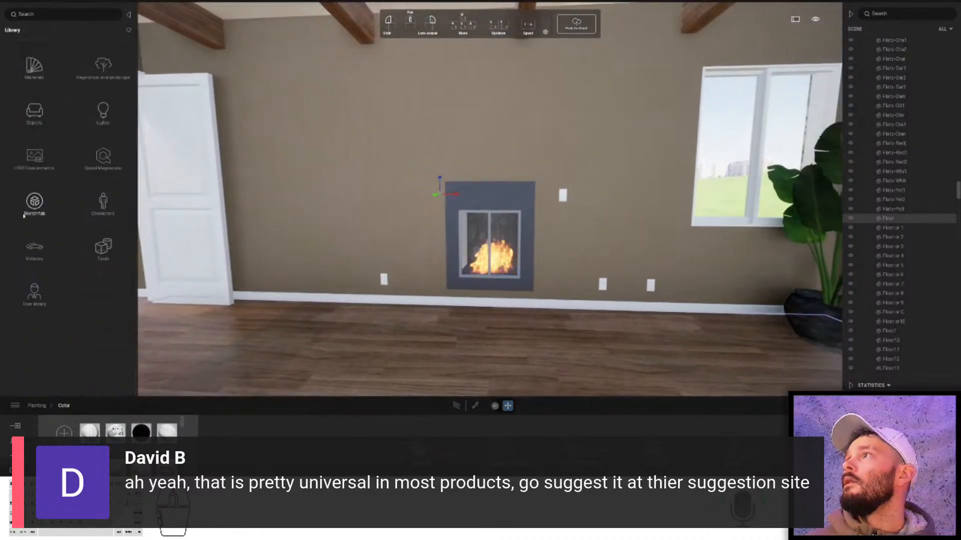
left_click(35, 294)
left_click(34, 115)
scroll(65, 269, "down", 1)
left_click(38, 325)
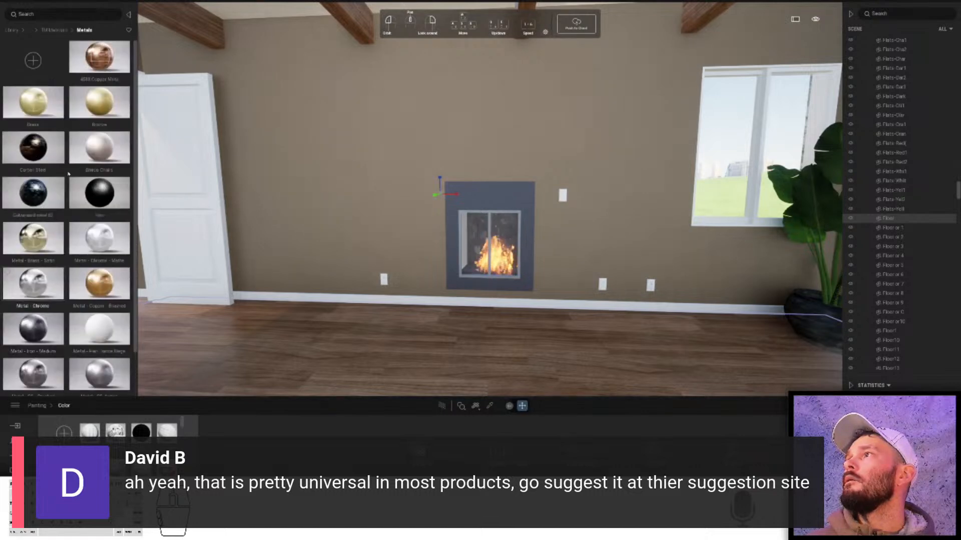
scroll(51, 196, "down", 1)
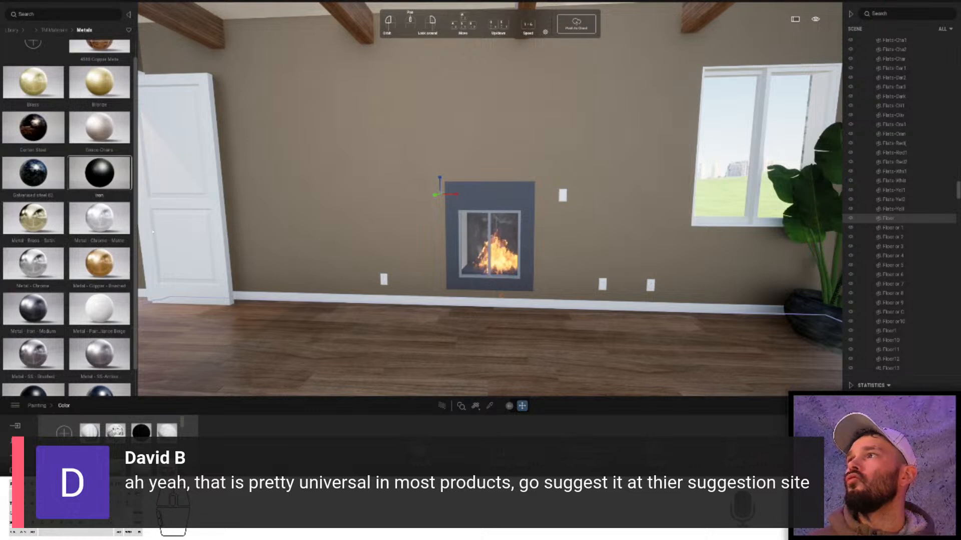
left_click_drag(117, 186, 506, 203)
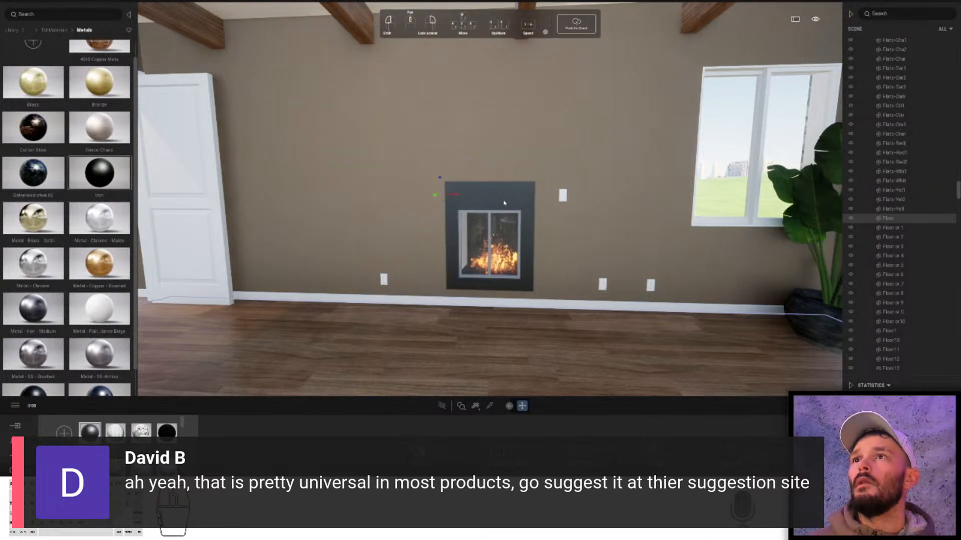
left_click_drag(88, 436, 510, 285)
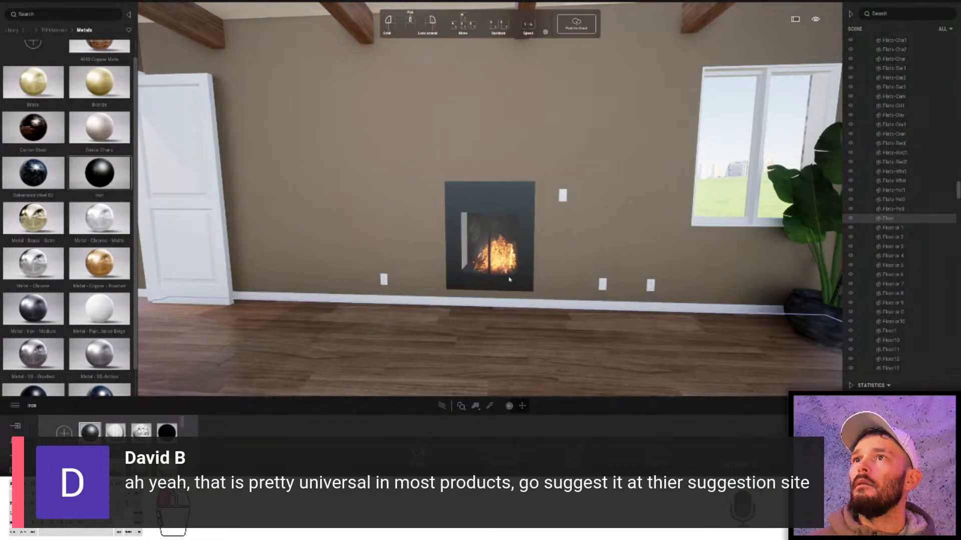
- Place the LEXINGTON MANTLE_1 beam from the decor models on the wall directly above the fireplace
left_click_drag(507, 300, 601, 303)
scroll(457, 251, "down", 3)
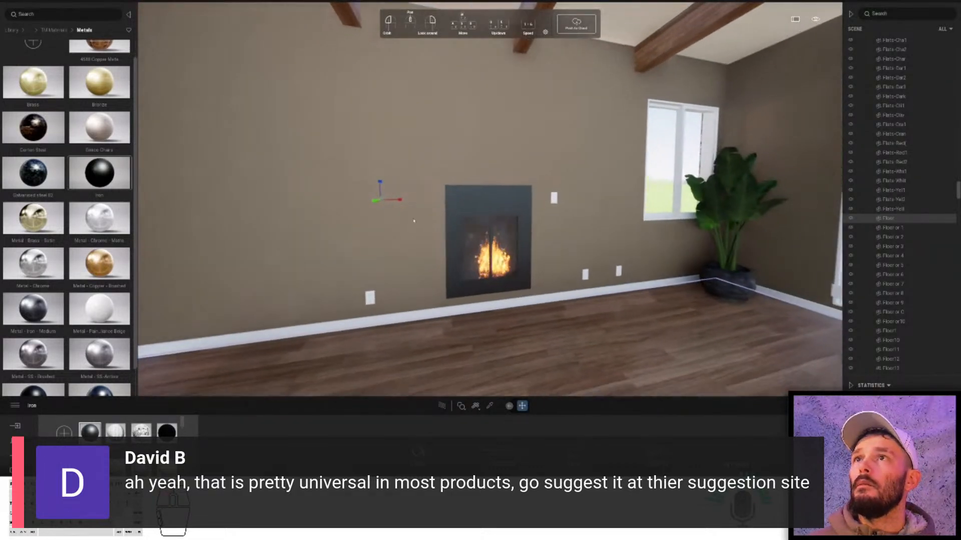
left_click(61, 31)
left_click(38, 30)
left_click(97, 109)
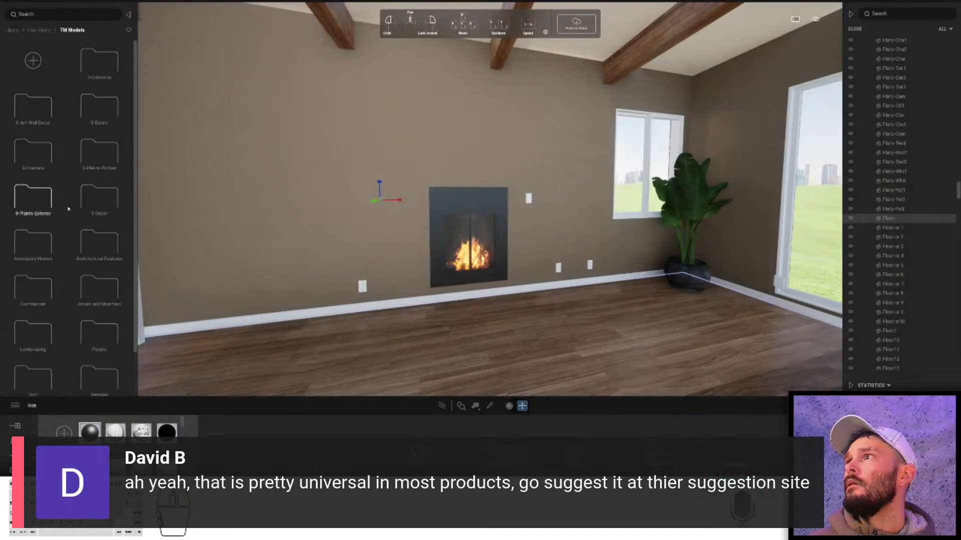
left_click(98, 244)
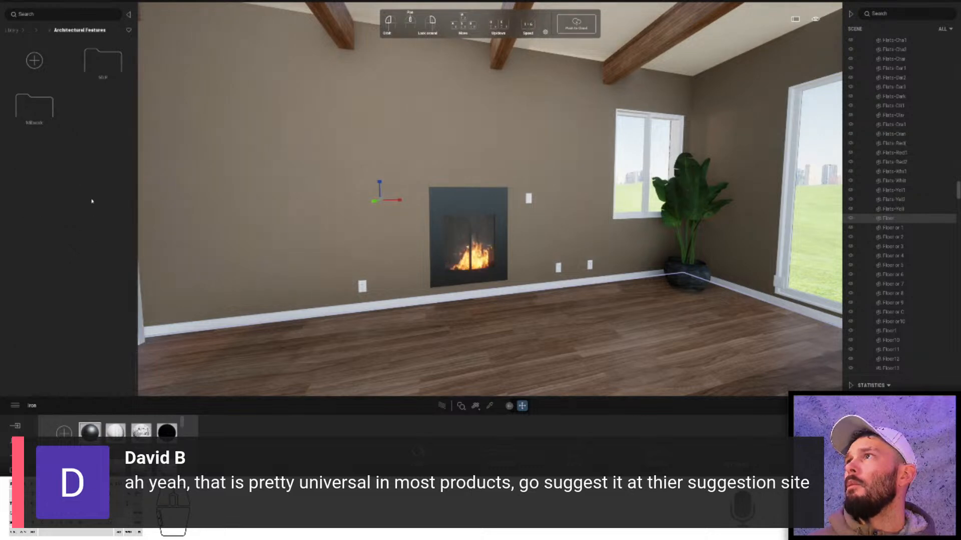
left_click(40, 123)
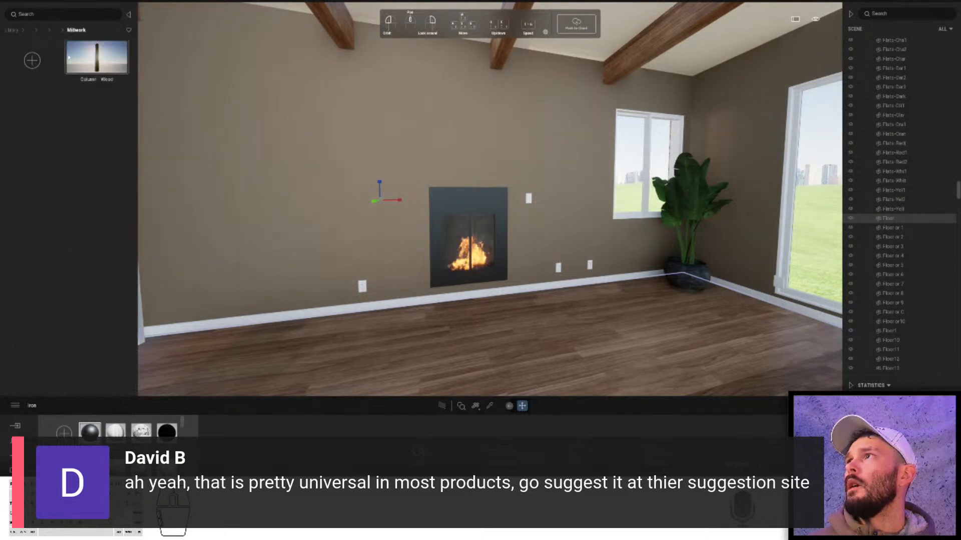
left_click(44, 32)
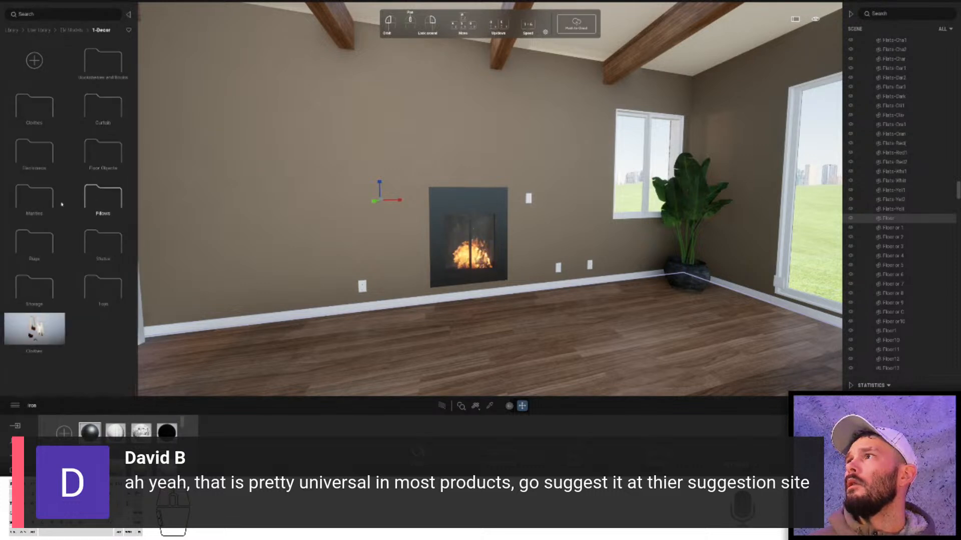
left_click(34, 198)
left_click_drag(97, 57, 467, 195)
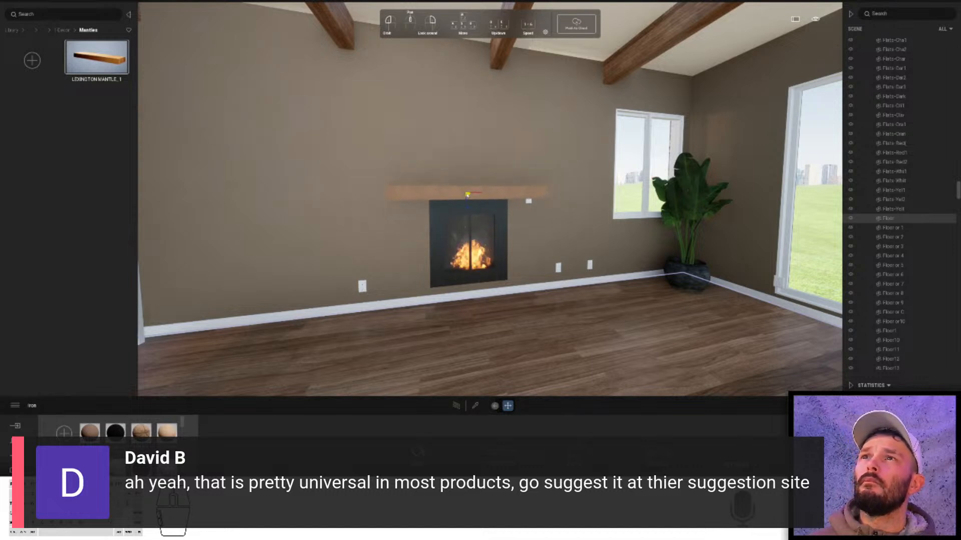
- Shrink the mantle to slightly wider than the fireplace surround and push it back toward the wall to reduce its projection
left_click(492, 198)
left_click_drag(469, 197, 482, 200)
key("w")
key("e")
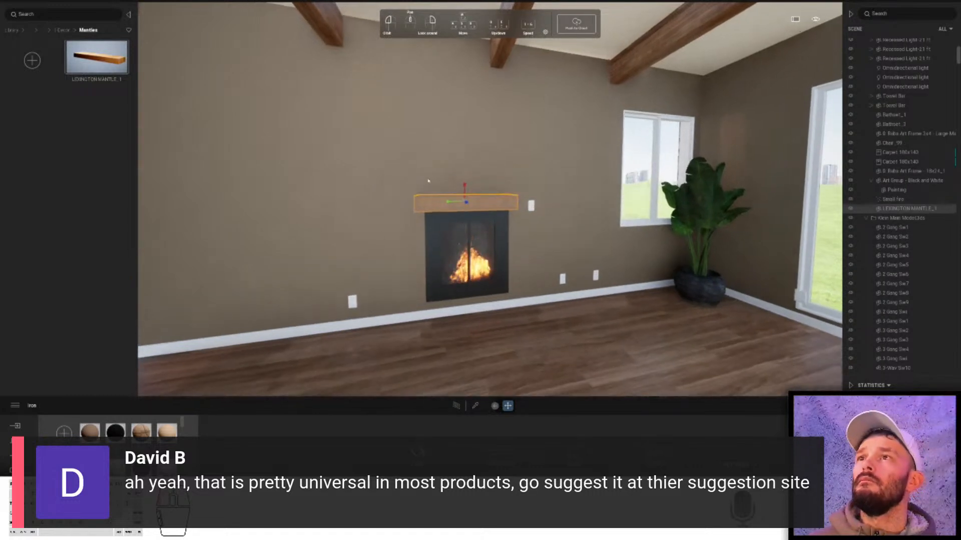
key("s")
key("d")
key("s")
key("w")
key("d")
right_click_drag(428, 181, 426, 181)
key("w")
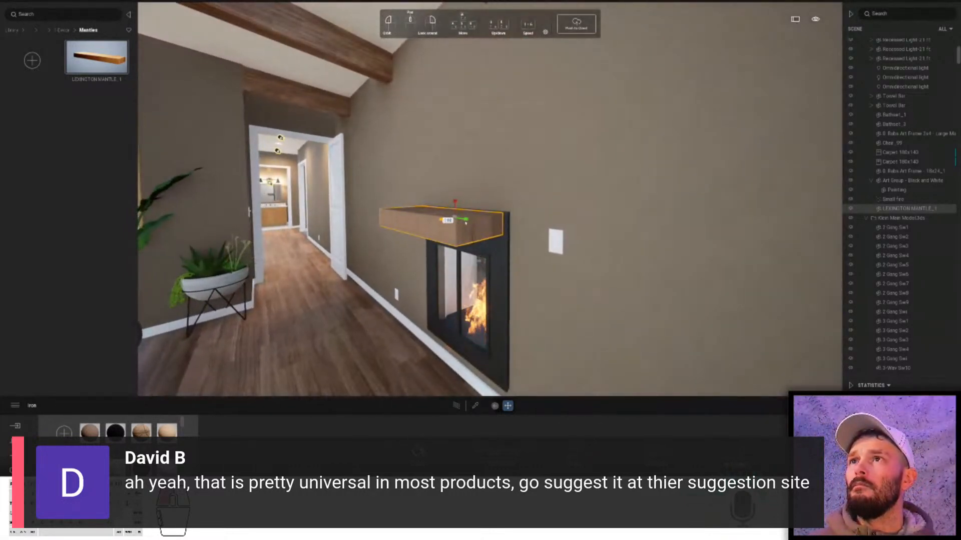
left_click_drag(461, 222, 502, 223)
key("a")
right_click_drag(503, 223, 480, 228)
key("s")
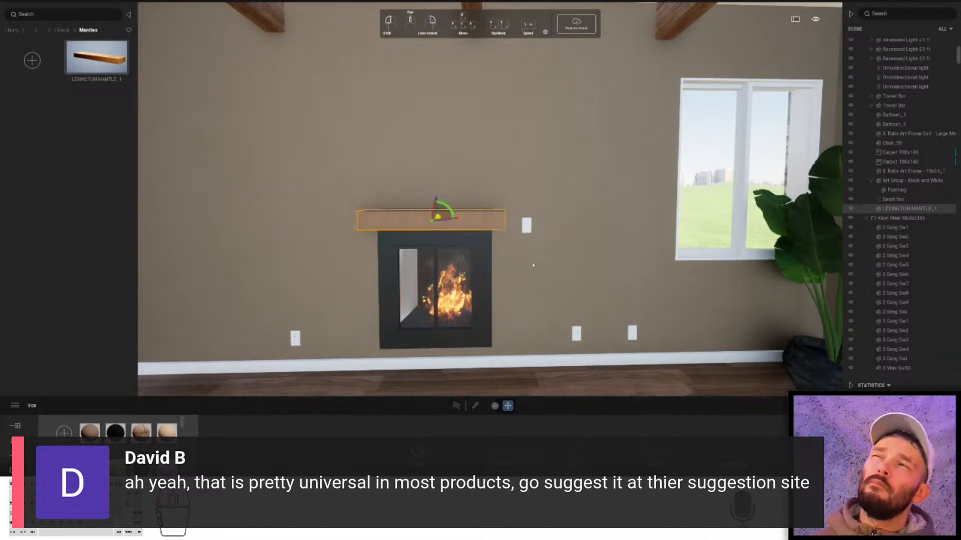
- Place the Wall tv 01 television from the living room electronics models on the wall above the mantle
key("s")
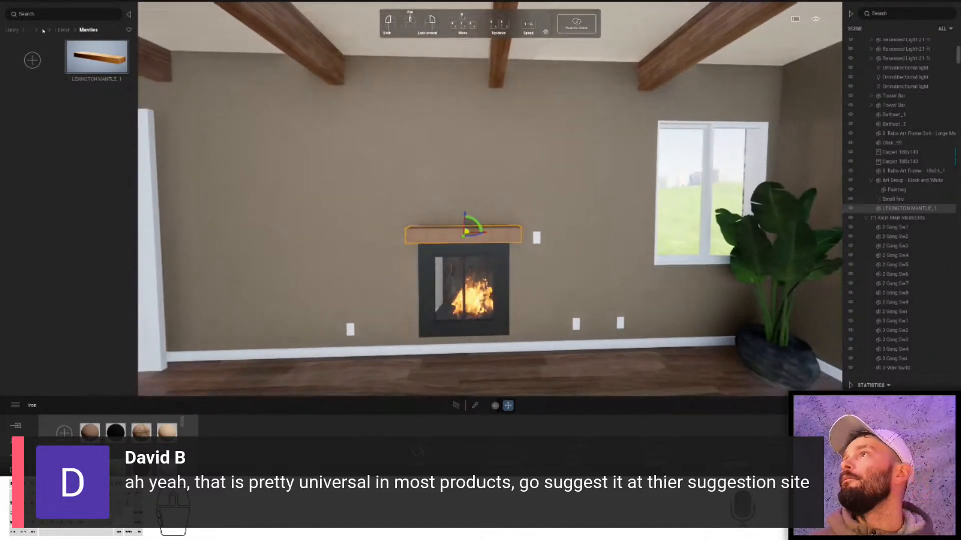
left_click(43, 31)
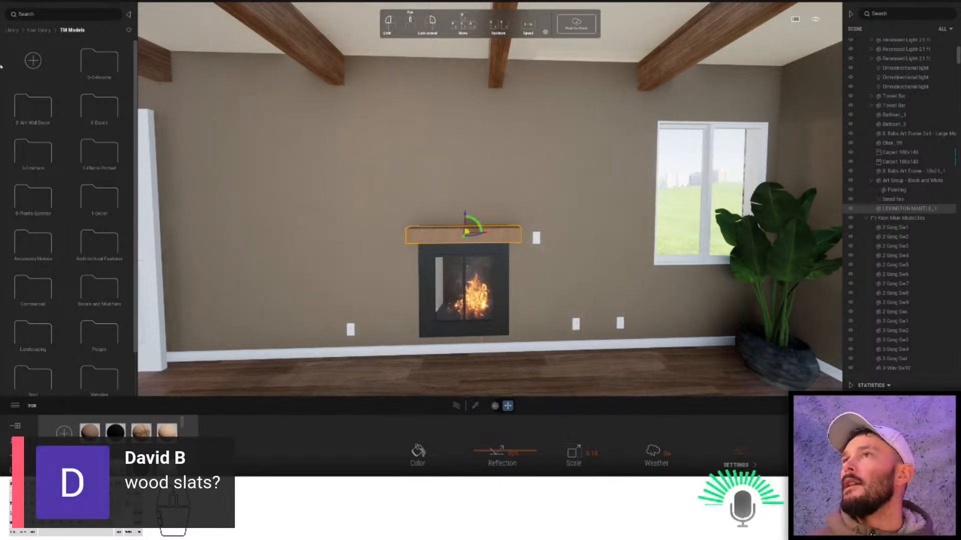
scroll(90, 154, "down", 1)
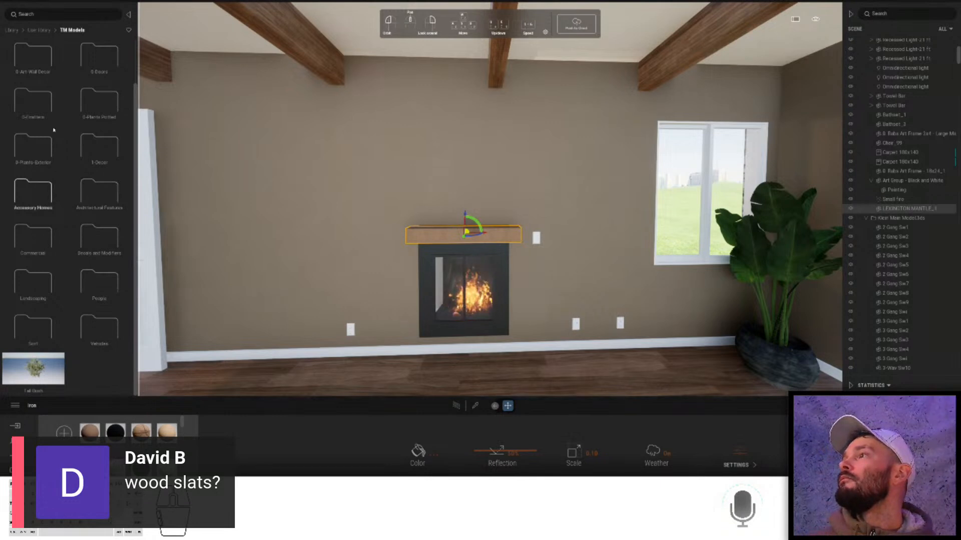
scroll(60, 136, "up", 1)
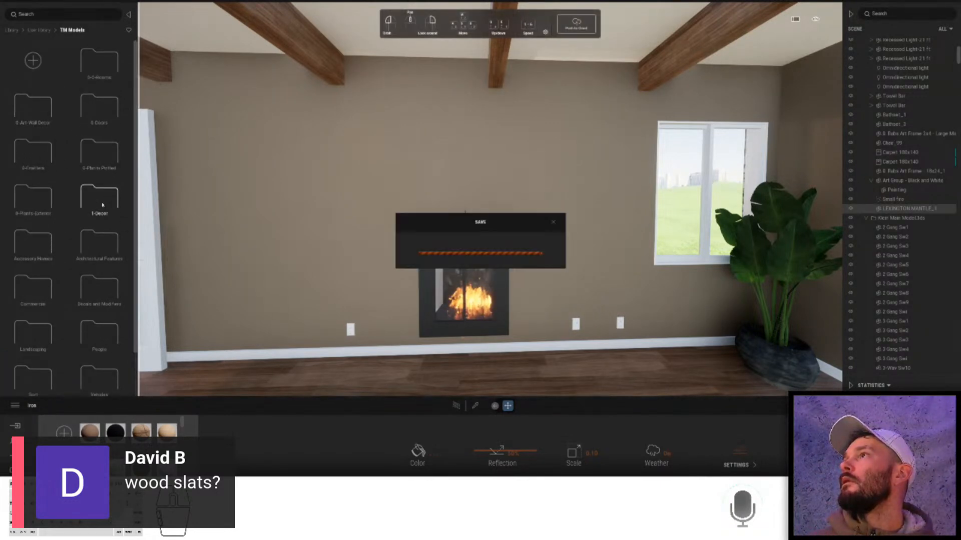
left_click(91, 70)
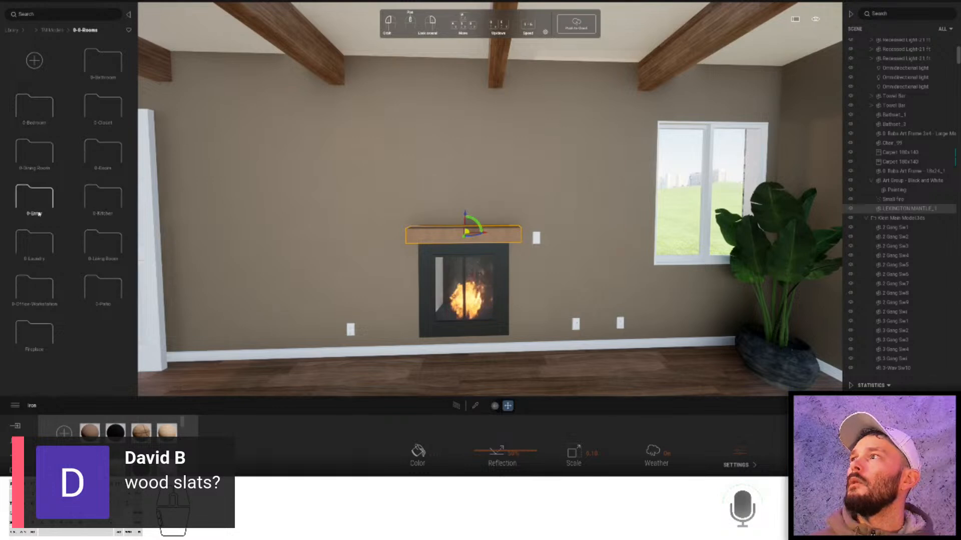
double_click(97, 252)
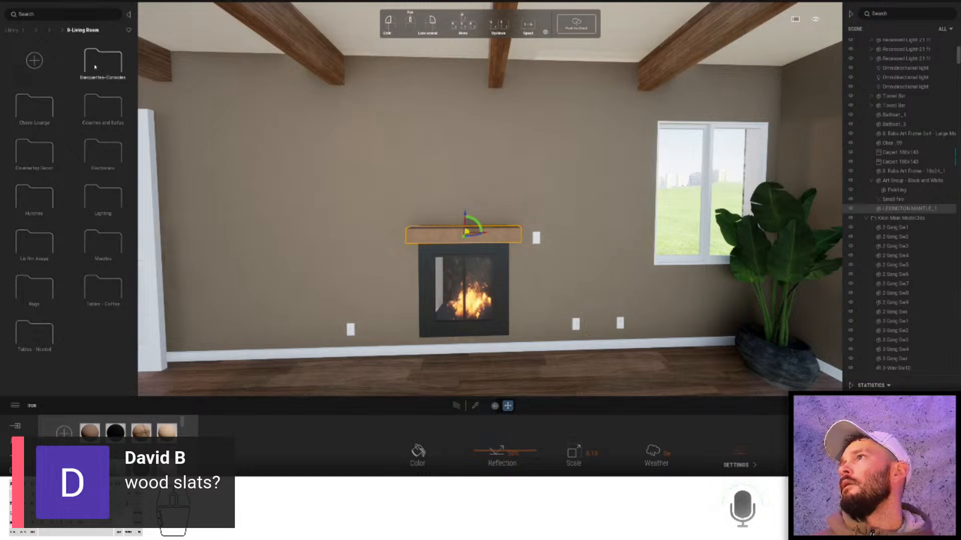
double_click(101, 152)
left_click_drag(96, 110, 469, 174)
left_click(468, 174)
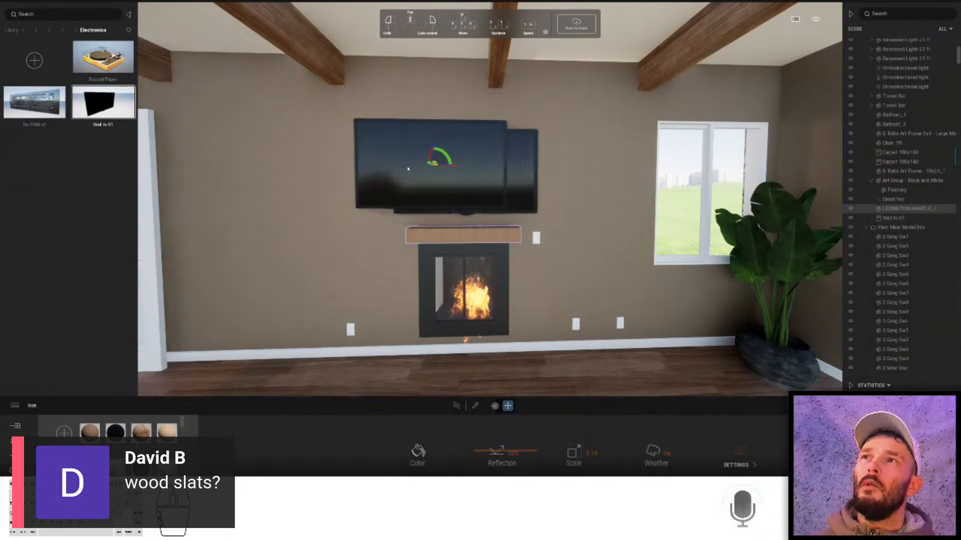
key("Escape")
- View the television from across the room and delete it from the fireplace wall
key("s")
right_click_drag(395, 195, 340, 218)
key("d")
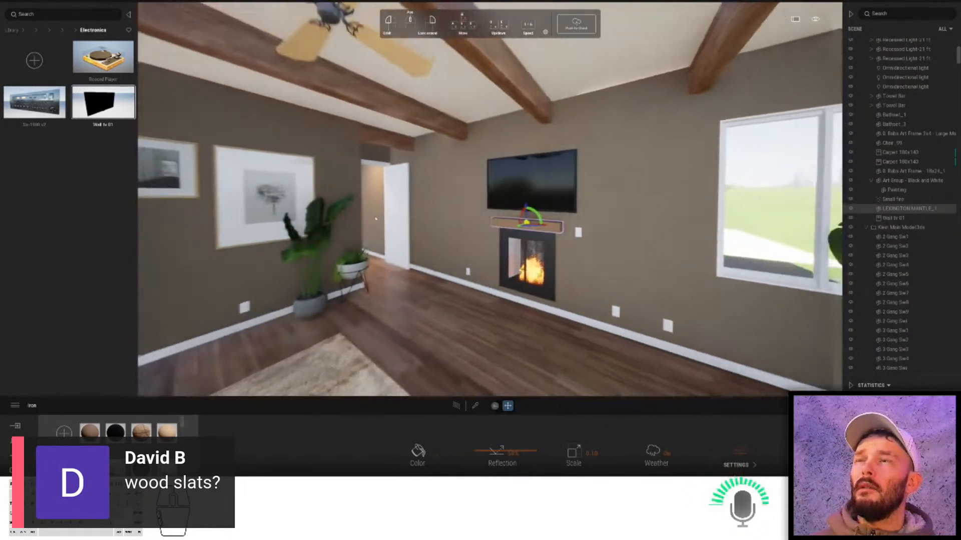
key("Escape")
left_click(530, 185)
key("Delete")
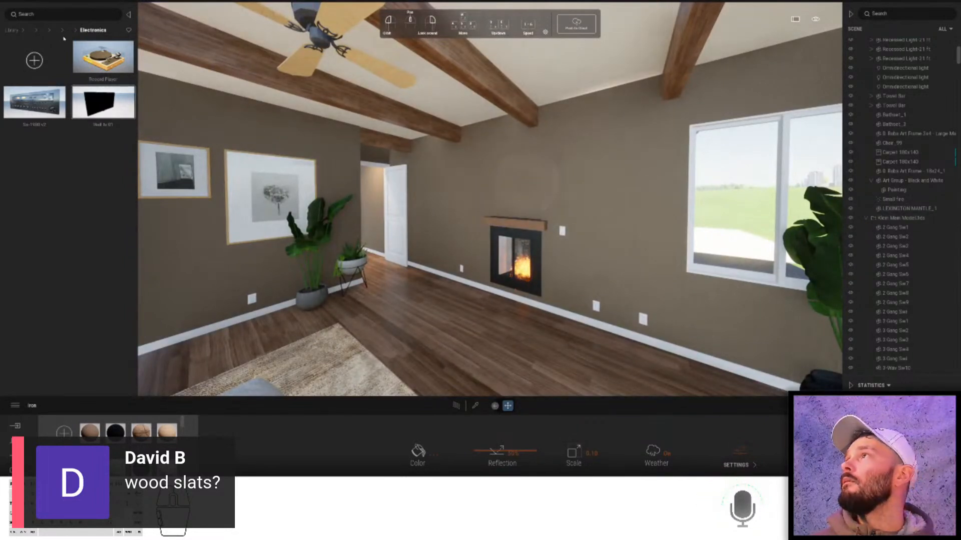
- Place the Frame Ground_4 pair of framed prints from the wall decor models on the fireplace mantle
left_click(64, 31)
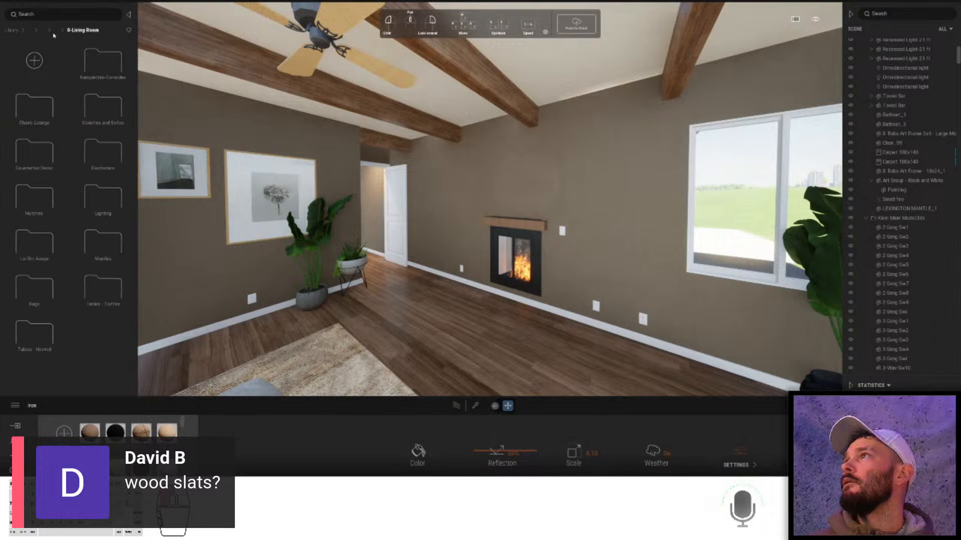
left_click(55, 31)
left_click(52, 30)
left_click(33, 106)
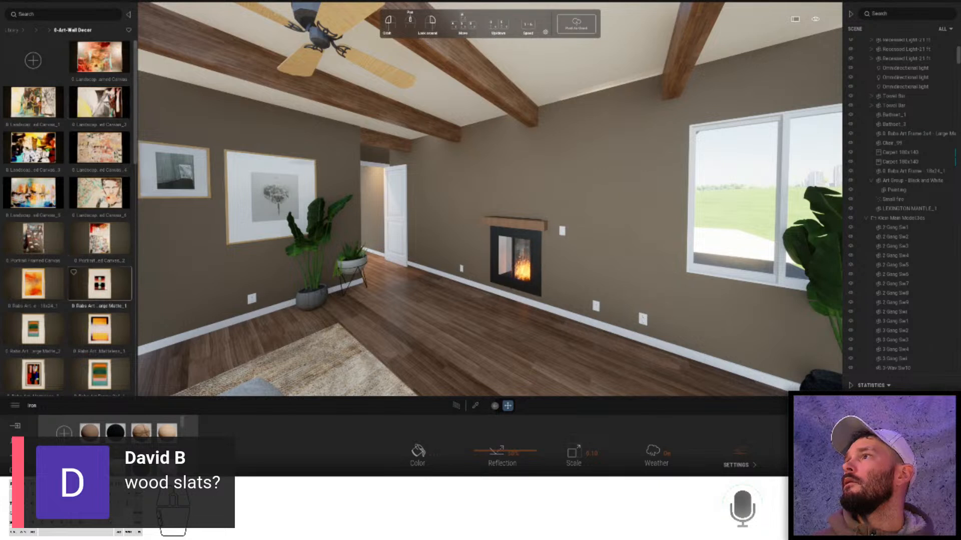
left_click_drag(477, 188, 100, 300)
scroll(100, 240, "down", 2)
scroll(100, 240, "down", 4)
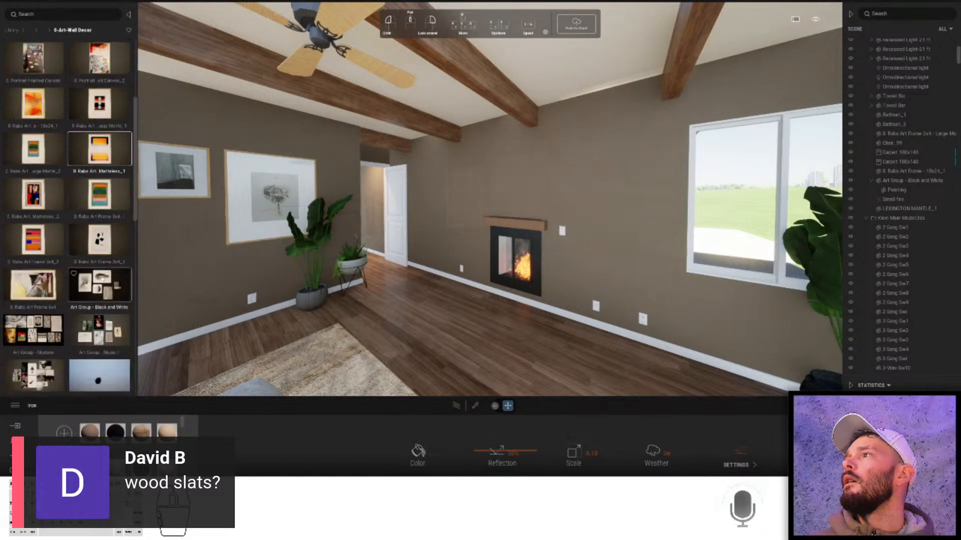
left_click_drag(100, 310, 520, 208)
- Adjust the position of the framed print pair so it stands on the mantle close to the wall
key("w")
right_click_drag(520, 208, 601, 333)
left_click_drag(602, 335, 530, 242)
key("s")
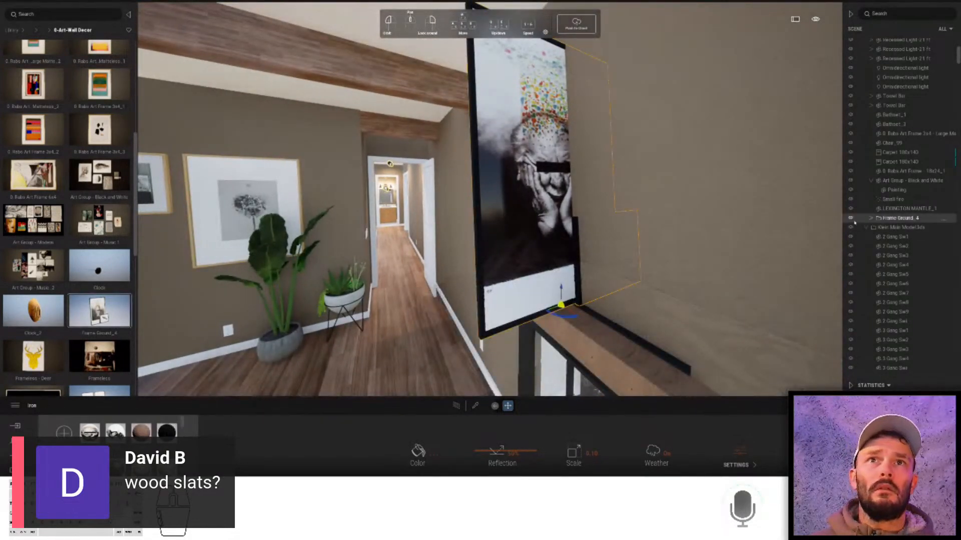
left_click_drag(563, 317, 561, 300)
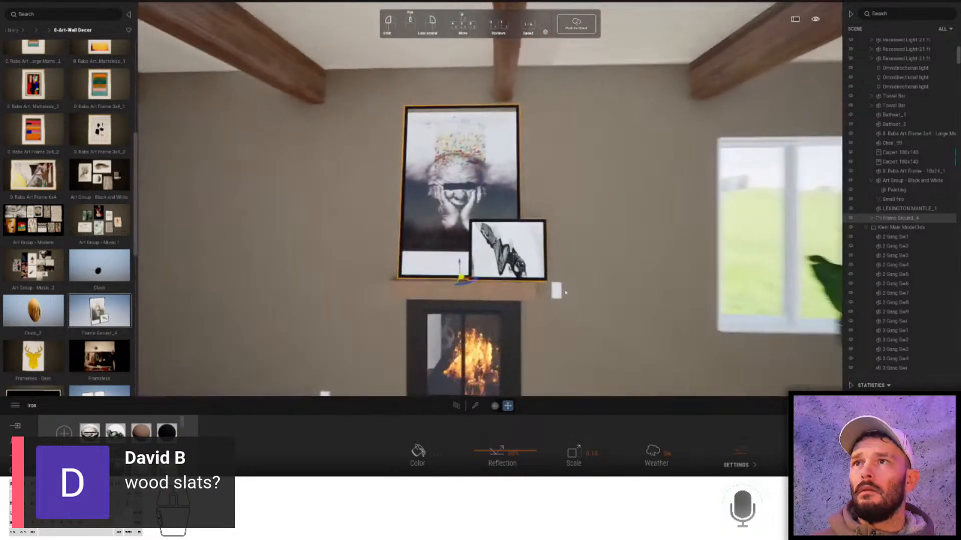
- Scale down the two framed prints of the Frame Ground_4 group so they suit the width of the mantle
right_click(549, 249)
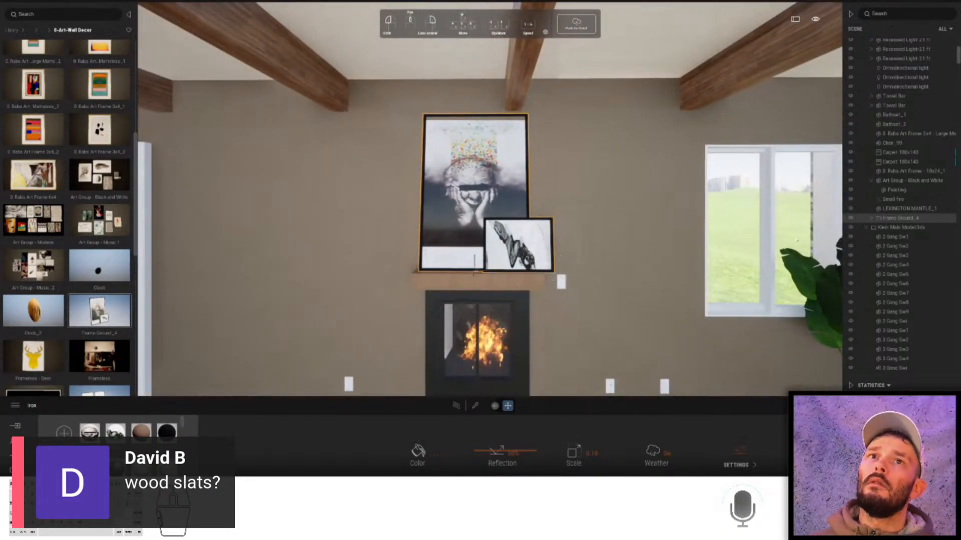
left_click(871, 218)
left_click(896, 227)
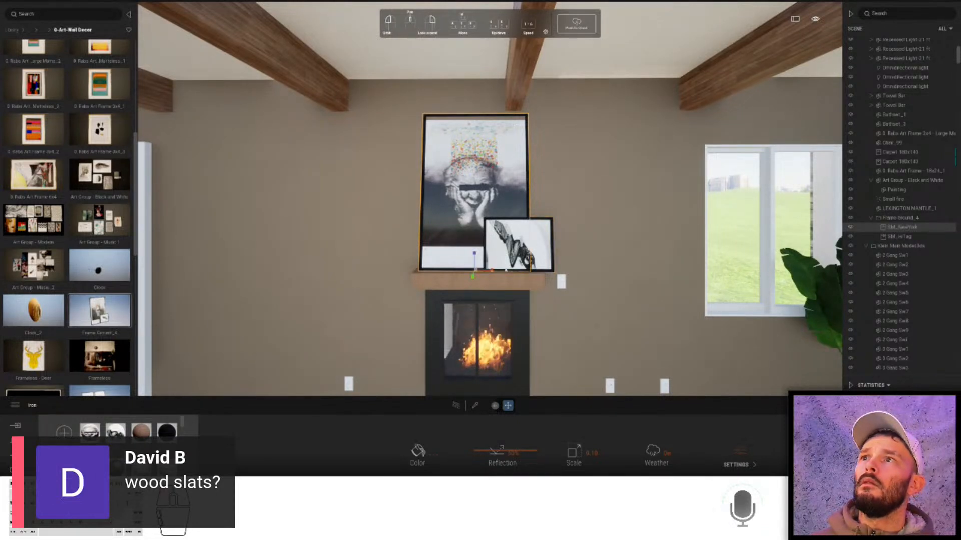
left_click_drag(494, 272, 477, 289)
left_click(540, 248)
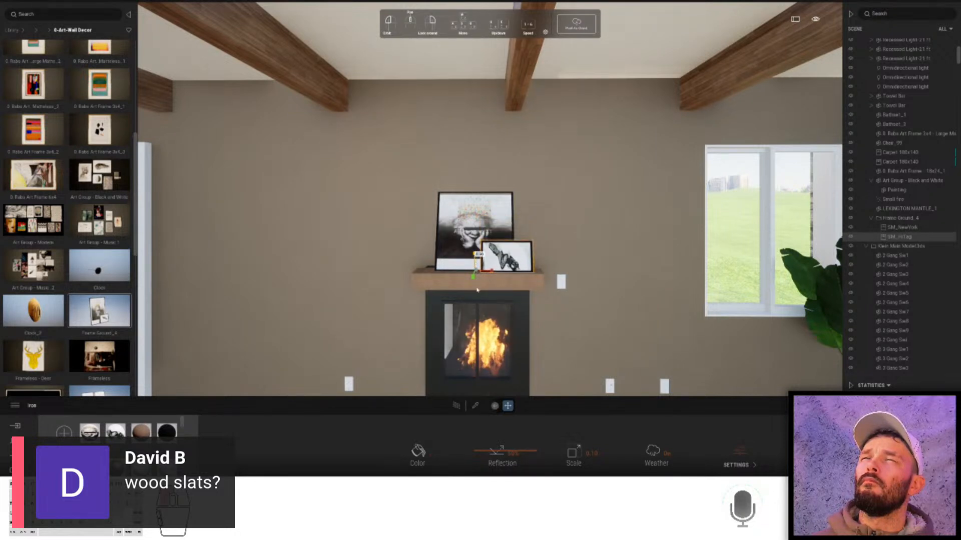
right_click(530, 252)
left_click(519, 280)
- Move the large potted plant from beside the wall art toward the window and delete it from the bedroom
key("d")
right_click_drag(517, 275, 494, 303)
left_click(489, 303)
key("s")
key("a")
key("s")
key("w")
key("a")
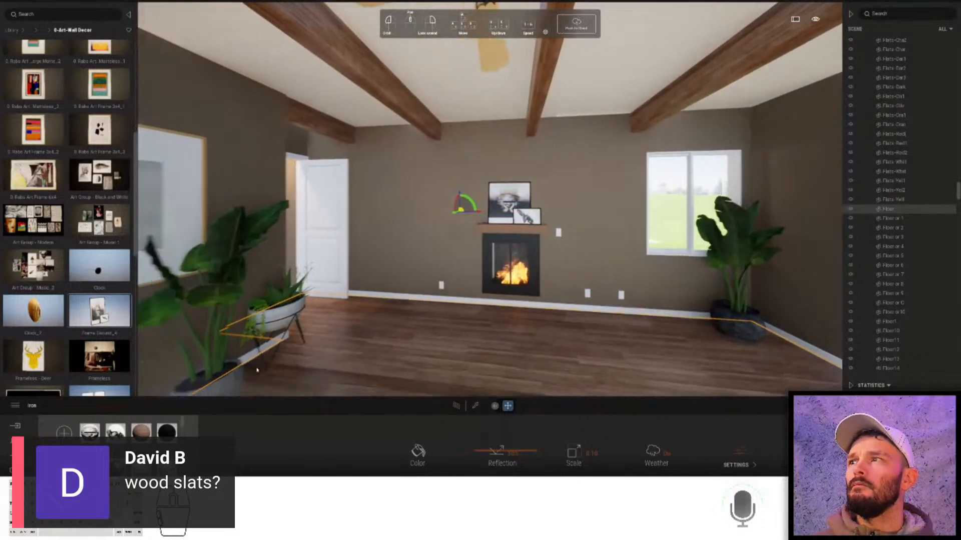
left_click(254, 372)
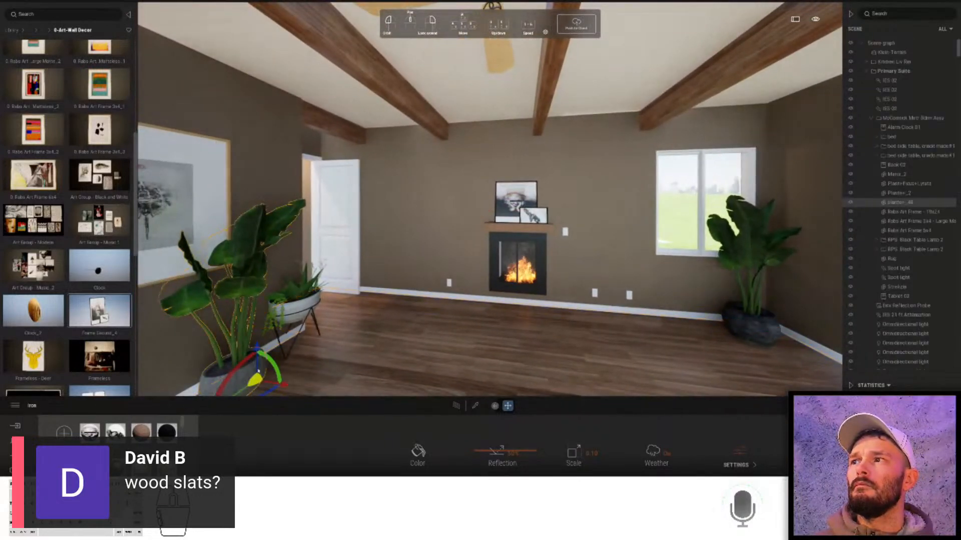
left_click(575, 321, "shift")
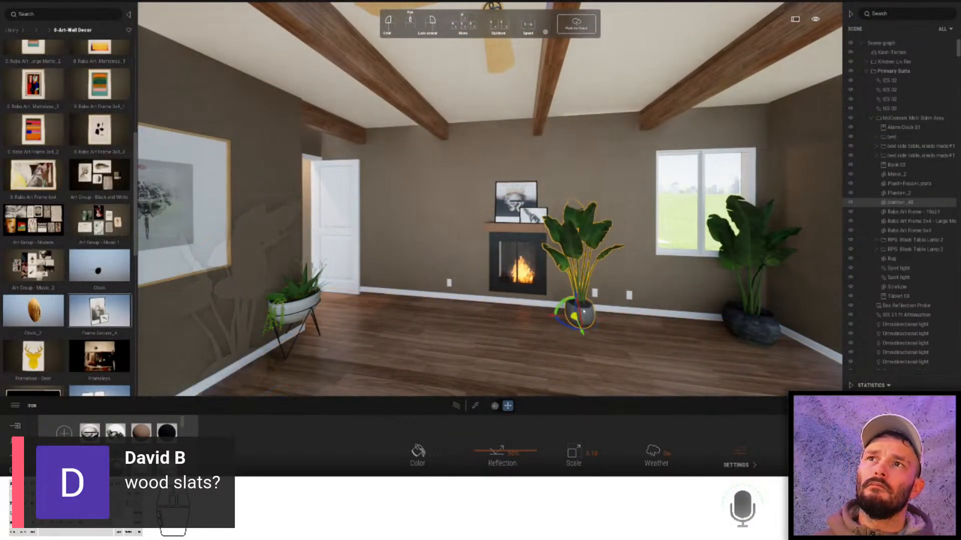
left_click_drag(595, 323, 675, 331)
right_click(675, 332)
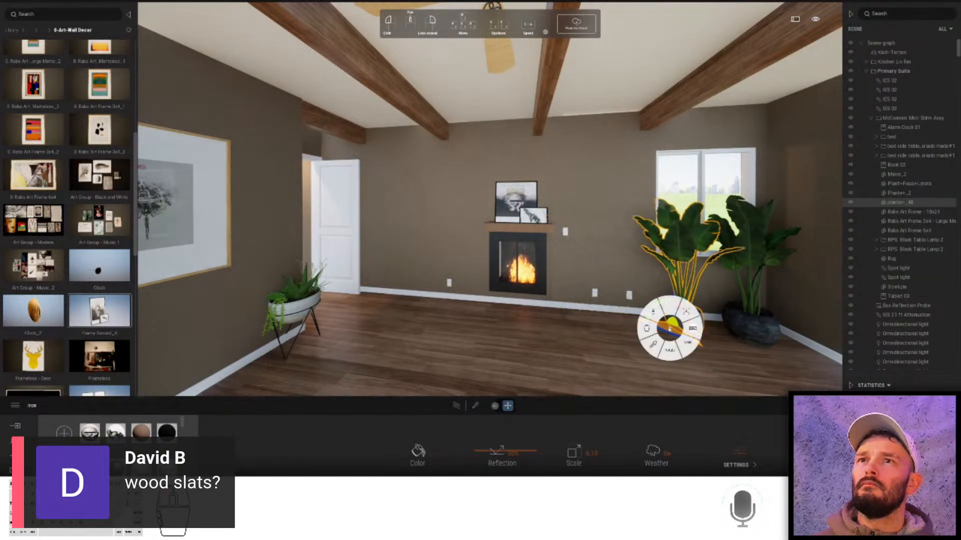
left_click(643, 326)
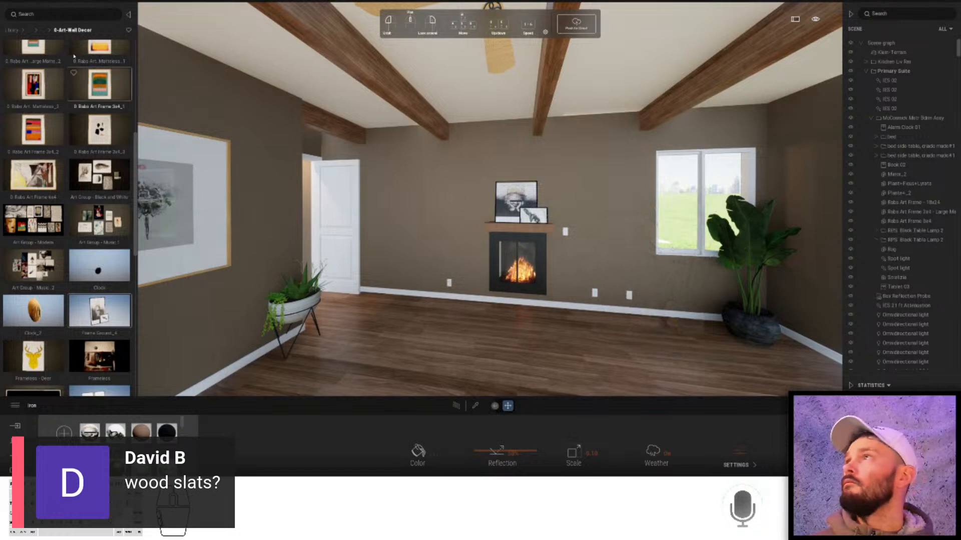
- Try the Camilla dresser from the bedroom dresser models beside the fireplace and replace it with the Bristol Dr dresser
left_click(41, 31)
left_click(85, 74)
left_click(37, 107)
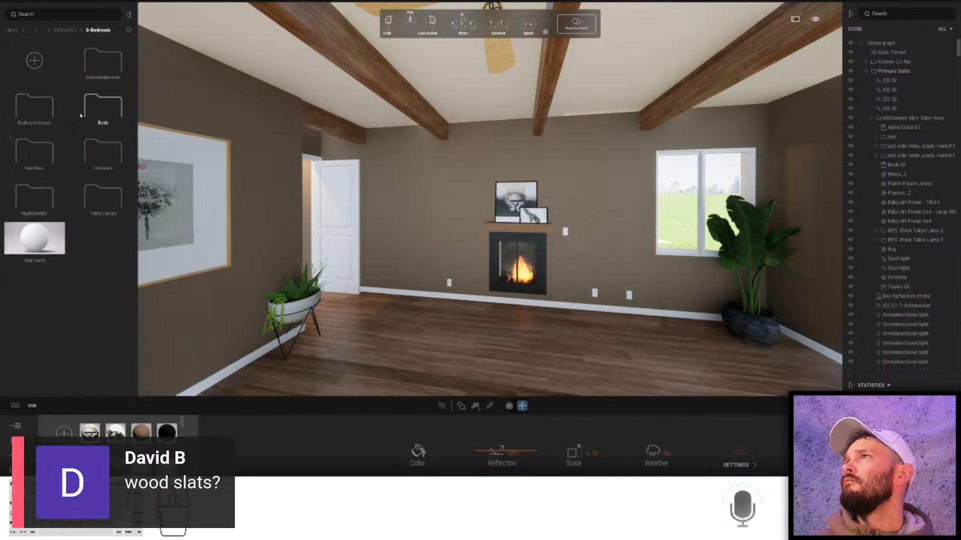
left_click(107, 157)
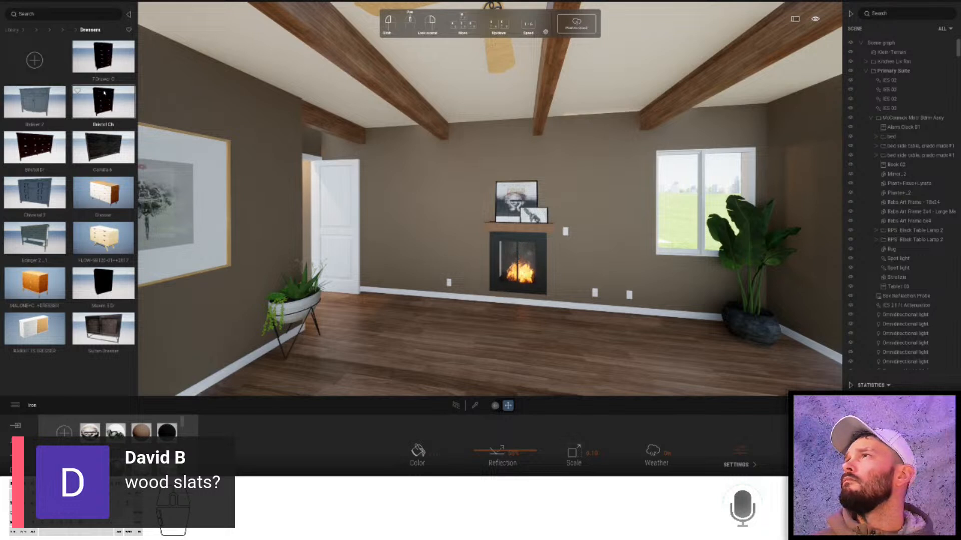
left_click_drag(103, 138, 633, 325)
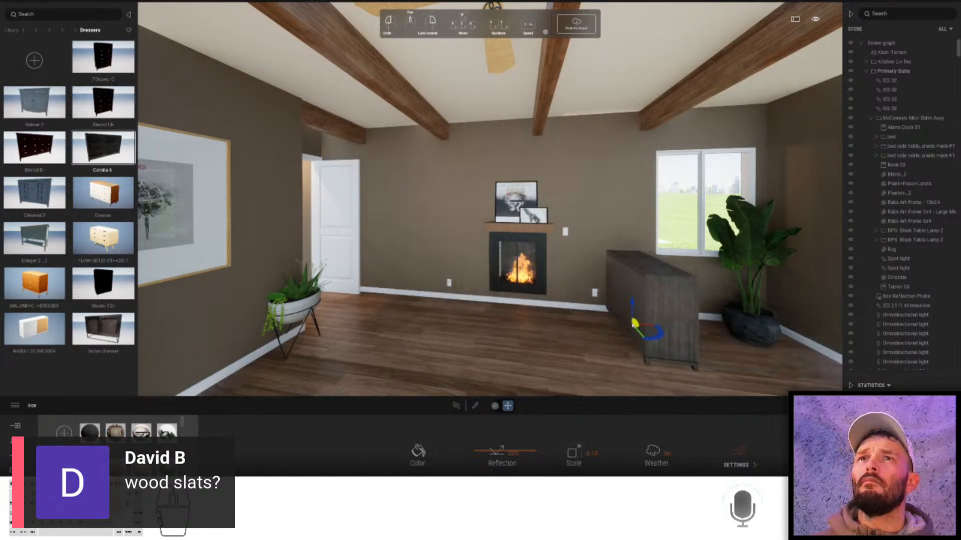
left_click_drag(425, 284, 95, 158)
left_click_drag(38, 149, 629, 331)
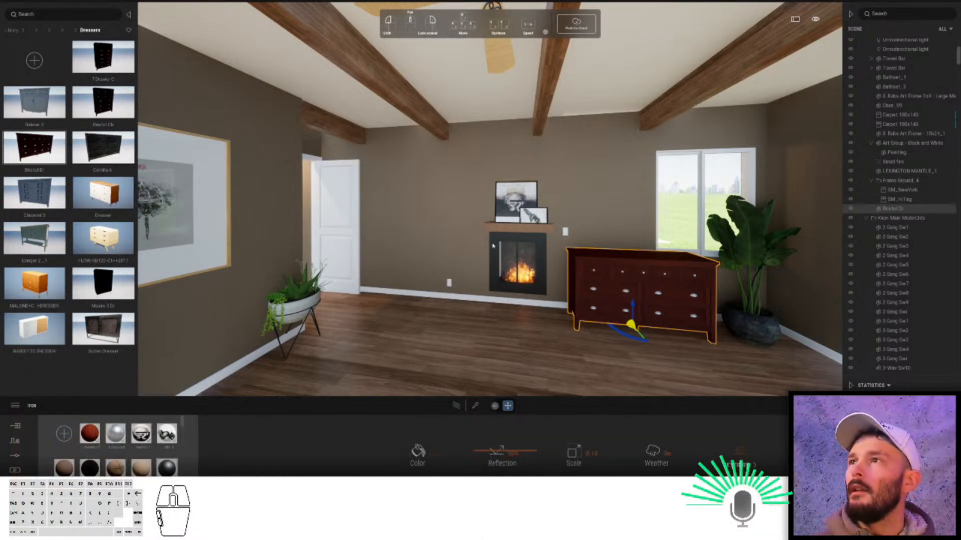
- View the dresser and the fireplace wall from several points across the bedroom
right_click_drag(440, 225, 503, 255)
key("w")
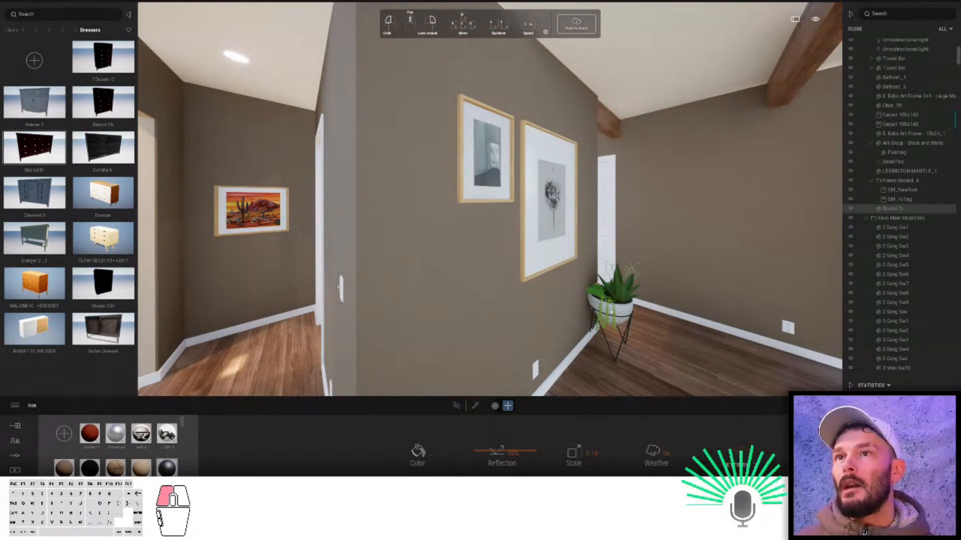
left_click(612, 336)
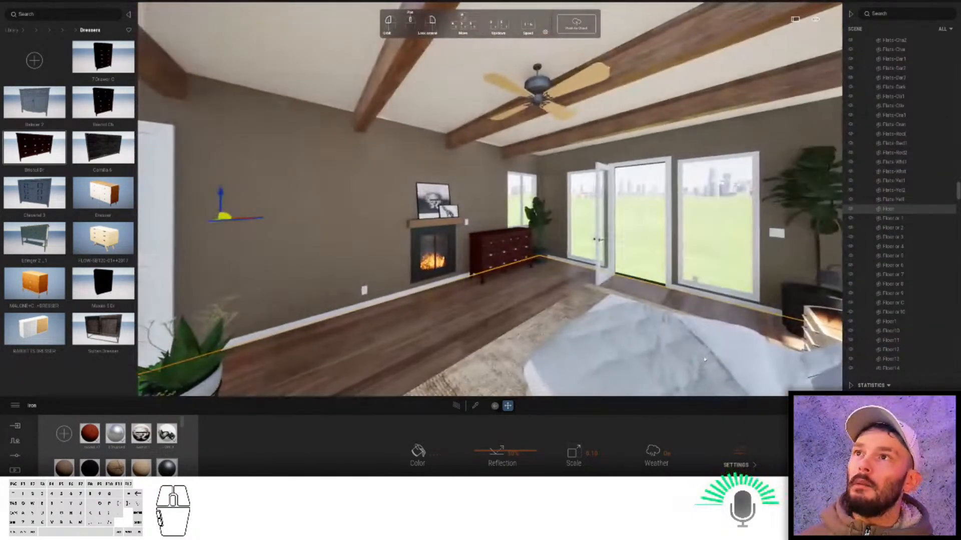
key("w")
right_click_drag(705, 360, 704, 359)
key("a")
key("d")
key("a")
right_click_drag(648, 324, 648, 325)
key("a")
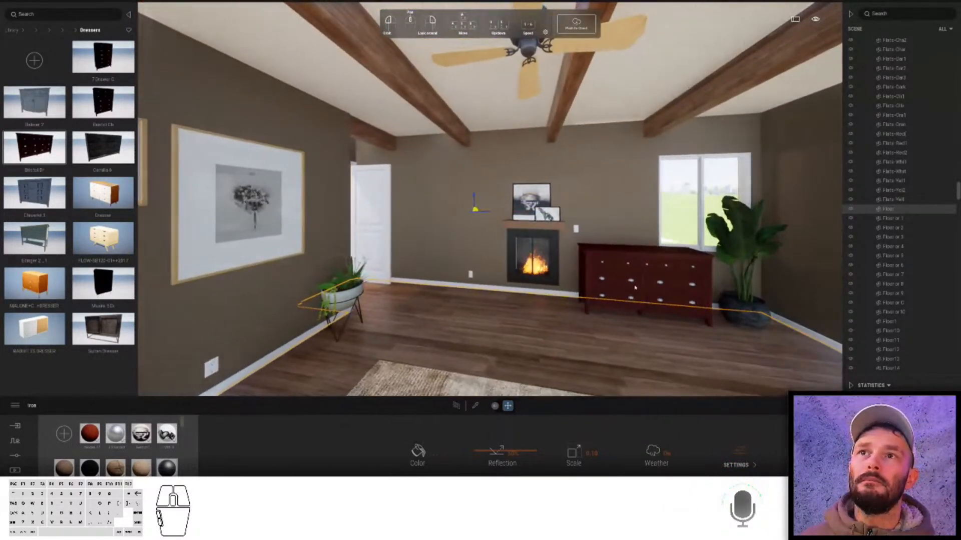
key("Escape")
key("d")
right_click_drag(632, 290, 631, 291)
key("a")
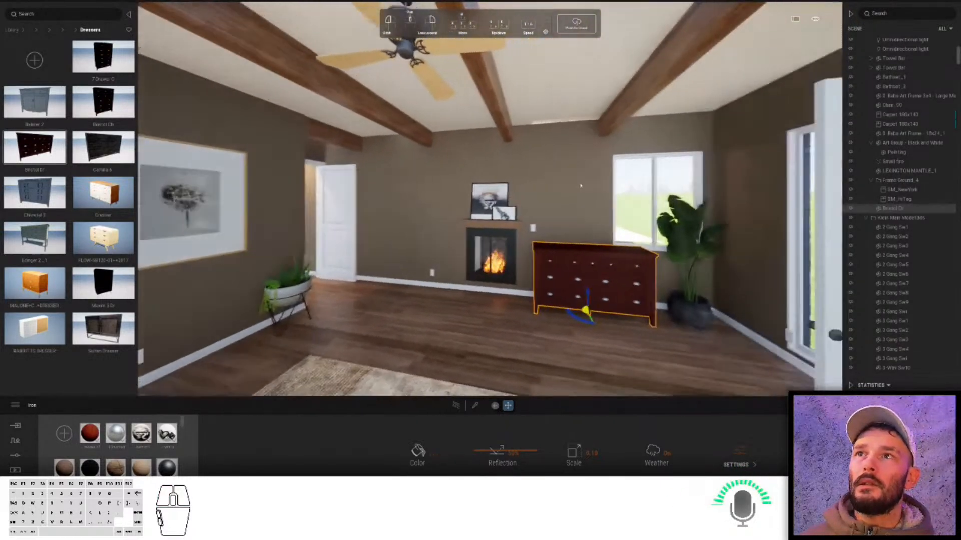
- Check from the doorway how far the dresser stands out from the fireplace wall
key("a")
right_click_drag(431, 242, 431, 242)
right_click_drag(511, 314, 556, 341)
key("w")
key("s")
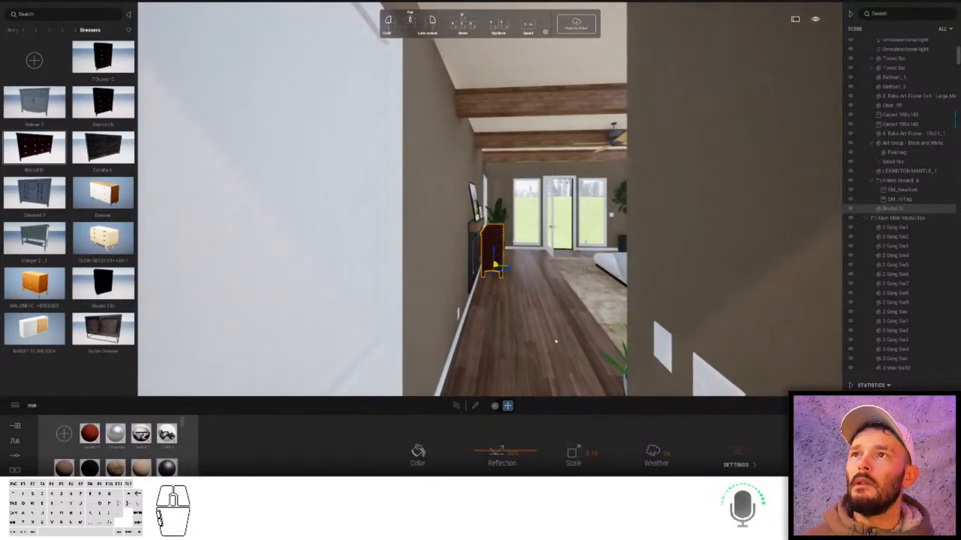
key("w")
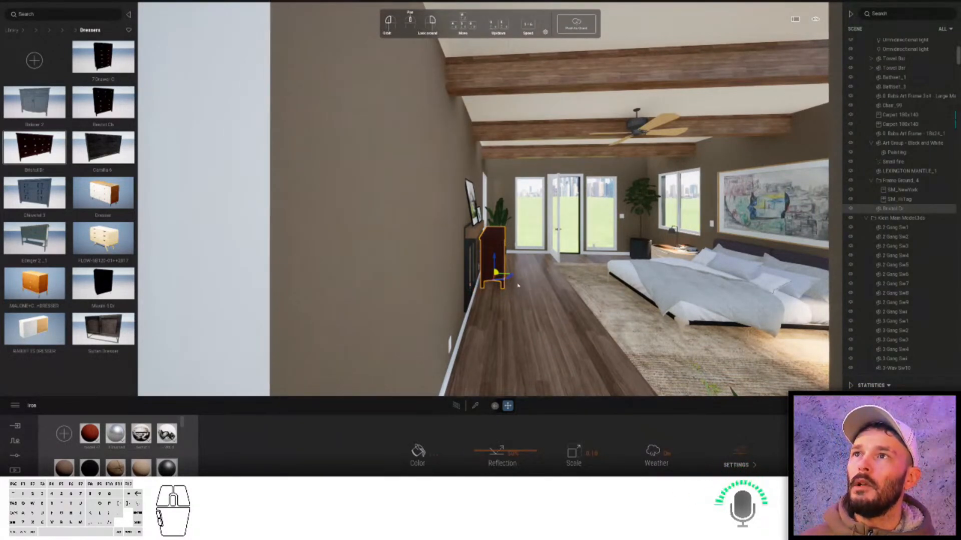
key("w")
key("d")
right_click_drag(517, 287, 517, 296)
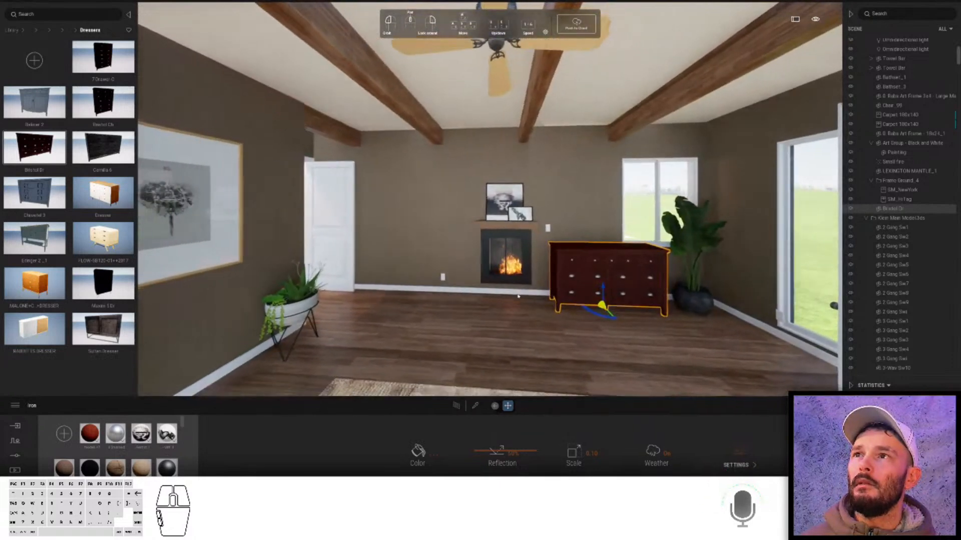
right_click_drag(517, 297, 518, 296)
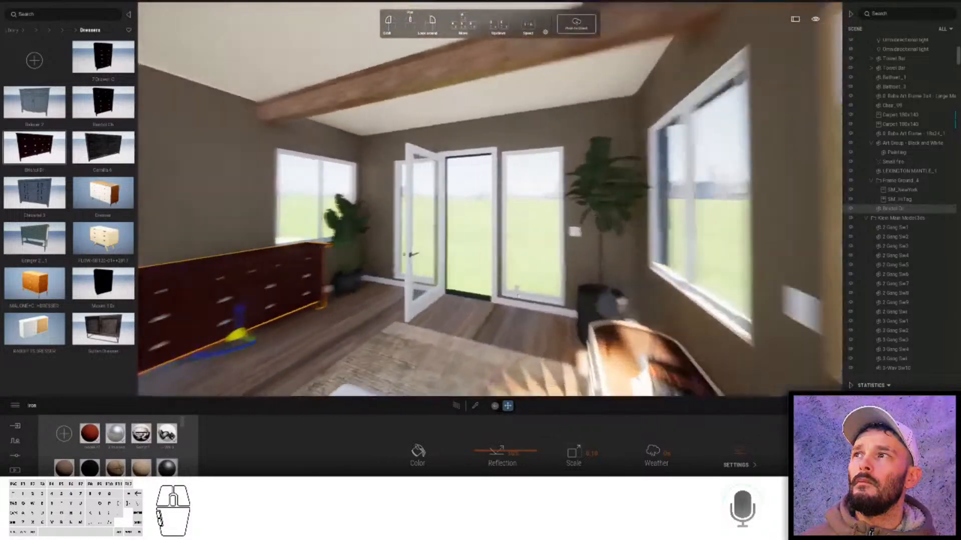
- Pick the Drywall material on the hallway wall and recolor it to a bright, pale pinkish beige
right_click_drag(518, 296, 386, 287)
key("w")
key("w")
key("a")
key("d")
key("w")
key("s")
left_click(475, 408)
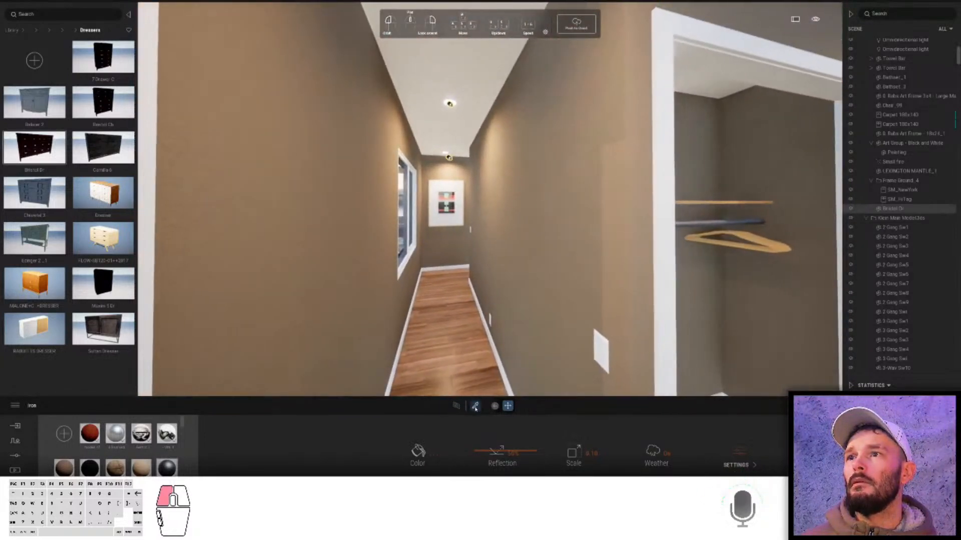
left_click(511, 289)
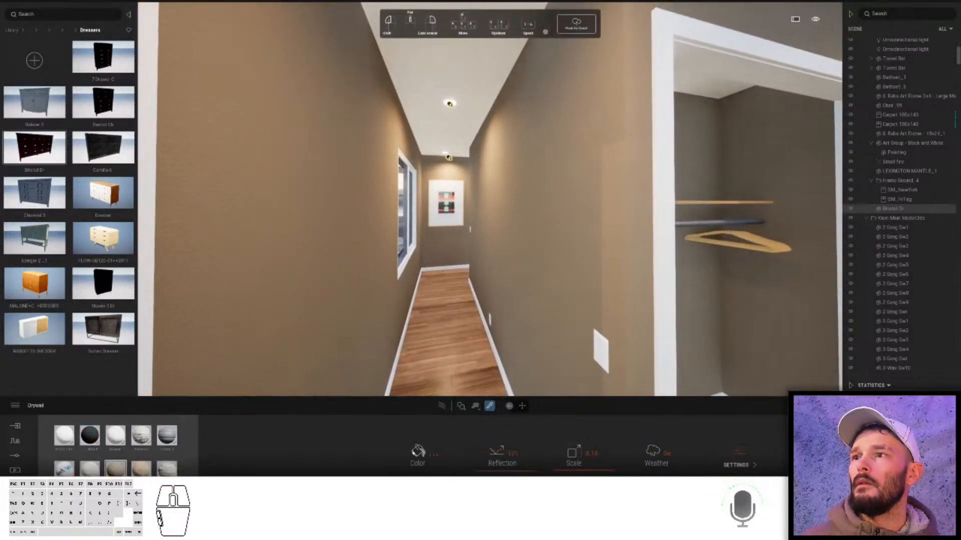
left_click(418, 452)
left_click(473, 199)
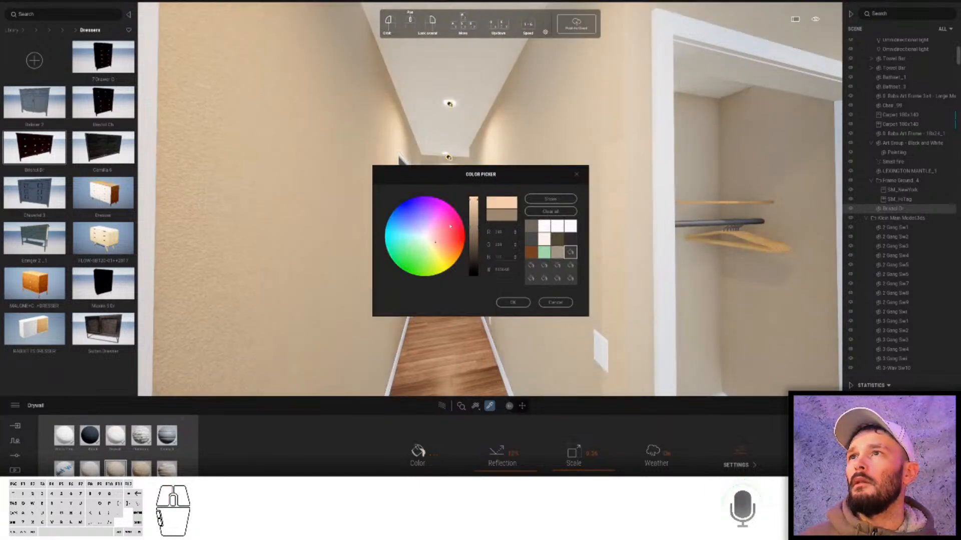
left_click_drag(431, 240, 430, 240)
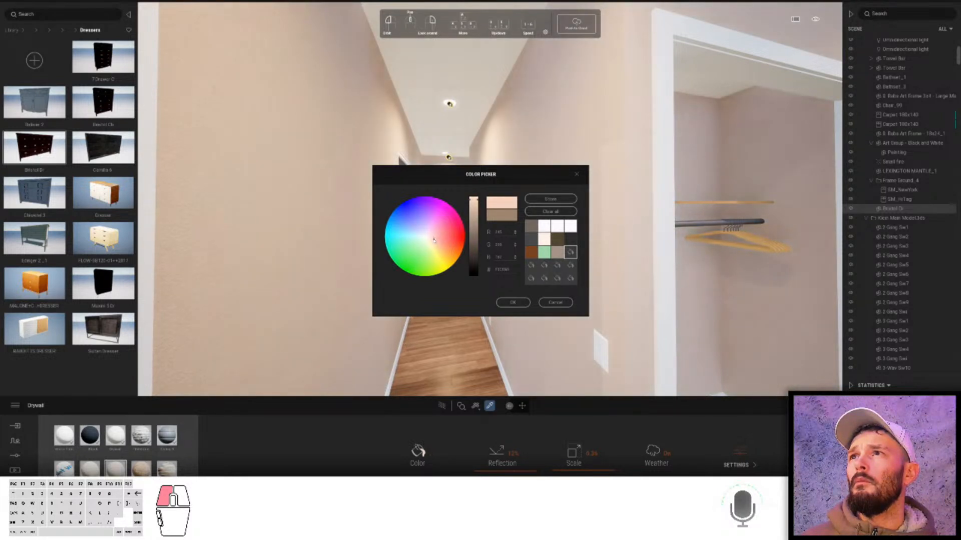
left_click(512, 303)
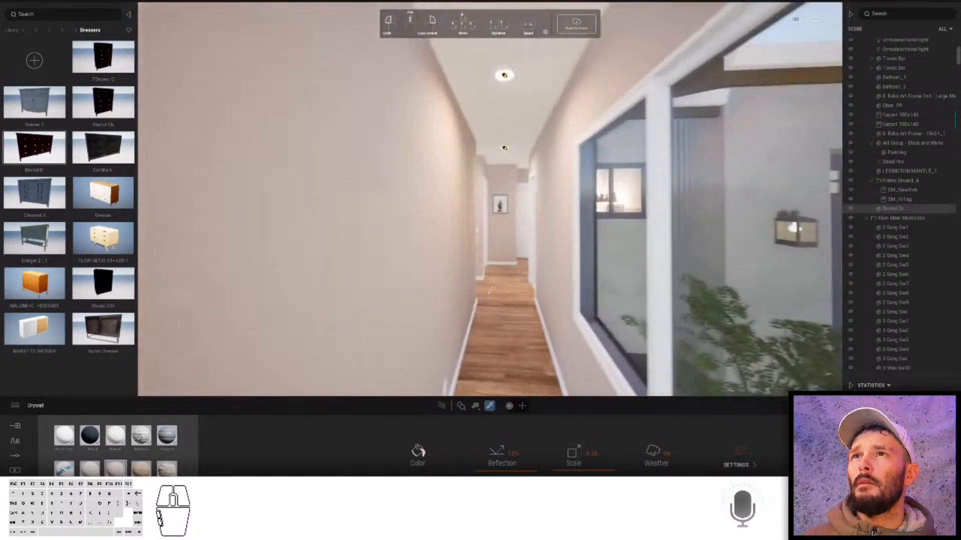
- Shift the Drywall color from pinkish to a pale, neutral cream beige
left_click(397, 241)
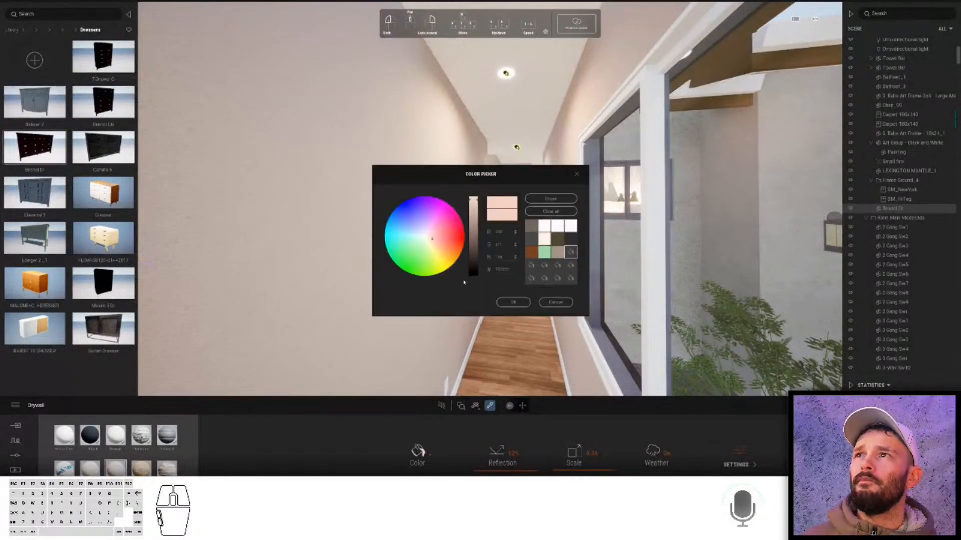
left_click(430, 242)
left_click(428, 240)
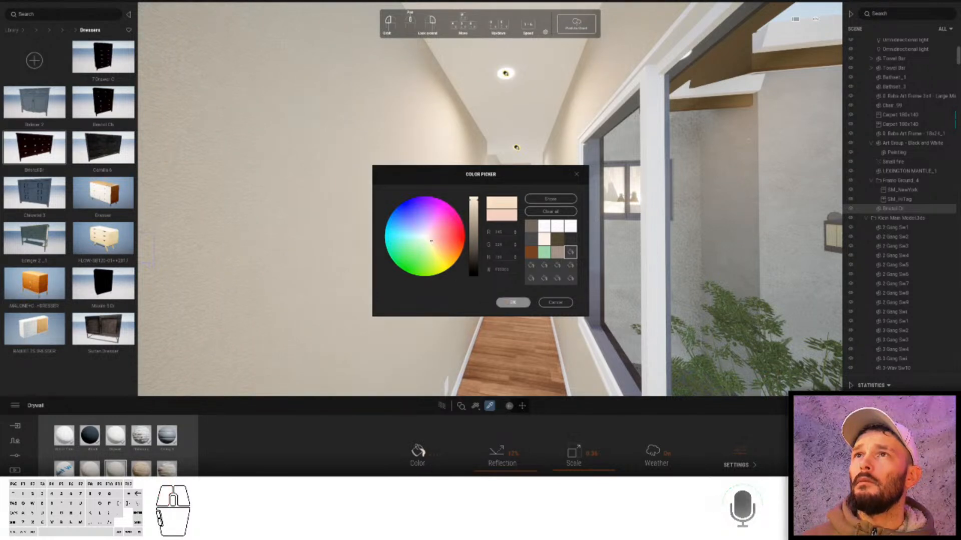
left_click(510, 303)
- Examine the new wall color in the hallway and the open kitchen and dining area
key("s")
right_click_drag(492, 253, 481, 228)
key("s")
key("w")
key("w")
key("d")
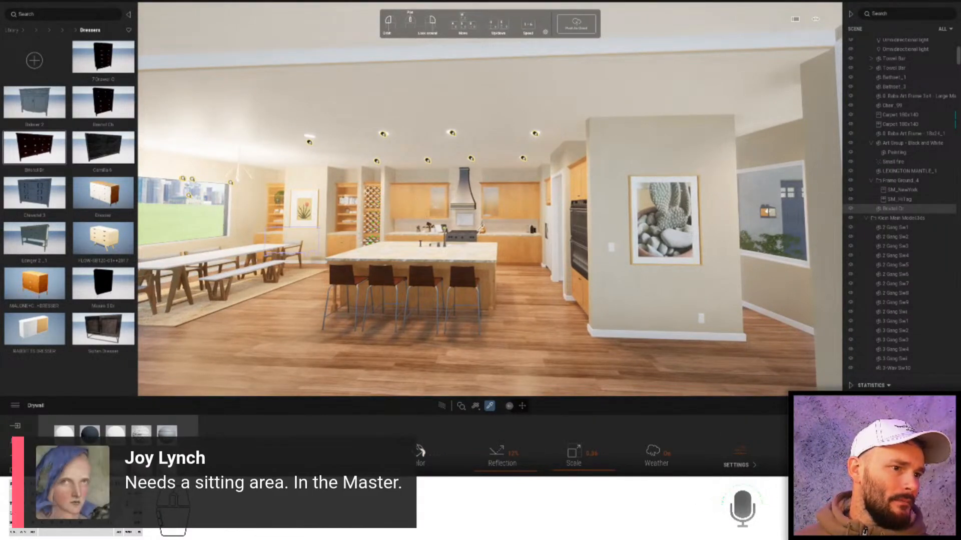
key("w")
right_click_drag(470, 228, 442, 267)
- Delete the Bristol Dr dresser beside the fireplace and the Strelitzia plant by the small window in the bedroom
key("w")
key("w")
key("w")
key("d")
key("t")
key("Delete")
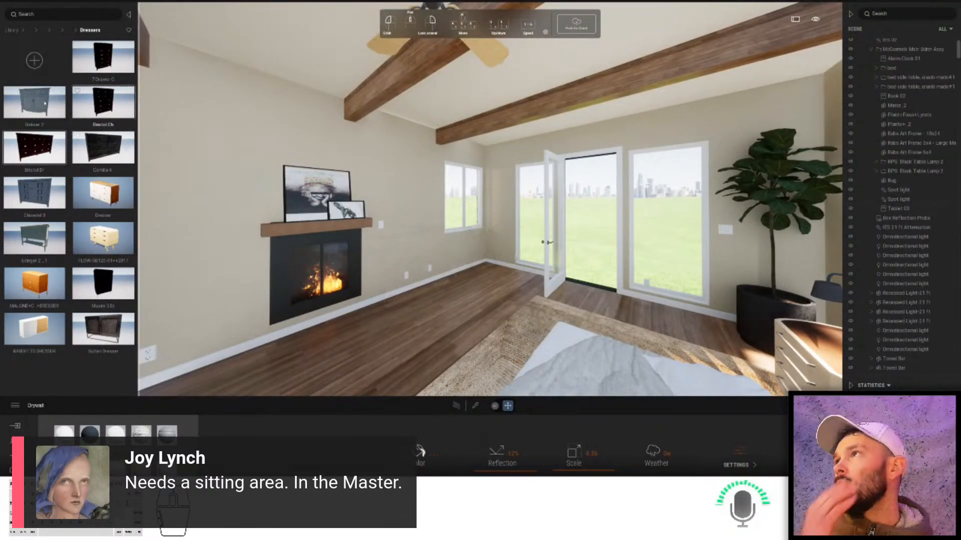
- Place the Chair_118 lounge chair with ottoman from the living room lounge chairs on the bedroom floor near the glass doors
left_click(58, 31)
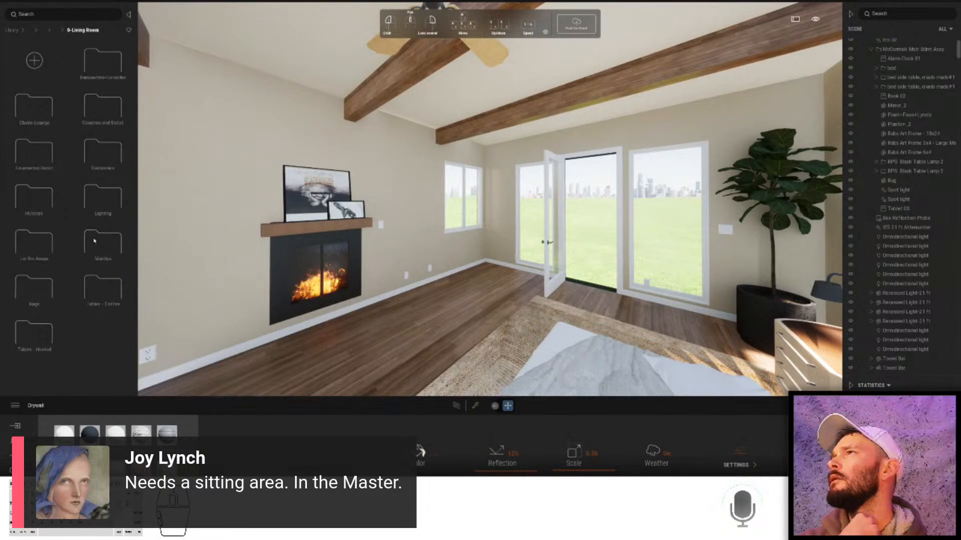
left_click(100, 242)
left_click(34, 106)
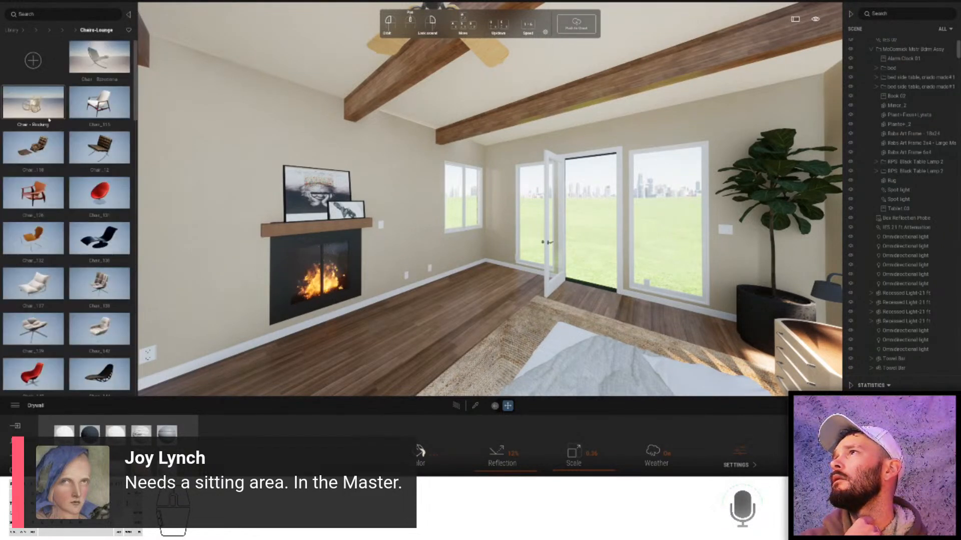
scroll(45, 150, "down", 1)
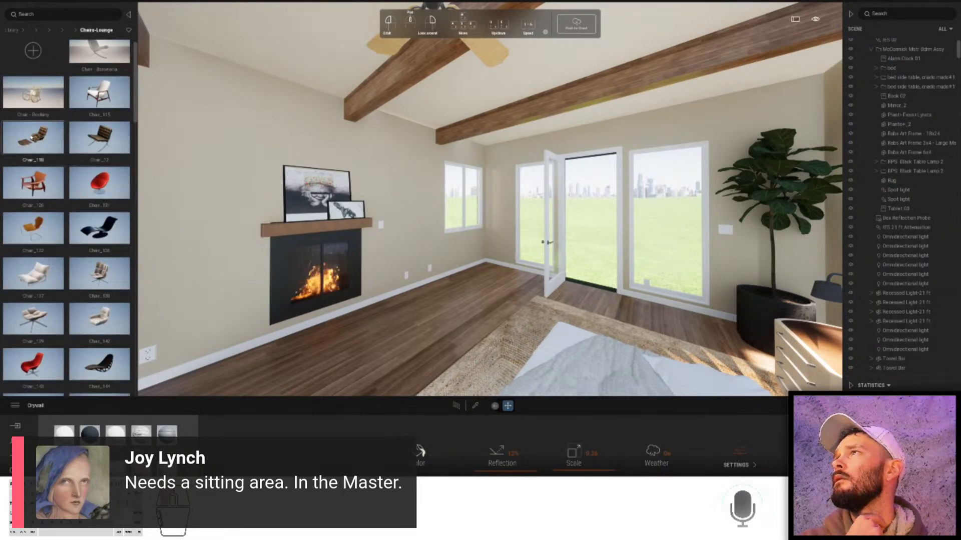
left_click_drag(488, 284, 623, 309)
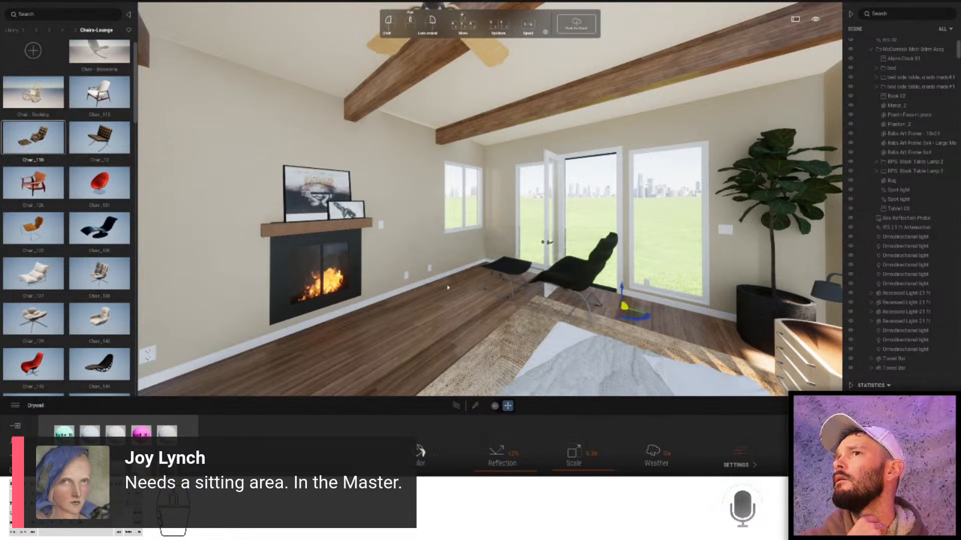
- Delete the Chair_118 item from the lounge chair library and confirm the removal
right_click(41, 144)
left_click(39, 178)
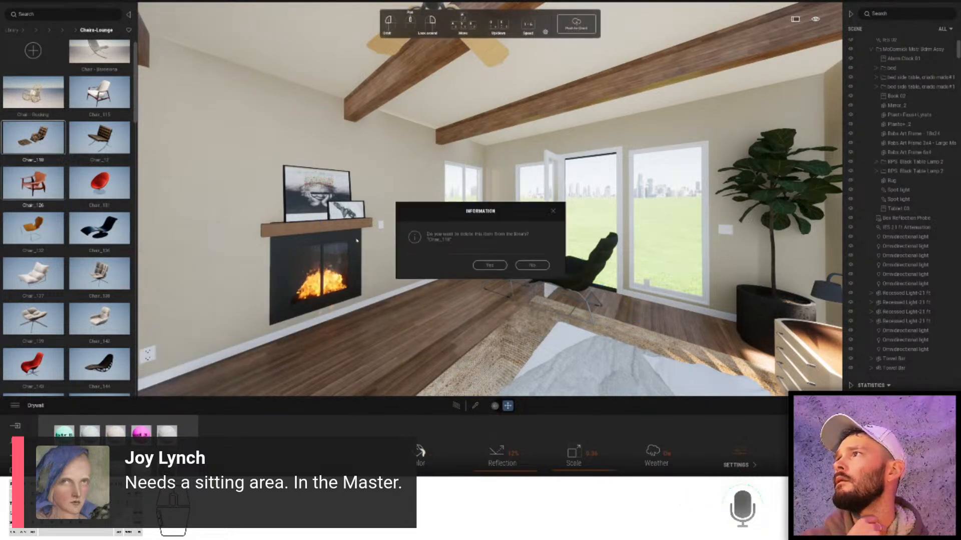
left_click(489, 265)
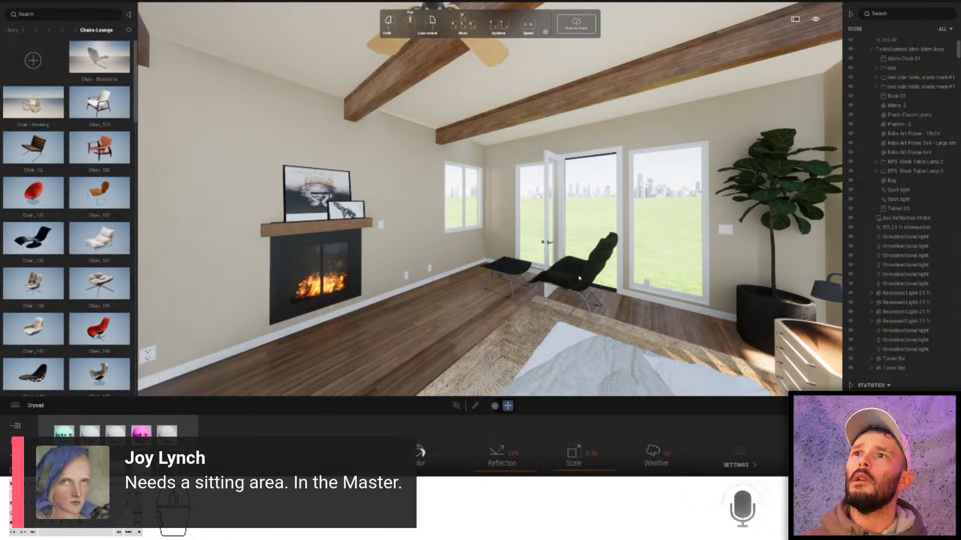
- Add the placed Chair_118 lounge chair with ottoman from the bedroom scene back to the lounge chair user library
left_click(579, 279)
right_click(579, 279)
left_click(602, 254)
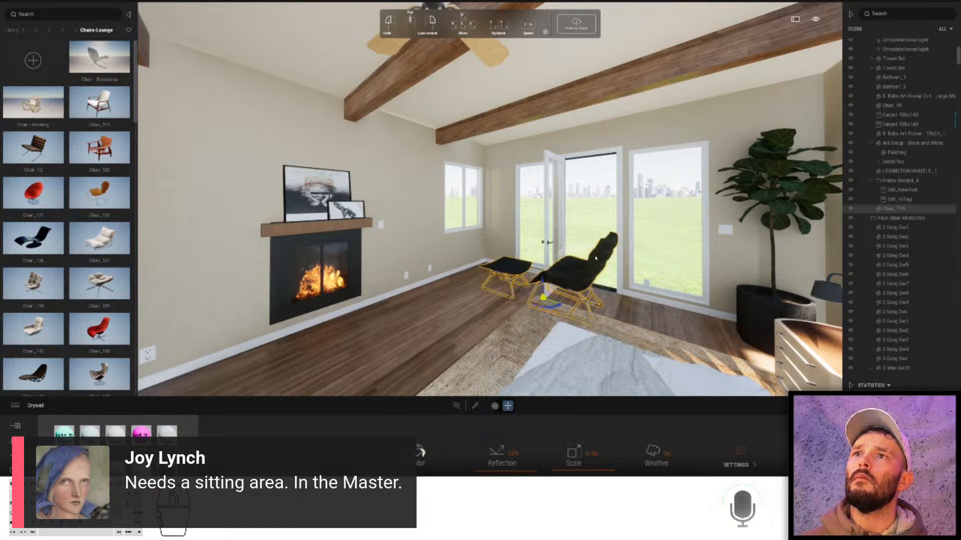
key("Escape")
left_click(564, 283)
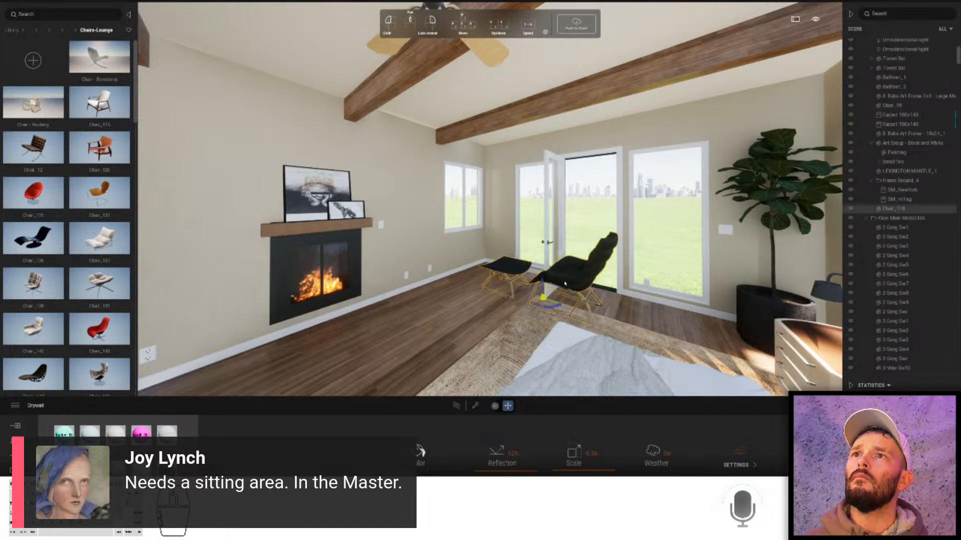
right_click(890, 210)
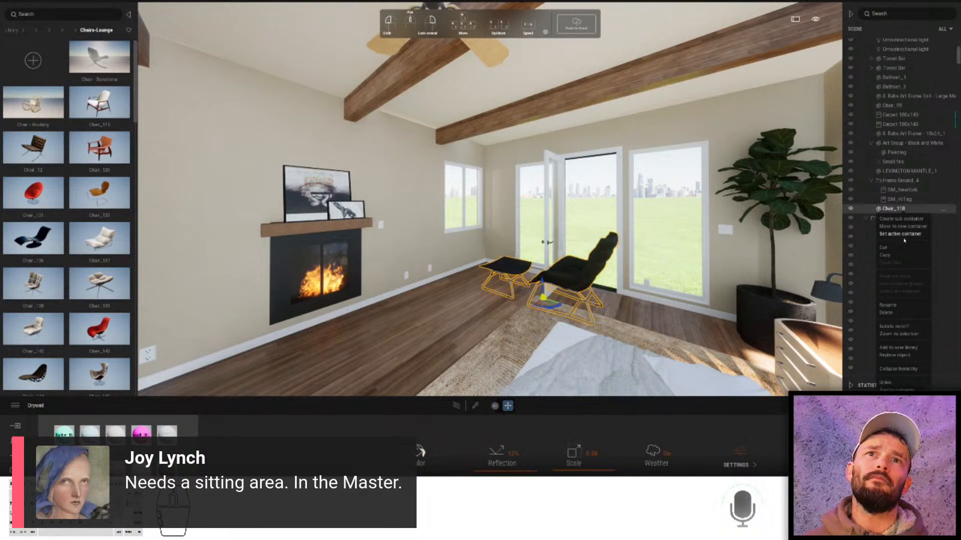
left_click(887, 348)
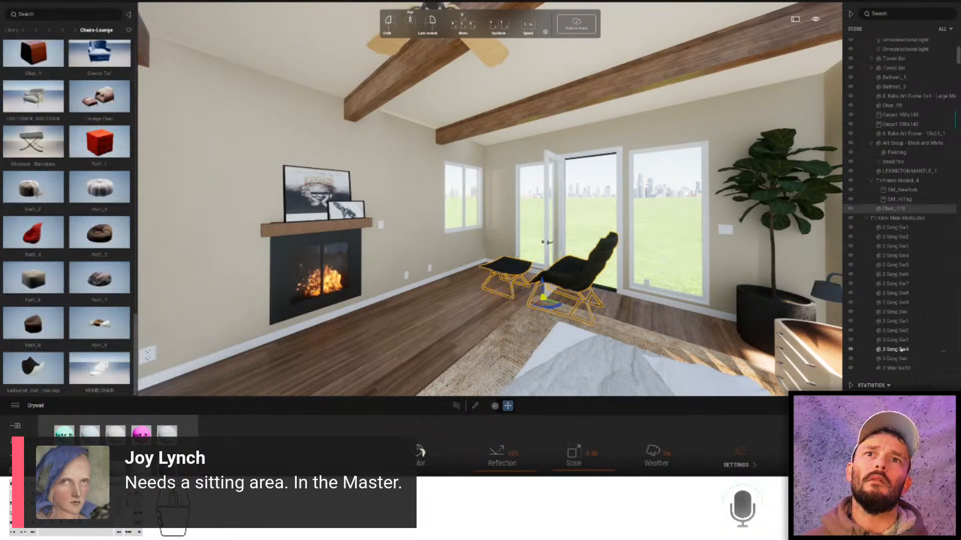
- Place the Puff_2 pouf on the bedroom floor between the fireplace and the carpet
left_click(33, 187)
left_click(440, 324)
left_click(100, 243)
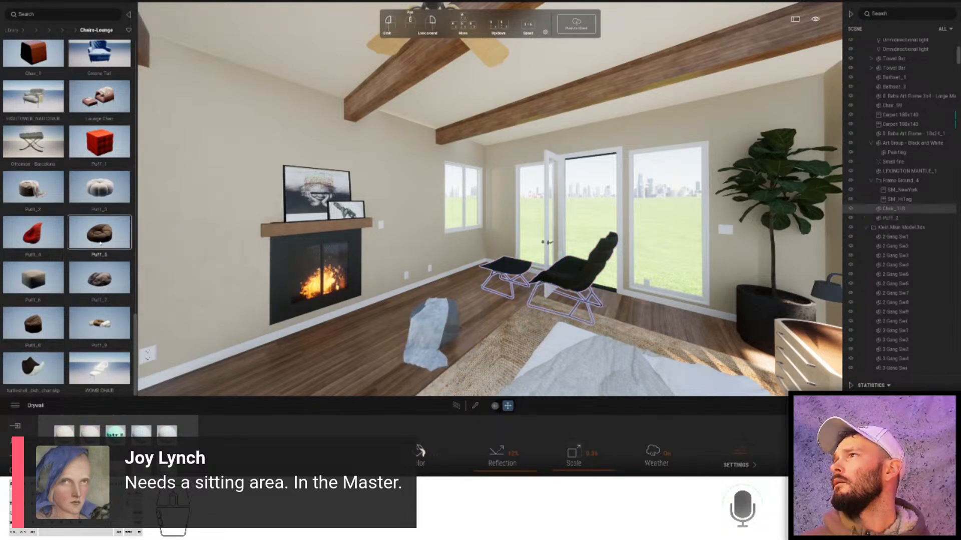
- Try the turtleshell chair from the lounge chair library in front of the fireplace
scroll(69, 219, "down", 1)
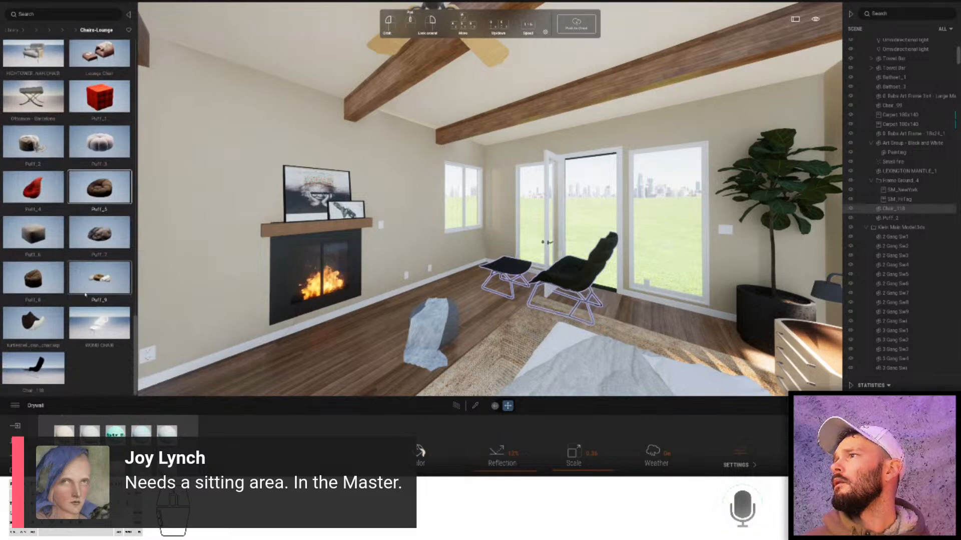
left_click(33, 323)
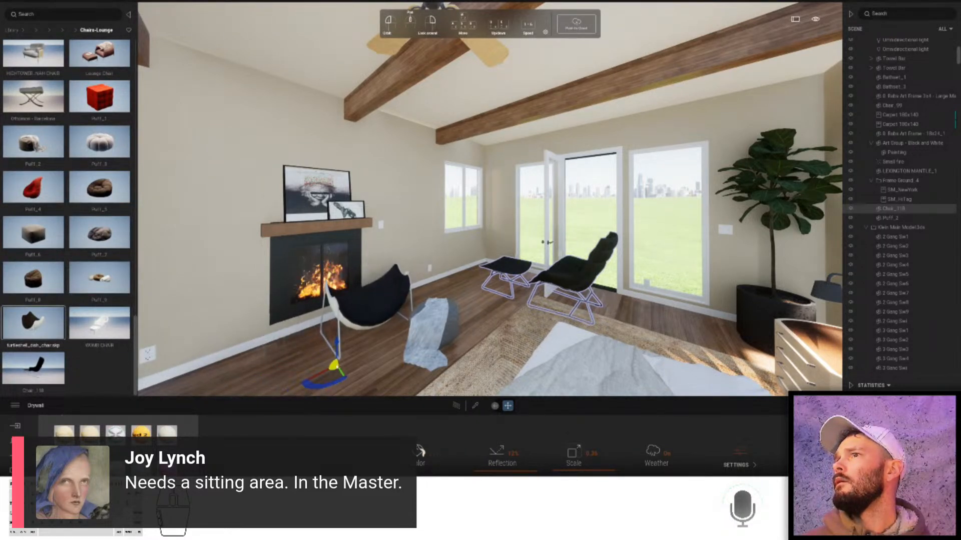
scroll(79, 294, "up", 1)
scroll(79, 295, "down", 1)
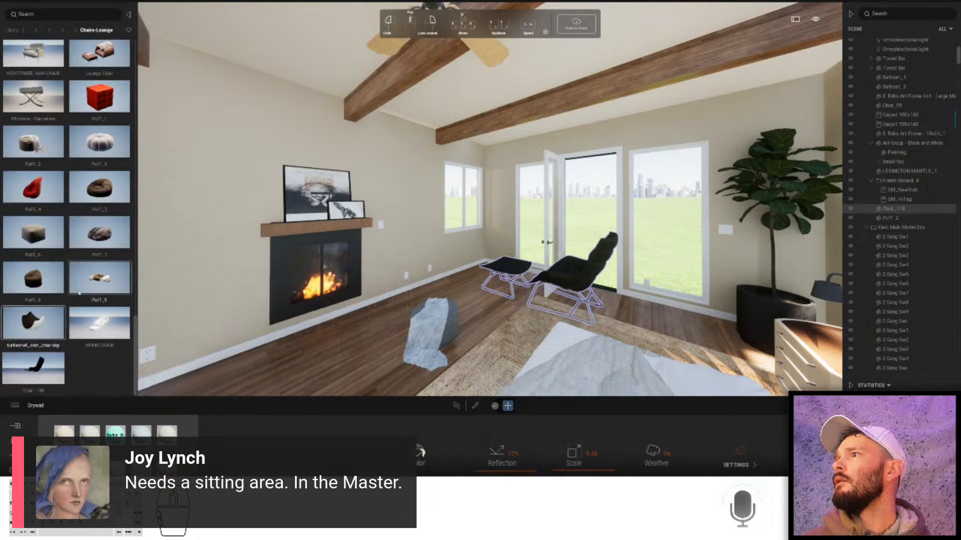
scroll(83, 305, "up", 2)
scroll(90, 293, "down", 2)
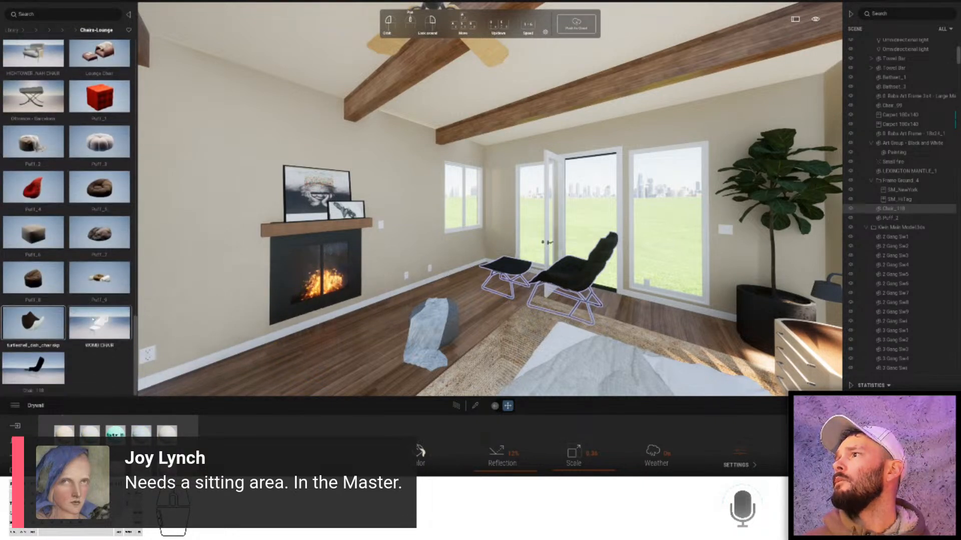
scroll(97, 280, "up", 2)
- Replace the Chair_118 and Puff_2 items with the Lounge Chair and its ottoman between the fireplace and the glass doors
left_click(99, 112)
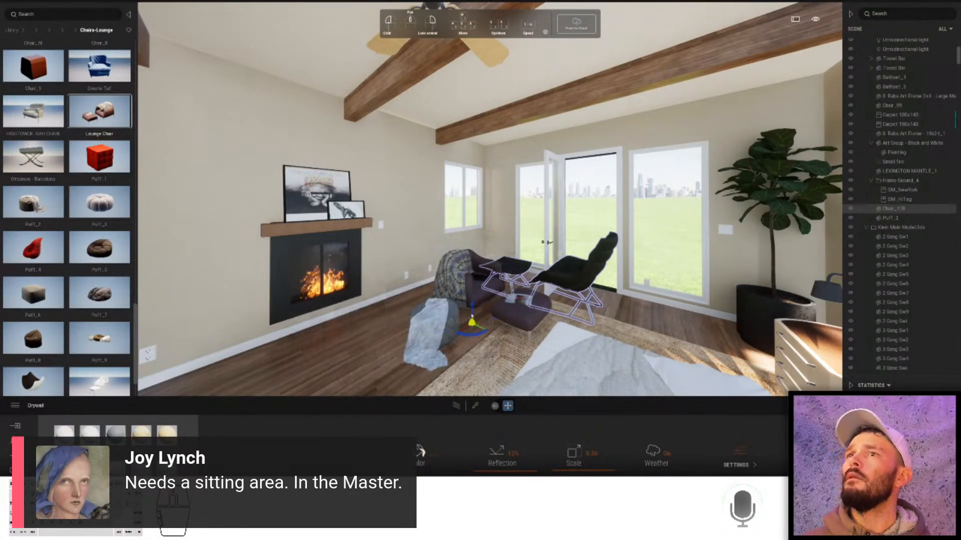
left_click(543, 299)
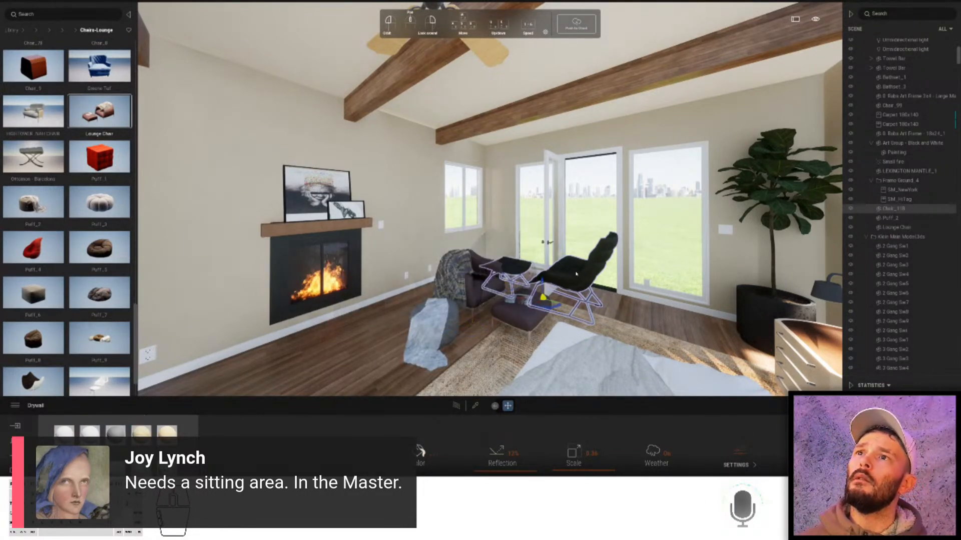
left_click(431, 327)
key("Delete")
- Look through the lounge chair library for a second seat to go in front of the fireplace
scroll(51, 216, "up", 4)
scroll(52, 216, "up", 3)
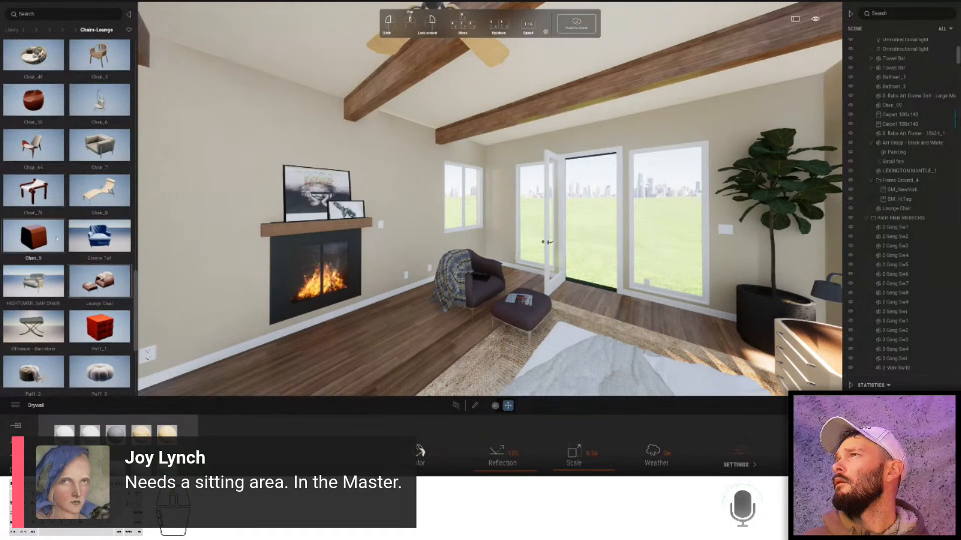
left_click_drag(448, 335, 83, 251)
scroll(87, 248, "up", 5)
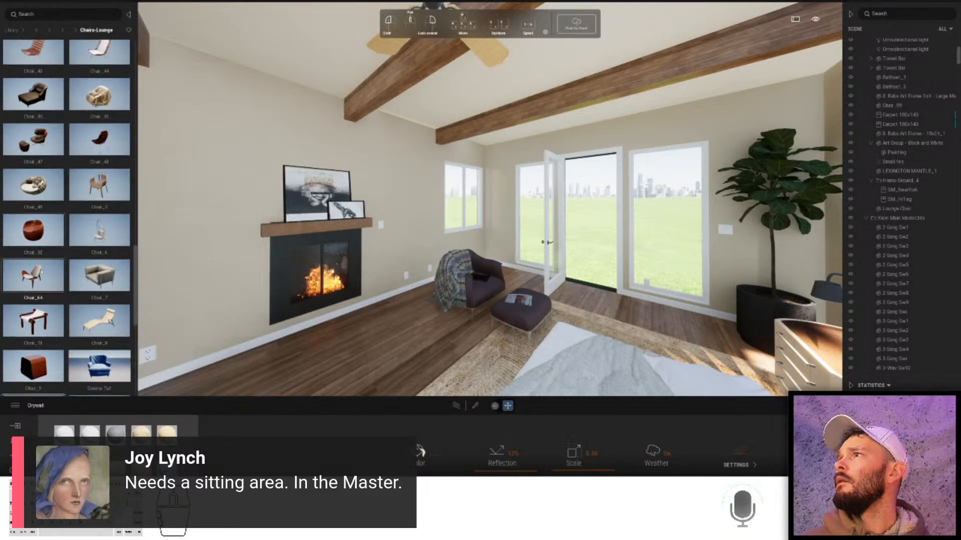
left_click_drag(33, 275, 95, 255)
scroll(83, 253, "up", 4)
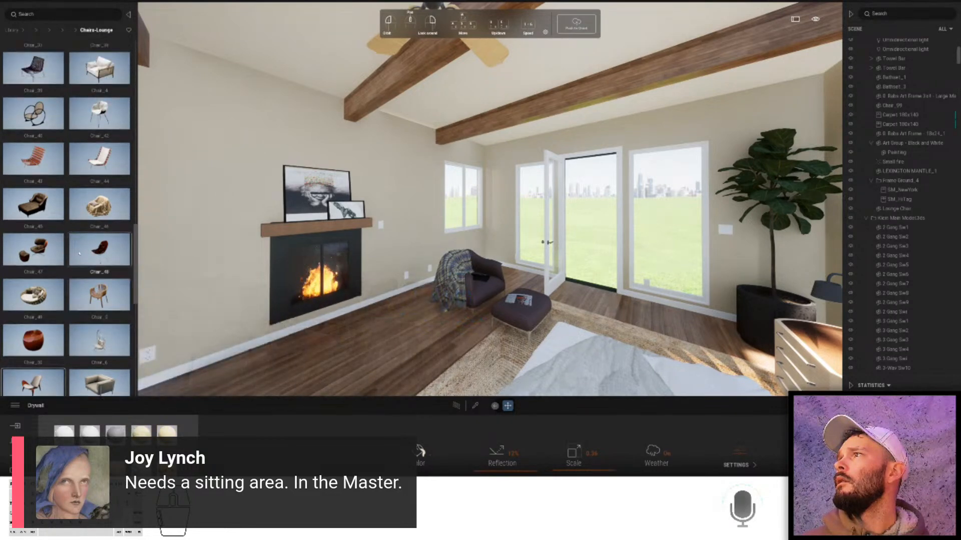
scroll(38, 240, "up", 1)
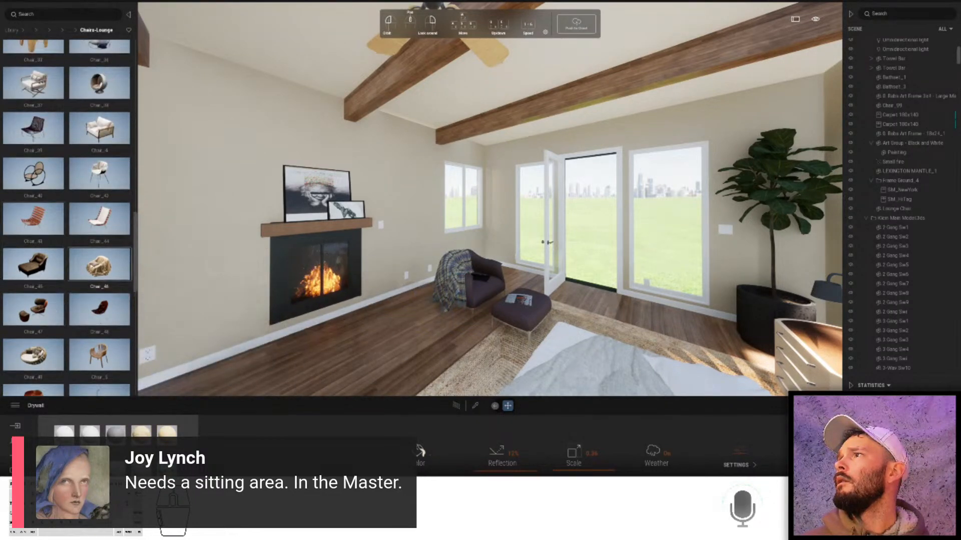
left_click_drag(435, 324, 357, 355)
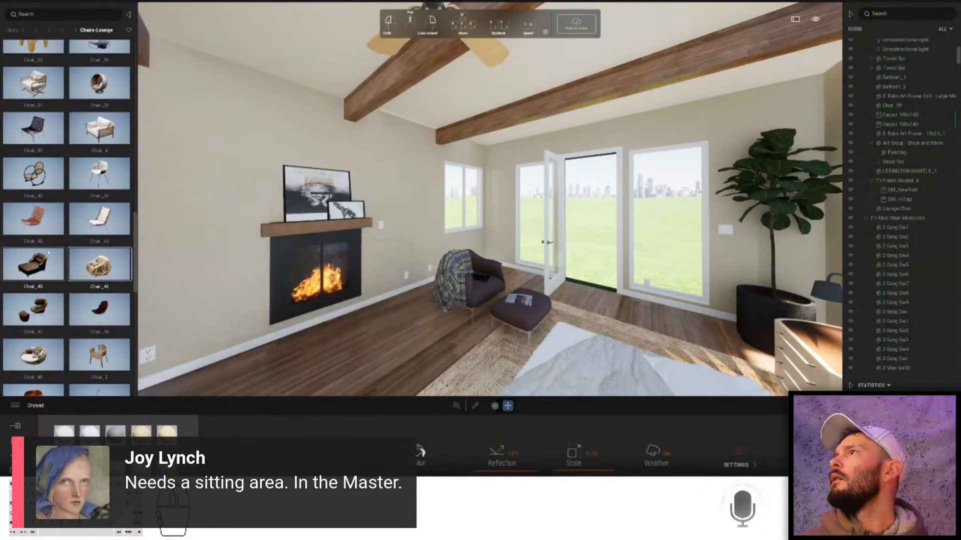
scroll(55, 253, "up", 1)
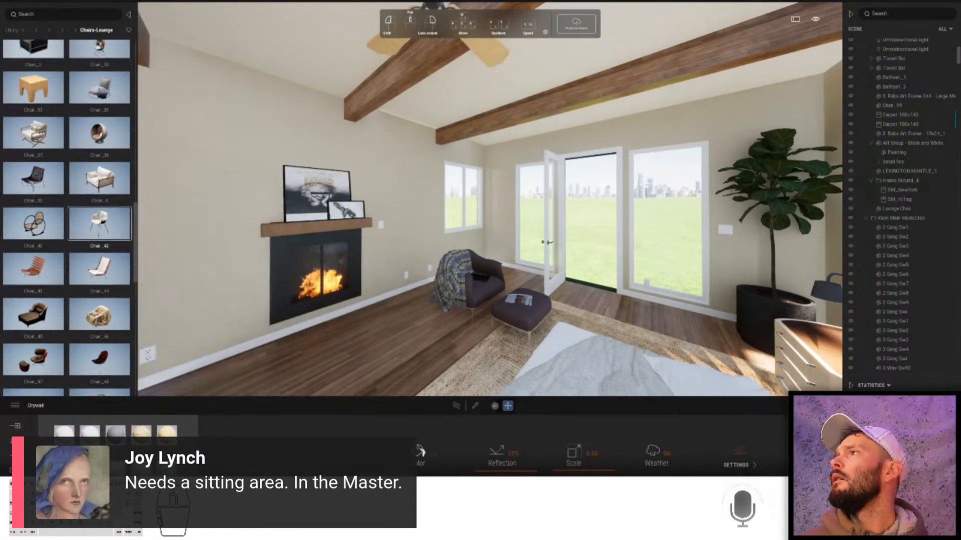
scroll(59, 221, "up", 2)
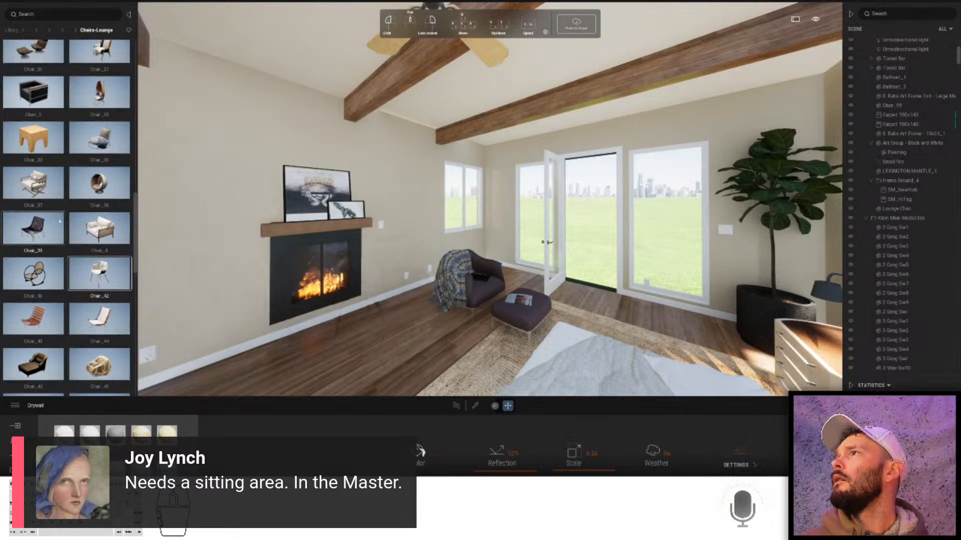
scroll(59, 221, "up", 1)
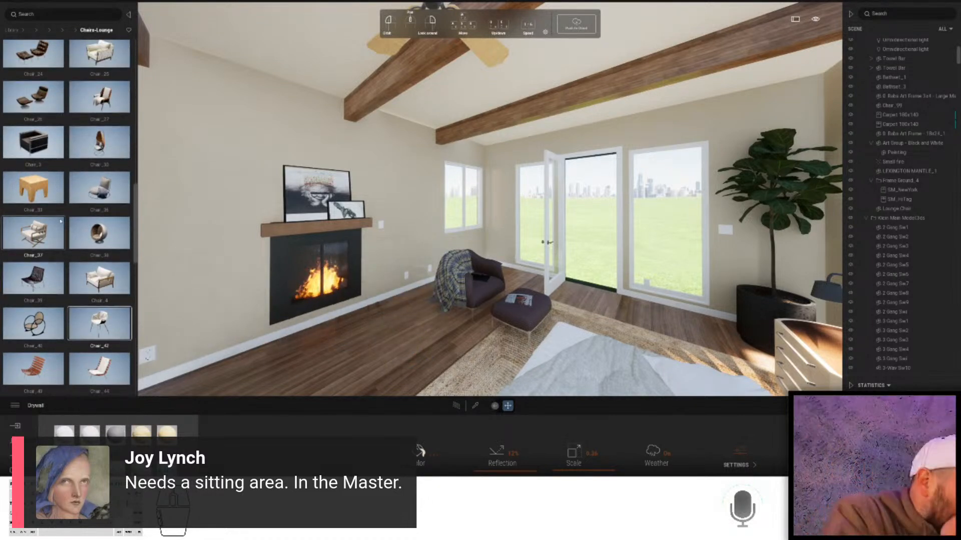
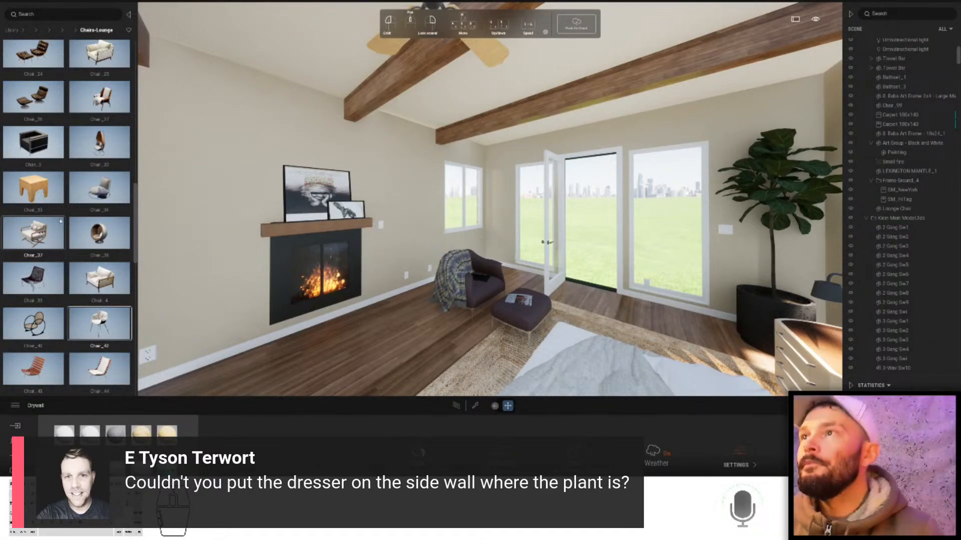
- Switch to the StreamYard studio in the browser, show the latest viewer comments on the broadcast, and return to Twinmotion
key("alt+Tab")
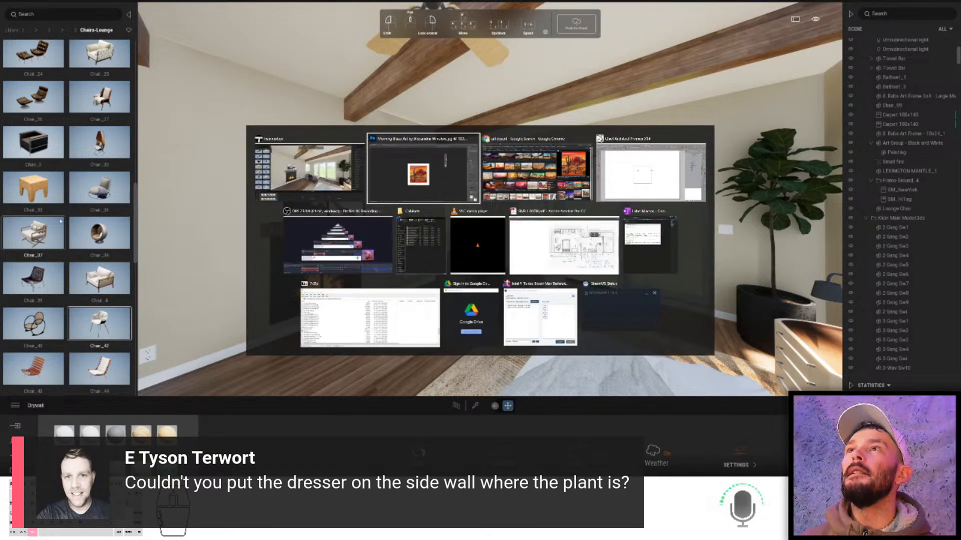
key("alt+Tab")
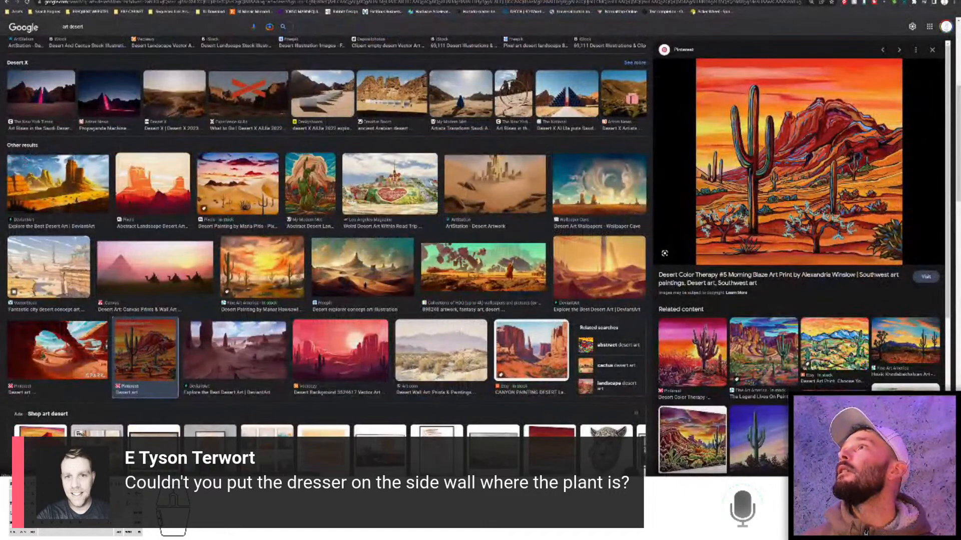
key("ctrl+Tab")
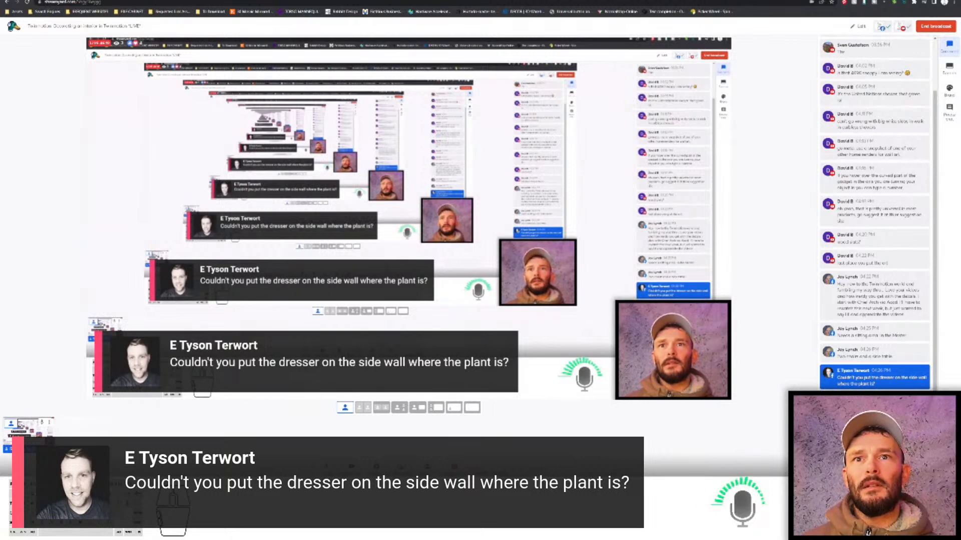
left_click(874, 405)
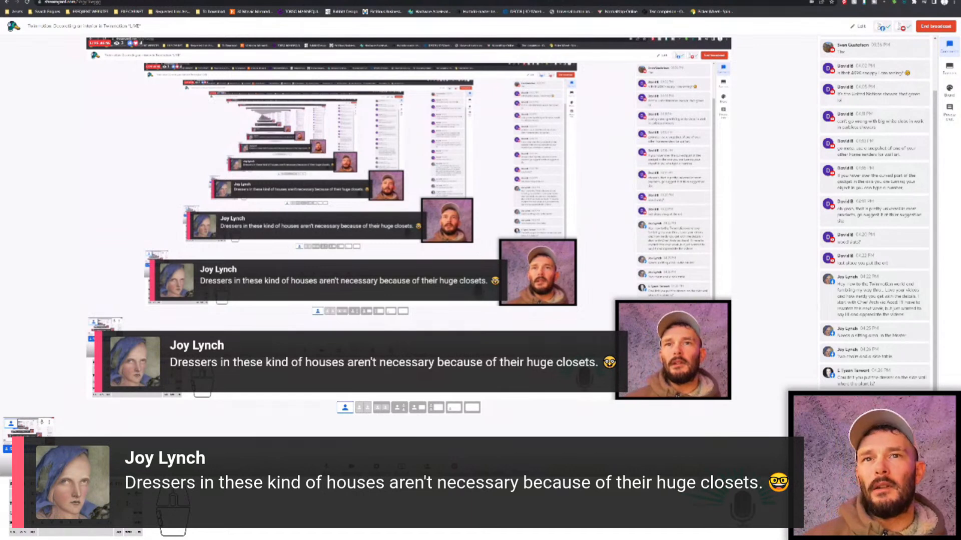
left_click(873, 431)
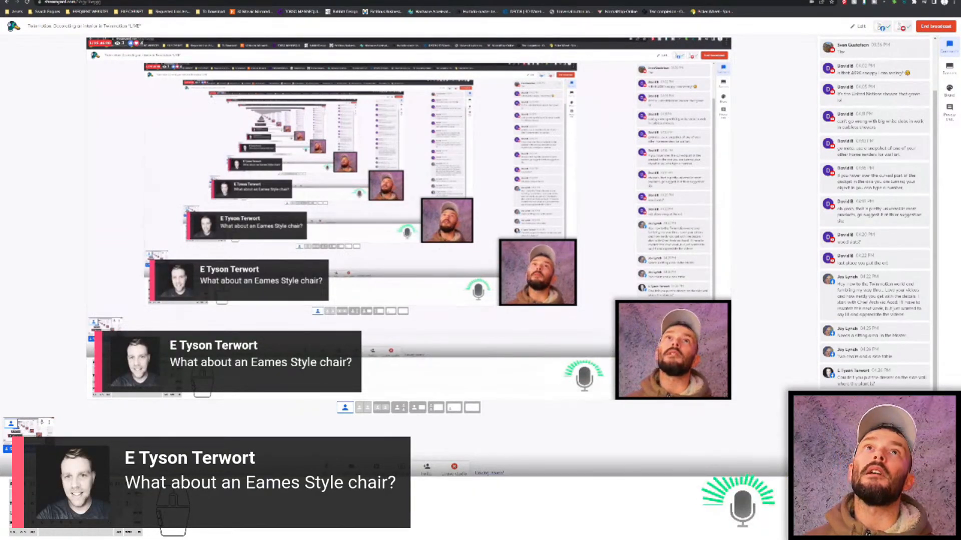
left_click(917, 0)
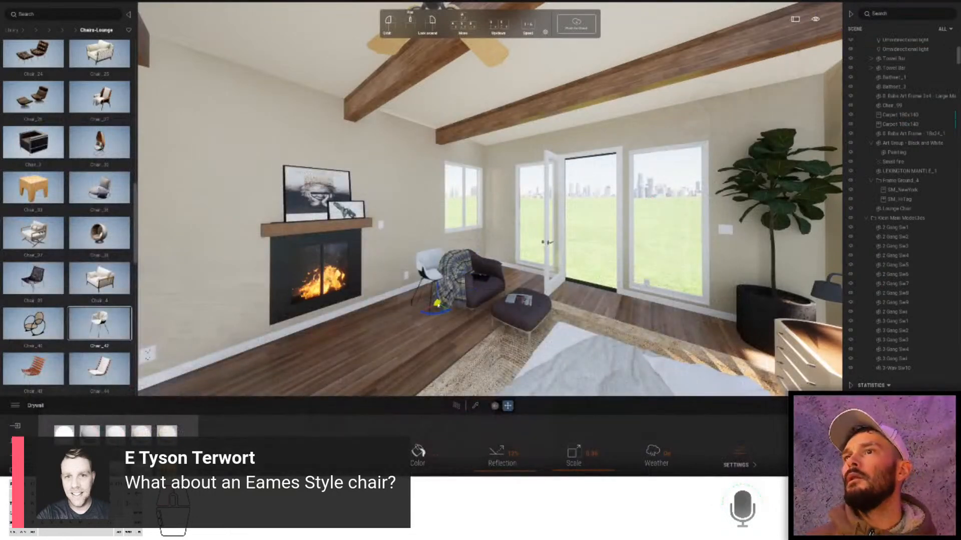
- Rotate the Lounge Chair and its ottoman on the bedroom floor, and delete them from the scene
key("Escape")
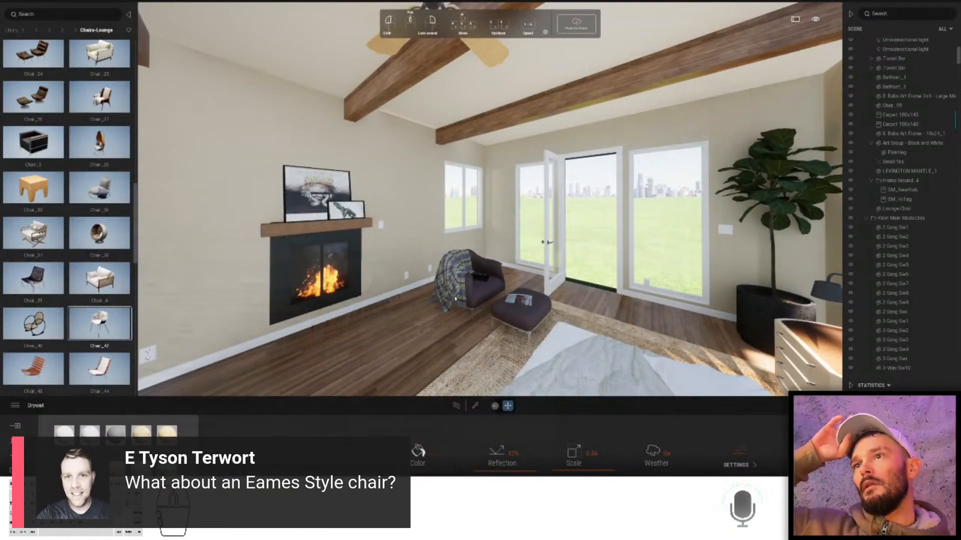
left_click(455, 299)
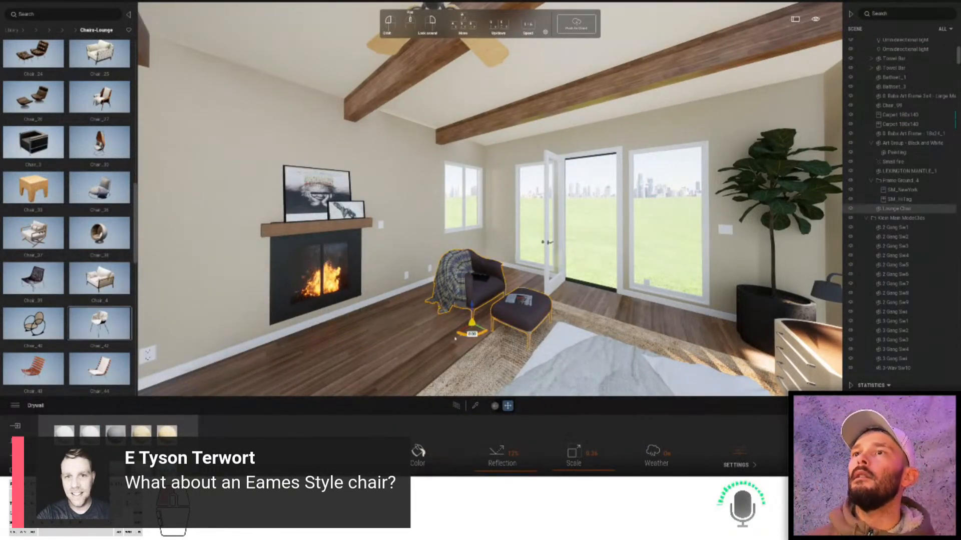
left_click_drag(457, 338, 445, 338)
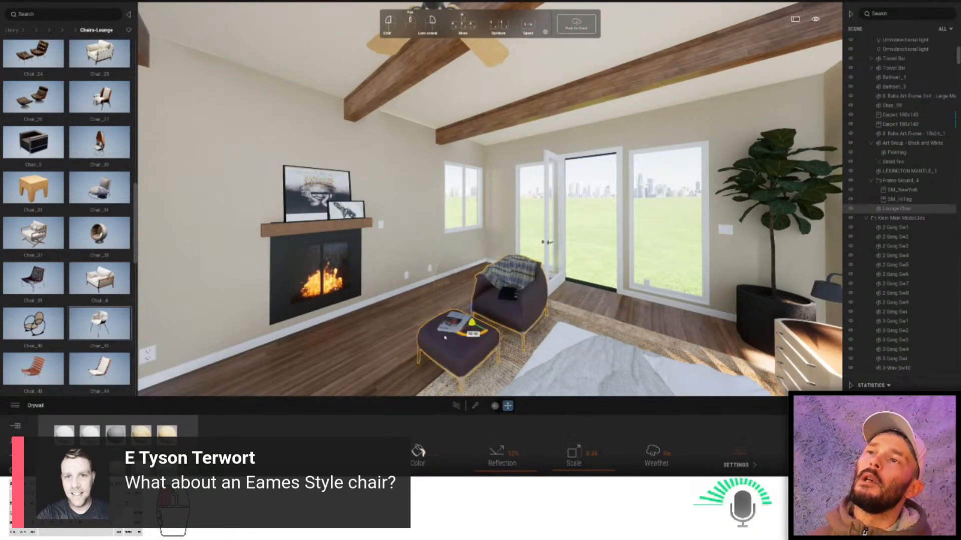
right_click(438, 319)
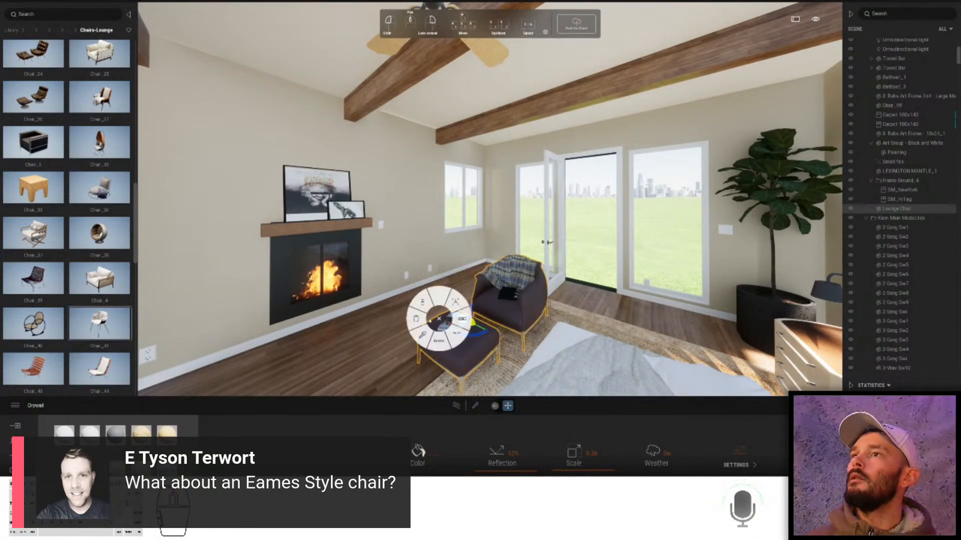
left_click(439, 318)
- Place the Chair_142 lounge chair from the lounge chair library in the bedroom corner beside the open glass door
scroll(24, 237, "up", 3)
scroll(24, 238, "up", 1)
scroll(40, 237, "up", 6)
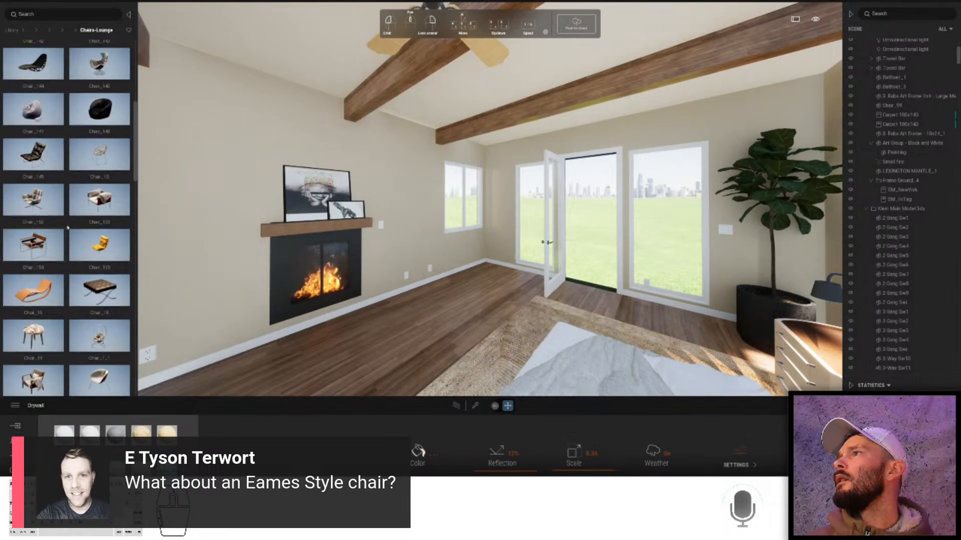
scroll(57, 203, "up", 2)
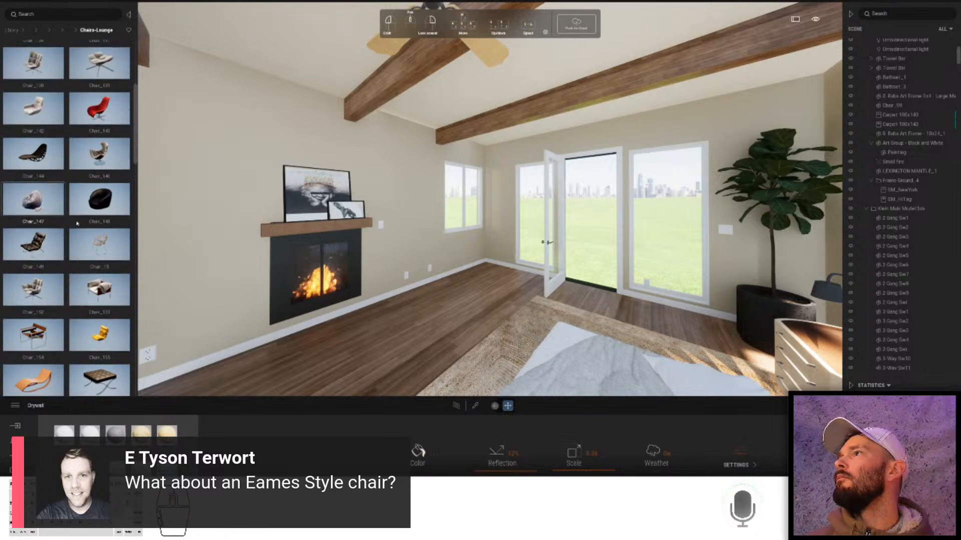
scroll(57, 204, "up", 2)
scroll(41, 286, "up", 2)
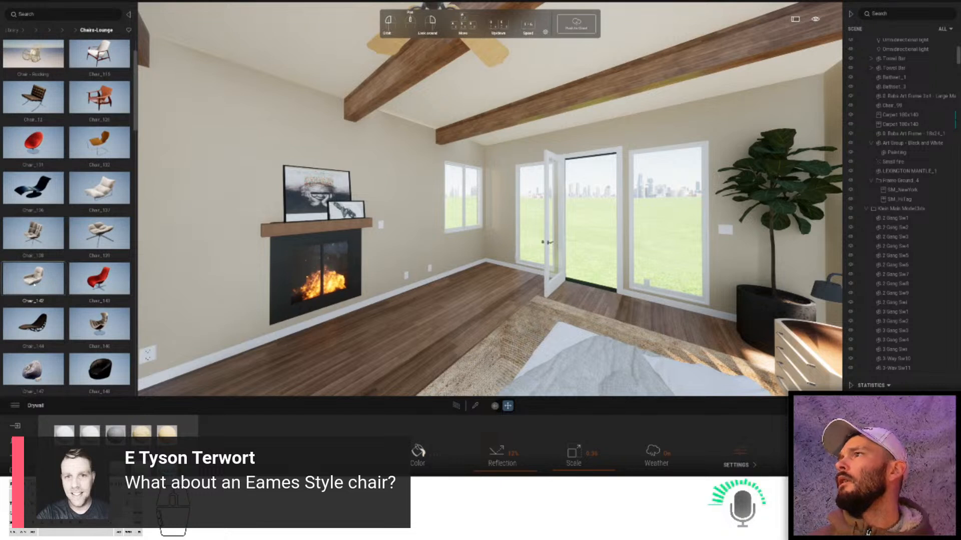
left_click_drag(34, 283, 511, 285)
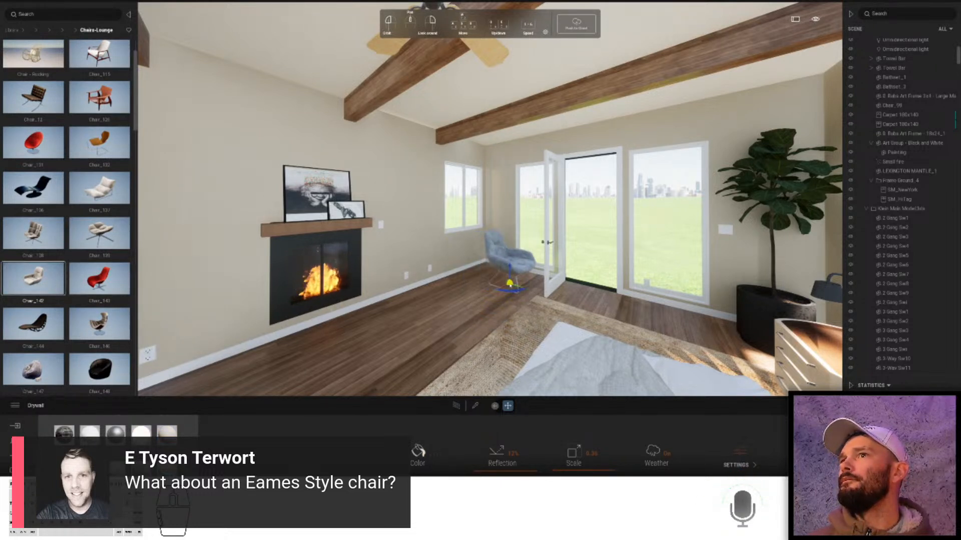
left_click(512, 284)
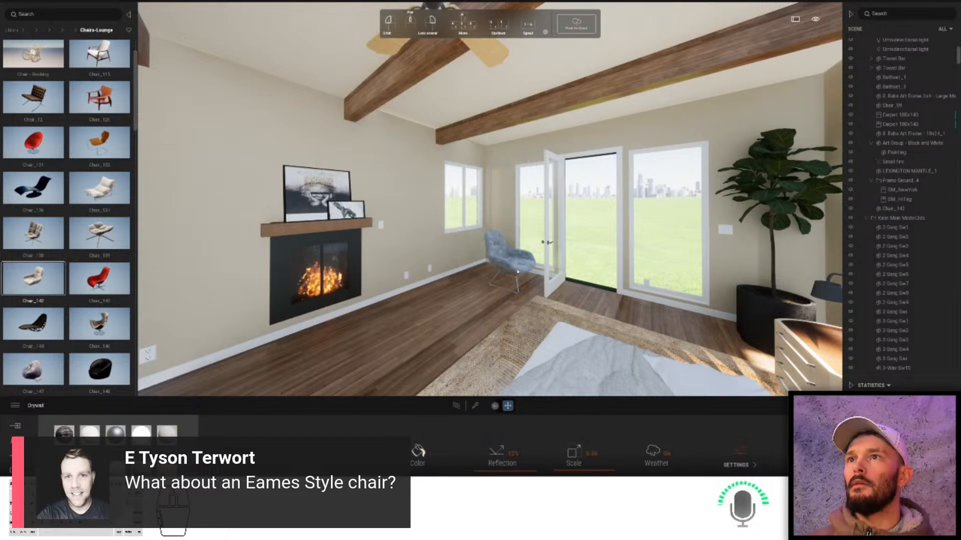
- Rotate the Chair_142 lounge chair in the bedroom corner so its seat faces the room
left_click(515, 268)
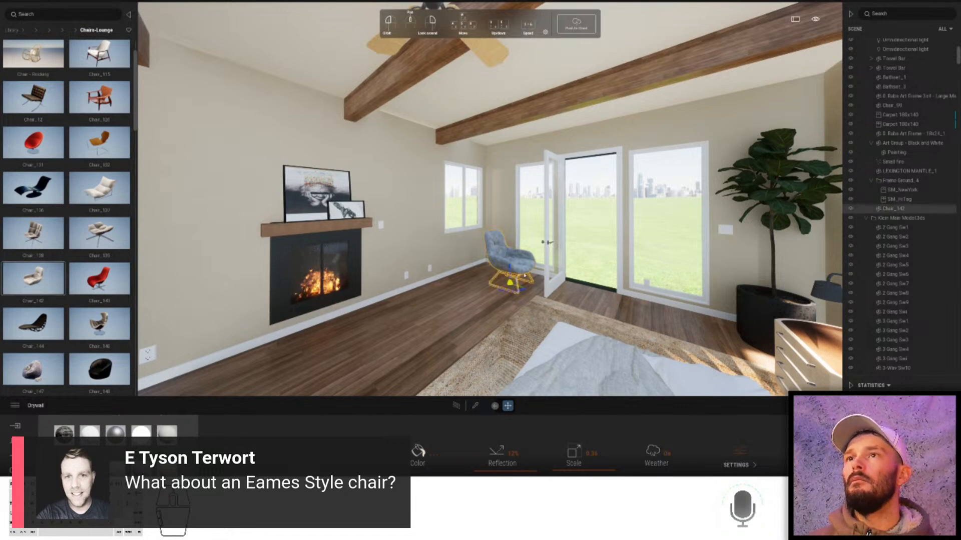
left_click_drag(498, 295, 527, 293)
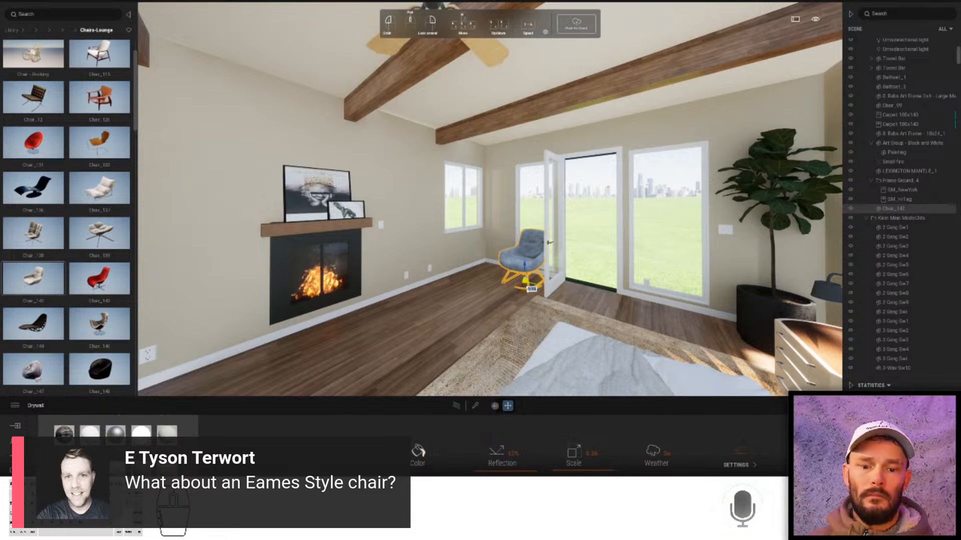
left_click_drag(531, 289, 527, 291)
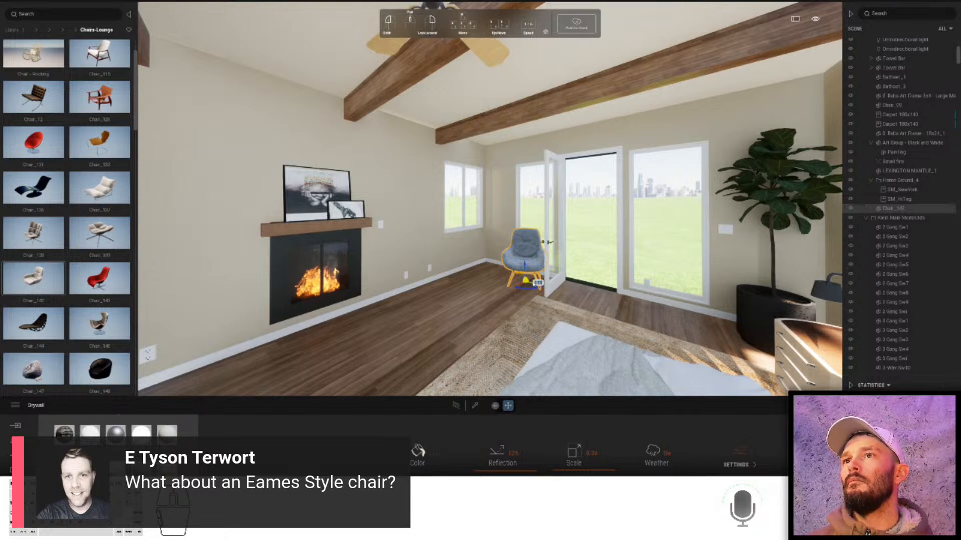
- Create one instance copy of the lounge chair nearer the fireplace and rotate it to angle toward the first chair
left_click_drag(527, 288, 451, 295, "alt")
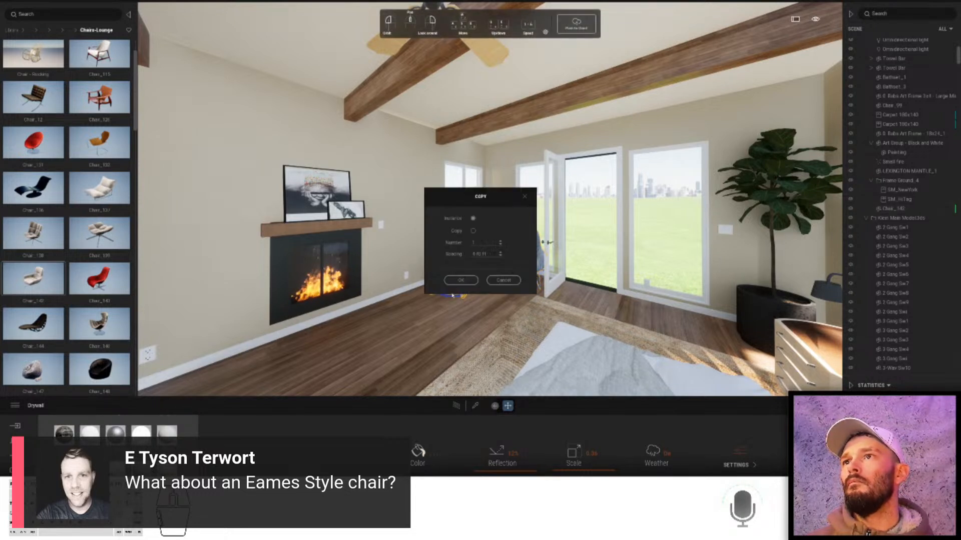
left_click(460, 280)
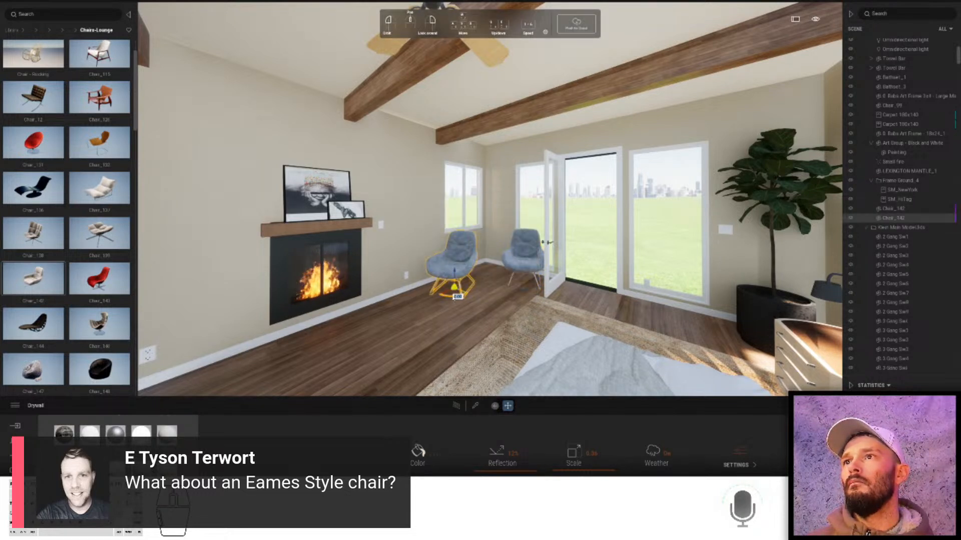
left_click_drag(457, 297, 444, 295)
left_click(529, 265)
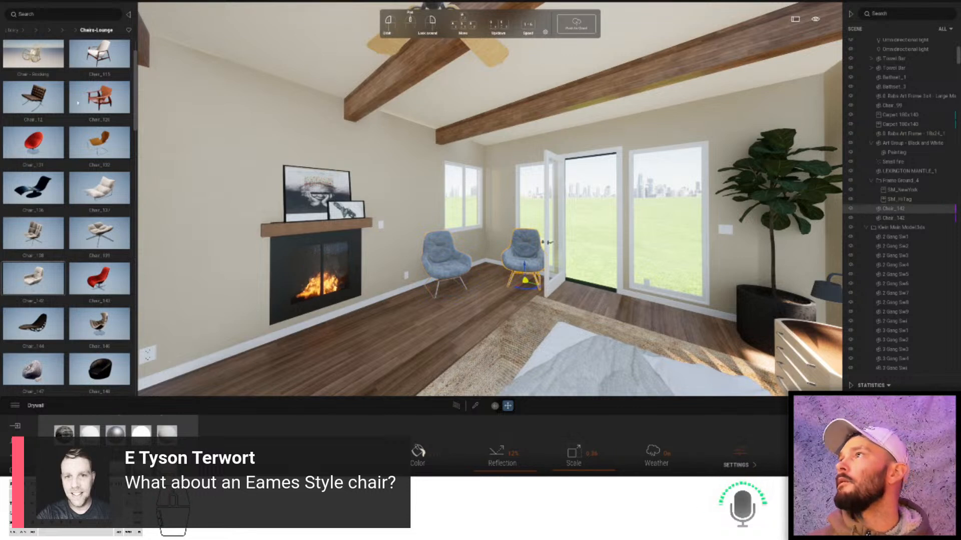
- Place the Ego round table from the Tables - Nested library between the two lounge chairs and put the planter behind it
left_click(70, 31)
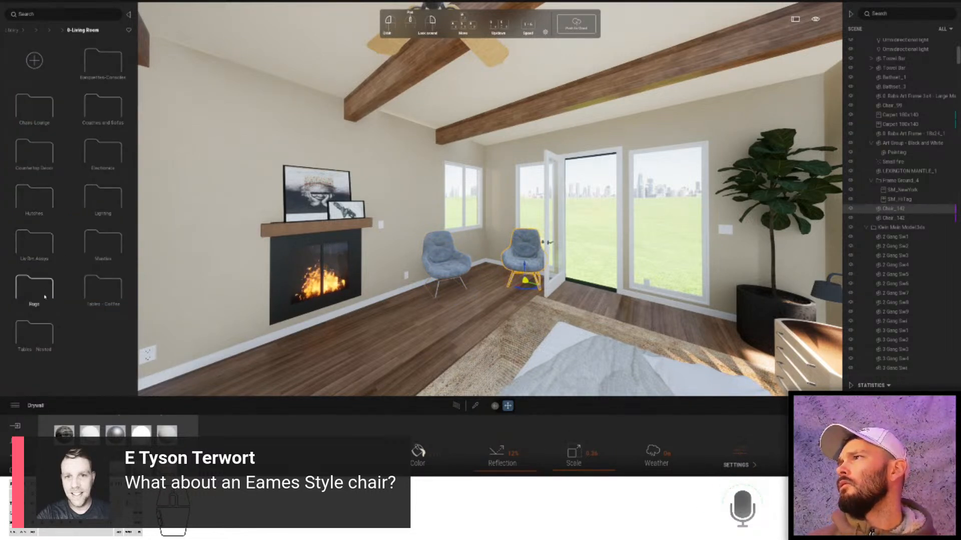
left_click(46, 336)
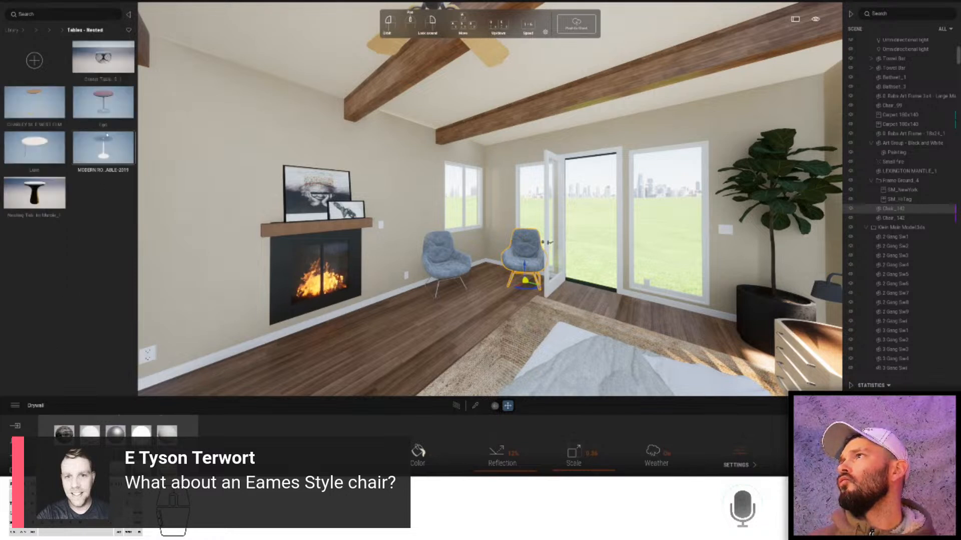
left_click_drag(286, 173, 485, 284)
right_click_drag(458, 262, 371, 268)
key("s")
left_click(305, 286)
right_click_drag(477, 276, 550, 302)
key("w")
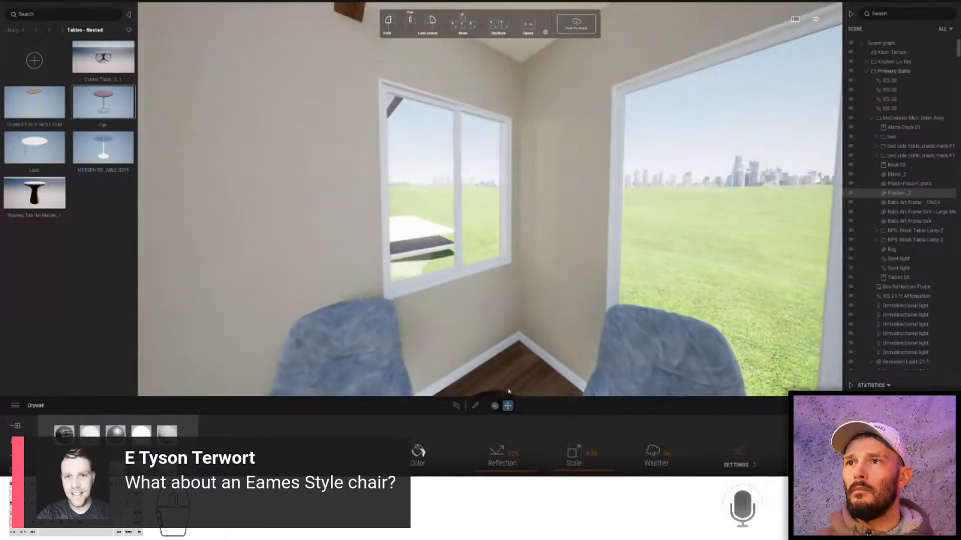
- Examine the bedroom sitting area and the fireplace wall from several viewpoints around the room
key("s")
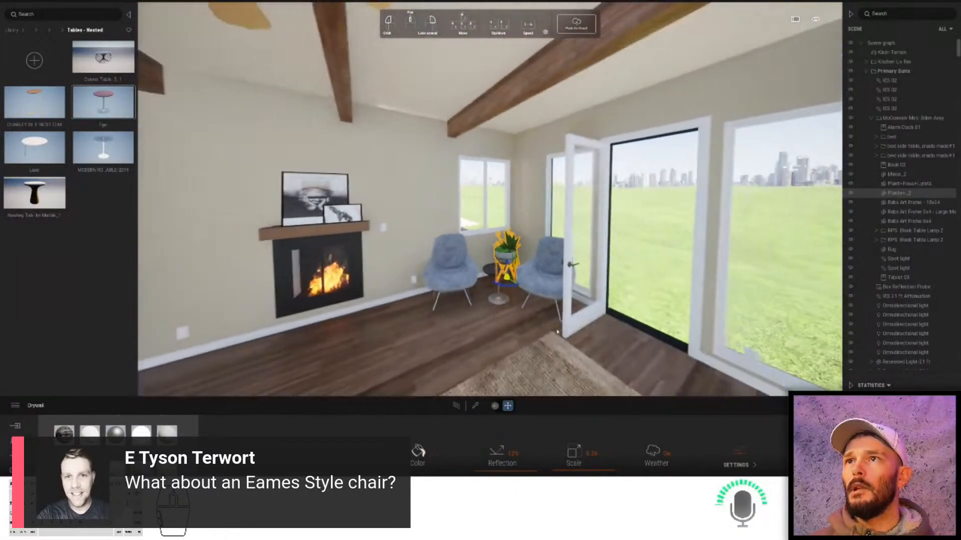
key("s")
right_click_drag(557, 331, 427, 260)
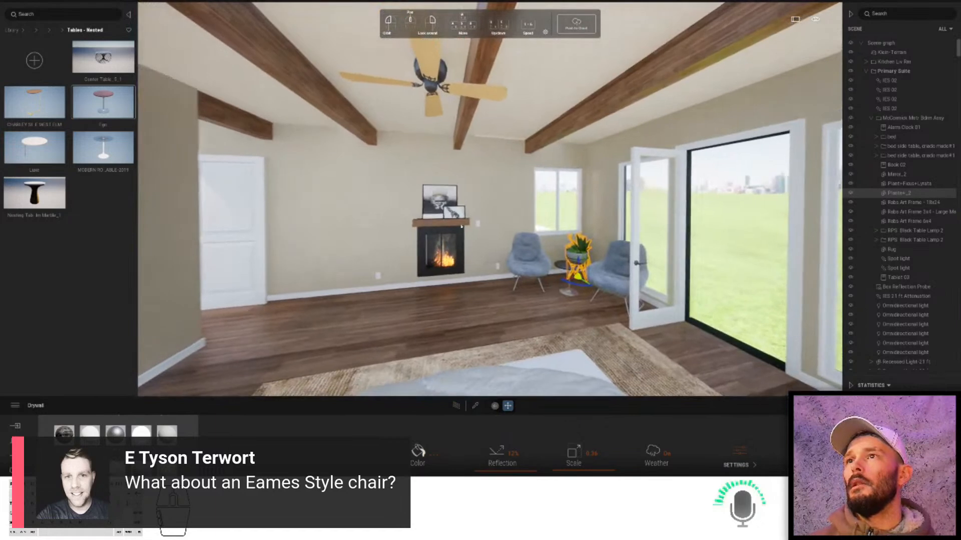
key("w")
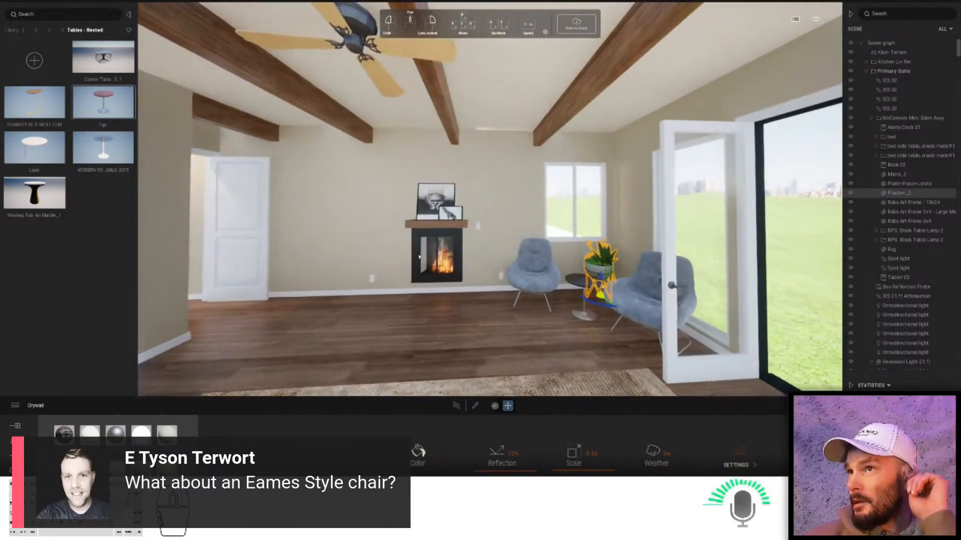
key("w")
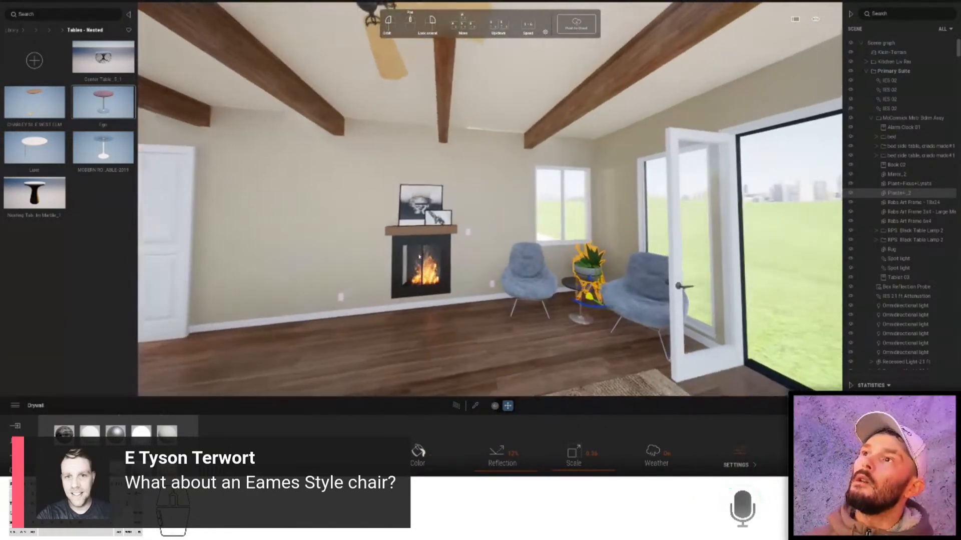
key("a")
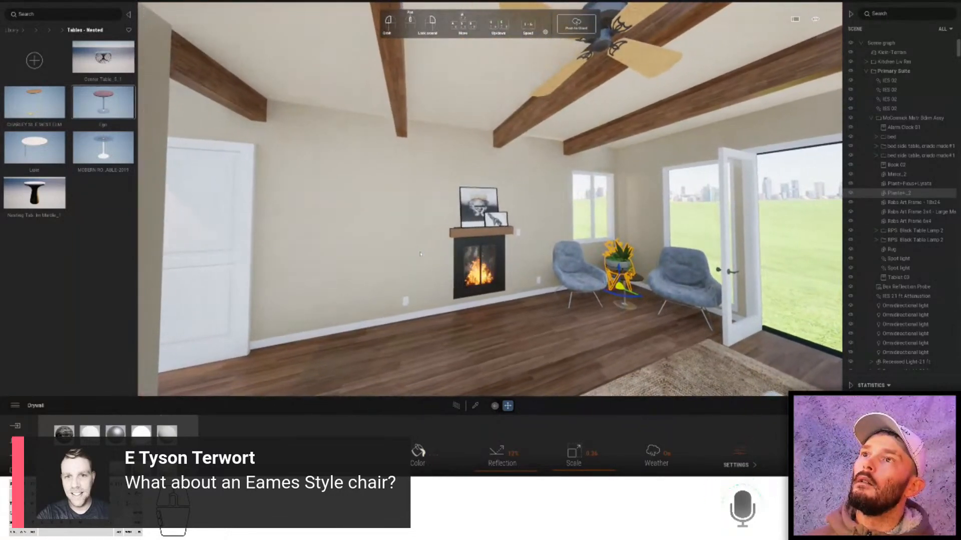
key("w")
key("d")
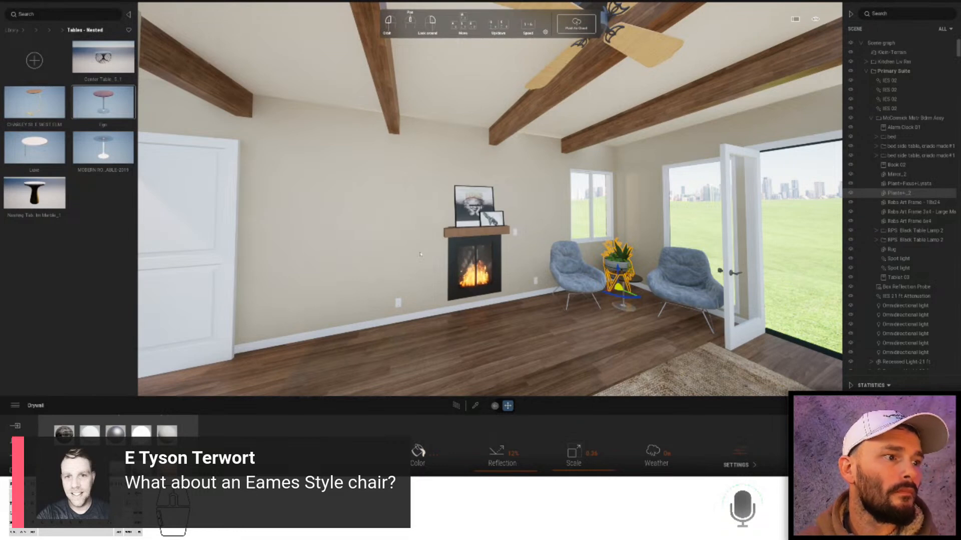
- Tour the great room from the entry side, examining the living area, kitchen and dining corner for missing furniture
key("w")
right_click_drag(185, 274, 430, 261)
key("w")
key("w")
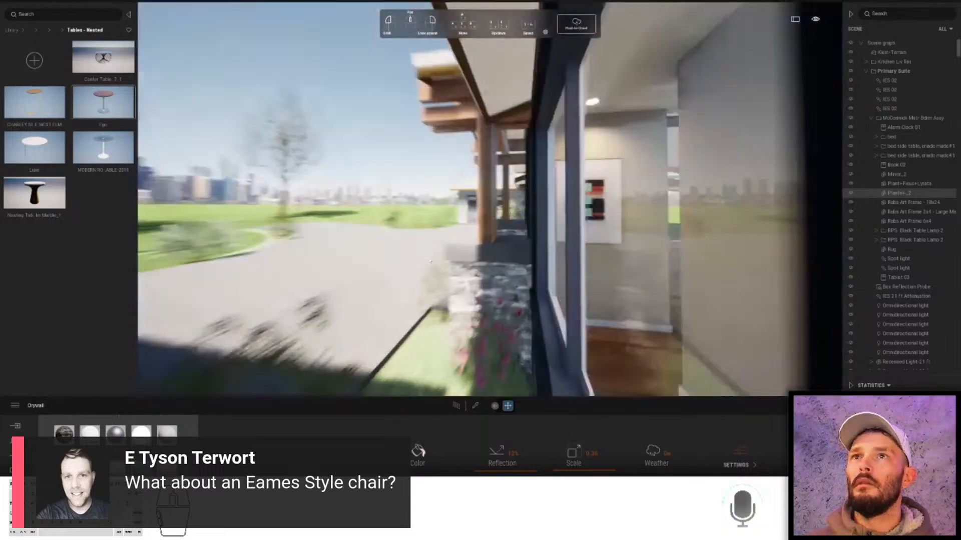
key("w")
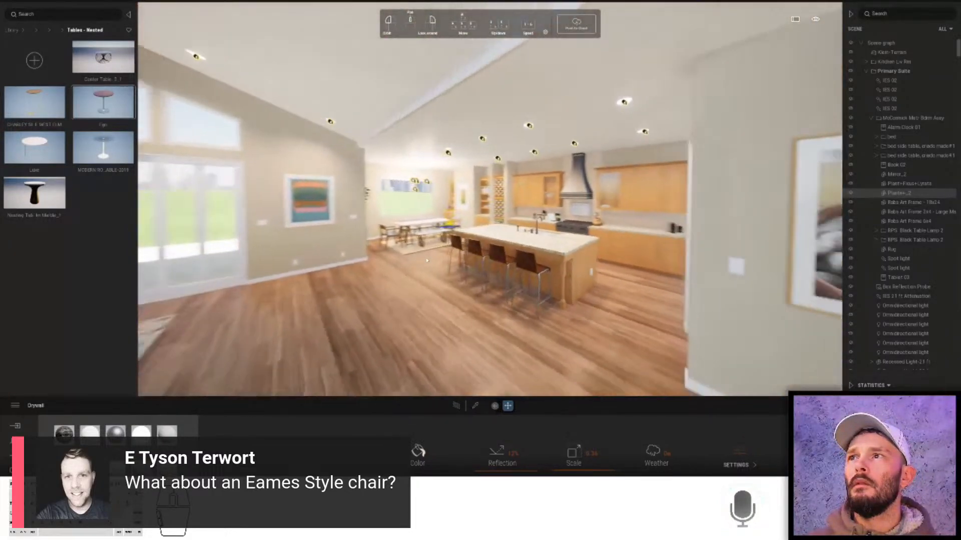
key("w")
right_click_drag(427, 261, 524, 260)
key("w")
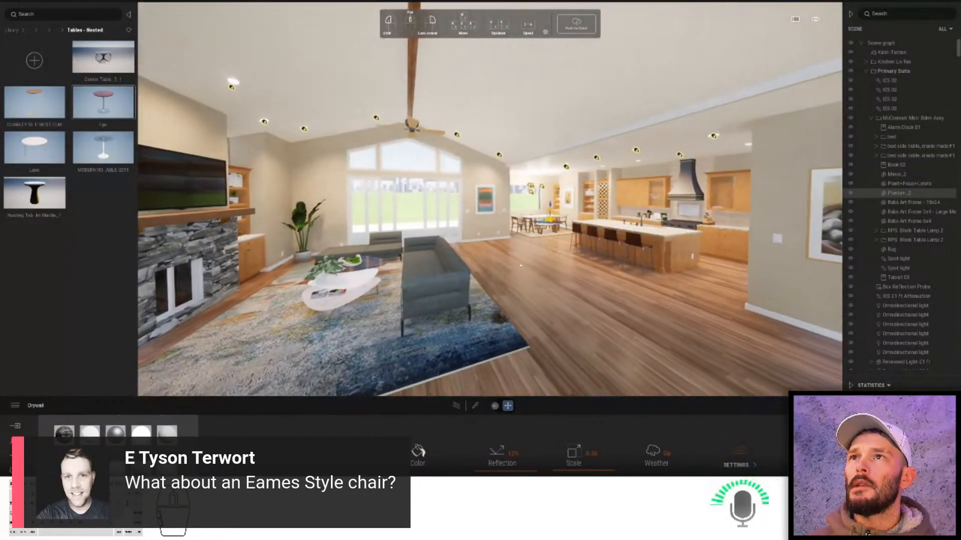
key("w")
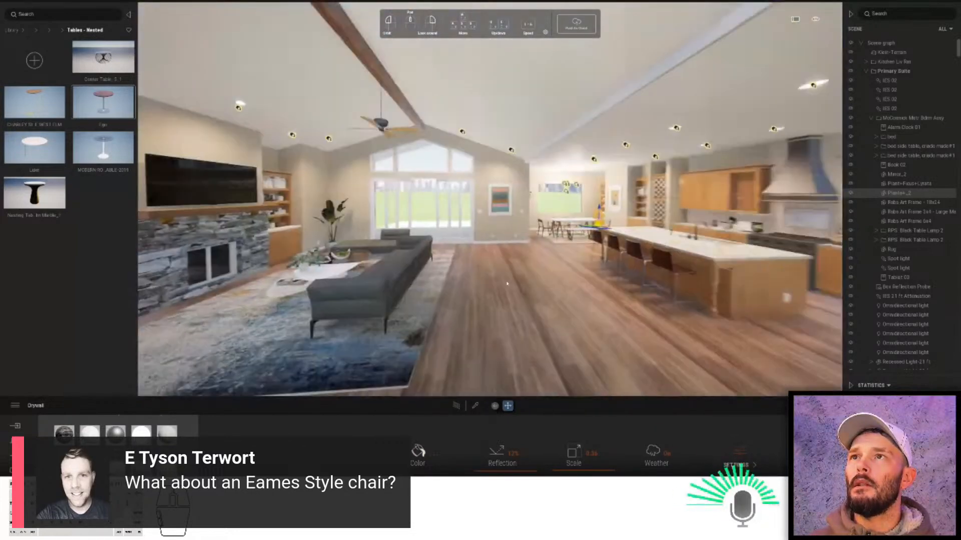
key("s")
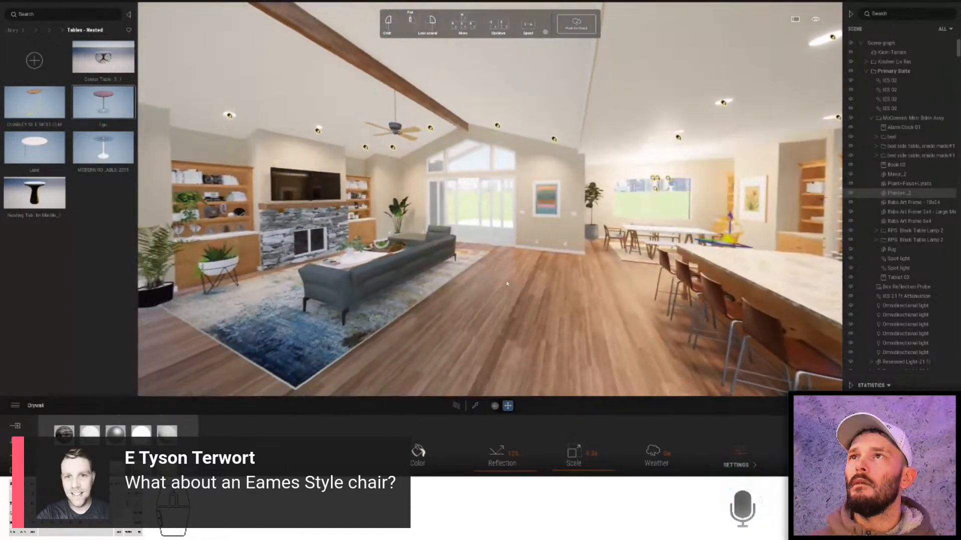
key("s")
right_click_drag(507, 284, 546, 300)
key("w")
key("s")
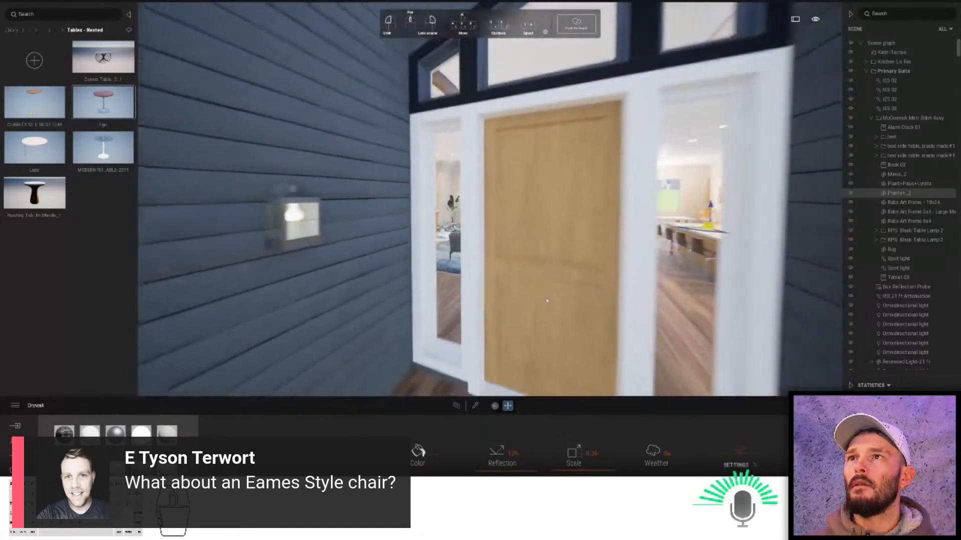
key("w")
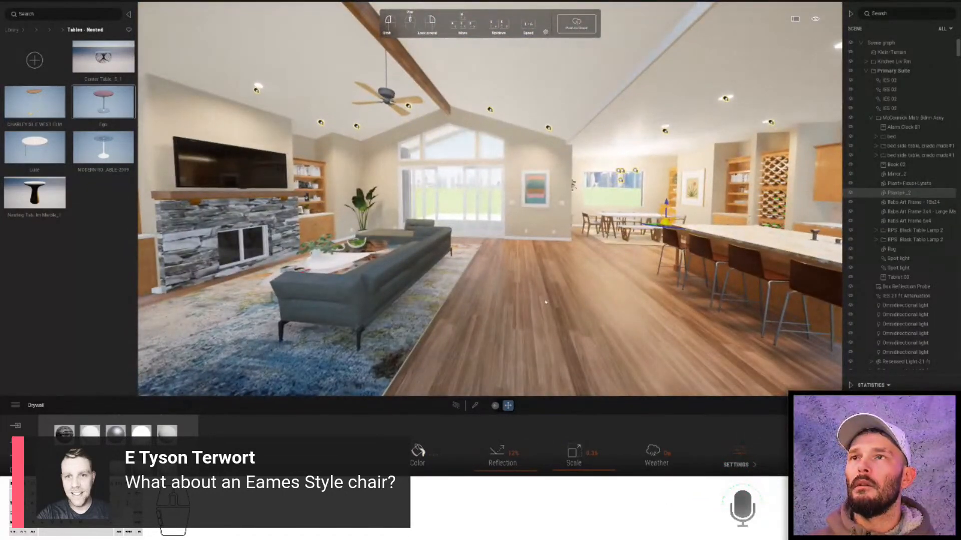
key("s")
right_click_drag(545, 302, 791, 230)
key("w")
key("s")
key("d")
key("s")
key("a")
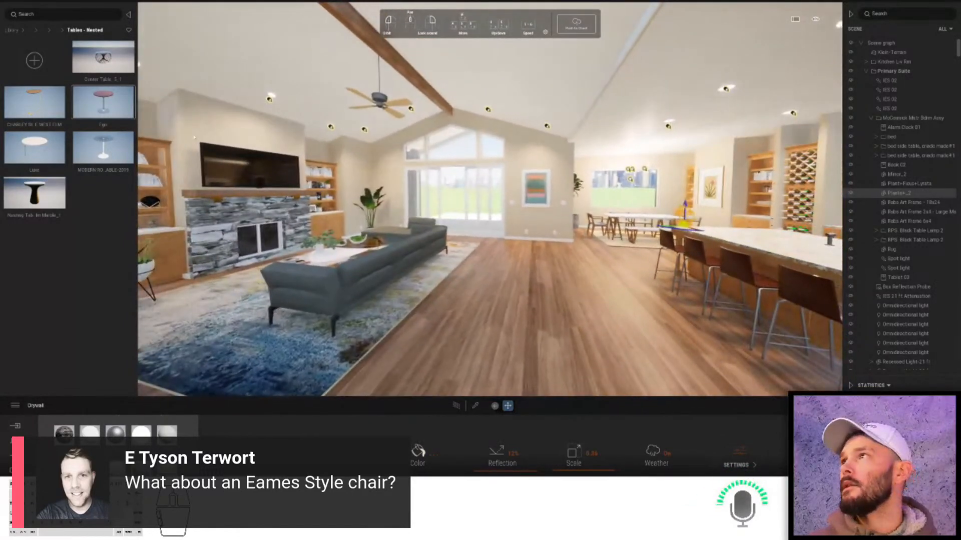
- Try a black side table from the Banquettes-Consoles library, delete it, and place SIDEBOARD_4 against the wall below the framed art
left_click(61, 30)
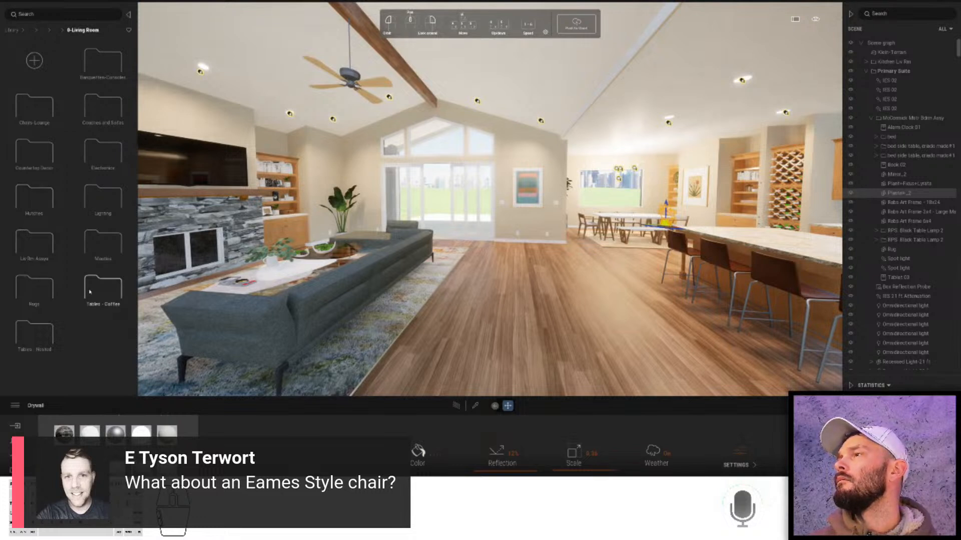
left_click(103, 61)
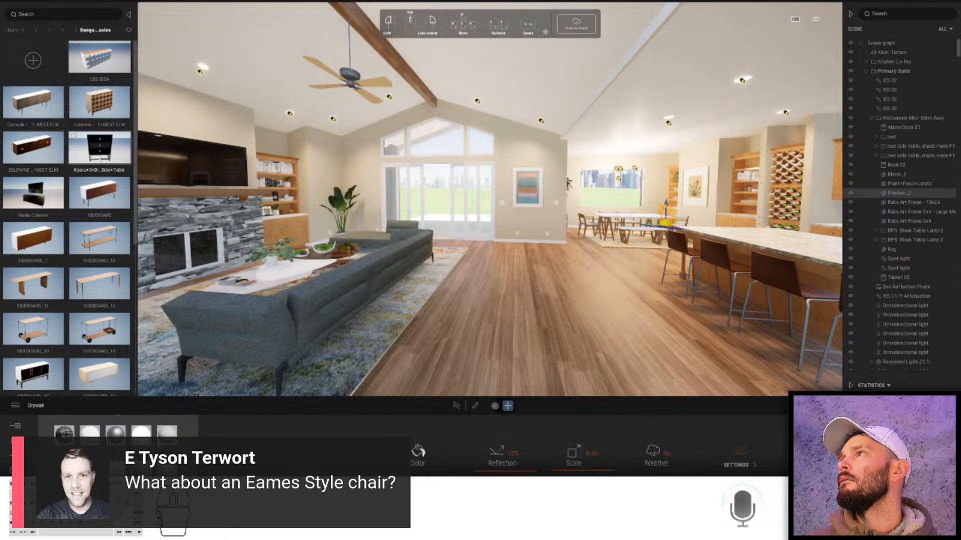
left_click_drag(354, 247, 513, 247)
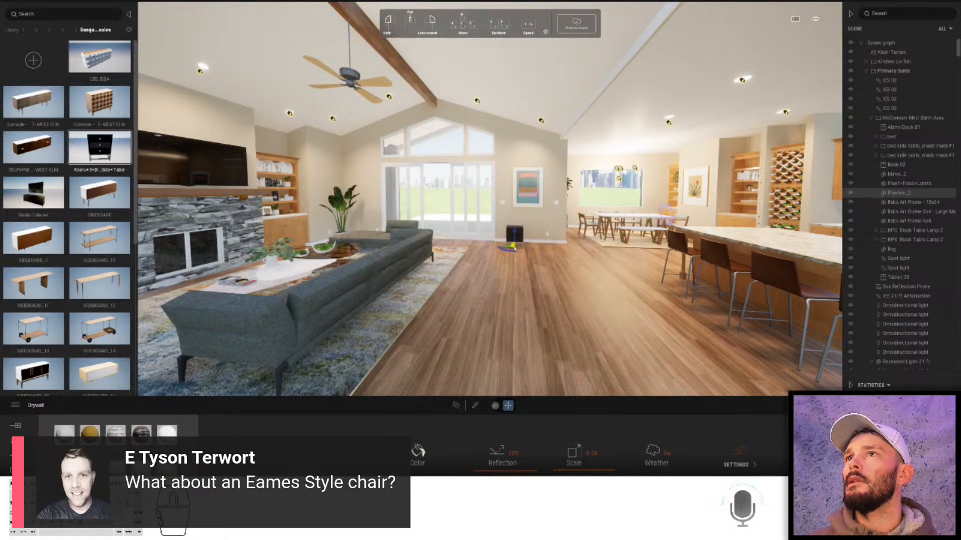
key("Delete")
scroll(65, 311, "down", 4)
scroll(65, 311, "down", 3)
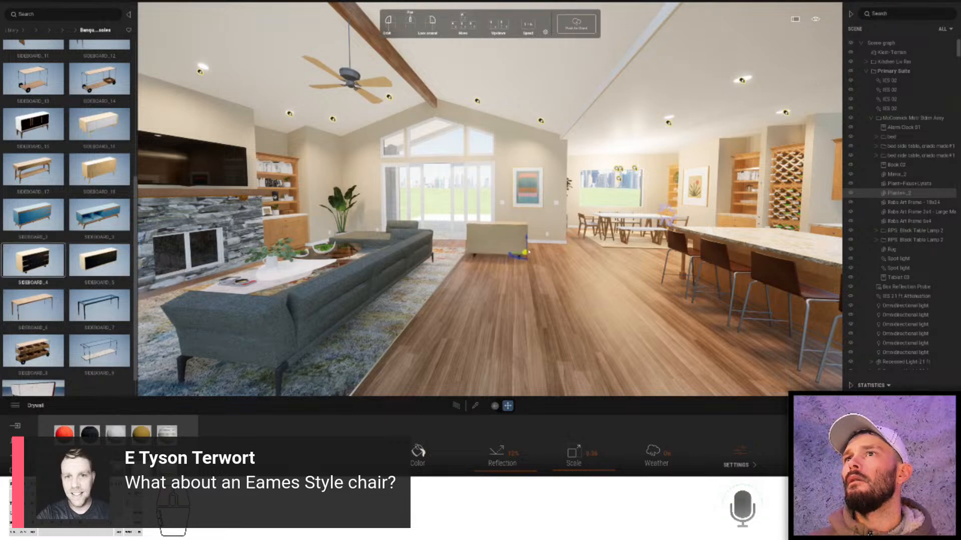
left_click(553, 247)
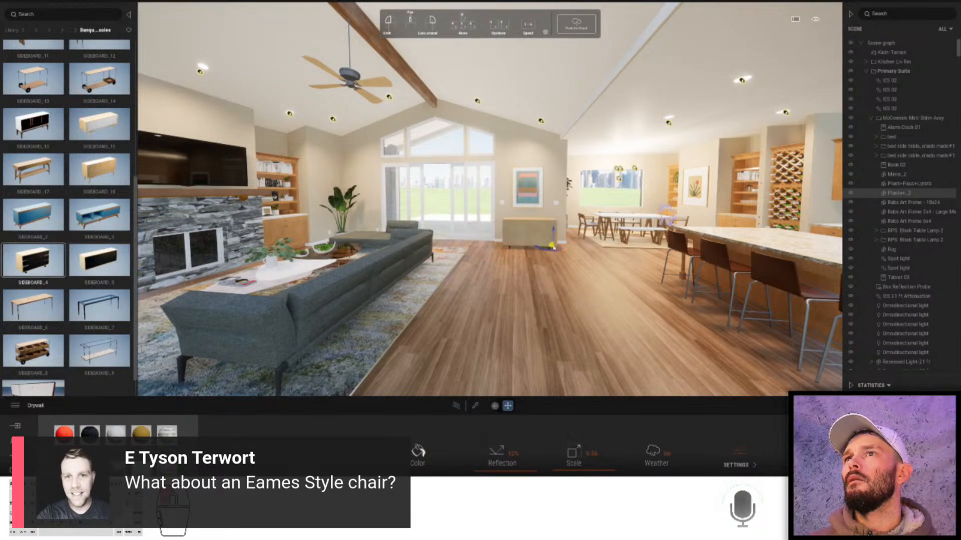
- Rotate SIDEBOARD_4 below the framed art so its drawer fronts face the room
key("w")
right_click_drag(560, 229, 540, 272)
left_click(545, 296)
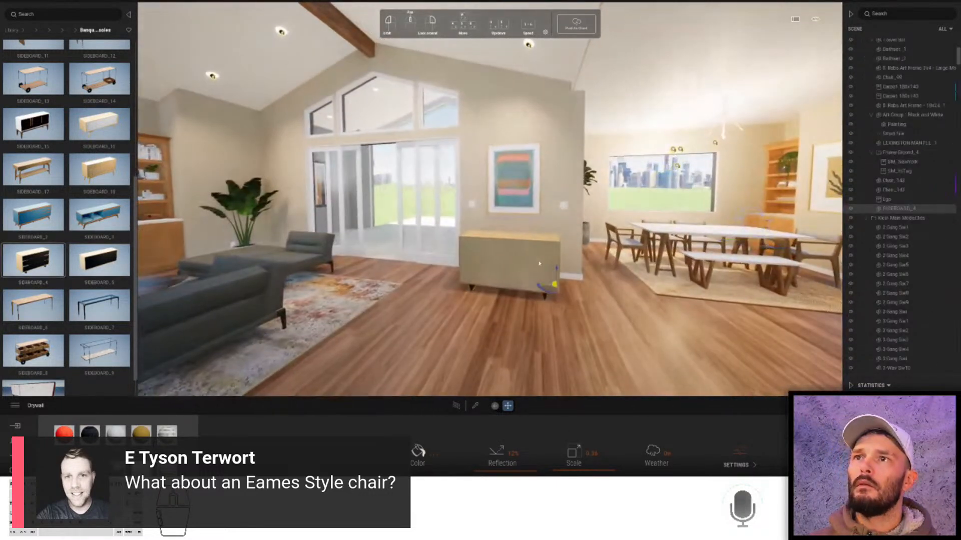
left_click_drag(522, 290, 463, 284)
key("space")
left_click(607, 273)
left_click_drag(598, 292, 504, 293)
- Place the white SIDEBOARD from the consoles library in front of SIDEBOARD_4, below the framed art
key("s")
right_click_drag(355, 307, 354, 307)
key("w")
scroll(60, 223, "up", 2)
scroll(60, 222, "up", 4)
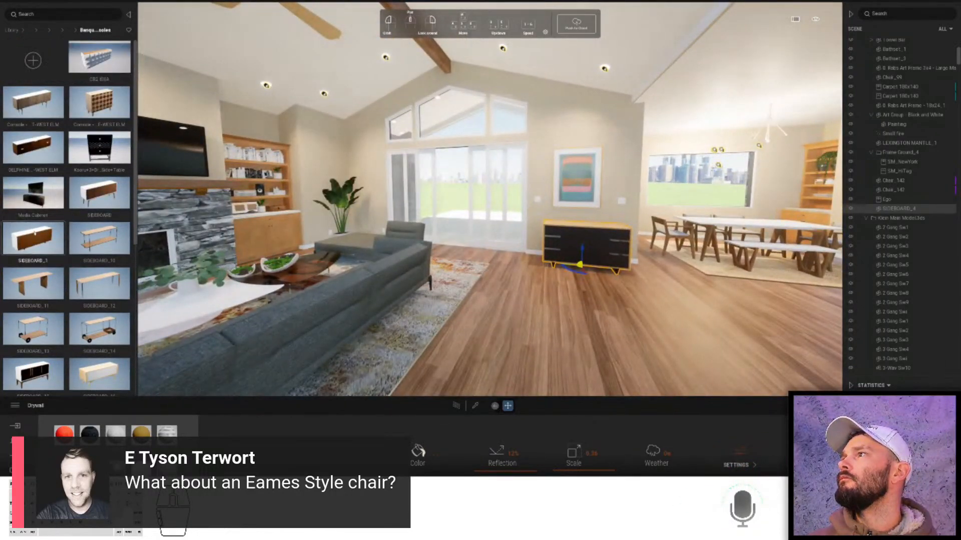
left_click_drag(99, 193, 611, 275)
left_click(580, 277)
- Delete the SIDEBOARD item from the library and remove SIDEBOARD_4 from the scene
key("Escape")
key("Delete")
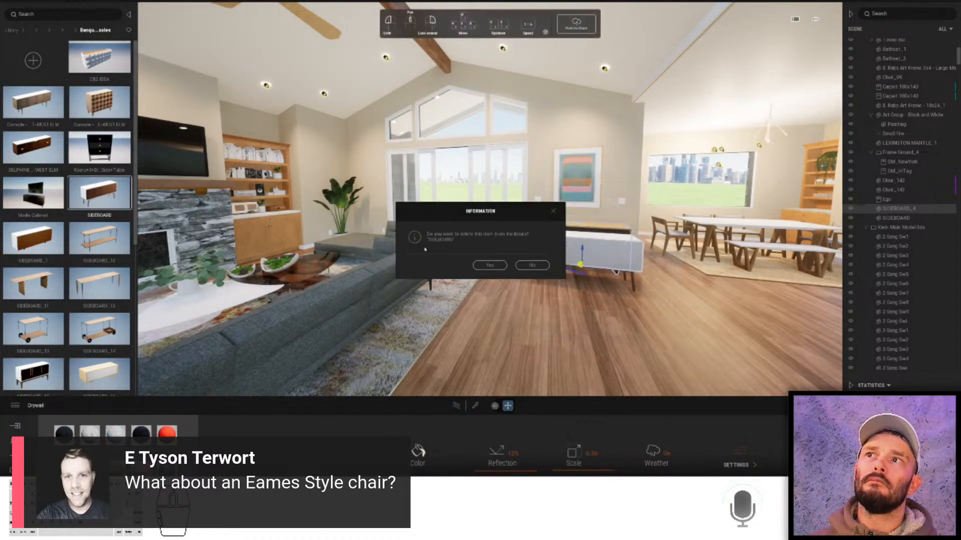
left_click(488, 263)
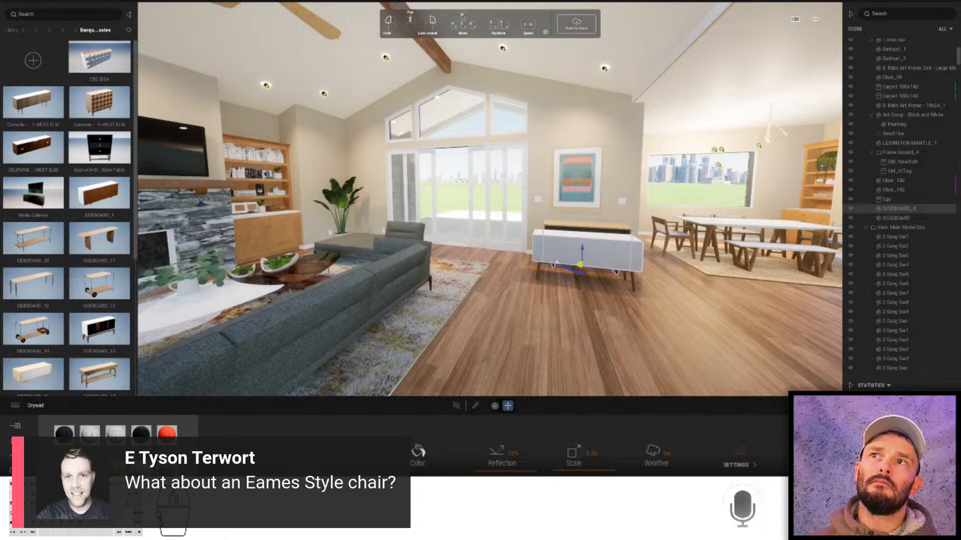
key("Delete")
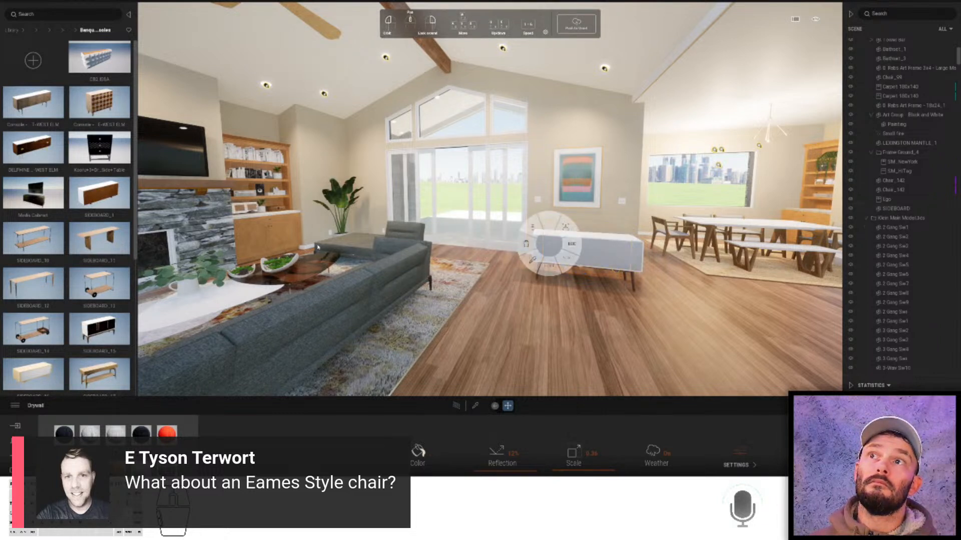
- Rotate the white SIDEBOARD so its dark wooden front faces the living room
left_click(601, 252)
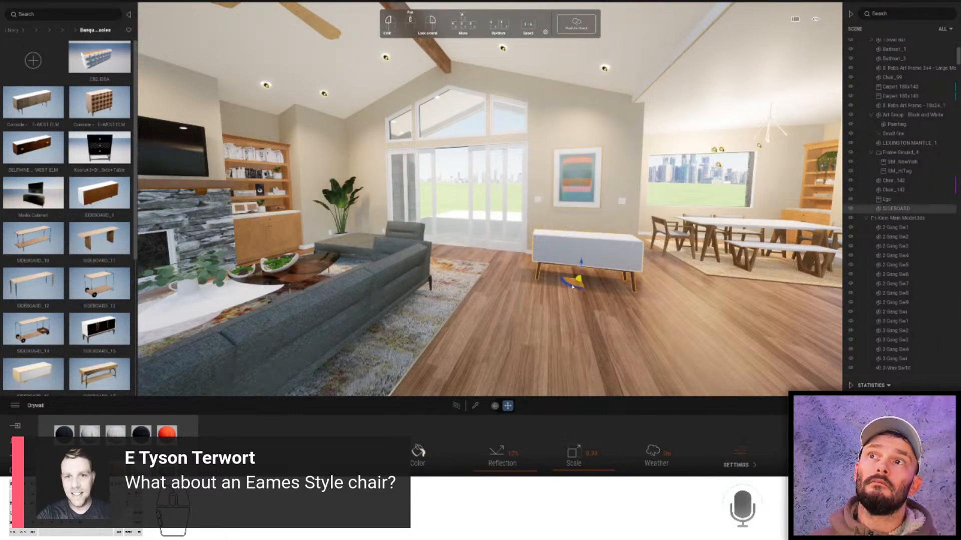
left_click_drag(578, 281, 477, 282)
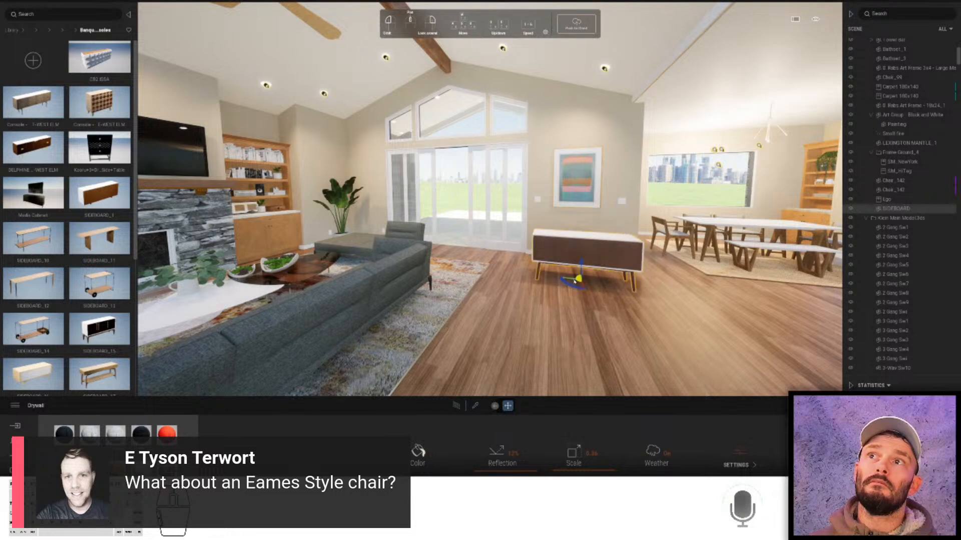
- Move the white sideboard back toward the art wall and place the Bandeja_1 countertop decor on the end nearest the sliding doors
left_click_drag(578, 284, 575, 270)
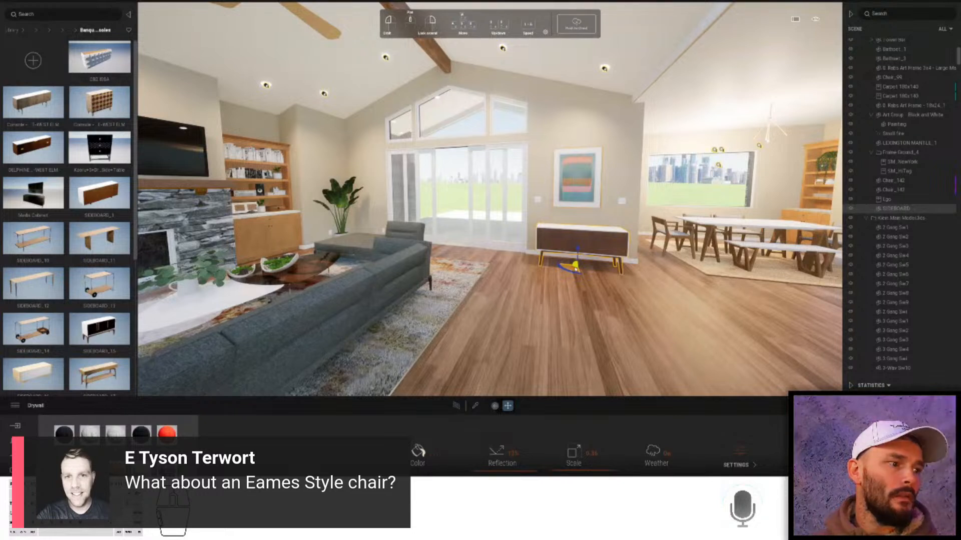
left_click(69, 31)
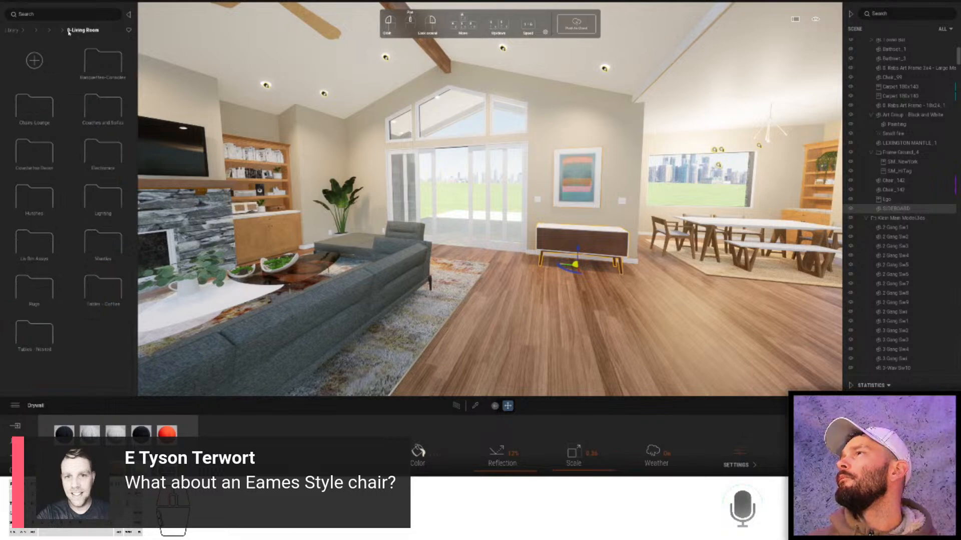
double_click(34, 146)
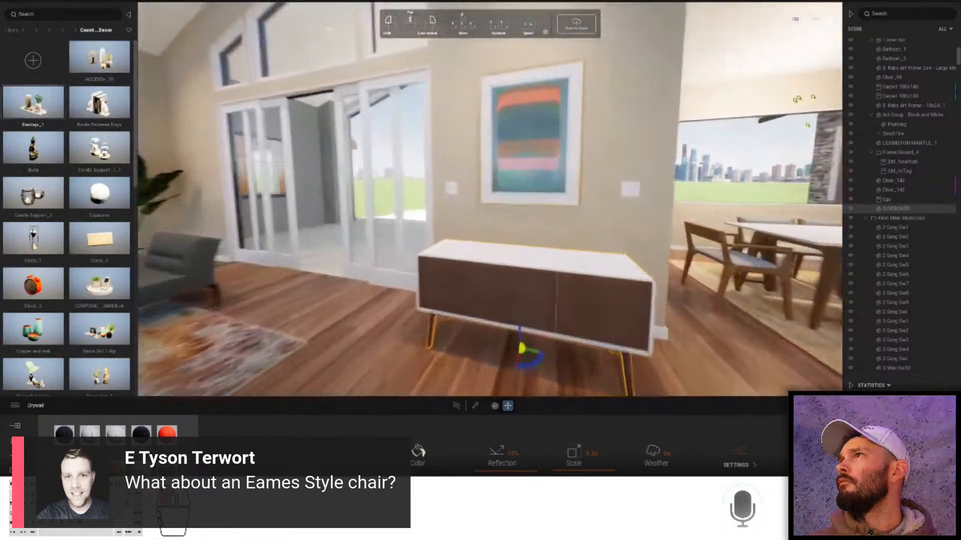
left_click(37, 106)
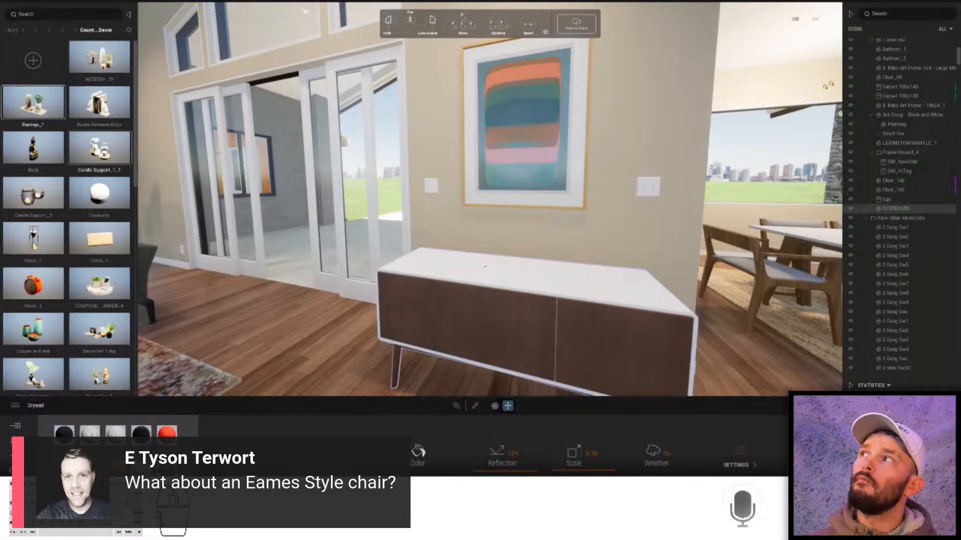
left_click_drag(488, 276, 432, 261)
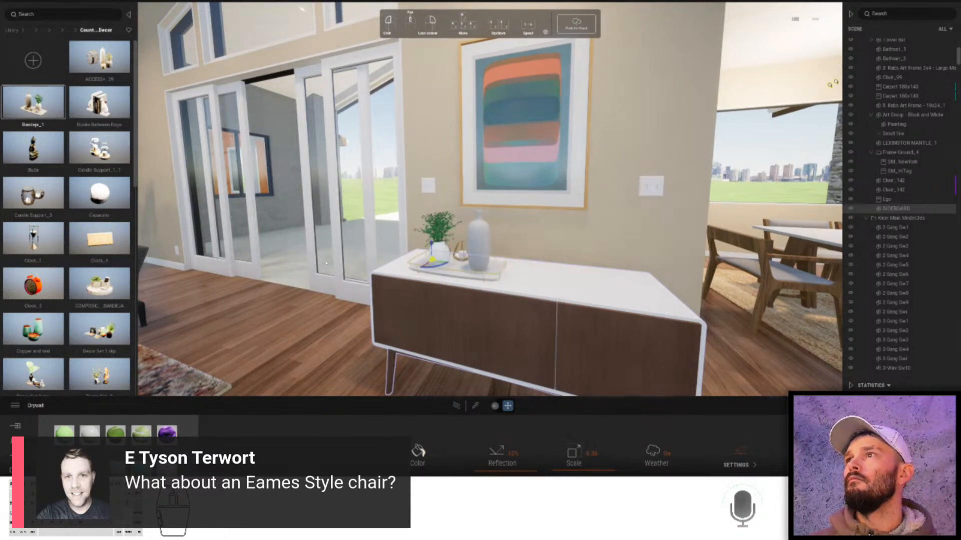
left_click_drag(432, 261, 347, 257)
- Select the sideboard together with its tray decor and shift both closer to the wall below the framed art
left_click(434, 233)
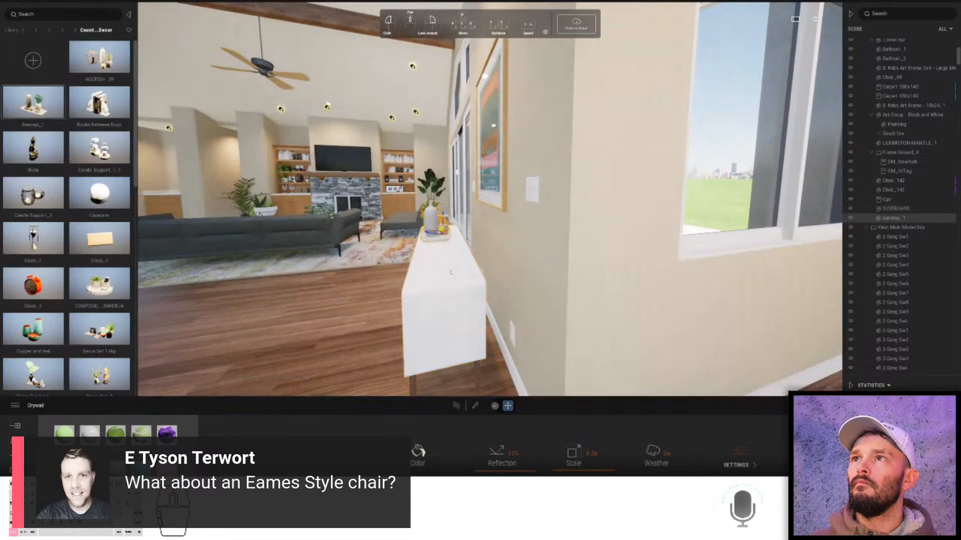
left_click(446, 289)
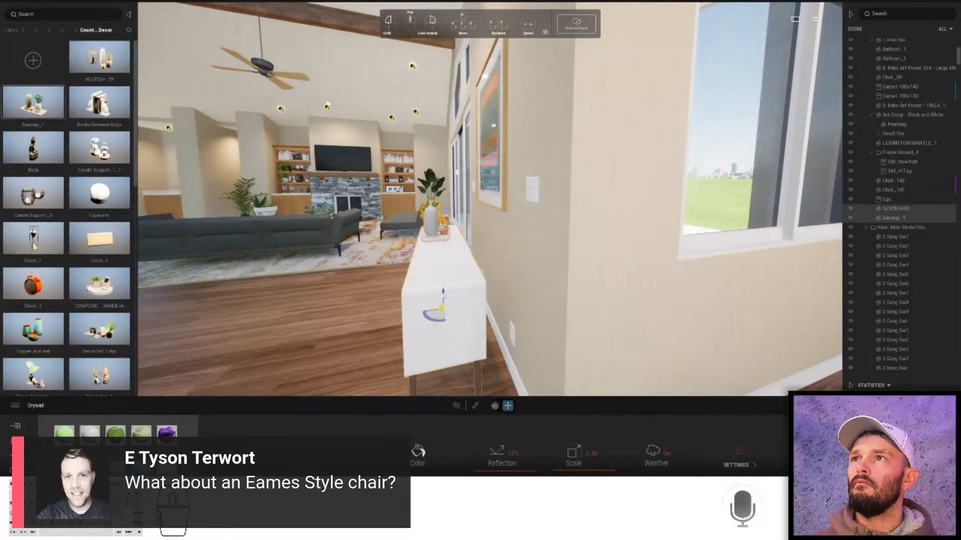
left_click_drag(433, 314, 448, 315)
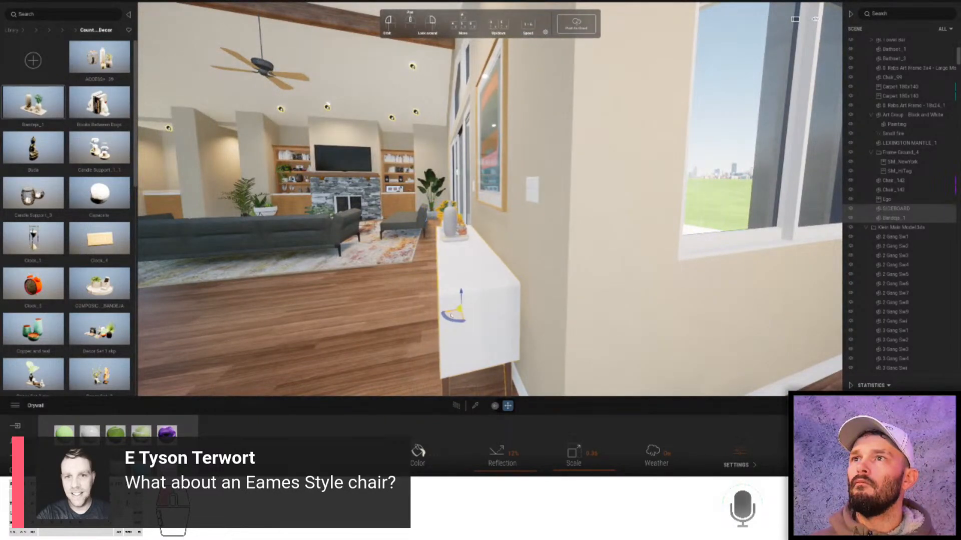
- Go to the Bed 2 room and apply the Drywall material from 0-0-Color Coding to its orange walls
left_click(360, 301)
key("w")
right_click_drag(361, 300, 15, 47)
left_click(358, 280)
key("s")
key("w")
key("a")
left_click(12, 30)
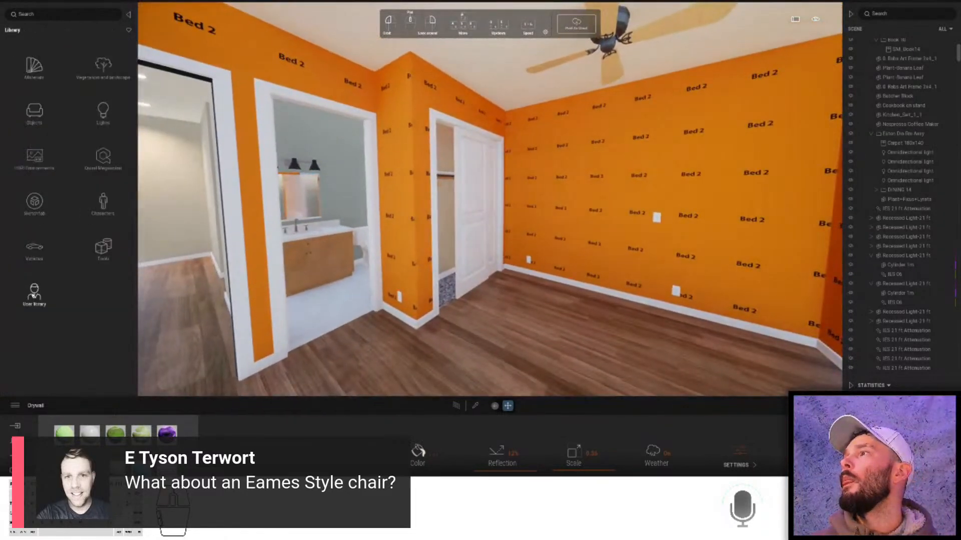
left_click(34, 294)
left_click(46, 106)
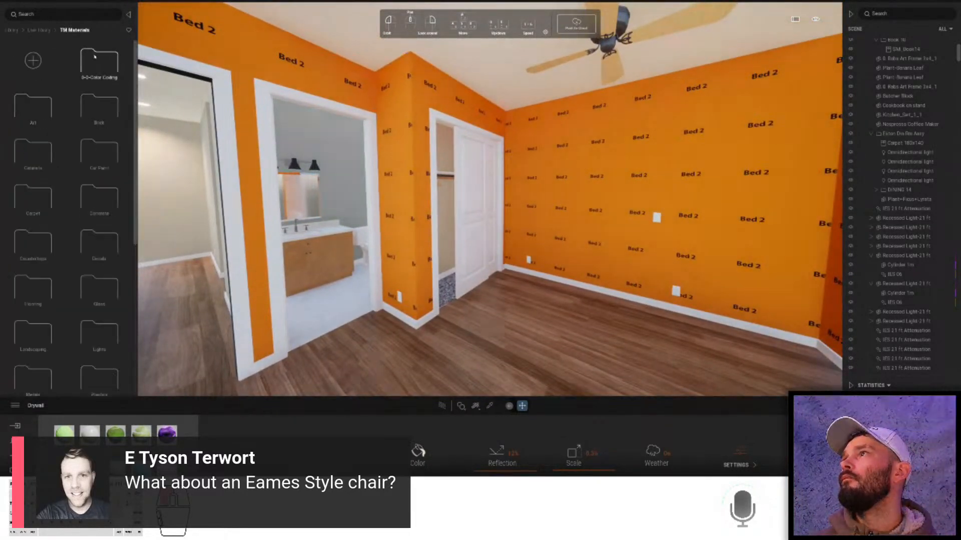
left_click(93, 59)
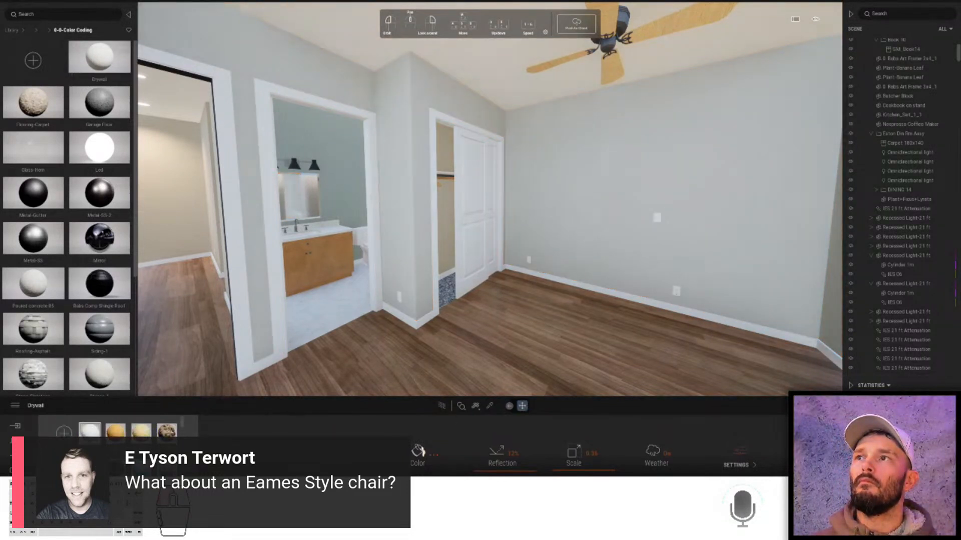
- Change the bedroom's Drywall colour to a dark muted green
left_click(418, 452)
left_click(420, 240)
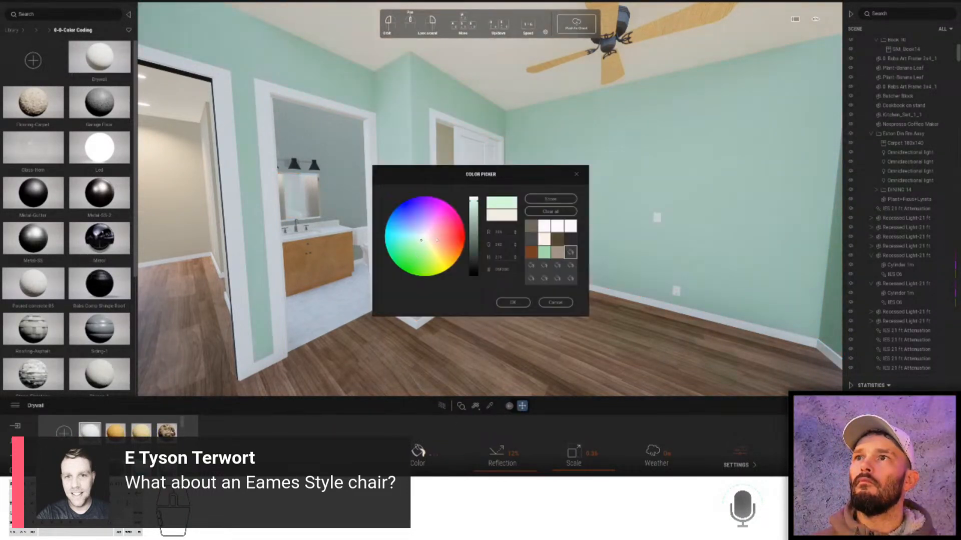
left_click_drag(473, 199, 466, 232)
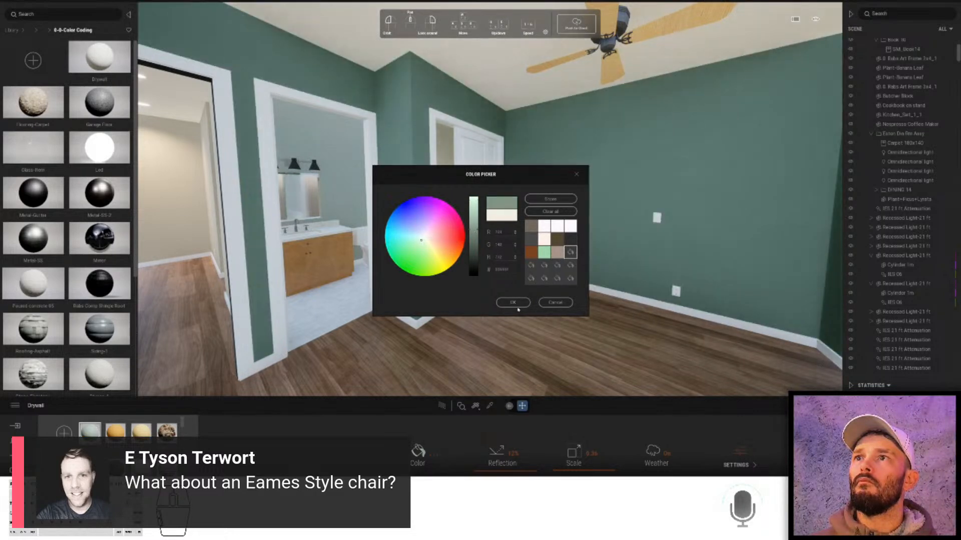
left_click(513, 302)
- Collapse the Kitchen Liv Rm and Primary Suite containers in the scene graph
right_click_drag(528, 333, 853, 115)
left_click(871, 134)
scroll(920, 123, "up", 10)
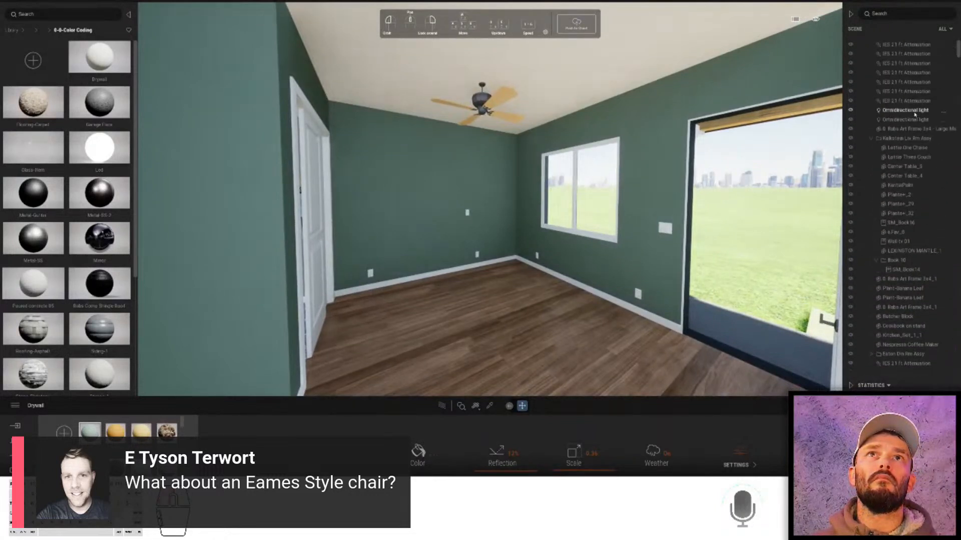
left_click(866, 62)
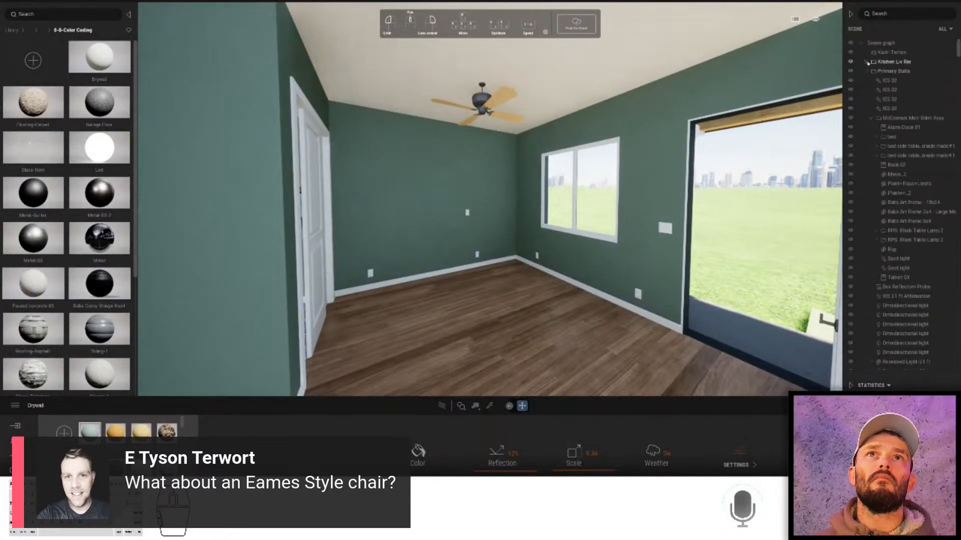
left_click(866, 71)
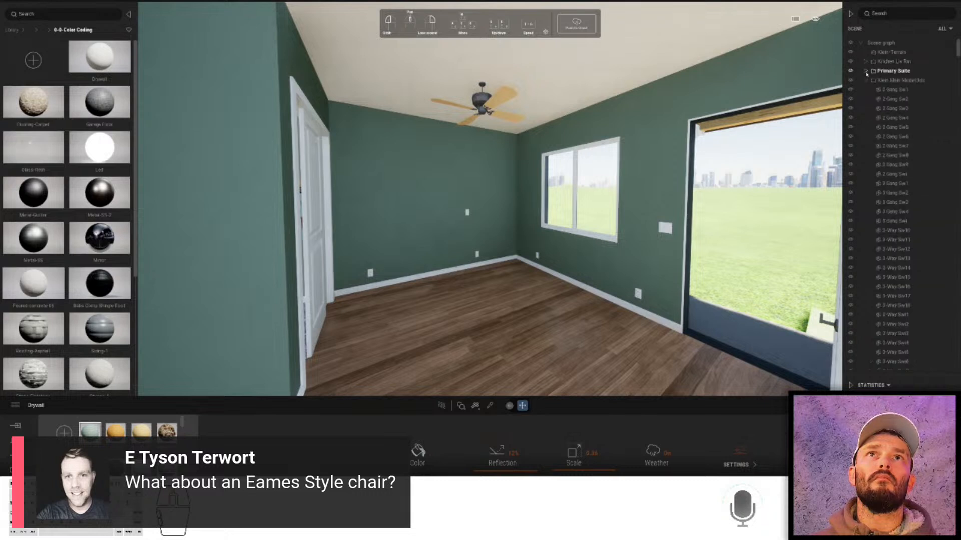
- Create a sub-container named 2nd Wing under the scene graph root and set it as the active container
left_click(881, 44)
right_click(882, 45)
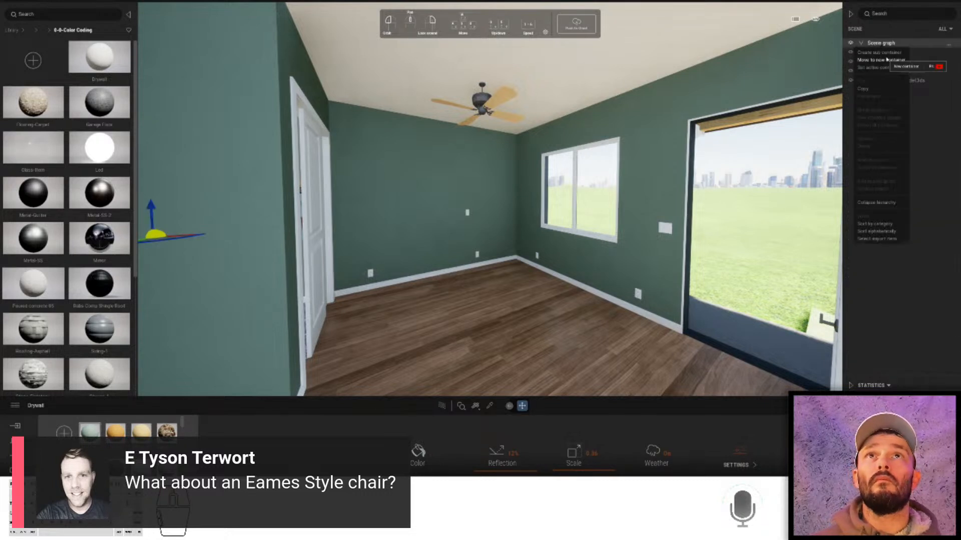
left_click(879, 52)
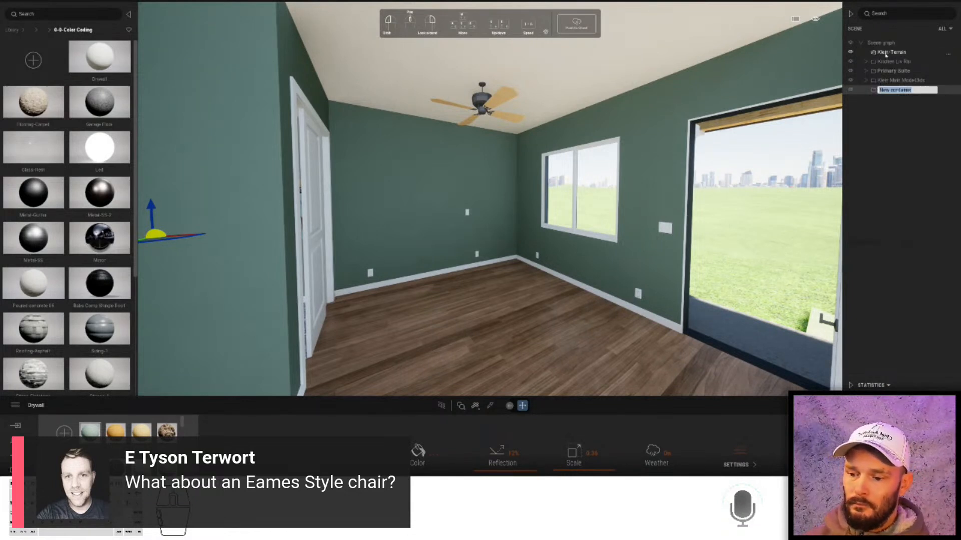
type("2nd Wing")
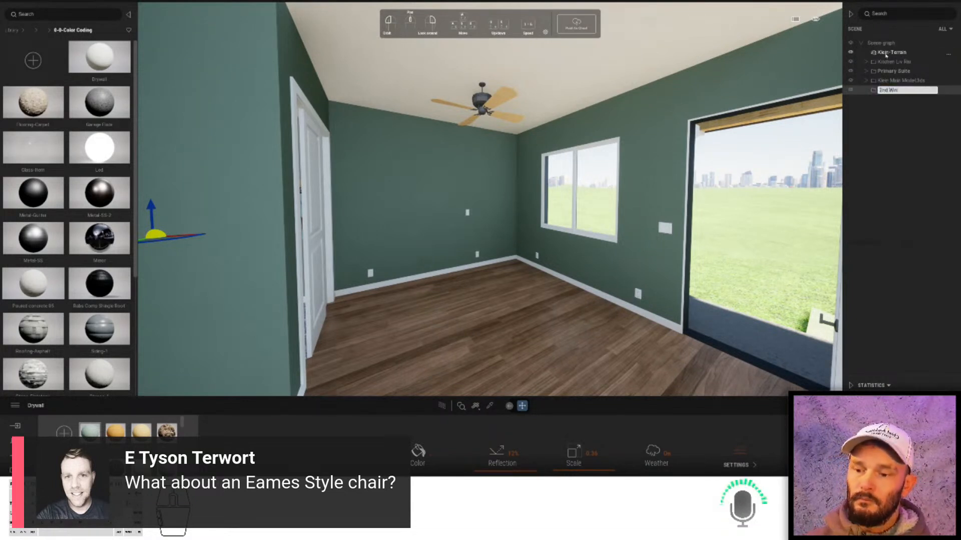
key("Return")
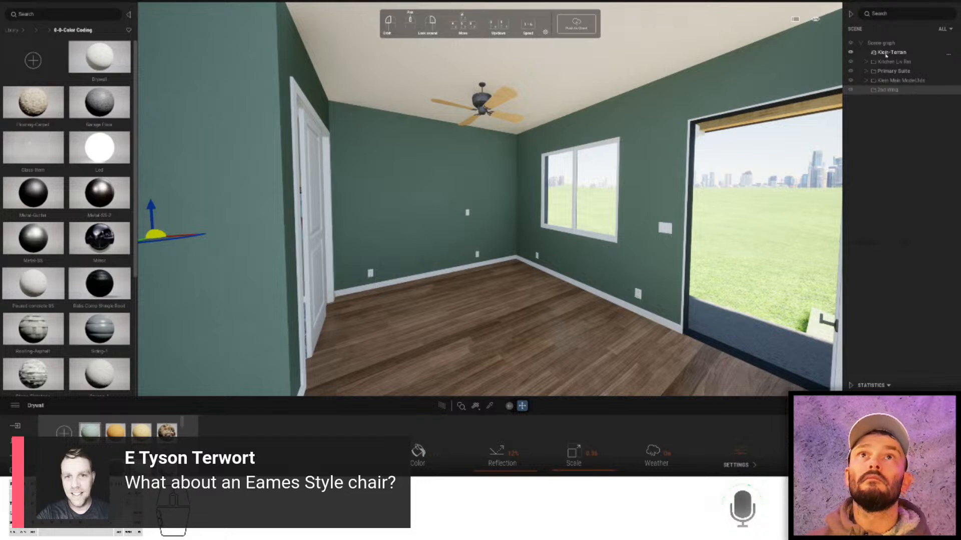
right_click(885, 91)
left_click(879, 113)
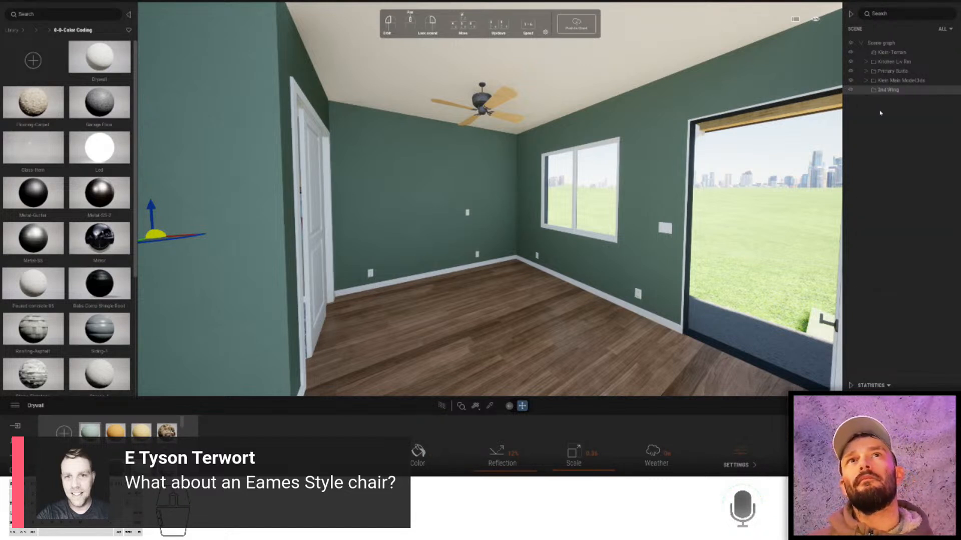
- Move the SIDEBOARD and Bandeja_1 objects from the Primary Suite container into Kitchen Liv Rm, leaving both containers collapsed
left_click(867, 71)
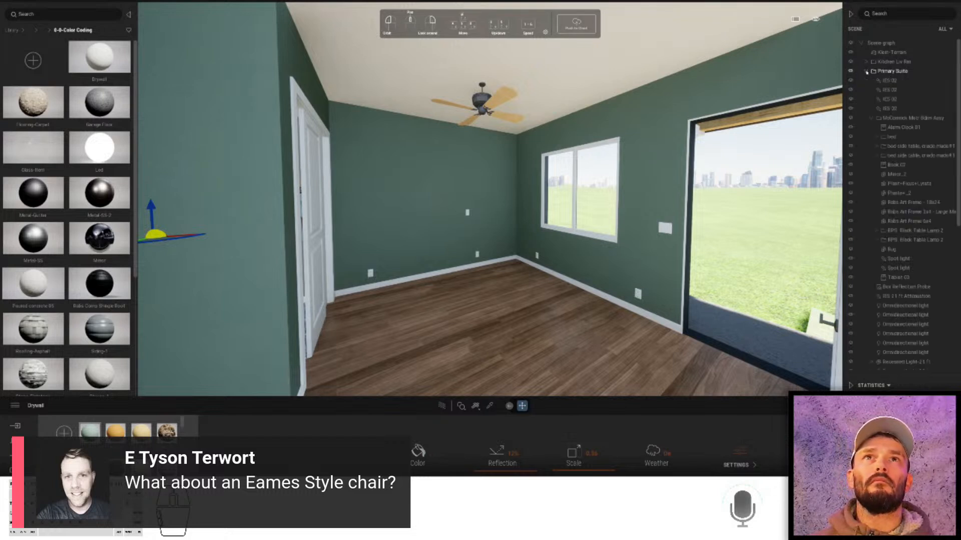
scroll(901, 194, "down", 10)
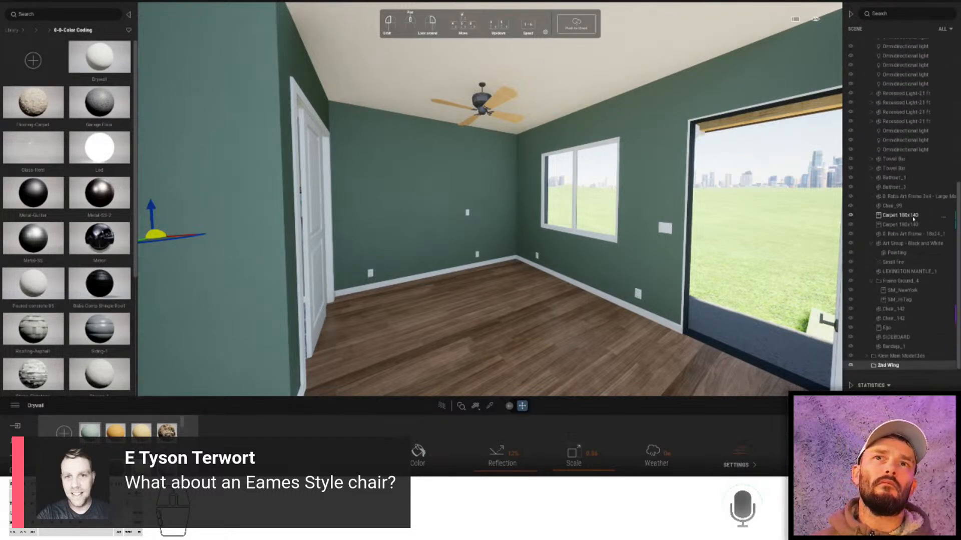
left_click(898, 346)
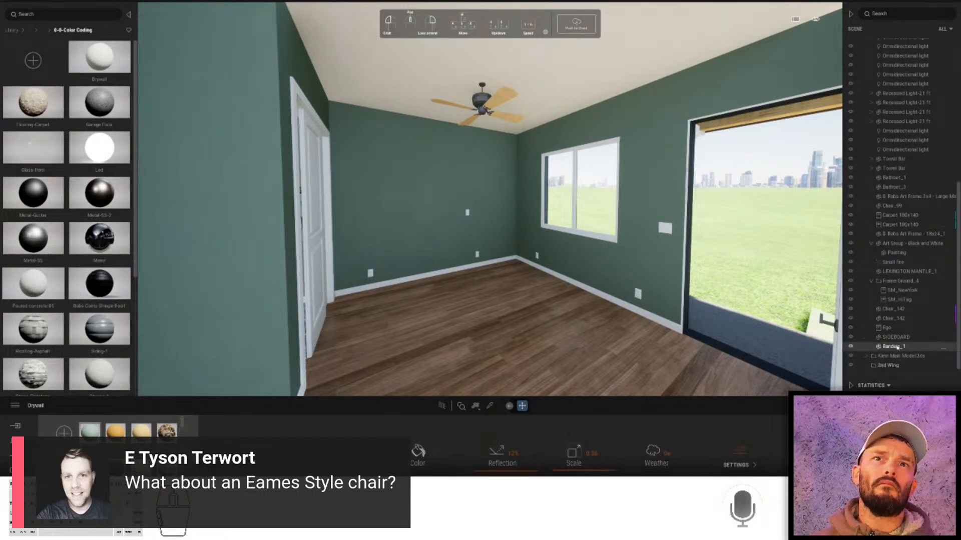
left_click_drag(897, 337, 876, 70)
scroll(867, 220, "up", 10)
scroll(870, 200, "up", 3)
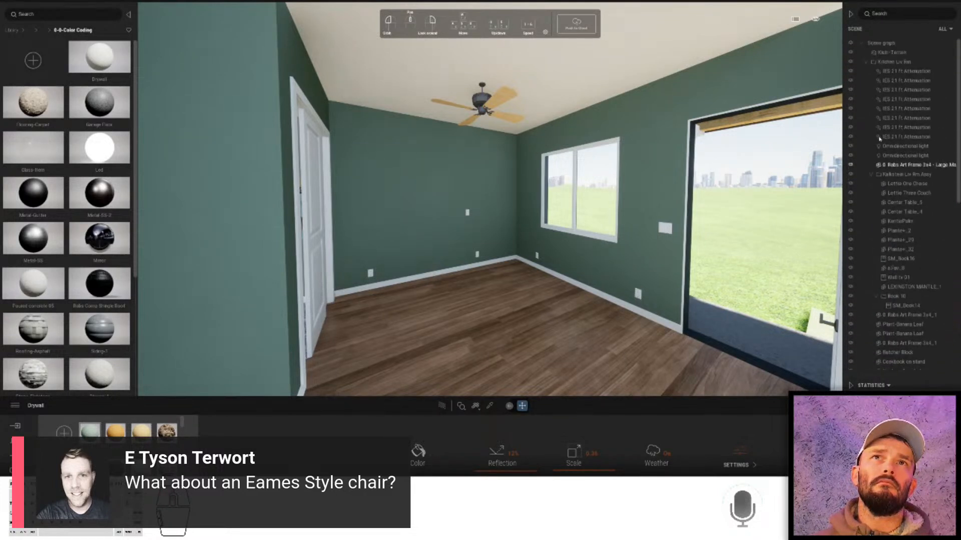
left_click(865, 62)
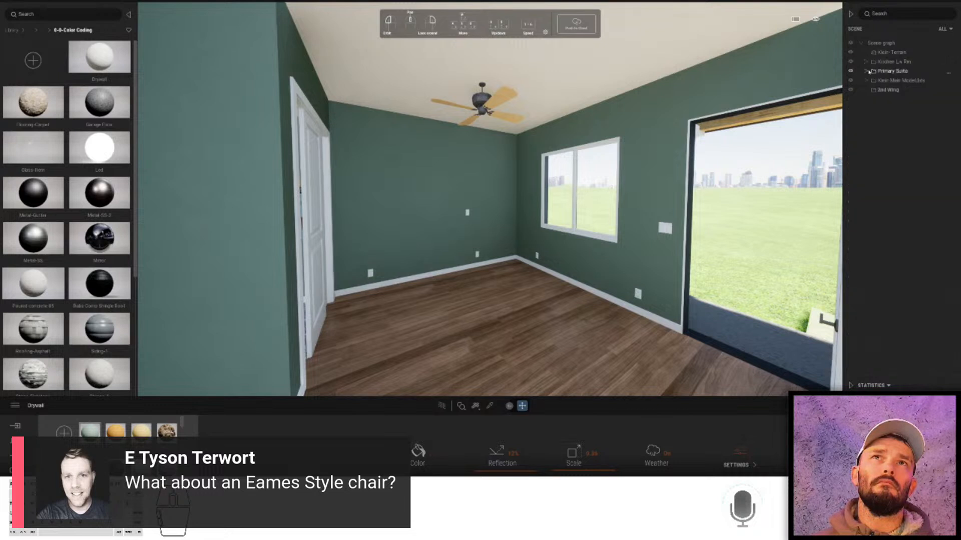
- With 2nd Wing selected, place the small Stockman bedroom assembly from Bedroom Assys in the green bedroom and shift it toward the back wall
left_click(886, 90)
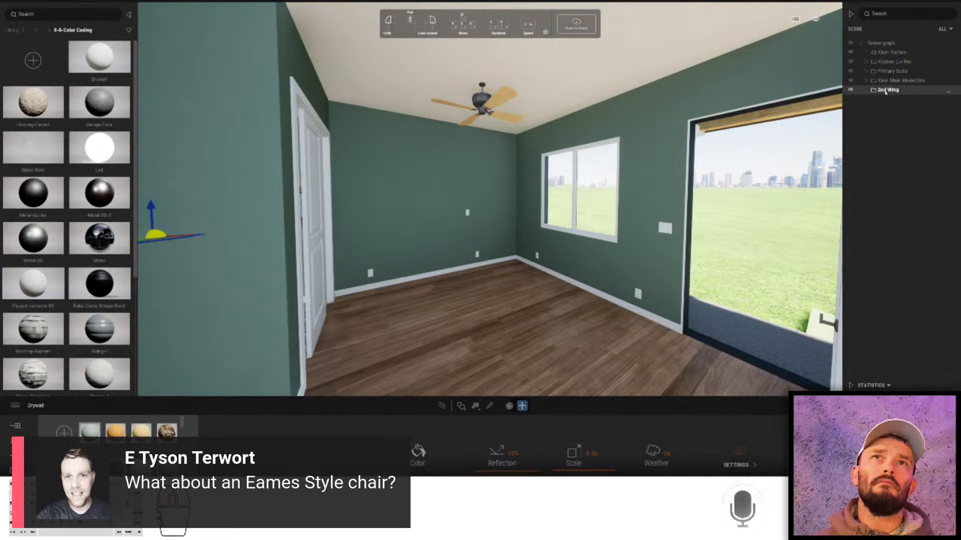
left_click(46, 31)
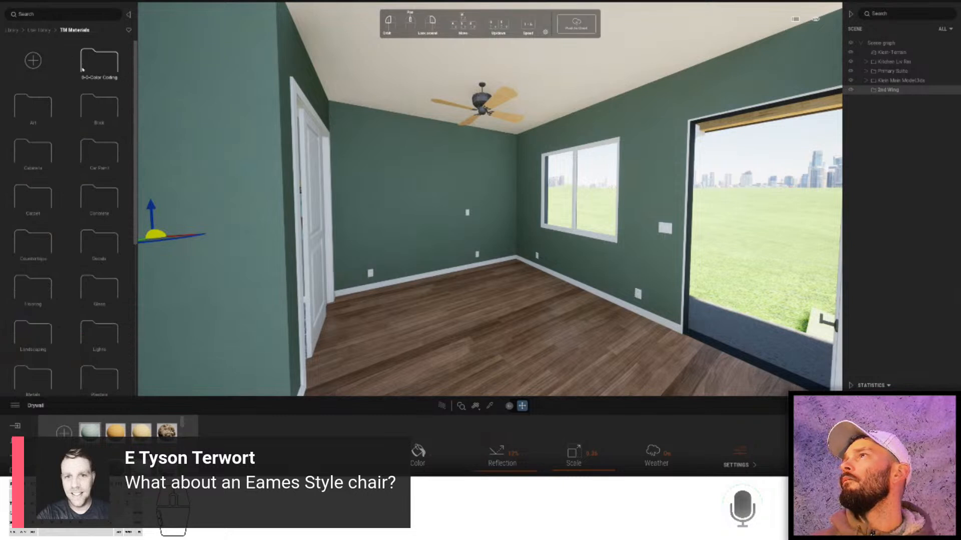
left_click(40, 31)
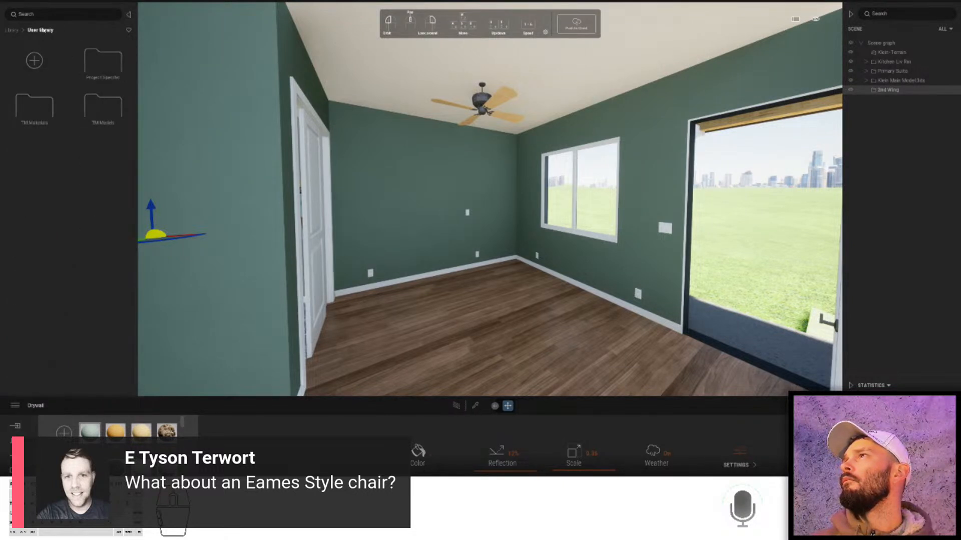
left_click(103, 107)
left_click(99, 60)
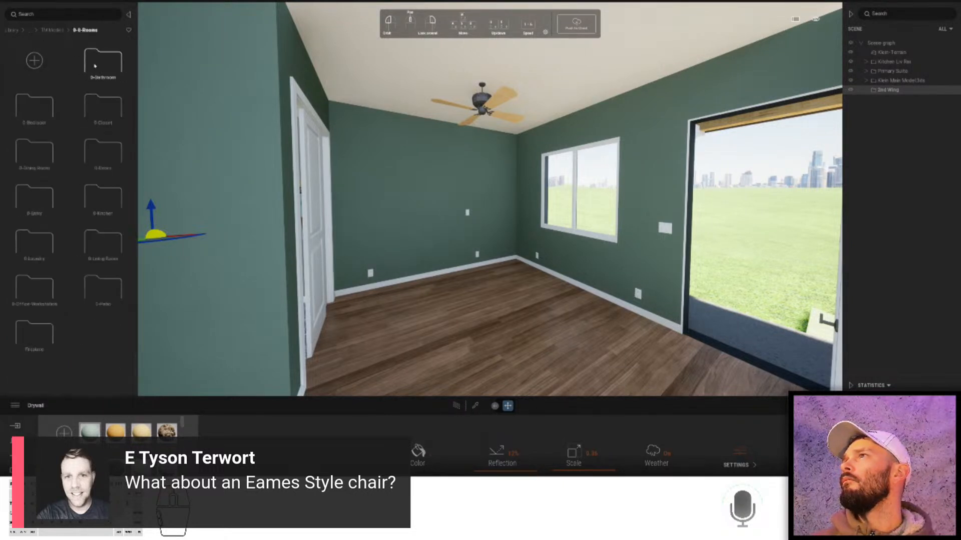
left_click(38, 110)
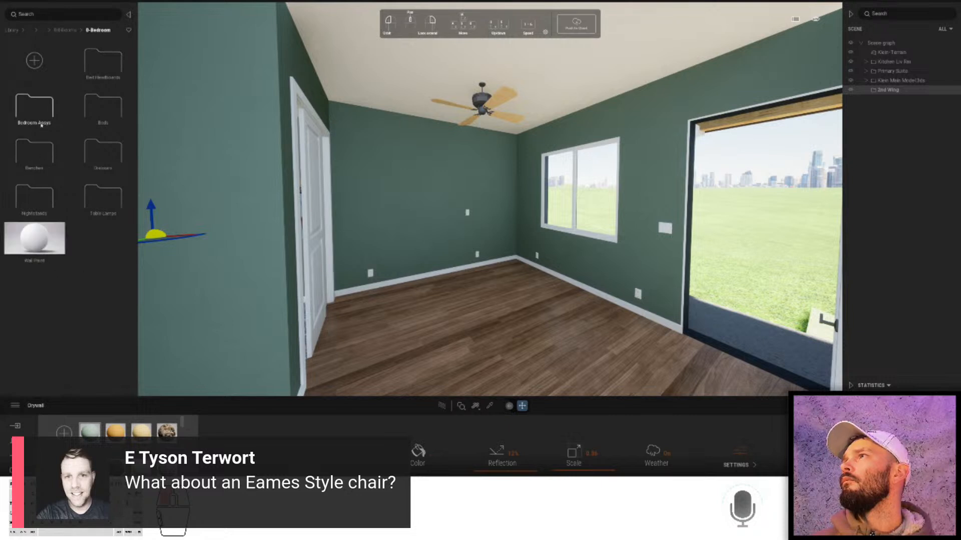
left_click(34, 106)
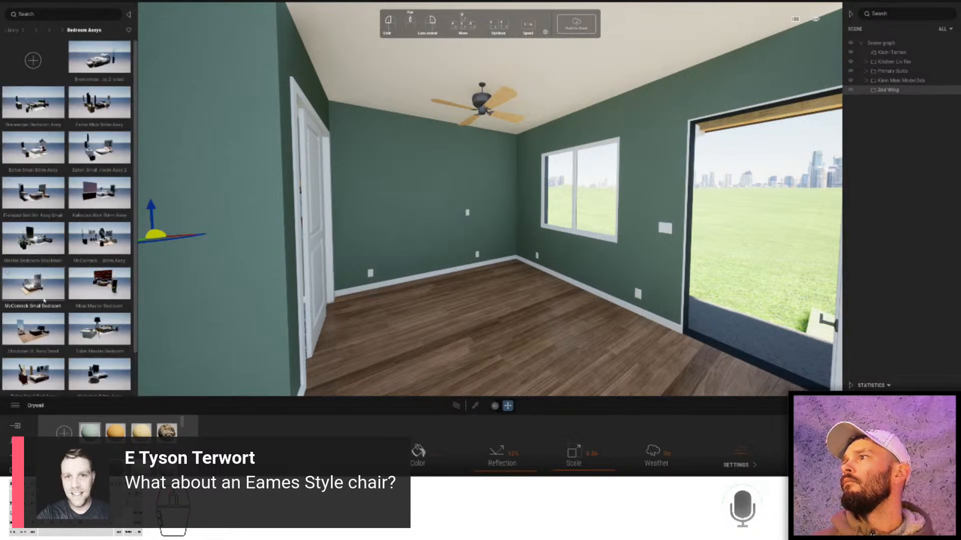
left_click(50, 327)
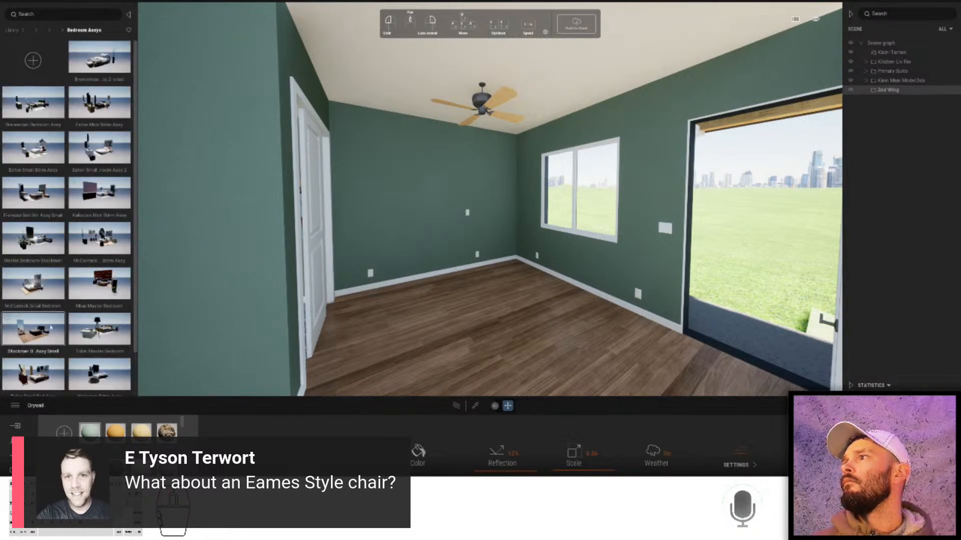
left_click(459, 341)
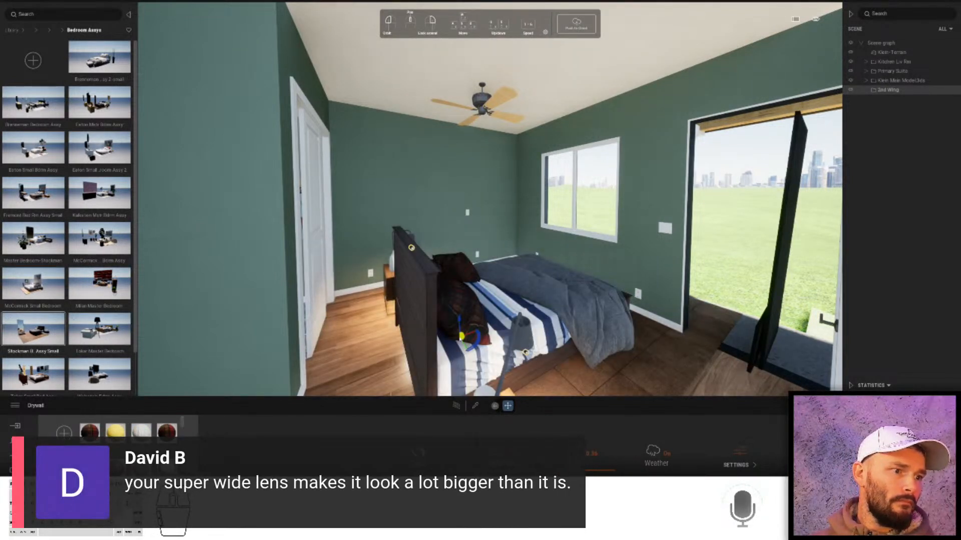
mouse_move(460, 339)
left_mouse_down()
mouse_move(467, 277)
mouse_move(448, 276)
mouse_move(463, 319)
mouse_move(447, 288)
left_mouse_up()
- Open the camera settings and adjust the camera's field of view
left_click(15, 455)
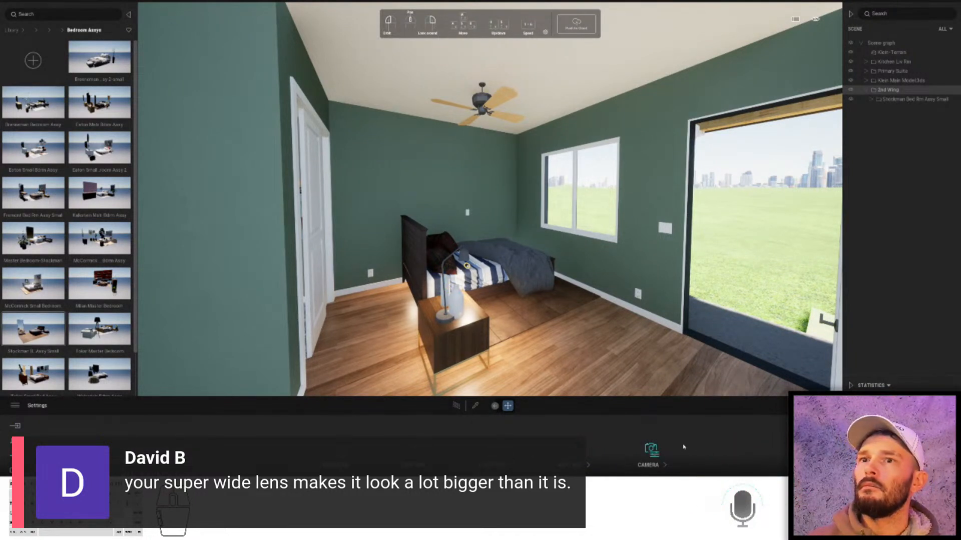
left_click(660, 451)
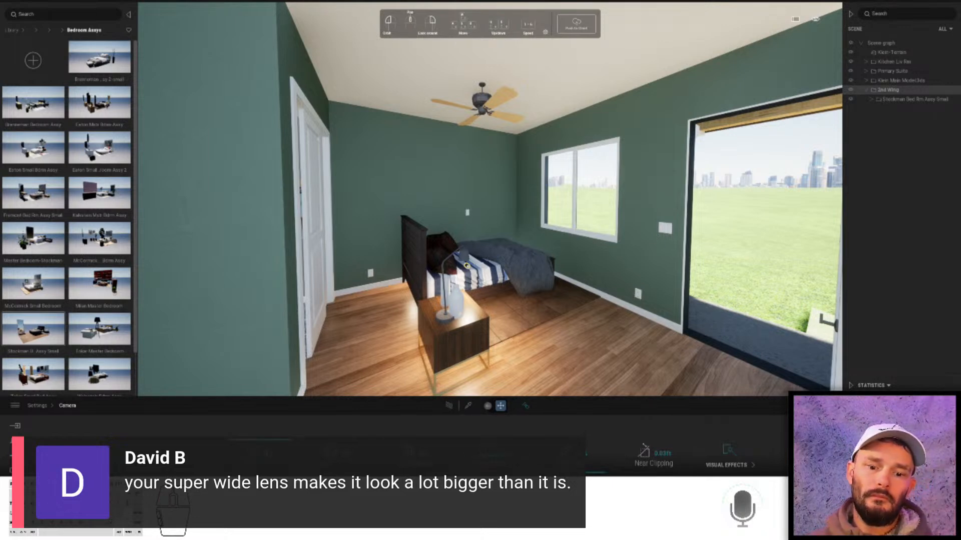
left_click_drag(272, 454, 257, 454)
- Walk through the hallway and primary suite and back into the green bedroom to check how the rooms look
key("s")
key("w")
key("w")
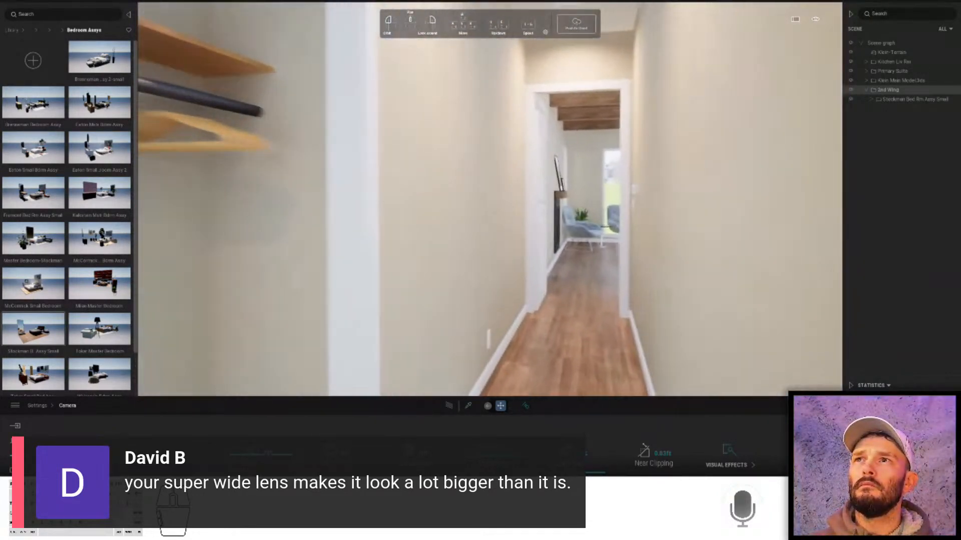
key("w")
key("s")
key("w")
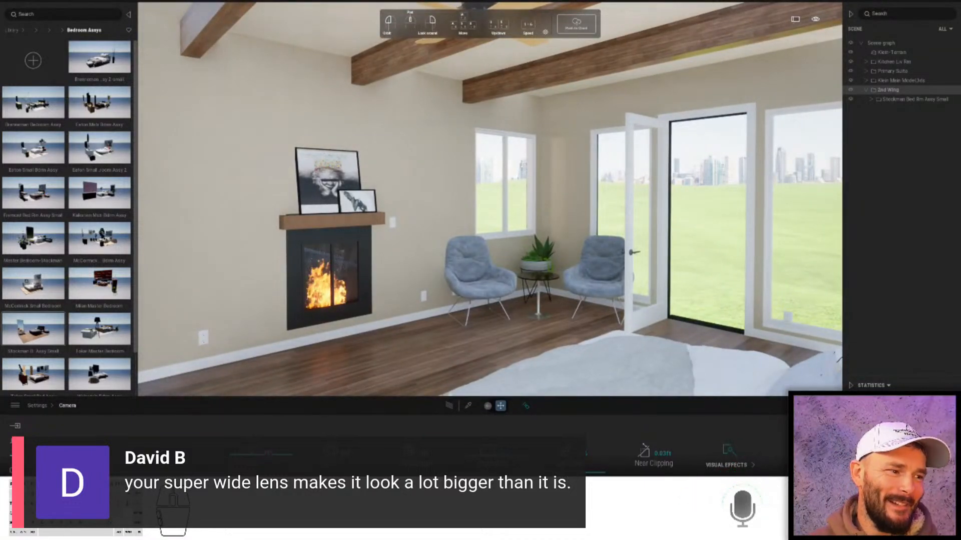
key("d")
right_click_drag(490, 200, 370, 200)
right_click_drag(425, 381, 312, 389)
key("w")
left_click_drag(313, 389, 257, 373)
key("w")
right_click_drag(256, 373, 305, 361)
key("s")
key("w")
key("w")
key("w")
key("w")
- Select the whole small Stockman bedroom assembly and move it closer to the wall behind the headboard
left_click(545, 270)
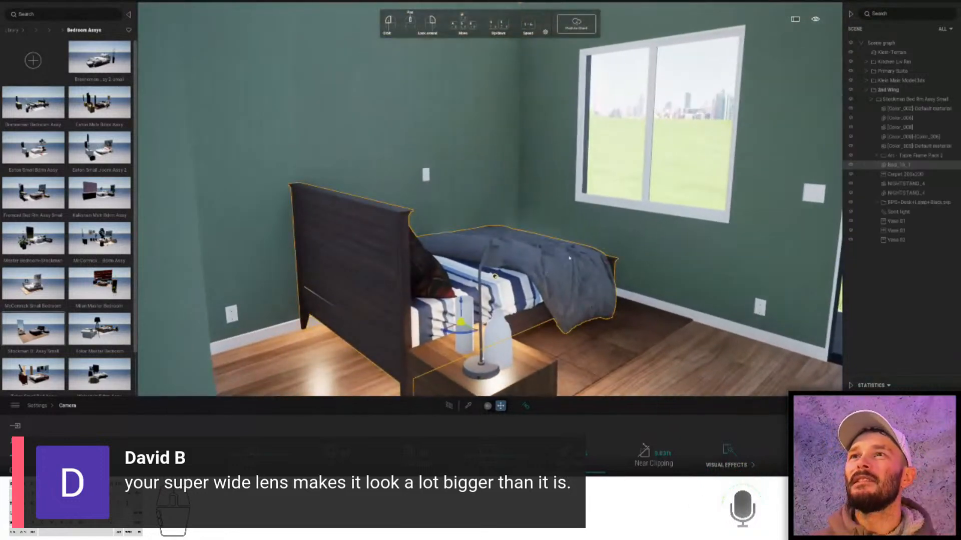
left_click(887, 100)
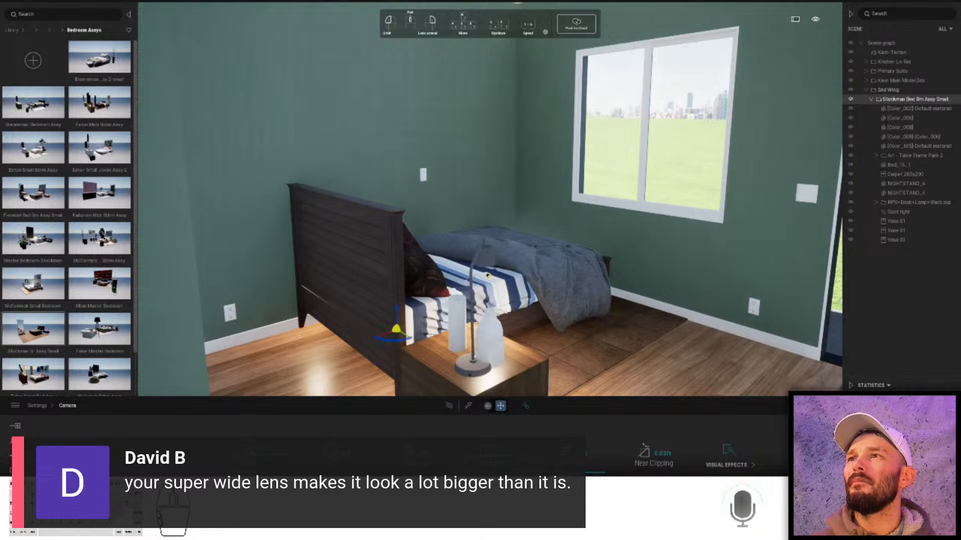
left_click_drag(401, 342, 375, 342)
right_click_drag(372, 344, 508, 323)
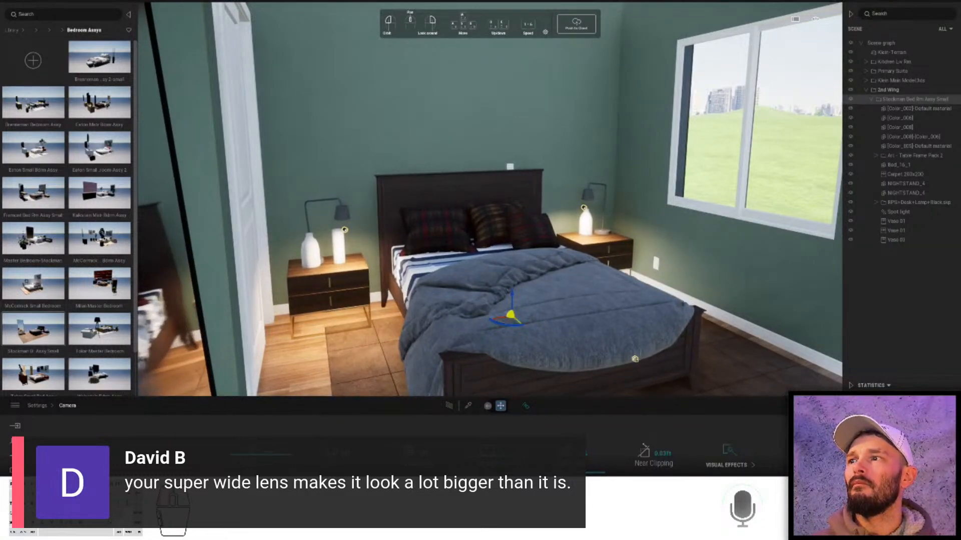
- Examine the green bedroom's layout and the clearances around the bed from beyond its foot end
key("Return")
key("w")
right_click_drag(453, 341, 466, 311)
key("d")
key("Escape")
key("w")
key("s")
key("a")
key("w")
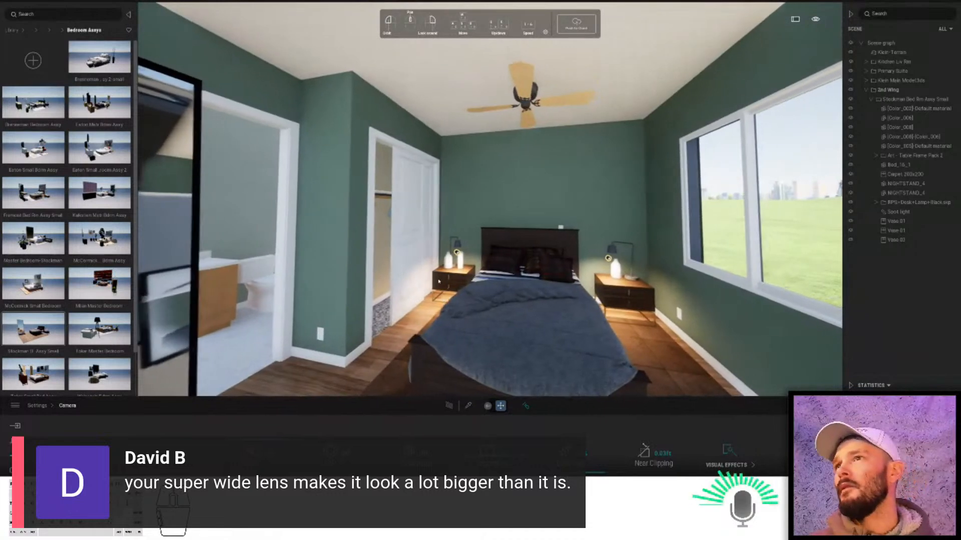
key("d")
right_click_drag(453, 213, 557, 303)
key("w")
key("s")
key("a")
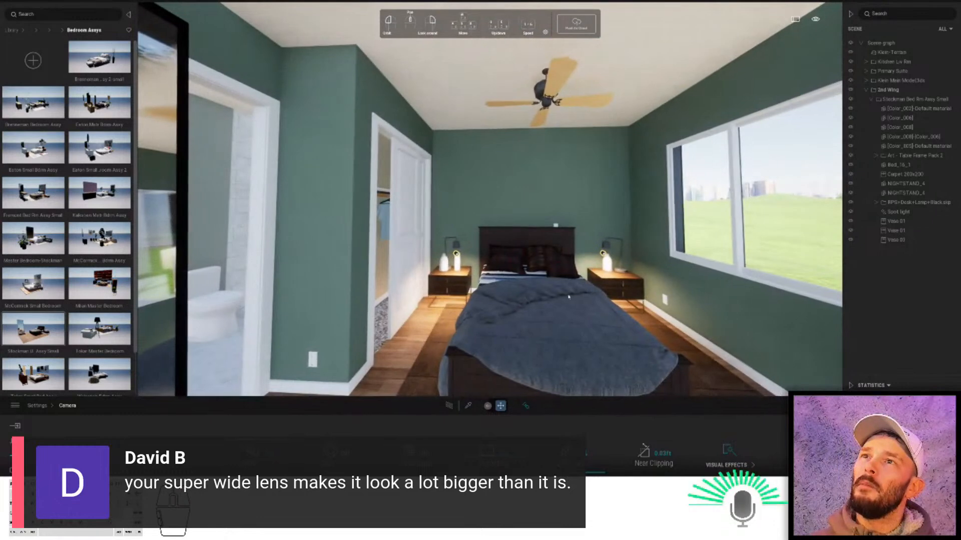
key("d")
- Delete the nightstand on the window side of the bed together with its vase and lamp
left_click(584, 284)
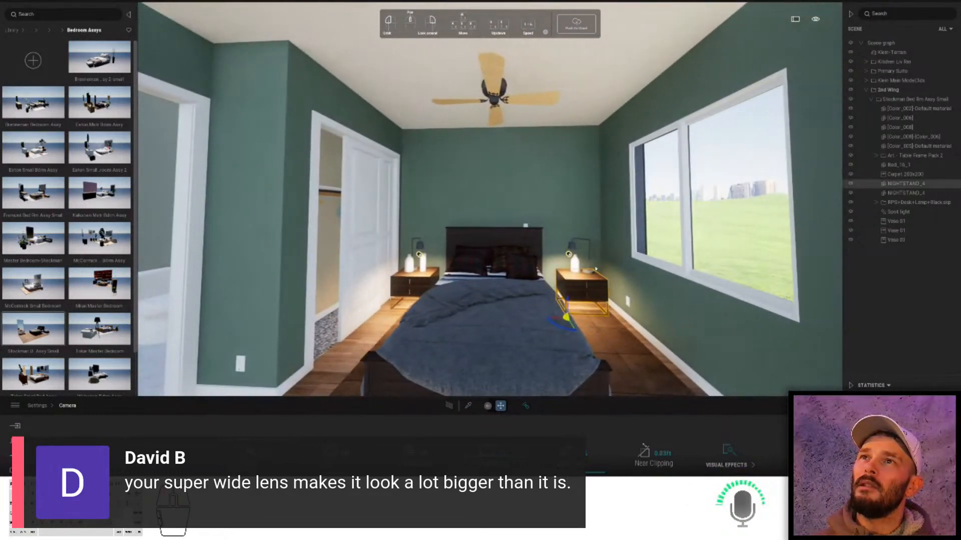
left_click(575, 264, "ctrl")
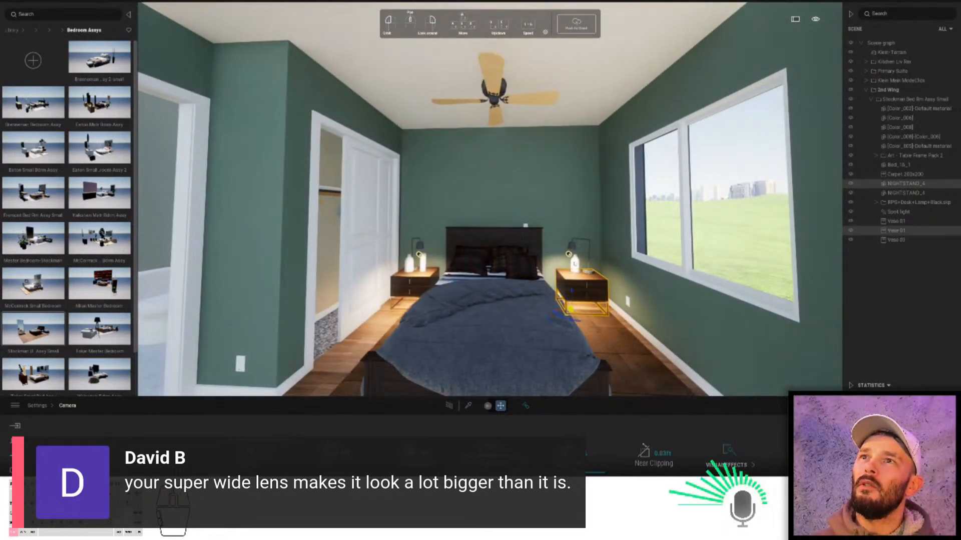
left_click(589, 271, "ctrl")
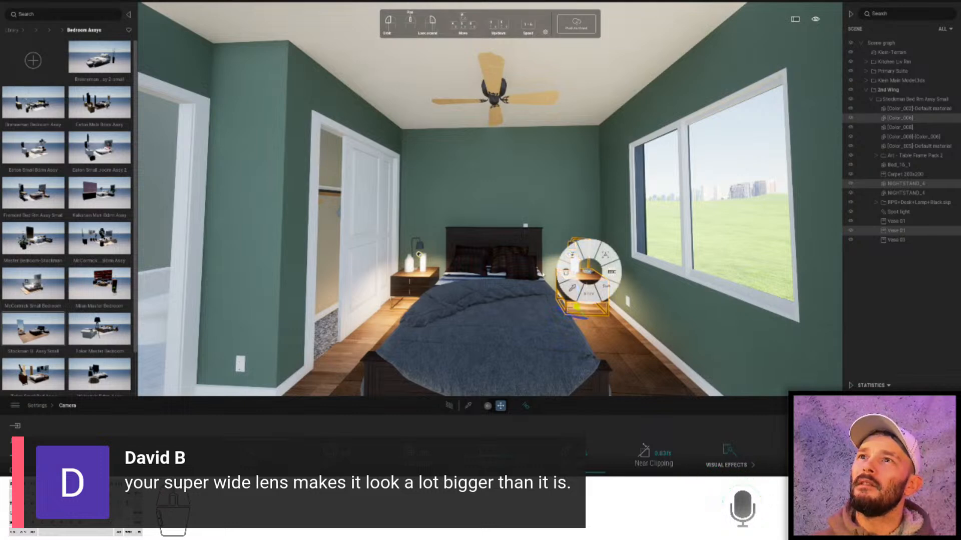
key("Delete")
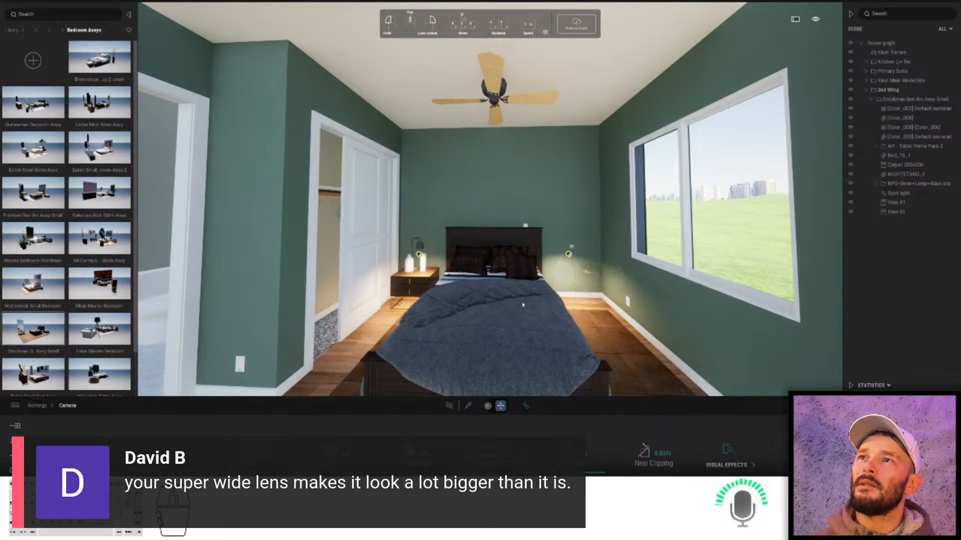
- Move the bed sideways toward the window wall, leaving open floor on the closet side
left_click(504, 292)
key("s")
right_click_drag(504, 291, 525, 301)
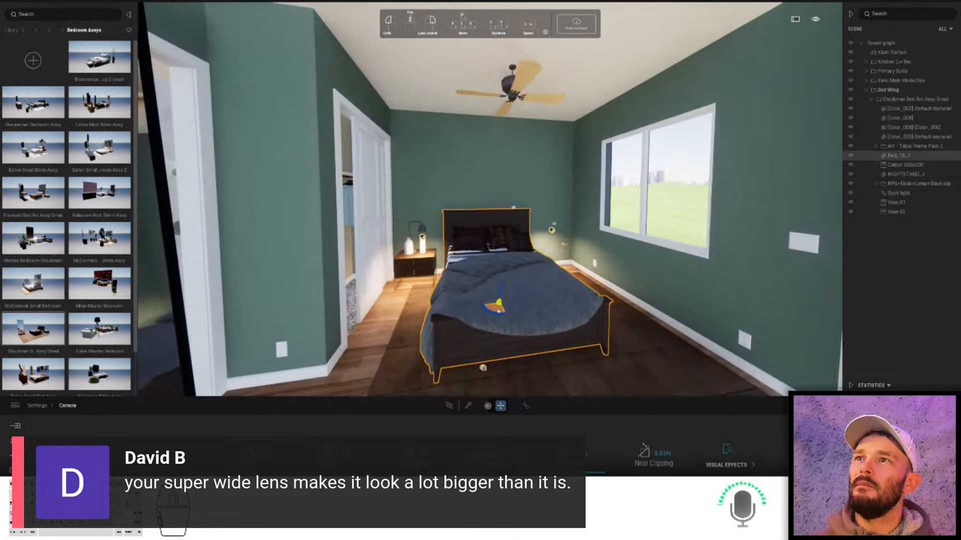
left_click_drag(498, 309, 553, 304)
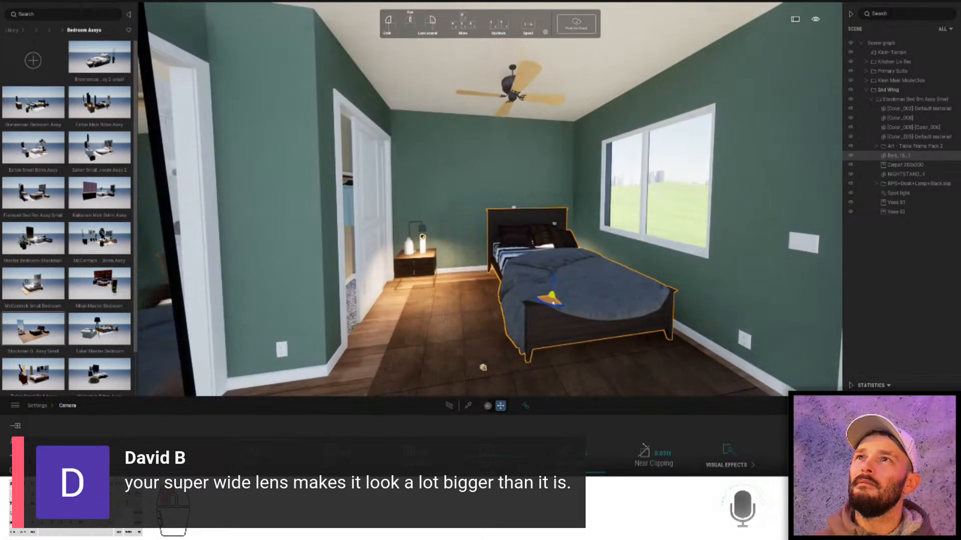
- Move the black desk lamp group from the closet-side nightstand to a spot next to the bed's headboard
left_click(408, 272)
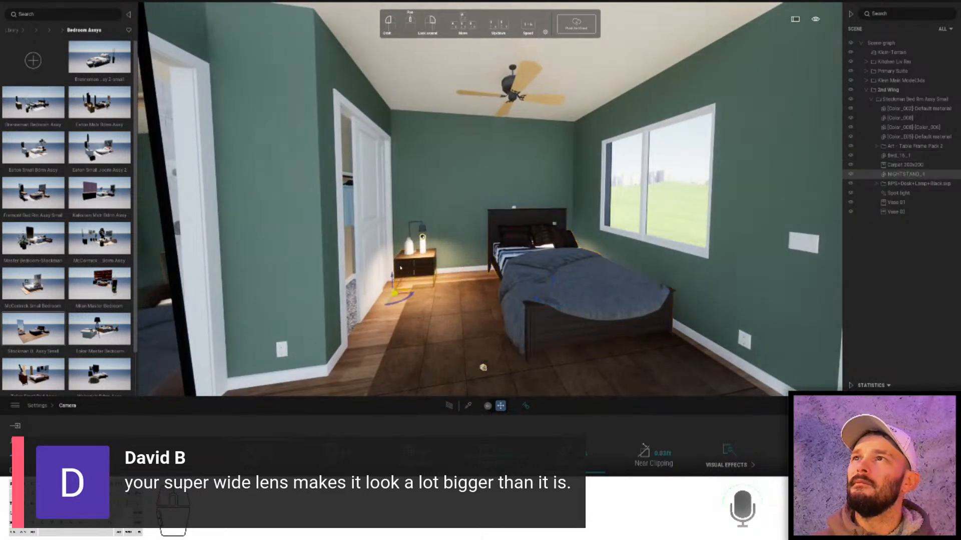
left_click(409, 233)
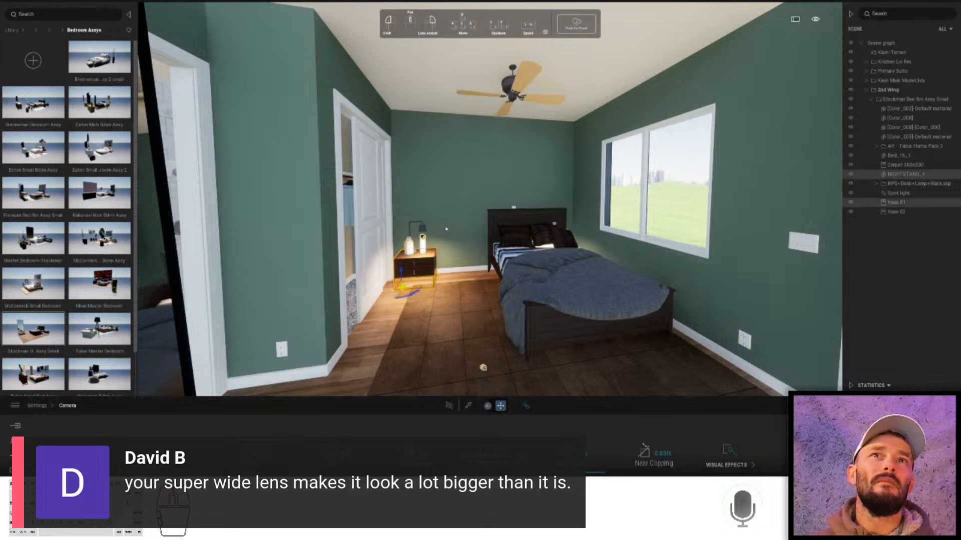
left_click(889, 186)
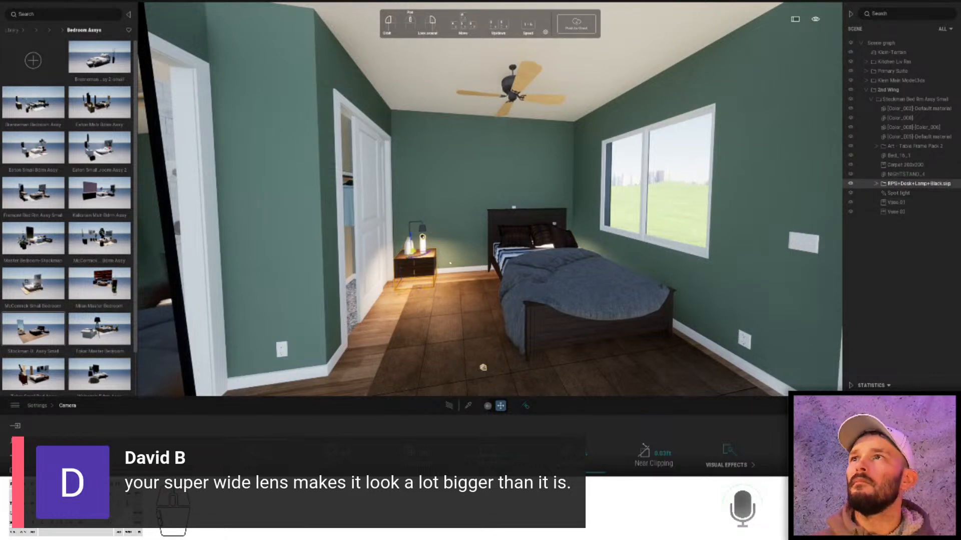
left_click_drag(417, 257, 468, 254)
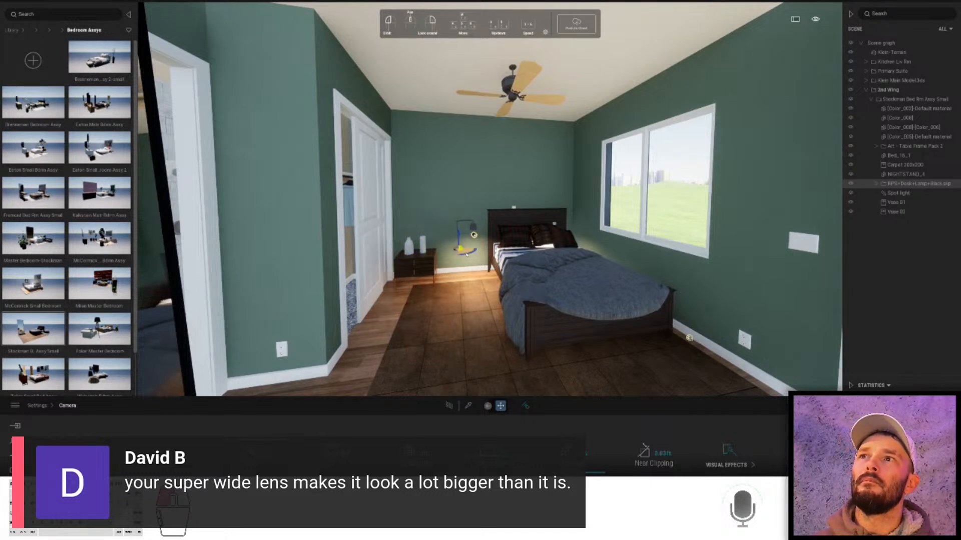
- Select the remaining nightstand with its two vases and move them beside the bed under the desk lamp
left_click(898, 193)
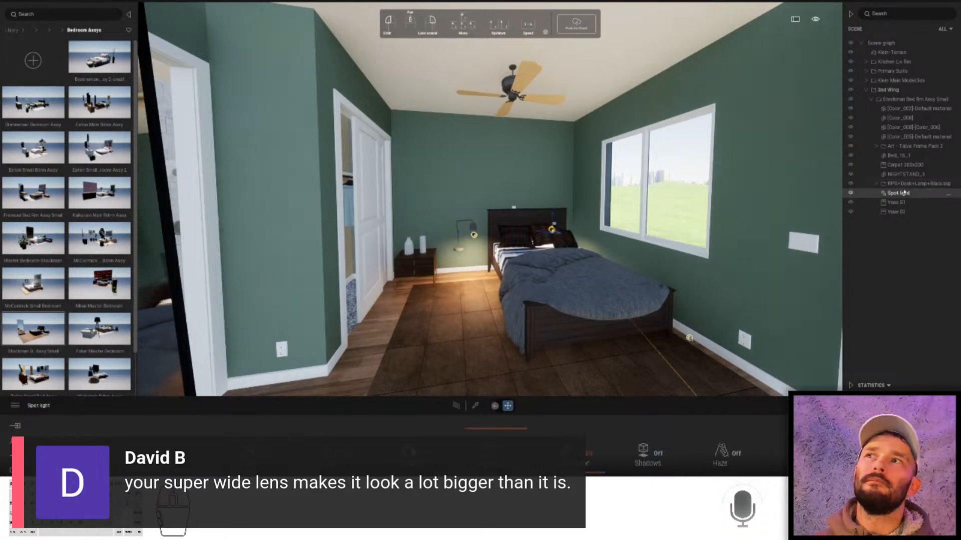
left_click(896, 202)
left_click(900, 211)
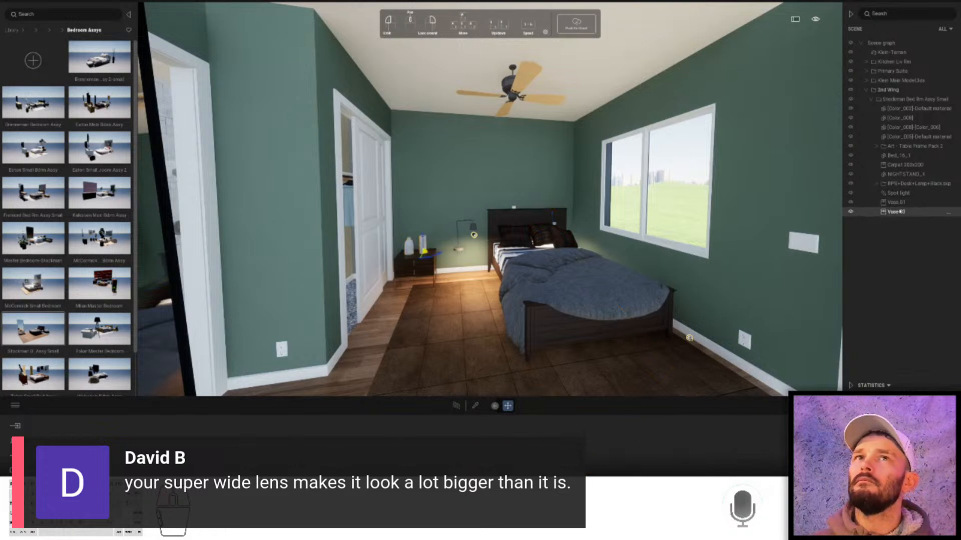
left_click(900, 202)
left_click(901, 177)
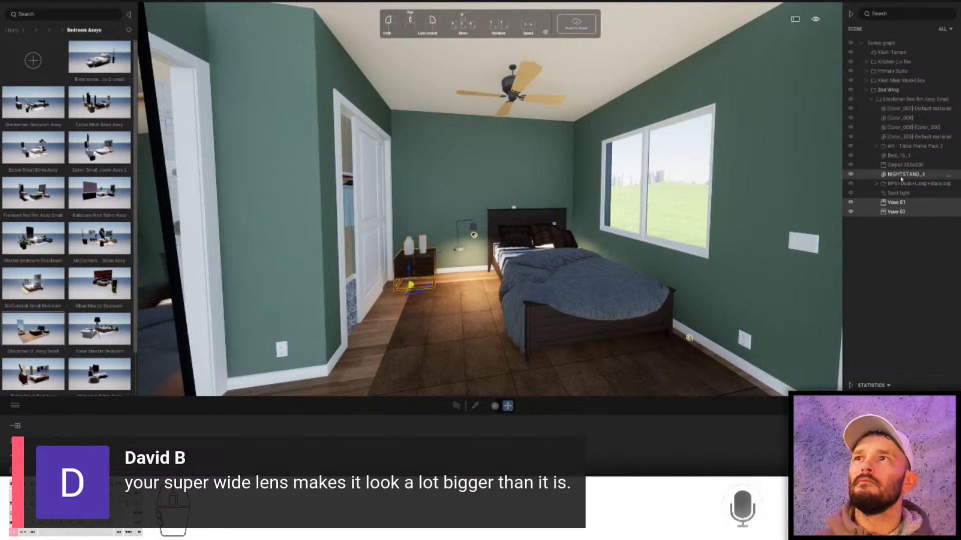
left_click_drag(408, 289, 467, 288)
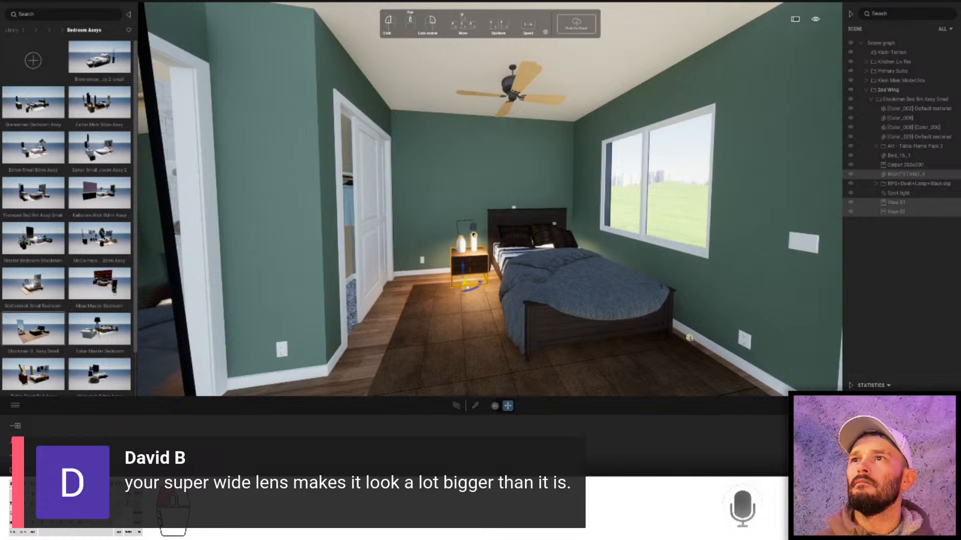
- Shrink and reposition the carpet beneath the bed, widening it so it extends past the bed's side
left_click(443, 328)
right_click_drag(443, 328, 491, 331)
right_click(491, 332)
left_click(509, 345)
left_click_drag(543, 351, 536, 286)
key("Tab")
left_click(541, 389)
key("Tab")
left_click(549, 295)
left_click_drag(555, 301, 560, 313)
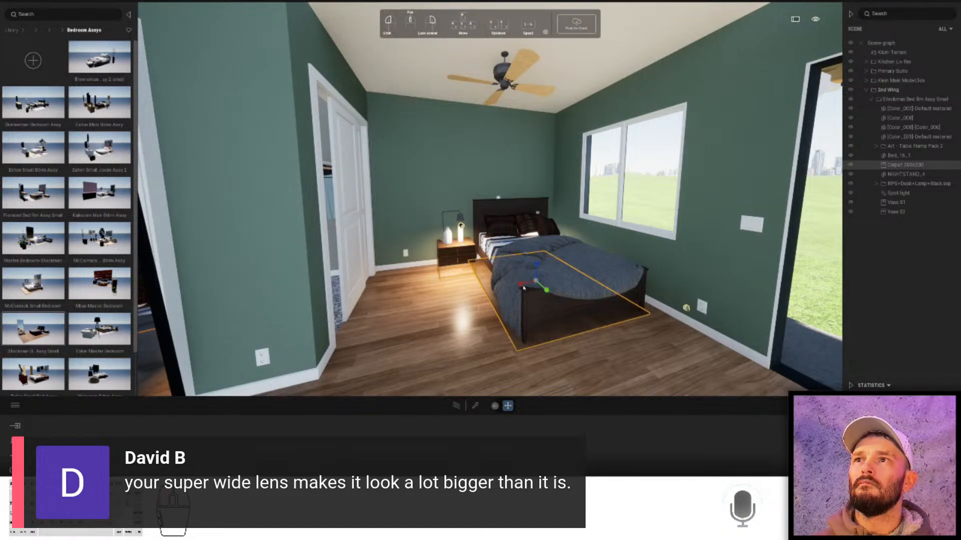
left_click_drag(520, 286, 510, 288)
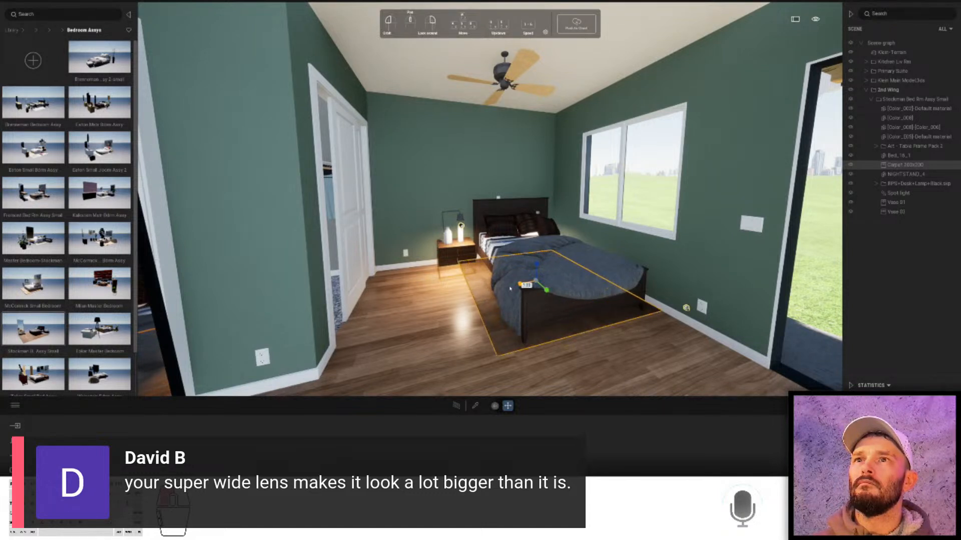
left_click(564, 356)
- Rotate the large framed mirror by -90 degrees and stand it against the green wall between the window and the open door
key("w")
right_click_drag(545, 346, 592, 269)
key("s")
left_click(592, 270)
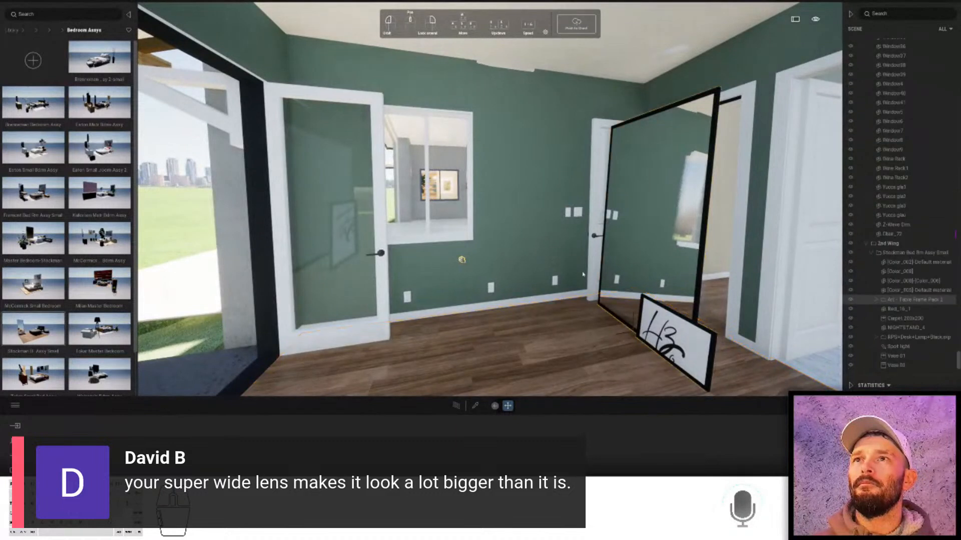
left_click(662, 276)
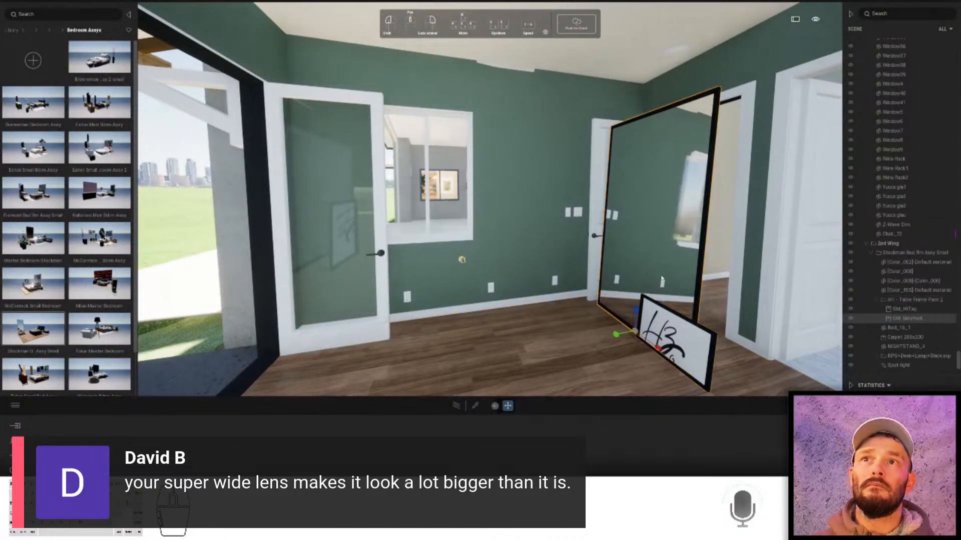
key("space")
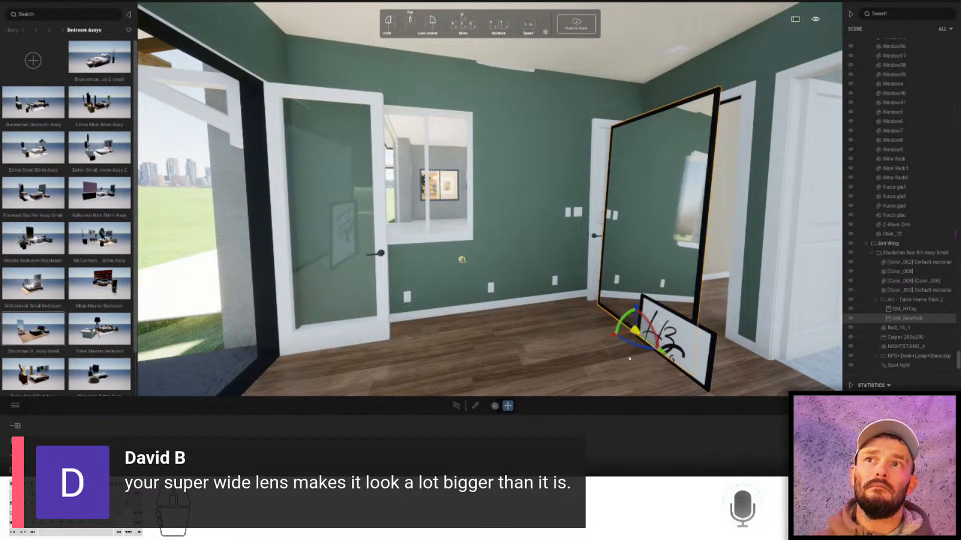
type("-90")
key("Return")
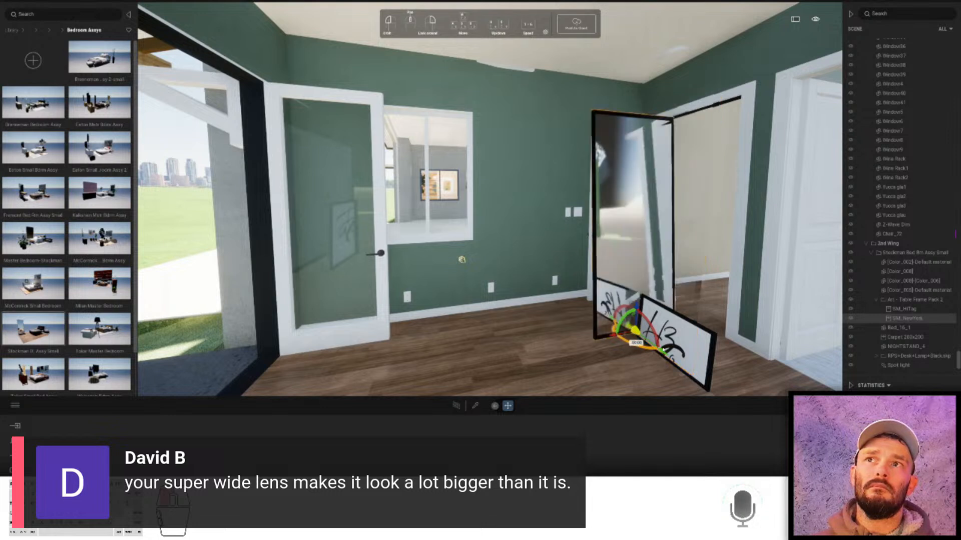
left_click_drag(640, 341, 530, 318)
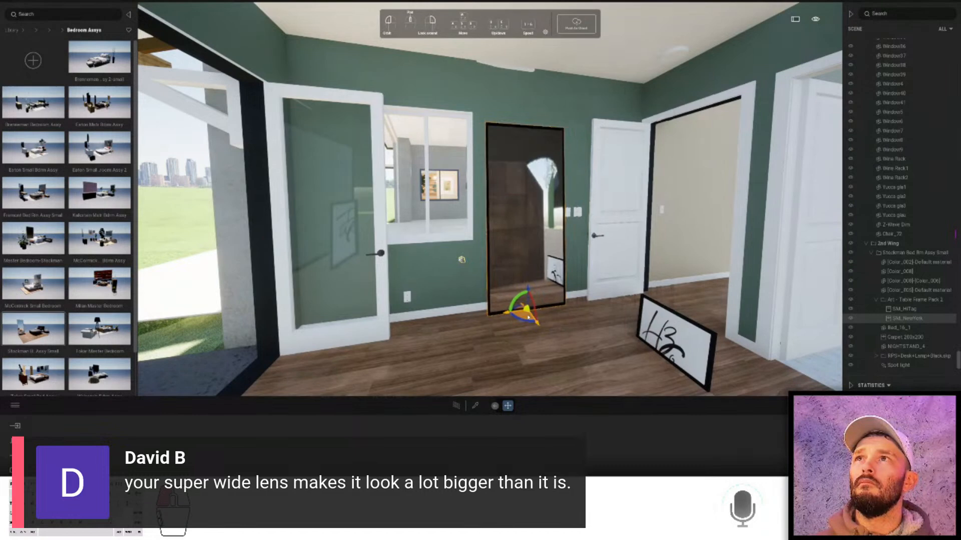
- Delete the small framed lettering artwork left standing on the floor near the doorway
left_click(670, 340)
key("Delete")
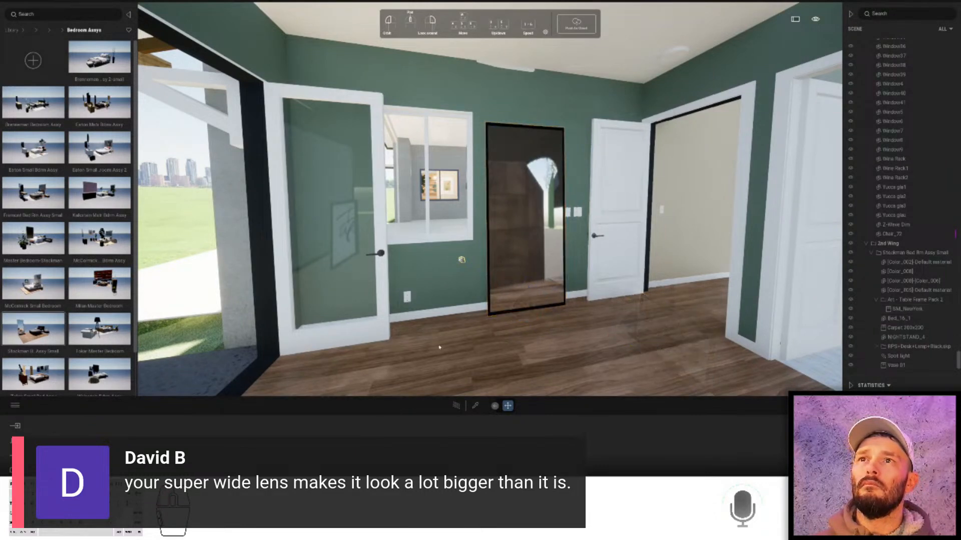
- Place Landscape Framed Canvas_2 from the Art-Wall Decor library on the green wall behind the bed and nightstand
right_click_drag(441, 347, 448, 318)
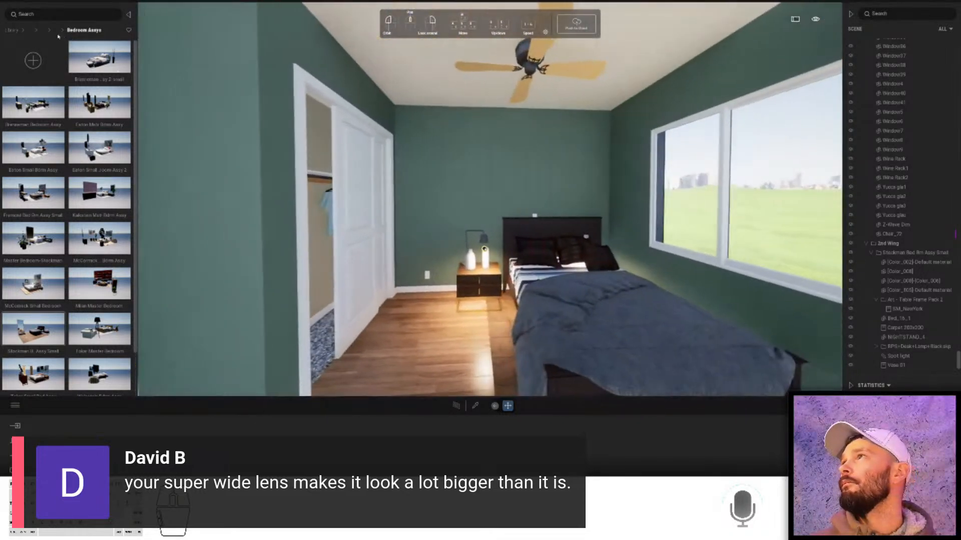
left_click(42, 31)
left_click(35, 104)
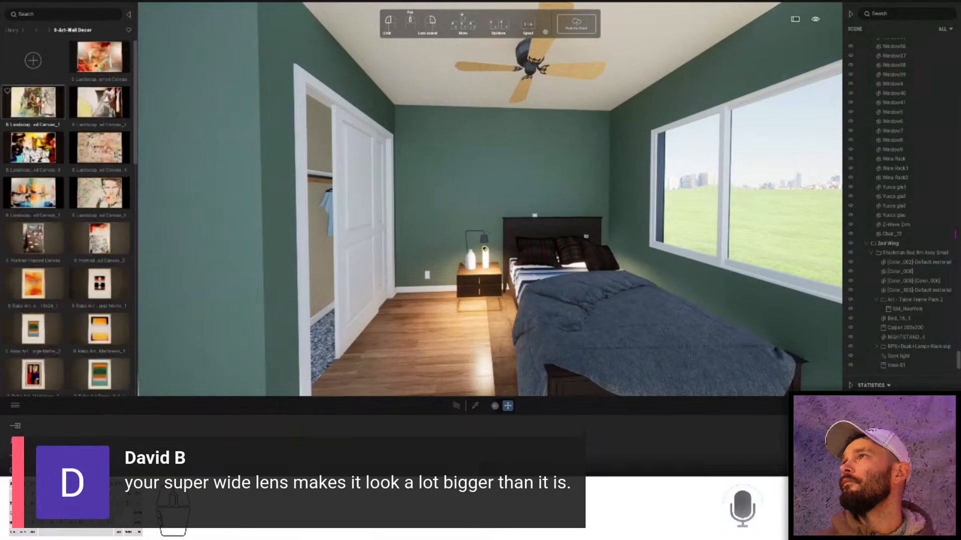
left_click_drag(482, 169, 507, 176)
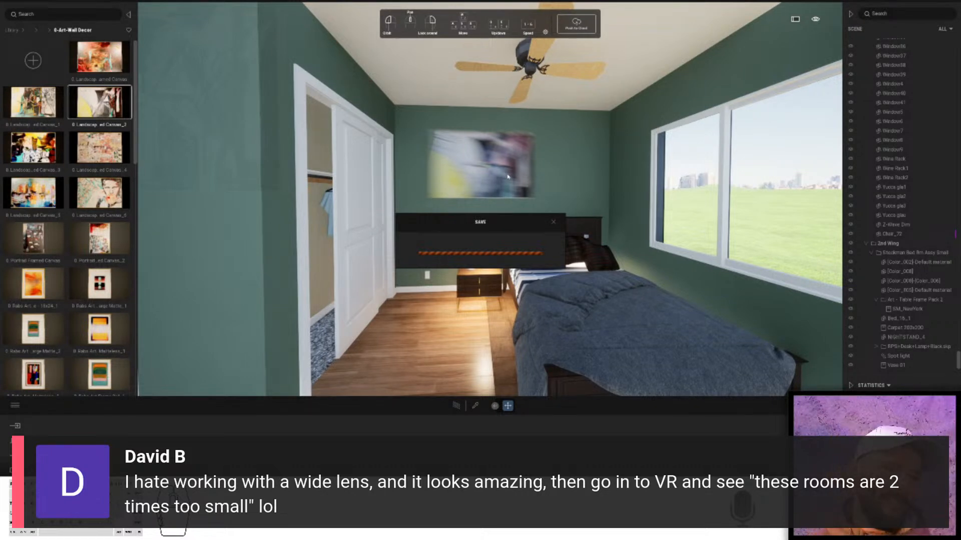
left_click_drag(479, 164, 493, 195)
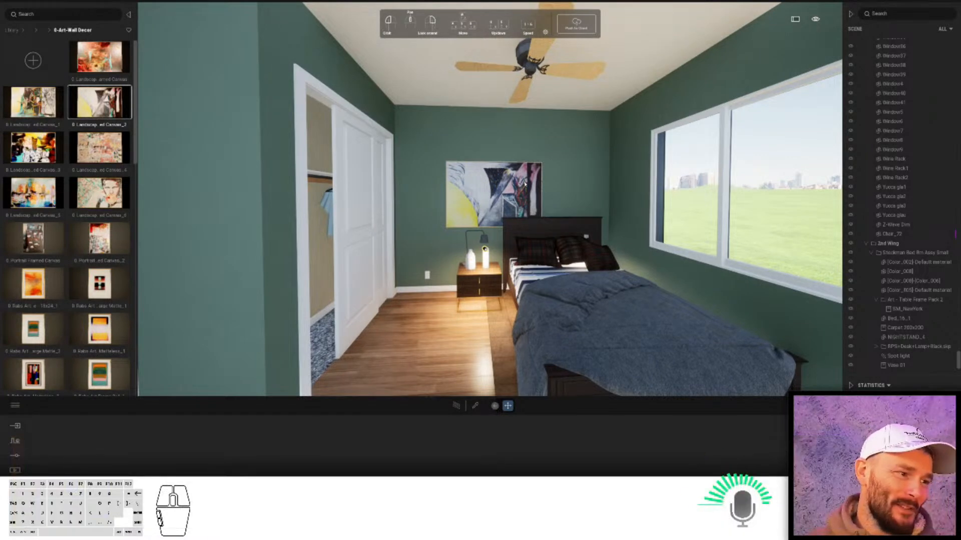
- Select the framed canvas and raise it slightly on the wall above the nightstand and headboard
left_click(498, 181)
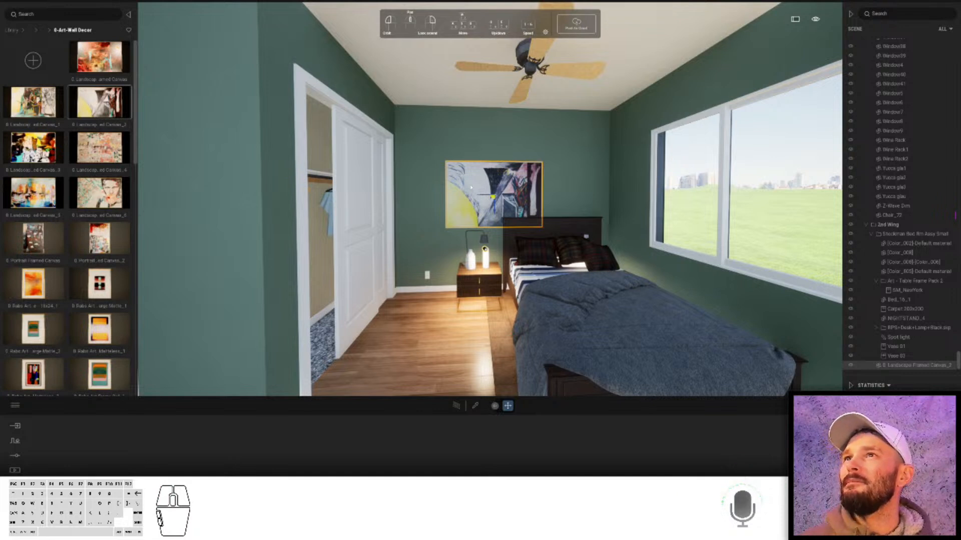
right_click(471, 187)
left_click(488, 200)
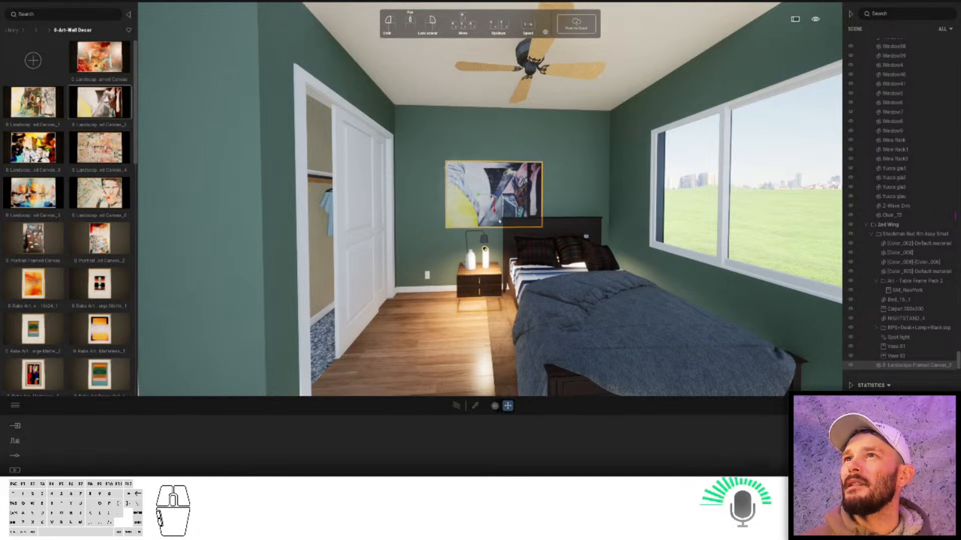
mouse_move(495, 211)
left_mouse_down()
mouse_move(464, 198)
mouse_move(495, 199)
left_mouse_up()
left_click(481, 334)
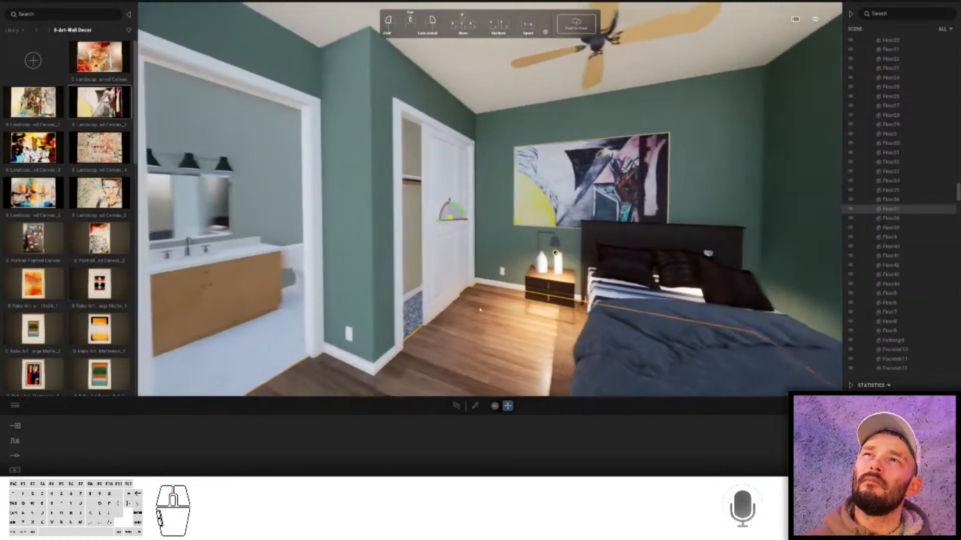
- Replace the Abstract 2 artwork on the framed canvas with the Scott 1 material from the TM Materials Art folder
left_click(476, 406)
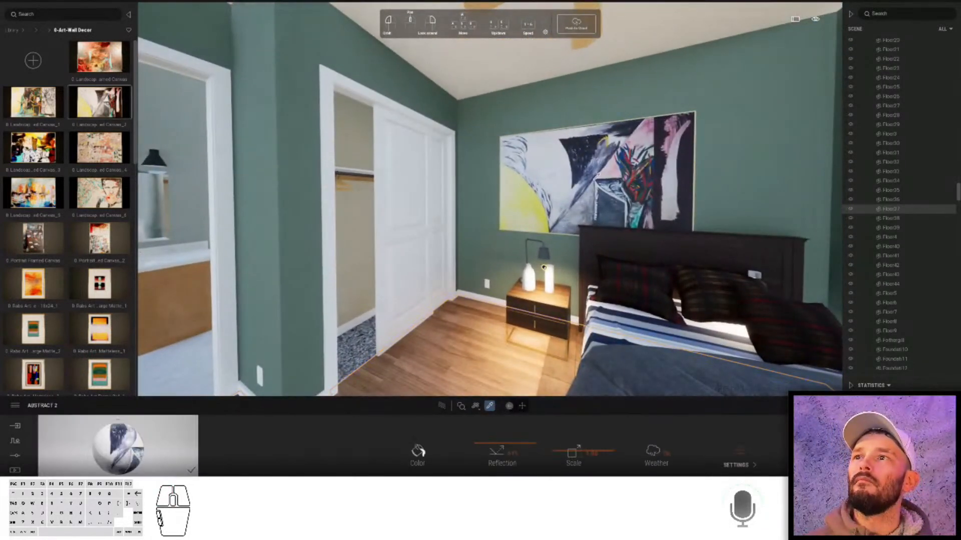
left_click(417, 453)
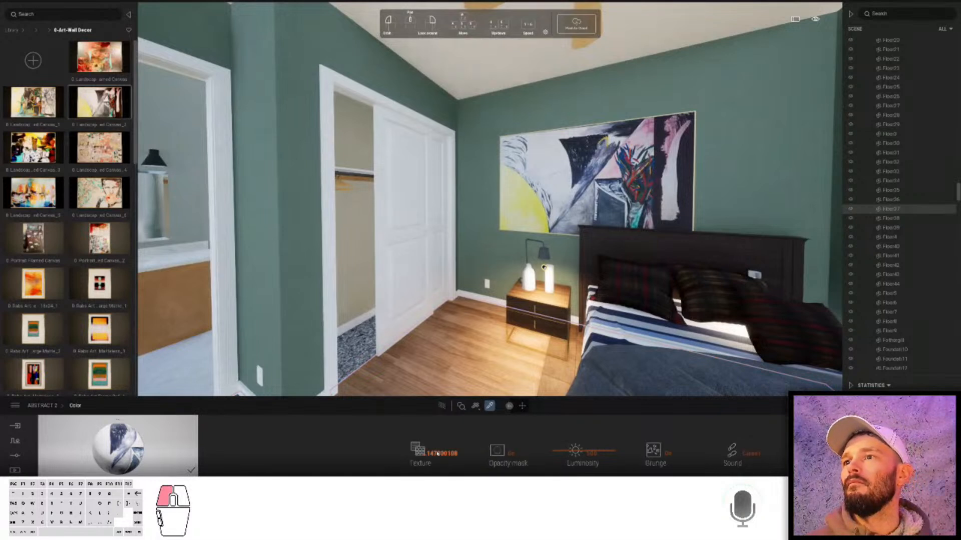
left_click(25, 31)
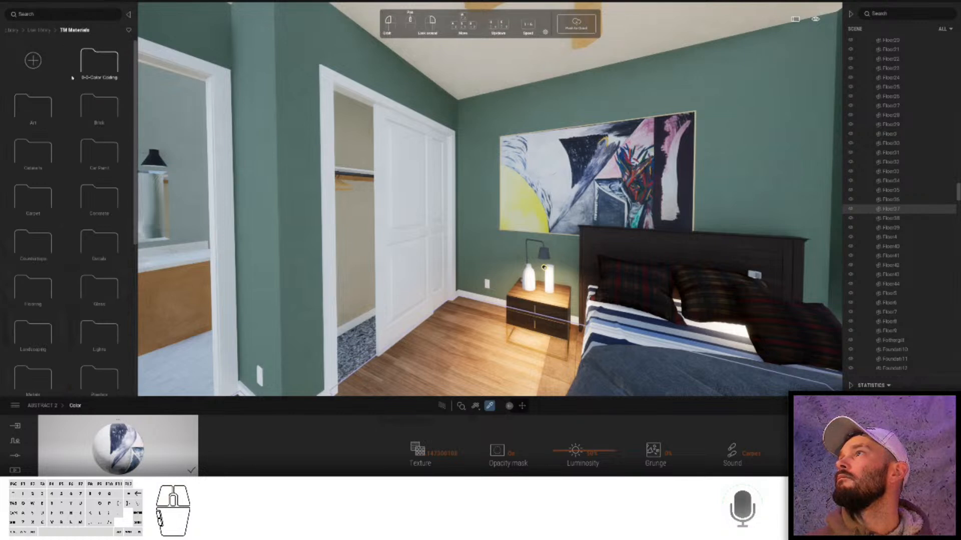
left_click(33, 105)
scroll(57, 210, "down", 5)
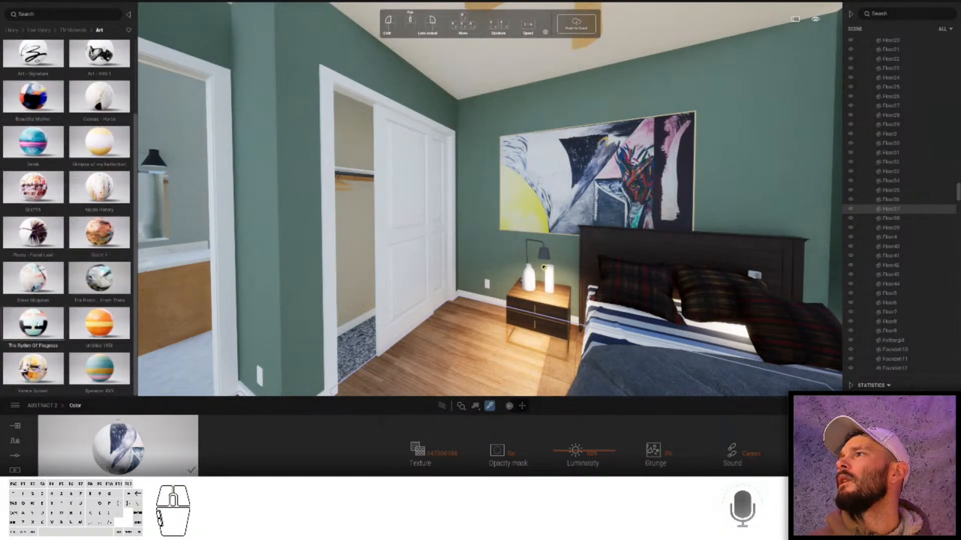
left_click_drag(99, 233, 557, 161)
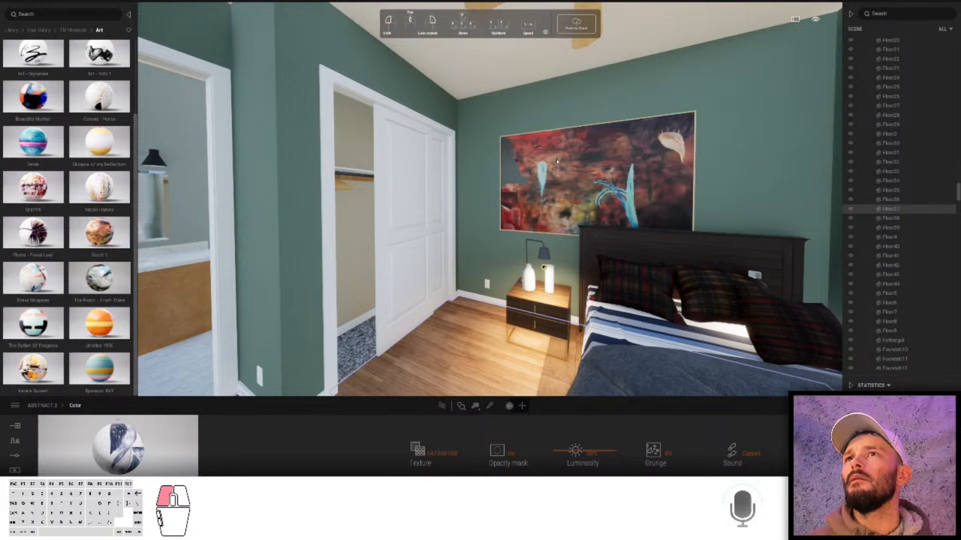
left_click(557, 161)
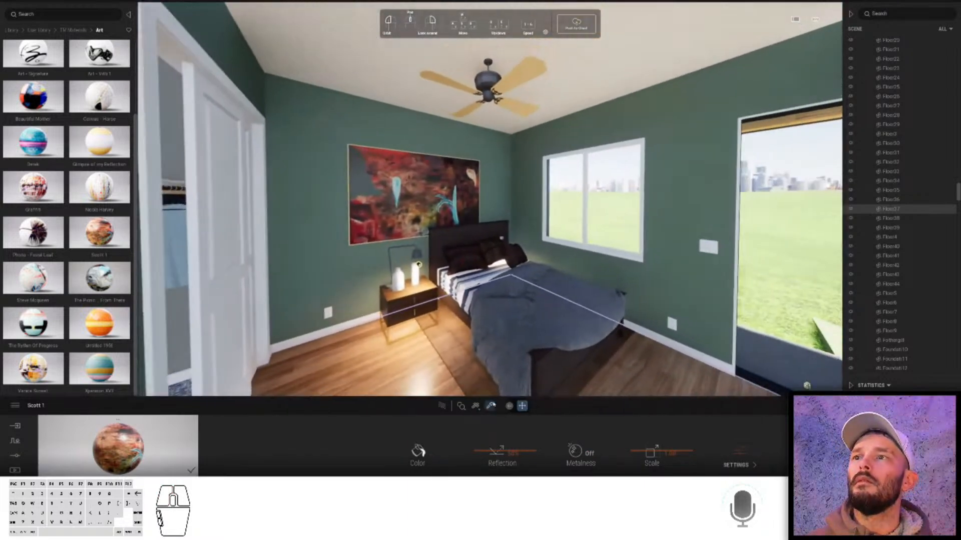
- Sample the green Drywall material on the bedroom walls and recolour it to a neutral grey
left_click(490, 405)
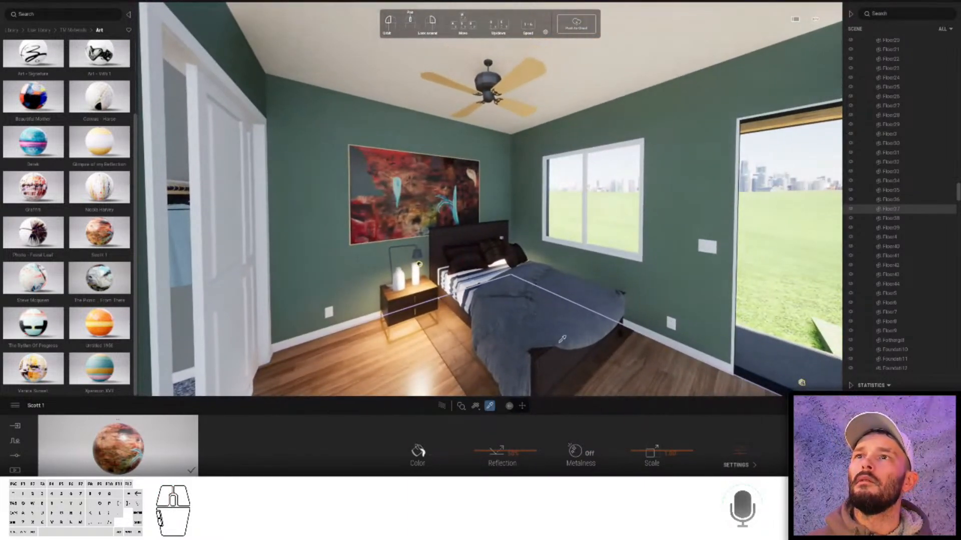
left_click(644, 289)
left_click(421, 460)
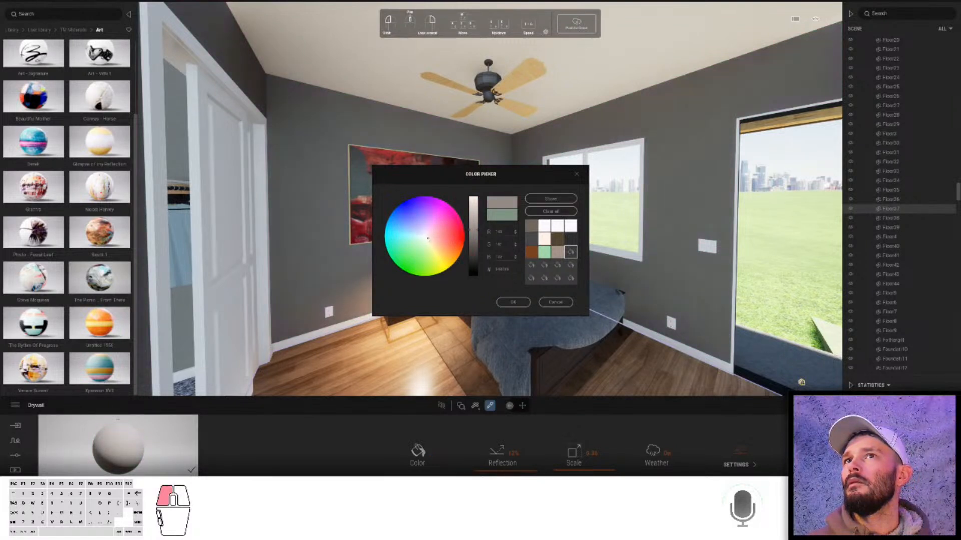
left_click(511, 303)
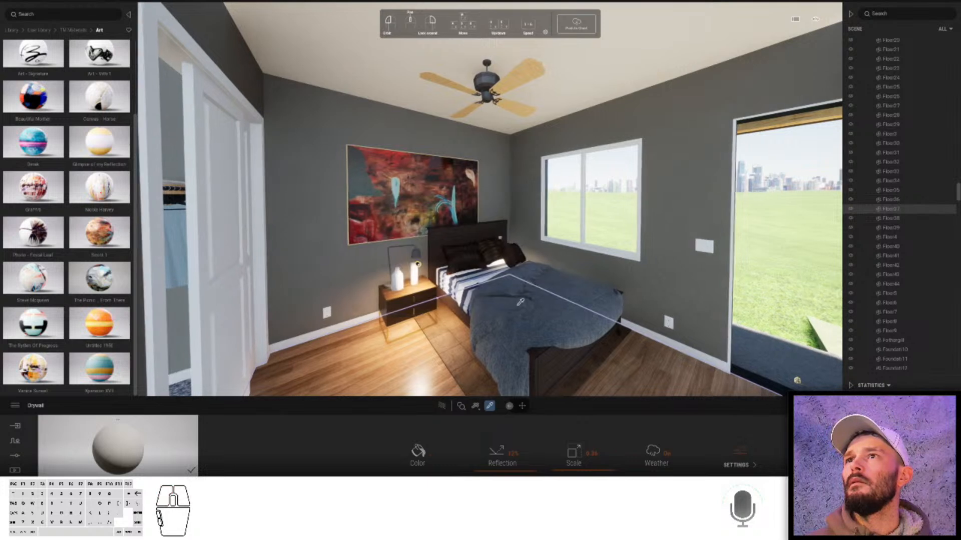
- Apply the Fabric - velvet 01 material from Upholstery and Fabric to the outer pillows on the bed
right_click_drag(518, 309, 548, 300)
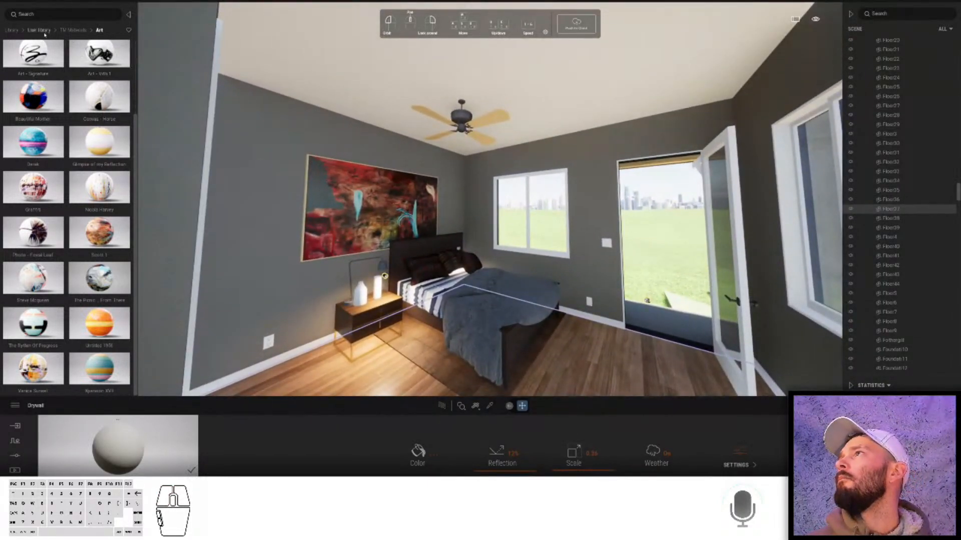
left_click(73, 30)
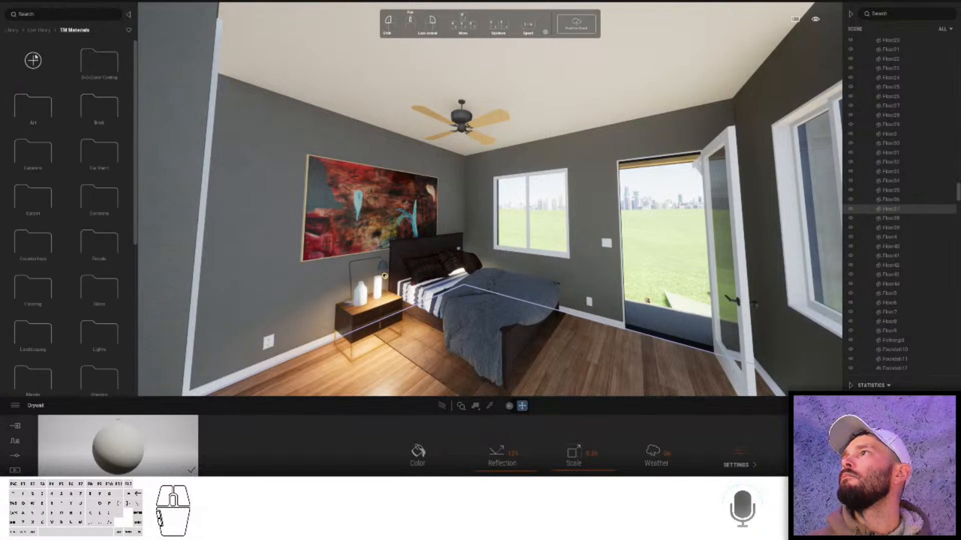
scroll(75, 249, "down", 5)
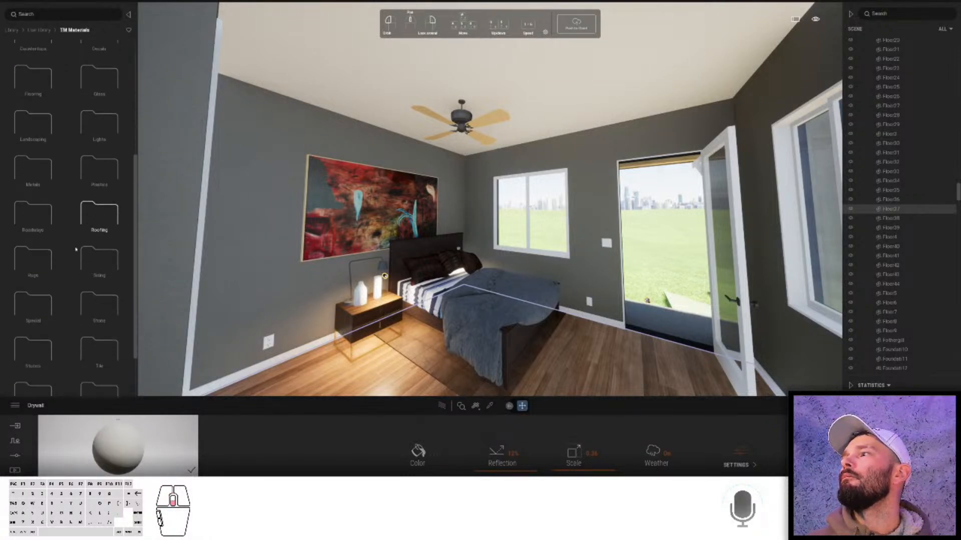
left_click(33, 328)
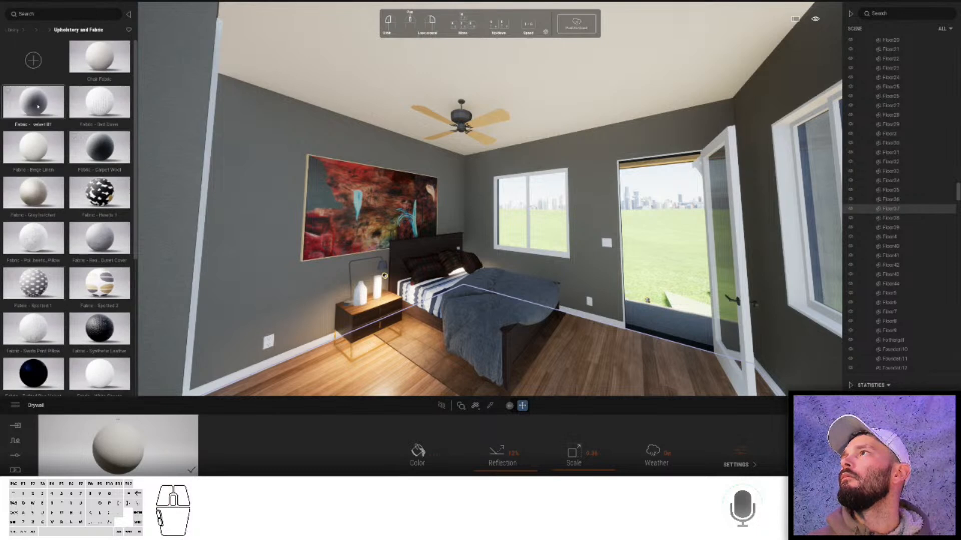
left_click_drag(384, 276, 408, 267)
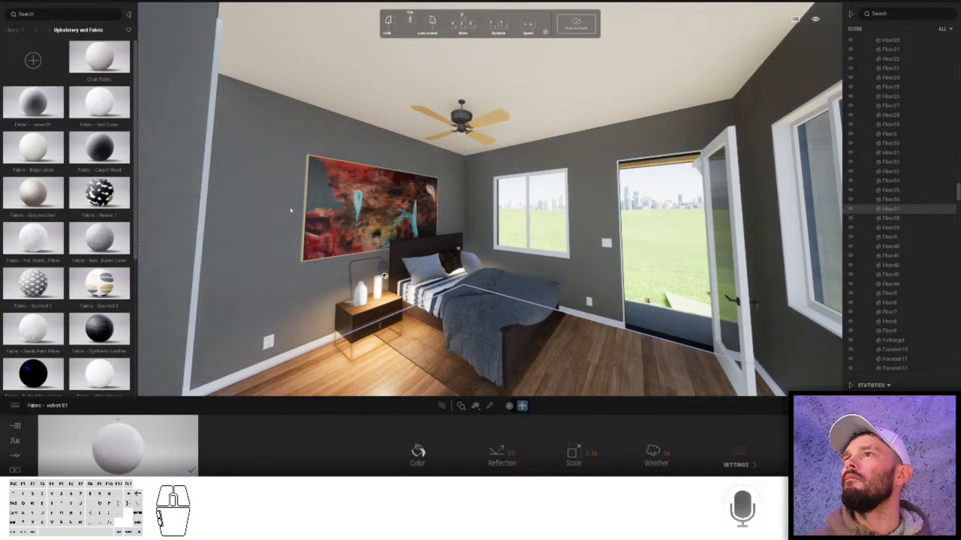
- Apply Fabric - Bed Cover to the striped sheet and the blue blanket, and Fabric - Hearts 1 to the middle pillow
left_click_drag(104, 90, 440, 287)
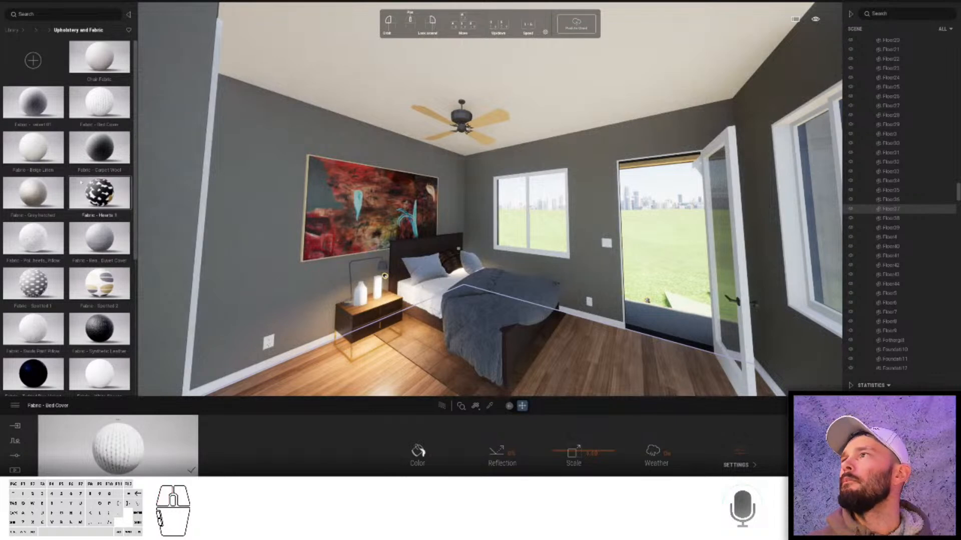
left_click_drag(99, 102, 473, 281)
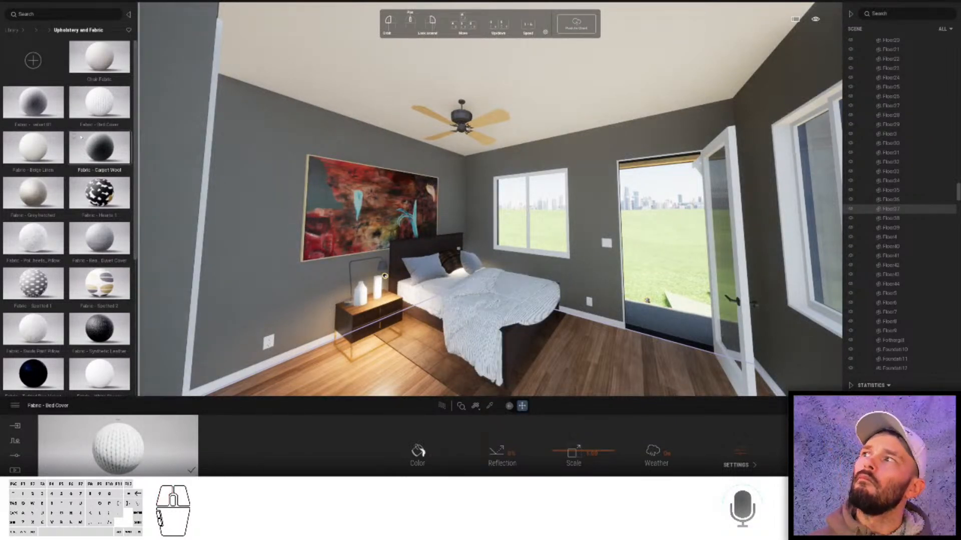
left_click_drag(75, 182, 458, 260)
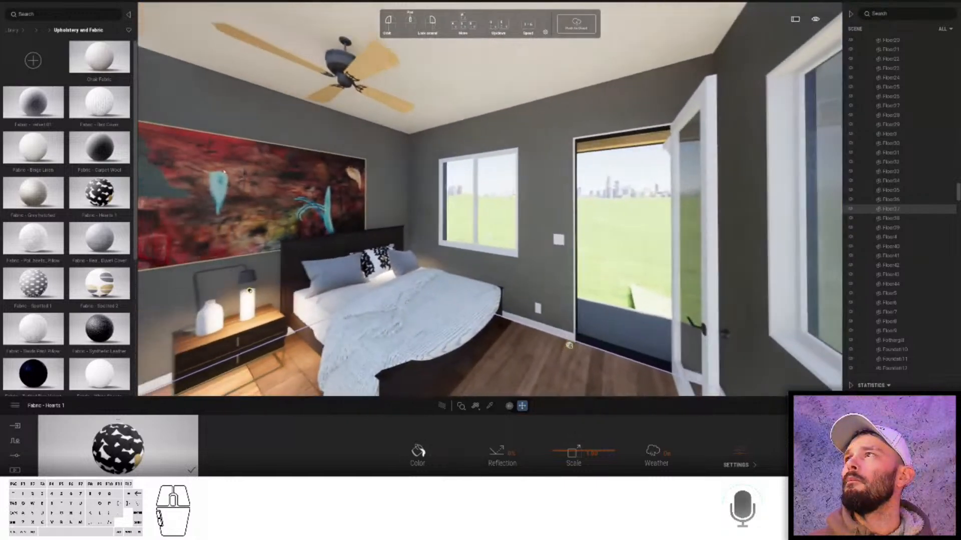
- Search the whole asset library for "Bag"
left_click(12, 30)
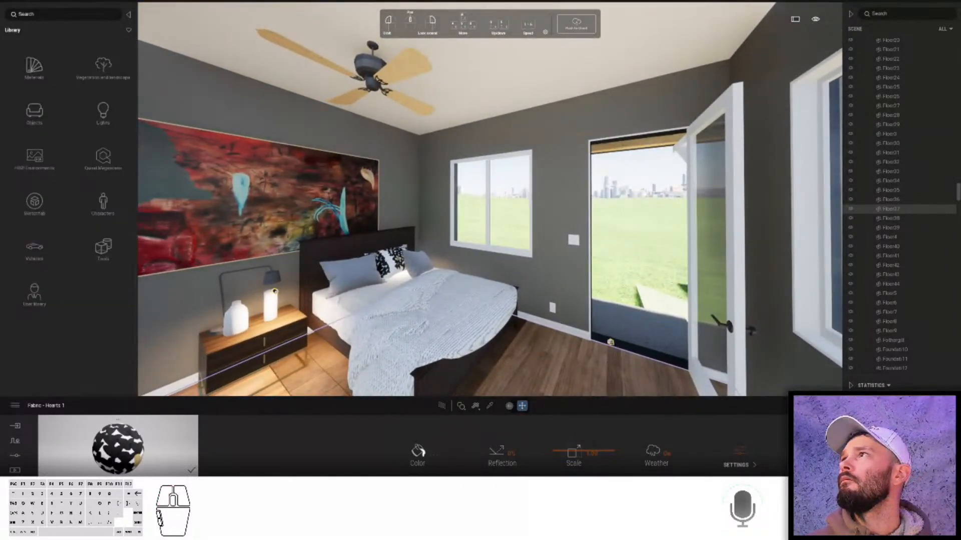
type("Bag")
key("Return")
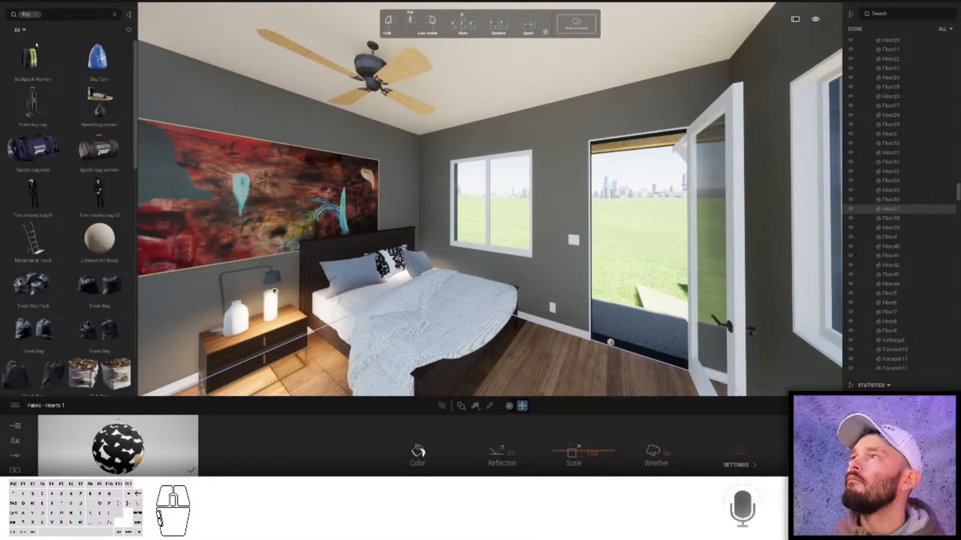
- Try out the men's and women's sports bags on the floor between the bed and the exterior door, and delete both
left_click_drag(32, 148, 529, 339)
left_click_drag(116, 137, 560, 340)
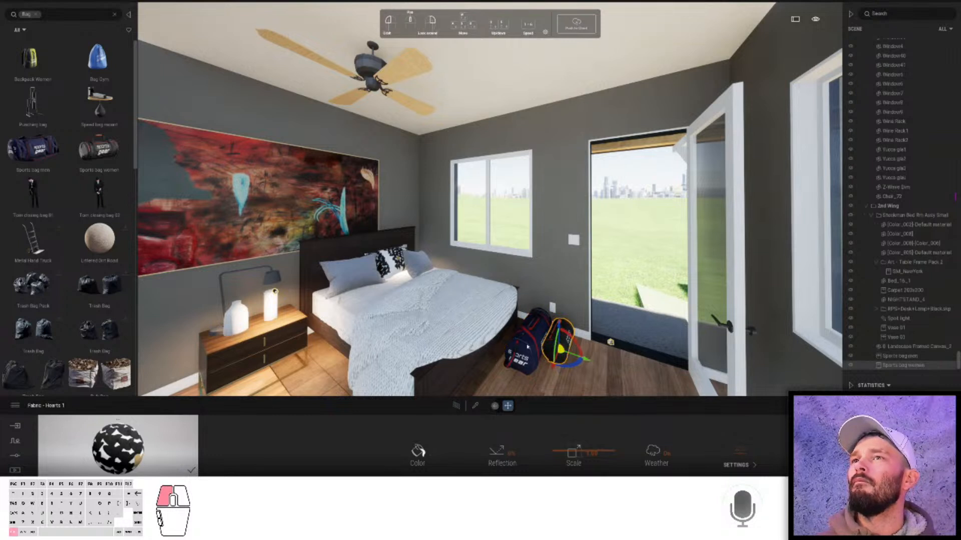
left_click(542, 325)
left_click(567, 328, "ctrl")
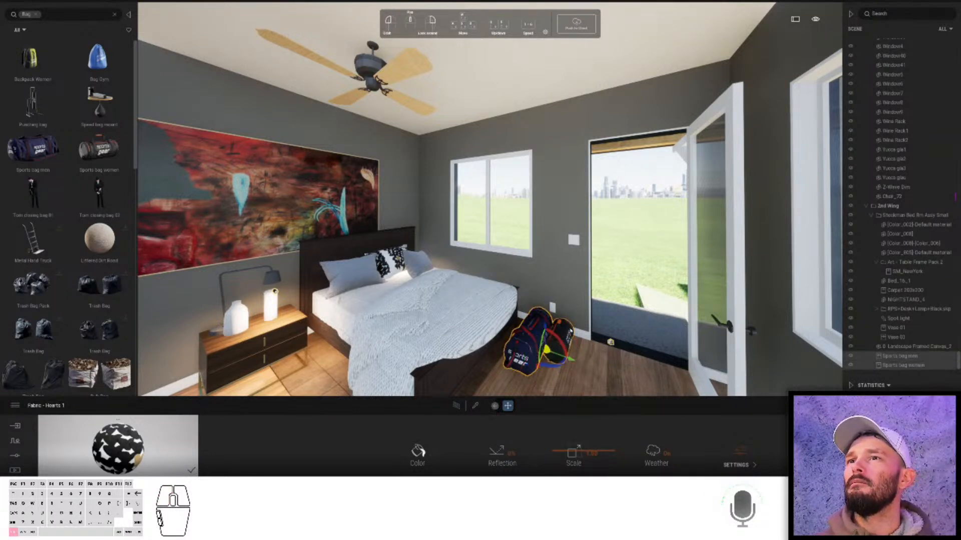
right_click(525, 323)
left_click(499, 323)
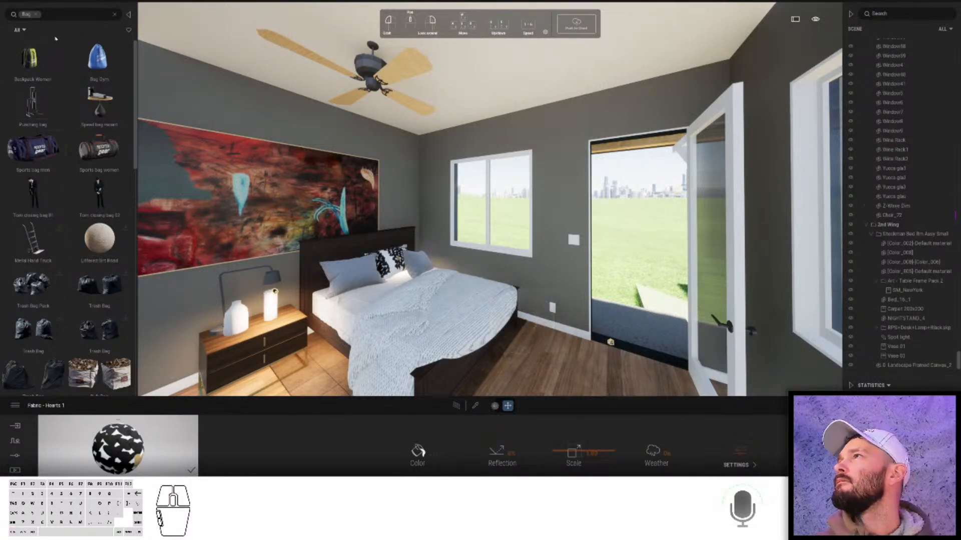
- Place the Backpack Women model on the floor between the foot of the bed and the exterior door
left_click_drag(33, 57, 538, 340)
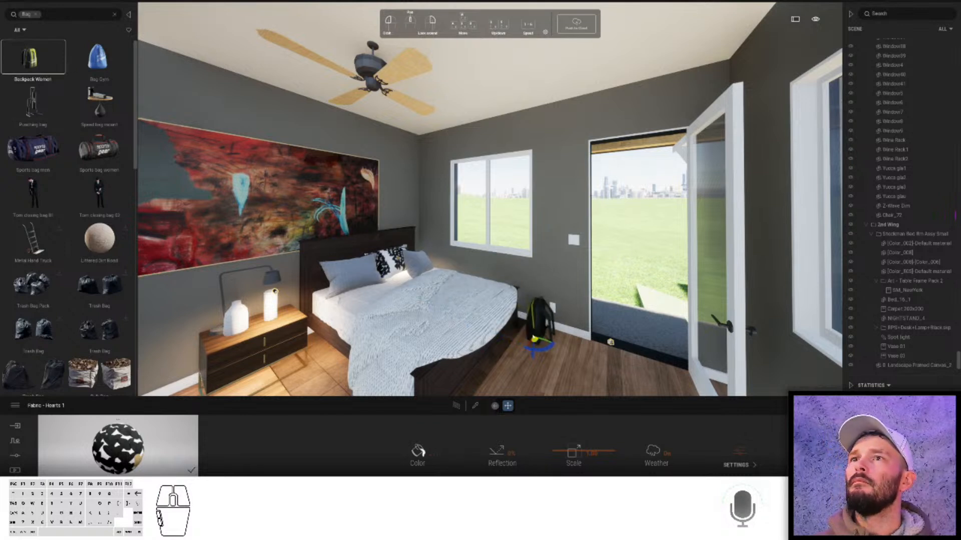
- Delete the backpack beside the bed and clear the bag search in the asset library
key("Delete")
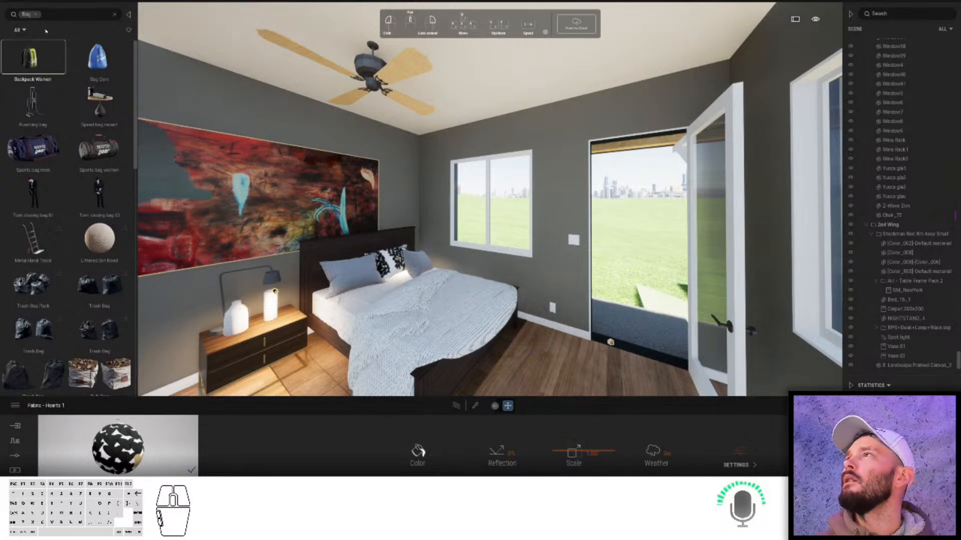
left_click(36, 15)
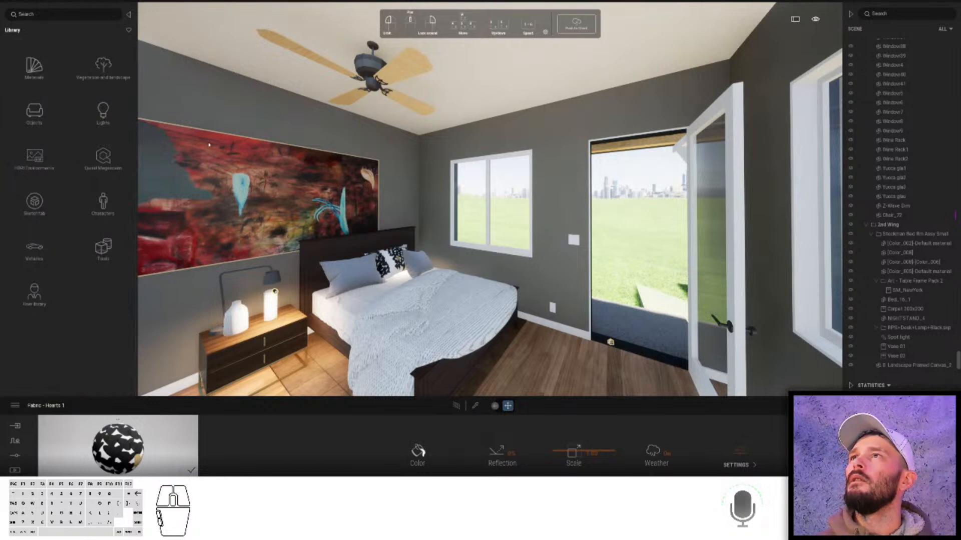
- Place the Photo framed x3 02 set from the living room decorations on the bedroom wall between the window and the open door
left_click(36, 111)
left_click(36, 71)
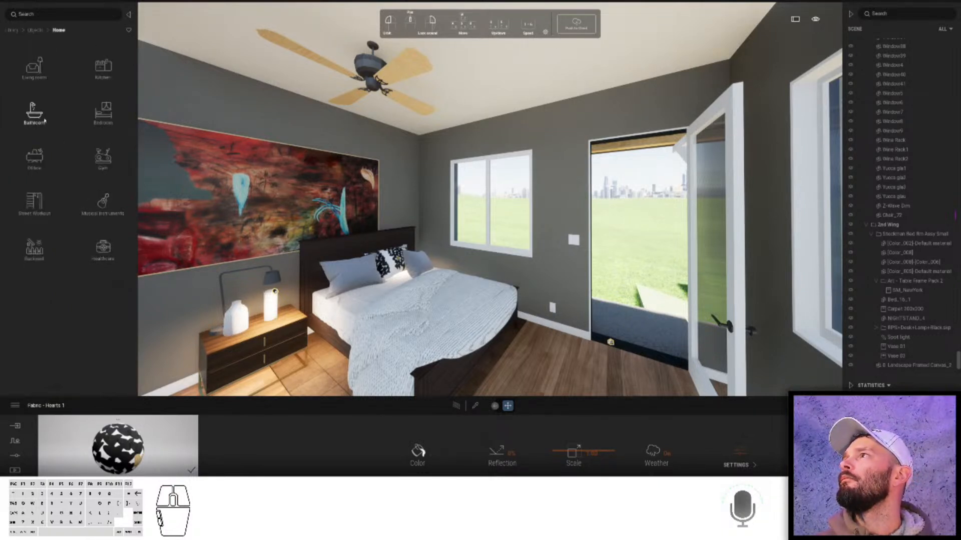
left_click(34, 75)
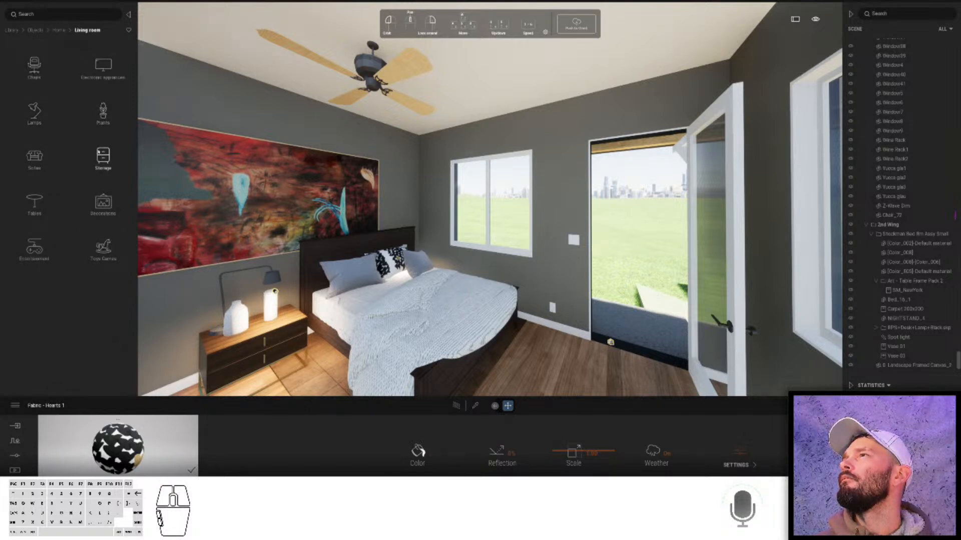
left_click(111, 205)
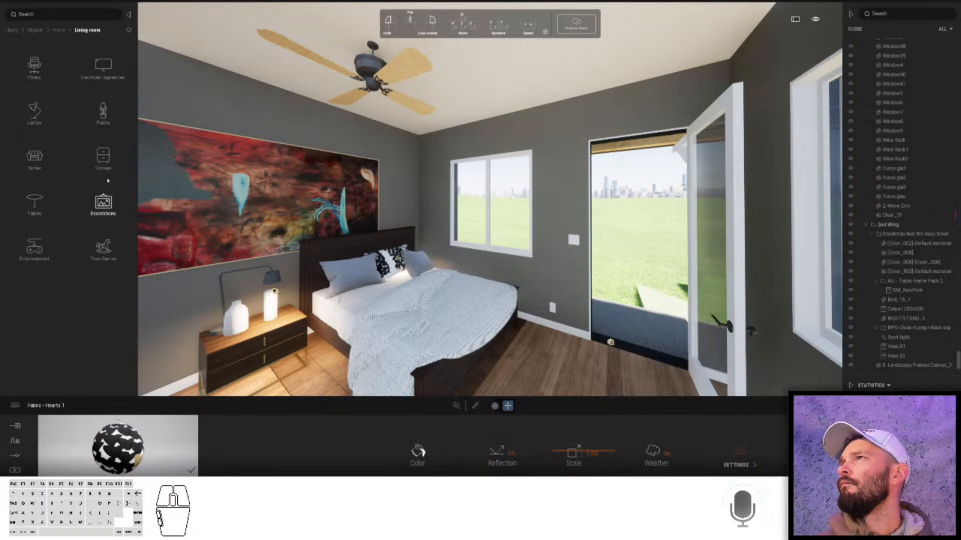
left_click(103, 202)
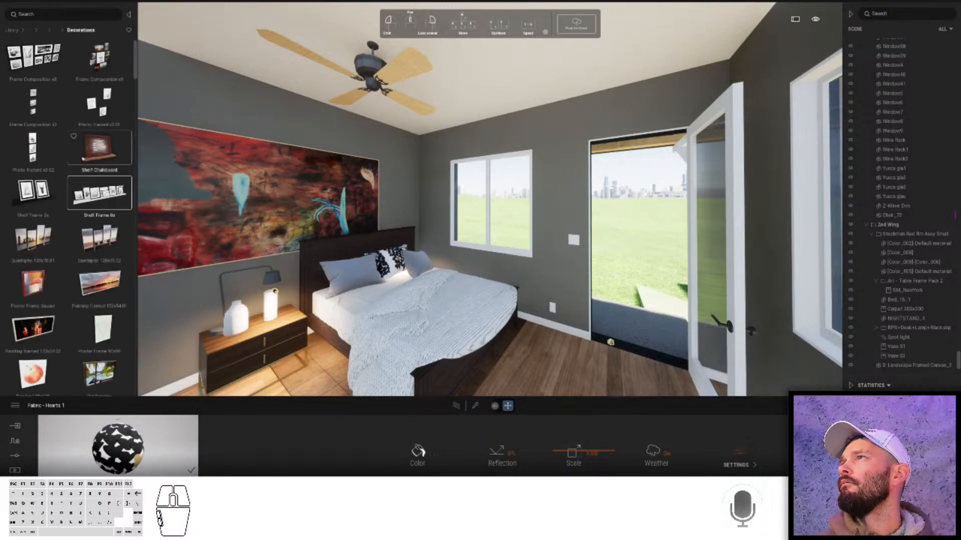
scroll(82, 134, "down", 1)
left_click_drag(33, 138, 551, 204)
left_click(550, 205)
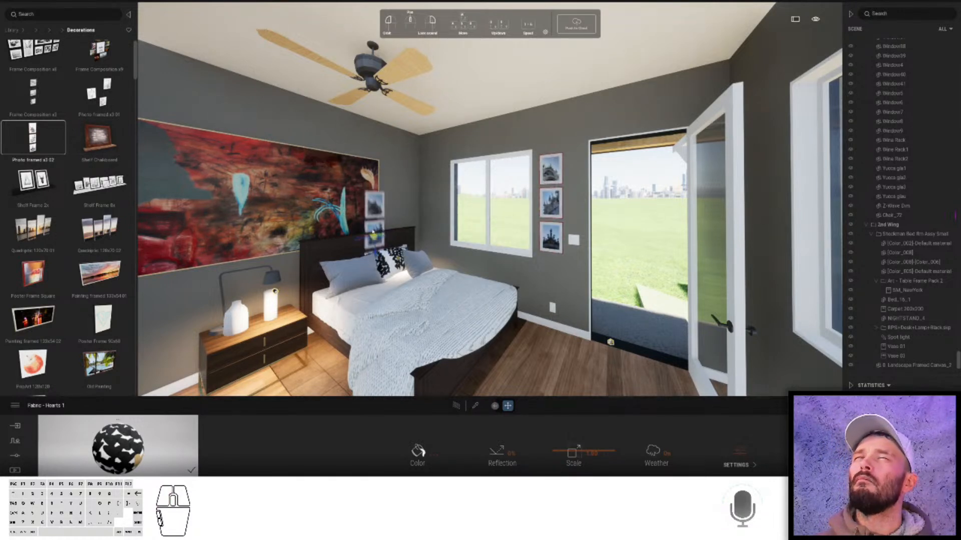
key("s")
right_click_drag(326, 222, 321, 269)
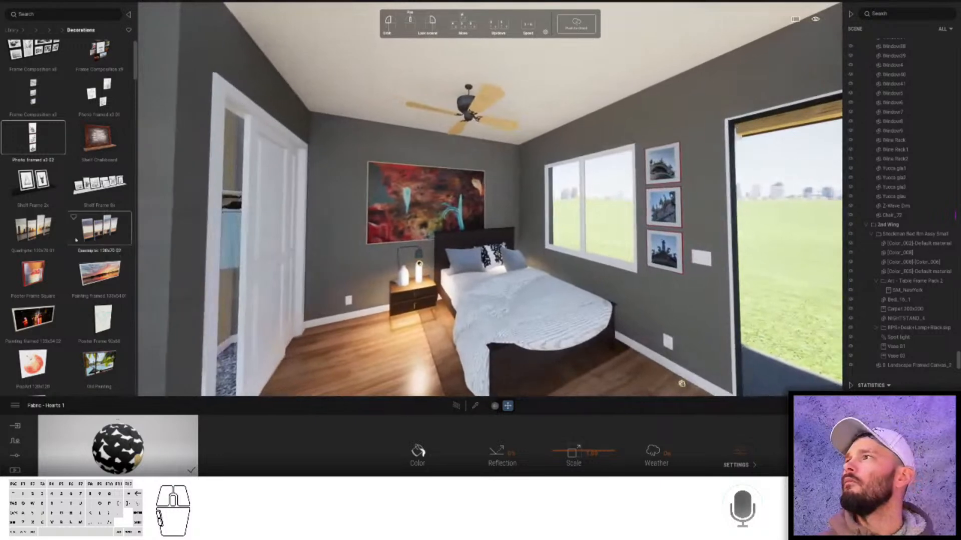
scroll(53, 124, "down", 1)
scroll(53, 124, "down", 7)
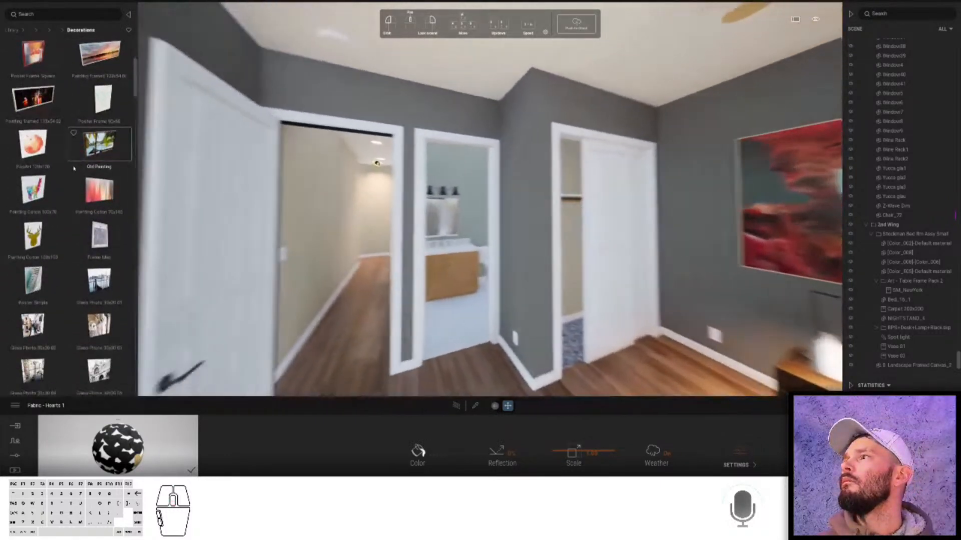
scroll(105, 265, "down", 4)
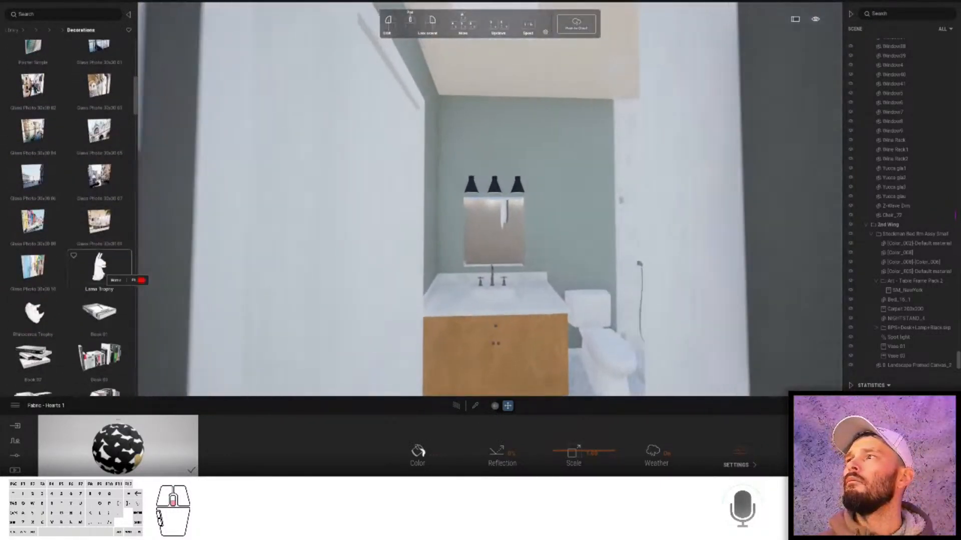
scroll(105, 276, "down", 1)
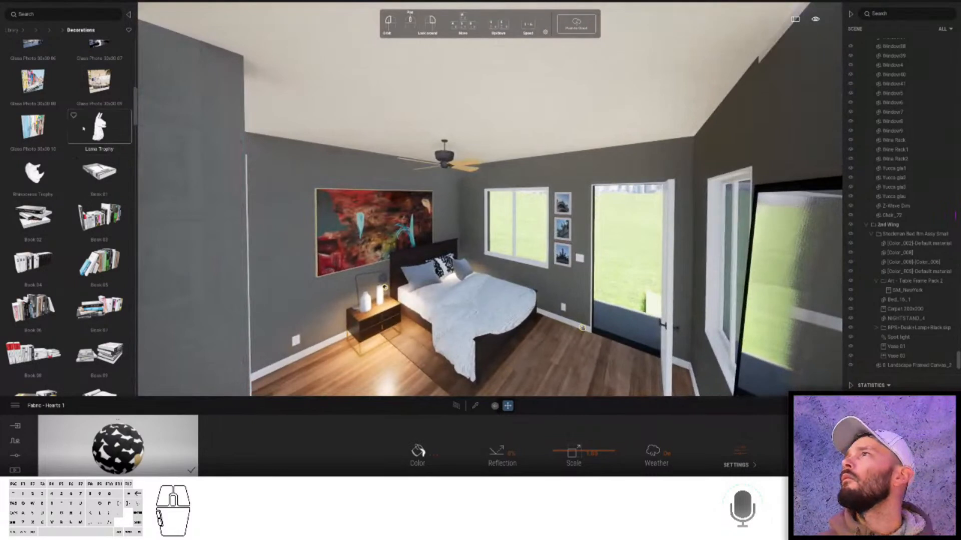
- Place the Recessed Light-21 ft from the user library's TM Models 0-Emitters folder on the bedroom ceiling near the closet
left_click(13, 31)
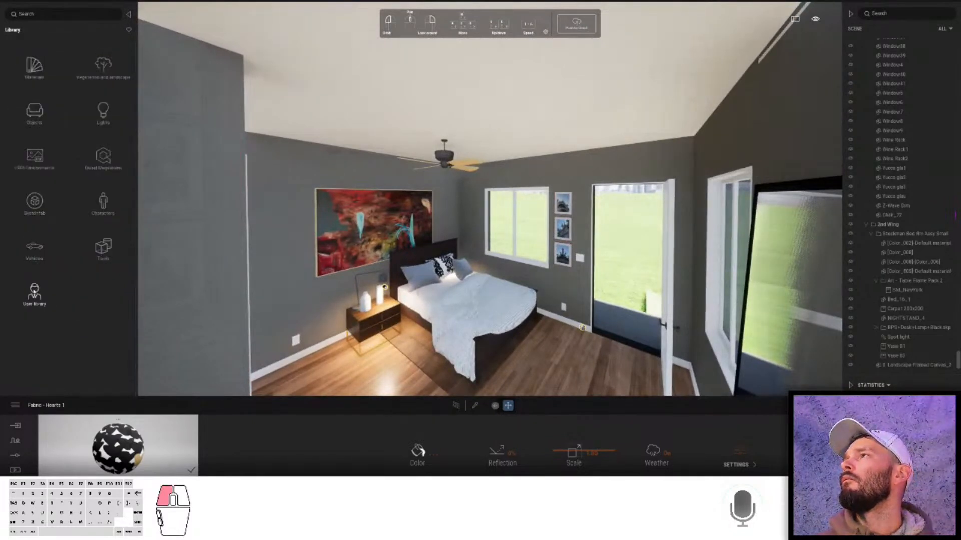
left_click(34, 294)
left_click(93, 107)
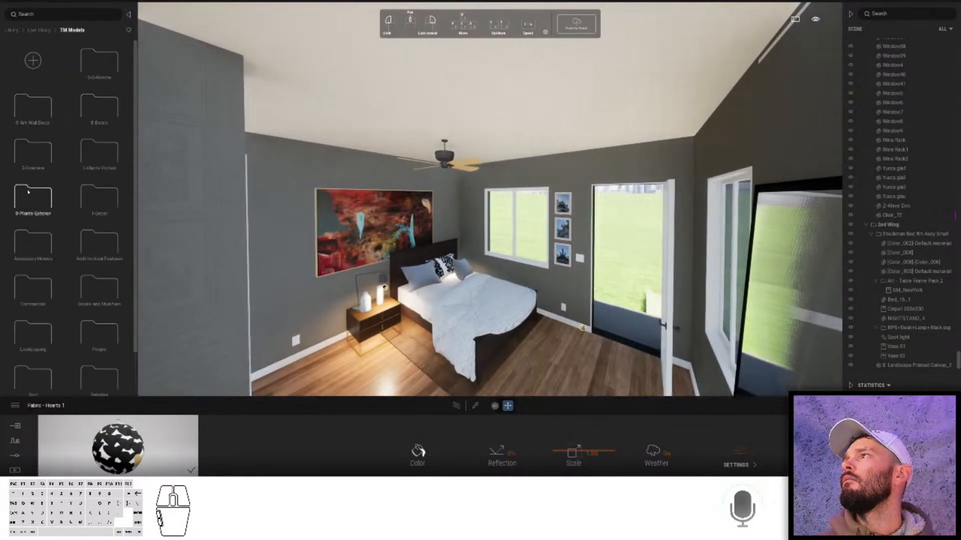
left_click(33, 150)
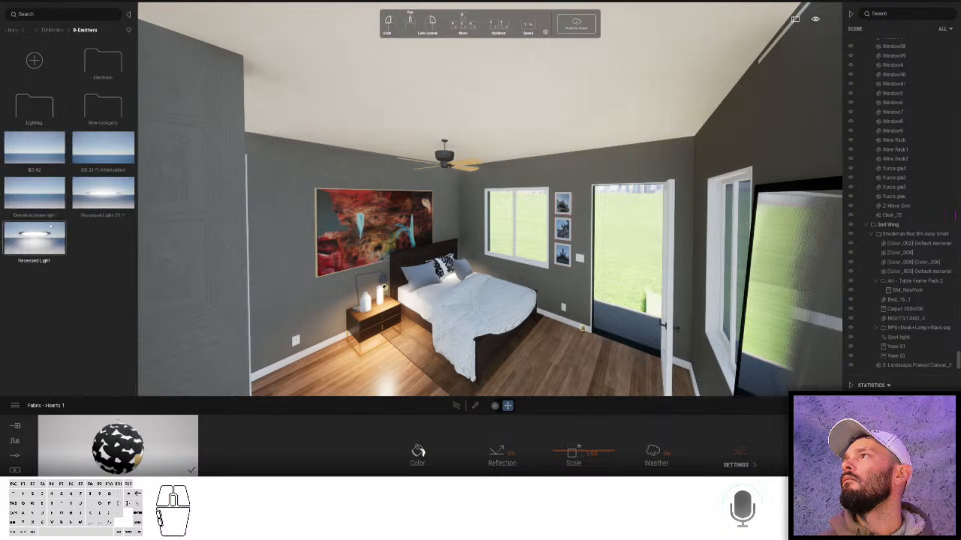
left_click_drag(103, 192, 352, 123)
right_click_drag(347, 122, 322, 122)
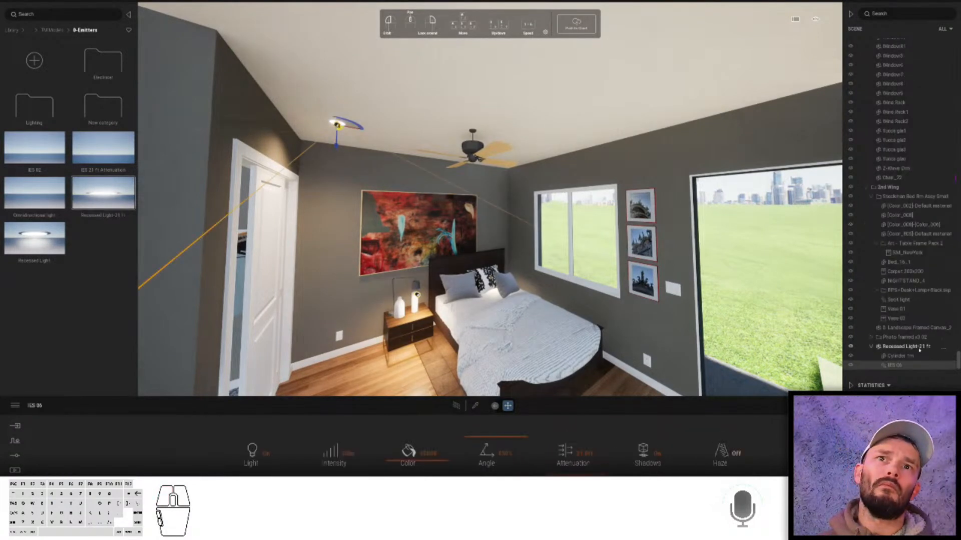
- Copy the whole Recessed Light-21 ft fixture across the bedroom ceiling to the corner beyond the fan, near the window
left_click(917, 347)
key("space")
left_click(485, 205)
key("space")
left_click(431, 266)
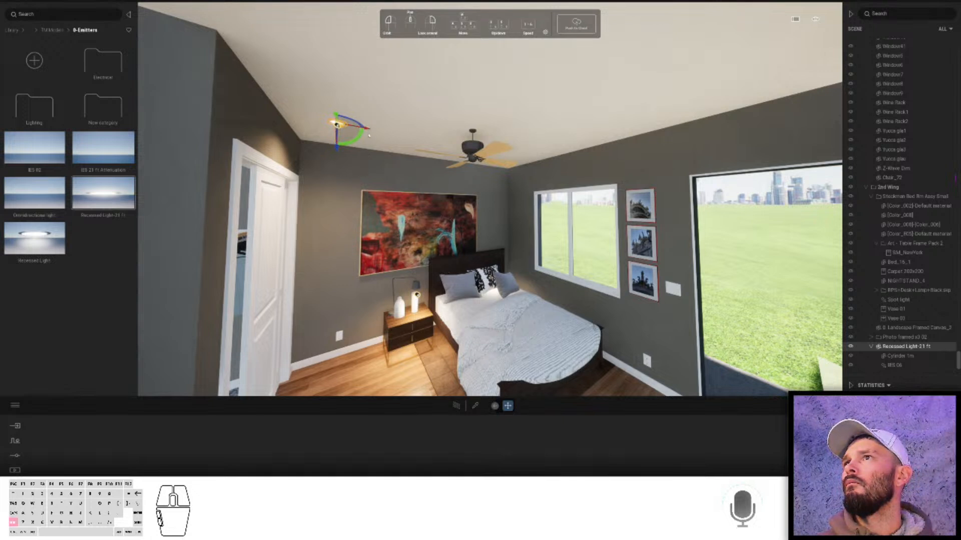
left_click_drag(337, 125, 519, 158, "shift")
left_click(461, 281)
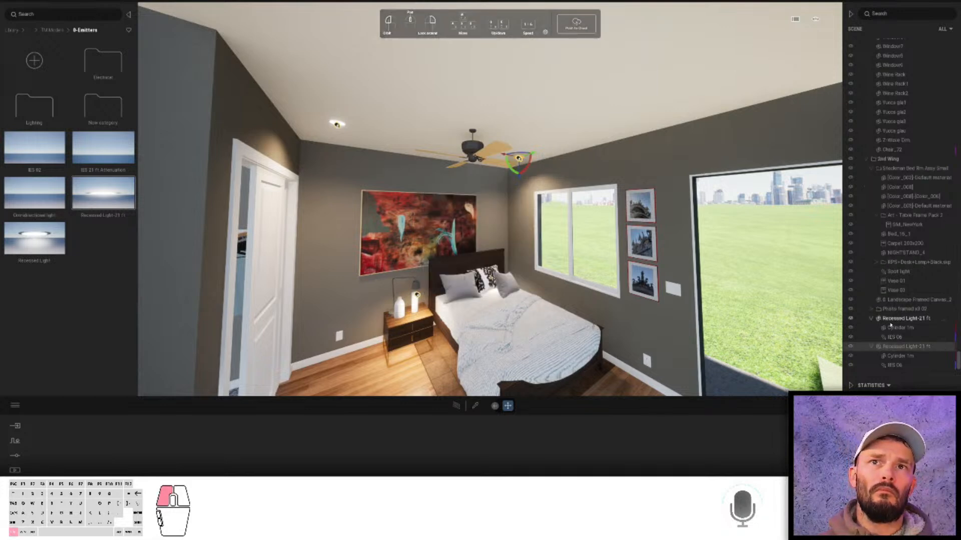
- Select both recessed lights and copy the pair to the opposite side of the bedroom ceiling
left_click(876, 323, "ctrl")
right_click_drag(581, 184, 676, 184)
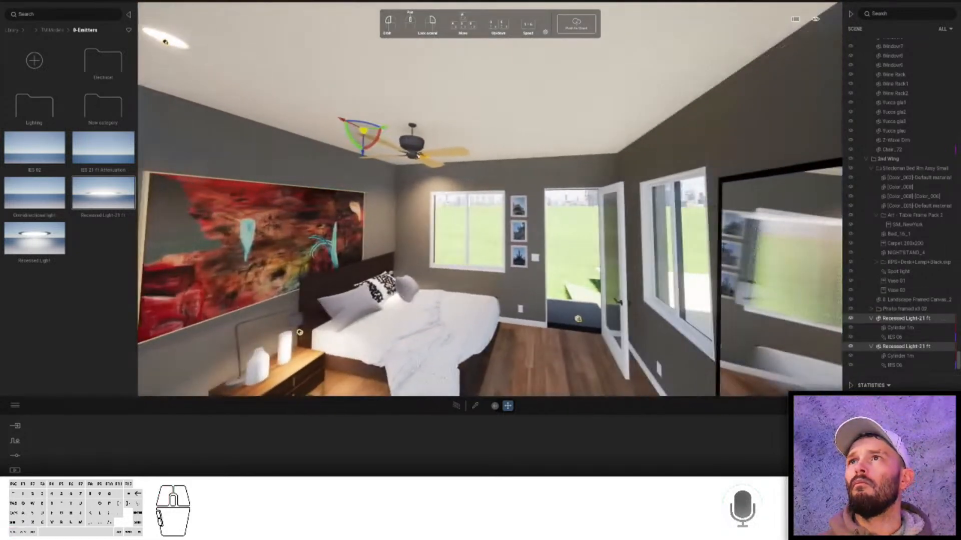
left_click_drag(385, 127, 386, 128)
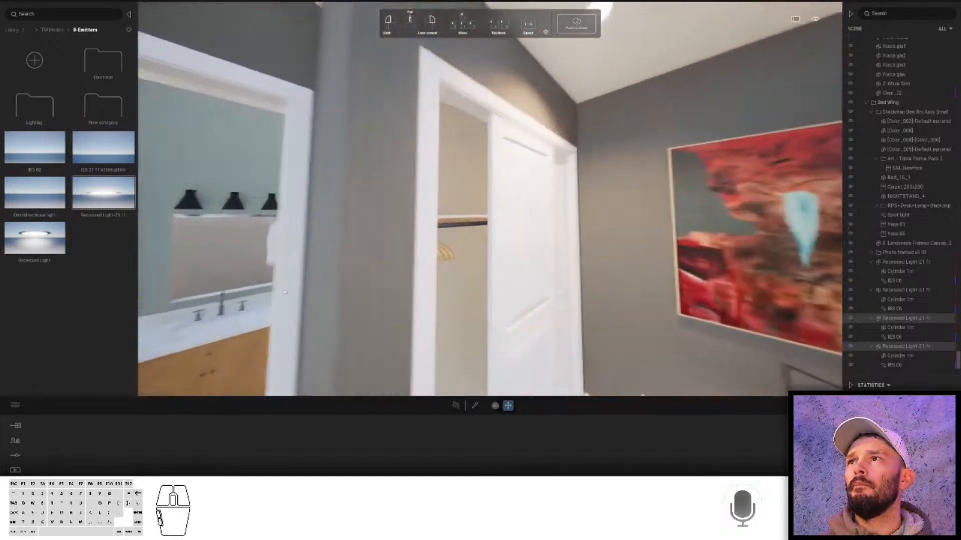
- Place a Recessed Light fixture on the ceiling inside the bedroom closet
right_click_drag(285, 293, 268, 303)
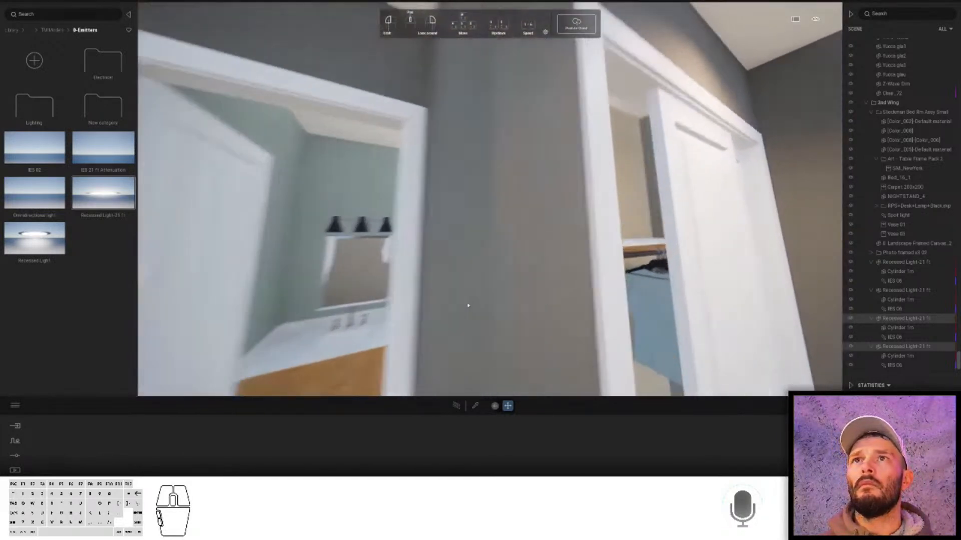
right_click_drag(468, 305, 479, 288)
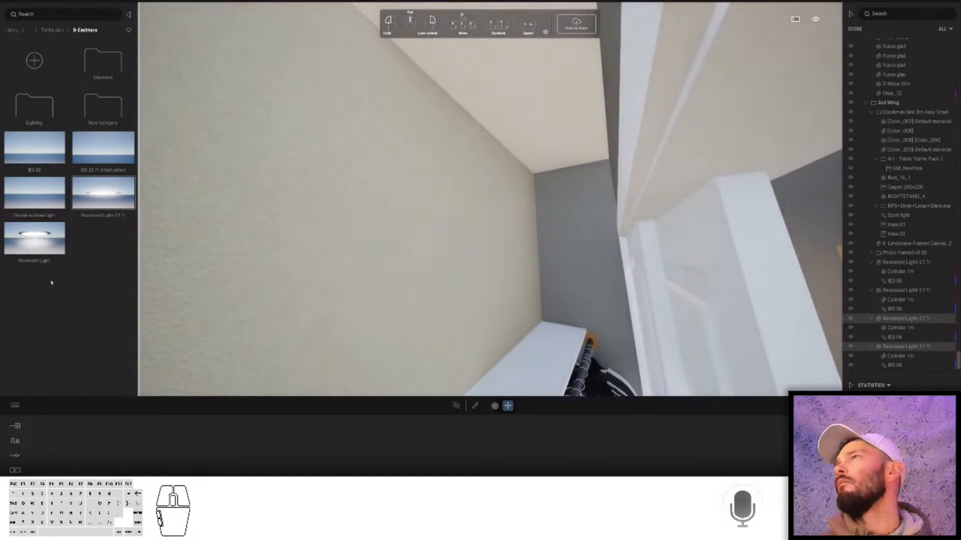
left_click_drag(47, 230, 492, 151)
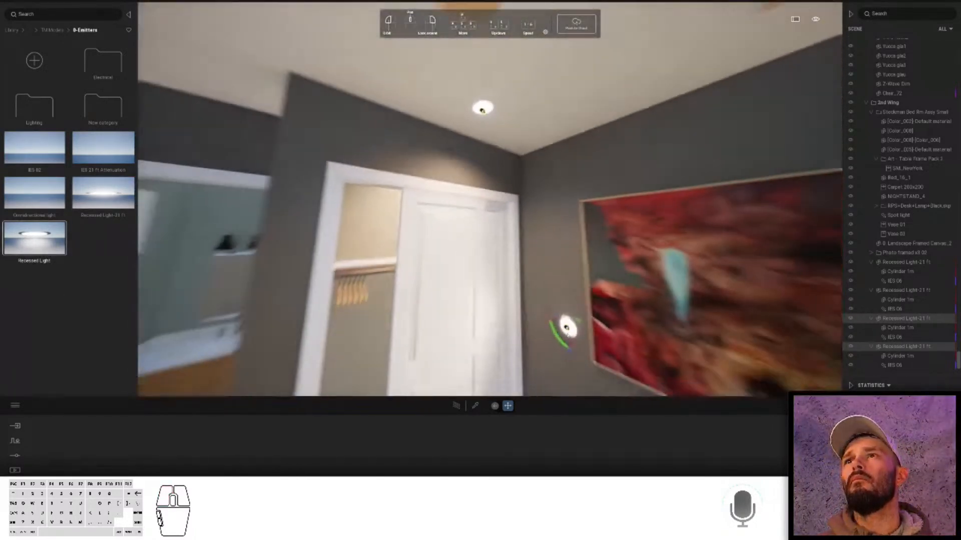
- Place a Recessed Light fixture on the bathroom ceiling above the shower
right_click_drag(567, 334, 545, 272)
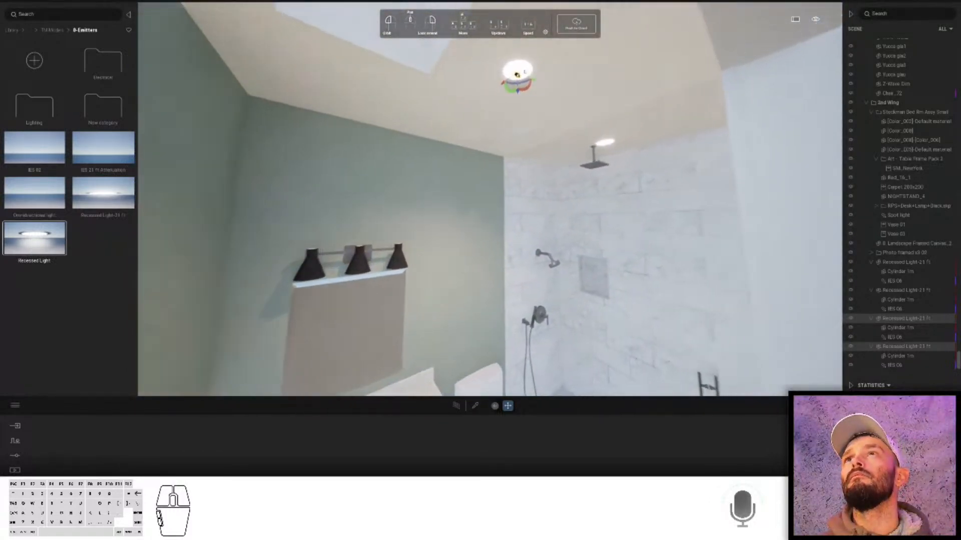
right_click_drag(554, 115, 635, 98)
mouse_move(555, 274)
right_mouse_down()
mouse_move(615, 302)
mouse_move(570, 270)
right_mouse_up()
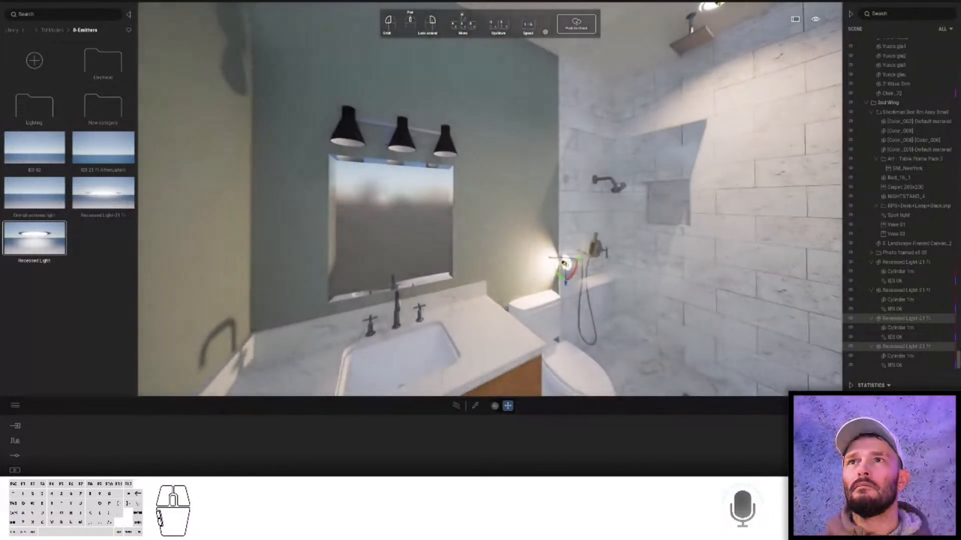
- Apply the Clear glass material from the library's glass materials to the bathroom's shower glass
left_click(14, 30)
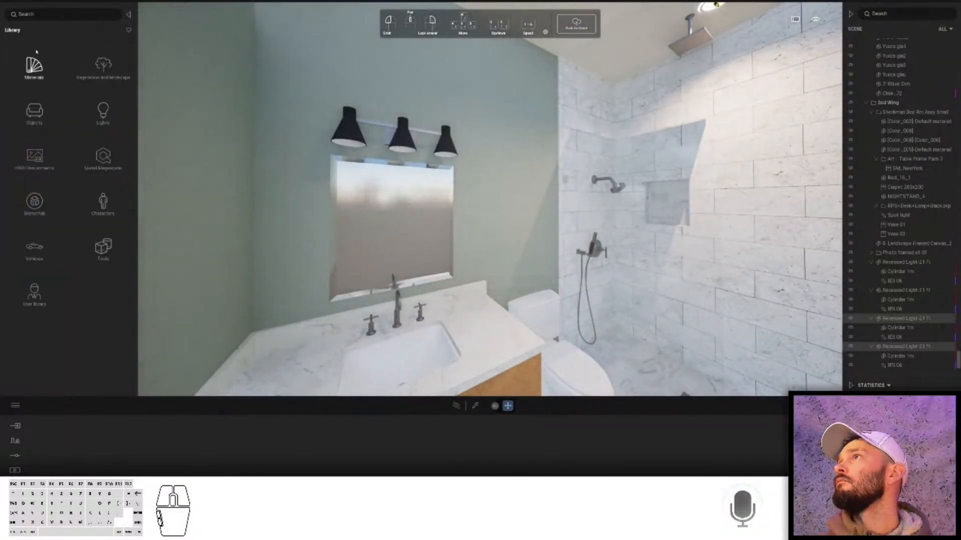
left_click(34, 65)
left_click(103, 66)
left_click_drag(33, 57, 588, 197)
right_click_drag(589, 196, 1, 134)
- Try the Two sided glass material on the shower glass and reapply Clear glass
left_click_drag(33, 148, 495, 202)
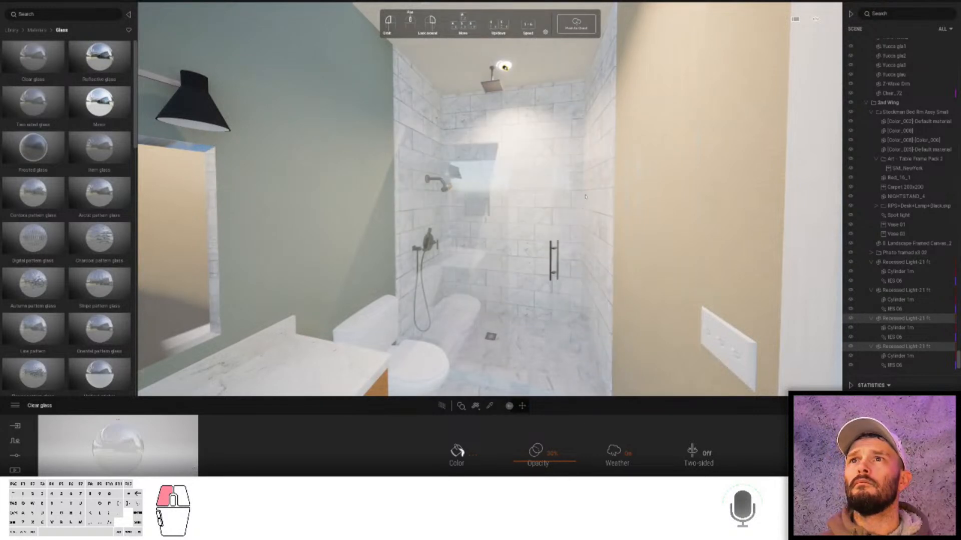
mouse_move(48, 105)
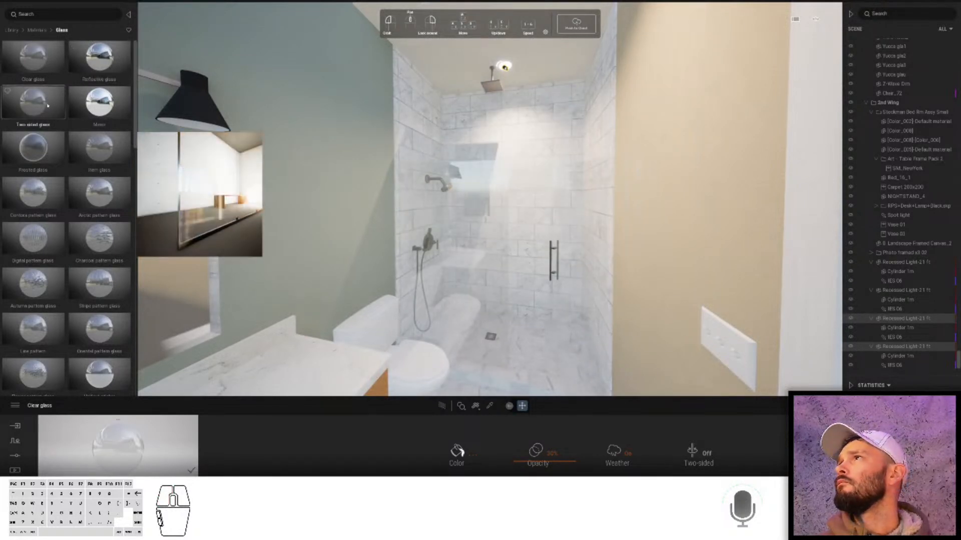
left_click_drag(29, 112, 479, 201)
left_click_drag(289, 168, 40, 107)
mouse_move(88, 149)
left_mouse_down()
mouse_move(420, 182)
mouse_move(86, 140)
mouse_move(55, 145)
mouse_move(468, 188)
mouse_move(80, 136)
left_mouse_up()
left_click_drag(43, 62, 450, 192)
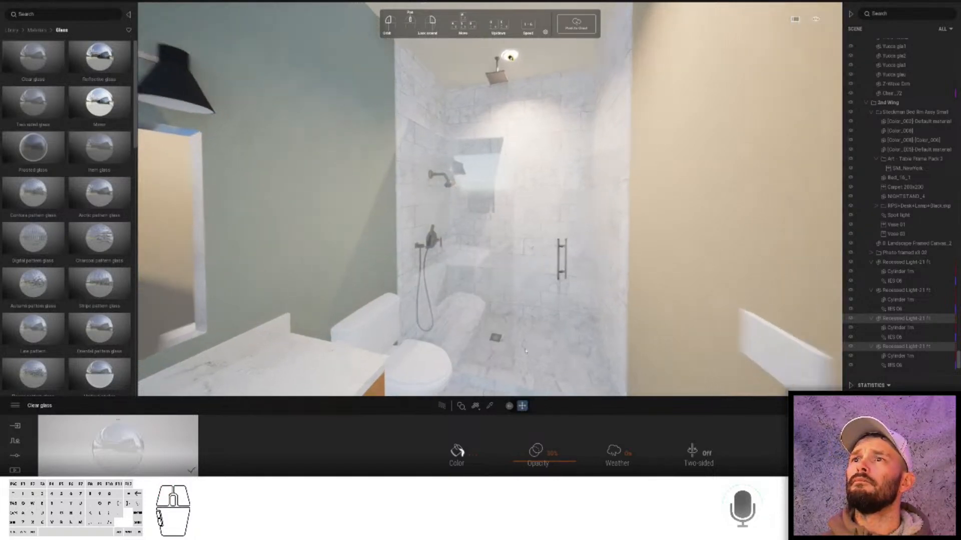
- Sample the Appliance Silver material from the handheld shower fitting and apply it to the clip where the glass panel meets the wall
left_click(489, 406)
middle_click_drag(431, 326, 433, 306)
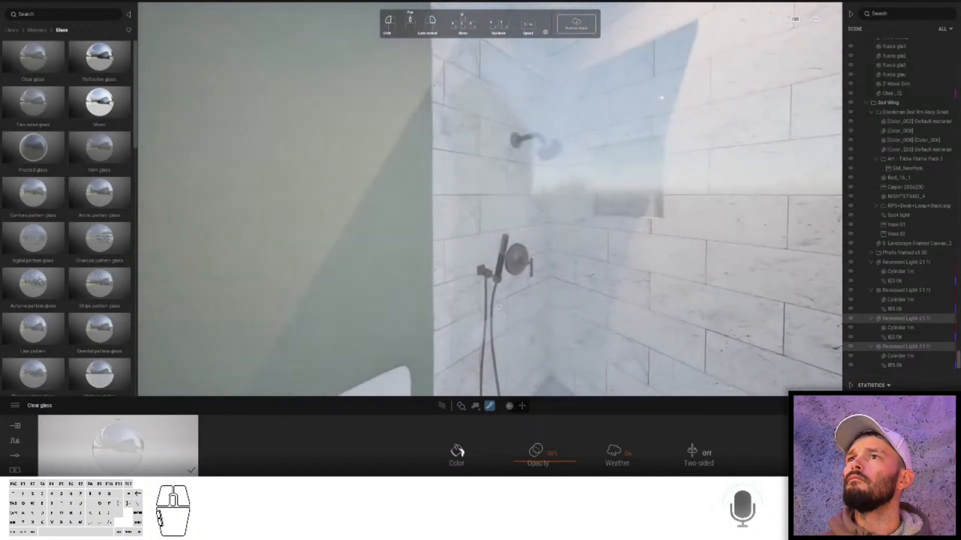
scroll(434, 300, "up", 2)
left_click(441, 264)
scroll(427, 291, "down", 3)
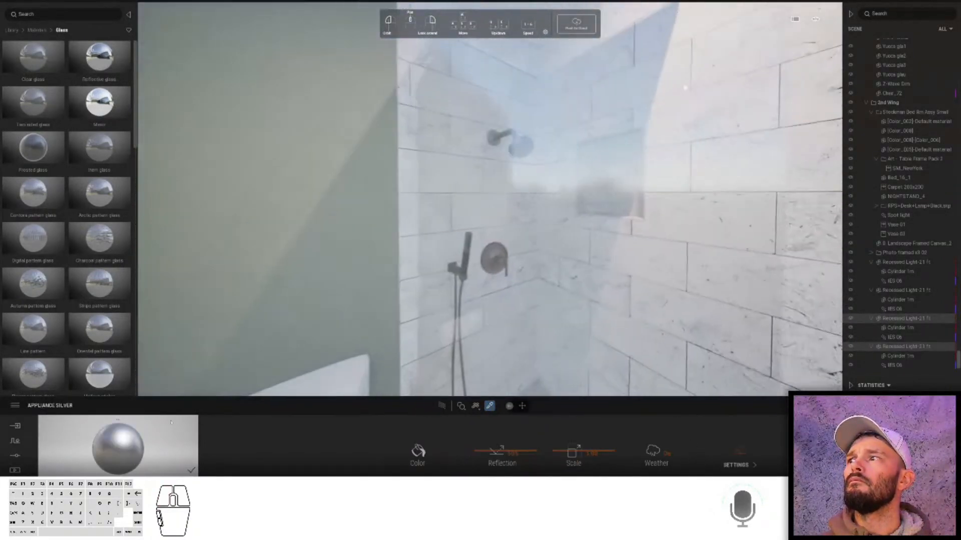
left_click_drag(118, 448, 412, 126)
scroll(435, 227, "down", 4)
middle_click_drag(435, 226, 466, 270)
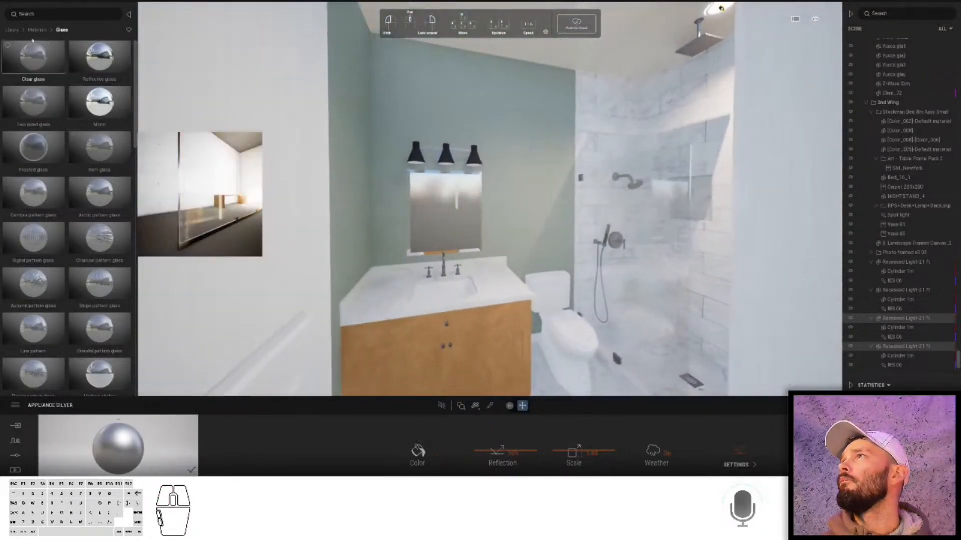
- Place a Box Reflection Probe from the library's tools on the bathroom vanity in front of the mirror
left_click(12, 30)
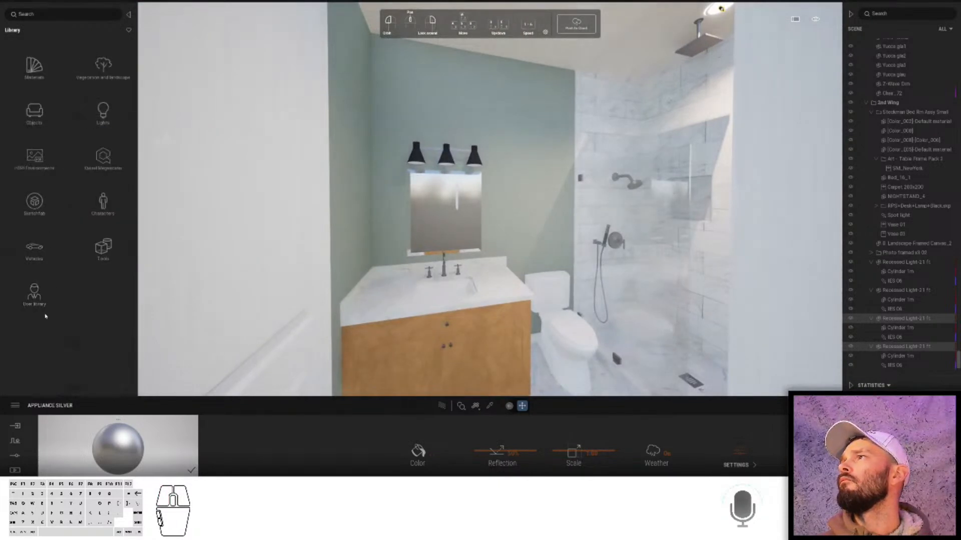
left_click(34, 295)
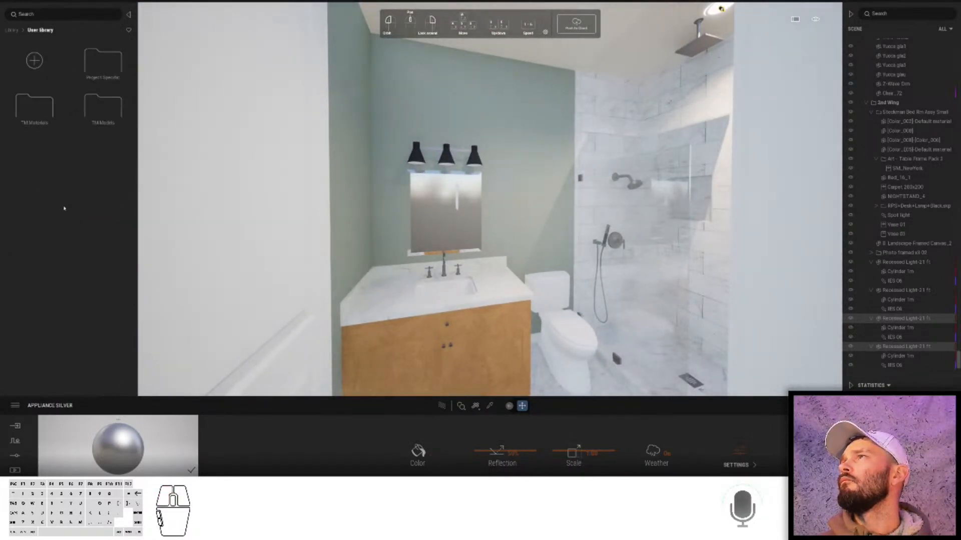
left_click(12, 30)
left_click(103, 248)
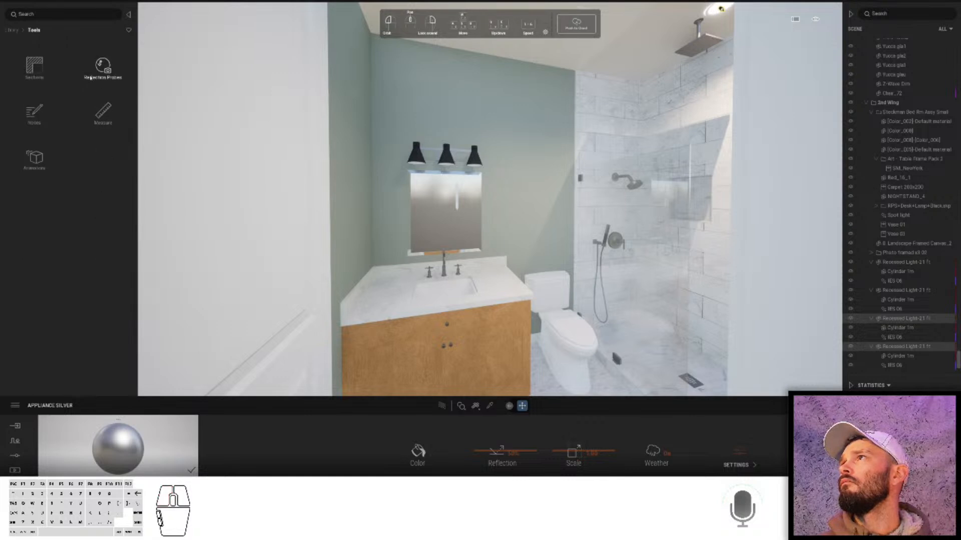
left_click(93, 75)
left_click(96, 56)
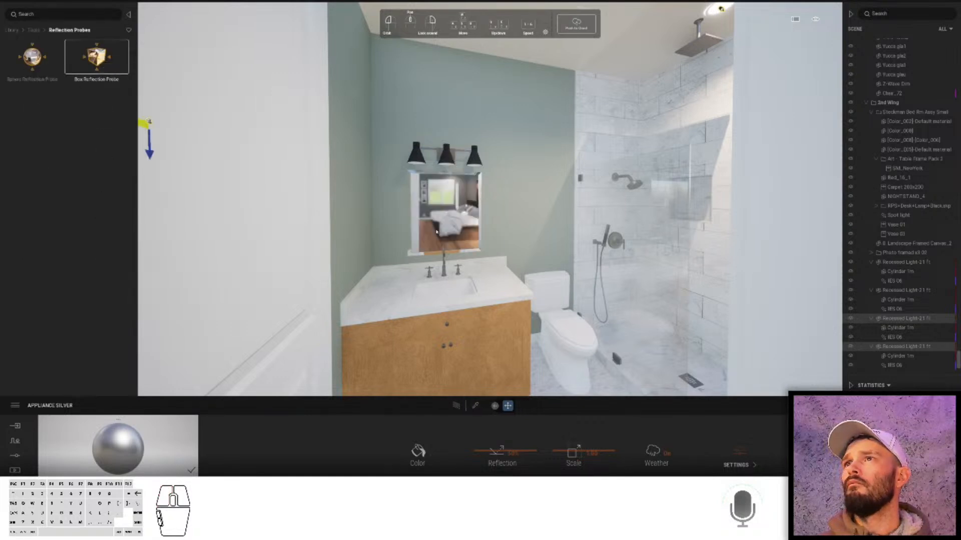
right_click(453, 257)
- Place the user library's Omnidirectional light from the emitter models inside the first shade of the bathroom vanity fixture
right_click_drag(480, 217, 400, 197)
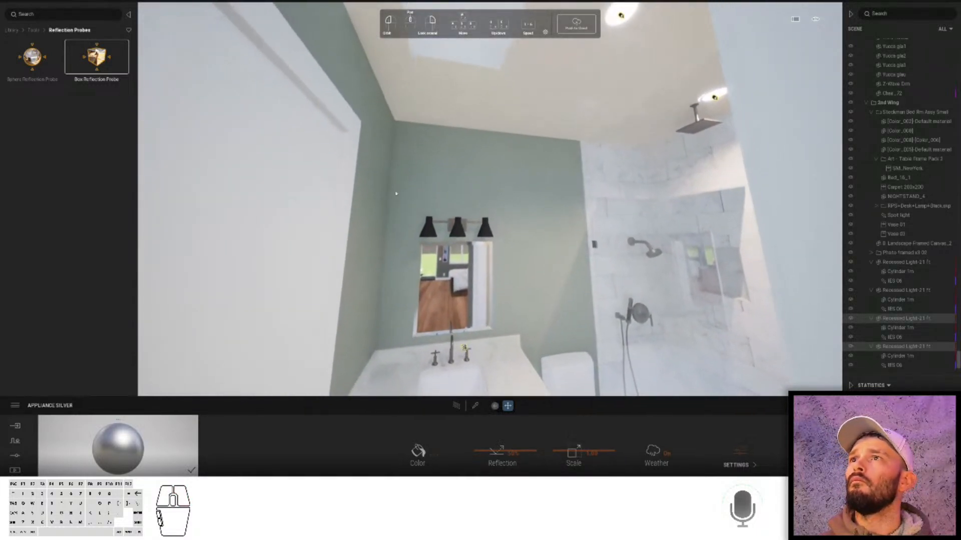
key("w")
left_click(12, 31)
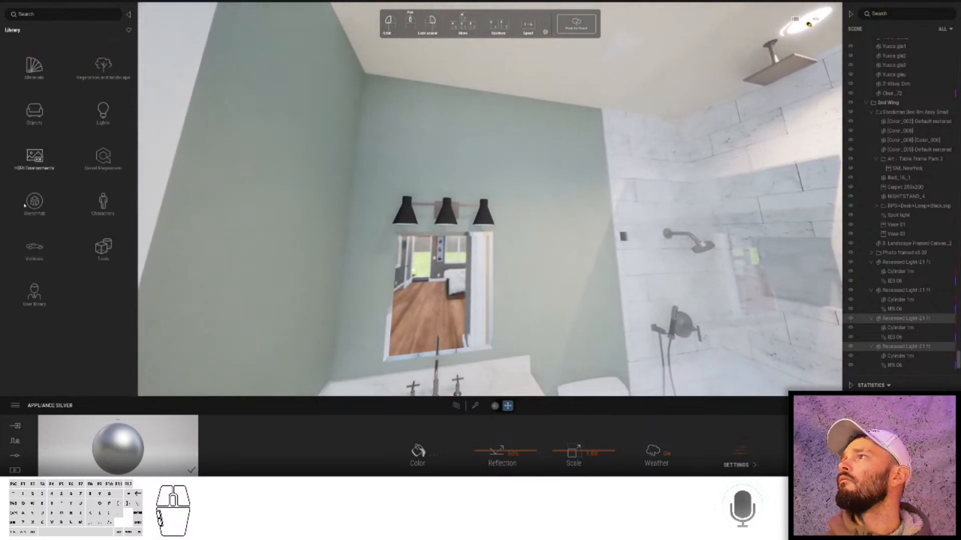
left_click(30, 297)
left_click(88, 105)
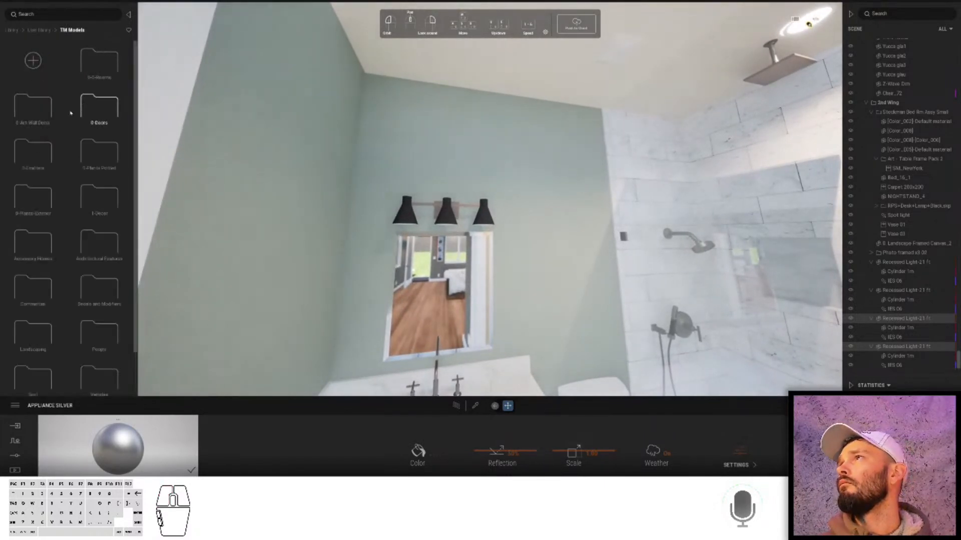
left_click(25, 170)
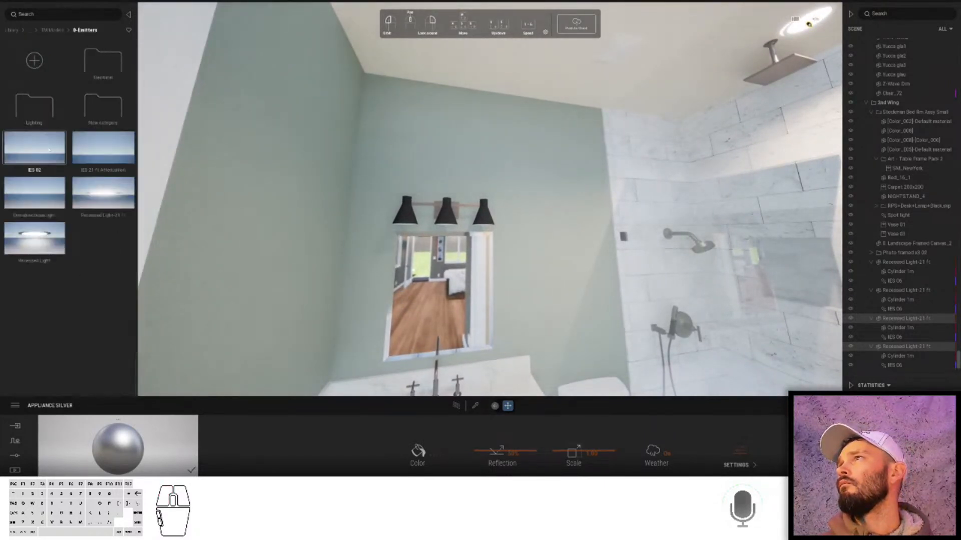
left_click(35, 205)
scroll(372, 278, "up", 5)
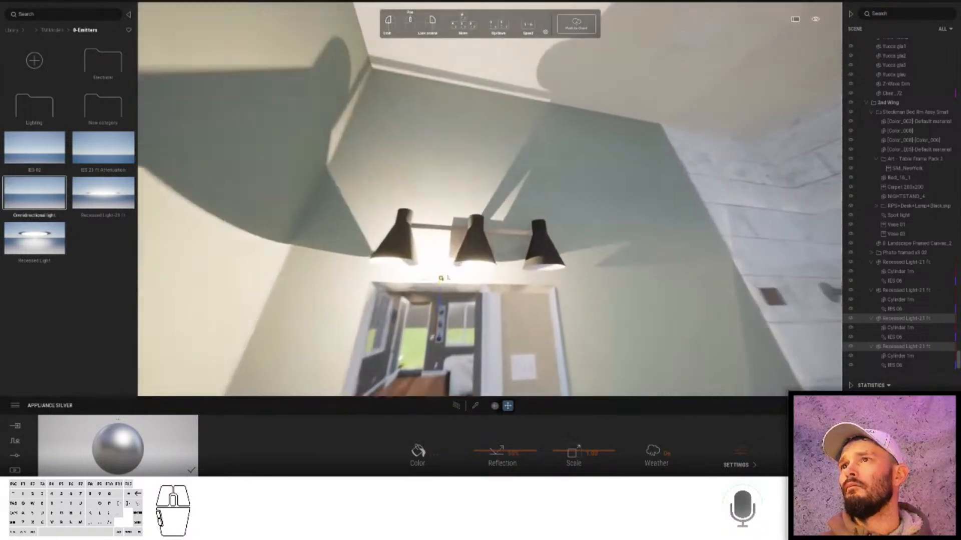
right_click_drag(449, 277, 443, 189)
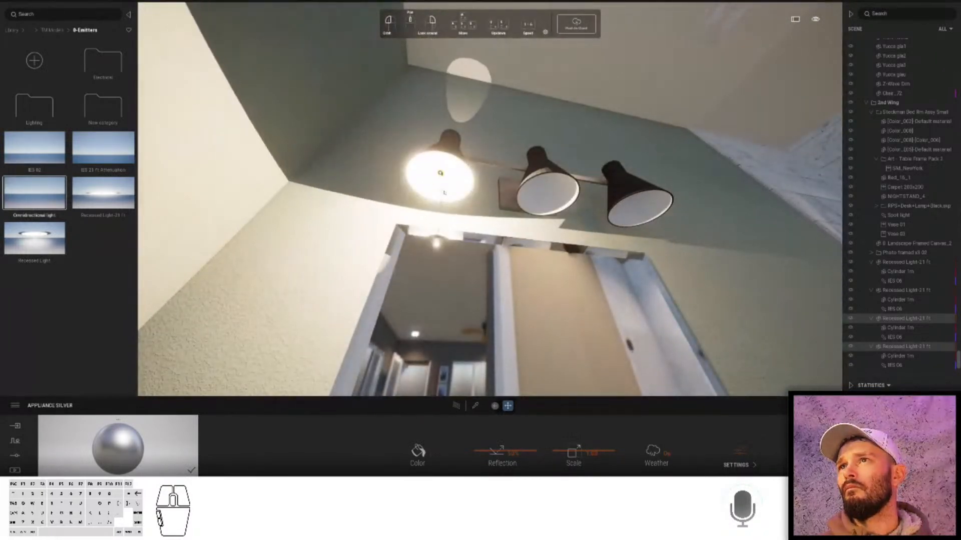
left_click(444, 190)
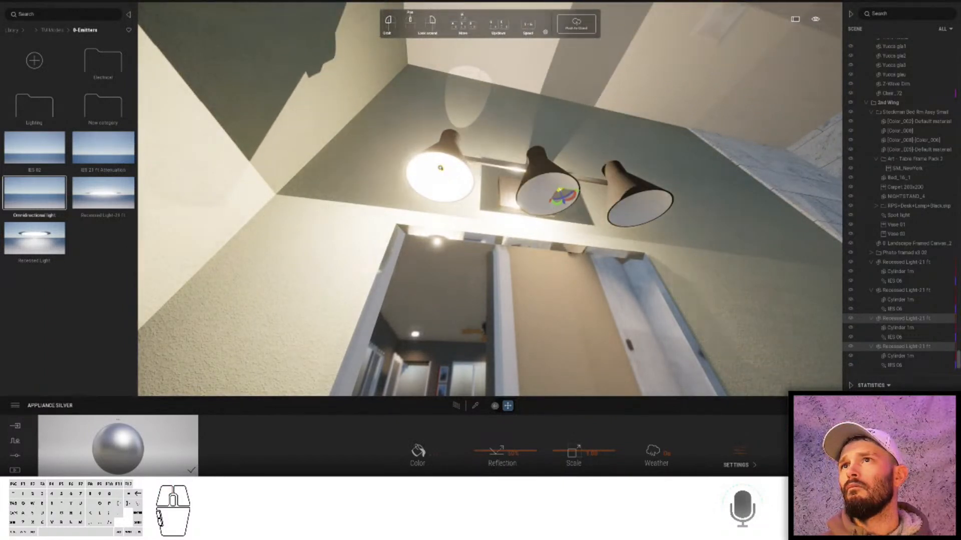
left_click(538, 212)
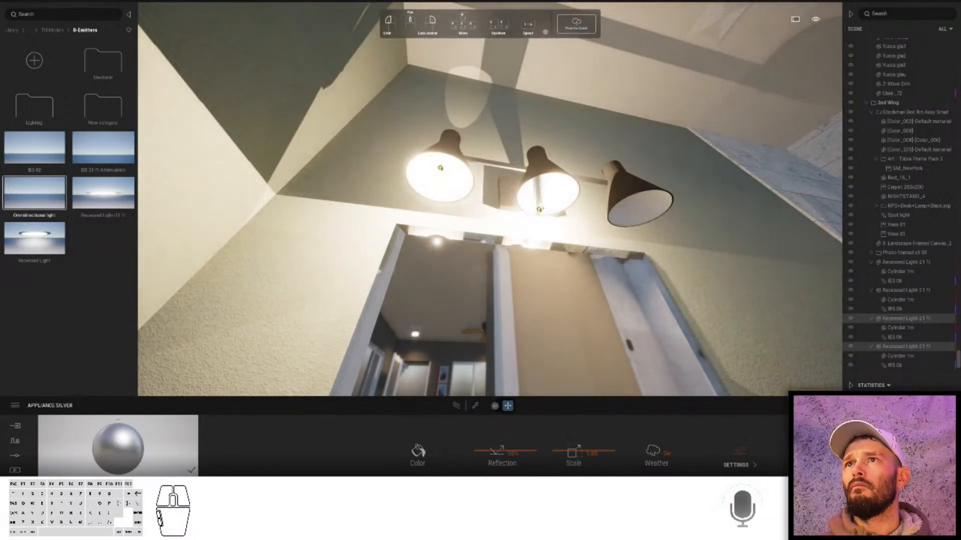
left_click(539, 211)
key("Delete")
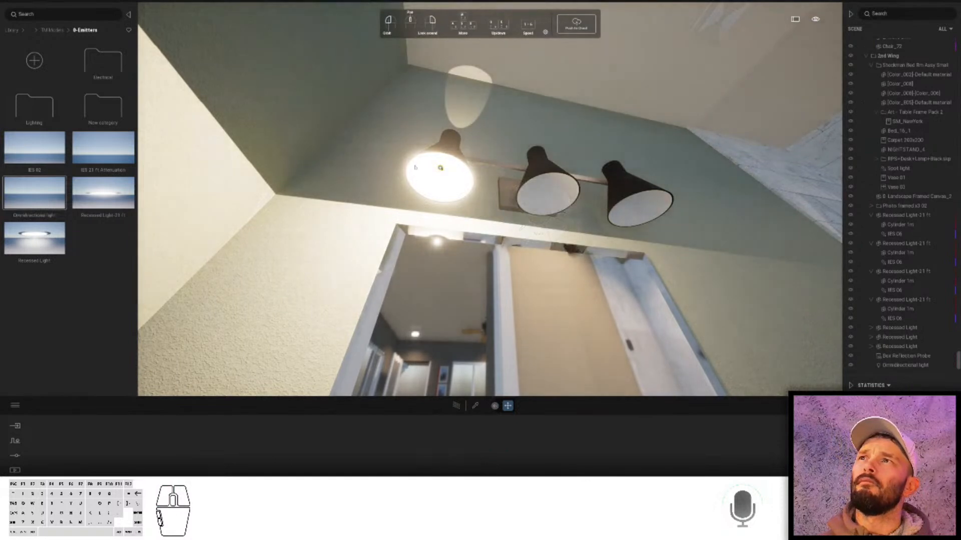
- Copy the first shade's omnidirectional light as instances into the other two shades of the vanity fixture
left_click(440, 169)
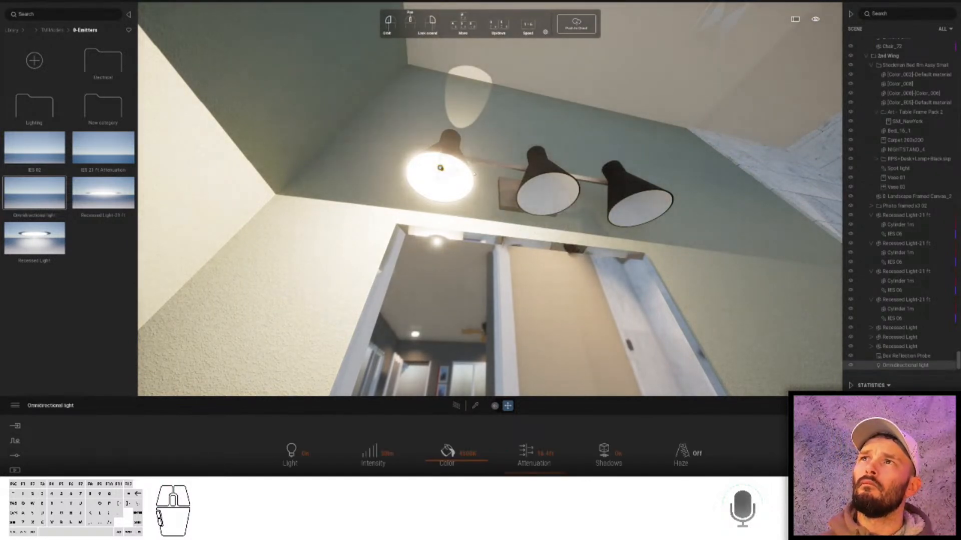
left_click_drag(461, 171, 569, 207, "shift")
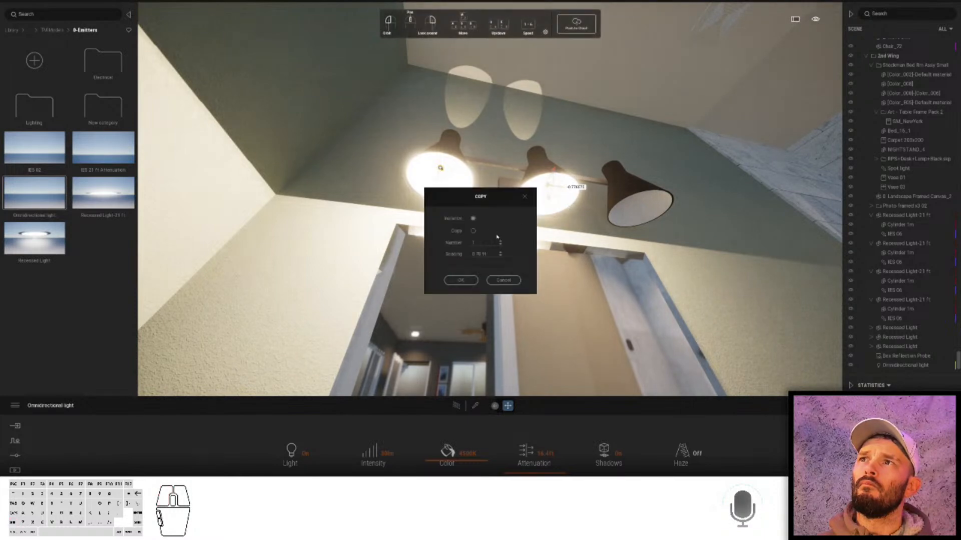
left_click(460, 281)
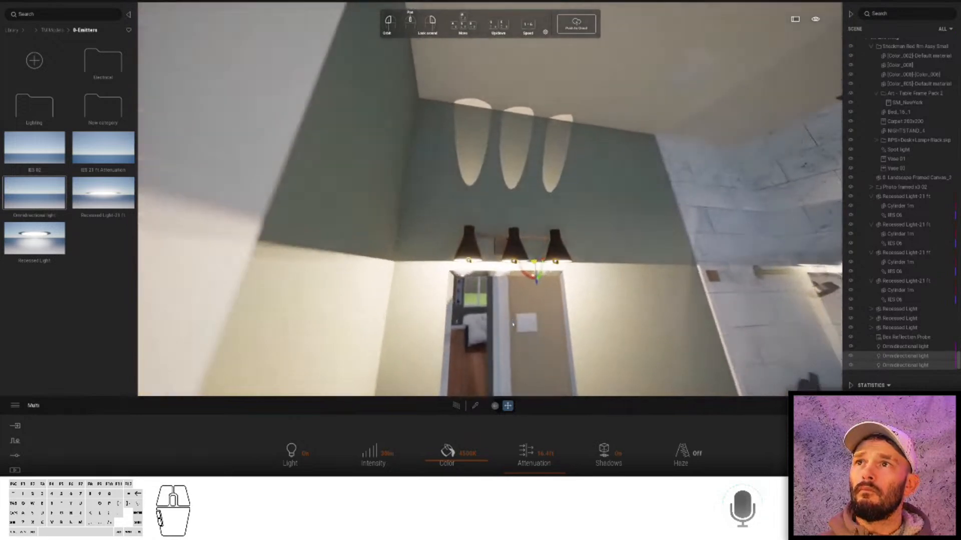
- Lower the intensity of all three omnidirectional lights in the vanity fixture to a soft glow
right_click_drag(512, 325, 556, 318)
left_click(386, 453)
key("Return")
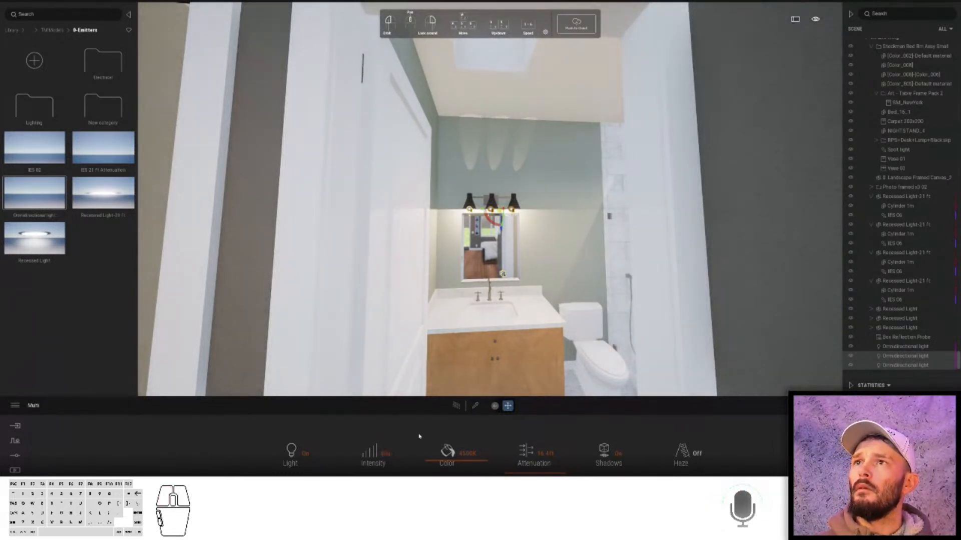
left_click(896, 347)
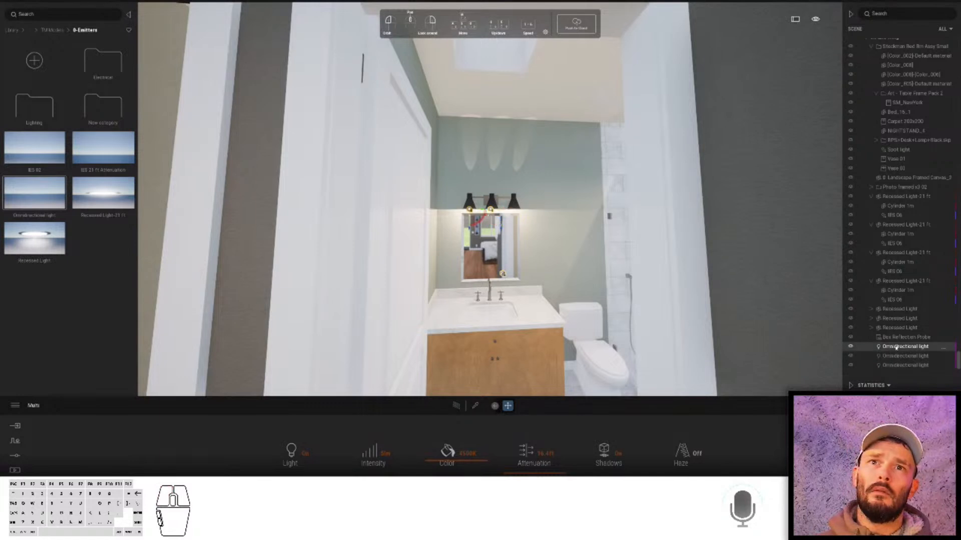
left_click(899, 365, "shift")
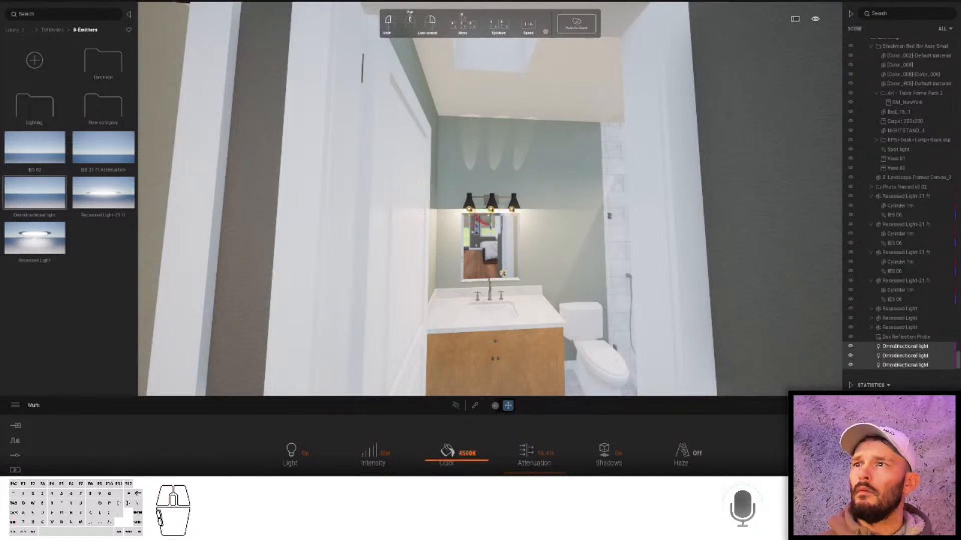
left_click(850, 365)
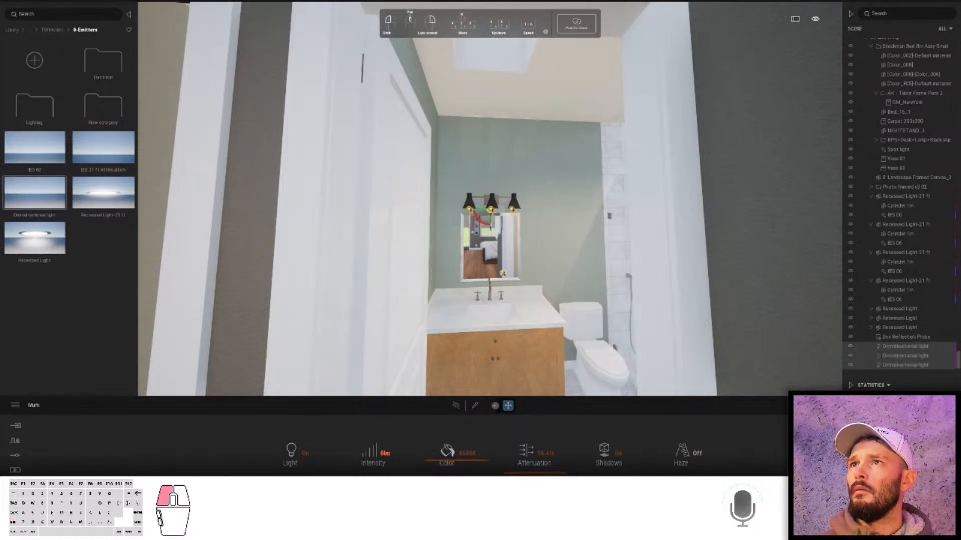
left_click_drag(376, 476, 375, 475)
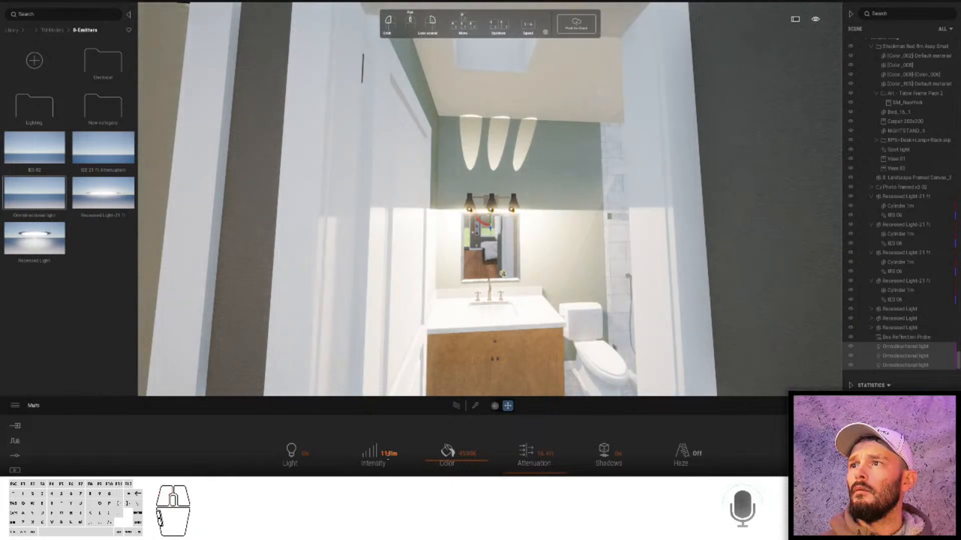
key("Return")
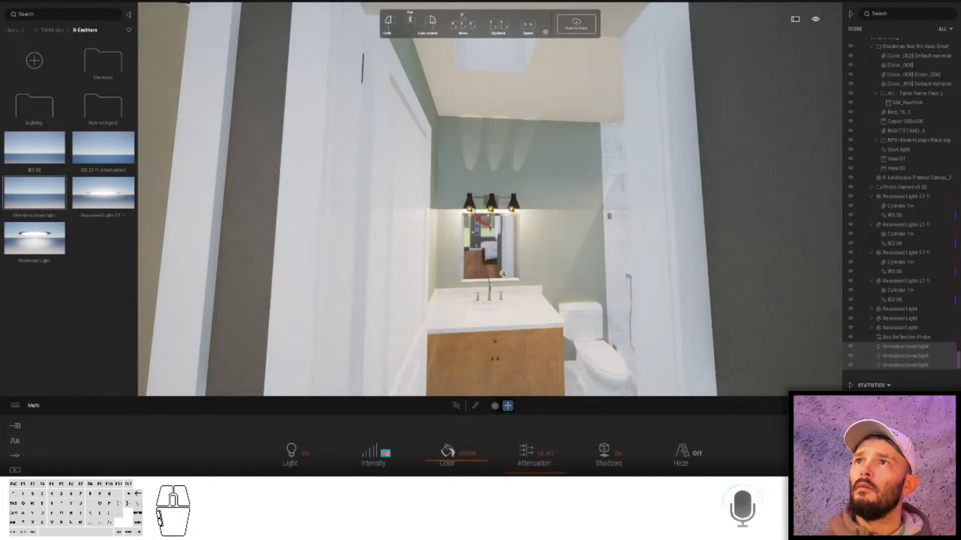
- Move the three omnidirectional lights up together so they sit inside the vanity fixture's shades
scroll(493, 230, "up", 3)
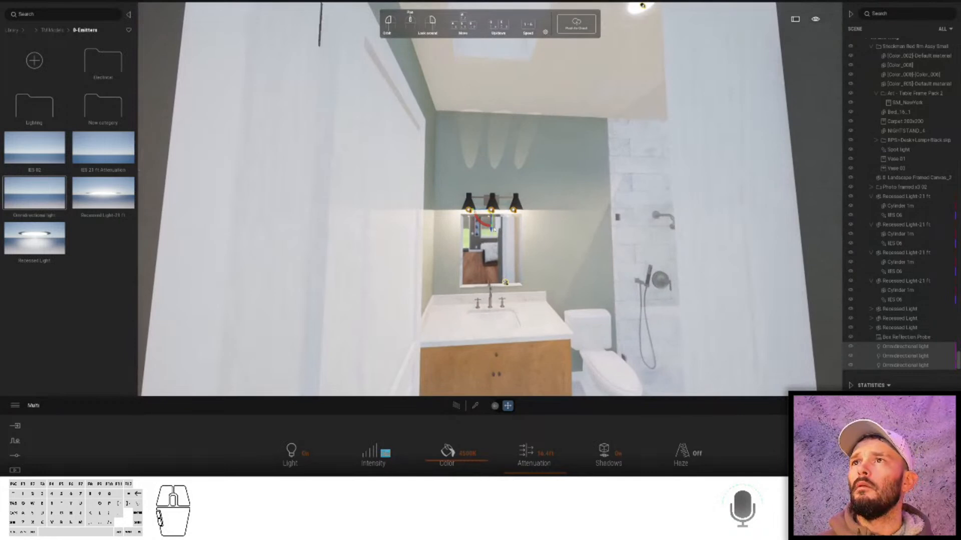
left_click(505, 282)
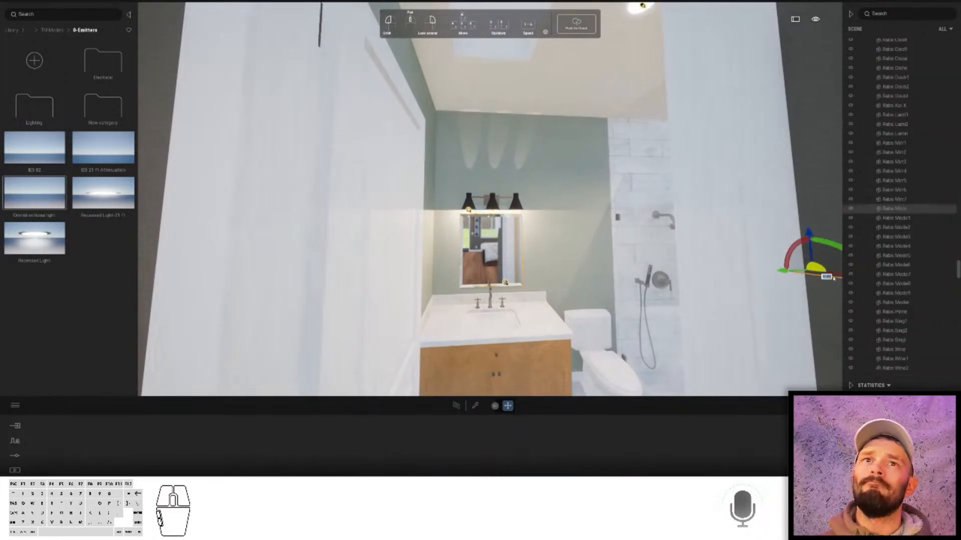
left_click(468, 209)
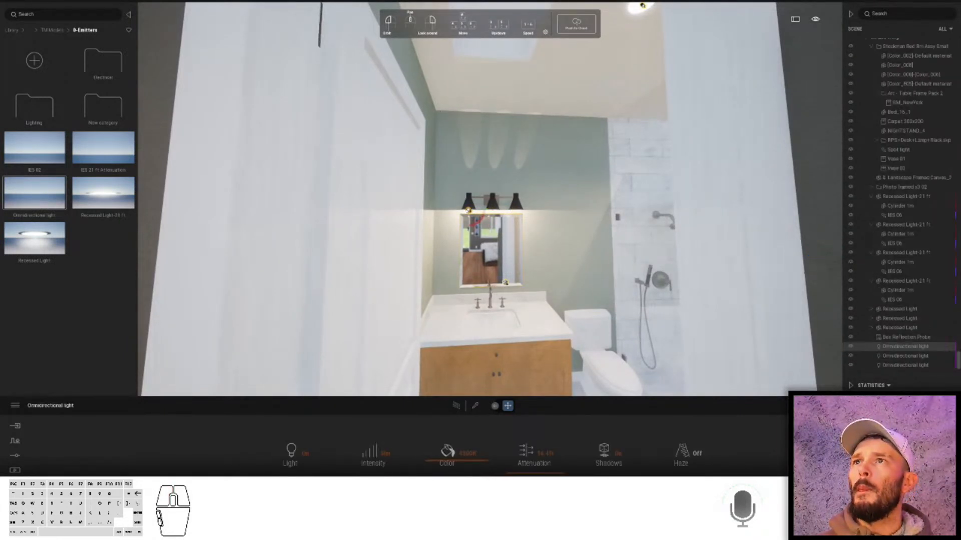
left_click(897, 365, "shift")
left_click_drag(493, 229, 491, 220)
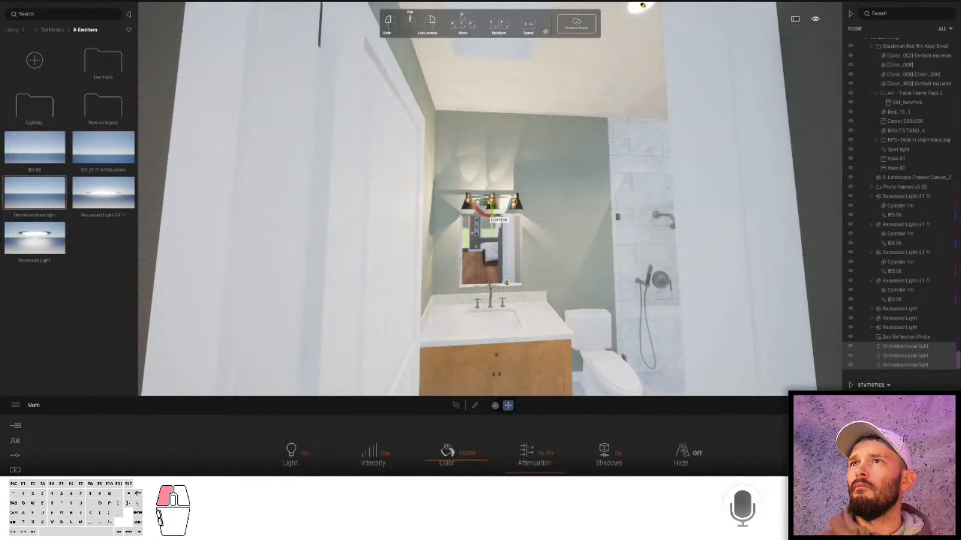
left_click(520, 276)
- Sample the Drywall material from the beige bathroom wall and apply it to the green walls around the vanity
key("w")
right_click_drag(520, 275, 472, 388)
key("s")
left_click(475, 405)
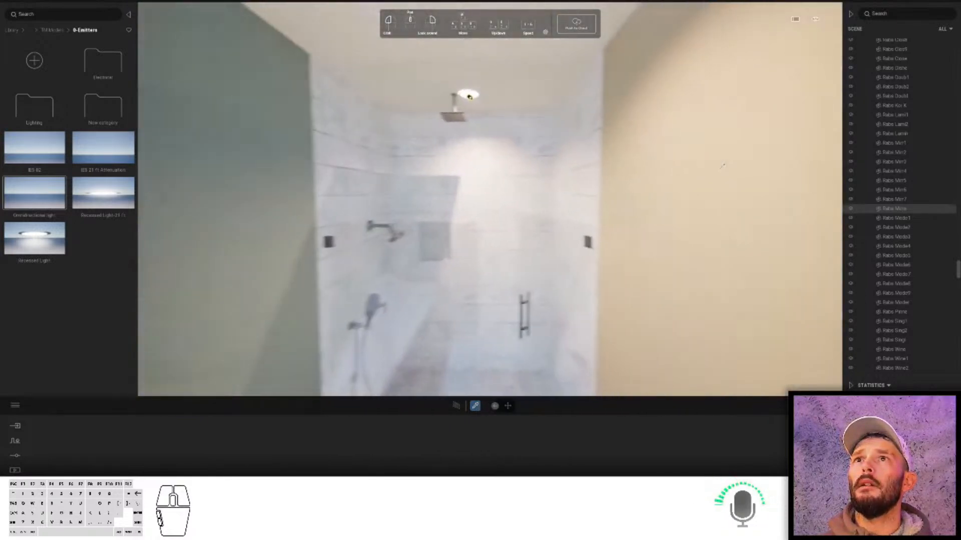
left_click(586, 142)
right_click_drag(423, 290, 468, 414)
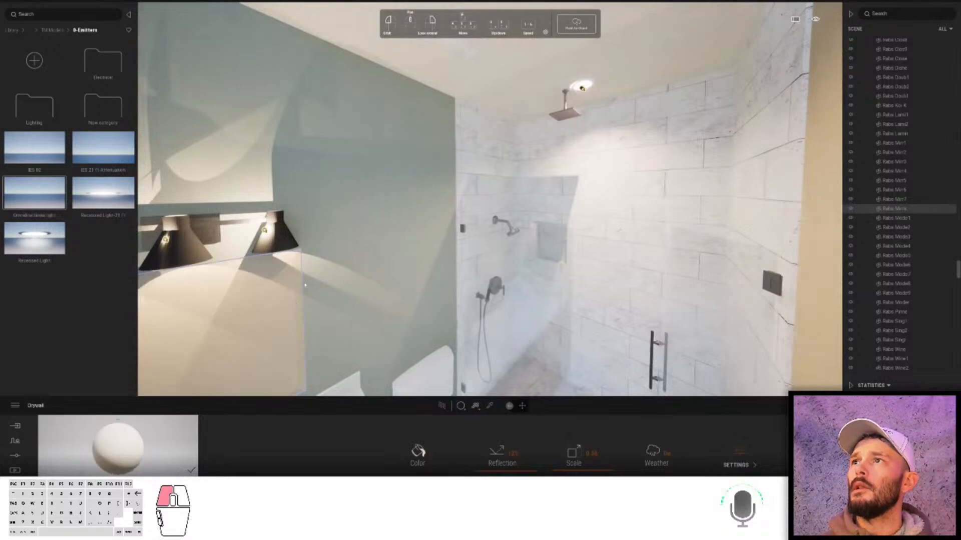
key("Escape")
left_click_drag(108, 451, 370, 305)
key("s")
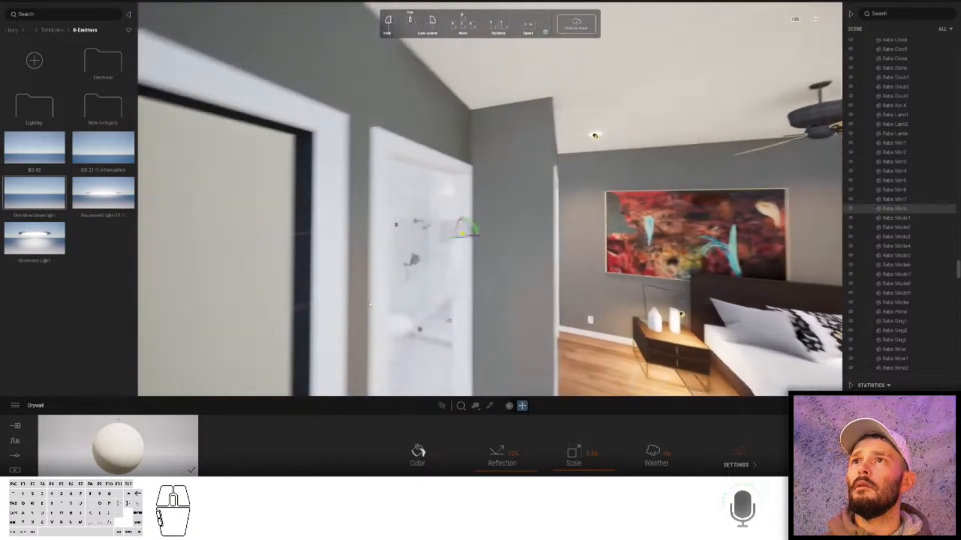
key("w")
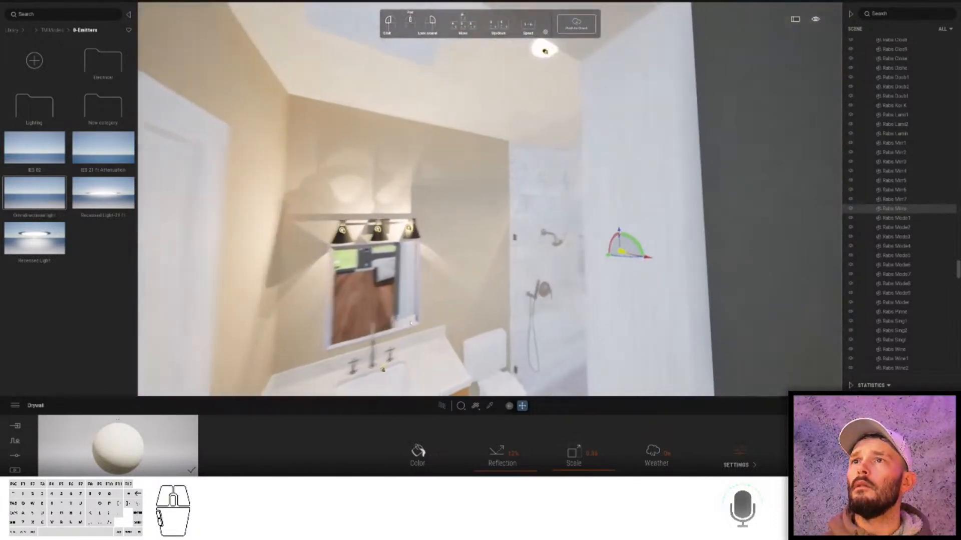
- Sample the White Ceiling material from the bathroom ceiling
right_click_drag(411, 323, 413, 319)
key("w")
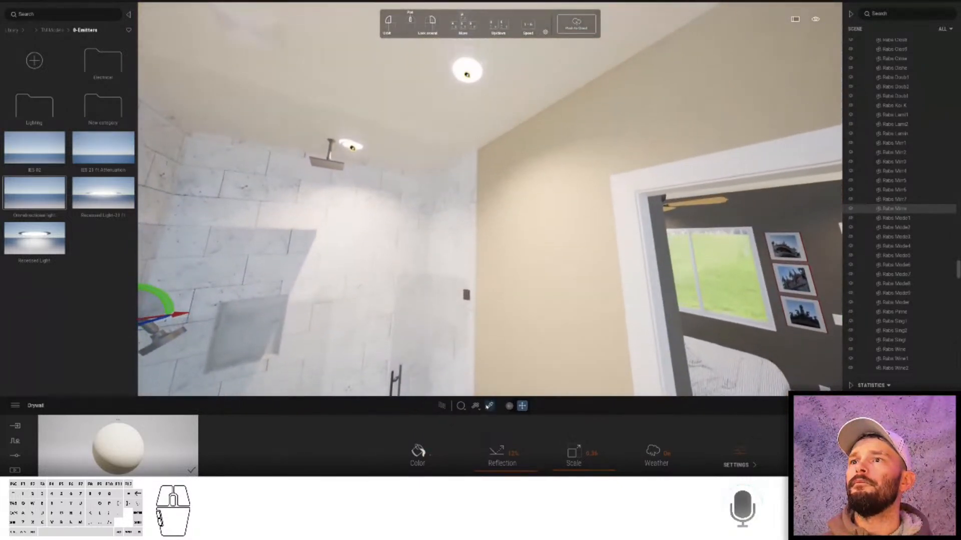
left_click(487, 405)
left_click(408, 118)
left_click(411, 156)
right_click_drag(415, 149, 78, 77)
- Place the Towel Bar from the bathroom decor library on the beige wall between the shower and the light switch
left_click(53, 30)
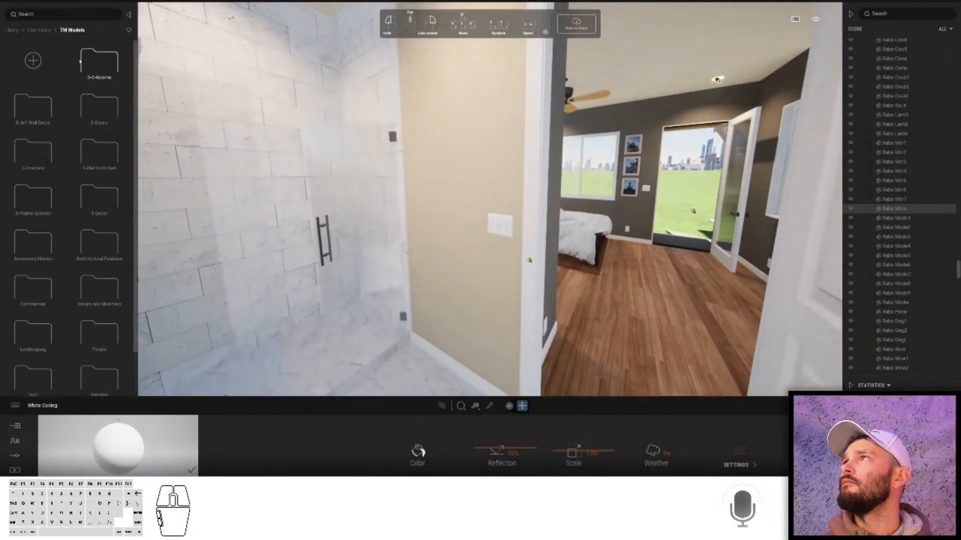
left_click(89, 67)
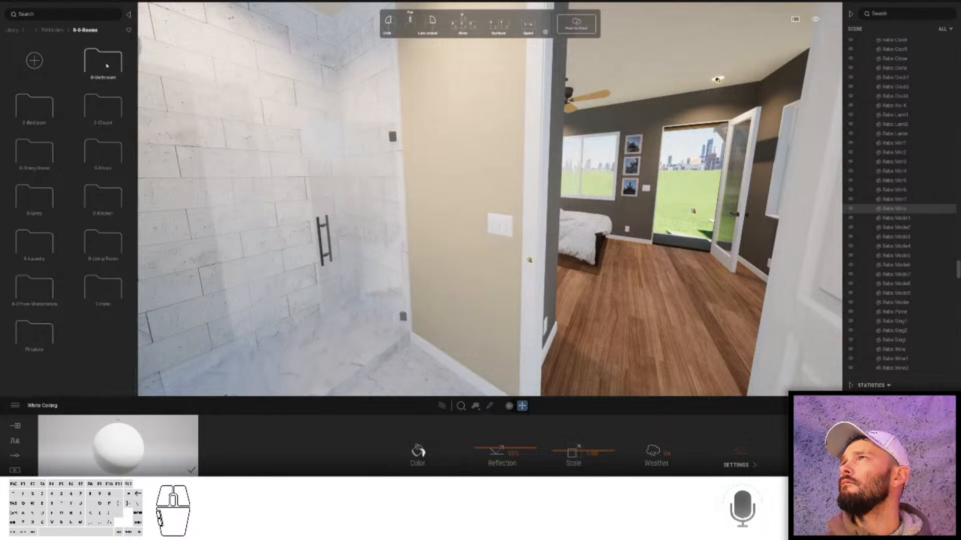
left_click(104, 69)
left_click(39, 120)
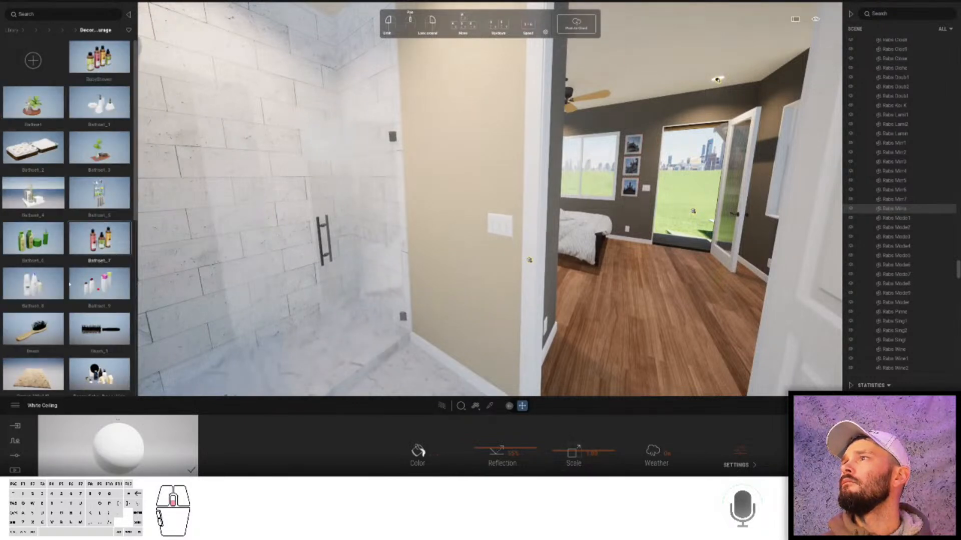
scroll(72, 313, "down", 10)
scroll(71, 313, "down", 3)
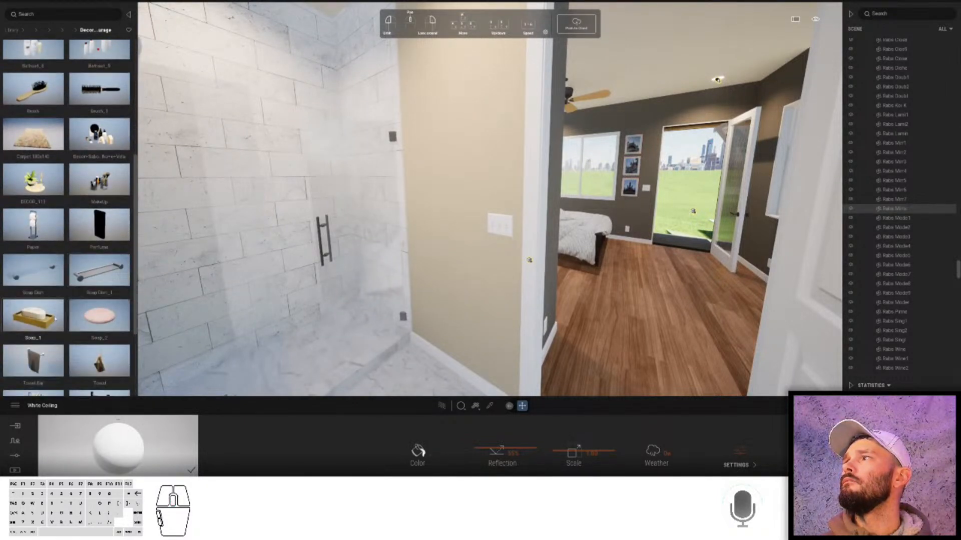
left_click_drag(45, 240, 423, 206)
left_click(419, 203)
right_click(441, 224)
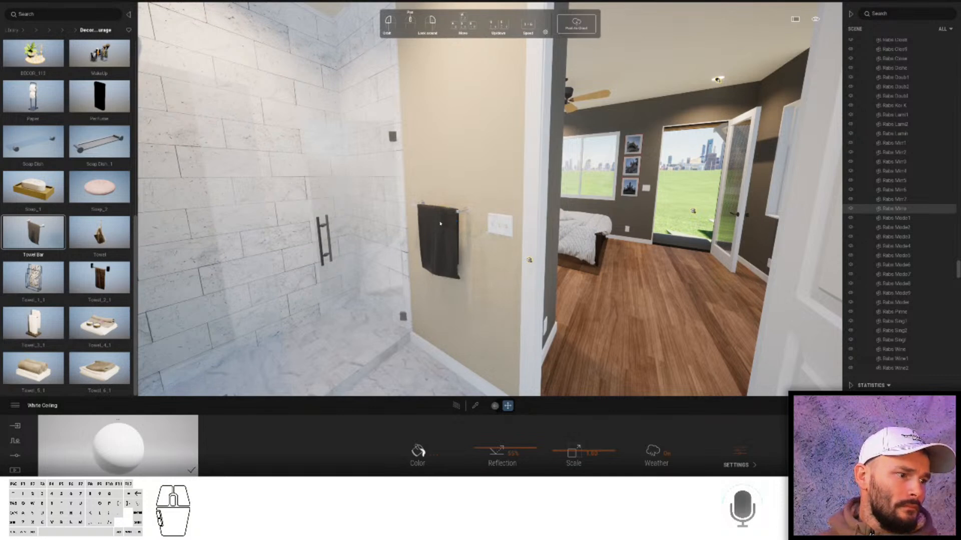
- Sample the bathroom floor's marble tile material and open the image browser for its bump normal map
right_click_drag(440, 224, 479, 381)
key("s")
key("w")
left_click(475, 406)
left_click(500, 325)
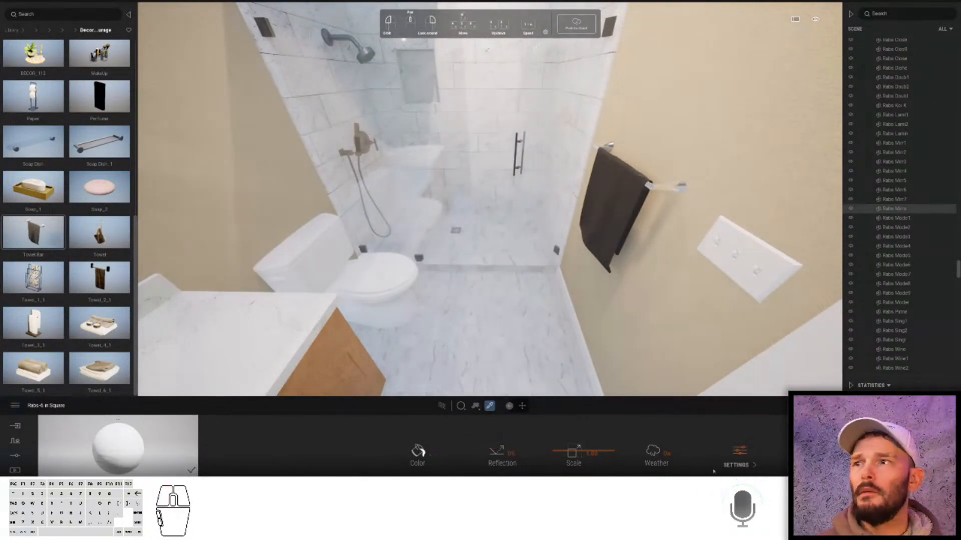
left_click(734, 465)
left_click(418, 453)
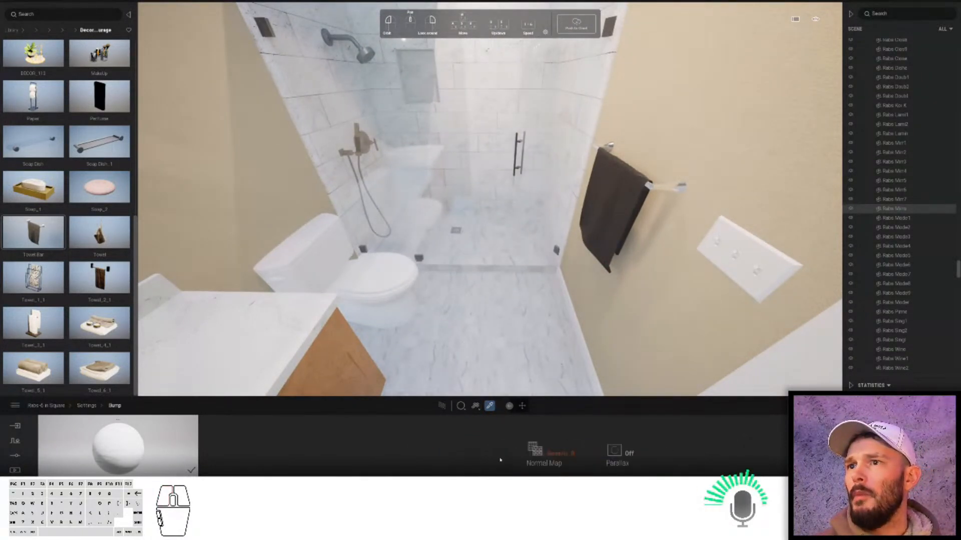
right_click(565, 455)
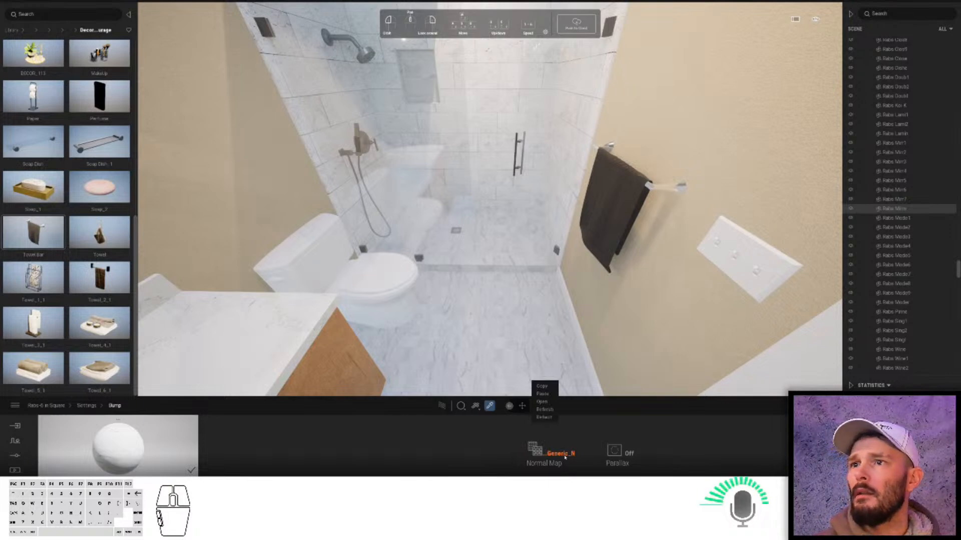
left_click(543, 402)
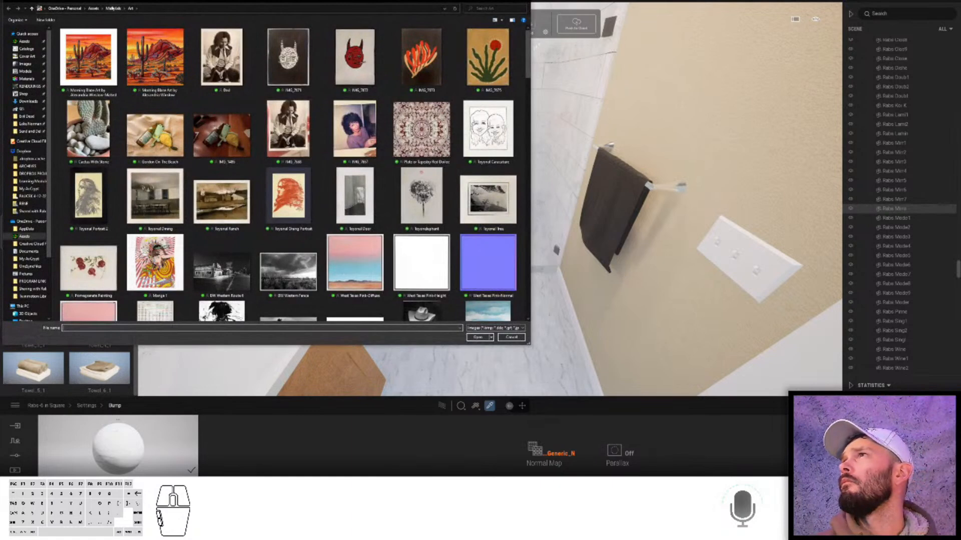
- Browse to the Tile folder under Materials, enlarge the folder thumbnails and move the dialog toward the screen centre
left_click(114, 8)
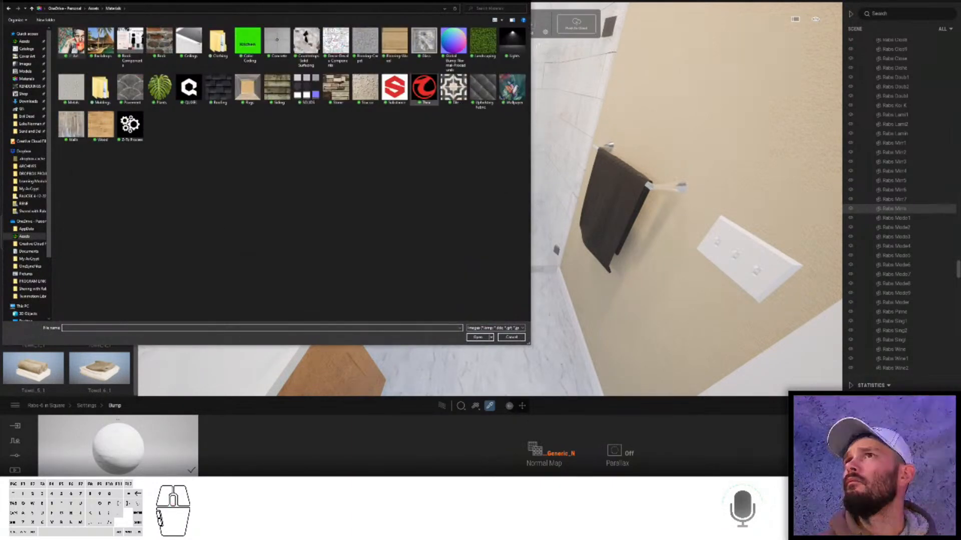
double_click(453, 87)
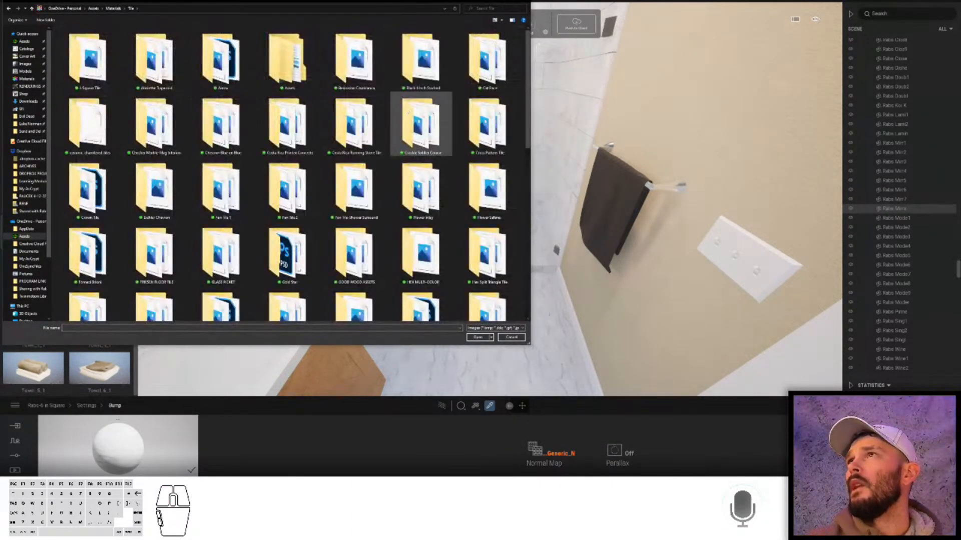
scroll(344, 138, "up", 2, "ctrl")
scroll(343, 138, "down", 10)
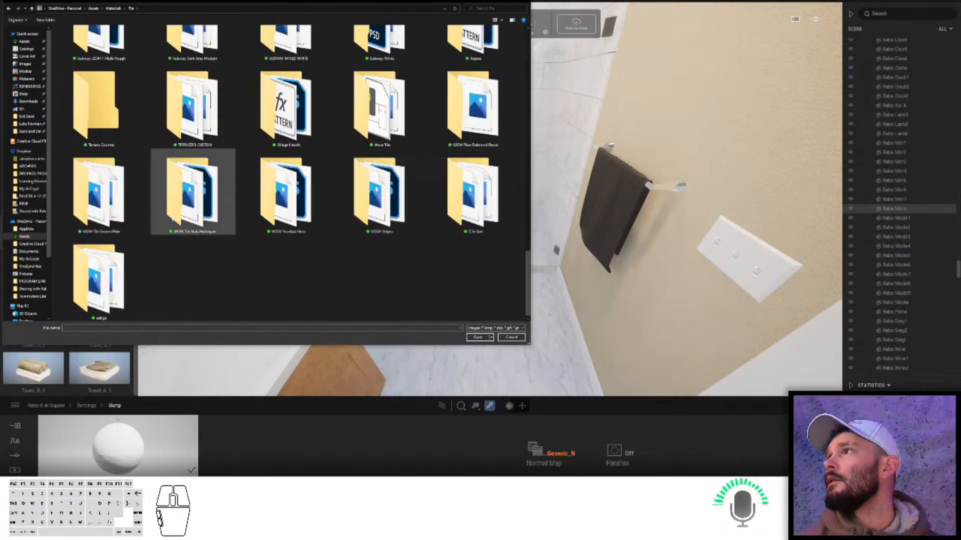
scroll(173, 219, "up", 10)
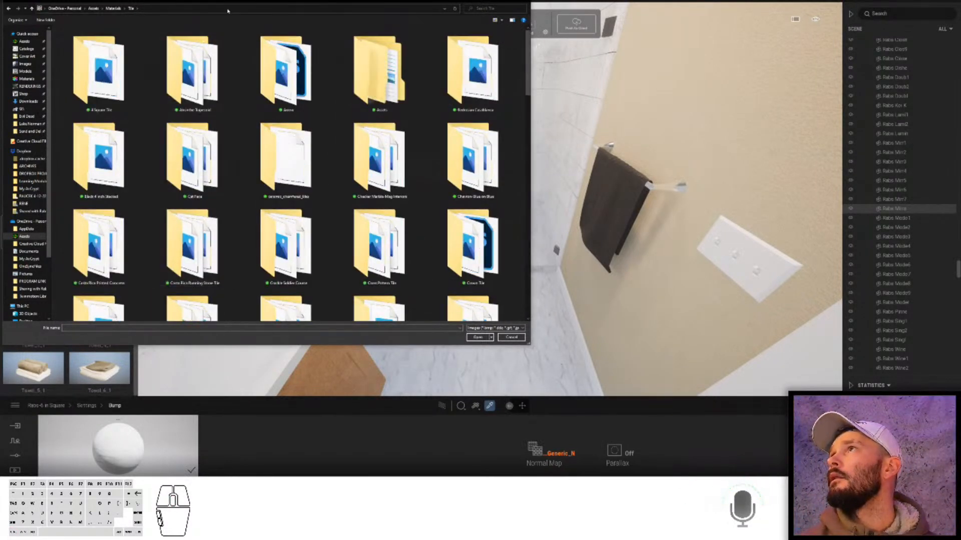
left_click_drag(237, 3, 463, 49)
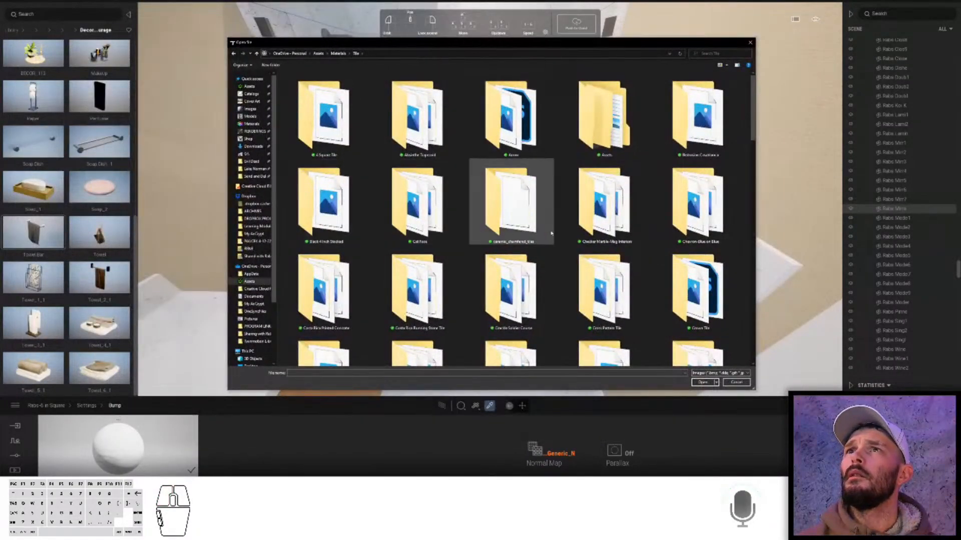
- Check the Marble-1 tile folder for a usable normal map image and return to the Tile folder
scroll(676, 232, "down", 2)
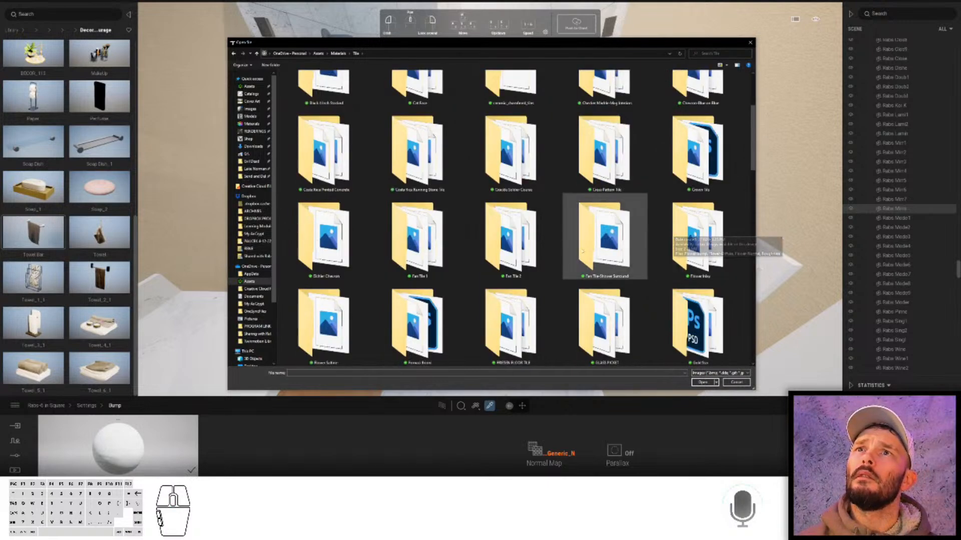
scroll(361, 244, "down", 3)
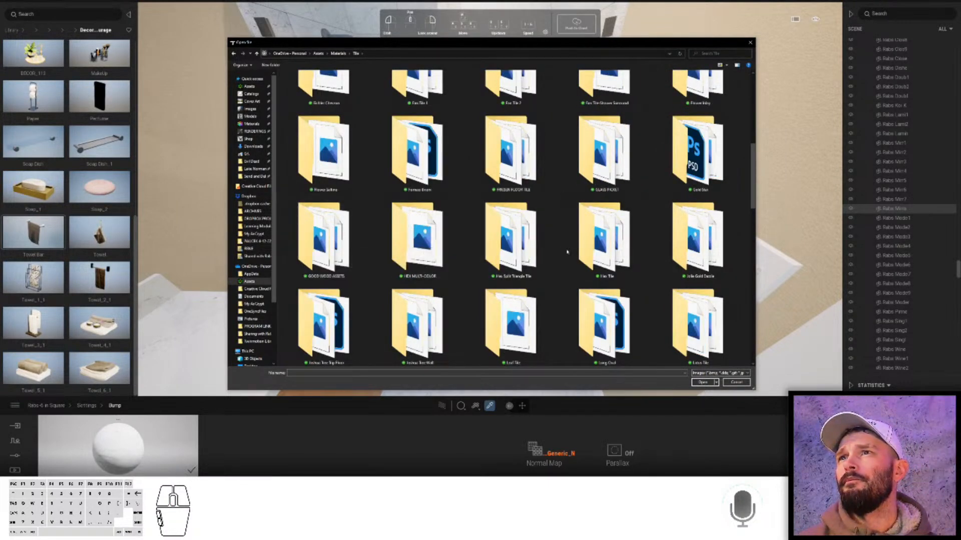
scroll(669, 251, "down", 3)
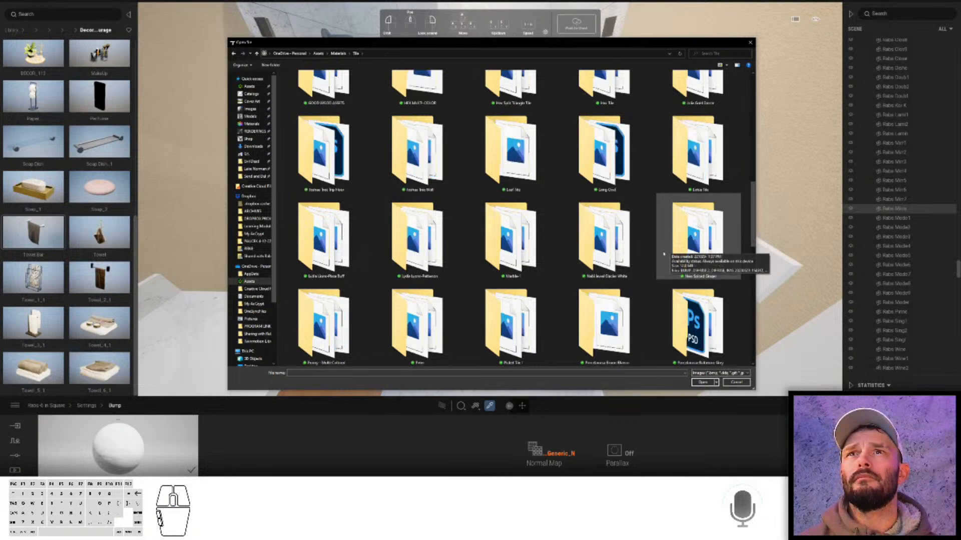
left_click(502, 234)
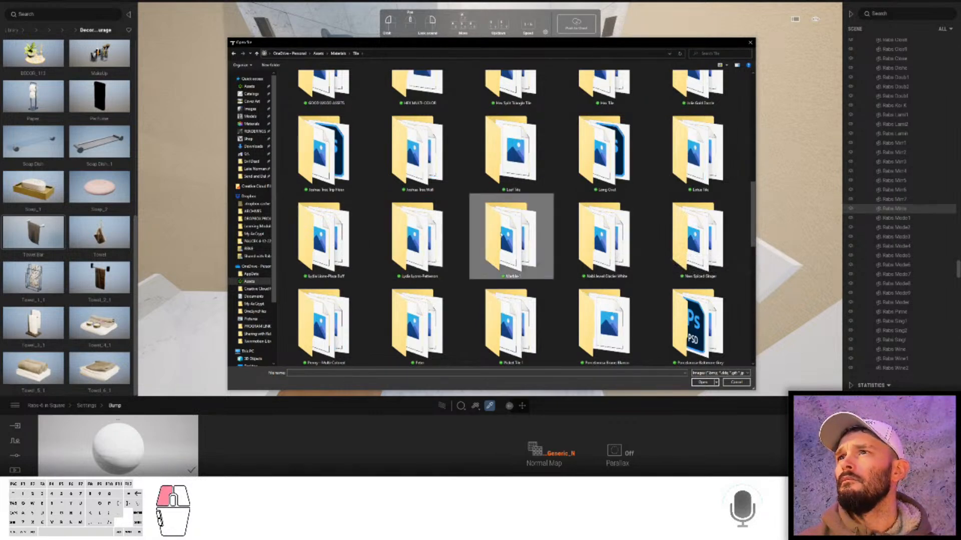
double_click(501, 234)
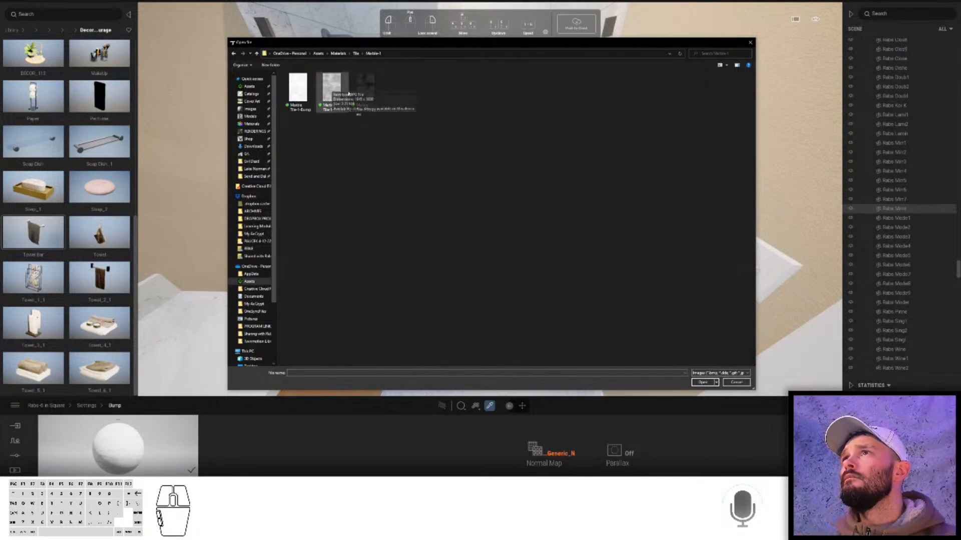
left_click(356, 53)
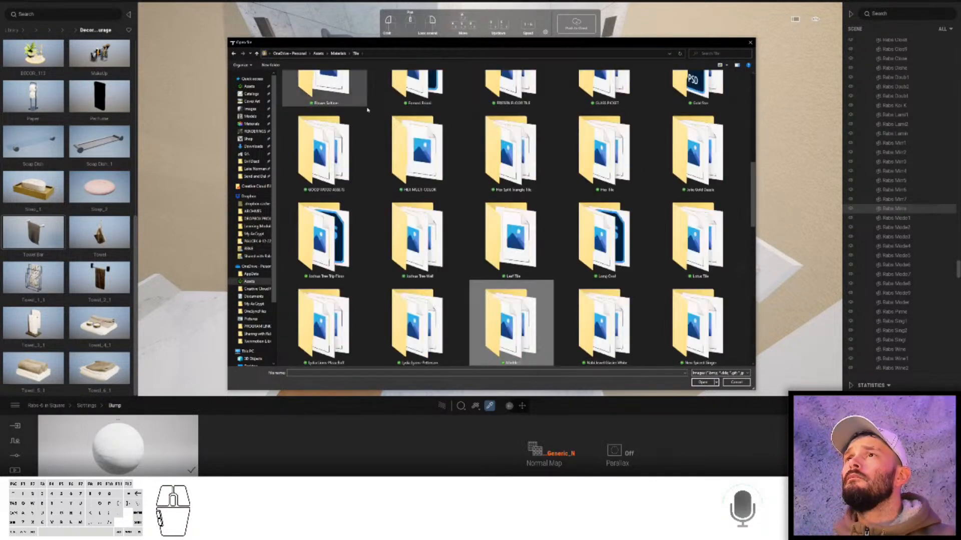
scroll(420, 311, "down", 3)
scroll(478, 257, "up", 3)
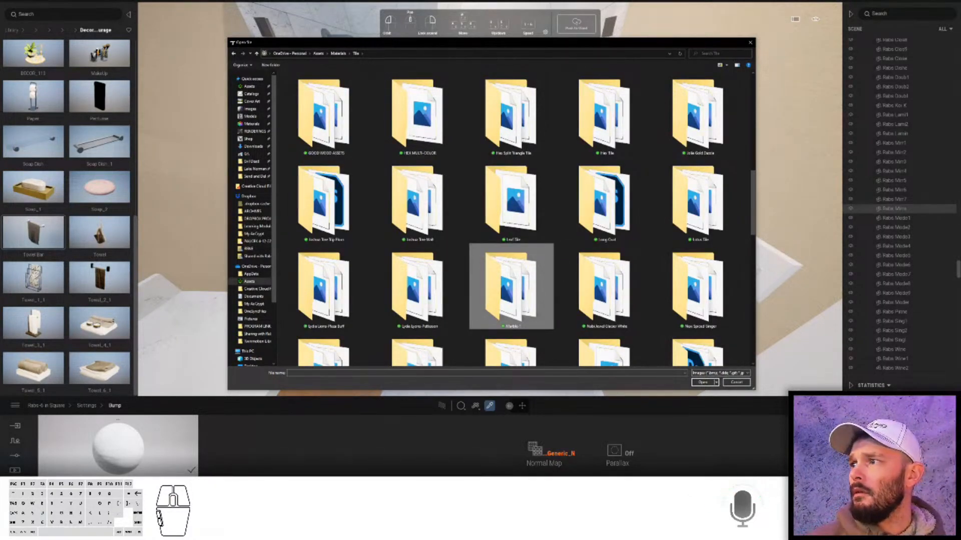
- Switch to Photoshop and open the Marble Tile-1-Bump image from the Marble-1 tile folder
key("alt+Tab")
key("alt+Tab")
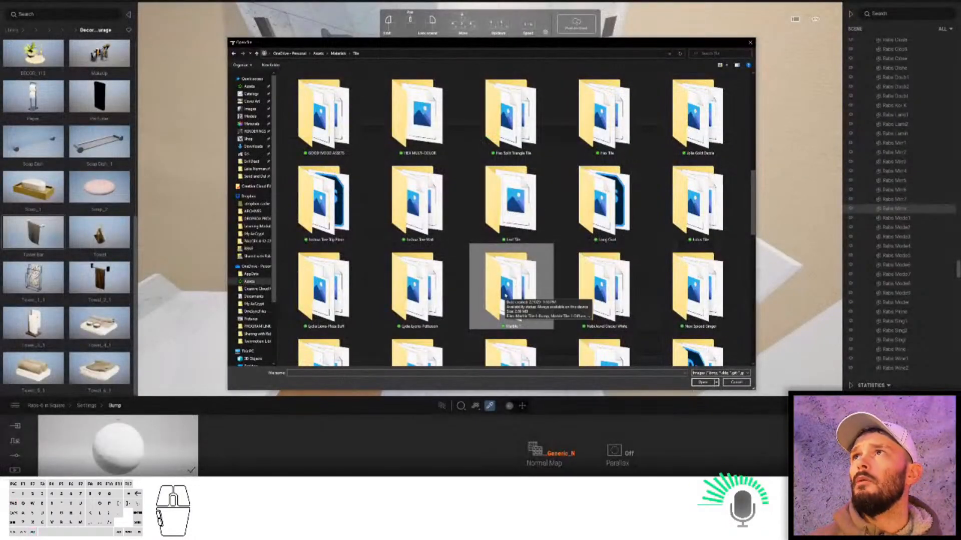
key("alt+Tab")
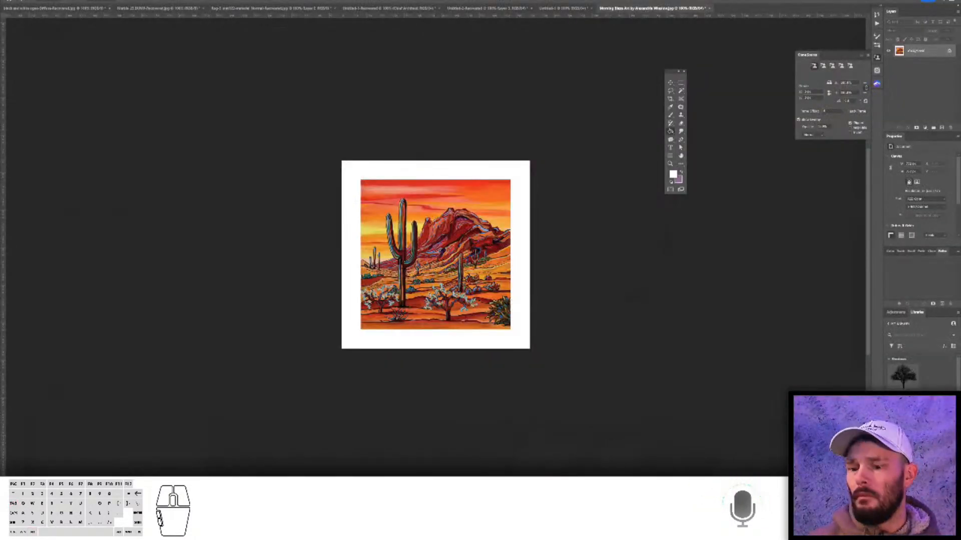
key("alt+Tab")
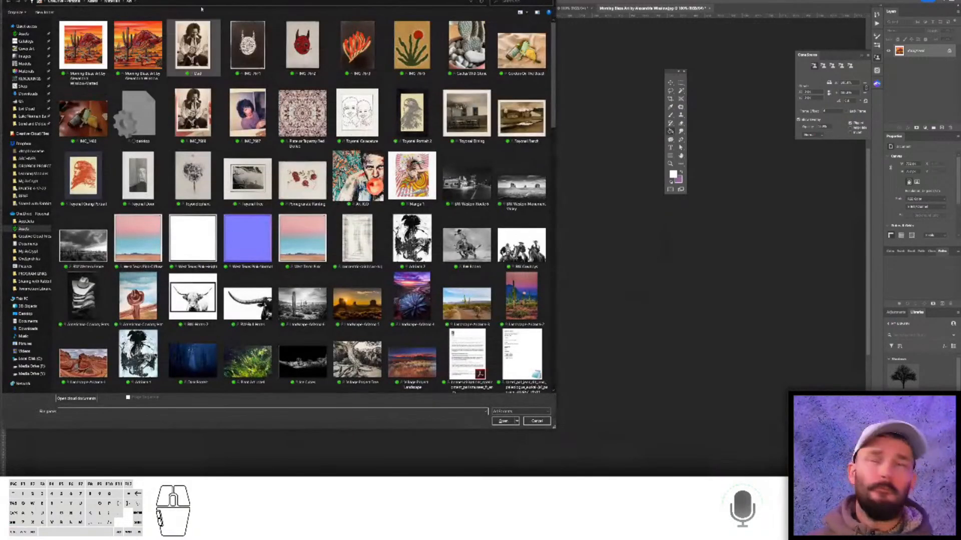
left_click(106, 3)
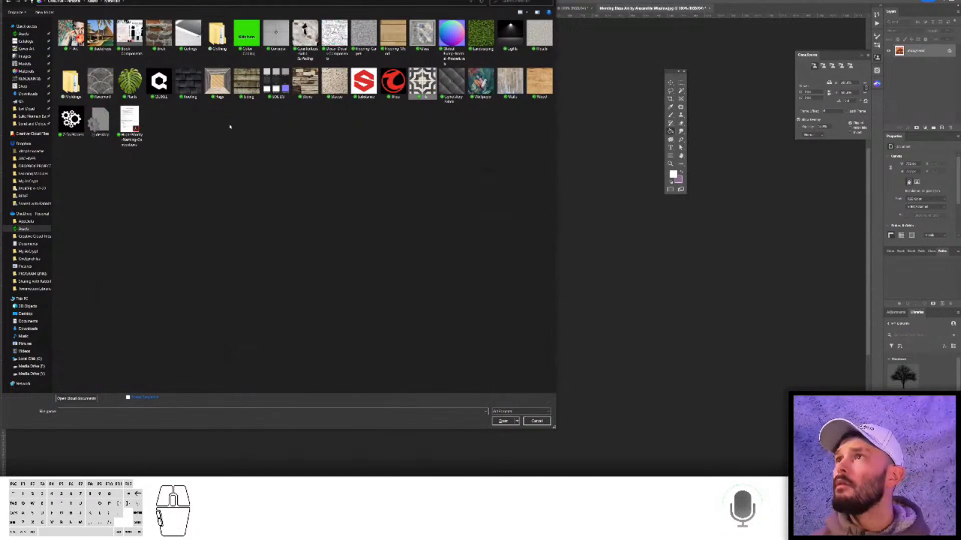
key("Return")
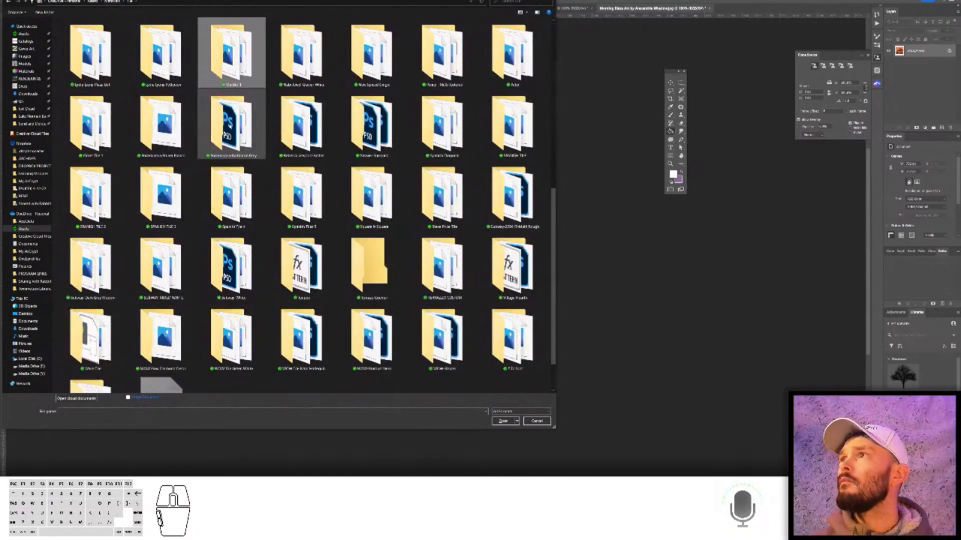
key("Return")
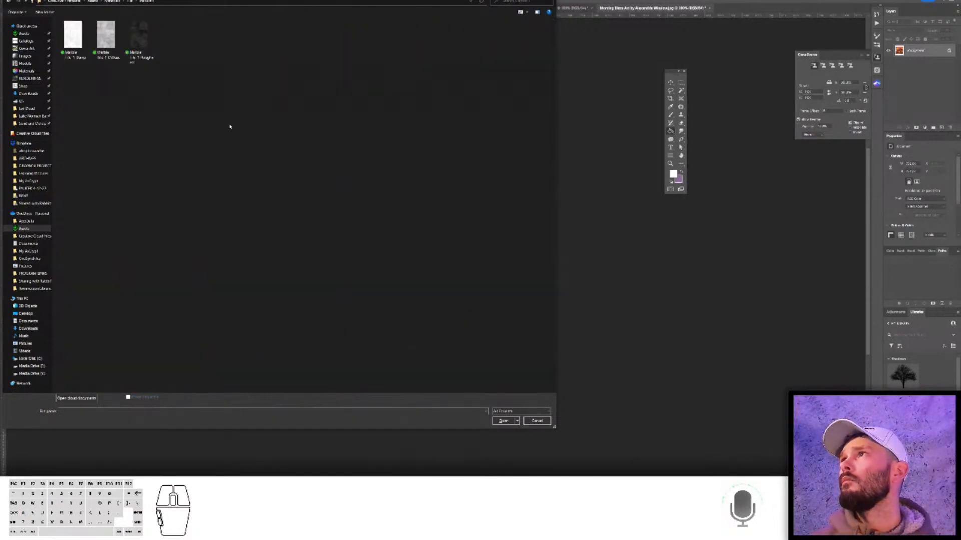
left_click(74, 38)
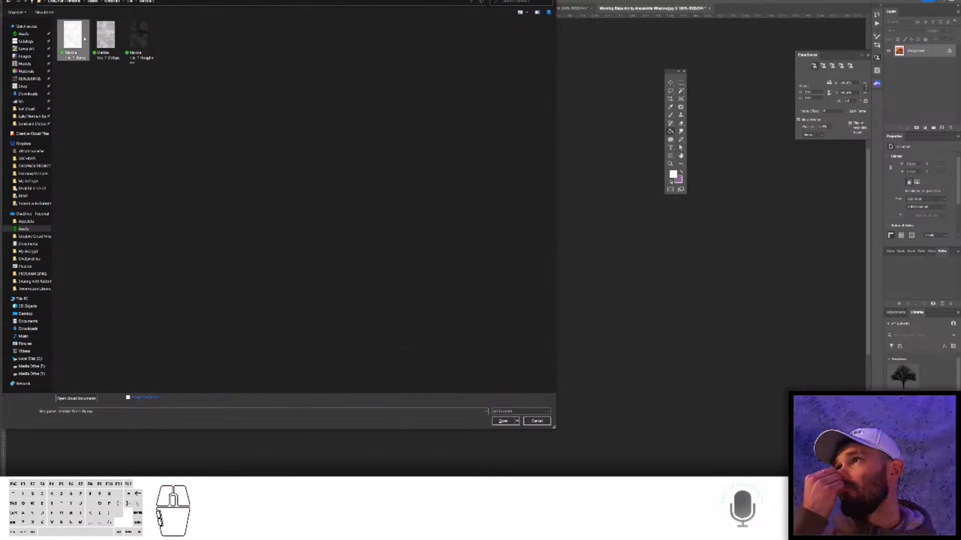
double_click(74, 37)
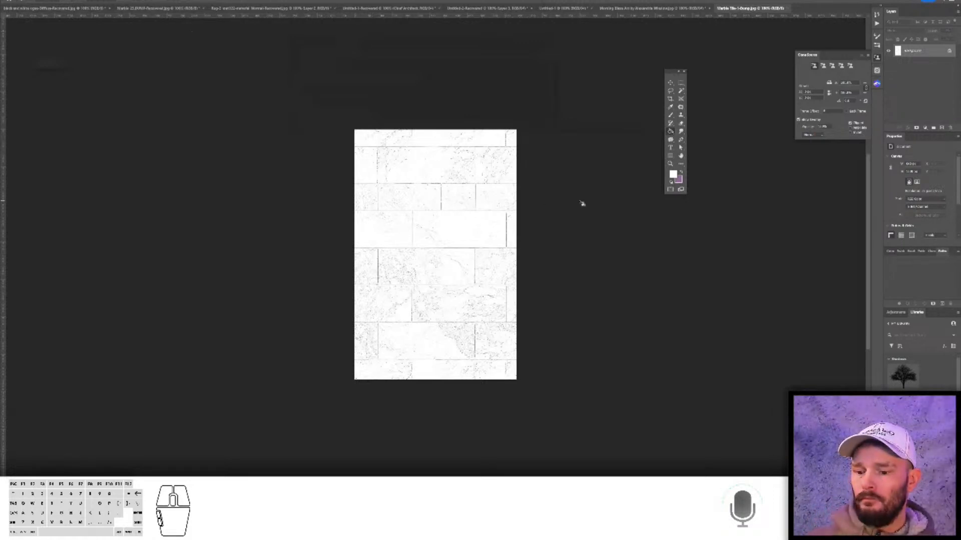
- Increase the bump image's contrast with an S-shaped Curves adjustment that darkens the grout lines and keeps the tiles white
key("ctrl+m")
left_click_drag(167, 151, 179, 135)
left_click_drag(172, 169, 177, 119)
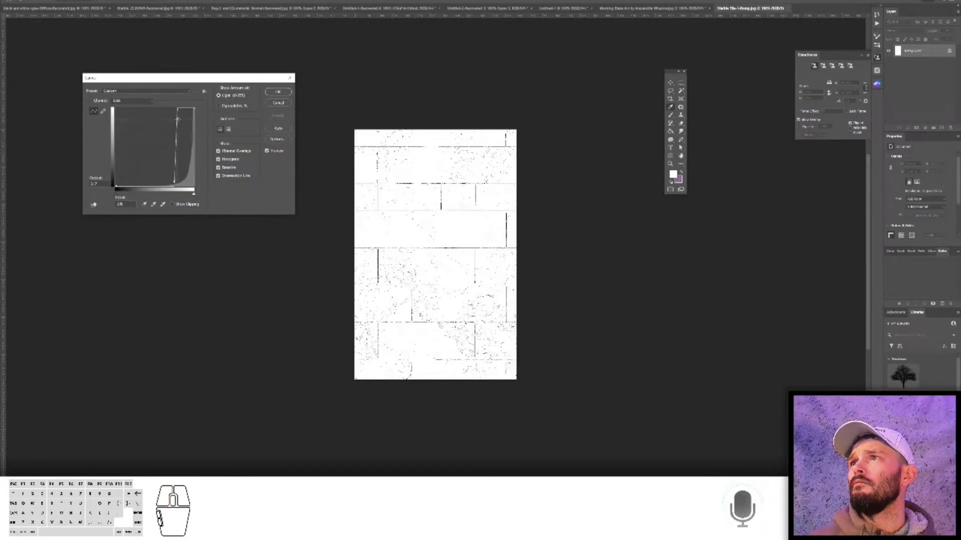
left_click_drag(174, 180, 144, 183)
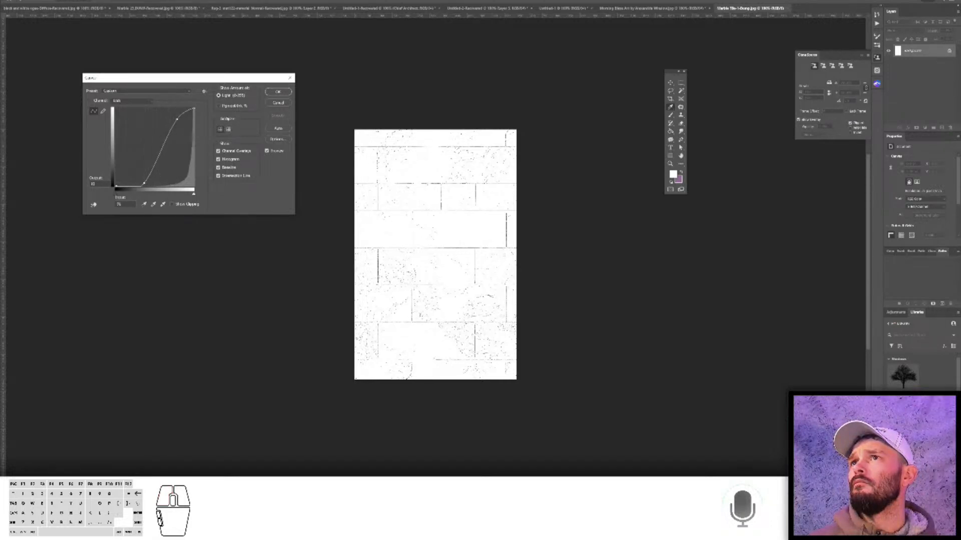
left_click(278, 92)
- Start the Minimum filter on the marble bump image and try a smaller radius with Squareness preserved
left_click(90, 1)
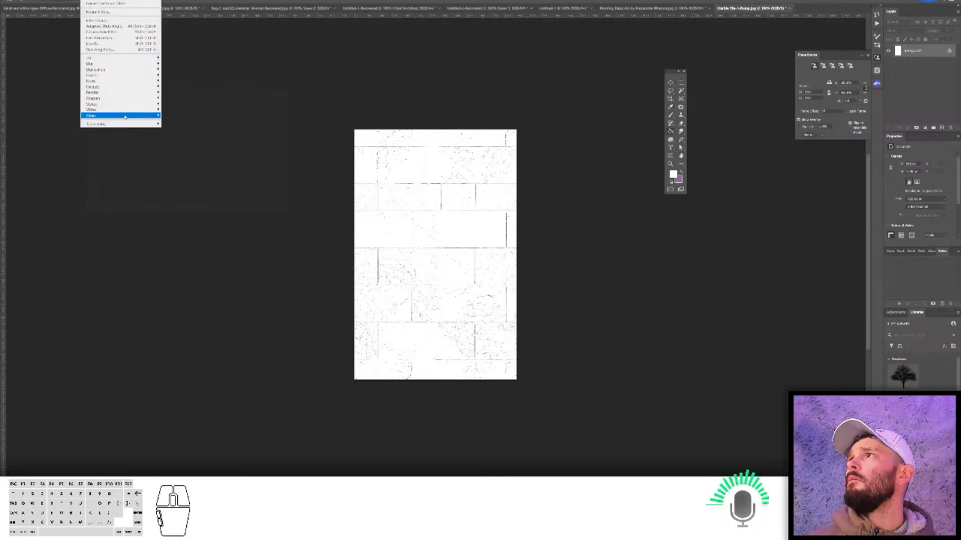
mouse_move(145, 115)
left_click(173, 138)
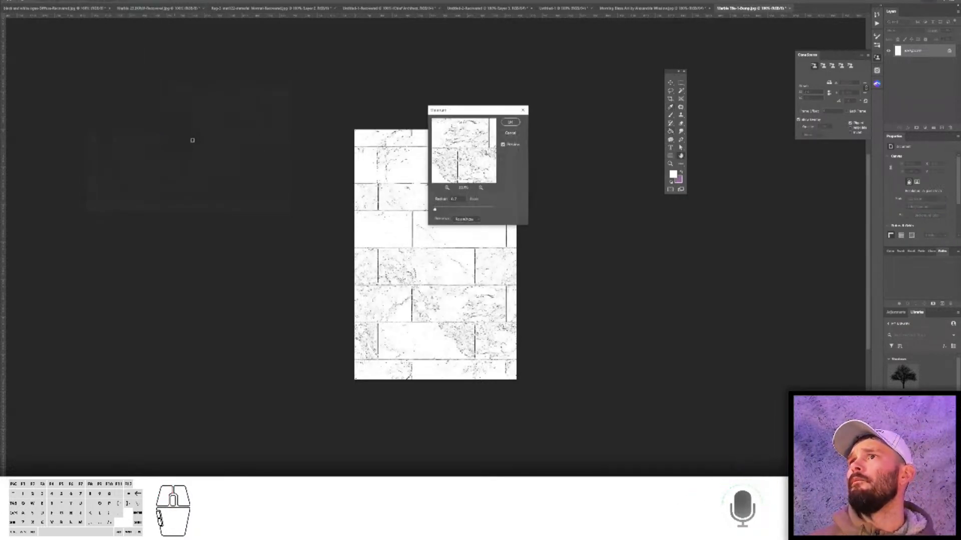
left_click(453, 198)
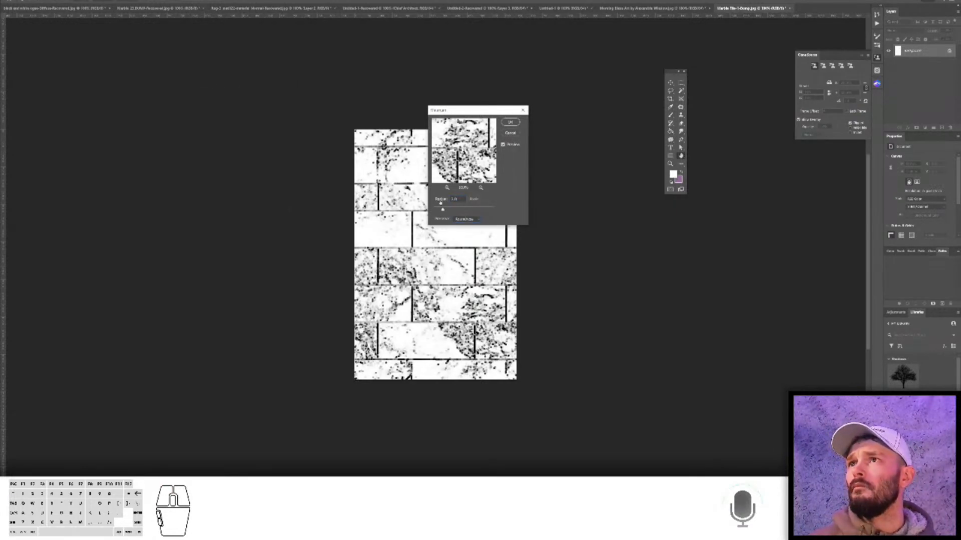
left_click(461, 198)
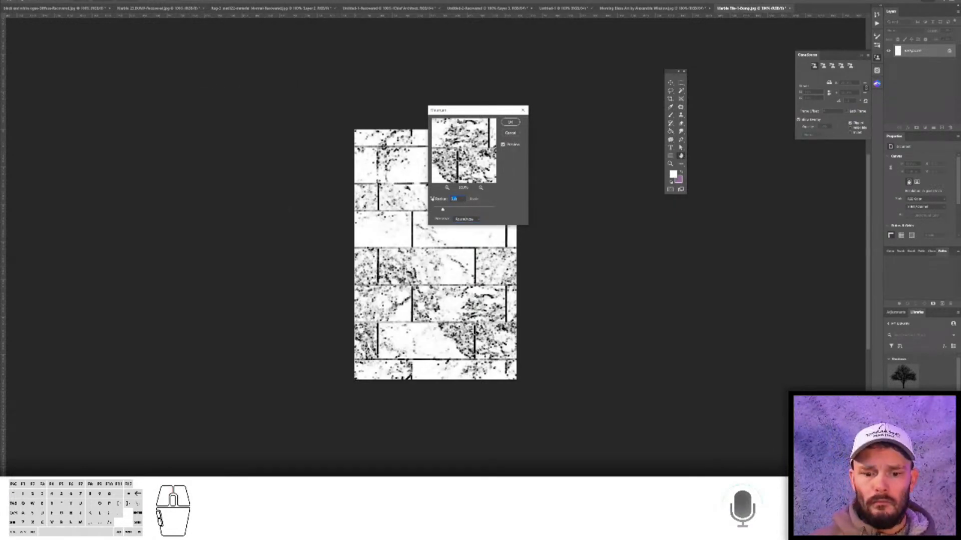
type("0.4")
key("Tab")
left_click(465, 221)
left_click(465, 225)
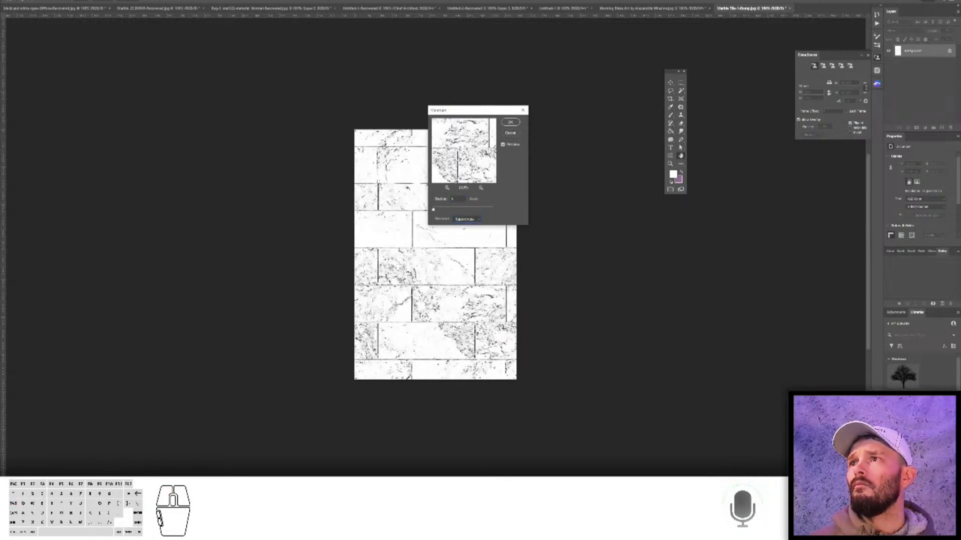
- Switch the Minimum filter to preserve Roundness, refine the radius to 0.4 pixels and close the filter dialog
left_click(434, 200)
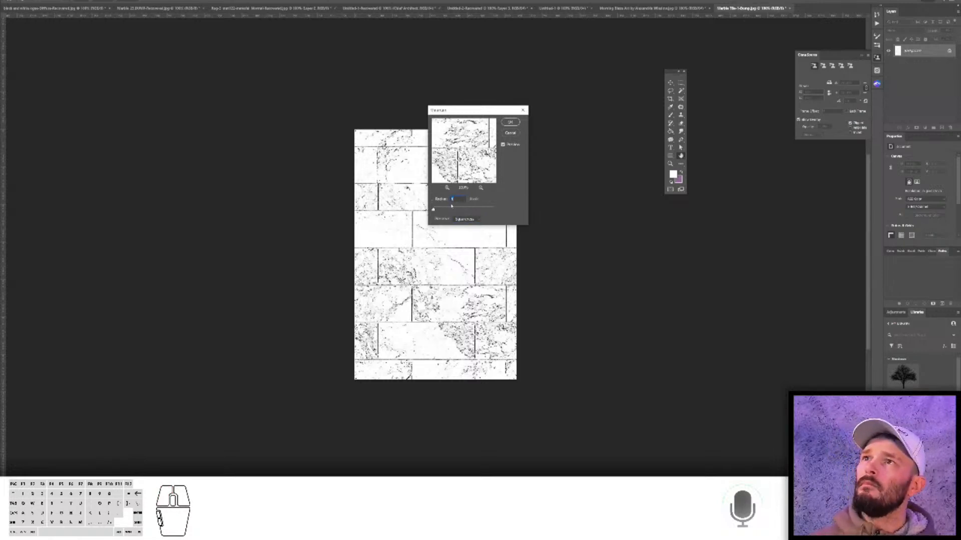
left_click(465, 219)
left_click(459, 211)
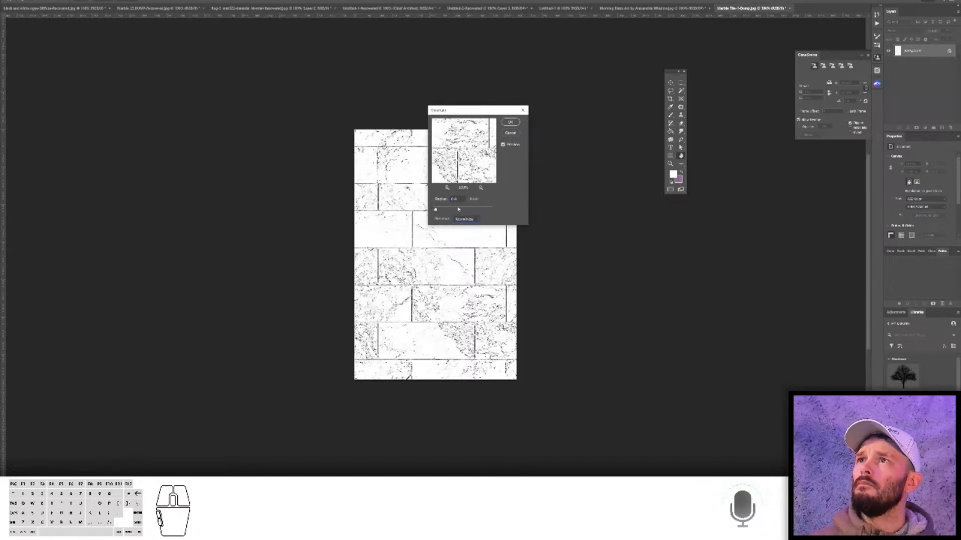
left_click_drag(457, 200, 431, 198)
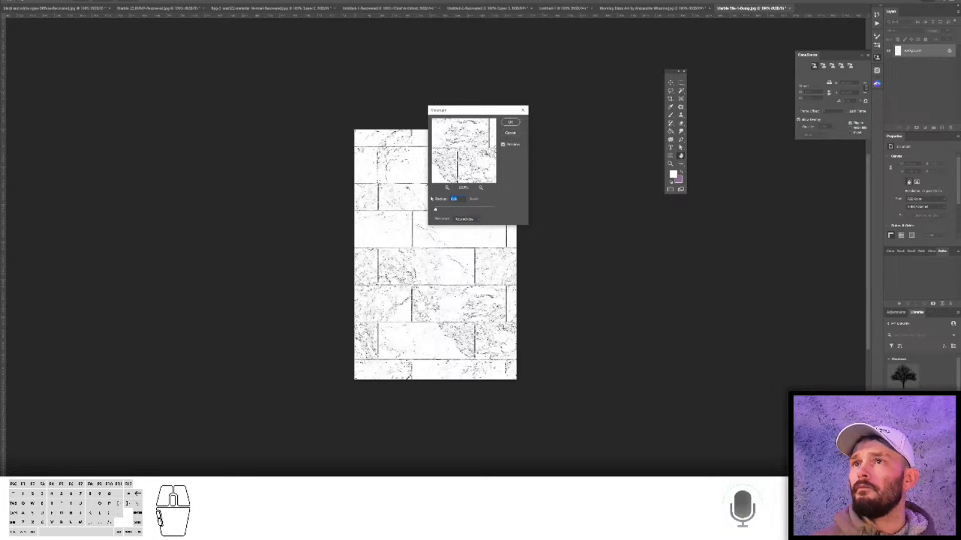
double_click(458, 200)
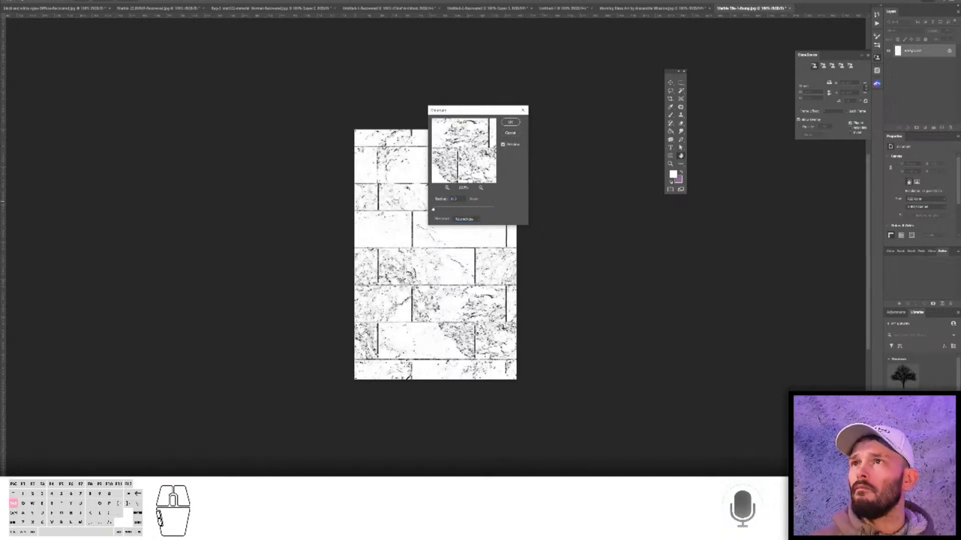
key("Tab")
left_click_drag(461, 199, 430, 203)
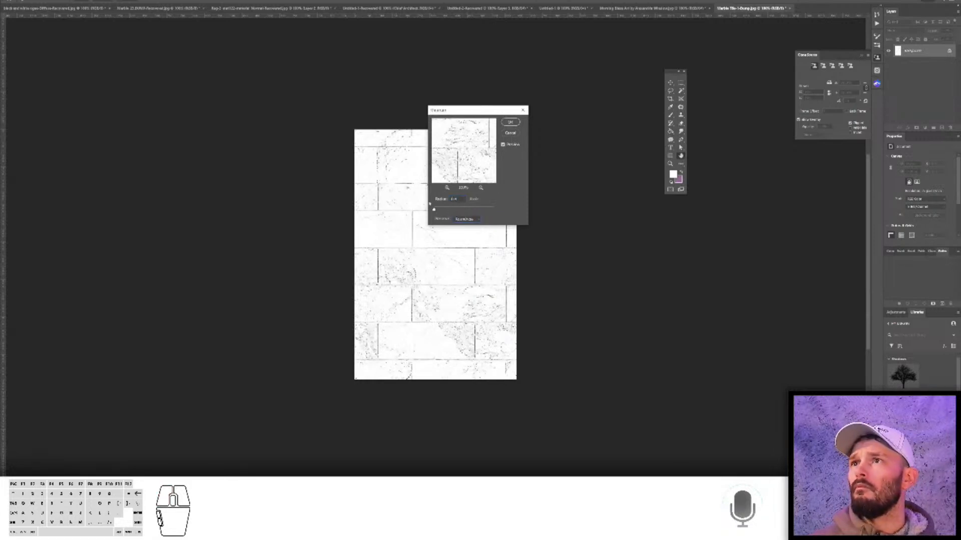
left_click(509, 134)
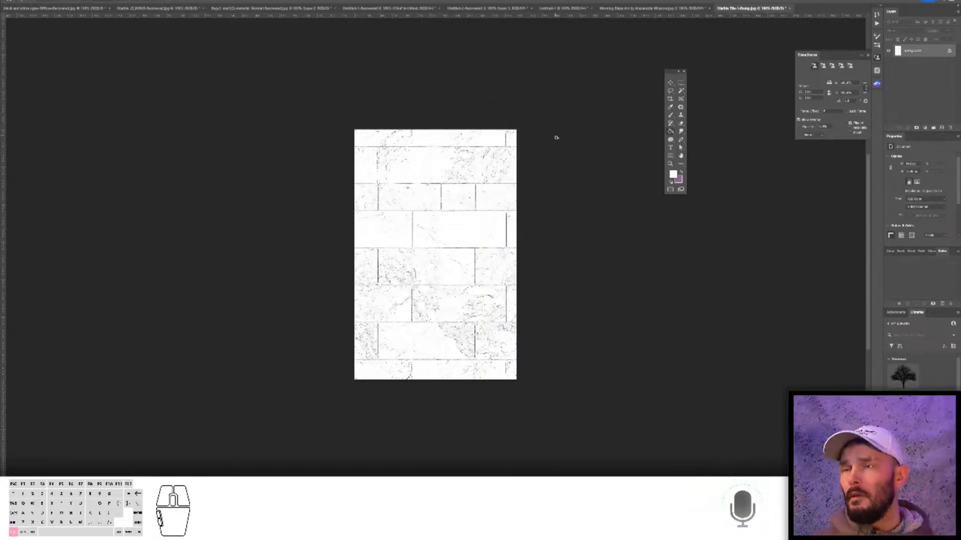
- Export the edited bump image and choose the Marble-1 folder under Materials, Tile as the save location
key("ctrl+alt+shift+w")
left_click(420, 279)
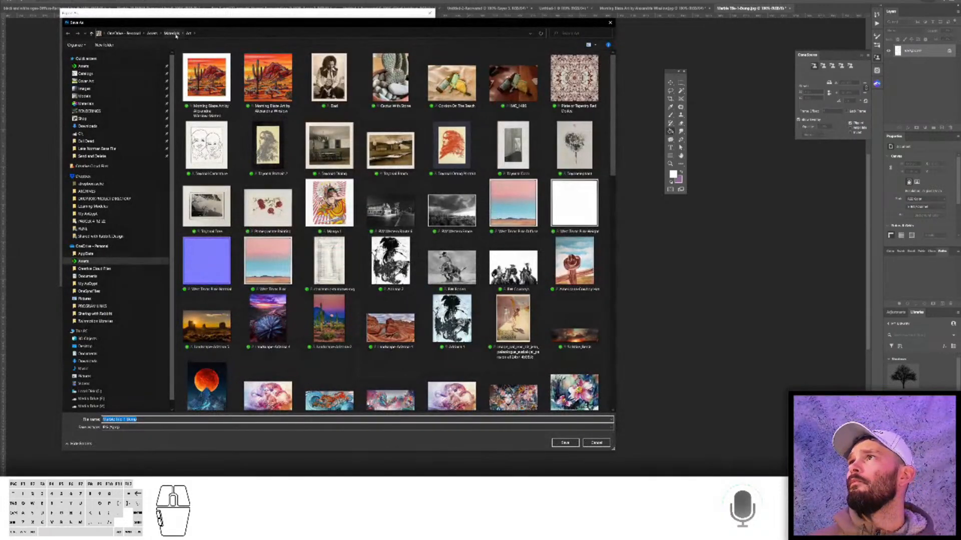
left_click(172, 33)
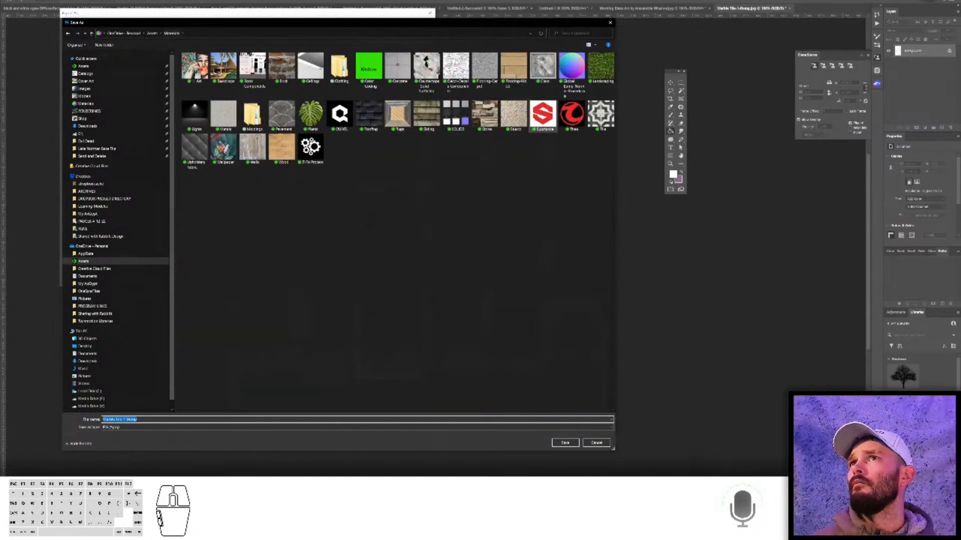
double_click(601, 114)
left_click(443, 229)
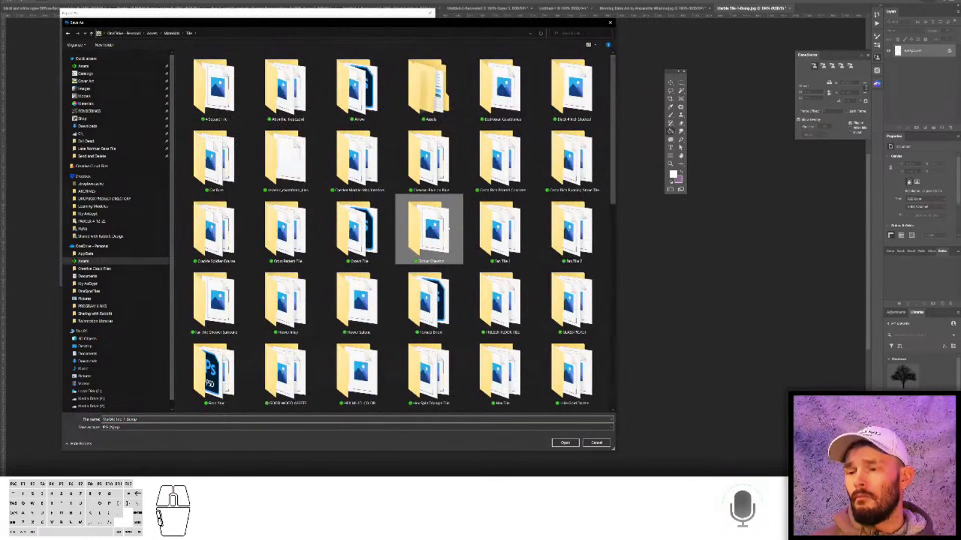
scroll(448, 229, "down", 5)
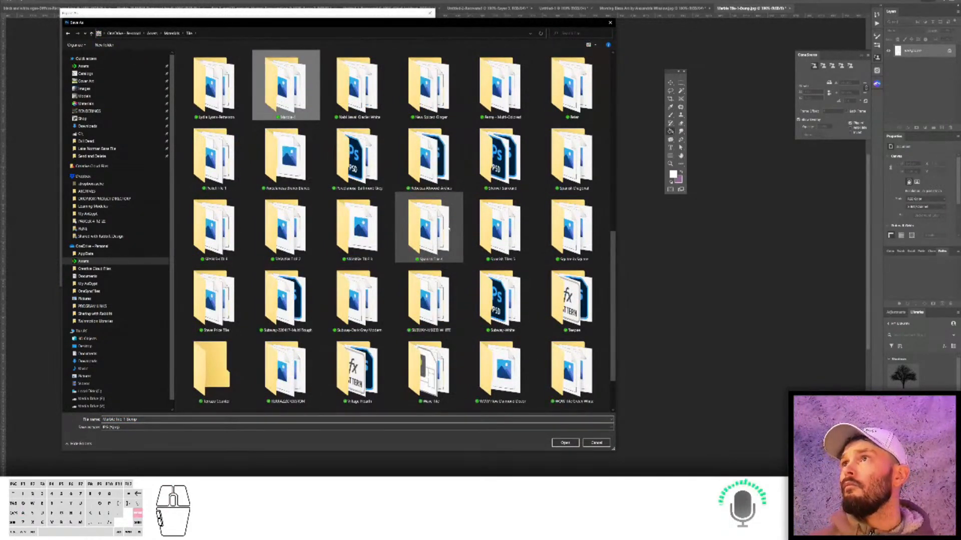
key("Return")
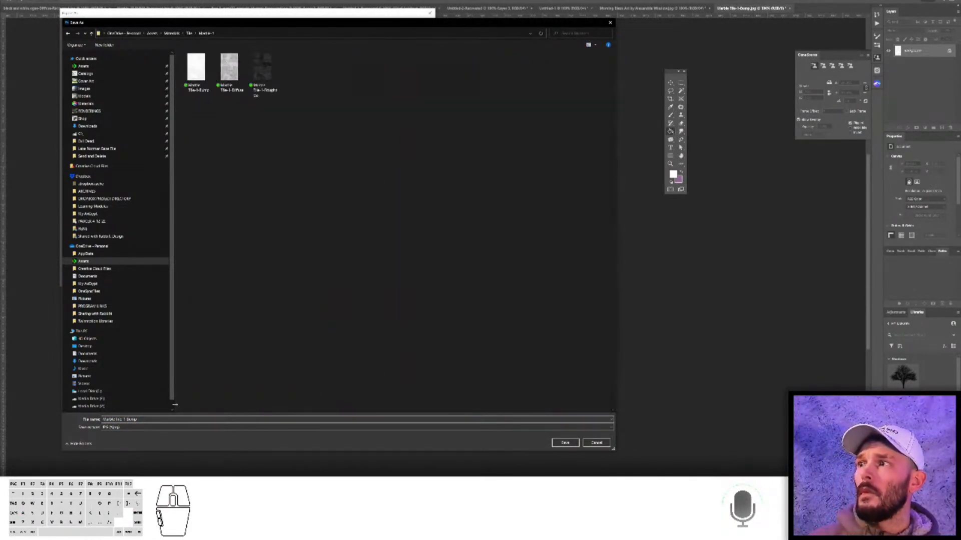
- Name the exported JPG Marble Tile-1-Normal Generator and save it in the Marble-1 folder
double_click(167, 419)
key("BackSpace")
key("BackSpace")
key("BackSpace")
key("BackSpace")
type("Nor")
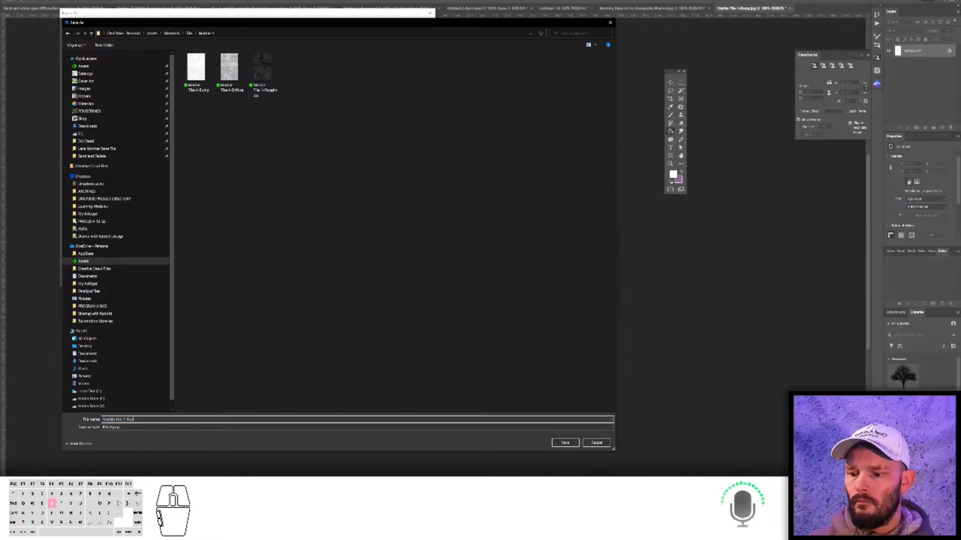
type("mal-OpenGL")
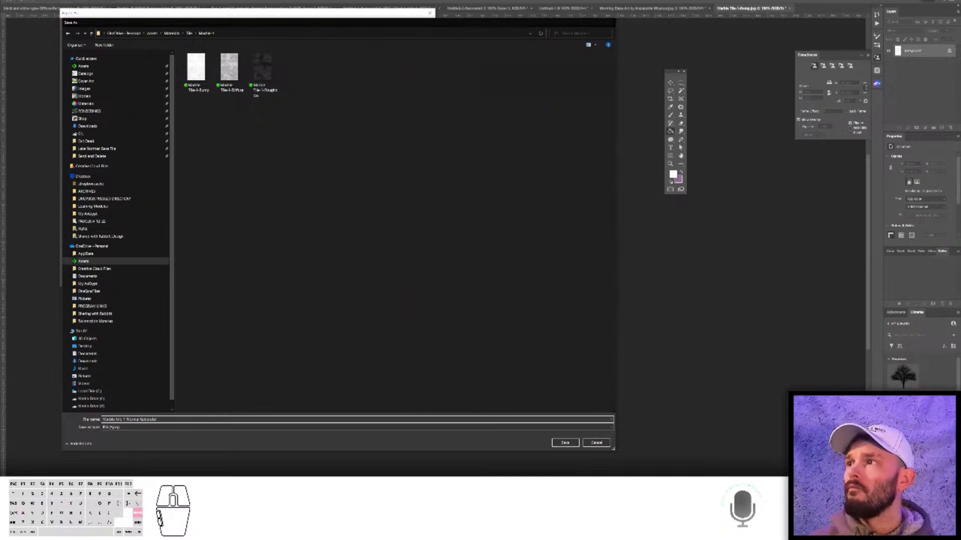
key("Return")
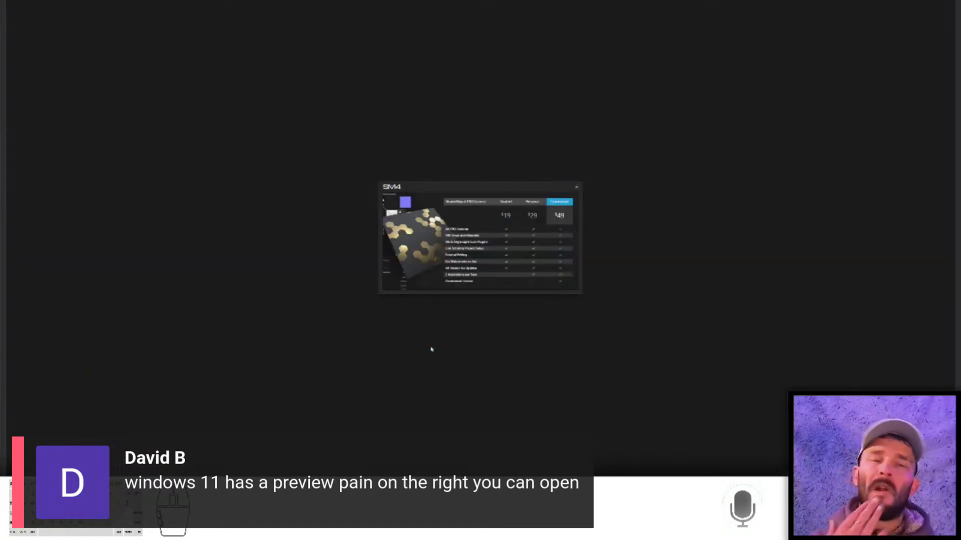
- Switch to ShaderMap 4 and dismiss its startup licence offer
left_click(577, 188)
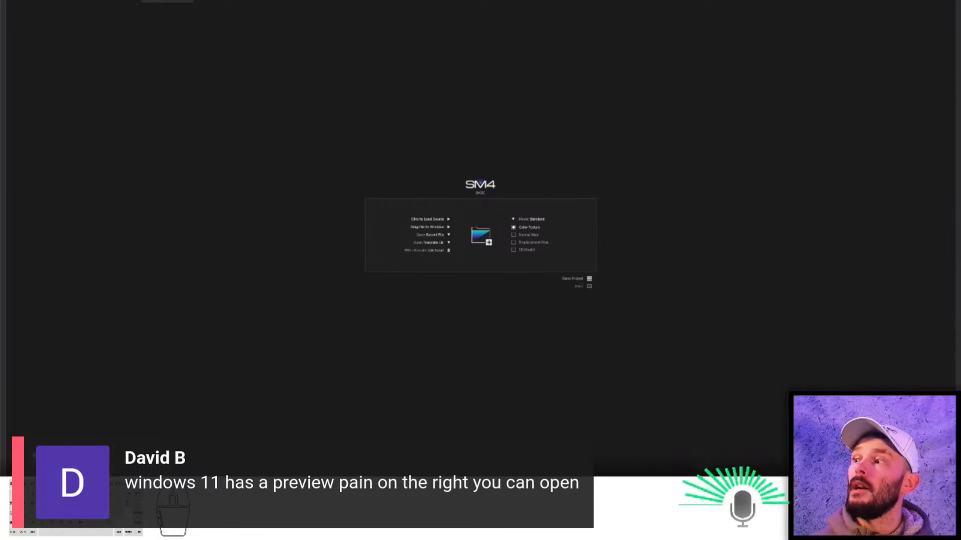
- Look through the Materials folder thumbnails in a maximized File Explorer window, and return to ShaderMap 4
key("alt+Tab")
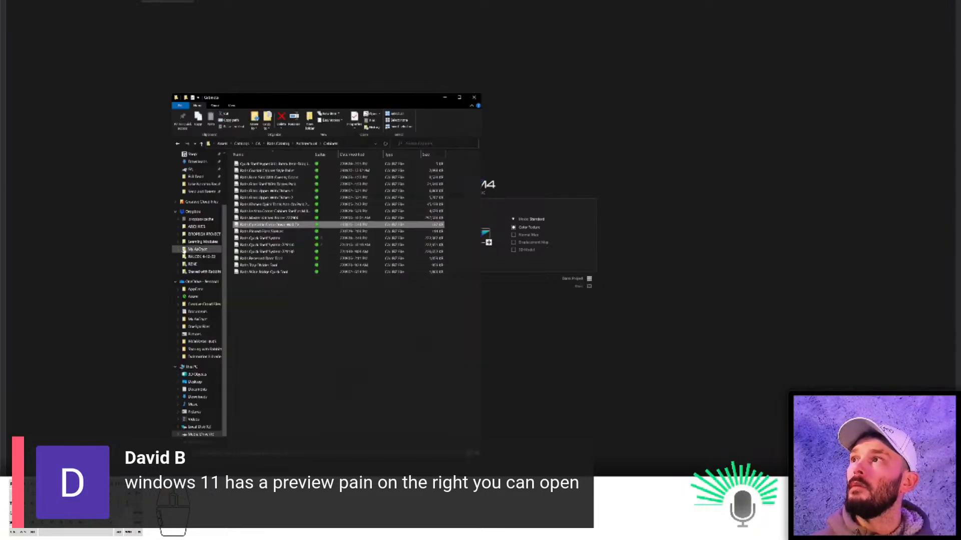
scroll(322, 293, "up", 1, "ctrl")
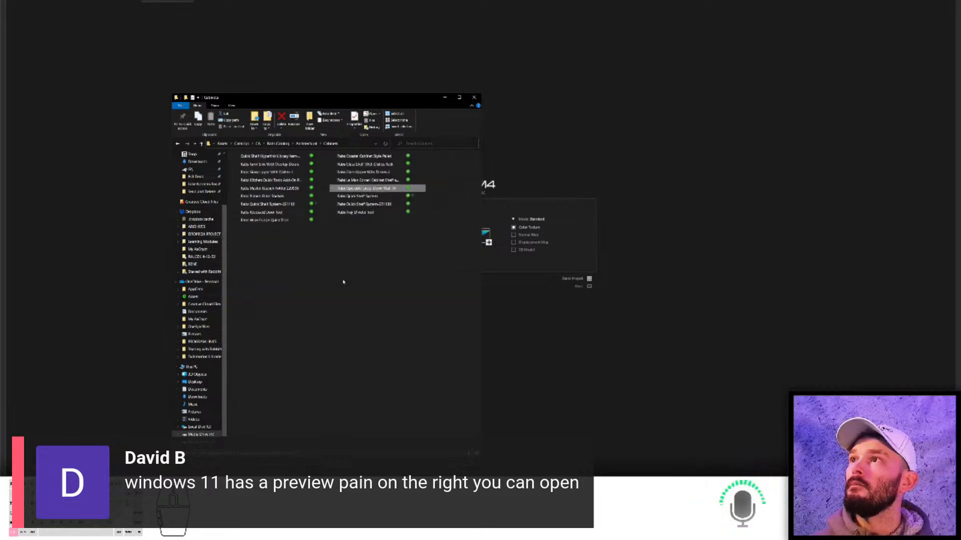
scroll(201, 195, "up", 3)
left_click(195, 204)
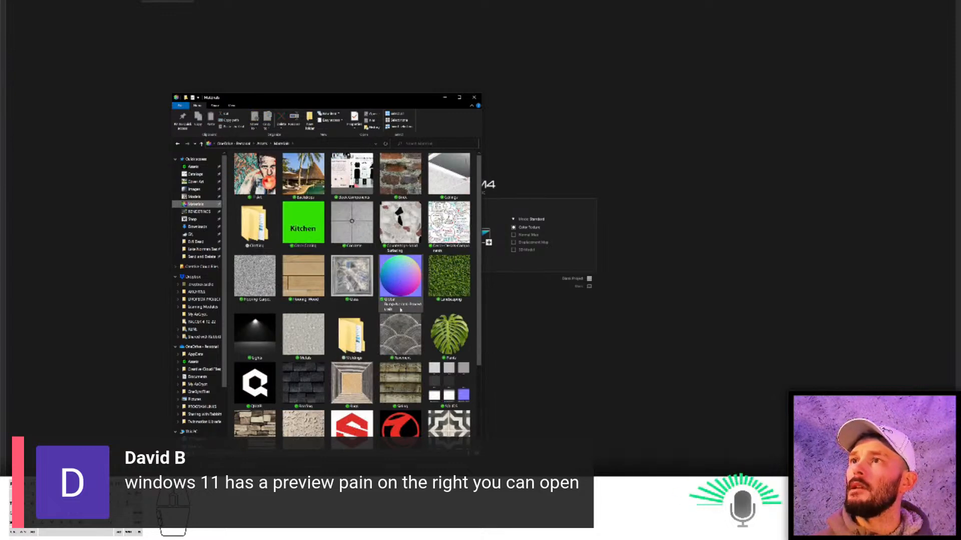
scroll(401, 330, "down", 2)
left_click(459, 98)
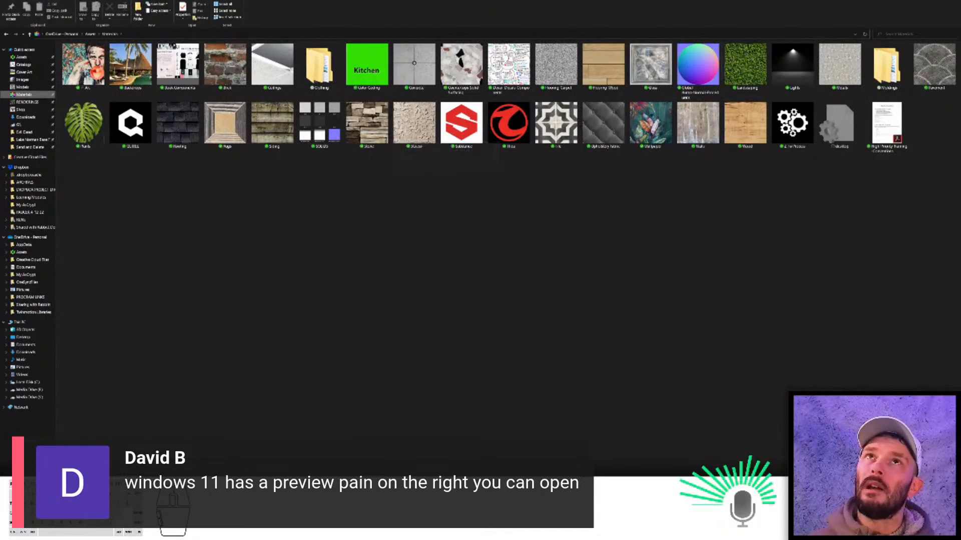
key("alt+Tab")
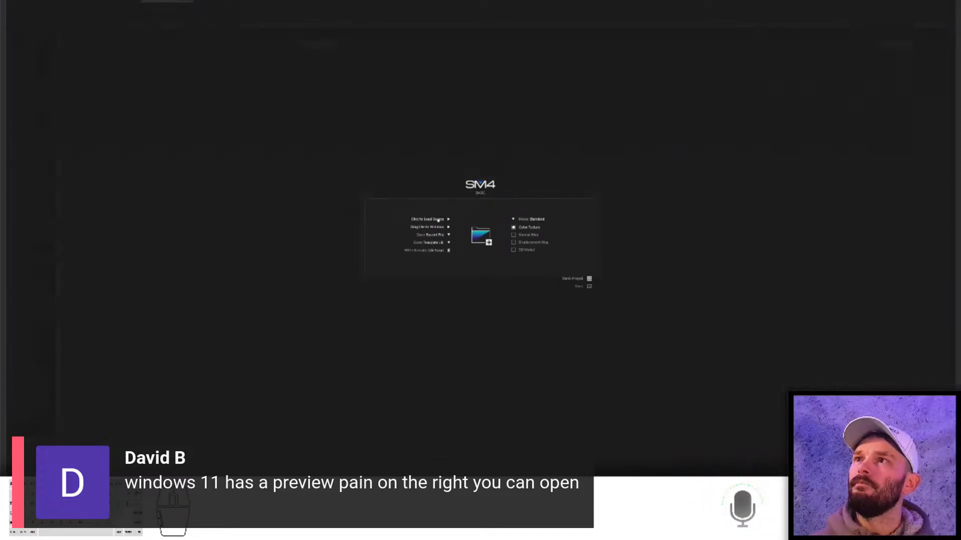
- Load the Marble Tile-1-Normal Generator image from the Marble-1 tile folder as the color texture source
left_click(476, 238)
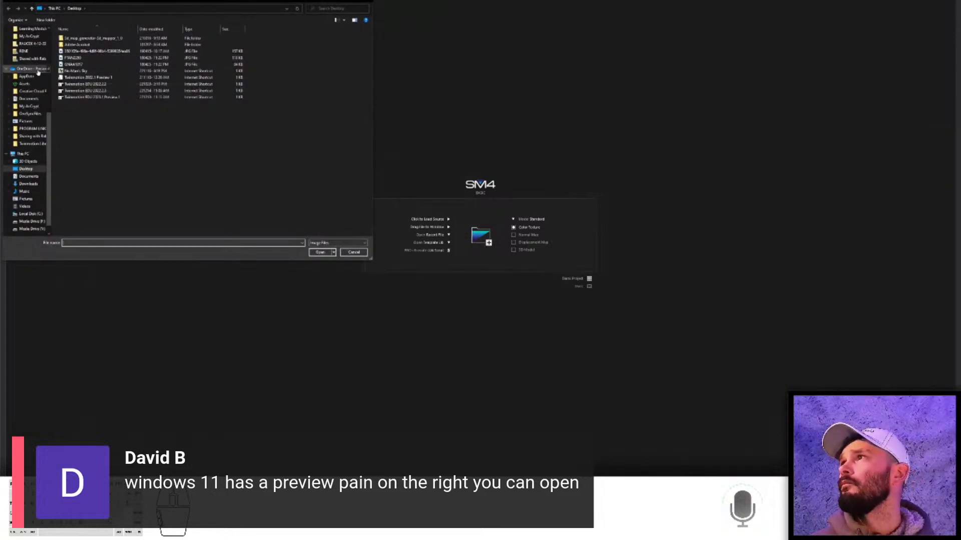
scroll(30, 75, "up", 10)
left_click(30, 79)
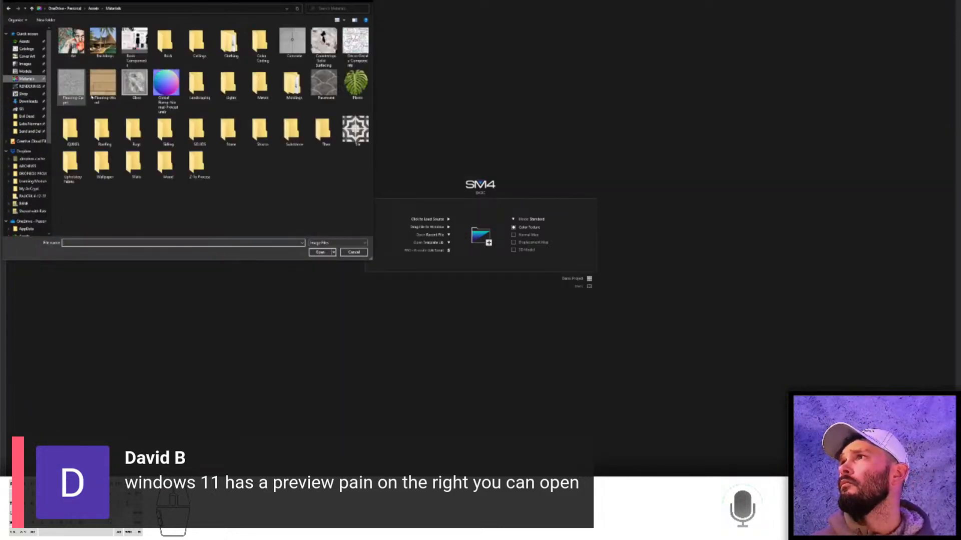
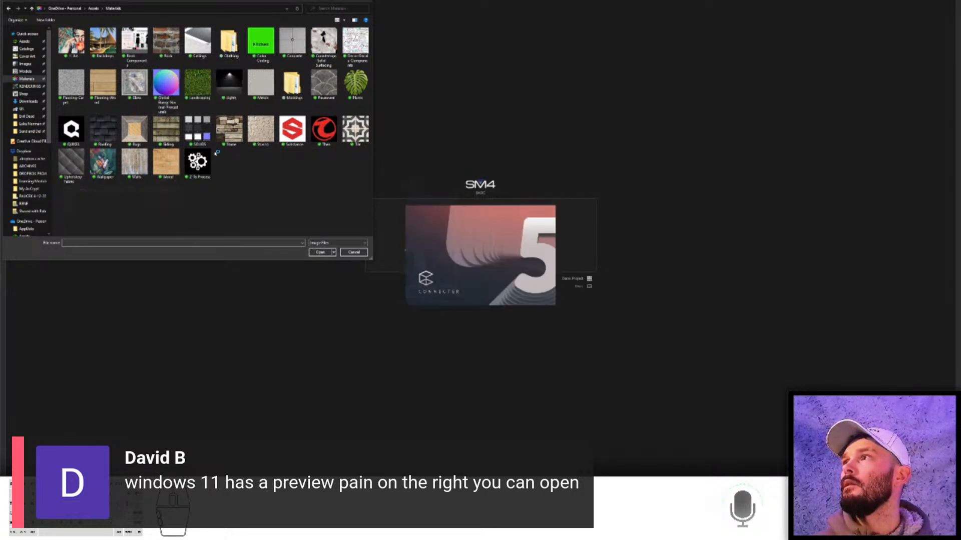
double_click(355, 130)
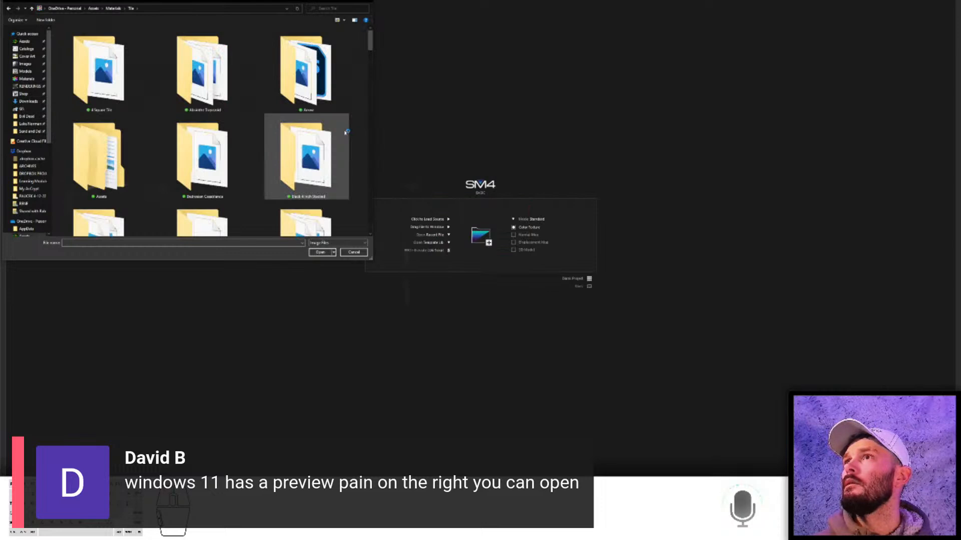
scroll(225, 110, "down", 5)
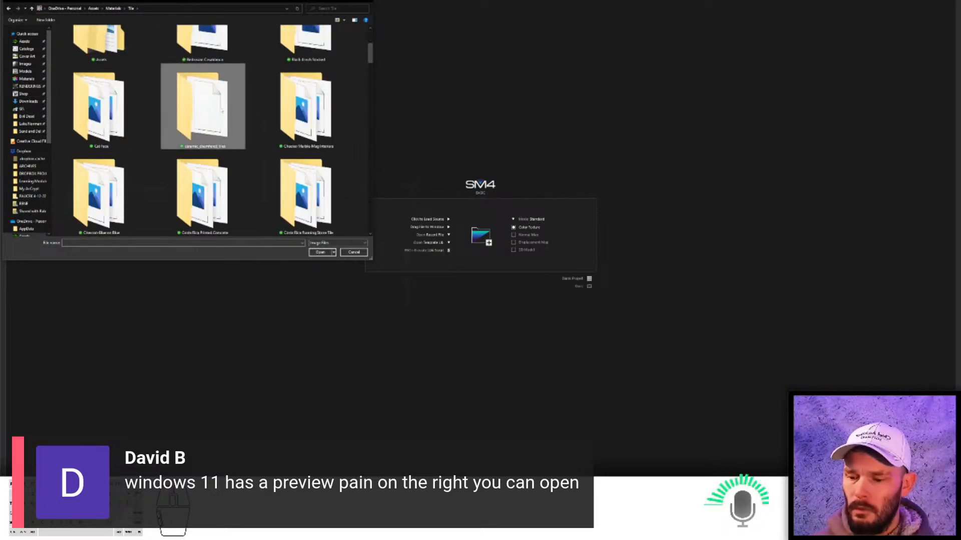
double_click(221, 109)
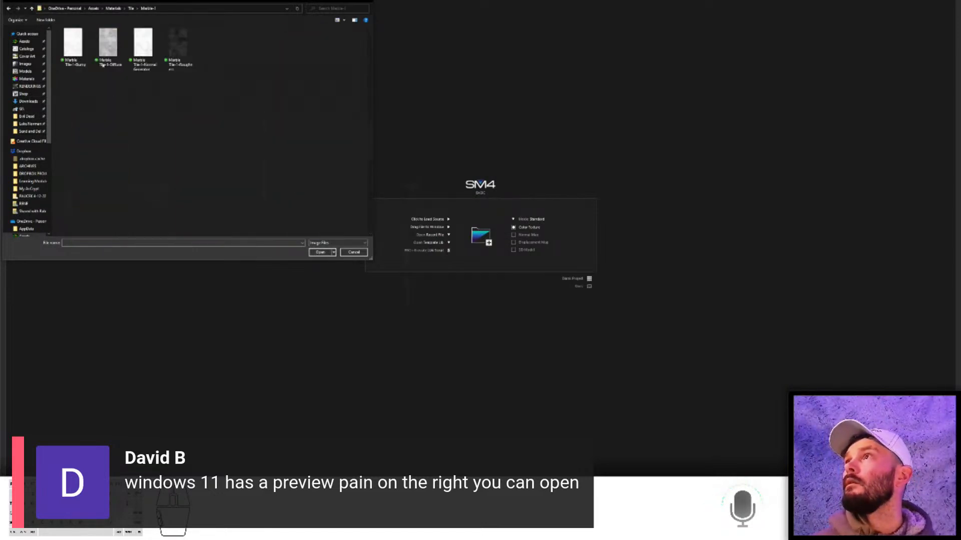
double_click(140, 45)
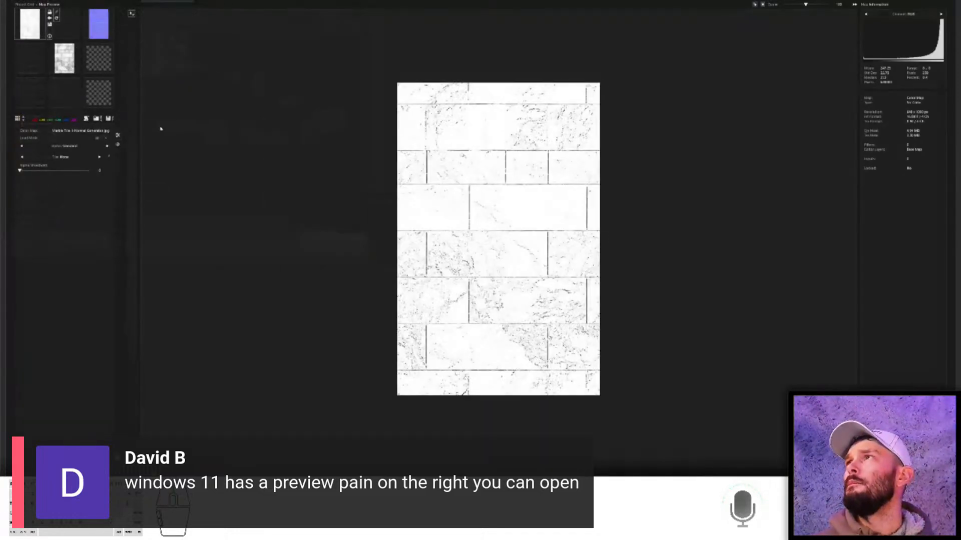
- Select the generated normal map, use a low intensity, and enable its Sharpen and Invert options
left_click(103, 33)
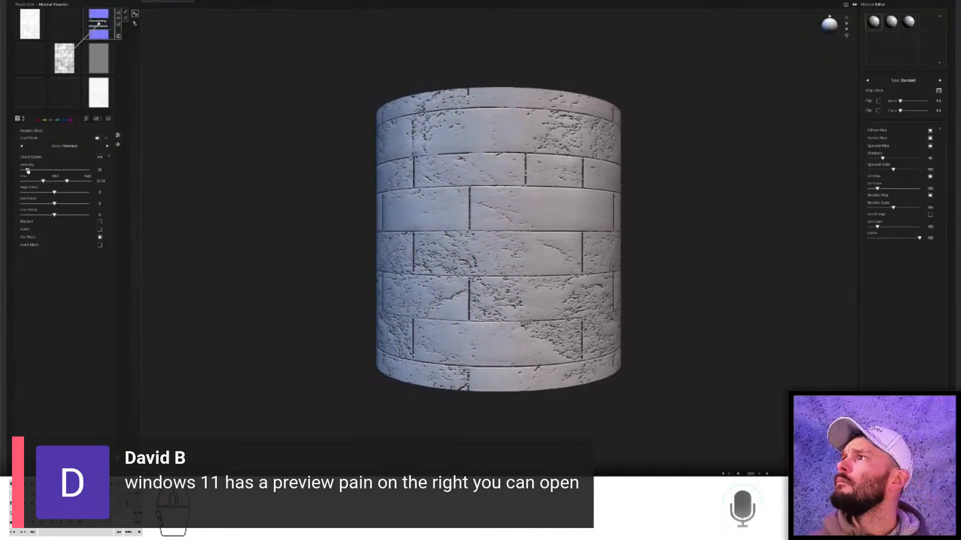
left_click(99, 223)
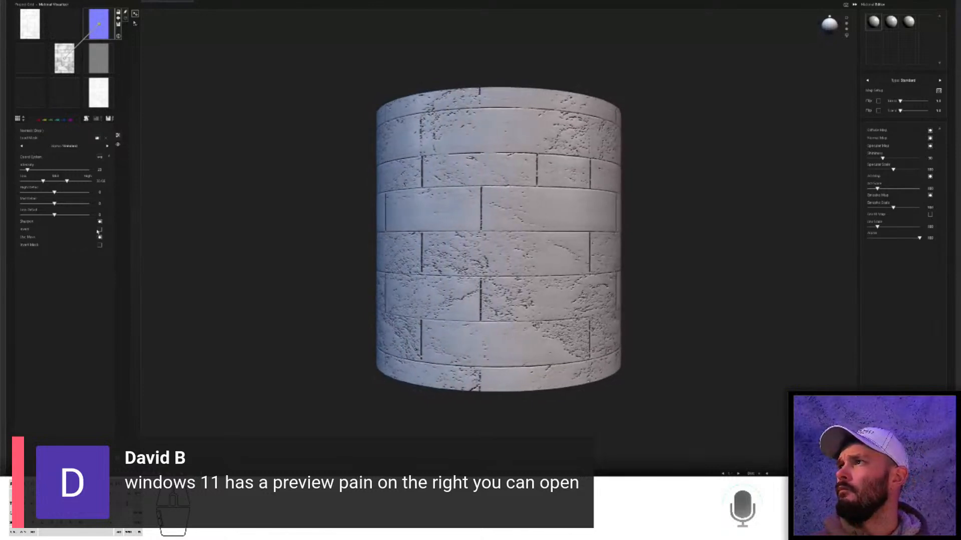
left_click(99, 230)
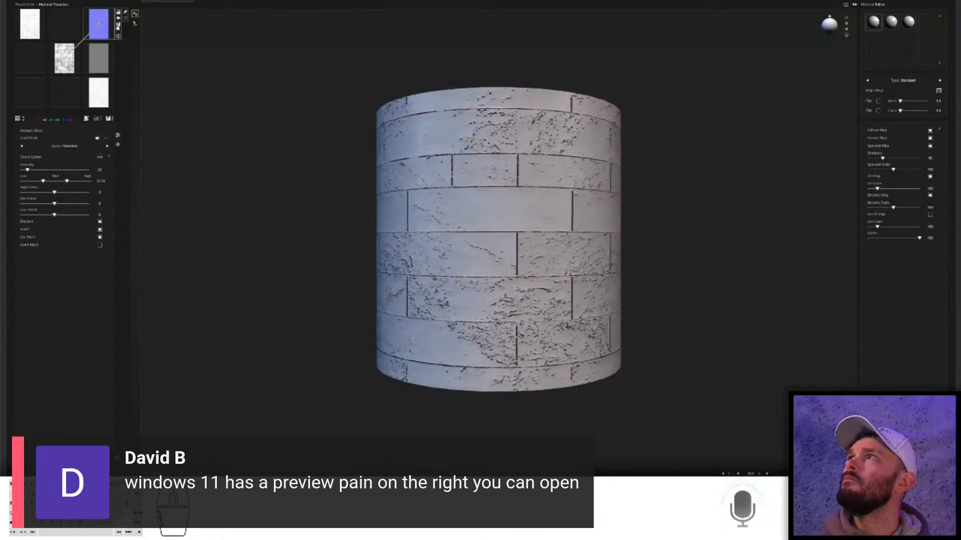
- Save the generated normal map, and load it in Twinmotion as the bathroom floor tile's bump texture
left_click(118, 24)
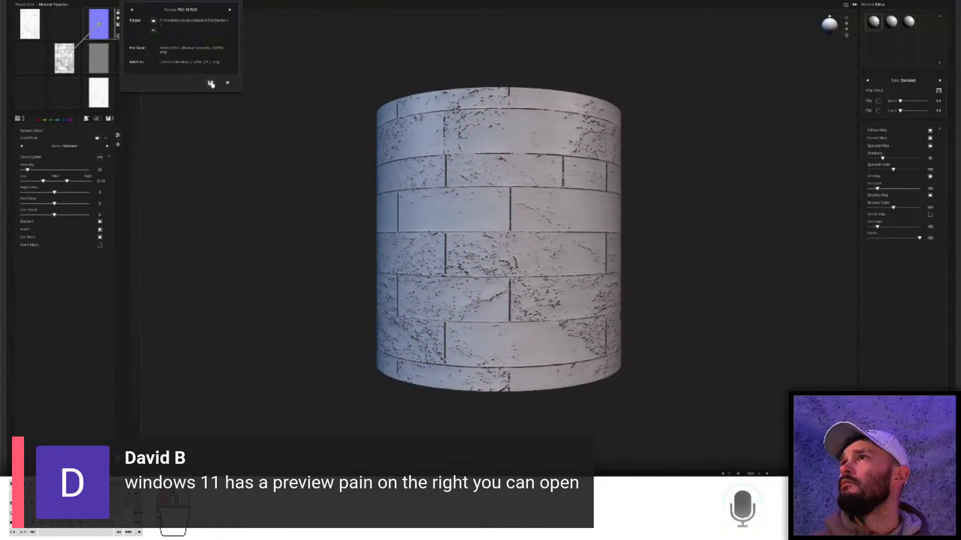
key("alt+Tab")
key("alt+Tab")
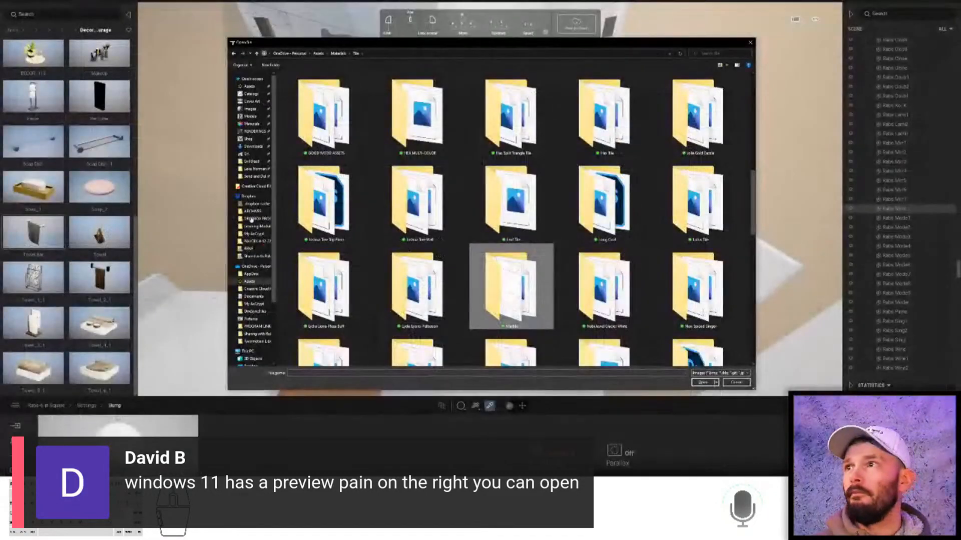
double_click(510, 286)
double_click(399, 90)
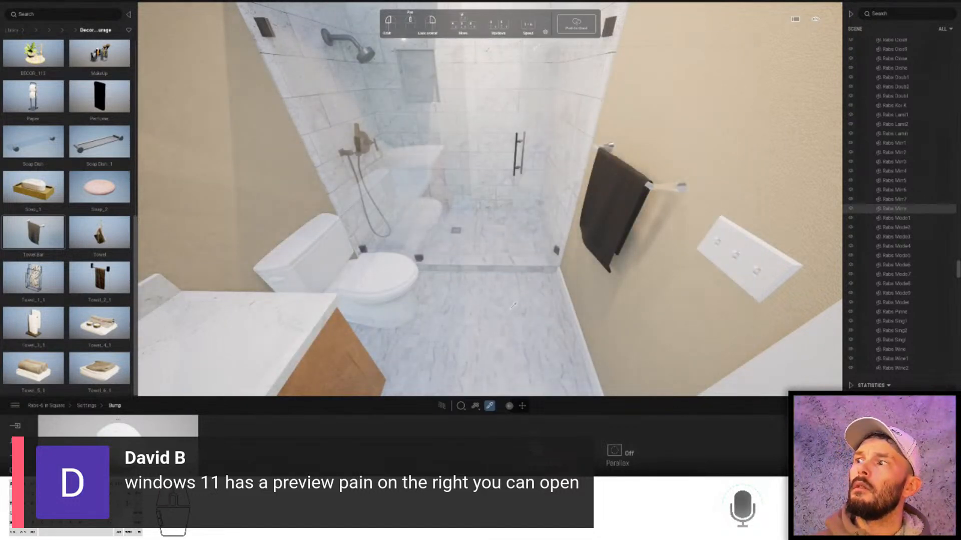
- Replace the bathroom floor material's color texture with the Marble Tile-1-Bump image from the Marble-1 tile folder
left_click(46, 405)
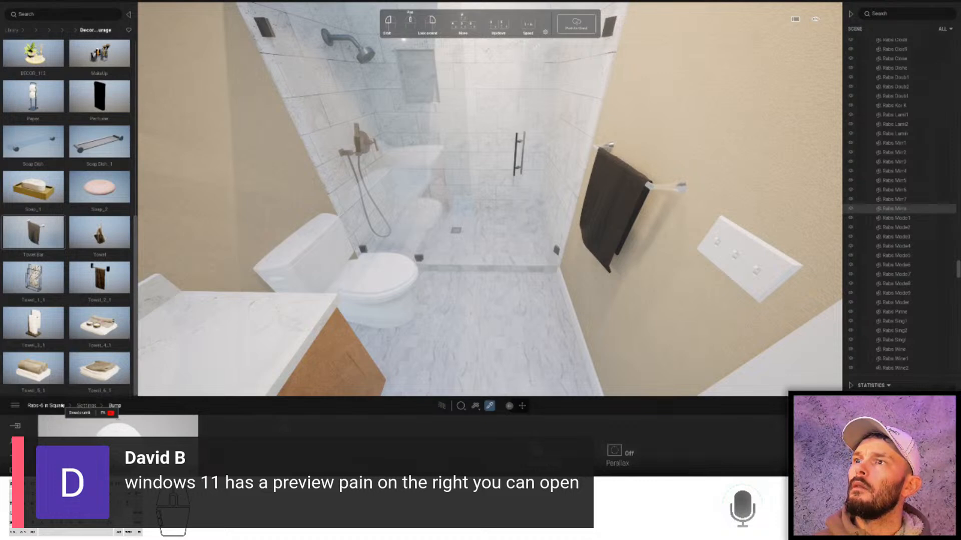
left_click(423, 453)
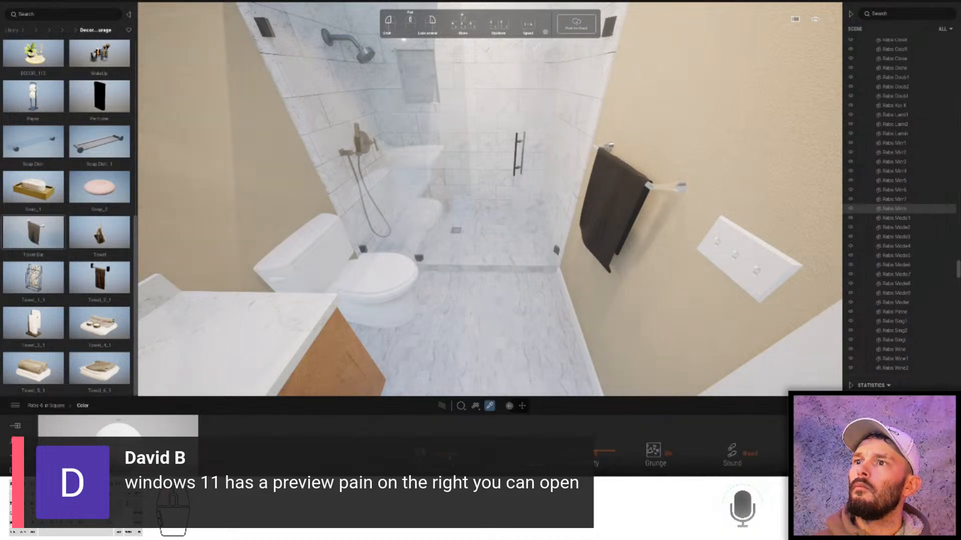
left_click(425, 441)
left_click(382, 401)
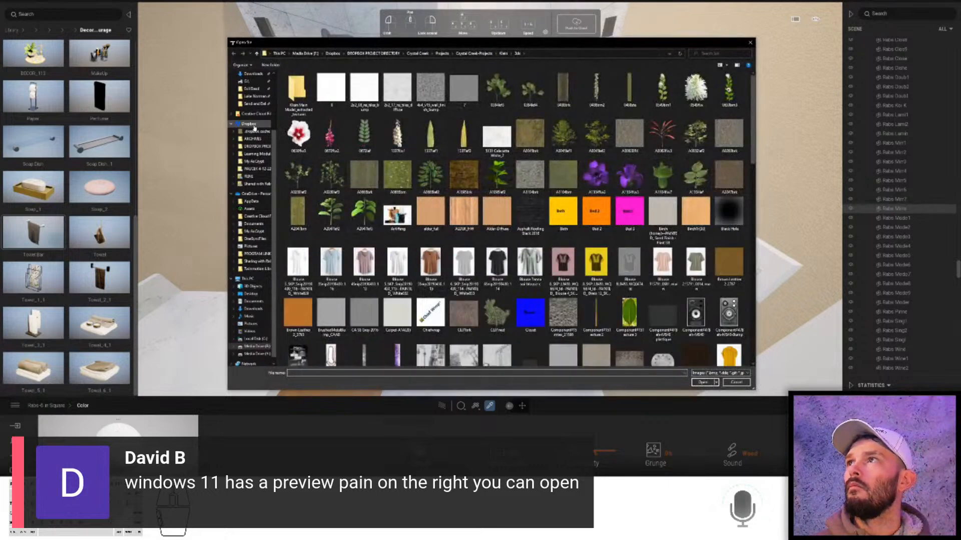
scroll(252, 122, "up", 3)
left_click(252, 123)
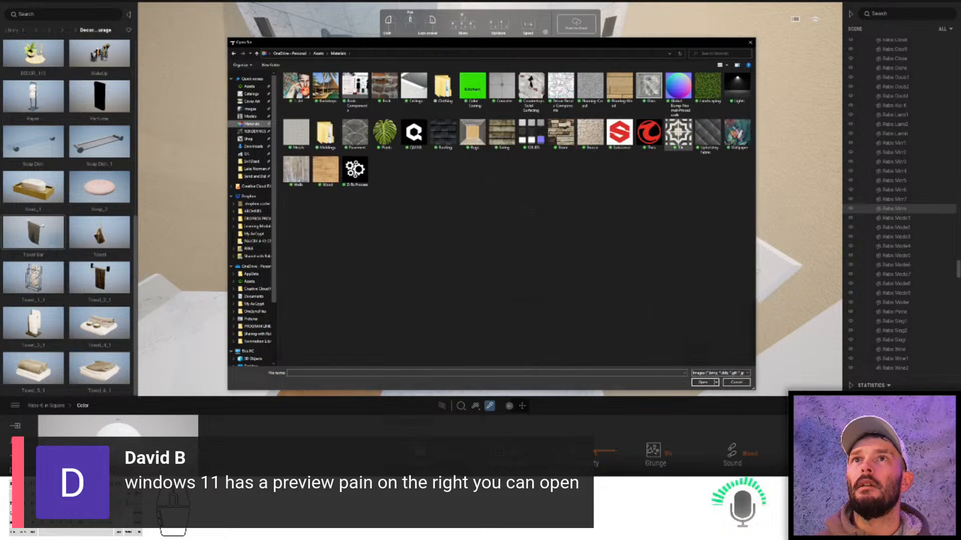
double_click(679, 131)
left_click(520, 215)
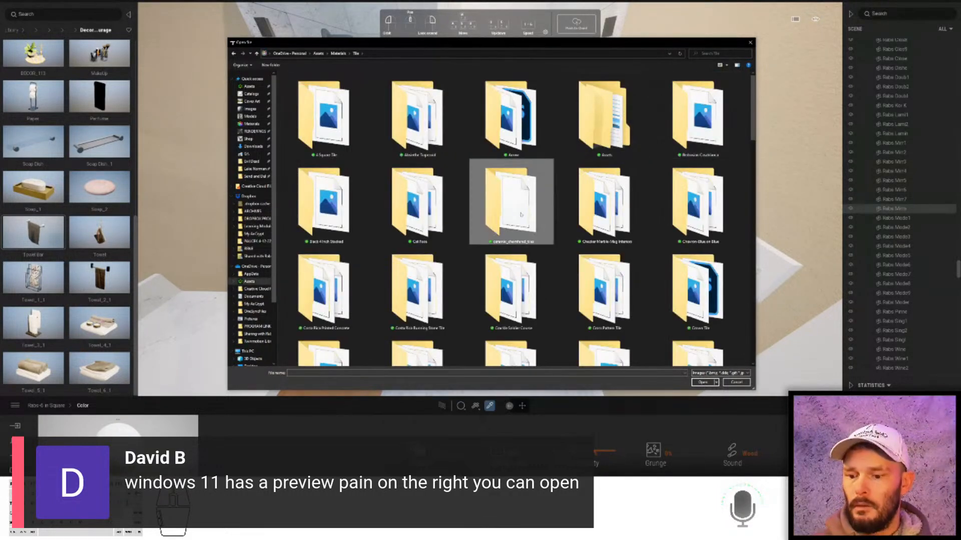
scroll(521, 215, "down", 5)
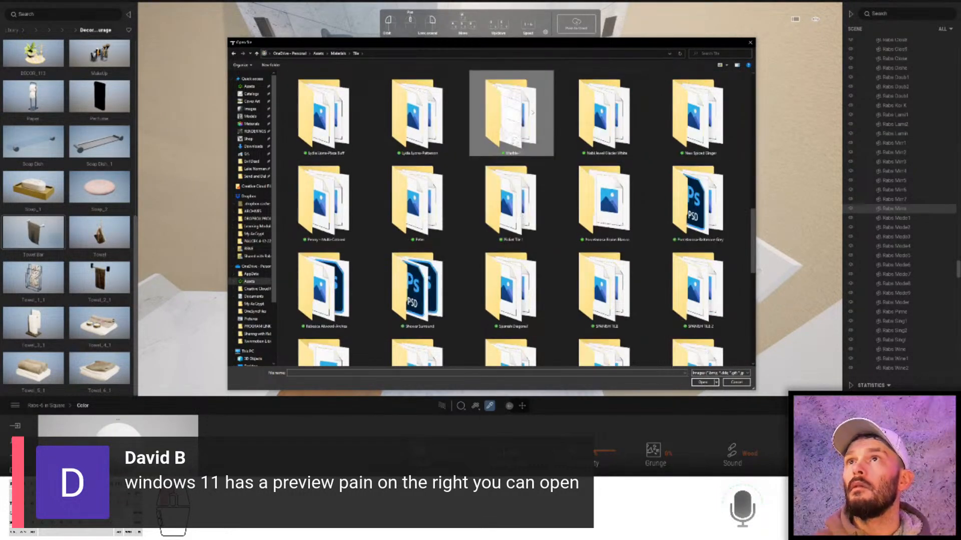
double_click(510, 115)
left_click(408, 54)
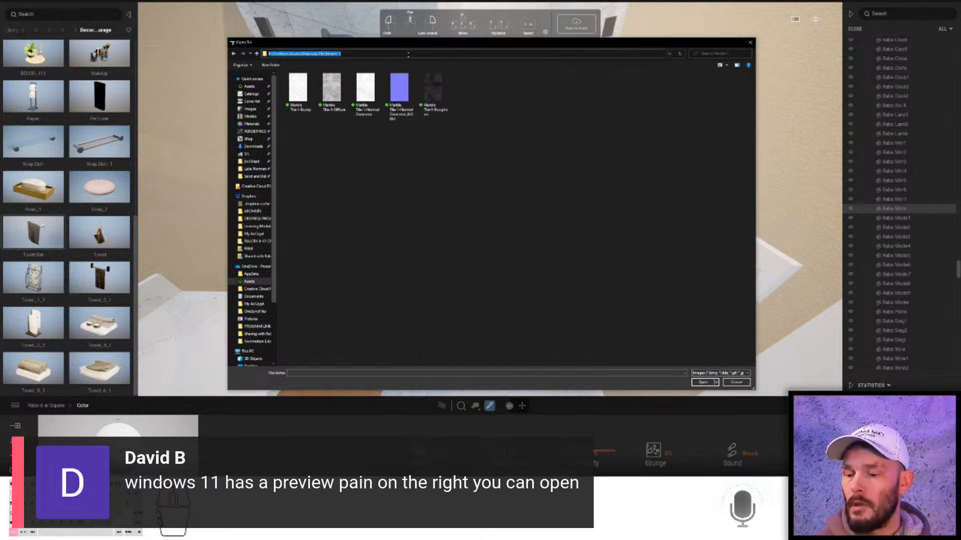
double_click(300, 90)
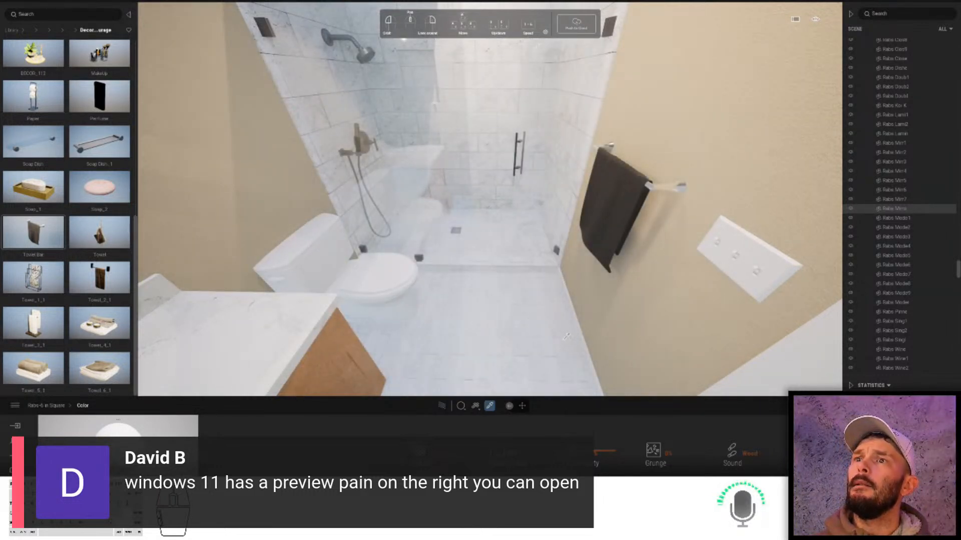
- Examine the updated tile material across the bathroom floor, from the shower to the bedroom doorway
left_click(45, 407)
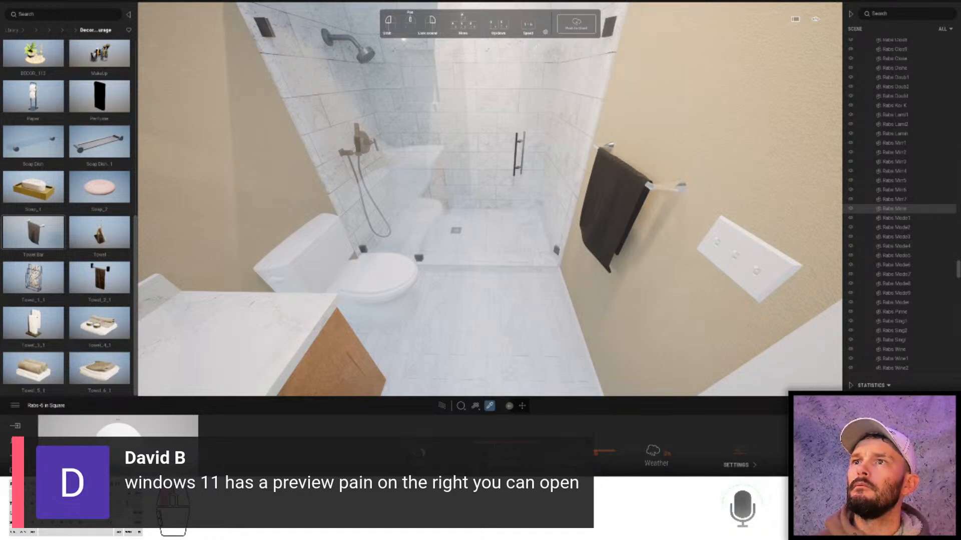
key("s")
right_click_drag(430, 280, 409, 303)
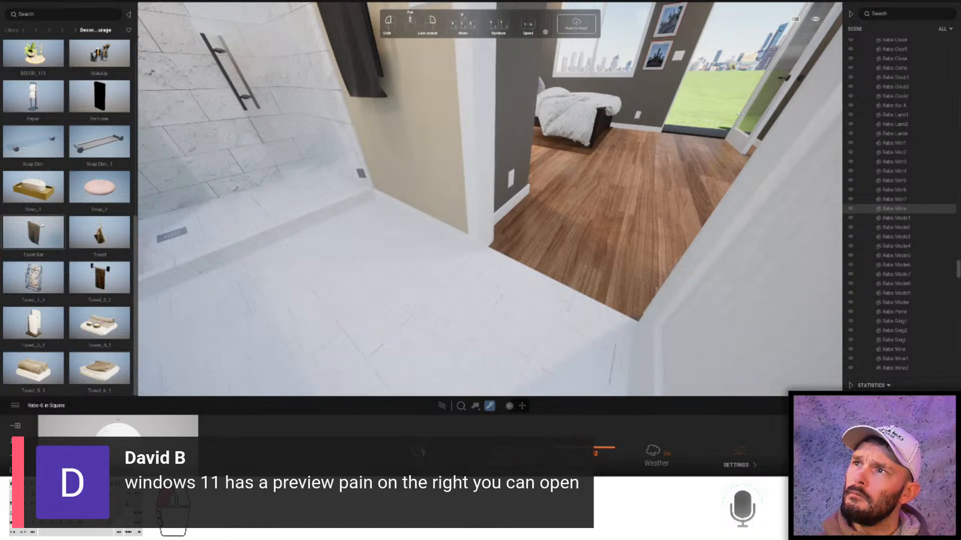
left_click_drag(700, 321, 480, 334)
right_click_drag(481, 334, 480, 335)
key("s")
key("w")
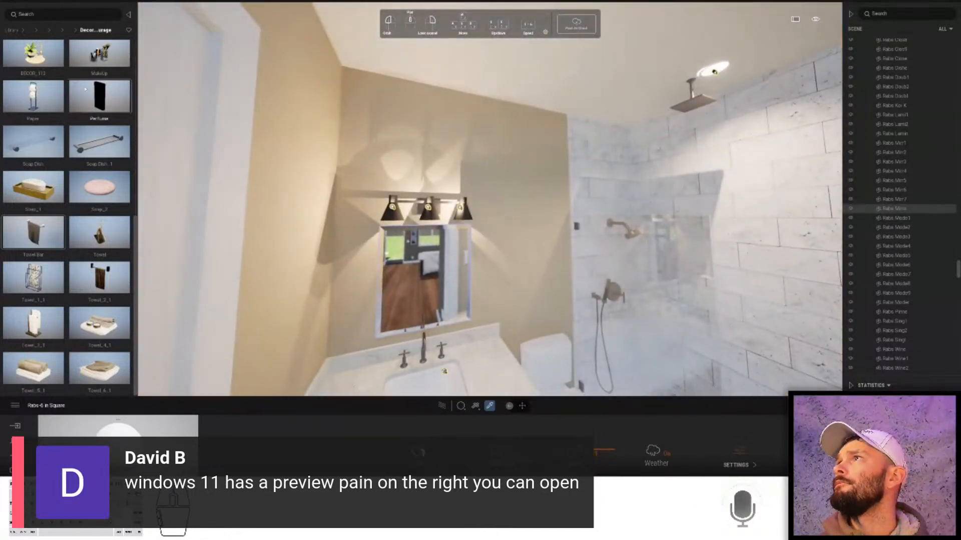
- Place the Towel_3_1 towel stand on the vanity countertop beside the sink
key("s")
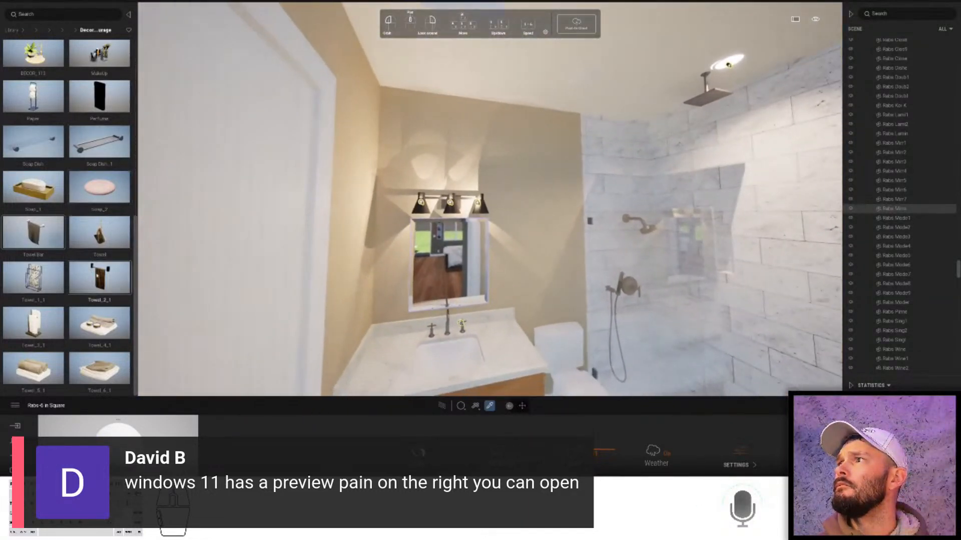
left_click_drag(40, 322, 325, 332)
left_click_drag(393, 357, 365, 362)
left_click(365, 362)
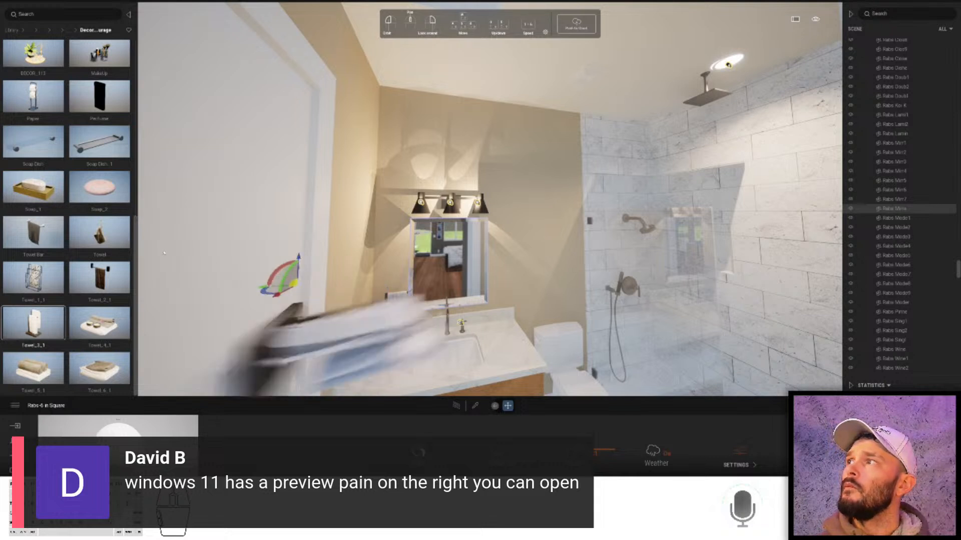
- Delete the Towel_3_1 asset from the library
right_click(39, 331)
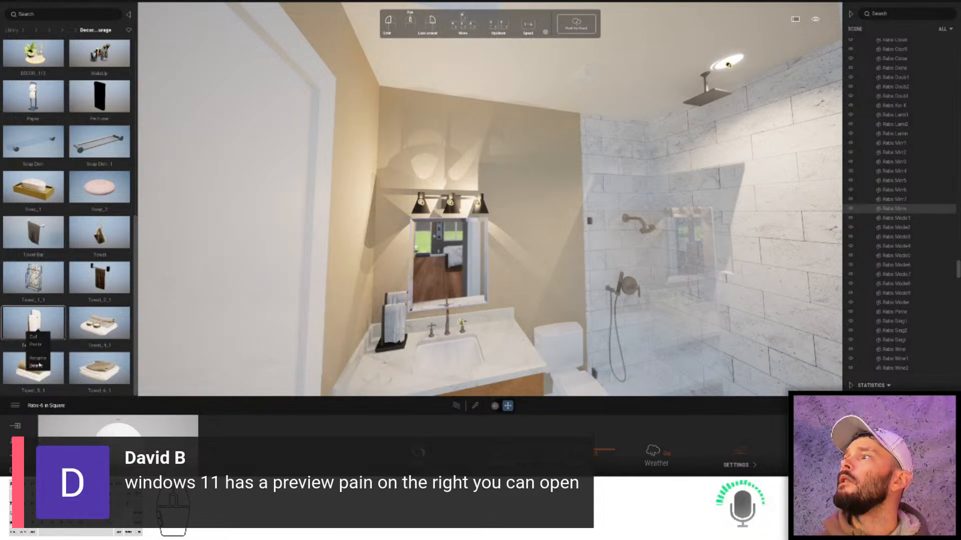
left_click(40, 365)
- Select the towel stand on the vanity and open its options in the scene list
left_click(490, 265)
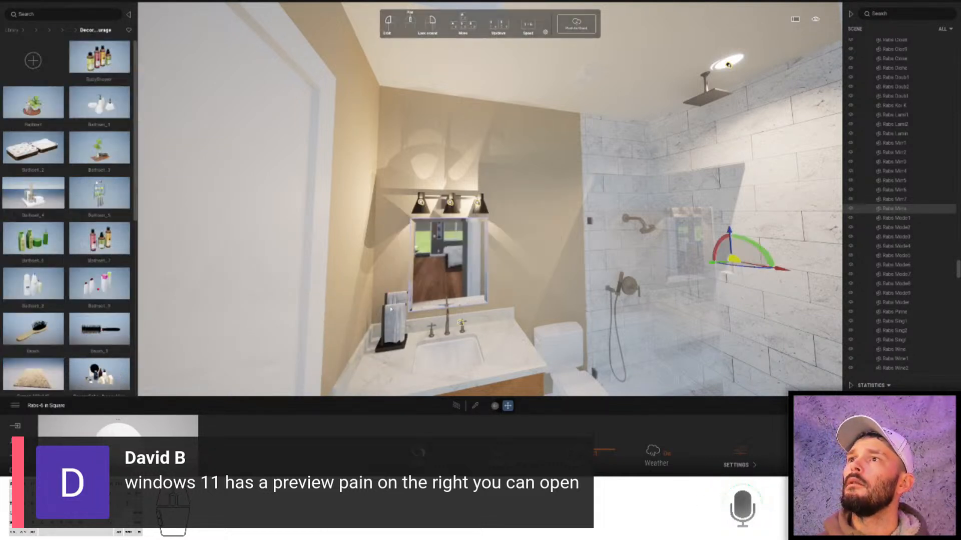
left_click(390, 327)
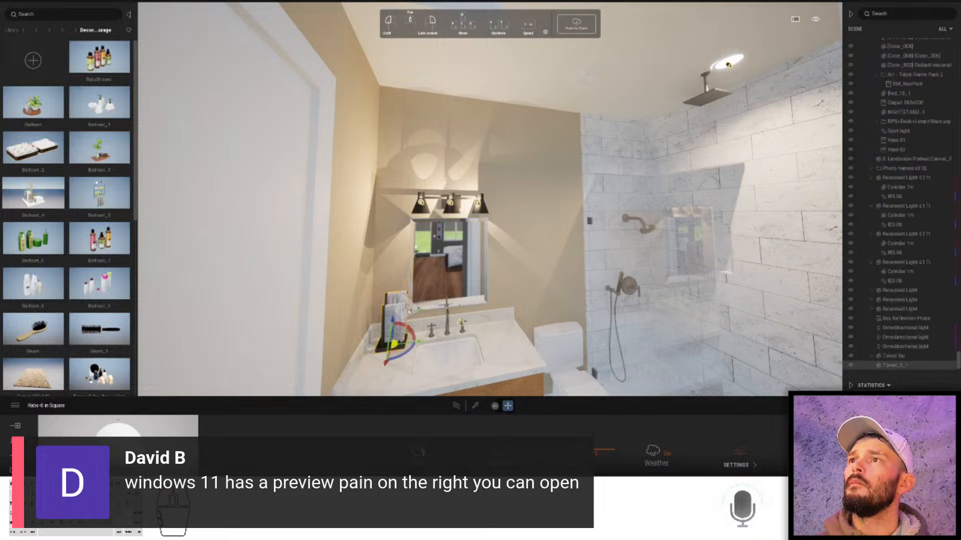
left_click(403, 324)
left_click(401, 324)
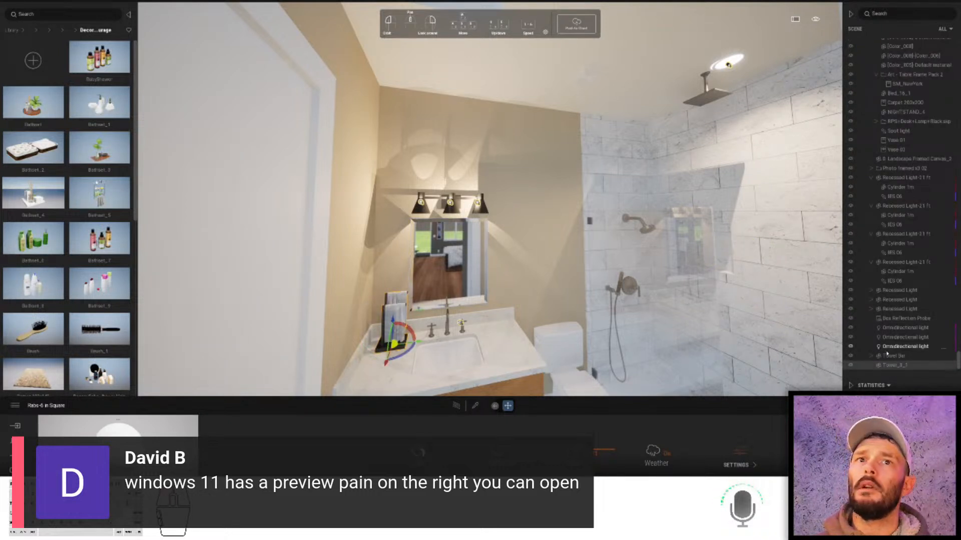
right_click(898, 368)
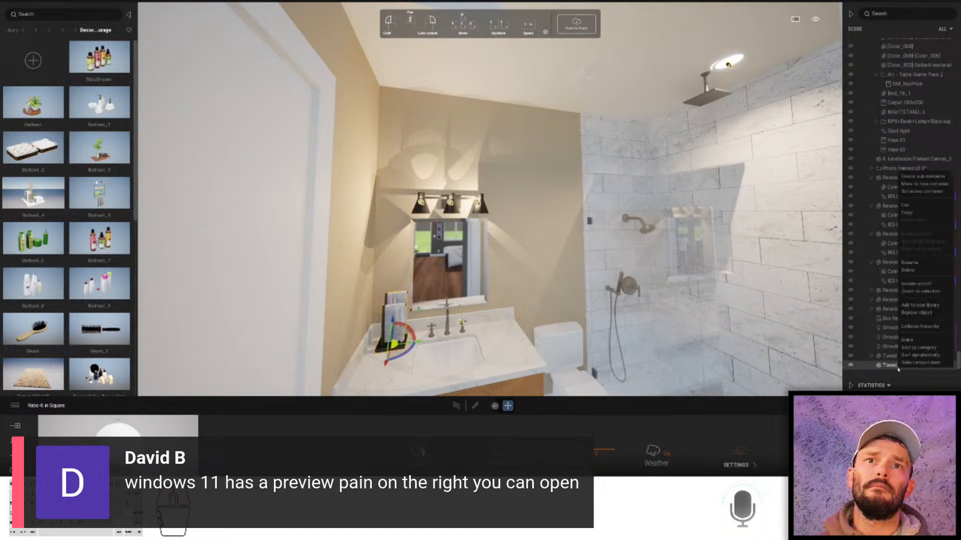
left_click(908, 318)
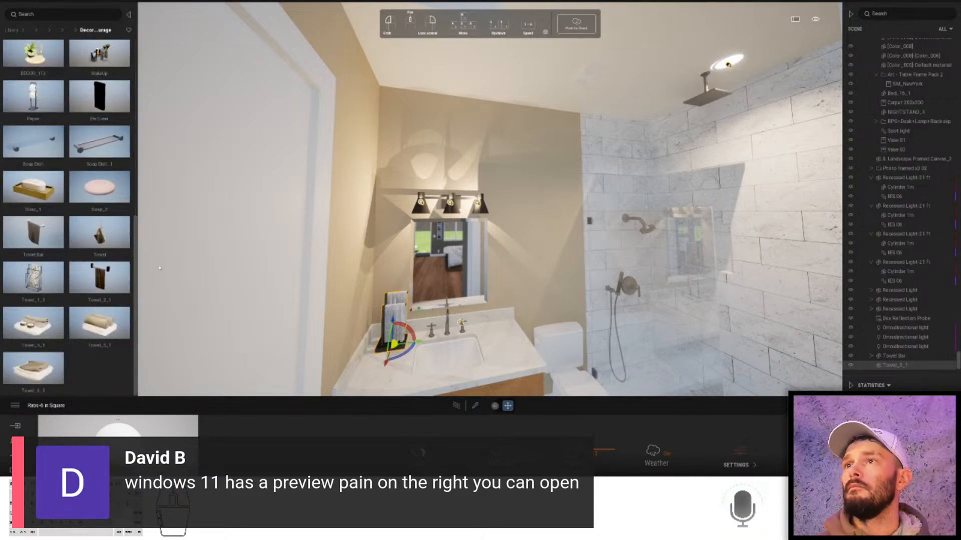
- Open the 0-Art-Wall Decor folder in the library and bring the view closer to the vanity wall
scroll(76, 242, "up", 2)
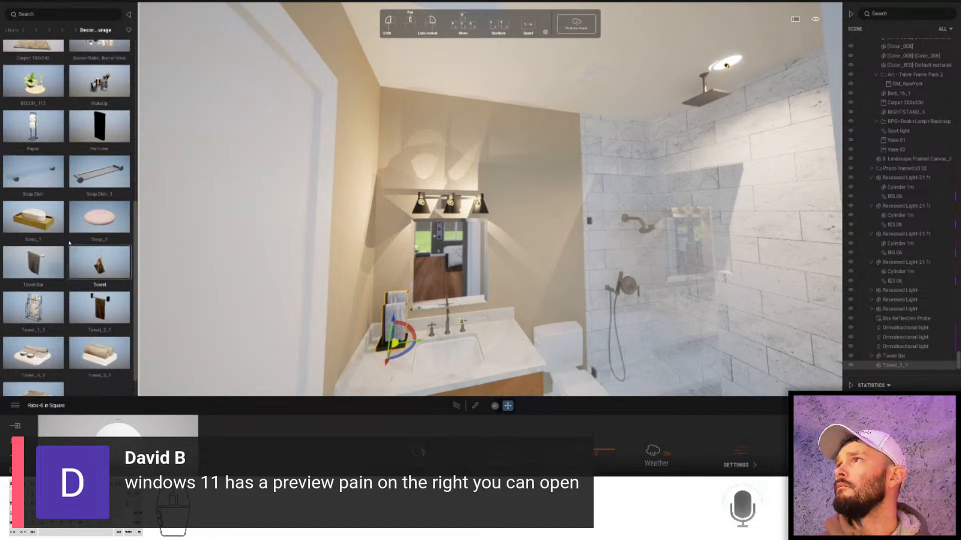
scroll(76, 242, "up", 5)
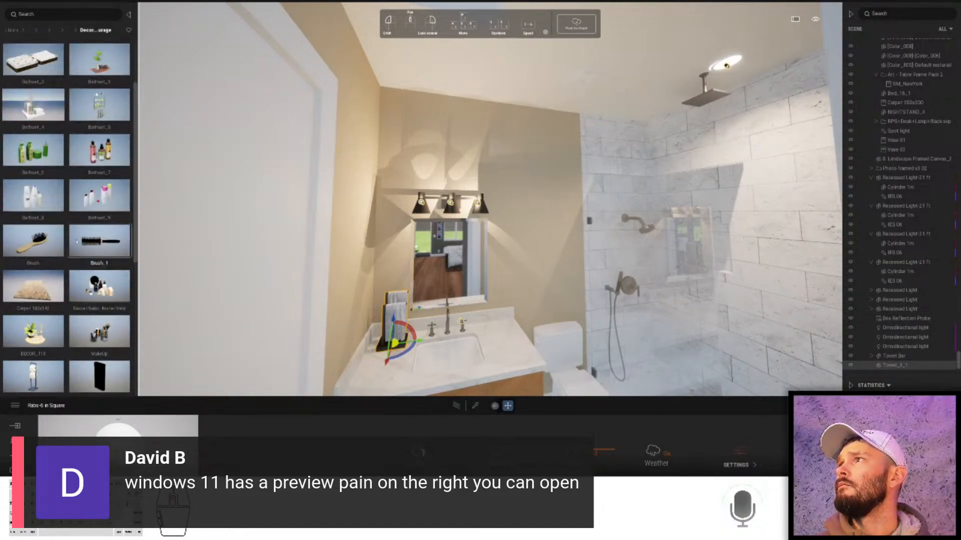
scroll(76, 242, "up", 2)
right_click_drag(380, 220, 402, 220)
key("w")
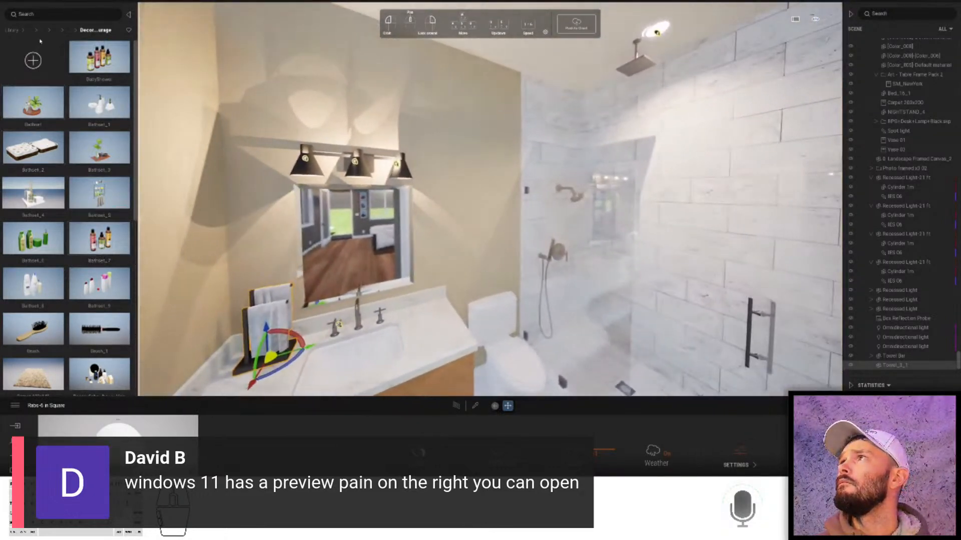
left_click(56, 32)
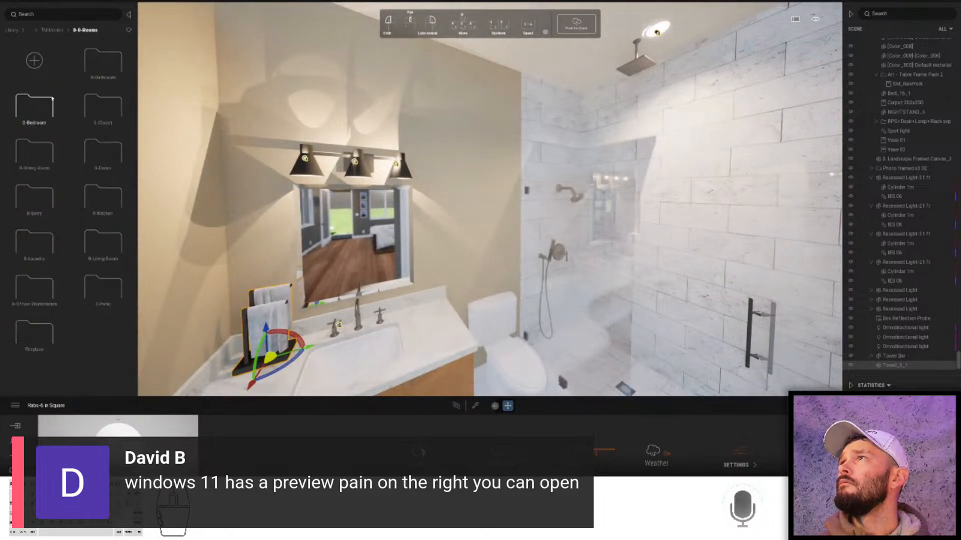
double_click(33, 105)
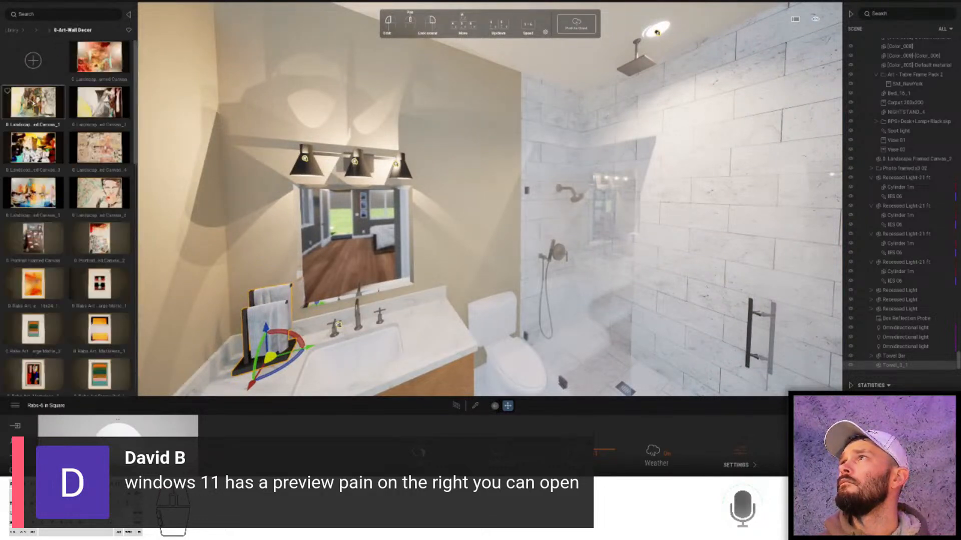
- Place the Small Photo 1 pineapple picture on the bathroom wall between the mirror and the shower
scroll(100, 281, "down", 2)
scroll(100, 281, "down", 10)
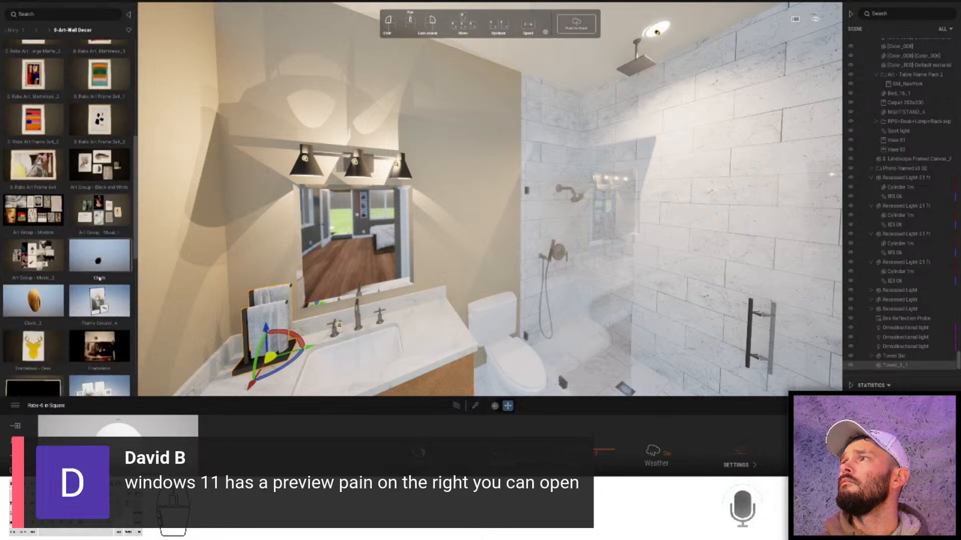
scroll(95, 278, "down", 3)
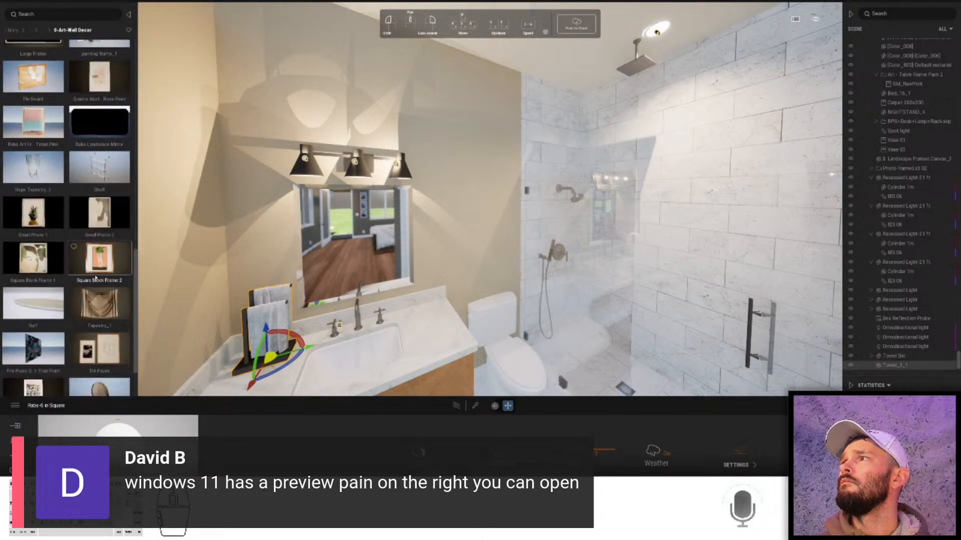
scroll(96, 274, "down", 1)
left_click_drag(33, 163, 444, 176)
left_click(454, 173)
key("Escape")
- Recolor the red frame of the middle picture beside the bedroom window to a light beige
scroll(436, 244, "down", 5)
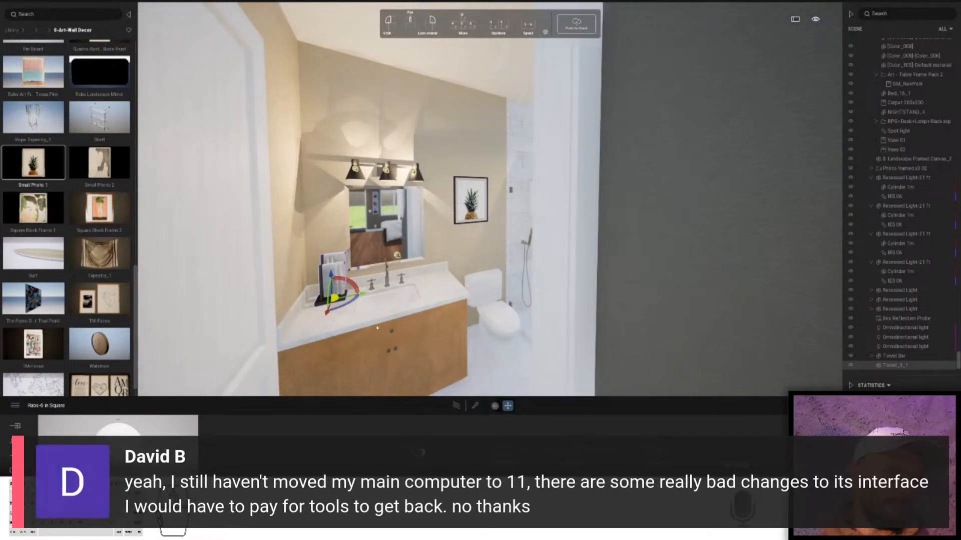
scroll(412, 336, "down", 2)
mouse_move(412, 336)
right_mouse_down()
mouse_move(313, 306)
mouse_move(240, 375)
mouse_move(464, 431)
right_mouse_up()
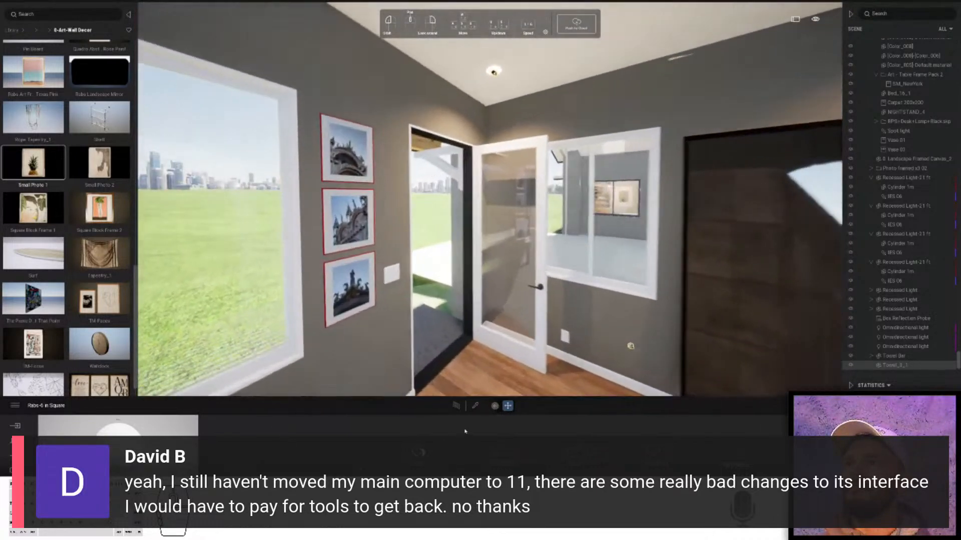
left_click(475, 405)
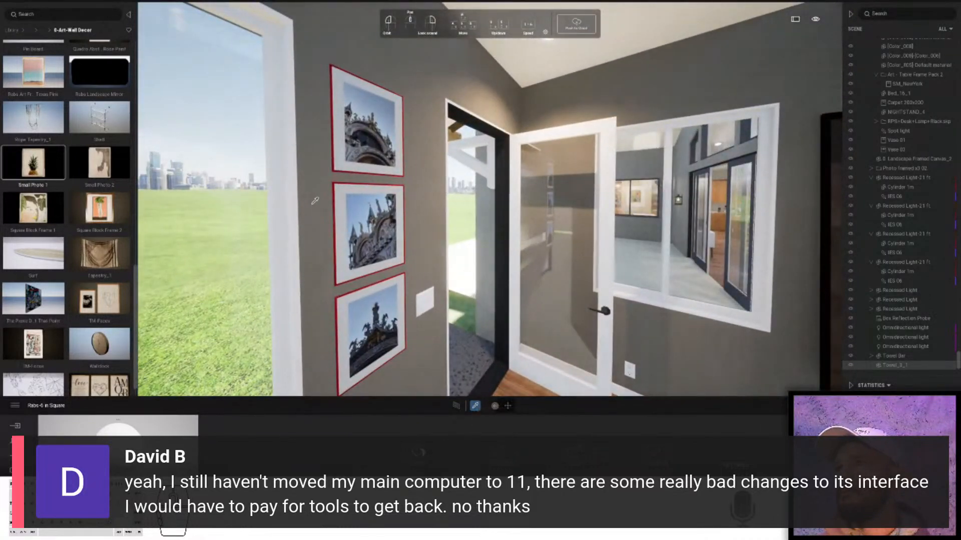
left_click(336, 183)
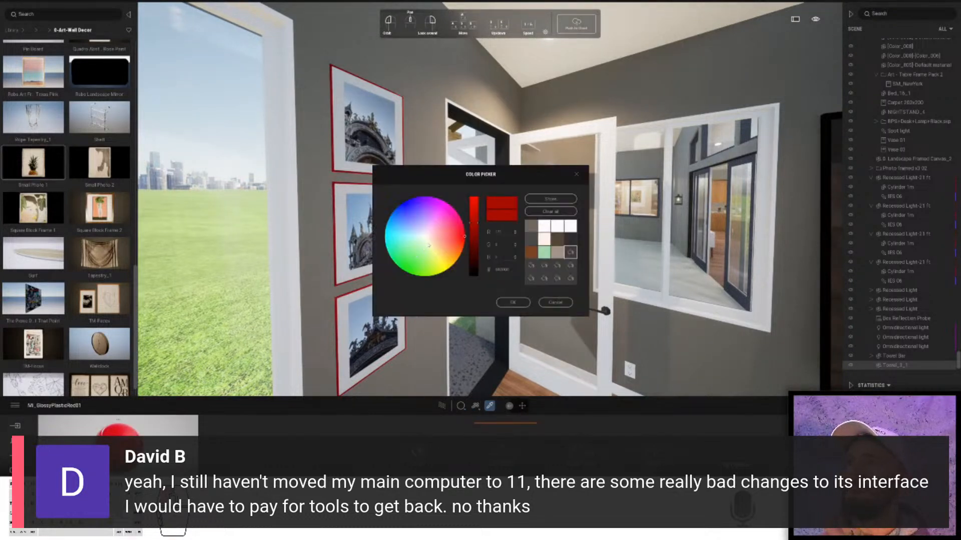
left_click(429, 240)
left_click(435, 241)
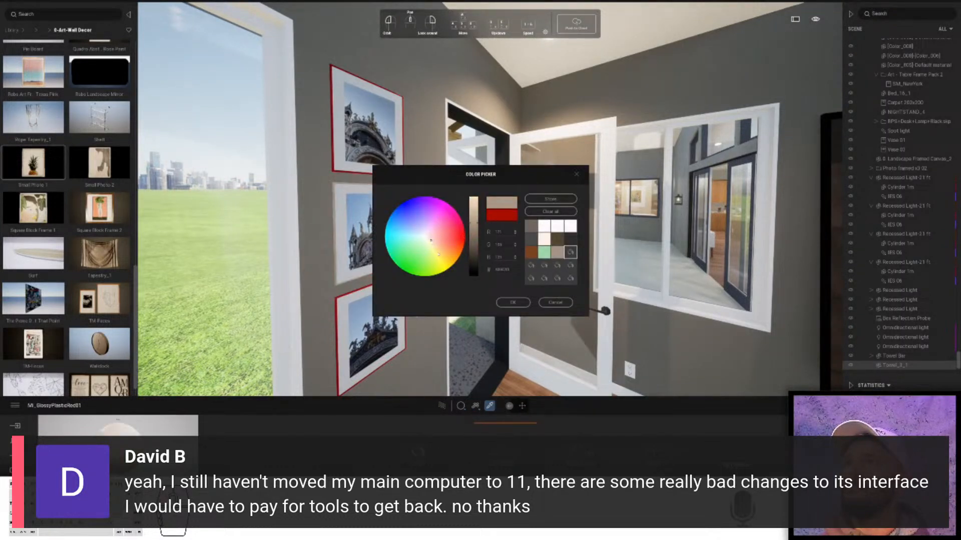
left_click(498, 302)
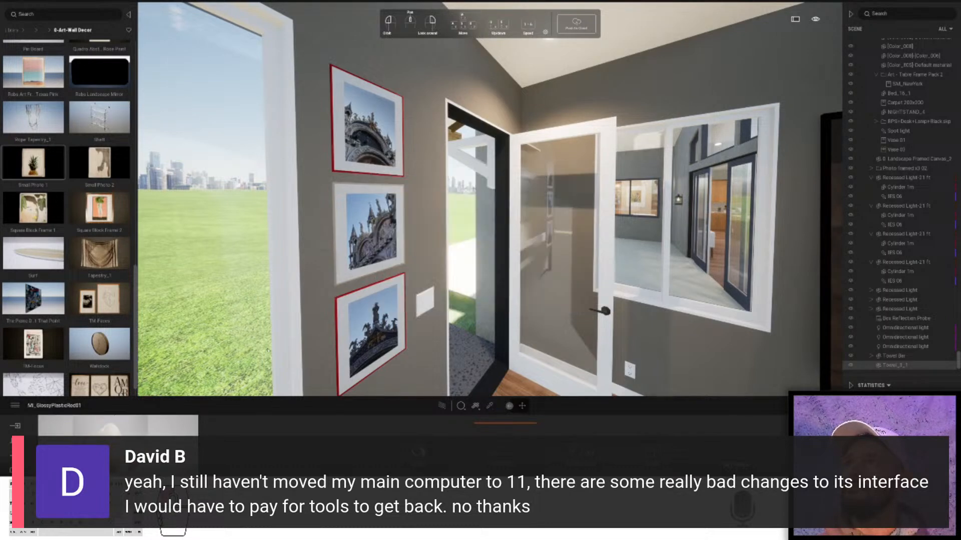
- Replace the red on the upper and lower picture frames beside the bedroom window with the middle frame's light beige finish
left_click(333, 306)
left_click_drag(335, 307, 164, 433)
left_click_drag(338, 172, 339, 173)
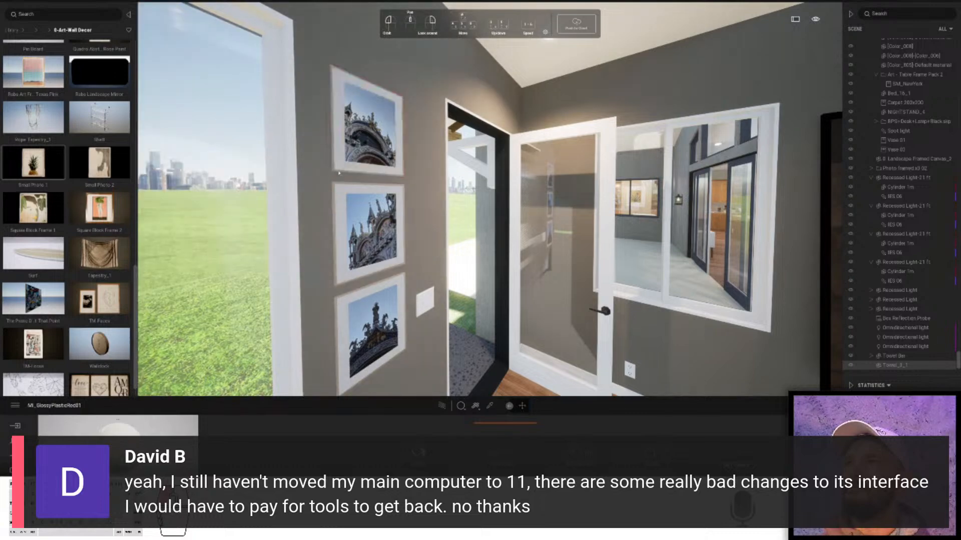
- Select the uneven upper wall piece at the ceiling line above the bedroom's standing mirror
right_click_drag(437, 325, 382, 131)
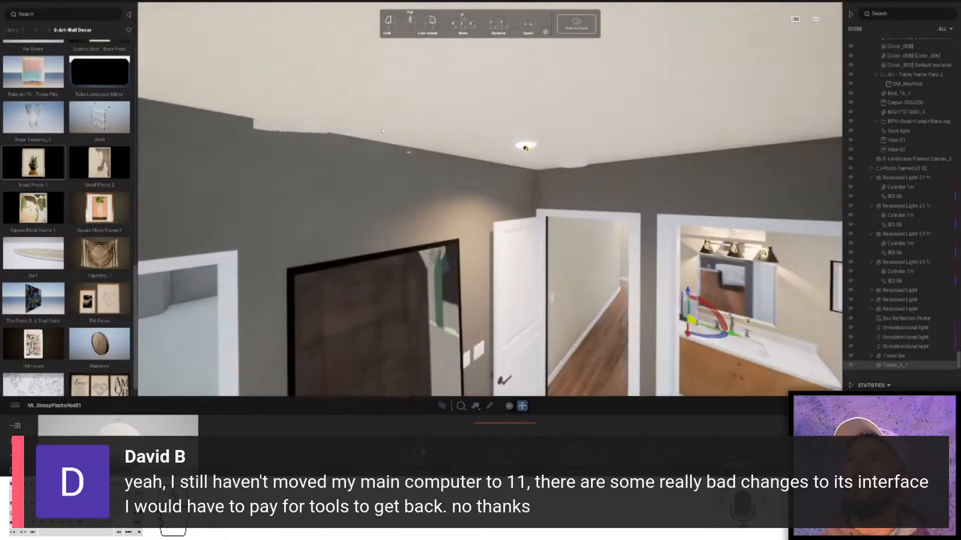
left_click(382, 142)
left_click(383, 148)
right_click_drag(442, 188, 493, 214)
key("e")
key("q")
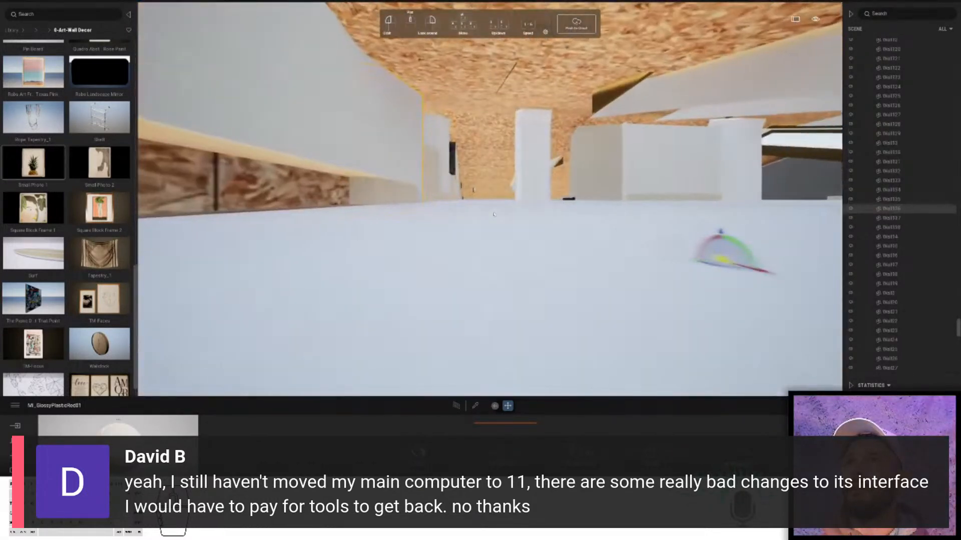
key("Page_Down")
key("t")
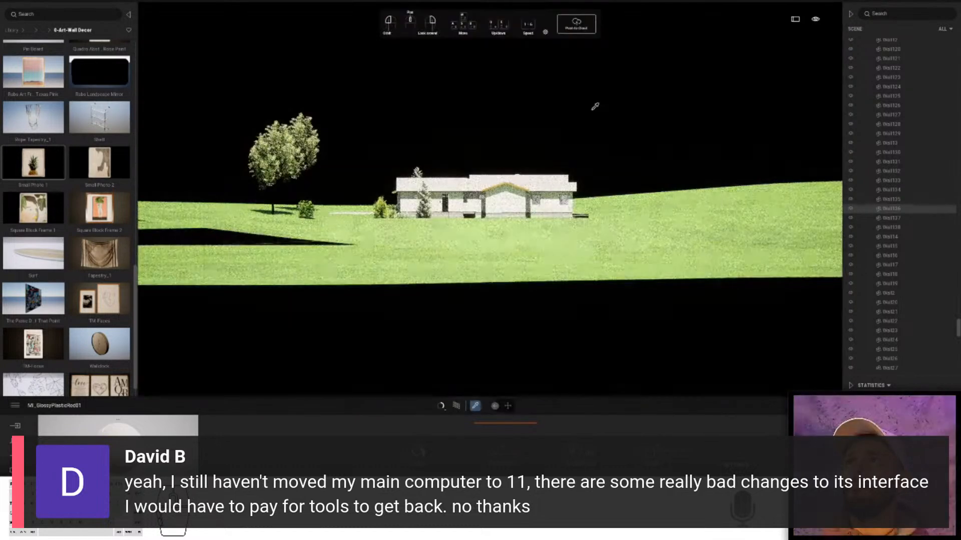
key("space")
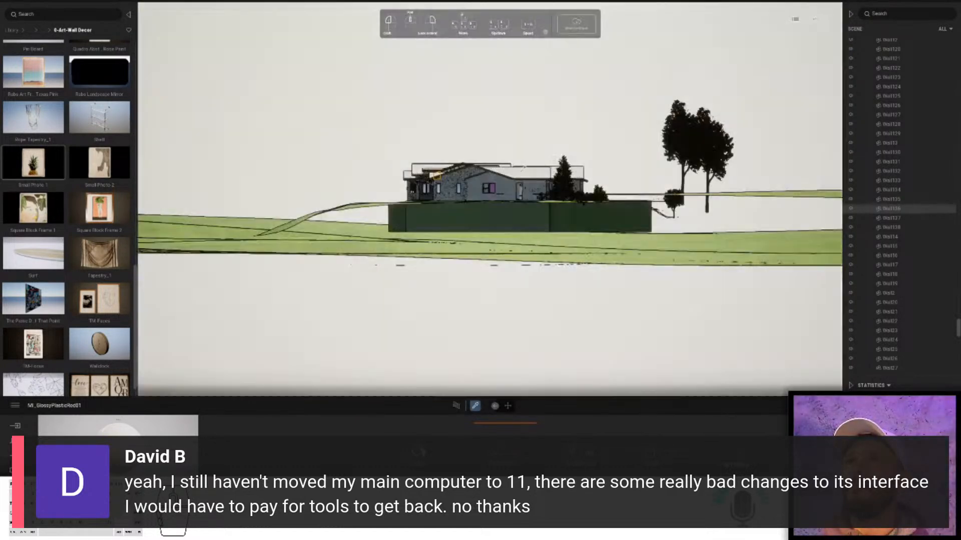
key("space")
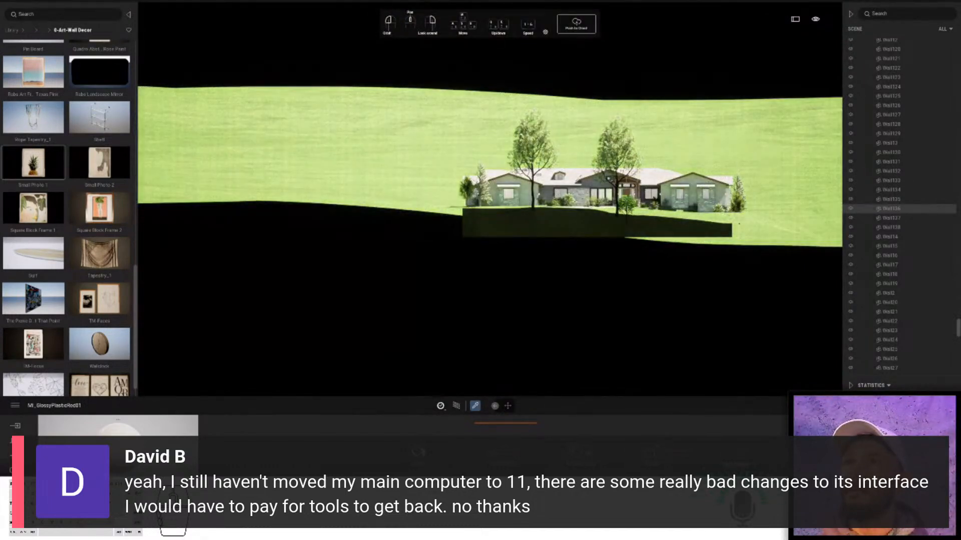
key("space")
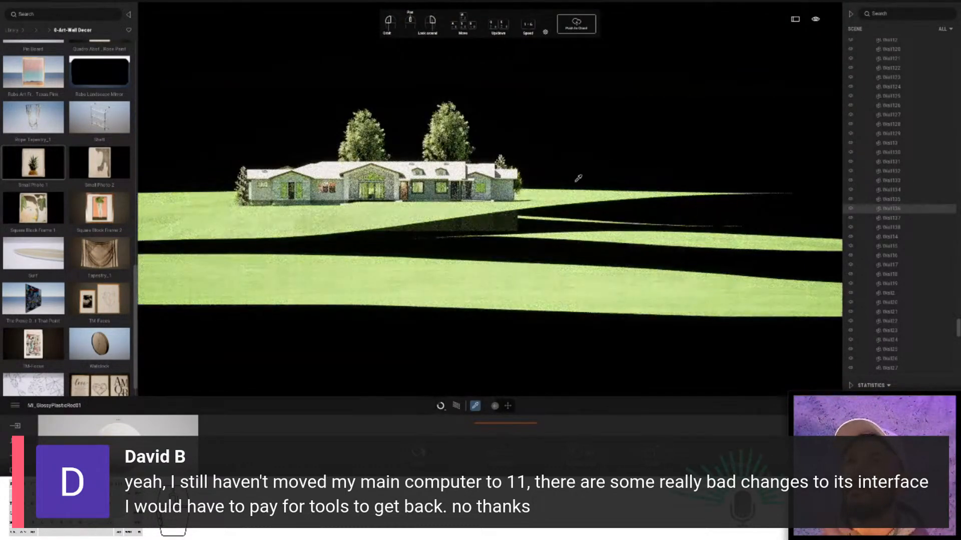
key("space")
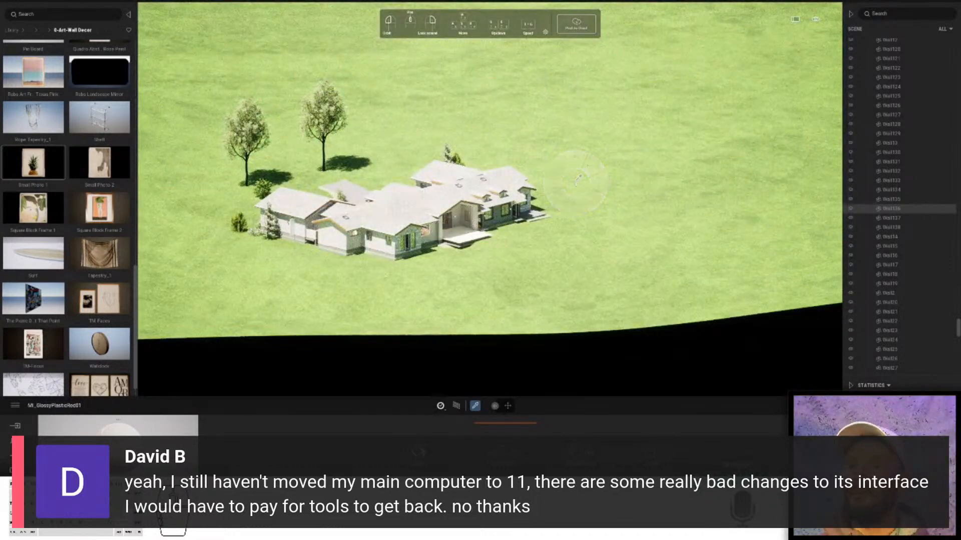
key("KP_0")
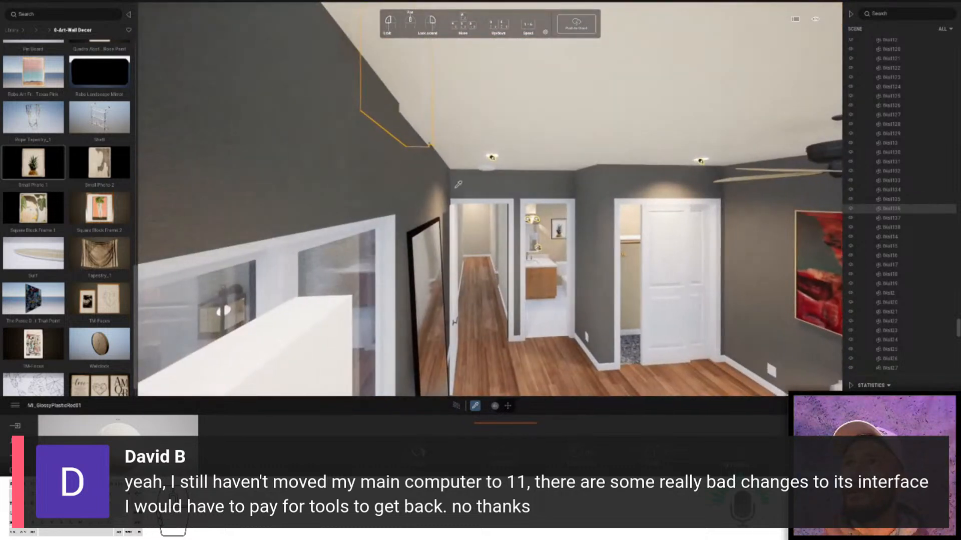
- Shift the selected upper wall piece above the standing mirror so the wall meets the ceiling in a clean line
right_click_drag(454, 186, 449, 200)
key("w")
key("d")
key("a")
key("s")
key("d")
key("w")
key("d")
key("a")
key("d")
key("s")
key("t")
right_click_drag(510, 246, 510, 246)
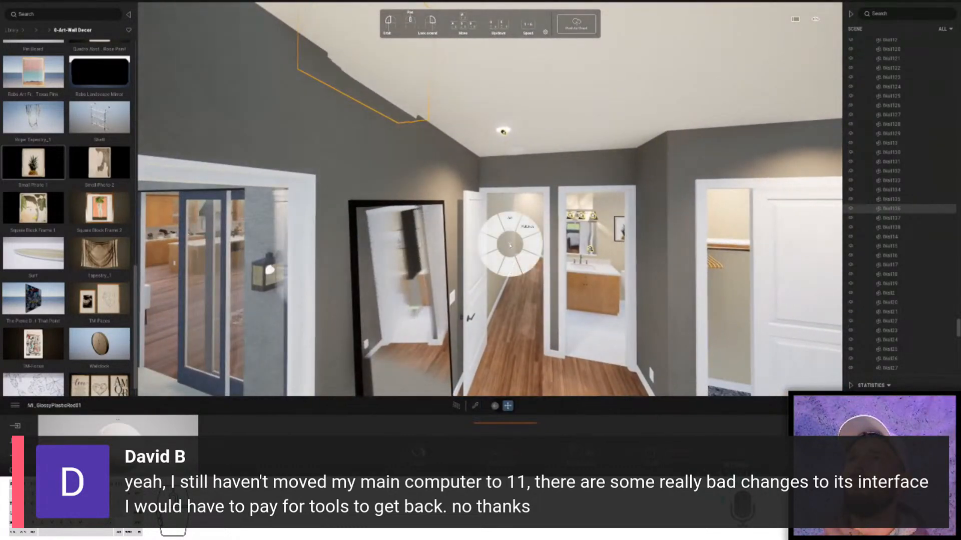
right_click_drag(515, 143, 516, 144)
key("s")
key("e")
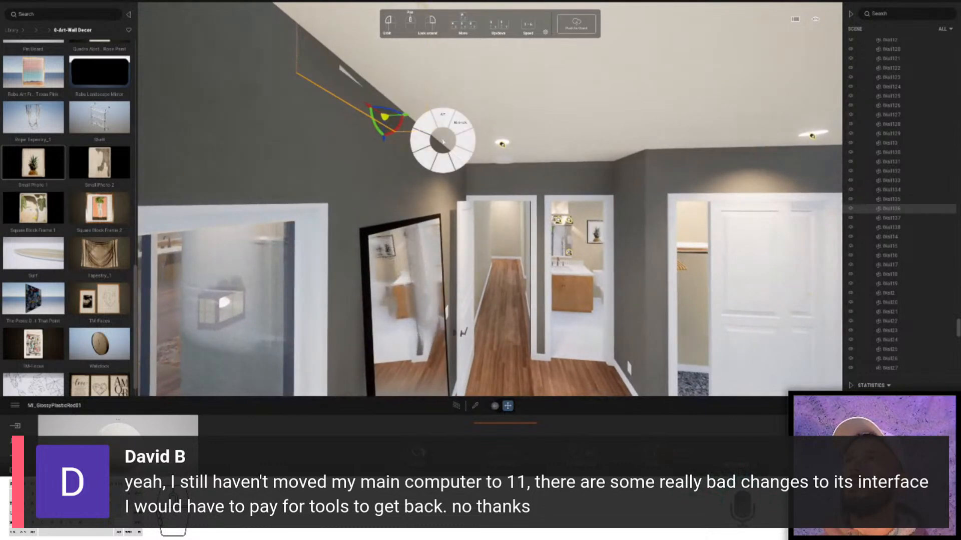
left_click(460, 154)
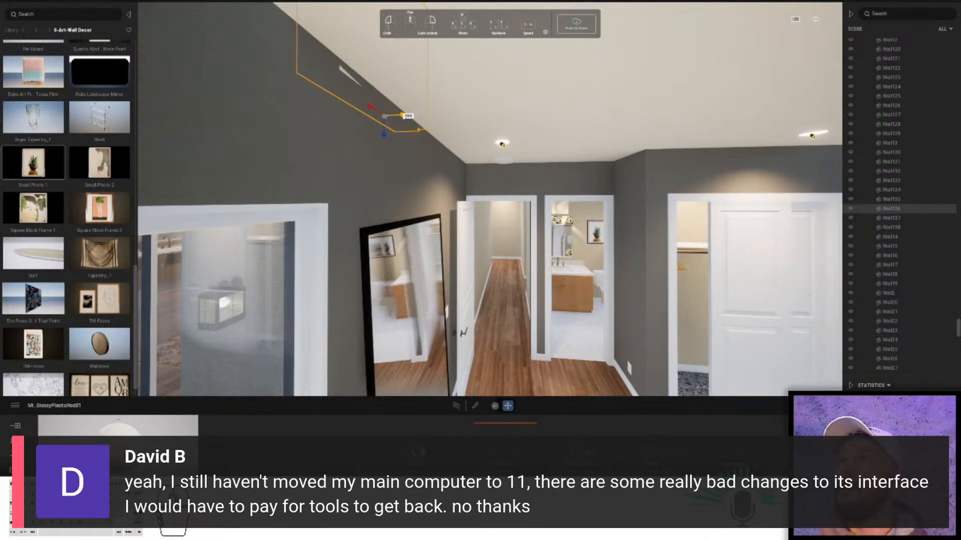
left_click(446, 186)
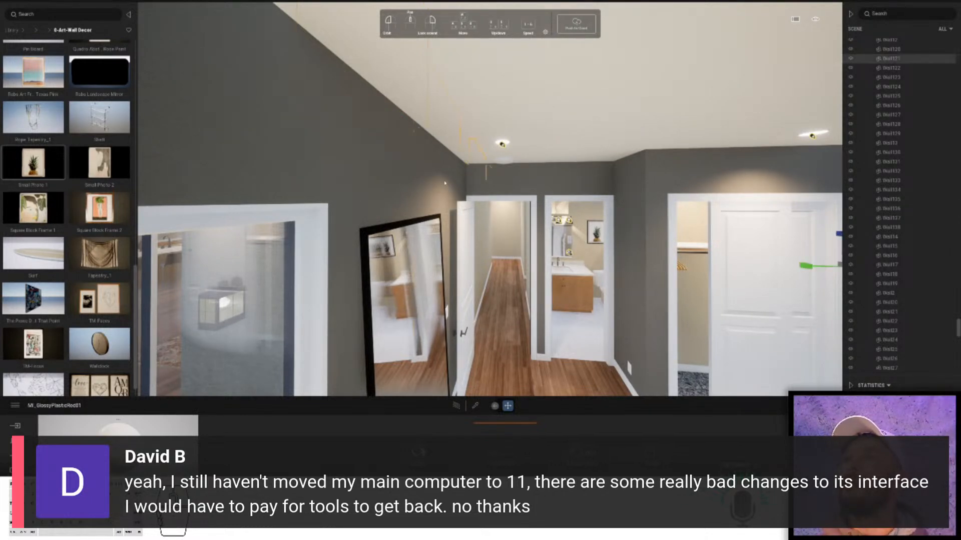
- Apply the Flooring-Carpet material from the user library's 0-0-Color Coding folder to the closet floor
key("d")
key("s")
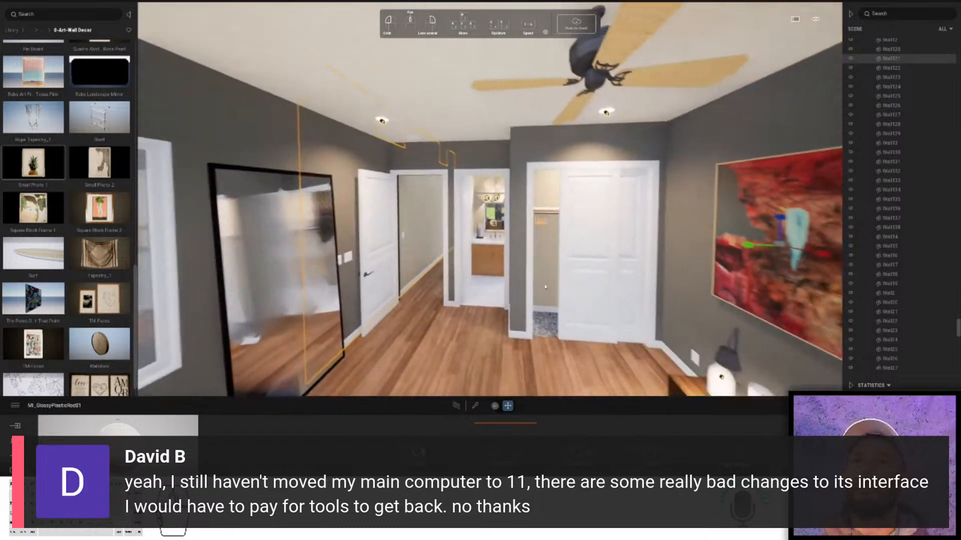
key("w")
key("w")
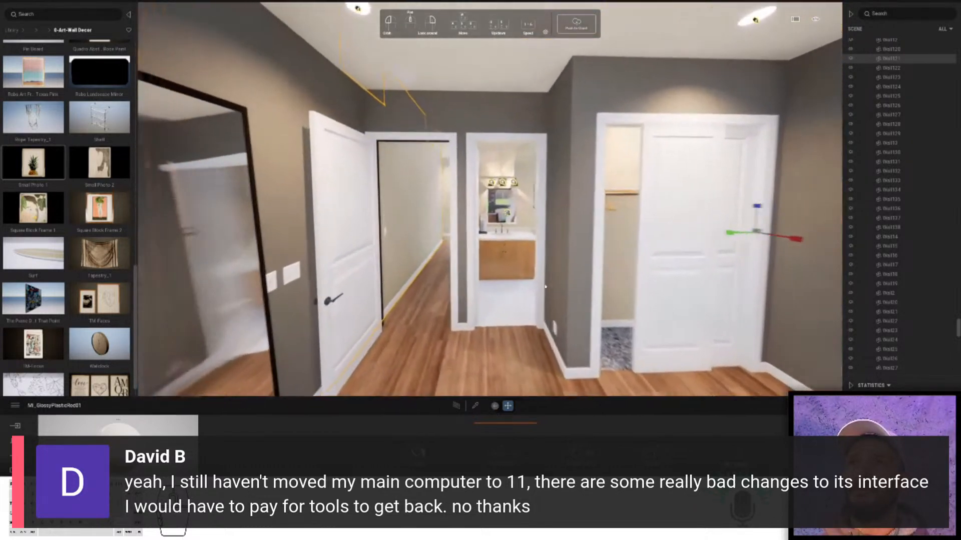
left_click(44, 31)
left_click(38, 31)
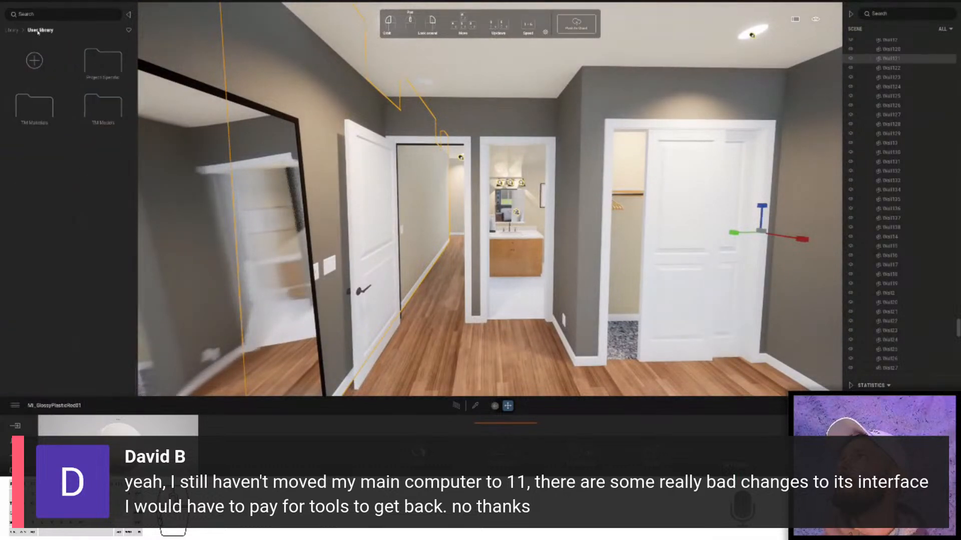
double_click(36, 115)
double_click(90, 70)
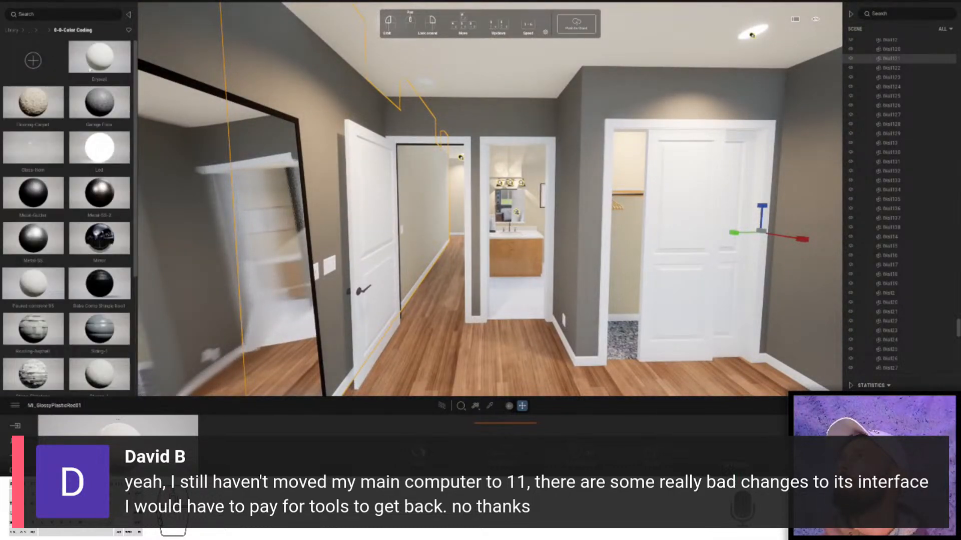
left_click(617, 338)
key("Escape")
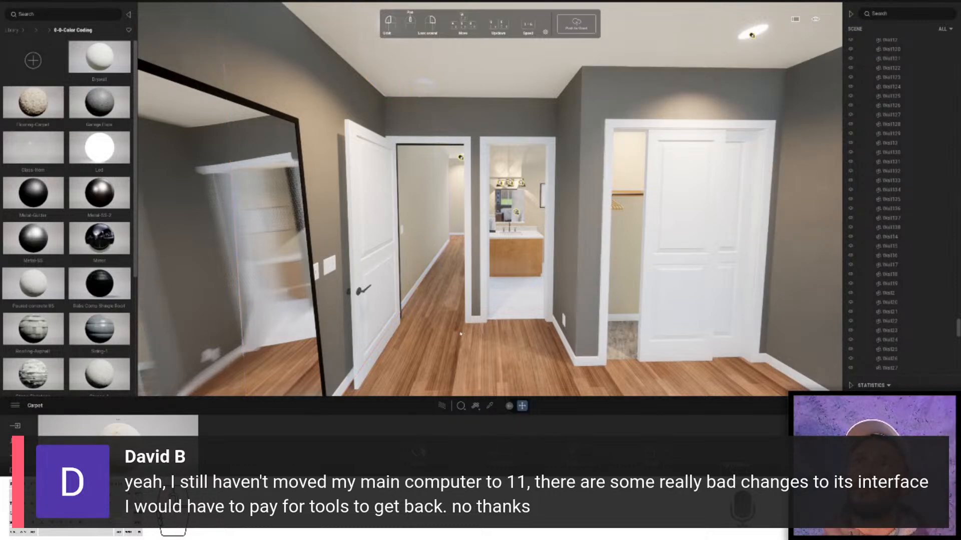
- Select the brown rug under the bed and adjust it so it extends further out past the bed's foot
key("s")
mouse_move(461, 298)
right_mouse_down()
mouse_move(439, 315)
mouse_move(431, 293)
right_mouse_up()
key("a")
key("a")
key("s")
left_click(439, 316)
left_click_drag(431, 293, 430, 294)
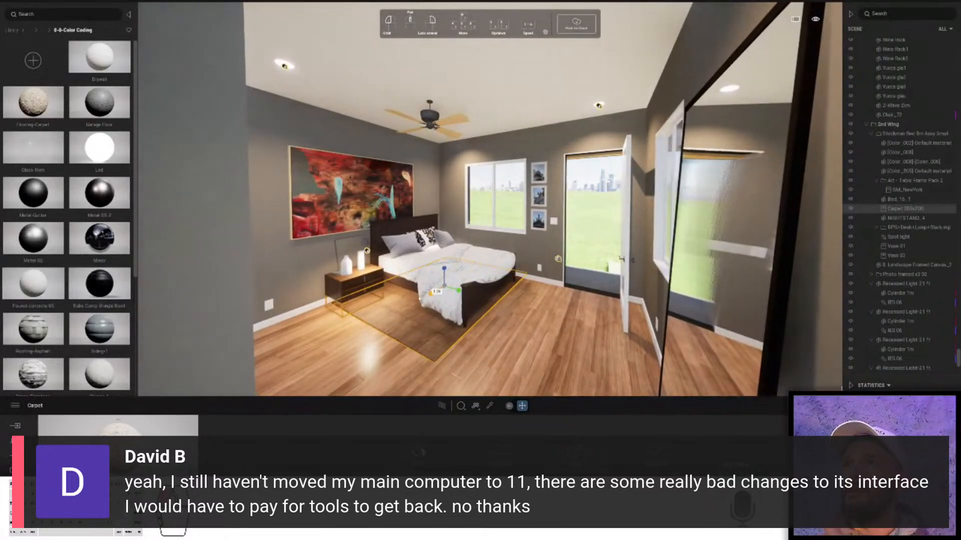
right_click(429, 296)
right_click(426, 301)
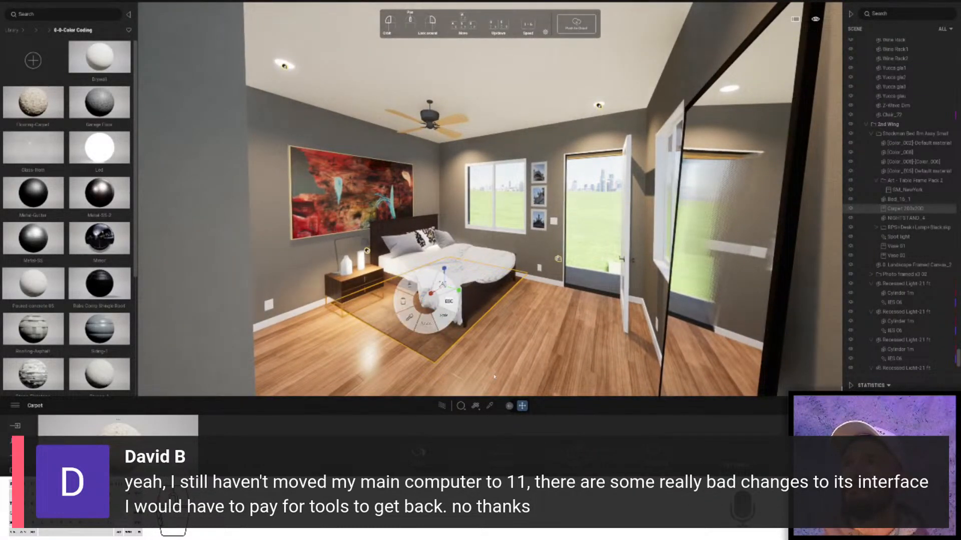
right_click(454, 362)
left_click_drag(433, 295, 461, 303)
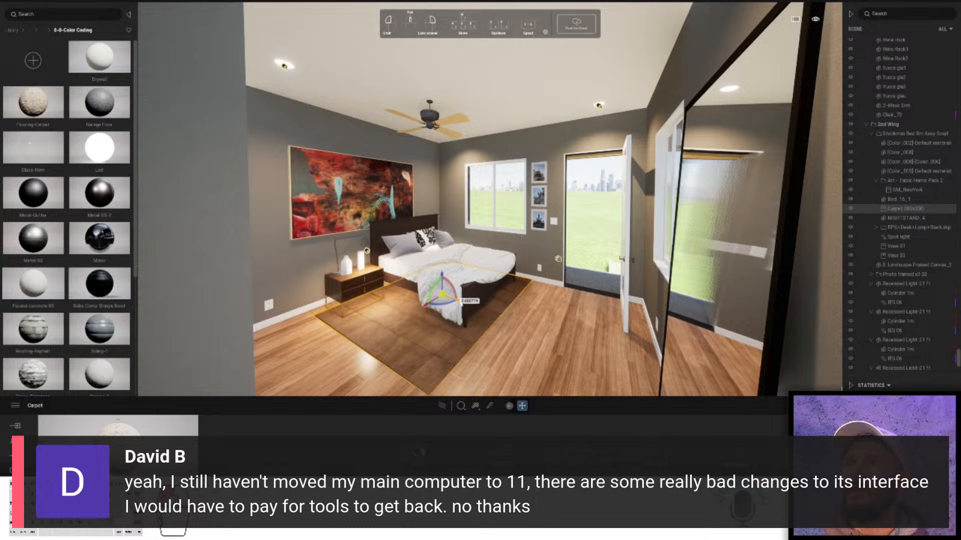
- Replace the color texture of the rug's leather tile material with a geometric striped rug image from the Materials > Rugs folder
left_click(490, 406)
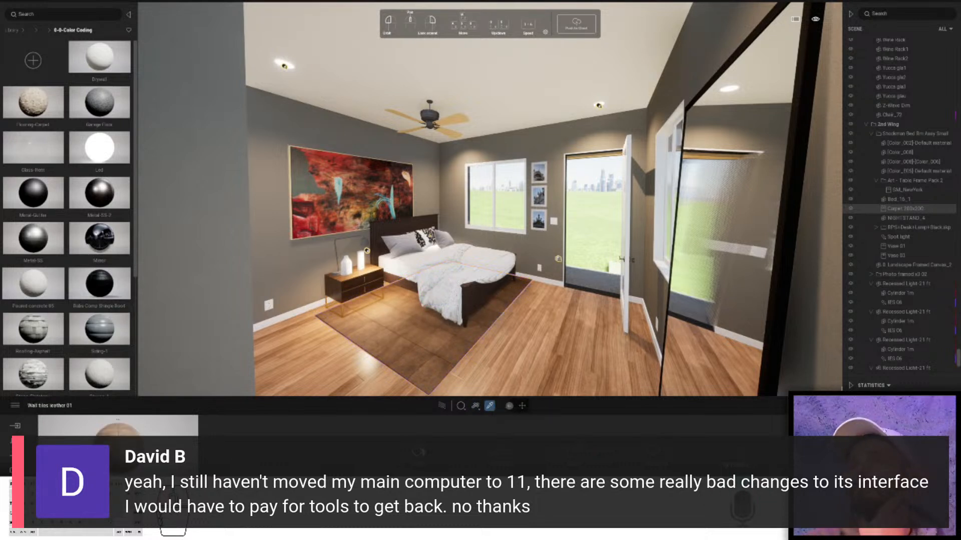
left_click(443, 455)
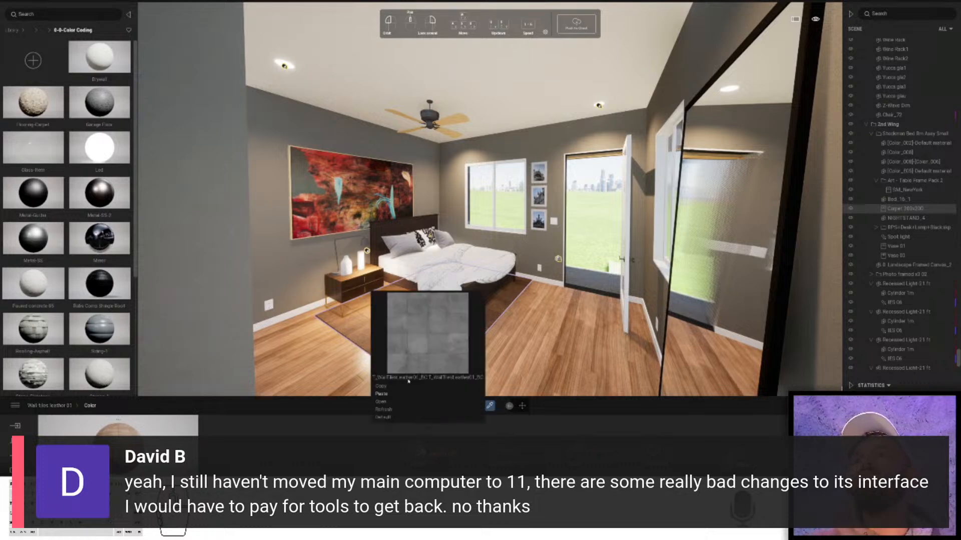
left_click(380, 402)
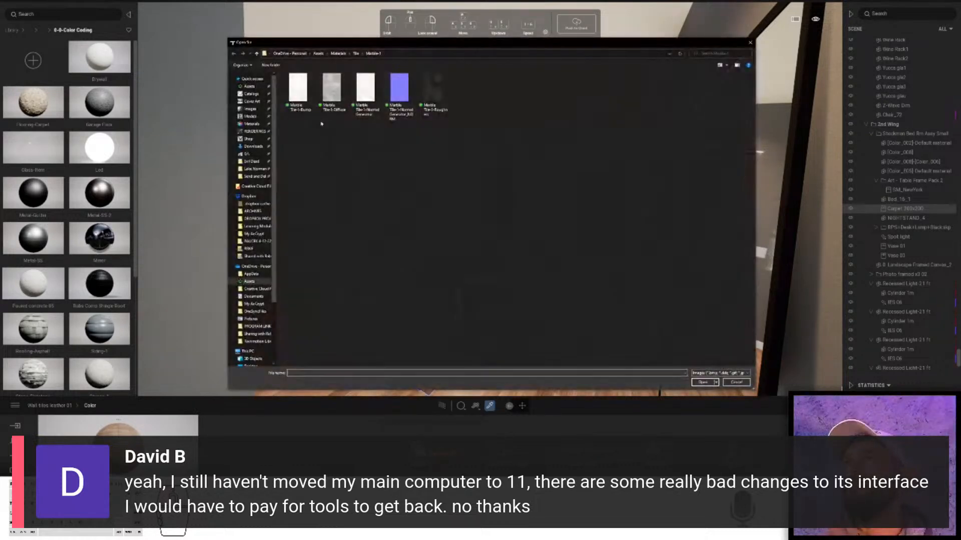
left_click(339, 53)
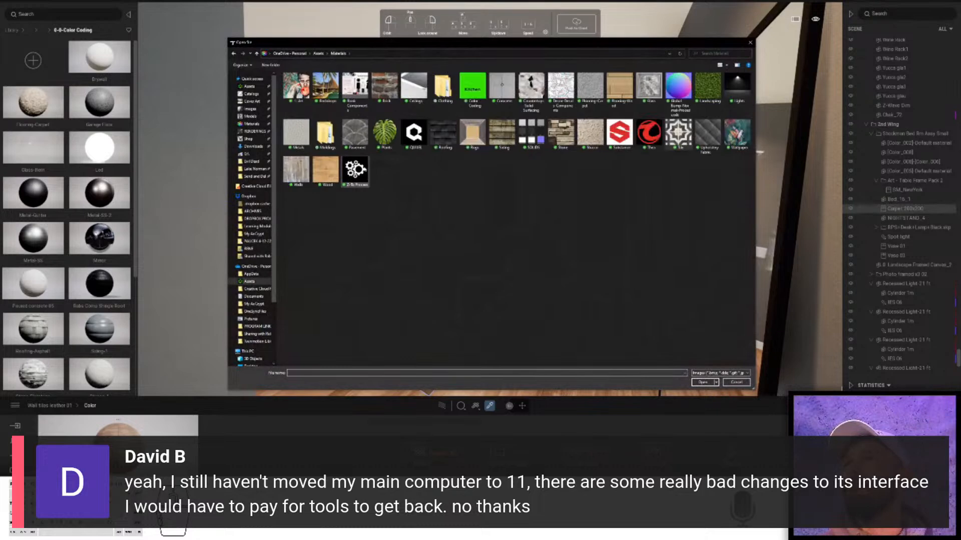
double_click(472, 133)
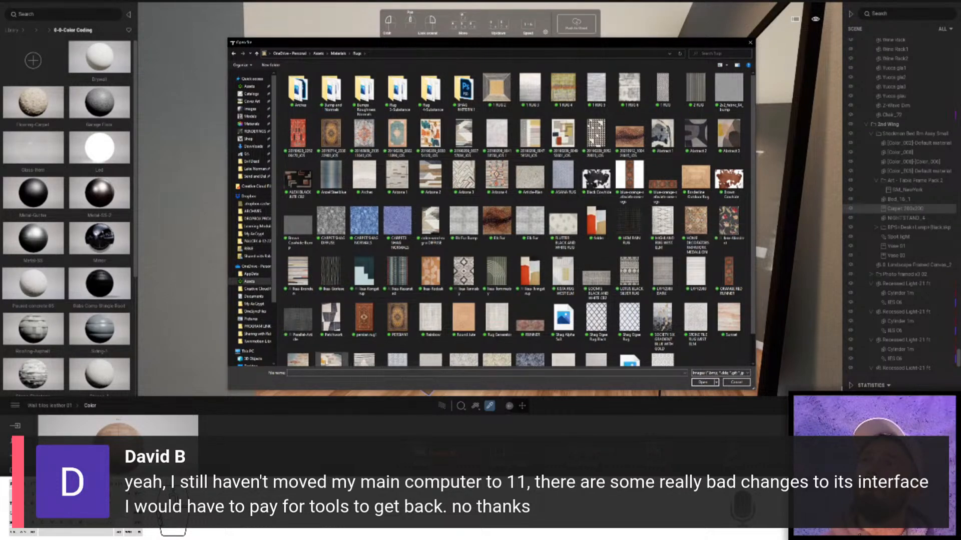
scroll(328, 356, "down", 1)
double_click(327, 356)
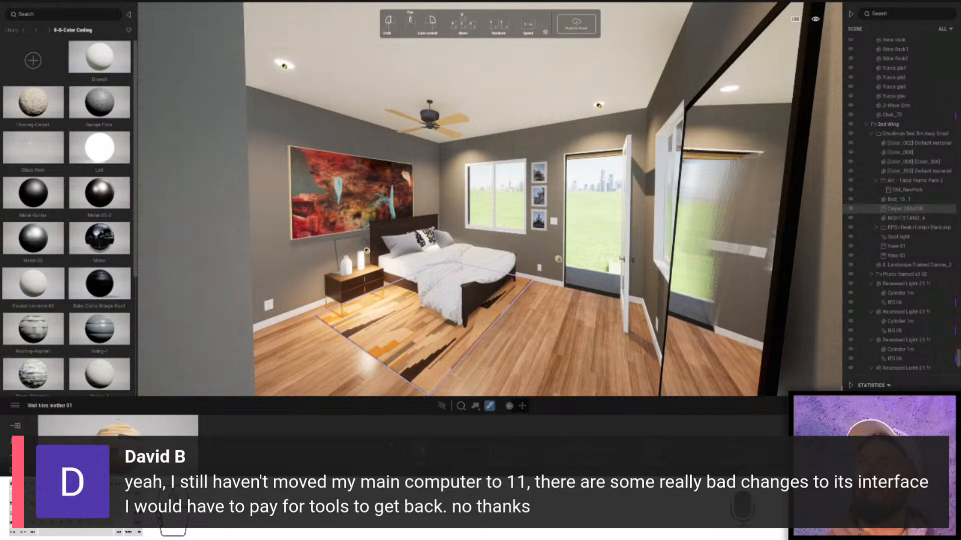
- Set the rug material's tint color to white using the saved swatch
left_click(301, 450)
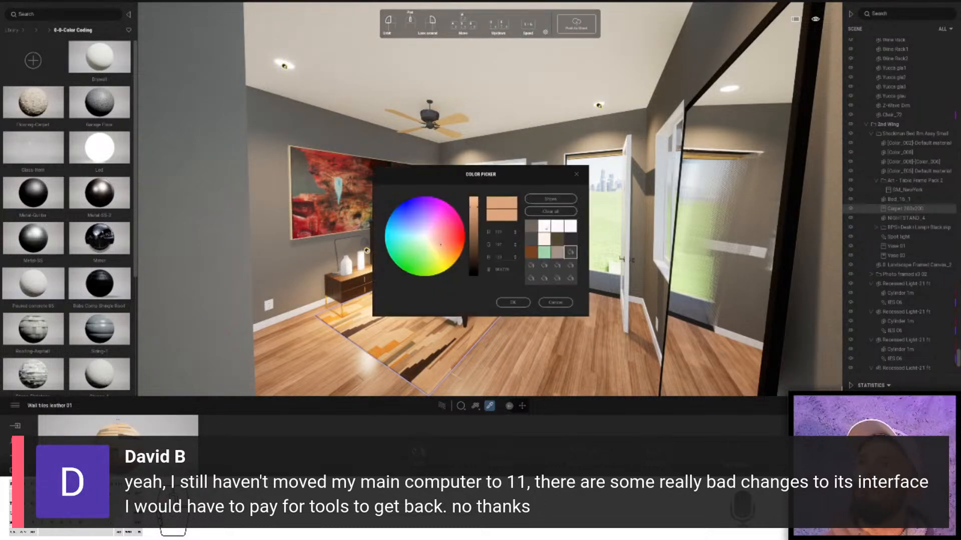
left_click(544, 227)
left_click(513, 303)
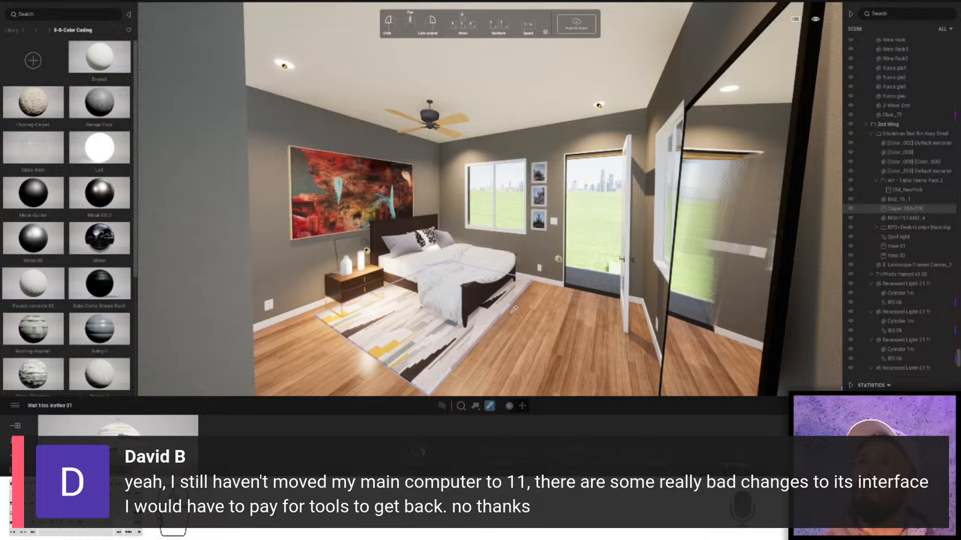
- Rotate the rug 90 degrees and reposition it beneath the bed
key("t")
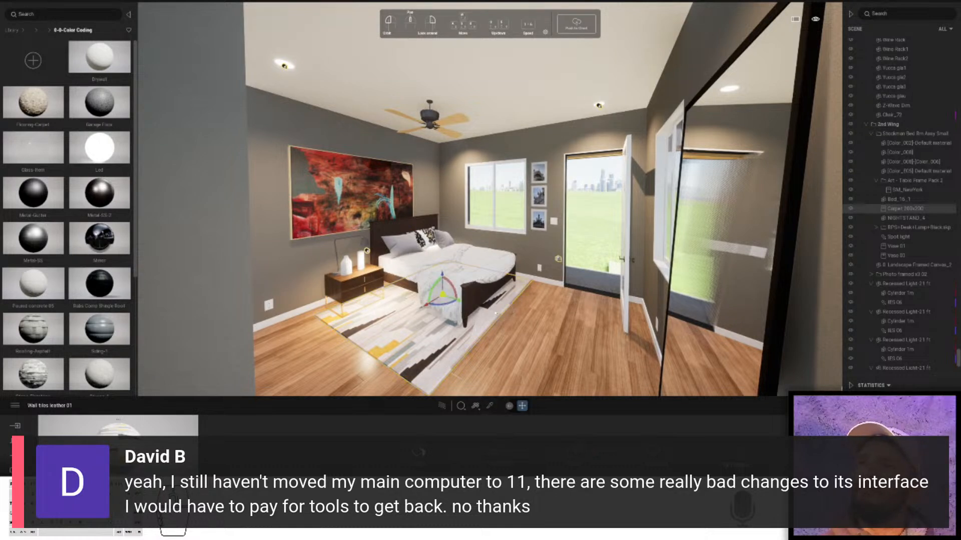
type("90")
key("Return")
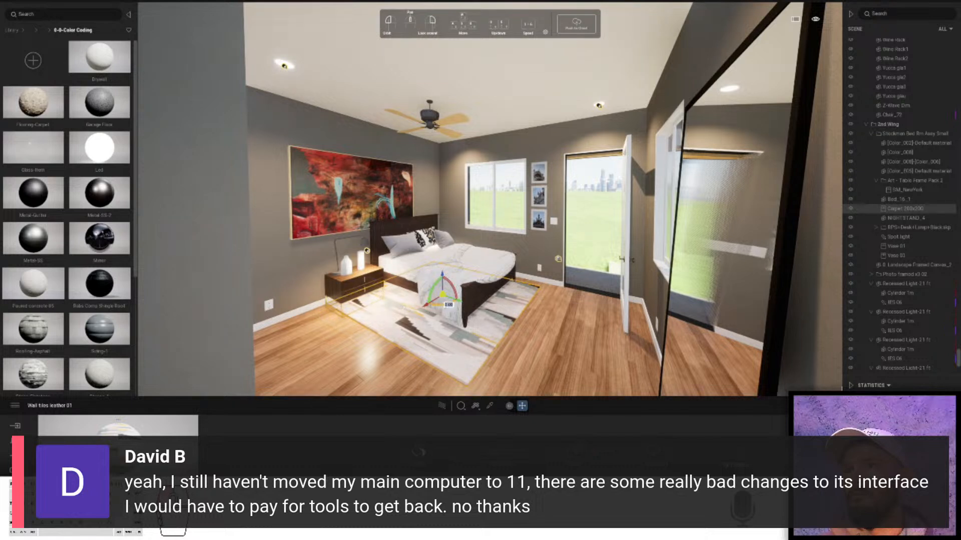
left_click_drag(447, 303, 460, 306)
left_click(564, 346)
- Sample the material of the red abstract painting above the bed
mouse_move(565, 346)
right_mouse_down()
mouse_move(577, 348)
mouse_move(563, 351)
right_mouse_up()
key("s")
key("w")
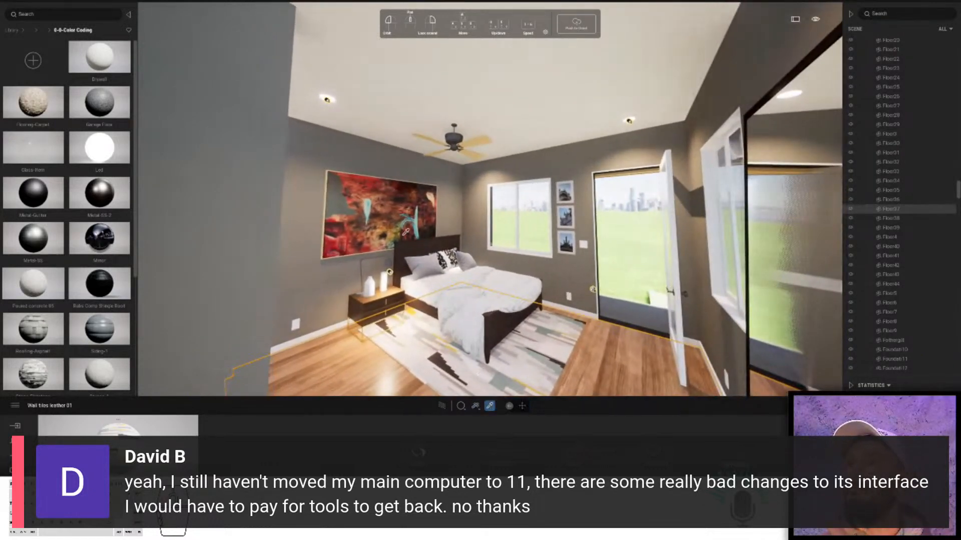
left_click(395, 216)
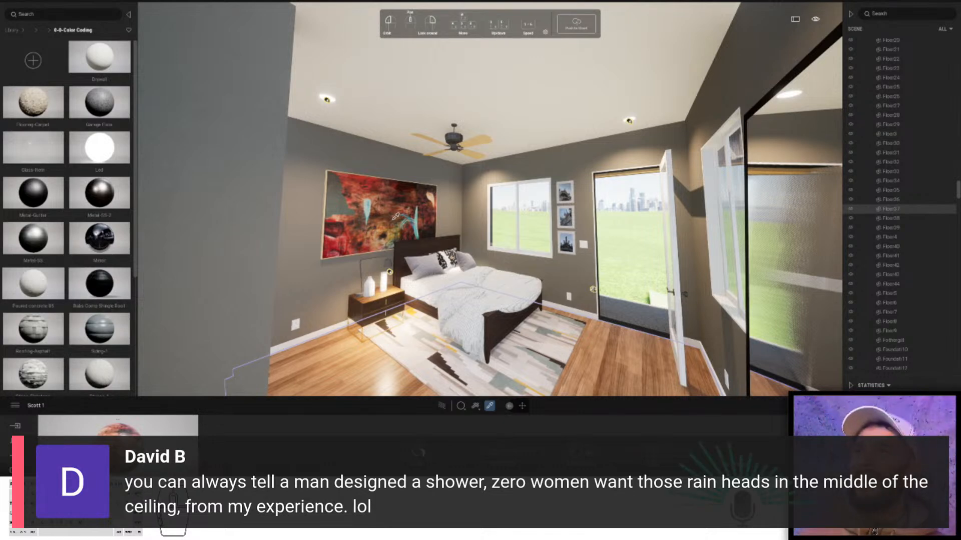
- Go to the bathroom and select the rain shower head on the shower ceiling
key("w")
right_click_drag(359, 183, 273, 228)
key("w")
key("Escape")
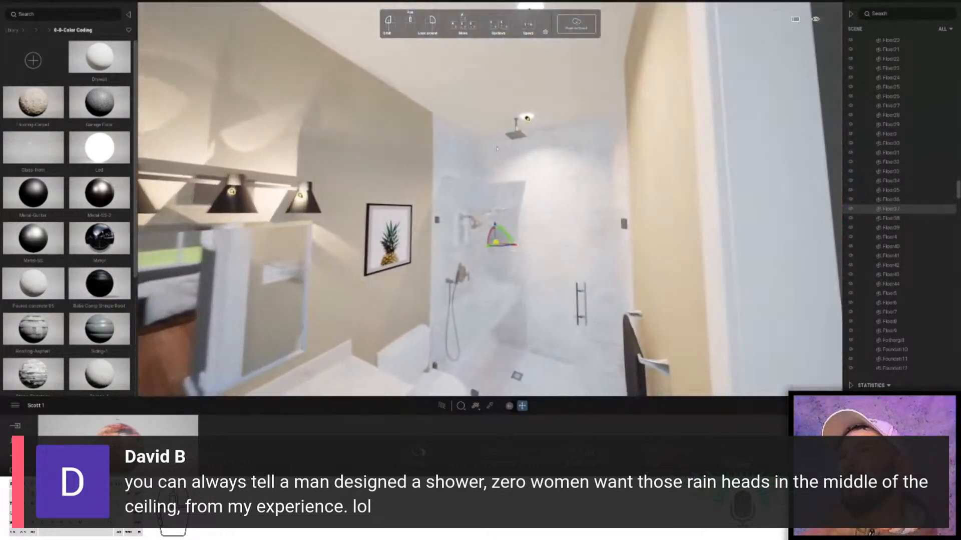
left_click(502, 137)
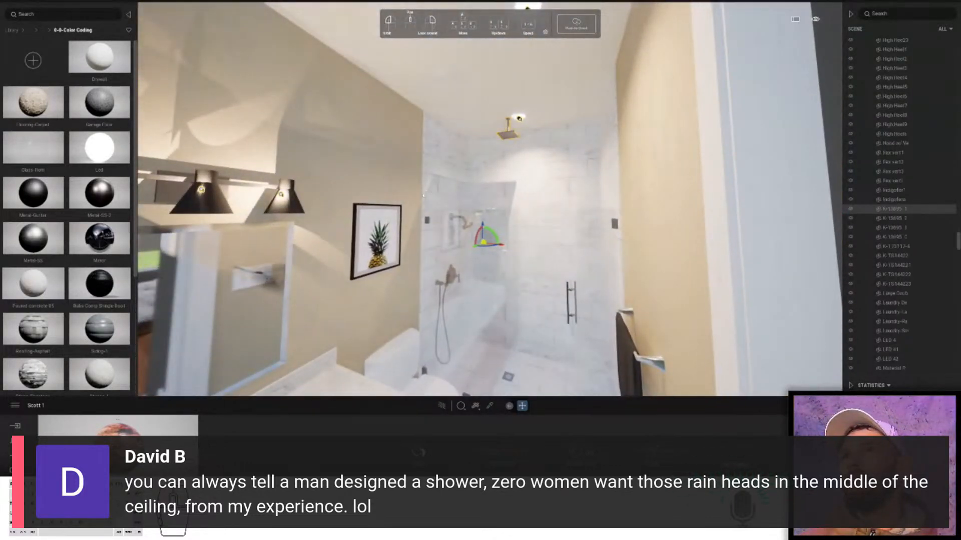
- Delete the rain shower head from the shower ceiling
key("s")
key("w")
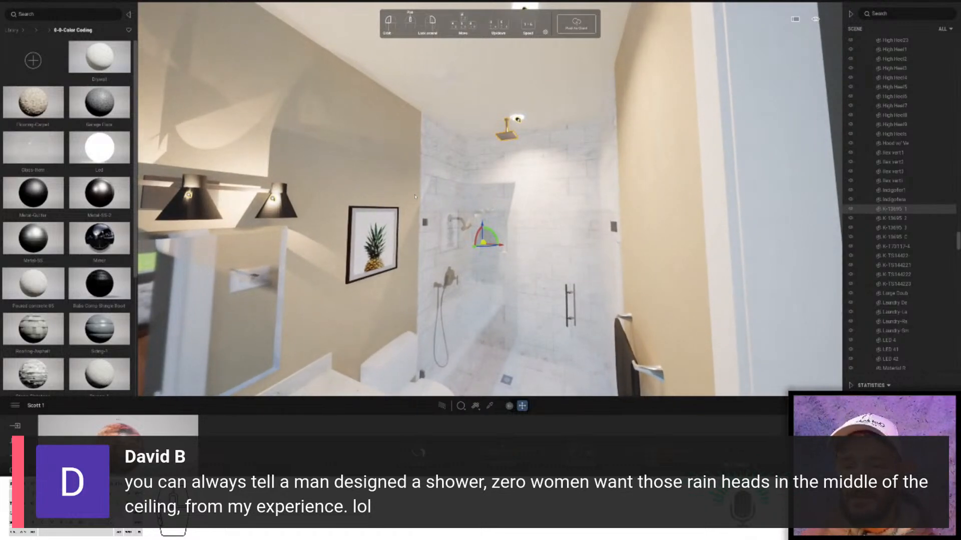
key("Delete")
key("w")
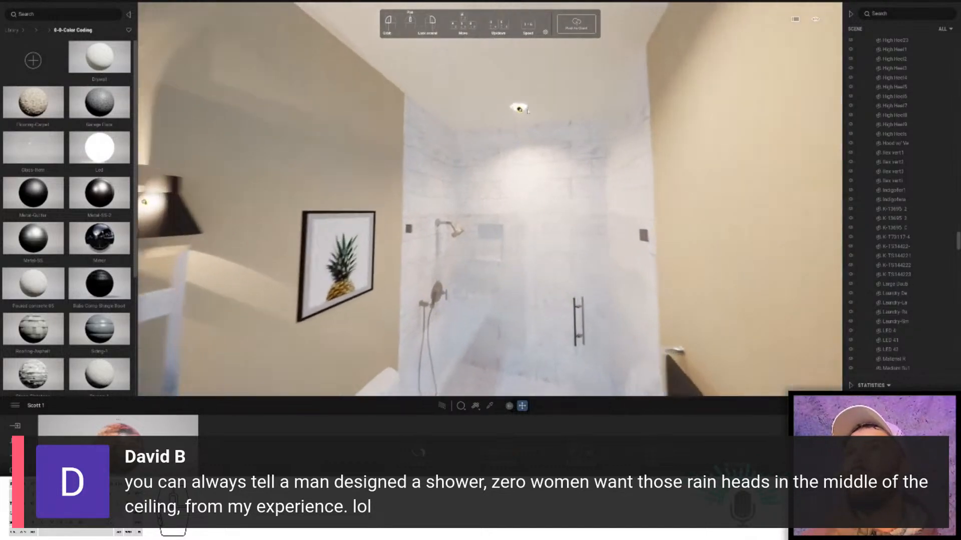
left_click(518, 100)
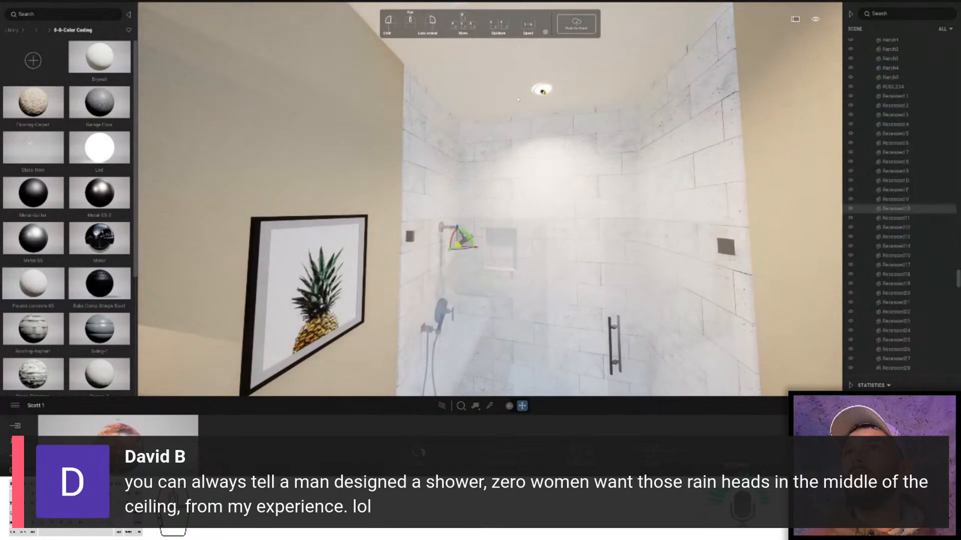
key("Escape")
key("s")
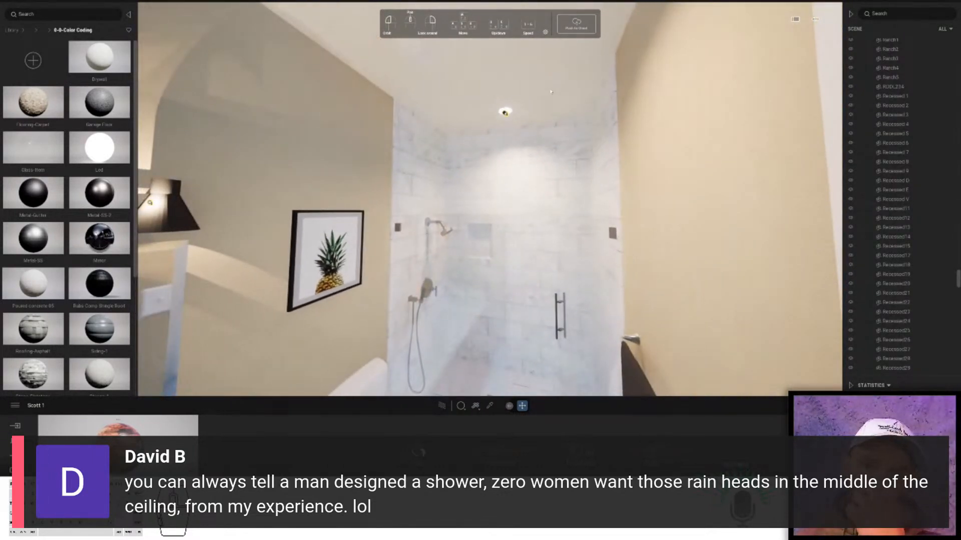
key("s")
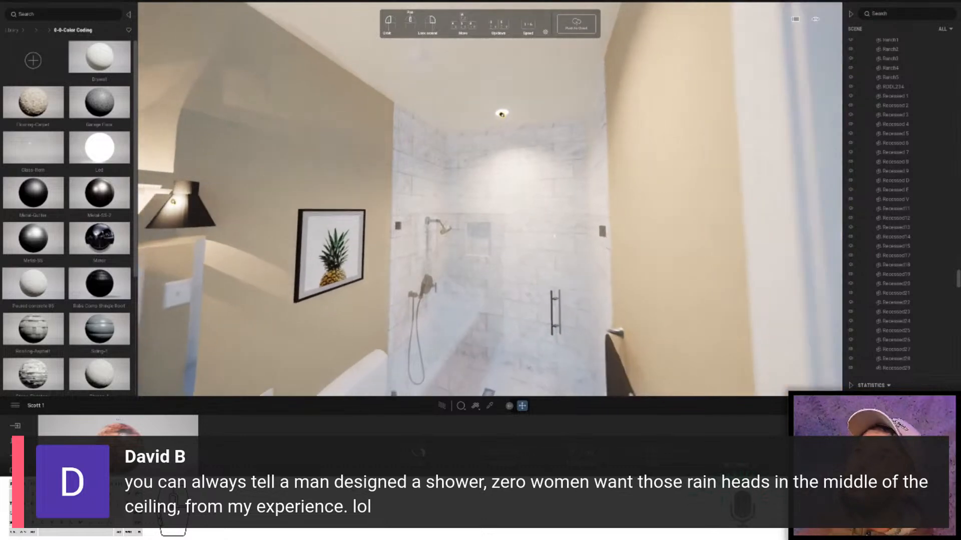
key("d")
key("w")
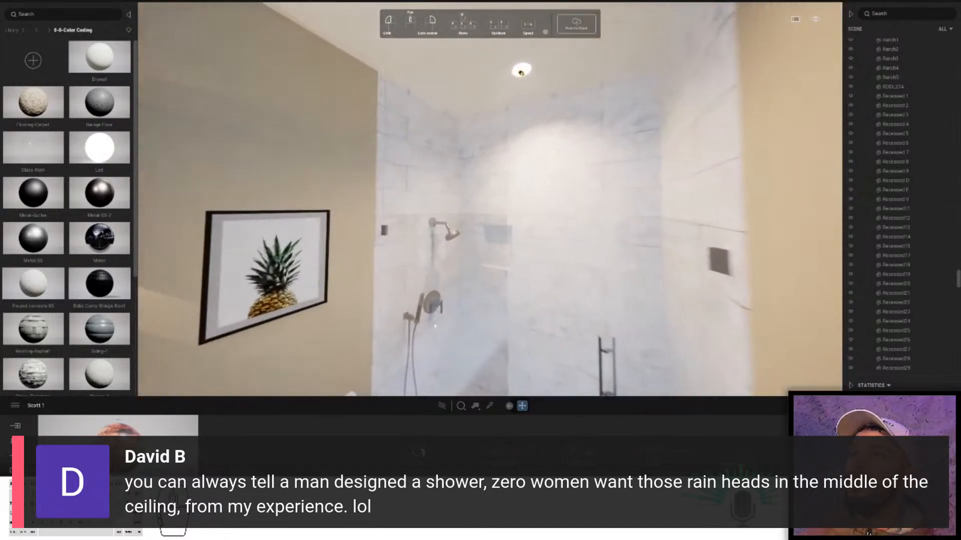
key("s")
- Replace the color texture of the painting above the bedroom's bed with the red-rock Arizona landscape image from the Materials Art folder
right_click_drag(512, 336, 507, 167)
key("s")
key("s")
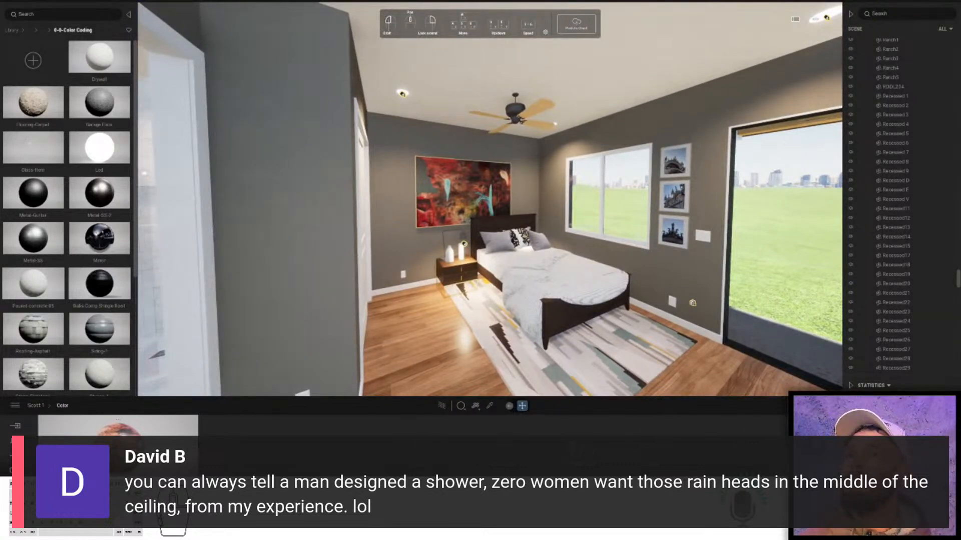
left_click(588, 445)
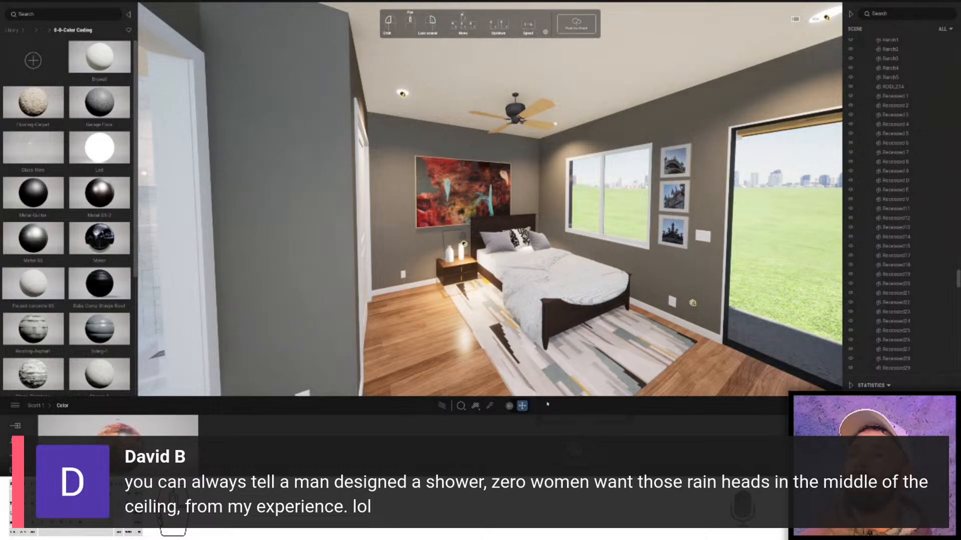
left_click(546, 402)
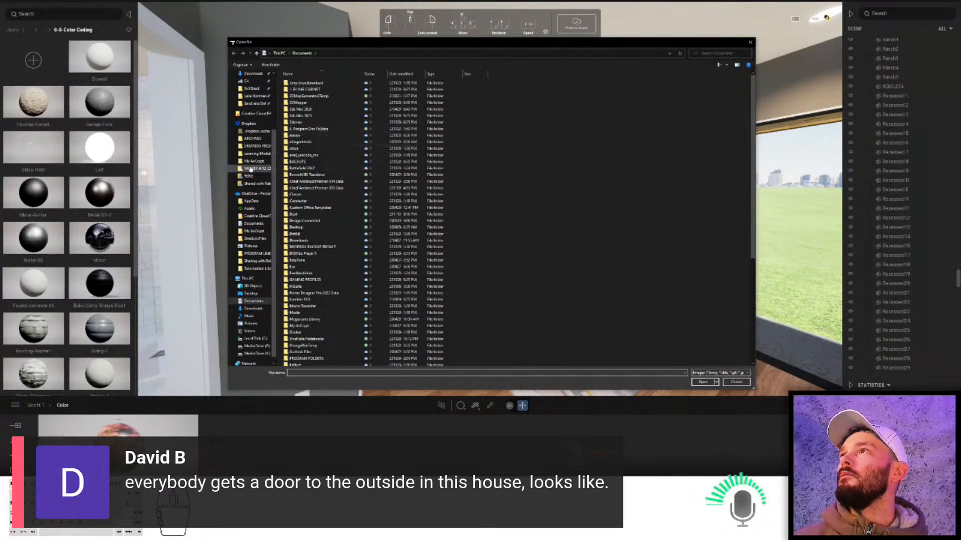
scroll(251, 170, "up", 3)
left_click(251, 124)
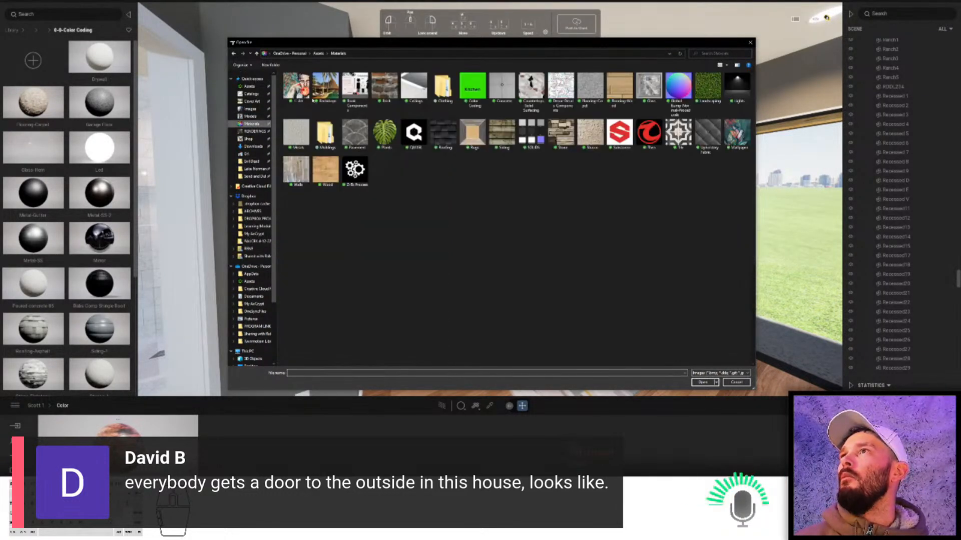
double_click(297, 86)
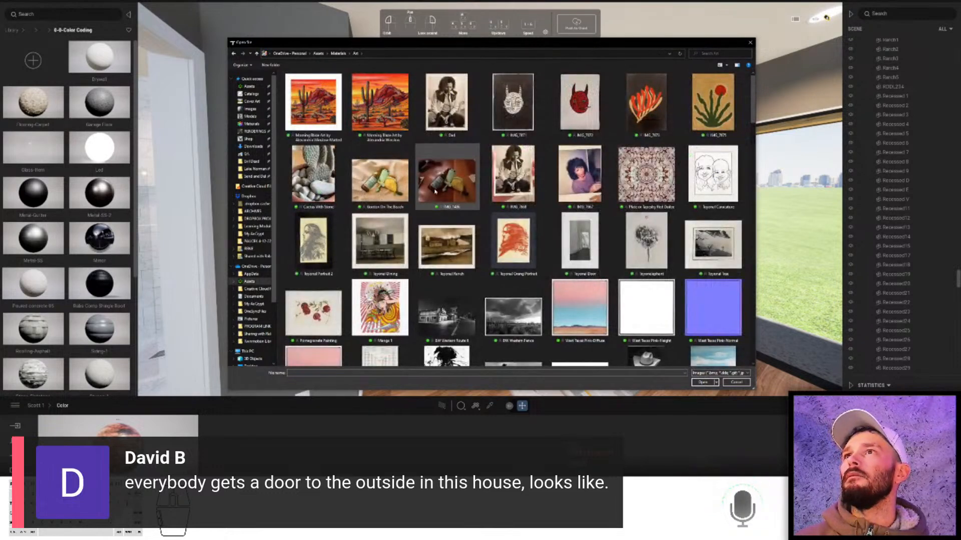
scroll(494, 274, "down", 3)
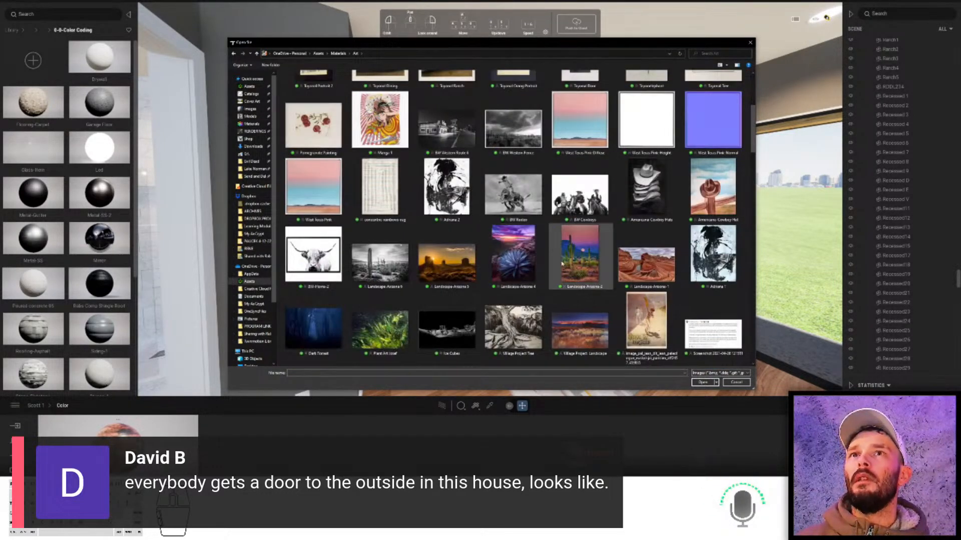
left_click(632, 259)
double_click(632, 260)
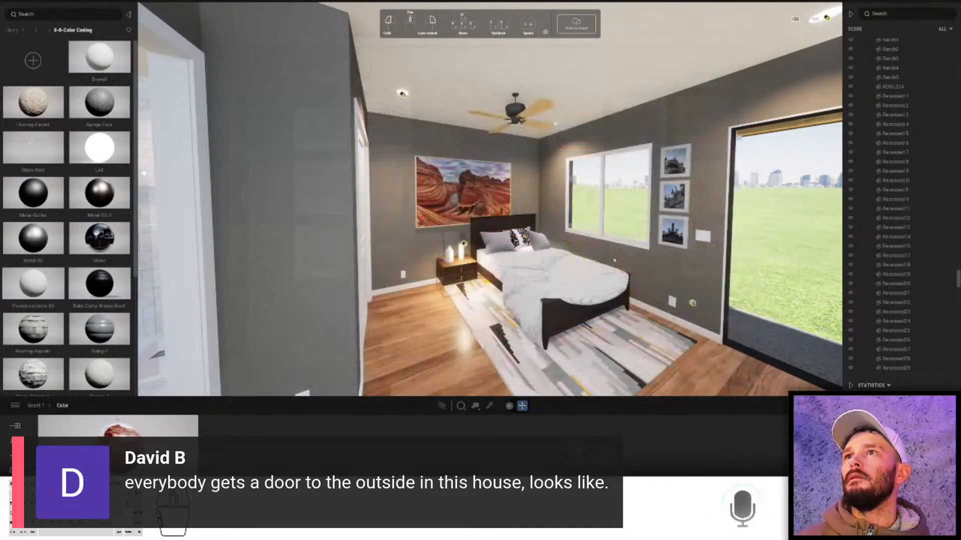
- Go to the unfurnished third bedroom and replace its magenta Bed 3 wall material with Drywall in Replace material mode
key("w")
right_click_drag(506, 168, 425, 234)
key("w")
key("w")
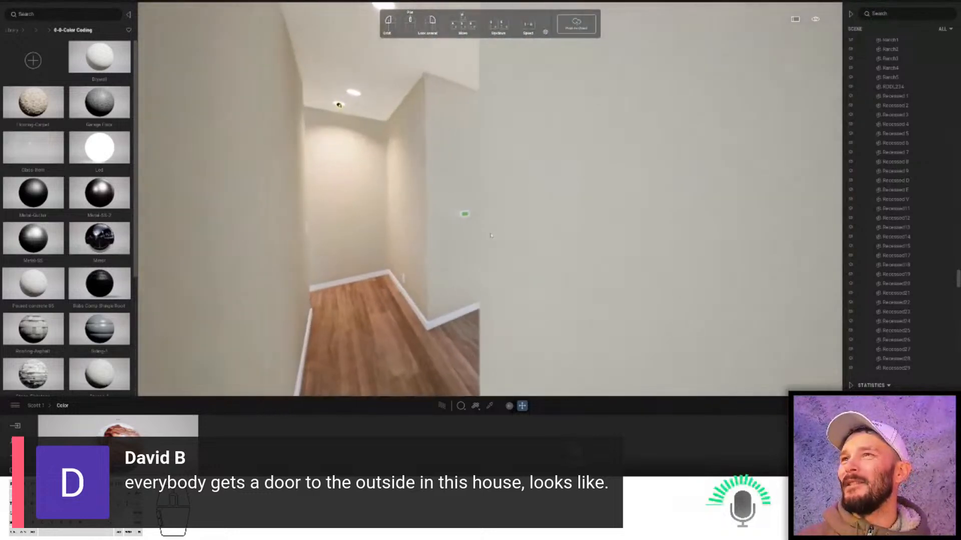
key("w")
right_click_drag(490, 235, 530, 235)
key("w")
right_click_drag(493, 278, 550, 296)
key("w")
key("w")
right_click_drag(461, 296, 488, 296)
key("s")
key("s")
key("s")
key("s")
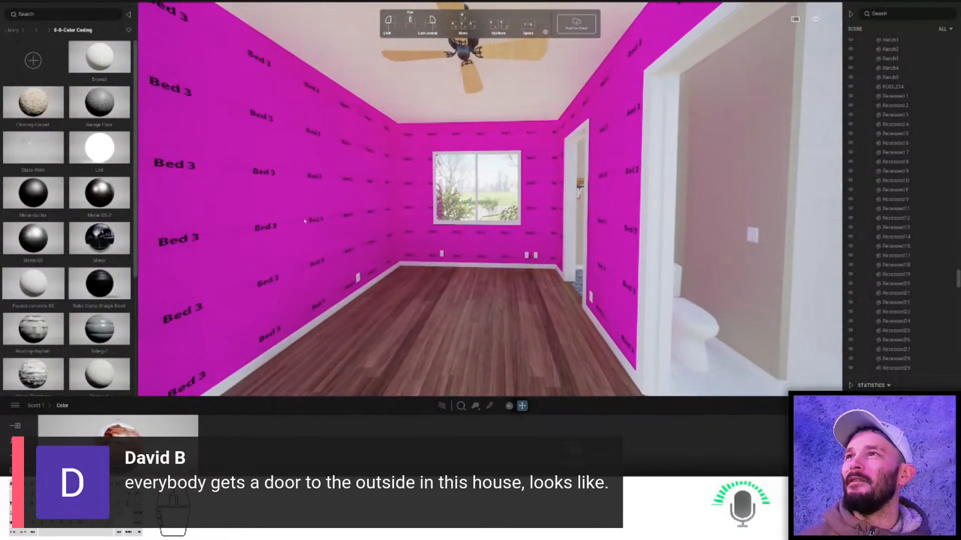
key("s")
key("s")
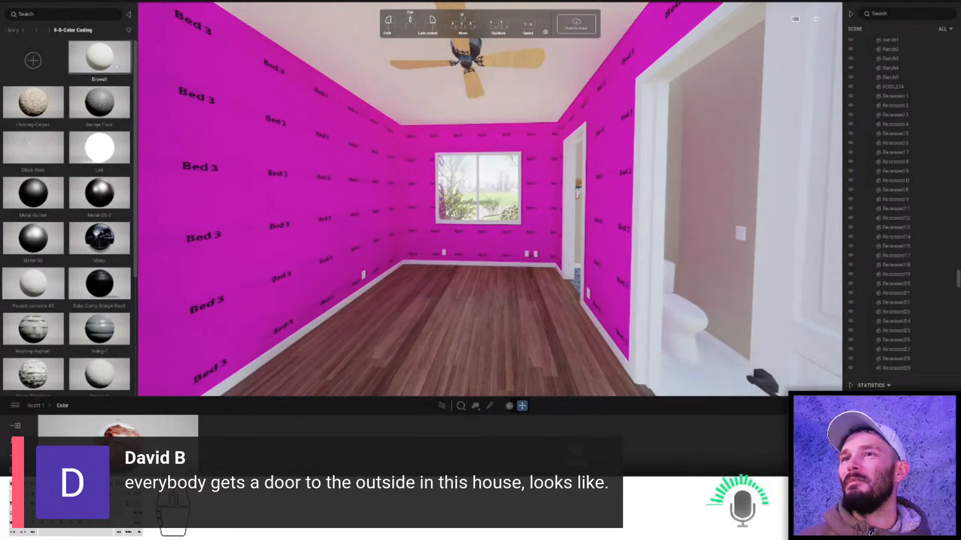
left_click(463, 411)
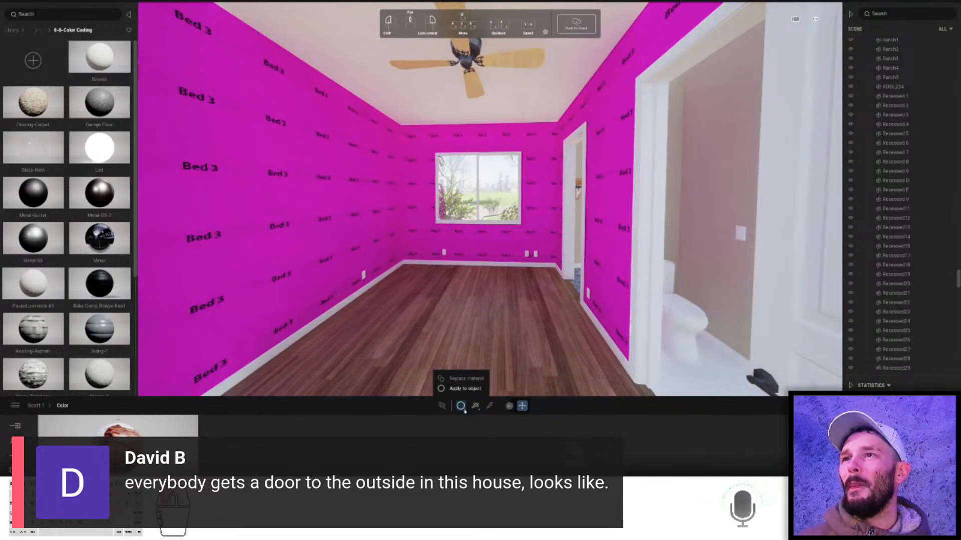
left_click(461, 379)
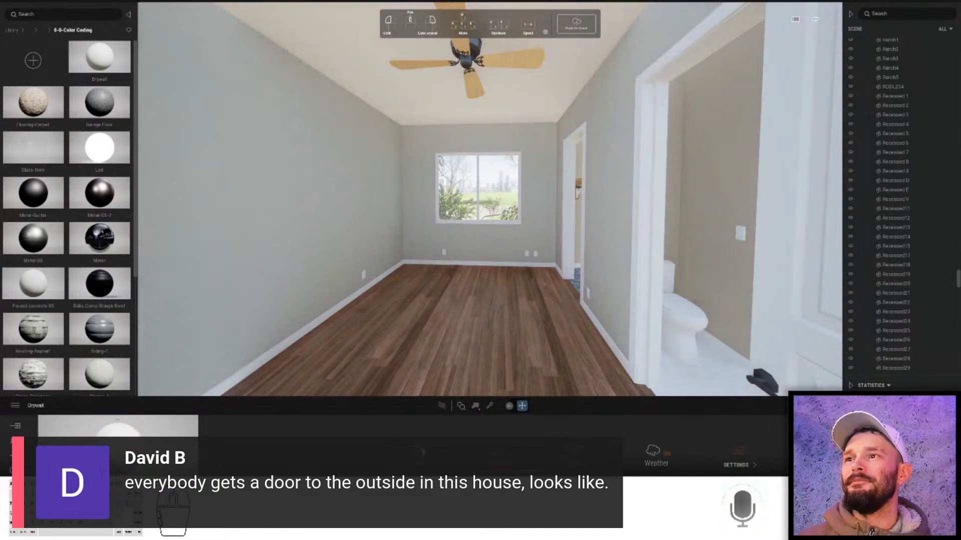
- Tint the drywall material of the third bedroom's walls light blue
left_click(421, 452)
left_click_drag(426, 240, 423, 236)
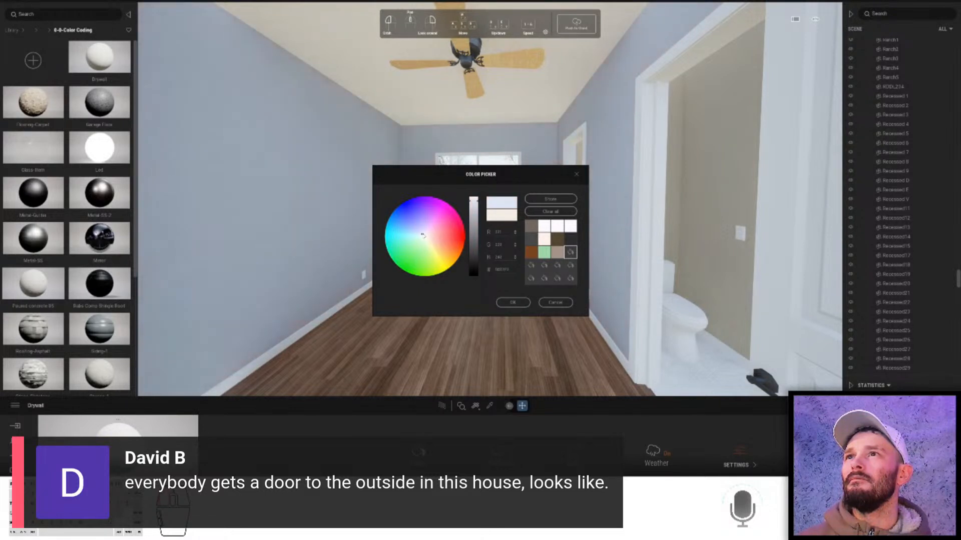
left_click(505, 306)
- Place the Tokar Small Bed Assy from the library's Bedroom Assys folder into the blue bedroom
right_click_drag(299, 208, 235, 206)
left_click(42, 31)
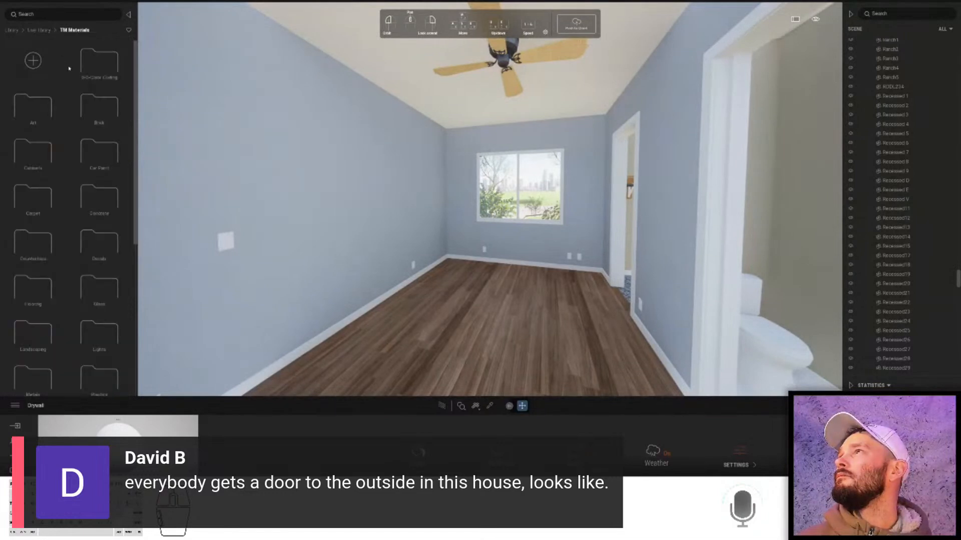
left_click(39, 30)
left_click(99, 108)
left_click(103, 61)
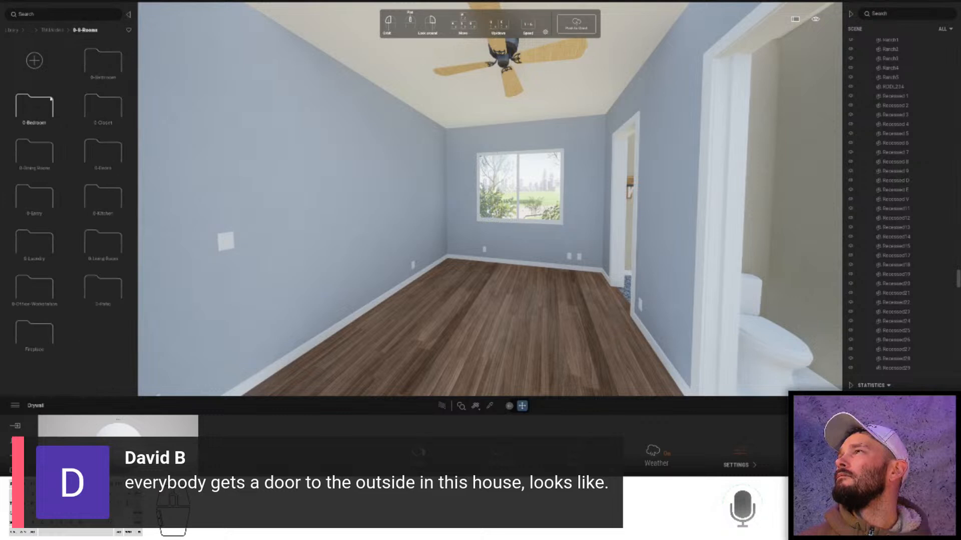
left_click(51, 100)
left_click(47, 103)
scroll(73, 177, "down", 1)
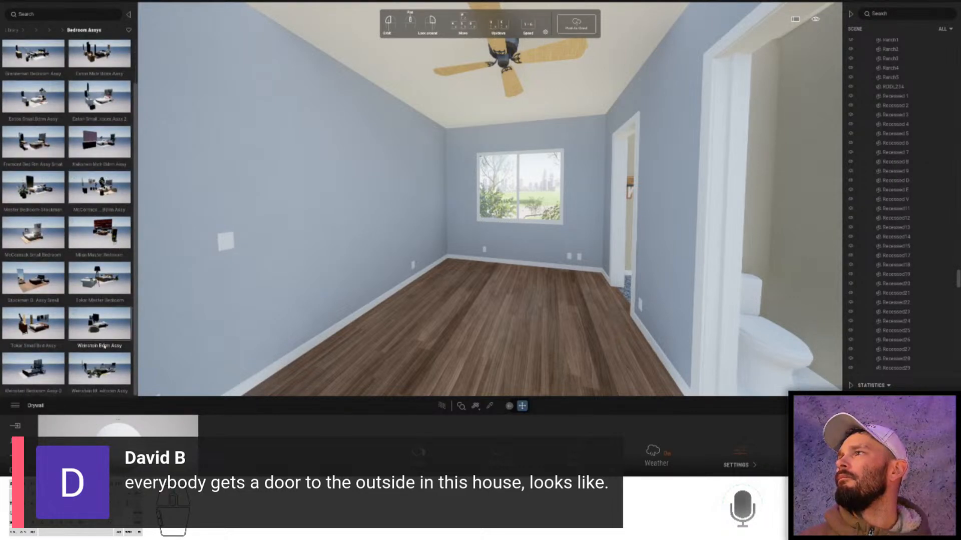
left_click(34, 327)
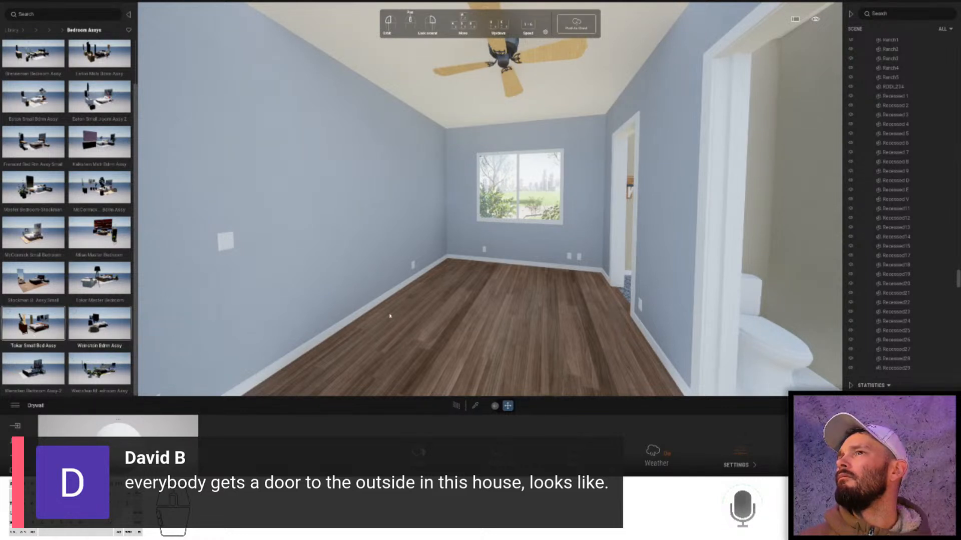
left_click_drag(476, 338, 557, 247)
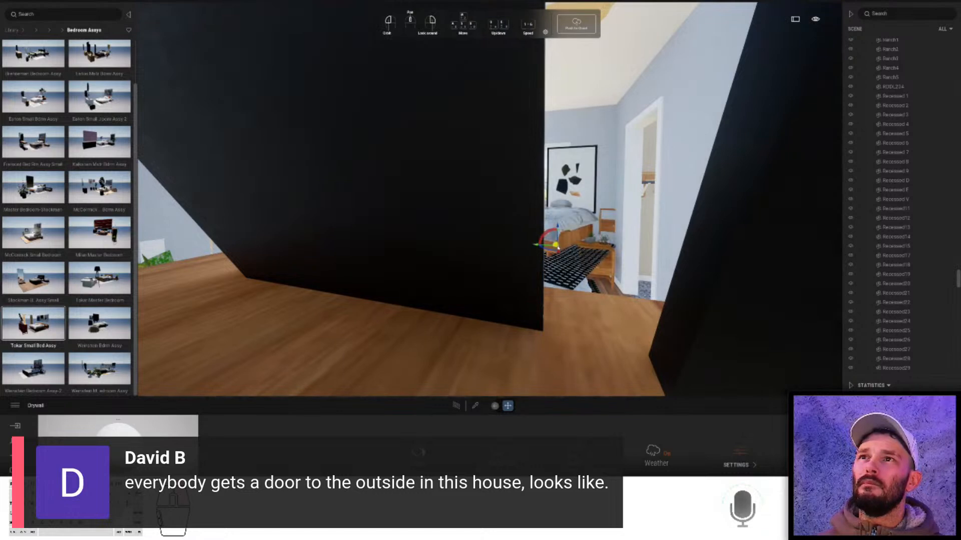
- Delete the abstract picture nearest the closet, both its canvas and its empty frame
key("w")
left_click(589, 193)
key("a")
key("s")
right_click_drag(426, 152, 632, 135)
right_click(582, 162)
left_click(595, 144)
right_click_drag(576, 195, 606, 196)
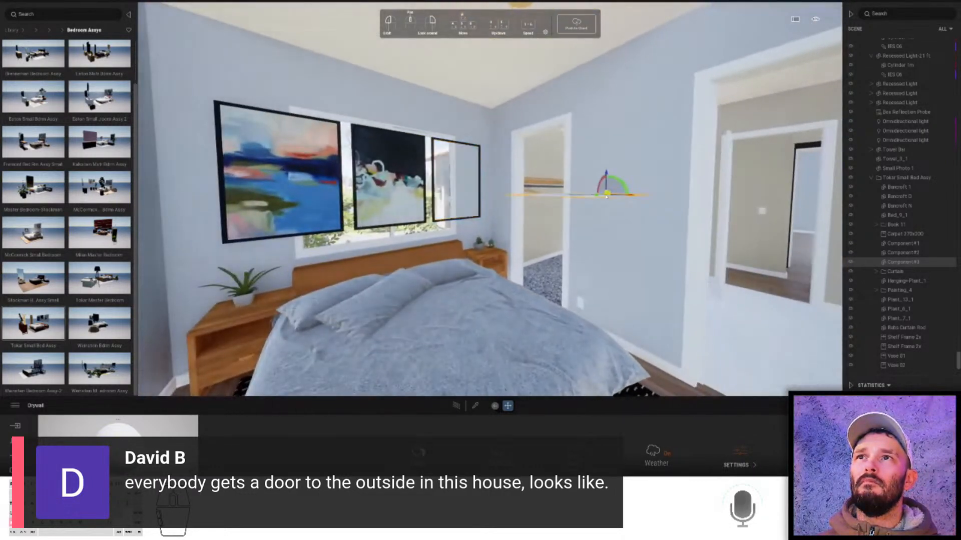
right_click(611, 195)
left_click(619, 179)
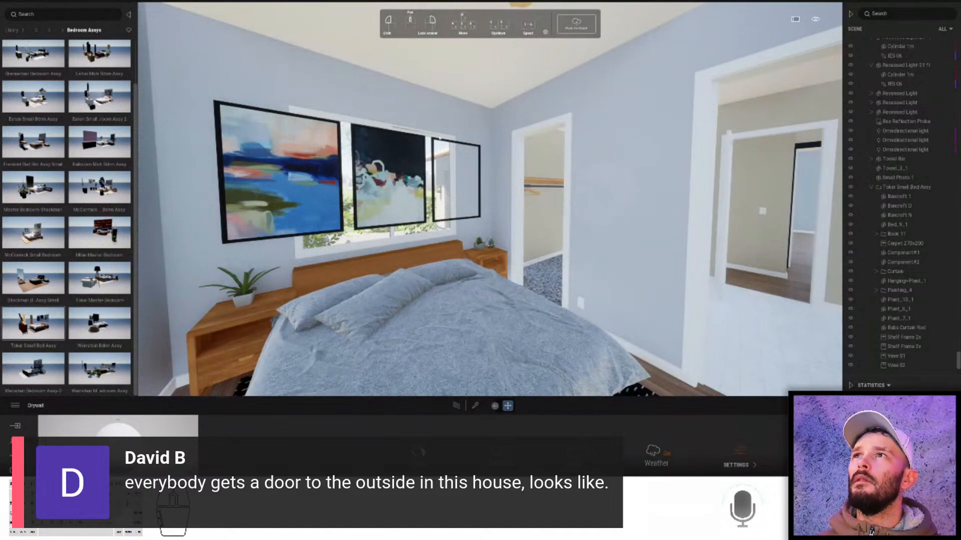
left_click(436, 146)
right_click(422, 143)
left_click(432, 126)
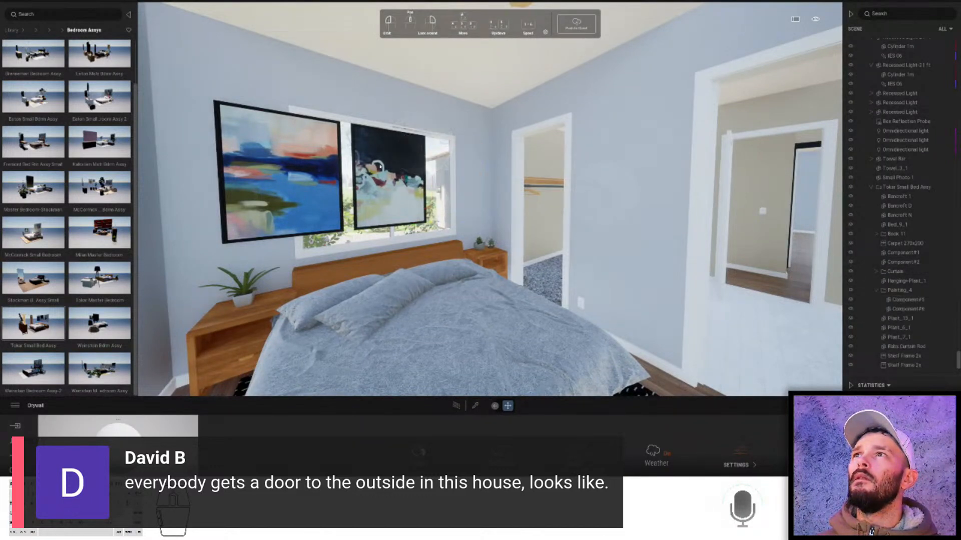
- Delete the two remaining abstract paintings and their frames that cover the window above the bed
left_click(378, 168)
left_click(354, 161)
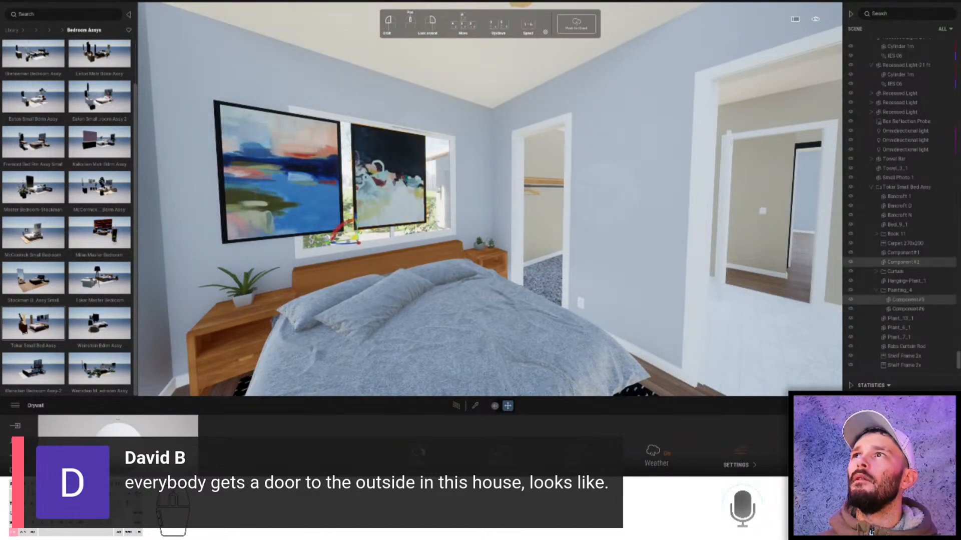
left_click(338, 155, "ctrl")
left_click(332, 155, "ctrl")
right_click(331, 155)
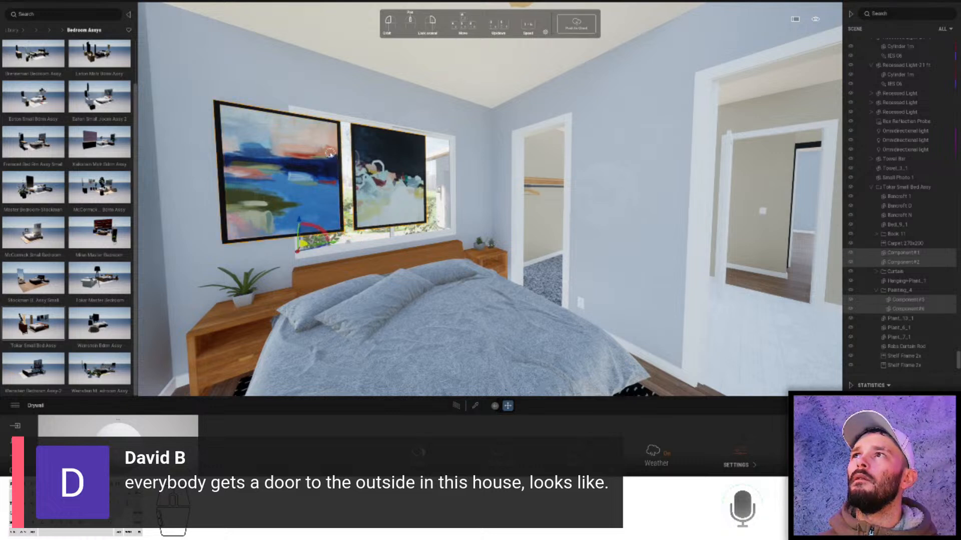
left_click(340, 138)
- Scale the bed down to a narrower size and slide it toward the window wall between the nightstands
key("s")
right_click_drag(590, 320, 502, 325)
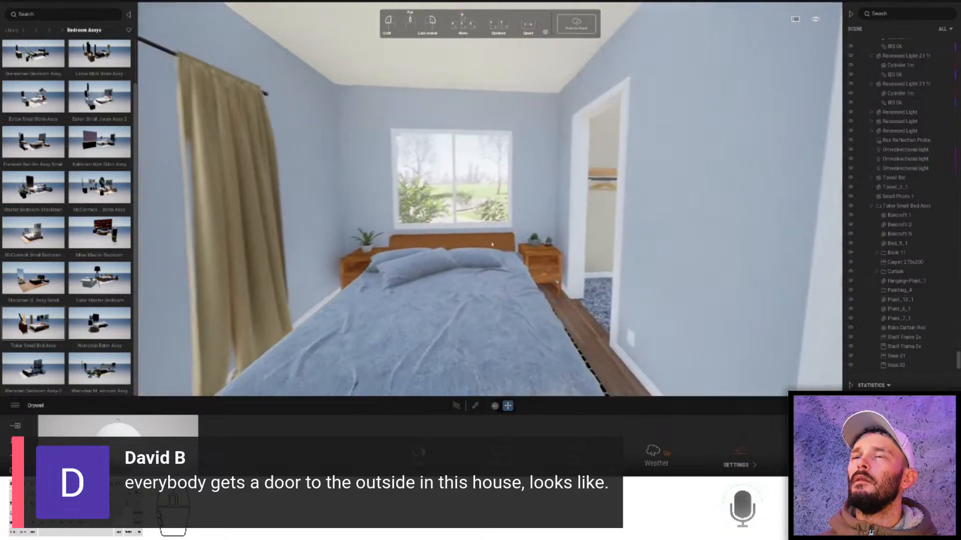
left_click(502, 325)
key("s")
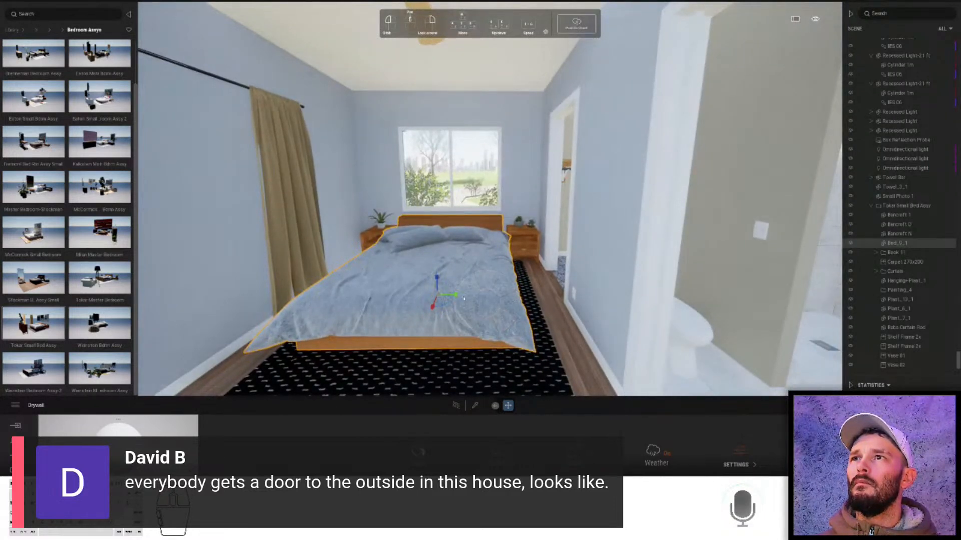
left_click_drag(455, 295, 433, 306)
right_click(435, 302)
left_click(434, 323)
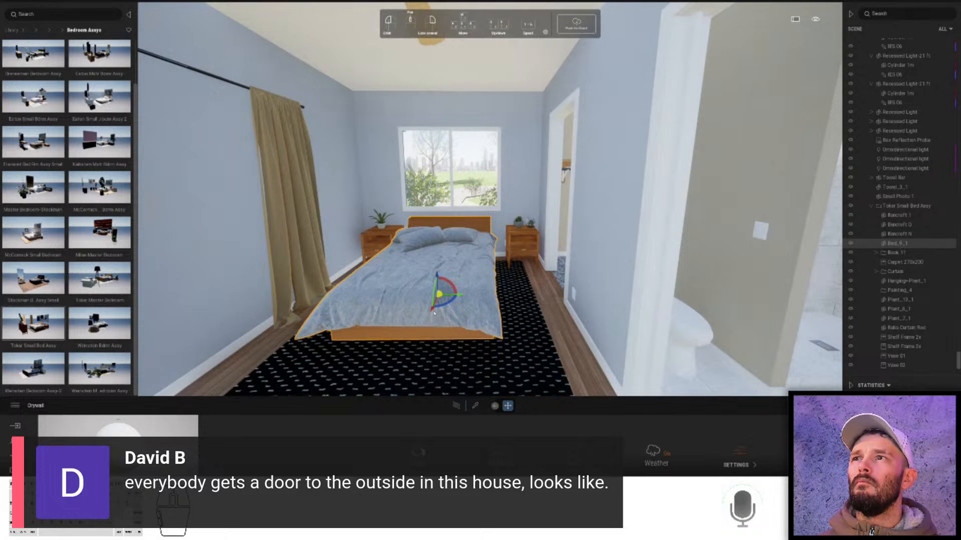
left_click_drag(433, 309, 439, 300)
- Move both curtain panels and their rod from the blank side wall to the window above the bed
right_click_drag(463, 240, 415, 236)
left_click(407, 208)
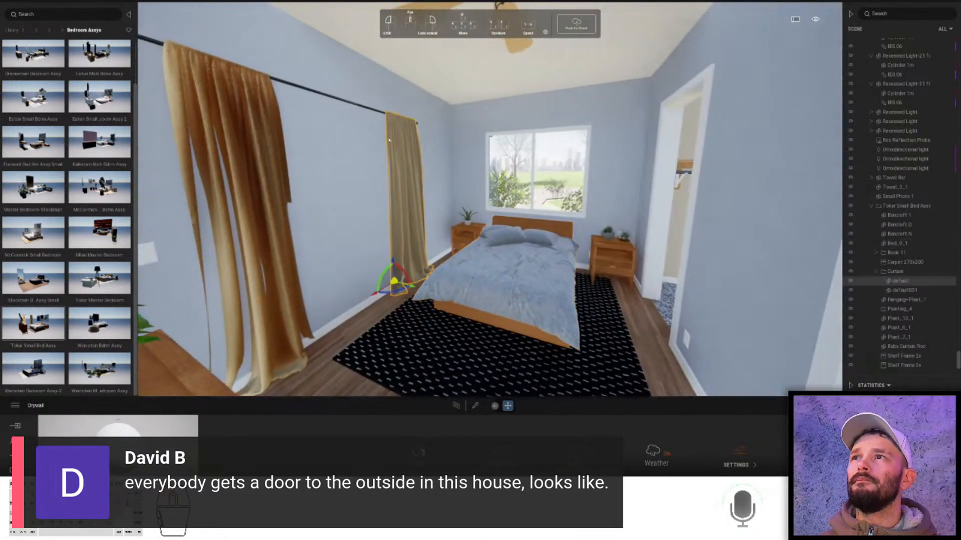
left_click(268, 77, "ctrl")
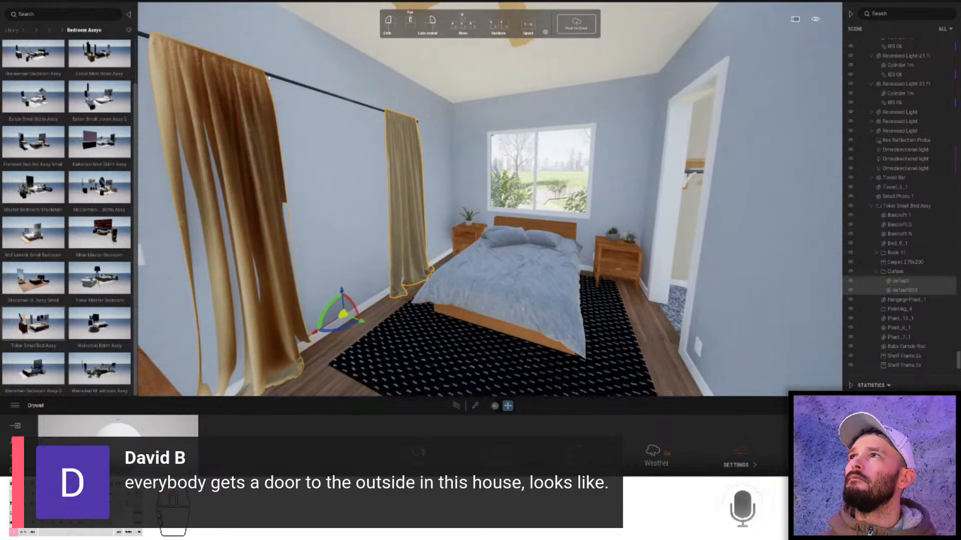
left_click(268, 76, "ctrl")
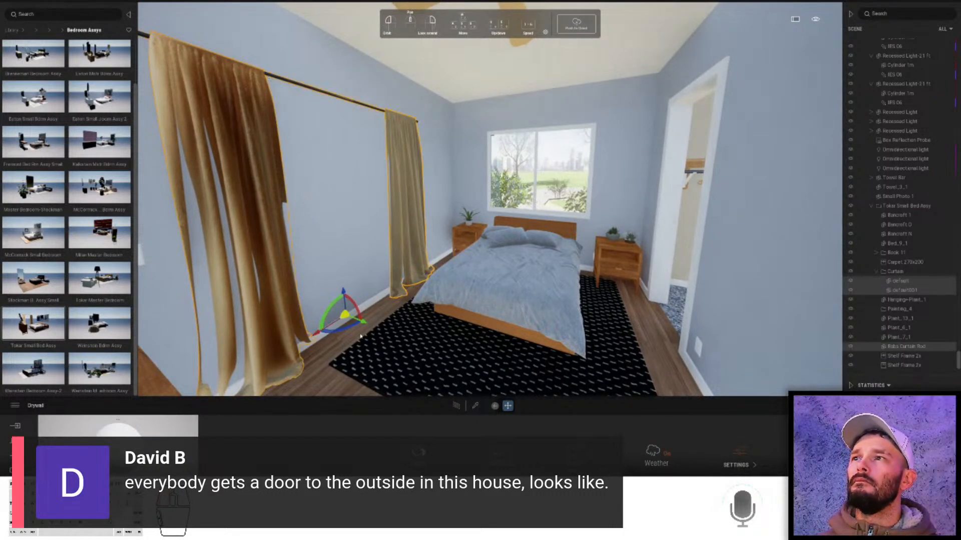
left_click_drag(358, 325, 541, 270)
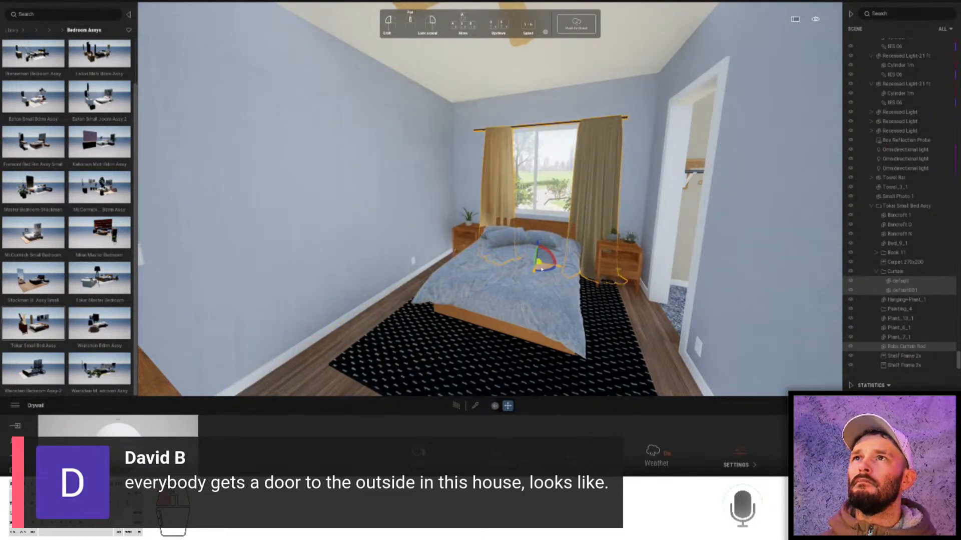
- Pull the bed out from the window wall and shift both nightstands with their plants slightly forward
left_click(537, 281)
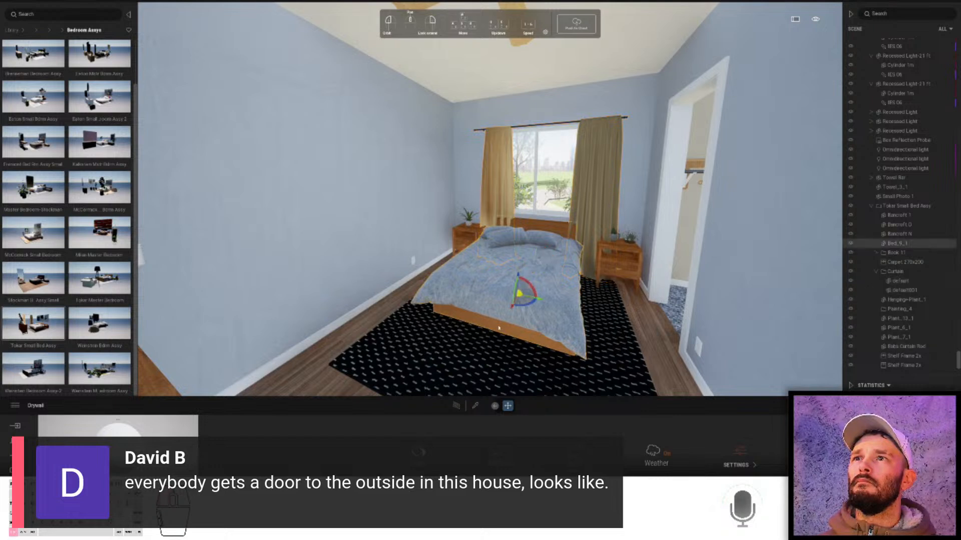
left_click_drag(514, 307, 508, 326)
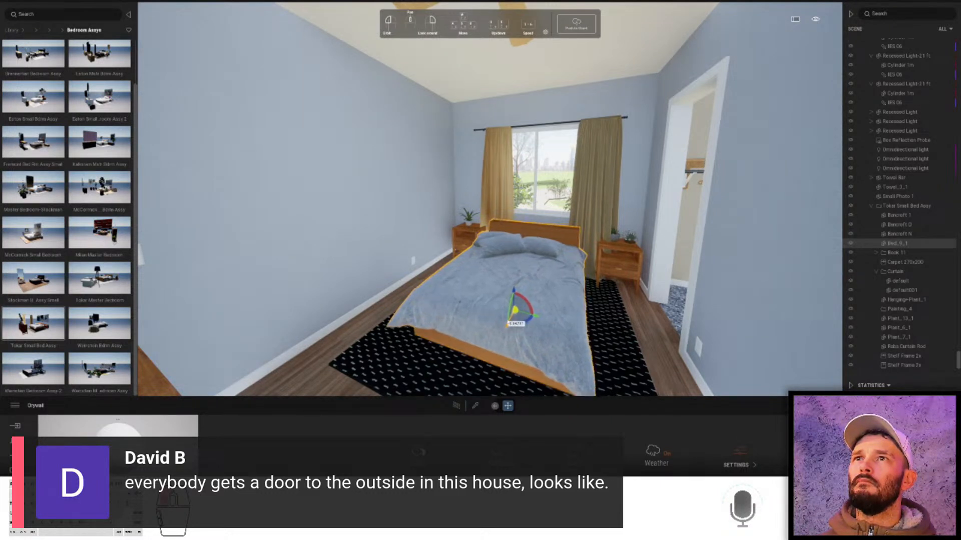
left_click(467, 239)
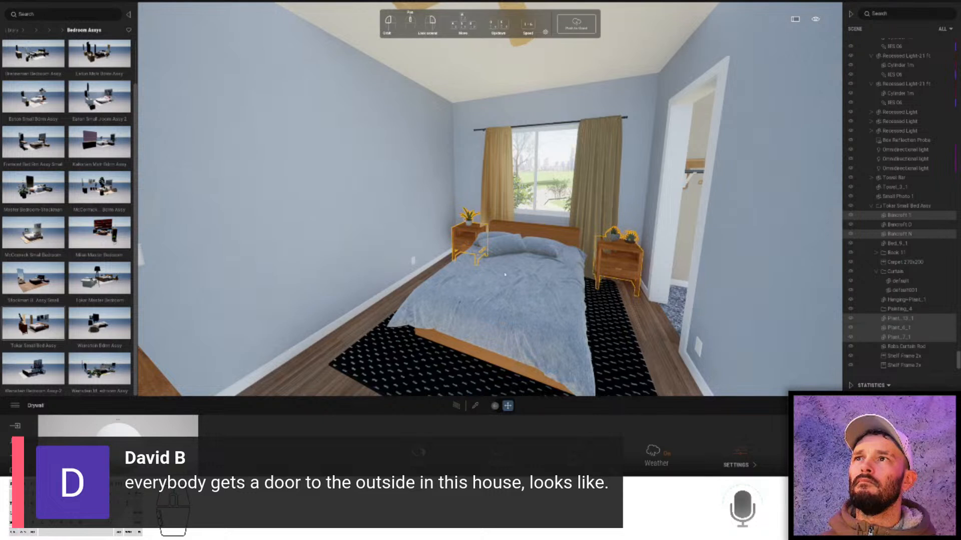
left_click(547, 280)
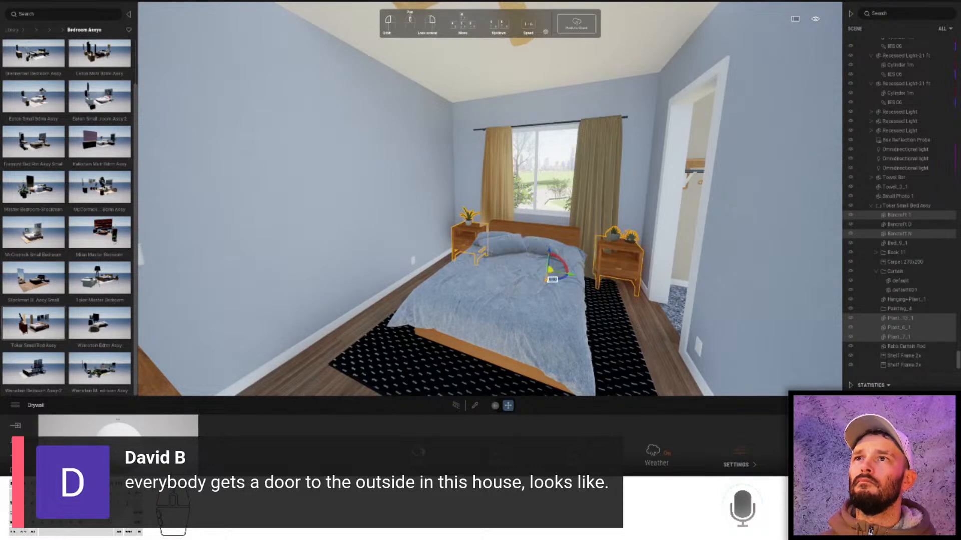
left_click_drag(550, 279, 554, 282)
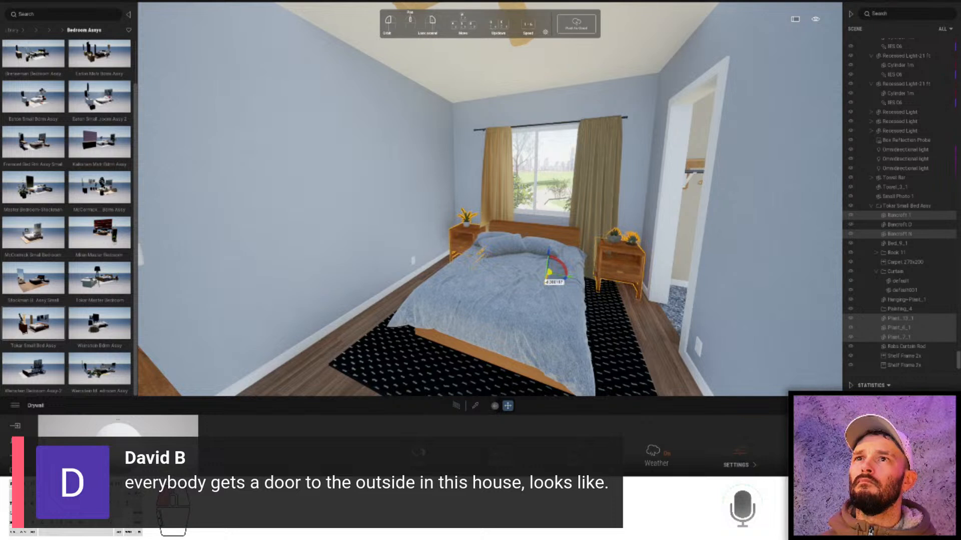
- Scale the two curtain panels at the bed window slightly narrower
left_click(599, 211)
right_click(581, 242)
left_click(598, 259)
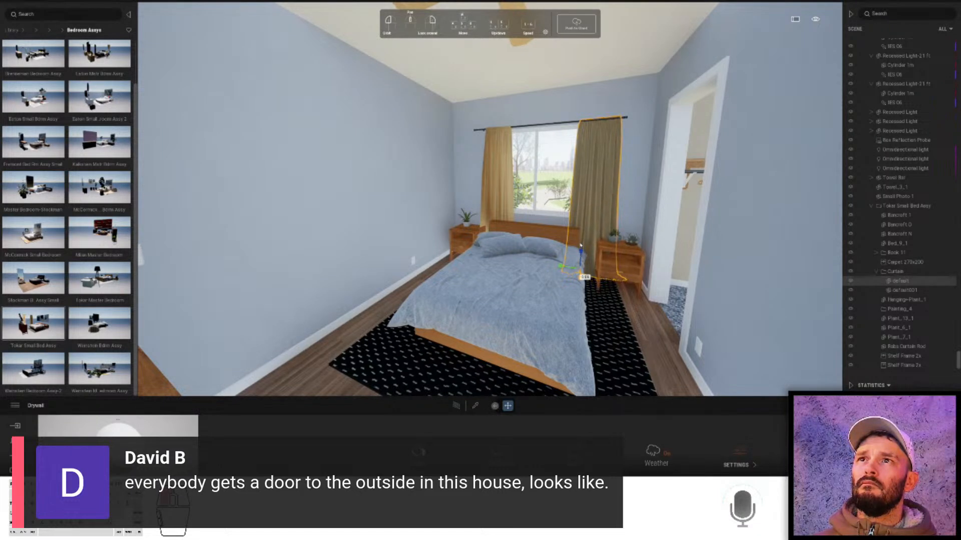
left_click(490, 217)
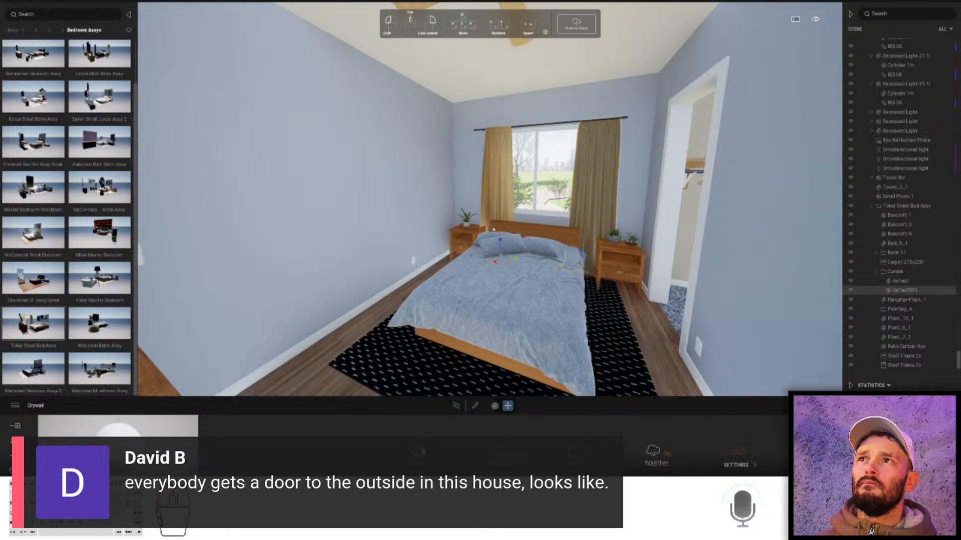
left_click_drag(504, 239, 513, 222)
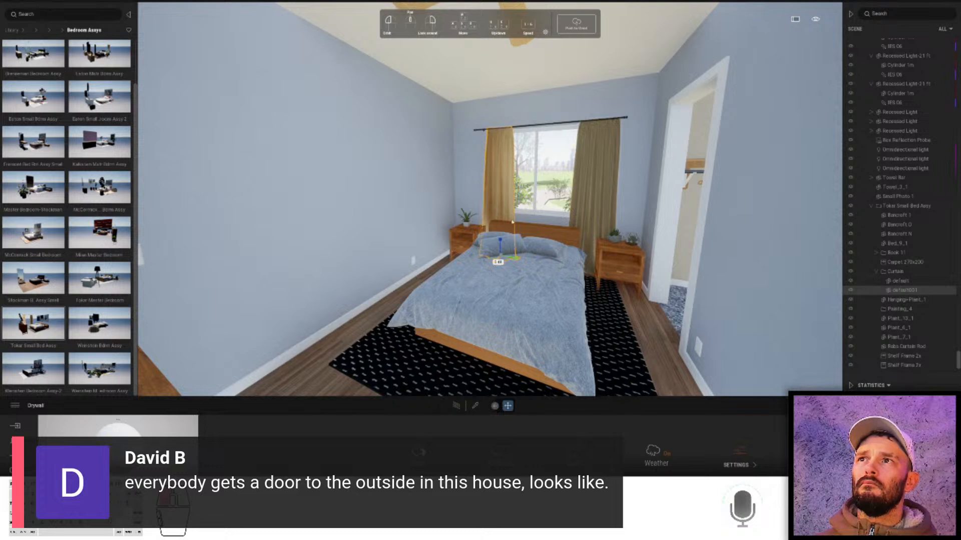
- Reposition the two curtain panels along the rod so they frame the sides of the window above the bed
right_click(496, 147)
left_click(497, 168)
left_click_drag(516, 259, 505, 259)
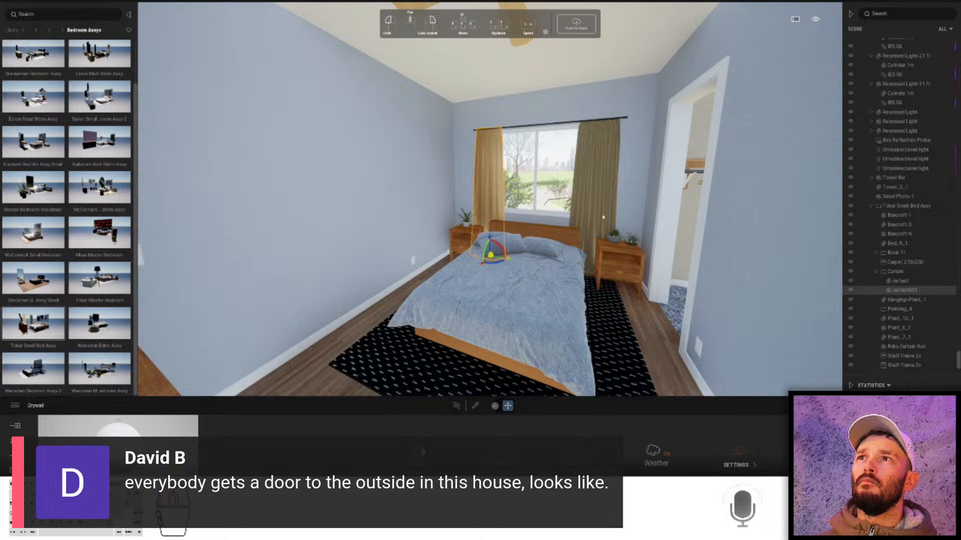
left_click(597, 199)
mouse_move(584, 279)
left_mouse_down()
mouse_move(582, 321)
mouse_move(573, 287)
left_mouse_up()
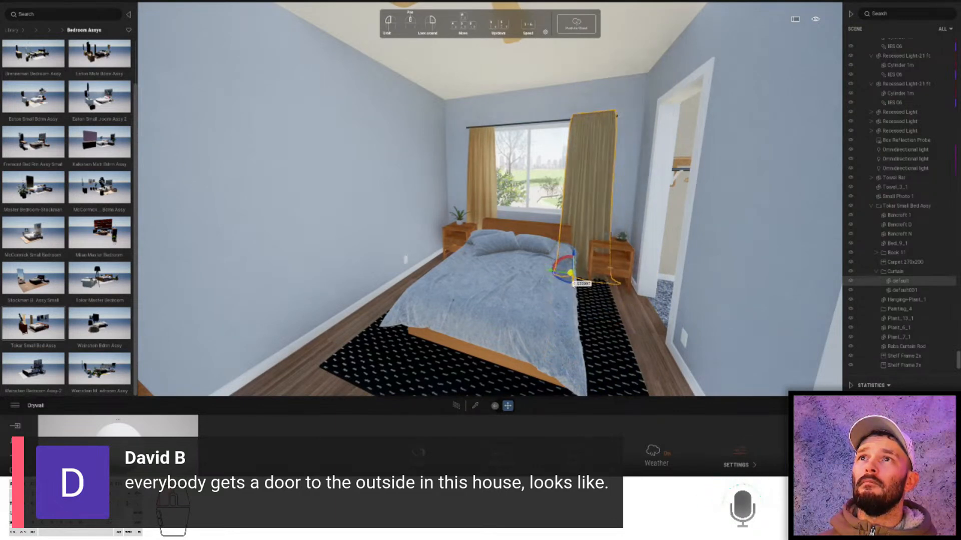
scroll(573, 284, "up", 10)
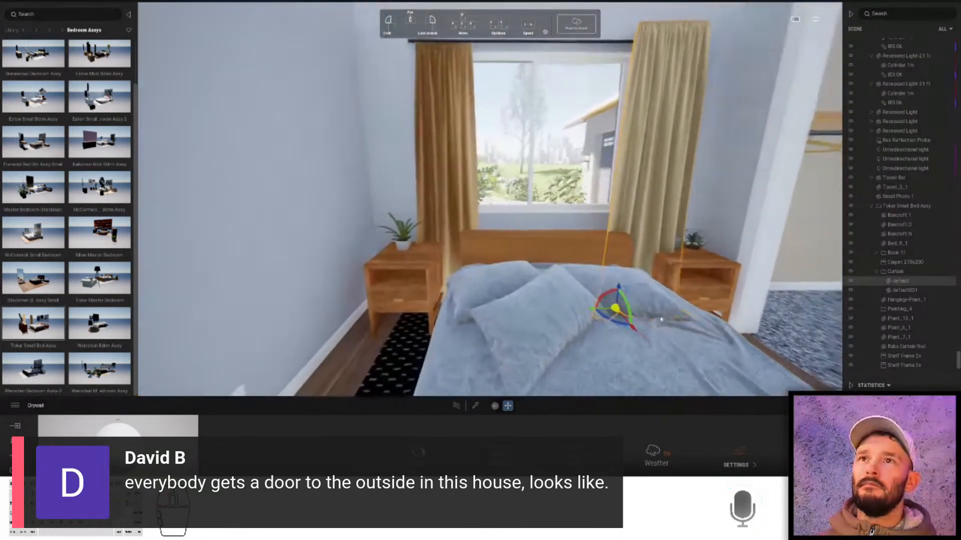
right_click_drag(663, 314, 693, 314)
left_click_drag(593, 317, 566, 310)
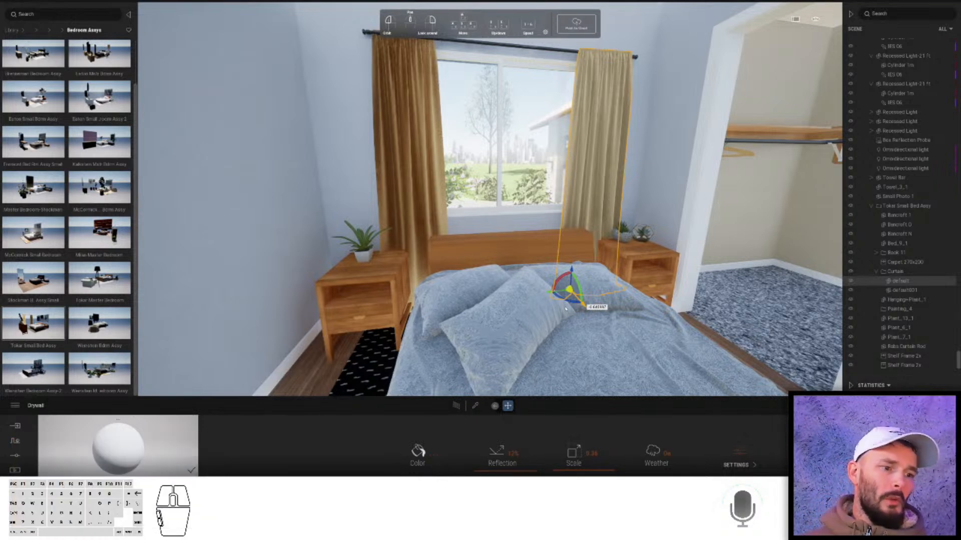
- Shift the whole Tokar Small Bed Assy group slightly away from the closet side to centre it in the room
key("s")
right_click_drag(583, 217, 470, 265)
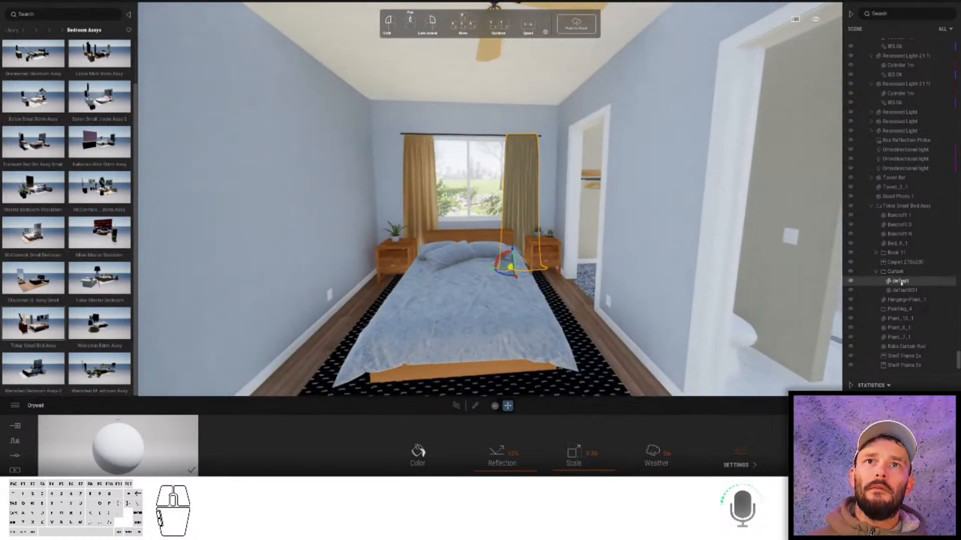
left_click(885, 207)
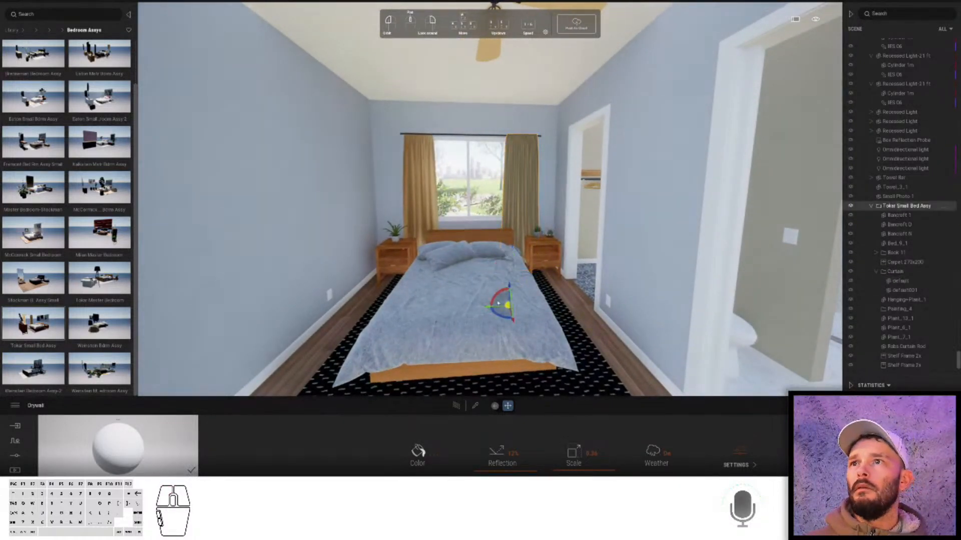
left_click_drag(491, 307, 485, 307)
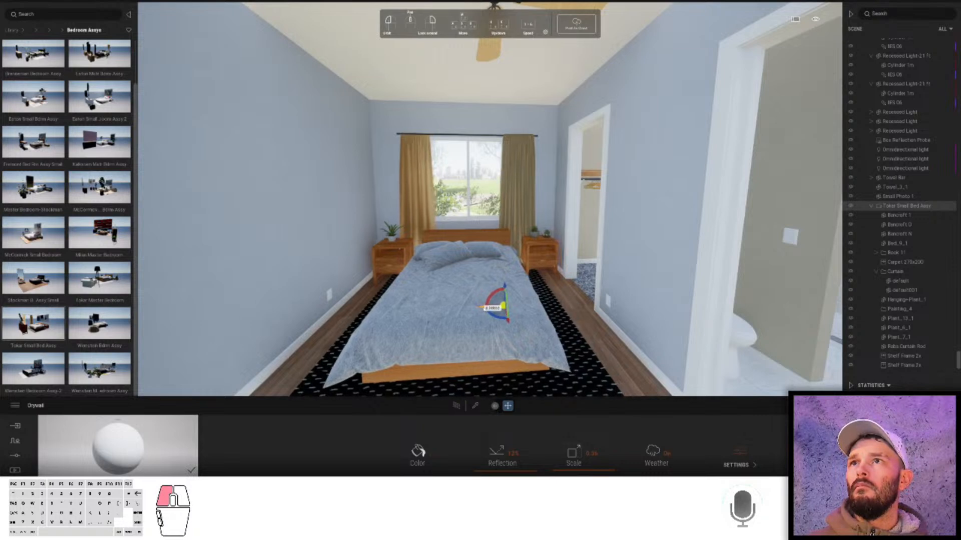
- Move the dresser together with its tall vase, one book and hanging plant against the wall beside the bedroom doorway
left_click(538, 320)
key("w")
right_click_drag(537, 320, 526, 280)
key("s")
left_click(519, 279)
key("w")
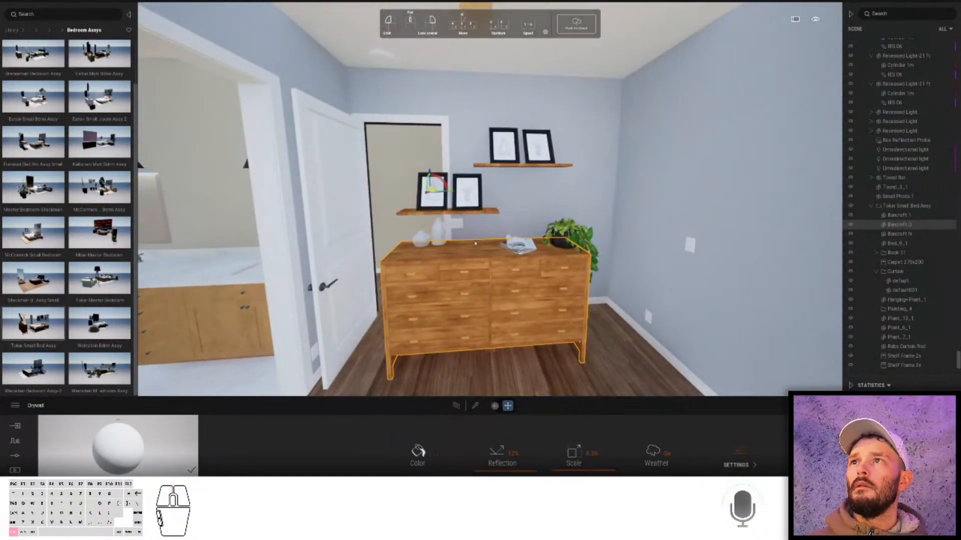
left_click(437, 233, "ctrl")
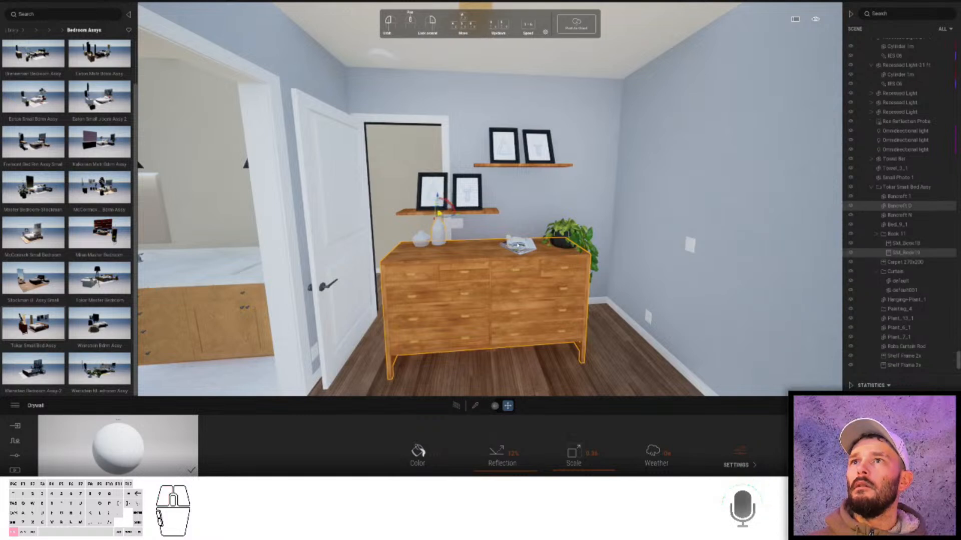
left_click(572, 231, "ctrl")
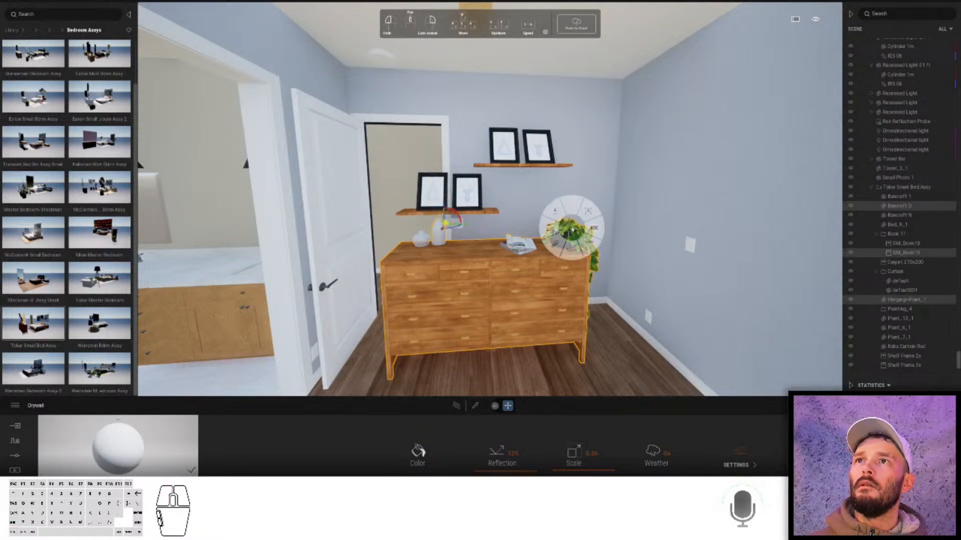
left_click_drag(502, 345, 537, 323)
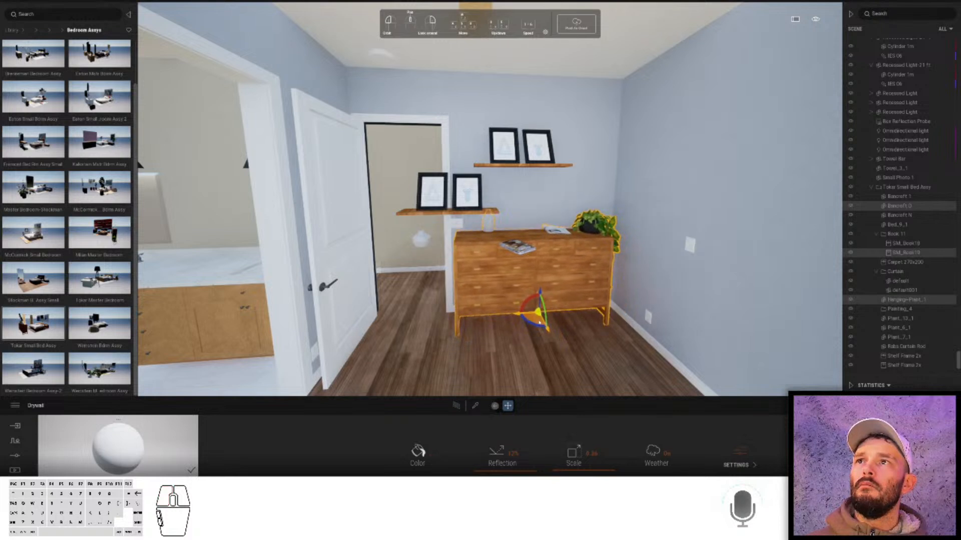
- Move the lower picture shelf clear of the doorway and align the upper shelf with it above the dresser
left_click(451, 213)
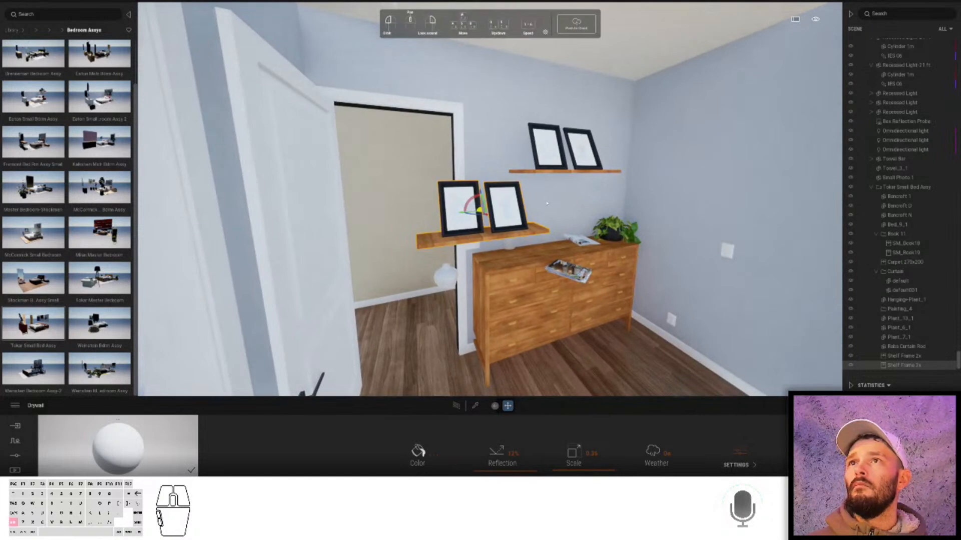
left_click_drag(547, 203, 547, 202)
left_click(561, 169)
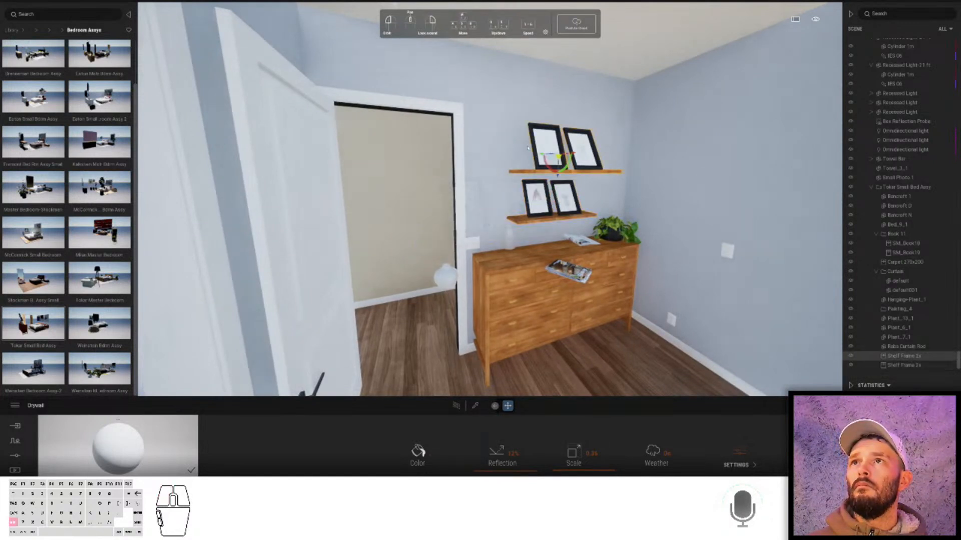
left_click_drag(561, 168, 528, 149)
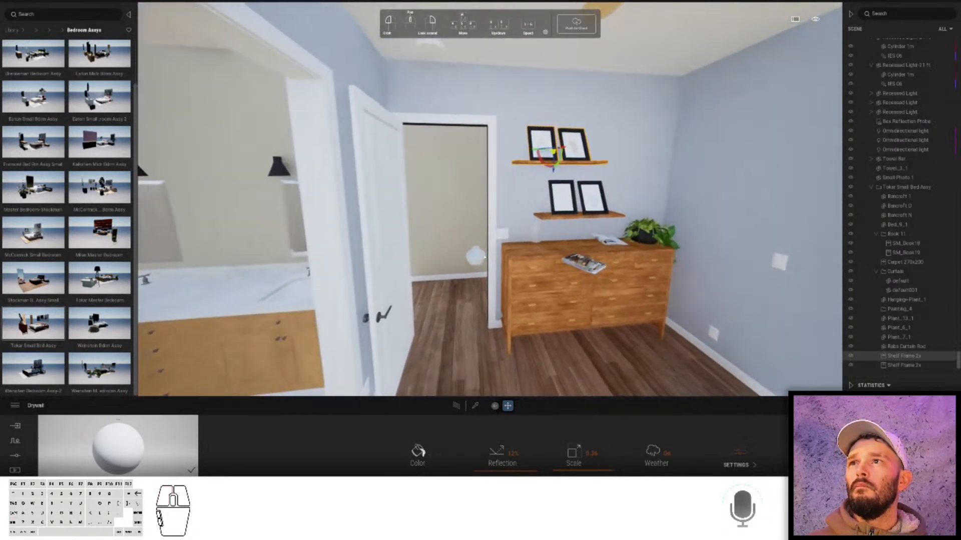
- Place the small round vase on top of the dresser and delete the books
left_click(474, 256)
left_click(560, 248, "shift")
left_click(584, 260)
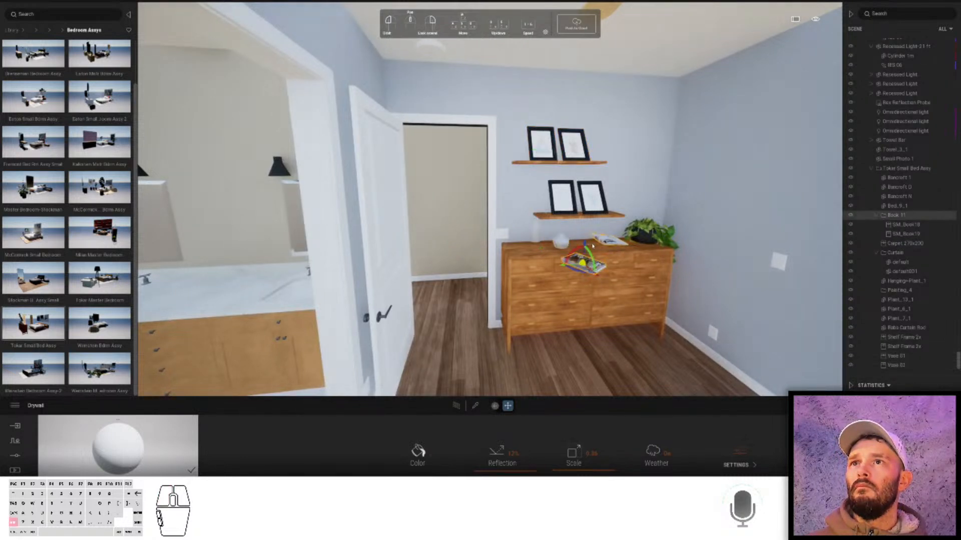
left_click(593, 246, "shift")
key("Delete")
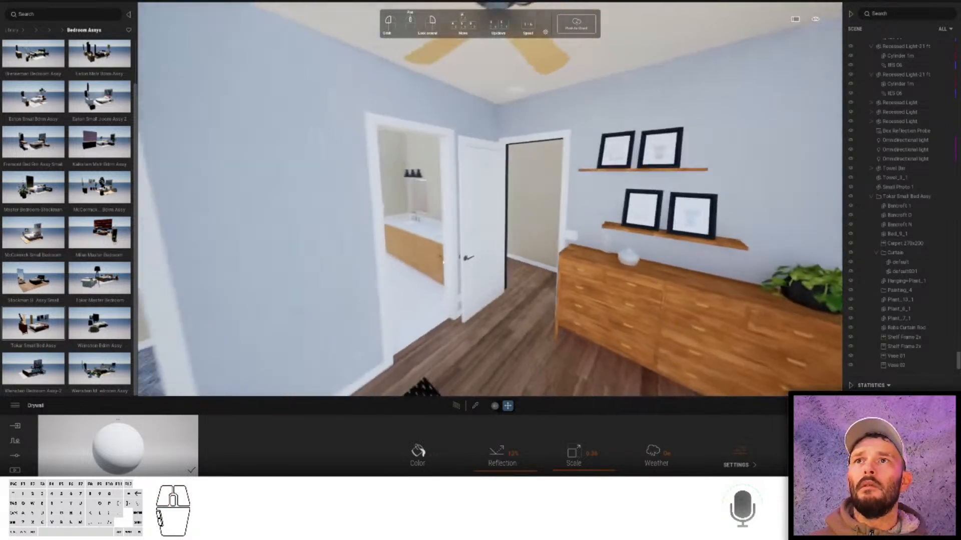
- Apply the Flooring-Carpet material from the user library's 0-0-Color Coding folder to the closet floor and save the project
right_click_drag(443, 261, 499, 281)
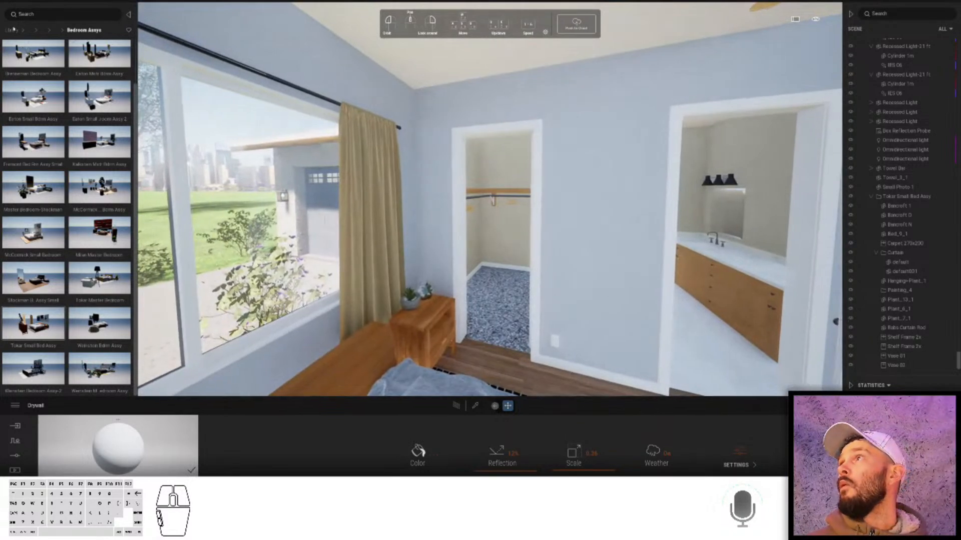
left_click(13, 30)
left_click(34, 293)
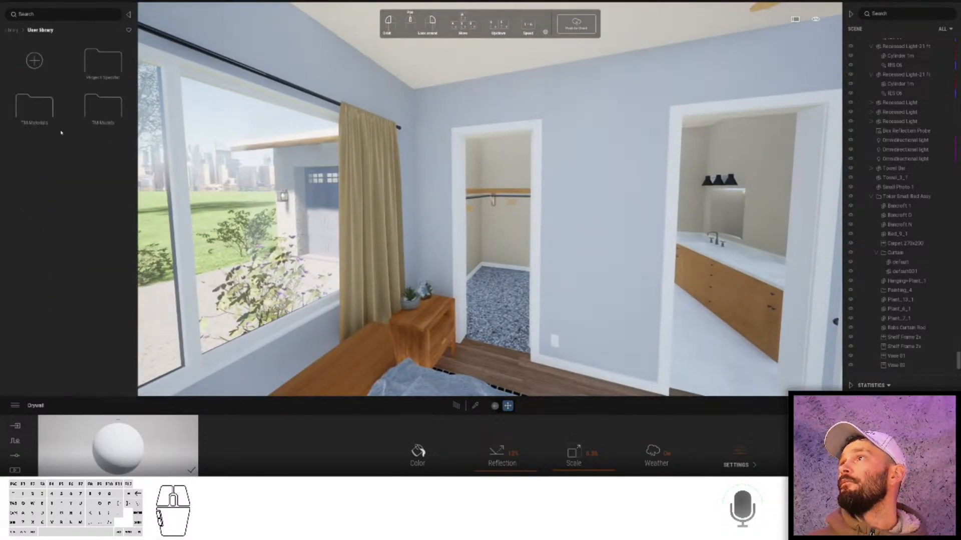
left_click(55, 107)
left_click(99, 60)
left_click(45, 110)
left_click_drag(45, 110, 514, 281)
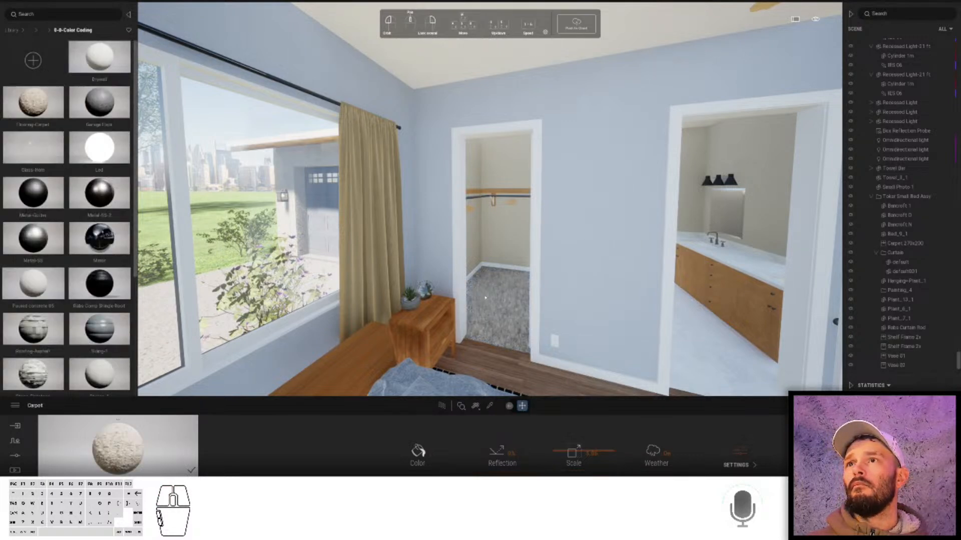
key("w")
right_click_drag(514, 280, 454, 199)
key("ctrl+s")
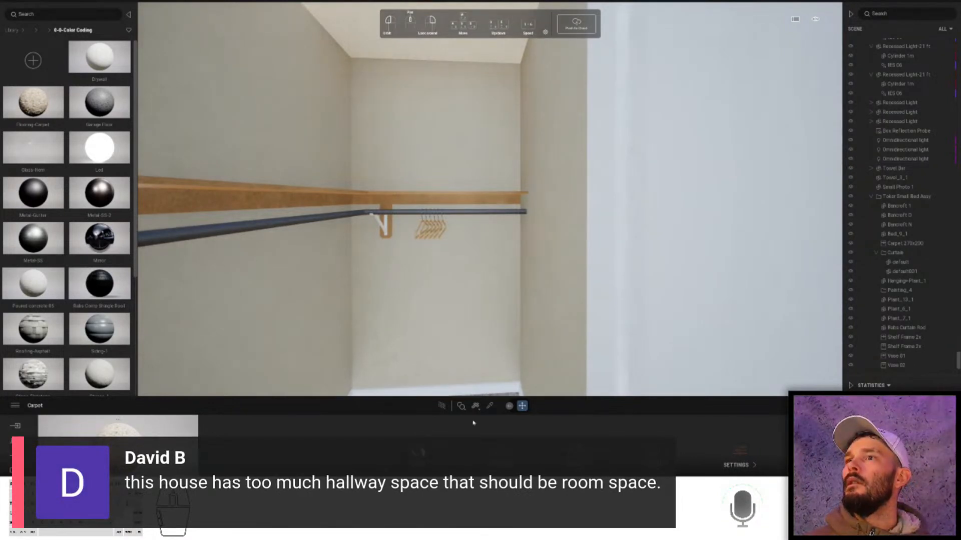
- Sample the White Trim material and apply it per object to the closet's shelf boards and brackets
left_click(488, 407)
left_click(613, 310)
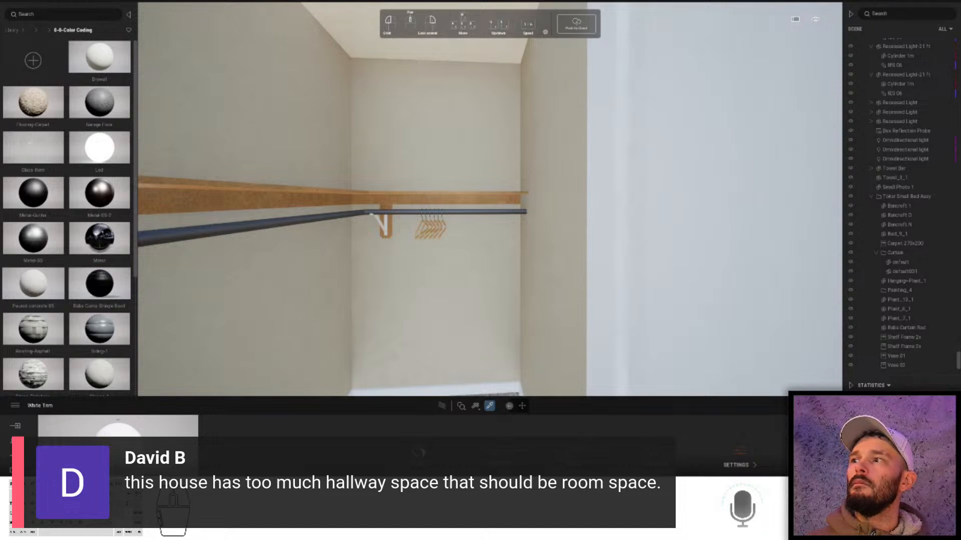
left_click(461, 406)
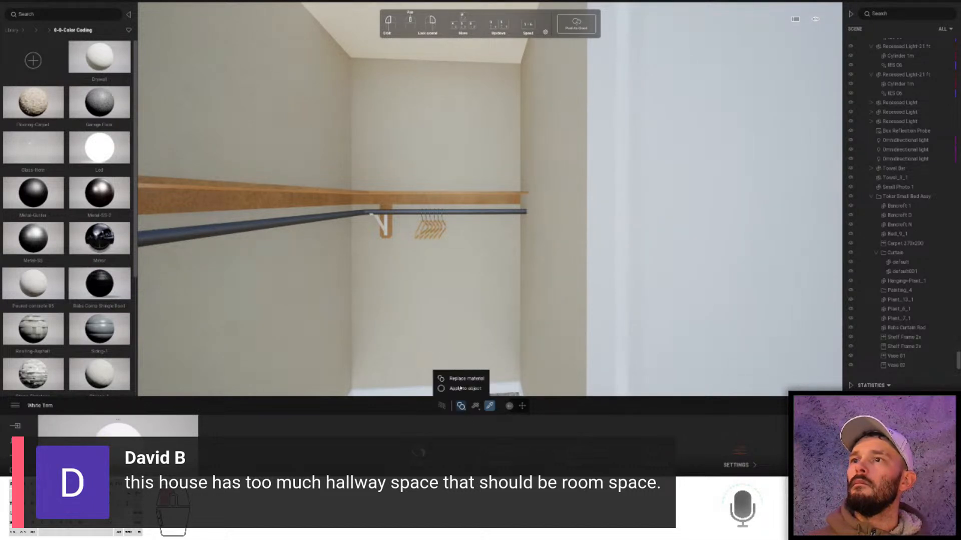
left_click(460, 388)
left_click(252, 202)
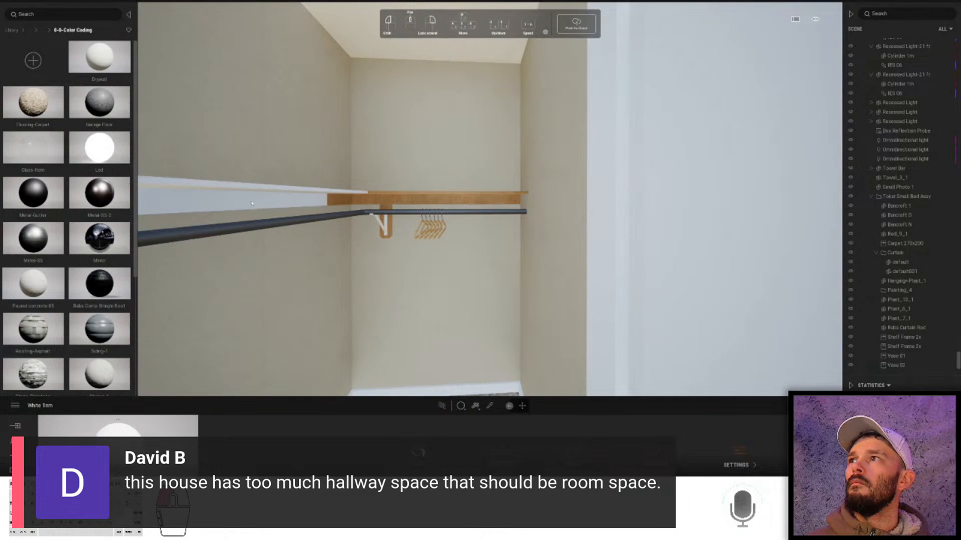
left_click_drag(118, 440, 366, 201)
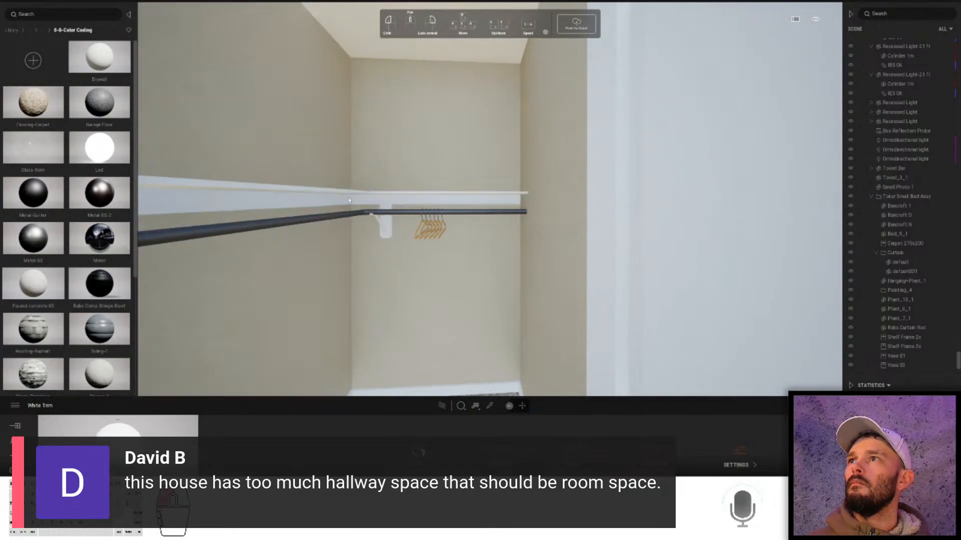
- Walk through the hallway, the grey room and the blue room to examine their finishes and openings
key("s")
right_click_drag(364, 278, 397, 316)
key("w")
key("w")
key("w")
key("w")
key("s")
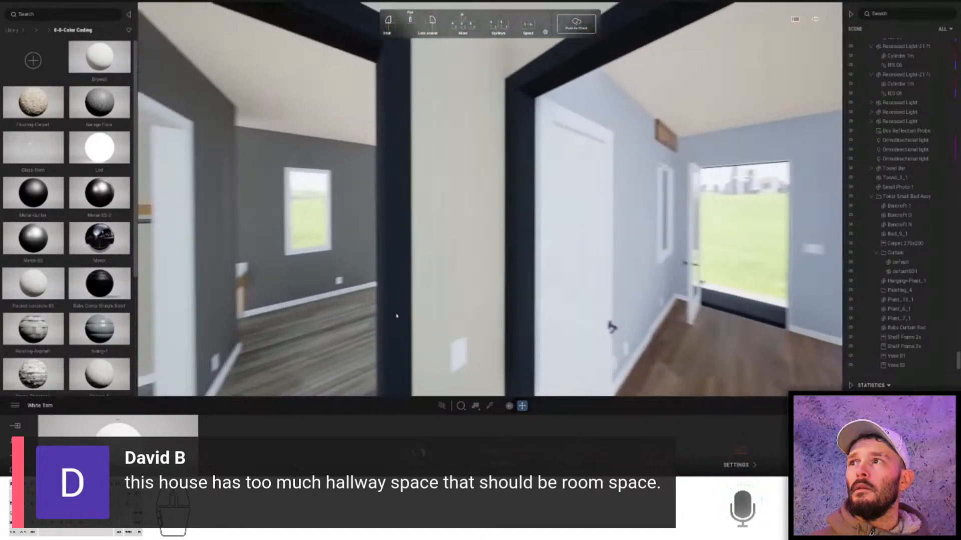
key("a")
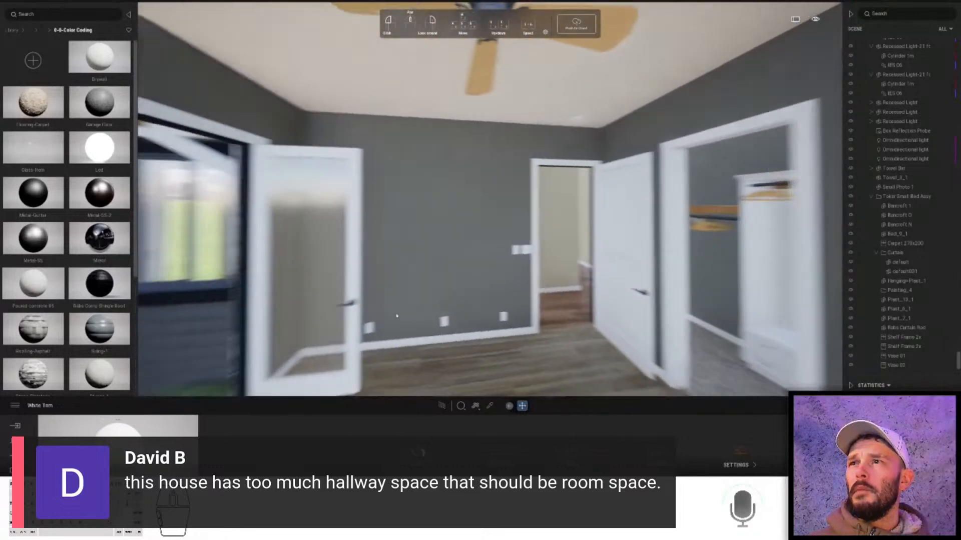
right_click_drag(397, 316, 397, 316)
key("d")
key("w")
key("d")
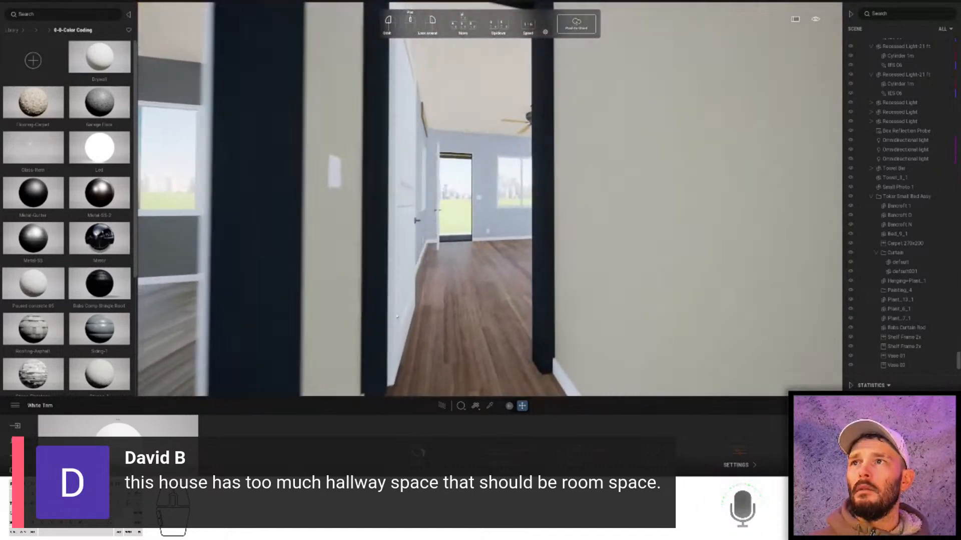
key("w")
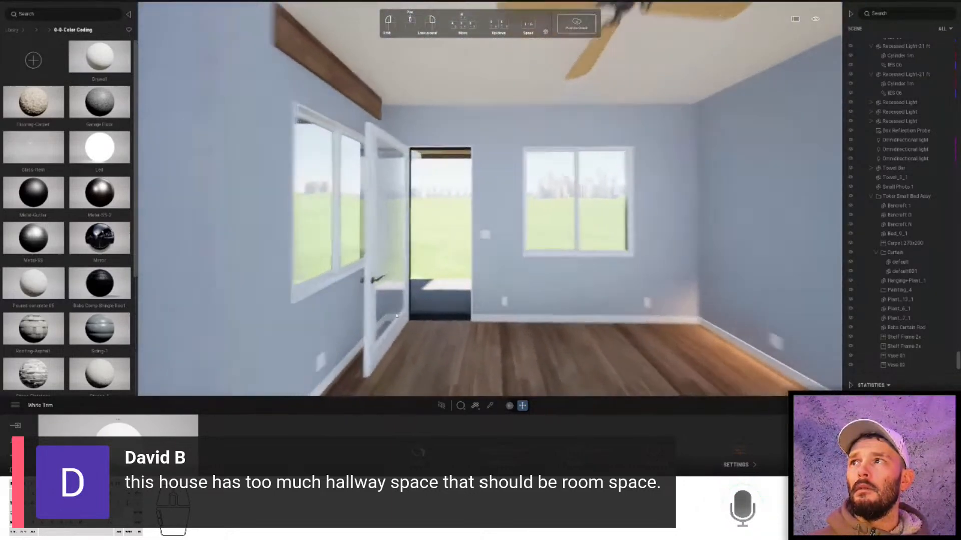
right_click_drag(397, 315, 397, 316)
key("d")
key("w")
- Adjust the position of the wooden ceiling beam piece above the window beside the blue room's exterior door
key("e")
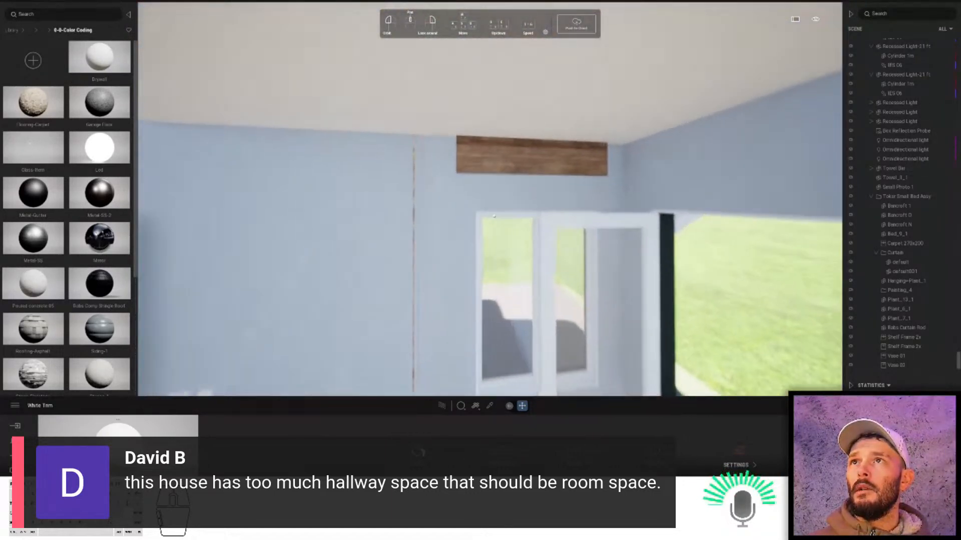
left_click(572, 168)
key("d")
right_click_drag(556, 189, 556, 190)
left_click_drag(557, 190, 556, 190)
key("s")
right_click_drag(556, 190, 556, 191)
key("a")
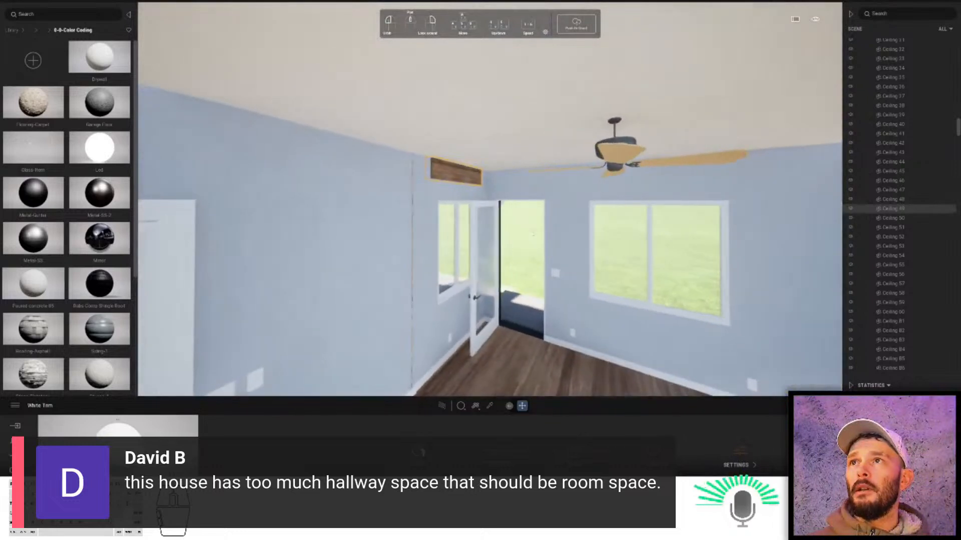
right_click(534, 234)
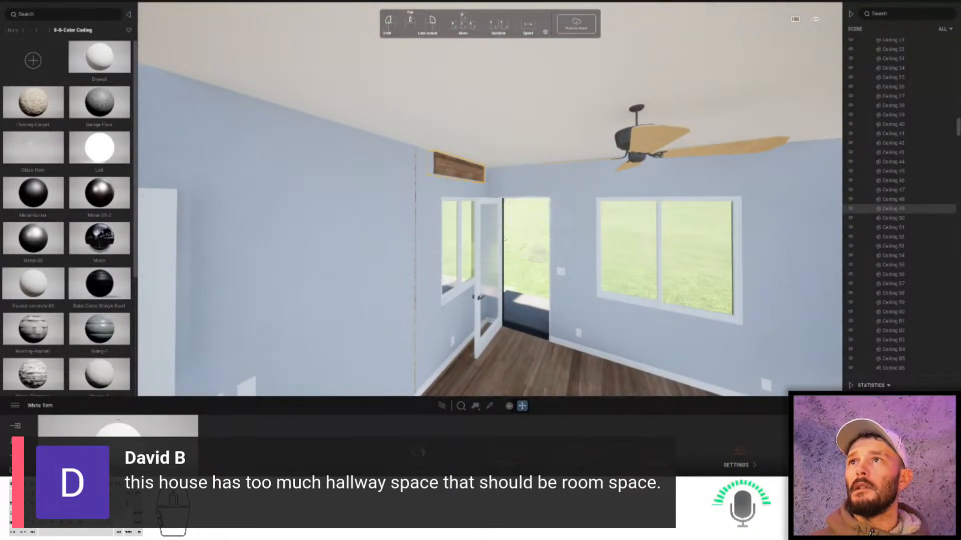
key("w")
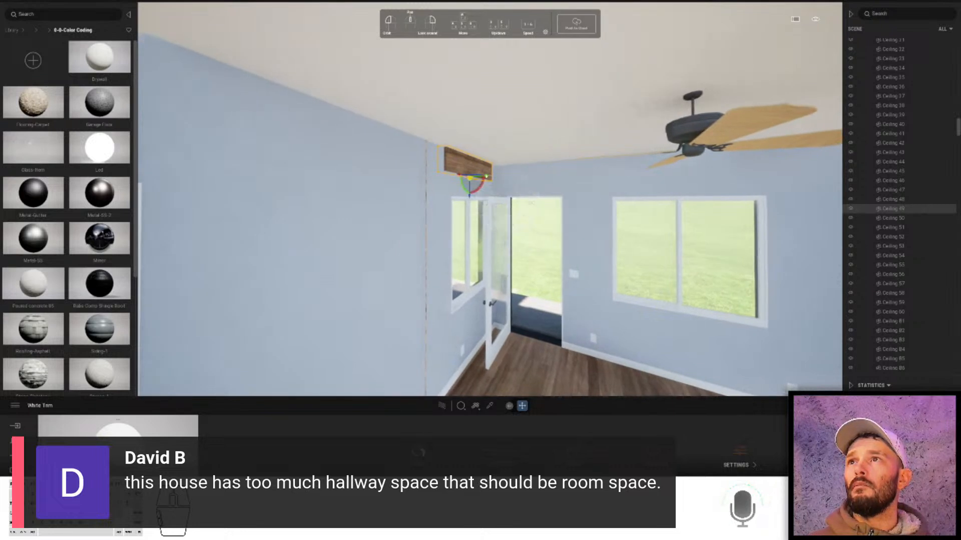
left_click_drag(473, 179, 484, 177)
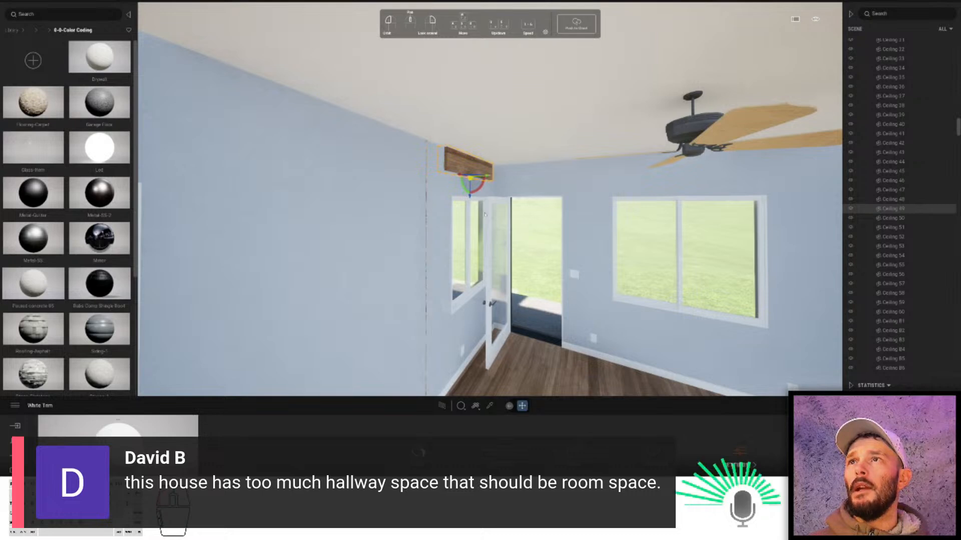
- Move the shrub poking into the dark-carpeted room out onto the lawn beside the exterior wall
key("d")
right_click_drag(490, 369, 294, 262)
key("w")
key("w")
key("w")
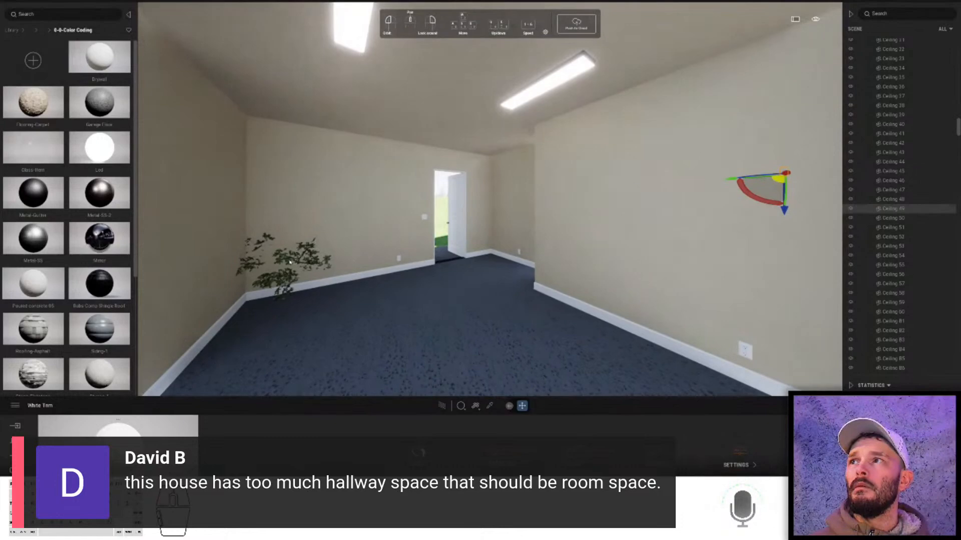
double_click(289, 261)
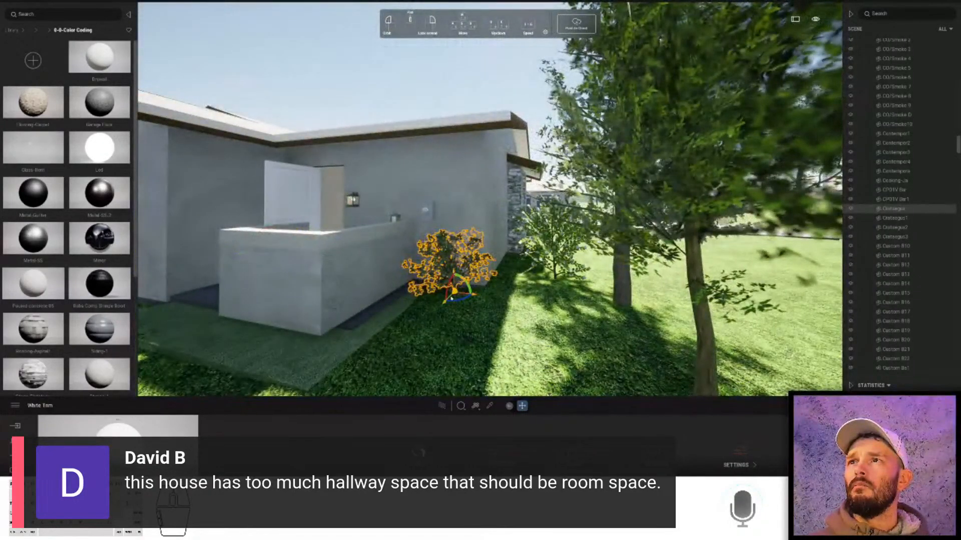
key("w")
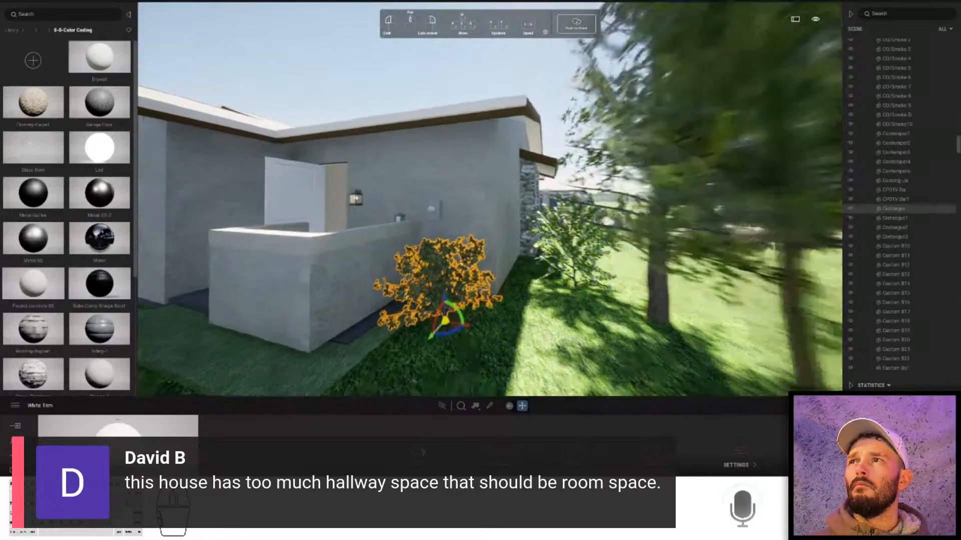
key("s")
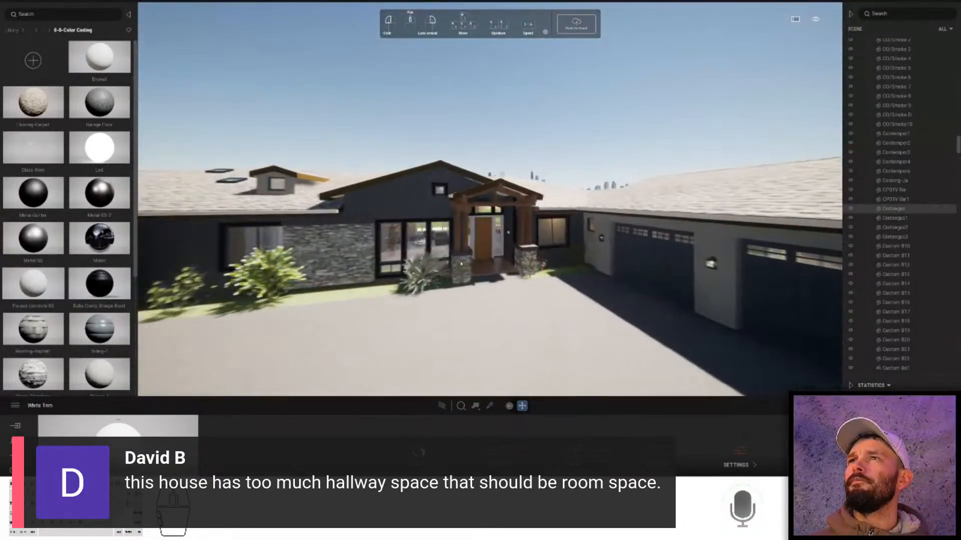
- Walk from the front entrance through the living room, hallway and bedrooms to check furnishing and lighting, ending in the blue bedroom
key("w")
key("w")
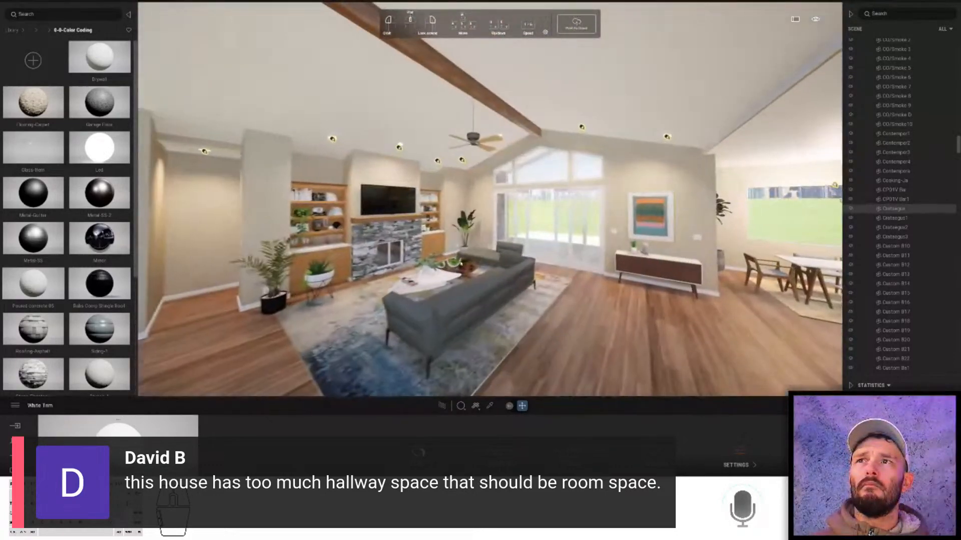
key("w")
mouse_move(449, 263)
right_mouse_down()
mouse_move(340, 263)
mouse_move(480, 258)
mouse_move(440, 258)
right_mouse_up()
key("w")
key("w")
key("w")
right_click_drag(526, 258, 504, 389)
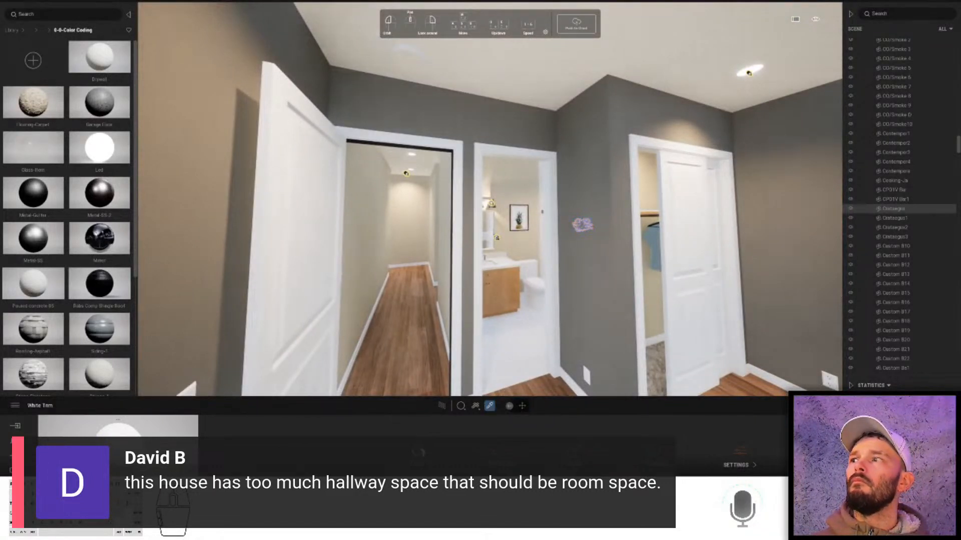
key("Escape")
key("w")
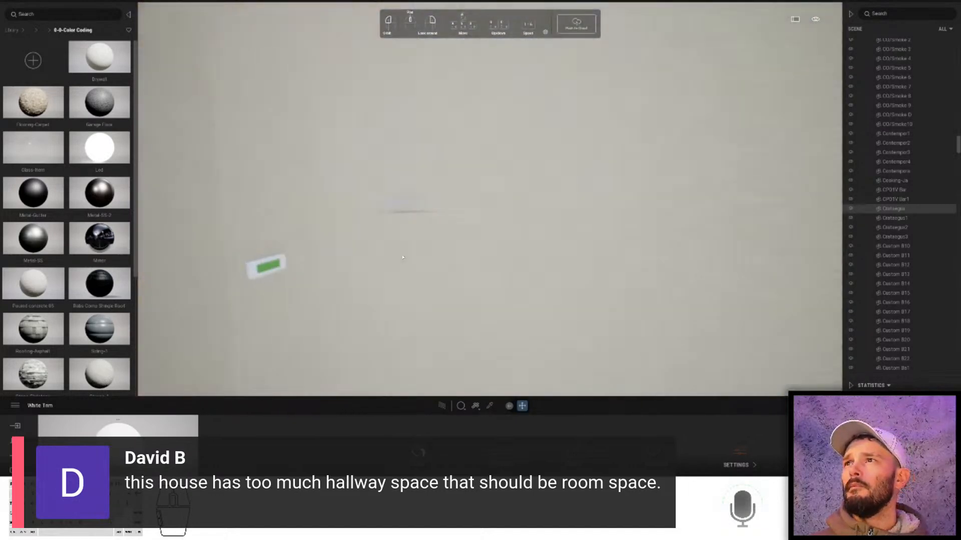
key("s")
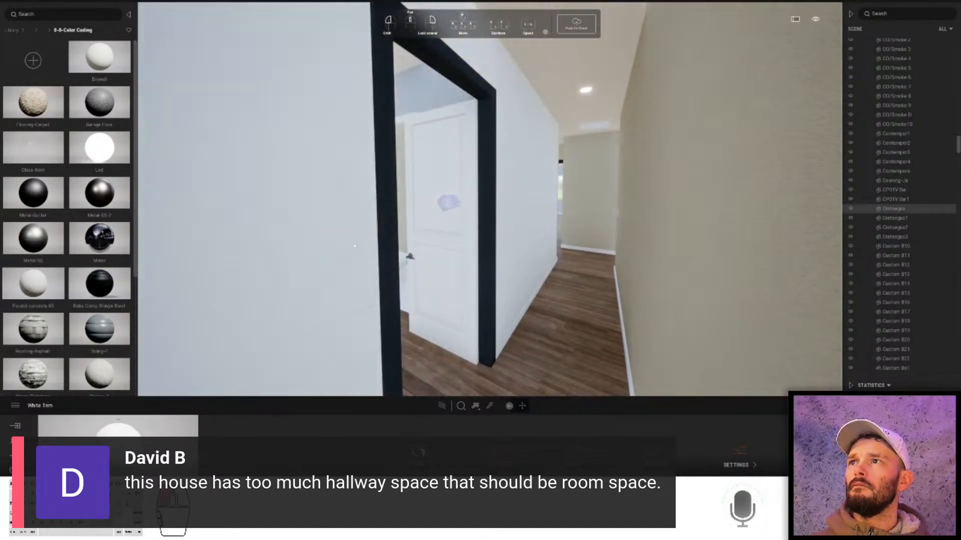
left_click(383, 179)
right_click_drag(385, 176, 253, 157)
key("w")
key("w")
key("s")
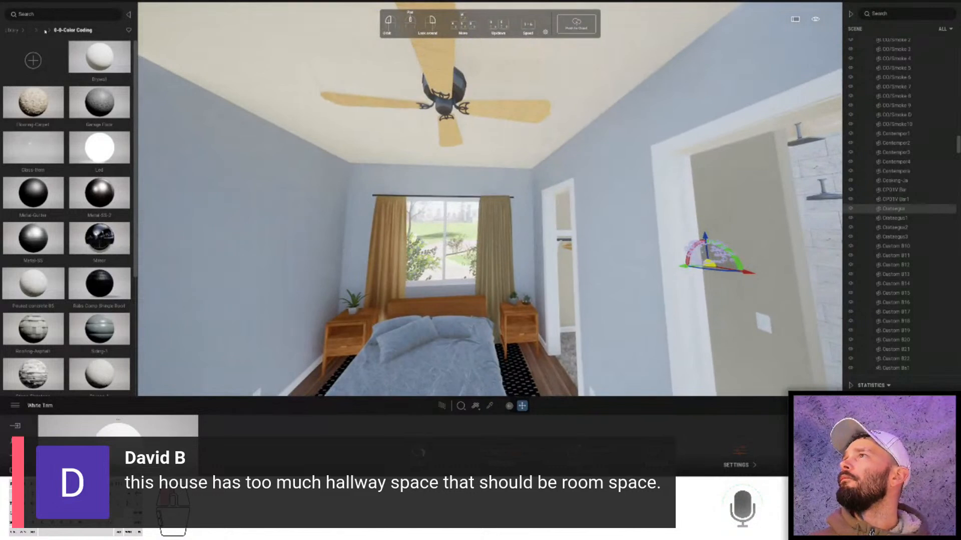
- Place a Recessed Light-21 ft from the user library's TM Models 0-Emitters folder on the blue bedroom's ceiling near the window corner
left_click(45, 31)
left_click(38, 31)
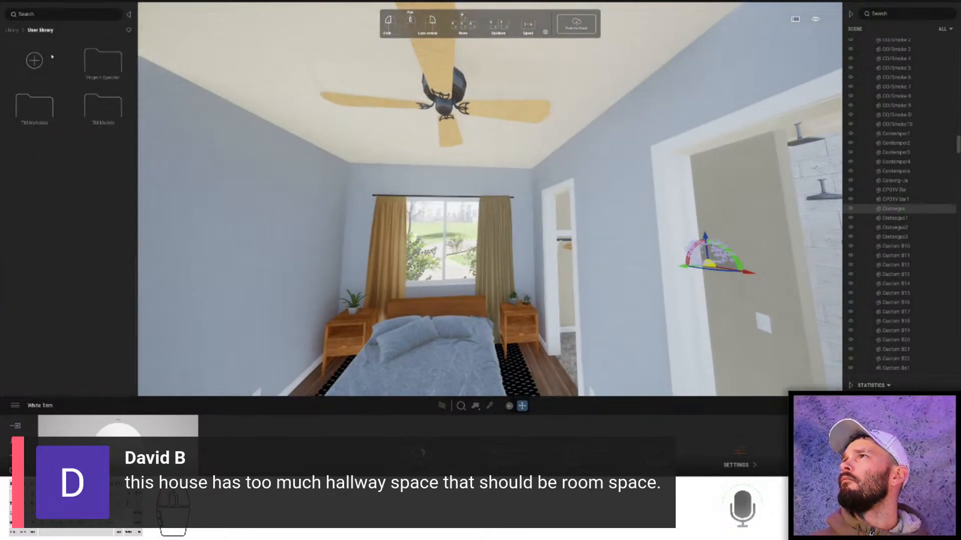
left_click(100, 101)
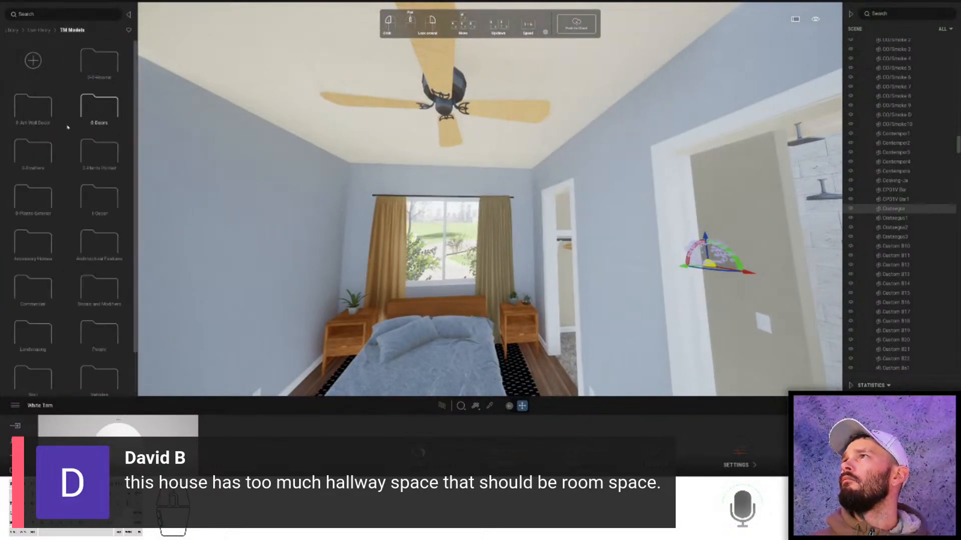
left_click(40, 149)
left_click_drag(38, 238, 367, 152)
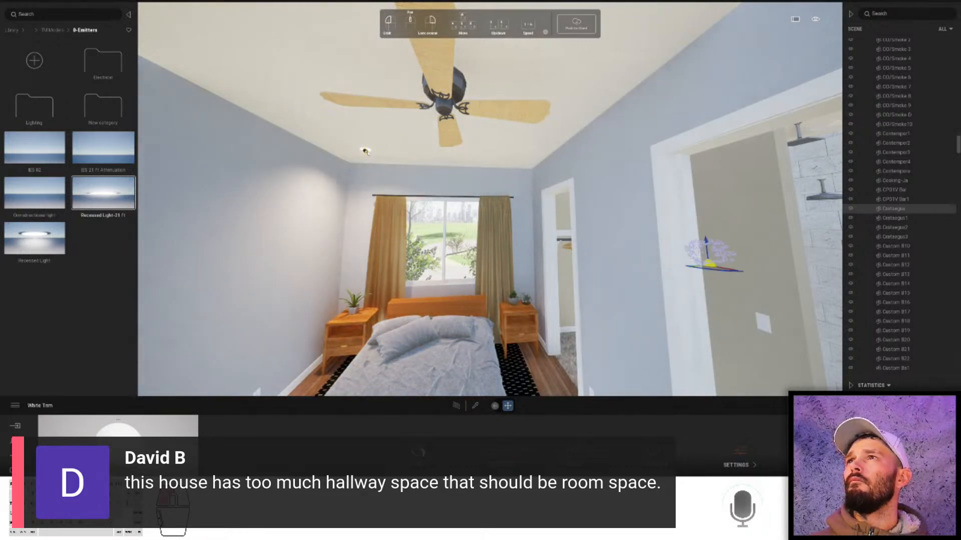
- Copy the recessed light as one instance to the ceiling on the opposite side of the bed
left_click(883, 346)
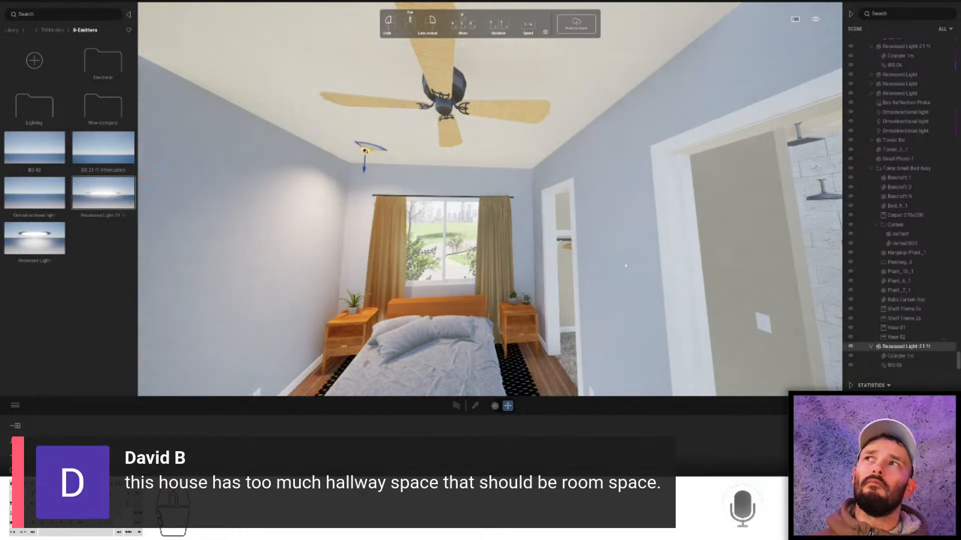
right_click(444, 142)
left_click(458, 163)
right_click(479, 254)
left_click(479, 275)
left_click_drag(365, 151, 509, 157)
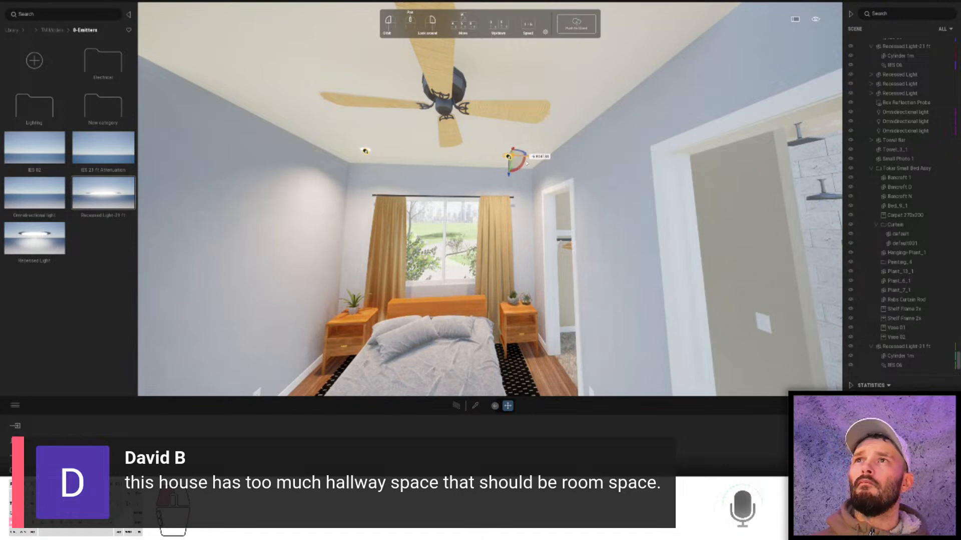
left_click(460, 281)
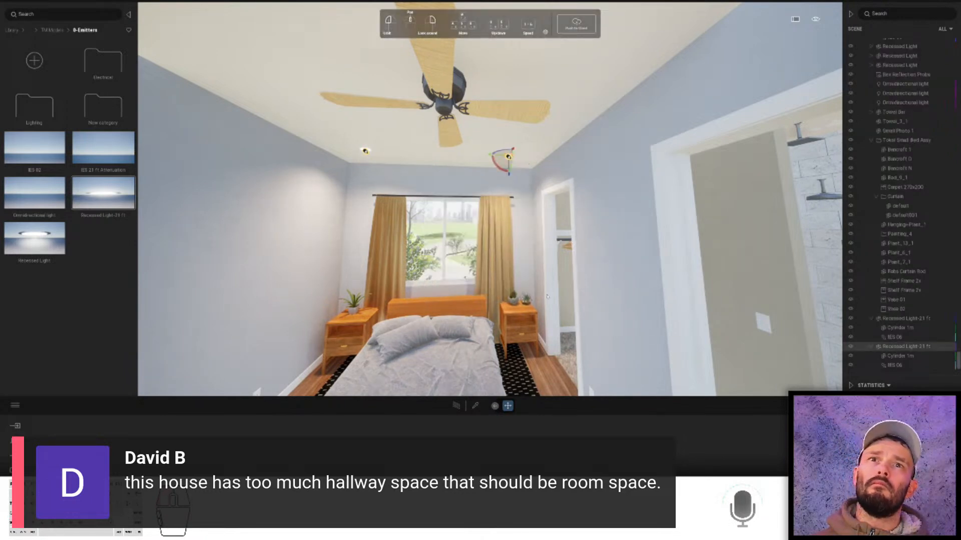
- Copy both recessed lights together as instances to the opposite end of the bedroom ceiling
left_click(895, 319, "ctrl")
left_click_drag(383, 125, 712, 110)
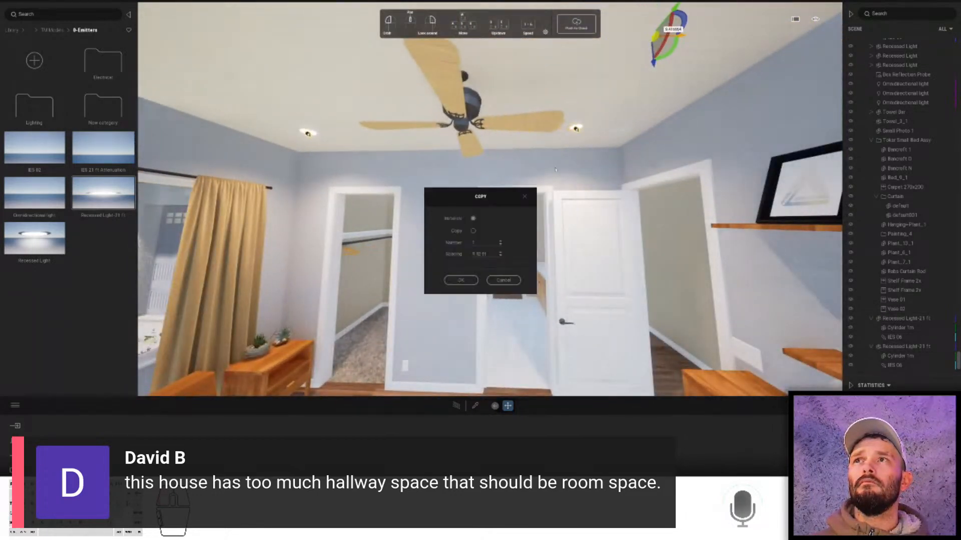
left_click(461, 280)
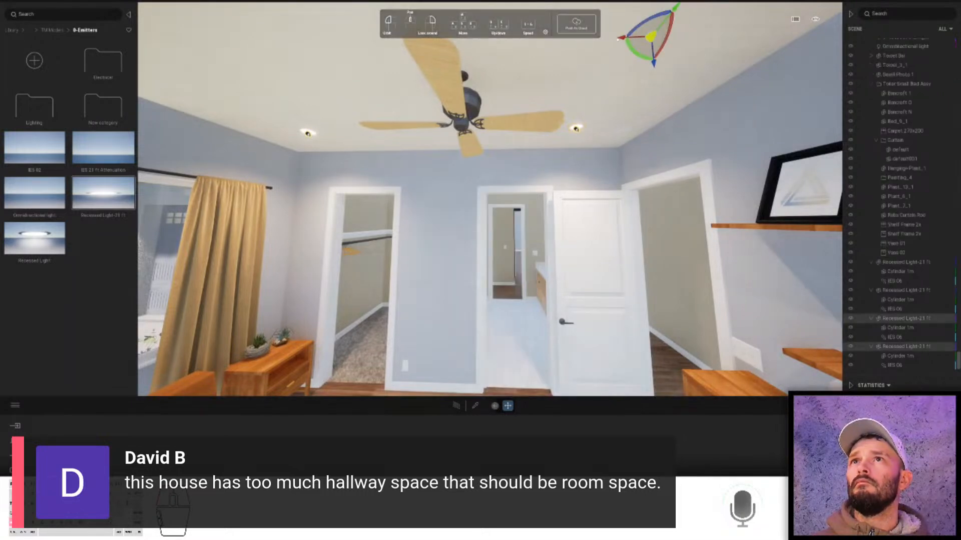
- Make one instance copy of a bedroom recessed light for the adjoining bathroom
right_click_drag(586, 88, 516, 220)
key("w")
key("w")
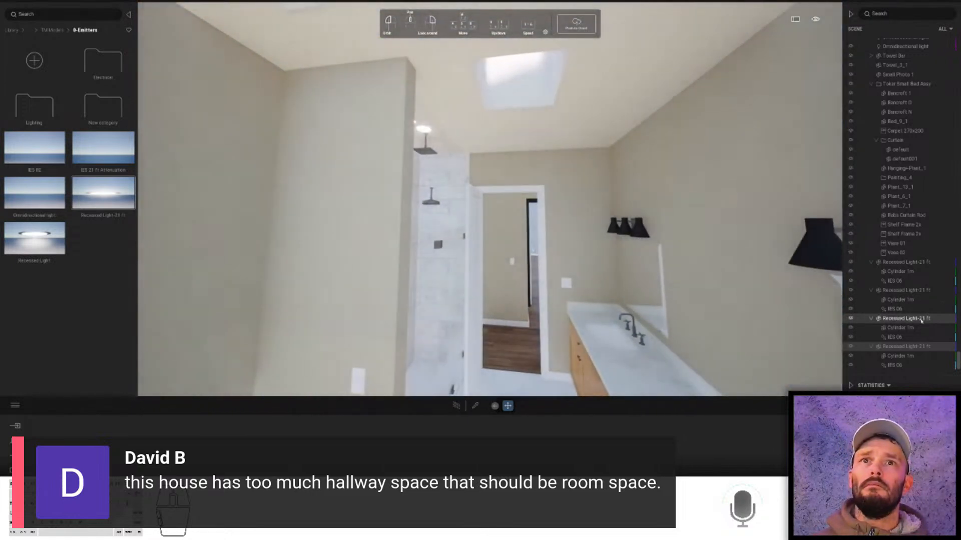
key("w")
right_click_drag(480, 138, 583, 135)
left_click_drag(583, 134, 583, 134)
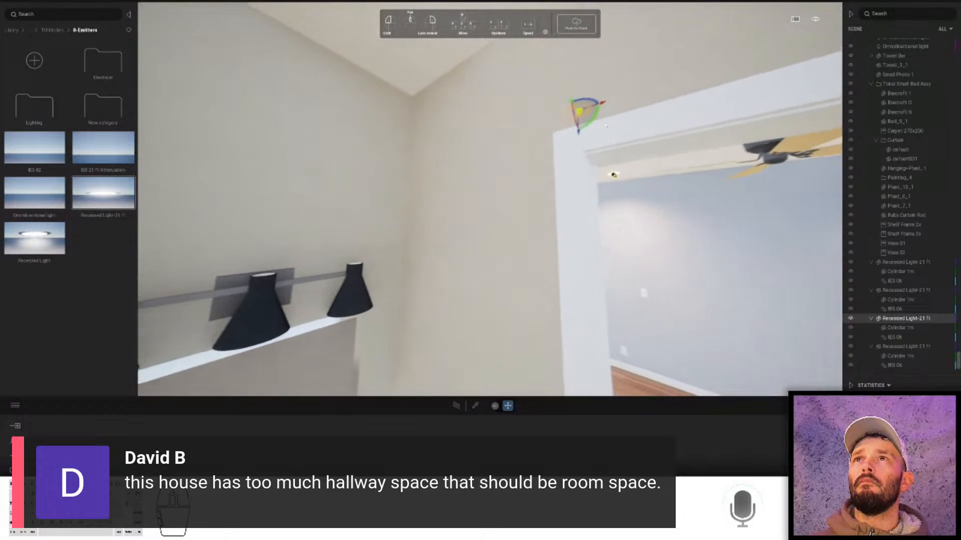
left_click_drag(579, 107, 579, 109, "shift")
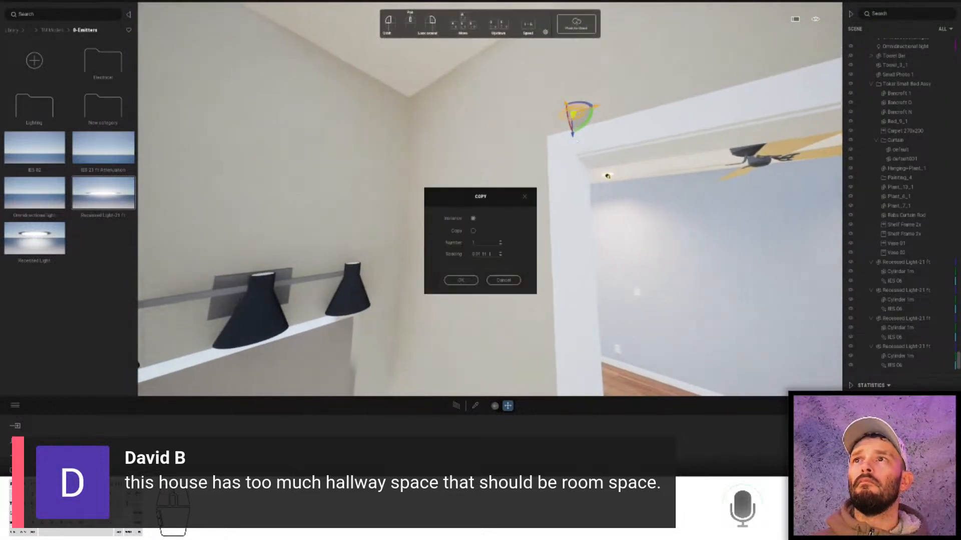
left_click(461, 280)
- Position the copied recessed light on the bathroom ceiling beside the skylight
key("s")
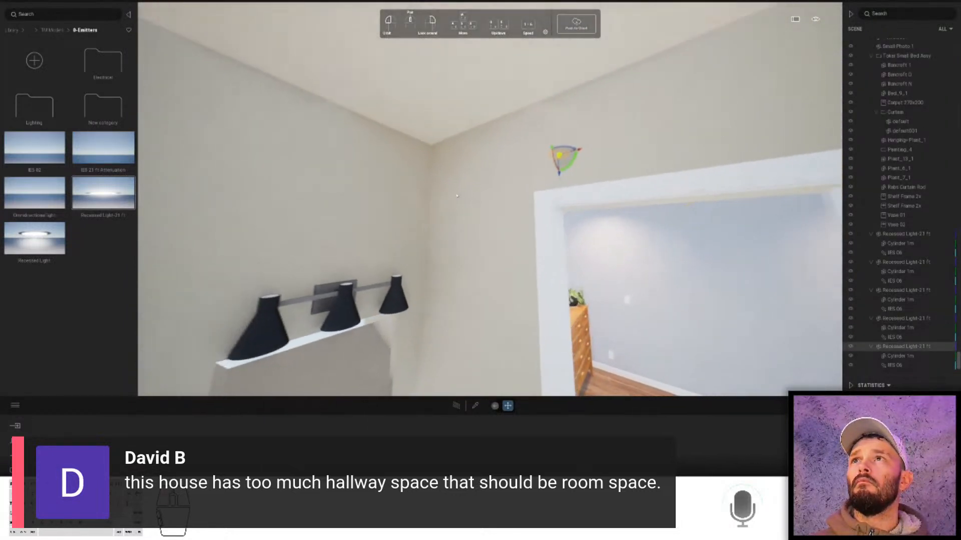
right_click_drag(557, 79, 545, 94)
key("v")
left_click(545, 92)
key("w")
key("s")
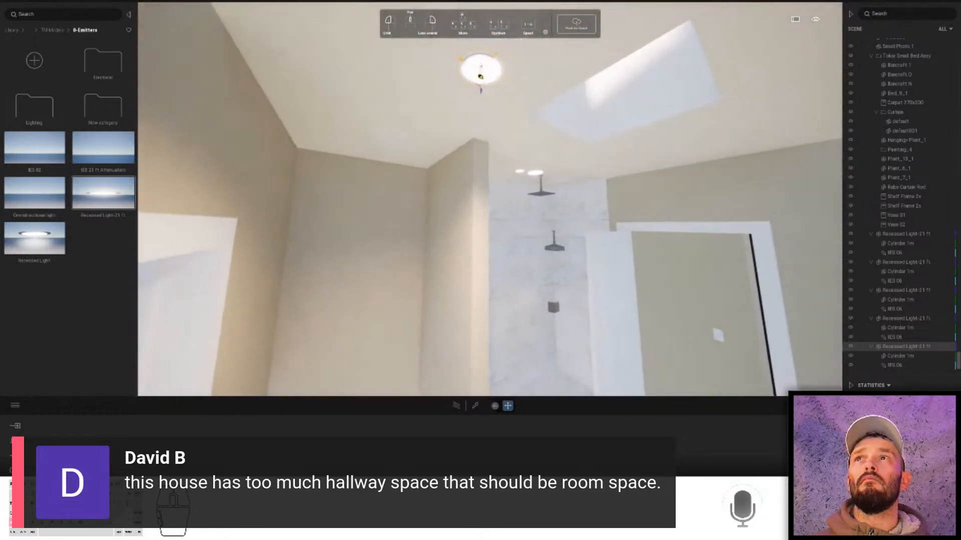
- Make two further instance copies of the bathroom's recessed light, placing the first on the ceiling in front of the doorway
left_click_drag(481, 76, 653, 164, "alt")
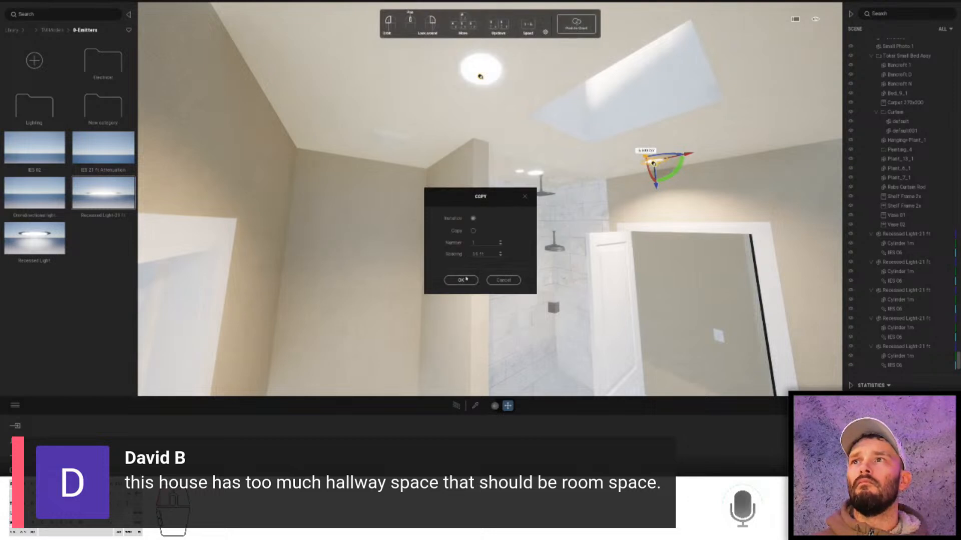
left_click(461, 280)
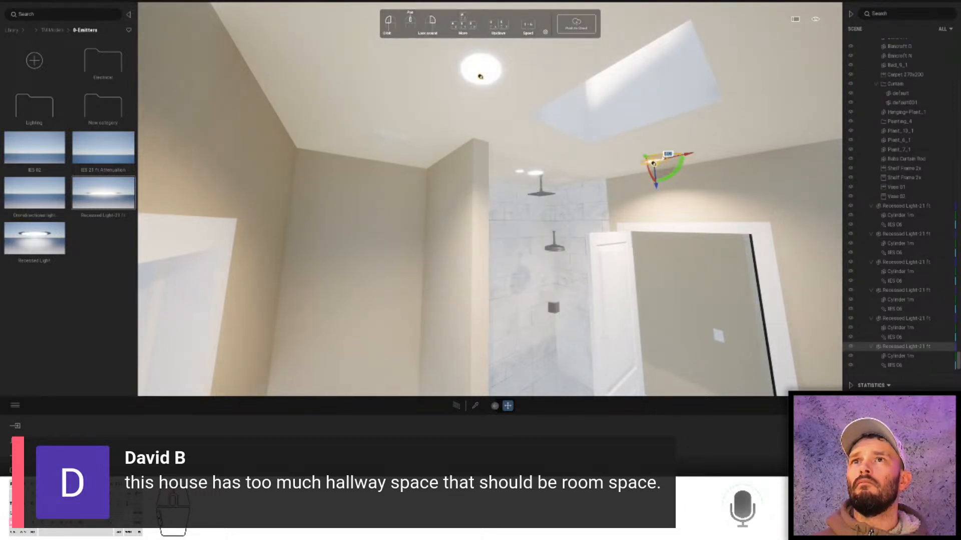
left_click(662, 158, "shift")
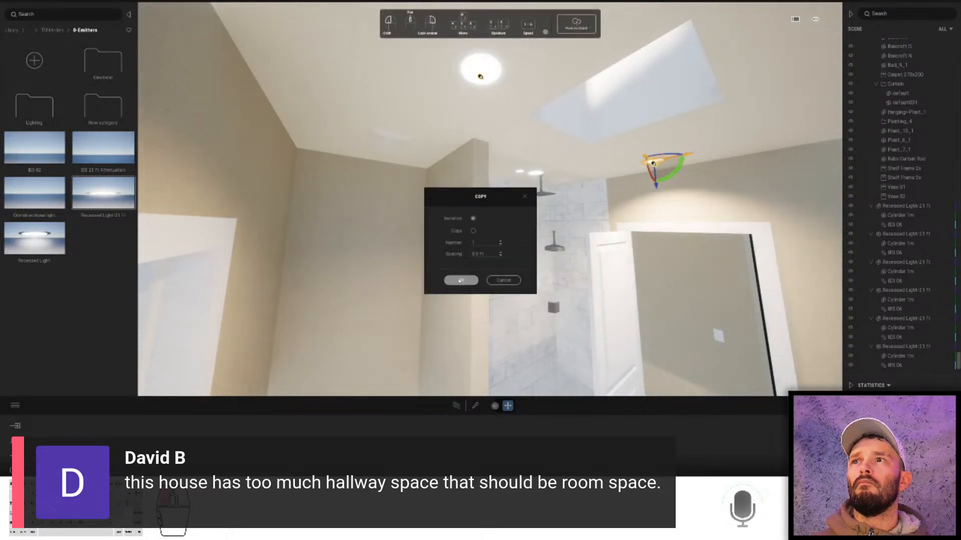
left_click(461, 280)
- Place an omnidirectional light inside the first shade of the vanity fixture above the nearest bathroom mirror
key("v")
right_click_drag(570, 253, 680, 192)
key("s")
key("w")
left_click_drag(34, 193, 240, 132)
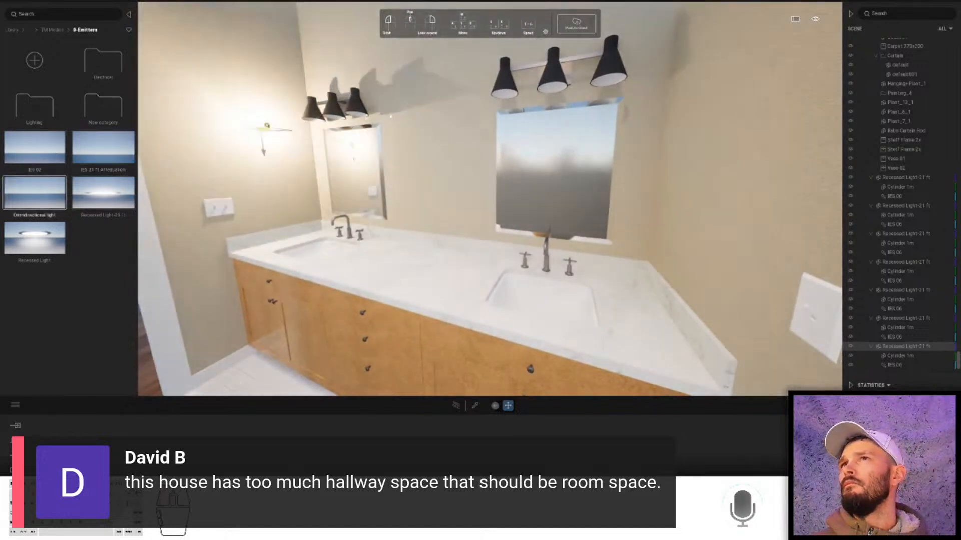
key("w")
right_click_drag(443, 103, 476, 79)
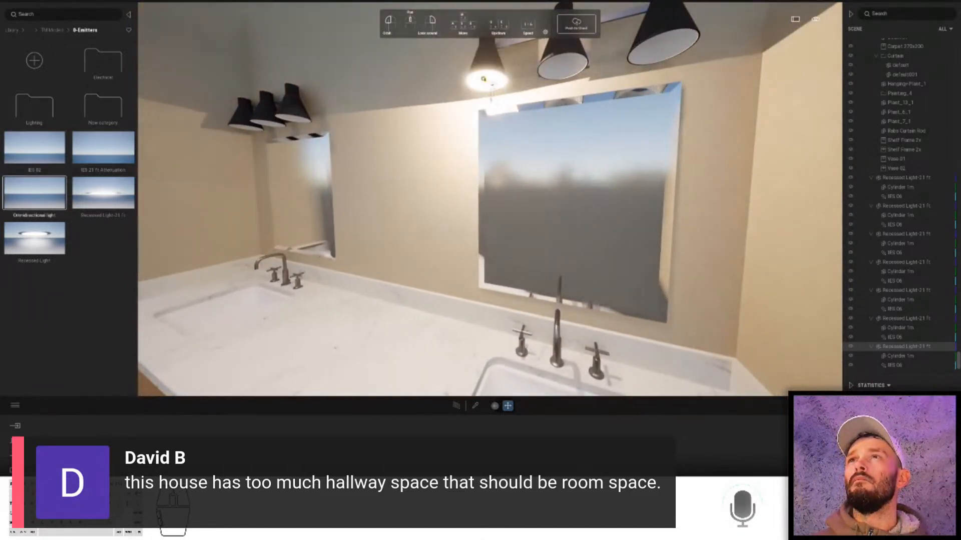
left_click(484, 81)
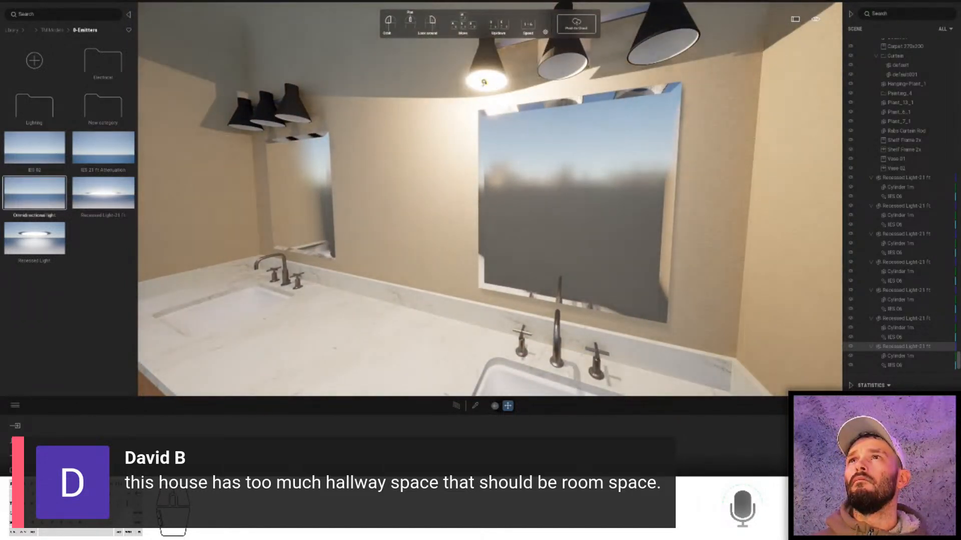
left_click_drag(483, 105, 484, 87)
- Copy the omnidirectional light as instances into the other two shades of the same vanity fixture
key("e")
right_click_drag(515, 106, 527, 121)
key("a")
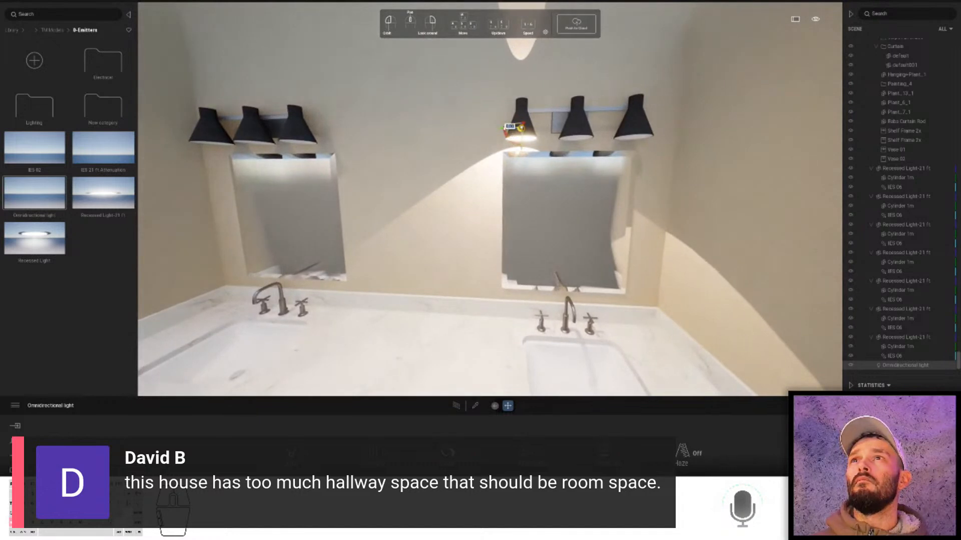
left_click_drag(502, 131, 555, 130)
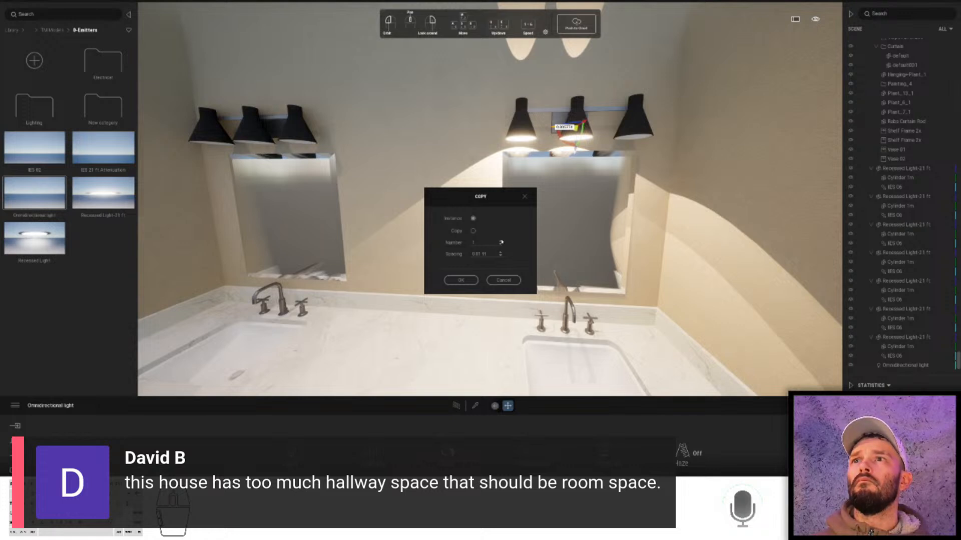
left_click(461, 280)
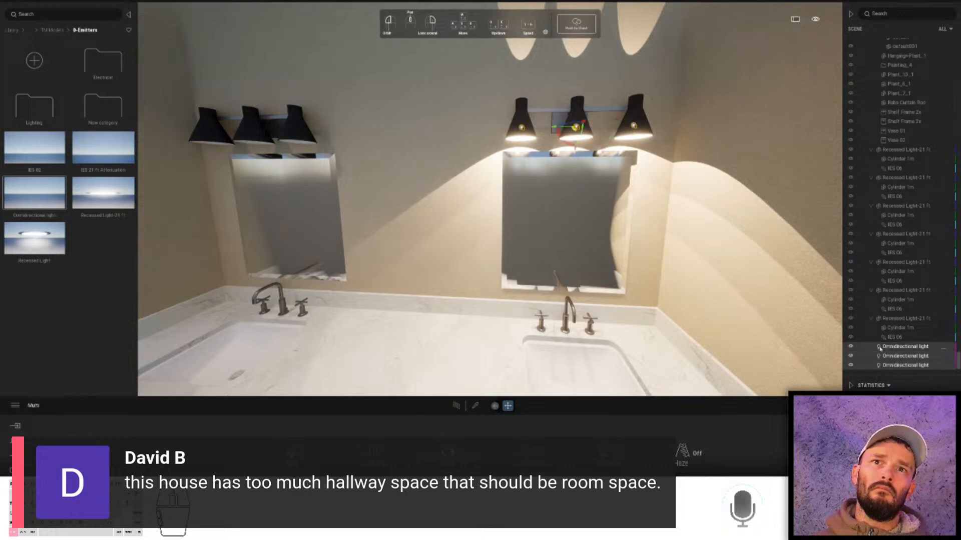
- Copy all three omnidirectional lights together as instances to the vanity fixture above the other mirror
left_click_drag(557, 129, 236, 117, "shift")
left_click(461, 280)
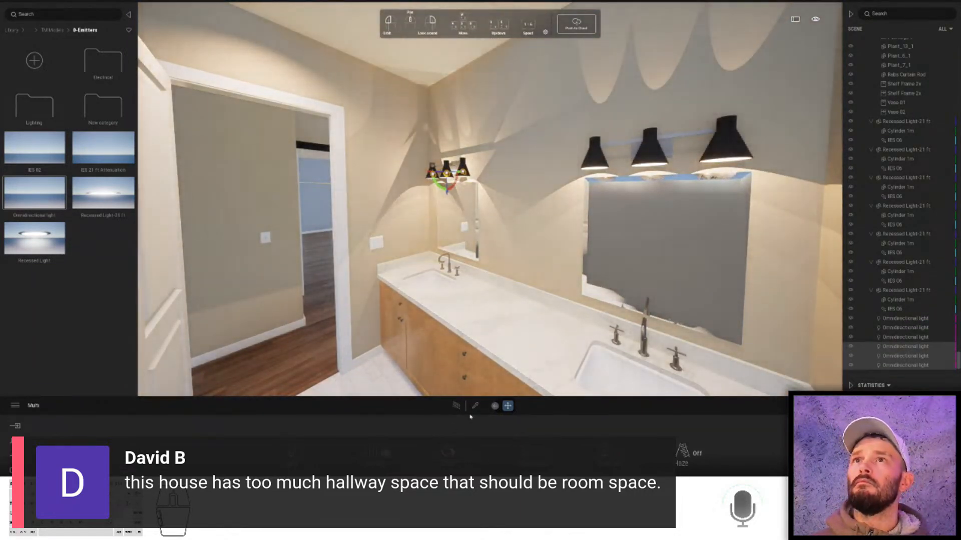
left_click(528, 327)
- Add a Box Reflection Probe to the bathroom and position it in front of the two vanity mirrors
key("s")
right_click_drag(555, 213, 611, 213)
key("a")
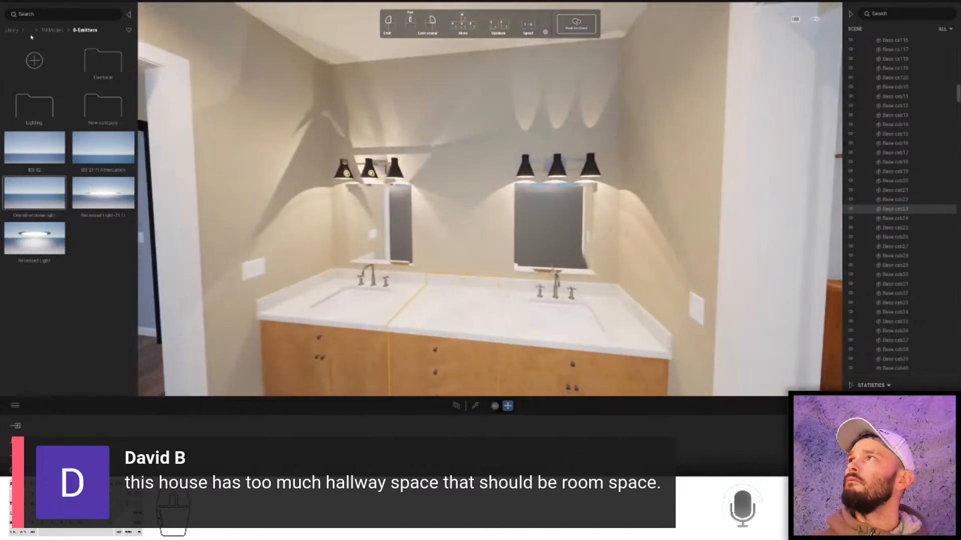
left_click(11, 30)
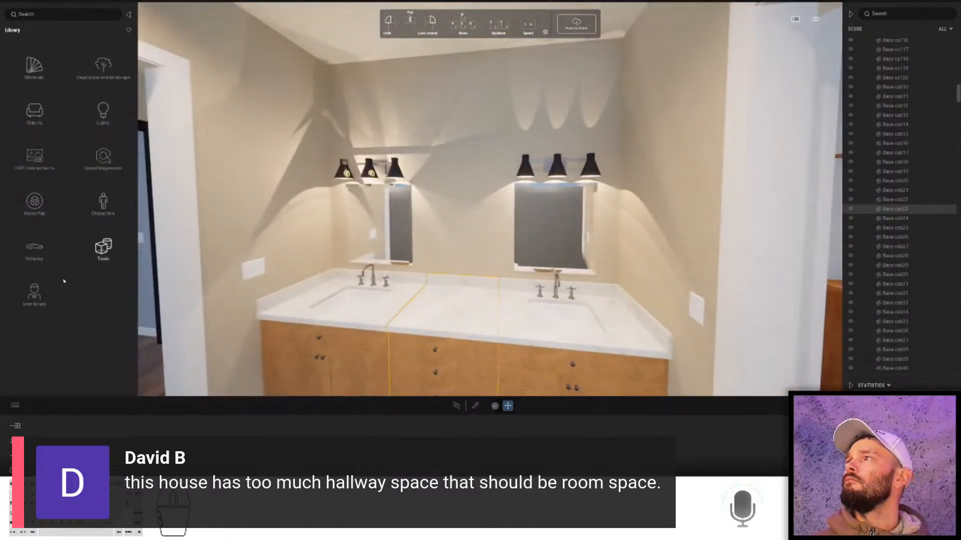
left_click(103, 248)
left_click(104, 68)
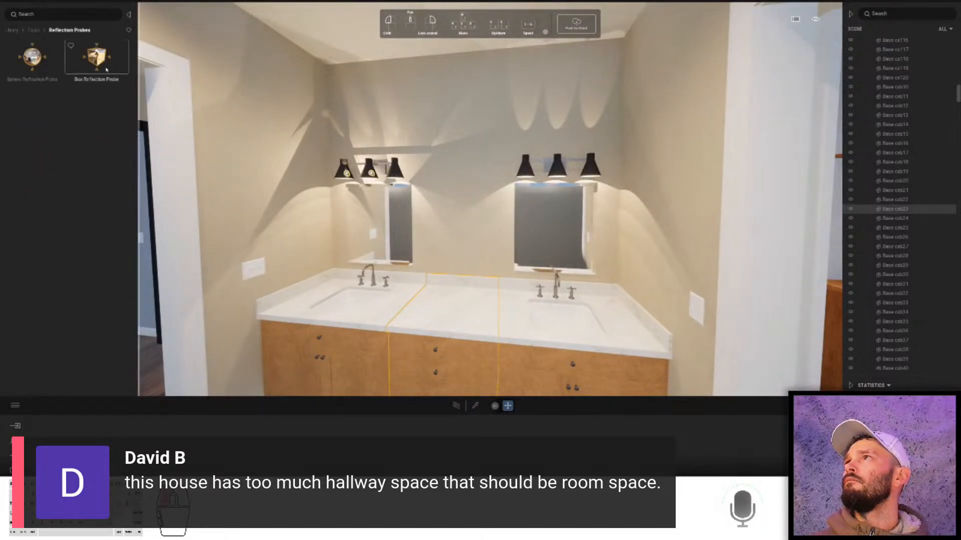
left_click_drag(97, 60, 454, 230)
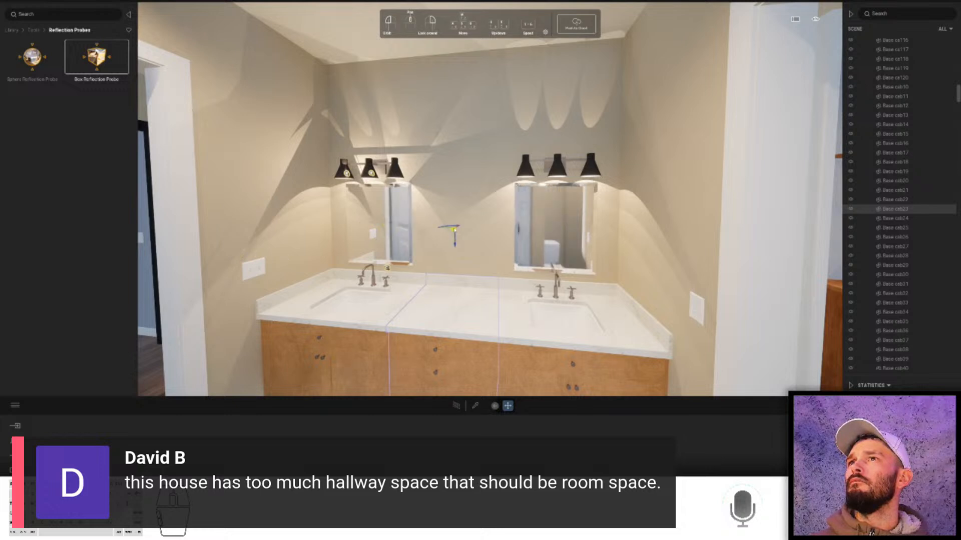
left_click_drag(469, 197, 470, 196)
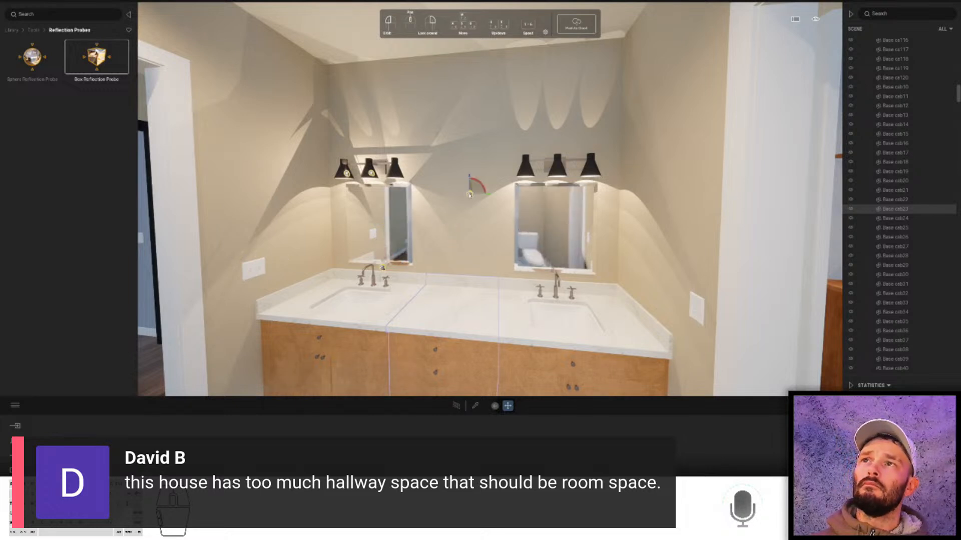
key("Delete")
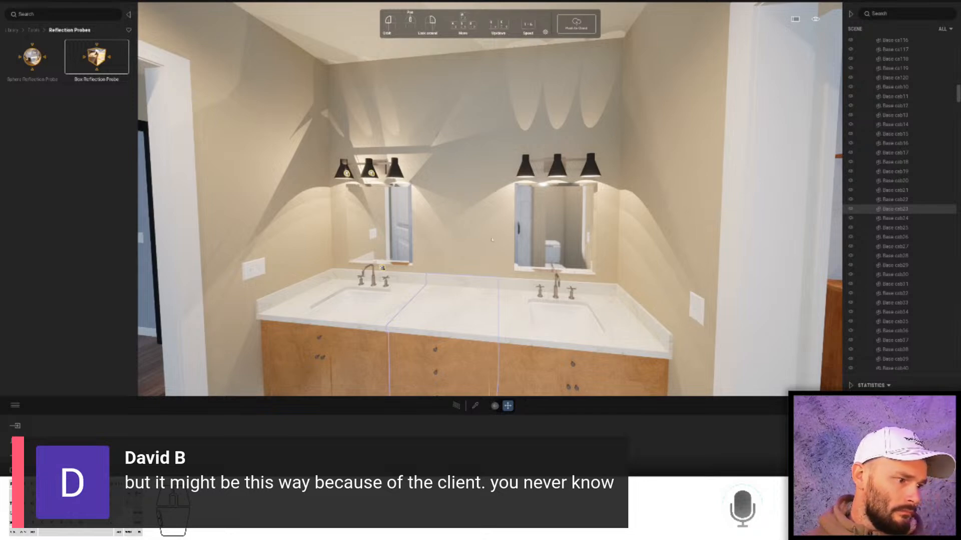
- Delete the two ceiling-mounted rain shower heads from the bathroom's shower
key("d")
right_click_drag(500, 207, 501, 208)
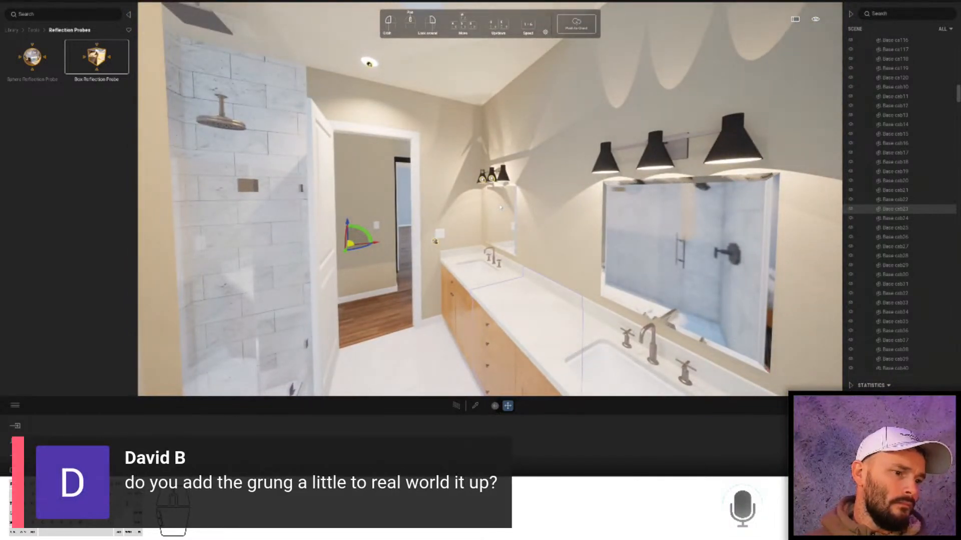
key("s")
right_click_drag(501, 207, 497, 123)
key("w")
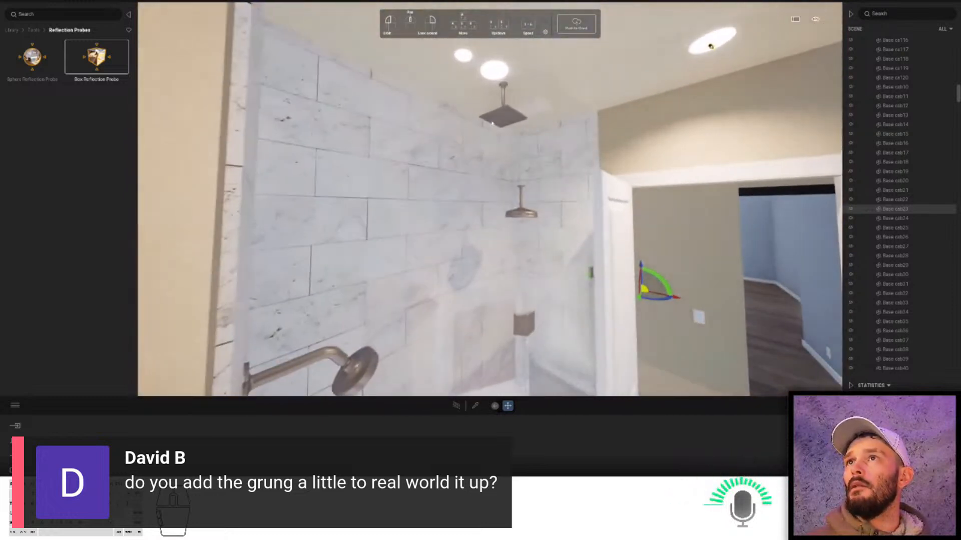
left_click(498, 124)
left_click(522, 212)
key("s")
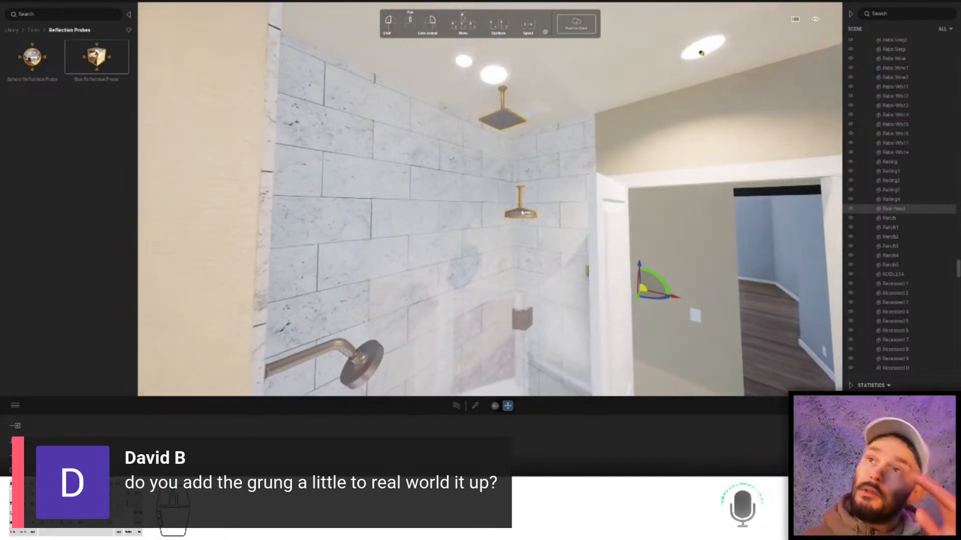
right_click_drag(522, 212, 566, 194)
key("s")
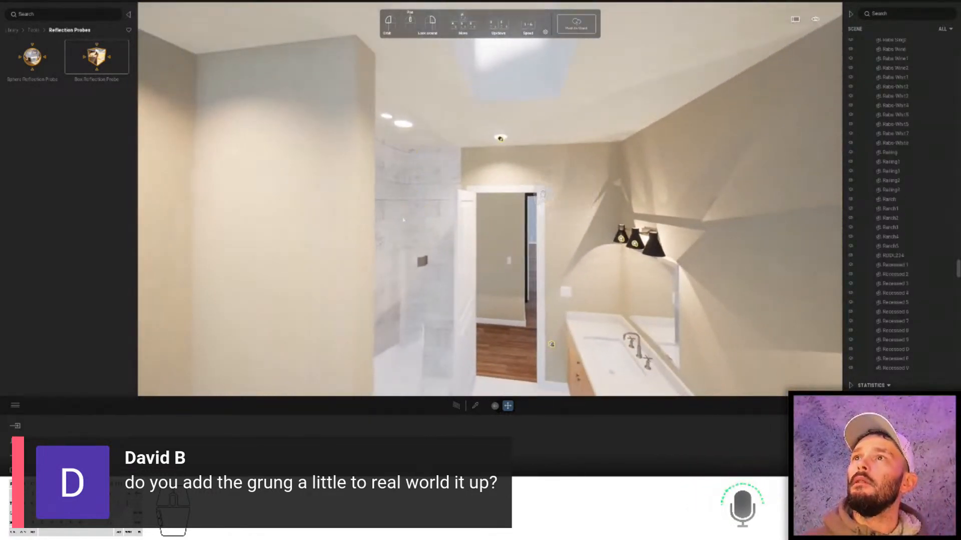
- Sample the asphalt roofing material from the house's roof to view its grunge setting
key("s")
right_click_drag(505, 252, 505, 253)
key("s")
key("w")
key("s")
key("e")
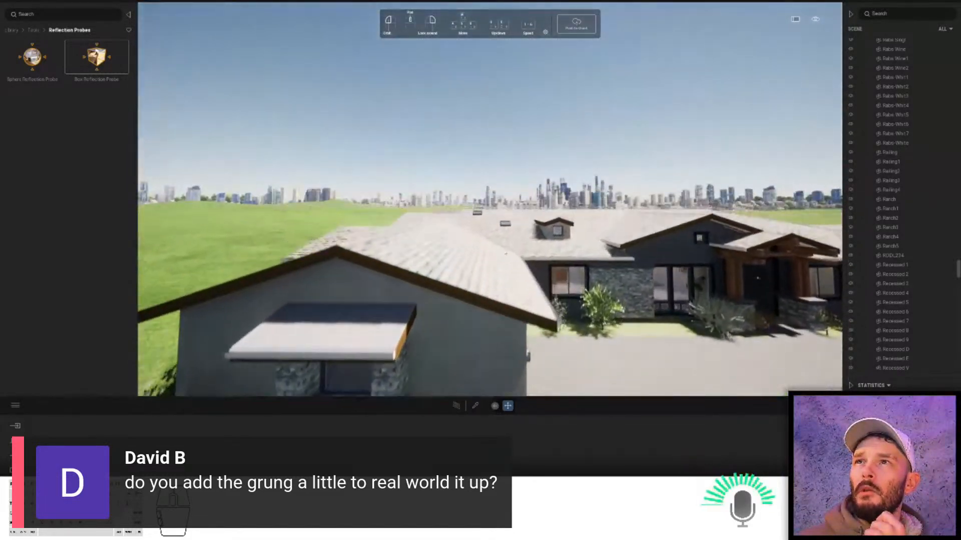
key("s")
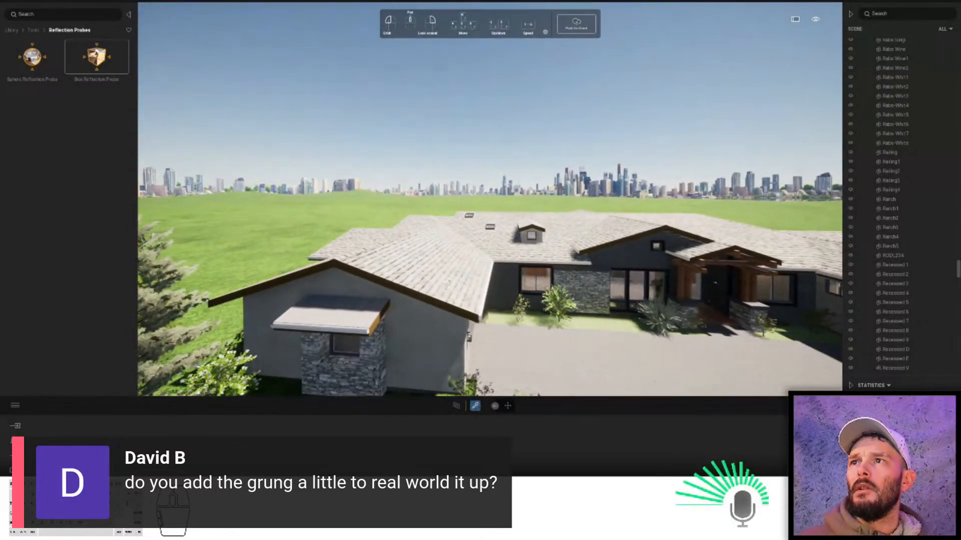
left_click(430, 301)
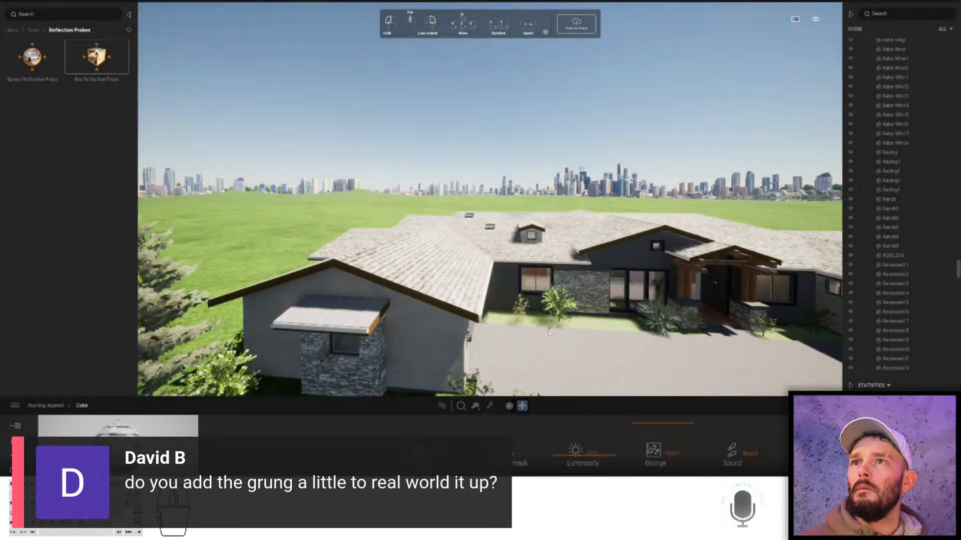
- Preview the front of the house and its driveway with the Path Tracer
right_click_drag(548, 334, 590, 320)
key("d")
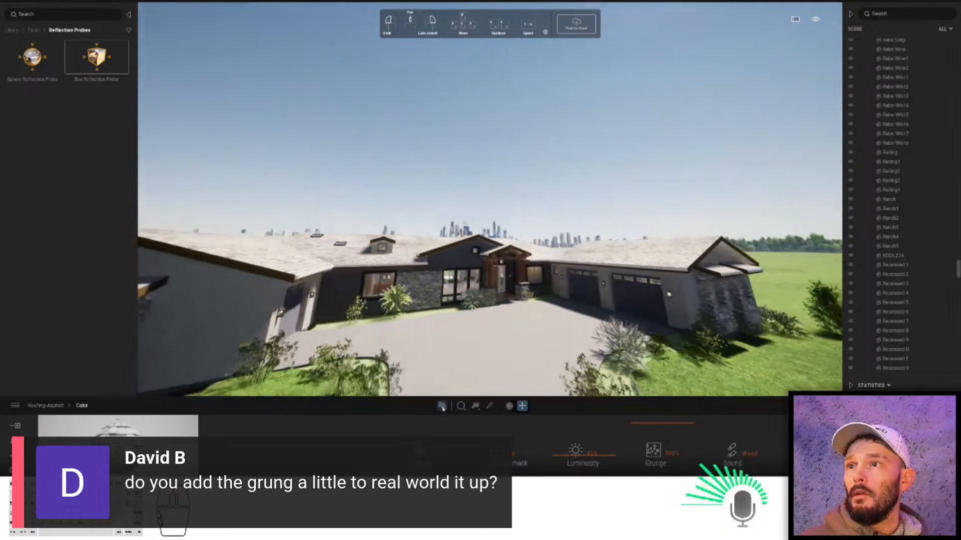
left_click(442, 406)
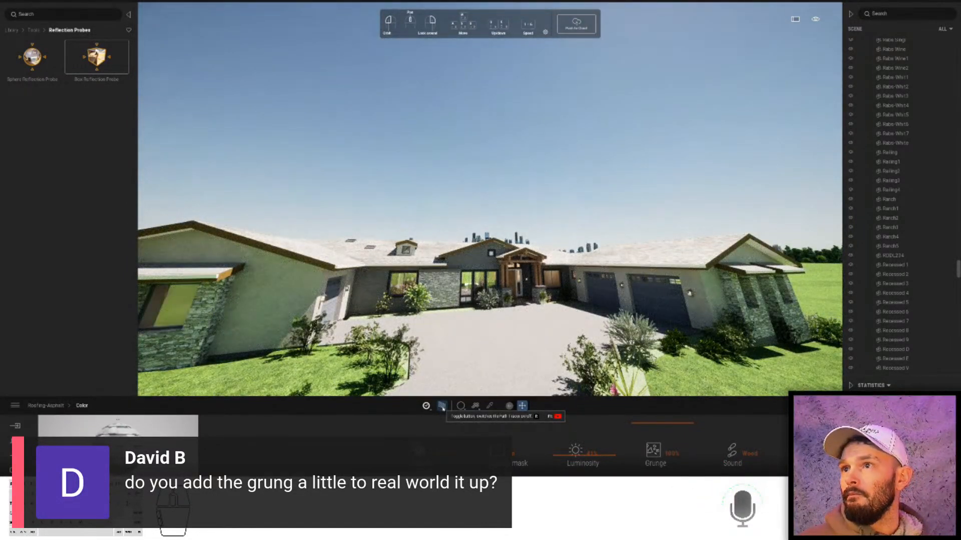
key("a")
right_click_drag(577, 291, 496, 287)
- Select the landscape terrain beside the house and open its terrain painting settings
key("a")
key("w")
key("e")
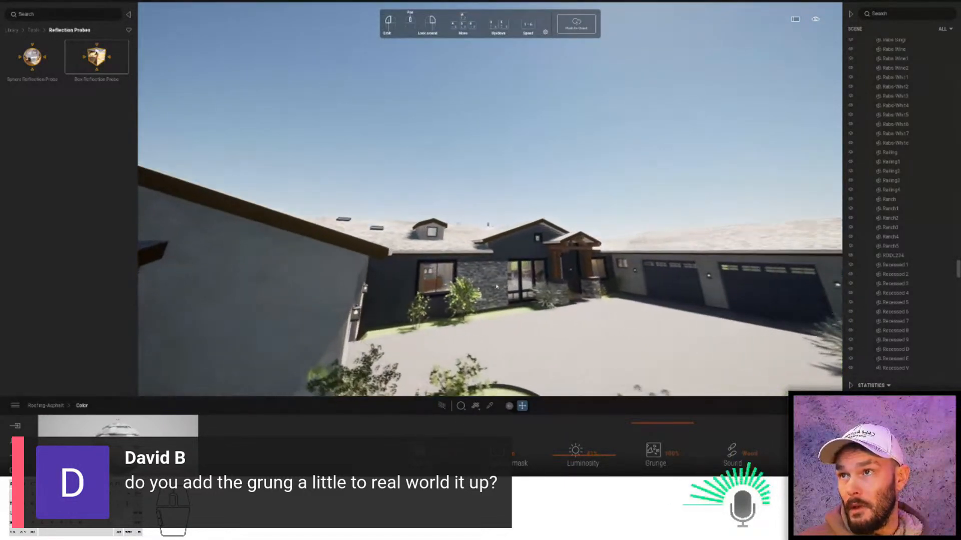
key("a")
key("s")
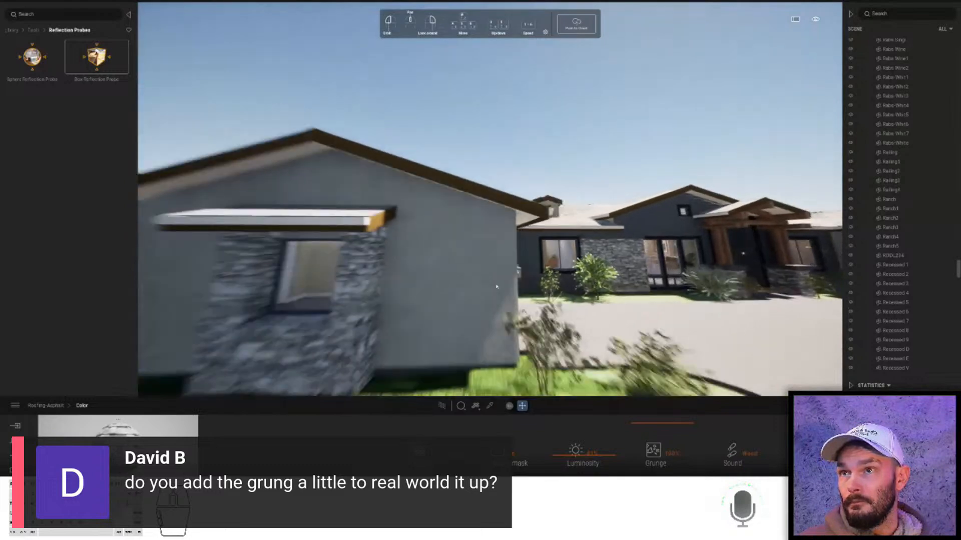
key("s")
right_click_drag(497, 287, 452, 341)
left_click(435, 336)
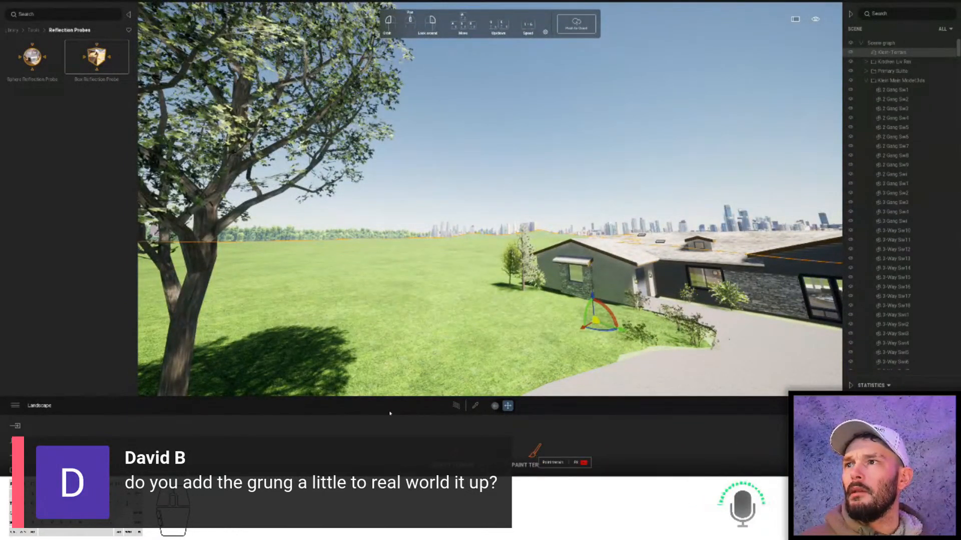
left_click(510, 425)
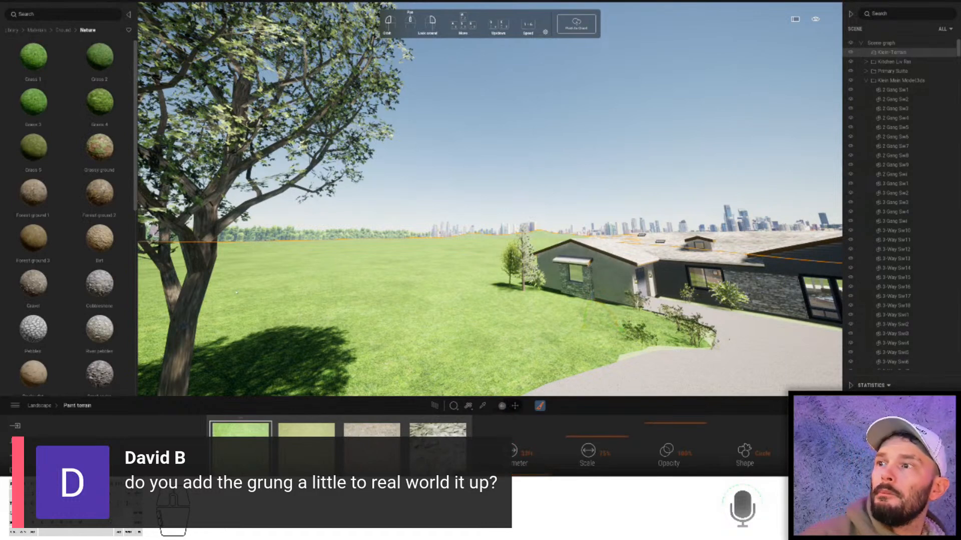
- Replace the terrain's first grass layer with the Forest ground 1 material from the user library's Landscaping folder and adjust its scale
left_click(12, 30)
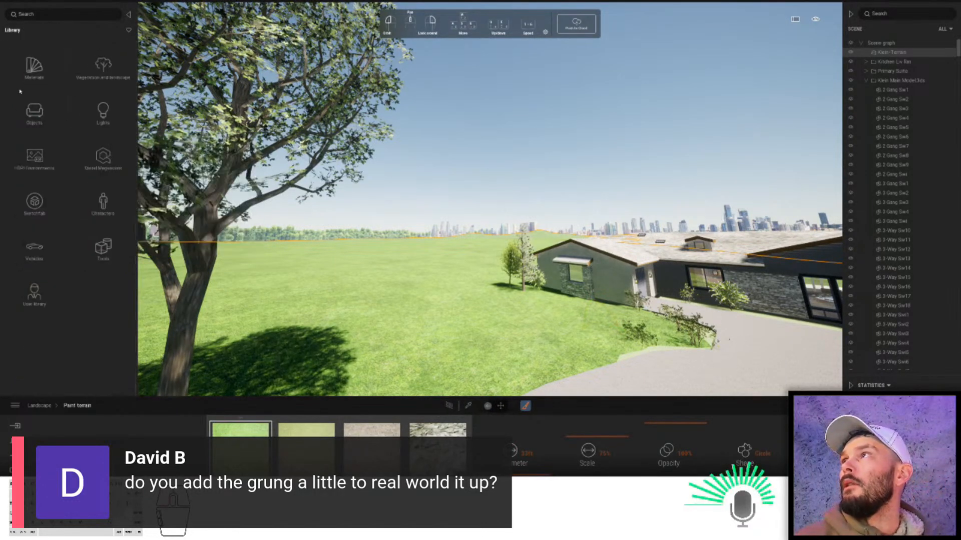
left_click(34, 294)
double_click(36, 107)
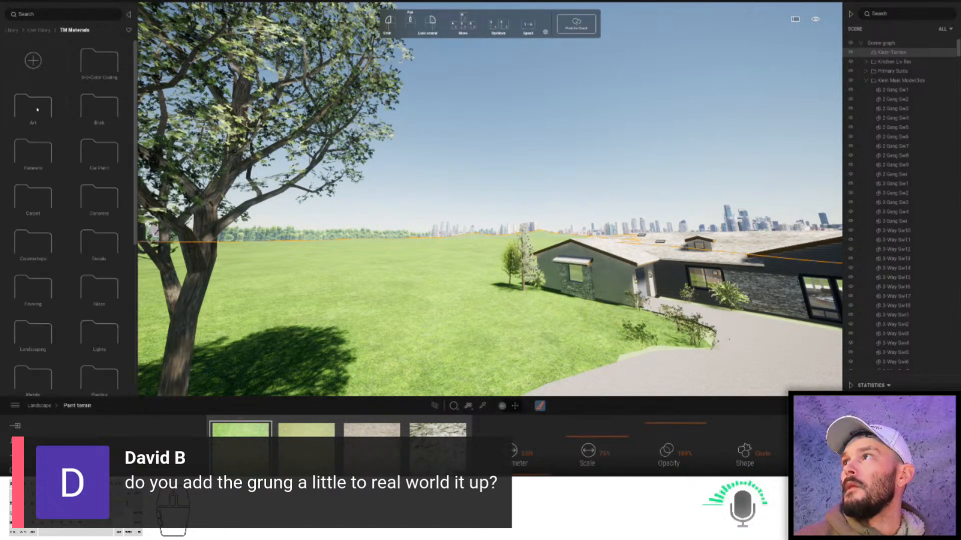
double_click(39, 332)
left_click_drag(33, 148, 240, 429)
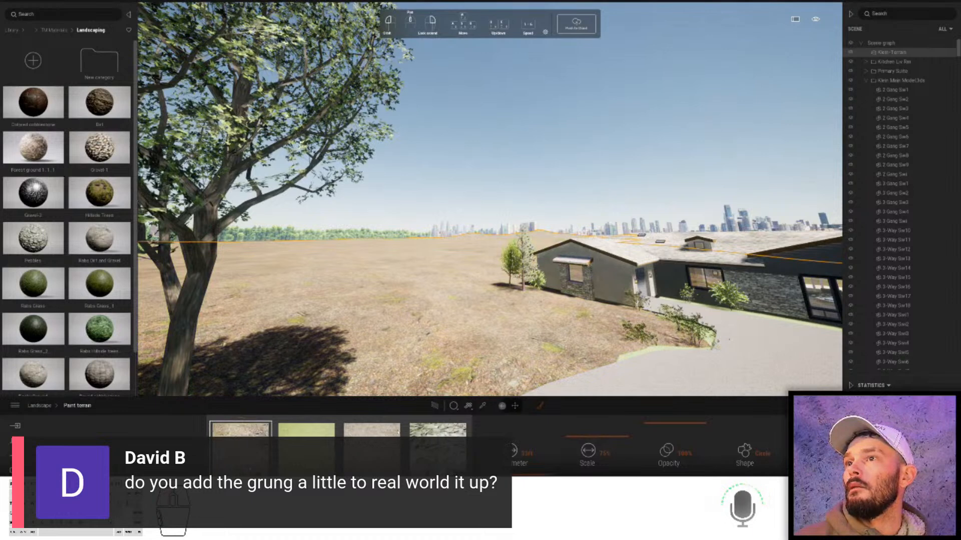
left_click_drag(569, 436, 569, 434)
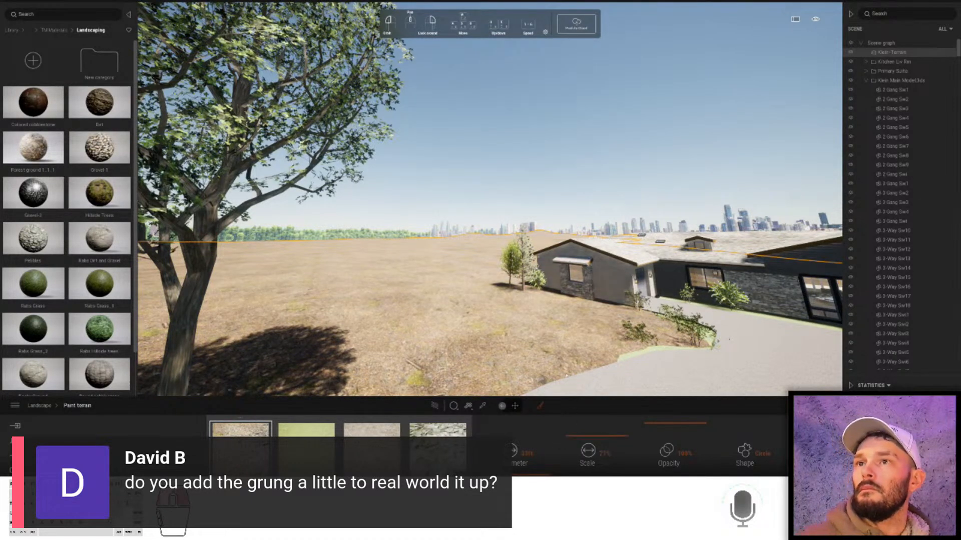
- Apply the Forest ground 1 material to the green planting strip along the driveway
right_click_drag(566, 375, 505, 375)
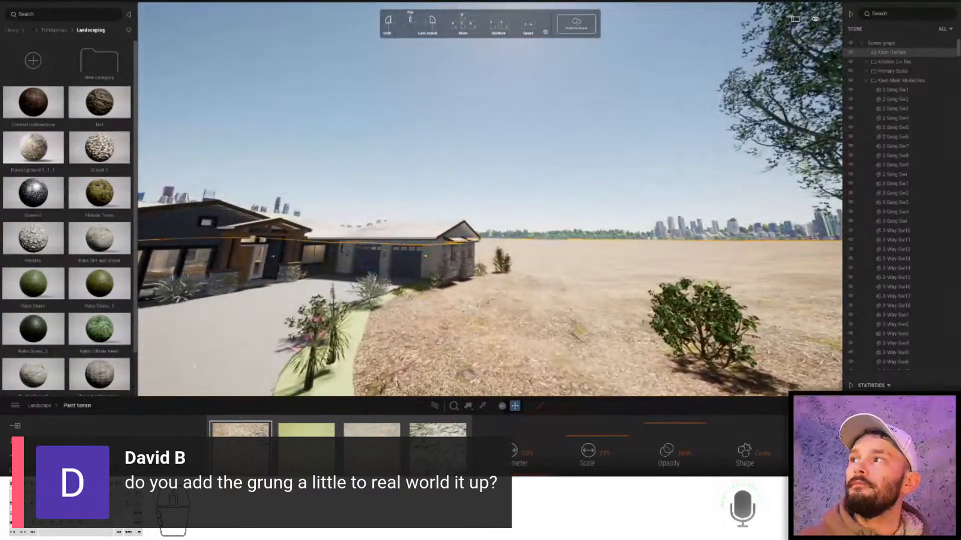
left_click_drag(174, 230, 320, 330)
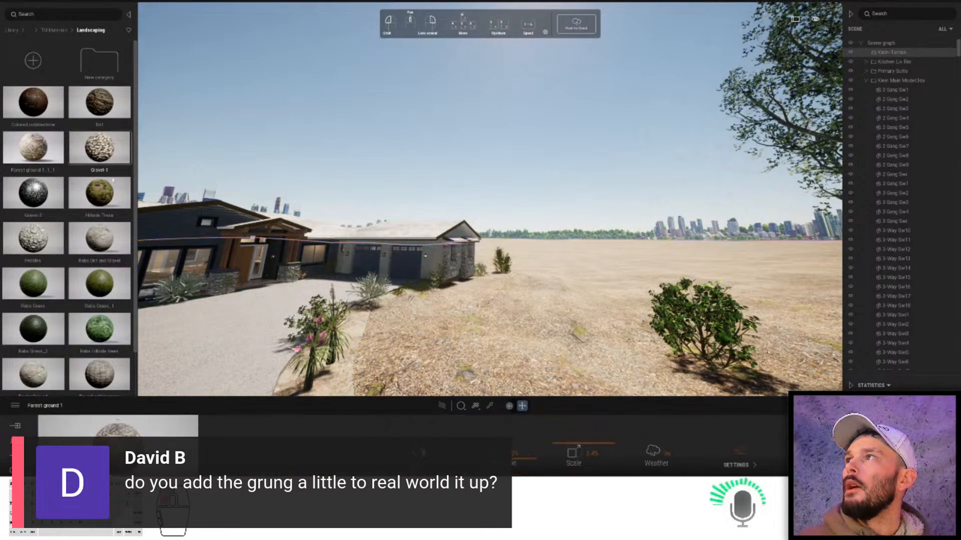
- Apply the Gravel-1 material to the border strip beside the driveway
left_click_drag(350, 314, 350, 316)
key("s")
right_click_drag(352, 317, 58, 107)
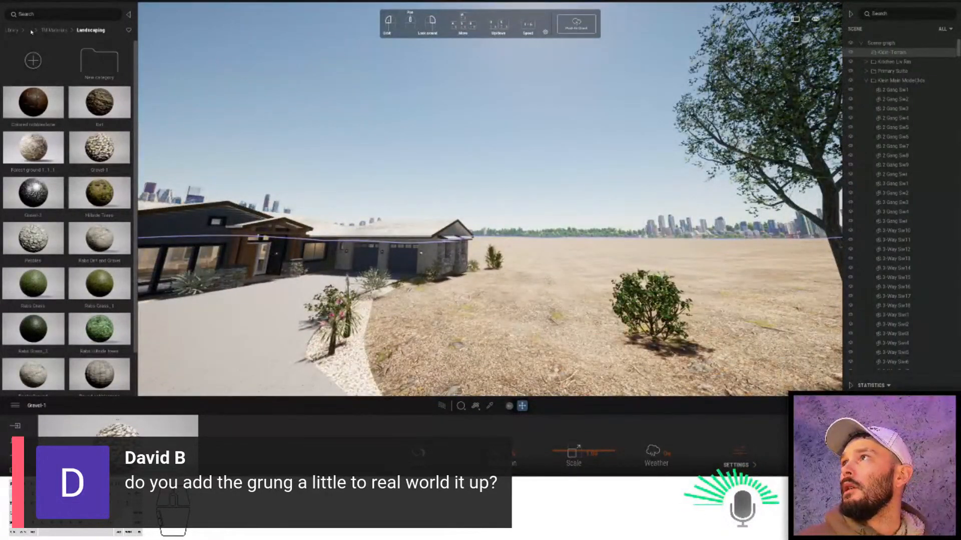
- Place the Desert Trees 1 vegetation set from the TM Models Landscaping Trees folder on the front yard ground
left_click(31, 31)
left_click(99, 112)
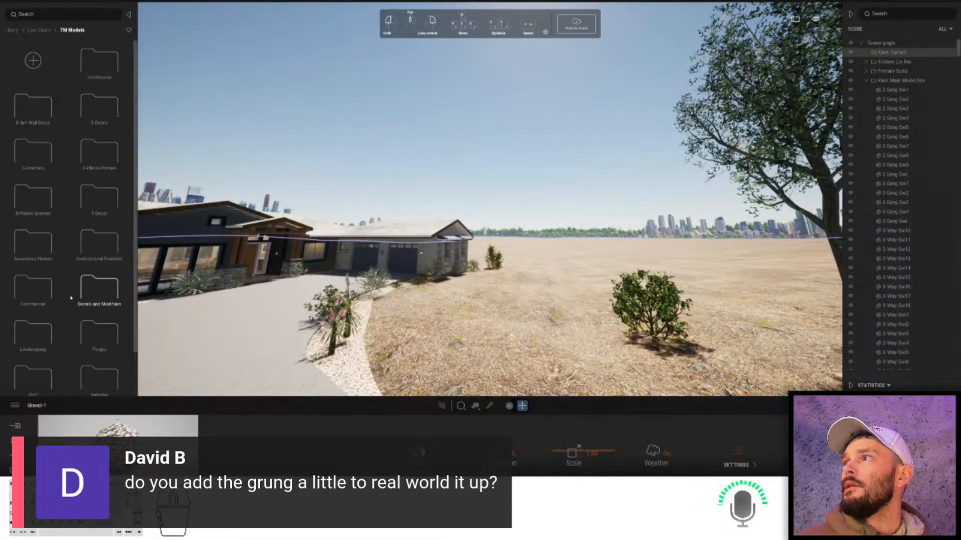
scroll(51, 289, "down", 1)
left_click(40, 305)
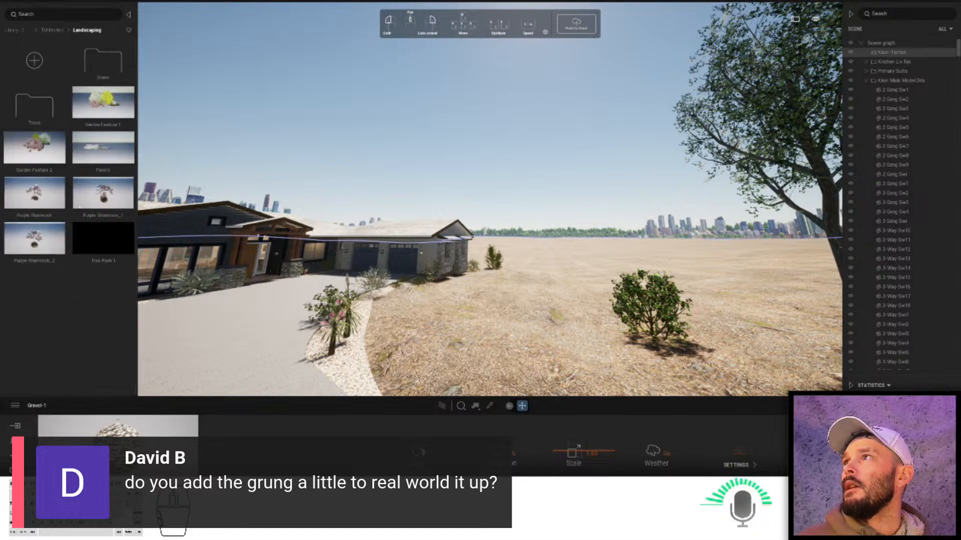
left_click(32, 115)
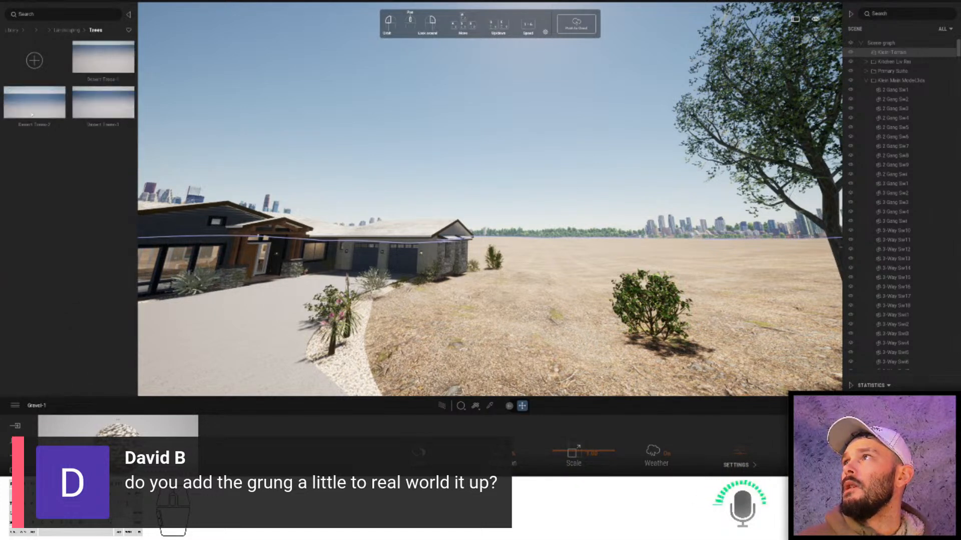
left_click(481, 313)
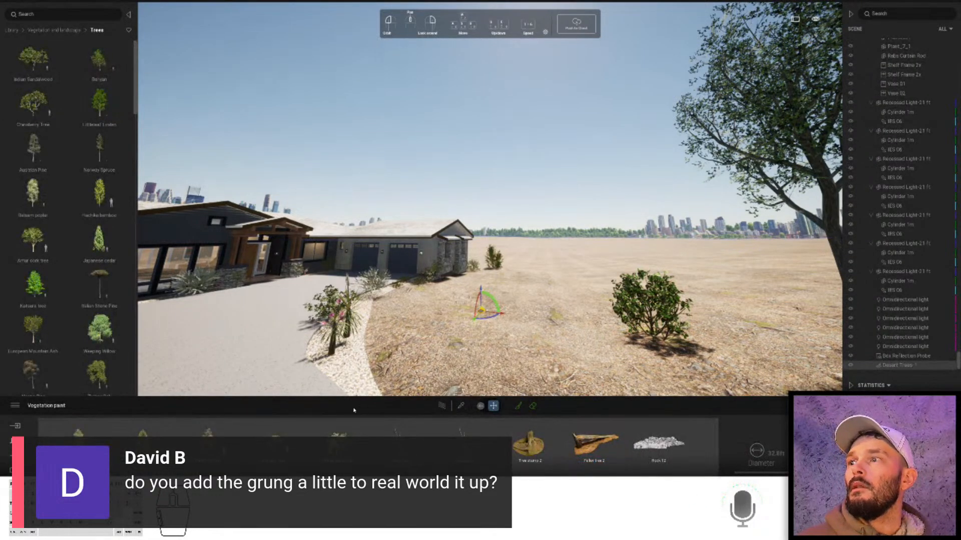
- Paint the Desert Trees 1 vegetation on the open ground around the house with a brush diameter of about 328.1 ft
left_click(516, 409)
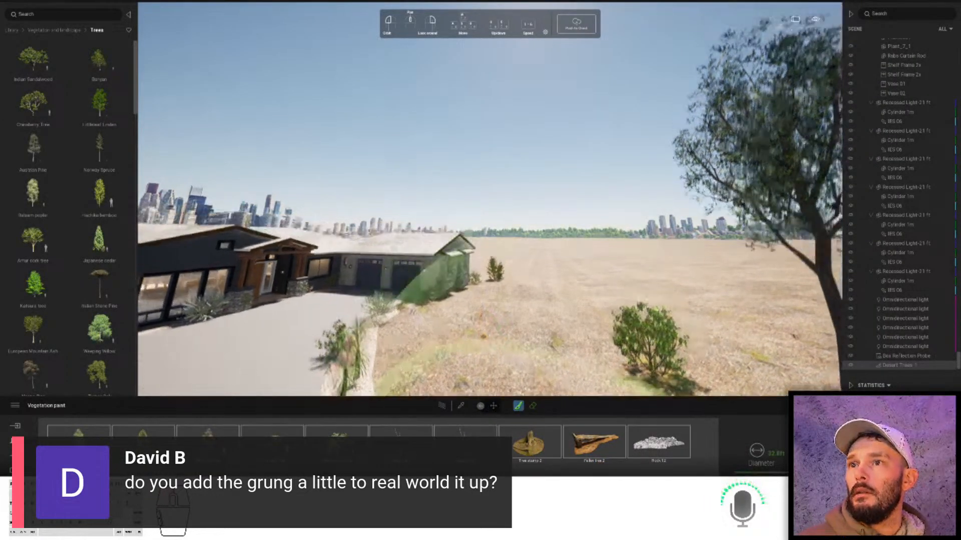
left_click_drag(764, 475, 764, 420)
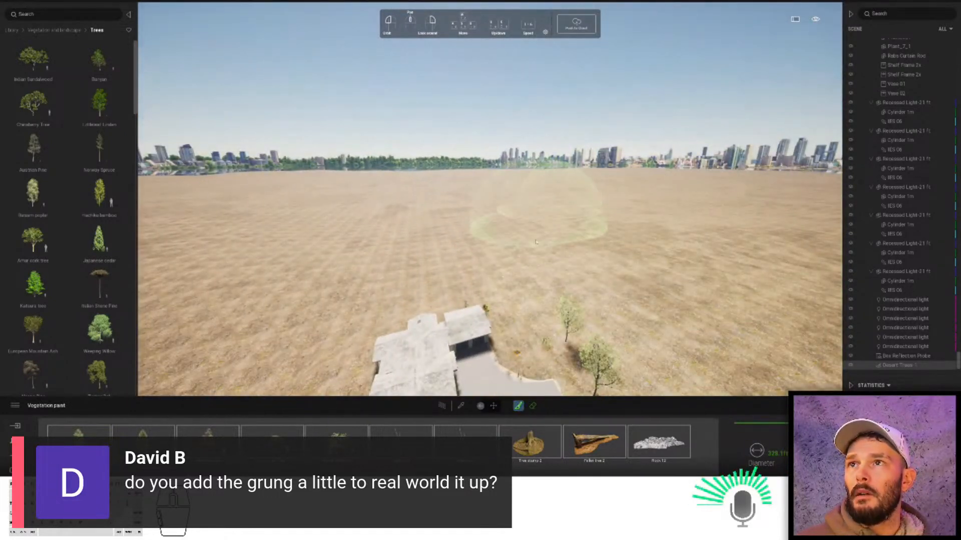
left_click_drag(545, 252, 457, 240)
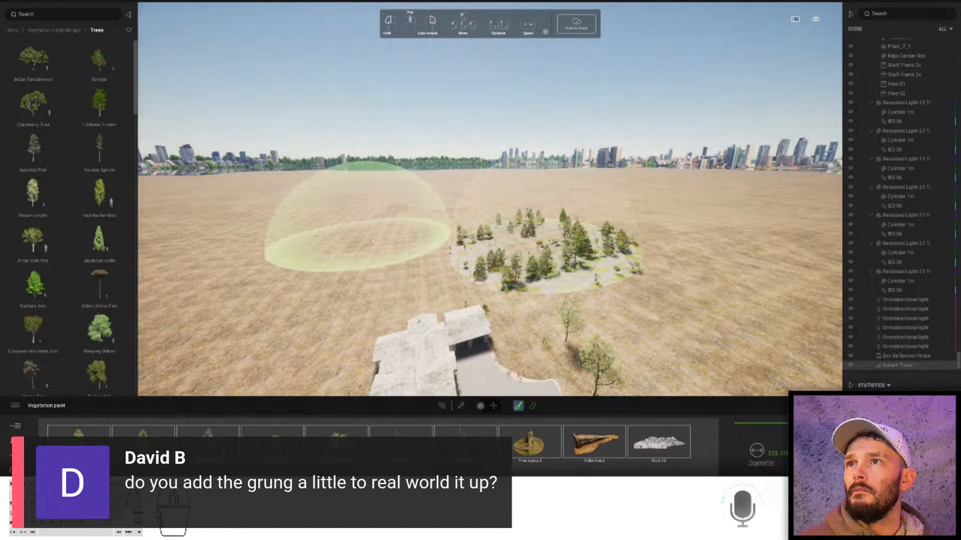
mouse_move(276, 288)
right_mouse_down()
mouse_move(289, 304)
mouse_move(311, 291)
right_mouse_up()
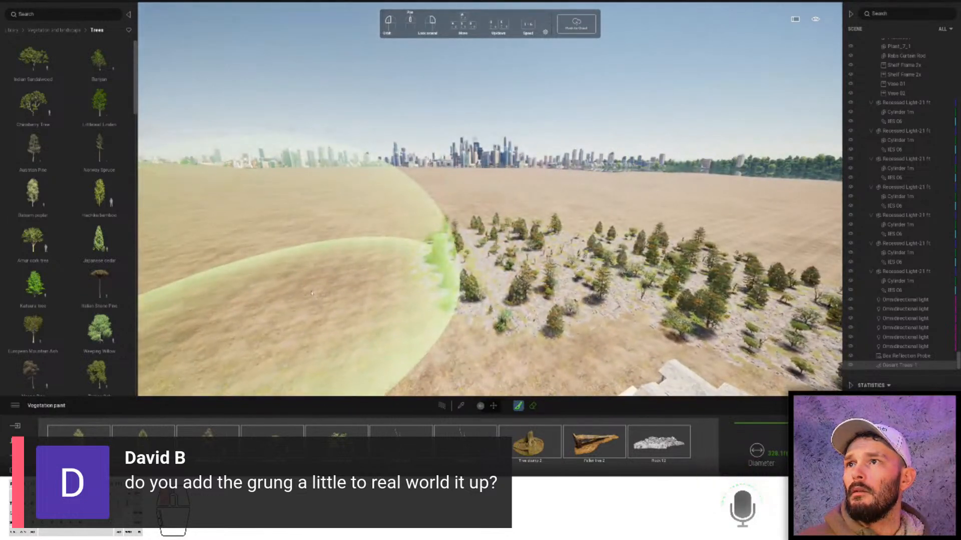
key("s")
right_click_drag(316, 277, 349, 269)
key("s")
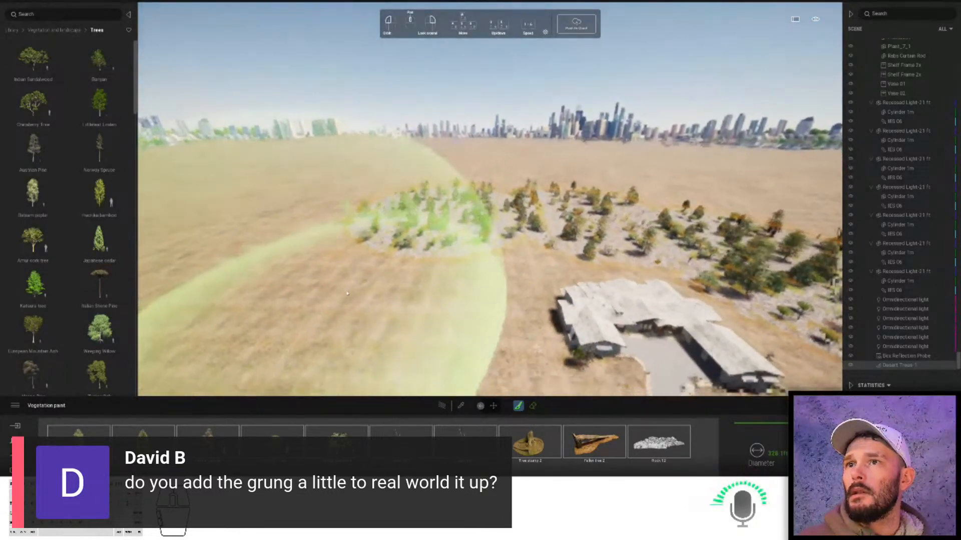
left_click(349, 269)
right_click(354, 256)
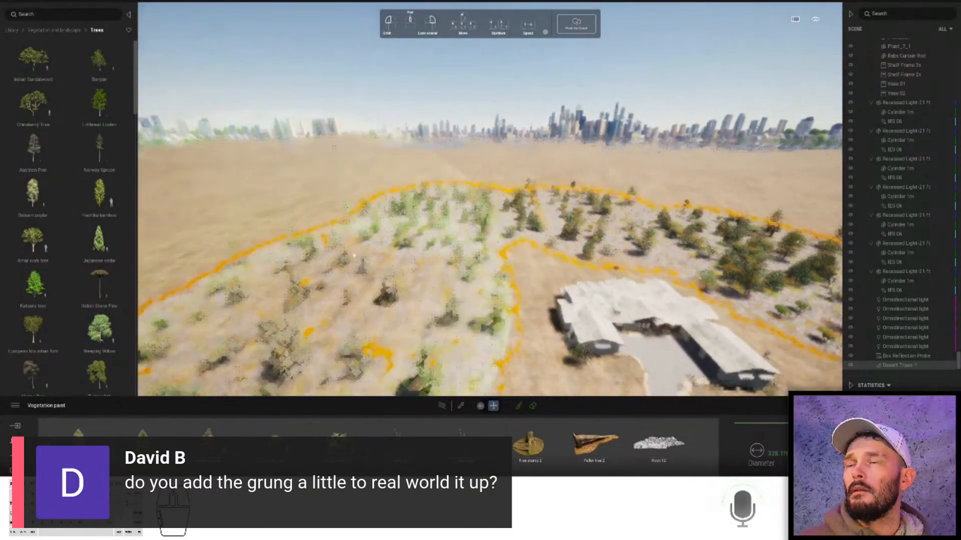
right_click_drag(421, 230, 425, 273)
key("q")
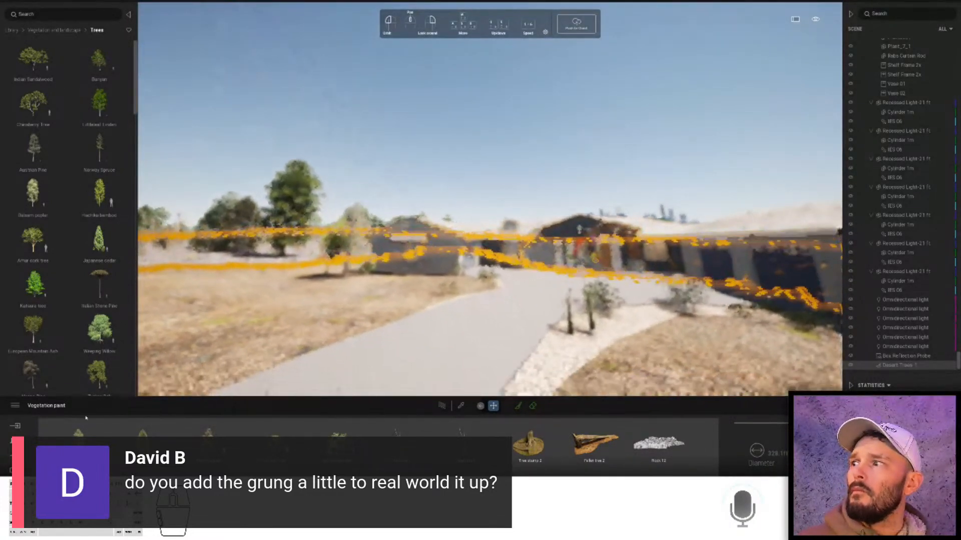
- Deselect the vegetation and narrow the camera's field of view in the camera settings
key("Escape")
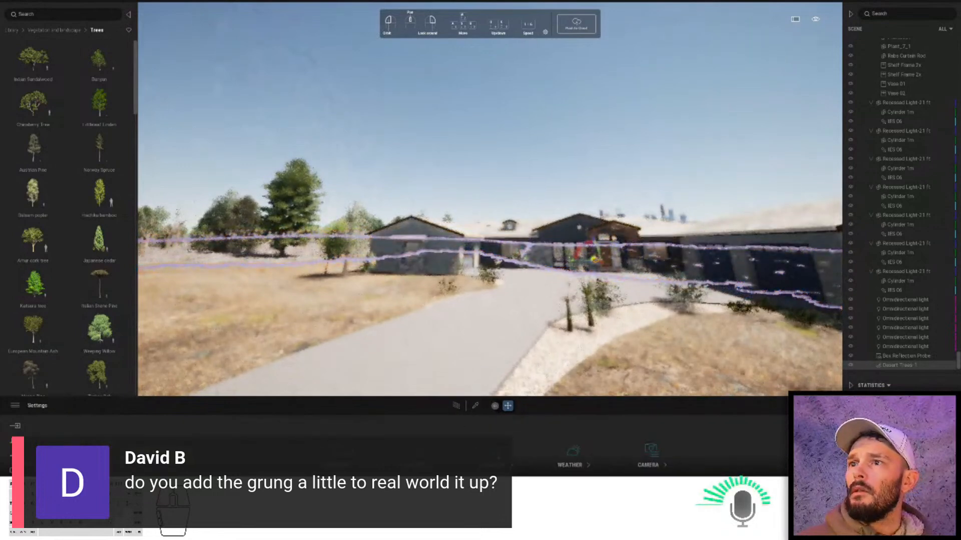
left_click(650, 452)
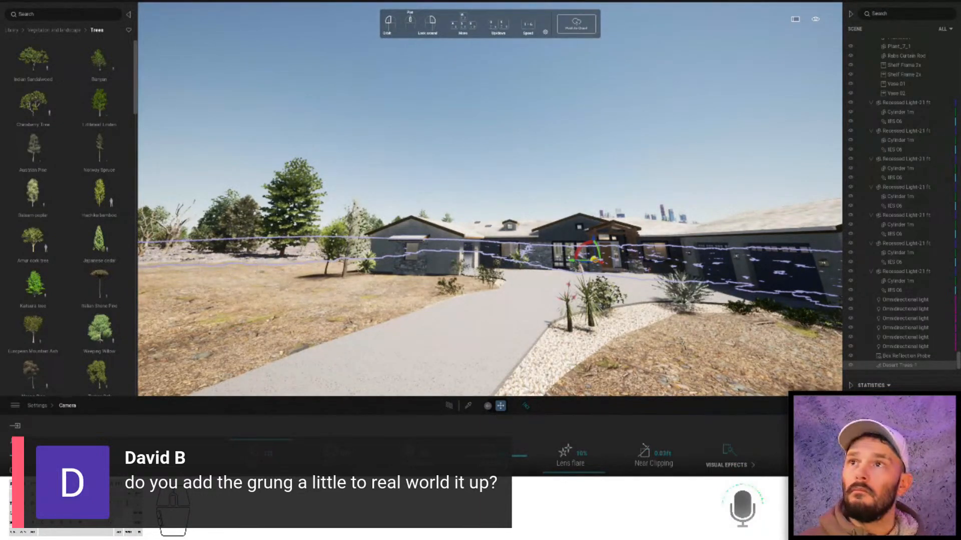
left_click_drag(273, 455, 253, 455)
key("s")
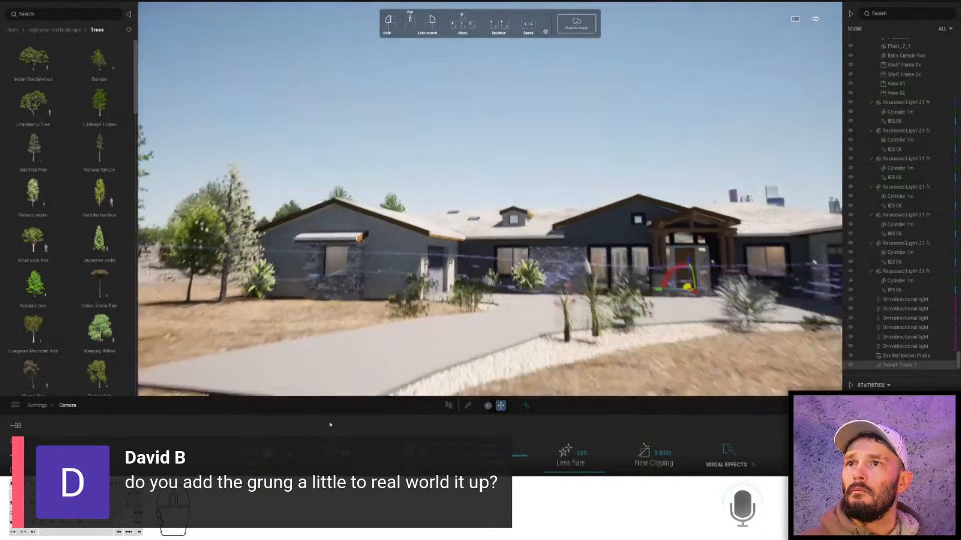
- Frame the house from across the front yard and preview it with the Path Tracer
key("s")
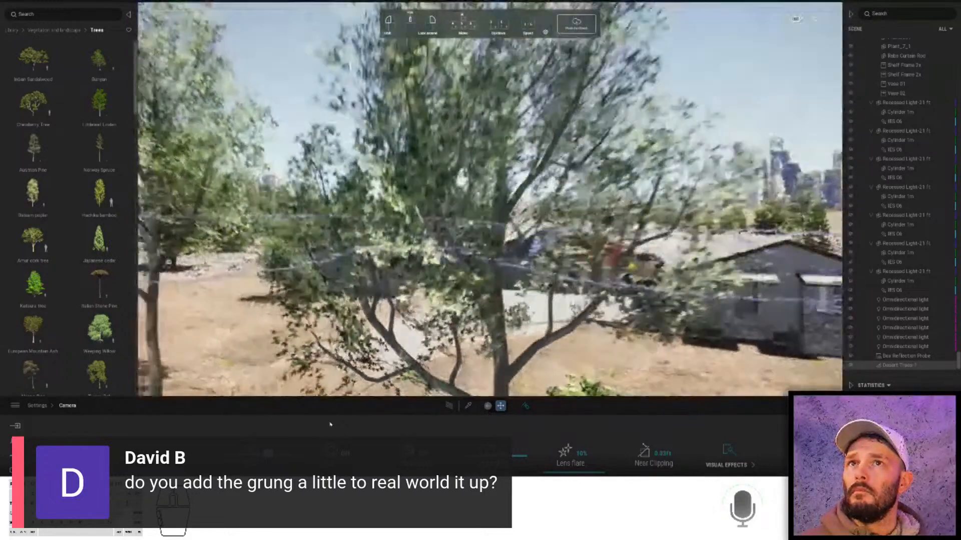
key("s")
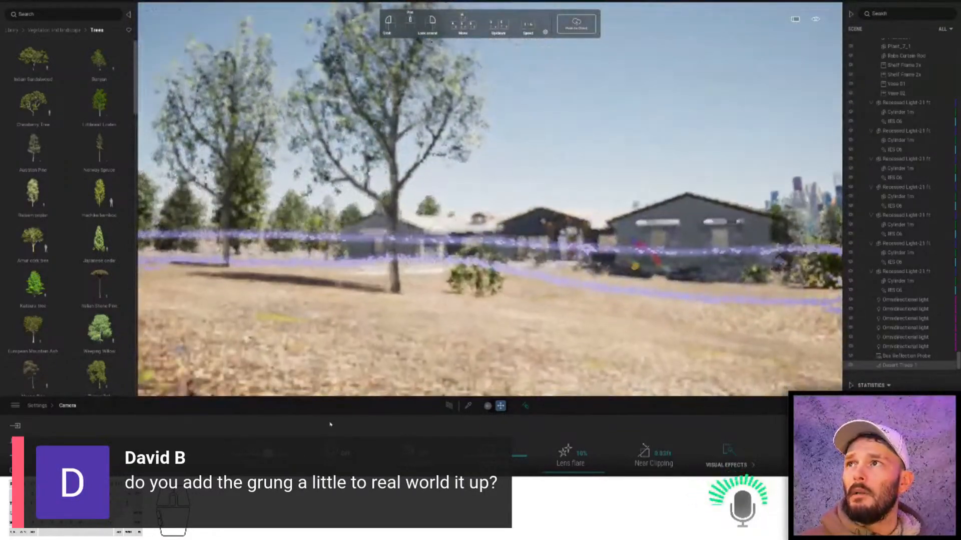
left_click(448, 407)
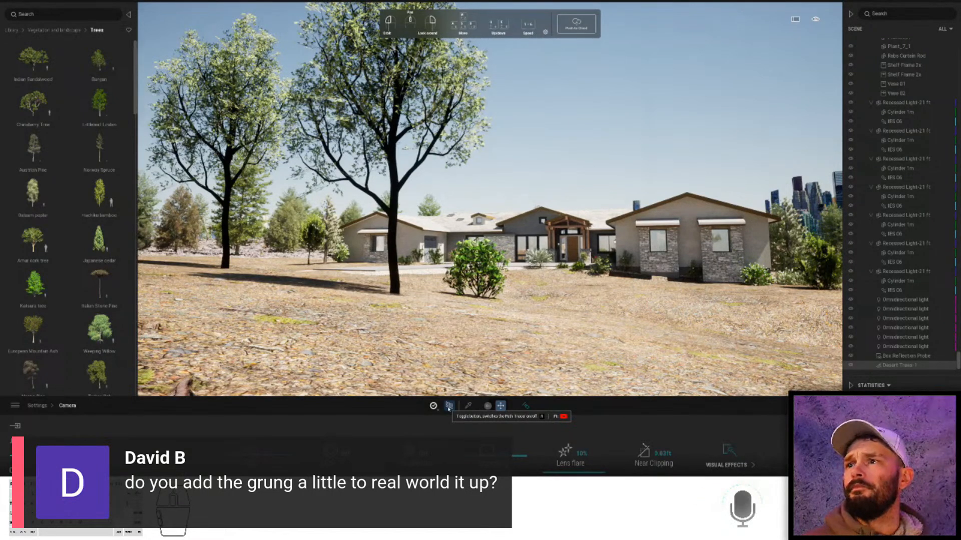
left_click(449, 407)
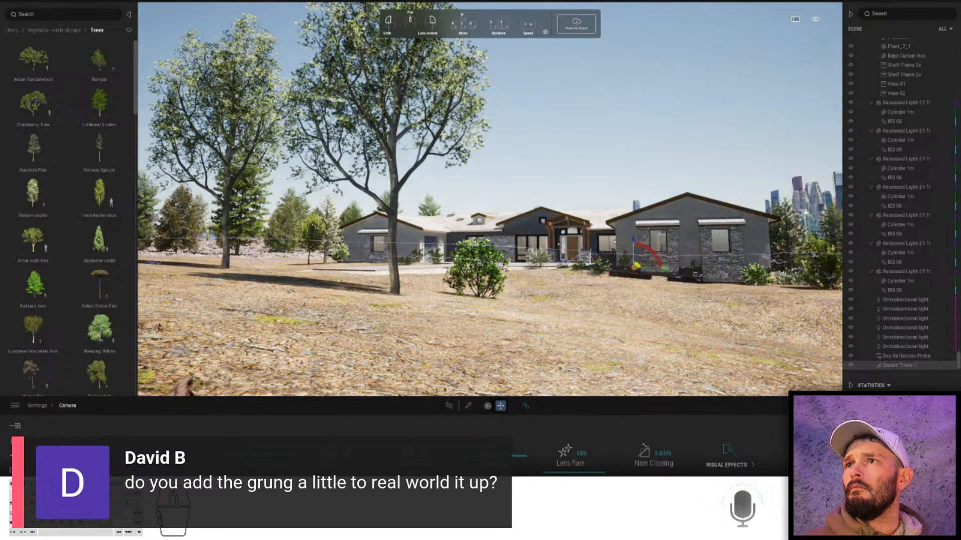
- Delete the painted Desert Trees 1 vegetation from the scene
key("w")
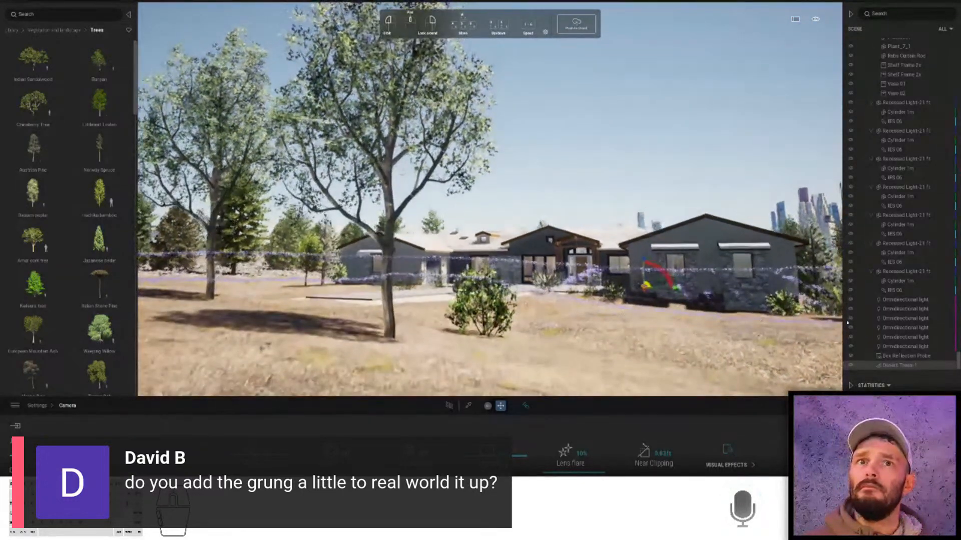
right_click(904, 365)
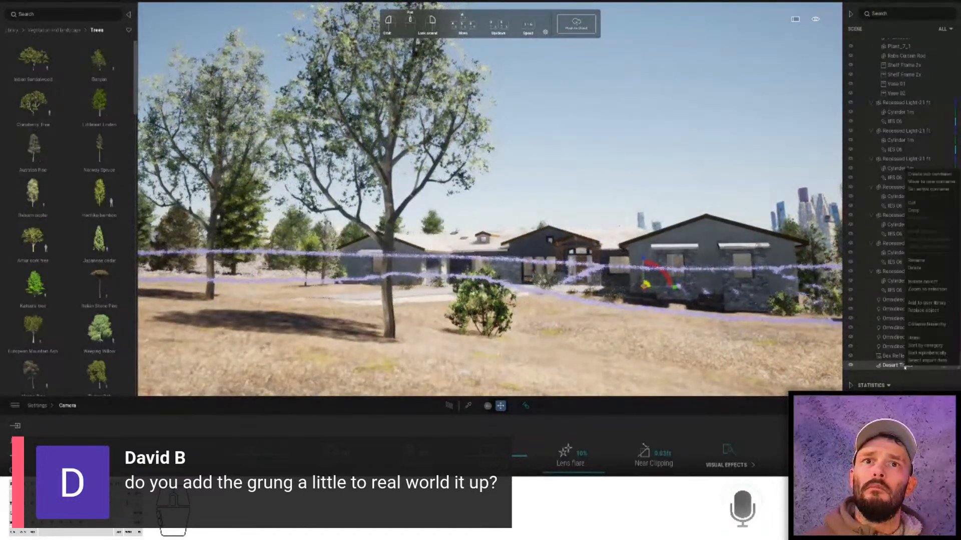
left_click(914, 269)
- Go through the front door into the living room and set the camera's field of view to 110°
key("w")
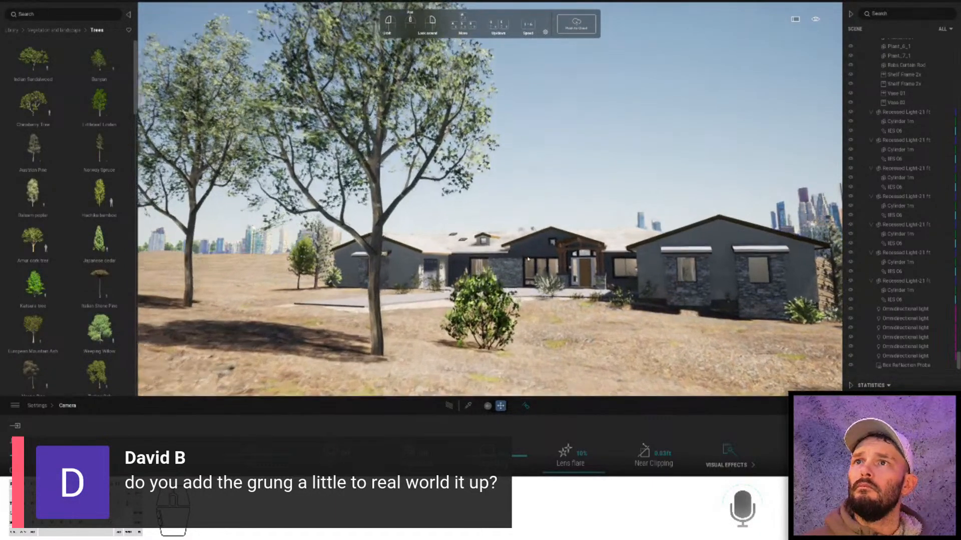
key("w")
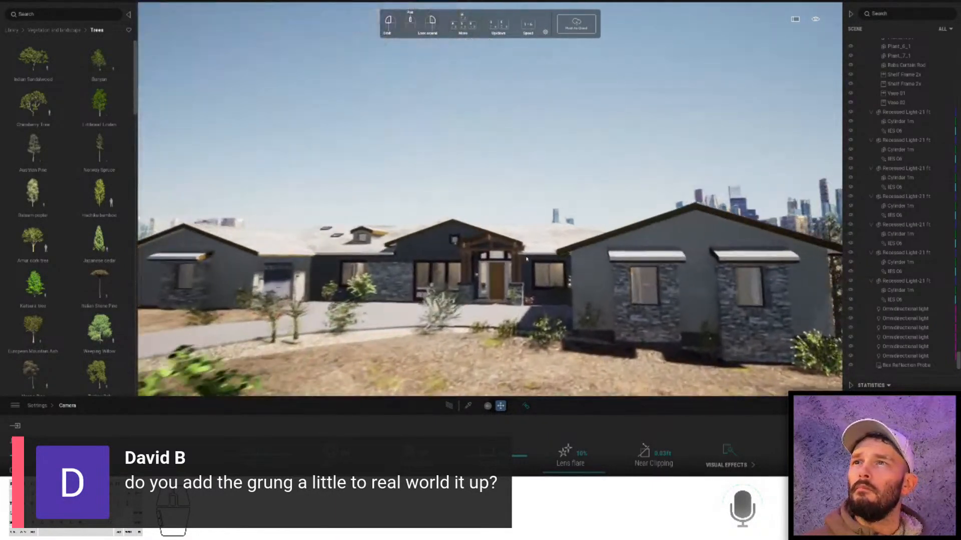
key("w")
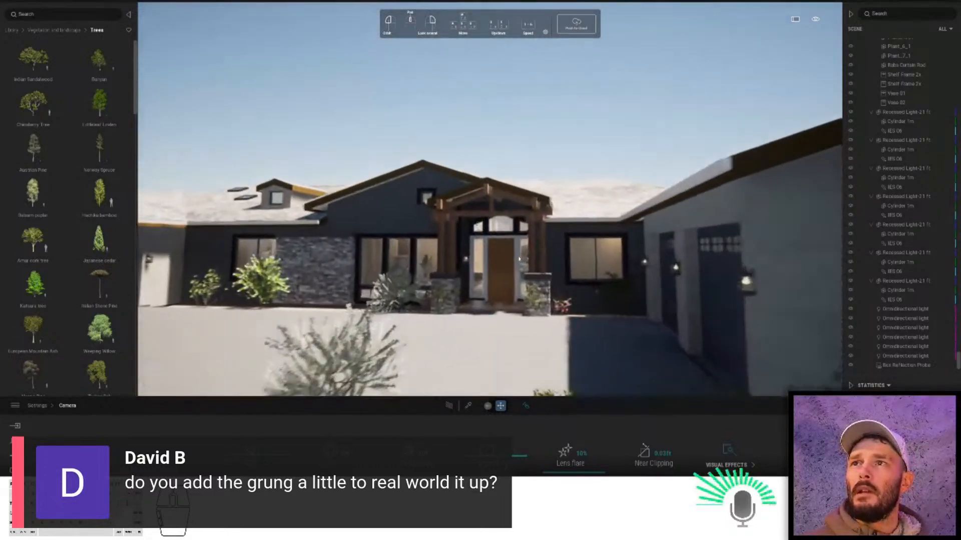
key("w")
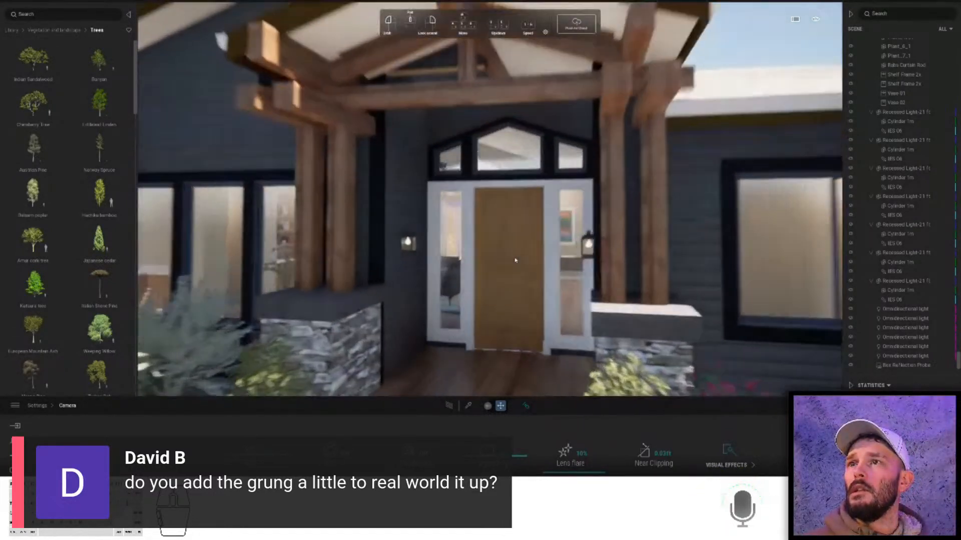
key("w")
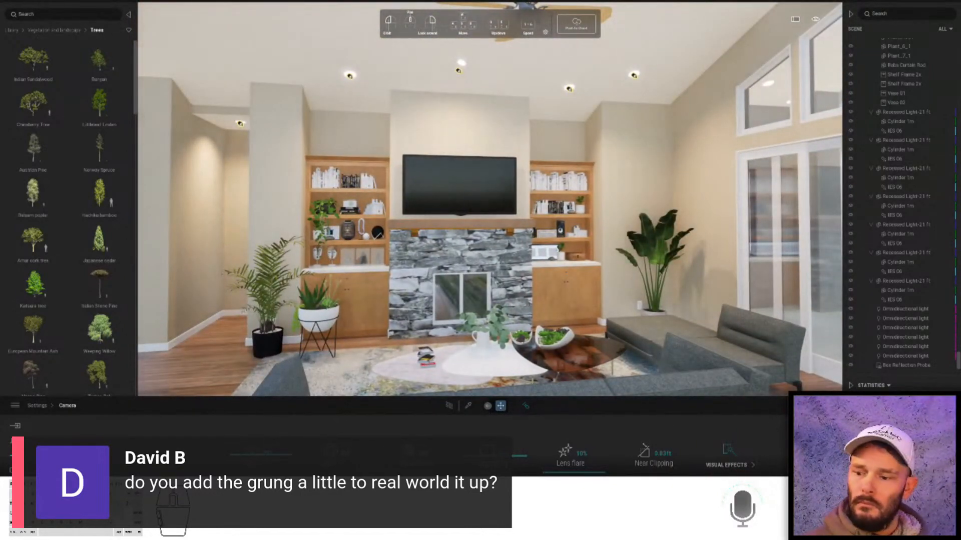
type("110")
key("Return")
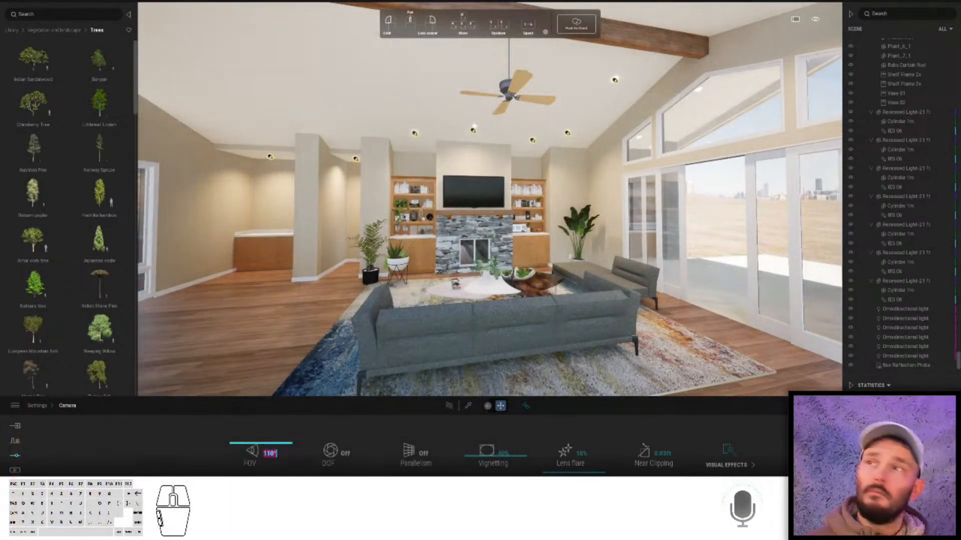
- Walk from the living room through the hallway and examine the empty room with blue walls
key("w")
right_click_drag(369, 262, 300, 261)
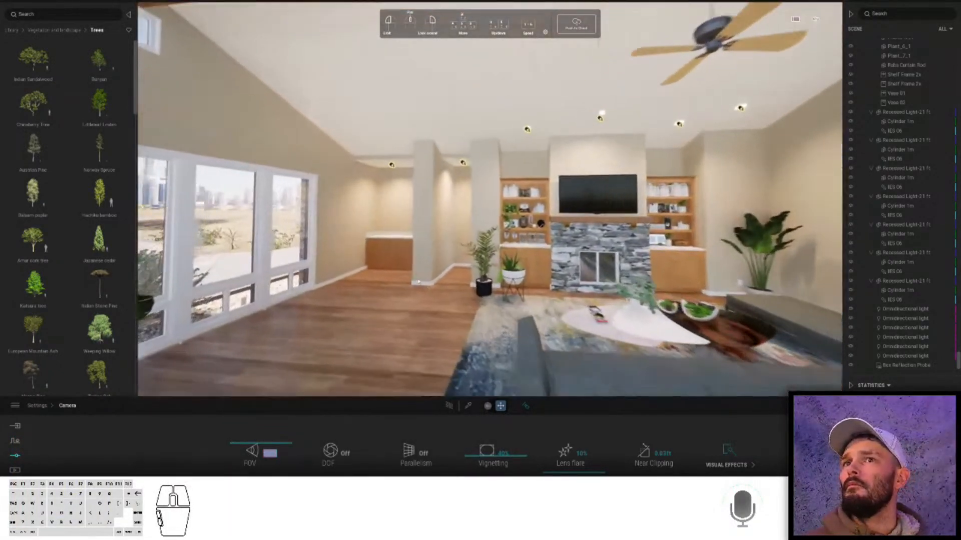
key("w")
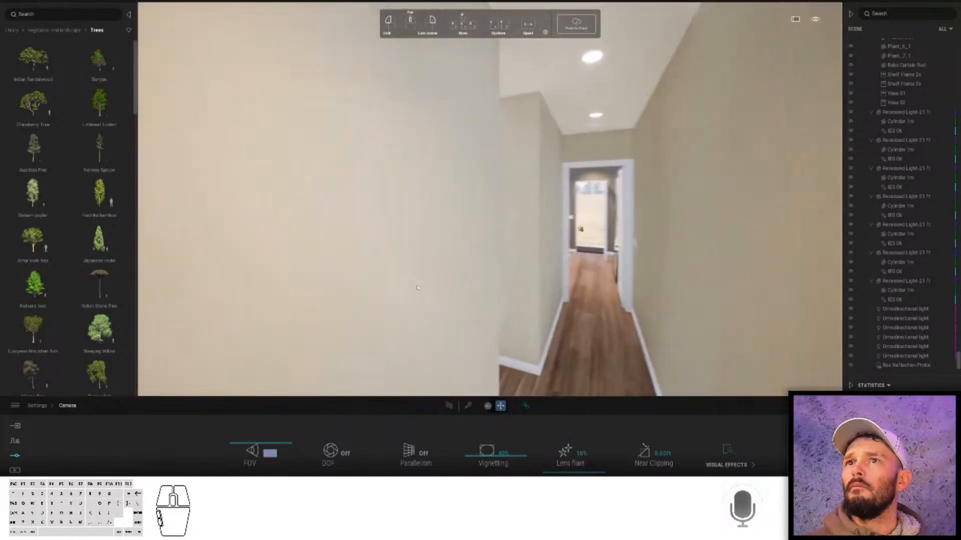
key("d")
key("w")
right_click_drag(417, 288, 376, 264)
key("w")
key("w")
key("w")
key("s")
key("w")
key("w")
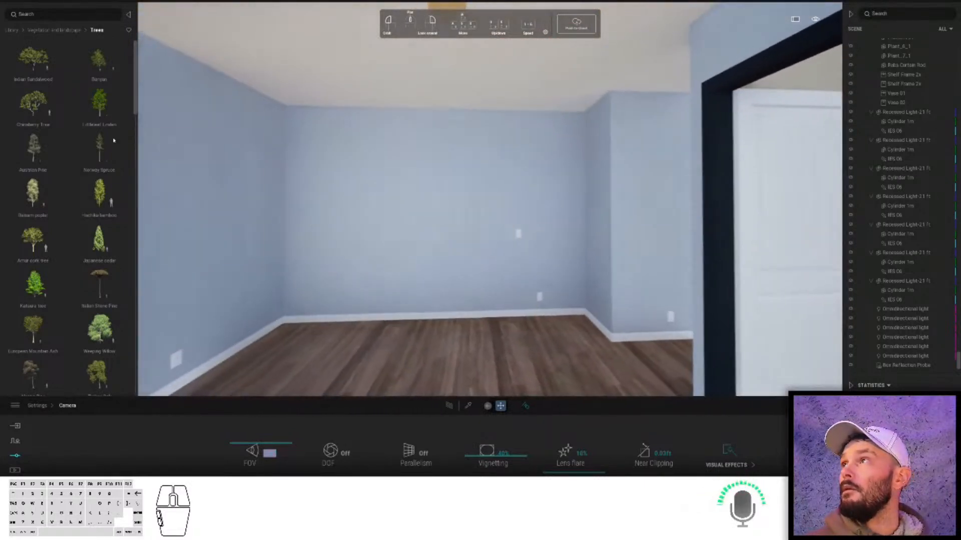
- Apply the Drywall material from the user library's 0-0-Color Coding folder to the far, window and adjoining corner walls of the blue room
left_click(10, 30)
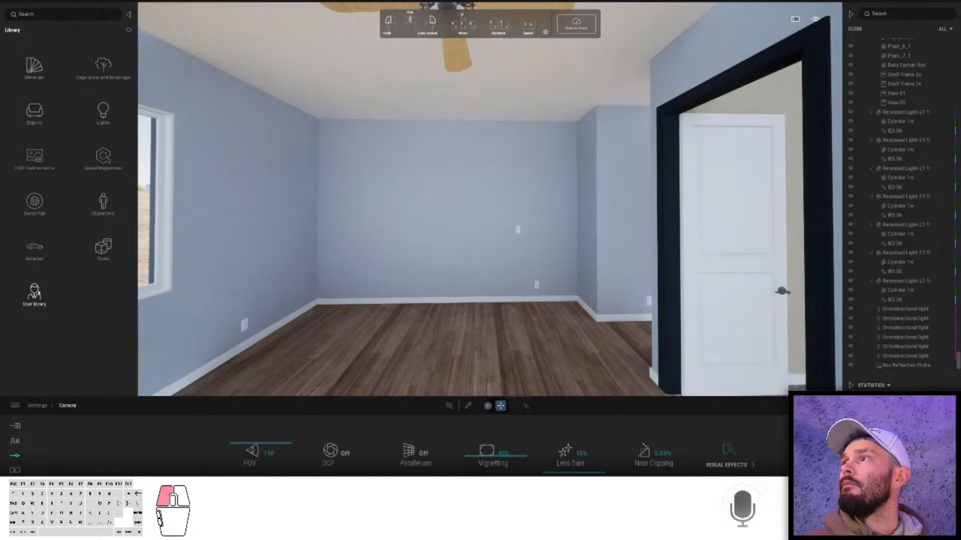
left_click(38, 293)
left_click(39, 114)
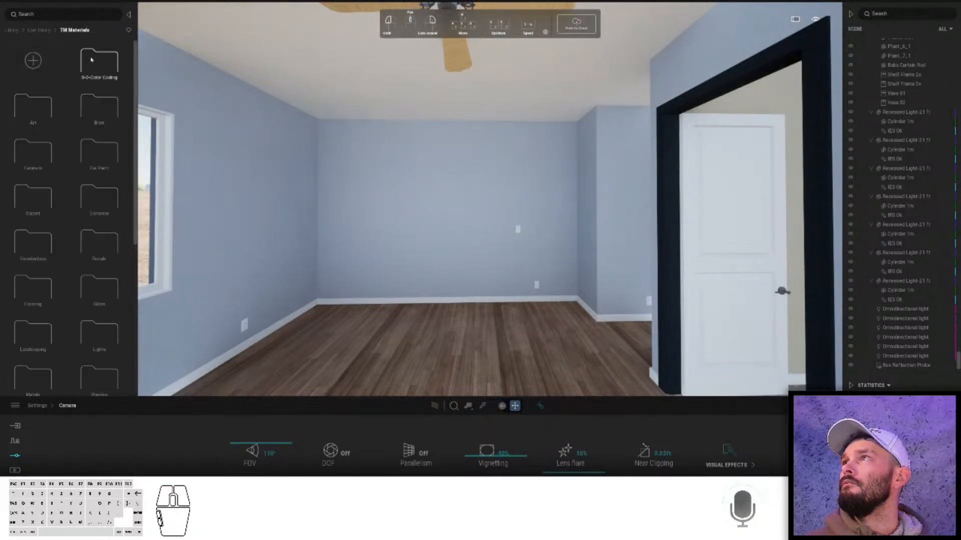
left_click(93, 59)
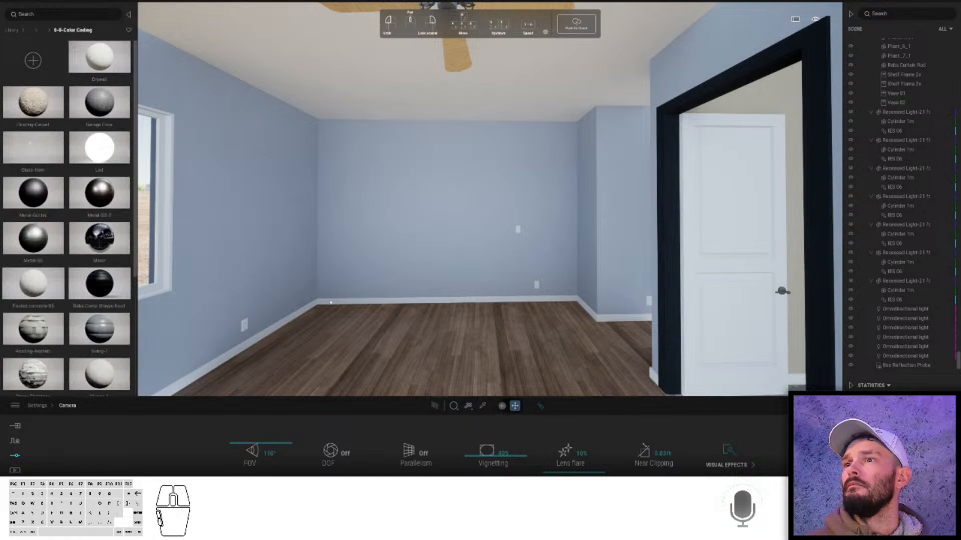
left_click_drag(115, 70, 303, 252)
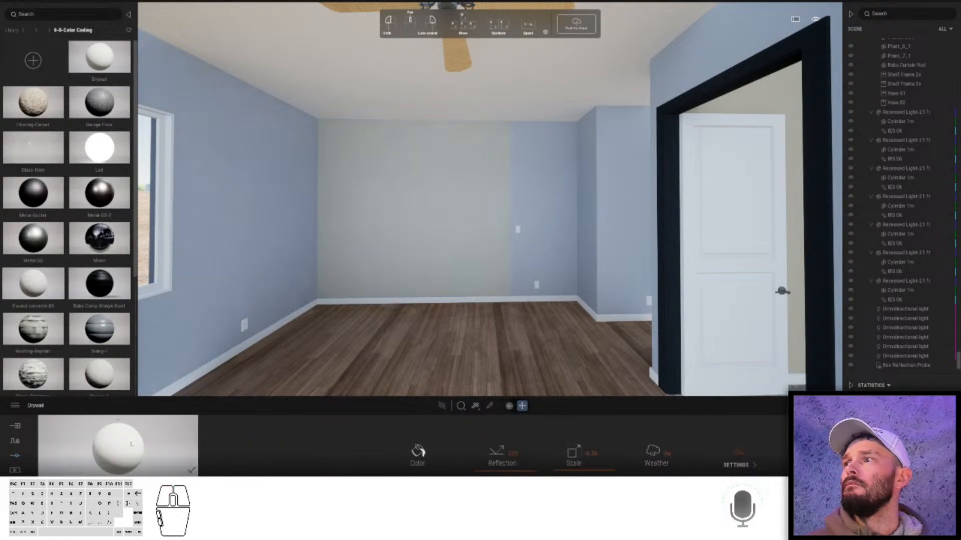
left_click_drag(153, 444, 512, 178)
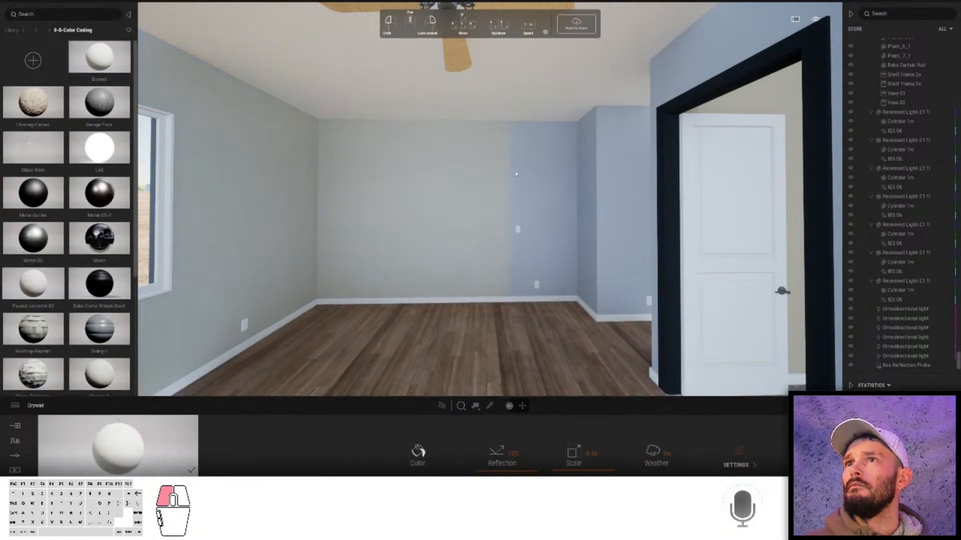
left_click_drag(523, 406, 545, 179)
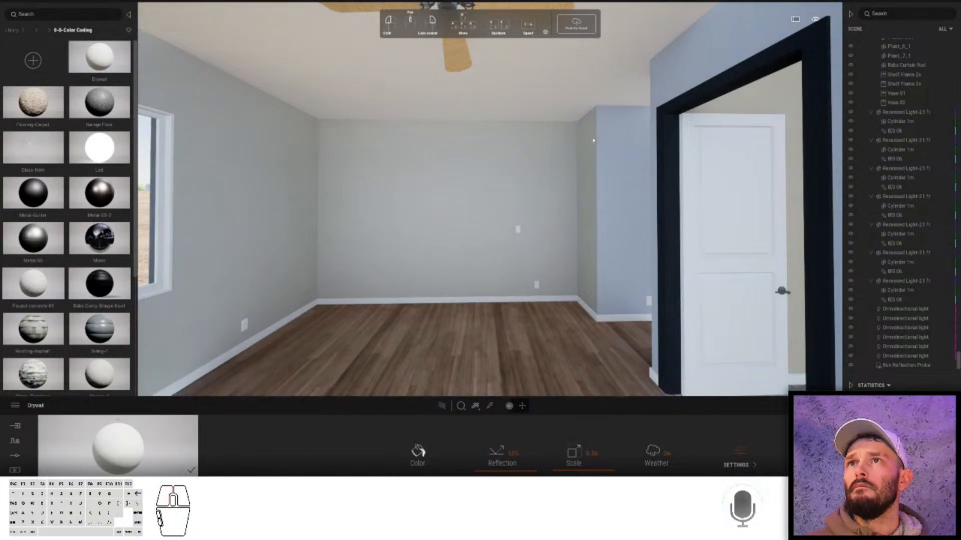
left_click_drag(169, 427, 592, 152)
- Apply the Drywall material to the remaining blue walls around the entry, closet and bathroom doorways
right_click_drag(624, 142, 780, 152)
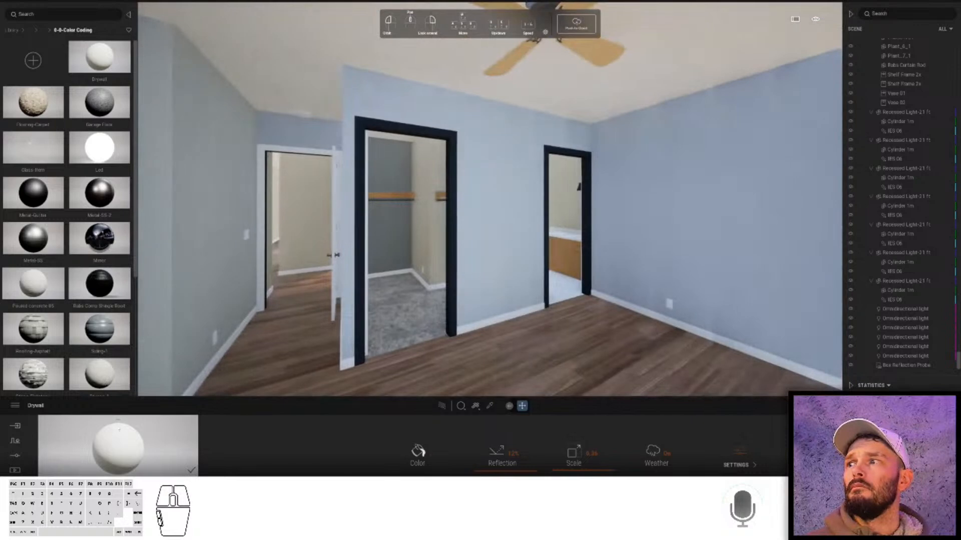
left_click_drag(281, 150, 248, 87)
left_click_drag(190, 339, 190, 339)
left_click_drag(166, 430, 578, 229)
right_click_drag(579, 229, 650, 229)
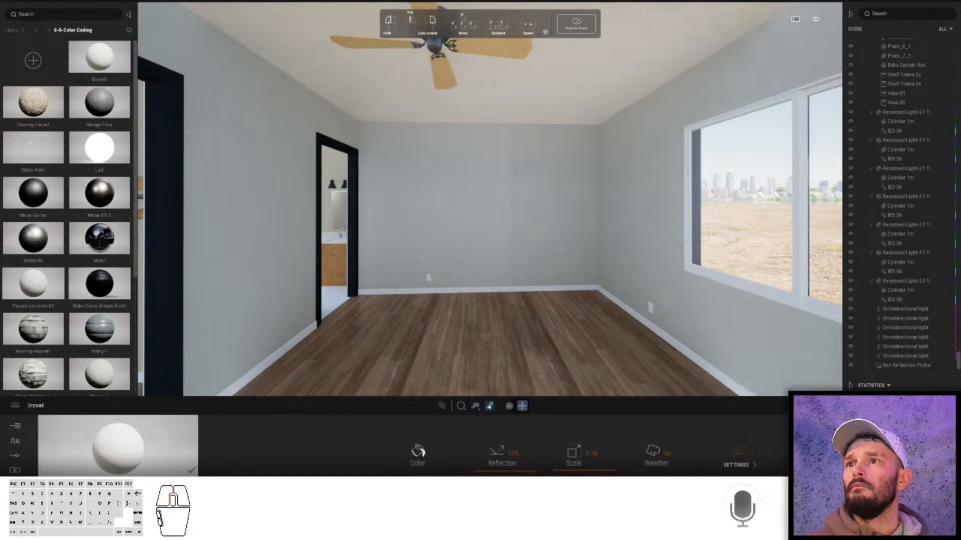
- Sample the White Trim material from the baseboard and apply it to the black door casings
left_click(430, 286)
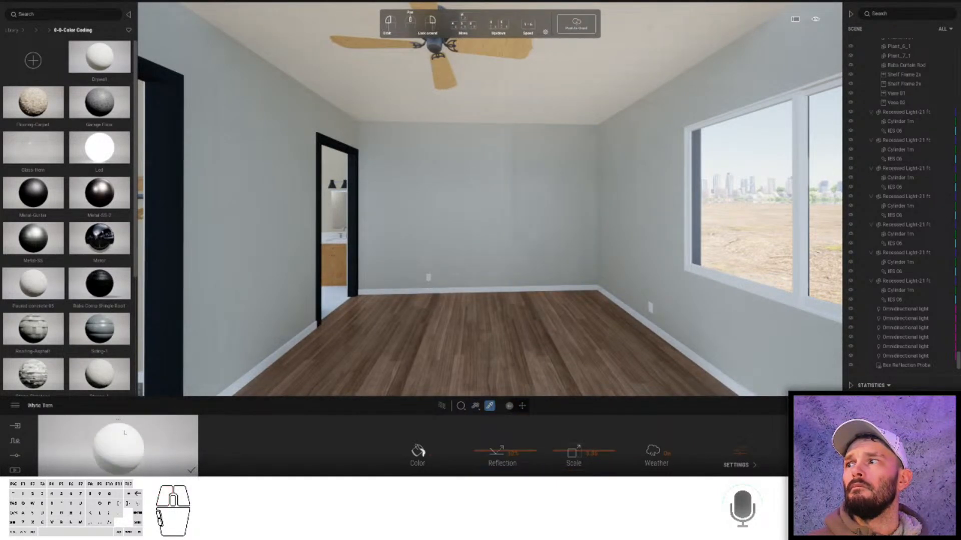
left_click(160, 339)
left_click(357, 219)
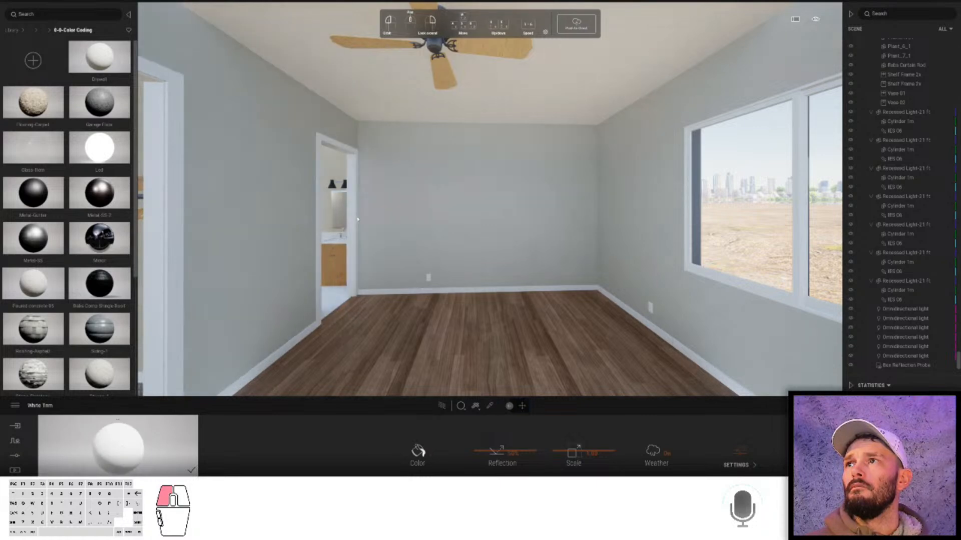
- Sample the Drywall material from the walls and darken its color to a medium shade
scroll(407, 318, "down", 5)
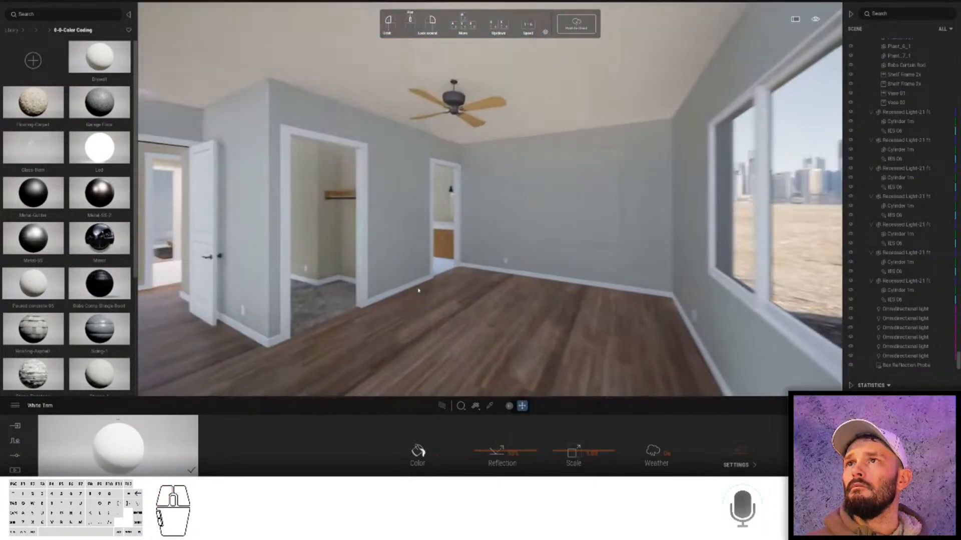
right_click_drag(419, 291, 376, 297)
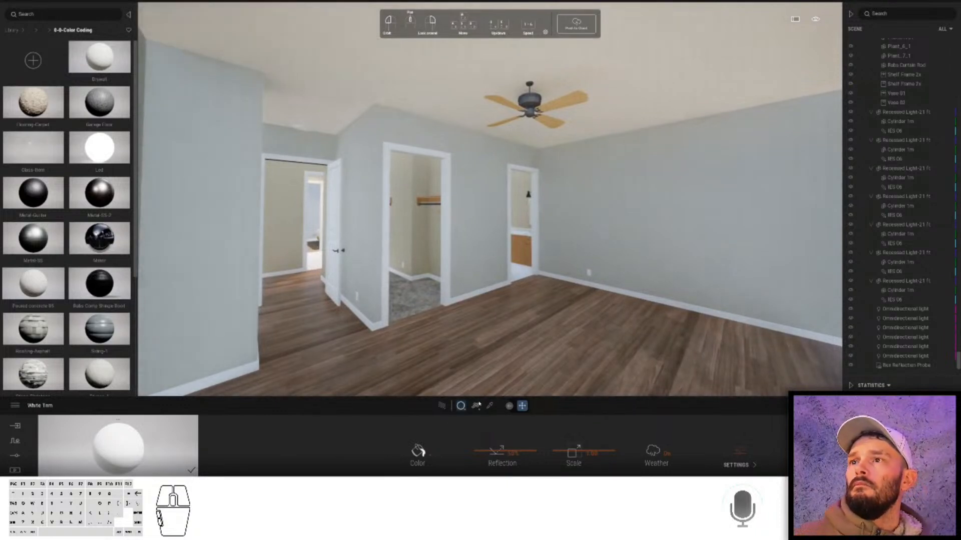
left_click(489, 265)
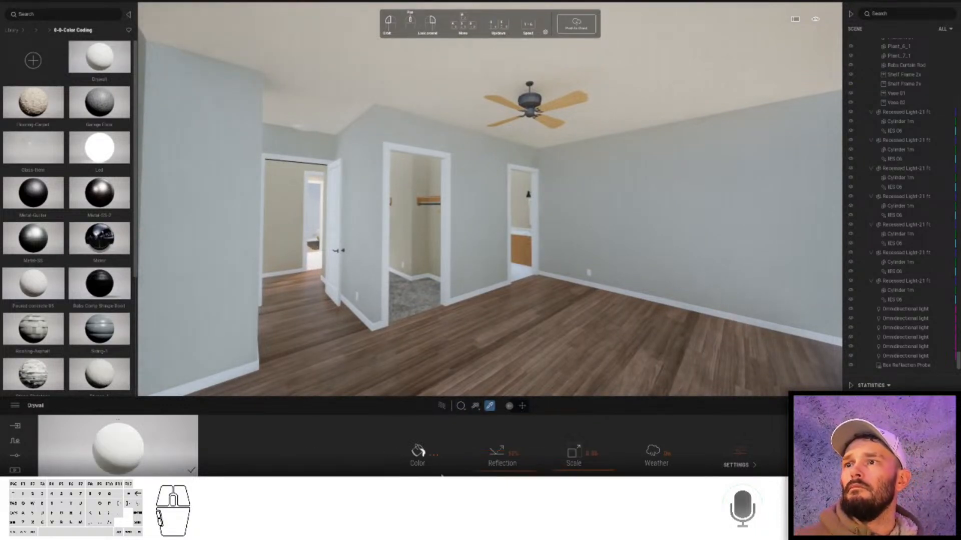
left_click(417, 451)
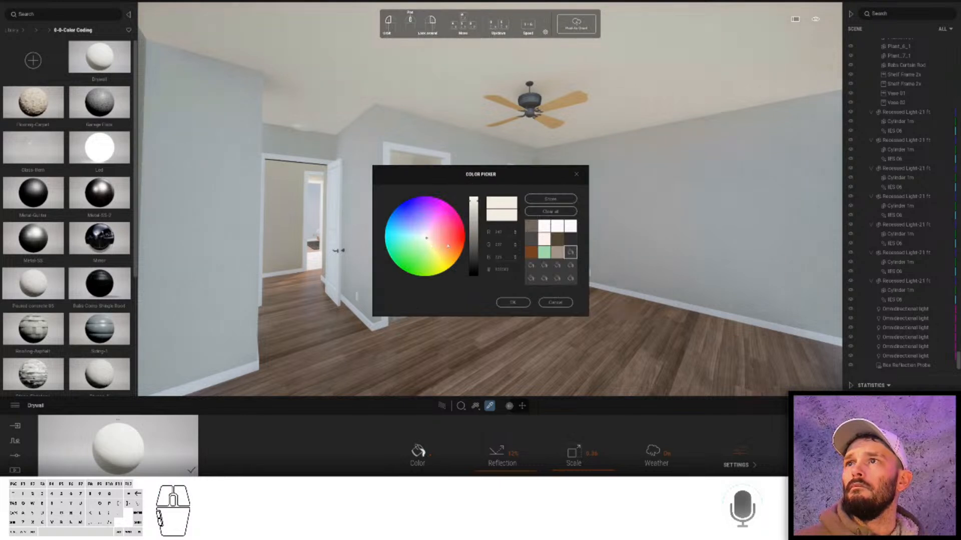
left_click(477, 232)
left_click_drag(472, 226, 472, 219)
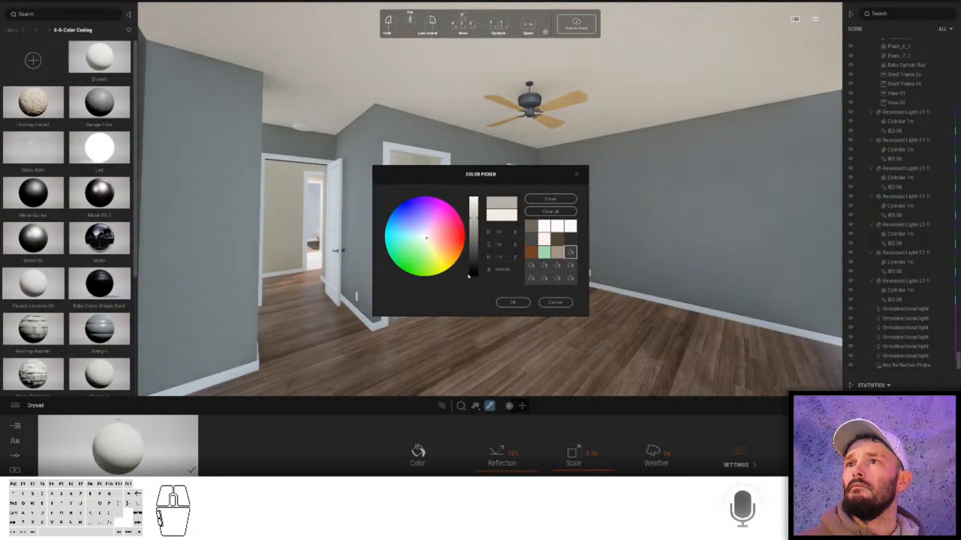
left_click(508, 303)
left_click(434, 454)
left_click_drag(638, 469, 638, 469)
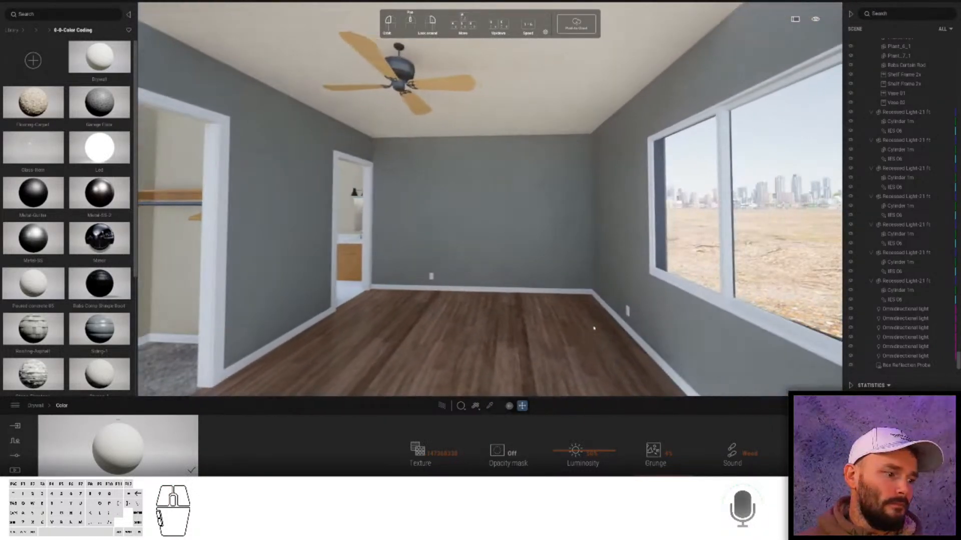
- Place a Recessed Light-21 ft from the TM Models emitters on the ceiling near the far wall, on the bathroom door side
left_click(42, 32)
left_click(32, 31)
left_click(98, 107)
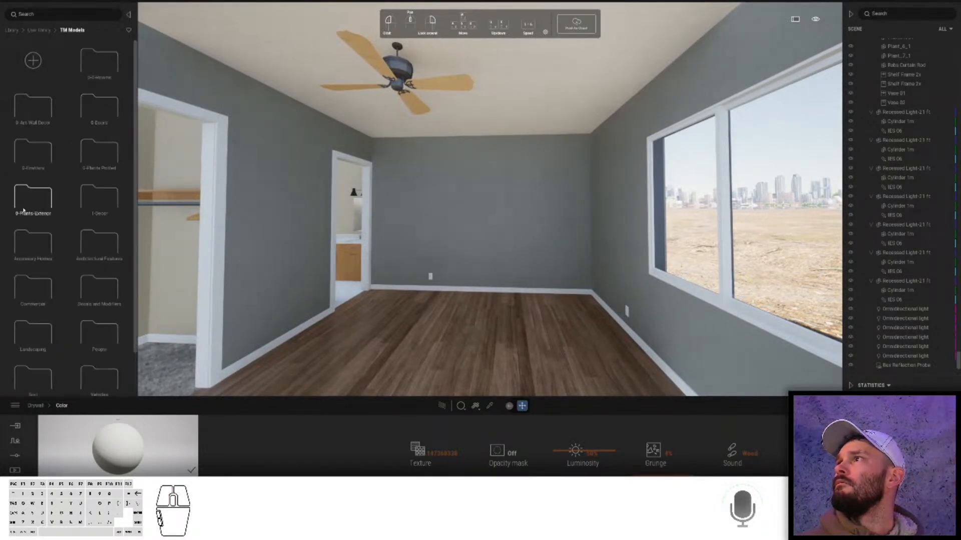
left_click(32, 153)
left_click_drag(103, 193, 391, 124)
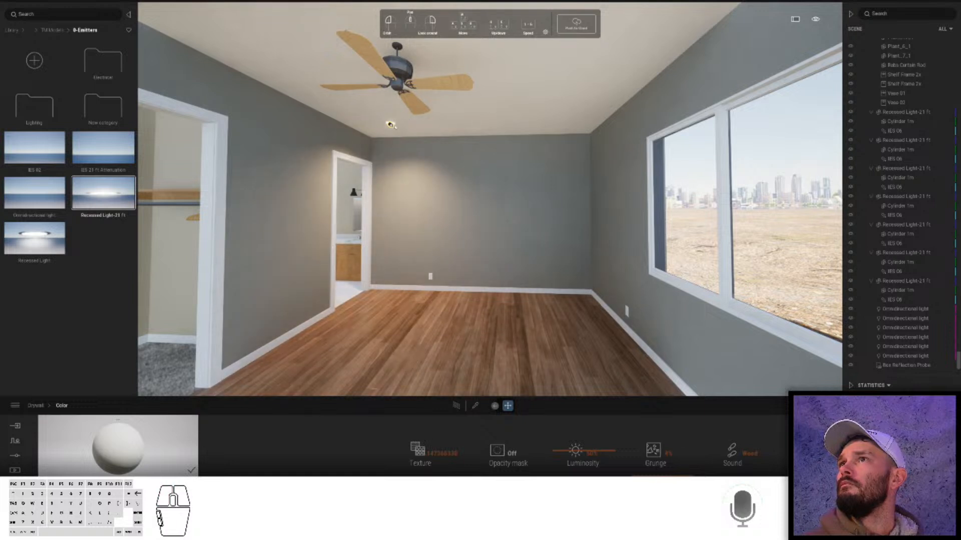
left_click(391, 124)
- Duplicate the recessed light across the ceiling toward the window side of the room
left_click(897, 346)
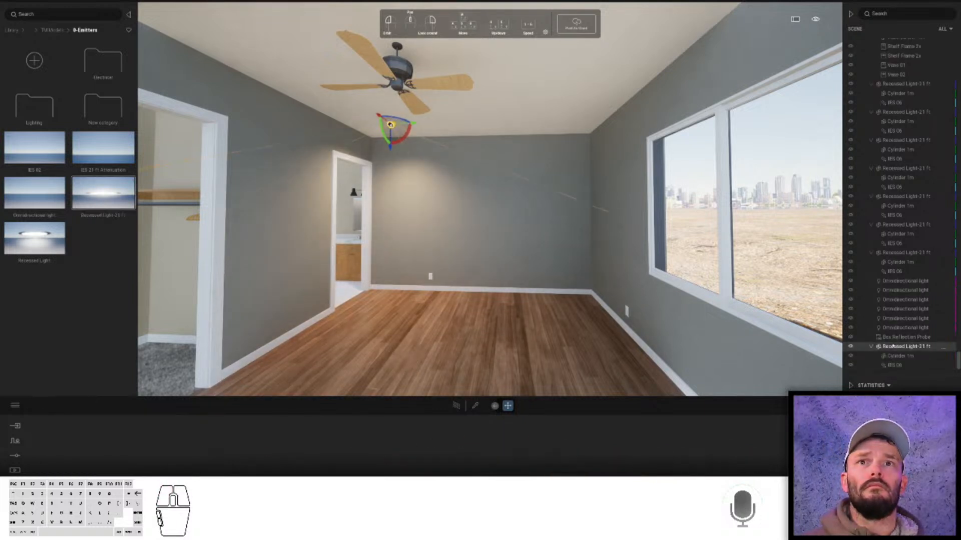
left_click_drag(391, 125, 573, 128)
left_click(468, 281)
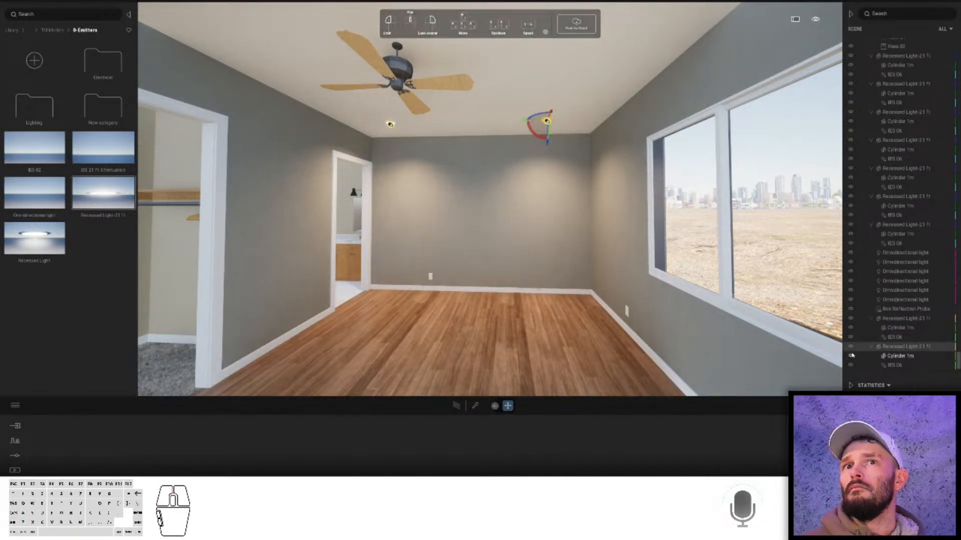
- Select both recessed lights and copy them as instances along the ceiling toward the opposite end of the room
left_click(884, 321, "ctrl")
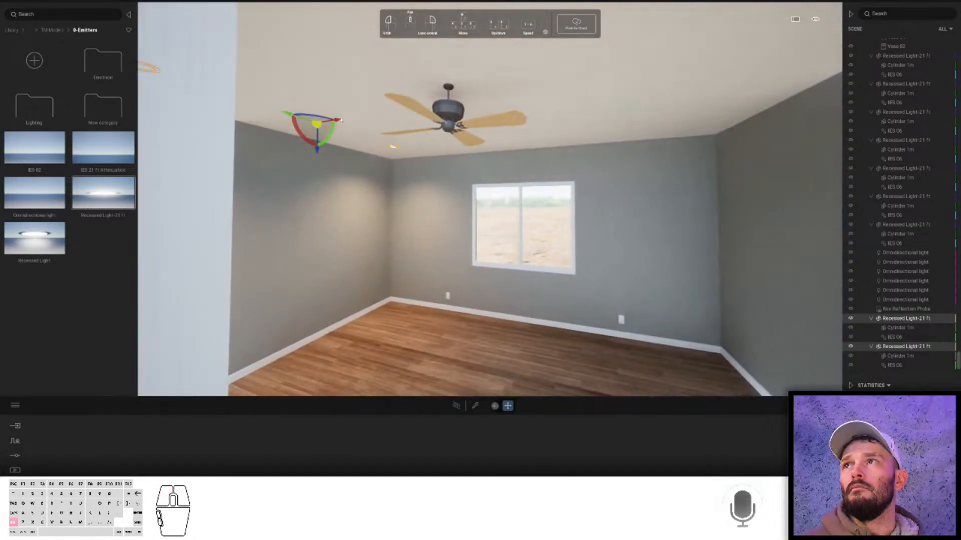
left_click_drag(347, 129, 496, 106)
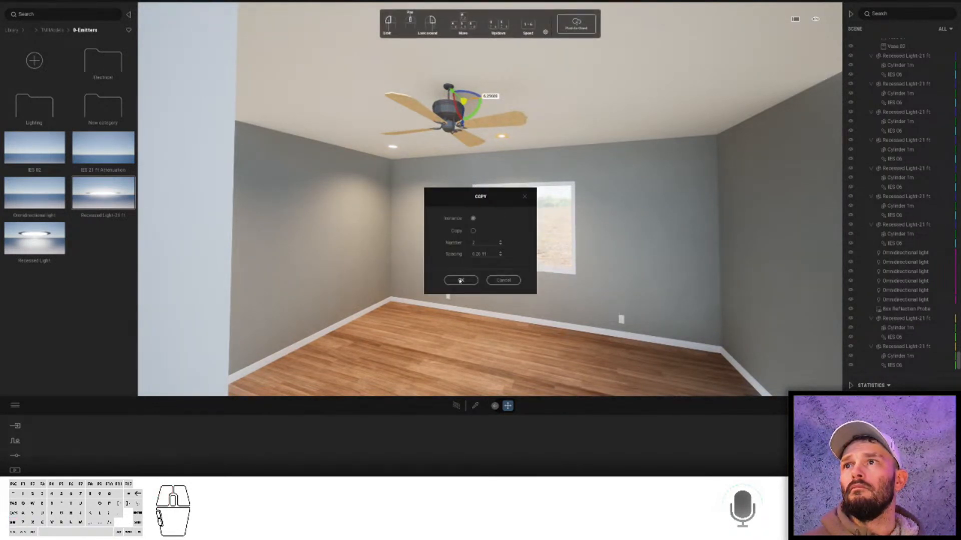
left_click(461, 281)
left_click(491, 280)
- Place an Omnidirectional light just below the ceiling fixture in the walk-in closet
key("d")
right_click_drag(491, 280, 9, 265)
key("s")
key("w")
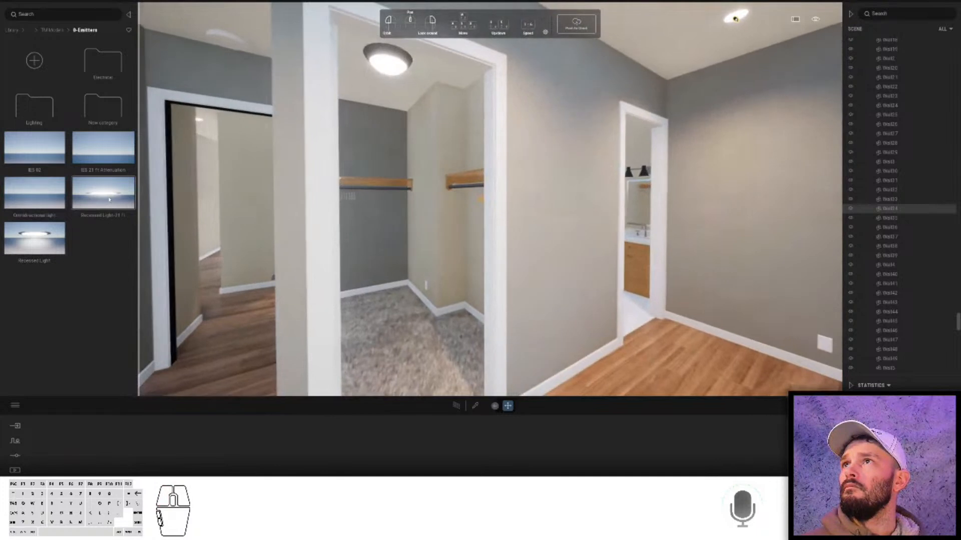
left_click(104, 194)
right_click_drag(280, 148, 69, 129)
left_click(34, 193)
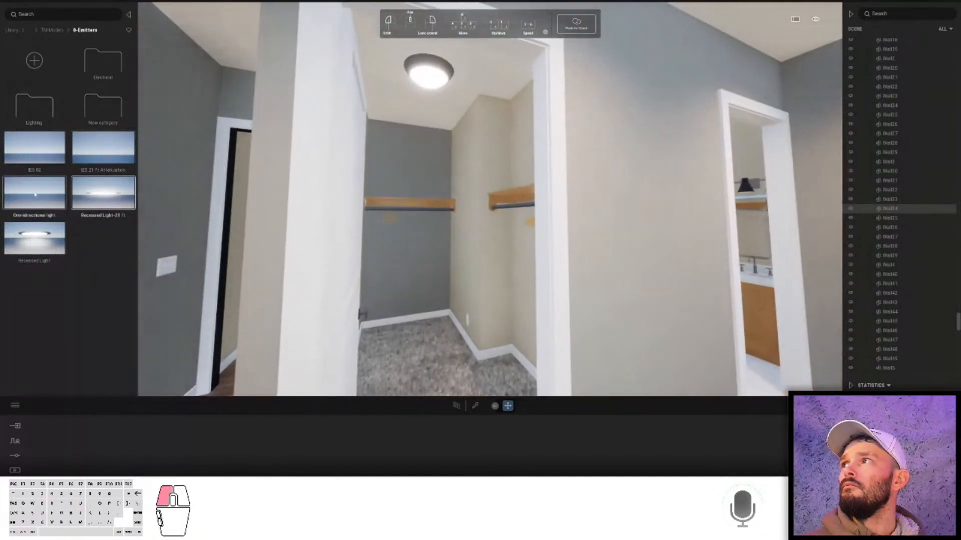
key("w")
left_click(433, 93)
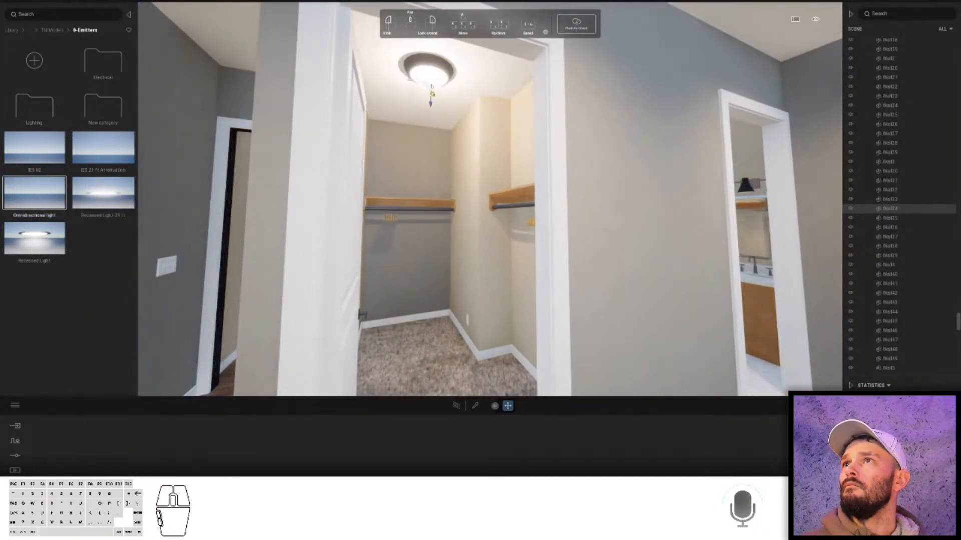
key("s")
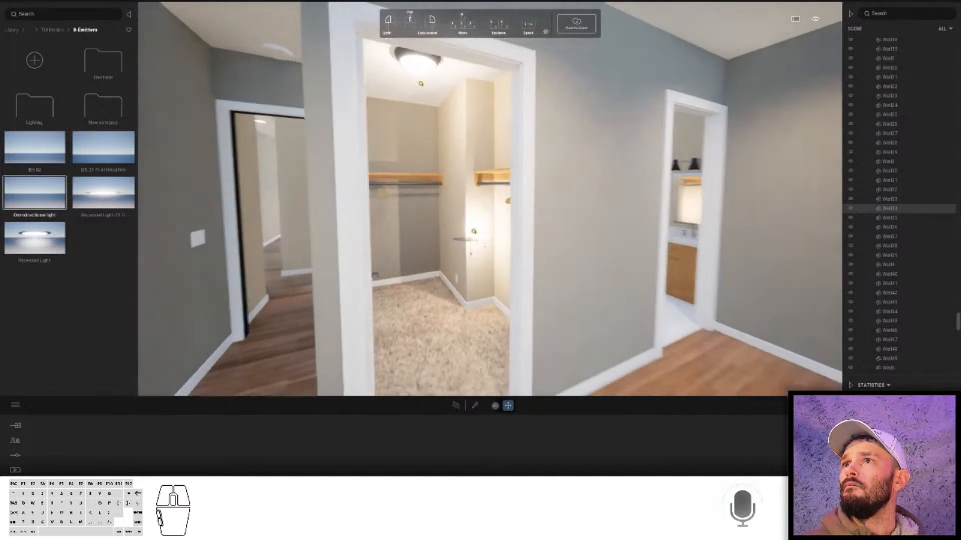
- Sample the White Trim material from the closet baseboard and apply it to the wooden closet shelves
left_click(475, 406)
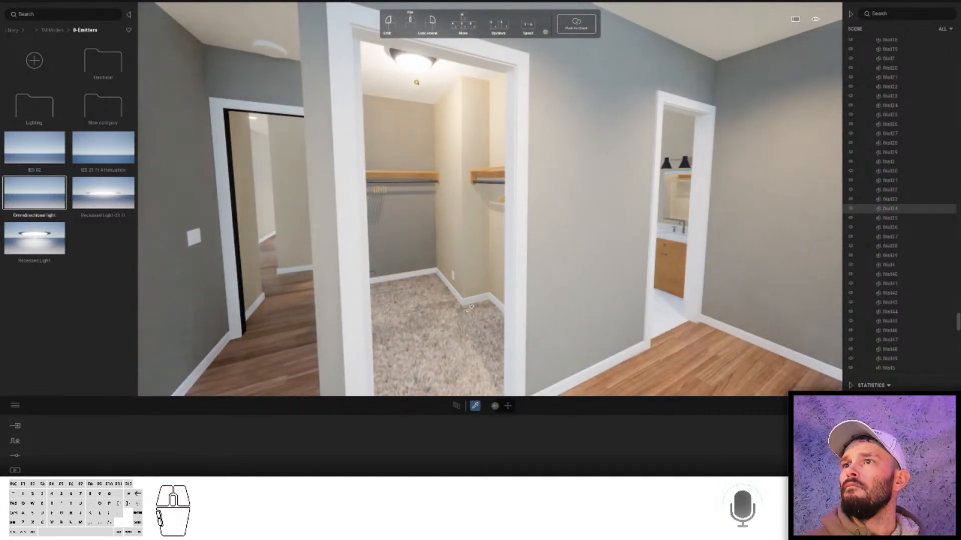
left_click(471, 297)
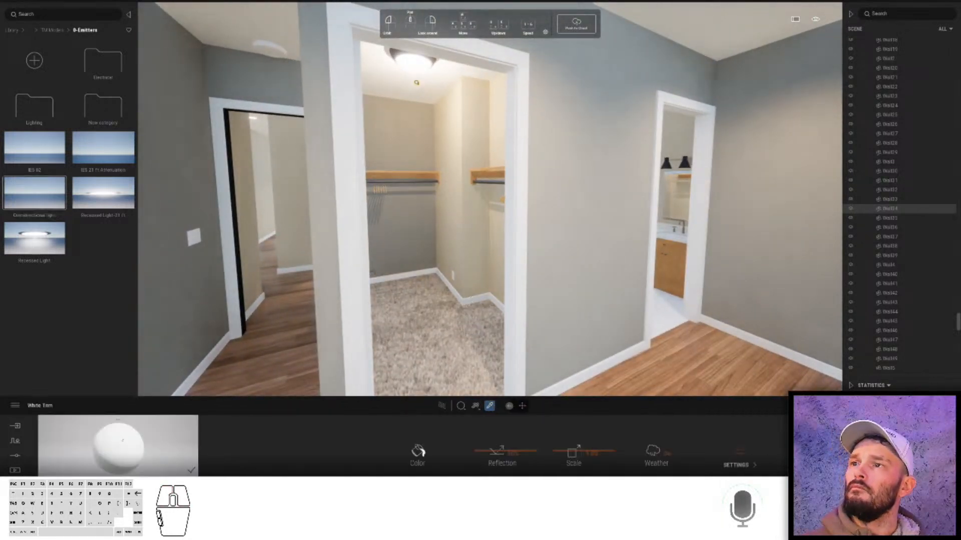
left_click(414, 171)
left_click(414, 175)
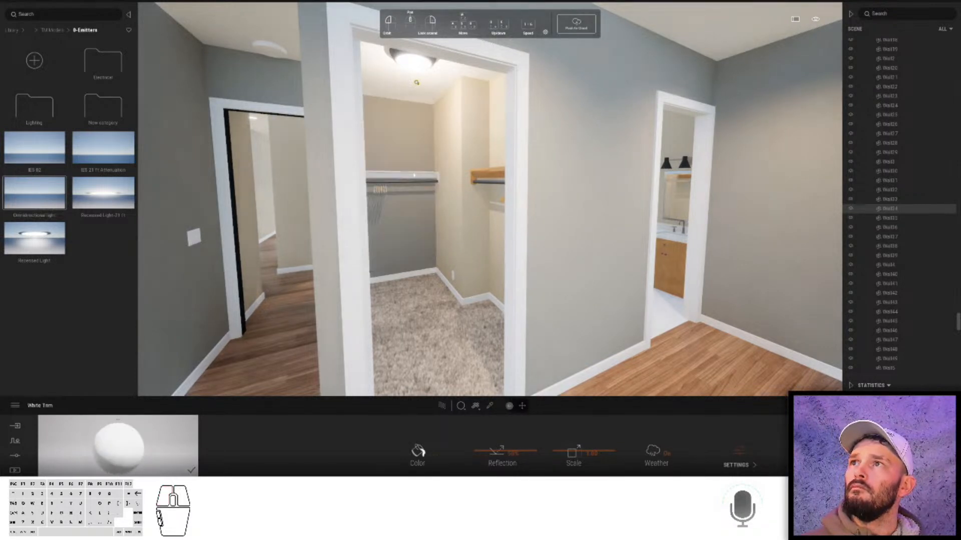
left_click(493, 178)
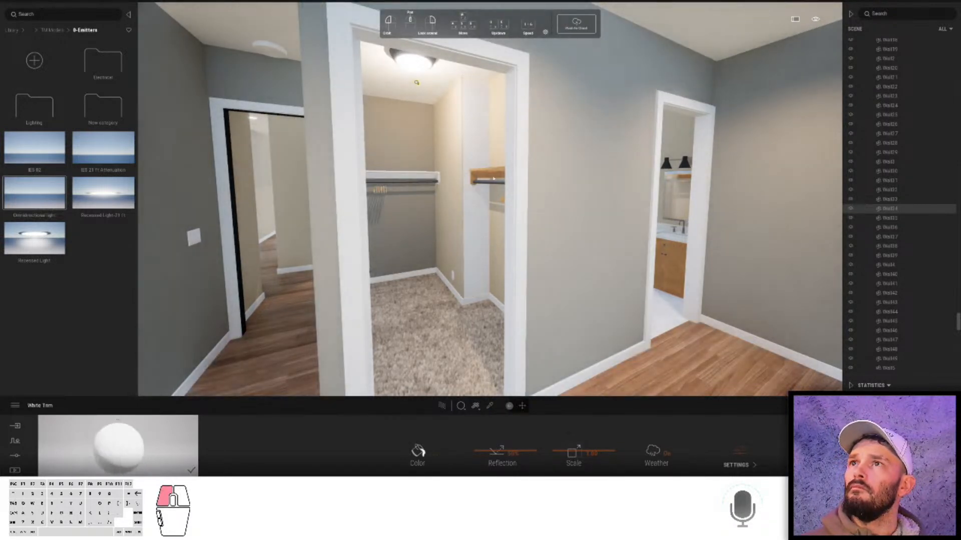
- Open the Bedroom Assys folder within the bedroom category of the user library's TM Models
key("s")
right_click_drag(486, 220, 539, 305)
key("s")
key("s")
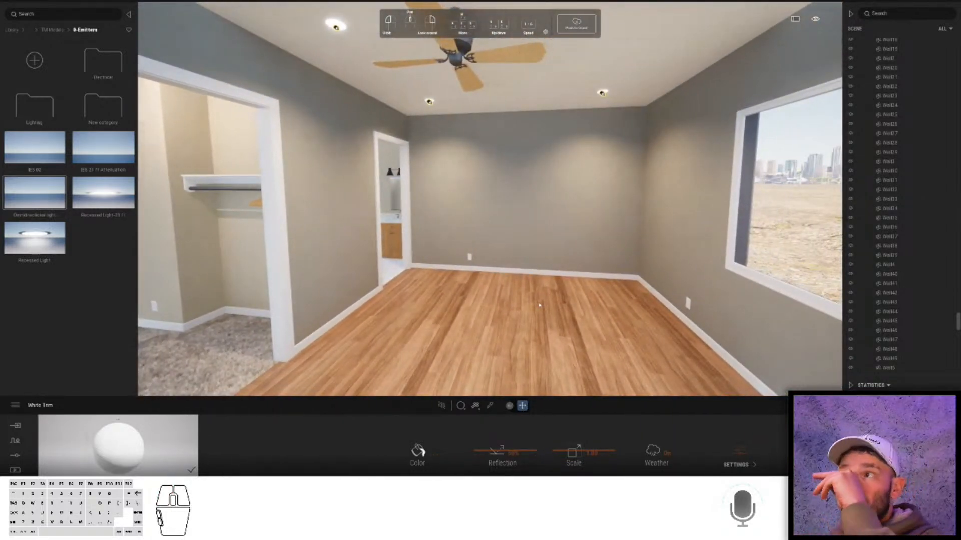
key("a")
right_click_drag(540, 305, 597, 255)
key("w")
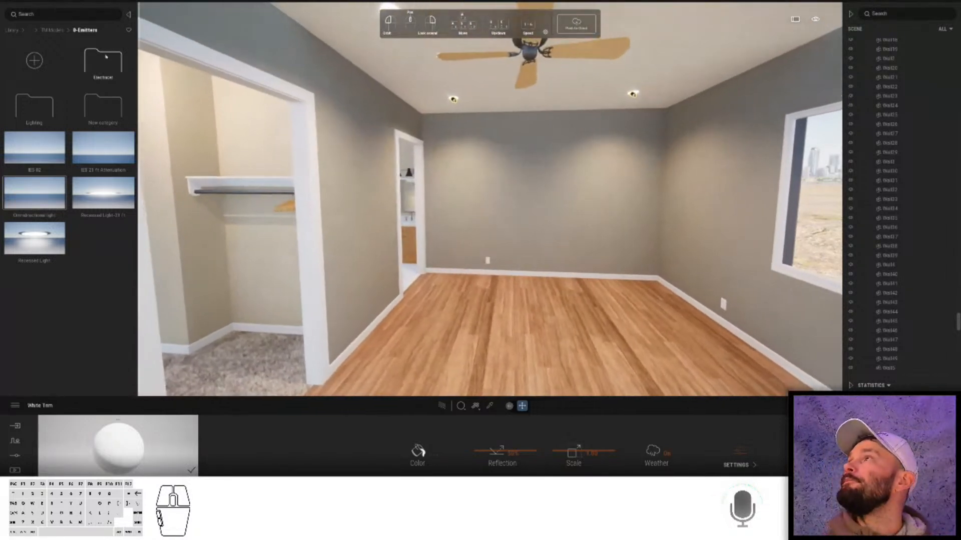
left_click(52, 30)
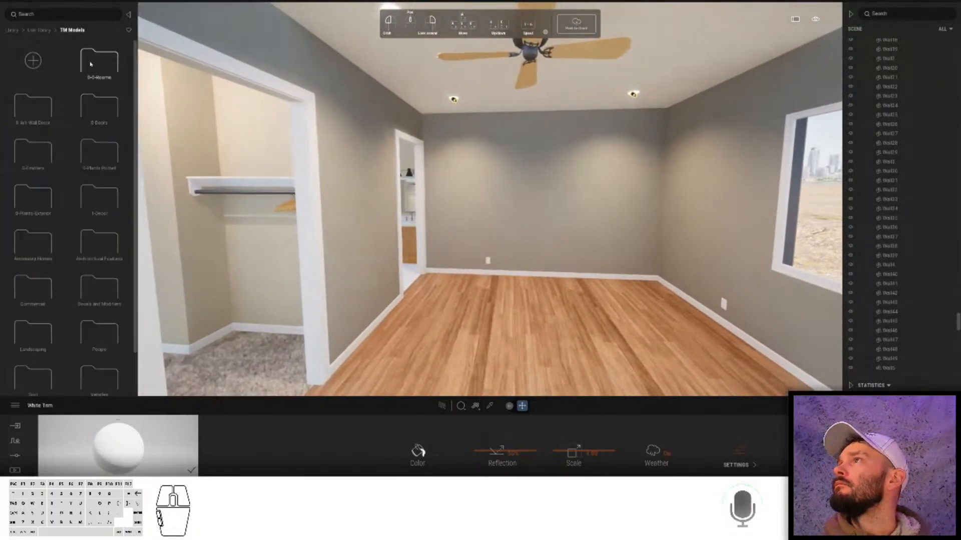
left_click(91, 63)
left_click(34, 105)
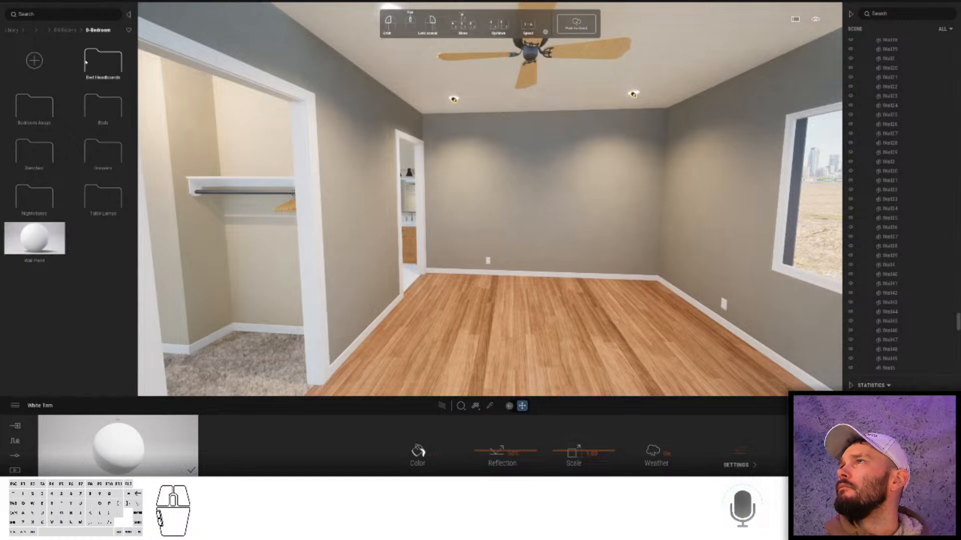
left_click(36, 105)
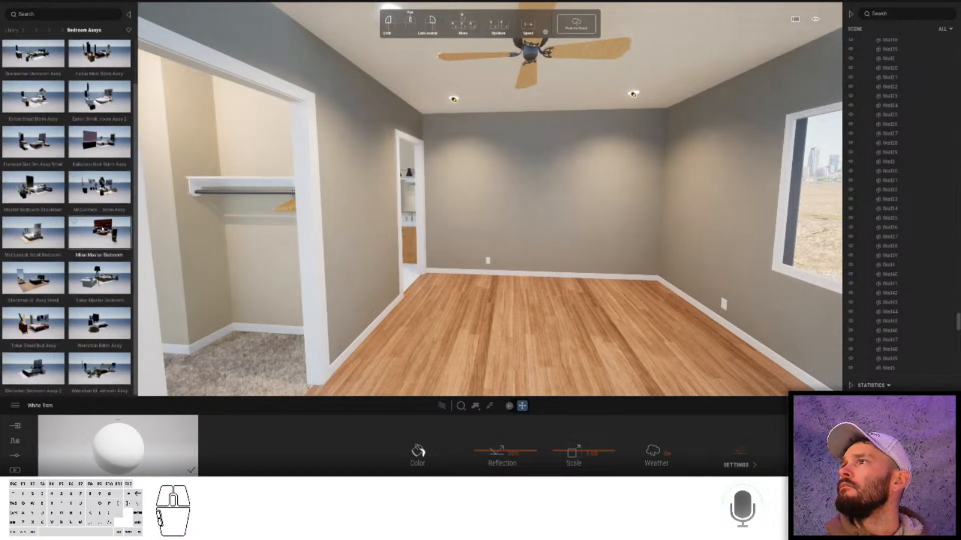
- Place the Master Bedroom-Stockman assembly in the empty bedroom and position its bed against the far wall
left_click(36, 190)
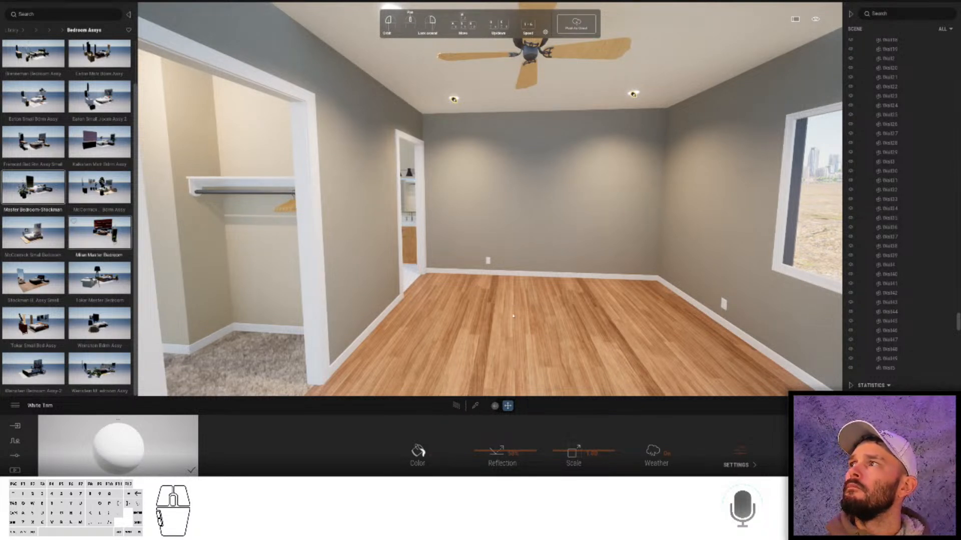
left_click(563, 342)
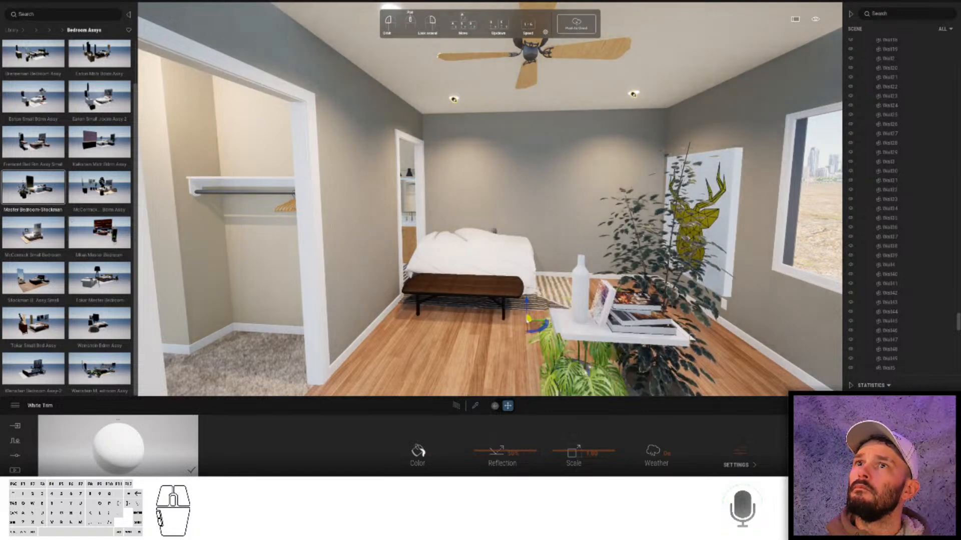
left_click_drag(562, 343, 576, 319)
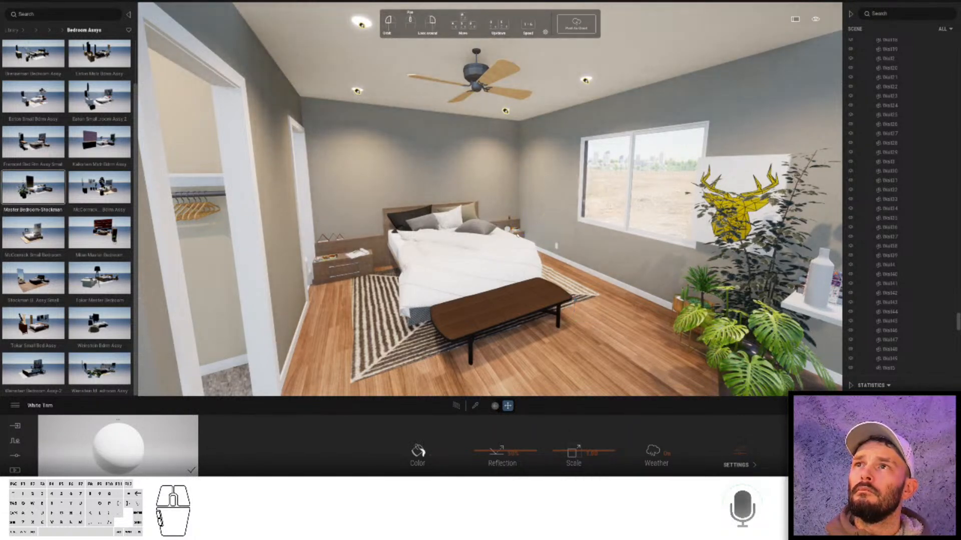
- Delete the nightstands on both sides of the bed
left_click(517, 235)
key("w")
key("Delete")
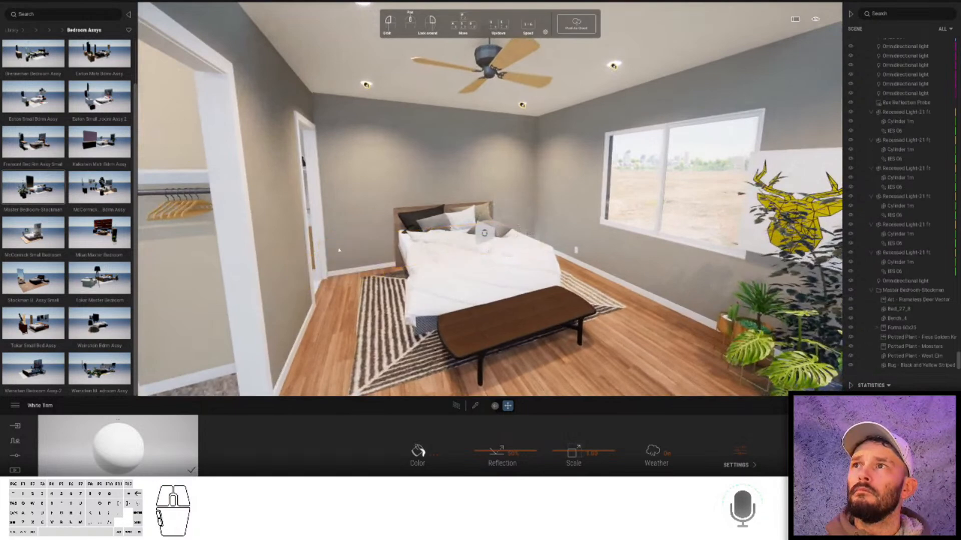
- Examine the bed, rug and bench placement from several viewpoints around the bedroom
key("d")
right_click_drag(450, 297, 496, 303)
key("w")
key("a")
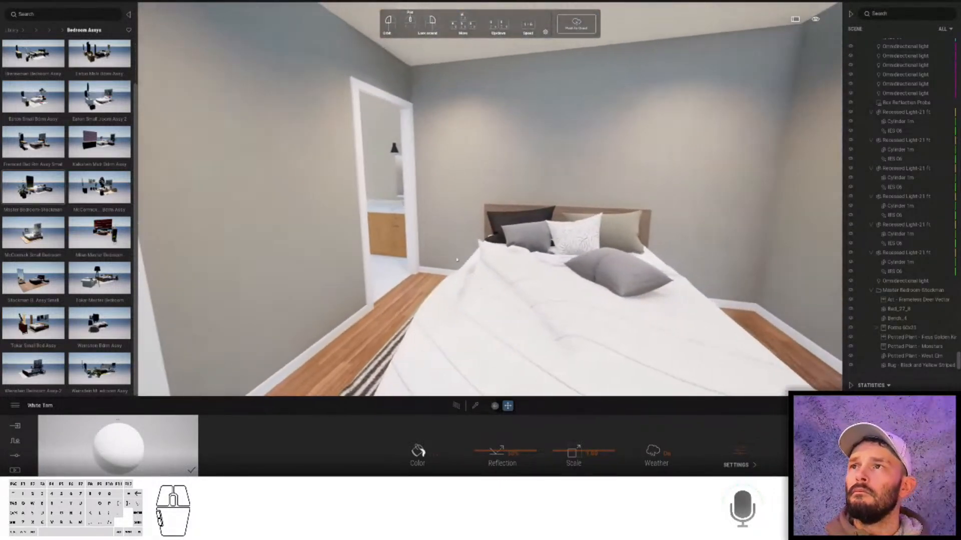
key("w")
key("s")
key("d")
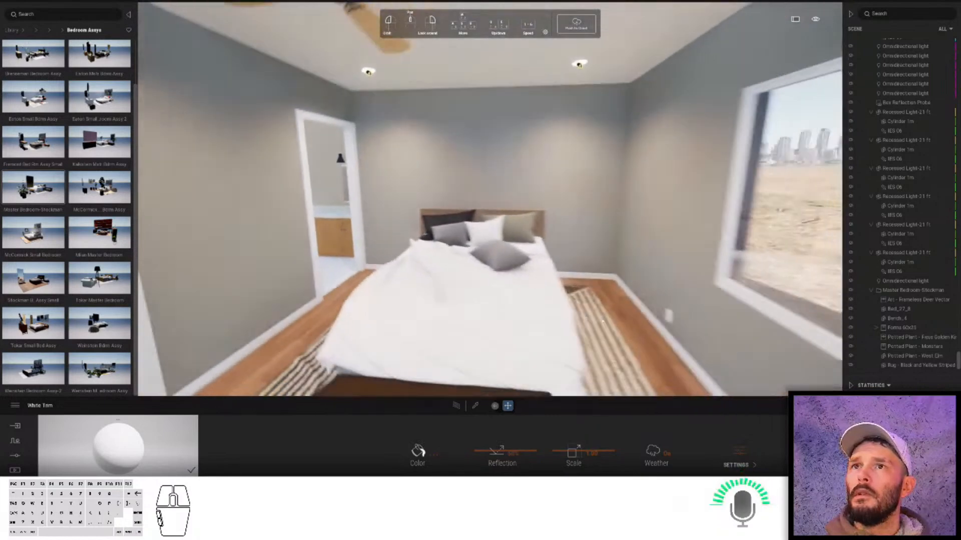
key("a")
key("s")
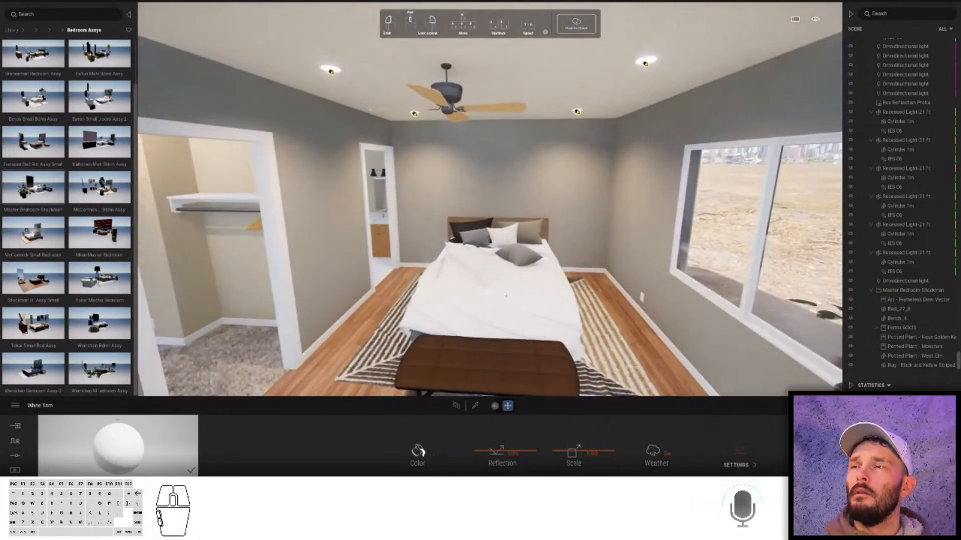
key("a")
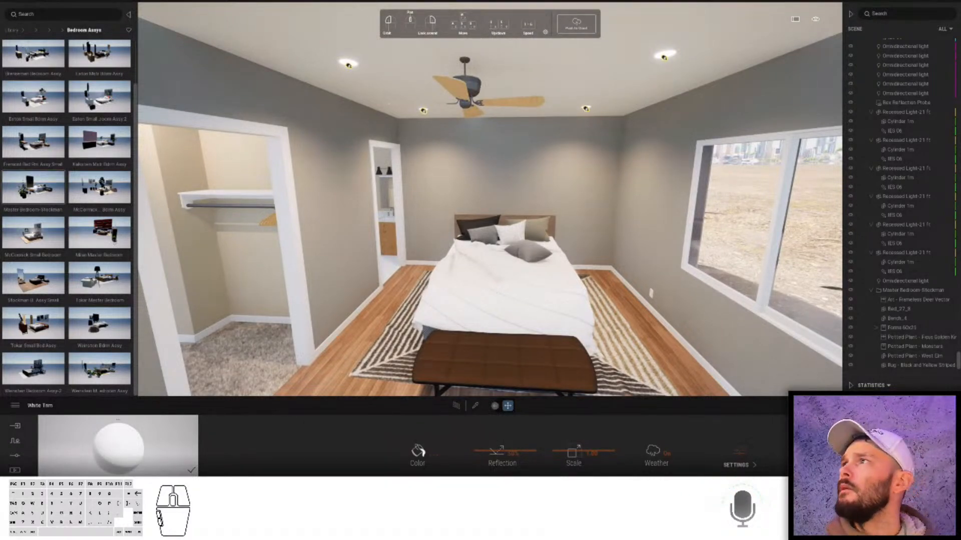
right_click_drag(534, 287, 527, 272)
key("a")
key("s")
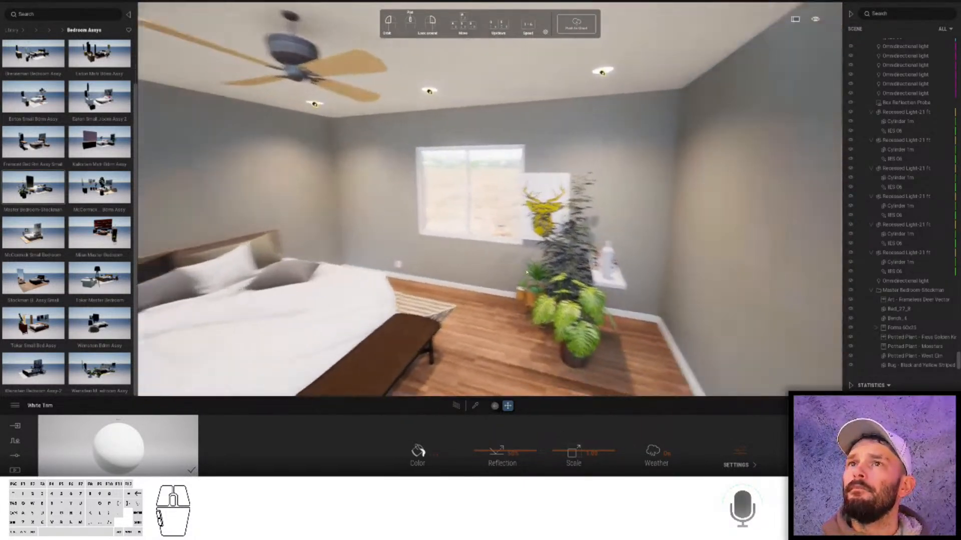
- Move the potted plants closer to the room corner by the side table and delete the deer art beside the window
left_click(513, 294)
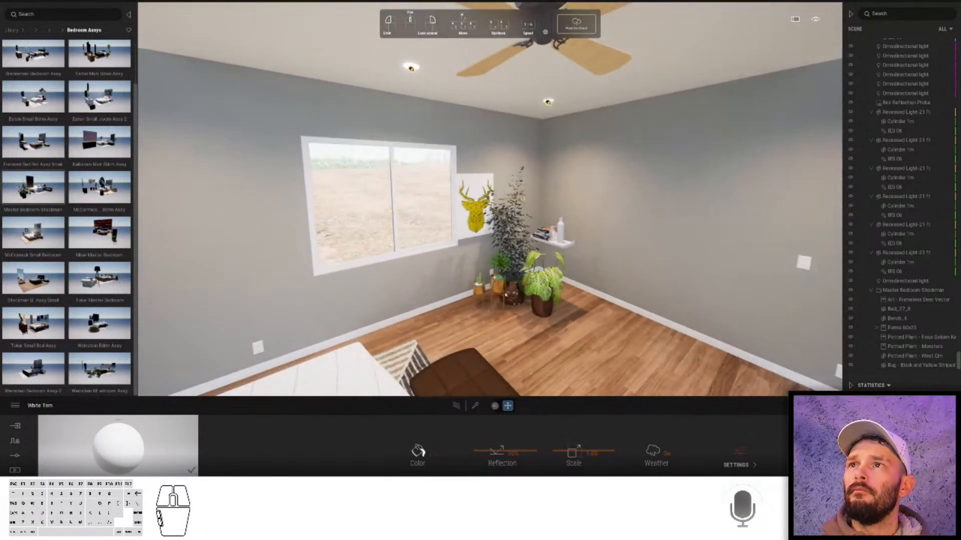
left_click(493, 289, "ctrl")
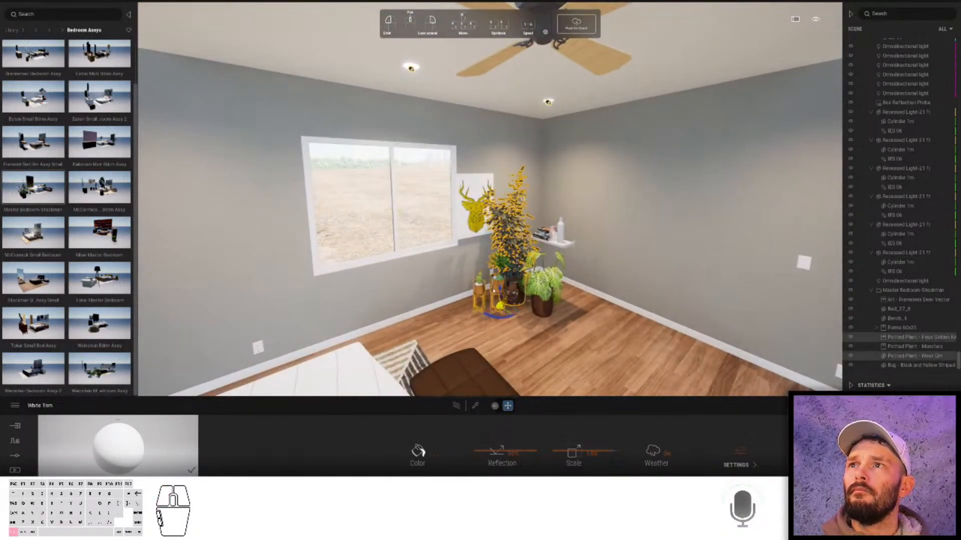
left_click_drag(501, 317, 564, 294)
left_click(543, 303)
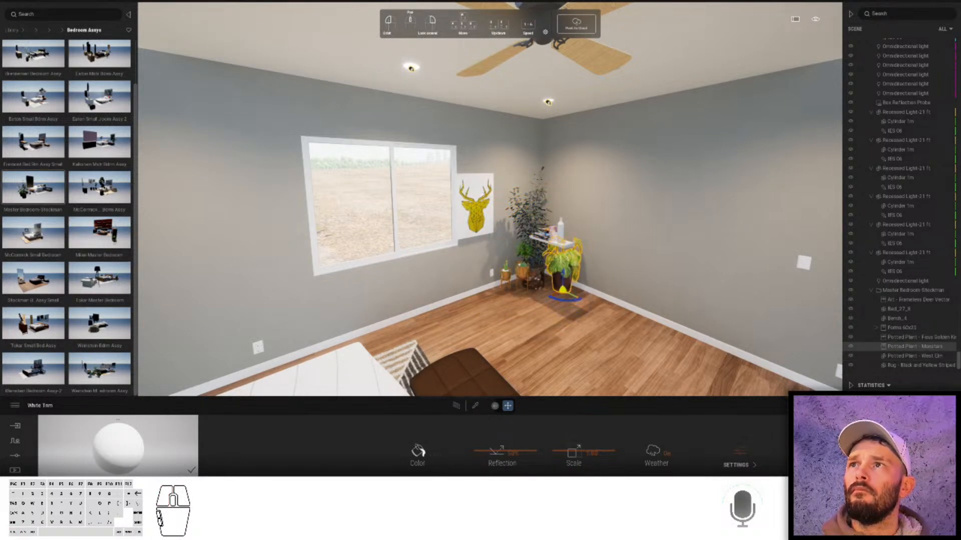
left_click(483, 194)
key("Delete")
- Place the South Wood headboard from the library's bed headboards folder beside the bed
left_click_drag(415, 285, 103, 193)
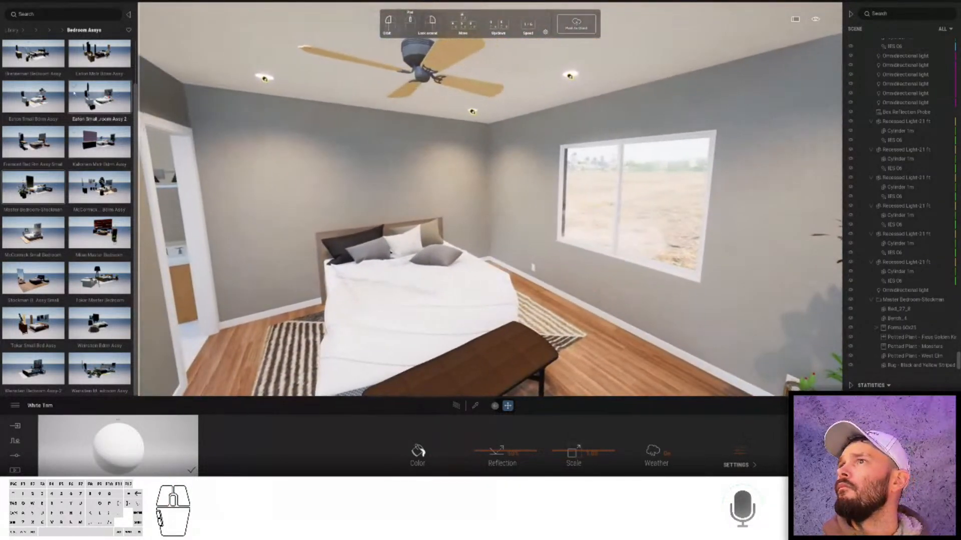
left_click(55, 31)
left_click(98, 60)
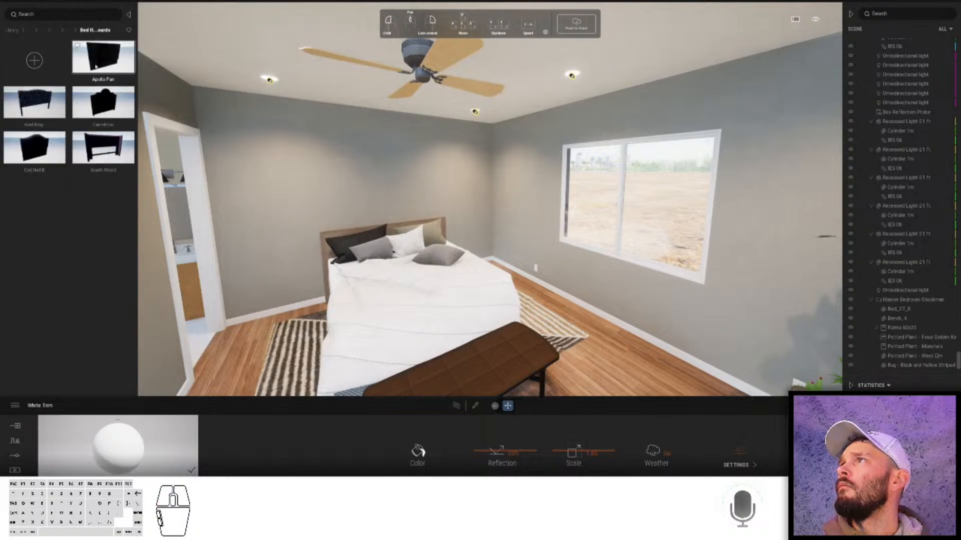
left_click(104, 148)
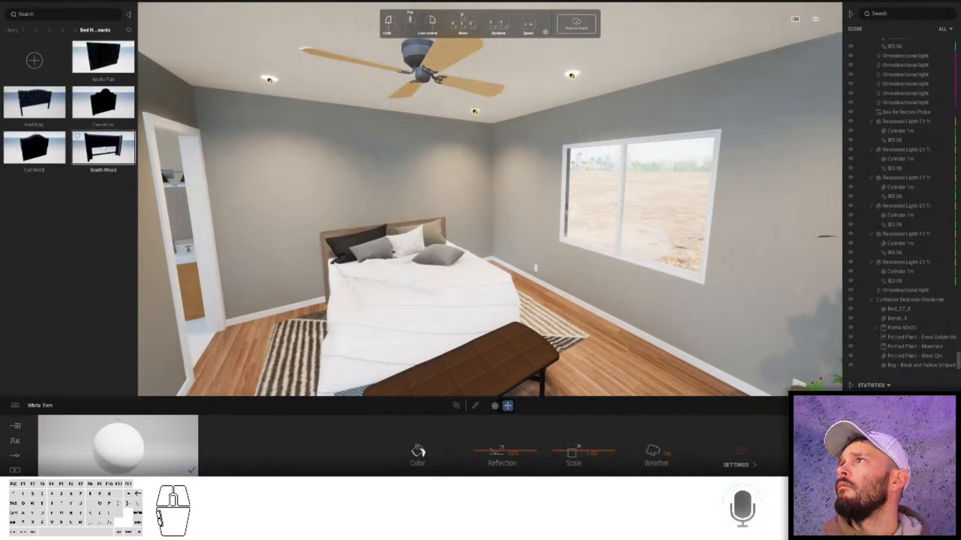
left_click_drag(272, 289, 302, 311)
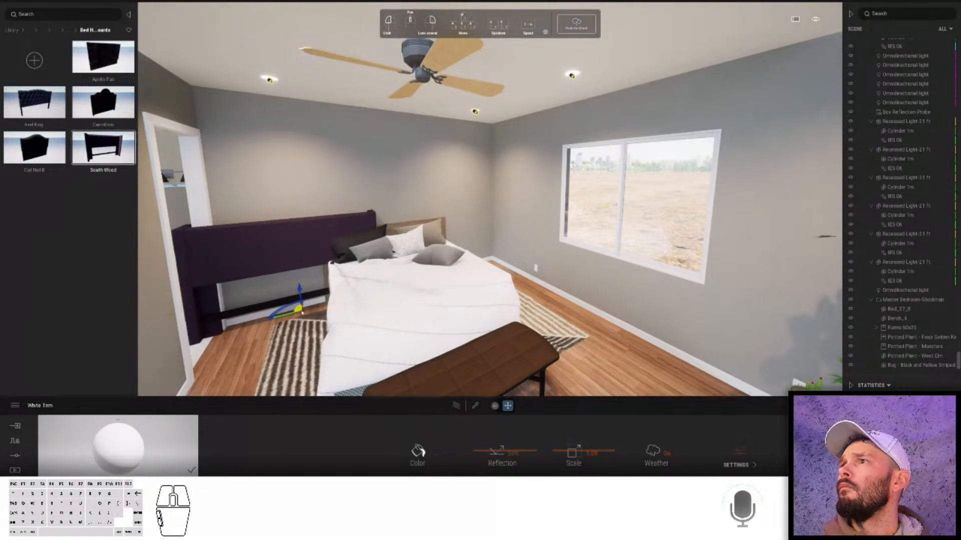
key("Escape")
- Rotate the South Wood headboard to face the room and move it behind the pillows at the head of the bed
left_click(287, 236)
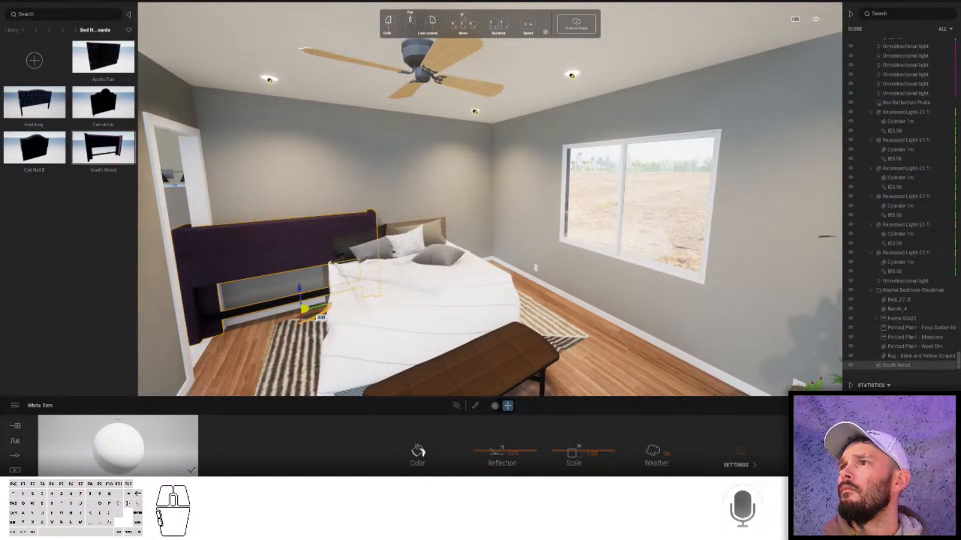
left_click_drag(311, 320, 234, 326)
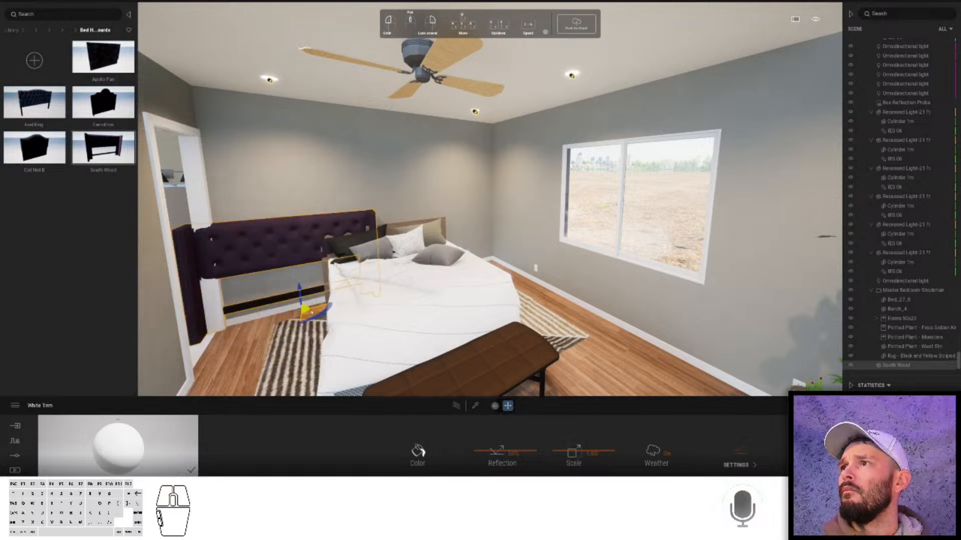
left_click_drag(311, 312, 403, 291)
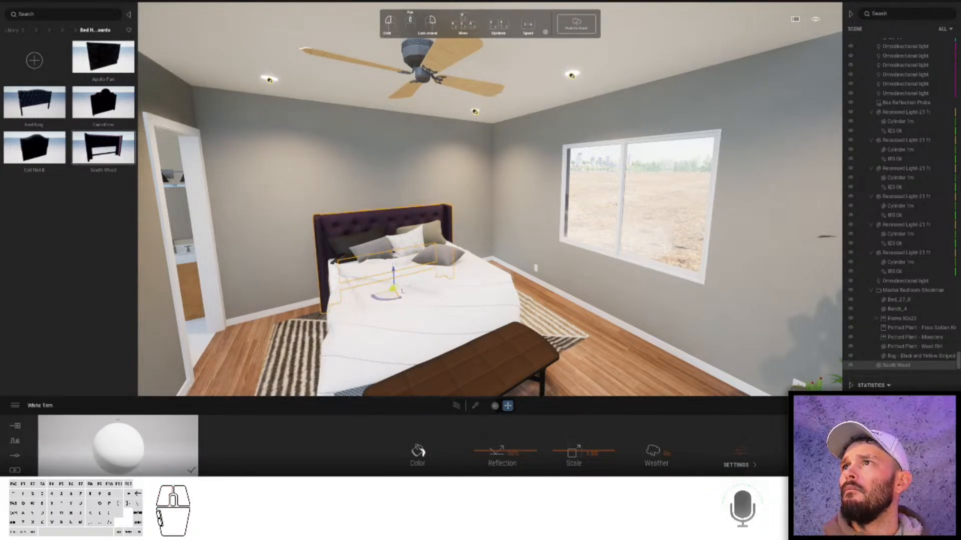
left_click(537, 310)
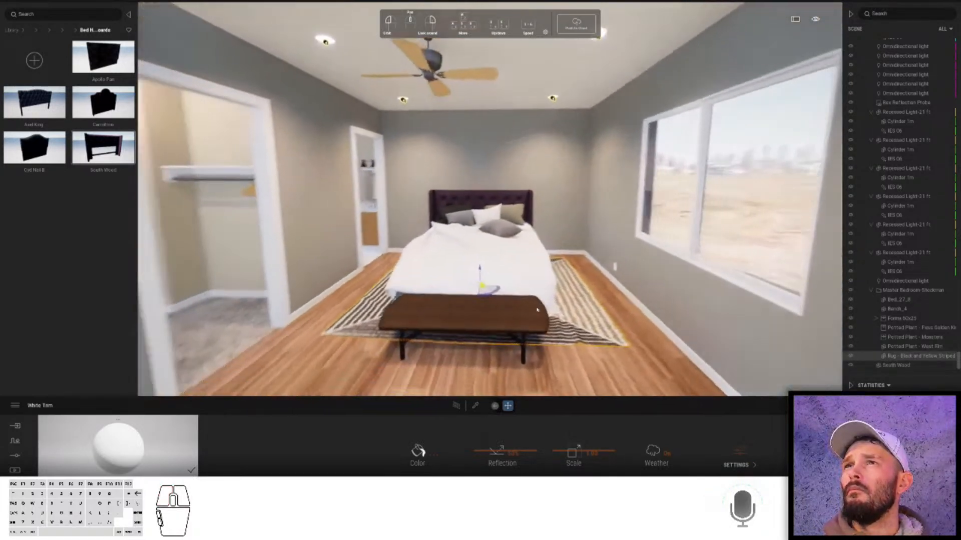
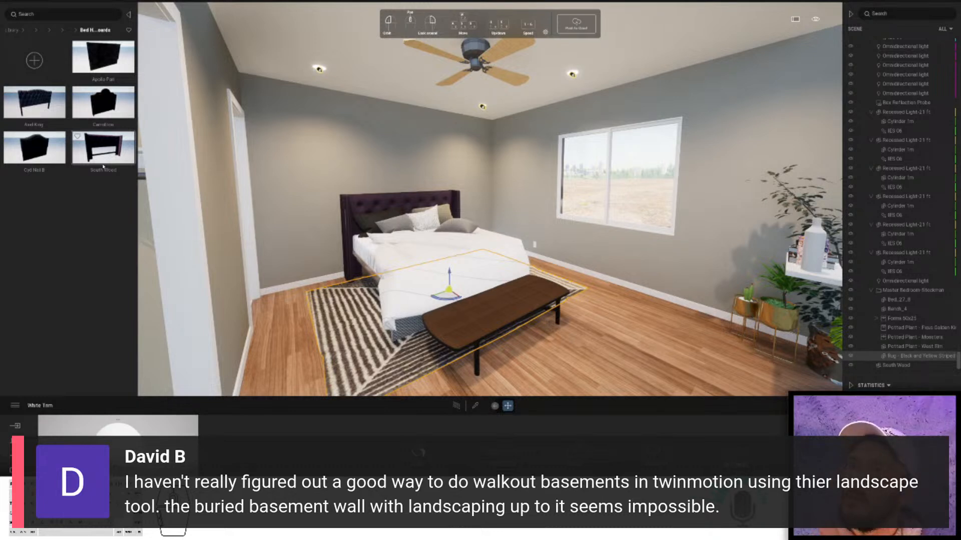
- Sculpt the terrain outside the house upward over the gravel border around the corner patio
key("s")
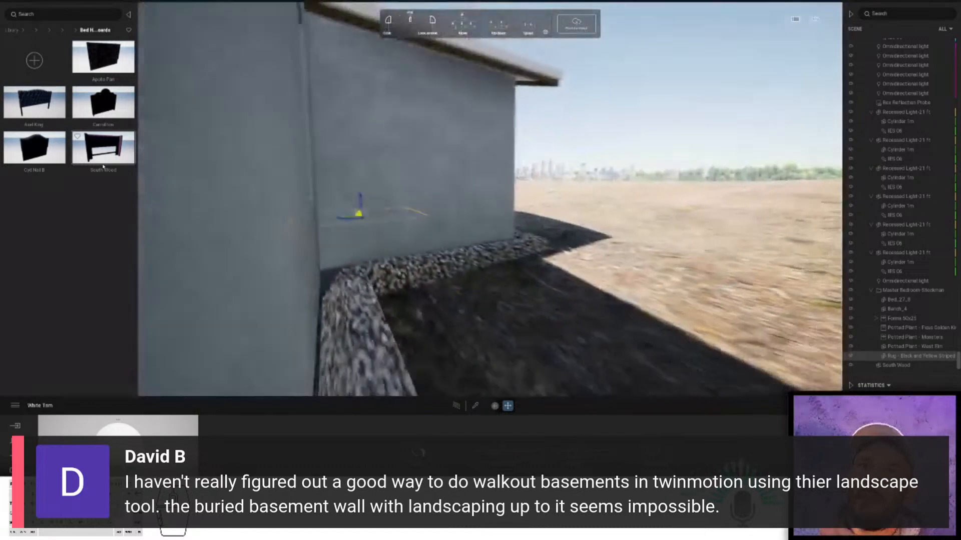
key("s")
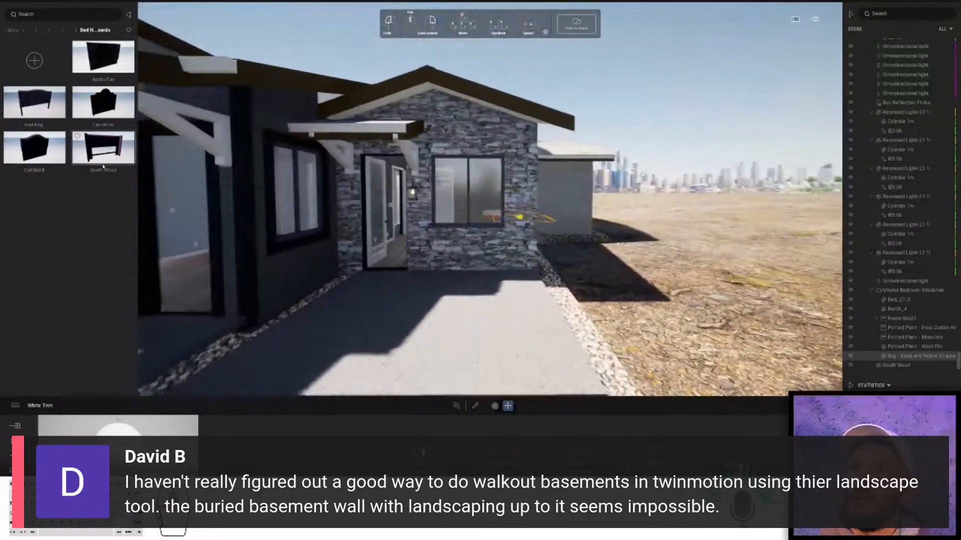
key("s")
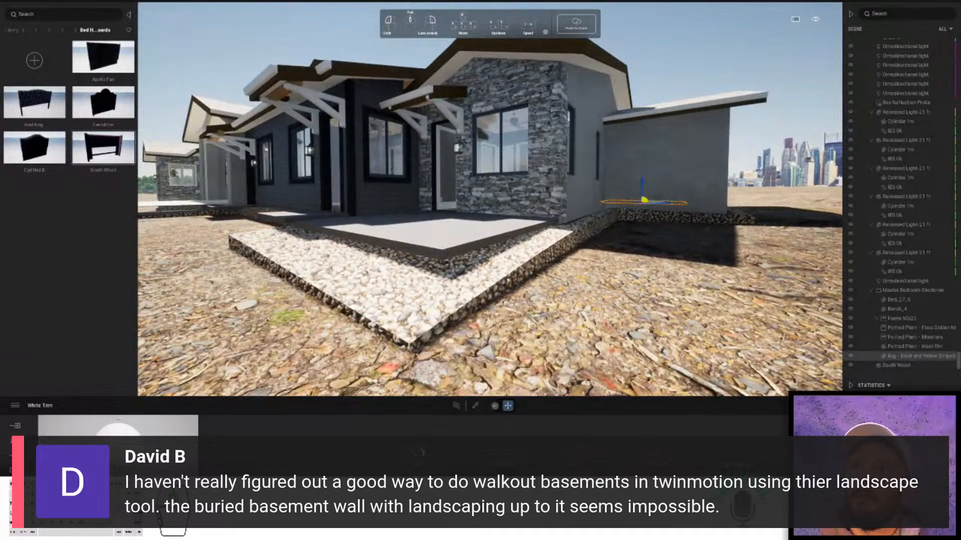
key("s")
key("e")
right_click_drag(619, 274, 611, 302)
left_click(610, 301)
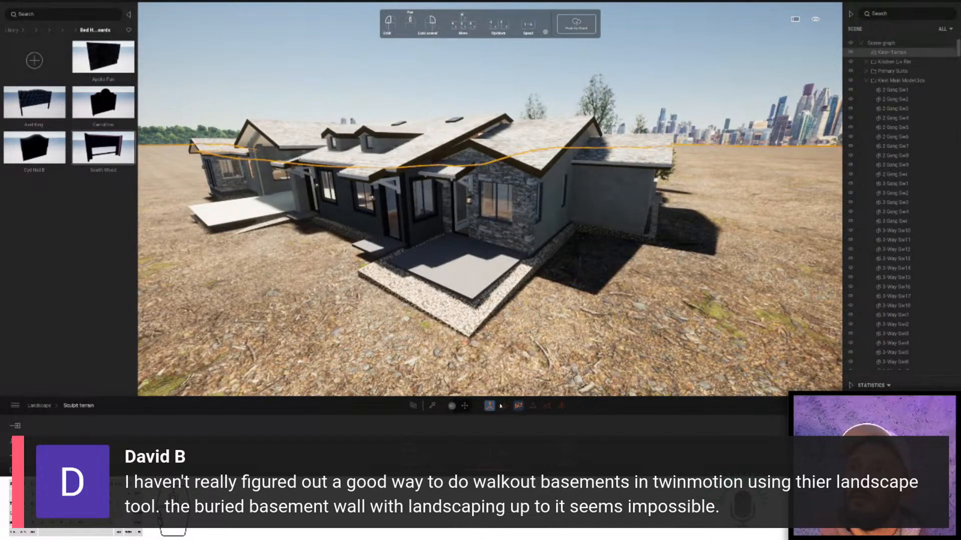
left_click_drag(584, 287, 553, 346)
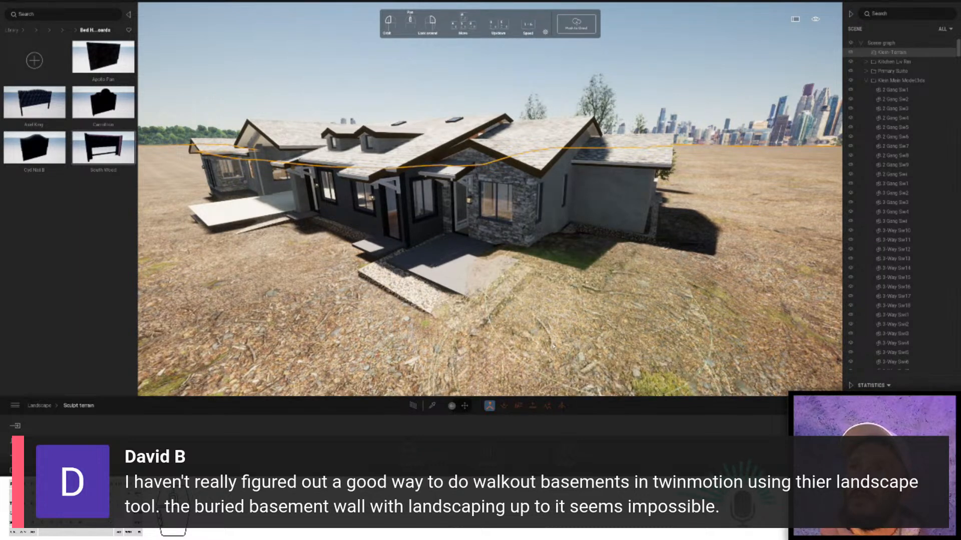
- Even out the sculpted terrain from the patio's front edge along the side wall with a different sculpting tool
left_click(562, 406)
mouse_move(395, 300)
left_mouse_down()
mouse_move(537, 285)
mouse_move(591, 246)
mouse_move(684, 225)
left_mouse_up()
key("Escape")
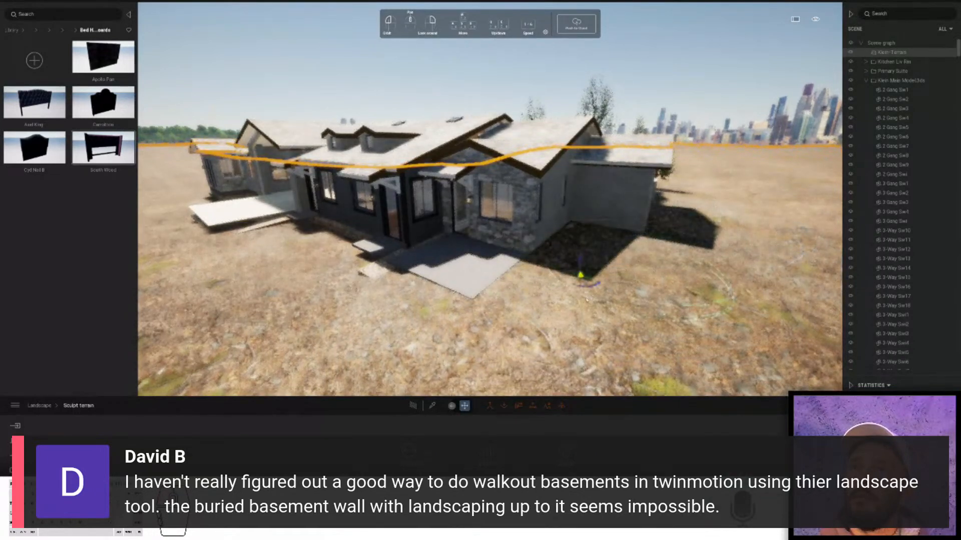
- Sample the White Trim material in the room with the dark window nook and apply it to the wooden closet shelf and its supports
right_click_drag(537, 308, 536, 309)
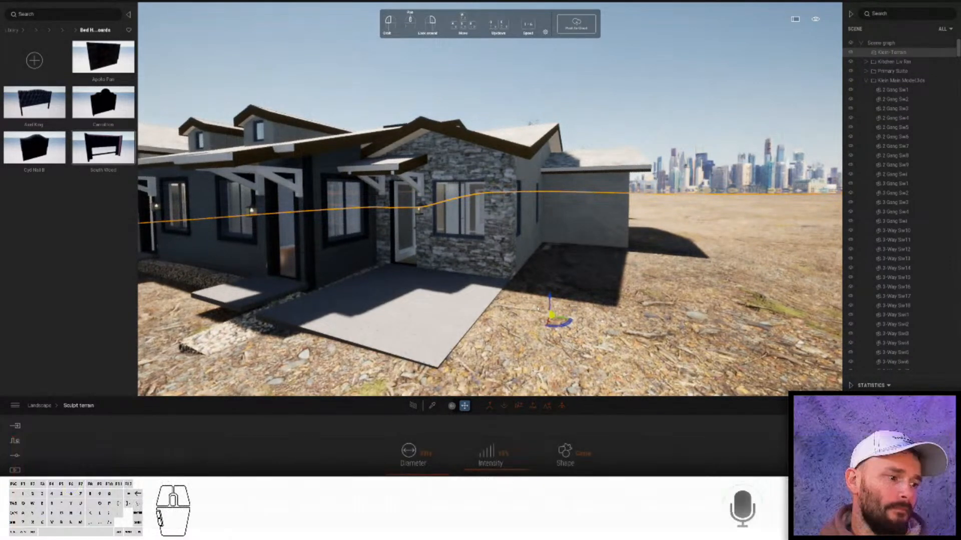
right_click_drag(537, 308, 538, 308)
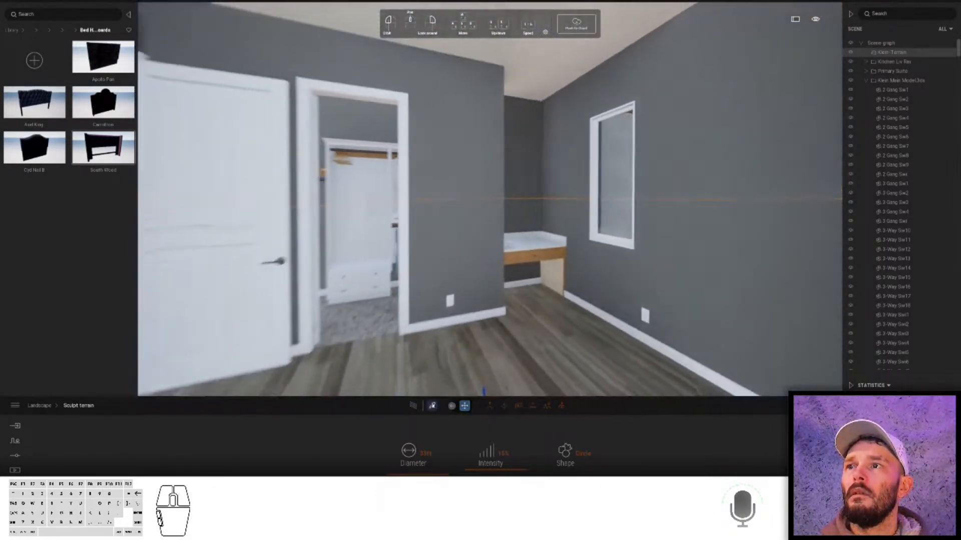
left_click(432, 406)
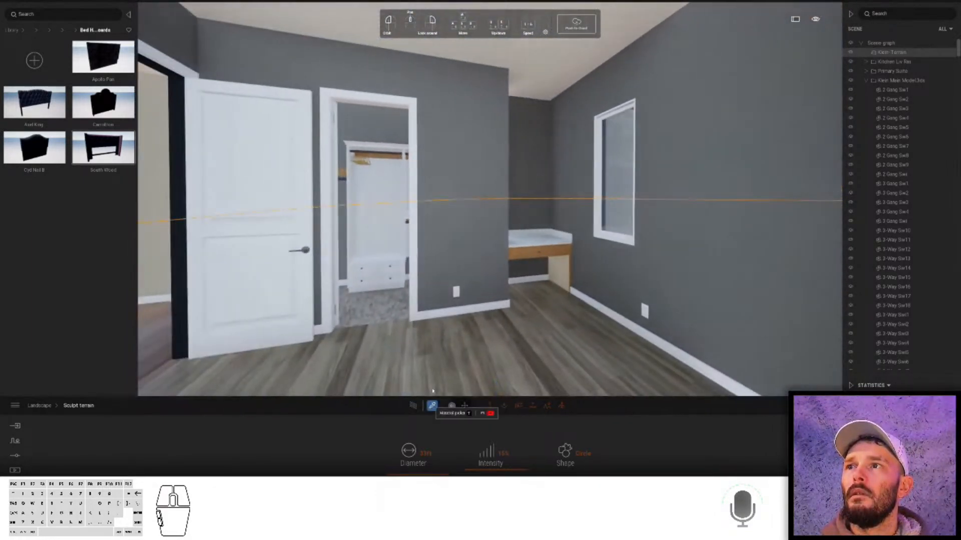
left_click(432, 314)
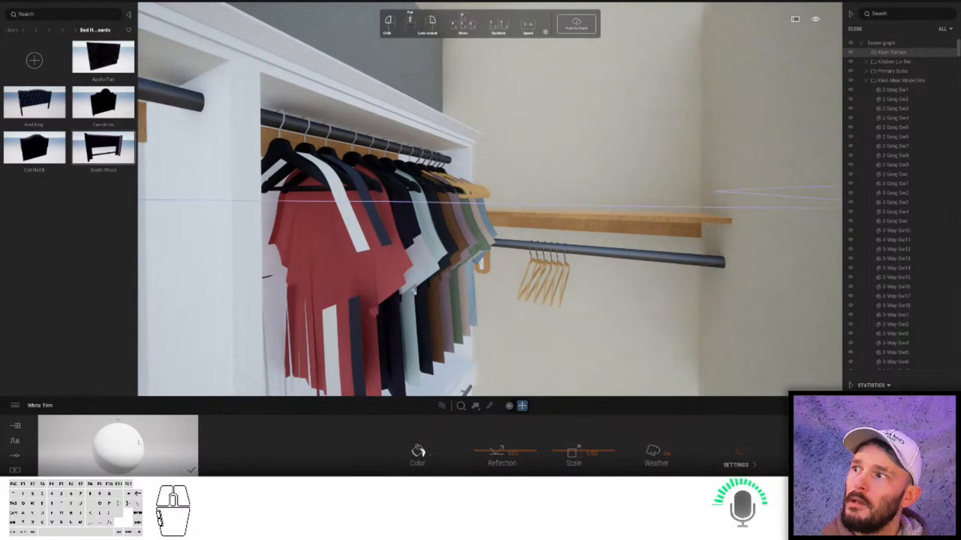
left_click(599, 222)
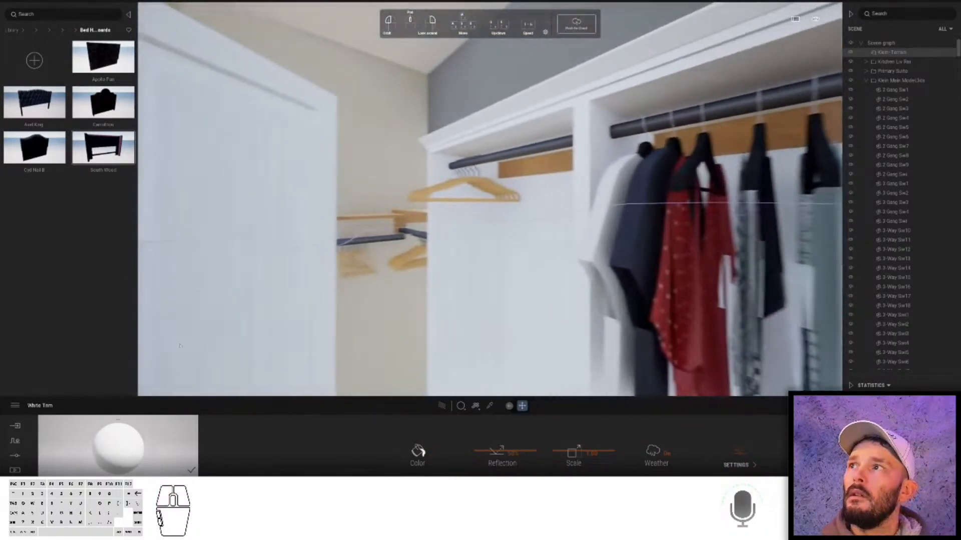
left_click_drag(131, 444, 170, 415)
left_click_drag(366, 241, 387, 217)
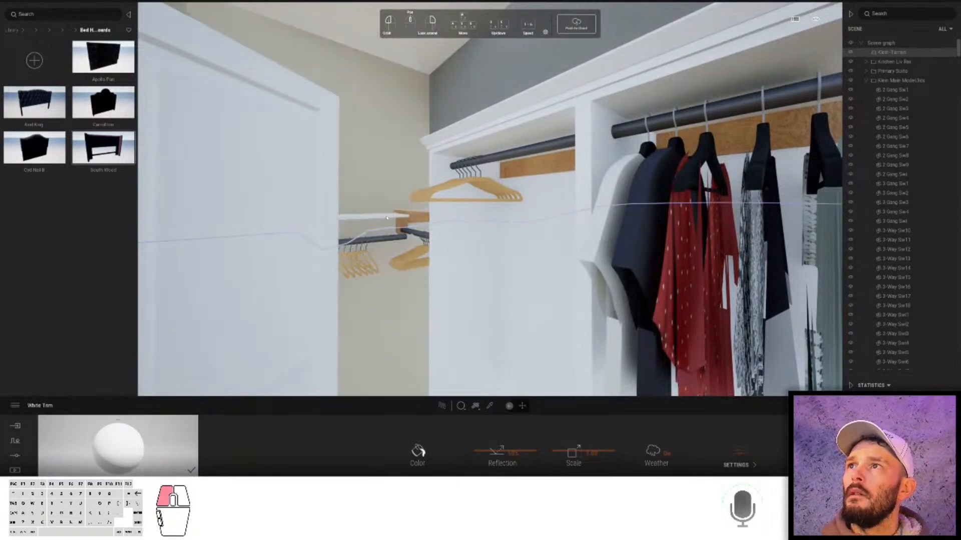
left_click_drag(144, 427, 380, 218)
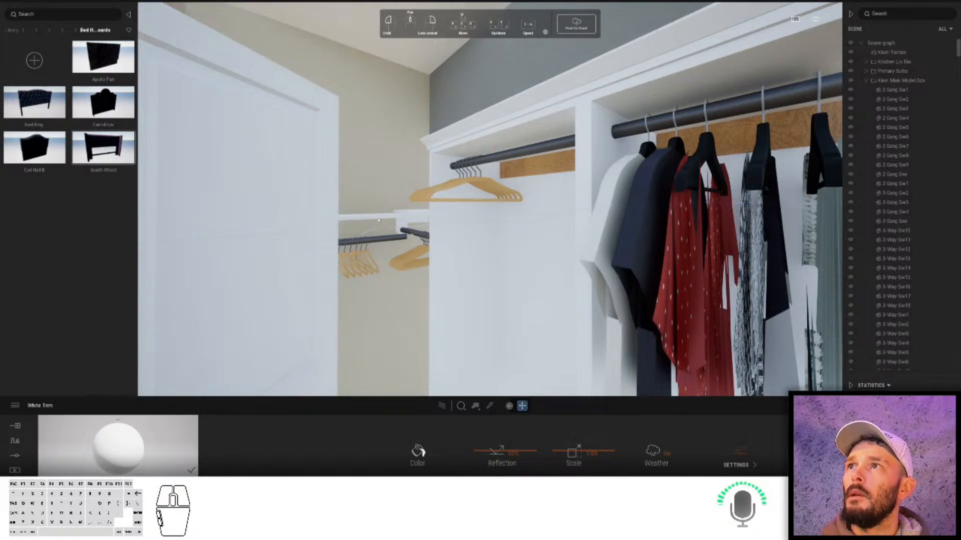
left_click(379, 220)
key("Delete")
- Sample the hallway's oak floor material and apply it to the adjoining gray-walled bedroom's floor
left_click_drag(345, 342, 380, 341)
key("s")
right_click_drag(381, 342, 380, 341)
key("w")
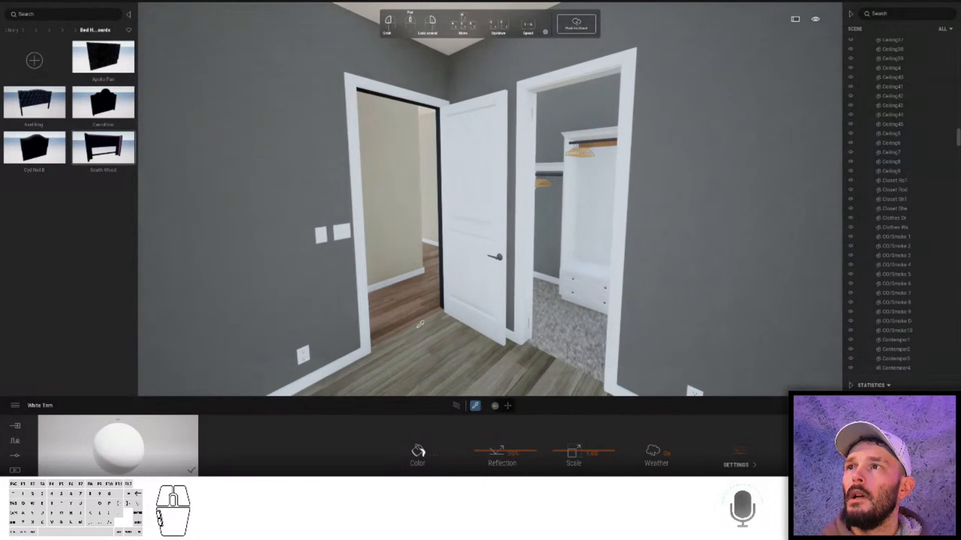
left_click(410, 304)
left_click_drag(120, 446, 390, 374)
- Sample the White Trim material from the baseboard inside the room and apply it to the dark door frame
right_click_drag(403, 356, 404, 357)
key("w")
key("s")
key("d")
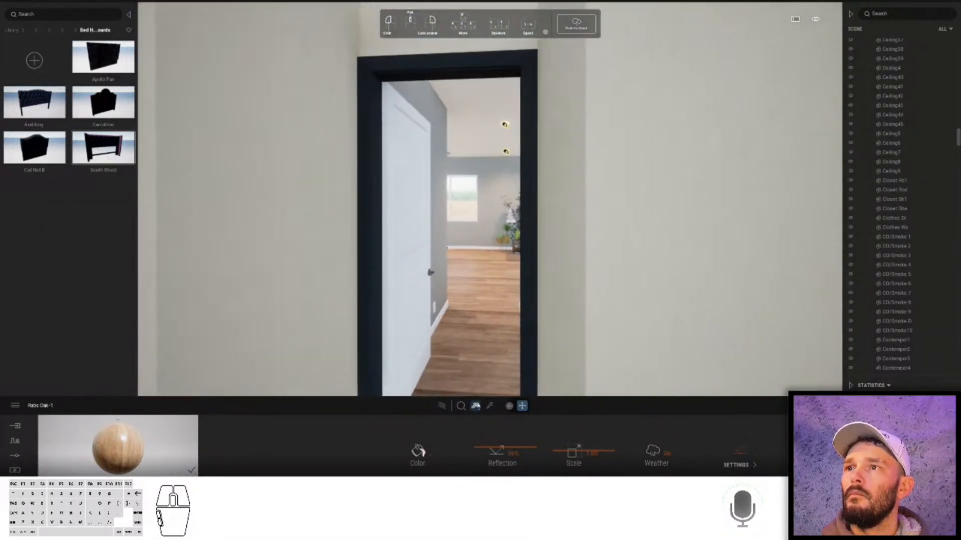
key("a")
left_click(490, 406)
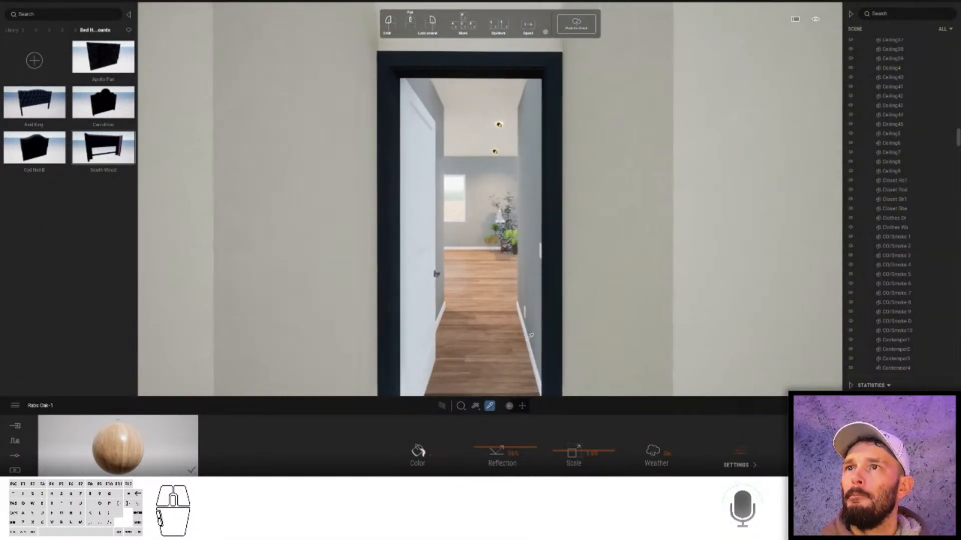
left_click(529, 337)
left_click_drag(137, 447, 391, 261)
- Place NIGHTSTAND_5 from the library's bedroom nightstands folder on the floor beside the primary bedroom's bed
key("w")
key("w")
right_click_drag(410, 260, 270, 254)
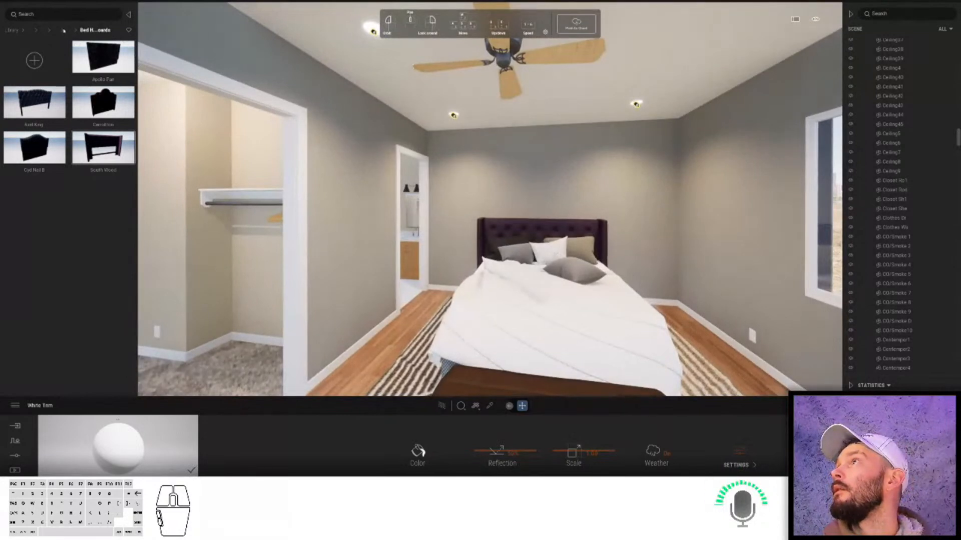
left_click(56, 32)
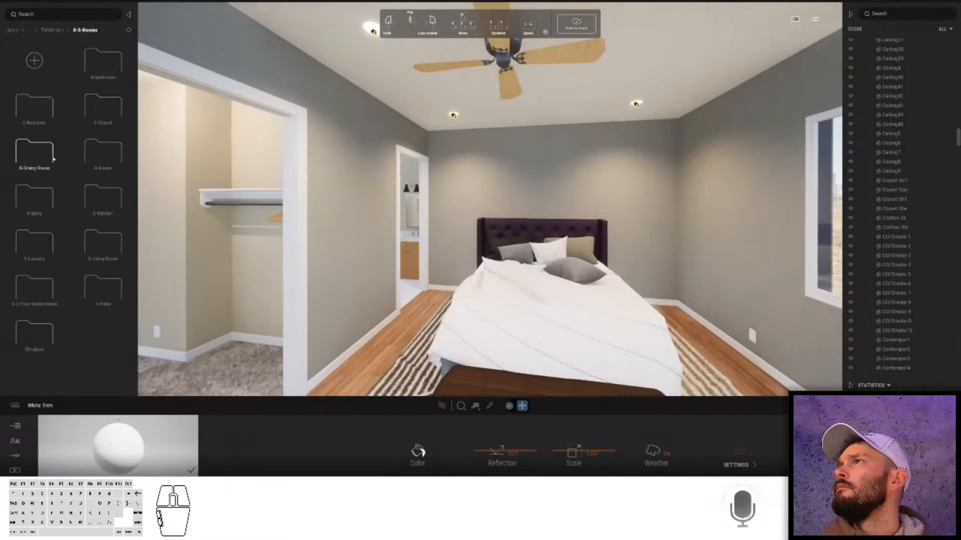
left_click(47, 118)
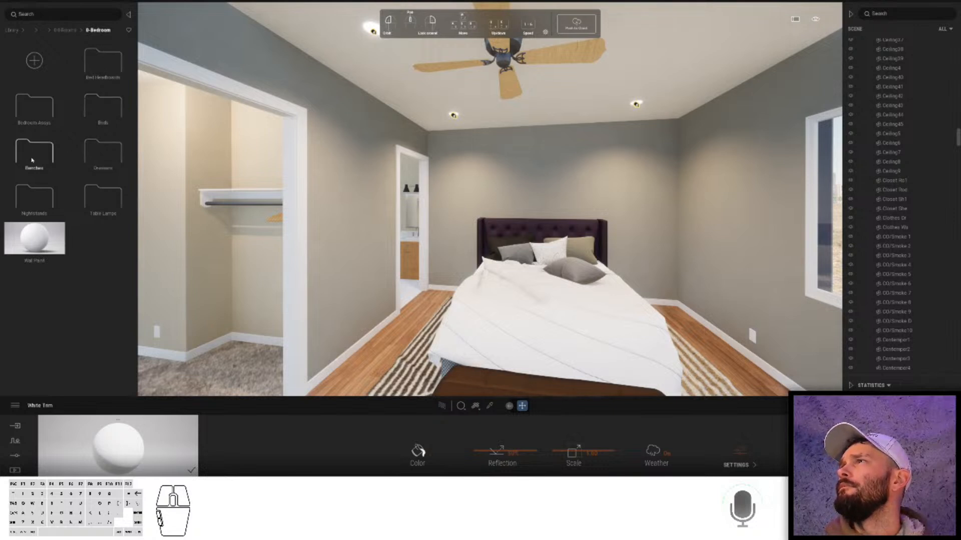
left_click(33, 195)
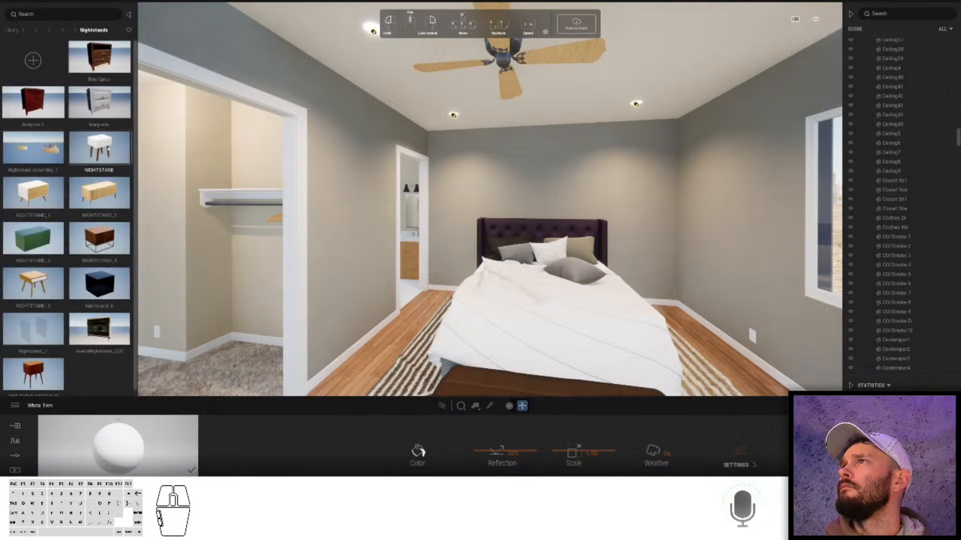
scroll(86, 216, "down", 1)
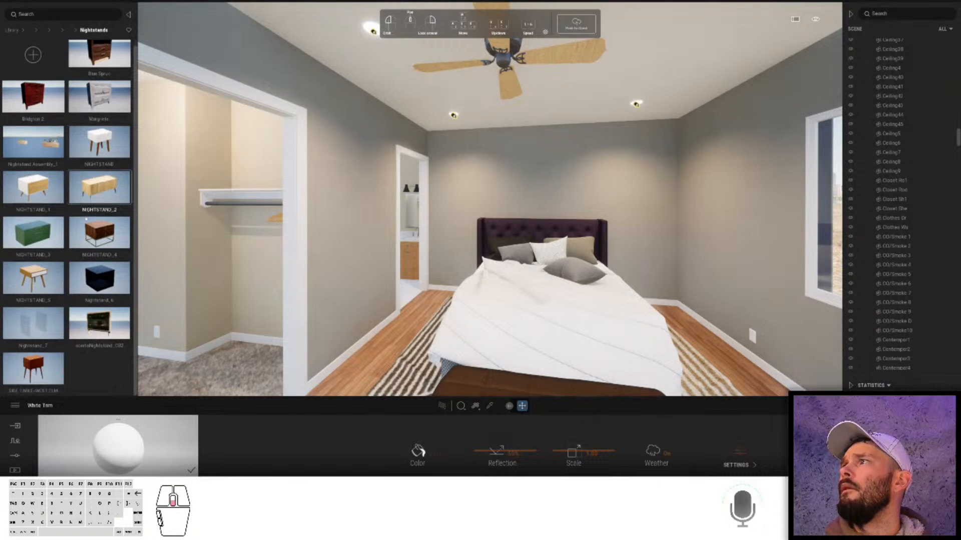
left_click(33, 281)
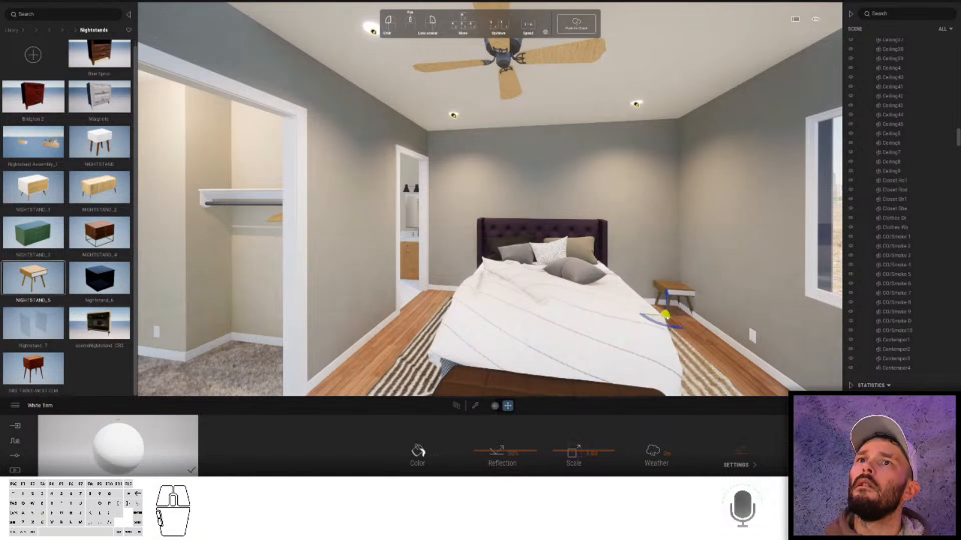
left_click(660, 316)
- Turn the placed nightstand so its drawer faces the room beside the headboard
key("d")
right_click_drag(660, 318, 618, 334)
left_click(598, 343)
right_click(598, 342)
left_click(615, 312)
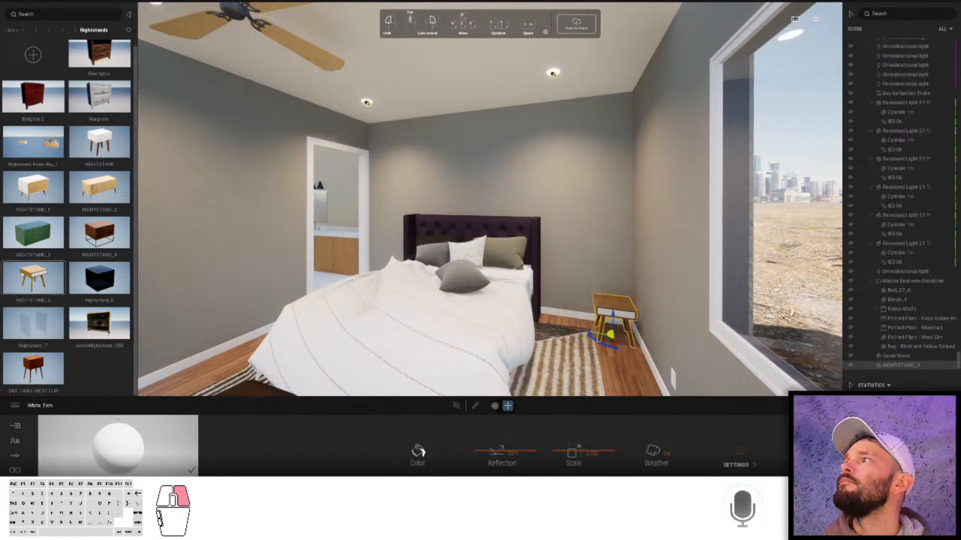
- Delete NIGHTSTAND_5 from the library and add the reoriented nightstand from the scene to the user library in its place
left_click(19, 309)
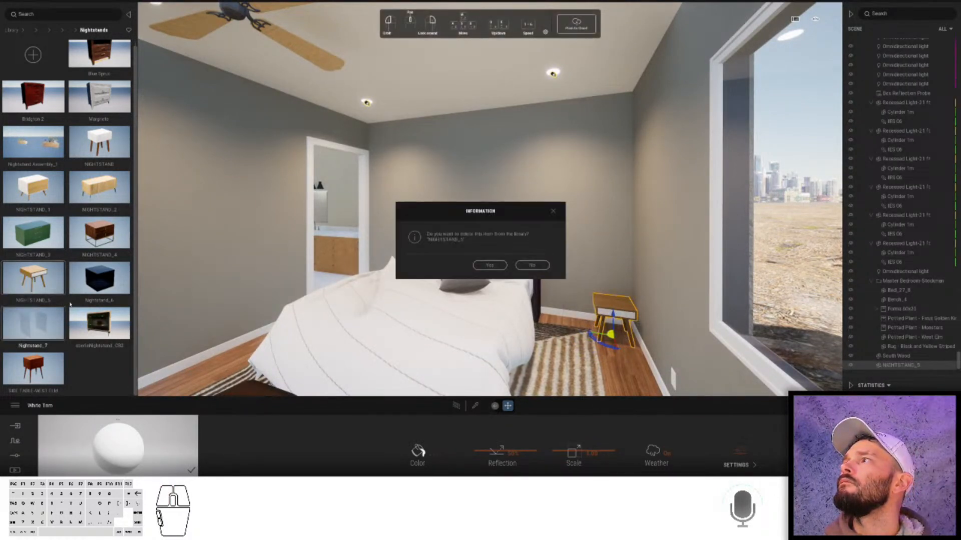
left_click(480, 267)
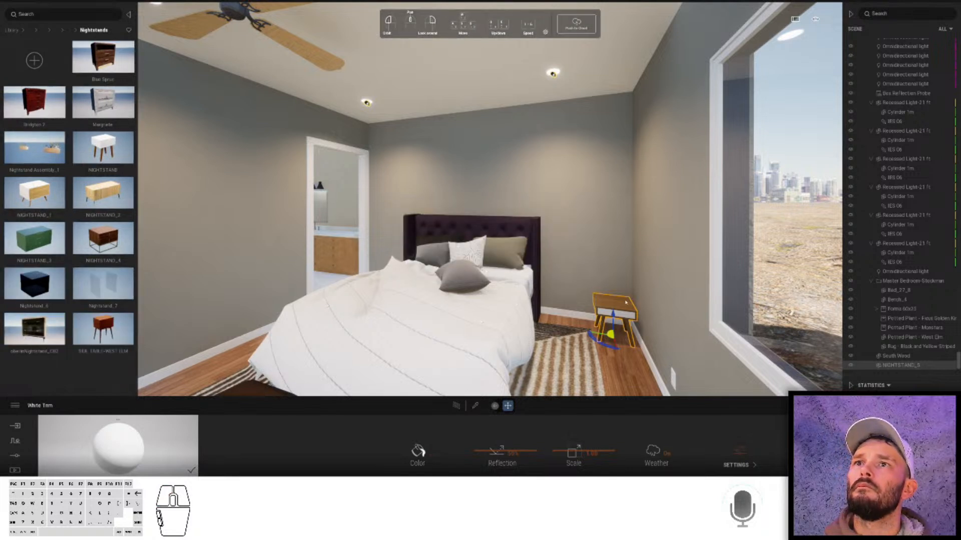
right_click(909, 367)
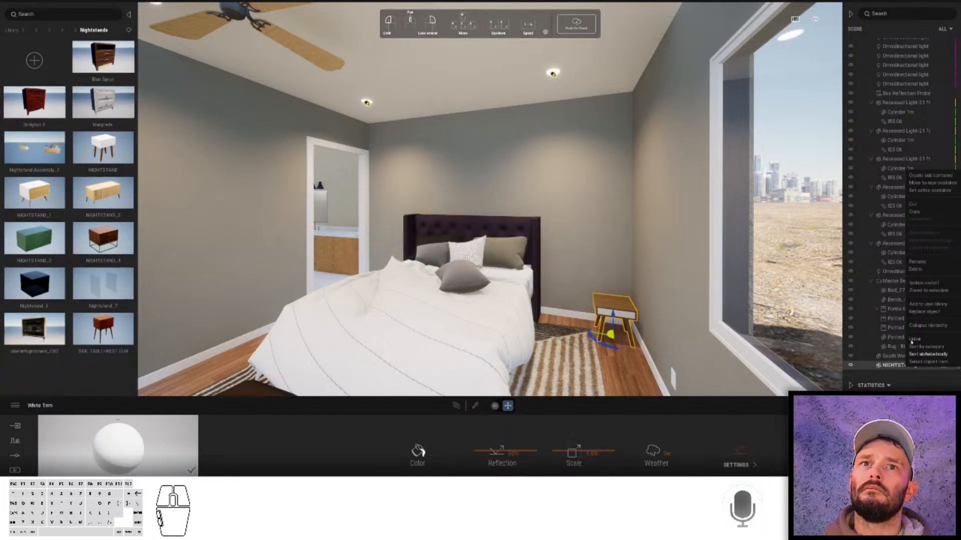
left_click(928, 307)
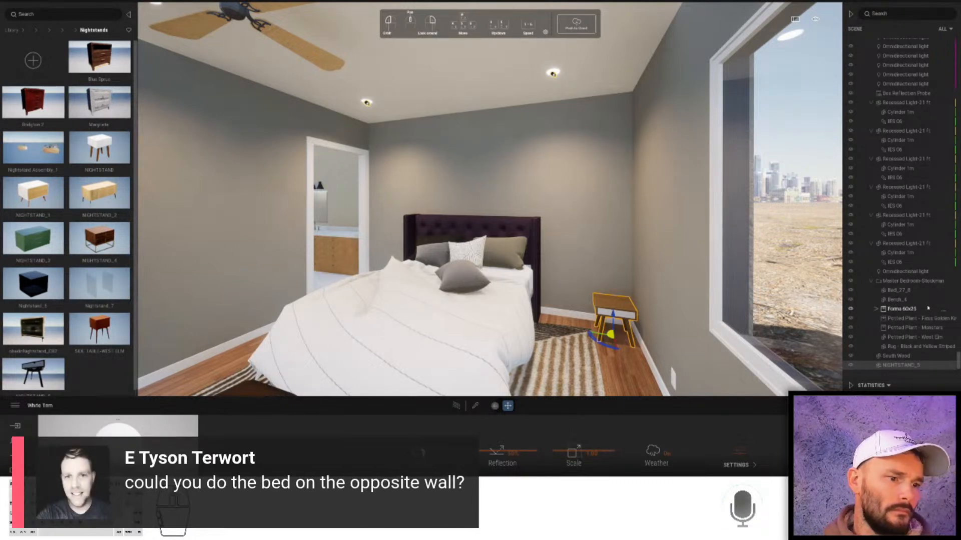
- Select the bed, headboard, nightstand, bench and striped rug together
right_click_drag(501, 216, 351, 240)
middle_click_drag(391, 248, 370, 239)
scroll(369, 239, "down", 3)
right_click_drag(369, 239, 480, 280)
key("w")
left_click_drag(480, 281, 307, 220)
left_click(336, 253, "ctrl")
left_click(326, 268, "ctrl")
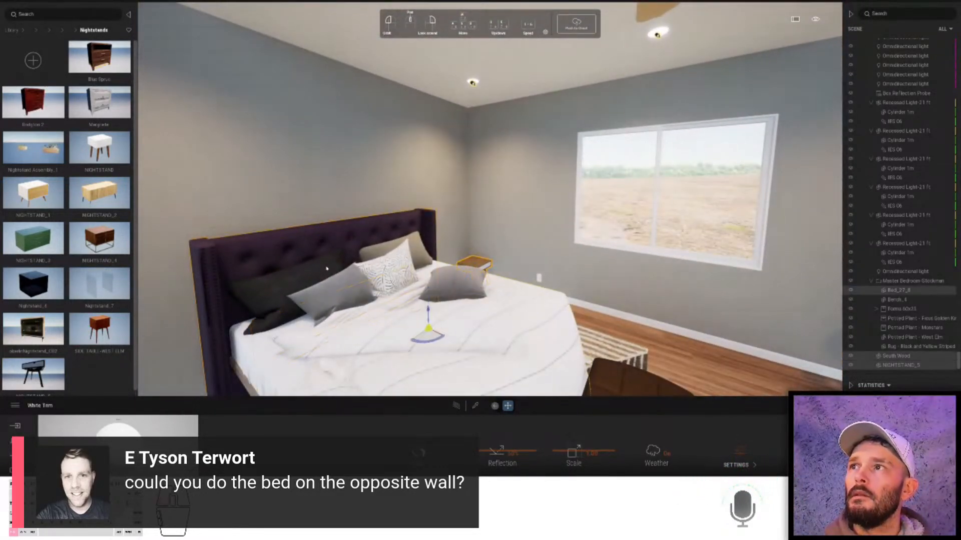
key("s")
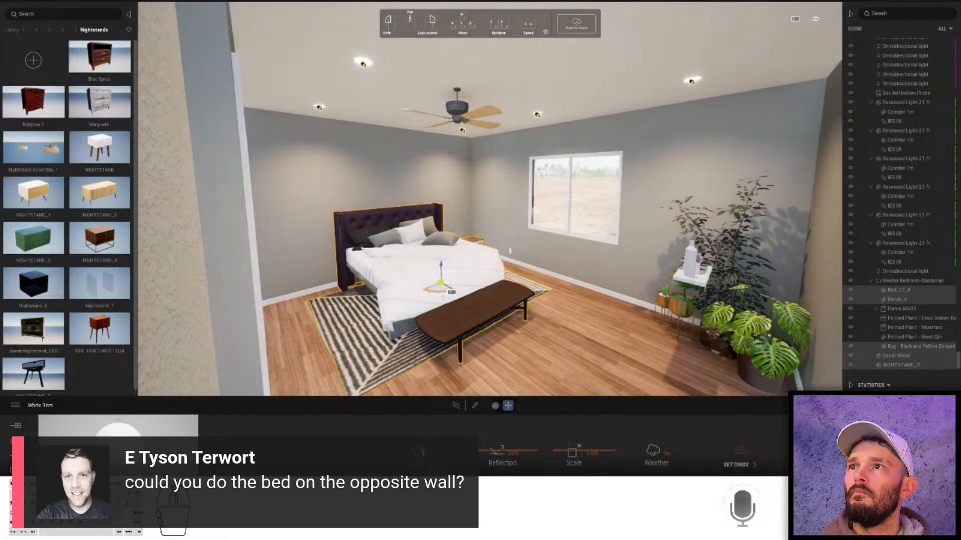
- Turn the selected bed set around and move it so the headboard stands against the opposite wall
left_click_drag(428, 293, 360, 297)
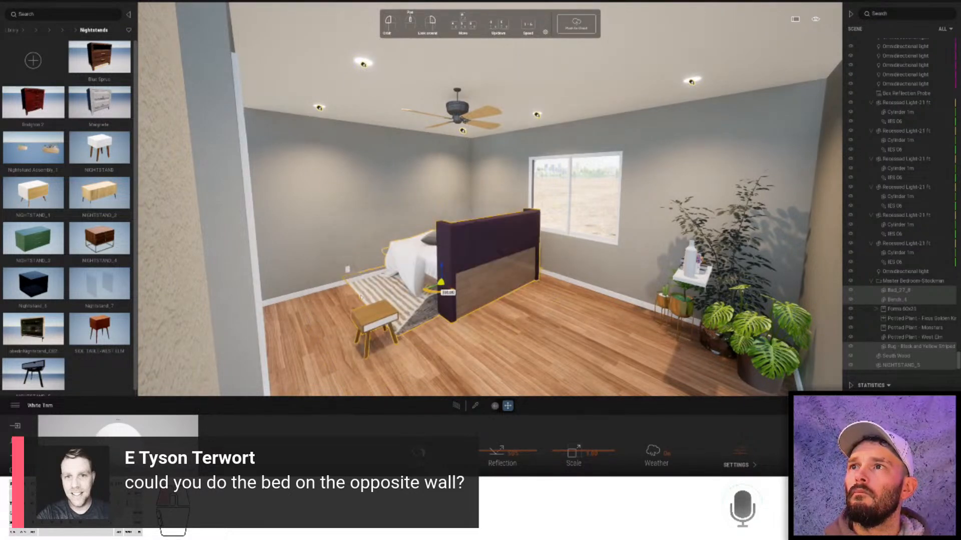
key("w")
right_click_drag(435, 299, 516, 322)
left_click_drag(219, 325, 498, 326)
key("a")
right_click_drag(498, 326, 569, 330)
left_click_drag(436, 296, 494, 287)
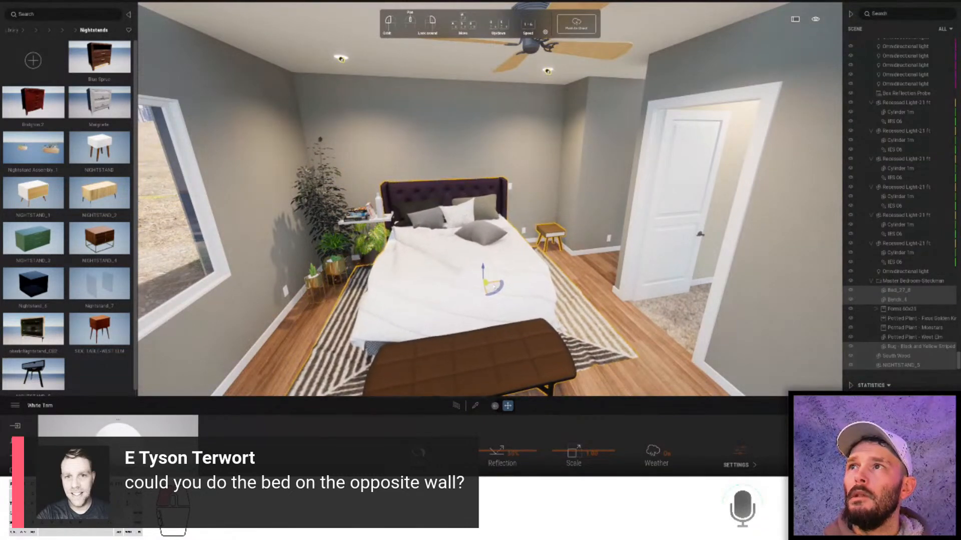
key("s")
right_click_drag(474, 270, 447, 273)
left_click_drag(502, 288, 499, 288)
- Select the potted plants in the corner beside the bed and move them away across the room
left_click(376, 250)
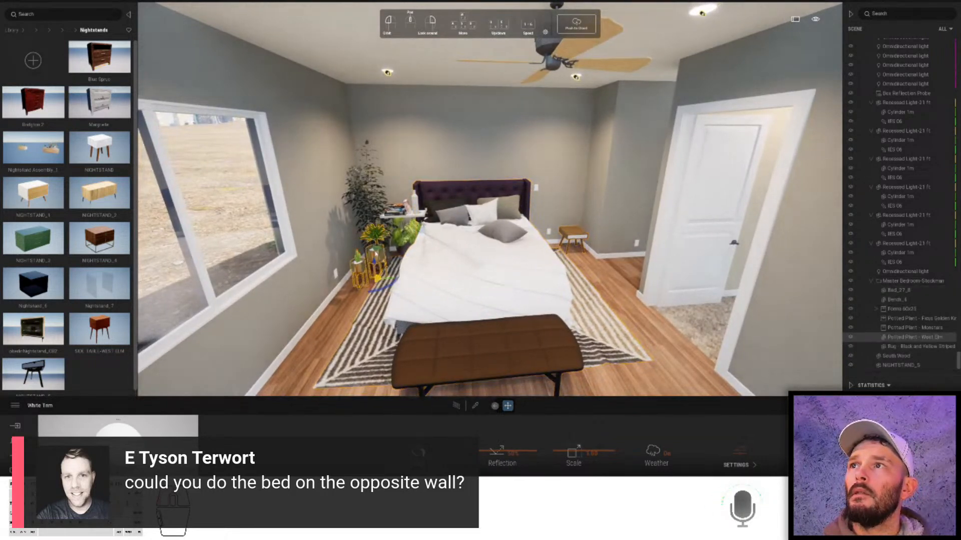
left_click_drag(374, 201, 368, 200)
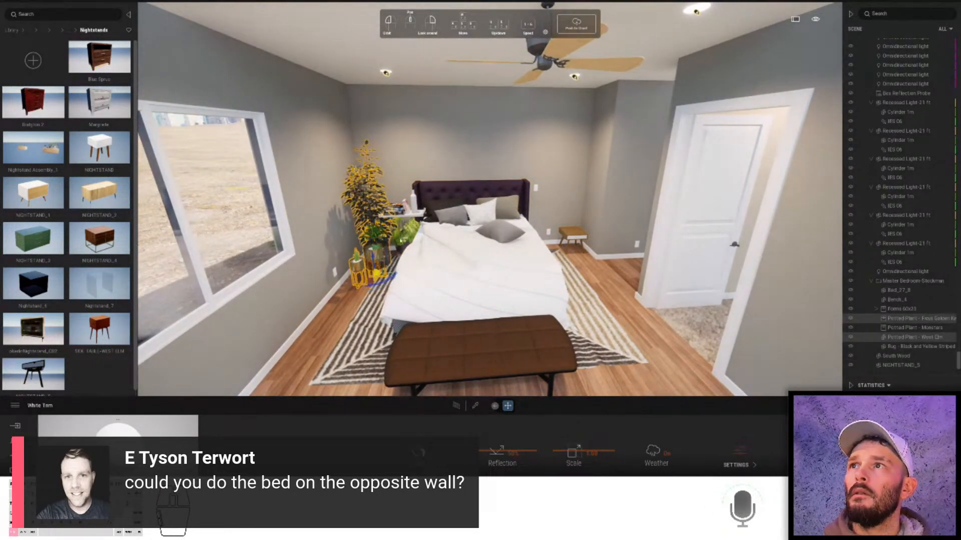
left_click(404, 233, "ctrl")
right_click_drag(380, 295, 320, 330)
key("d")
left_click_drag(670, 300, 333, 306)
- Remove the small nightstand beside the bed and place NIGHTSTAND_4 from the library in its spot
right_click_drag(415, 316, 503, 256)
left_click(503, 256)
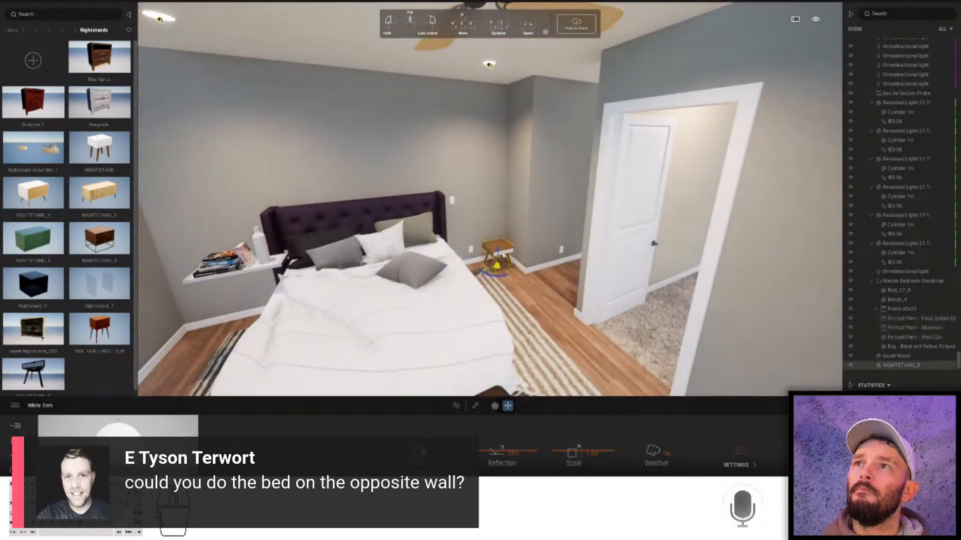
scroll(503, 256, "down", 3)
scroll(312, 256, "down", 3)
right_click_drag(311, 255, 283, 252)
left_click_drag(100, 239, 540, 264)
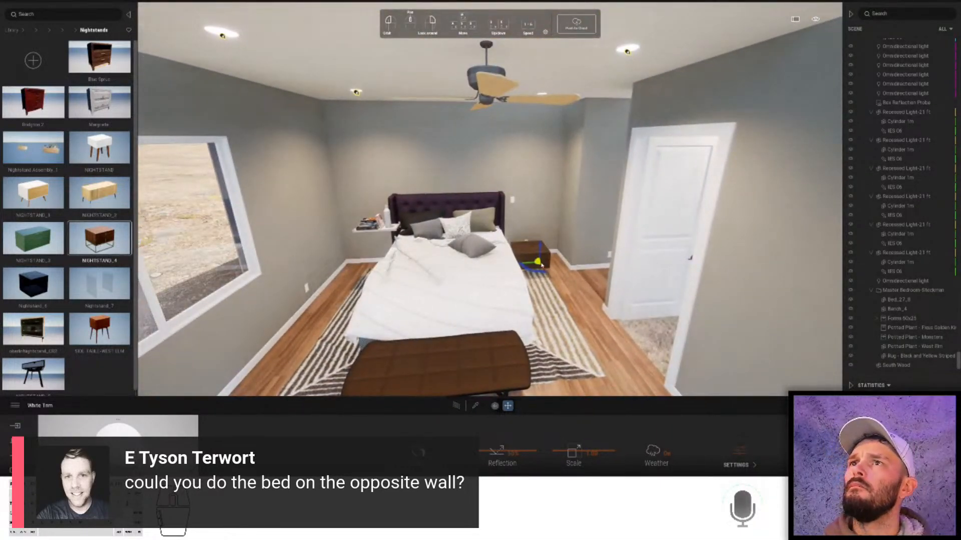
- Adjust the new nightstand, copy it to the bed's window side and clear the Frame 60x25 shelf from above the copy
left_click(539, 258)
right_click(537, 255)
left_click(535, 255)
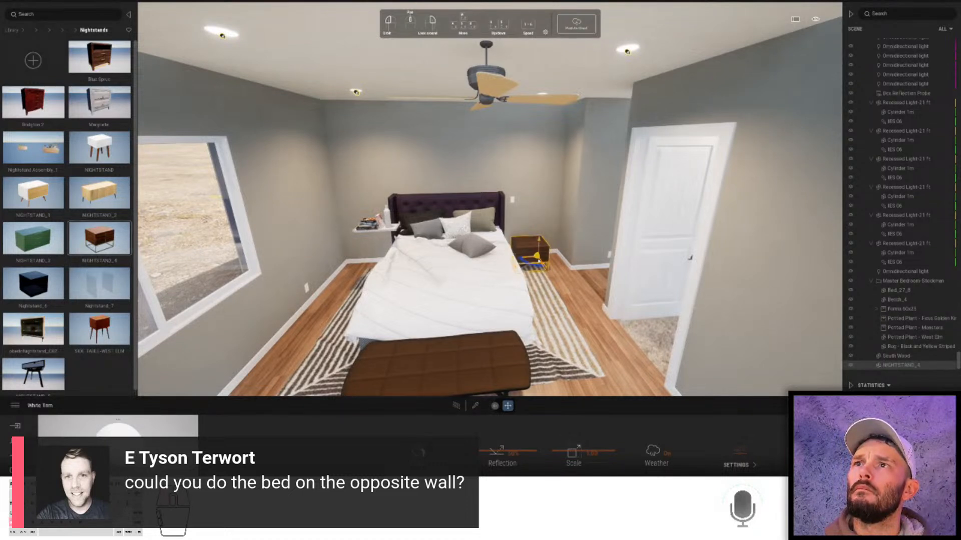
right_click(535, 256)
left_click(536, 280)
left_click_drag(515, 257, 370, 266, "shift")
left_click(460, 281)
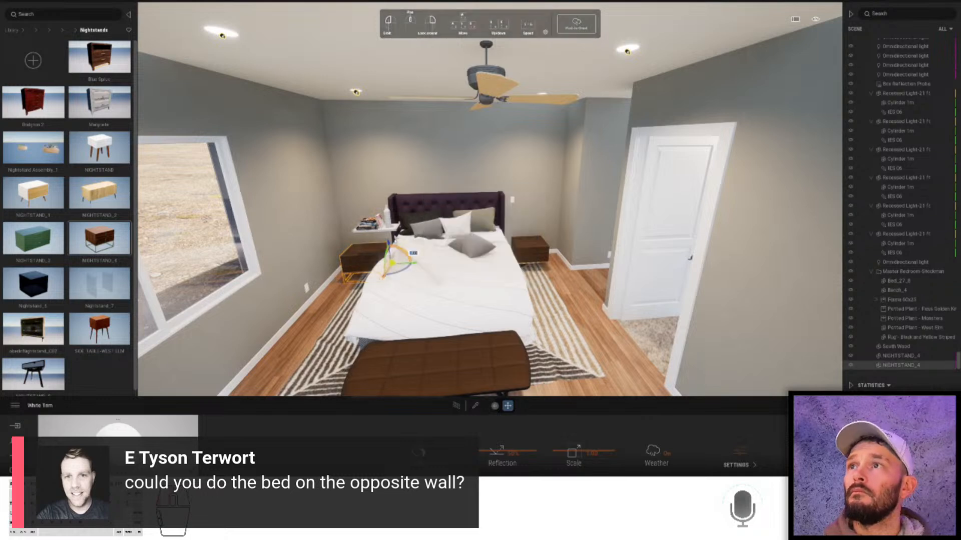
left_click(366, 231)
right_click_drag(367, 231, 160, 175)
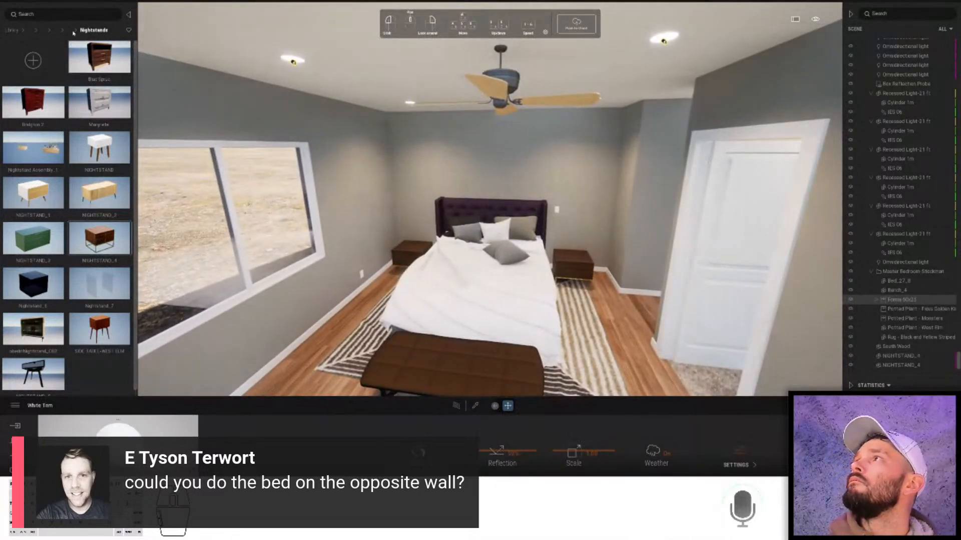
- Go back from the Nightstands folder to TM Models in the user library and open the Lighting folder inside Emitters
left_click(69, 31)
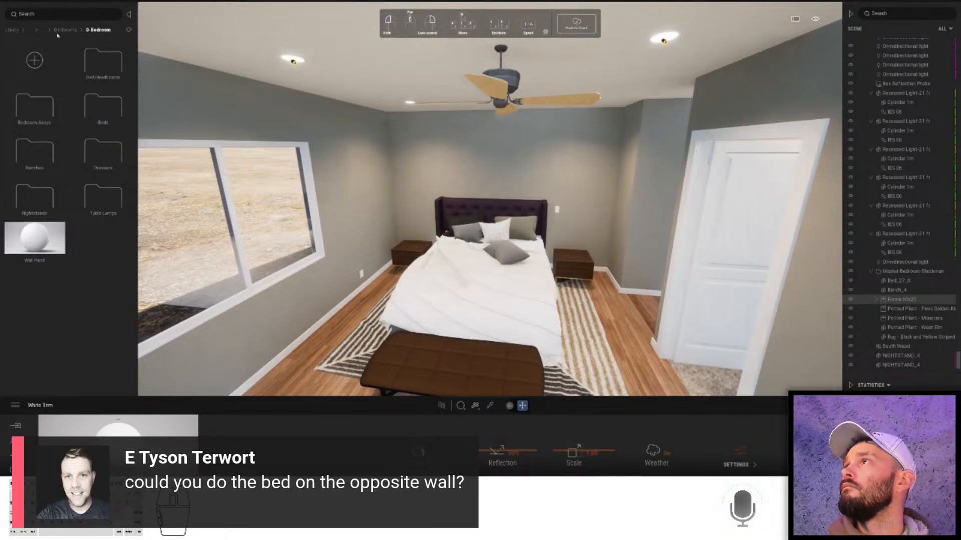
left_click(62, 30)
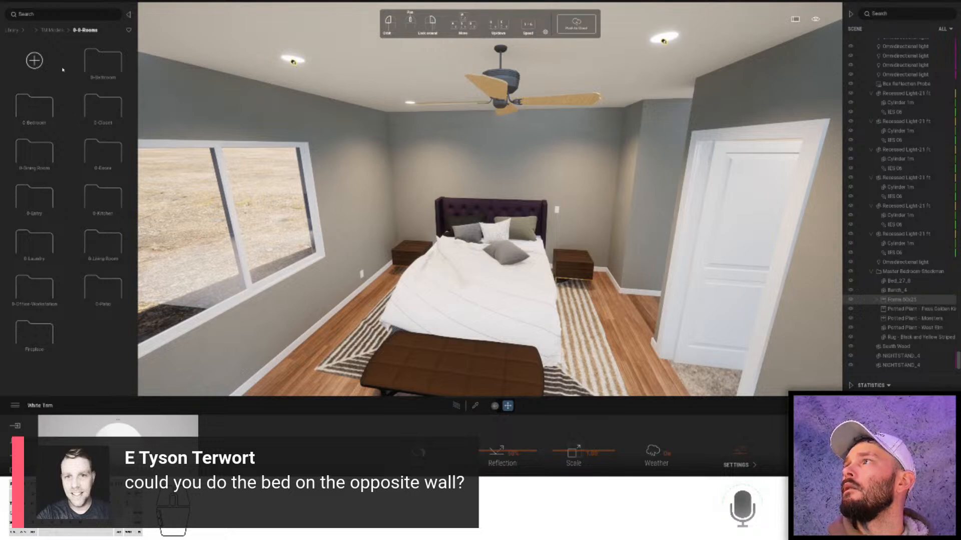
left_click(57, 31)
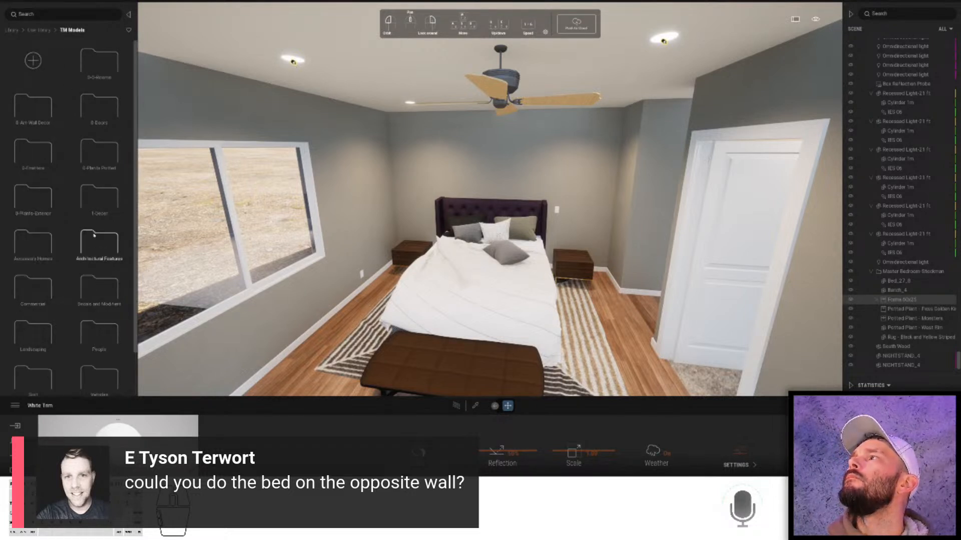
scroll(40, 190, "down", 2)
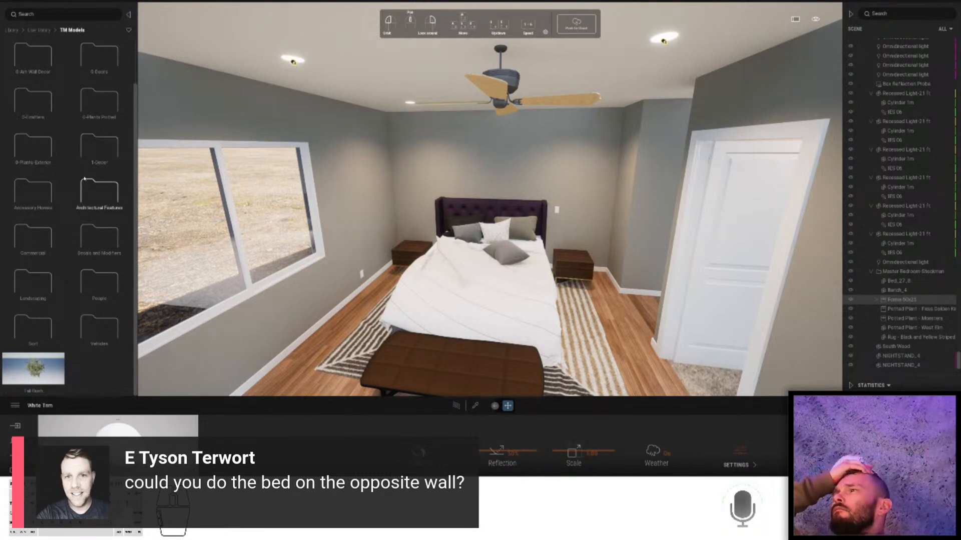
scroll(92, 201, "up", 2)
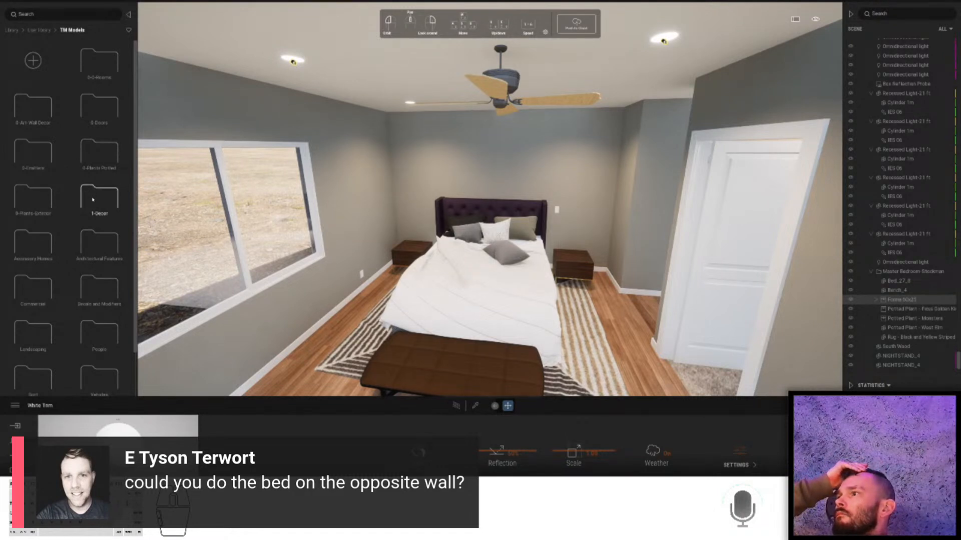
left_click(92, 199)
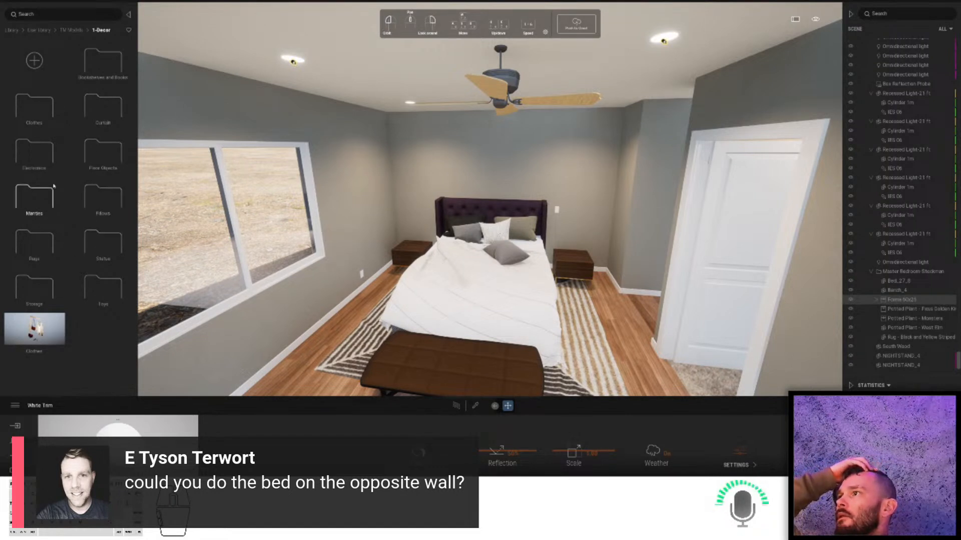
left_click(72, 32)
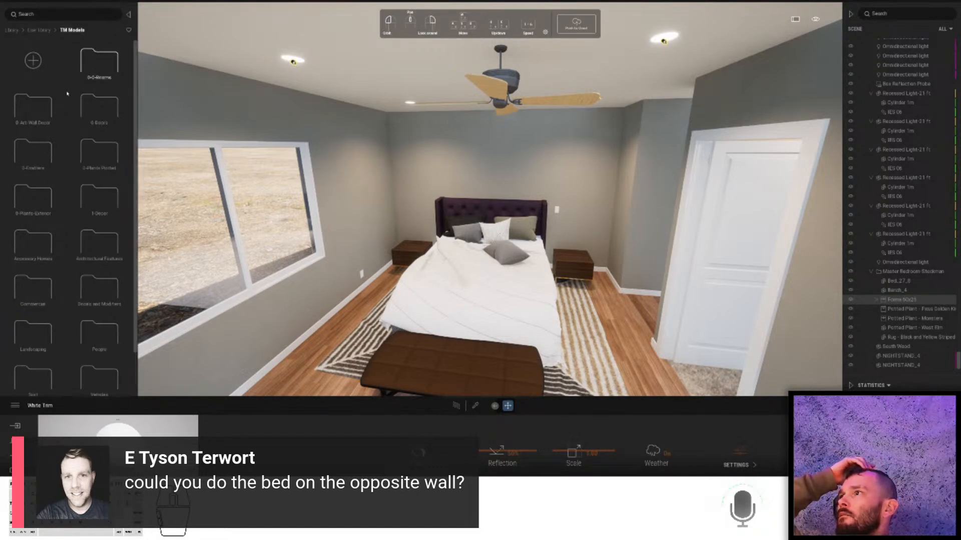
left_click(39, 161)
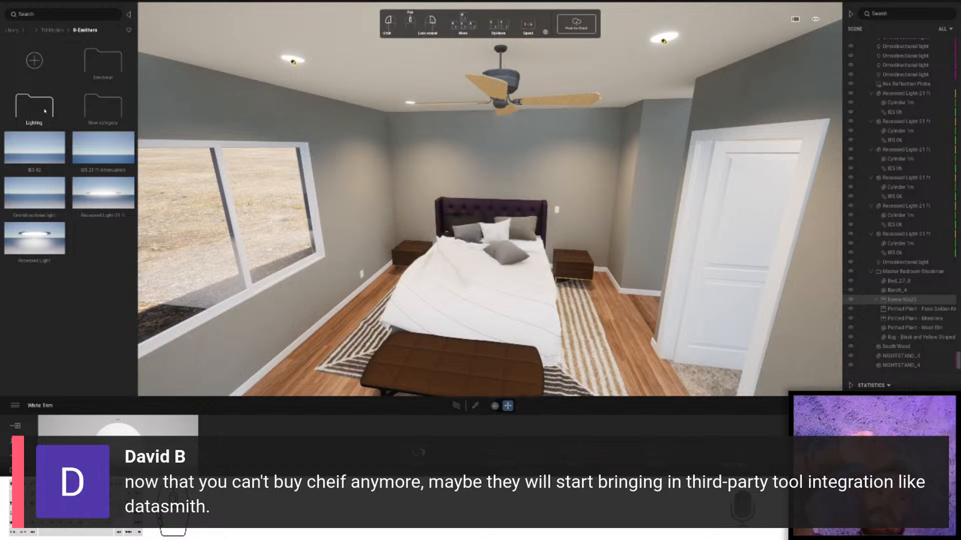
left_click(45, 111)
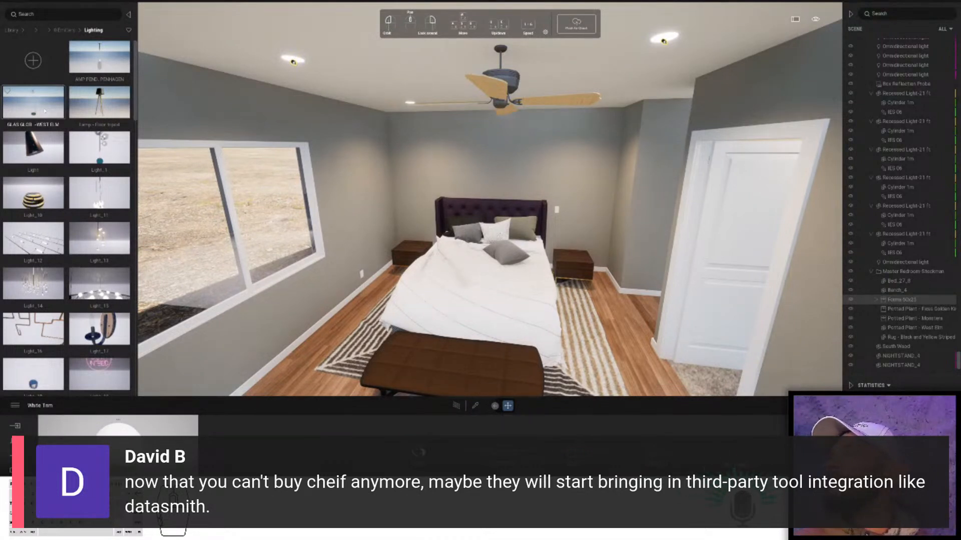
- Look through the light models in the Lighting folder for a lamp that suits the bedroom nightstands
scroll(76, 226, "down", 3)
scroll(77, 225, "down", 5)
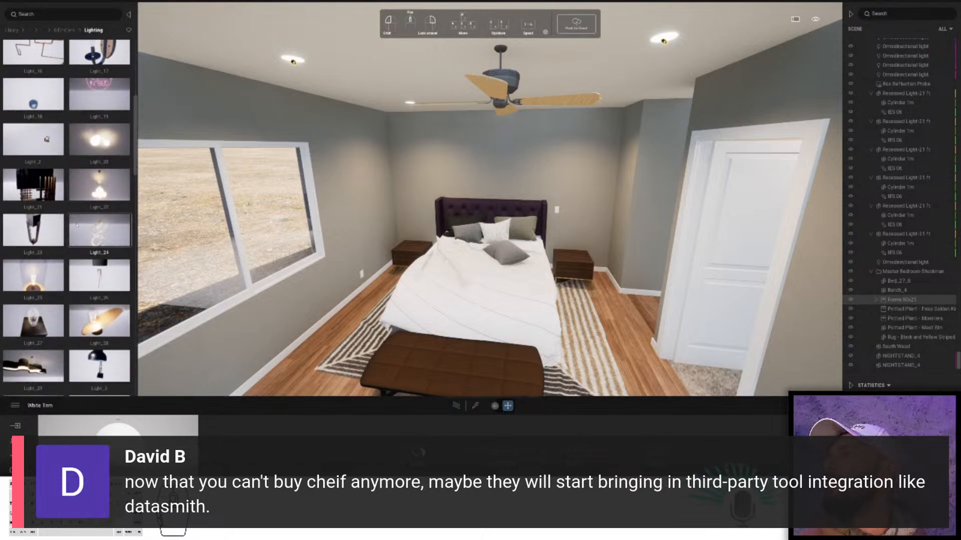
scroll(77, 226, "down", 1)
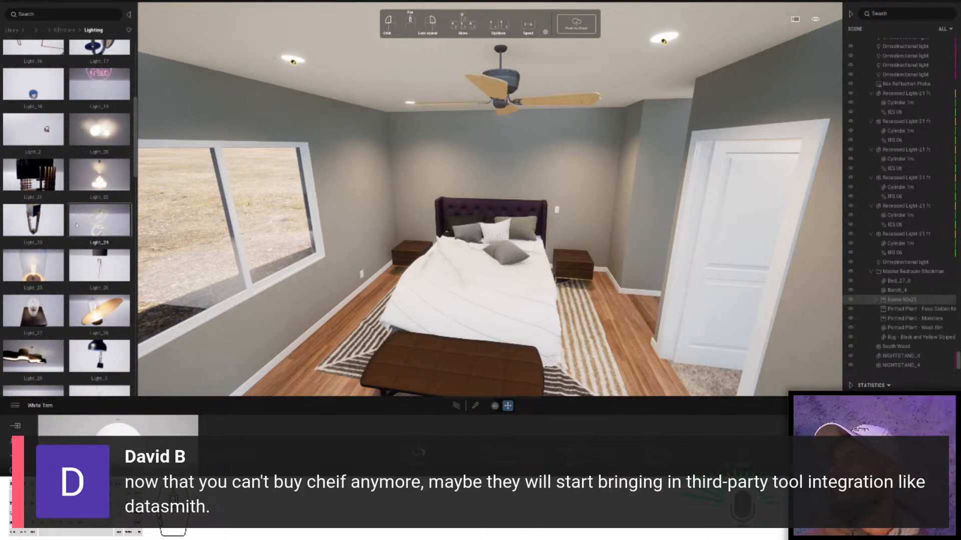
scroll(77, 225, "down", 3)
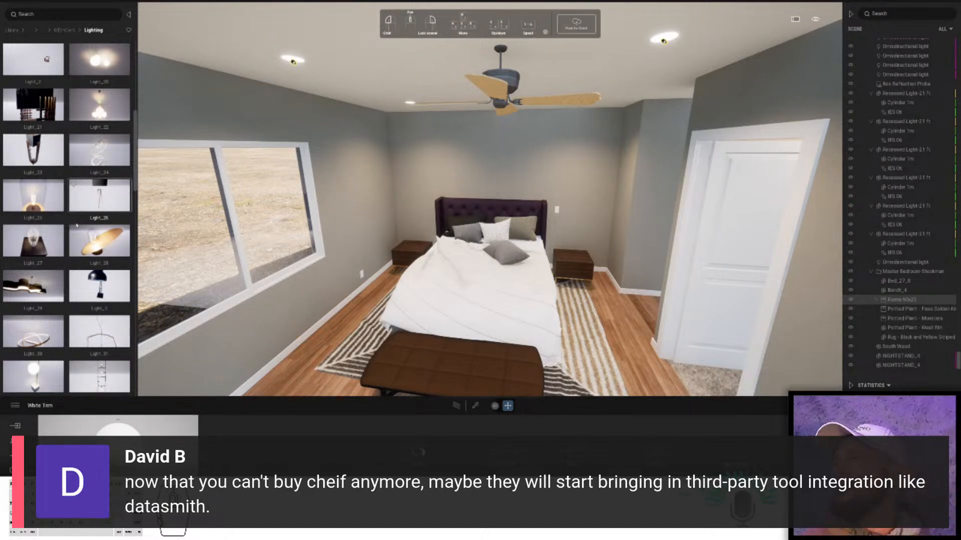
scroll(91, 220, "down", 2)
scroll(91, 220, "down", 5)
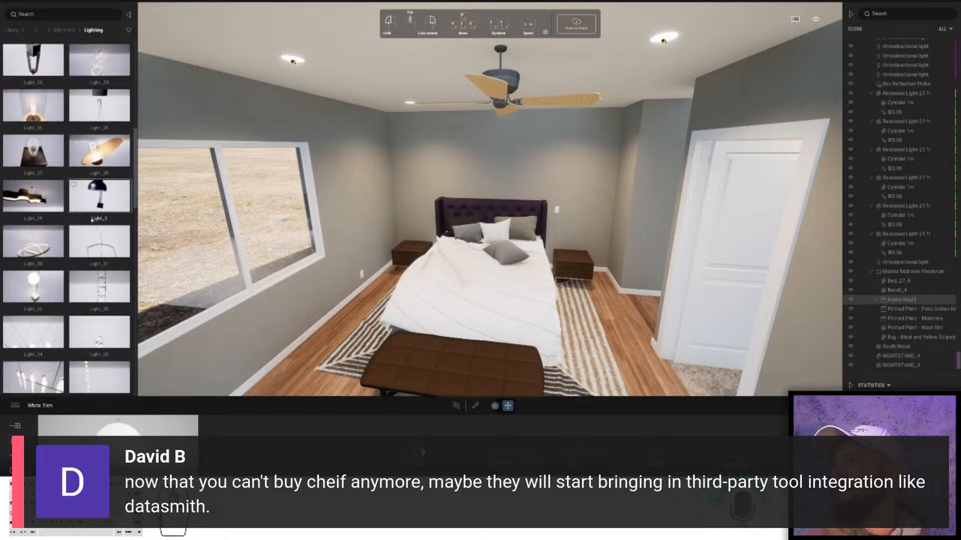
scroll(79, 259, "down", 3)
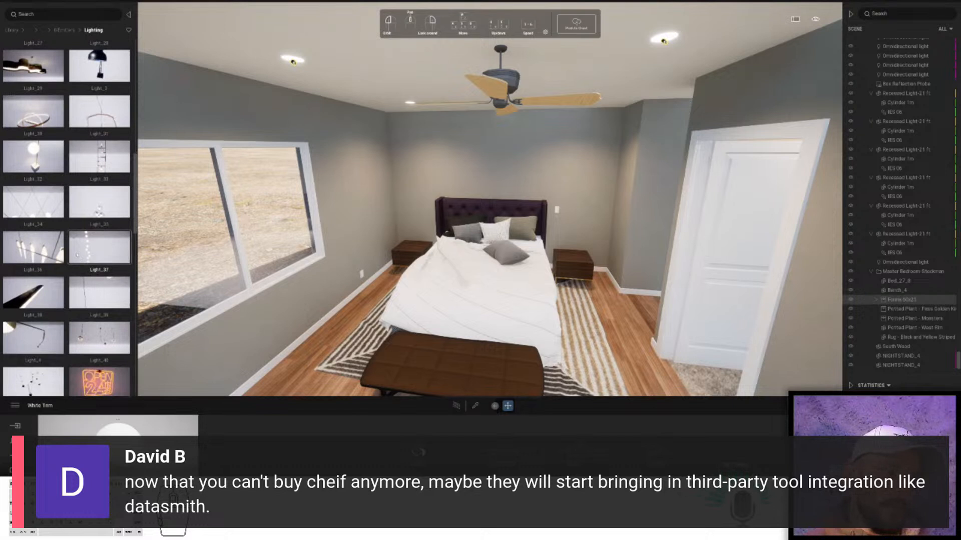
scroll(78, 254, "down", 4)
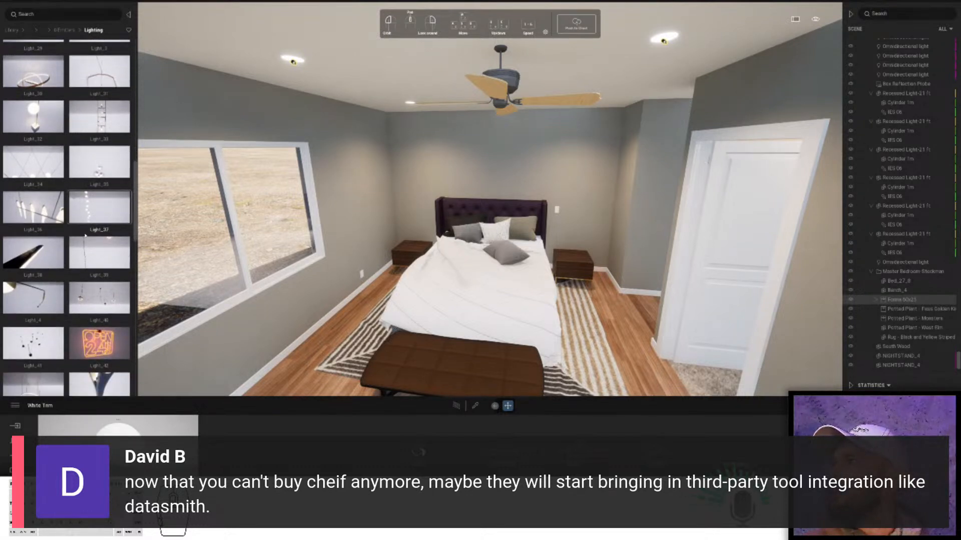
scroll(85, 236, "down", 7)
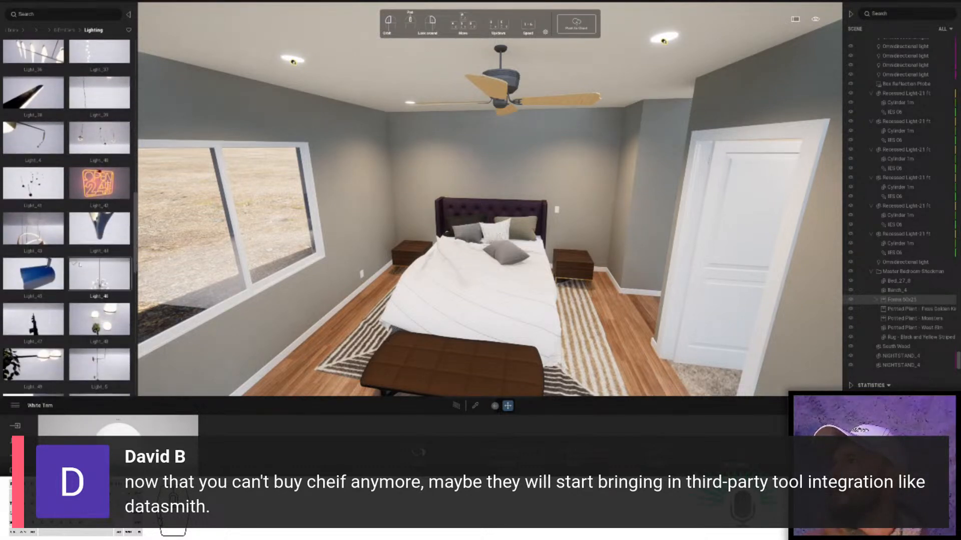
scroll(99, 265, "down", 2)
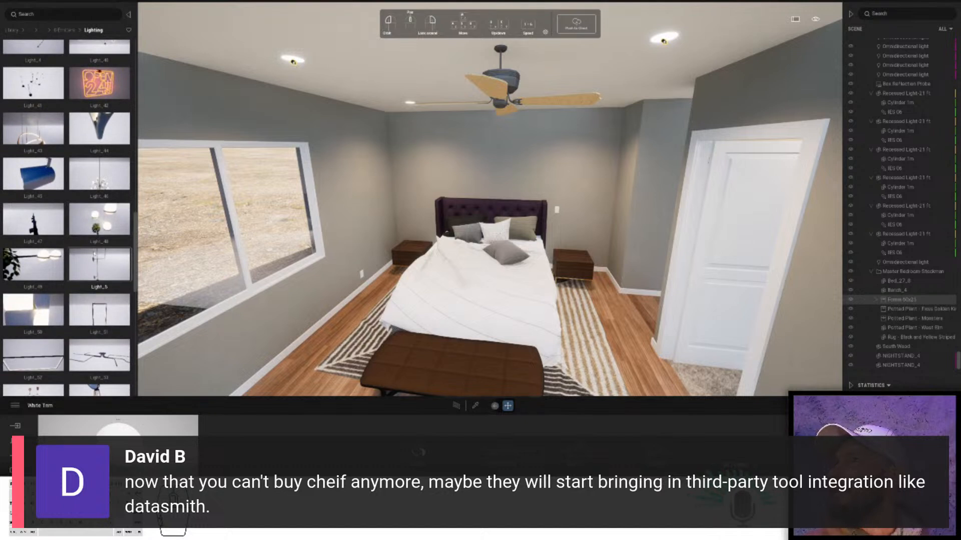
scroll(94, 254, "down", 5)
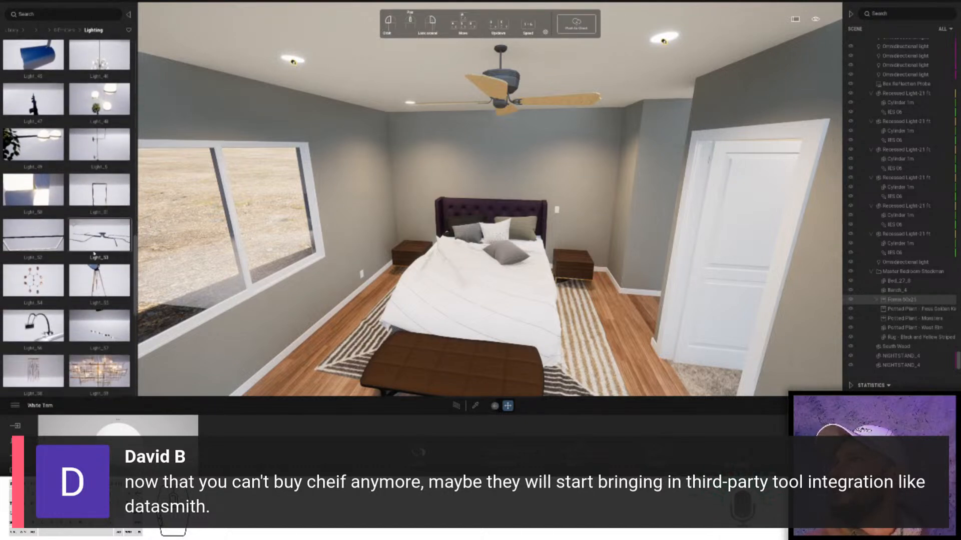
scroll(94, 254, "down", 2)
scroll(94, 254, "down", 9)
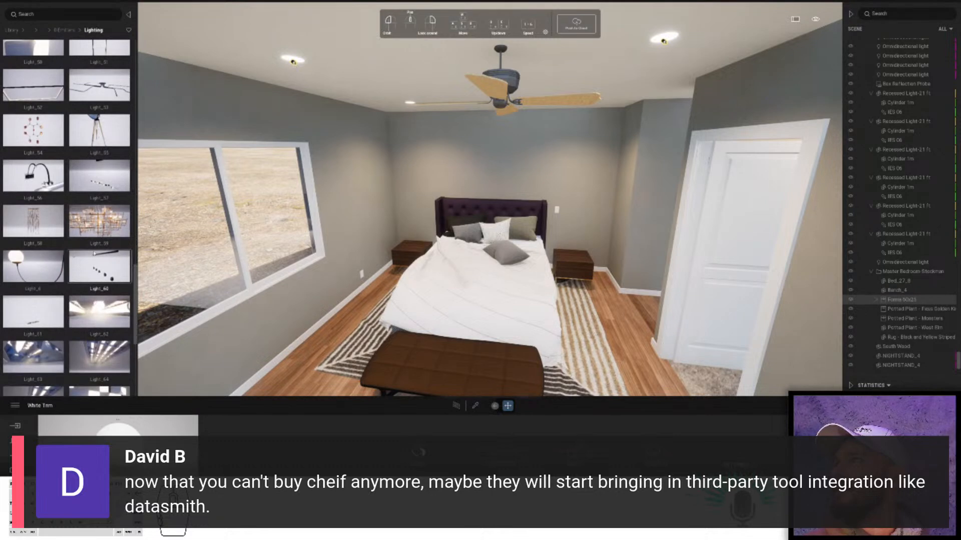
scroll(94, 255, "down", 4)
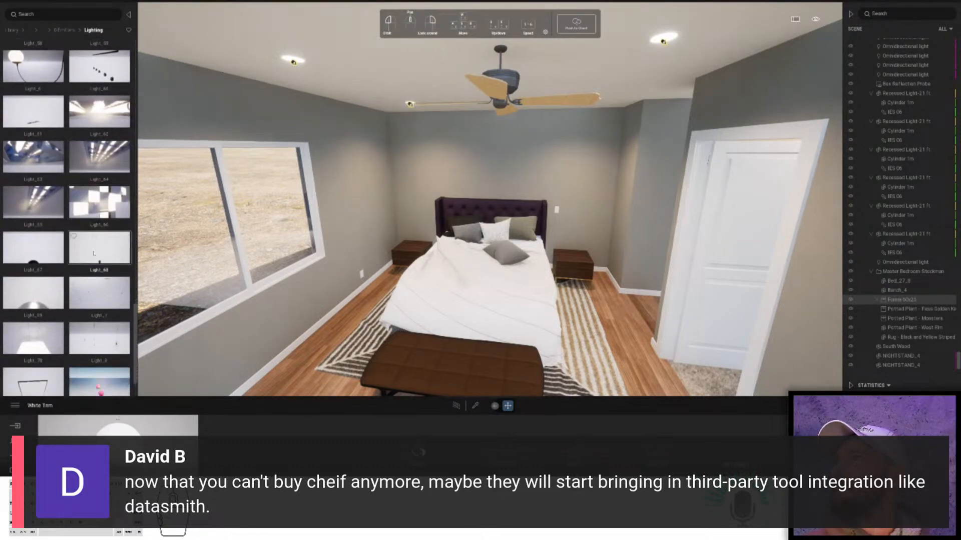
left_click_drag(135, 322, 137, 43)
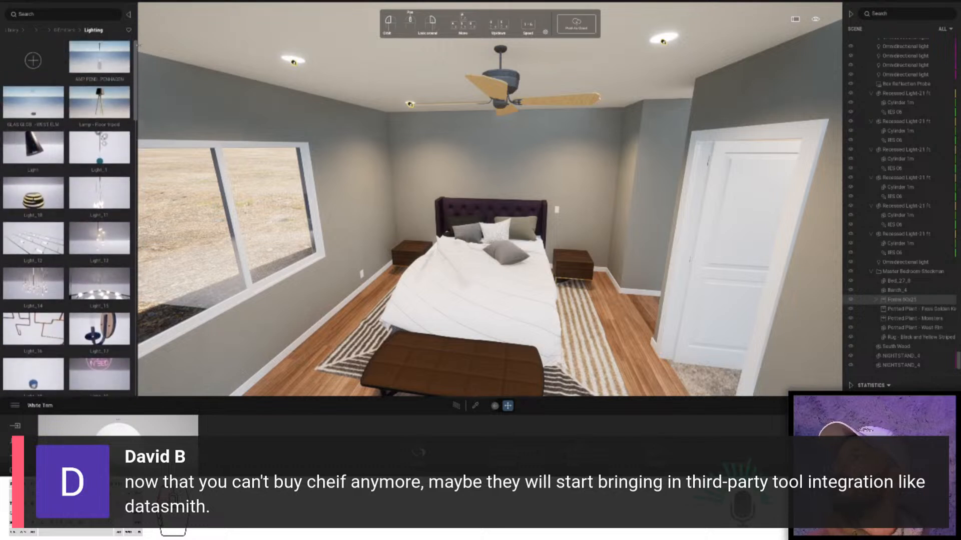
scroll(61, 231, "down", 5)
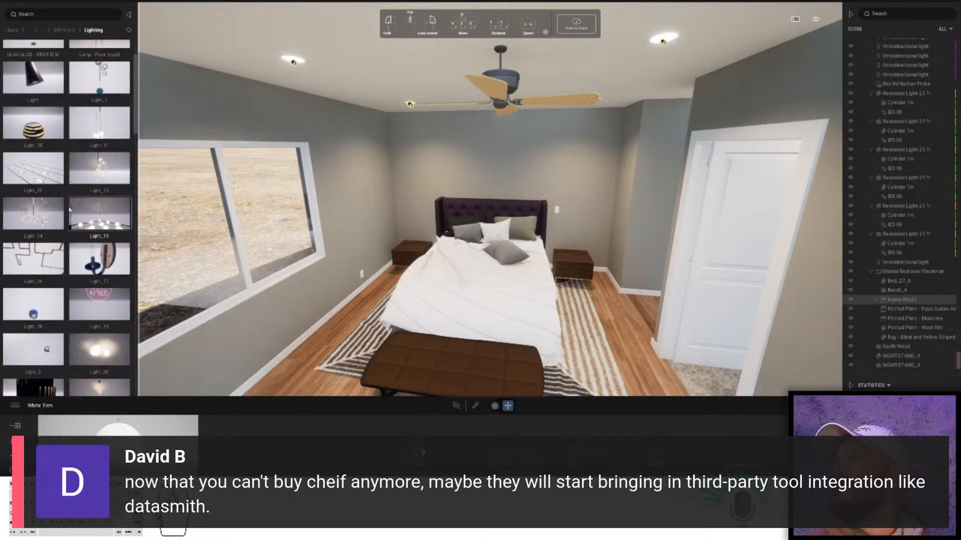
scroll(62, 231, "down", 2)
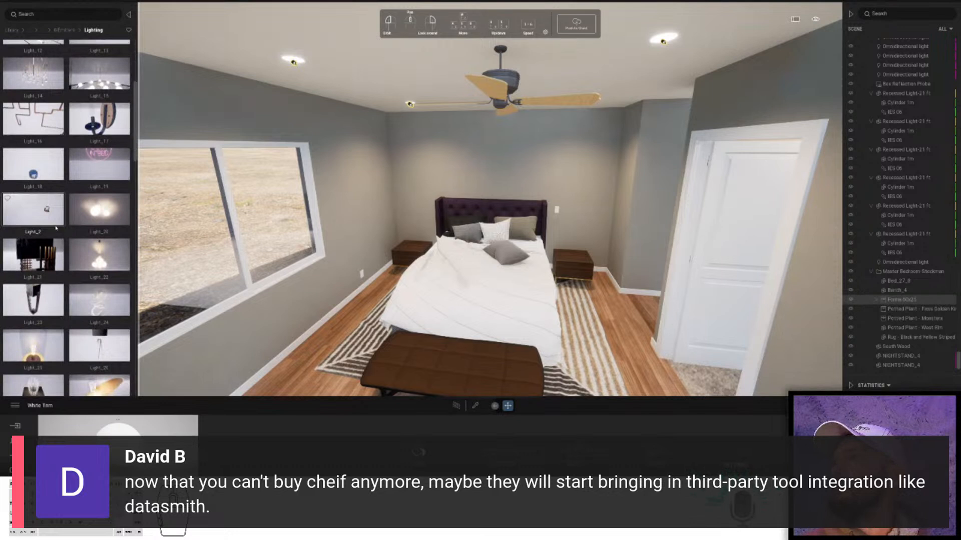
scroll(83, 212, "down", 1)
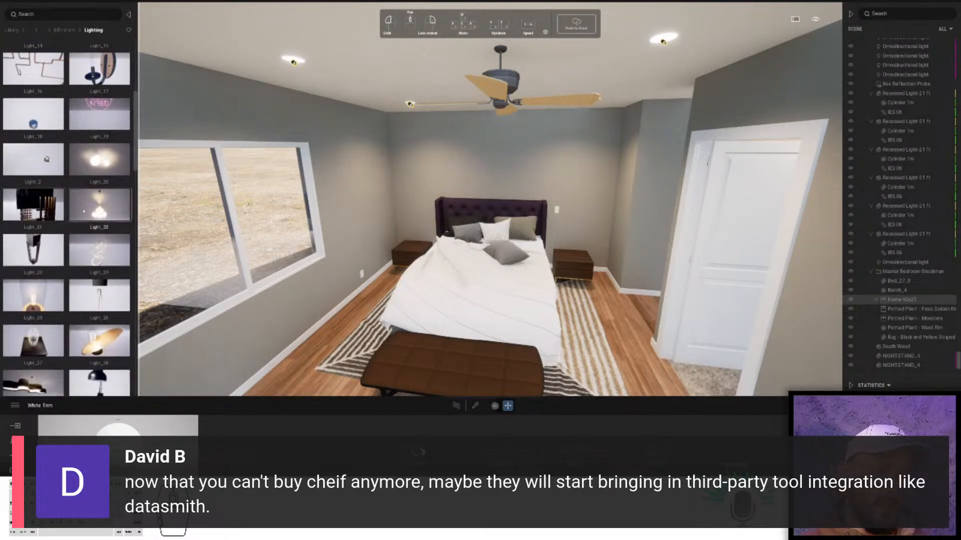
scroll(70, 220, "down", 3)
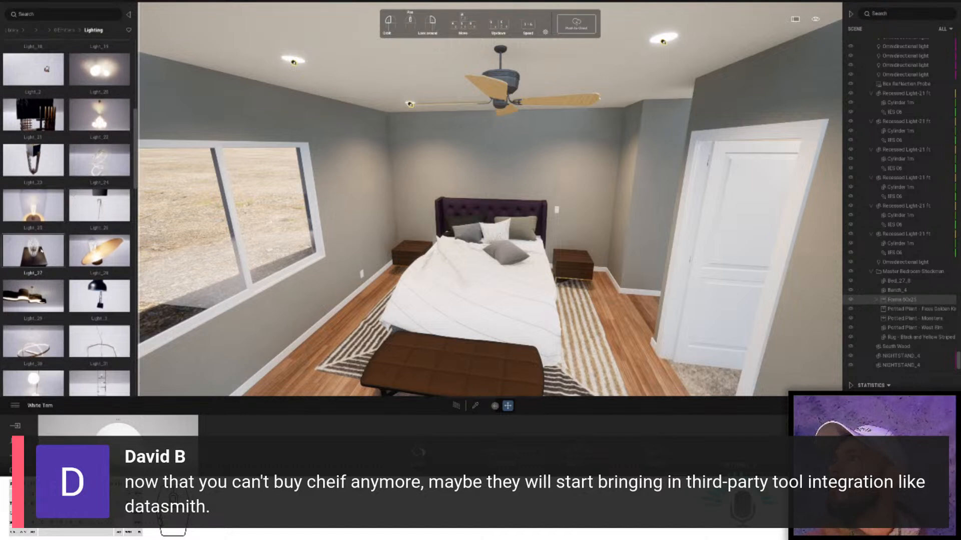
- Place a Light_28 lamp from the library on top of each of the two nightstands beside the bed
left_click_drag(99, 251, 411, 246)
left_click(412, 244)
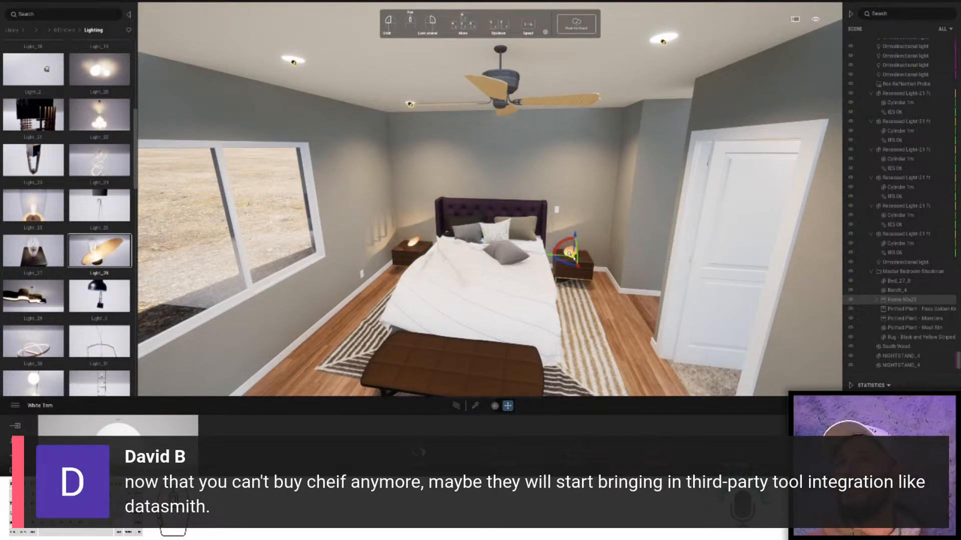
left_click(570, 251)
- Rotate the Light_28 lamp on the window-side nightstand to face the room, and select the lamp on the other nightstand
key("w")
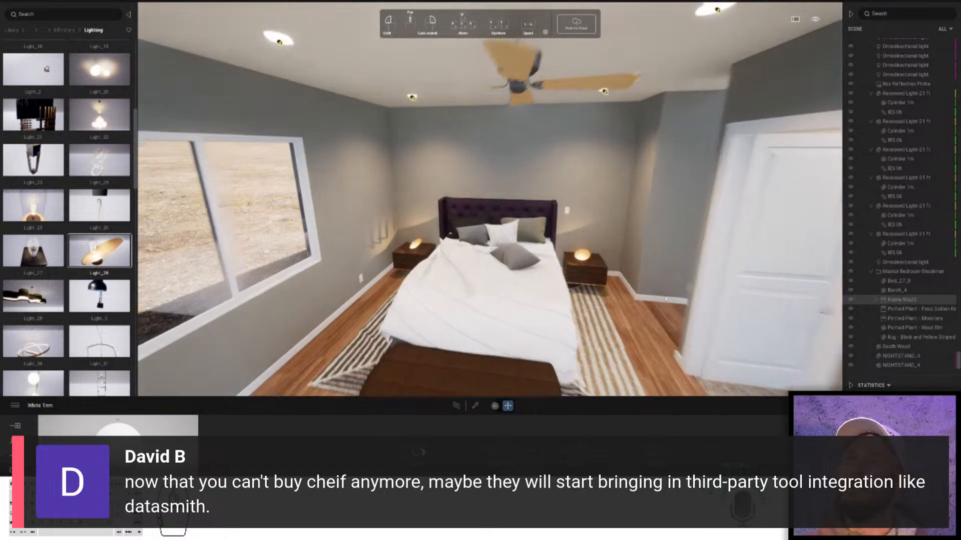
scroll(928, 330, "down", 1)
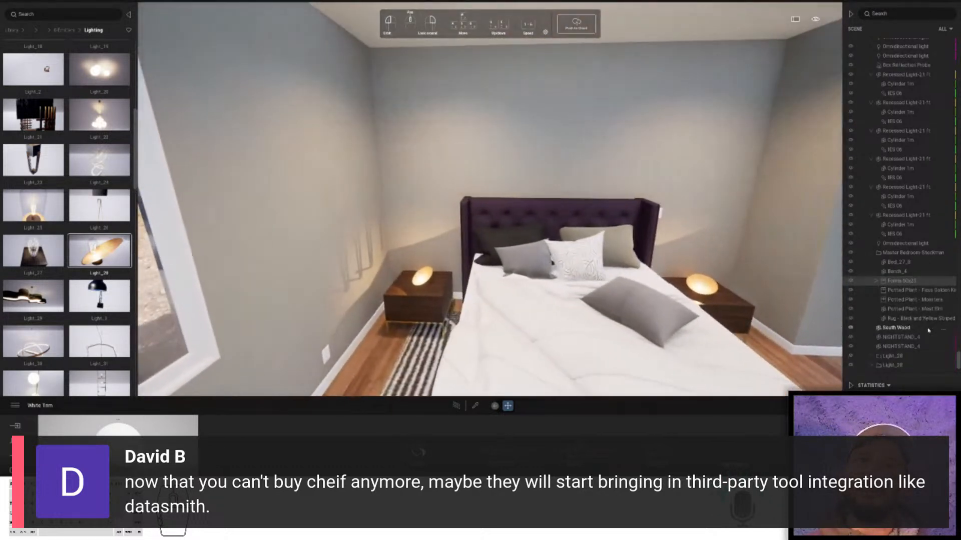
left_click(893, 355)
left_click_drag(457, 290, 469, 289)
left_click(702, 285)
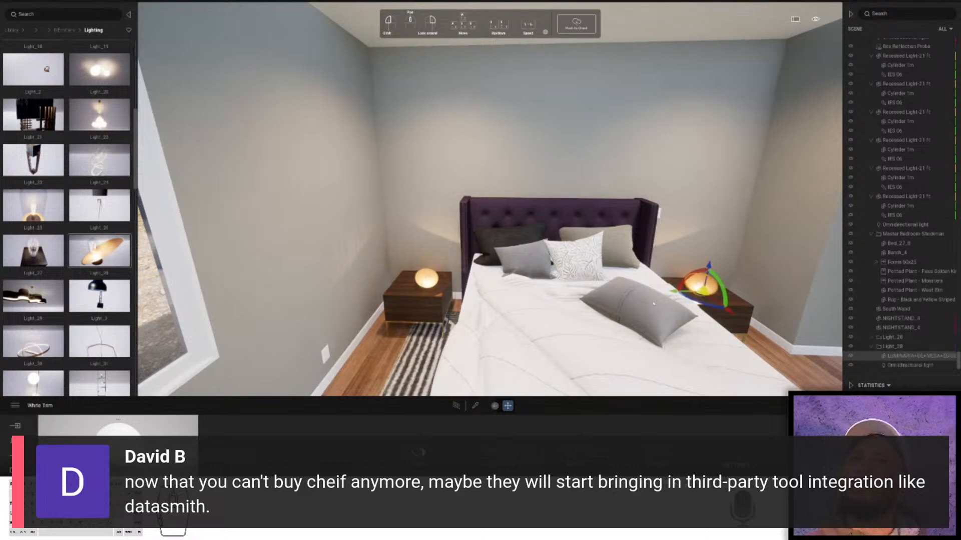
- Examine the empty end of the bedroom opposite the bed and look through the Lighting folder for further fixtures
key("s")
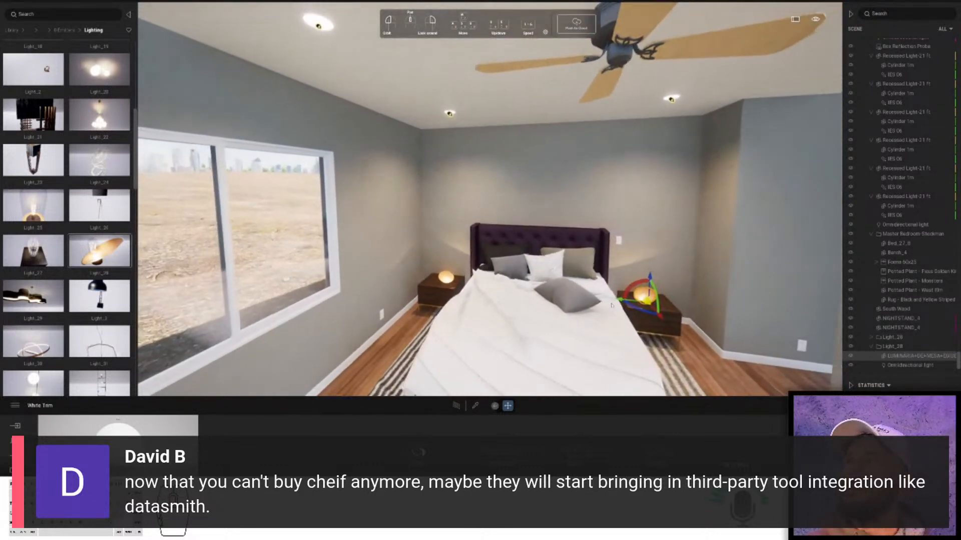
key("d")
right_click_drag(612, 305, 612, 305)
key("d")
key("w")
key("d")
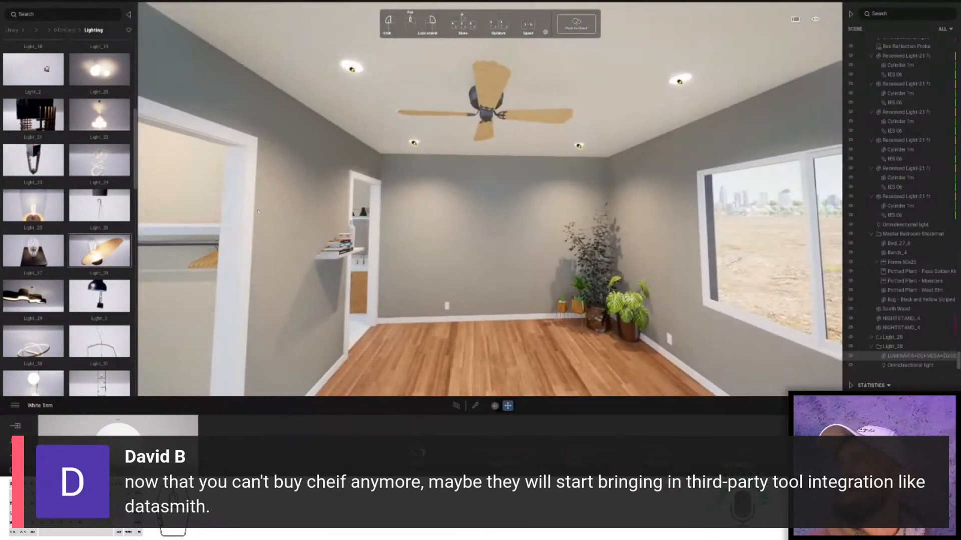
scroll(101, 240, "down", 5)
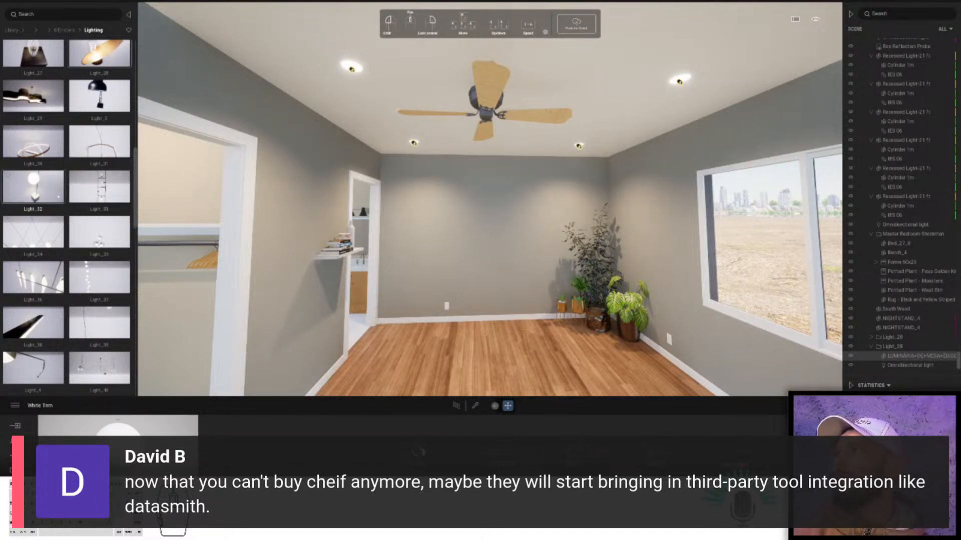
scroll(49, 207, "down", 3)
scroll(49, 207, "up", 3)
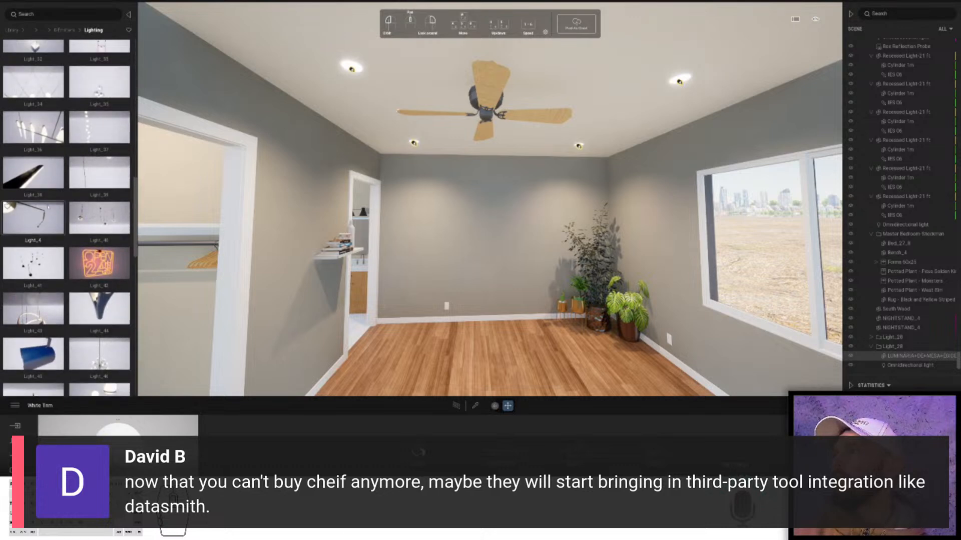
scroll(48, 207, "up", 1)
scroll(493, 266, "up", 5)
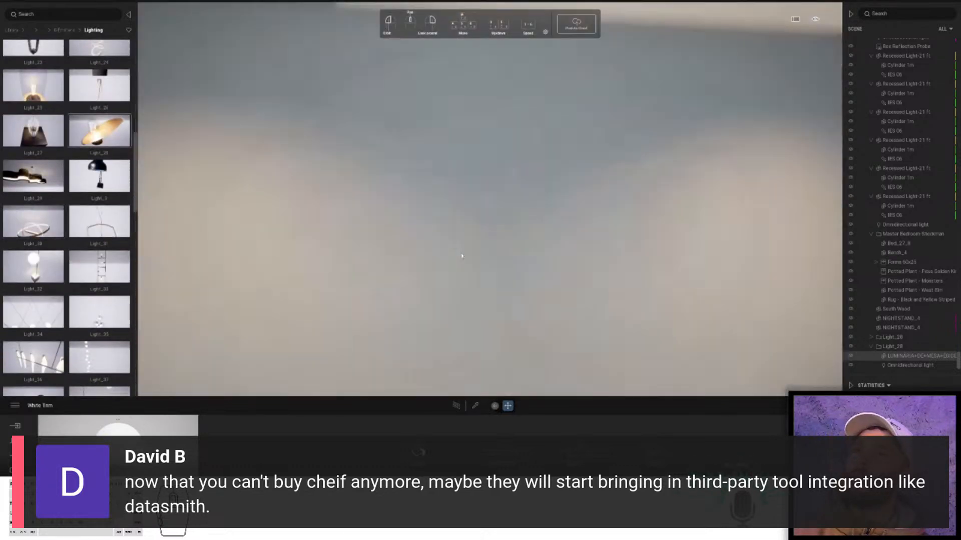
scroll(493, 266, "up", 3)
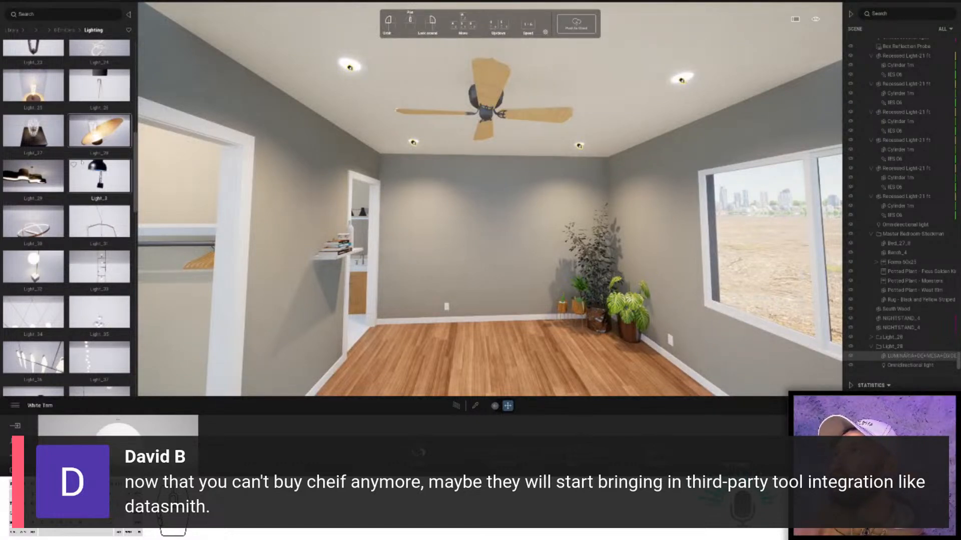
- Examine the wall opposite the bed, the closet opening and the window side of the bedroom for where to add furniture
scroll(77, 171, "up", 3)
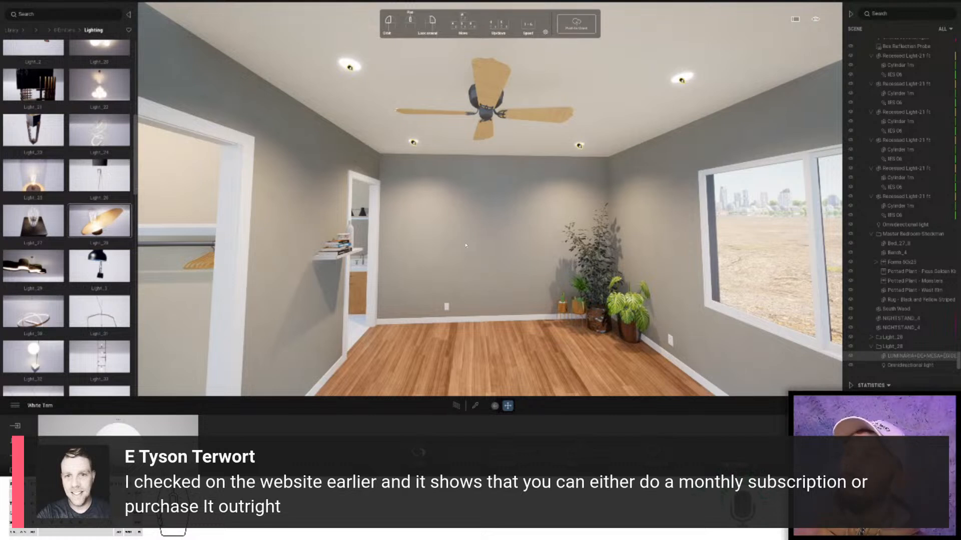
right_click_drag(400, 218, 399, 229)
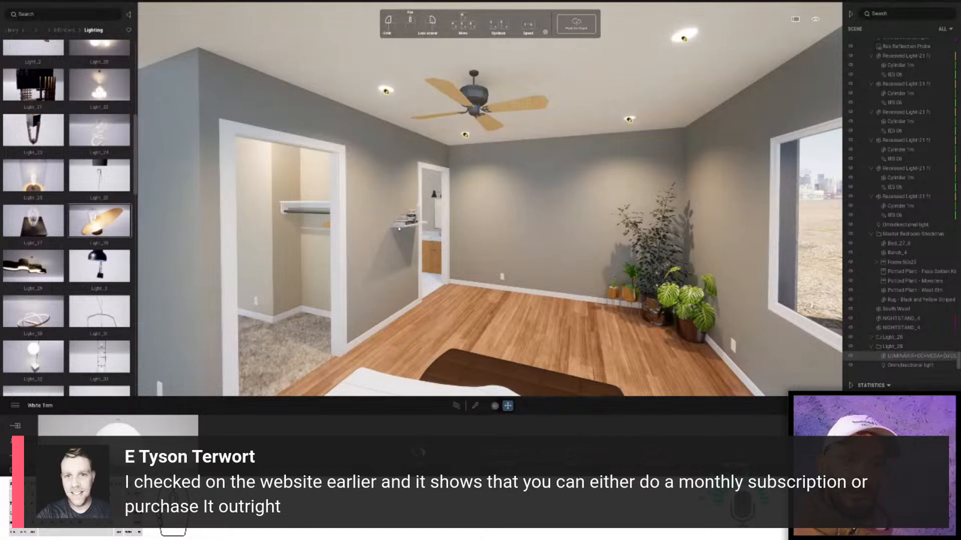
key("w")
right_click_drag(453, 207, 436, 206)
key("a")
scroll(436, 205, "up", 5)
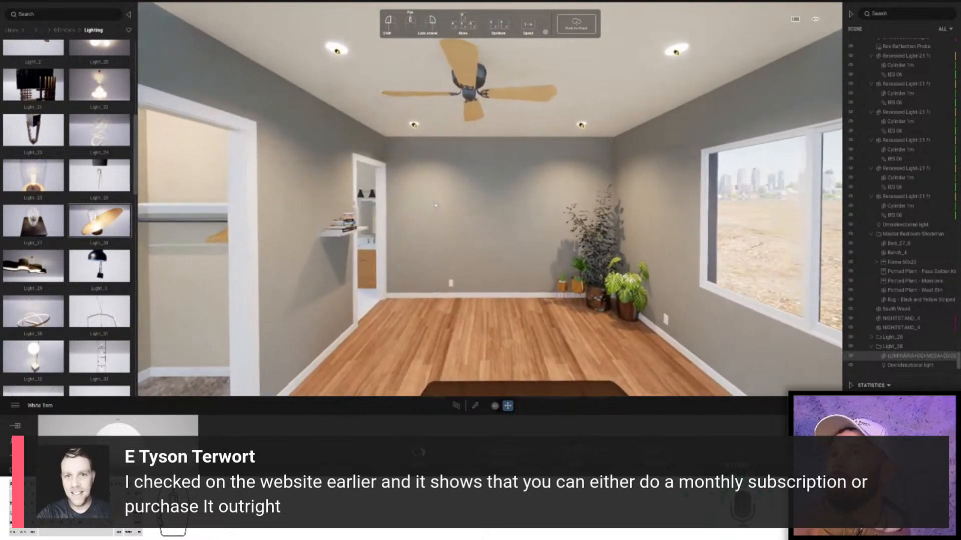
scroll(92, 240, "up", 3)
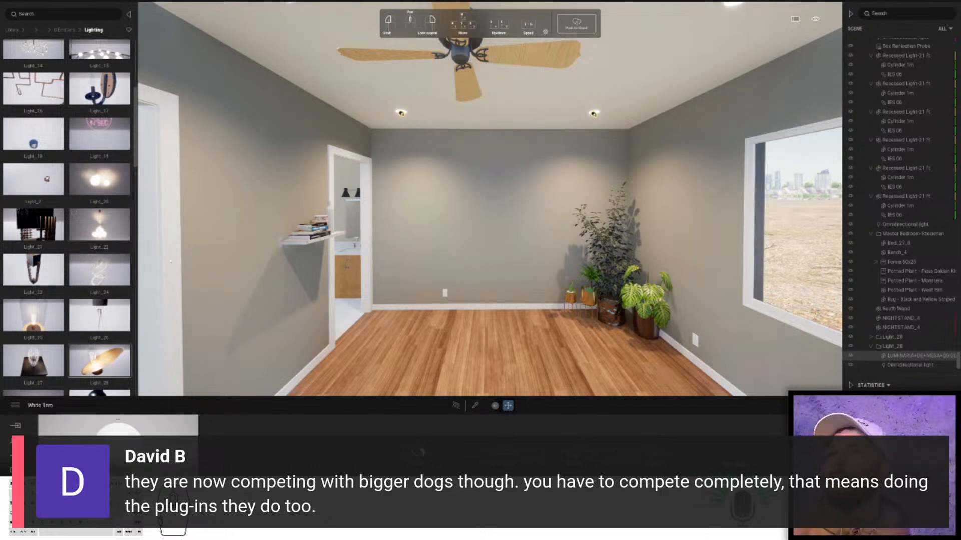
key("s")
right_click_drag(495, 319, 479, 319)
key("d")
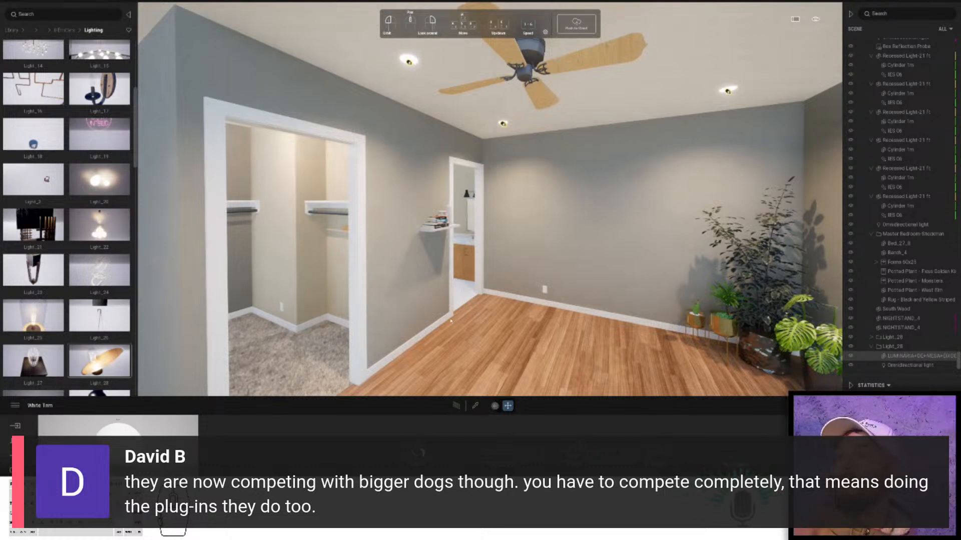
key("a")
right_click_drag(451, 321, 443, 322)
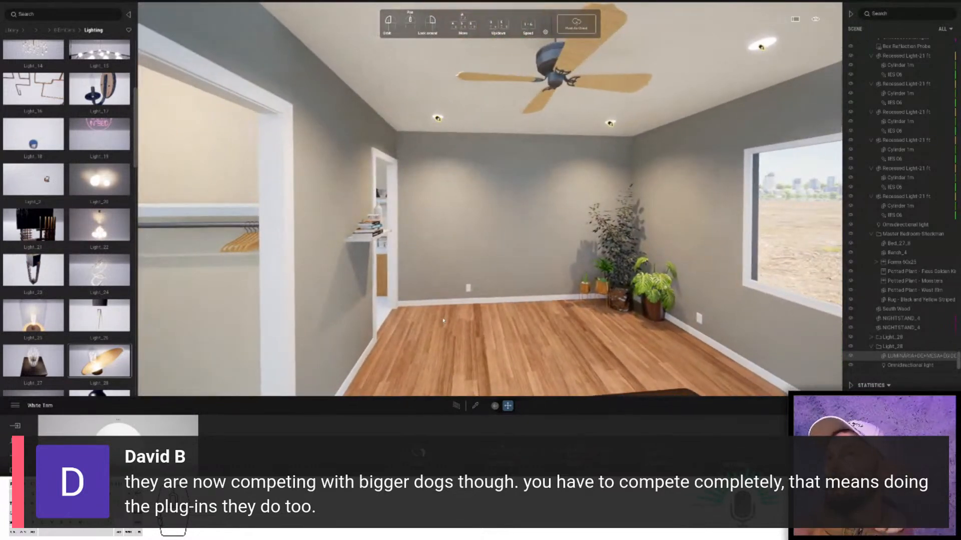
- Search the TM Models library for "tv", clear the search and look through the folders for a television
left_click(43, 30)
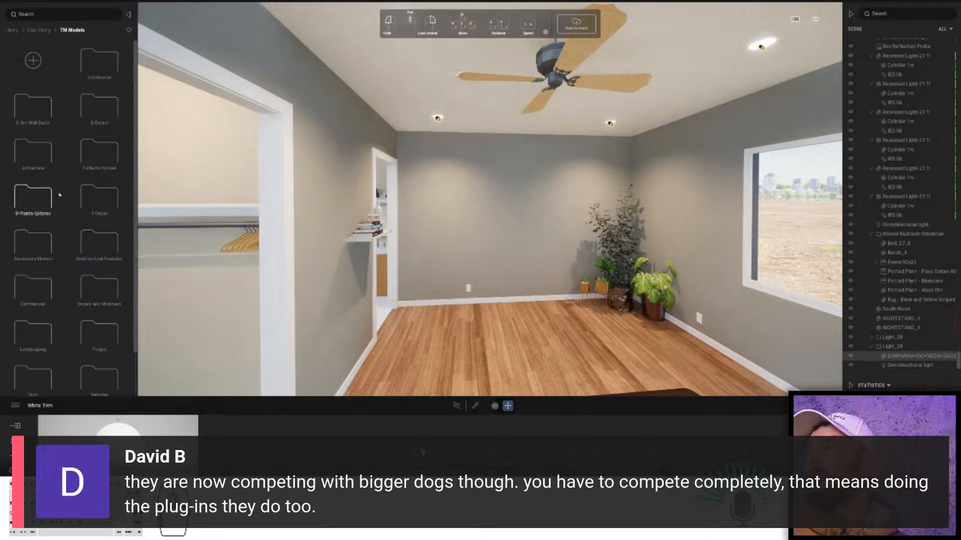
scroll(60, 194, "down", 1)
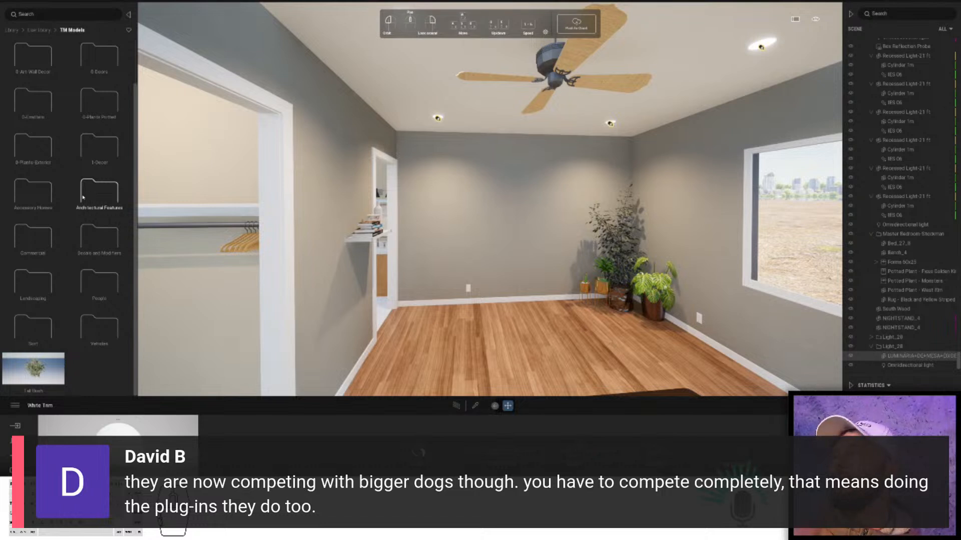
scroll(73, 186, "up", 2)
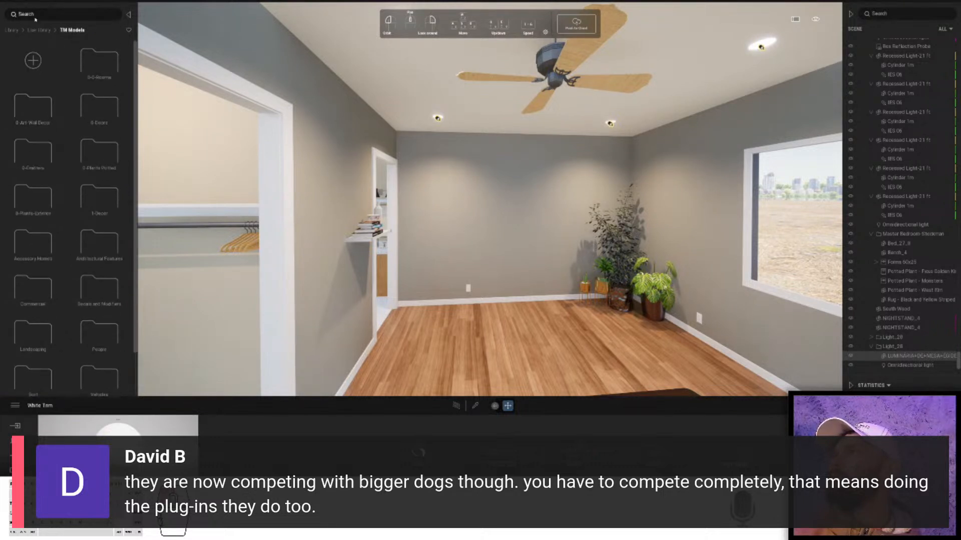
key("t")
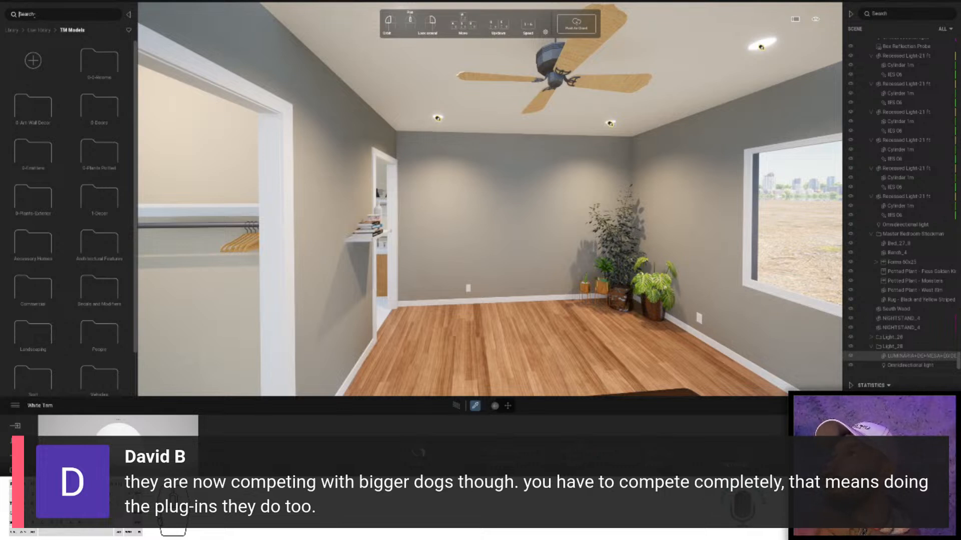
left_click(19, 14)
type("tv")
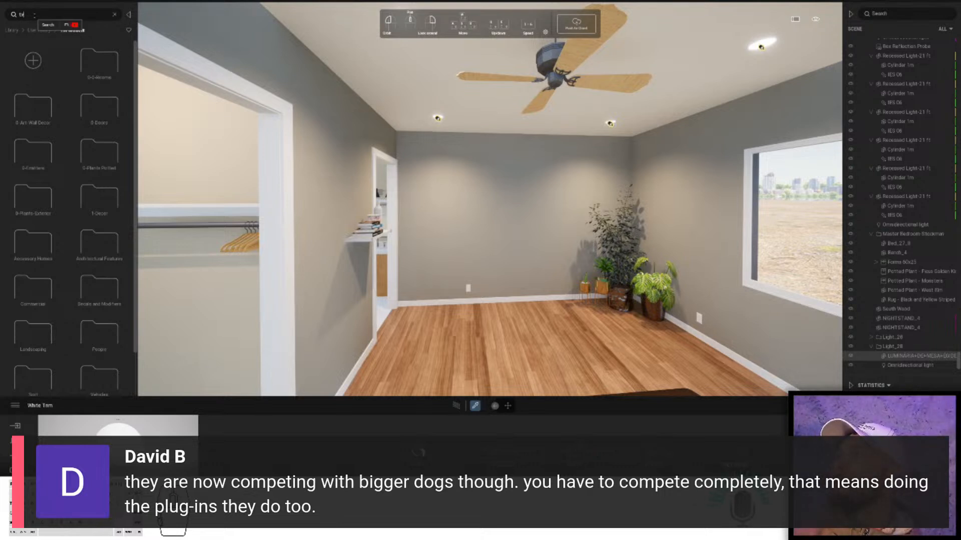
key("Return")
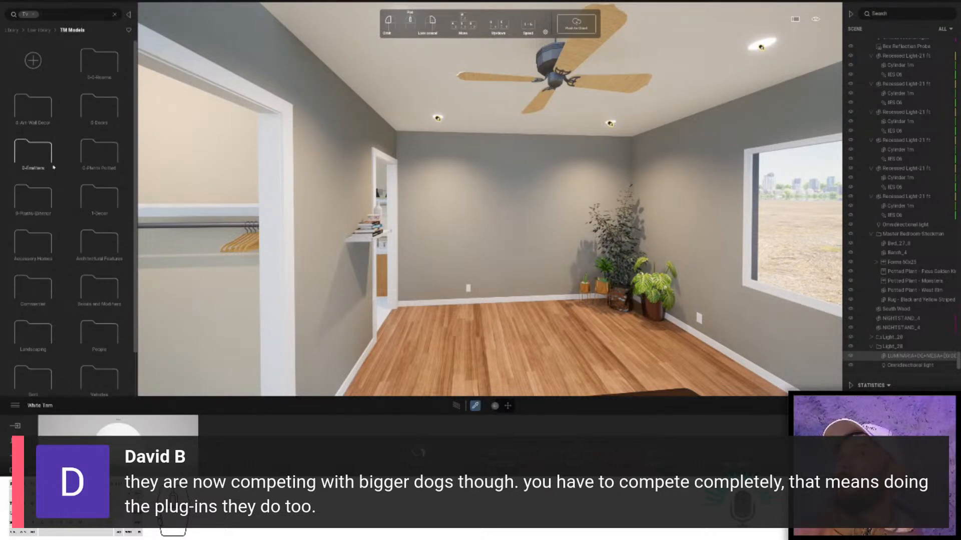
left_click(34, 14)
scroll(70, 211, "down", 2)
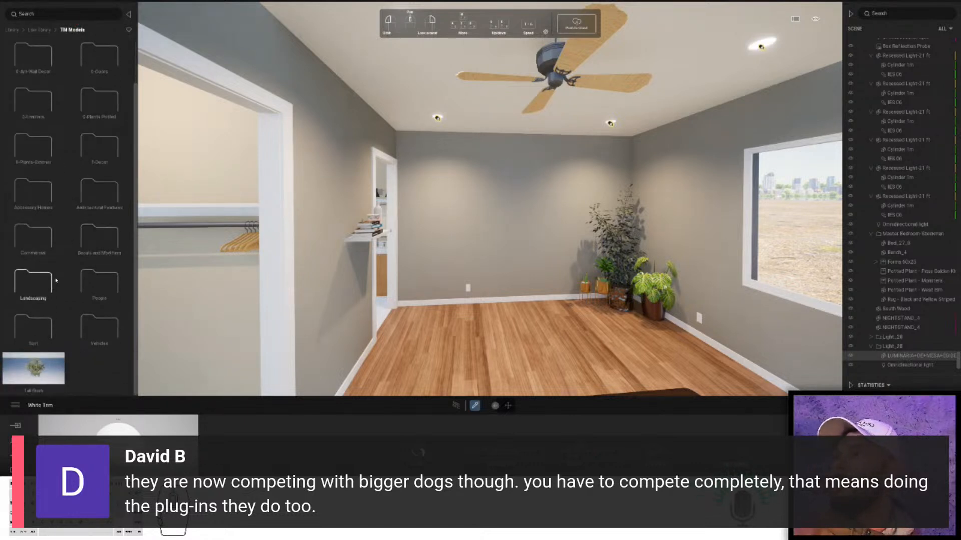
scroll(62, 240, "up", 2)
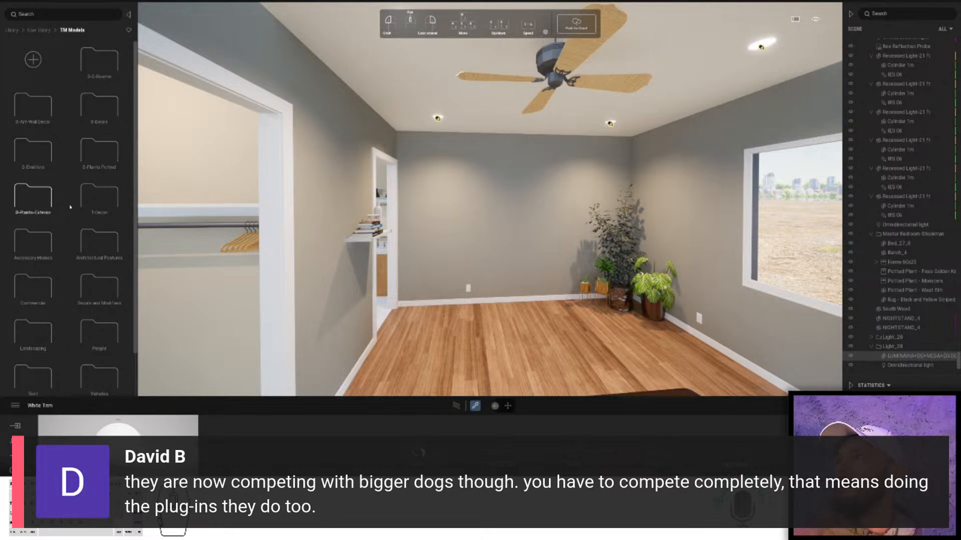
- Place the TV - Wall 1 with Video model from the Decor Electronics folder on the wall opposite the bed
left_click(99, 197)
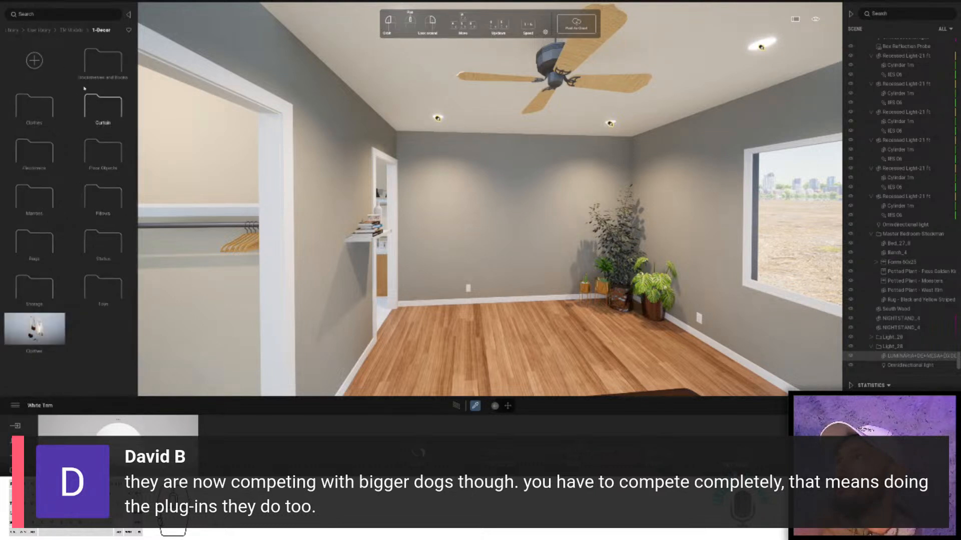
left_click(34, 151)
scroll(88, 272, "down", 5)
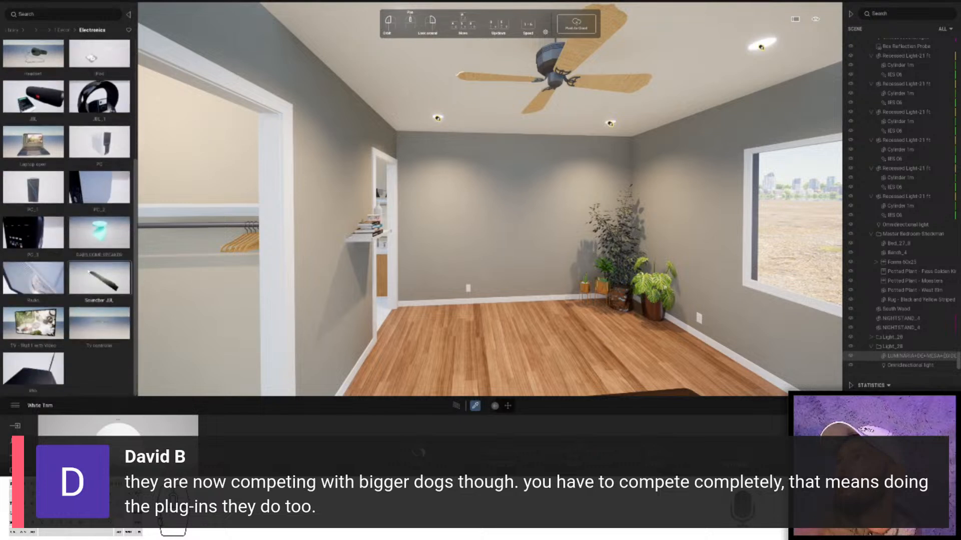
left_click_drag(33, 323, 512, 220)
left_click(512, 220)
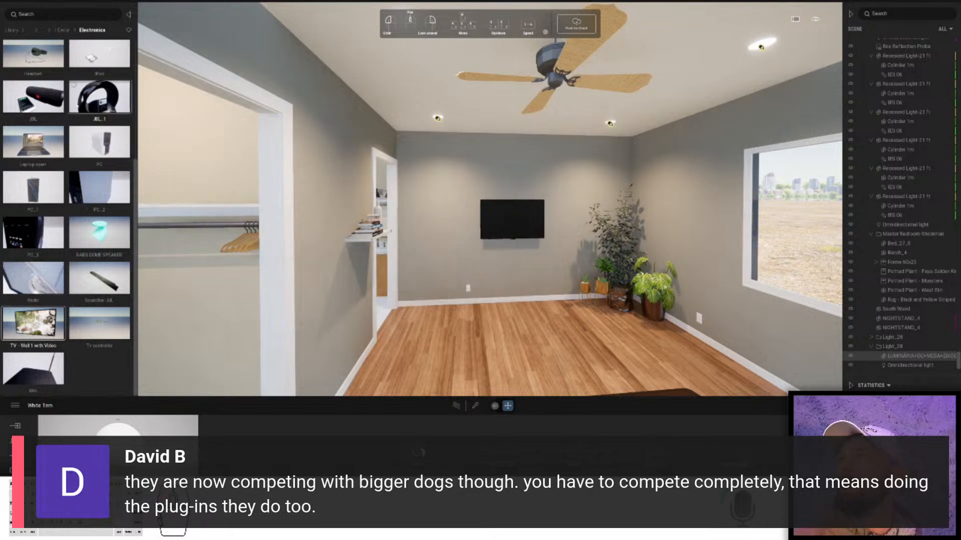
- Place SIDEBOARD_1 from the Living Room consoles folder on the floor beneath the wall-mounted TV
left_click(44, 30)
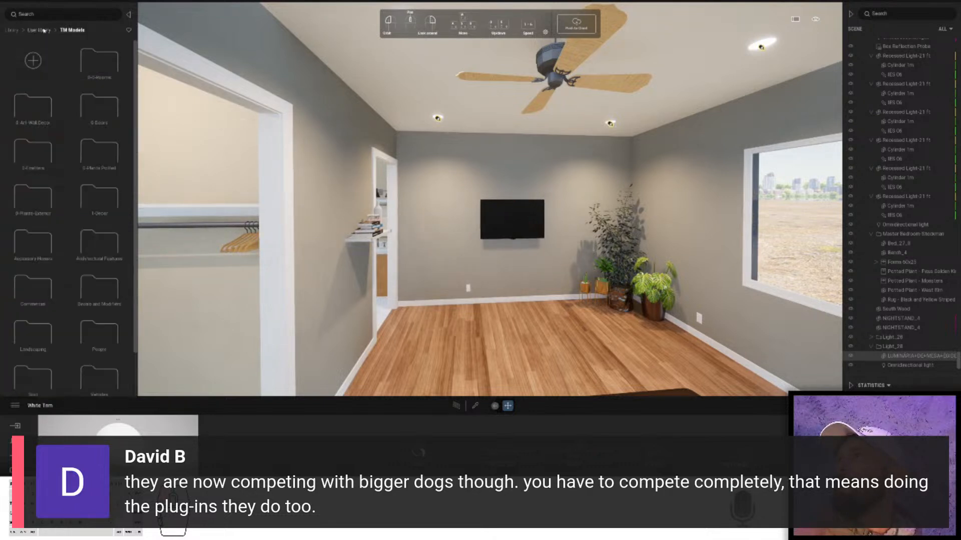
double_click(84, 68)
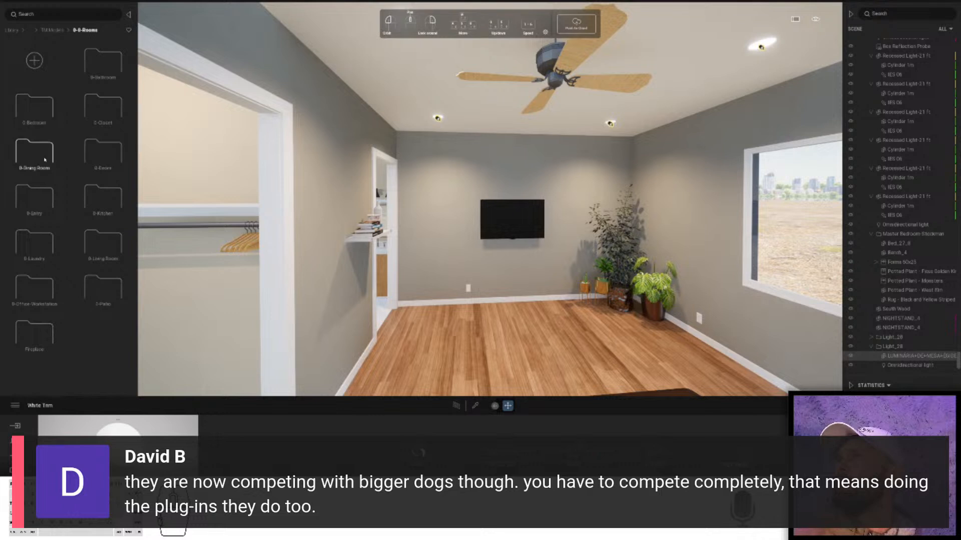
double_click(107, 244)
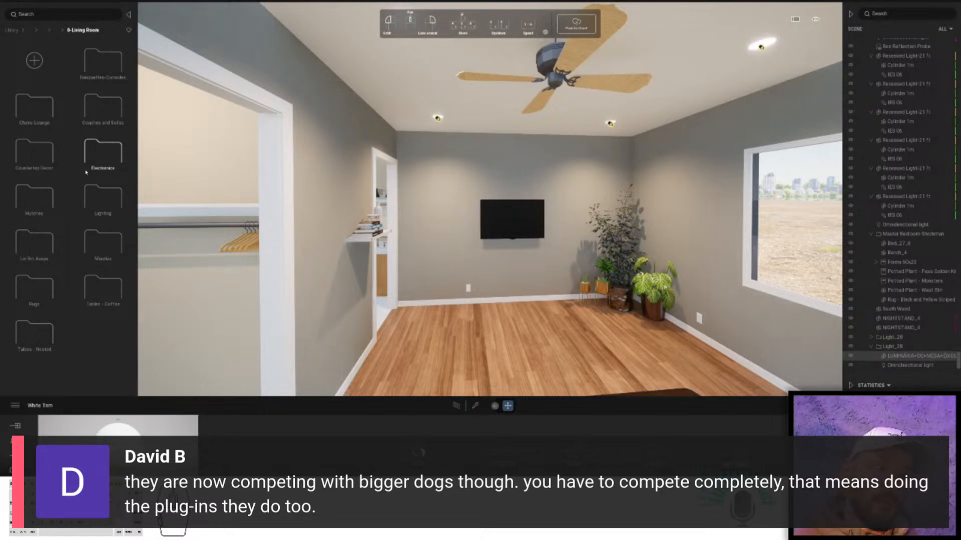
left_click_drag(425, 370, 210, 391)
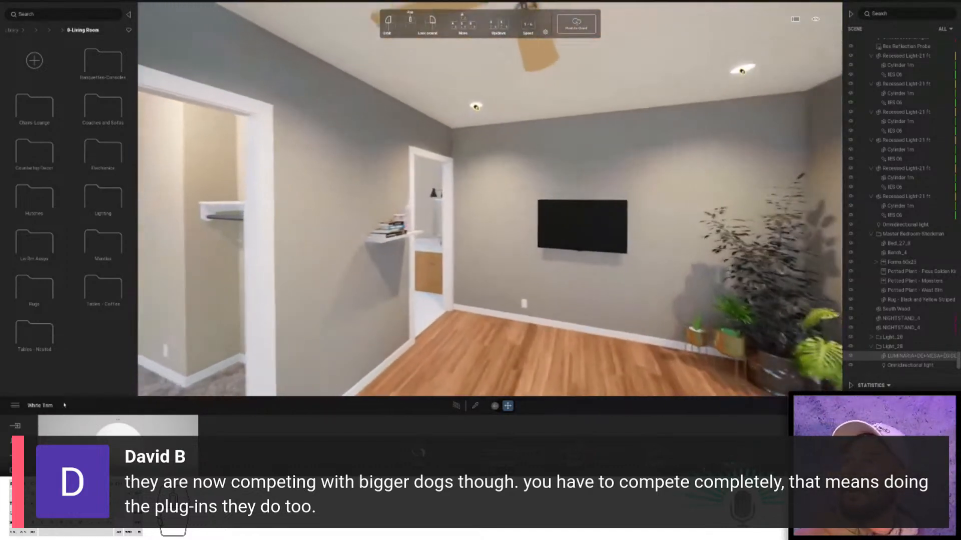
left_click(15, 426)
left_click(14, 427)
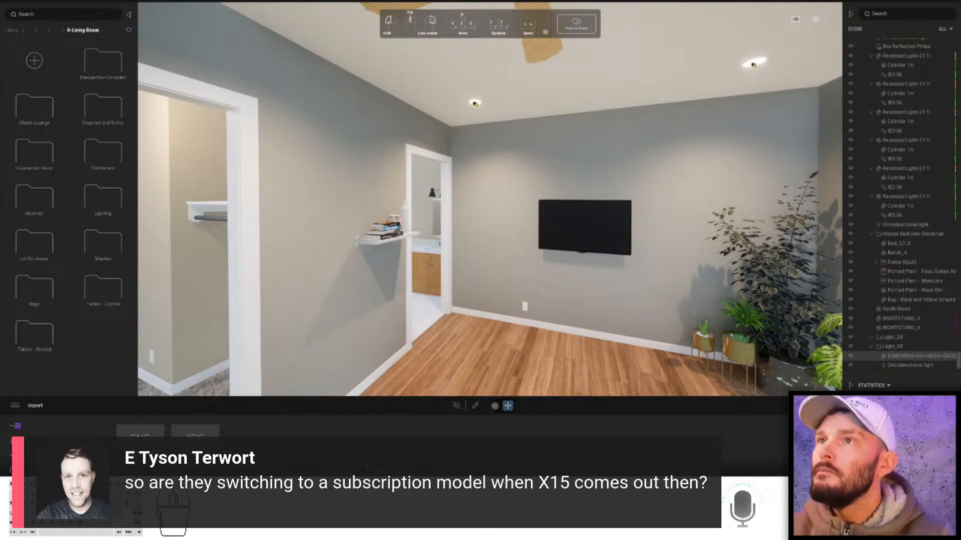
right_click_drag(530, 242, 364, 220)
key("s")
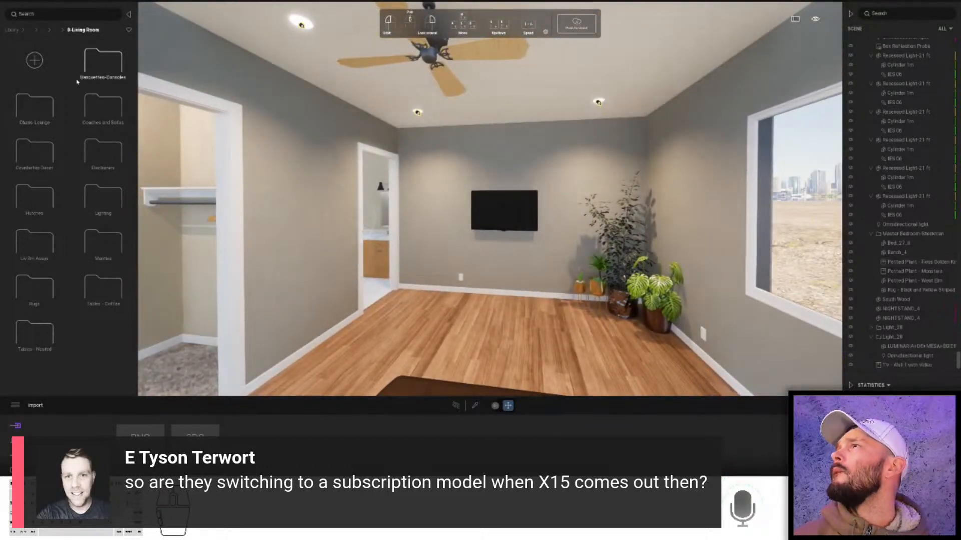
left_click(111, 72)
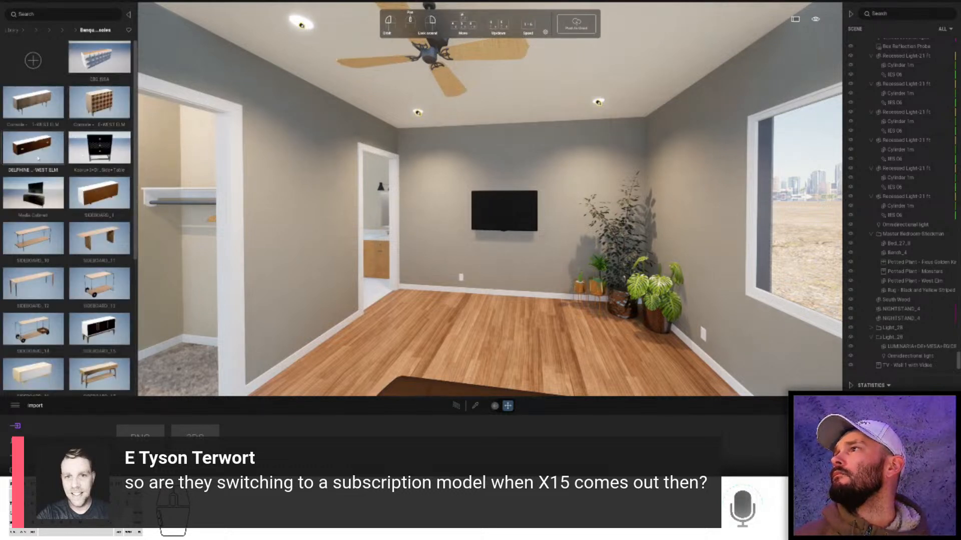
left_click_drag(100, 193, 473, 310)
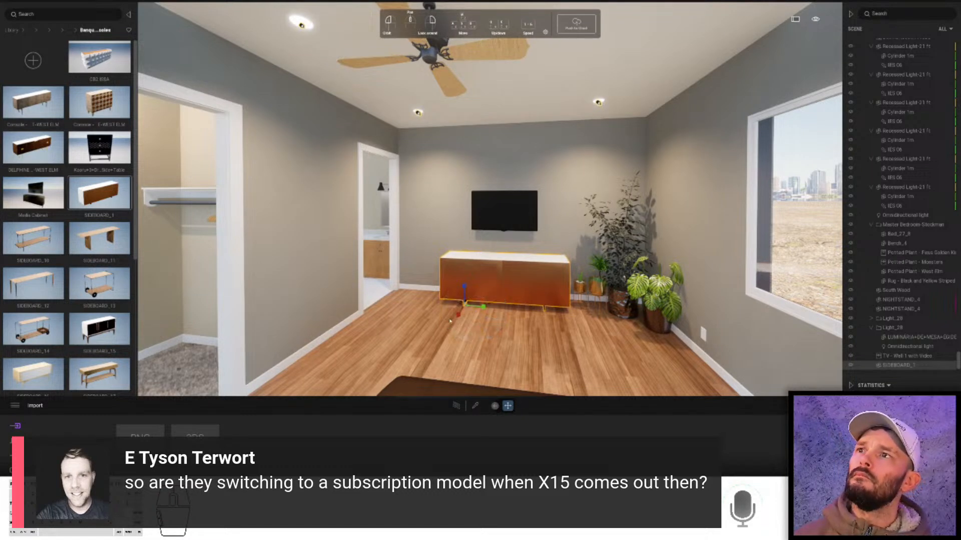
- Move the sideboard back toward the wall beneath the TV and deselect it
left_click_drag(473, 309, 481, 292)
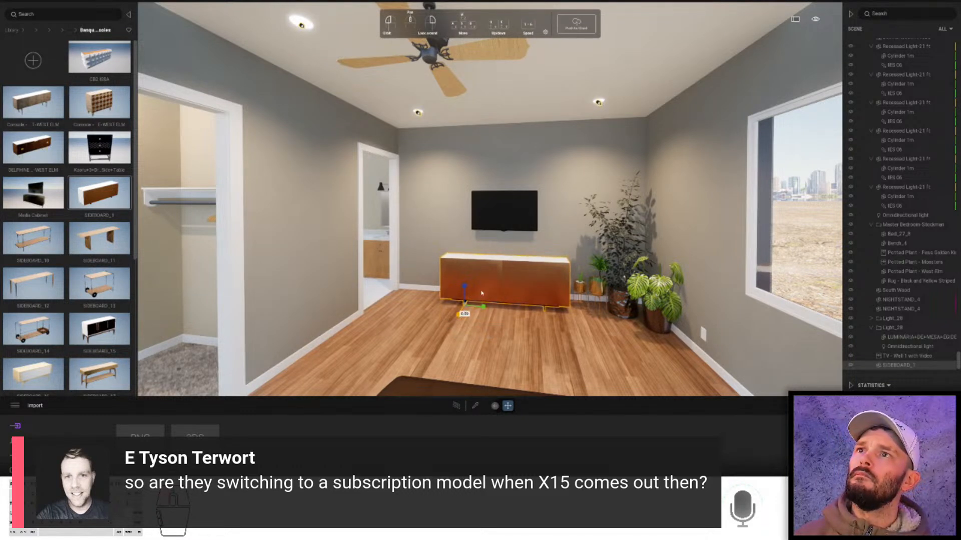
left_click(480, 297)
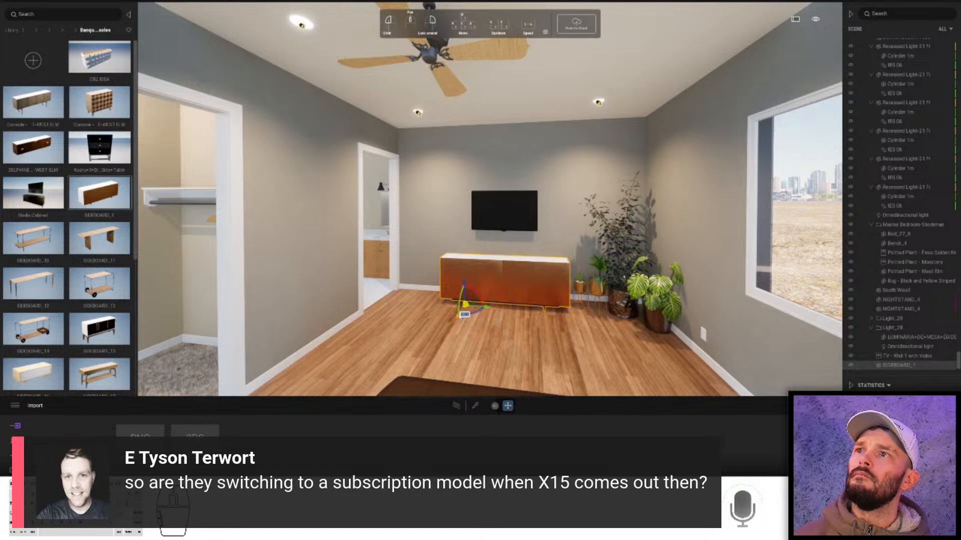
left_click_drag(458, 316, 463, 310)
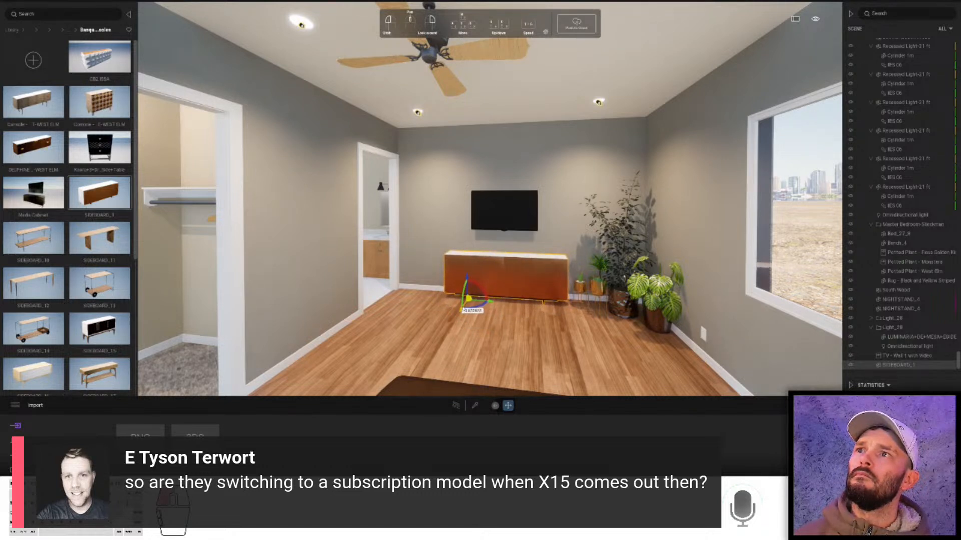
left_click(506, 326)
- Slide the black and yellow striped rug out from under the bed toward the TV wall
key("w")
right_click_drag(506, 326, 510, 248)
key("s")
left_click(597, 319)
key("s")
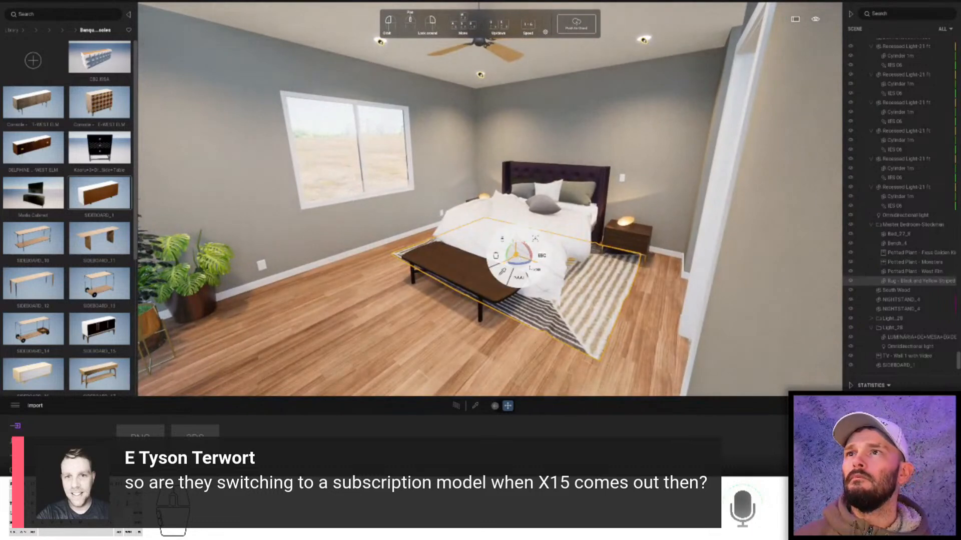
left_click_drag(506, 264, 467, 314)
left_click(623, 349)
- Hang the Portrait Framed Canvas_2 artwork from the Art-Wall Decor folder on the wall between the closet and bathroom doorways
key("w")
right_click_drag(623, 350, 542, 279)
key("d")
key("s")
key("d")
key("d")
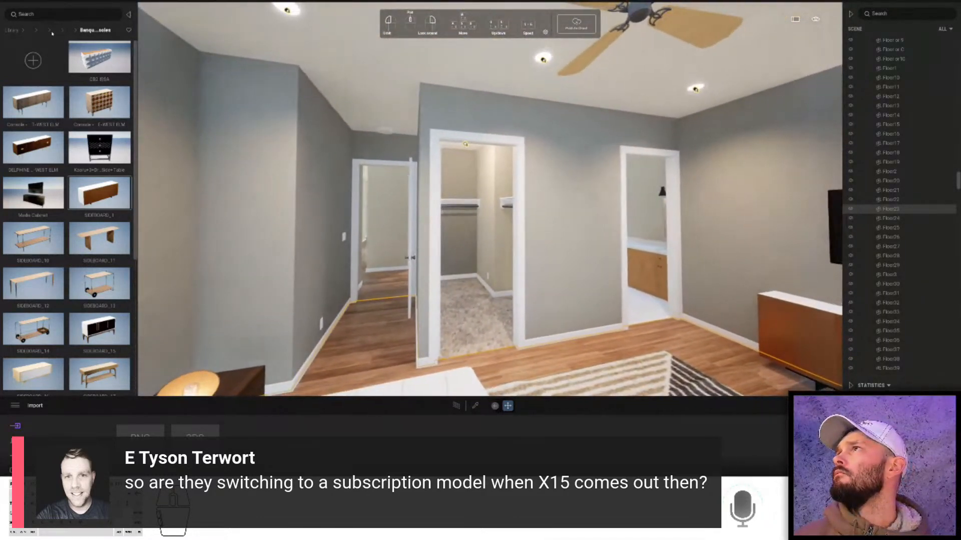
left_click(56, 31)
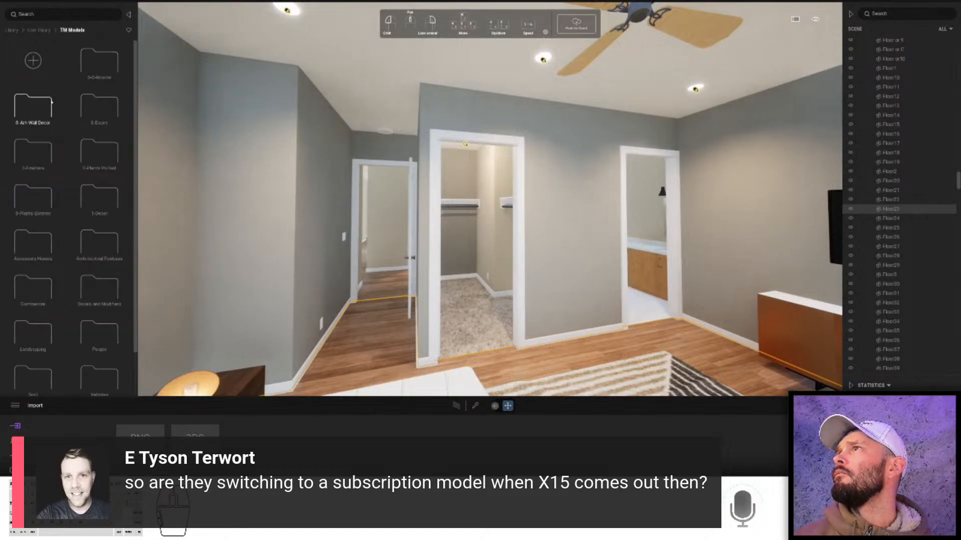
left_click(43, 103)
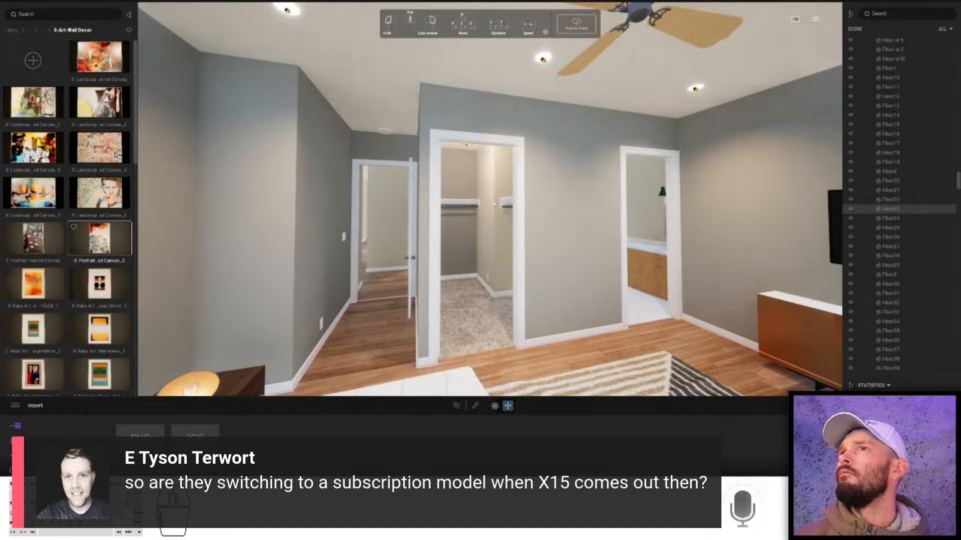
left_click_drag(546, 198, 544, 165)
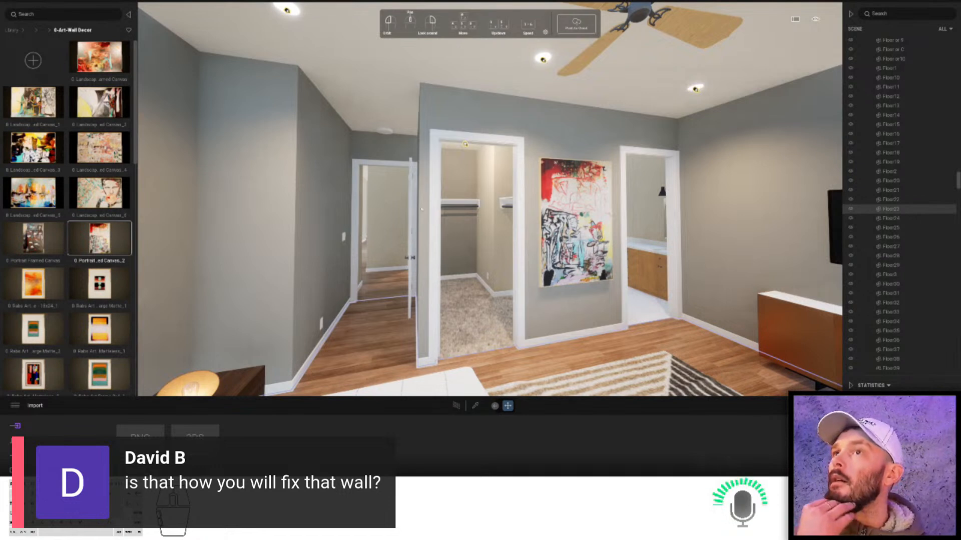
- Open the Resource Collector for the current scene
left_click(6, 2)
left_click(12, 51)
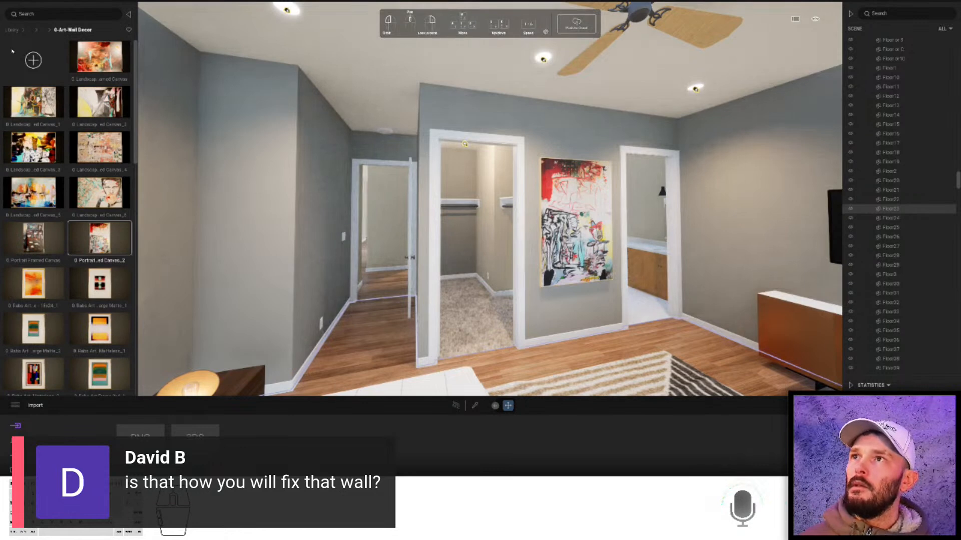
left_click(9, 1)
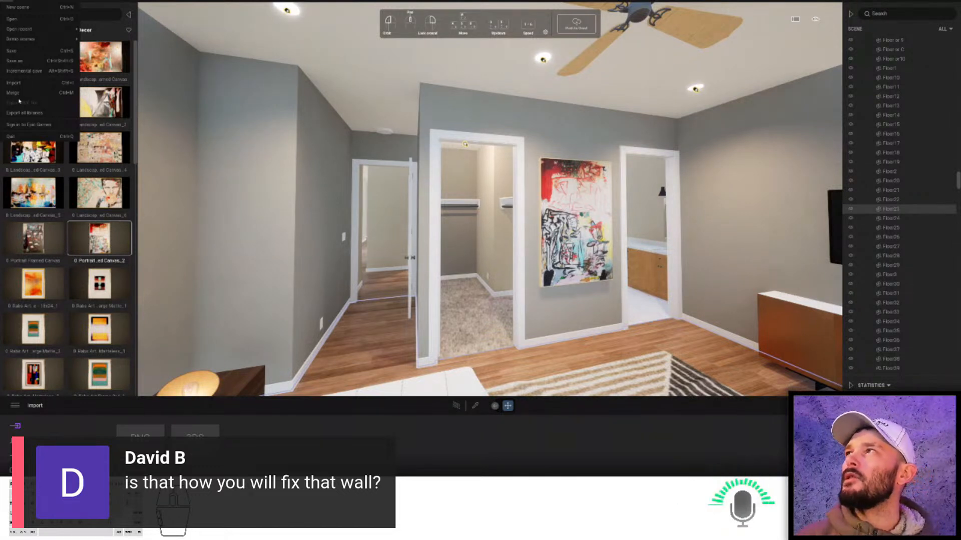
mouse_move(20, 1)
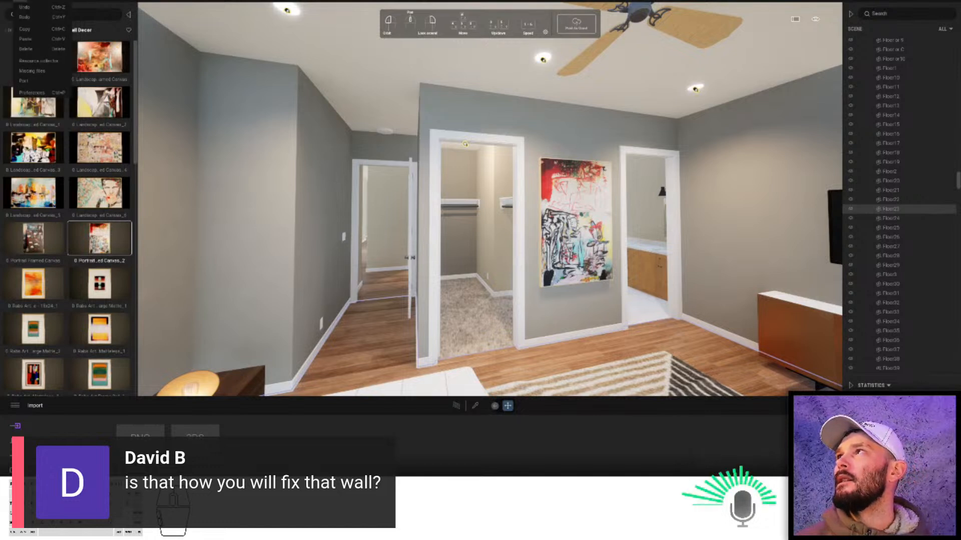
left_click(15, 405)
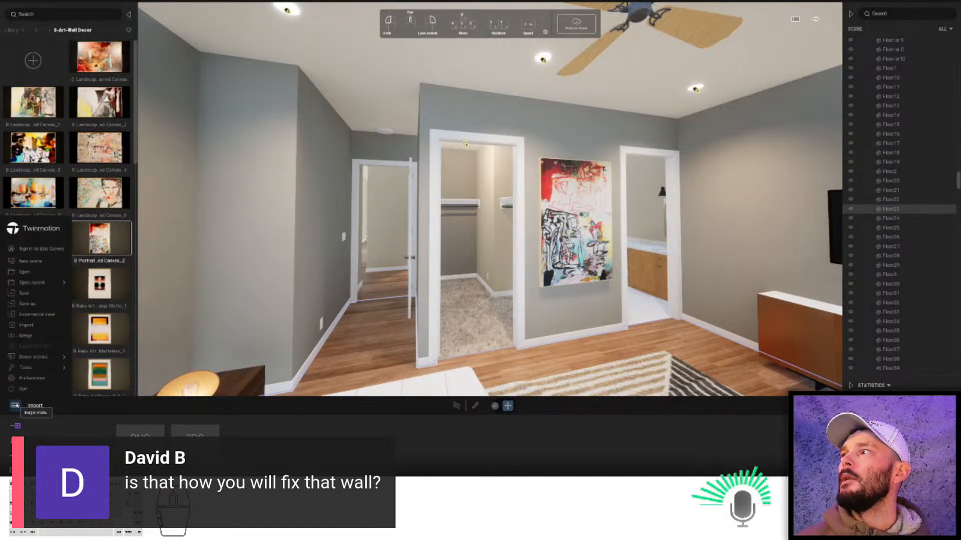
mouse_move(34, 370)
left_click(89, 368)
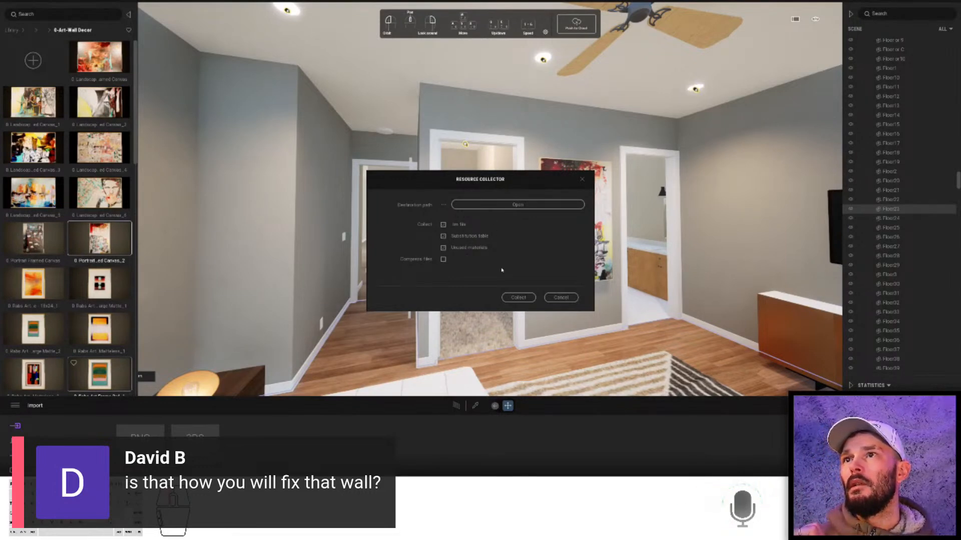
- Set the Resource Collector's destination path to the client's model folder under Crystal Creek Projects in the Dropbox project directory
left_click(511, 205)
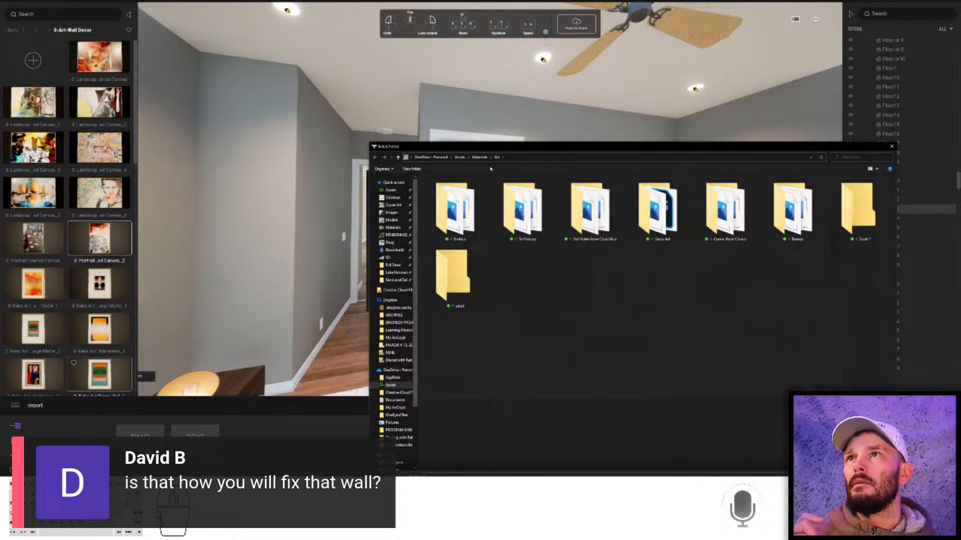
left_click(399, 321)
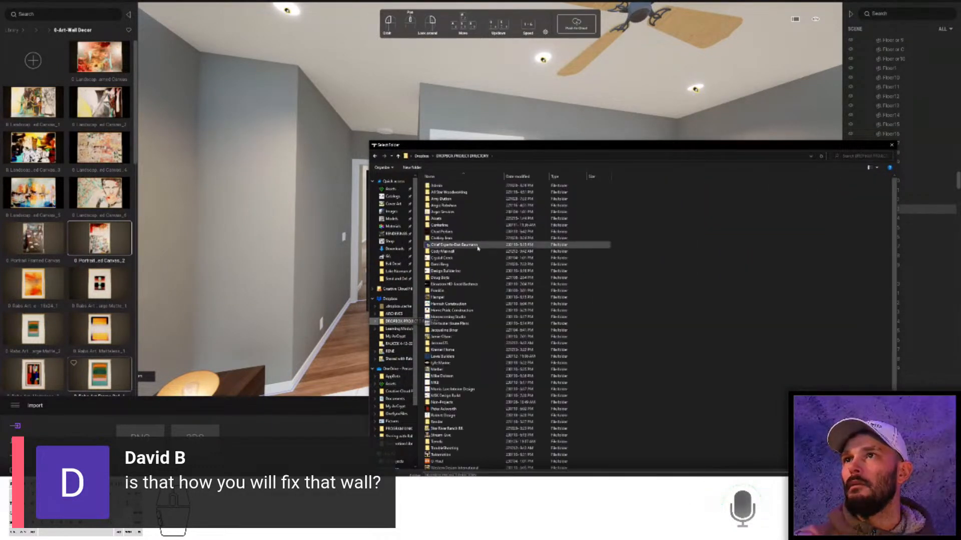
double_click(450, 258)
double_click(438, 193)
double_click(448, 193)
double_click(445, 192)
double_click(443, 186)
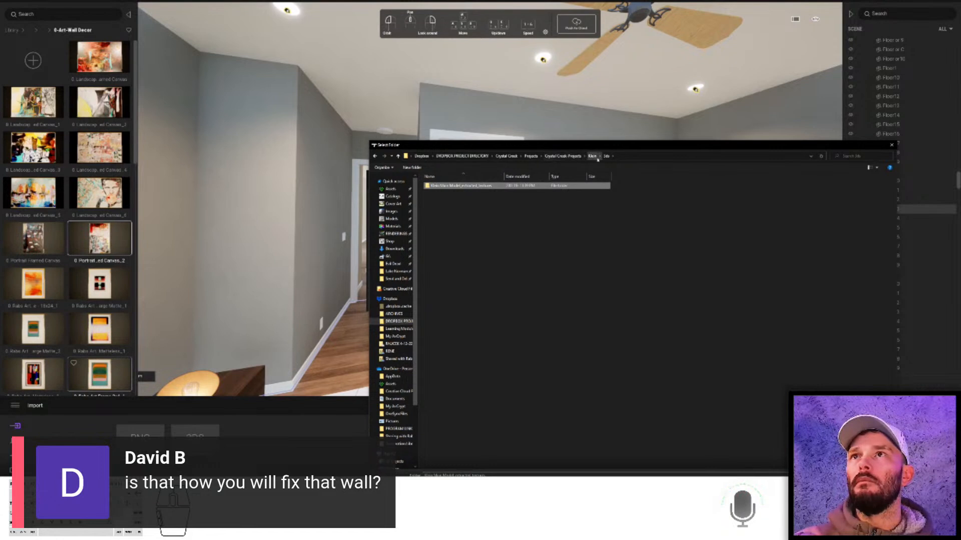
left_click(593, 156)
left_click(563, 156)
double_click(440, 192)
double_click(435, 186)
left_click(469, 187)
double_click(468, 187)
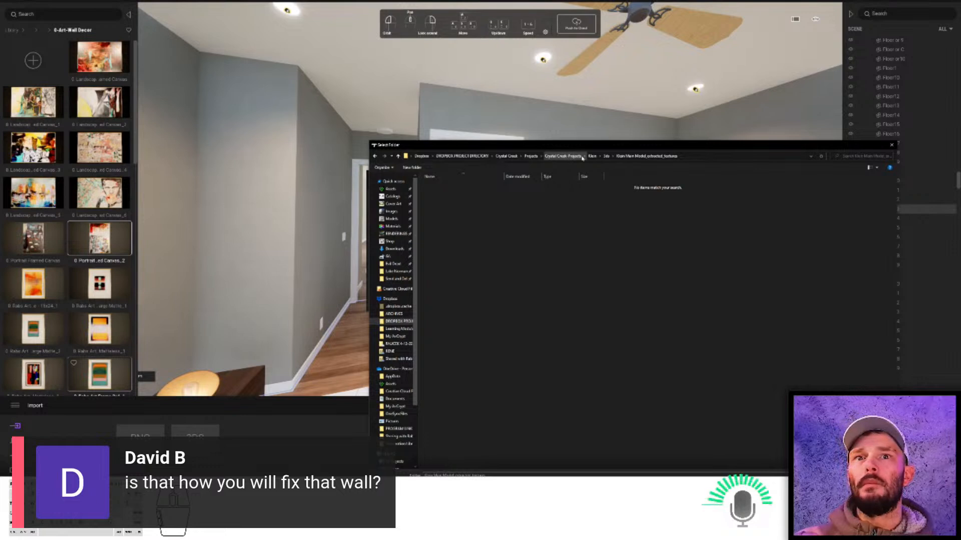
left_click(606, 156)
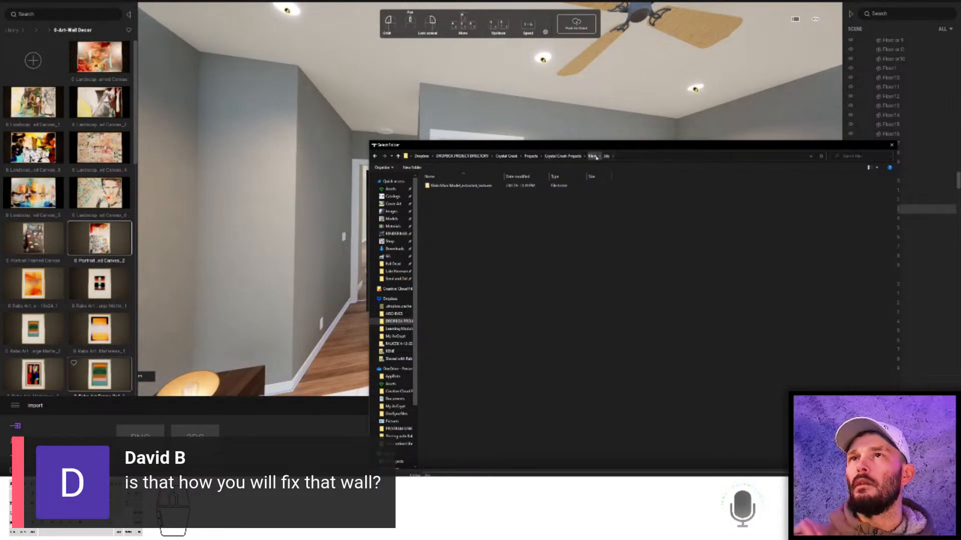
left_click(835, 489)
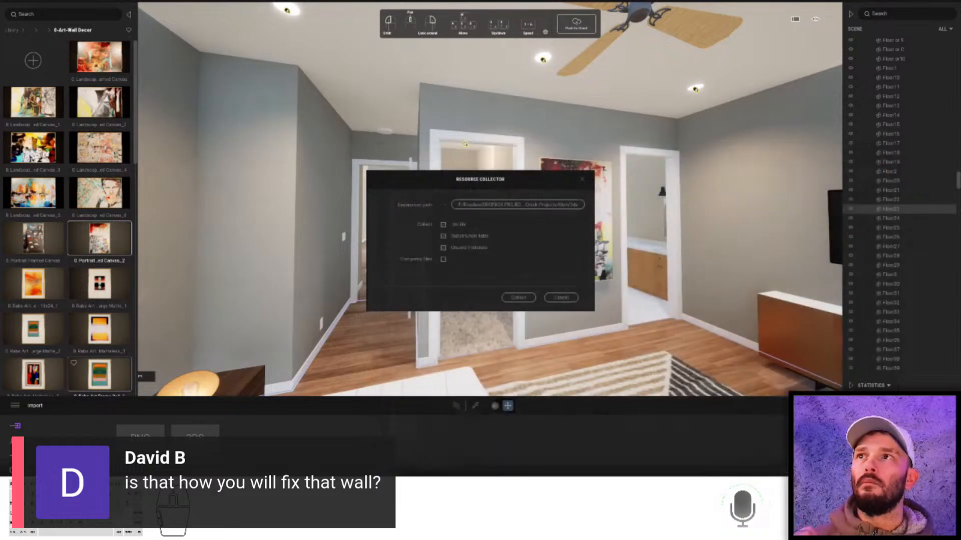
- Collect the scene's resources and approve moving the main Twinmotion file out of Dropbox
left_click(518, 297)
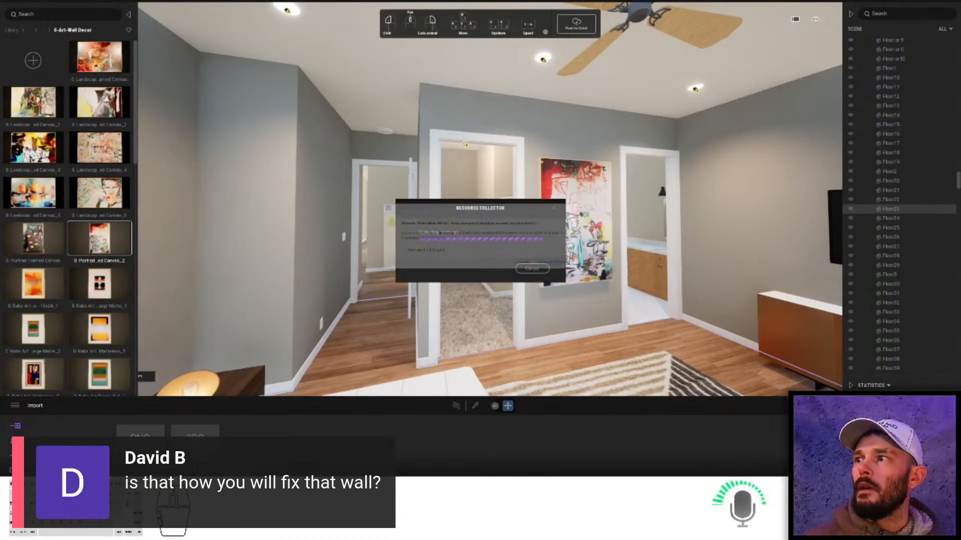
key("alt+Tab")
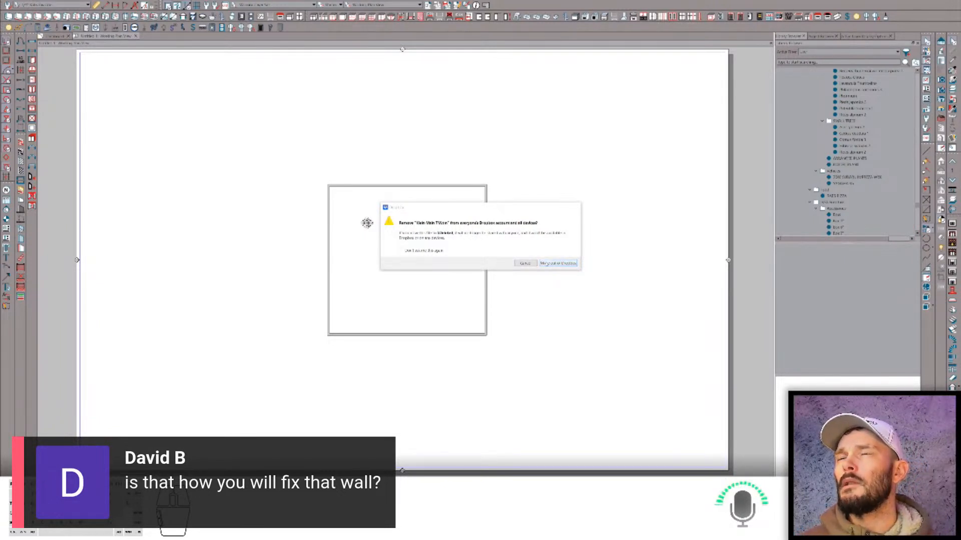
left_click(546, 264)
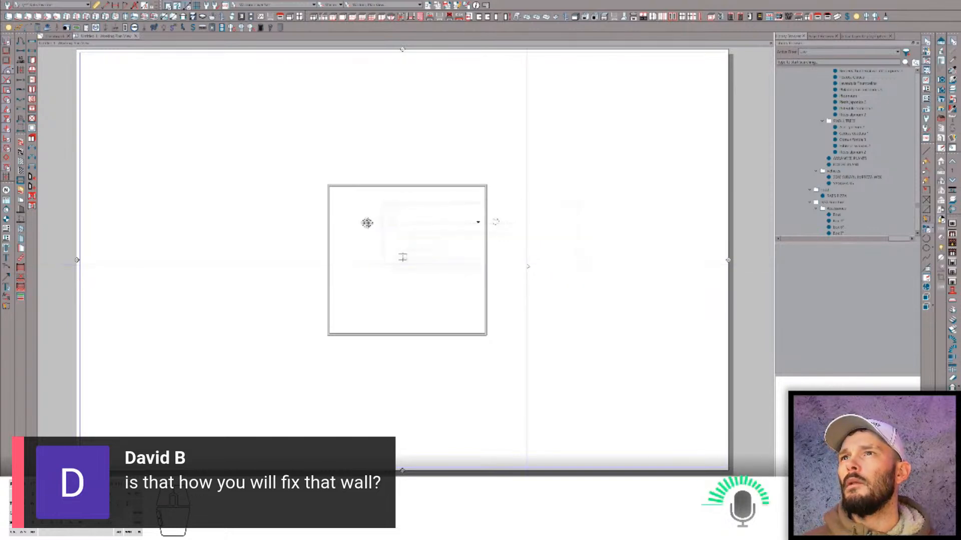
key("alt+Tab")
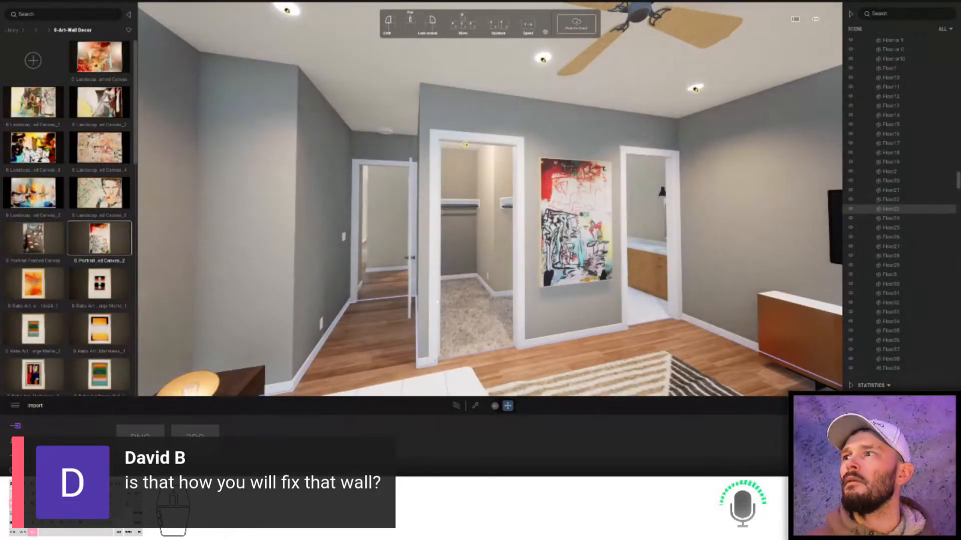
- Switch to Chief Architect and open the house plan file from the client's folder under Crystal Creek Projects
key("alt+Tab")
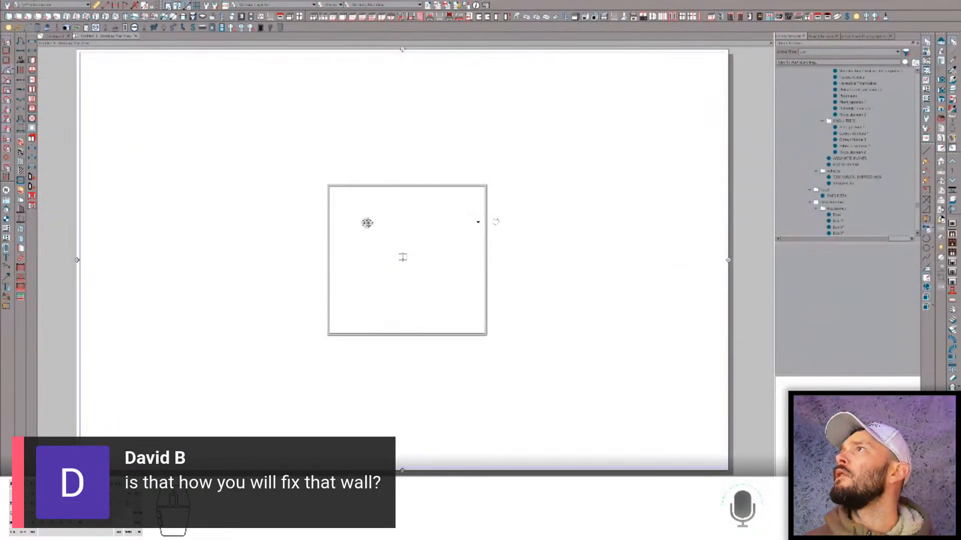
key("alt+f")
key("o")
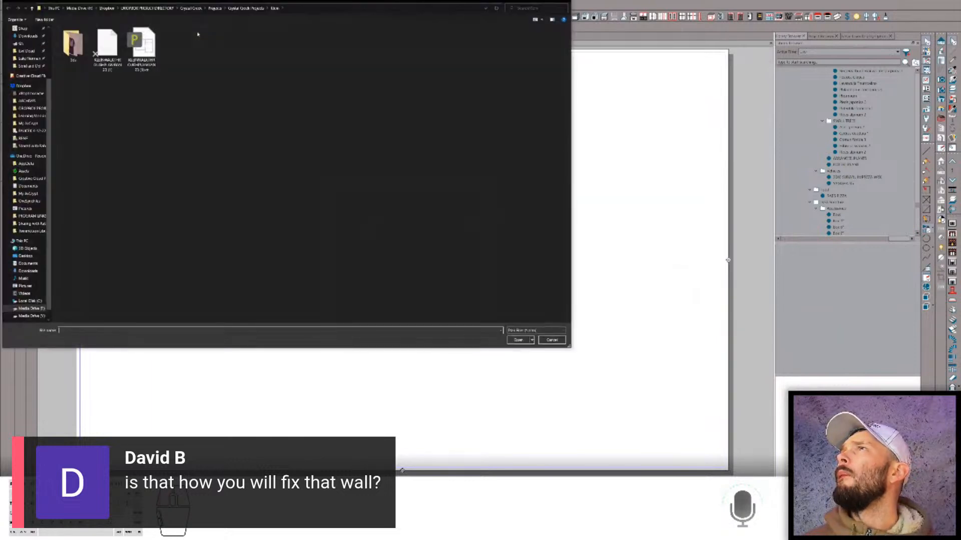
double_click(132, 46)
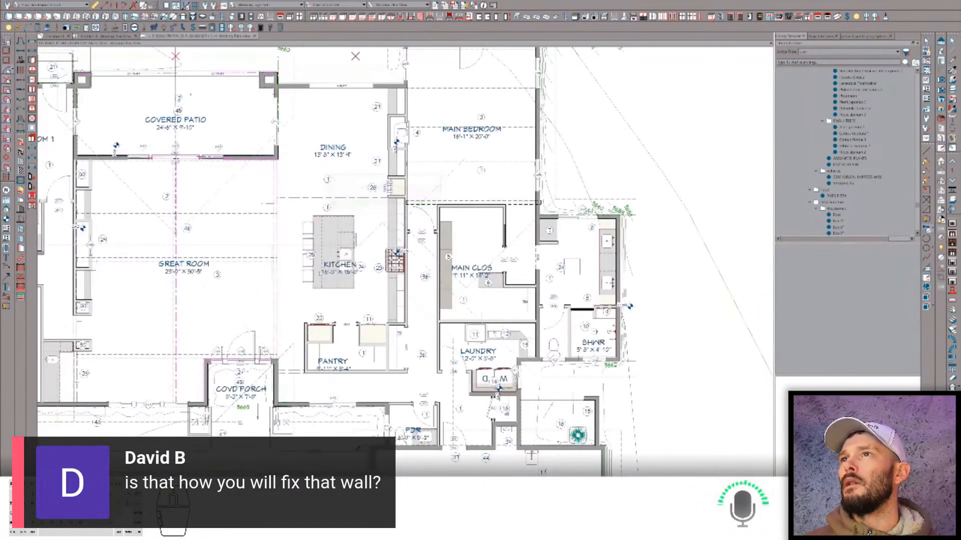
scroll(431, 237, "down", 5)
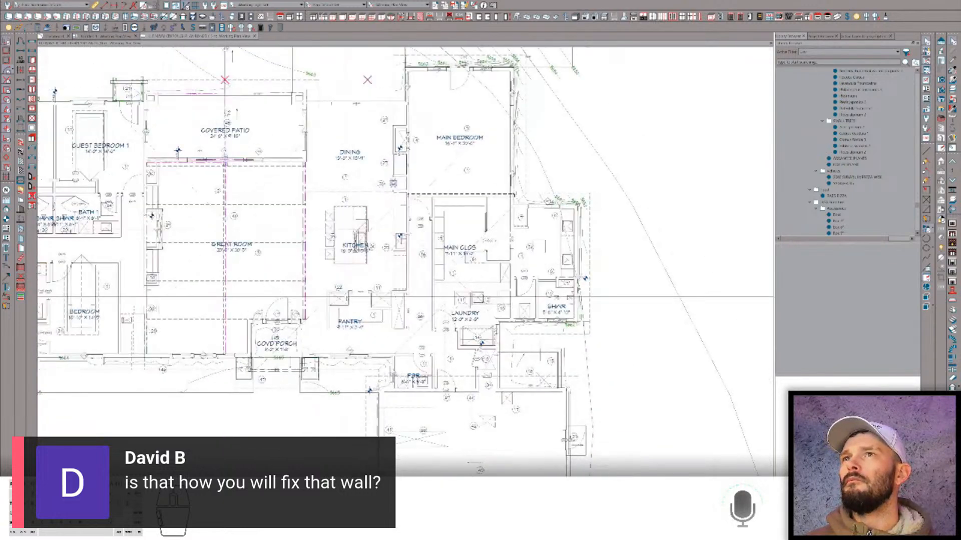
middle_click_drag(154, 280, 192, 291)
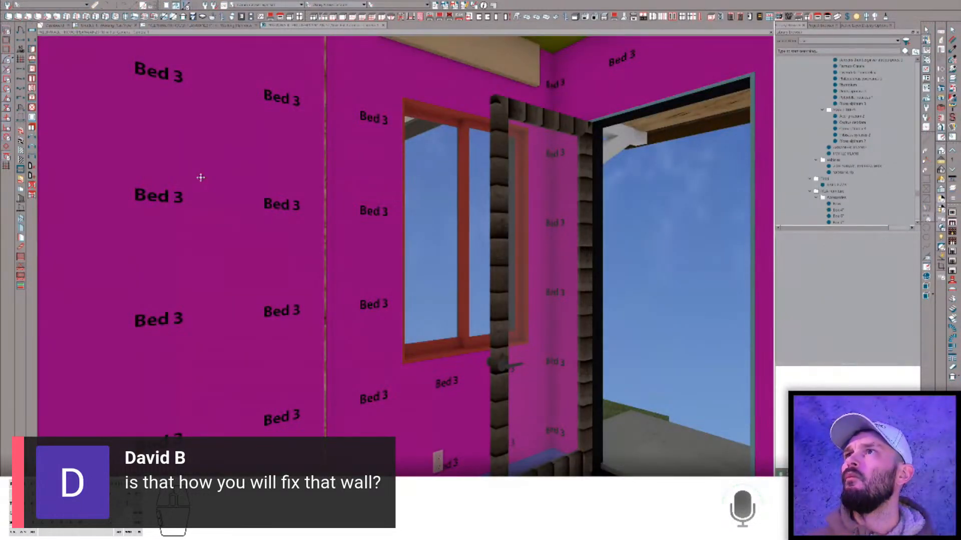
- Delete the beige box above the bedroom window beside the exterior door in the camera view
left_click(461, 48)
scroll(461, 48, "down", 2)
middle_click_drag(462, 48, 453, 151)
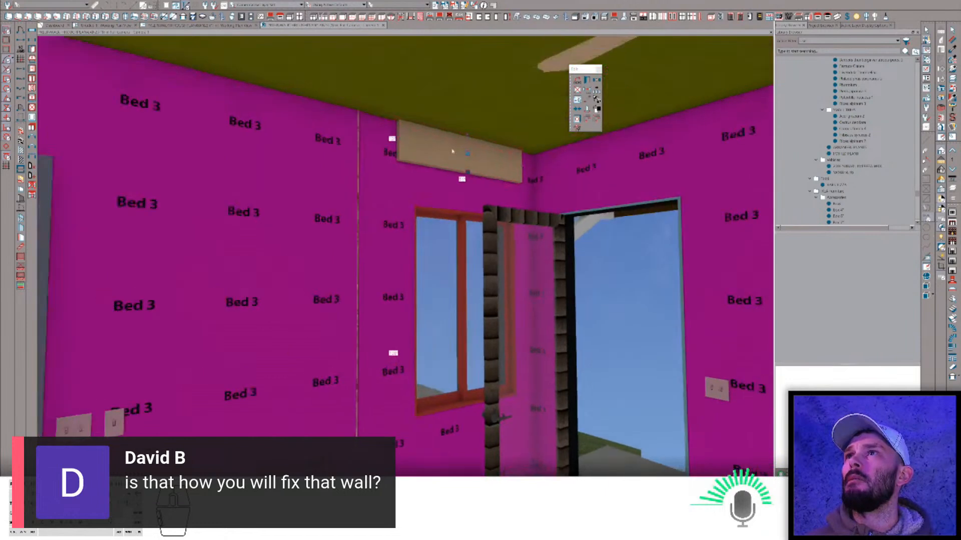
scroll(453, 151, "down", 1)
right_click(452, 181)
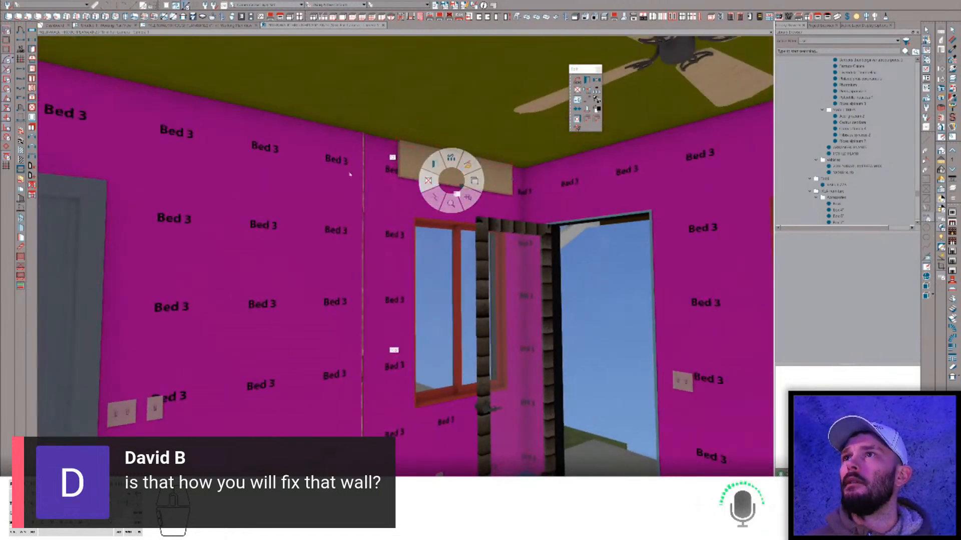
key("Delete")
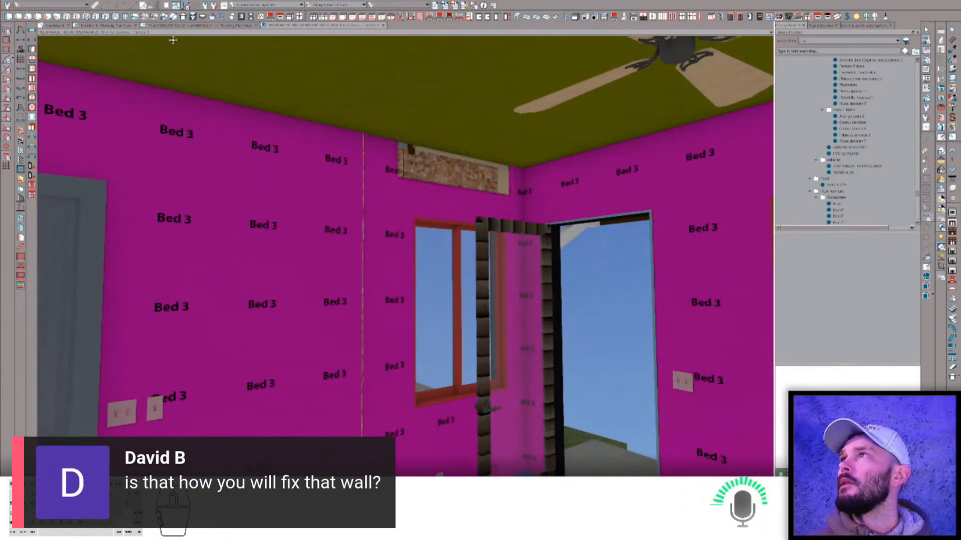
- Nudge the short exterior side wall of Guest Bedroom 2 in the floor plan to close the gap above its window, checking the camera view
left_click(184, 19)
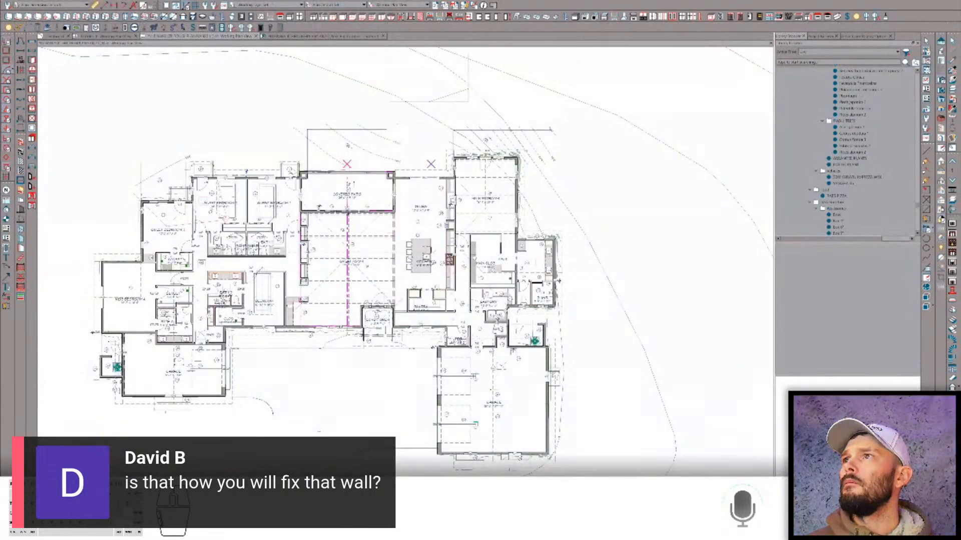
scroll(385, 218, "up", 4)
scroll(119, 162, "up", 3)
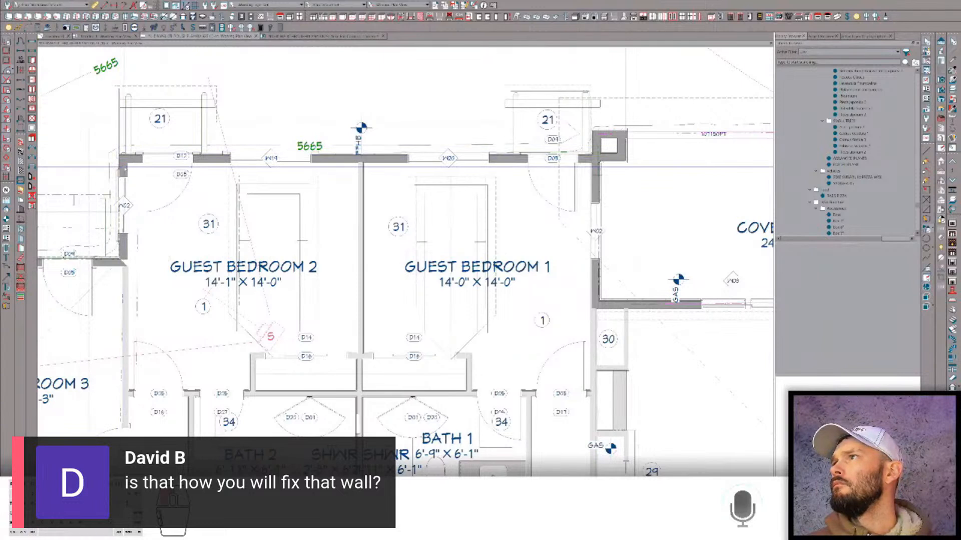
left_click(120, 170)
left_click_drag(121, 167, 121, 169)
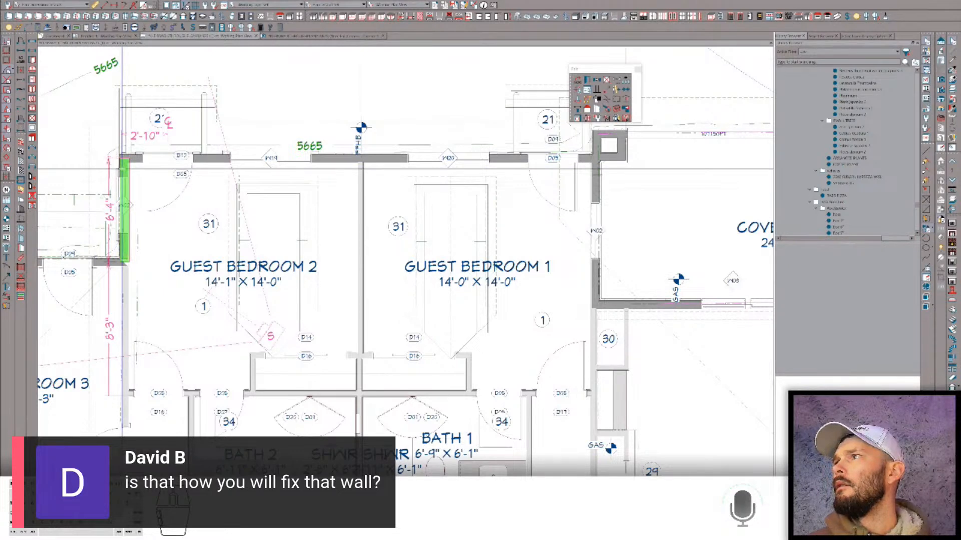
left_click(323, 38)
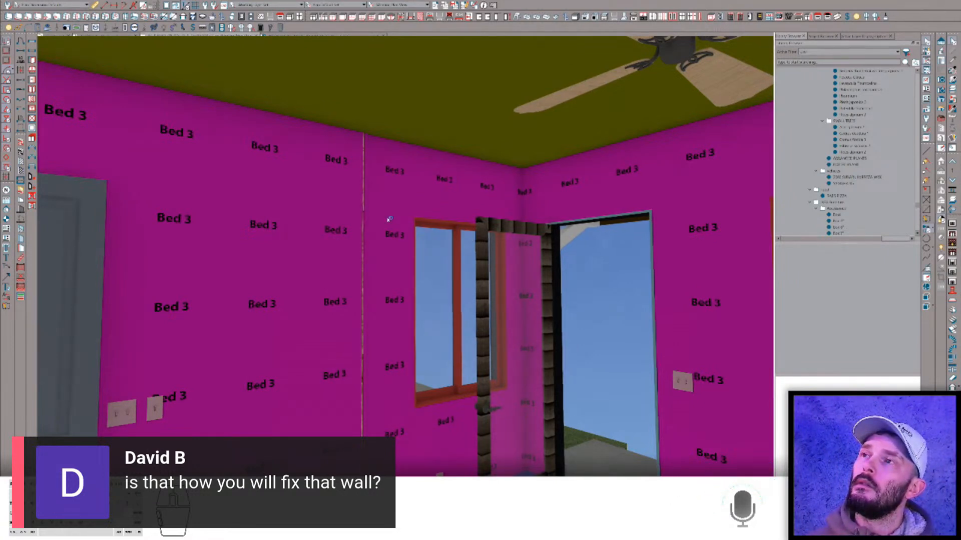
- Switch to File Explorer and open the client's model and texture folder under Crystal Creek Projects in the Dropbox project directory
key("alt+Tab")
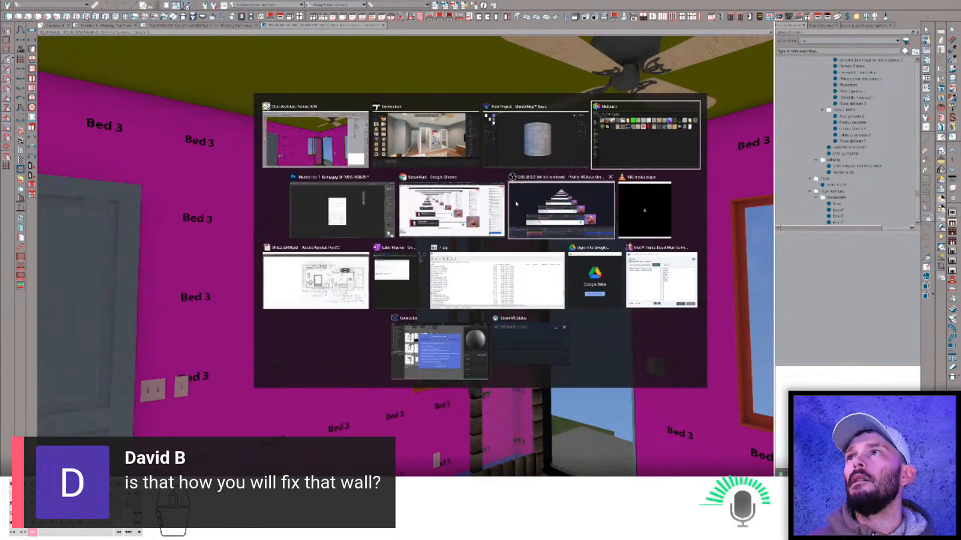
key("Escape")
key("alt+Tab")
left_click(32, 190)
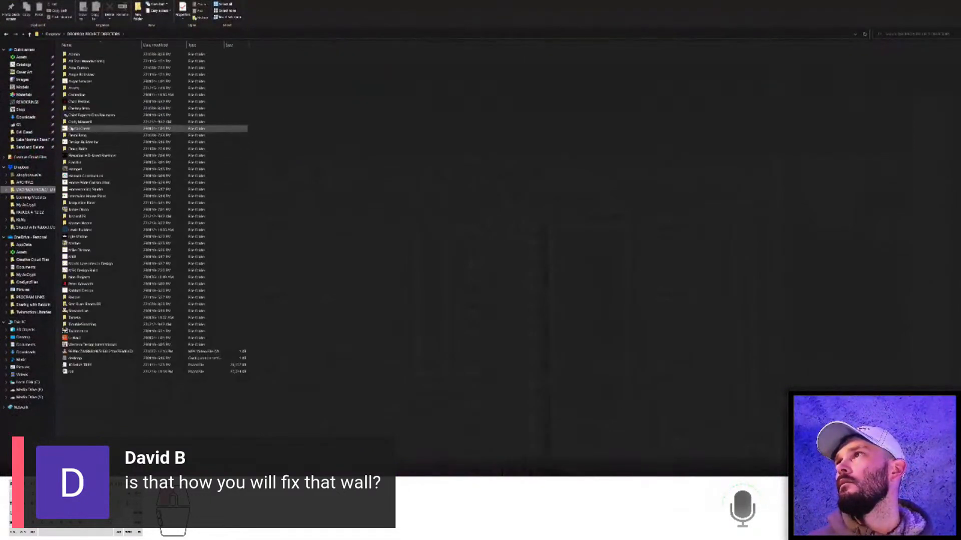
double_click(79, 129)
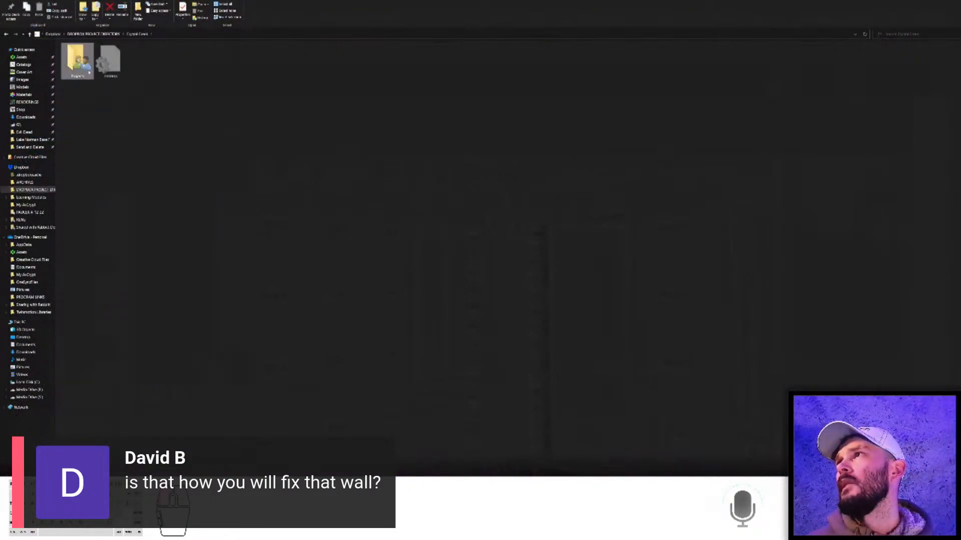
double_click(88, 72)
double_click(83, 62)
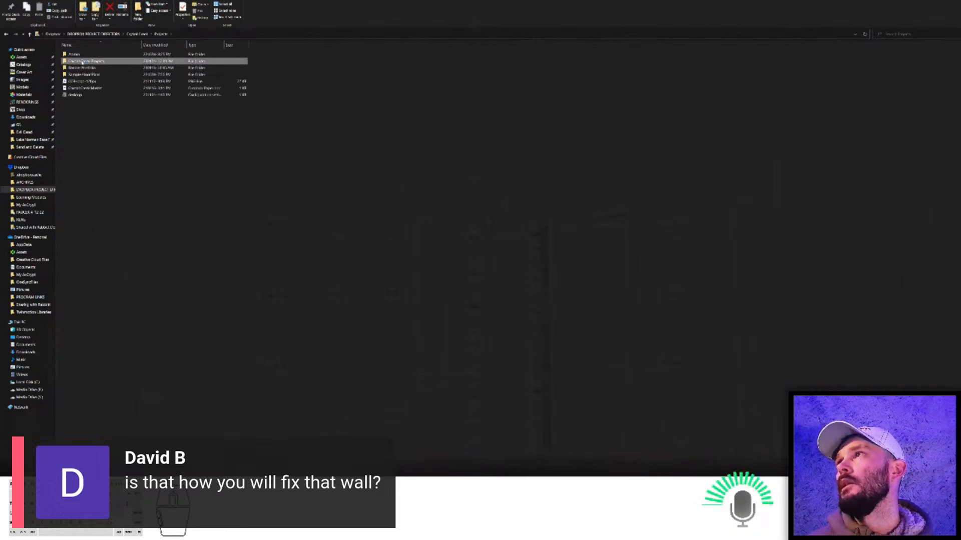
double_click(81, 62)
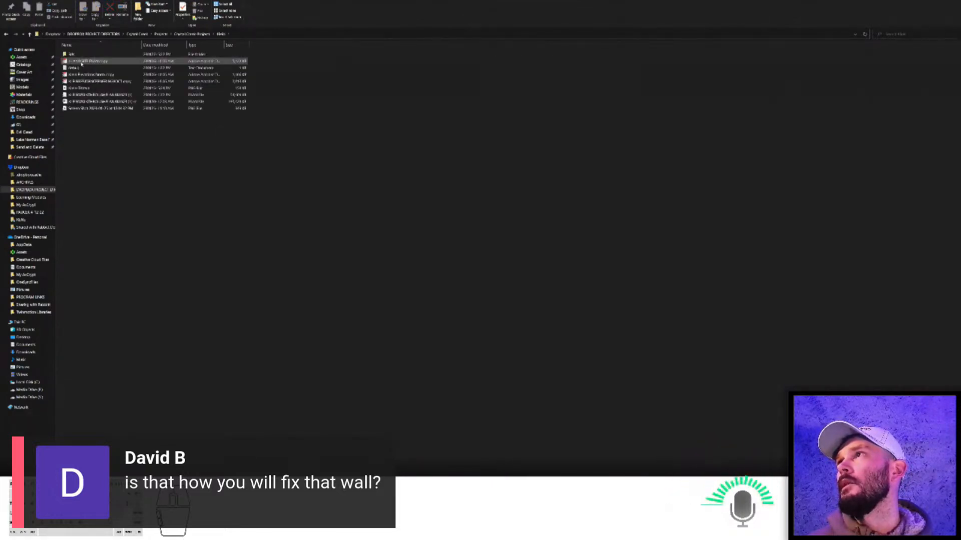
double_click(75, 54)
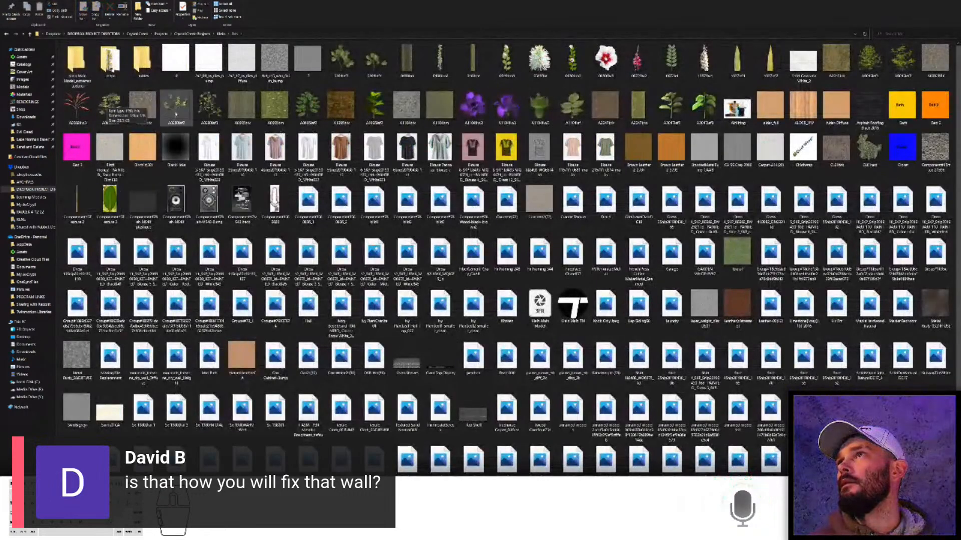
- Group the files in the model and texture folder by type
right_click(161, 129)
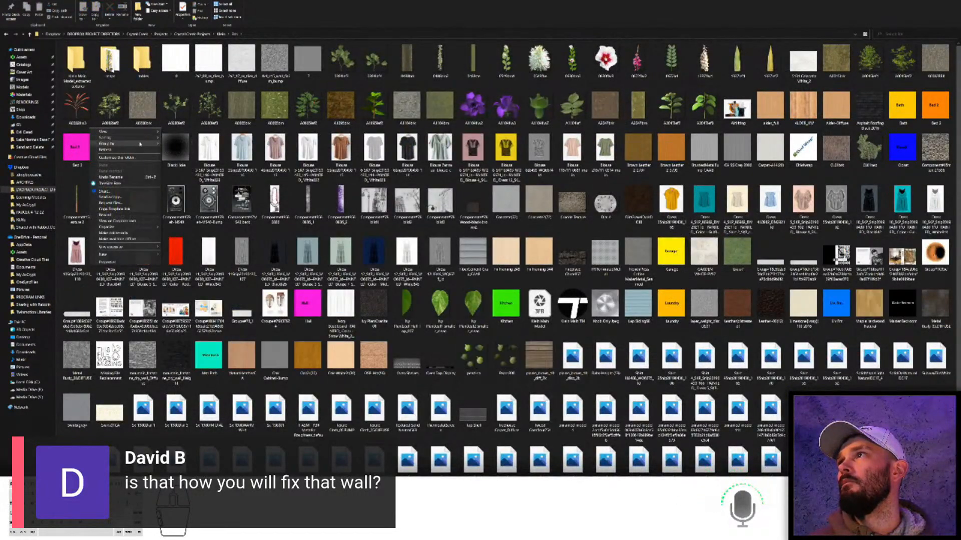
mouse_move(145, 144)
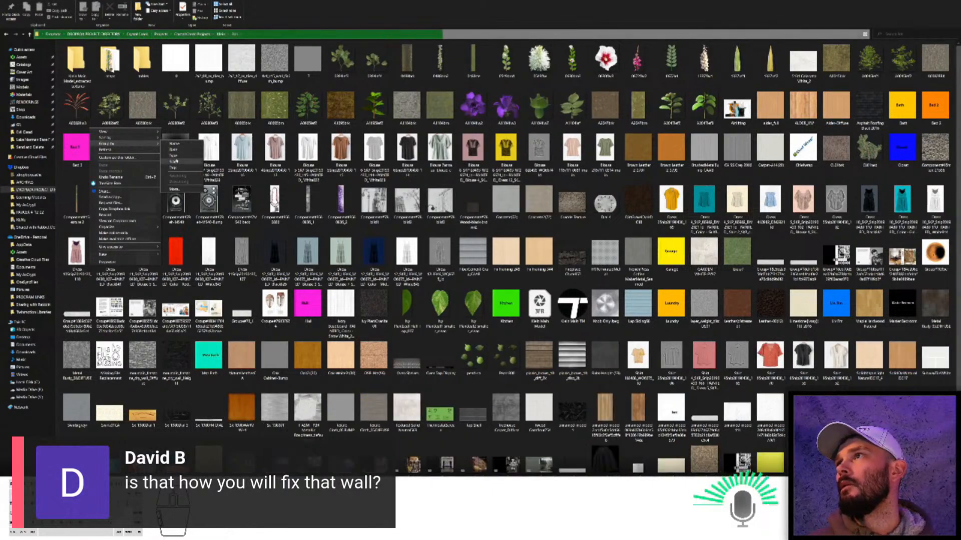
left_click(171, 156)
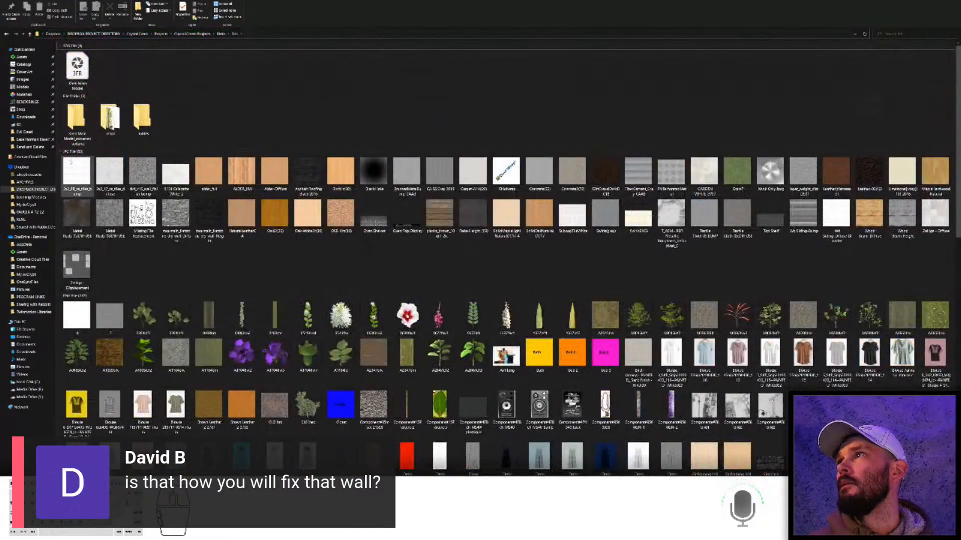
- Delete all loose texture images in the folder, keeping the 3DS model, the subfolders and the Twinmotion file
scroll(155, 241, "down", 3)
scroll(151, 235, "up", 6)
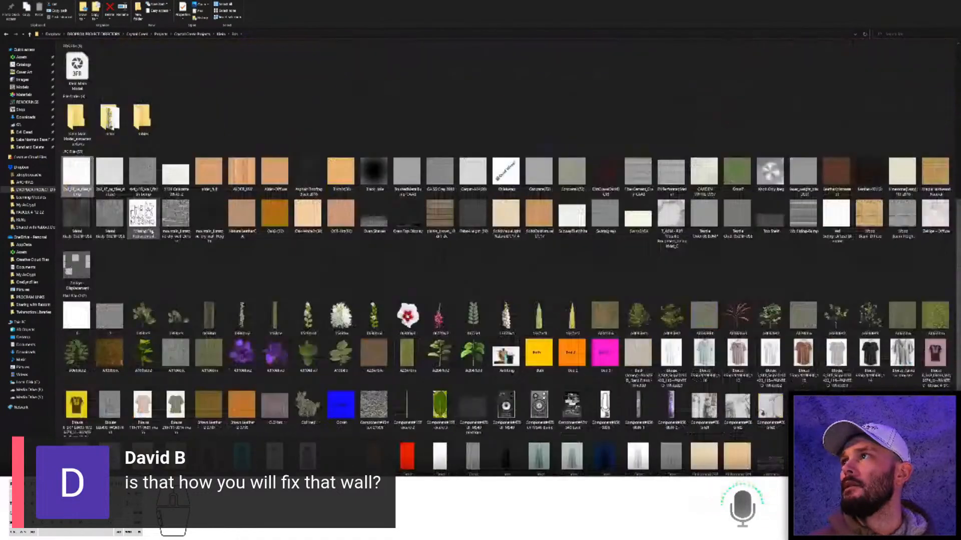
scroll(144, 217, "down", 6)
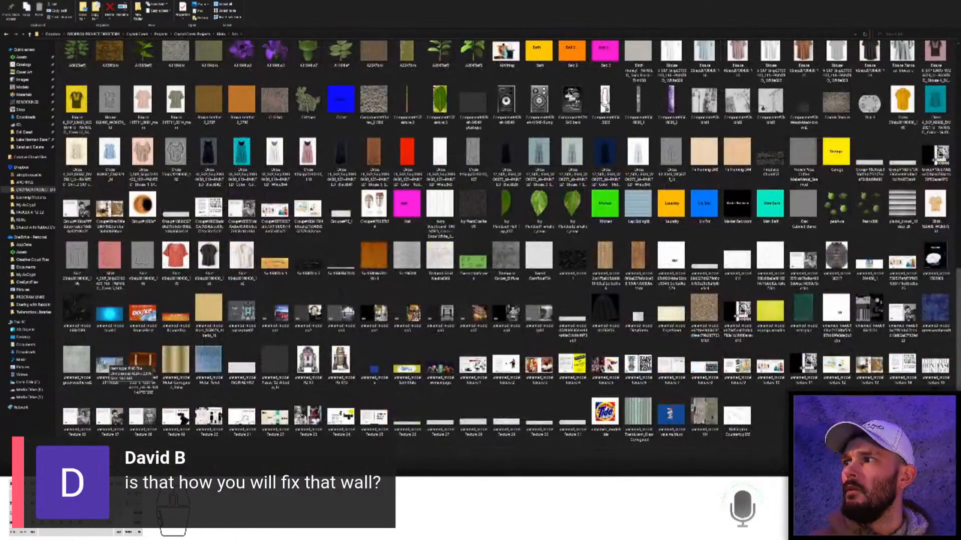
key("ctrl+a")
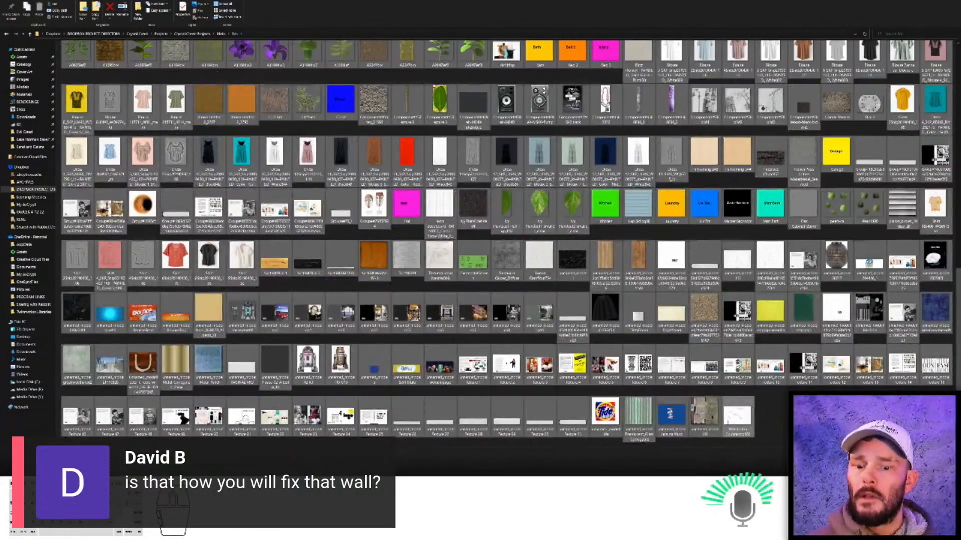
key("Delete")
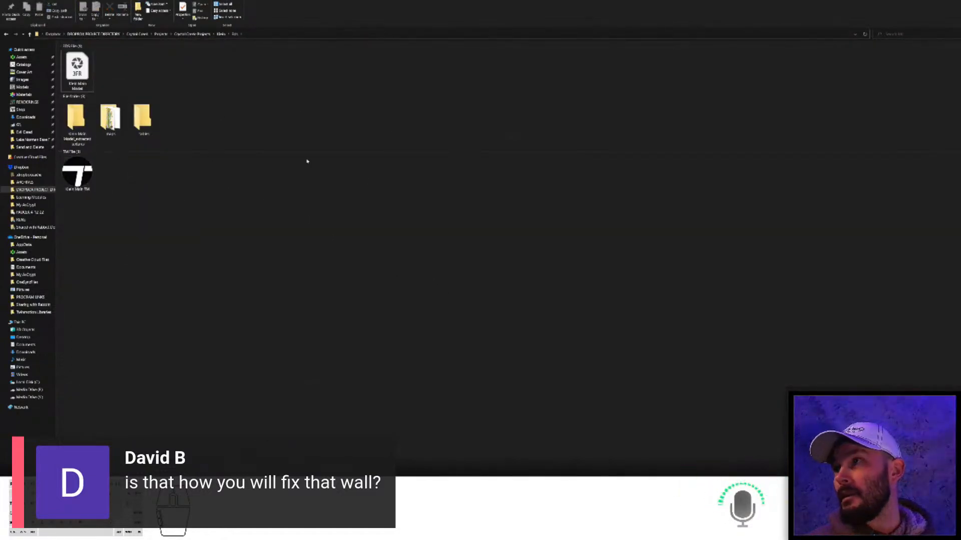
- Switch to Chief Architect and export the house model in 3D Studio (3DS) format, replacing the existing main model file
key("alt+Tab")
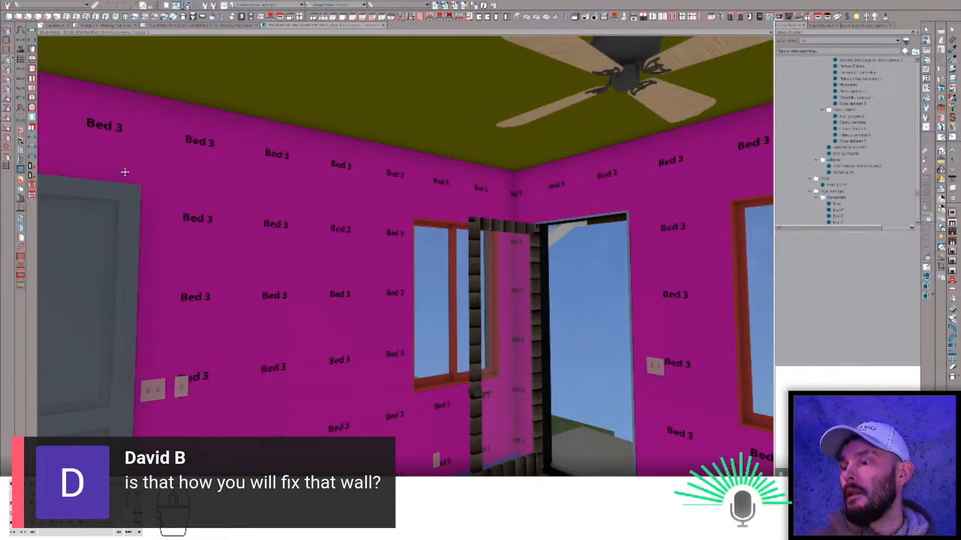
key("alt+f")
key("e")
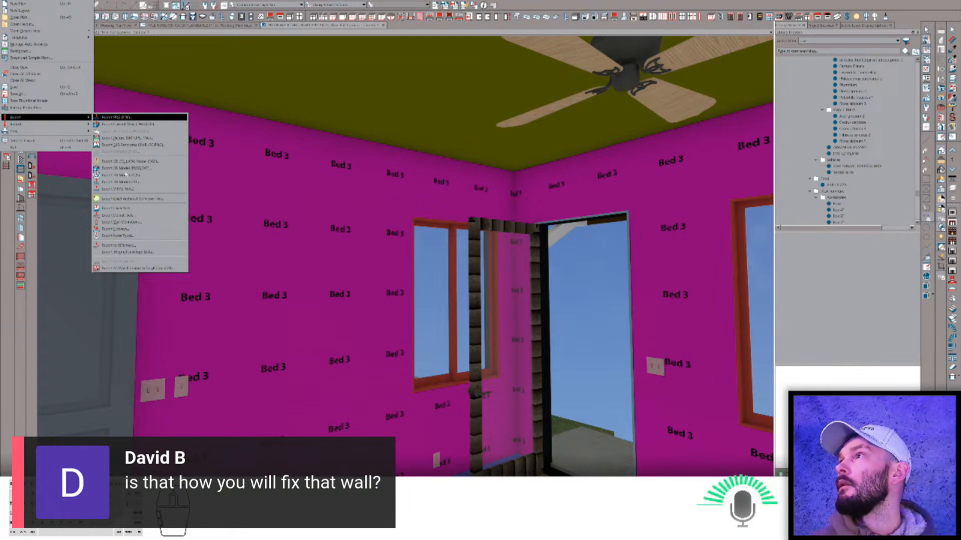
left_click(126, 175)
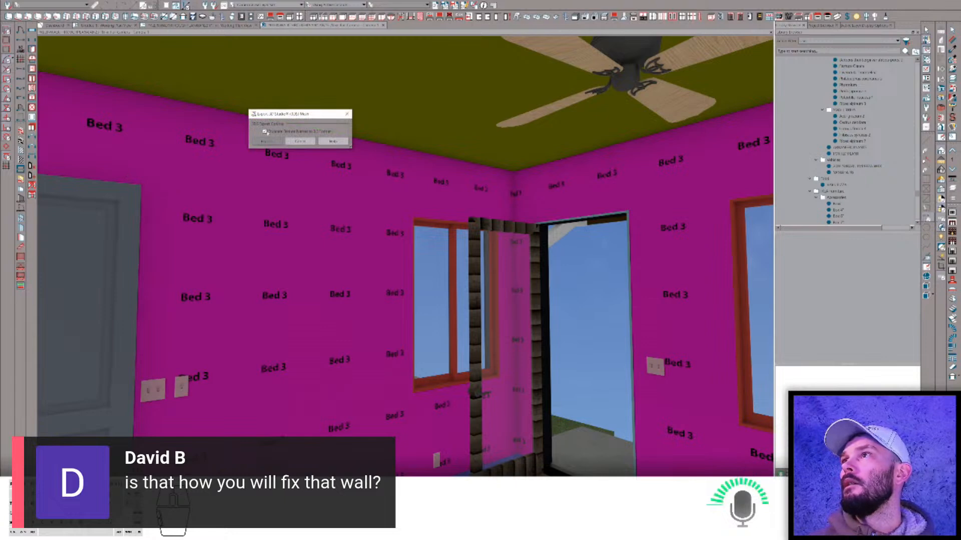
left_click(272, 141)
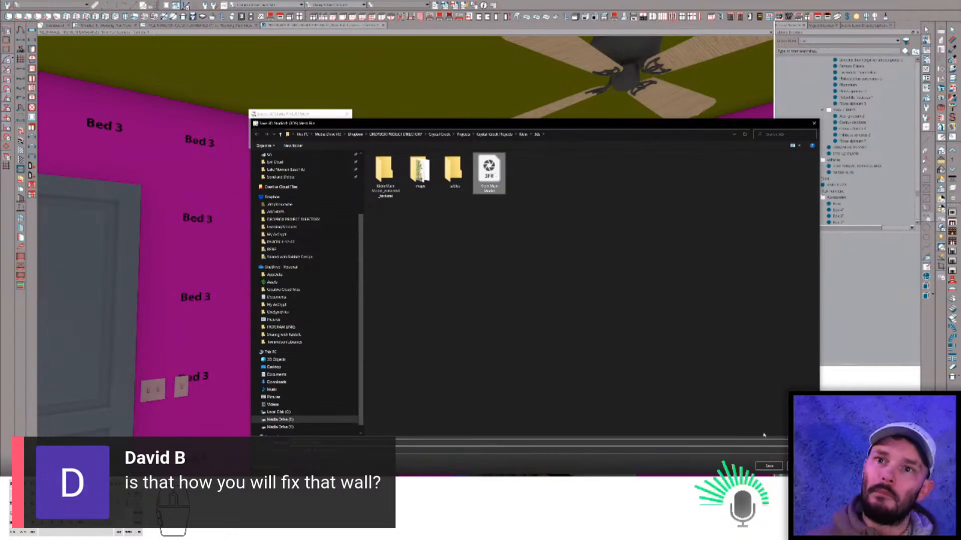
left_click(769, 466)
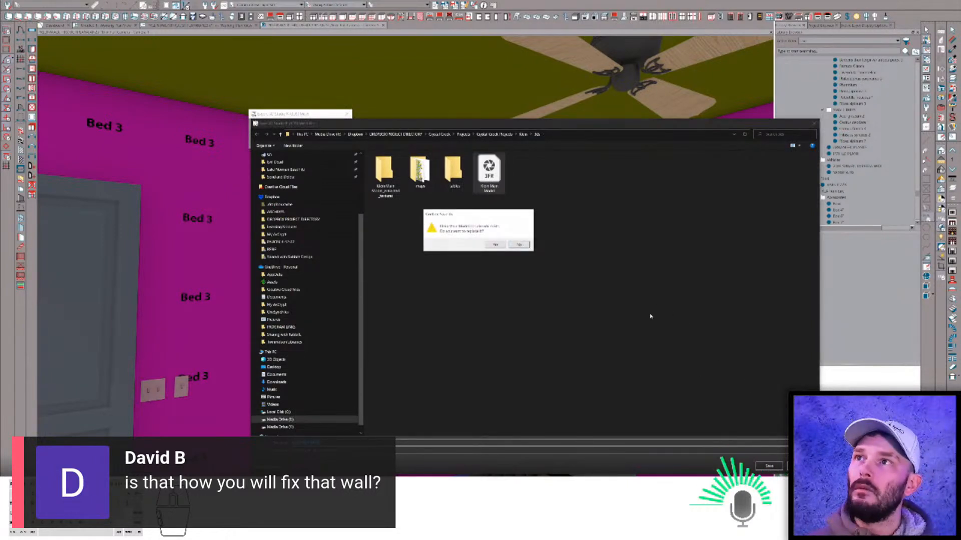
left_click(495, 245)
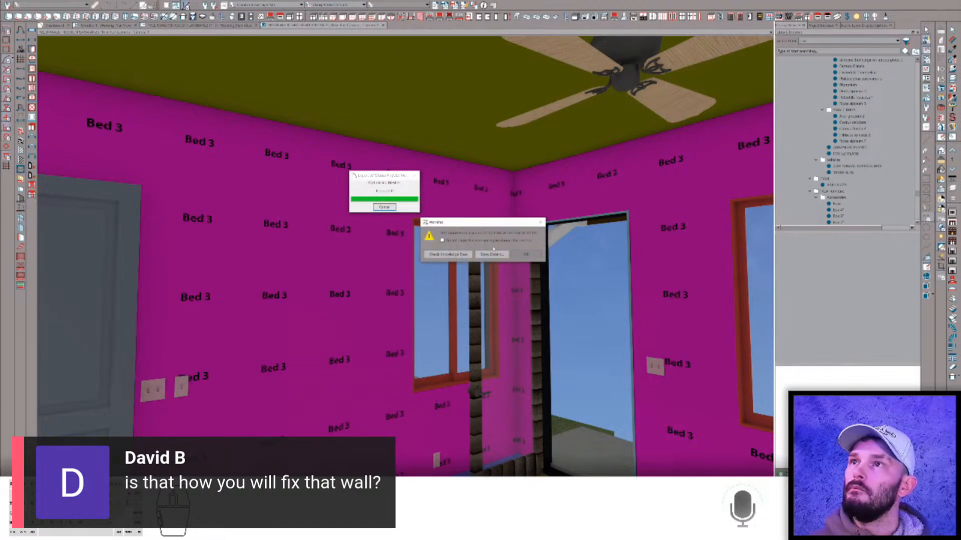
left_click(523, 255)
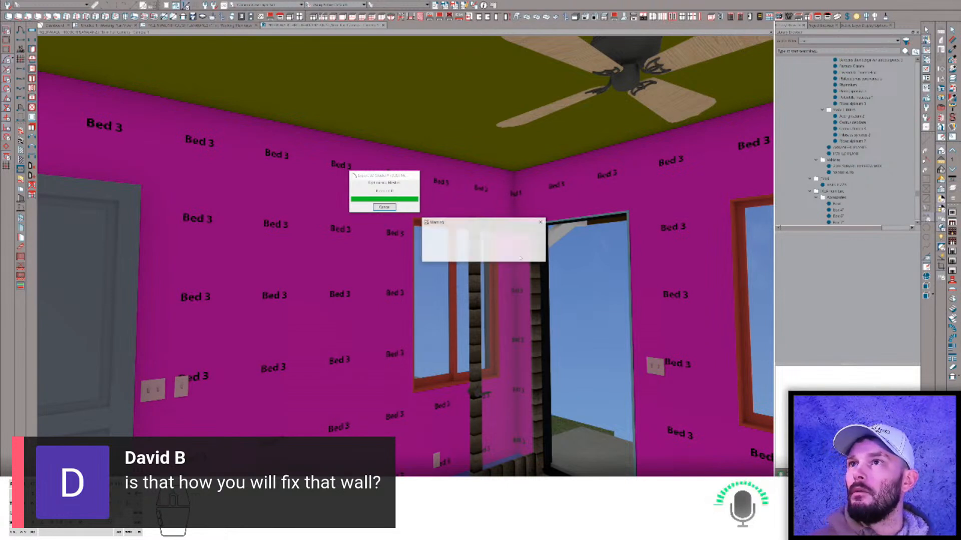
left_click(523, 254)
left_click(523, 254)
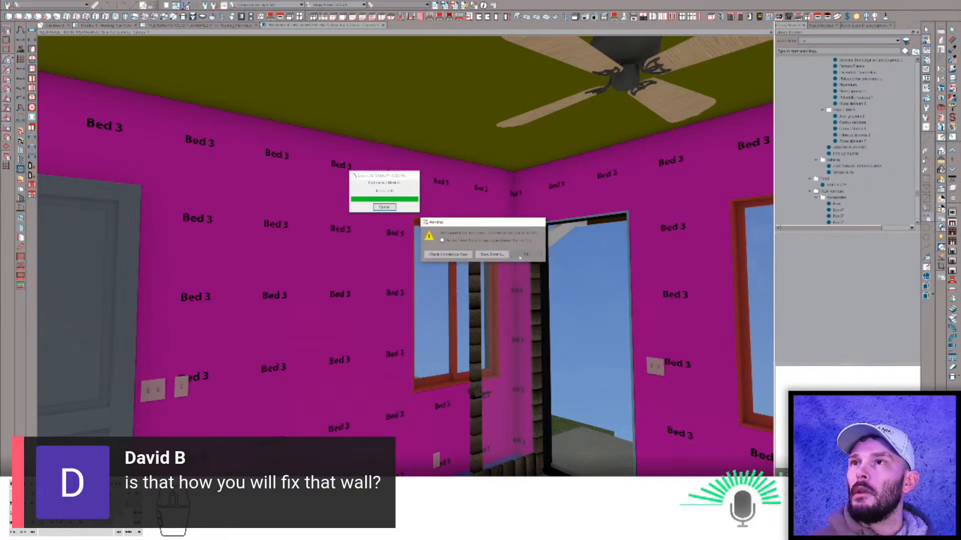
left_click(520, 255)
left_click(520, 256)
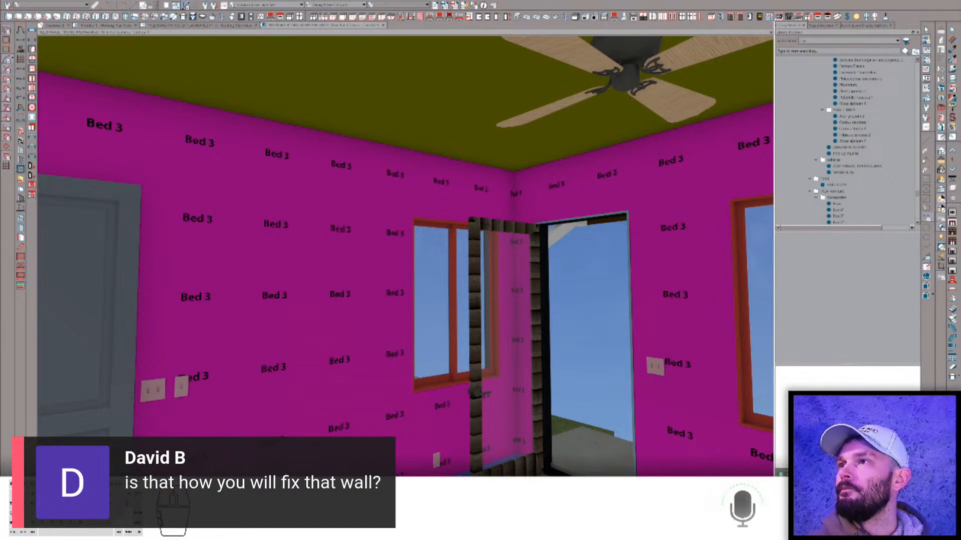
- Switch to Twinmotion and reload the imported 3DS model with the bedroom's exterior door corner in view
key("alt+Tab")
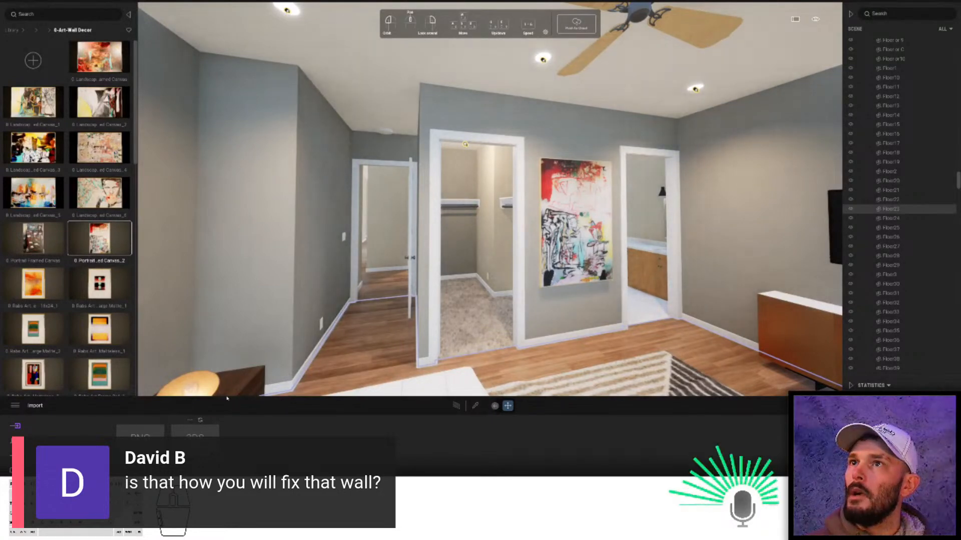
key("w")
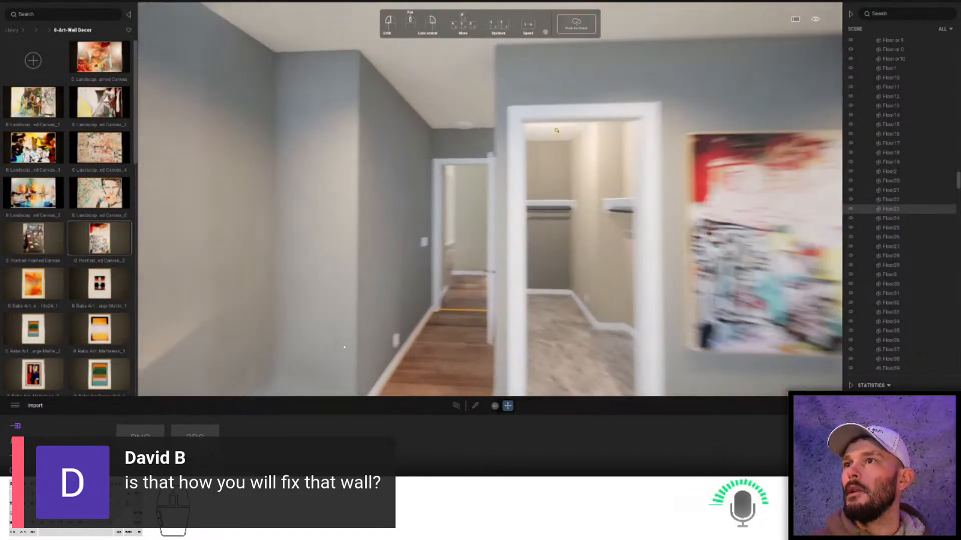
key("w")
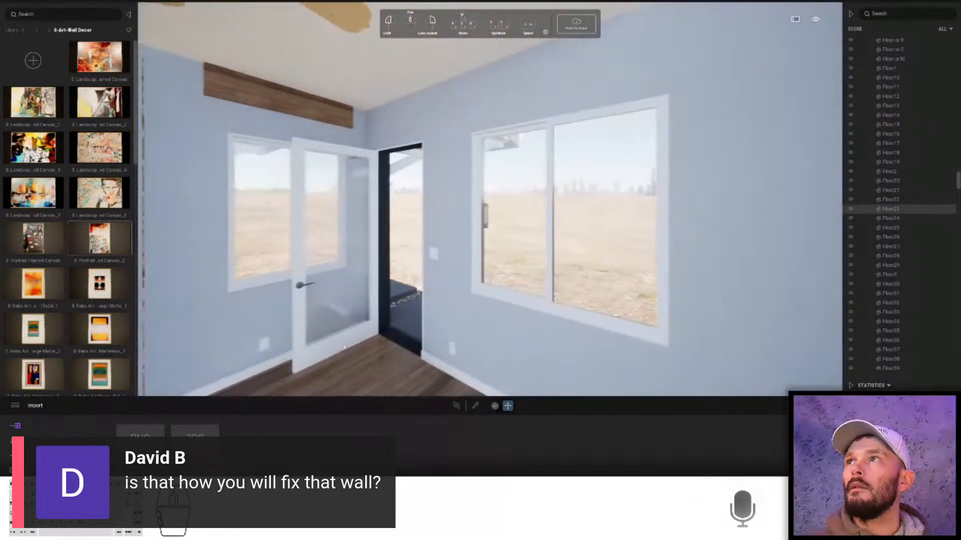
right_click_drag(344, 347, 280, 351)
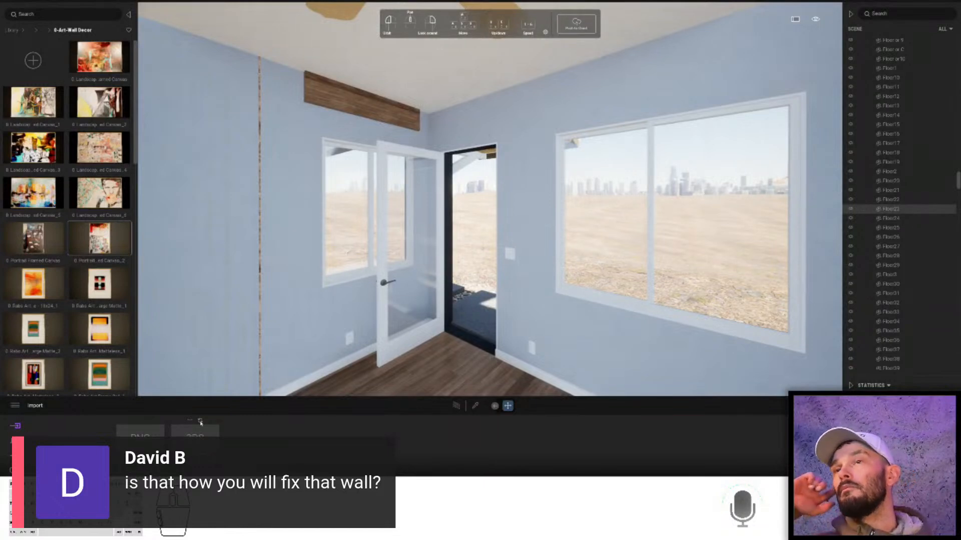
left_click(200, 423)
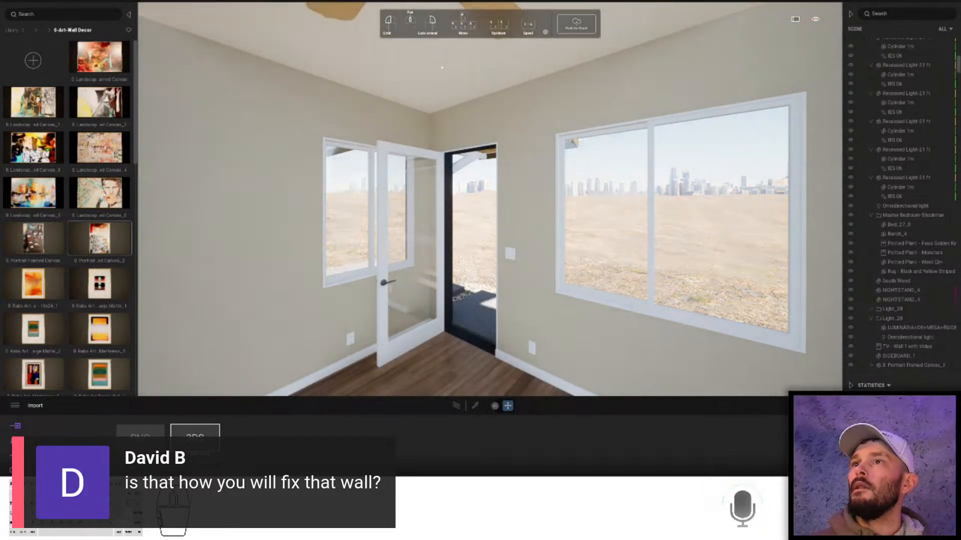
- Walk through the bedrooms, bathroom and hallway to examine the walls, doors and fixtures of the reloaded model
right_click_drag(625, 103, 360, 251)
key("w")
key("w")
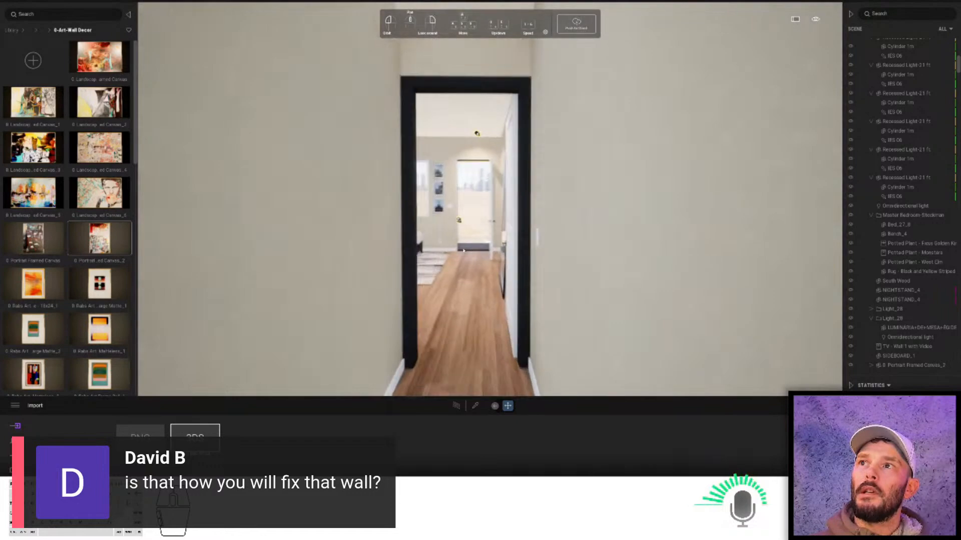
key("w")
right_click_drag(463, 251, 554, 251)
key("w")
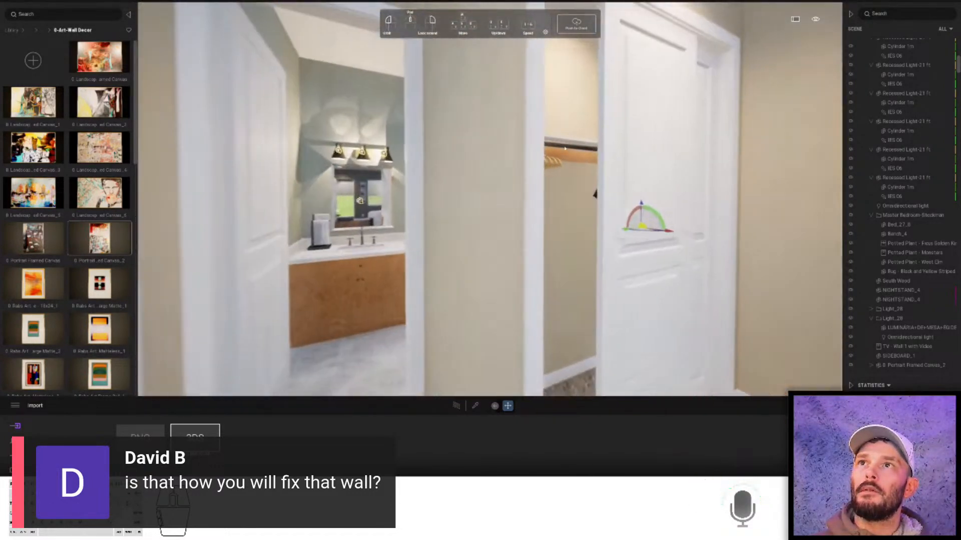
key("a")
right_click_drag(463, 250, 363, 251)
key("w")
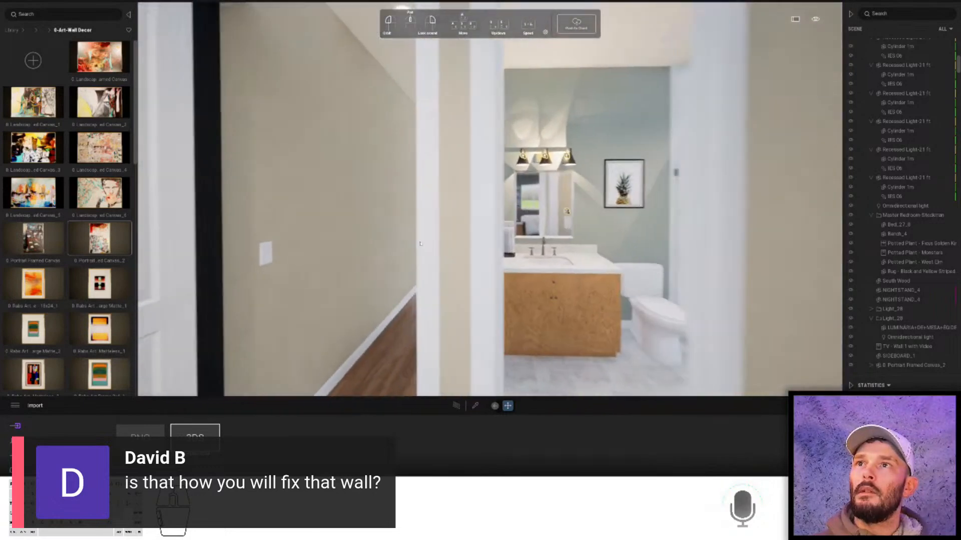
key("s")
key("a")
key("w")
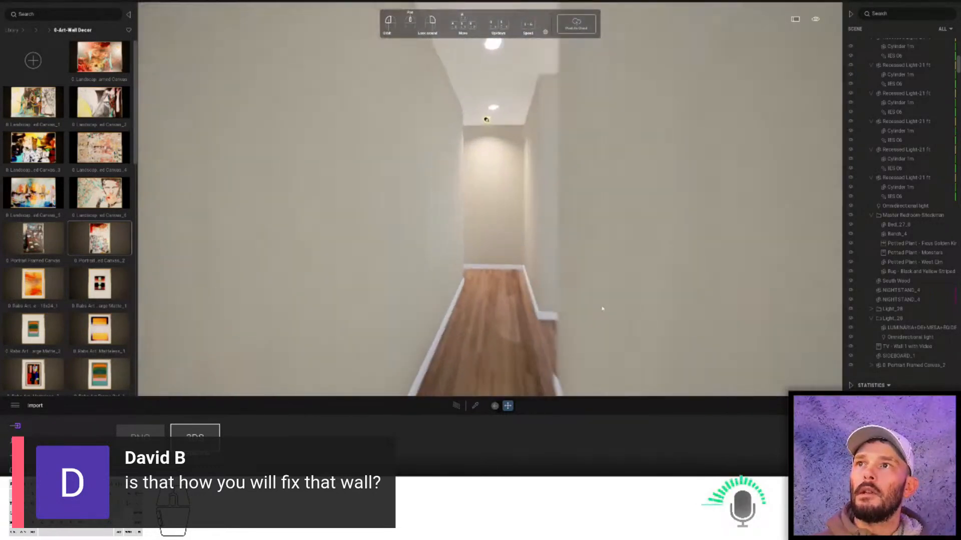
key("w")
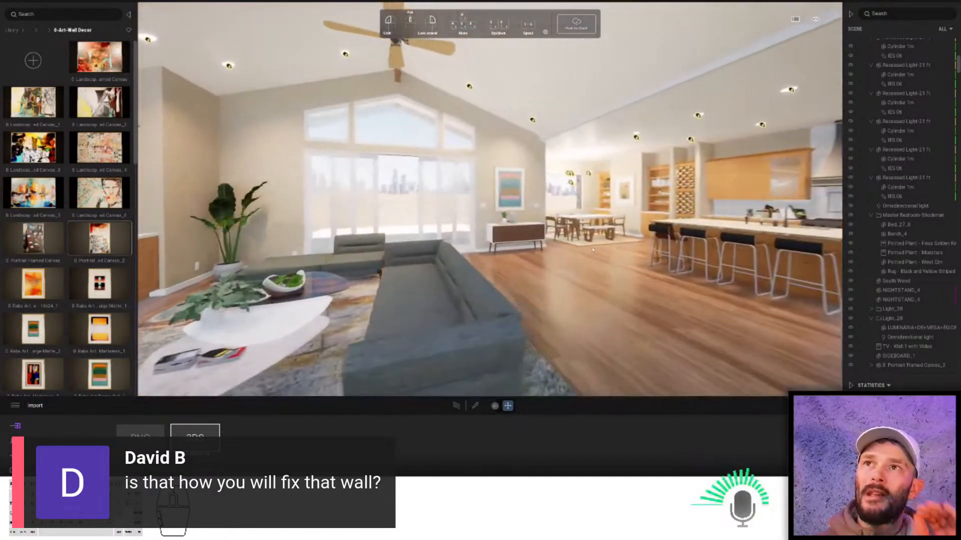
- Examine the living room from the sofa and patio doors around to the fireplace wall
key("d")
right_click_drag(593, 250, 468, 249)
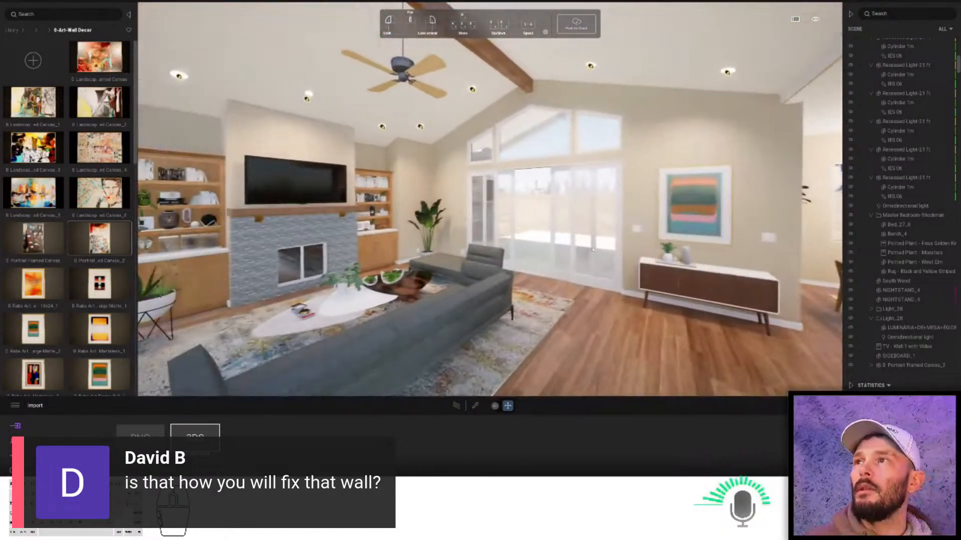
right_click_drag(593, 250, 571, 250)
key("w")
key("s")
right_click_drag(465, 226, 508, 233)
key("w")
right_click_drag(592, 232, 631, 208)
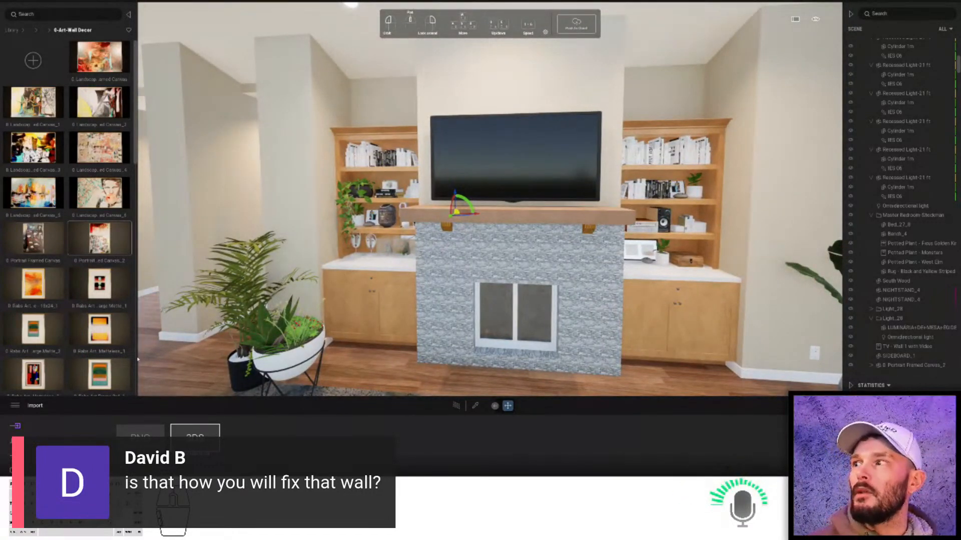
- Pick the fireplace's Flatstone material, duplicate it and rename the copy Flatstone-1
left_click(475, 406)
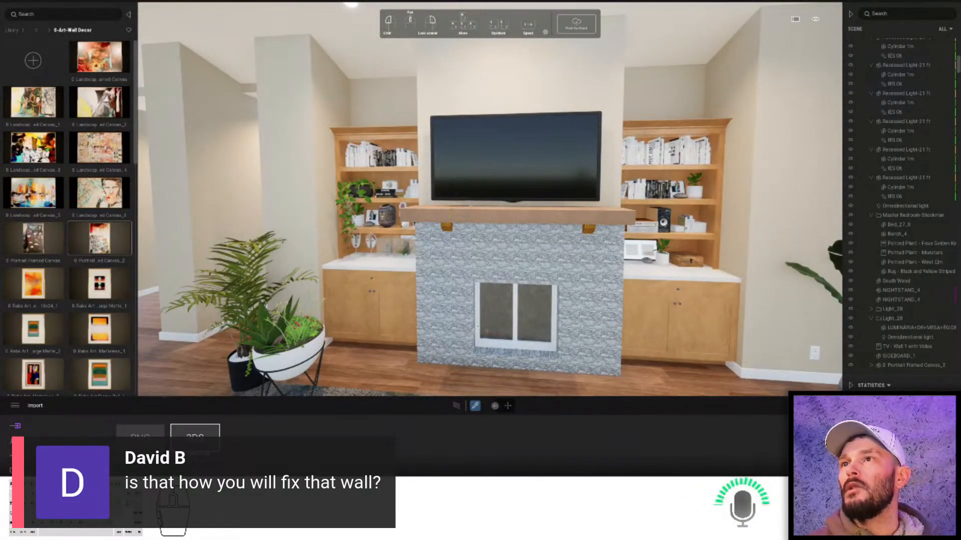
left_click(464, 268)
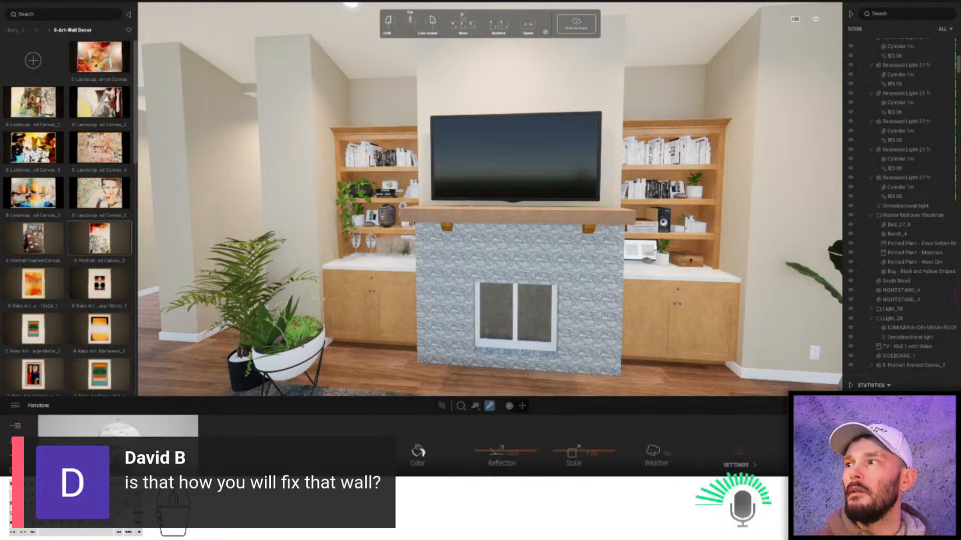
right_click(95, 379)
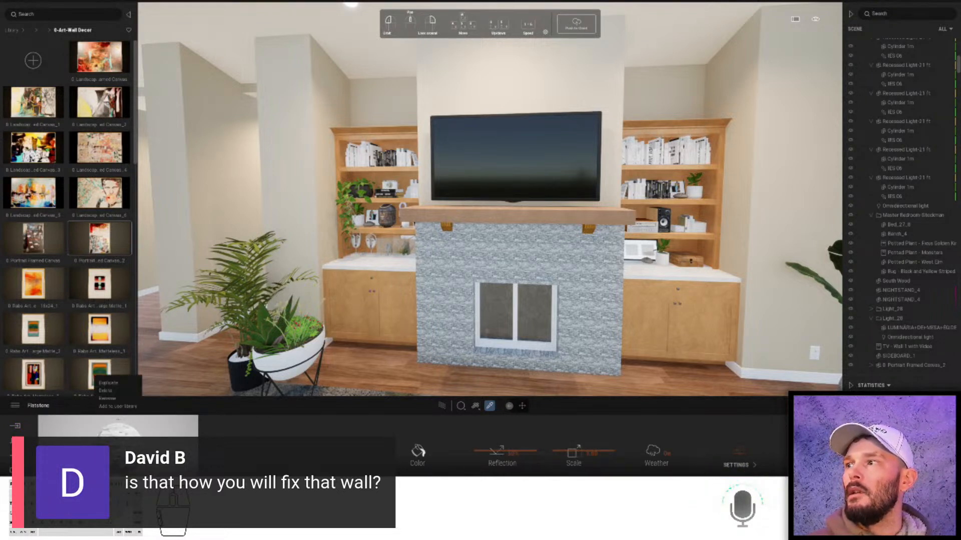
left_click(109, 383)
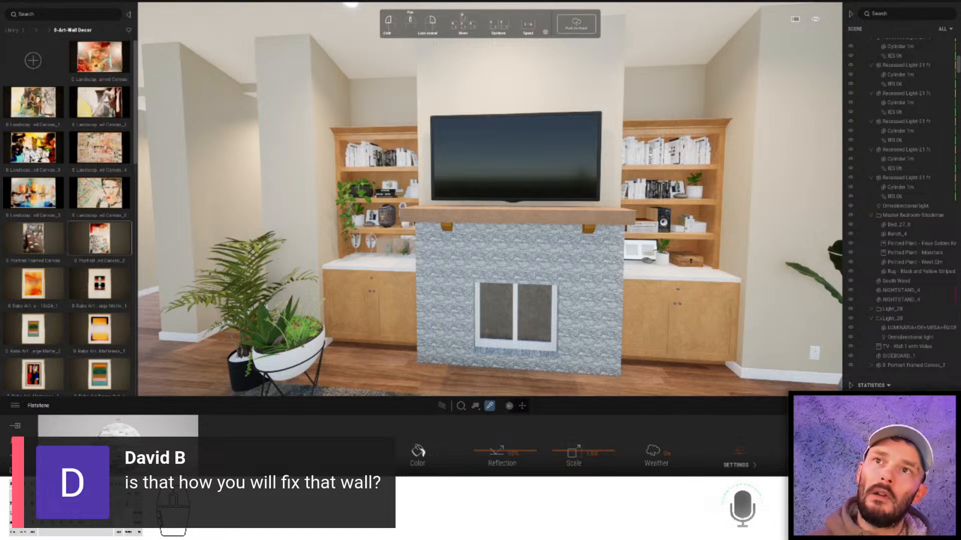
right_click(94, 379)
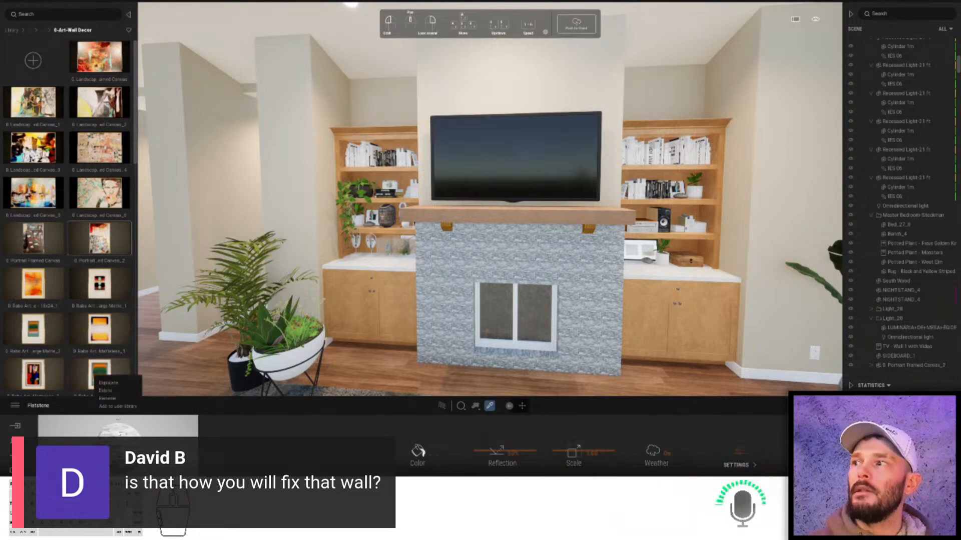
left_click(116, 399)
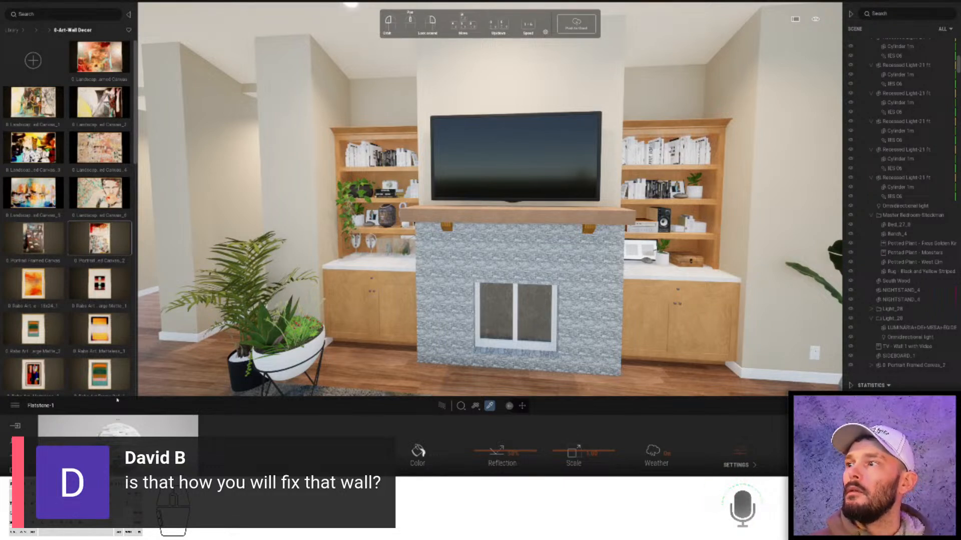
- Undo and redo the recent edits one after another while viewing the bedroom's blank wall and exterior door corner
key("w")
right_click_drag(392, 272, 392, 270)
key("w")
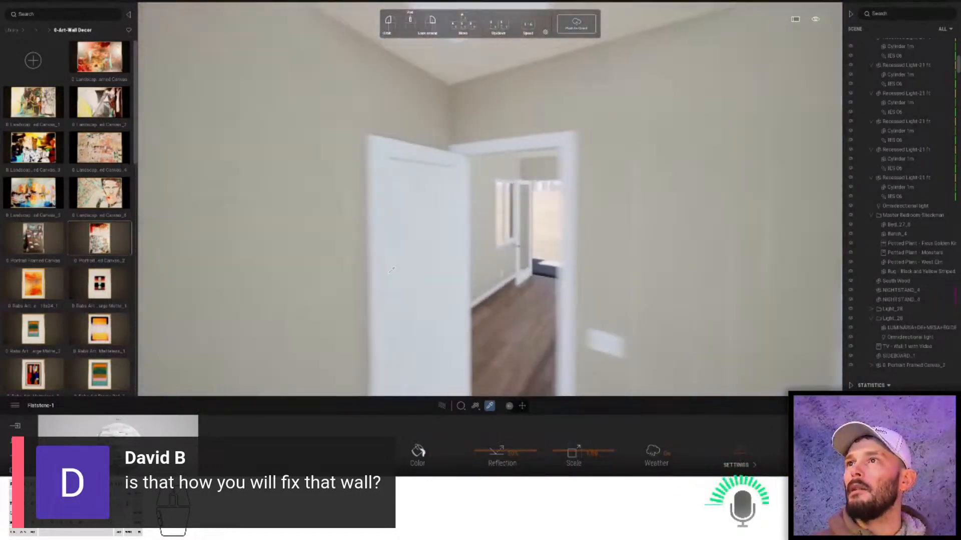
key("w")
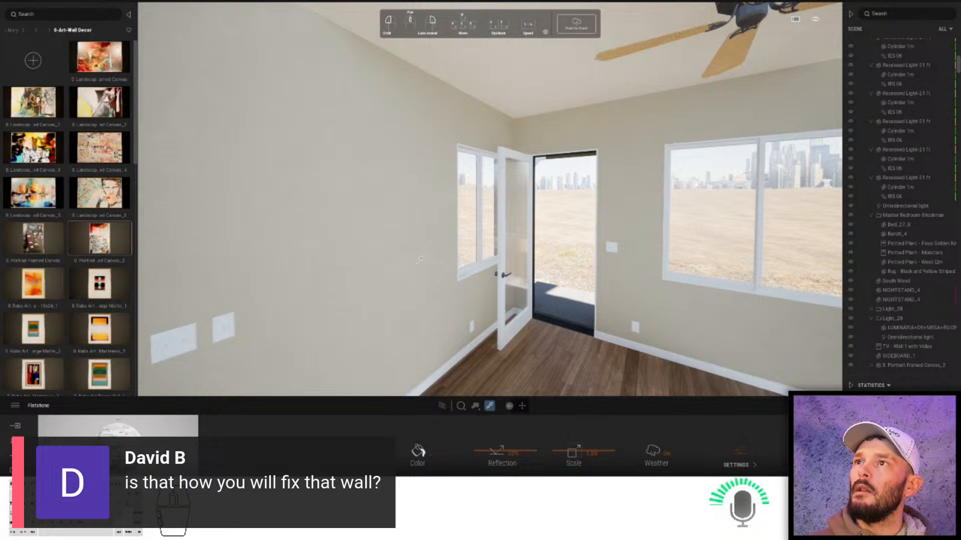
left_click(19, 1)
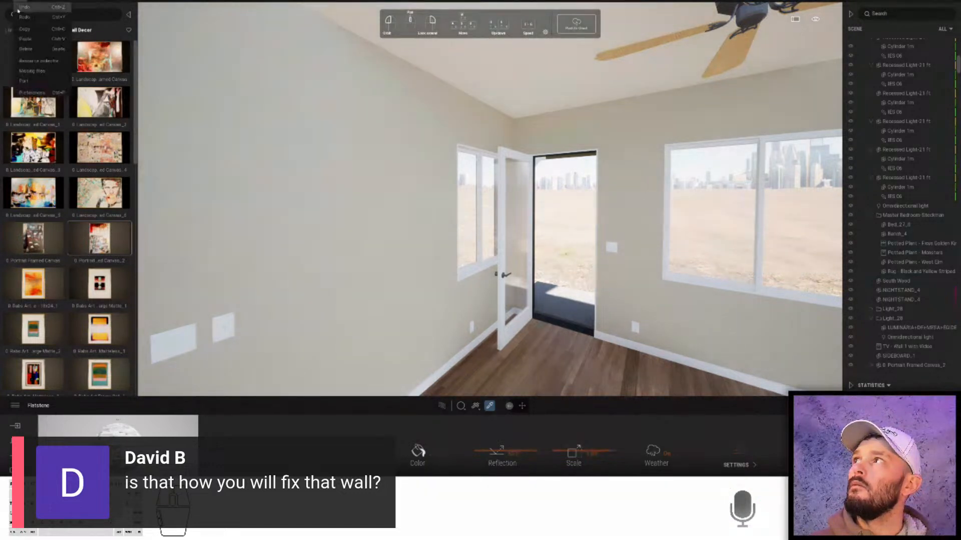
left_click(20, 8)
left_click(18, 2)
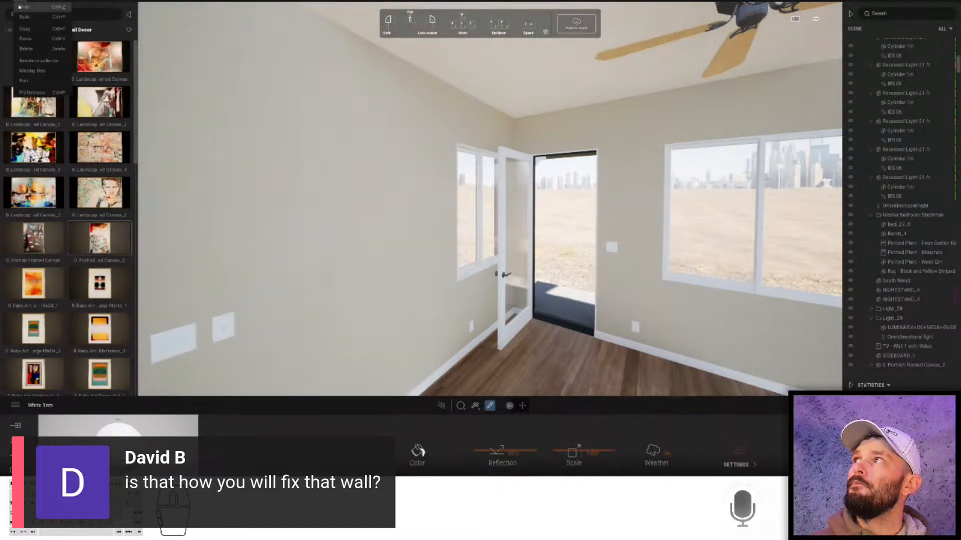
left_click(19, 7)
left_click(20, 1)
left_click(22, 7)
left_click(20, 1)
left_click(25, 17)
left_click(19, 1)
left_click(24, 4)
left_click(22, 1)
left_click(22, 7)
left_click(21, 2)
left_click(23, 7)
left_click(22, 1)
left_click(21, 1)
left_click(21, 1)
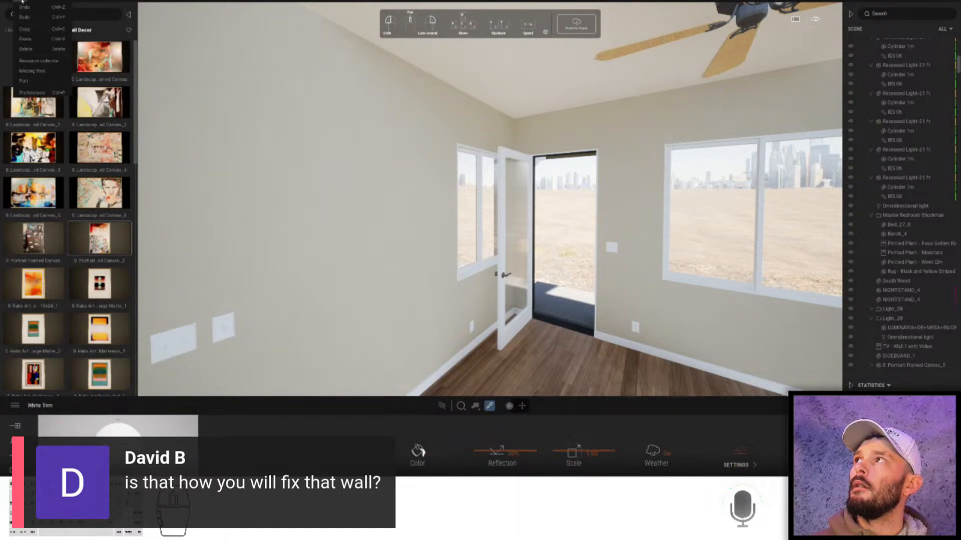
left_click(22, 1)
left_click(21, 1)
left_click(22, 1)
left_click(21, 1)
left_click(23, 6)
left_click(21, 1)
left_click(23, 7)
left_click(22, 1)
left_click(21, 1)
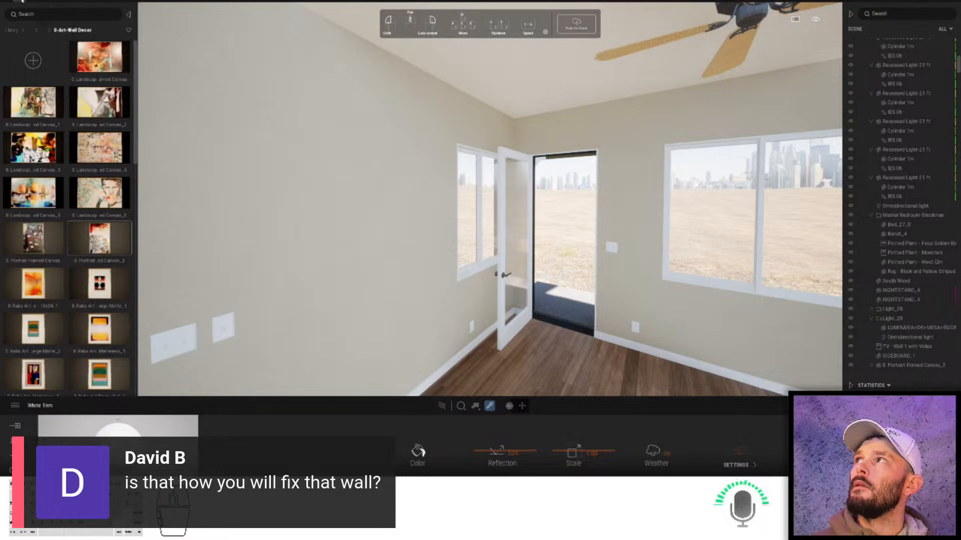
left_click(21, 1)
left_click(22, 3)
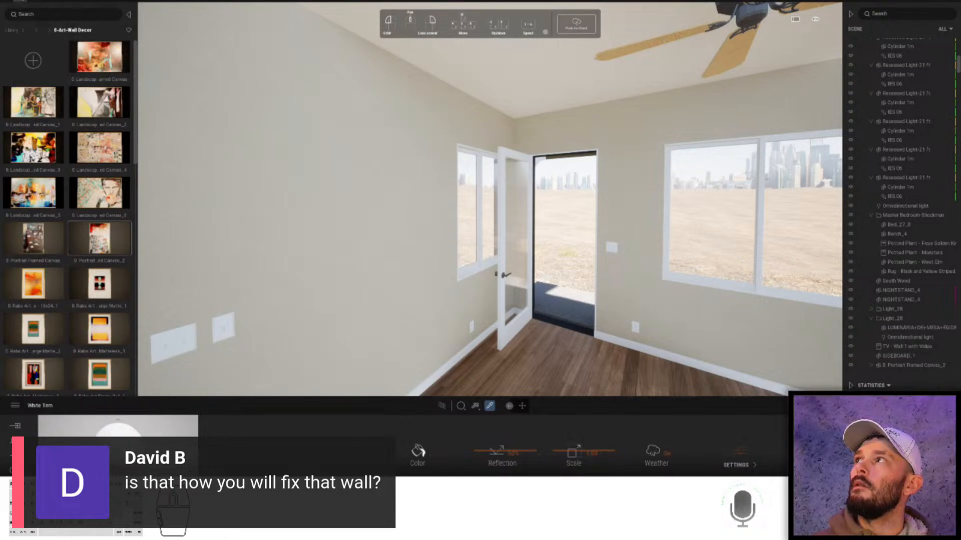
left_click(21, 1)
left_click(23, 7)
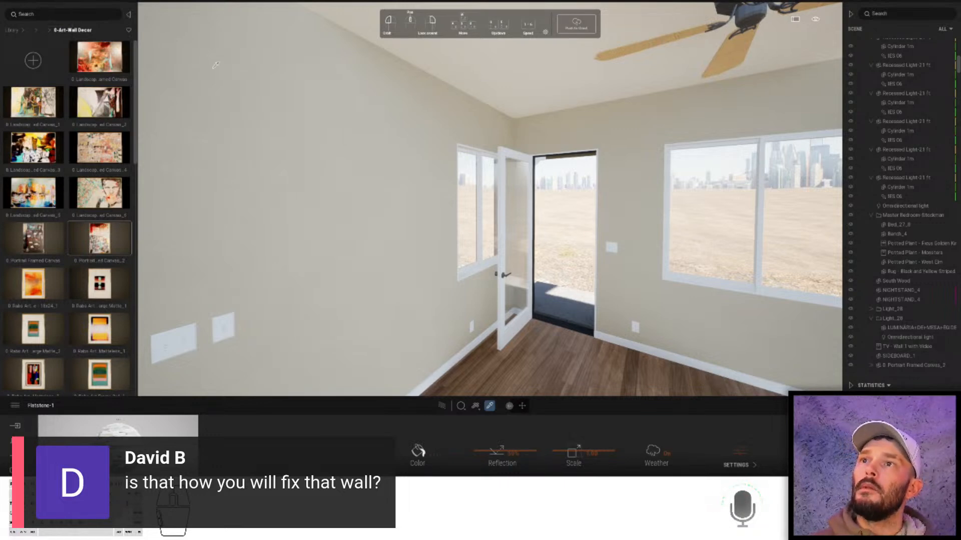
- Apply the Flatstone-1 material to the fireplace surround and adjust its texture scale so the stones appear larger
key("s")
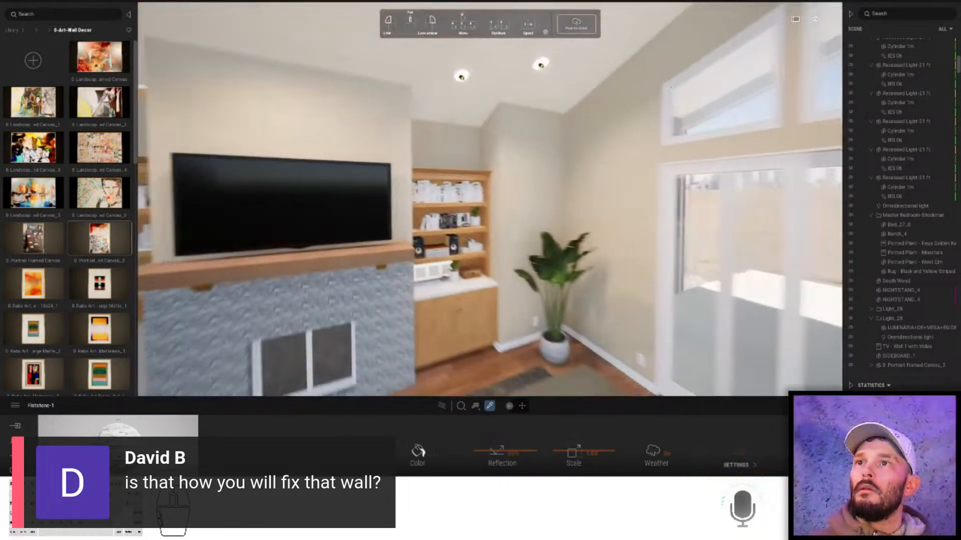
key("w")
key("w")
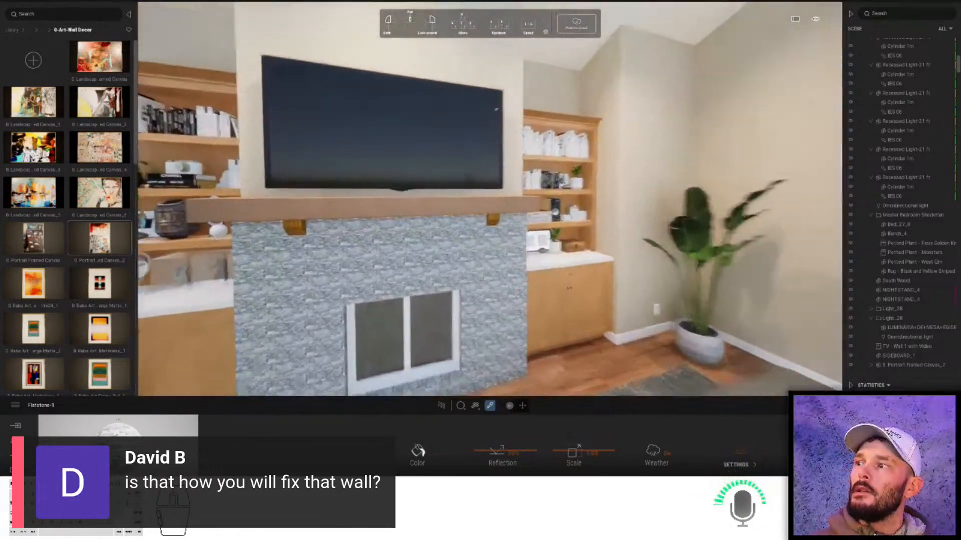
left_click_drag(562, 451, 568, 443)
left_click_drag(125, 443, 265, 322)
key("a")
key("s")
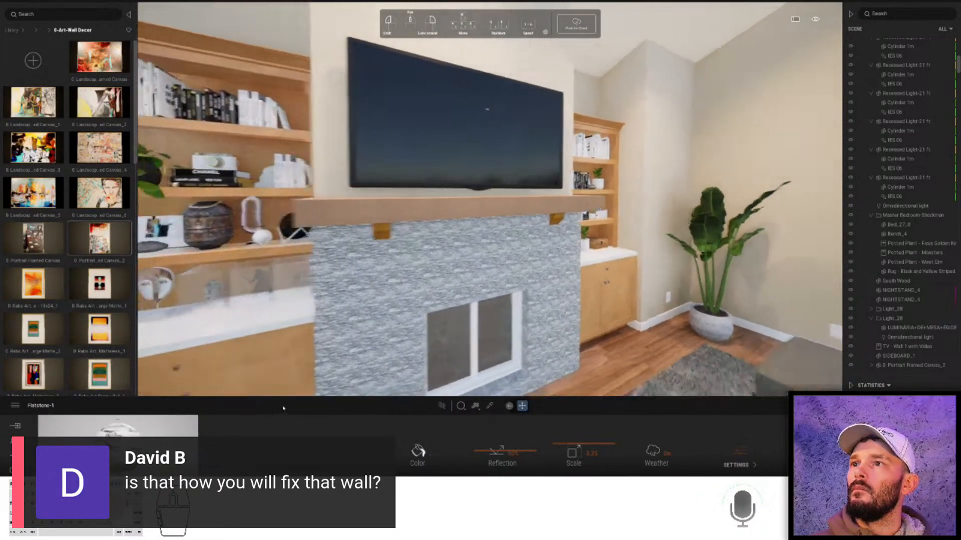
left_click_drag(118, 431, 428, 249)
key("d")
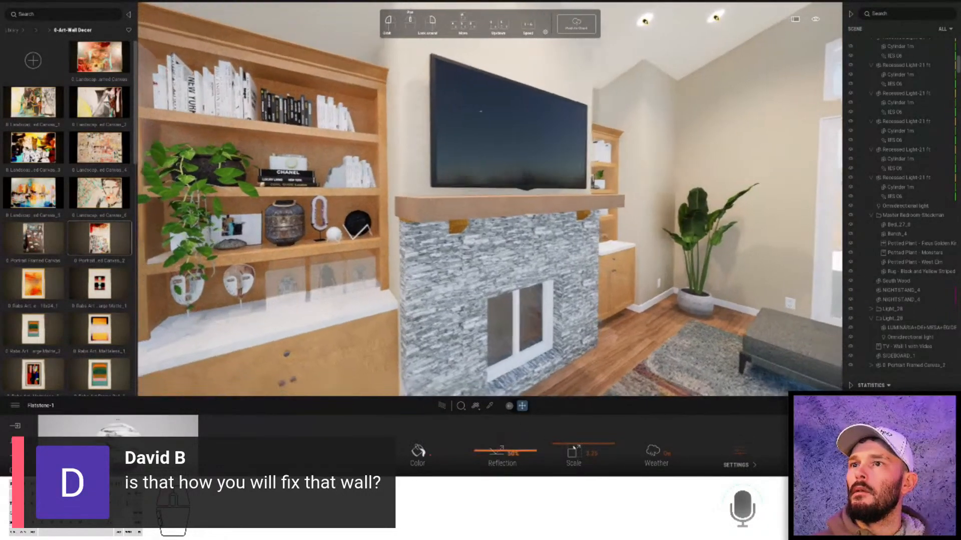
left_click_drag(599, 439, 599, 425)
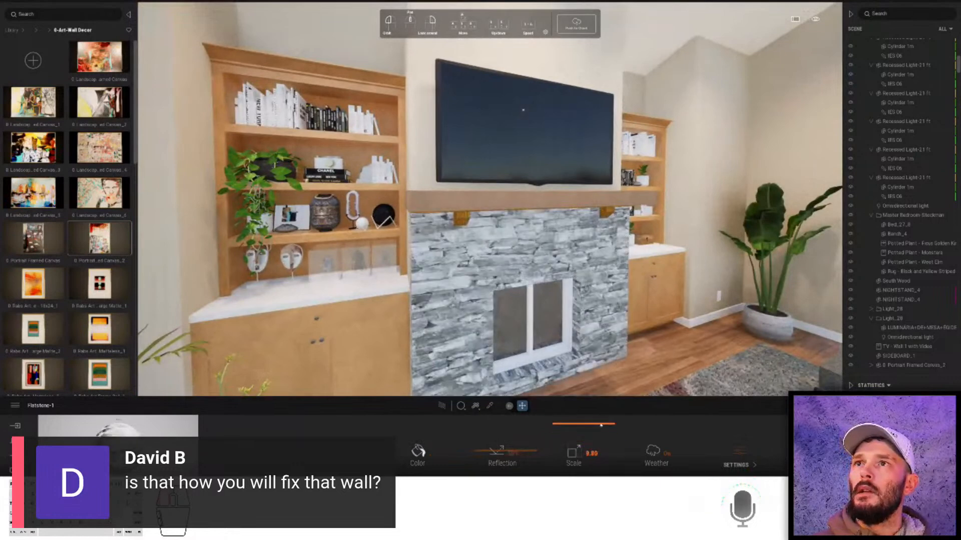
key("s")
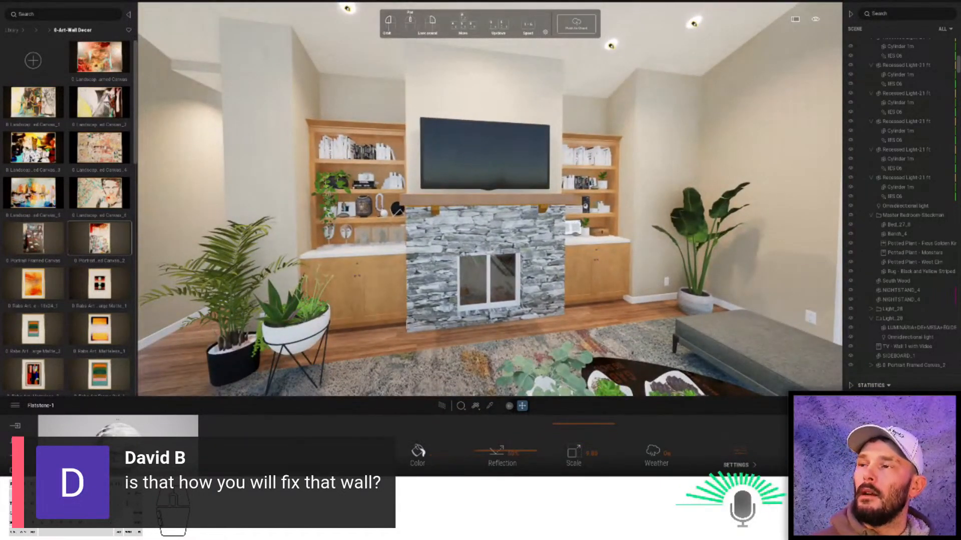
- Move the kentia palm and the stand planter together from beside the fireplace shelves to the window corner by the built-in counter
left_click(16, 426)
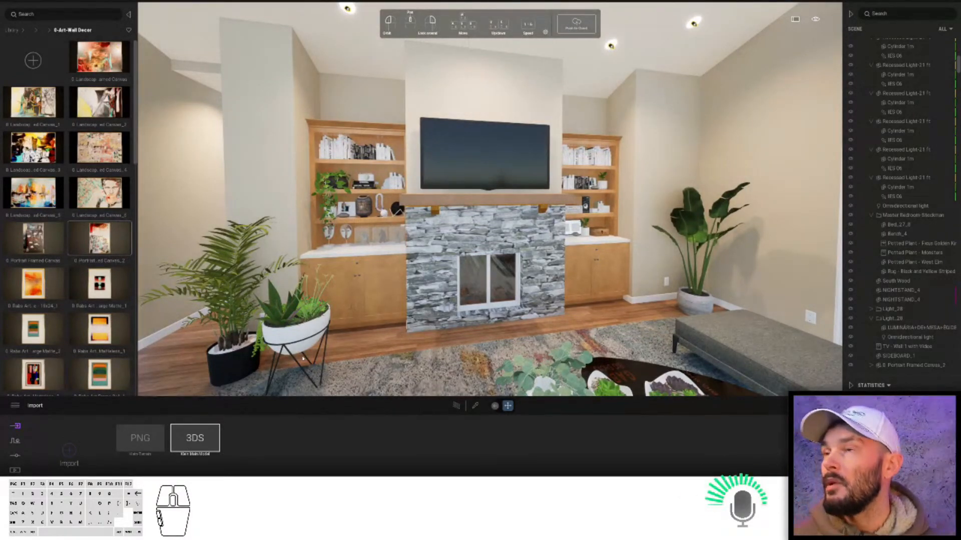
key("s")
right_click_drag(303, 358, 526, 295)
key("a")
key("w")
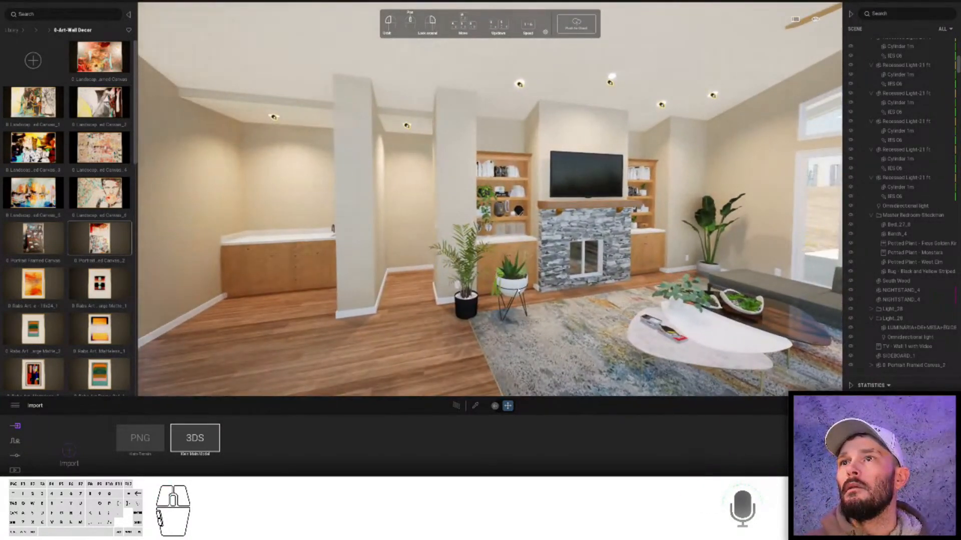
left_click(519, 291)
left_click(466, 302, "ctrl")
key("w")
right_click_drag(466, 301, 531, 247)
key("d")
key("s")
key("w")
left_click(533, 255, "shift")
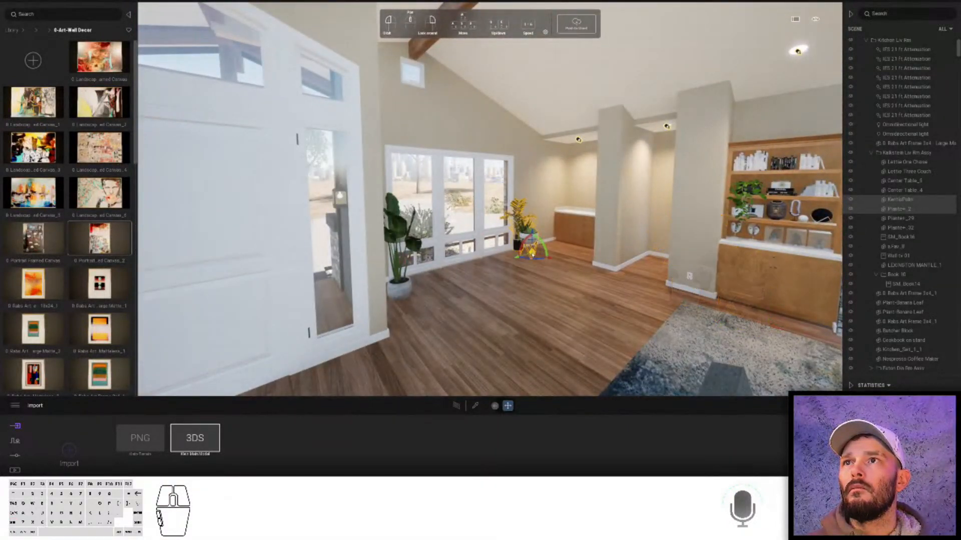
key("s")
left_click(621, 311)
- Sample the Drywall material in the furnished bedroom and look through the list of scene materials
right_click_drag(622, 311, 627, 286)
key("w")
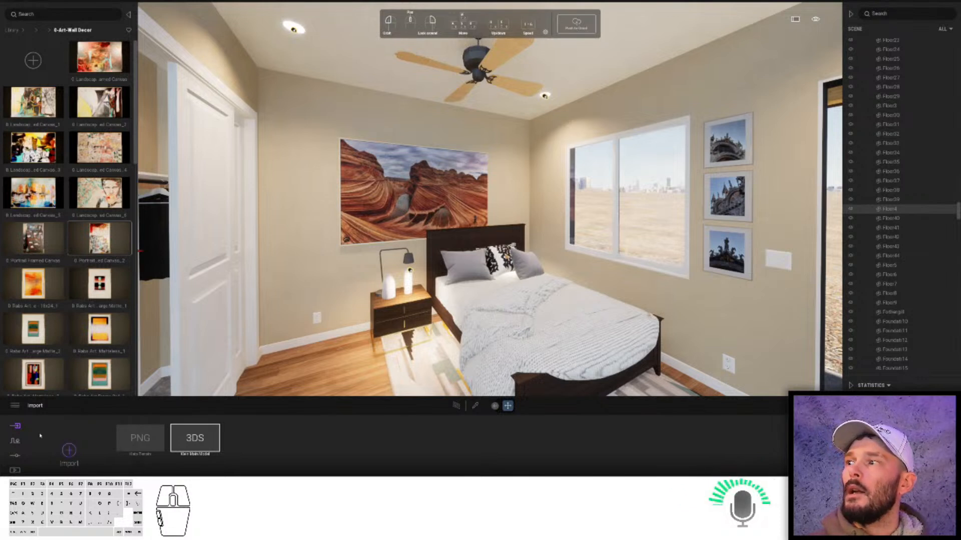
left_click(475, 405)
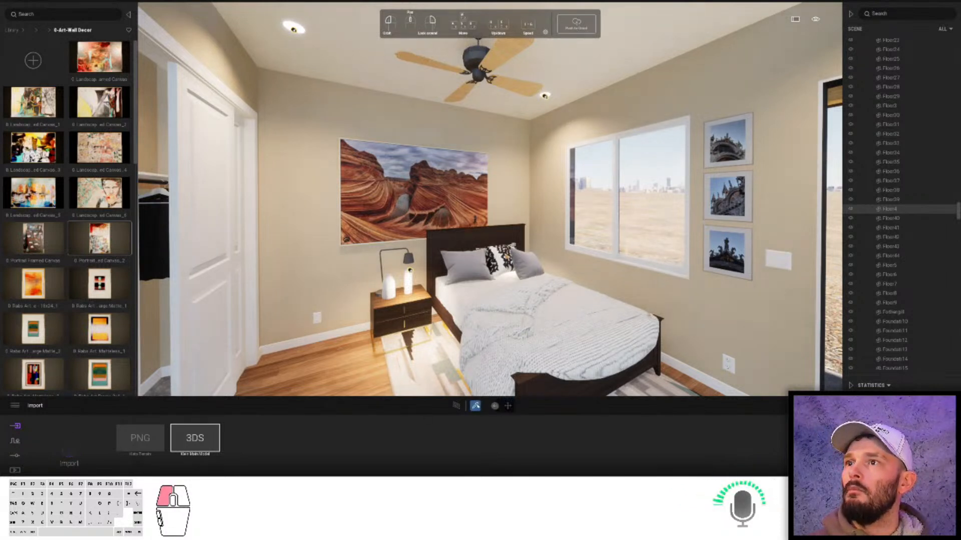
left_click(233, 367)
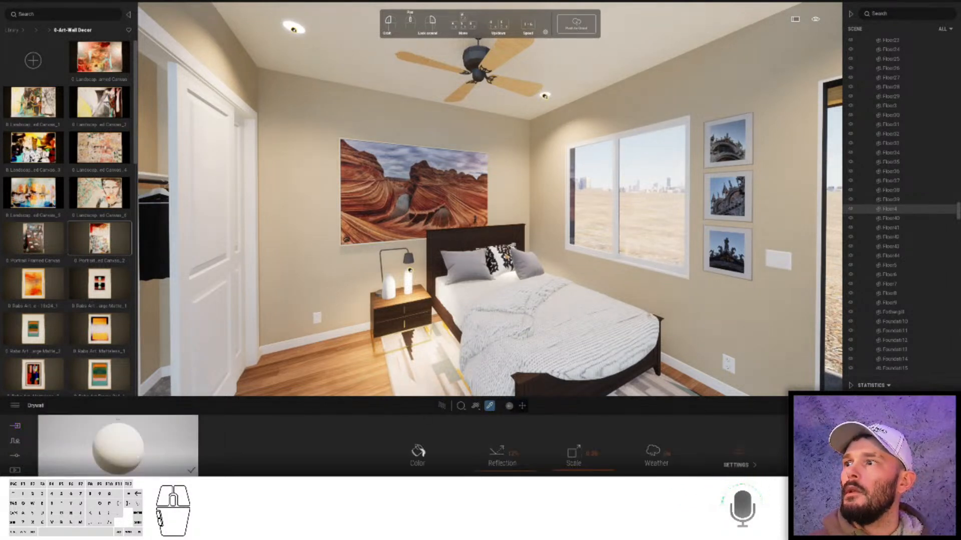
left_click(118, 446)
right_click(109, 453)
right_click(113, 420)
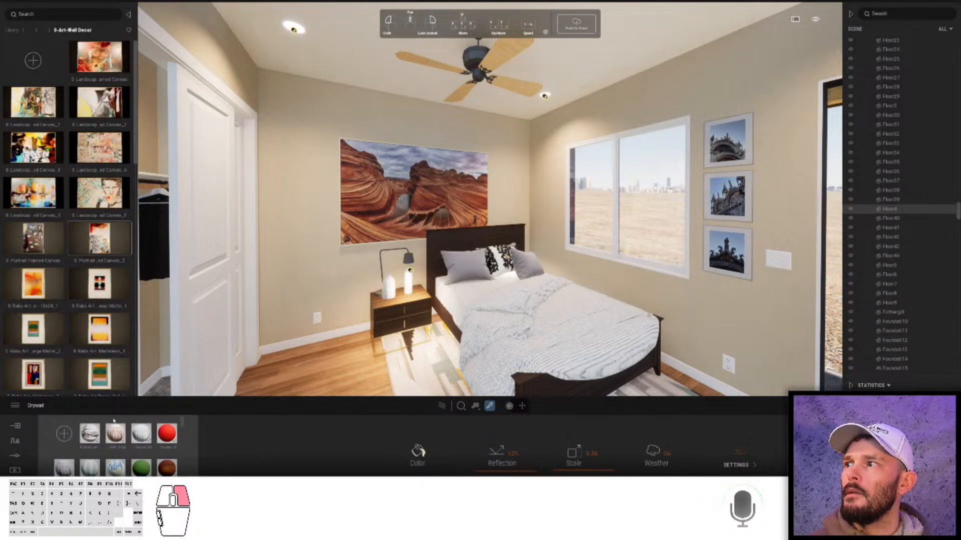
scroll(120, 431, "down", 1)
scroll(124, 436, "down", 5)
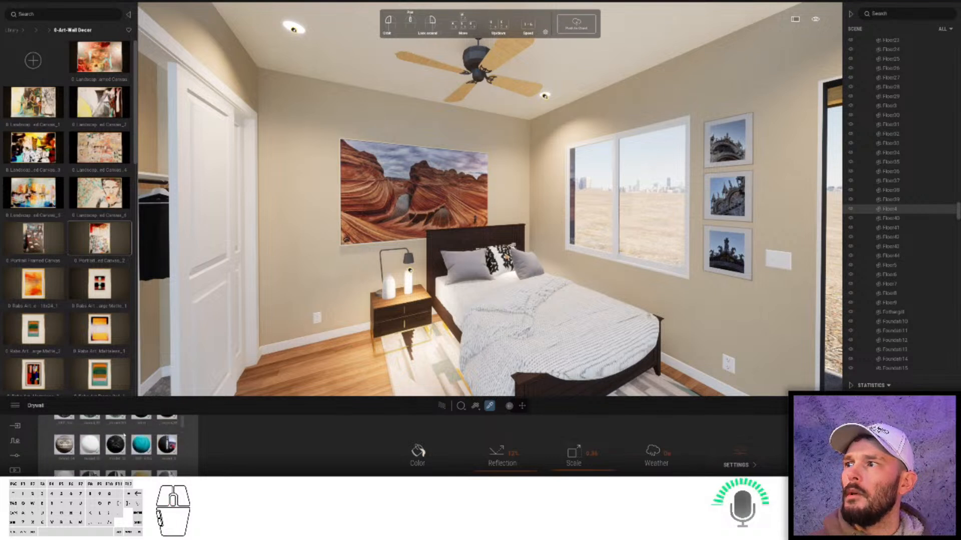
scroll(128, 442, "down", 5)
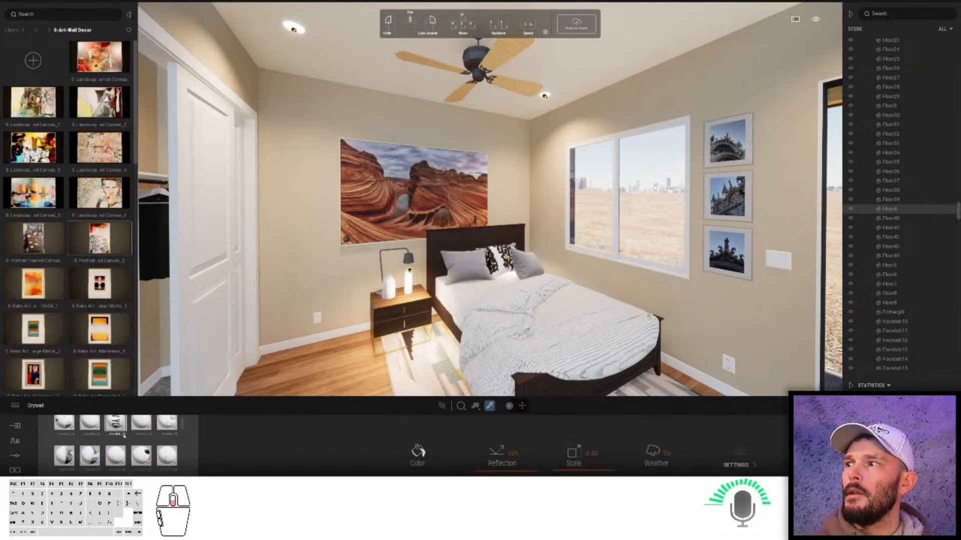
scroll(128, 442, "down", 5)
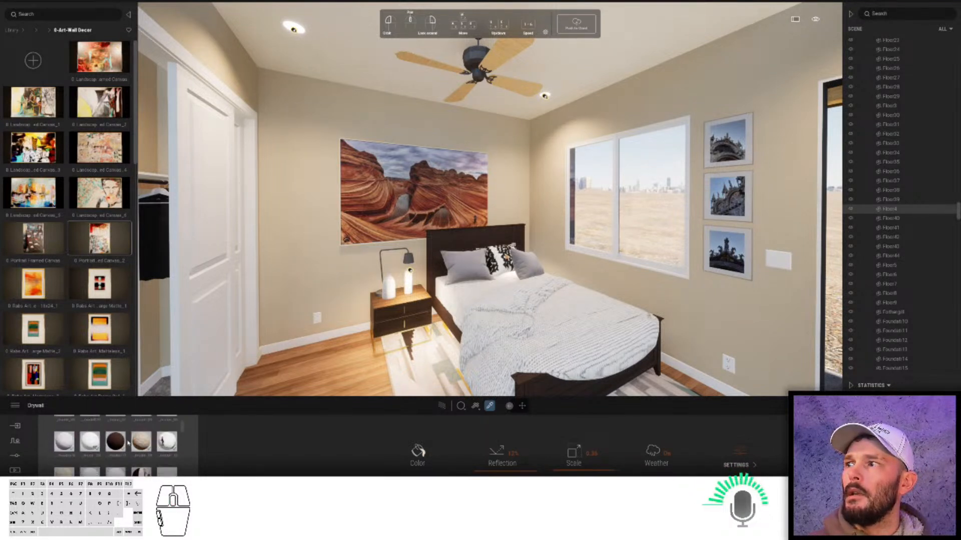
scroll(128, 443, "down", 5)
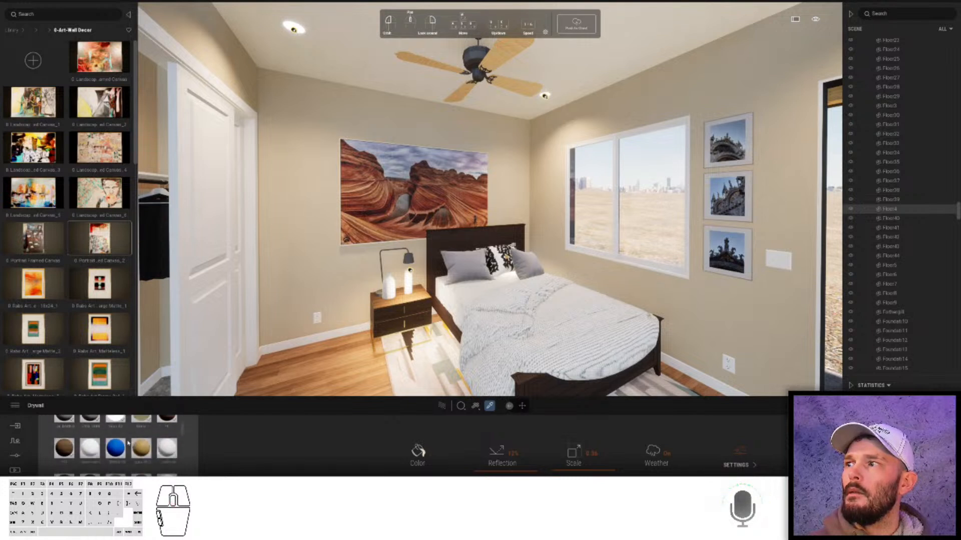
scroll(128, 442, "down", 2)
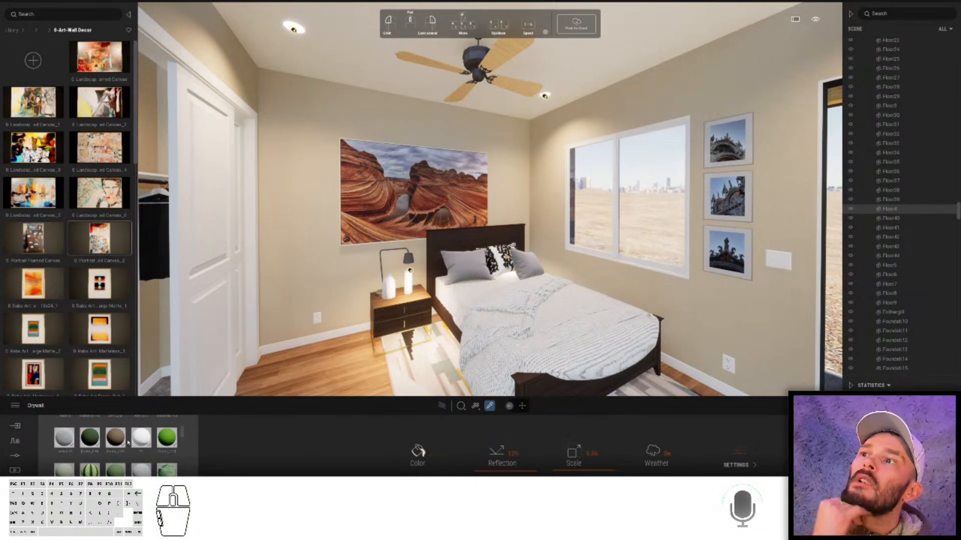
- Examine the bedroom walls, the bathroom doorway and the dresser wall from several viewpoints
key("s")
right_click_drag(283, 270, 390, 130)
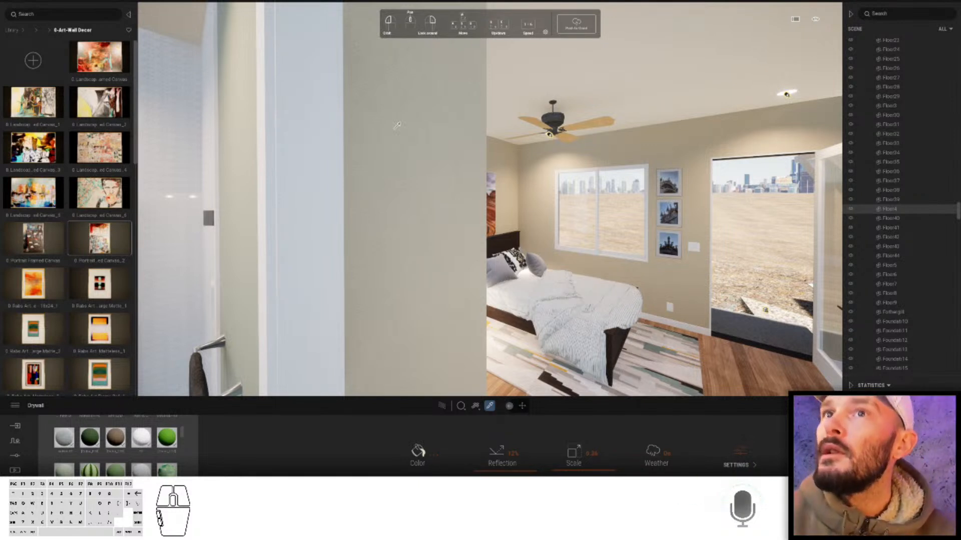
right_click_drag(387, 129, 494, 260)
key("s")
key("w")
key("s")
key("w")
key("a")
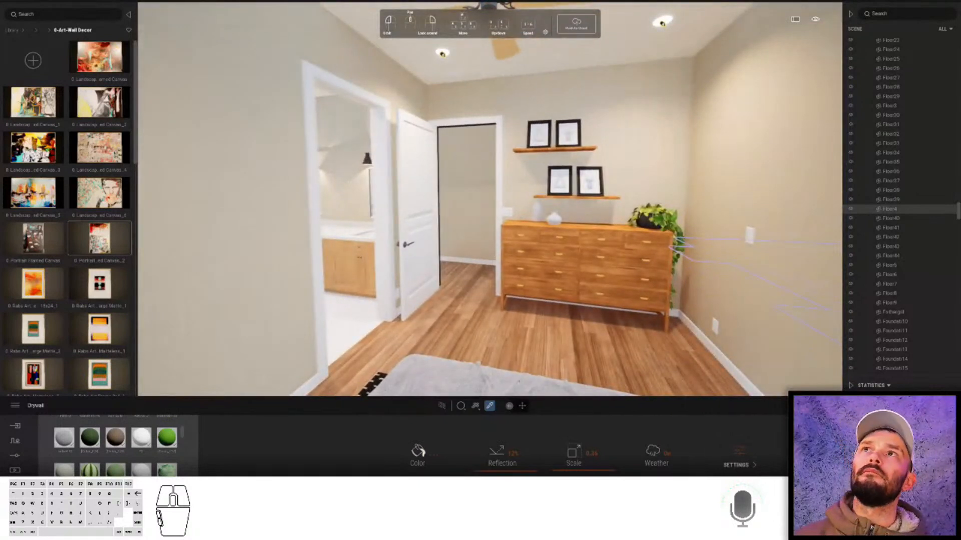
- Close Twinmotion without saving the scene, and close the Bed 3 camera view and the house plan in Chief Architect
left_click(950, 2)
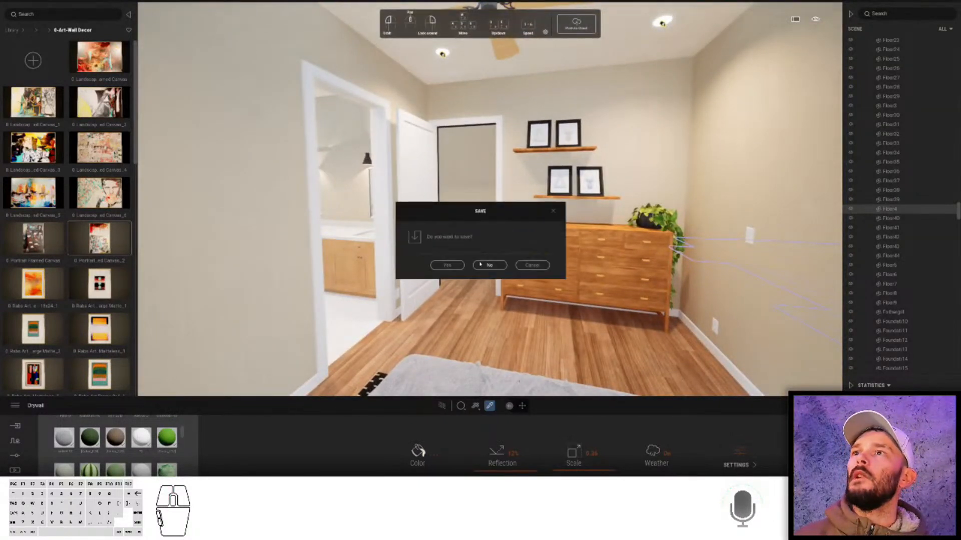
left_click(480, 264)
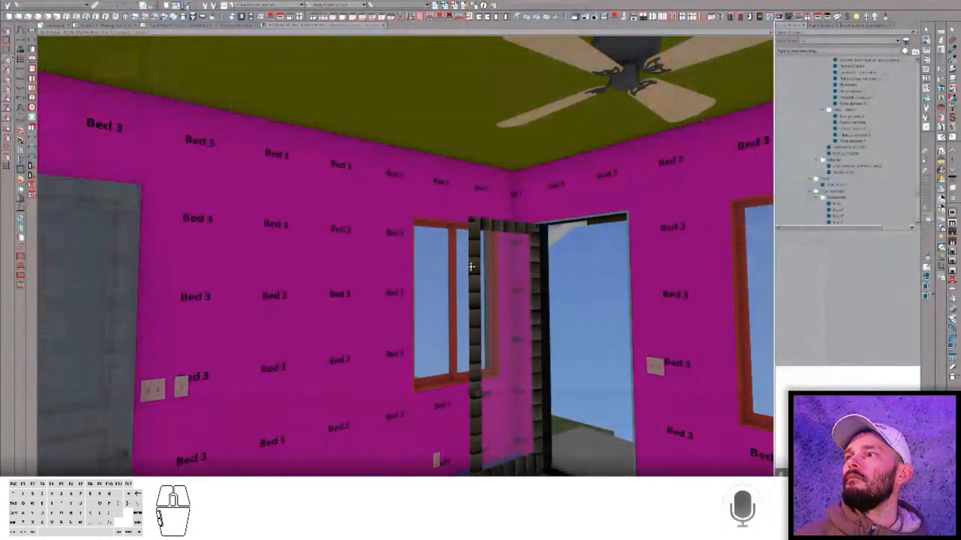
left_click_drag(370, 178, 420, 97)
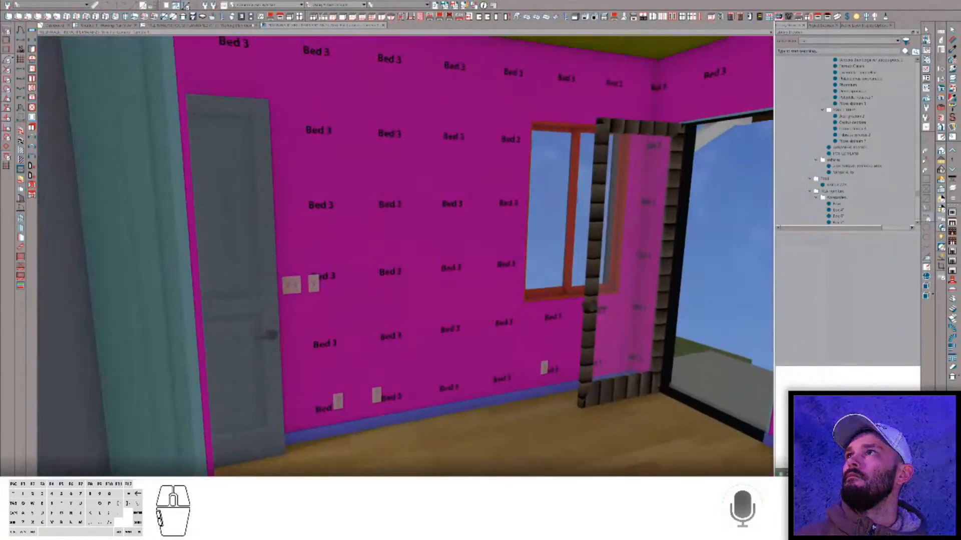
key("ctrl+w")
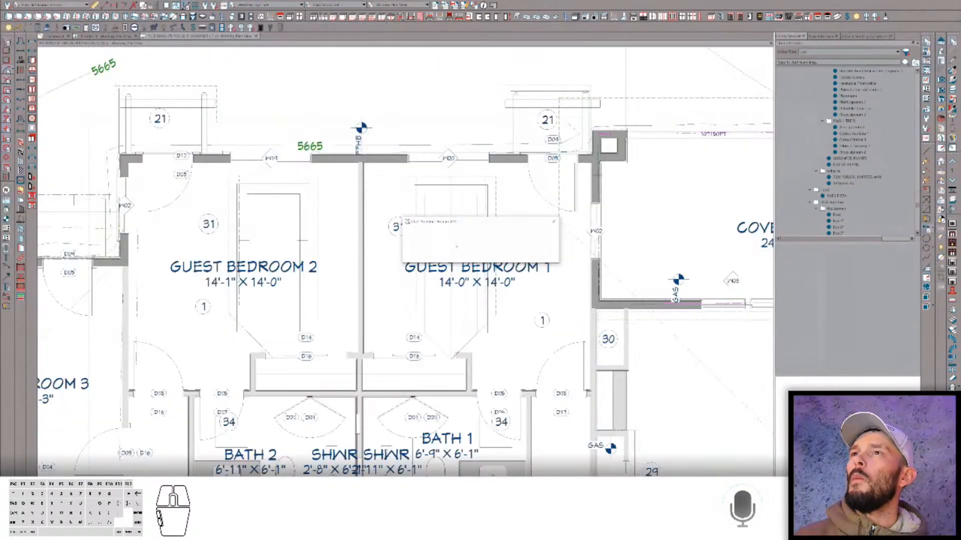
left_click(472, 256)
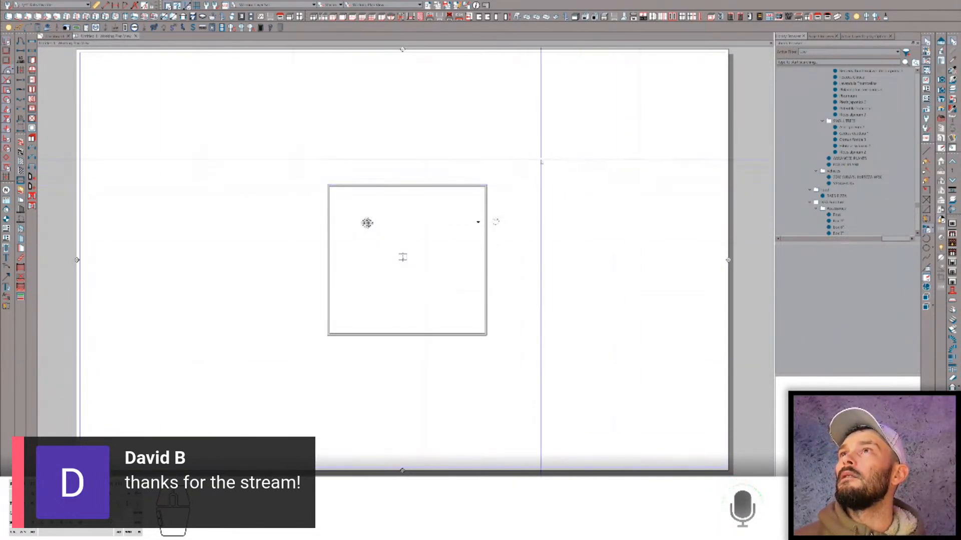
scroll(559, 168, "down", 3)
scroll(510, 150, "up", 4)
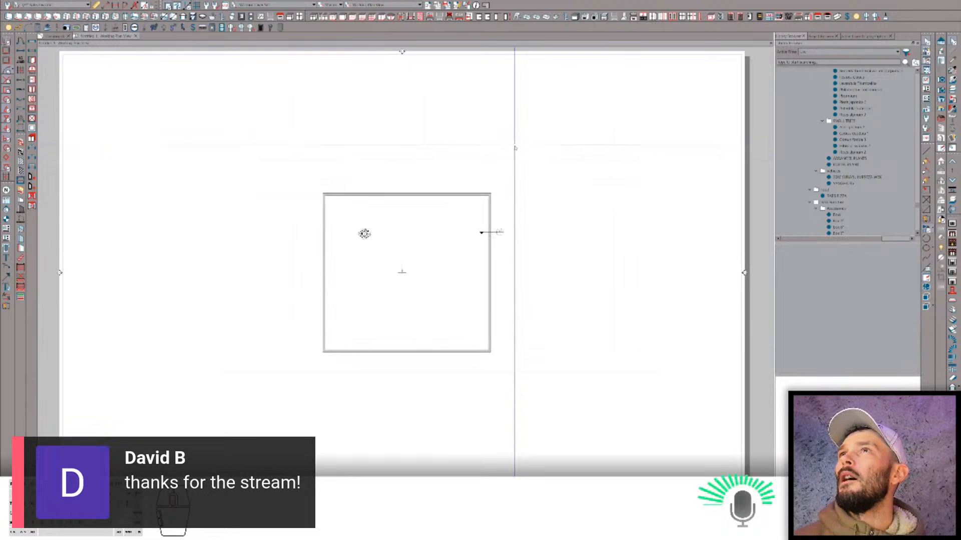
scroll(515, 146, "up", 2)
scroll(300, 340, "up", 1)
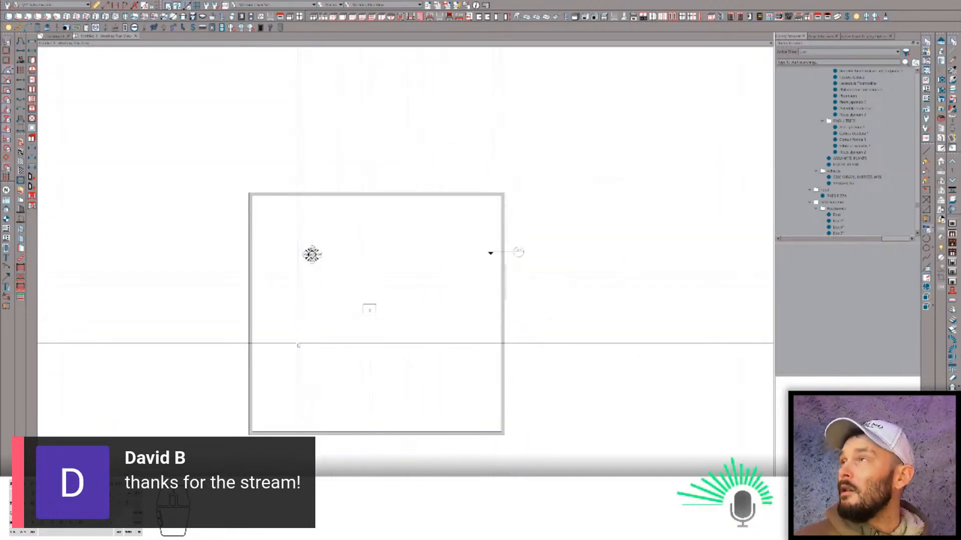
- Place a base cabinet, a wall cabinet and a full-height cabinet in a row near the room's upper wall in the plan
middle_click_drag(290, 357, 285, 310)
scroll(409, 218, "up", 3)
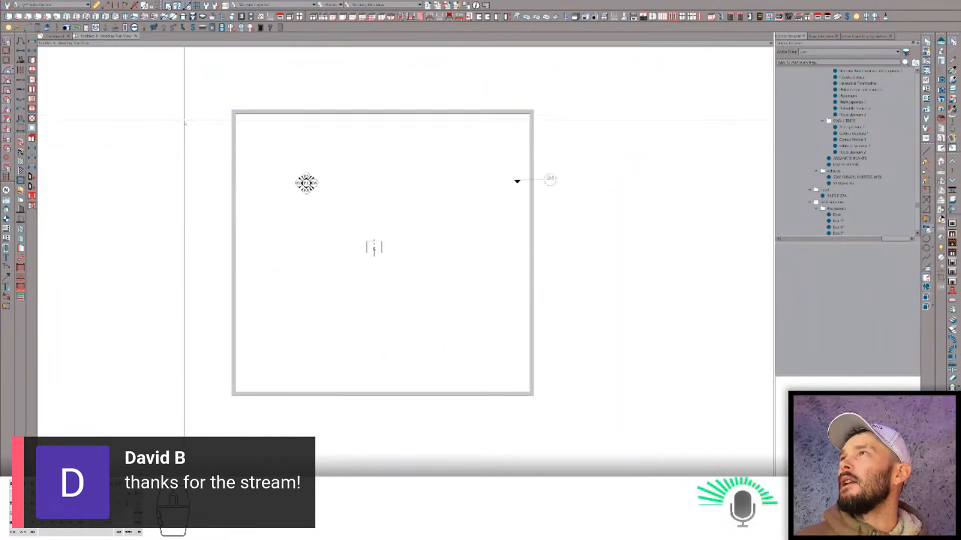
scroll(366, 153, "up", 1)
right_click(367, 152)
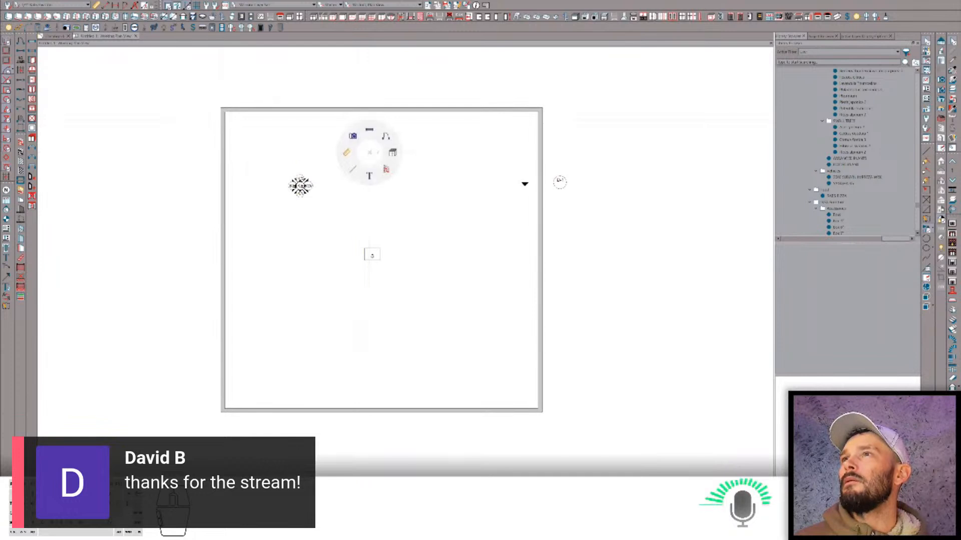
right_click(365, 146)
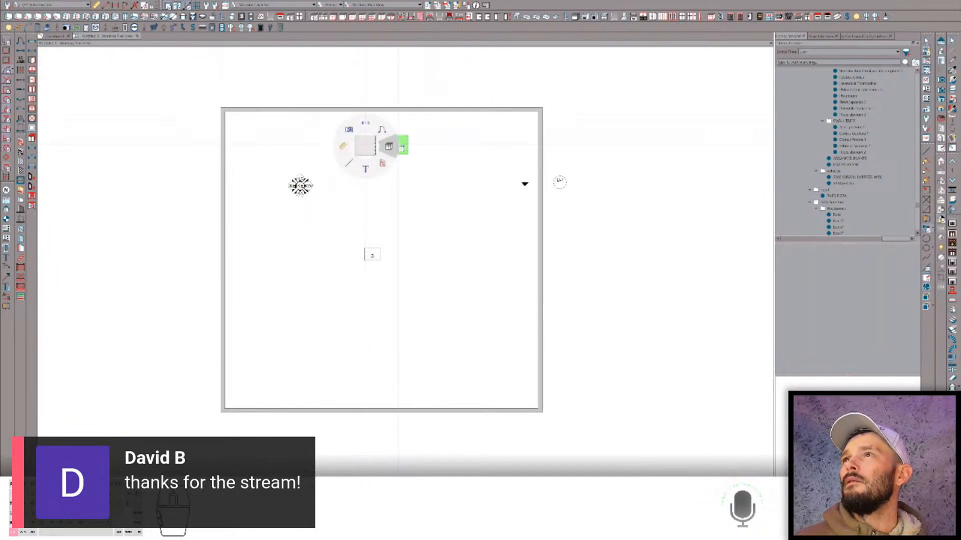
right_click(403, 147)
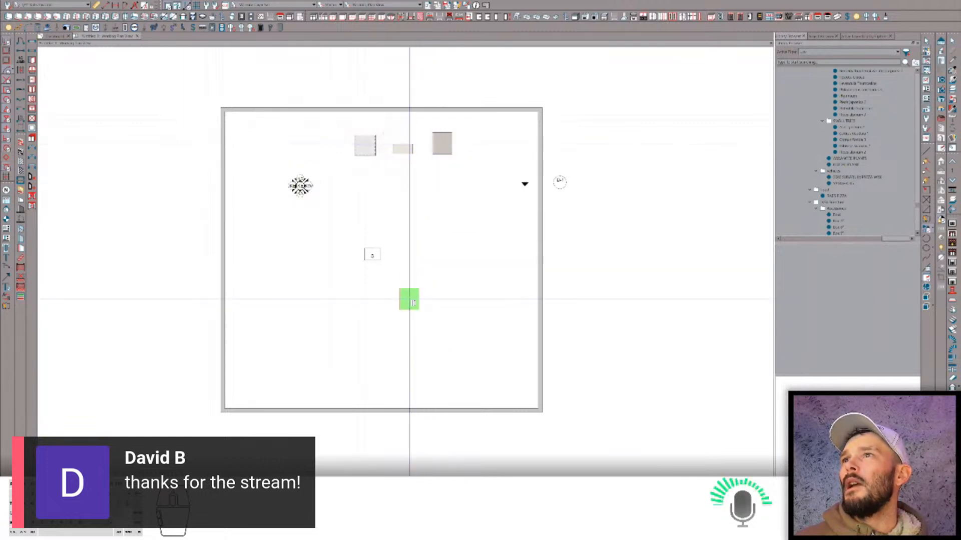
- Create a 3D camera view inside the room facing the three placed cabinets
right_click(411, 301)
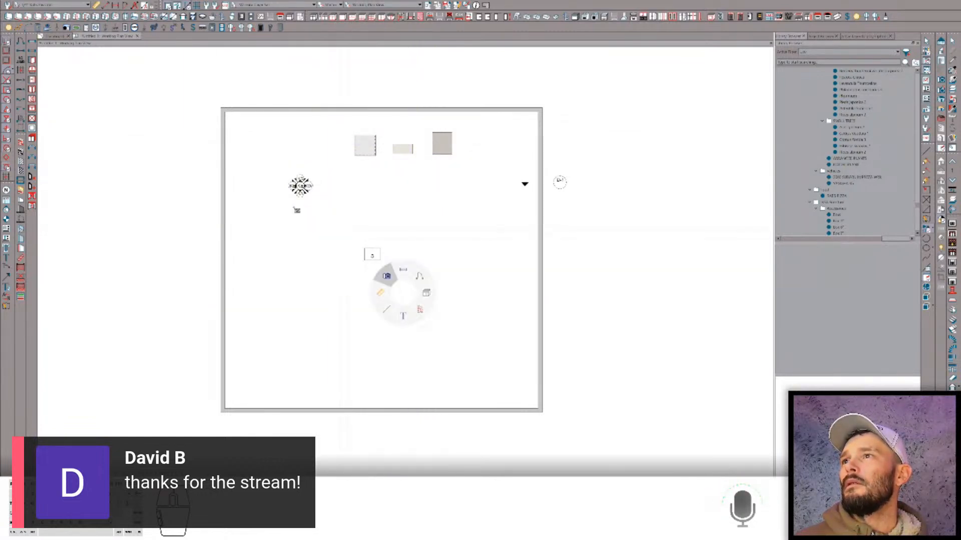
left_click_drag(274, 275, 301, 229)
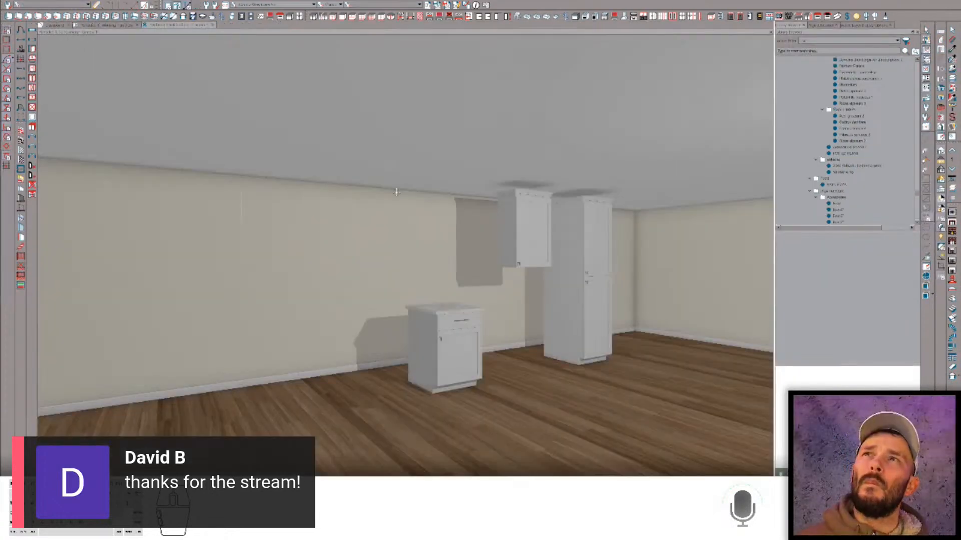
left_click(428, 329)
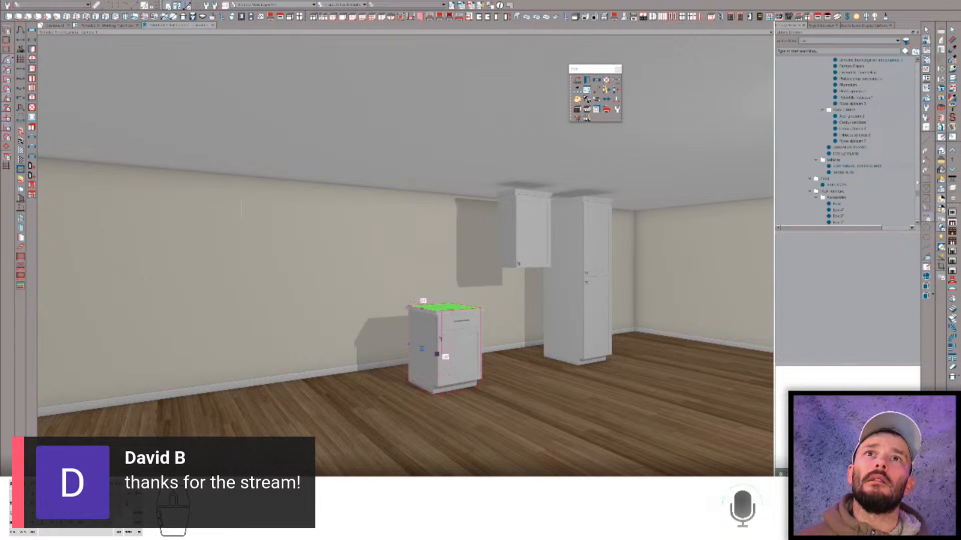
- Collapse the expanded User Catalog folders and apply the saved navy cabinet style from the catalog to the room's cabinets
left_click_drag(916, 194, 917, 63)
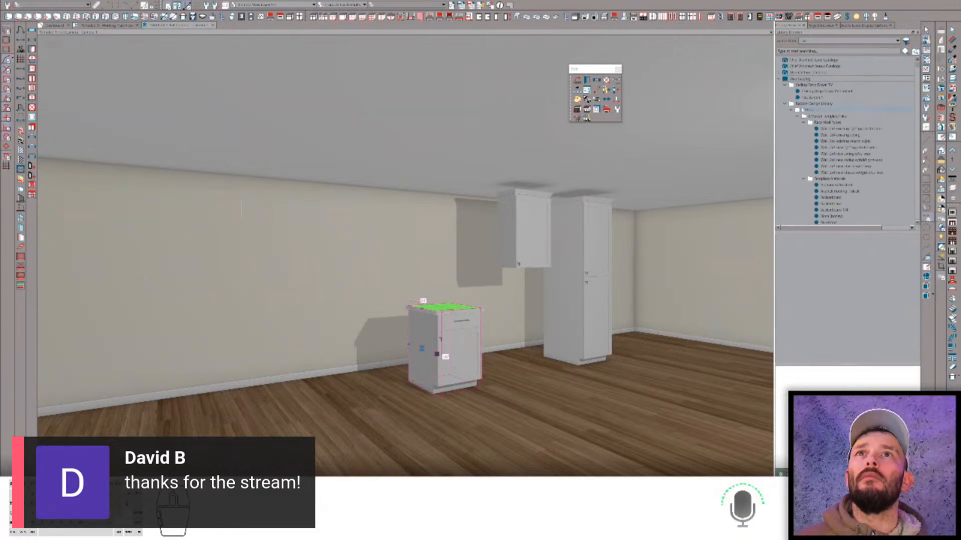
left_click(807, 79)
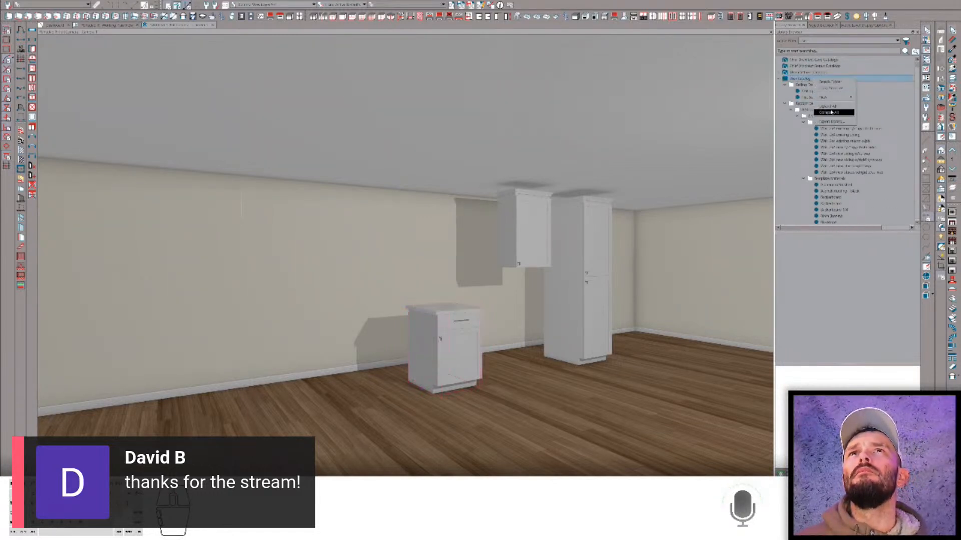
left_click(780, 79)
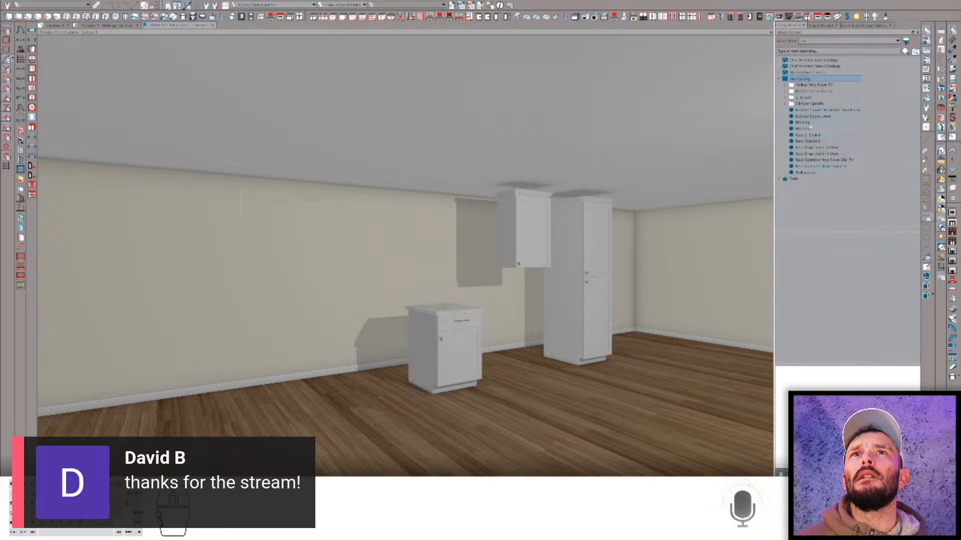
left_click(809, 141)
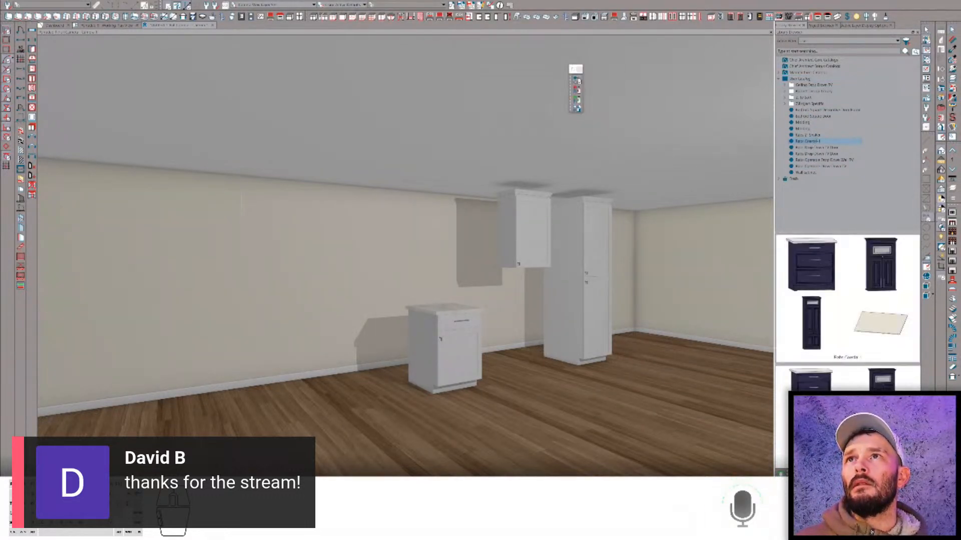
left_click(645, 334)
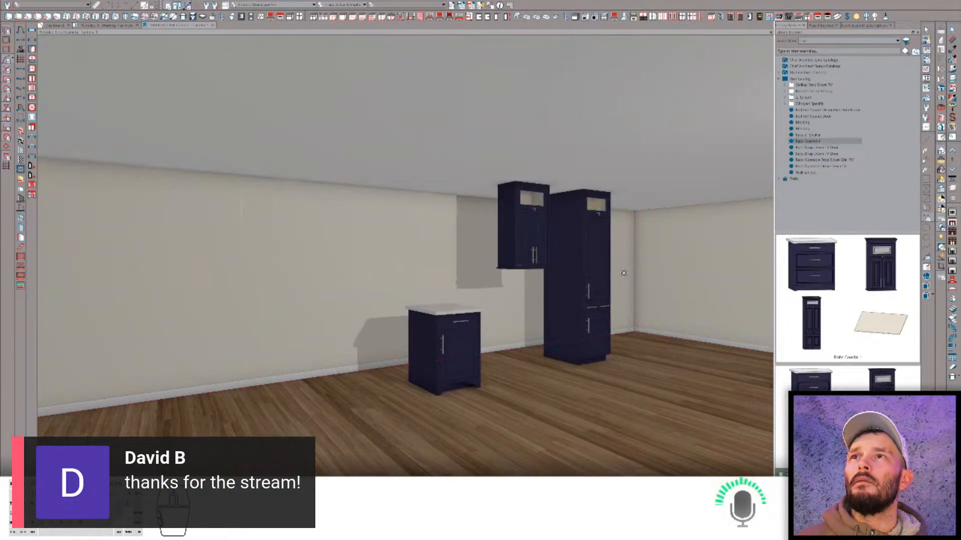
- Raise the room's ceiling above the cabinet tops and show the camera view in a ray-traced rendering
scroll(625, 271, "up", 3)
left_click(641, 168)
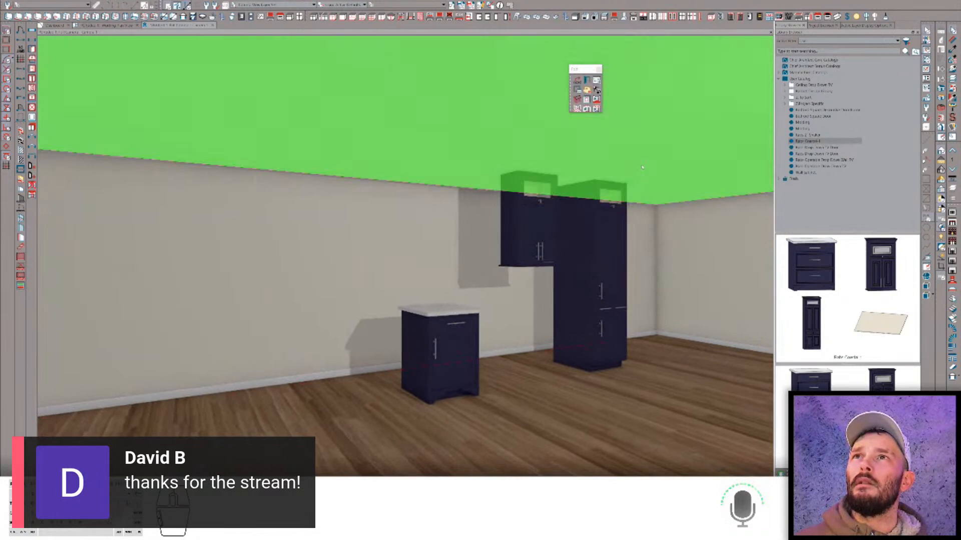
left_click(410, 182)
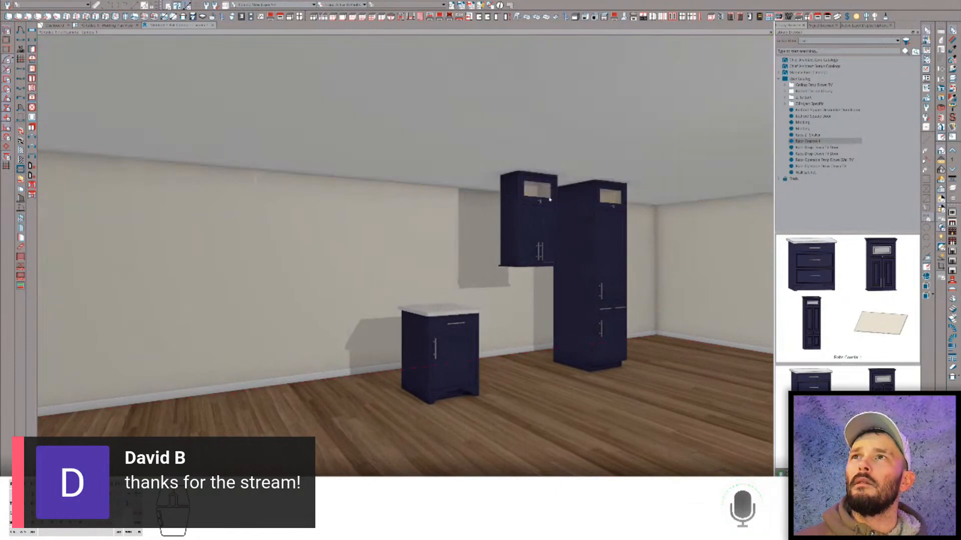
left_click(419, 188)
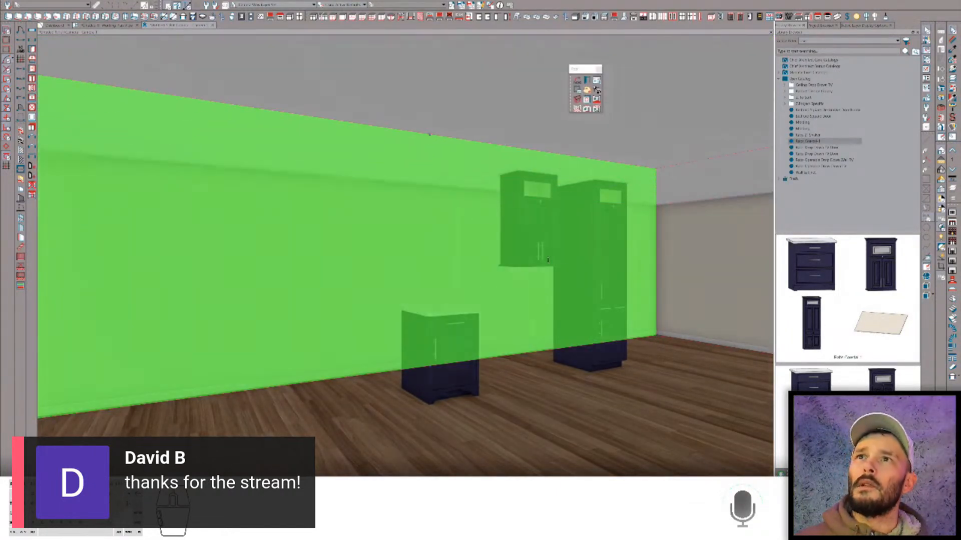
key("Escape")
mouse_move(596, 312)
middle_mouse_down()
mouse_move(613, 313)
mouse_move(581, 317)
middle_mouse_up()
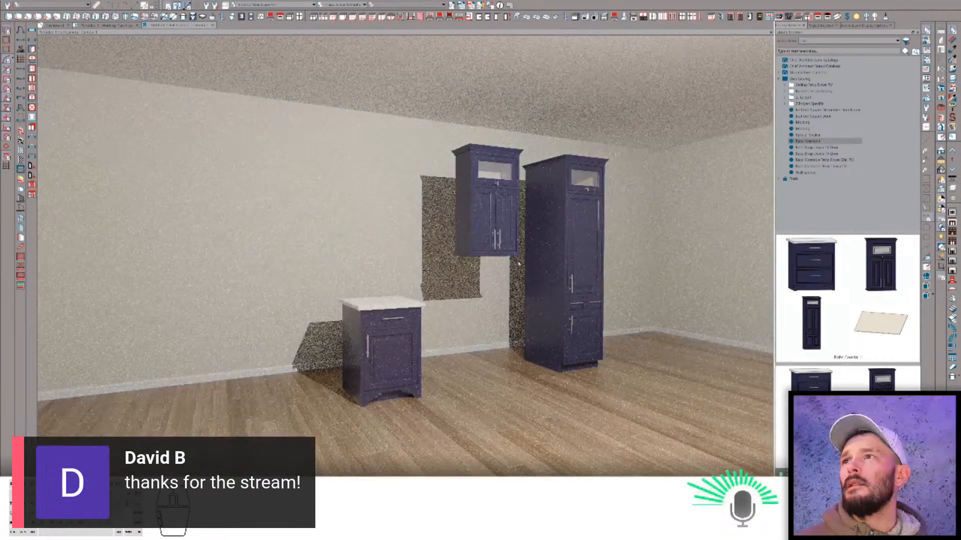
- Widen the navy base cabinet away from the tall cabinet and reapply the saved style to give it a three-drawer front
left_click(390, 355)
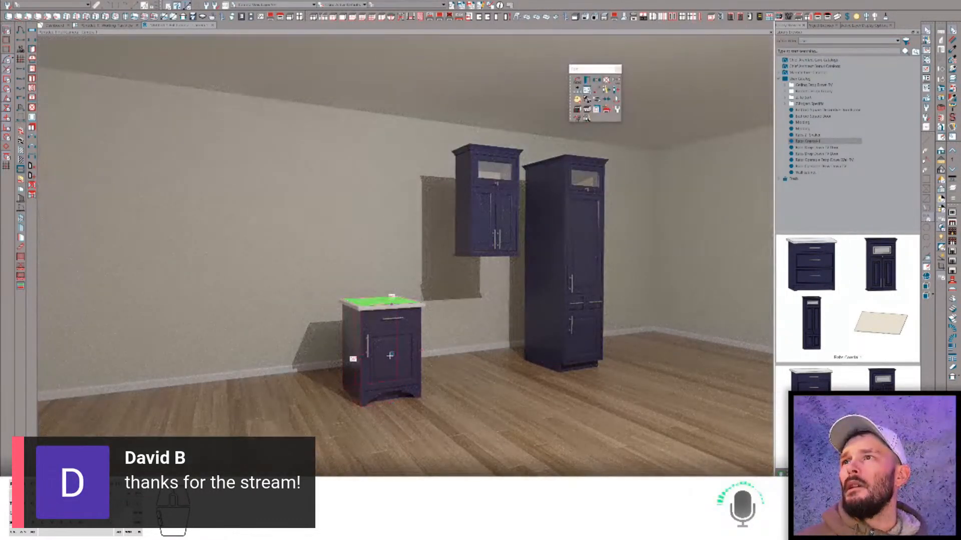
left_click_drag(354, 359, 311, 363)
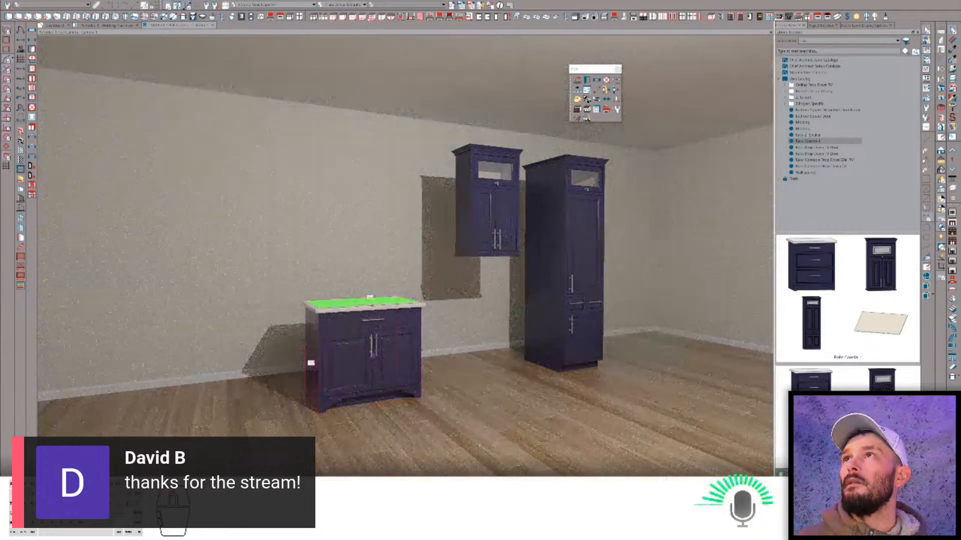
key("space")
left_click(384, 361)
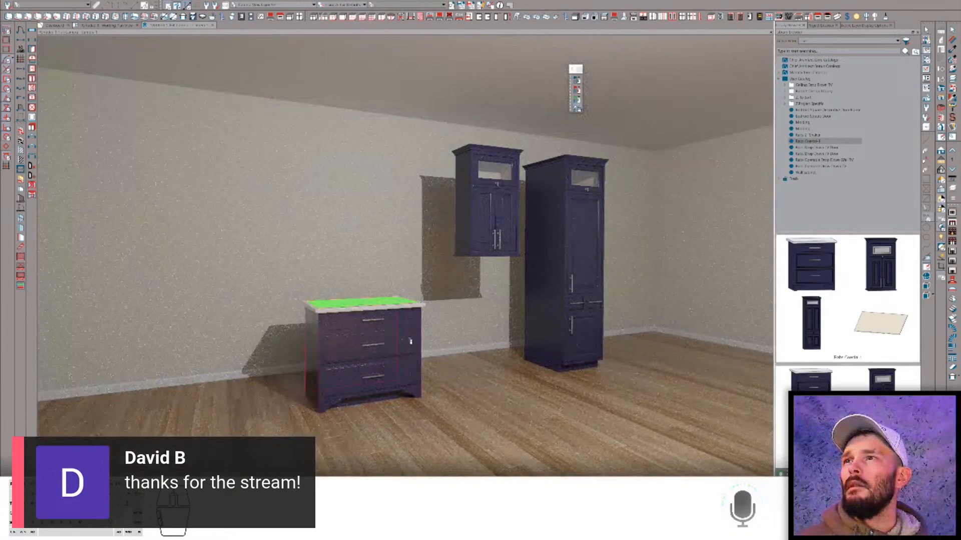
key("Escape")
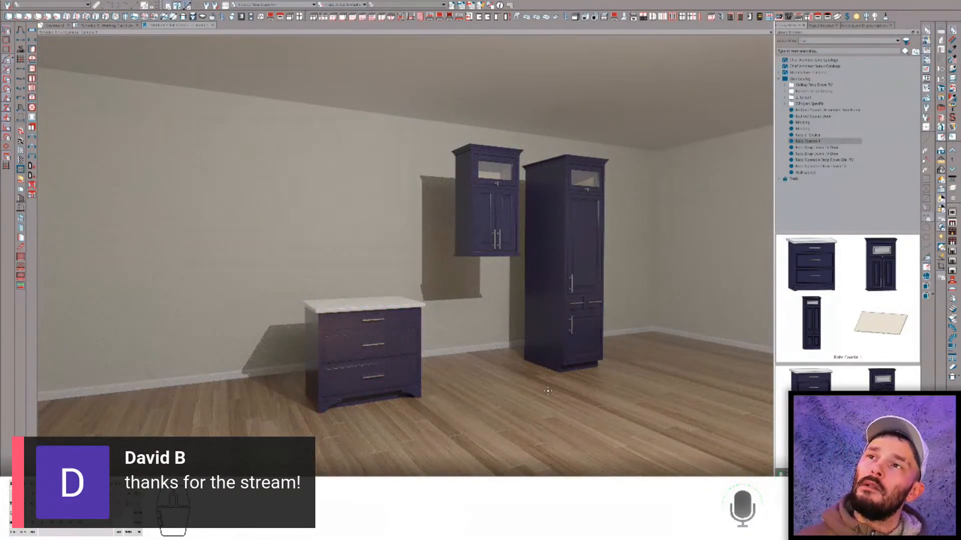
- Place another base cabinet between the drawer cabinet and the tall cabinet, and apply the saved navy style to it
left_click(386, 355)
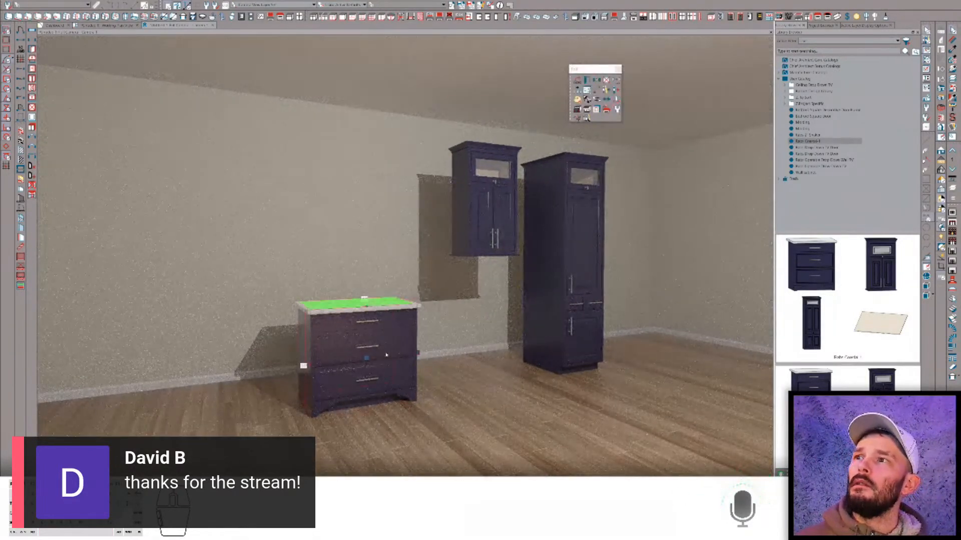
right_click(489, 354)
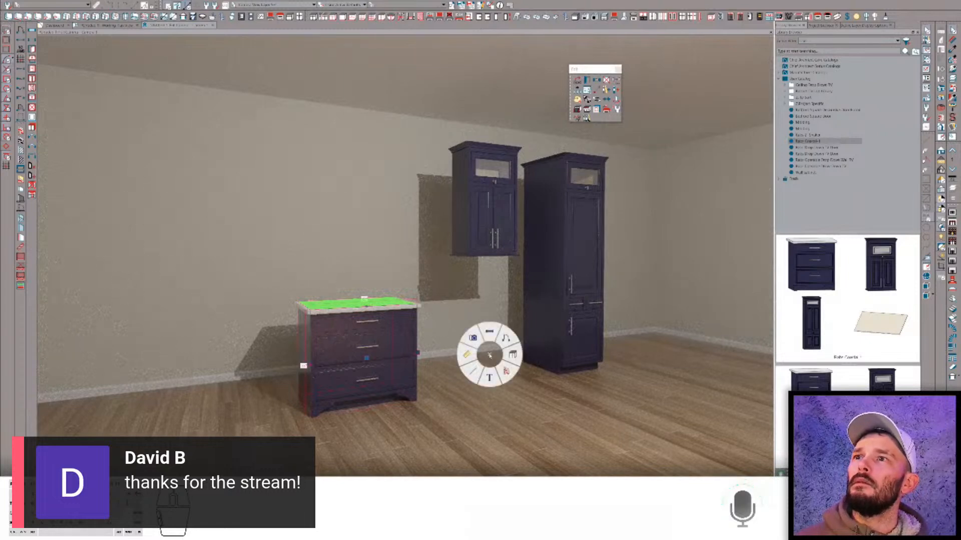
left_click(513, 353)
left_click(488, 388)
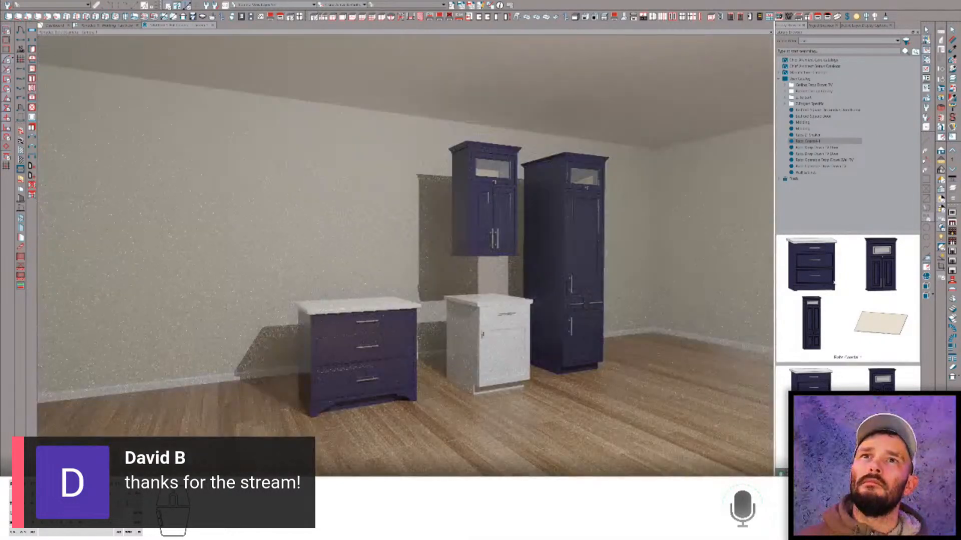
left_click(823, 267)
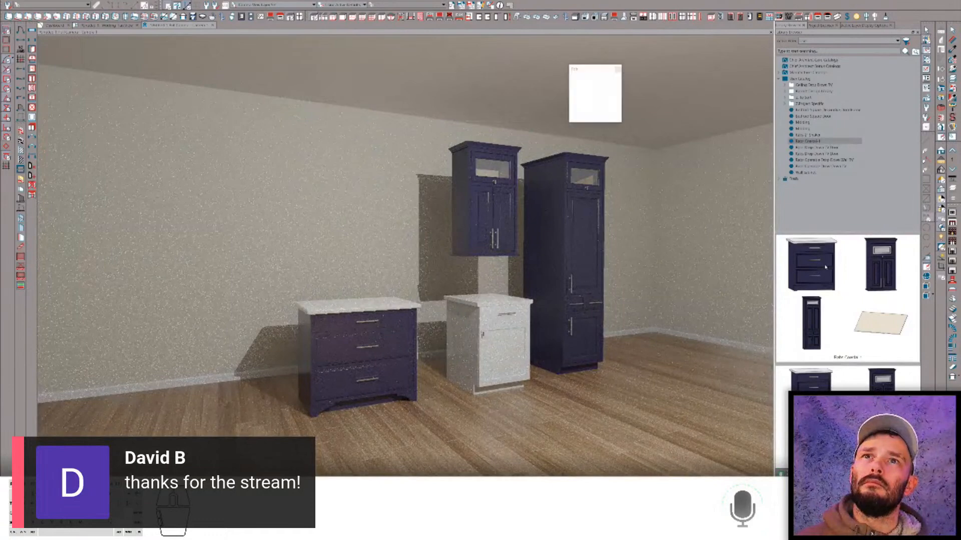
right_click(825, 265)
left_click(824, 265)
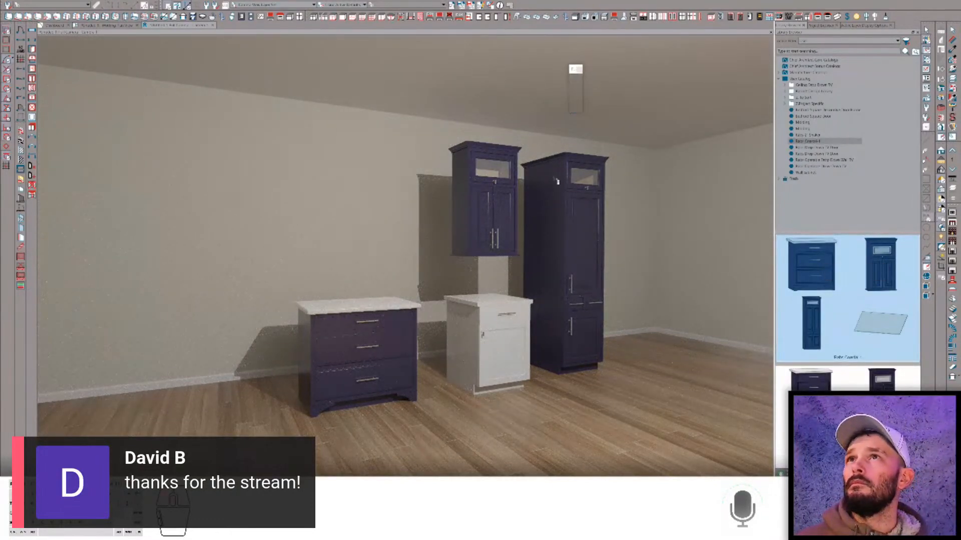
left_click(506, 312)
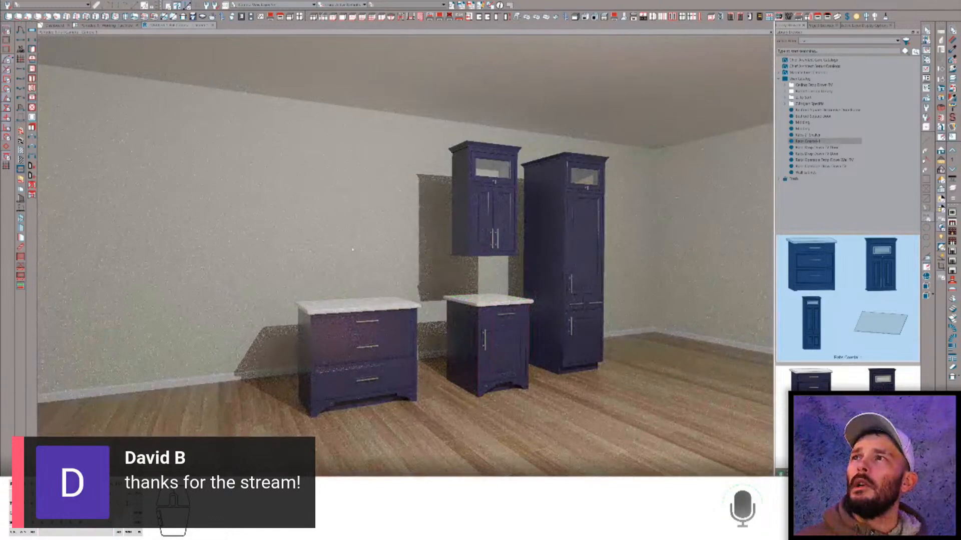
- Add a backsplash region on the wall above the drawer cabinet and apply the saved style's tile to it
right_click(353, 238)
left_click(376, 237)
left_click(365, 211)
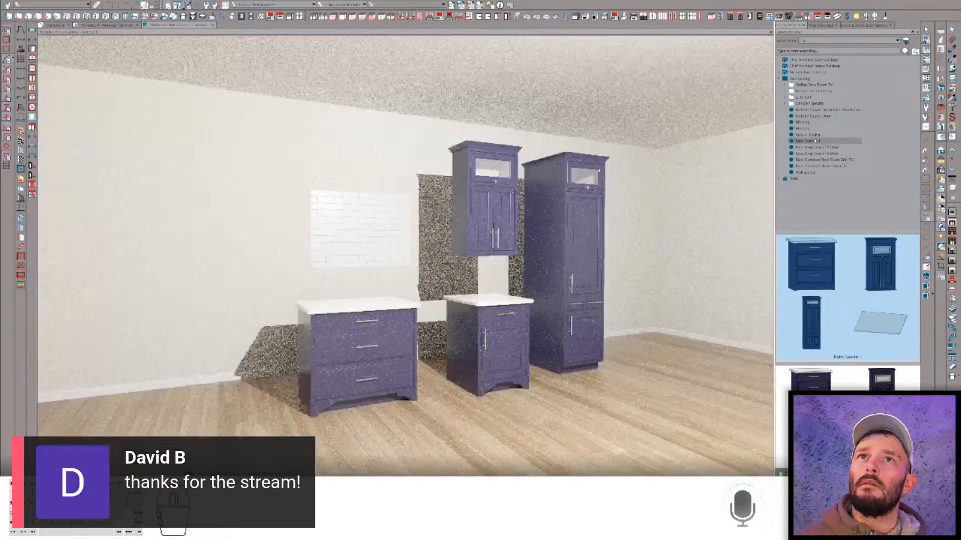
left_click(816, 141)
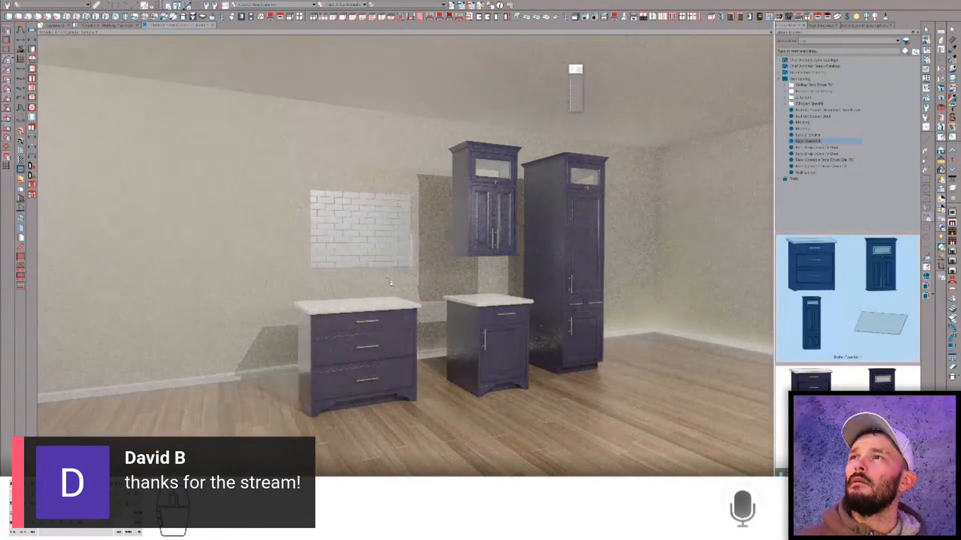
left_click(390, 275)
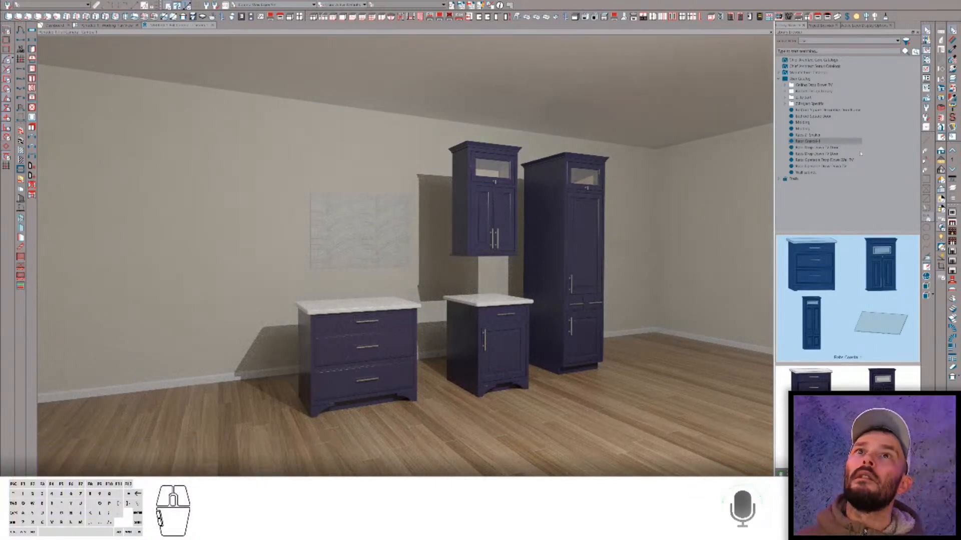
- Place the operable drop-down TV from the User Catalog on the ceiling beyond the cabinets
left_click(821, 166)
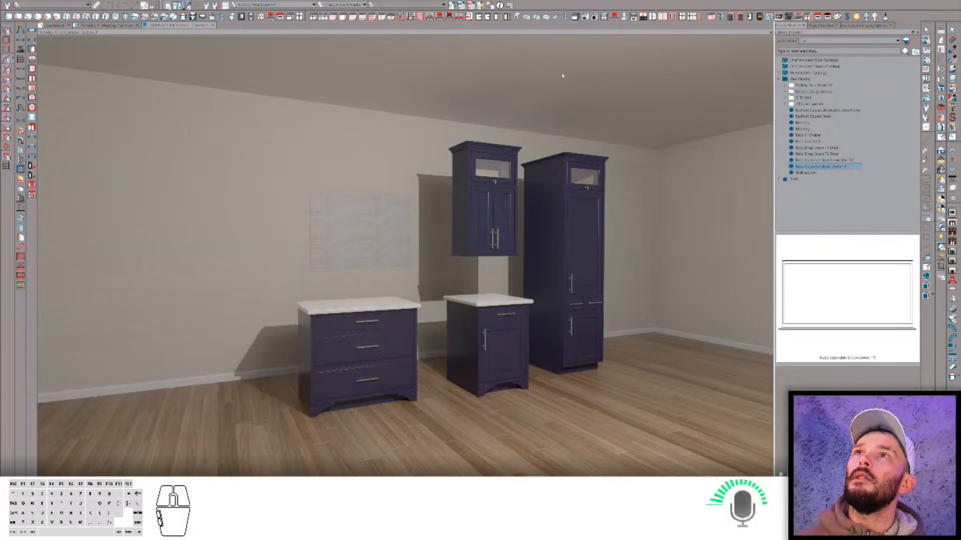
middle_click_drag(579, 92, 561, 100)
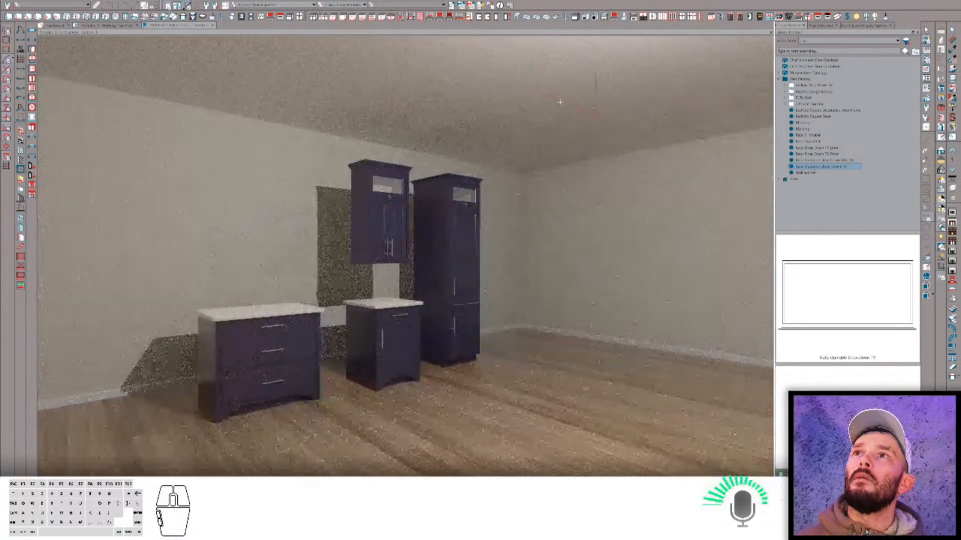
left_click(554, 100)
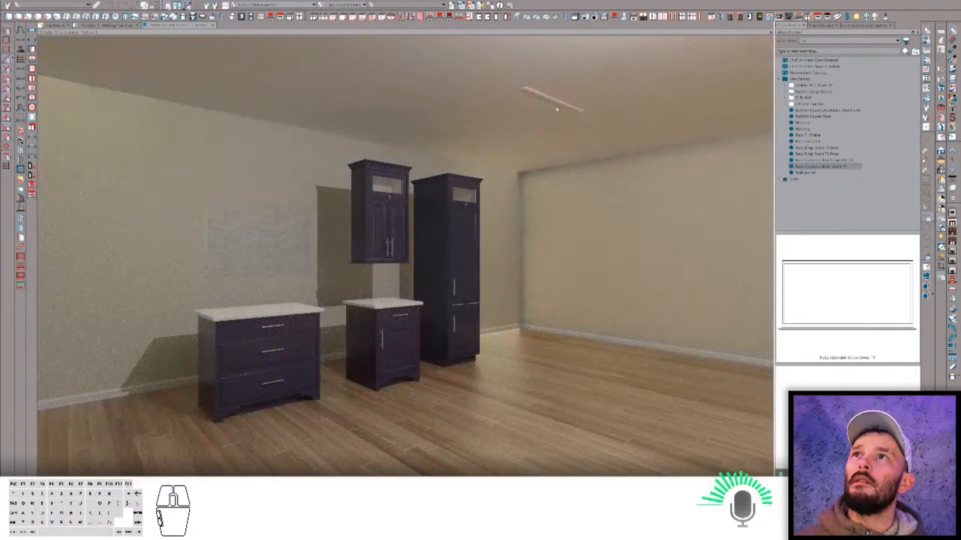
left_click(556, 105)
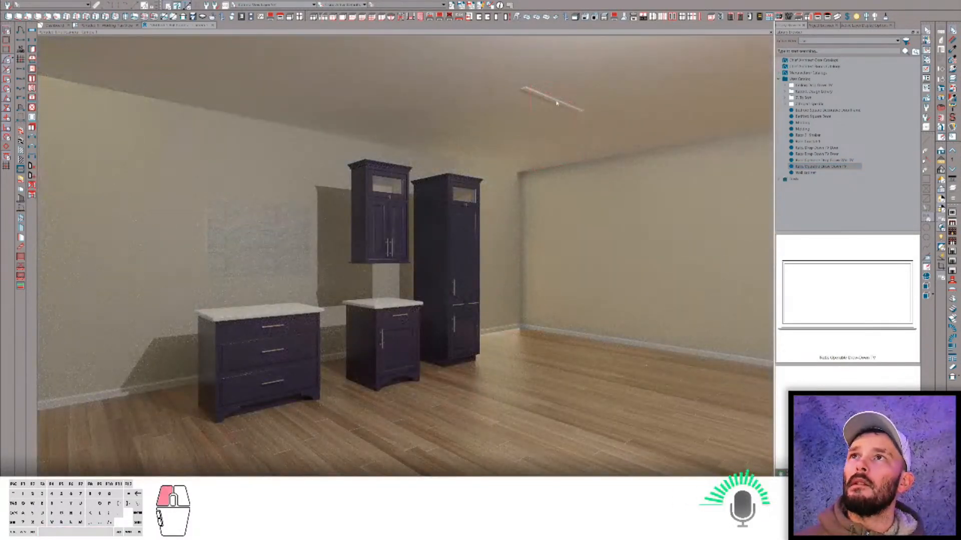
- Lower and raise the ceiling TV repeatedly to check its drop-down operation from both sides of the room
left_click(587, 109)
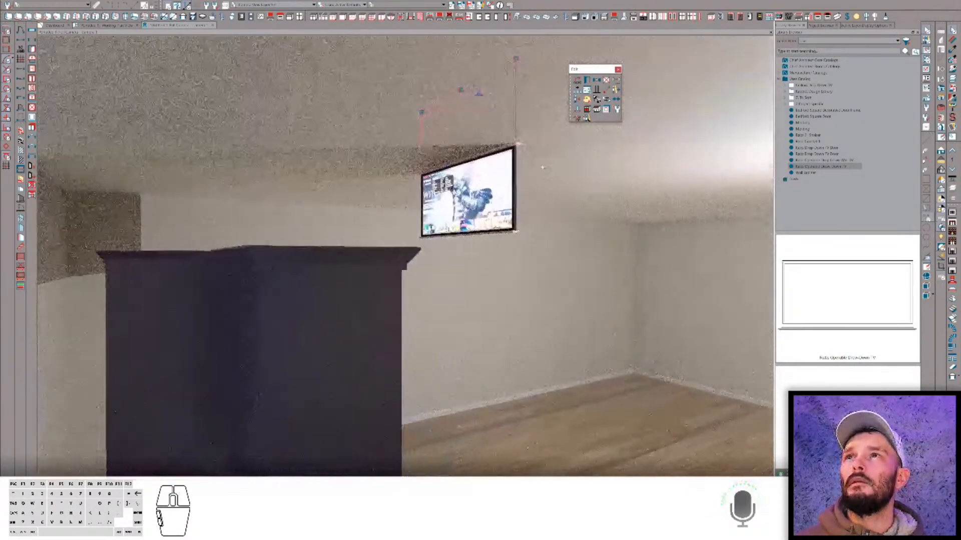
left_click(587, 109)
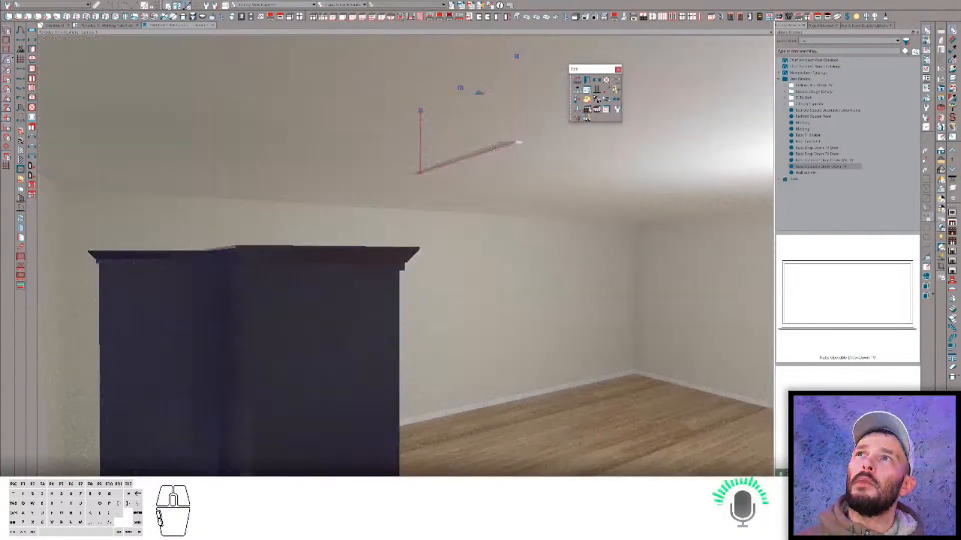
left_click(587, 109)
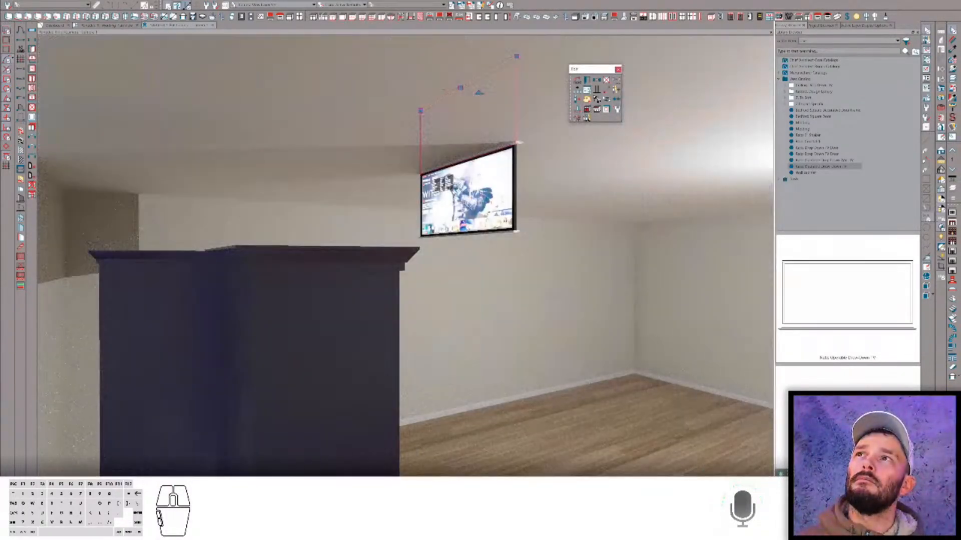
left_click(587, 109)
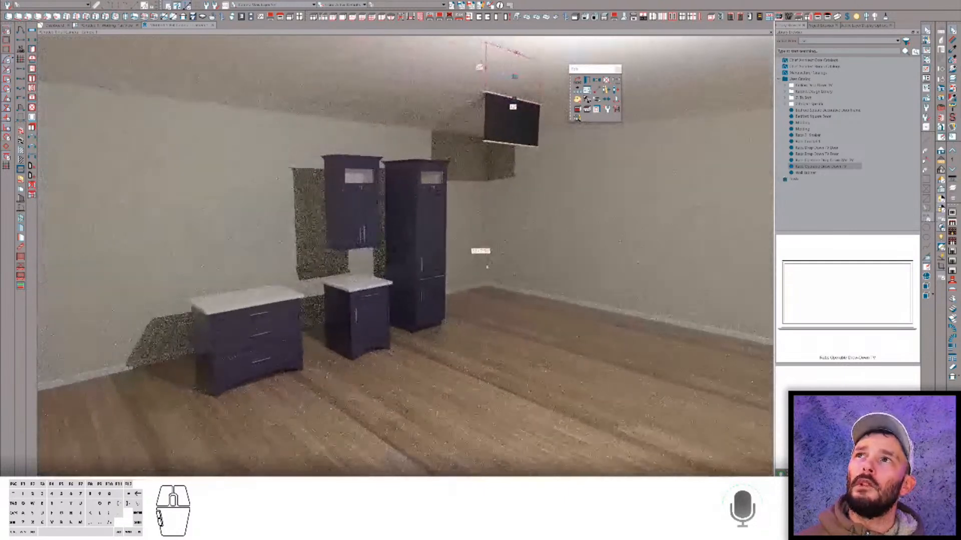
left_click(472, 257)
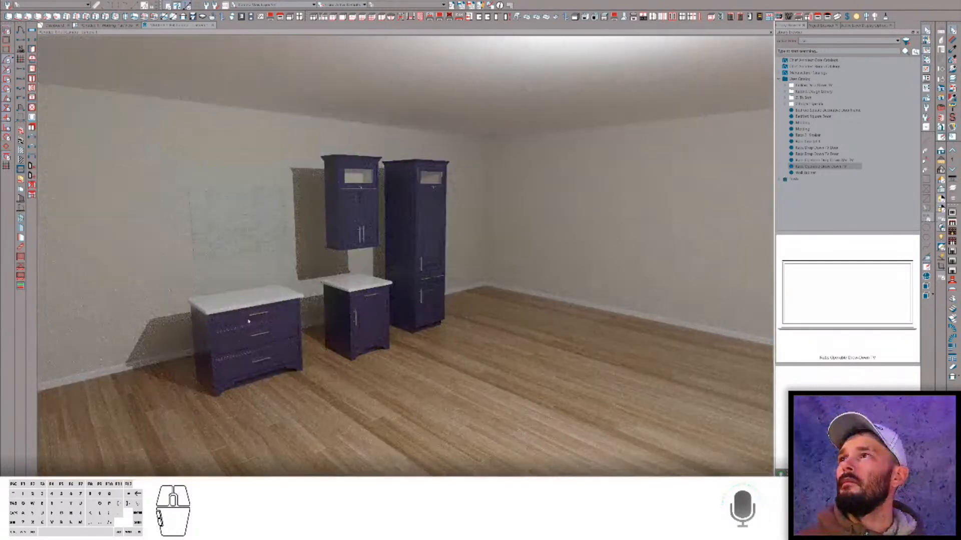